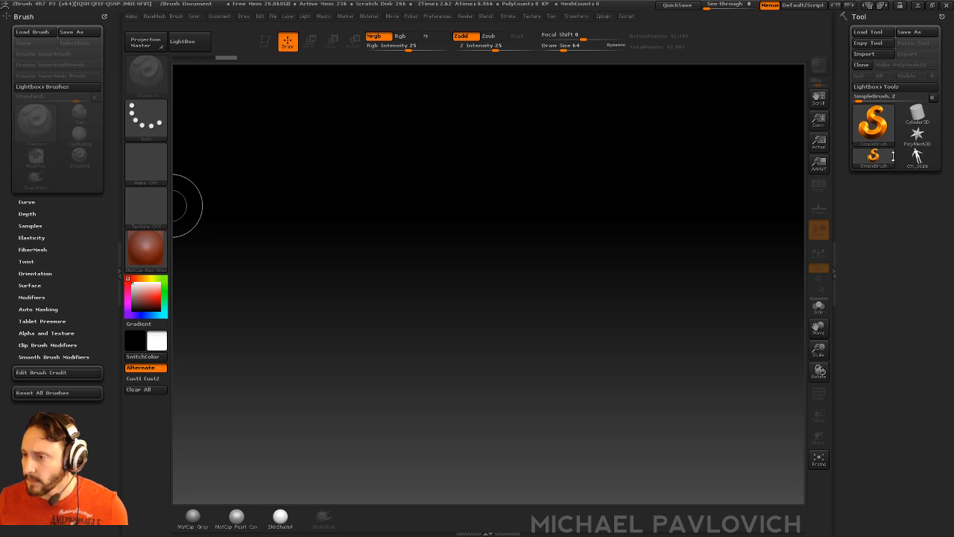
- Load the cm_scale human figure, set the stroke to DragRect, and place one figure on the canvas
click(917, 156)
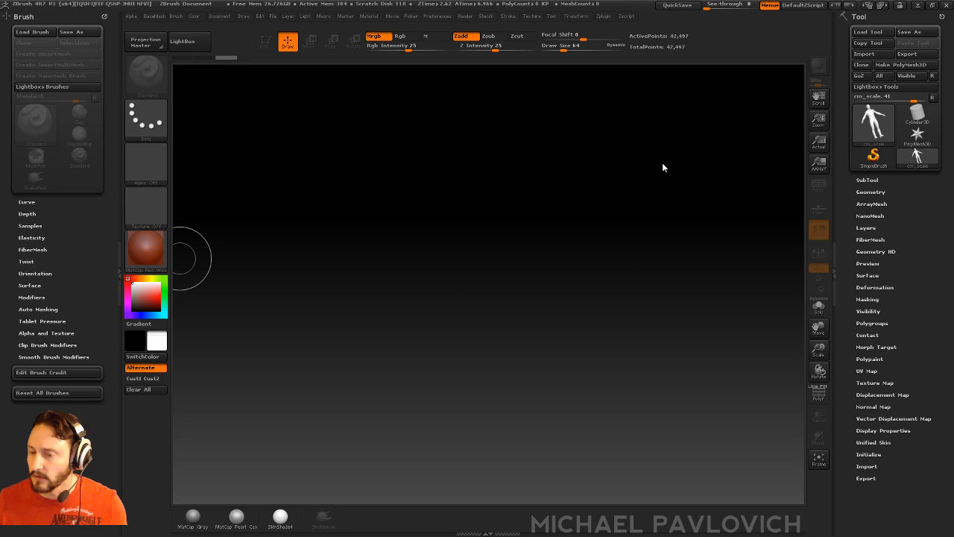
drag(456, 276, 452, 433)
click(145, 119)
click(246, 127)
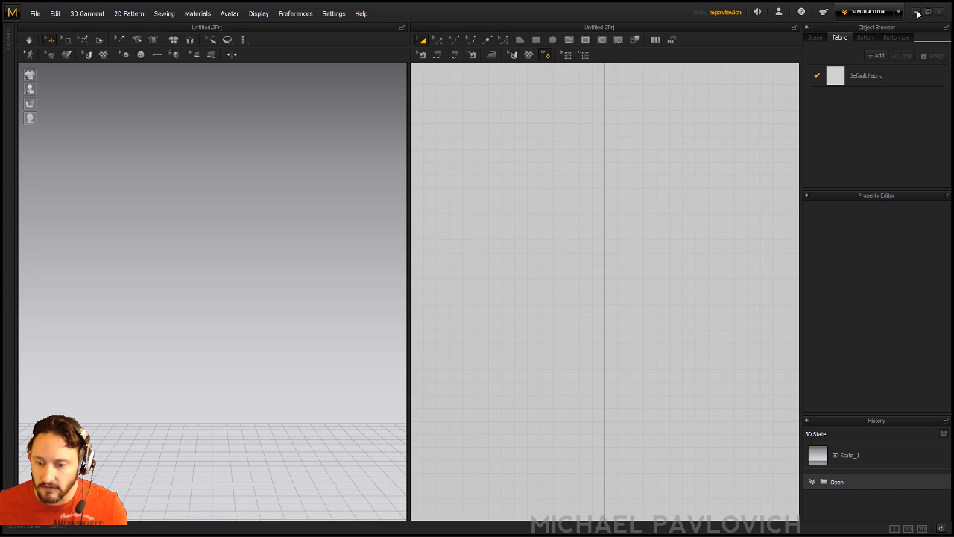
click(918, 13)
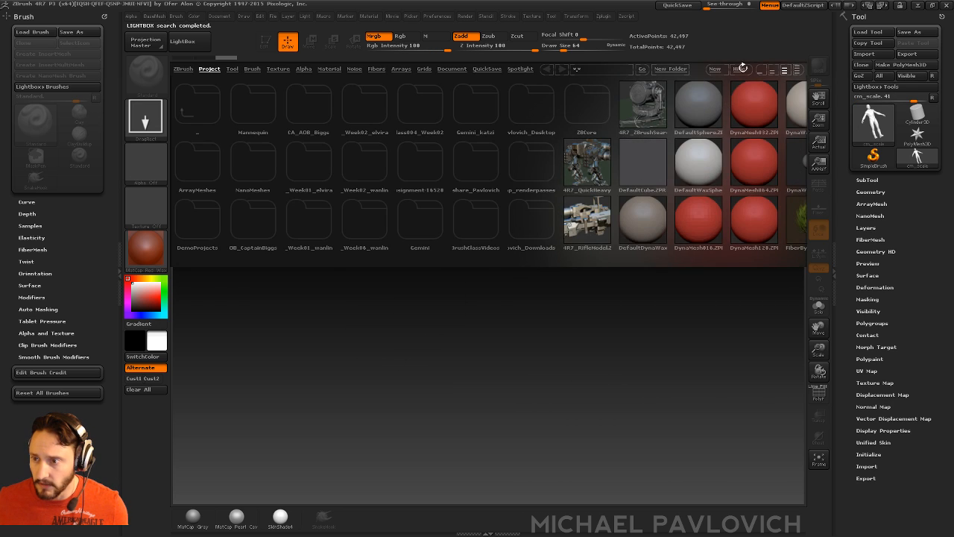
click(741, 68)
drag(443, 314, 471, 472)
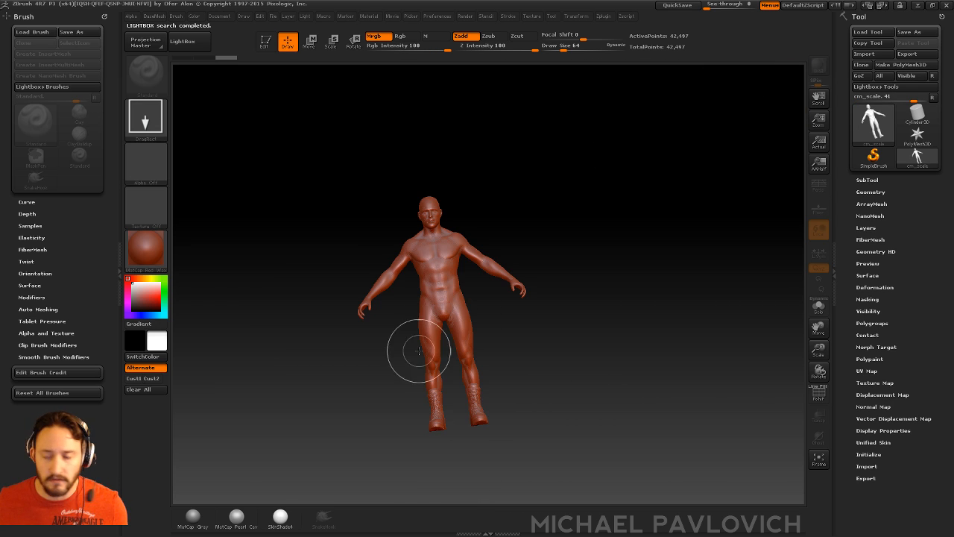
- Enter Edit mode, apply the MatCap Gray material, and frame the figure in a straight front view
click(265, 43)
click(192, 520)
shift+drag(659, 294, 683, 307)
key(f)
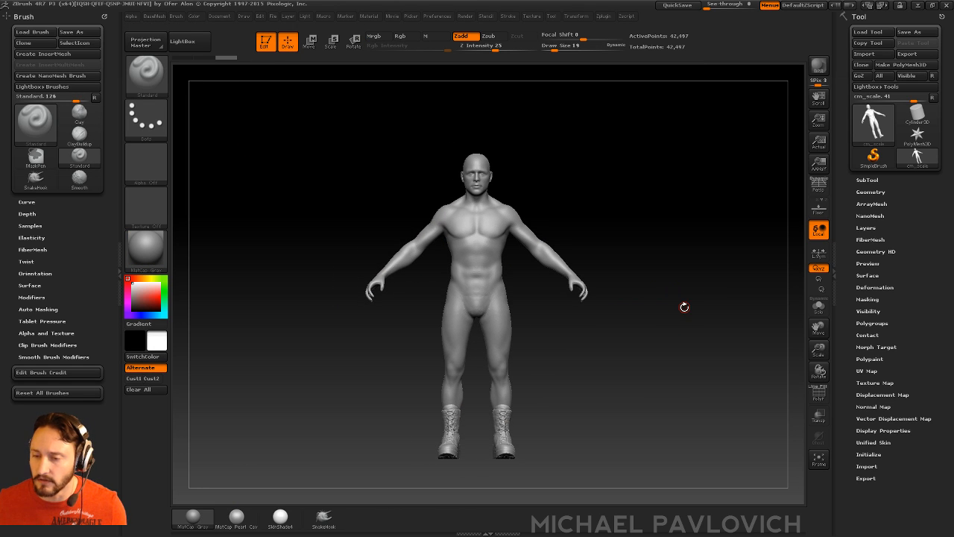
drag(547, 142, 475, 132)
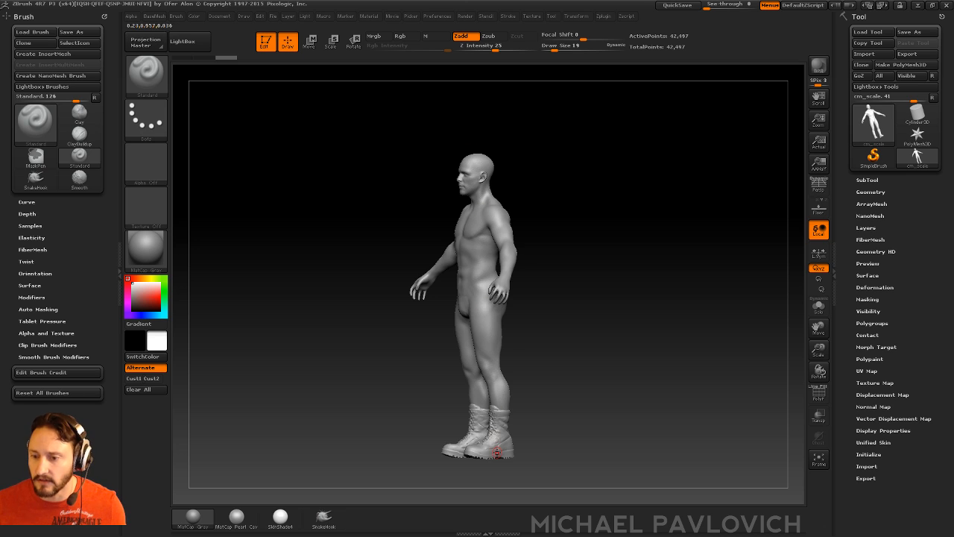
shift+drag(568, 178, 616, 176)
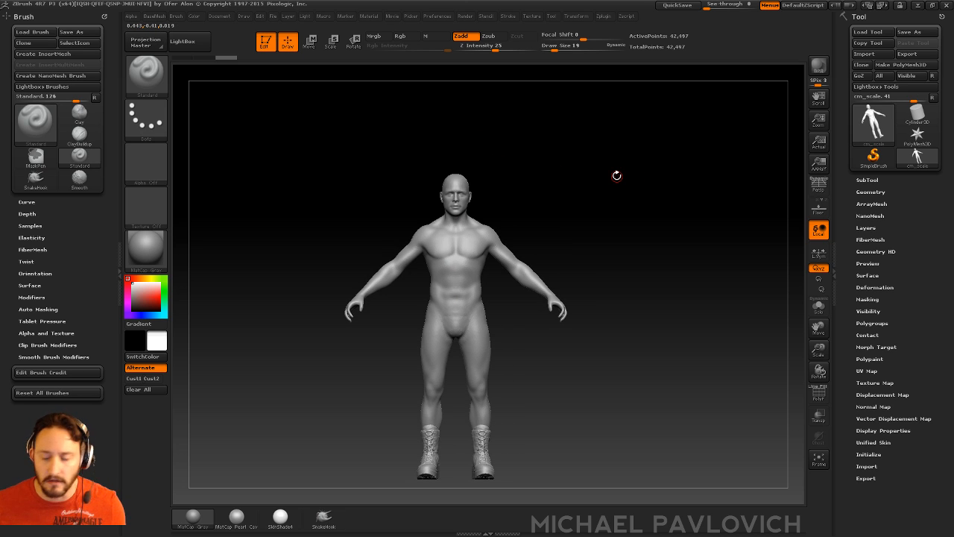
- Append a Cylinder3D as a new subtool to the human figure
click(867, 179)
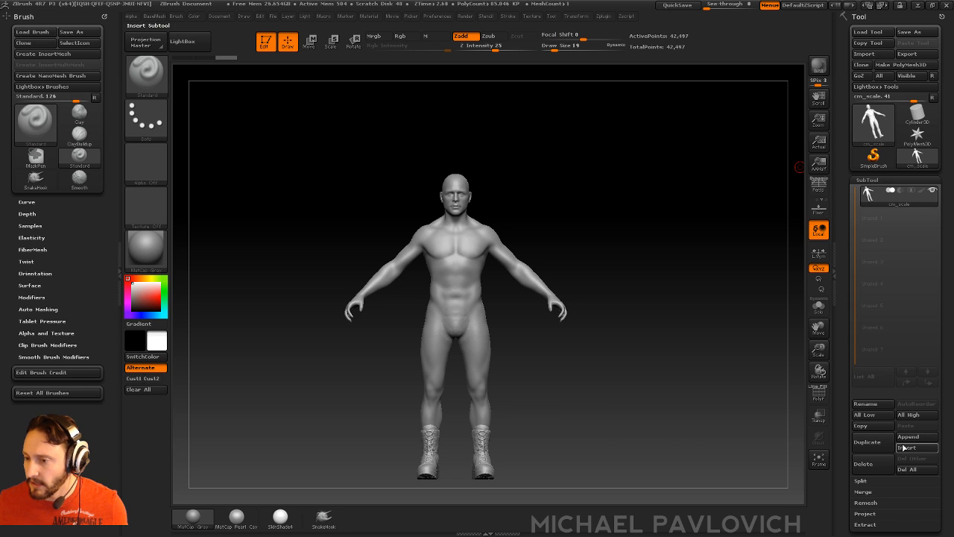
click(908, 437)
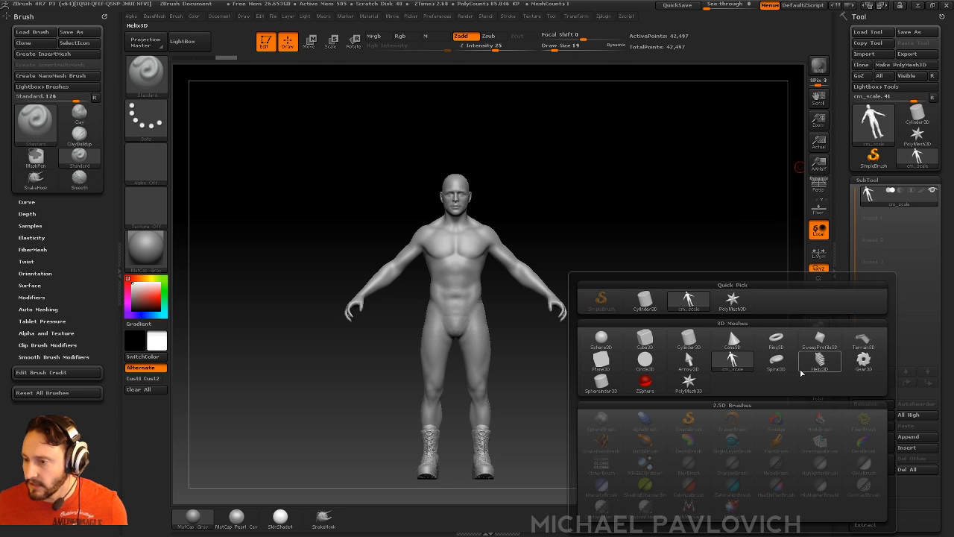
click(688, 339)
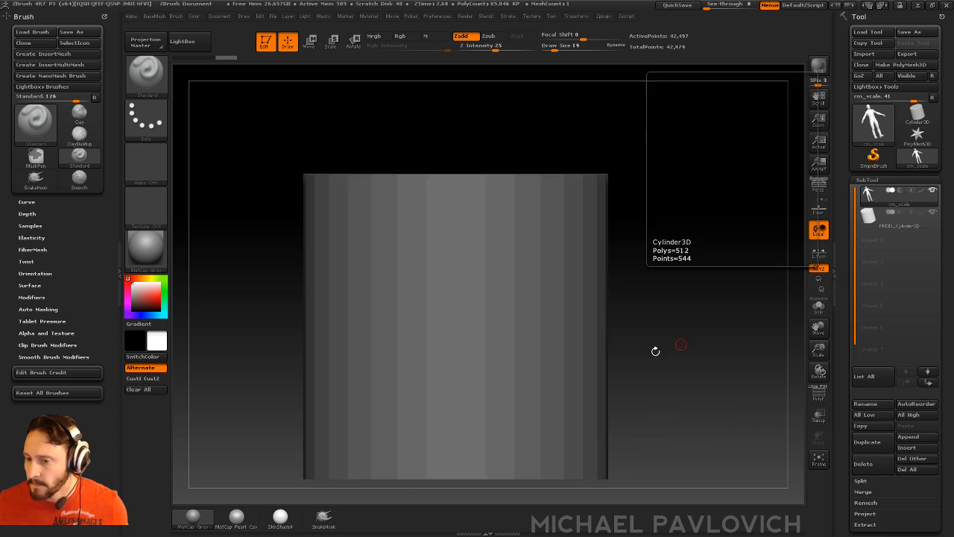
- Select the cylinder subtool, shrink it until it fits inside the figure's body, and turn on transparency
click(902, 218)
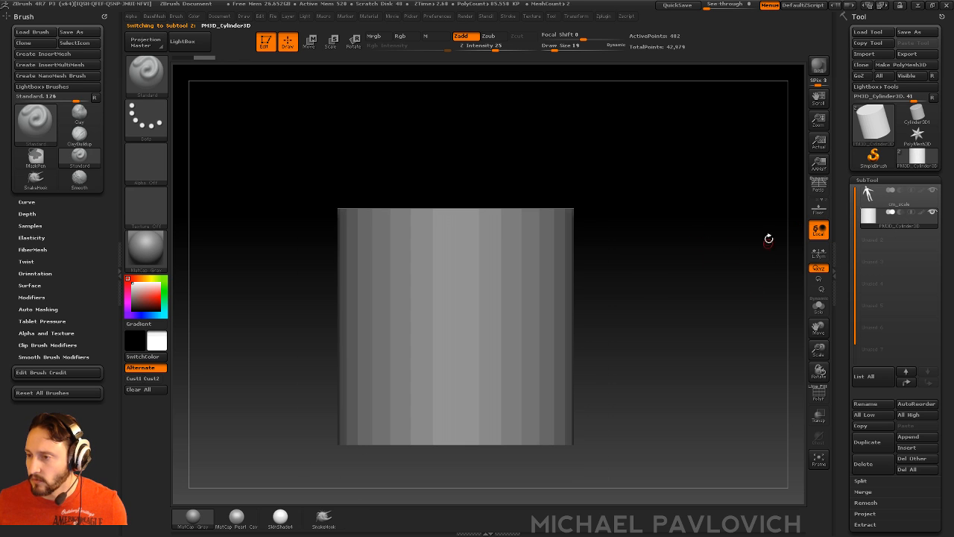
mouse_move(656, 214)
alt+mouse_down()
mouse_move(655, 223)
mouse_move(674, 213)
mouse_move(651, 215)
alt+mouse_up()
key(1)
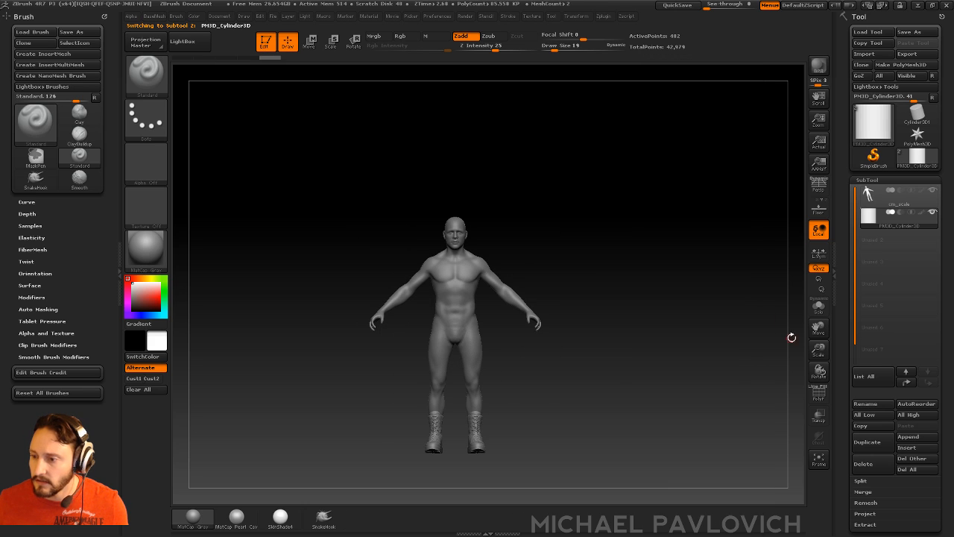
click(819, 416)
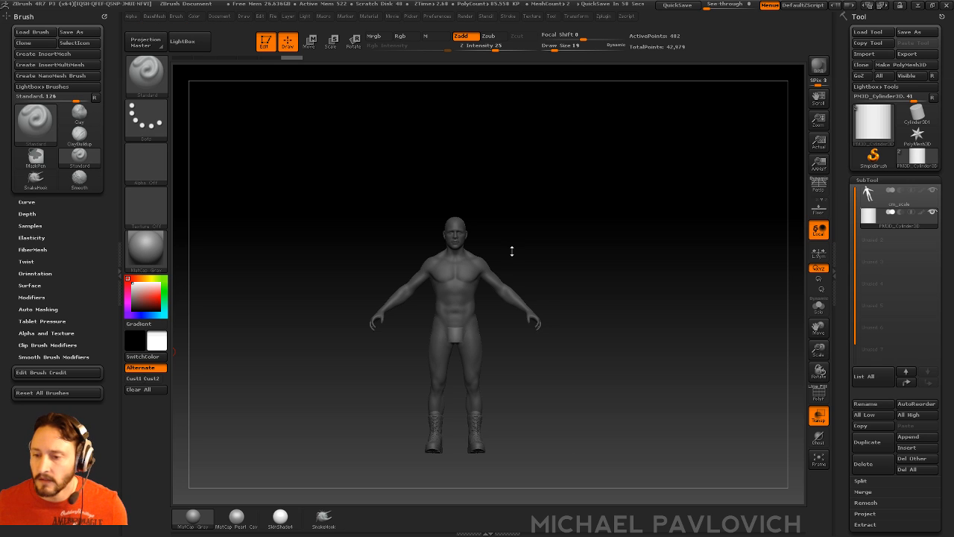
- Stretch the cylinder upward into a tall rod with the Move transpose line
right_drag(564, 204, 490, 363)
key(w)
shift+drag(440, 351, 440, 199)
drag(440, 253, 440, 200)
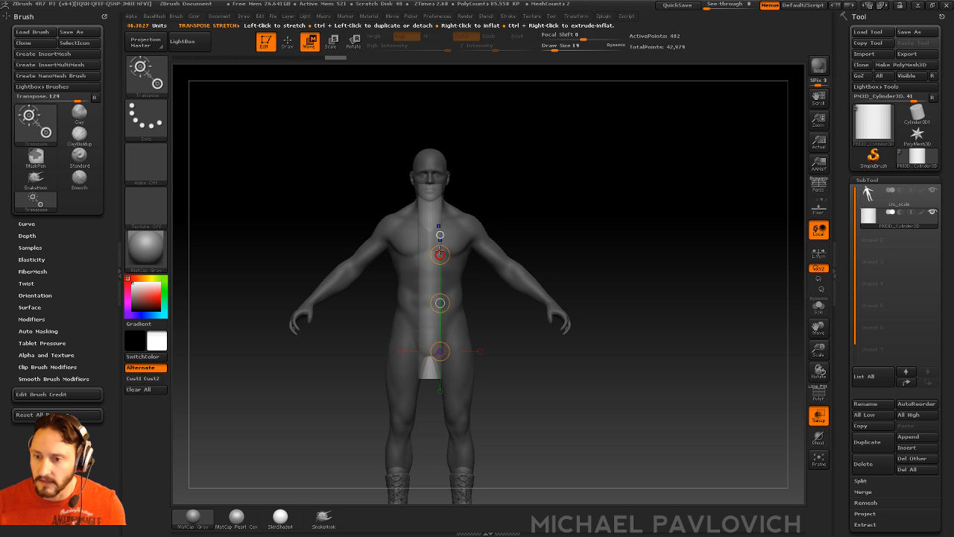
drag(440, 255, 441, 209)
key(q)
- Scale down the whole rod relative to the figure
key(f)
mouse_move(583, 212)
alt+right_down()
mouse_move(584, 200)
mouse_move(593, 224)
alt+right_up()
key(3)
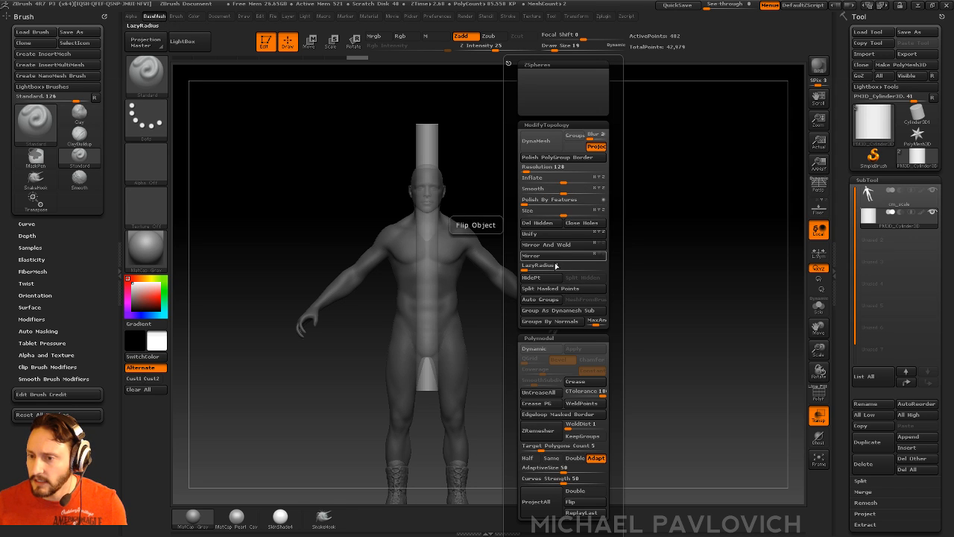
mouse_move(562, 214)
mouse_down()
mouse_move(533, 214)
mouse_move(571, 203)
mouse_up()
- Rotate the rod to a diagonal about its upper end and move it down beside the figure's torso
key(r)
mouse_move(469, 198)
mouse_down()
mouse_move(630, 208)
mouse_move(607, 264)
mouse_move(543, 308)
mouse_up()
key(w)
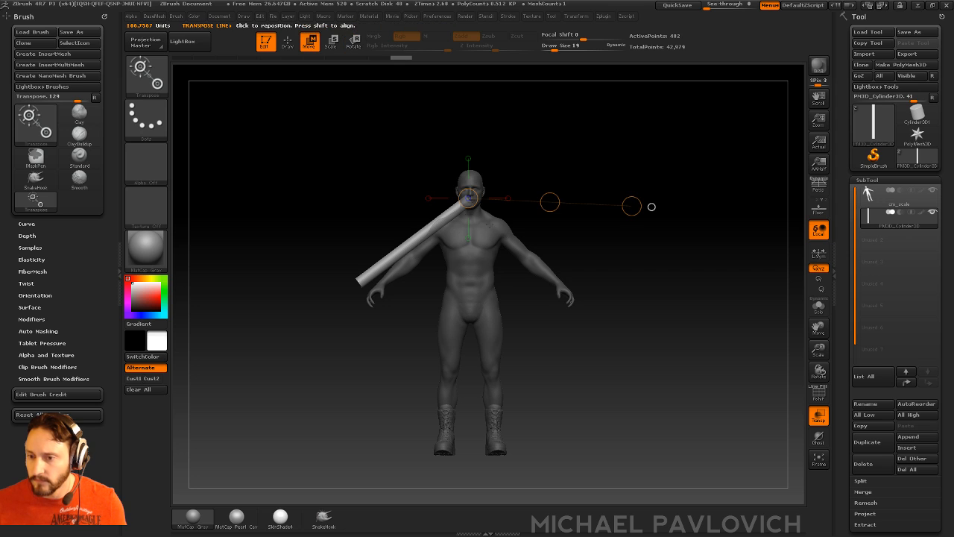
shift+drag(441, 227, 441, 139)
shift+drag(442, 181, 446, 257)
key(q)
- DynaMesh the rod at resolution 128 with Project turned off and Blur set to 0
alt+drag(632, 217, 656, 191)
click(820, 390)
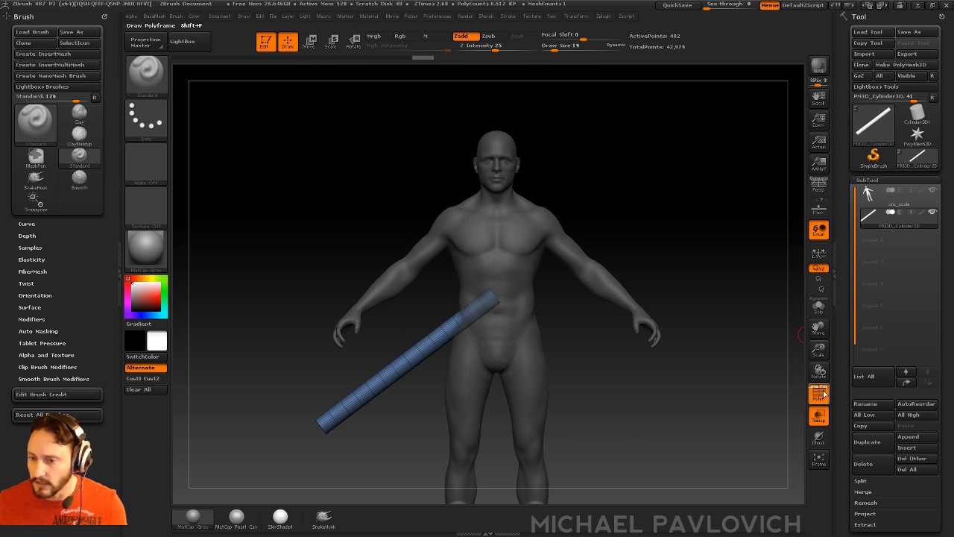
click(820, 390)
alt+drag(743, 266, 702, 249)
key(2)
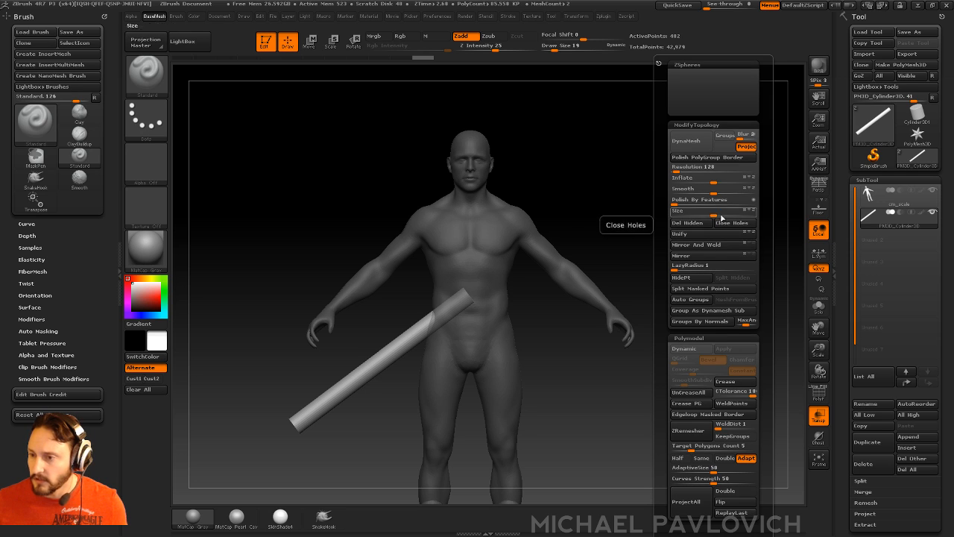
click(743, 146)
drag(742, 137, 733, 137)
alt+drag(570, 179, 570, 272)
key(2)
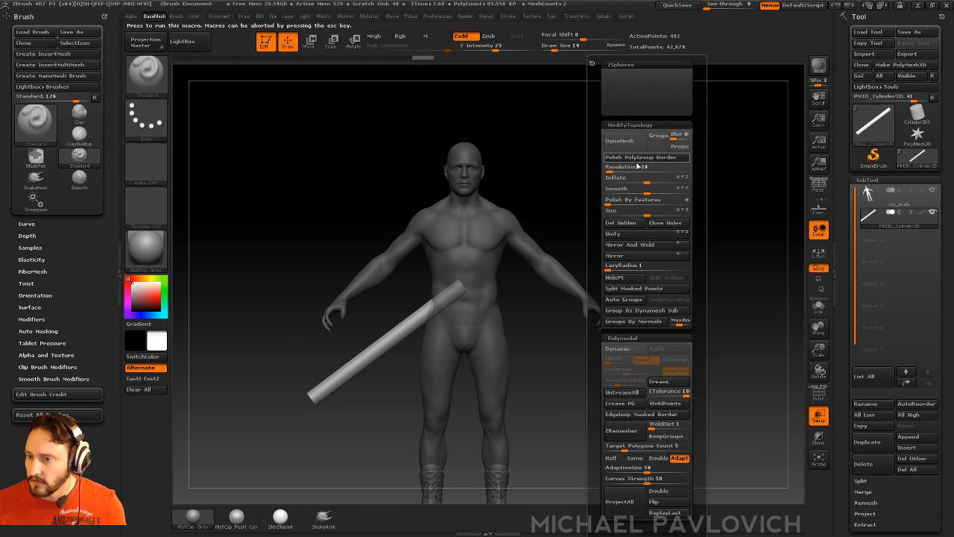
click(619, 143)
- Raise the DynaMesh resolution to 264 and remesh the rod
alt+drag(568, 314, 518, 313)
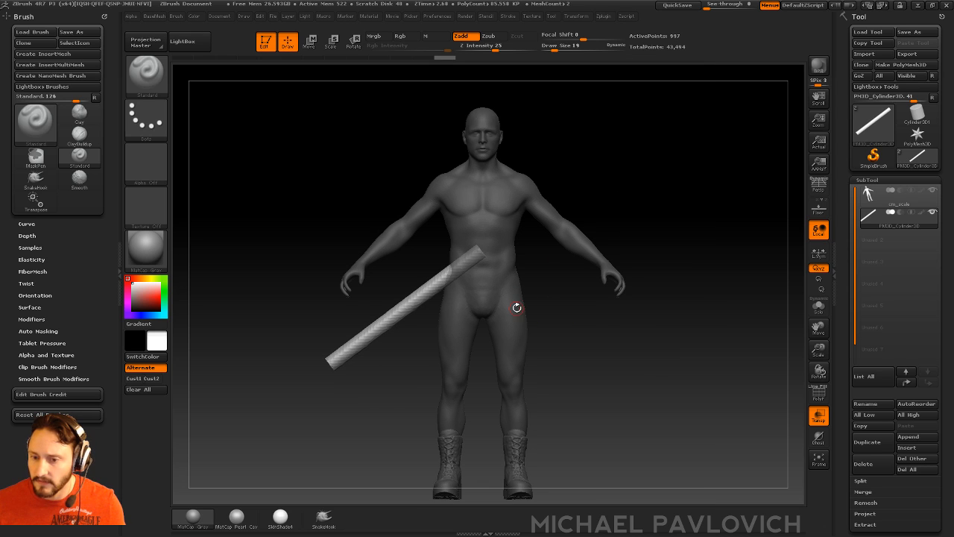
key(2)
drag(609, 170, 613, 171)
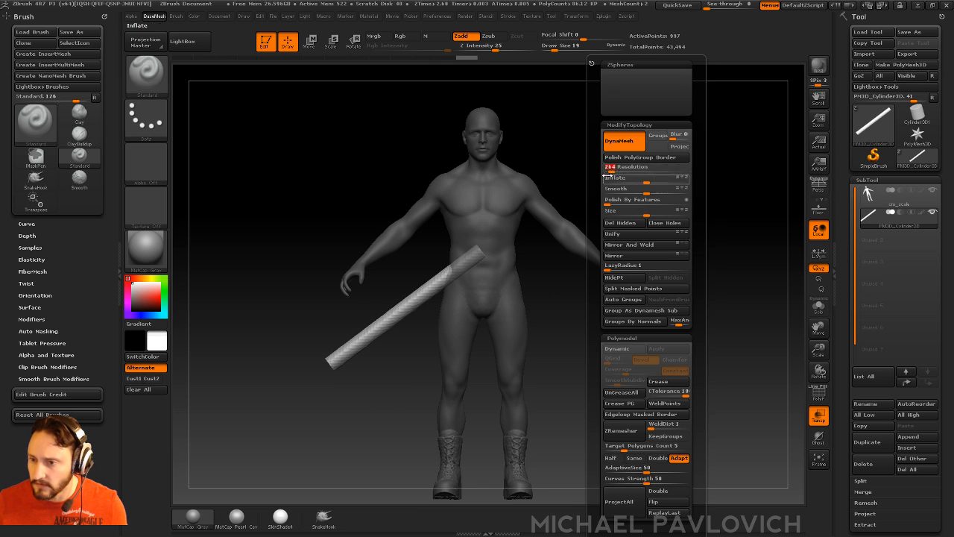
mouse_move(496, 298)
ctrl+mouse_down()
mouse_move(403, 313)
mouse_move(456, 273)
mouse_move(345, 353)
mouse_move(450, 272)
ctrl+mouse_up()
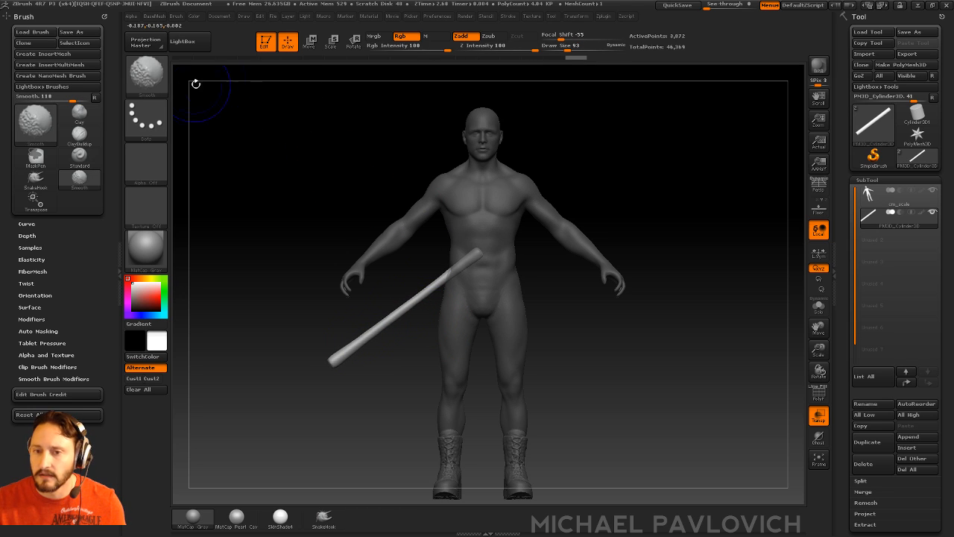
- Toggle the Align Cursor To Surface option in the edit preferences
shift+click(436, 16)
click(451, 254)
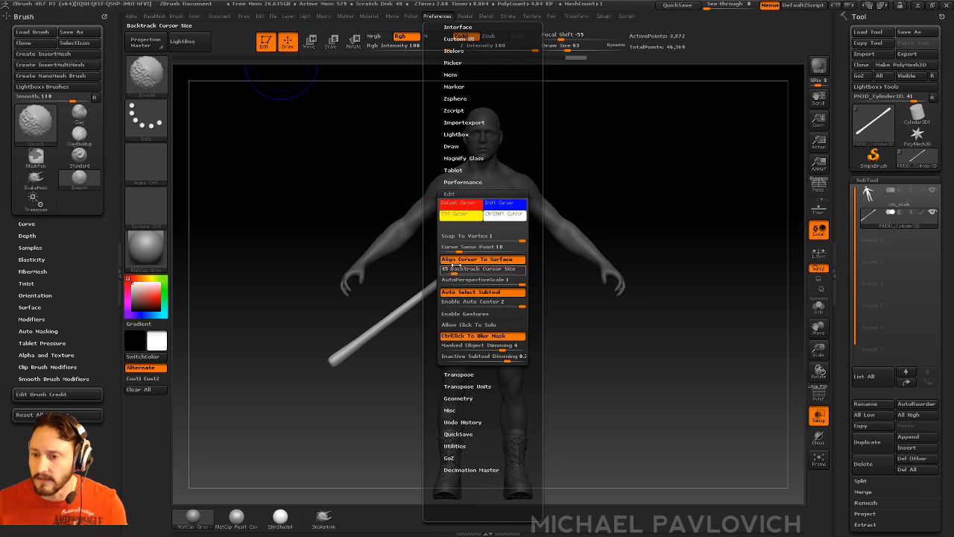
click(452, 262)
- Smooth the rod along its length into a slim stick and hide the human figure
shift+drag(596, 216, 735, 192)
alt+drag(558, 227, 644, 233)
mouse_move(432, 276)
shift+mouse_down()
mouse_move(390, 304)
mouse_move(468, 320)
mouse_move(355, 275)
mouse_move(562, 249)
mouse_move(660, 313)
mouse_move(746, 246)
mouse_move(696, 270)
mouse_move(494, 305)
shift+mouse_up()
click(932, 191)
mouse_move(357, 349)
shift+mouse_down()
mouse_move(436, 295)
mouse_move(365, 339)
shift+mouse_up()
key(s)
- Duplicate the stick within its subtool using the Move transpose line, offsetting the copy slightly sideways
alt+drag(512, 291, 467, 292)
key(w)
shift+drag(357, 325, 496, 326)
mouse_move(429, 325)
ctrl+mouse_down()
mouse_move(473, 328)
mouse_move(431, 343)
ctrl+mouse_up()
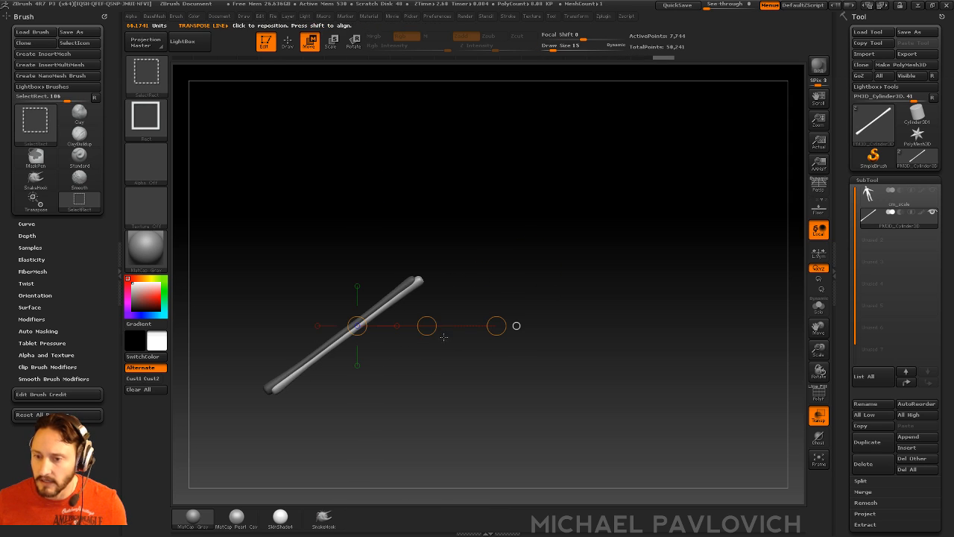
- Rotate the copied stick about its upper end to form an inverted V, and shift it slightly outward
key(r)
mouse_move(416, 282)
mouse_down()
mouse_move(517, 326)
mouse_move(511, 260)
mouse_move(426, 169)
mouse_up()
key(w)
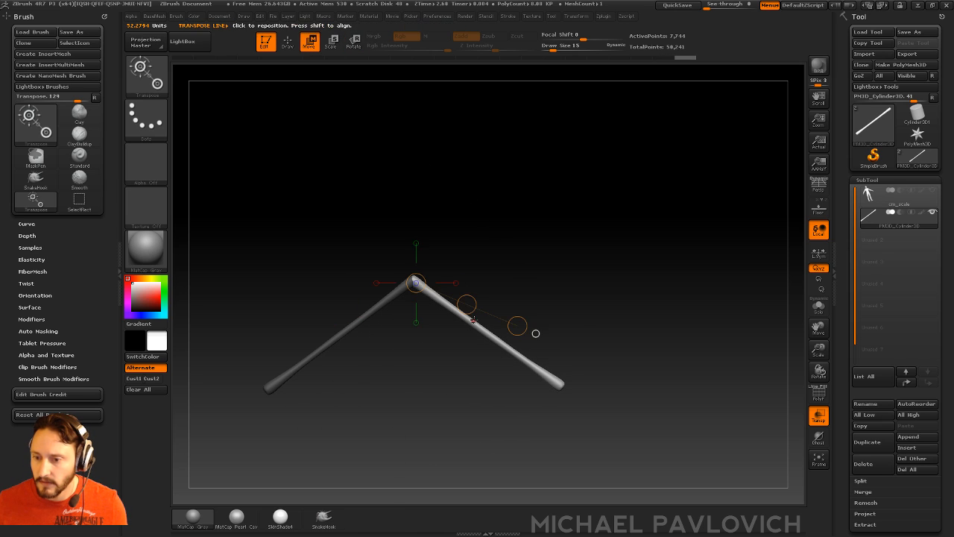
mouse_move(474, 326)
shift+mouse_down()
mouse_move(556, 326)
mouse_move(521, 325)
shift+mouse_up()
key(q)
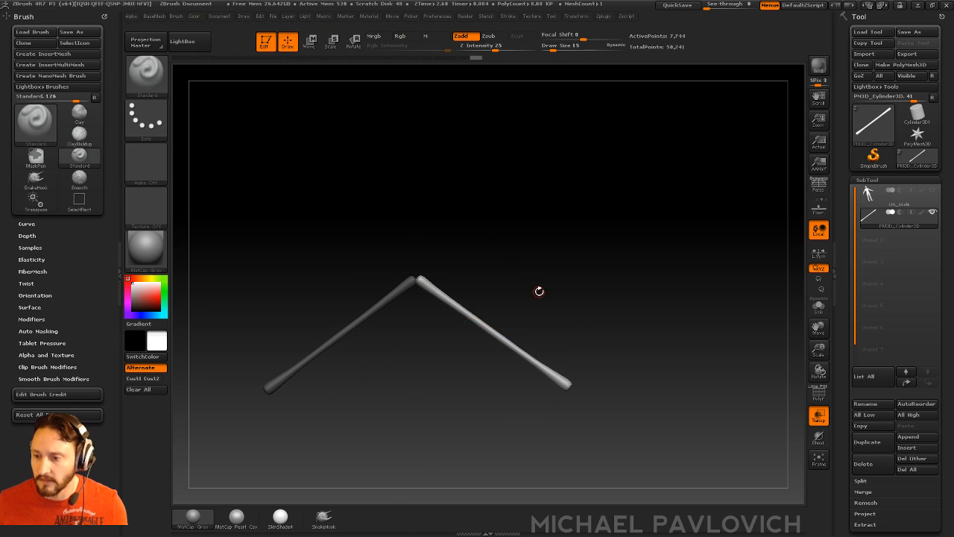
- Turn on the floor grid and check the pair of sticks from an angle and from the front
mouse_move(689, 266)
alt+mouse_down()
mouse_move(748, 262)
mouse_move(710, 255)
alt+mouse_up()
click(816, 210)
drag(799, 212, 618, 323)
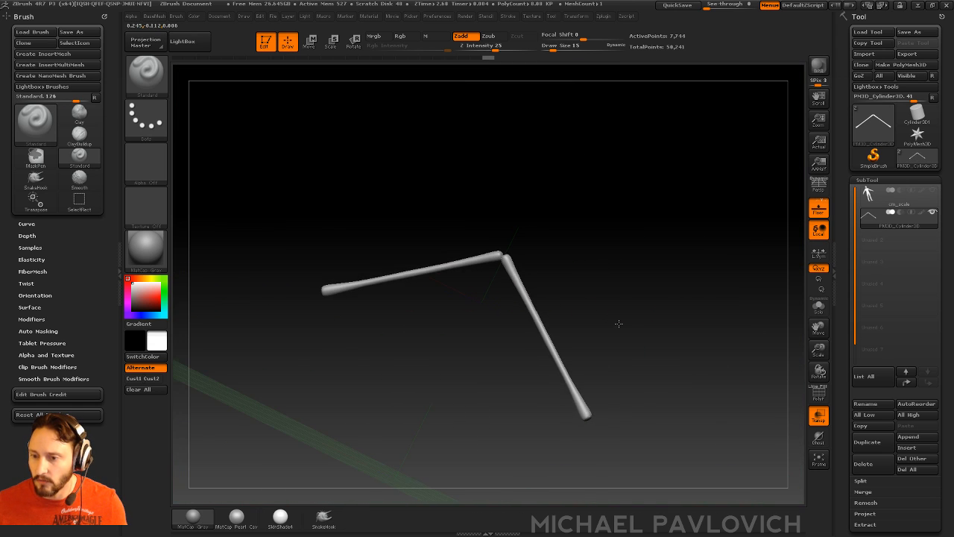
drag(490, 295, 660, 300)
shift+drag(481, 320, 621, 300)
alt+drag(649, 260, 656, 310)
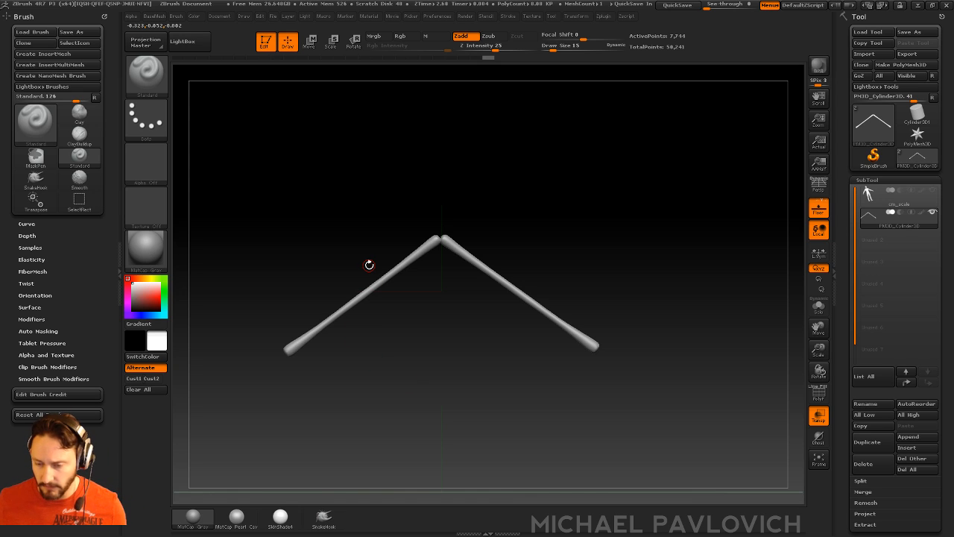
- Turn on PolyFrame and assign both sticks to a single polygroup
alt+drag(631, 215, 636, 205)
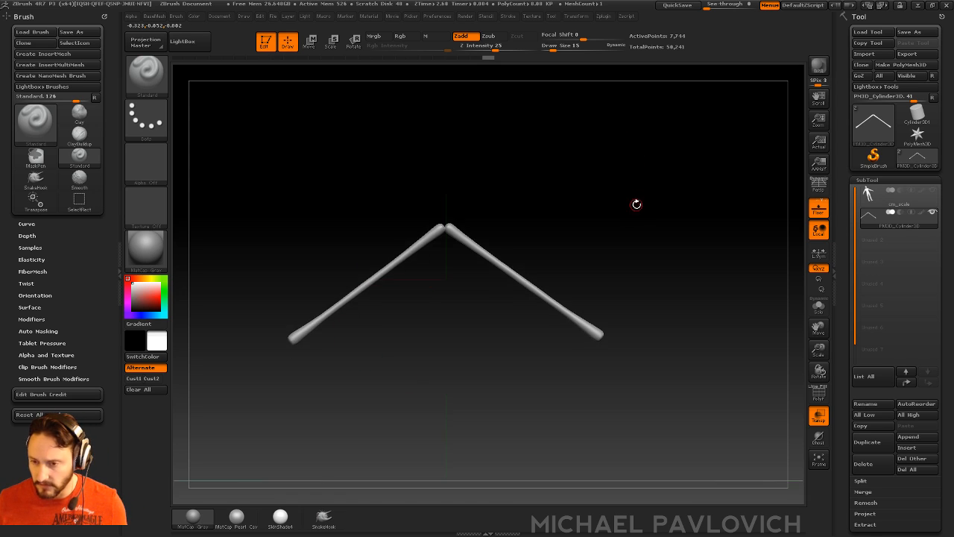
alt+drag(644, 248, 651, 248)
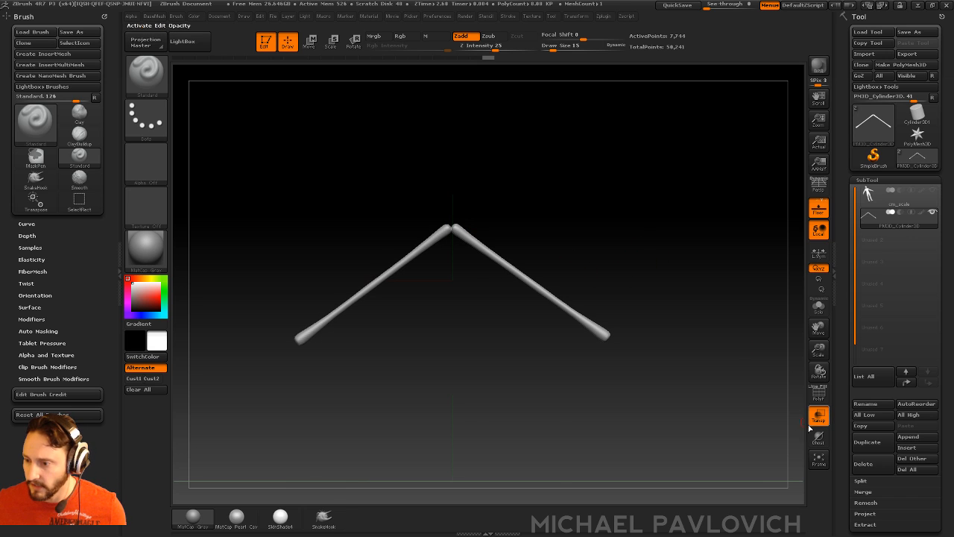
click(818, 394)
key(ctrl+w)
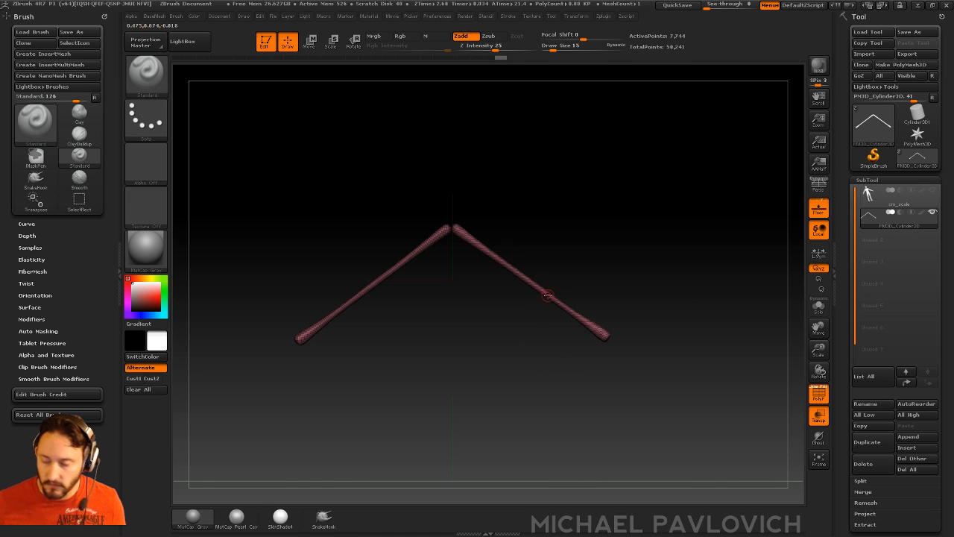
- Isolate the right stick with a rectangle selection and leave only the left stick masked
key(ctrl+shift)
drag(663, 257, 564, 390)
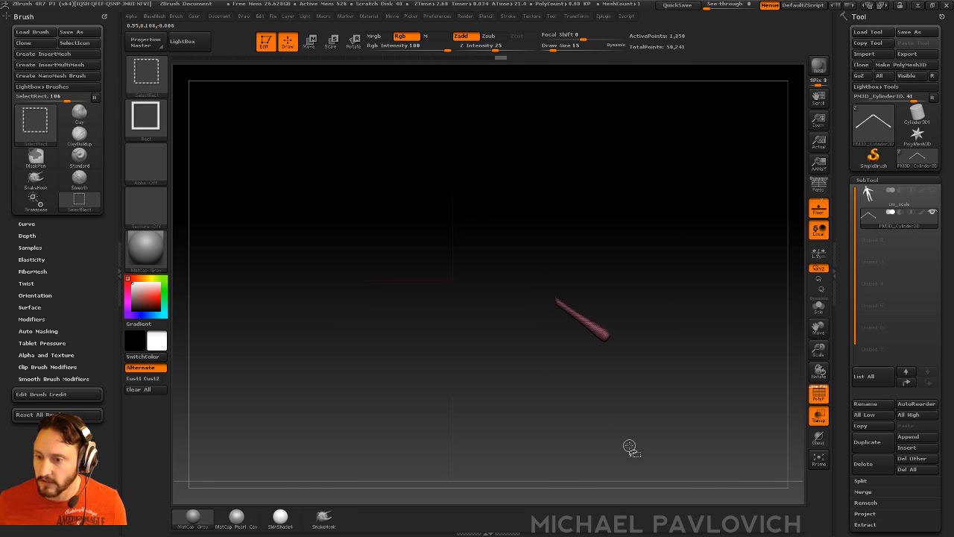
ctrl+shift+click(662, 309)
ctrl+shift+click(673, 292)
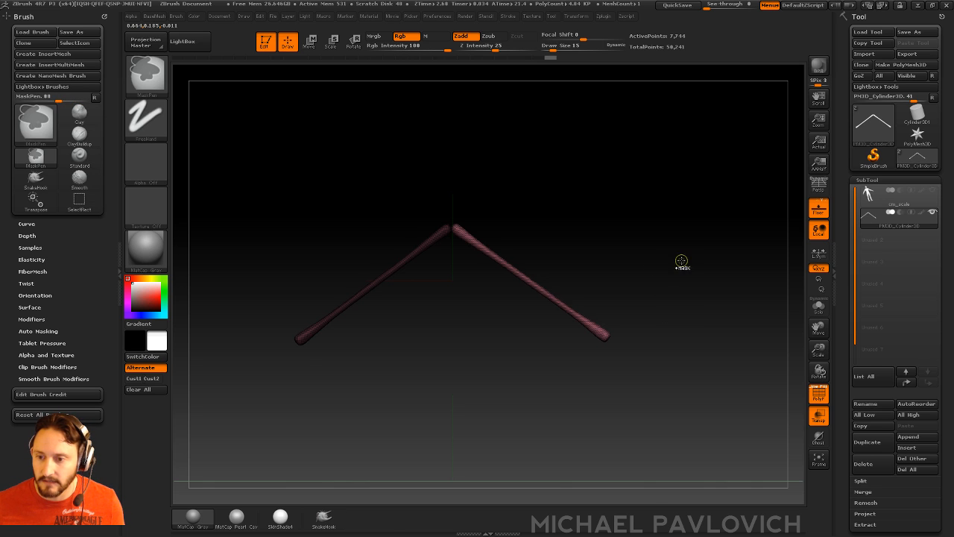
- Rotate the right stick steeper about the peak, and rotate both sticks together to even out the inverted V
key(r)
mouse_move(455, 227)
mouse_down()
mouse_move(517, 144)
mouse_move(515, 191)
mouse_up()
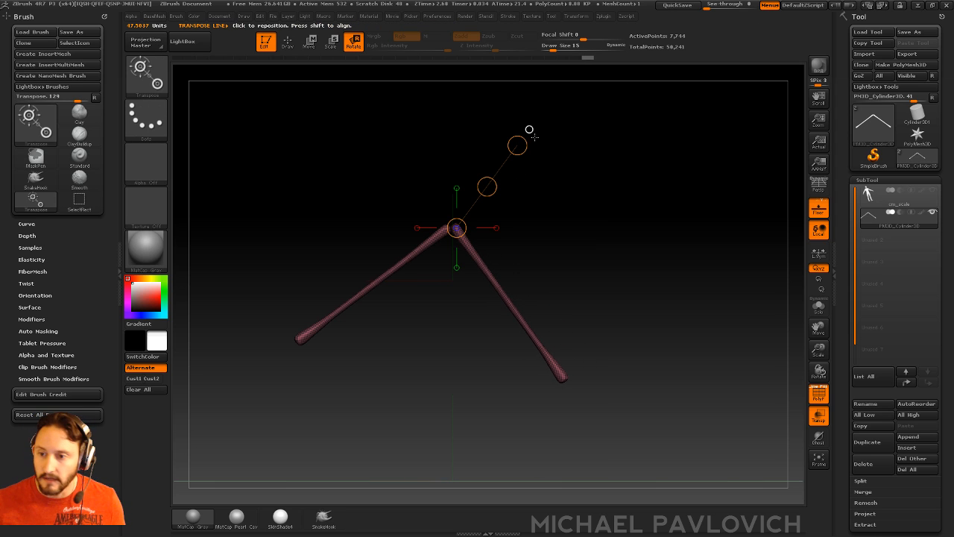
drag(517, 145, 505, 133)
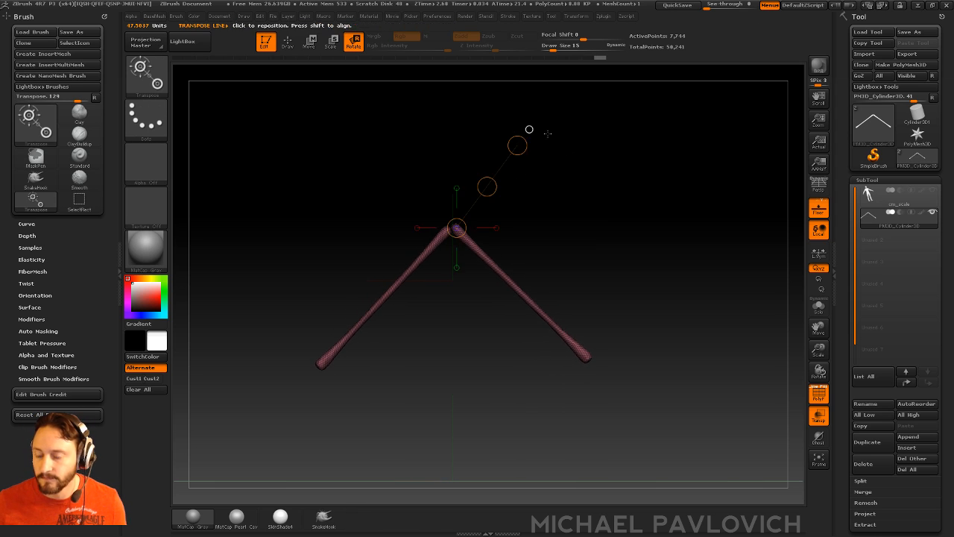
- Isolate the right stick with a rectangle selection, restore the full pair, and leave only the left stick masked
key(q)
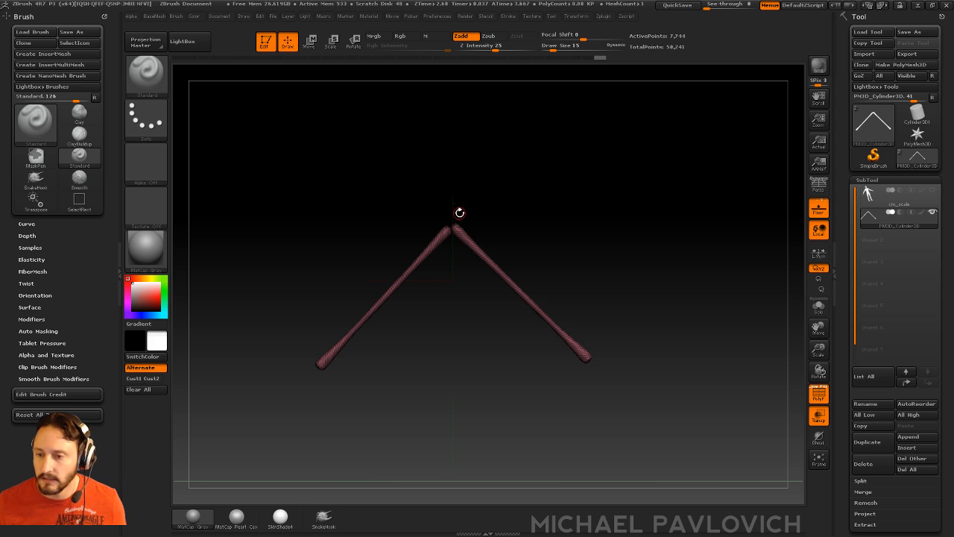
key(ctrl+shift)
ctrl+shift+drag(510, 240, 470, 280)
key(ctrl+shift+a)
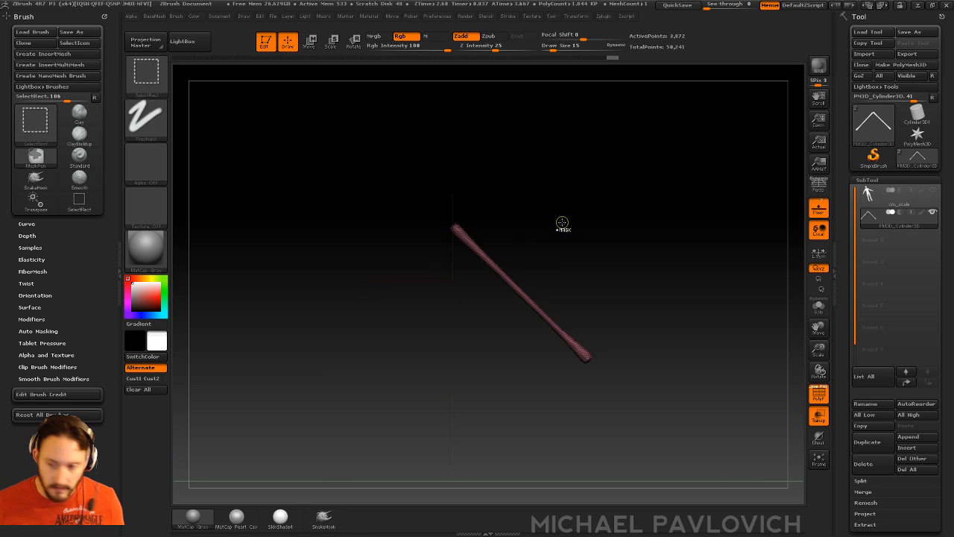
ctrl+click(561, 212)
ctrl+shift+click(560, 190)
ctrl+click(565, 170)
- Rotate the right stick steeper about the peak, and rotate the pair to even out the narrower inverted V
key(r)
mouse_move(454, 224)
mouse_down()
mouse_move(517, 145)
mouse_move(507, 208)
mouse_move(526, 198)
mouse_up()
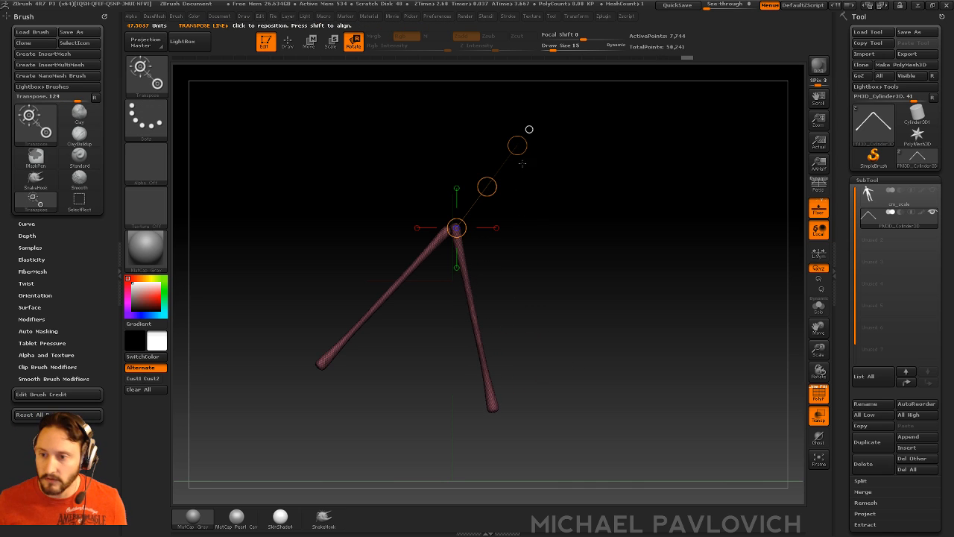
drag(518, 145, 494, 131)
key(q)
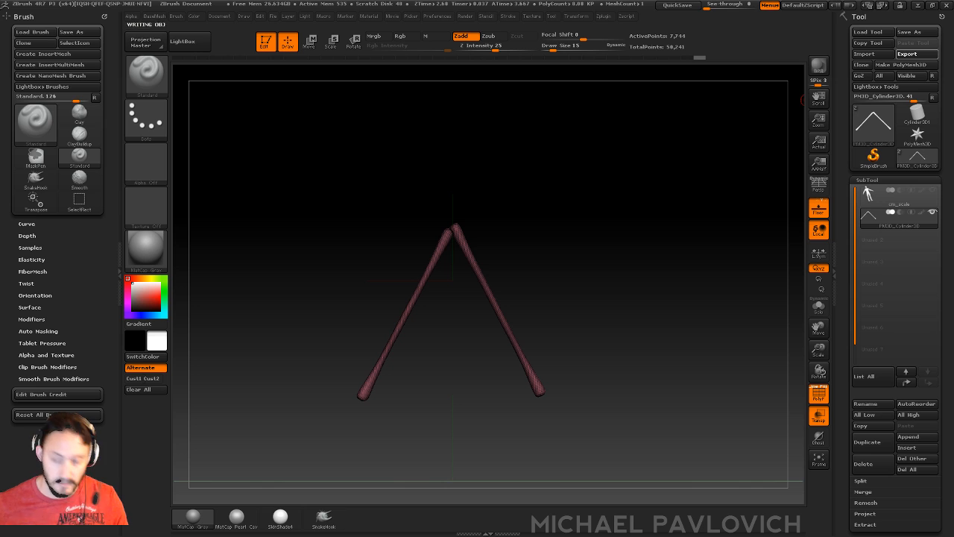
- Mask only the left stick again and rotate the right stick inward about the peak until it is nearly vertical
ctrl+shift+drag(471, 337, 538, 286)
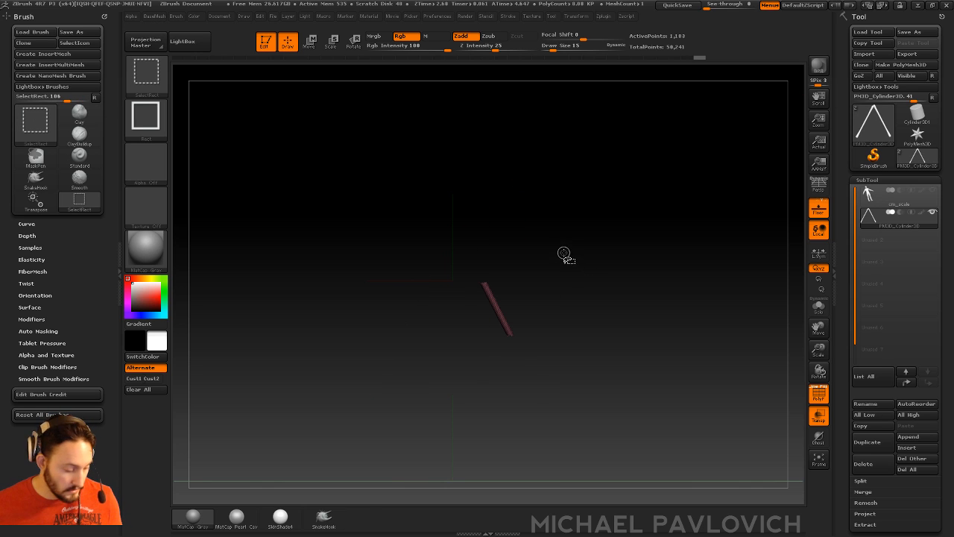
key(ctrl+z)
key(ctrl+z)
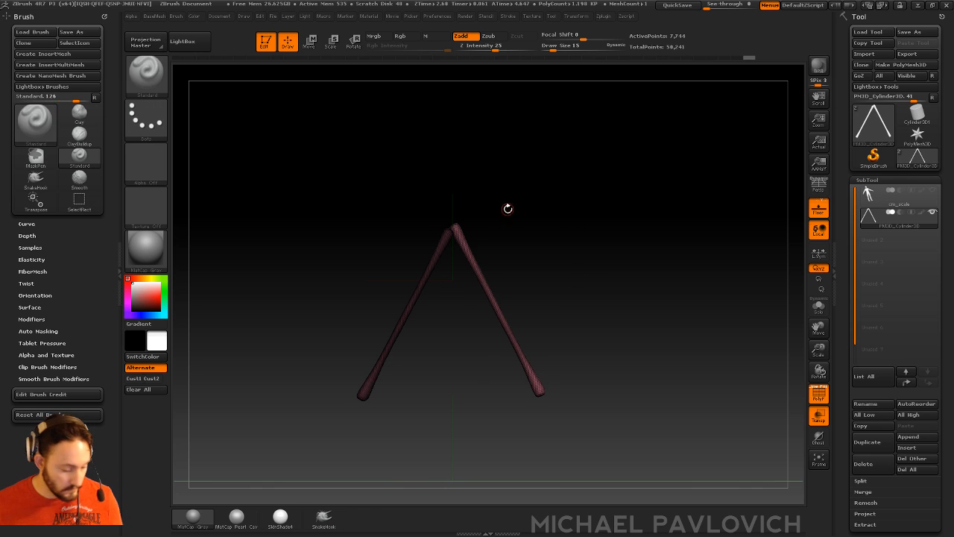
key(r)
drag(514, 142, 520, 148)
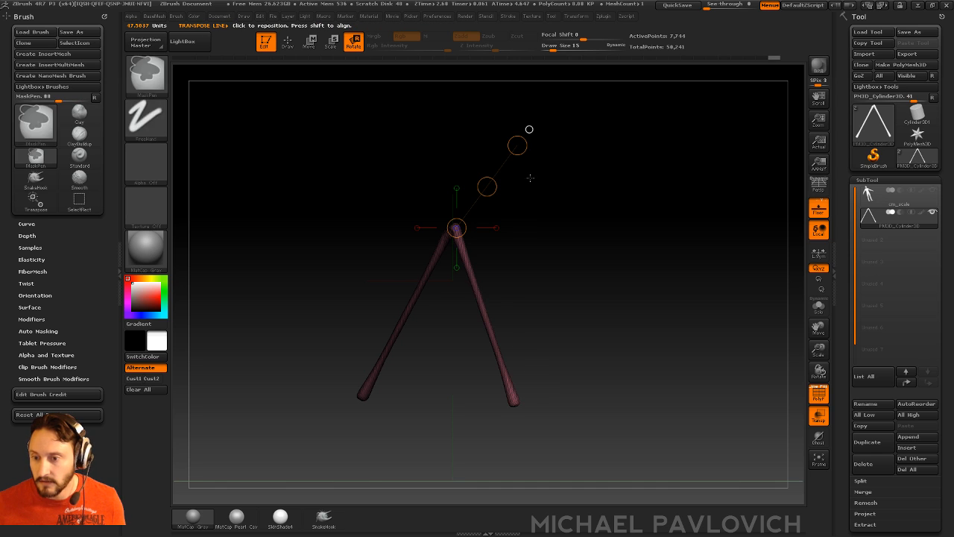
key(ctrl+z)
drag(518, 144, 558, 209)
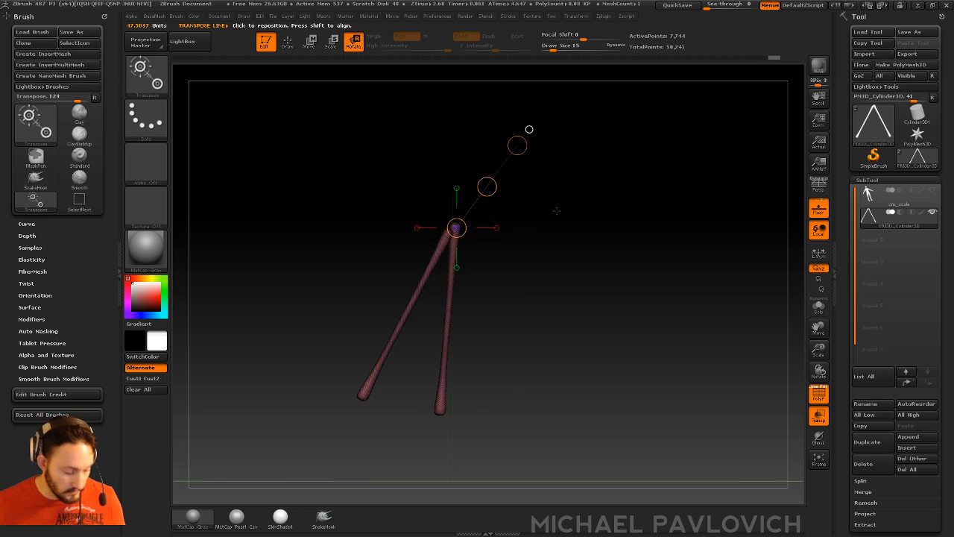
- Move the right stick slightly clear of the left one at the peak, and rotate both sticks into an even, narrow inverted V
key(ctrl+z)
key(w)
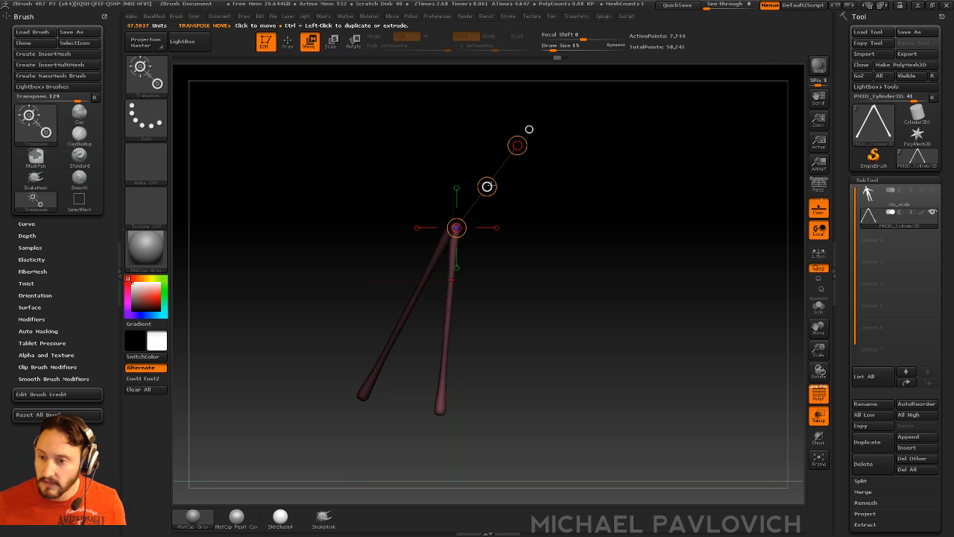
drag(487, 186, 552, 196)
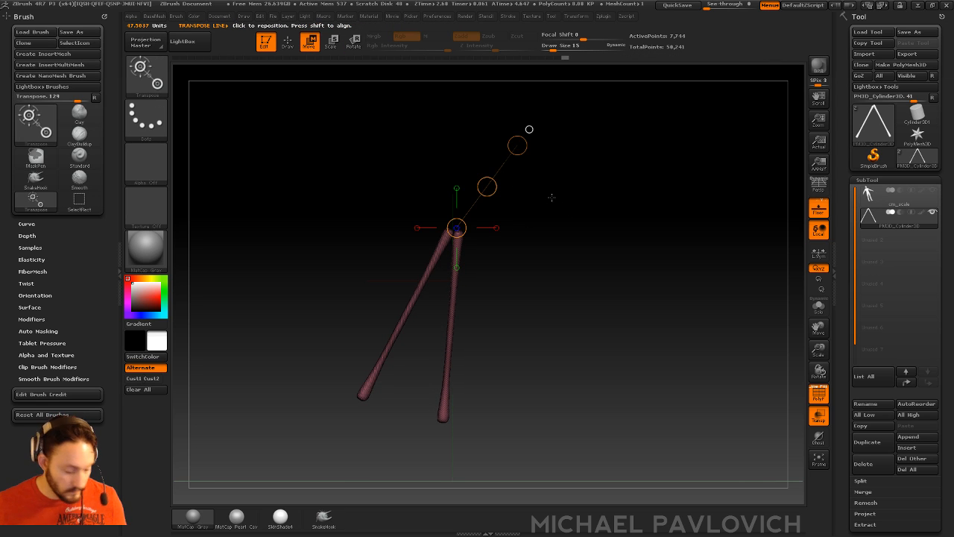
key(r)
drag(517, 145, 487, 147)
key(w)
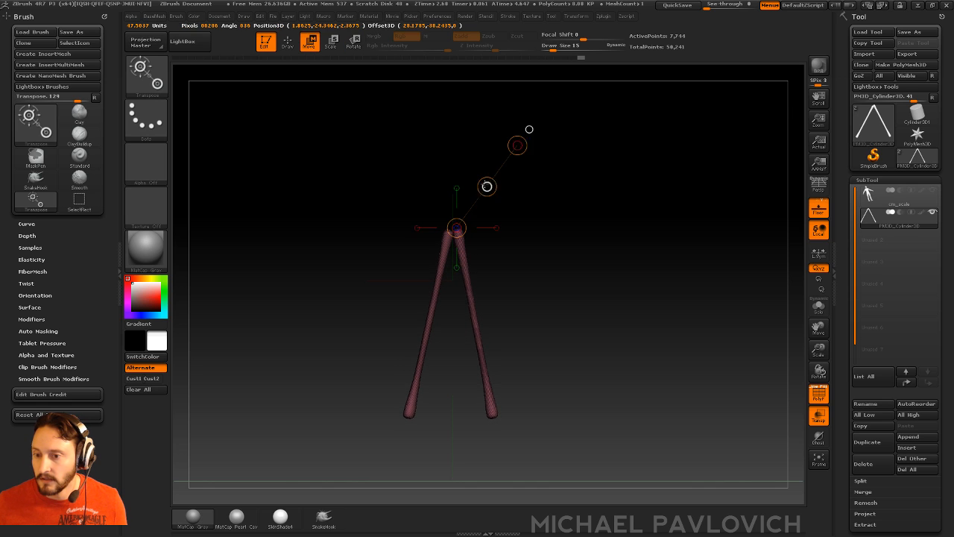
key(q)
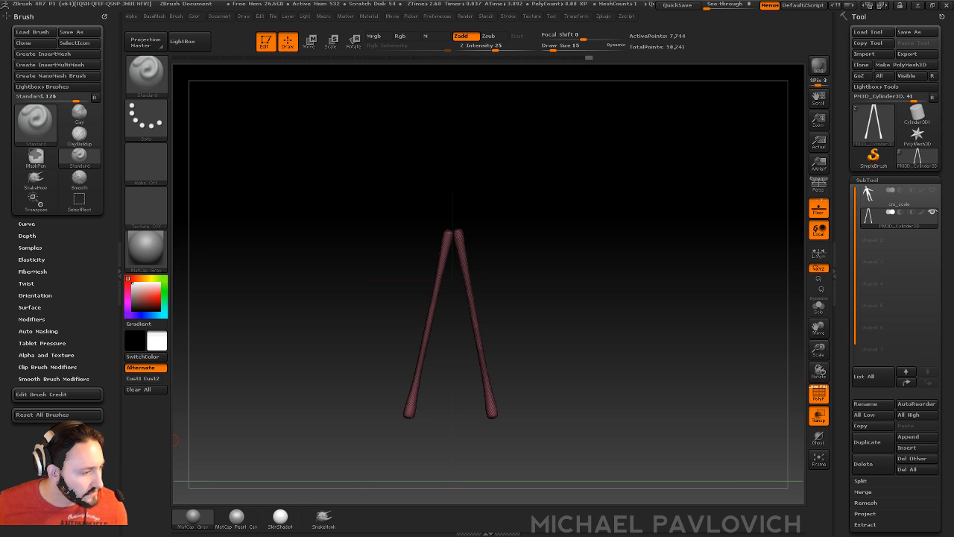
- Switch to Marvelous Designer and draw a closed polygon pattern along both sticks' silhouettes, with a shallow three-point lower edge between their ends
key(alt+Tab)
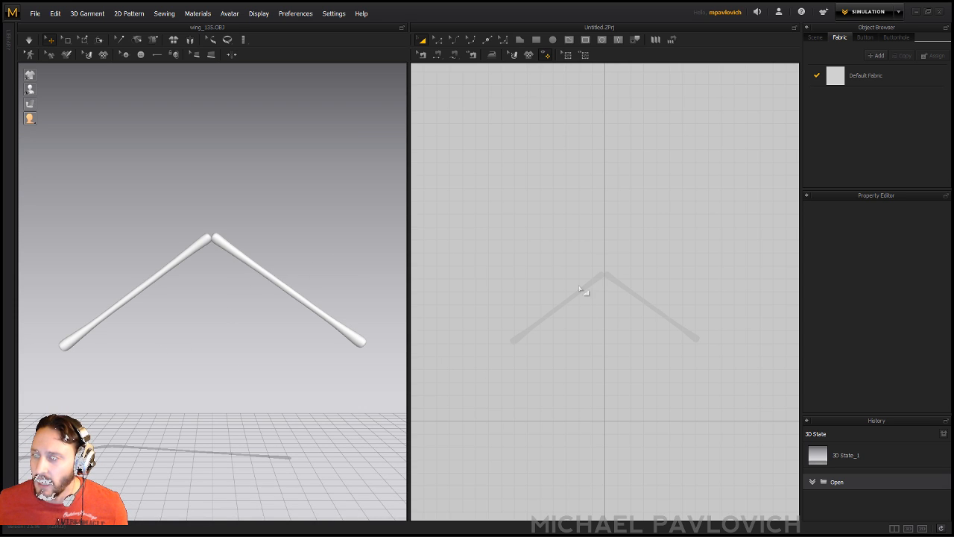
click(519, 39)
scroll(613, 309, up, 2)
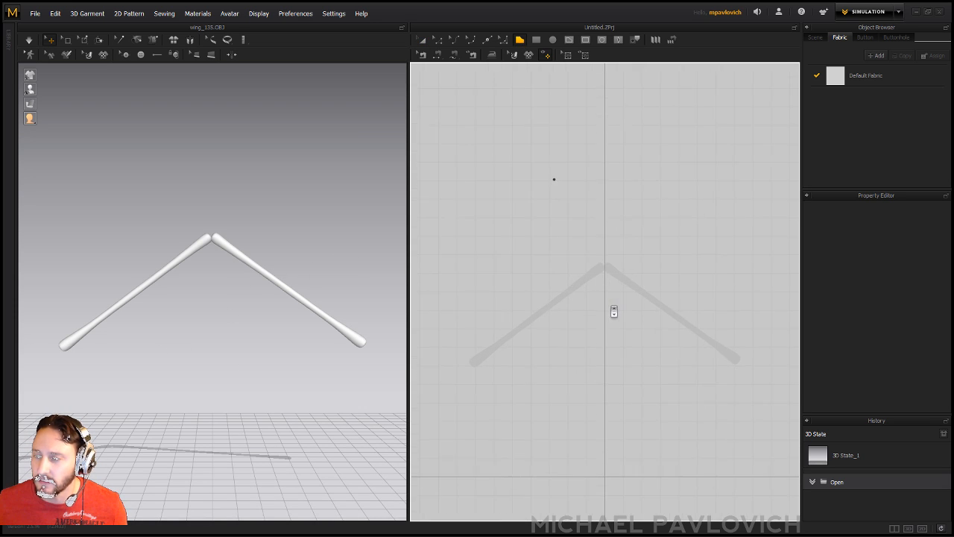
click(468, 326)
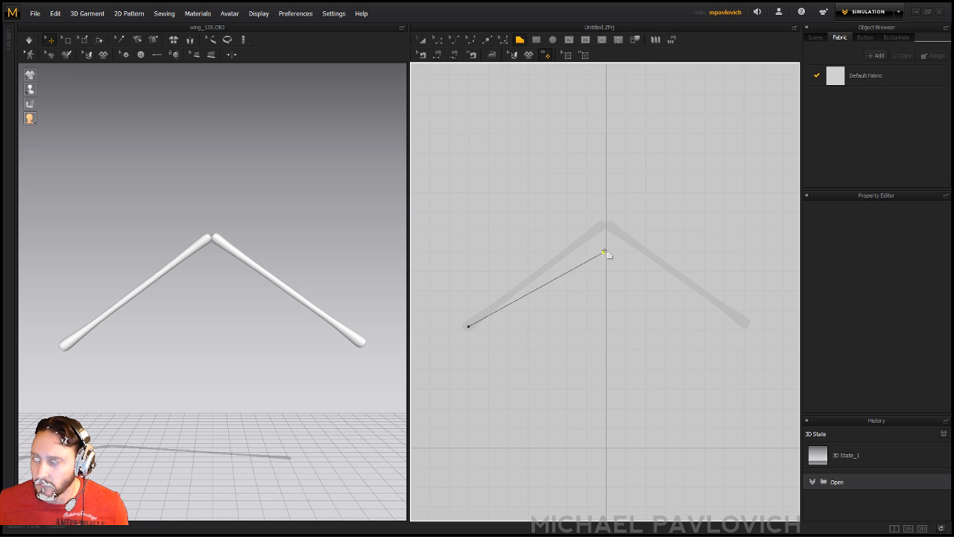
click(606, 222)
click(747, 324)
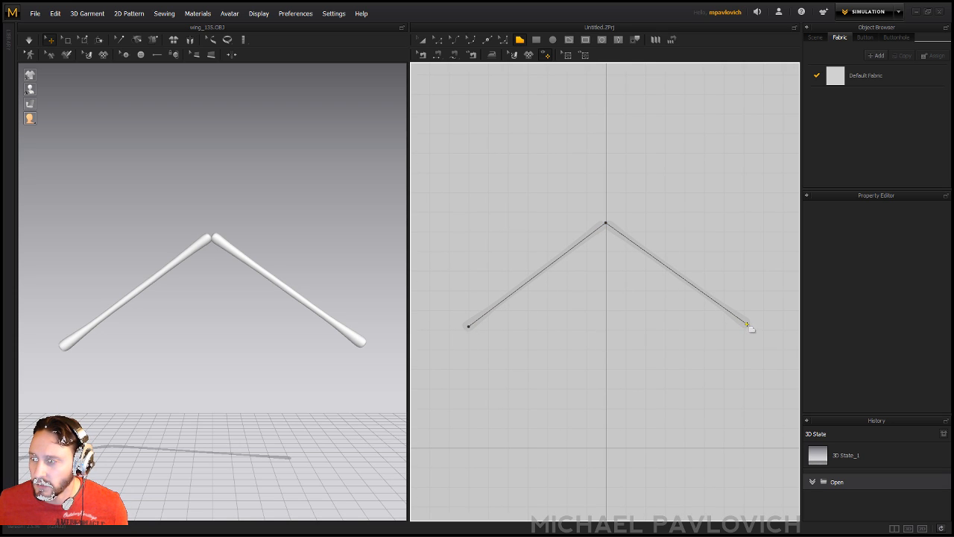
click(692, 341)
click(604, 350)
click(518, 346)
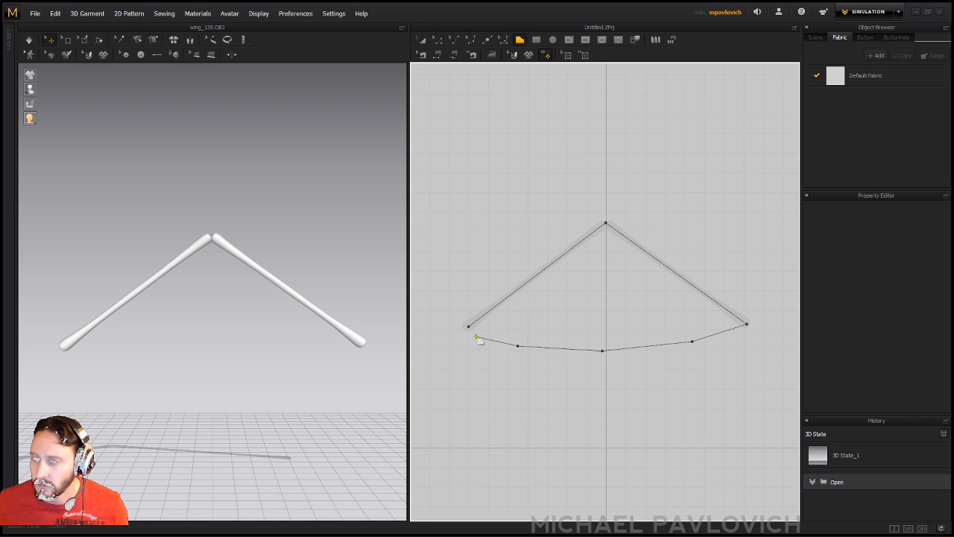
click(468, 326)
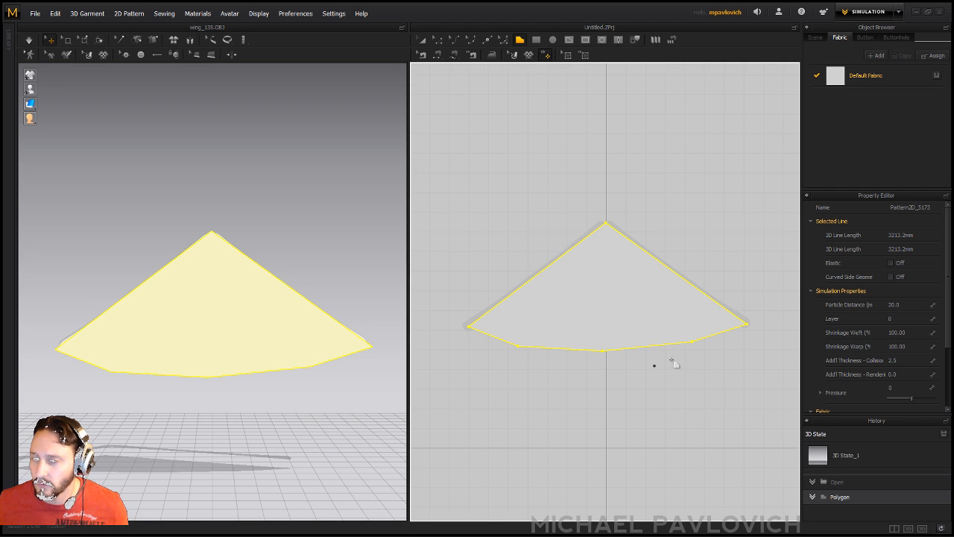
- Convert the three intermediate points on the pattern's lower edge to curve points
click(438, 42)
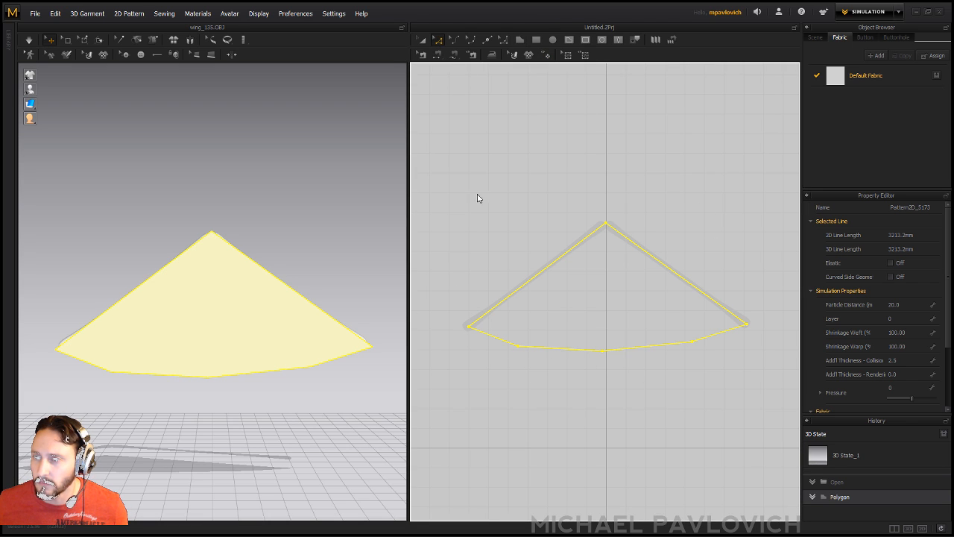
click(518, 347)
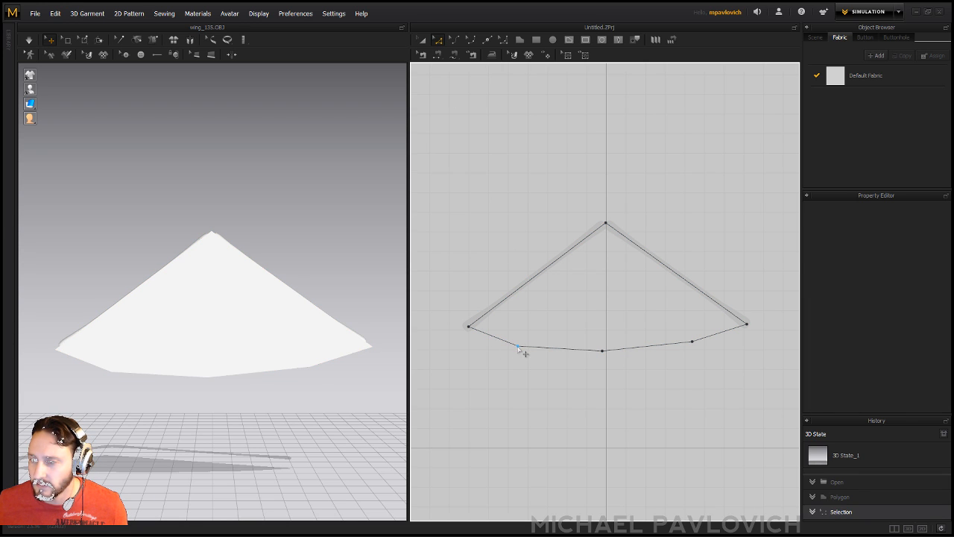
click(533, 370)
right_click(603, 352)
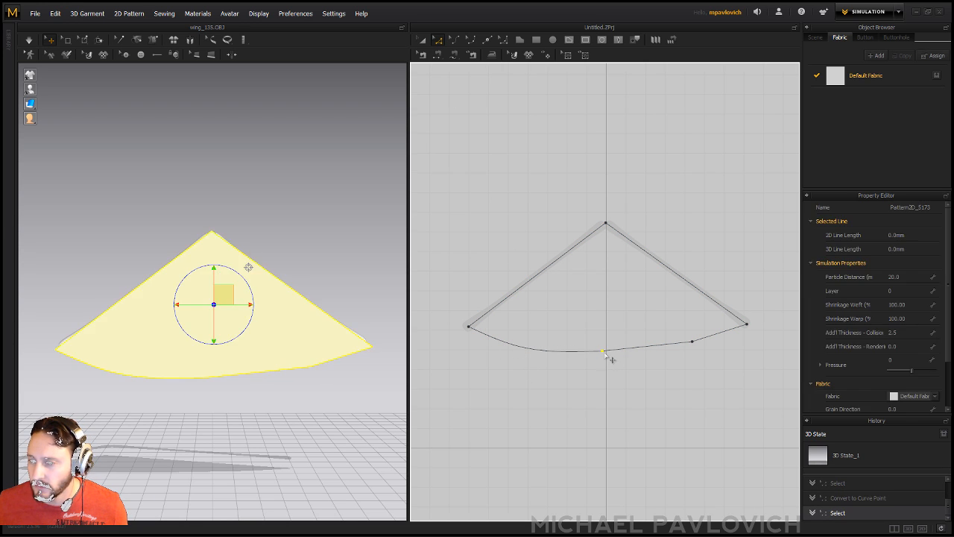
click(617, 375)
right_click(694, 344)
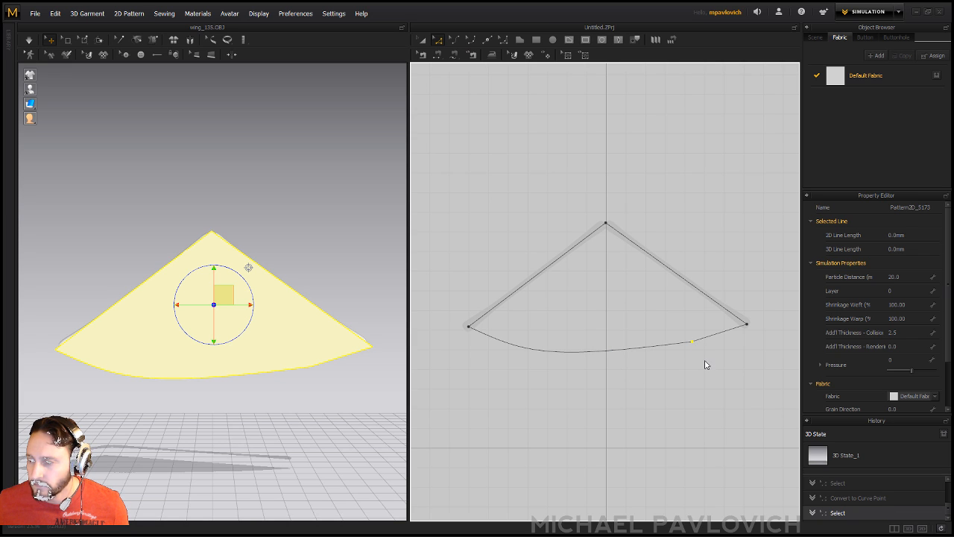
click(705, 364)
- Move the wing pattern back in the 3D view so it sits close in front of the sticks
right_drag(215, 232, 238, 299)
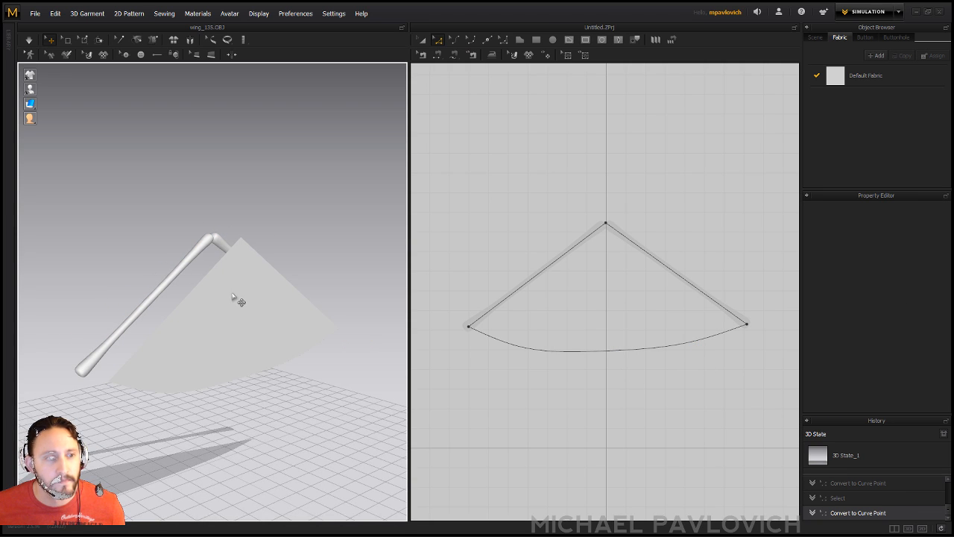
click(239, 300)
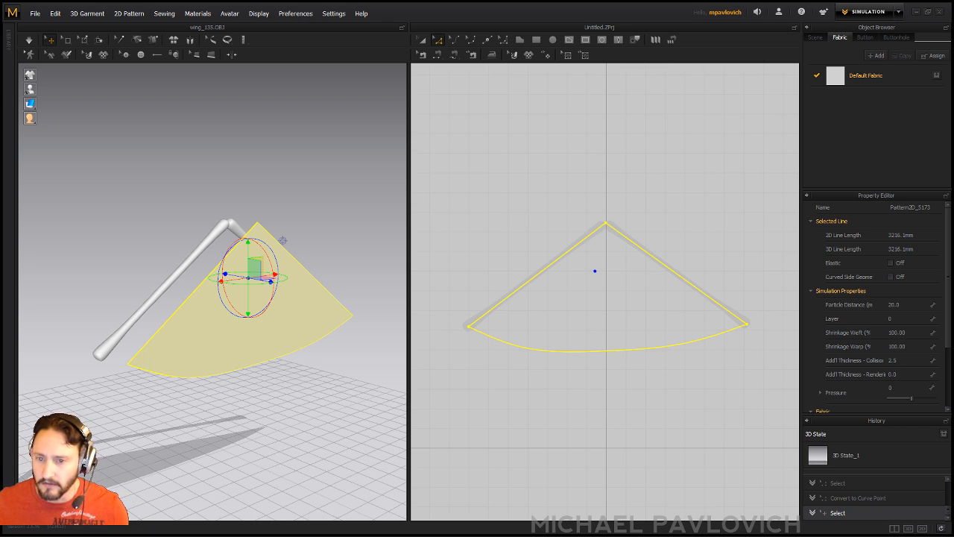
right_drag(153, 217, 171, 224)
scroll(279, 230, up, 2)
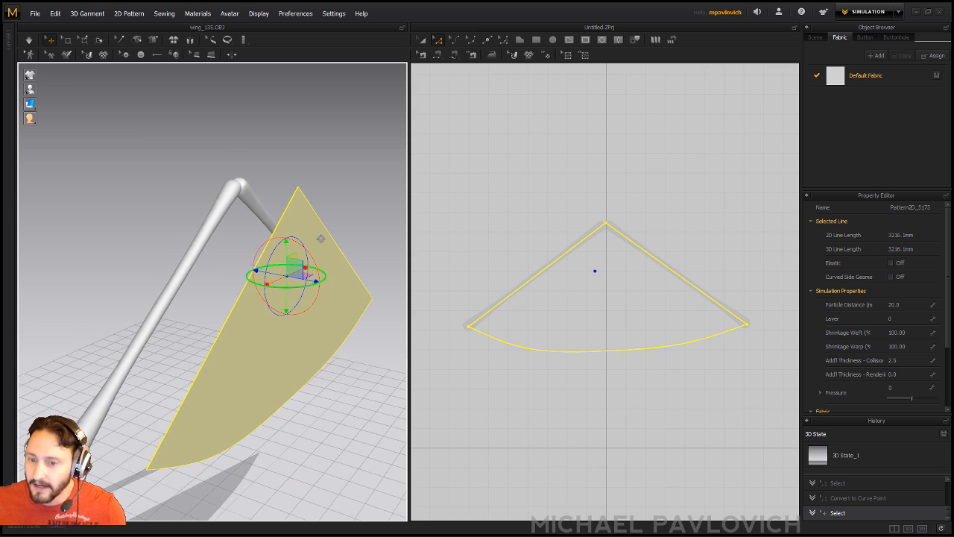
drag(292, 263, 242, 251)
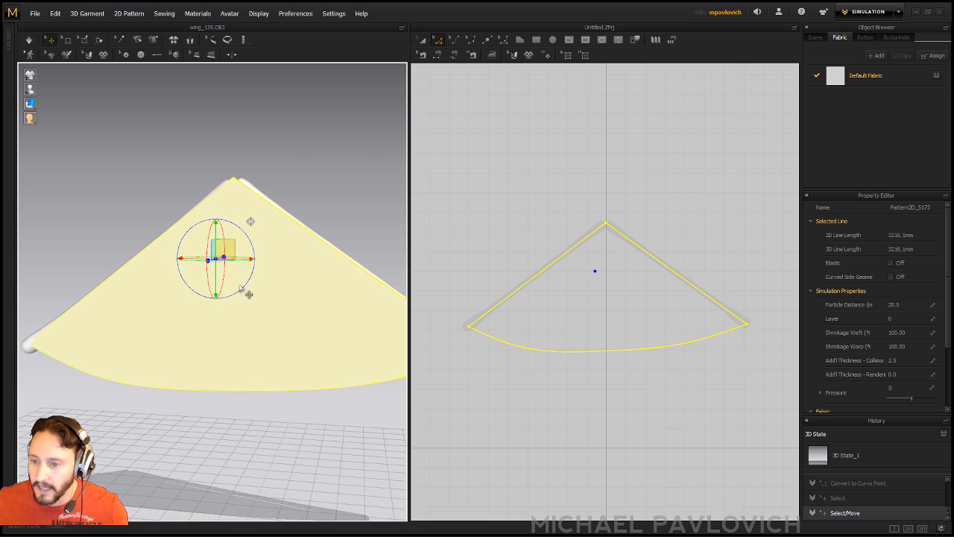
- Use Tack on Avatar to attach the pattern's right edge at two points on the lower part of the right stick
right_drag(296, 255, 229, 277)
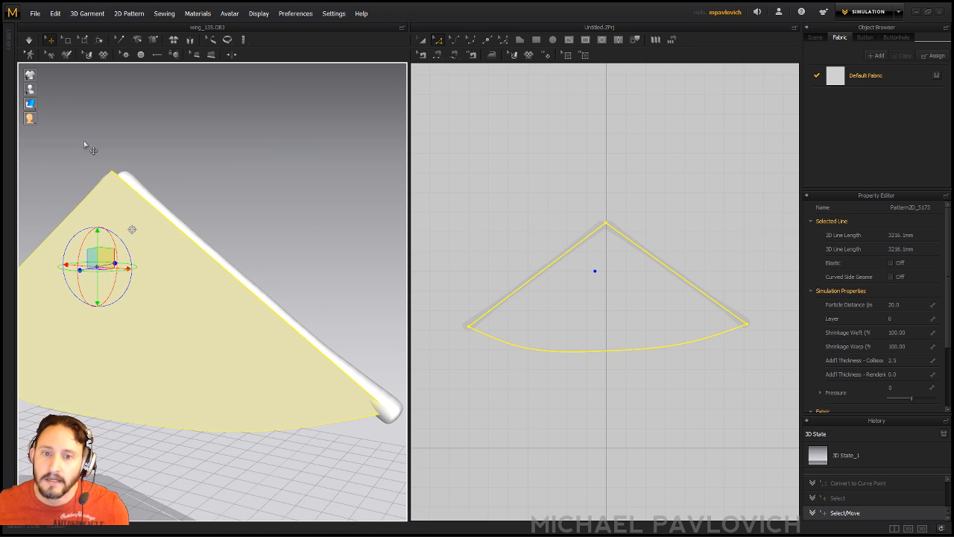
click(155, 46)
right_drag(257, 293, 156, 244)
scroll(156, 243, down, 2)
middle_drag(157, 244, 219, 303)
click(30, 74)
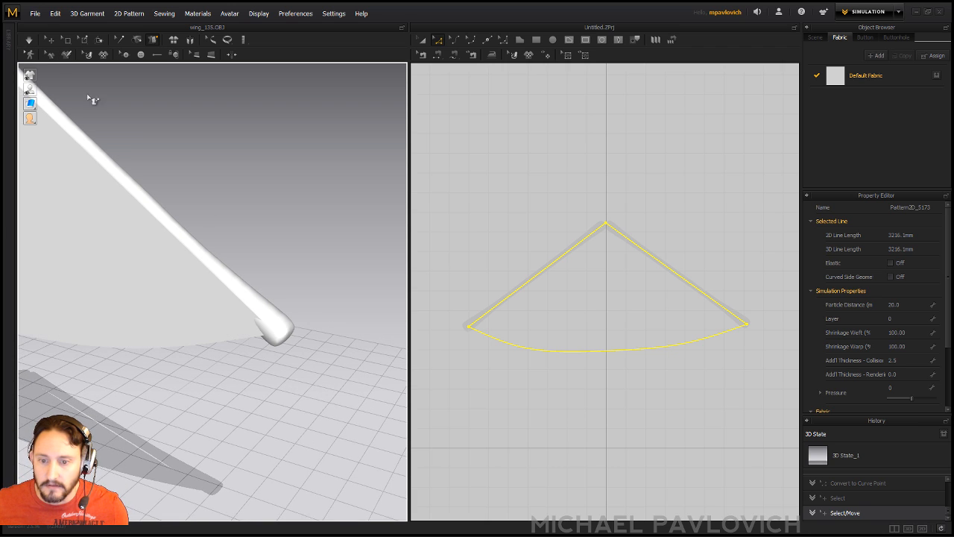
middle_drag(185, 196, 330, 330)
click(248, 335)
click(260, 323)
click(297, 373)
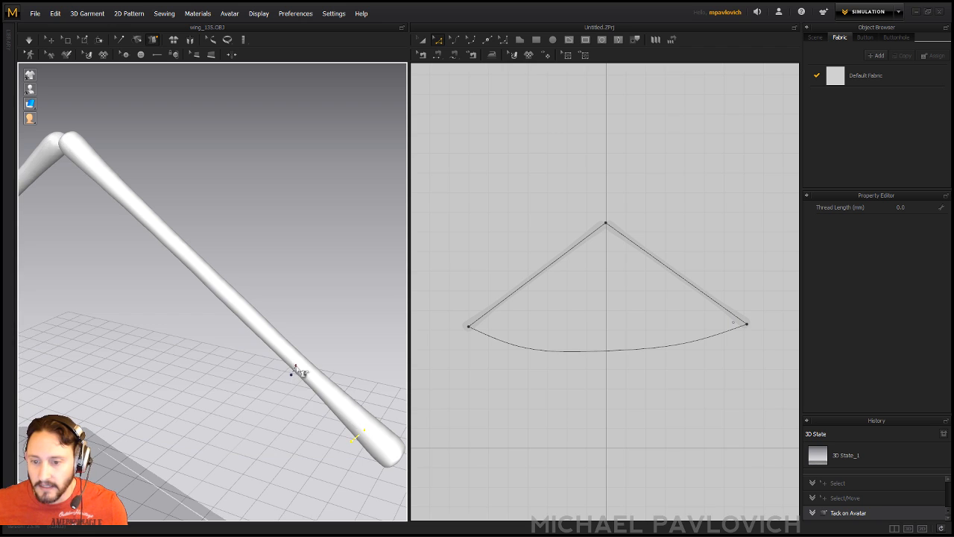
- Add four more tacks joining the pattern's right edge to the right stick, evenly spaced from its middle up to the peak
click(238, 311)
click(225, 310)
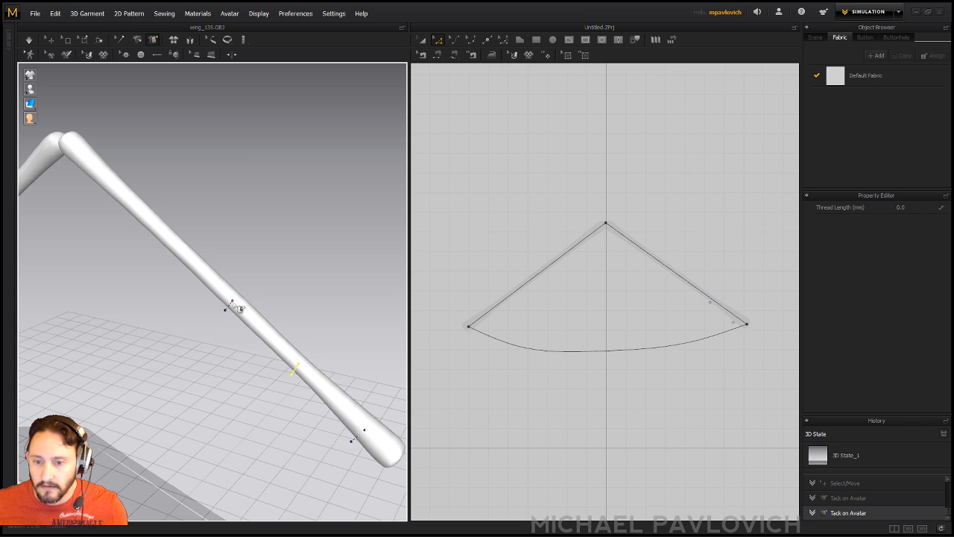
click(231, 300)
middle_drag(207, 203, 278, 334)
click(291, 340)
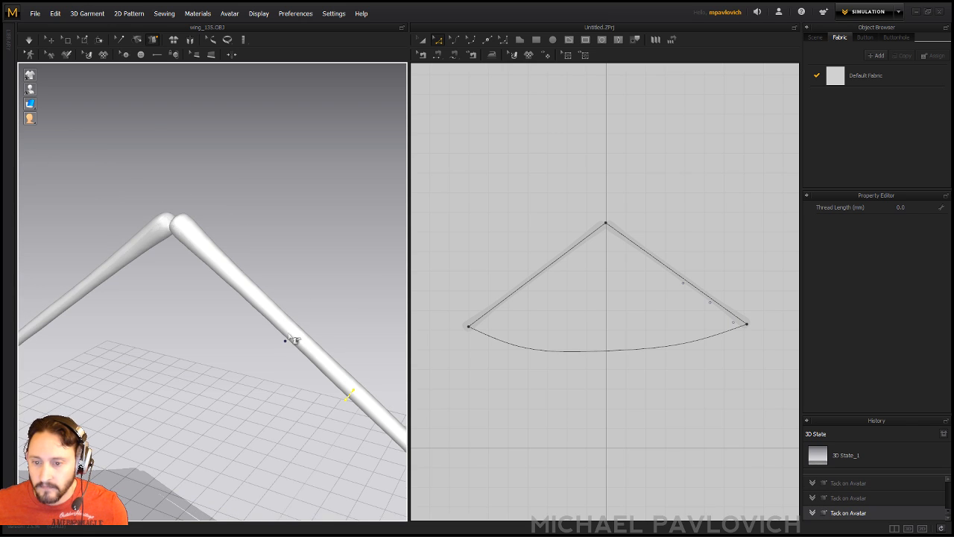
click(299, 296)
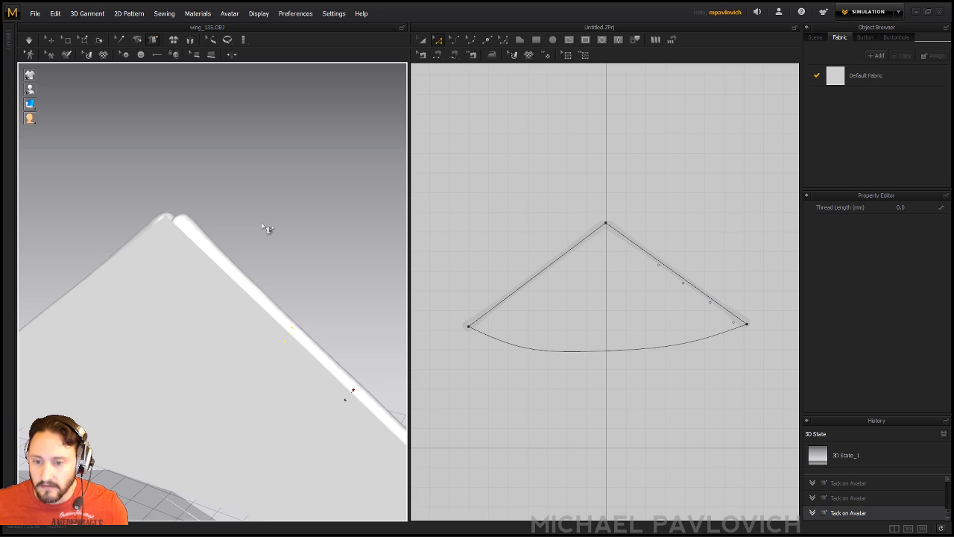
click(223, 297)
click(231, 280)
click(169, 246)
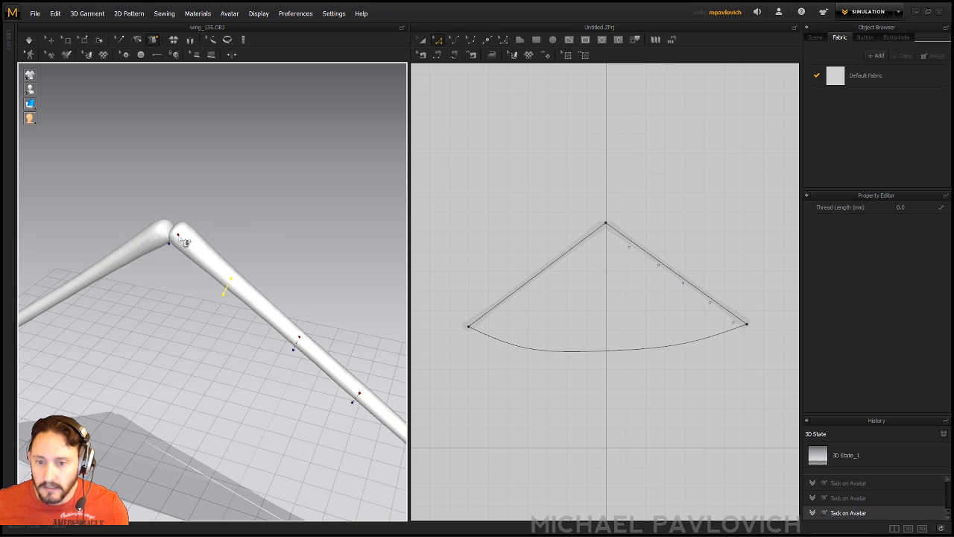
click(178, 237)
- Use Tack on Avatar to attach the pattern's left edge to the left stick at three points, from the peak downwards
right_drag(209, 207, 279, 207)
click(164, 247)
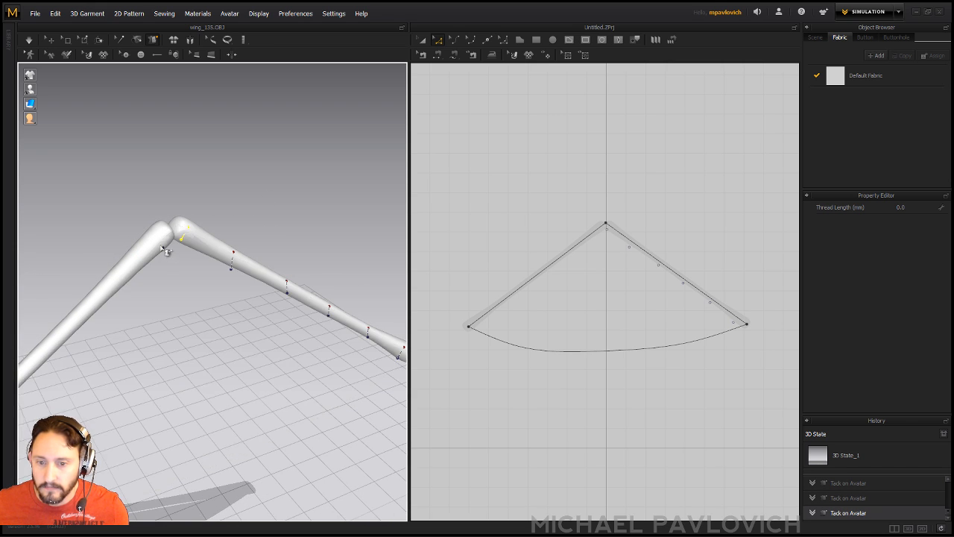
click(156, 238)
middle_drag(123, 228, 185, 177)
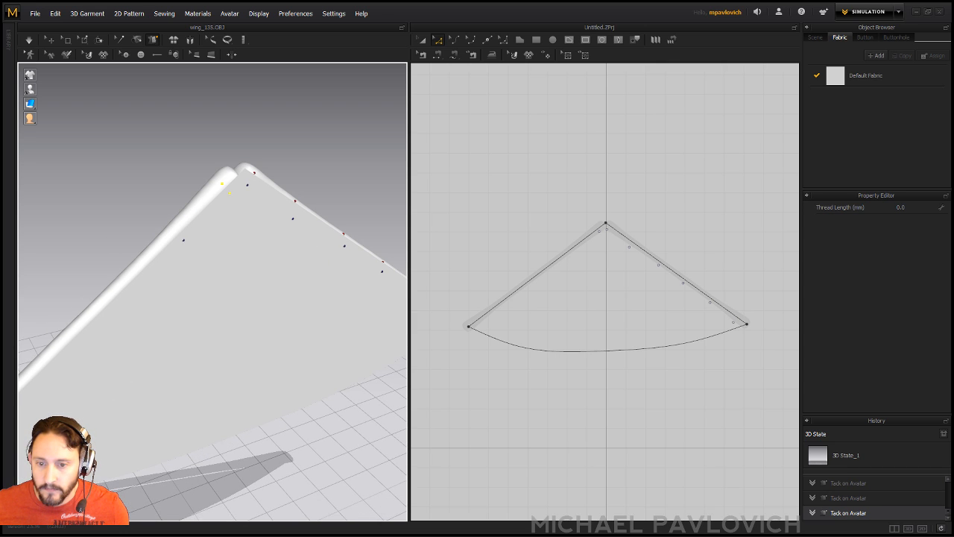
click(190, 244)
click(173, 232)
middle_drag(120, 231, 223, 160)
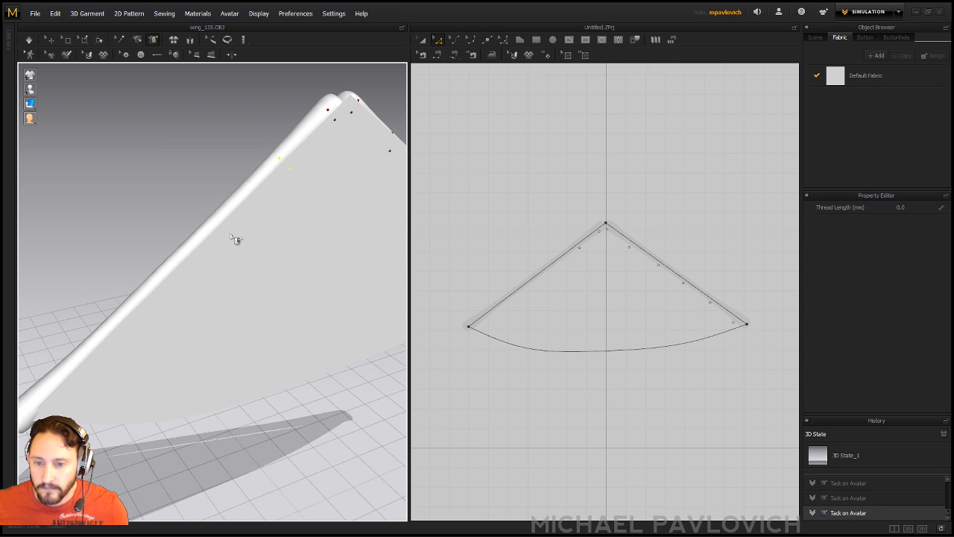
click(229, 231)
click(215, 224)
- Add three more tacks joining the pattern's left edge to the left stick, from its middle down to the lower end
click(174, 274)
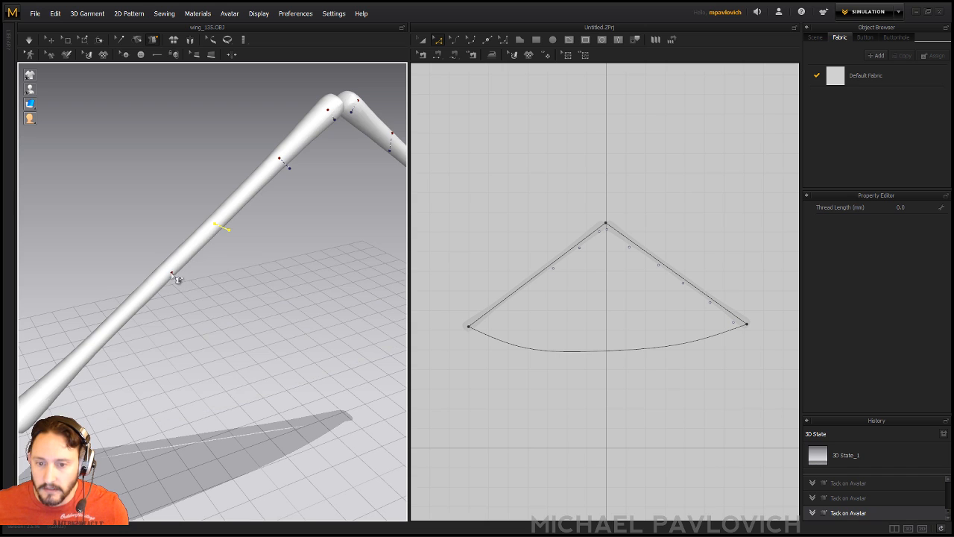
click(176, 275)
middle_drag(142, 270, 212, 214)
right_drag(210, 211, 233, 203)
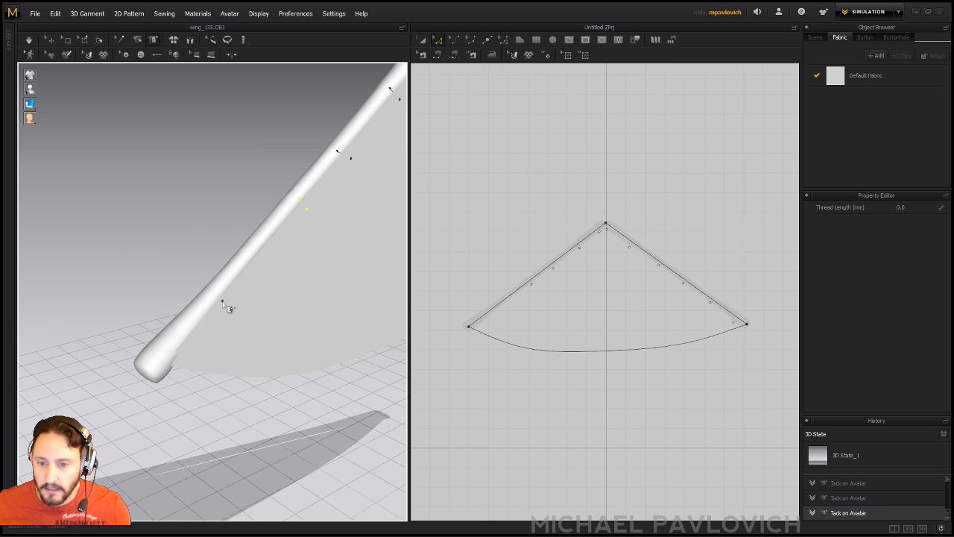
click(235, 293)
click(234, 293)
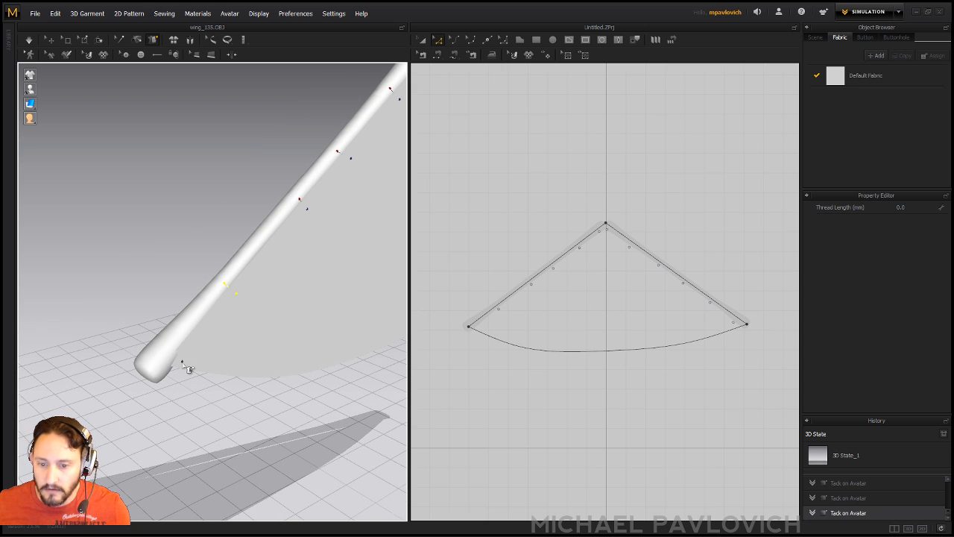
click(181, 361)
click(165, 354)
- Run the simulation to pull the tacked cloth onto both sticks and check the drape from the front
right_drag(127, 285, 41, 241)
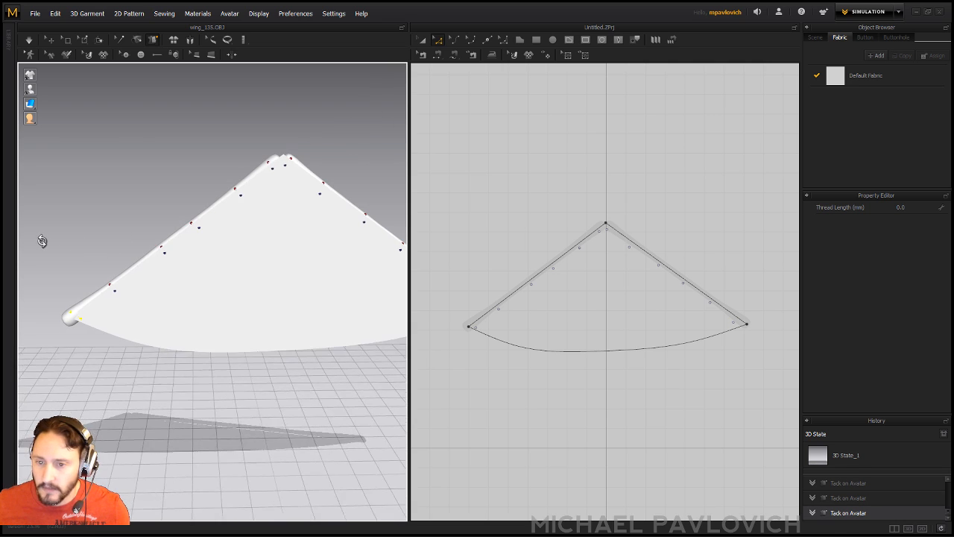
key(space)
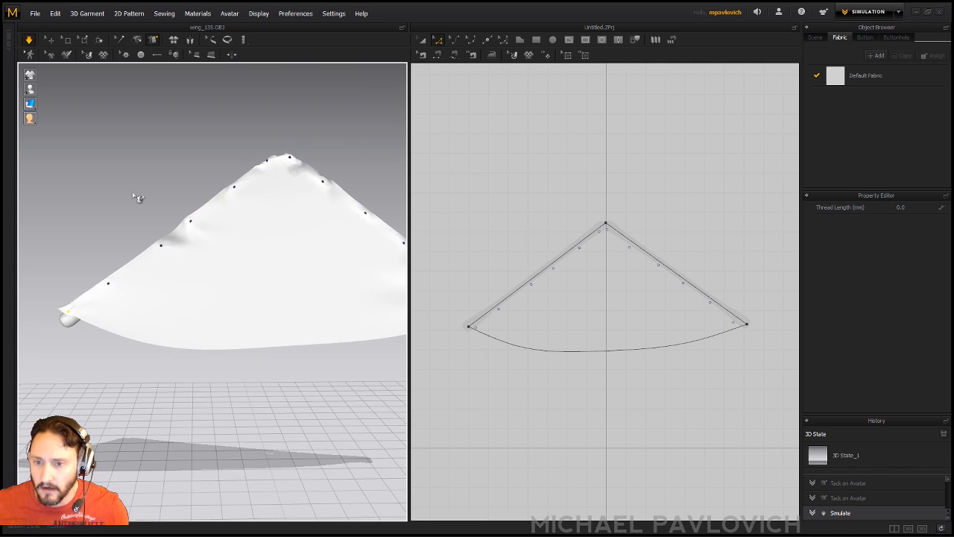
middle_drag(177, 215, 94, 238)
right_drag(94, 239, 213, 309)
right_drag(222, 211, 264, 198)
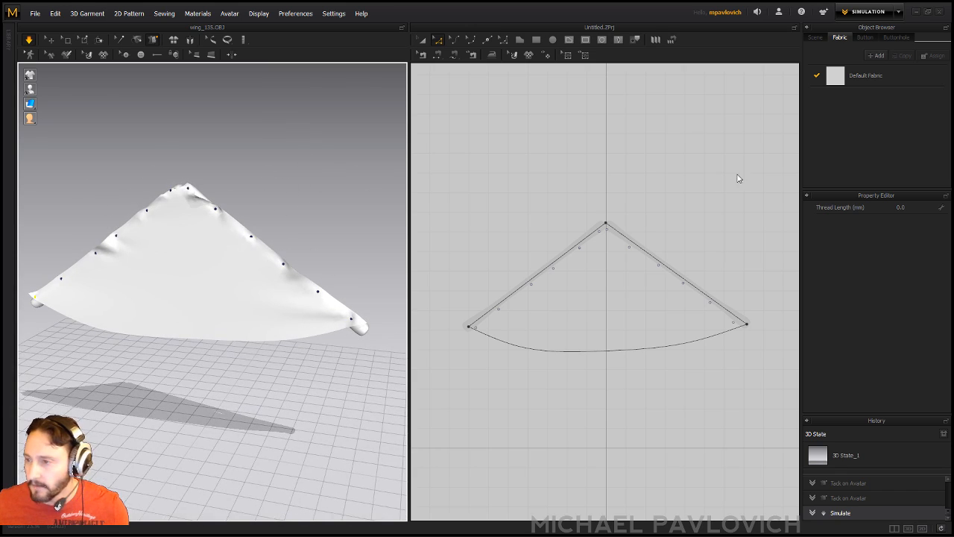
- Apply a lightweight physical property preset to Default Fabric
click(873, 79)
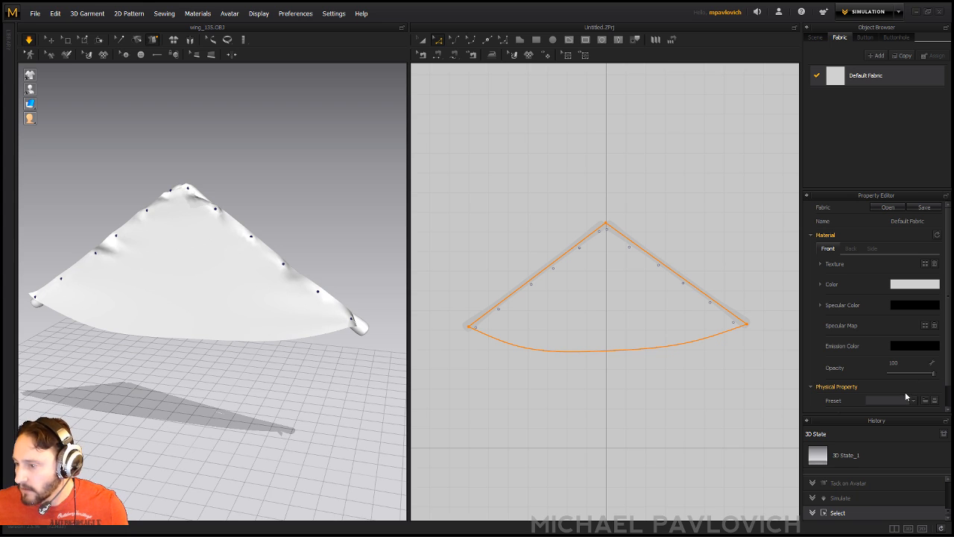
click(908, 400)
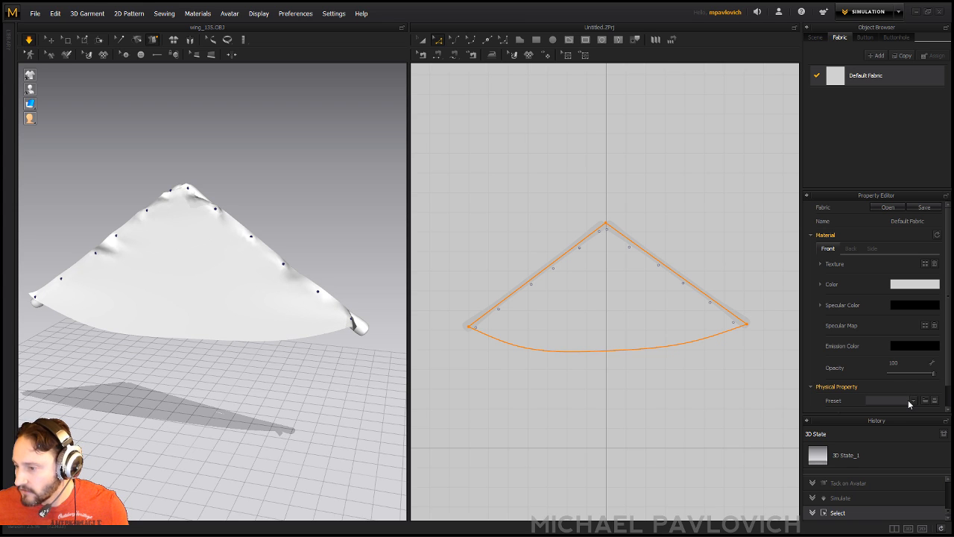
click(899, 458)
mouse_move(251, 158)
right_down()
mouse_move(297, 150)
mouse_move(251, 163)
right_up()
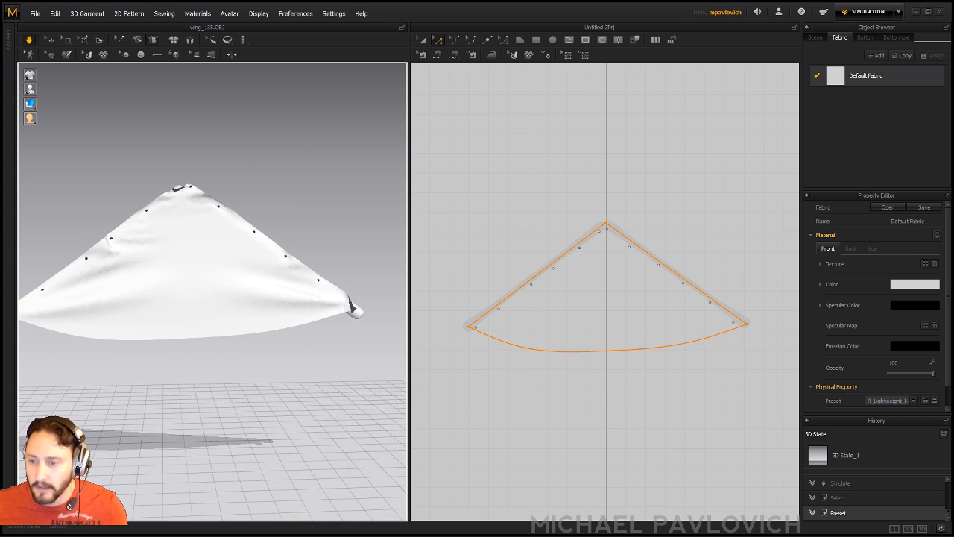
- Select the whole wing pattern and set its particle distance to 10 mm
click(426, 43)
drag(441, 202, 777, 500)
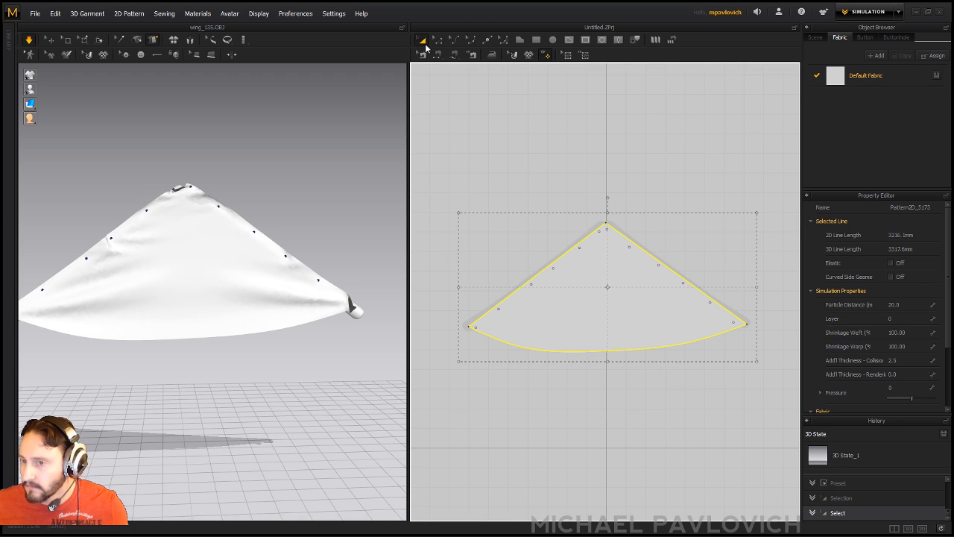
double_click(894, 304)
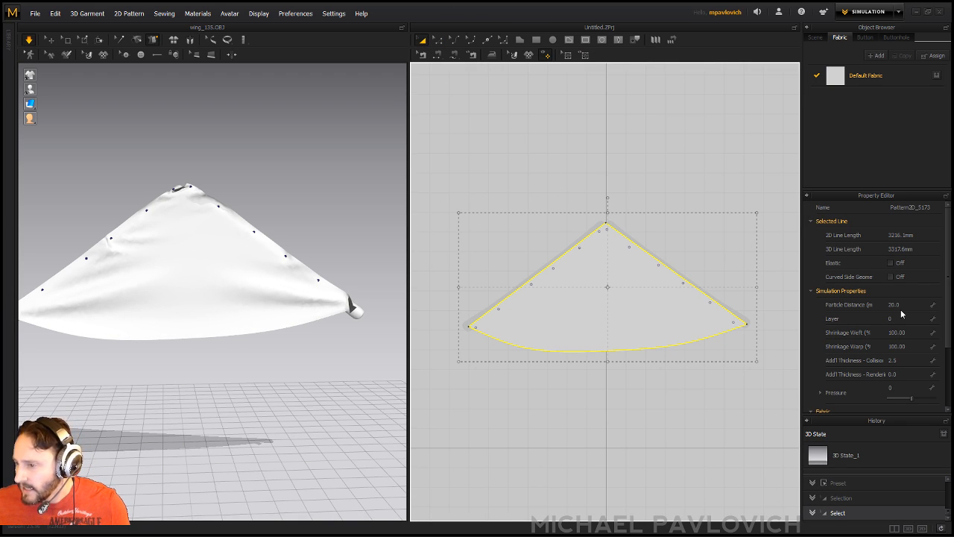
text(10)
key(Return)
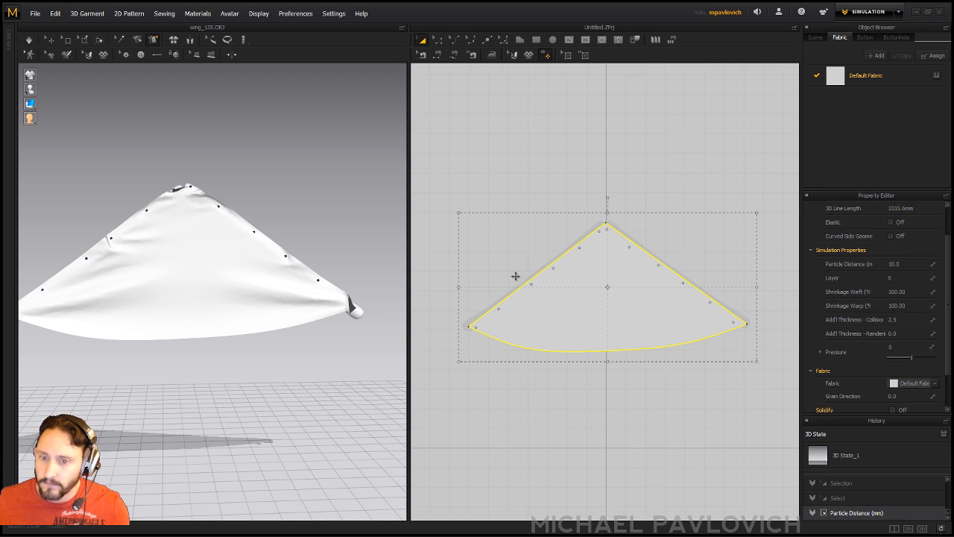
- Restart the simulation with the finer mesh and inspect how the cloth settles across the sticks
right_drag(287, 167, 238, 192)
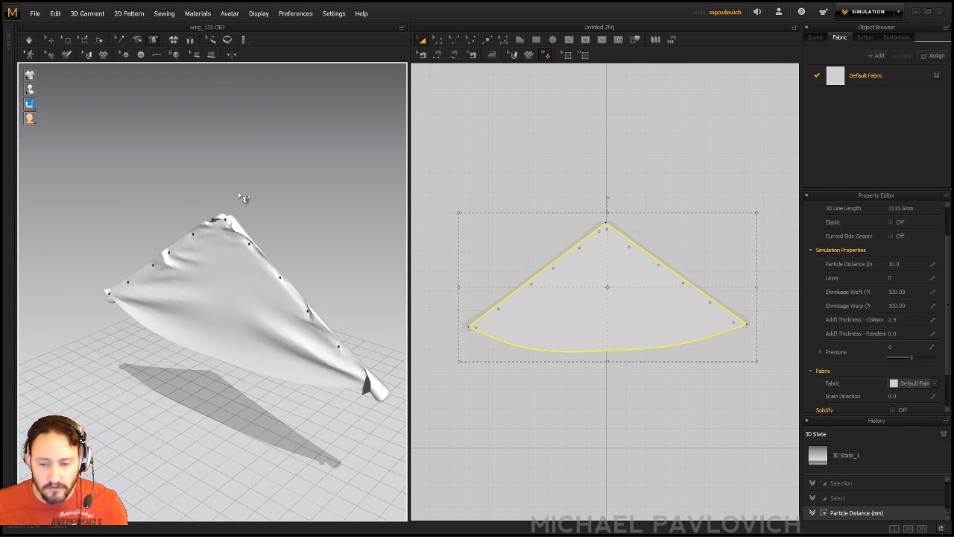
click(28, 39)
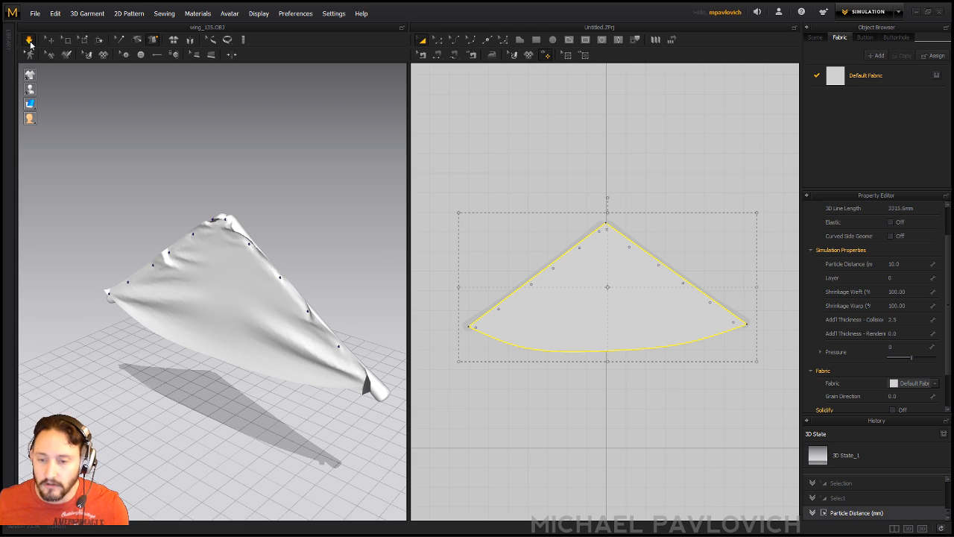
right_drag(167, 196, 236, 169)
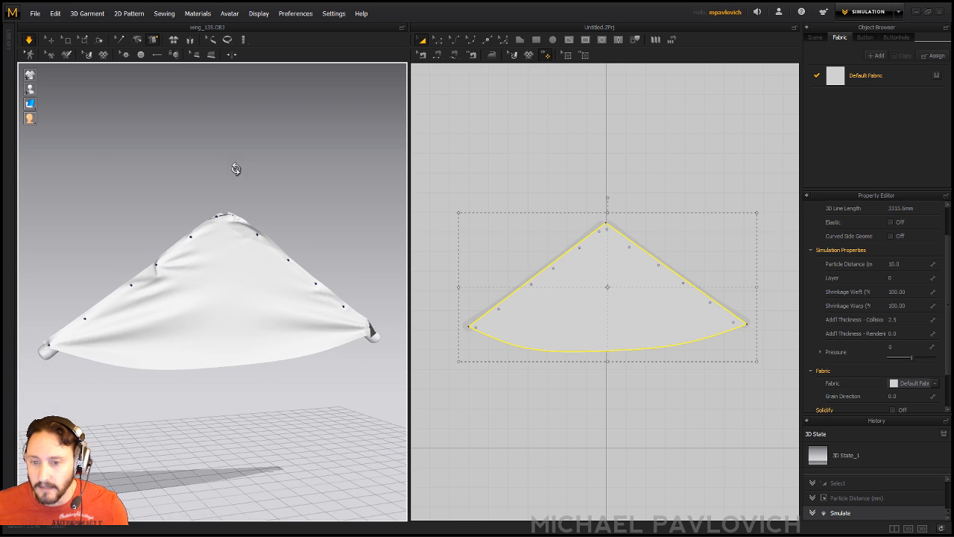
right_drag(276, 238, 335, 211)
middle_drag(335, 211, 342, 173)
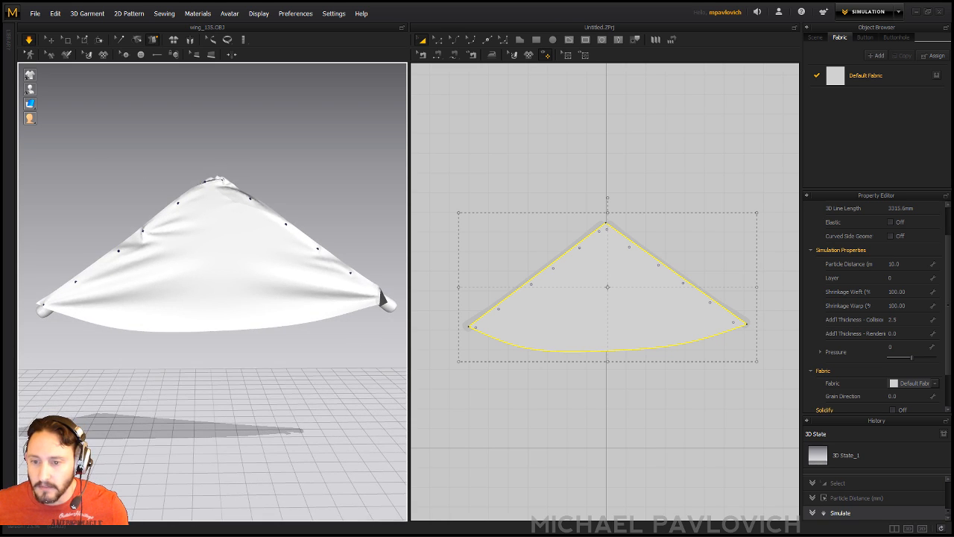
right_drag(345, 175, 331, 194)
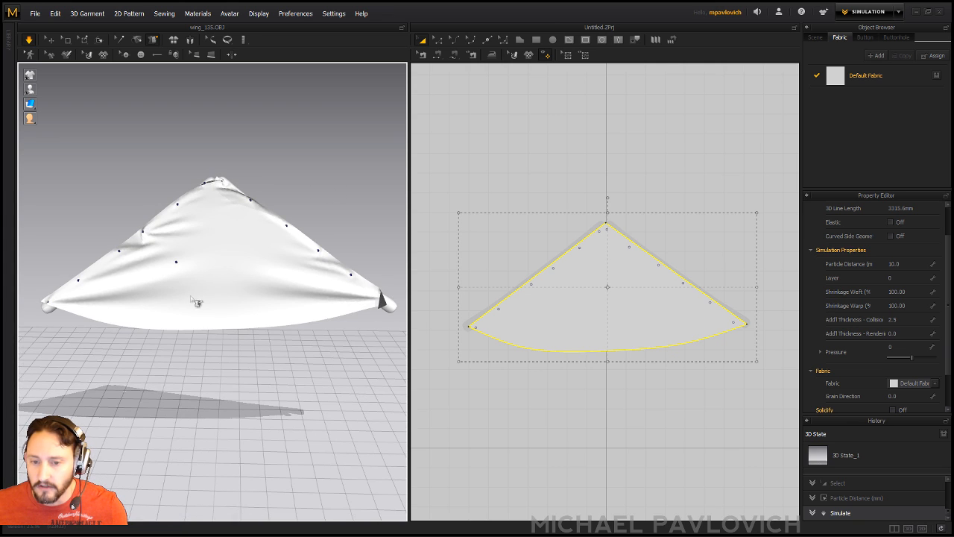
right_drag(273, 384, 258, 379)
- Tug the simulating cloth in the 3D view with Select/Move to settle its wrinkles, and clear the selection
click(49, 42)
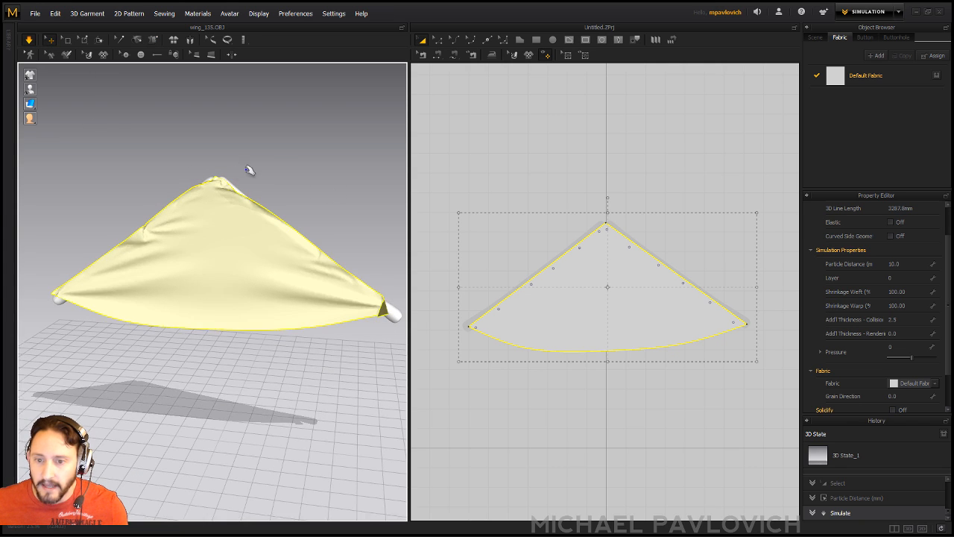
right_drag(248, 170, 275, 152)
click(245, 159)
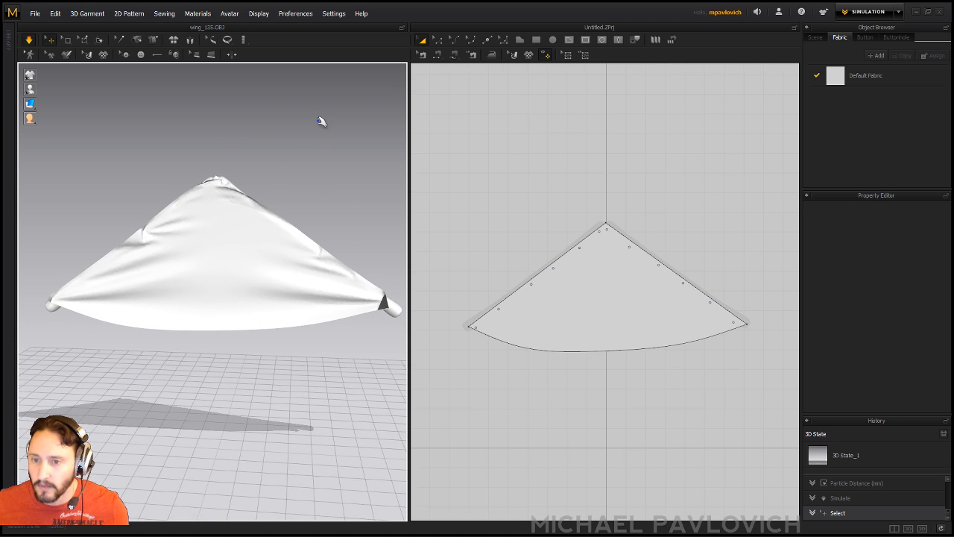
- Load wing_90.OBJ as the next stick pose so the tacked cloth folds along with the sticks
click(730, 324)
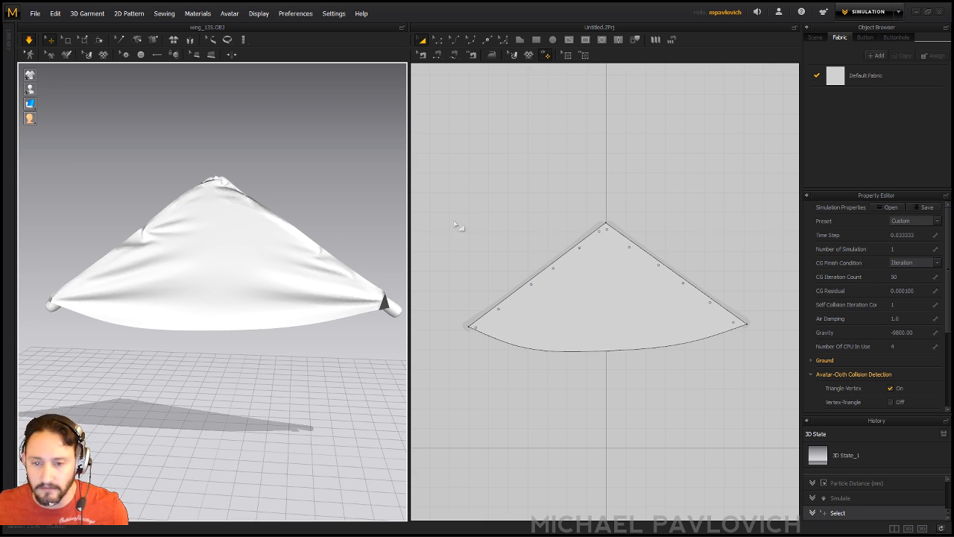
right_drag(321, 159, 312, 166)
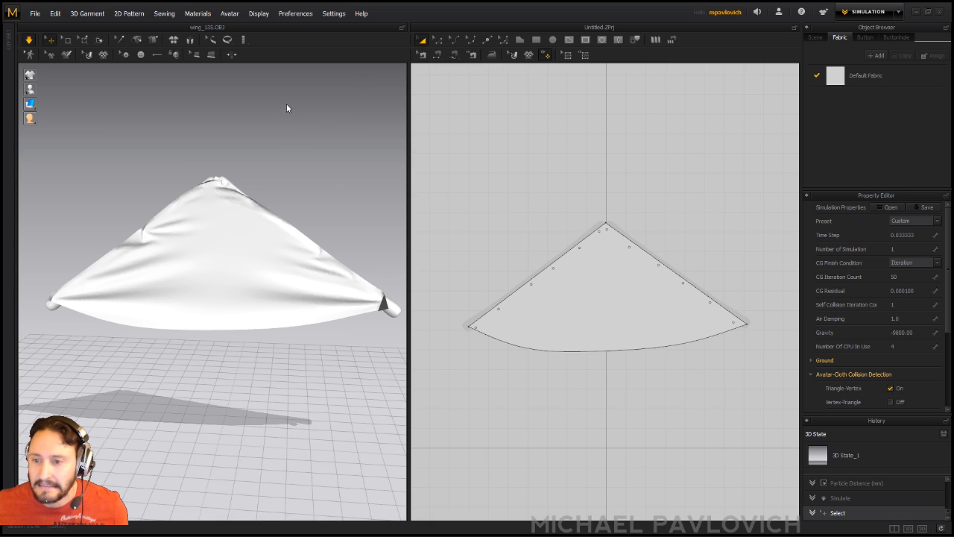
click(476, 386)
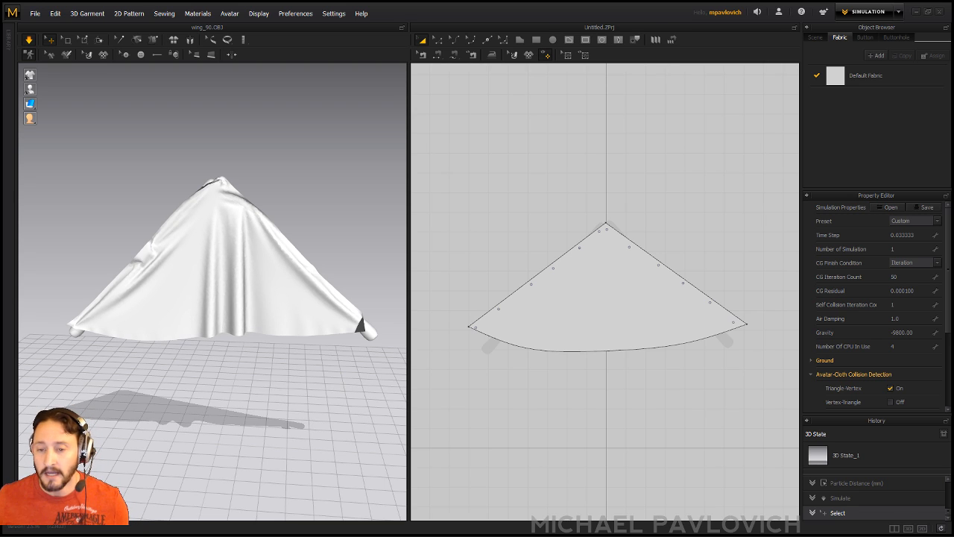
- Tug the hanging folds in the middle of the cloth to rearrange the drape, and deselect the pattern
right_drag(313, 198, 255, 237)
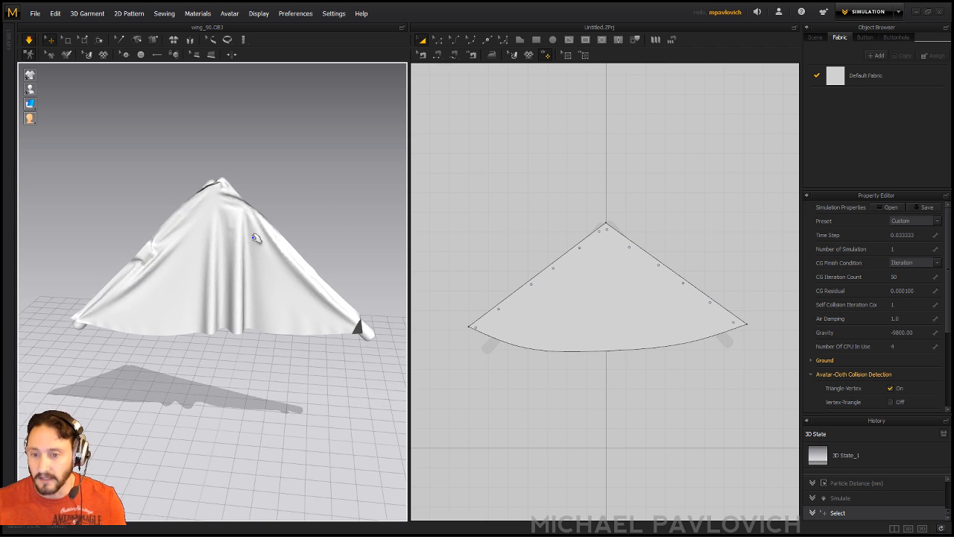
click(258, 275)
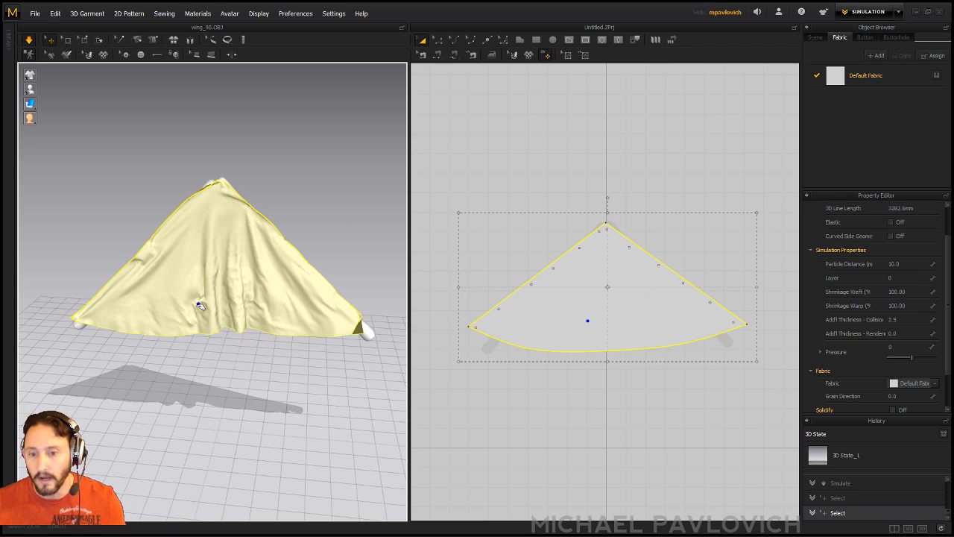
right_drag(198, 302, 342, 188)
right_drag(245, 335, 230, 355)
click(275, 355)
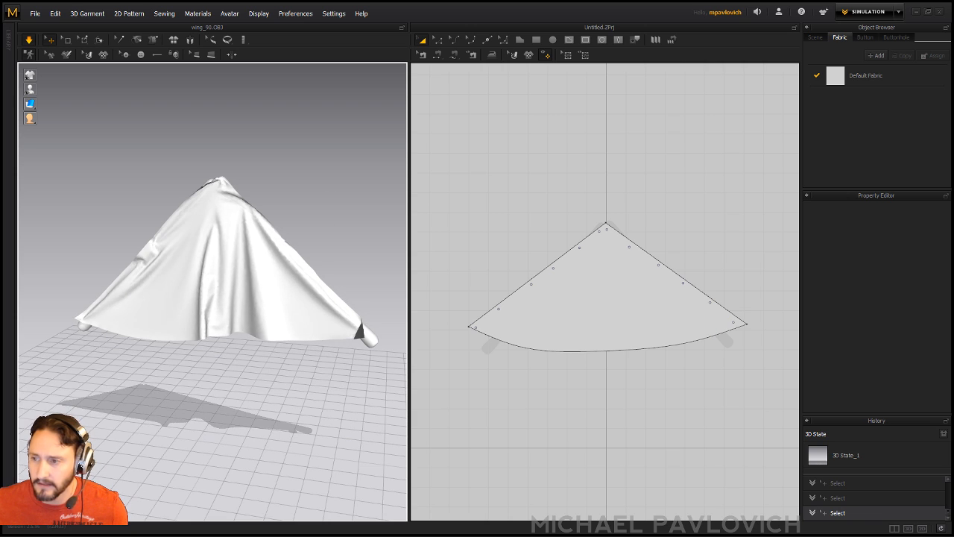
- Load wing_45.OBJ to close the sticks further while the cloth keeps simulating
right_drag(312, 191, 321, 166)
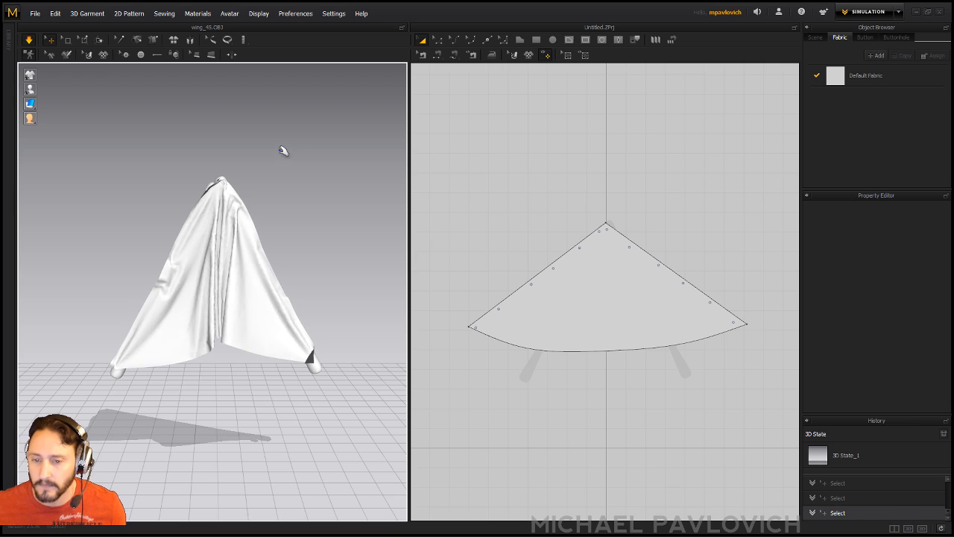
right_drag(298, 166, 281, 177)
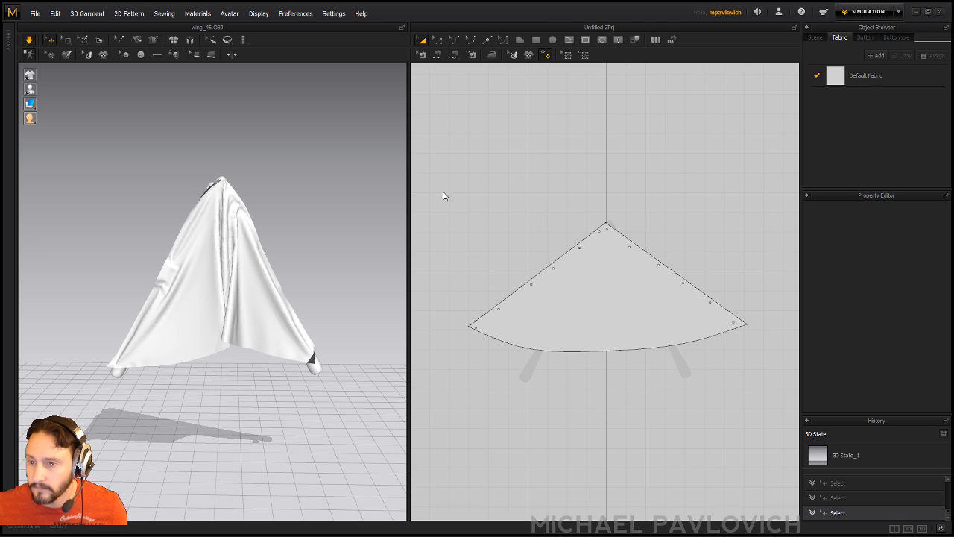
- Load wing_15.OBJ to fold the sticks into the narrowest pose, and stop the simulation
click(506, 486)
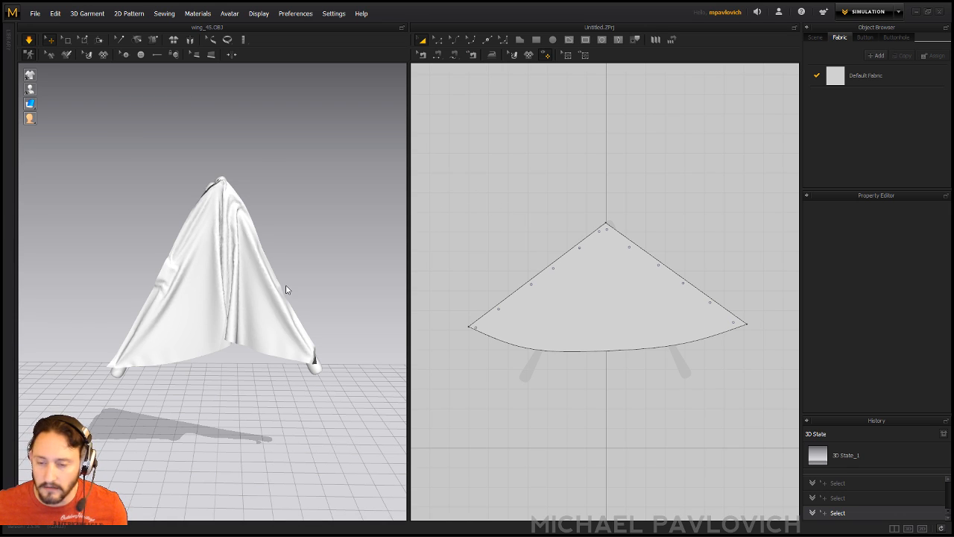
click(482, 386)
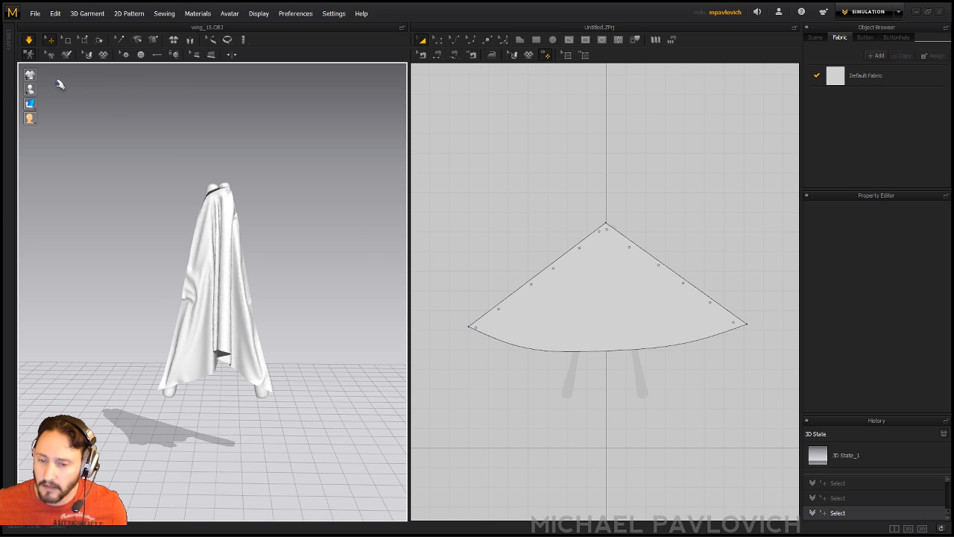
click(28, 39)
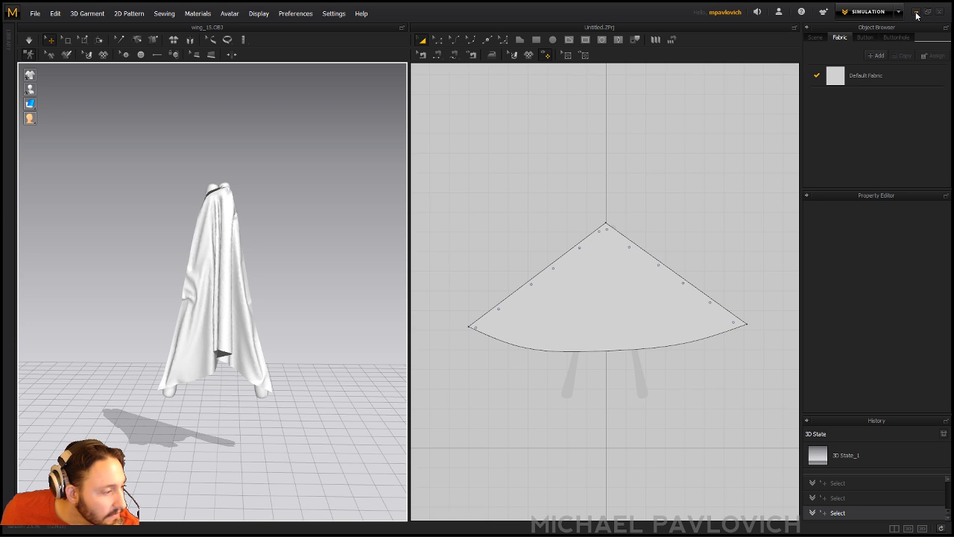
- Switch to ZBrush, take the displayed model out of Edit mode and clear the canvas
click(916, 12)
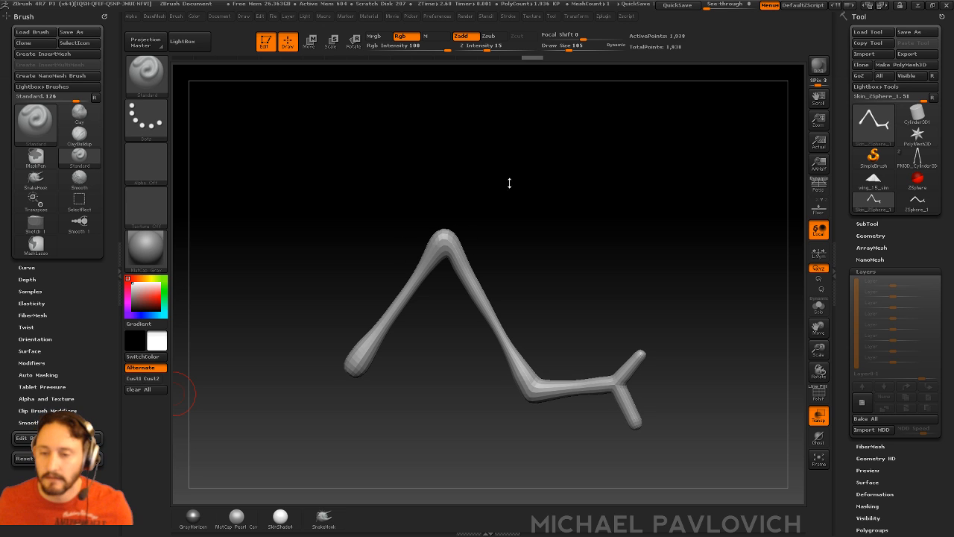
click(265, 42)
key(ctrl+n)
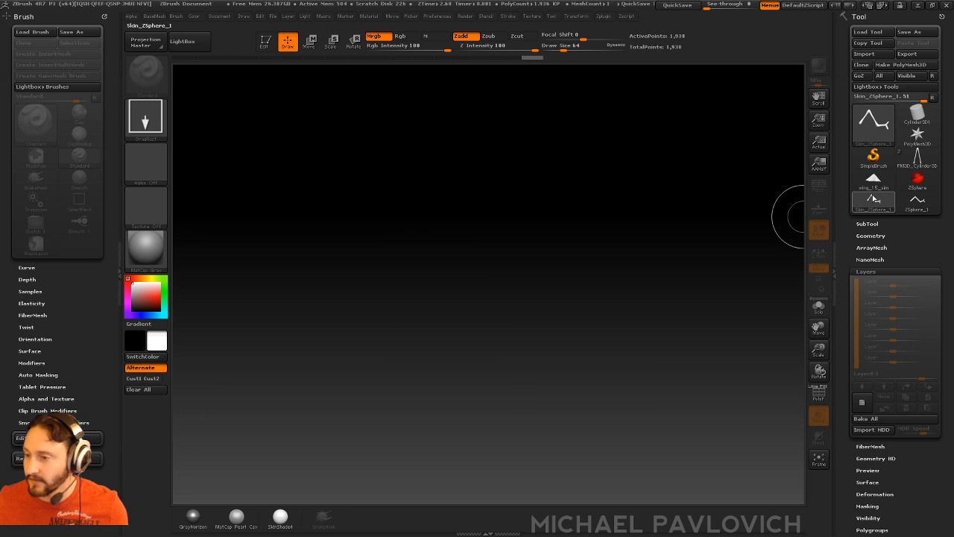
- Draw the Skin_ZSphere_1 limb mesh on the canvas in Edit mode and inspect its joints from different angles
click(874, 156)
click(873, 122)
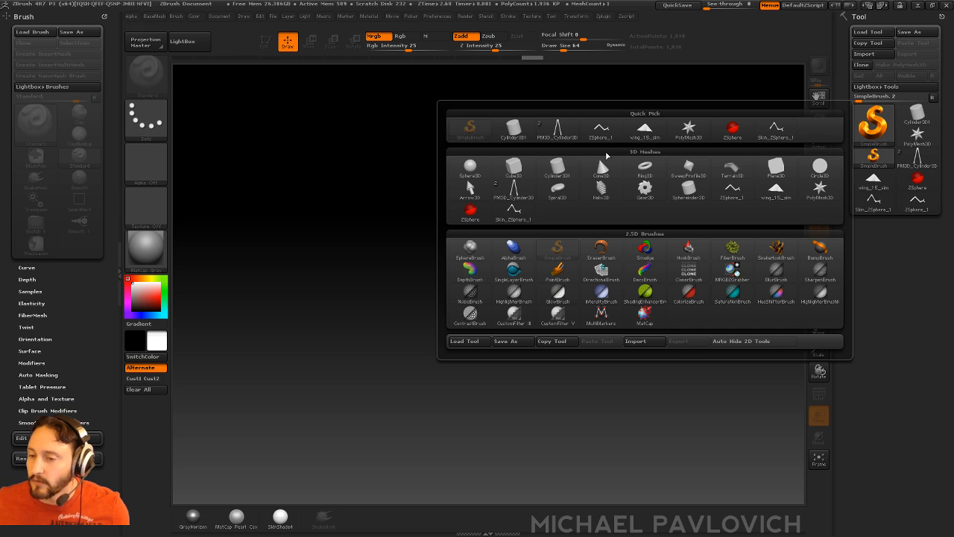
click(514, 211)
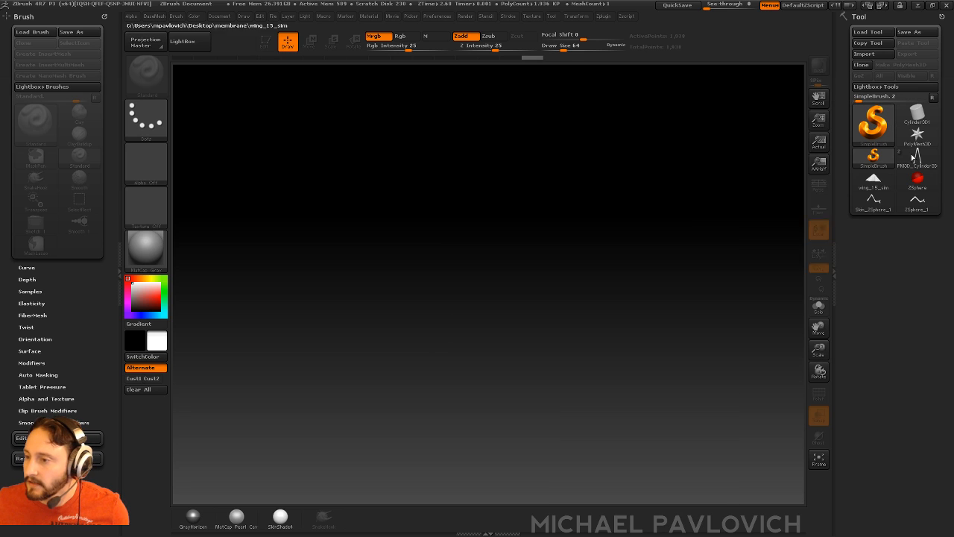
drag(507, 298, 537, 372)
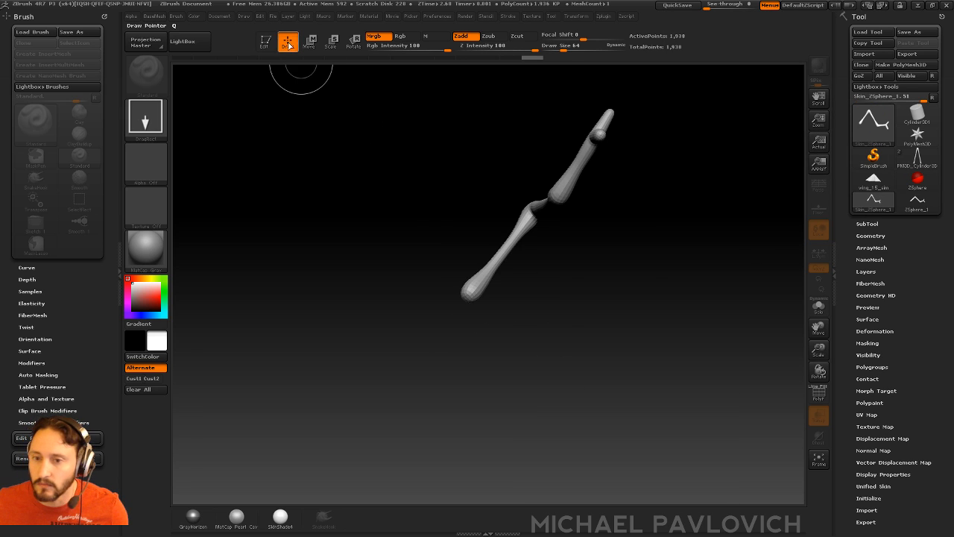
click(266, 42)
drag(639, 272, 616, 196)
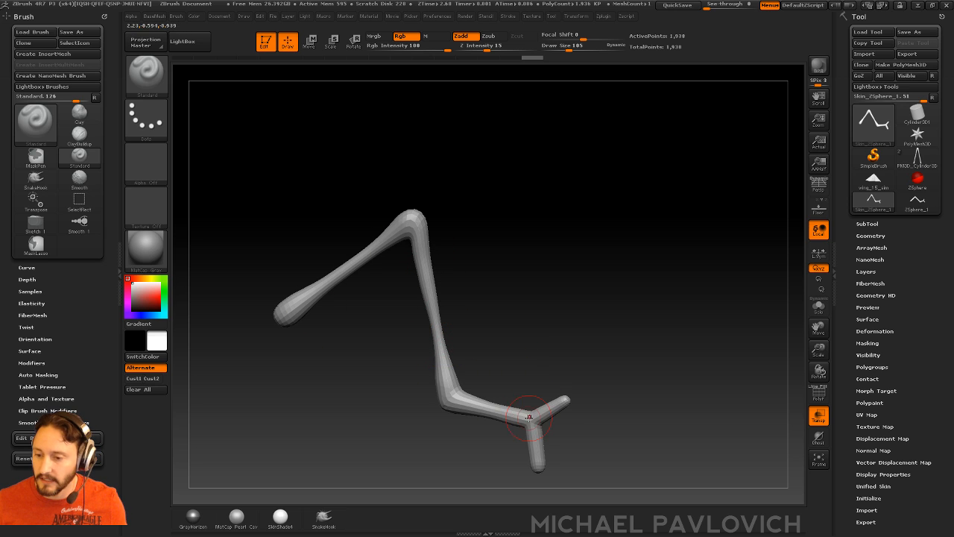
drag(463, 254, 549, 217)
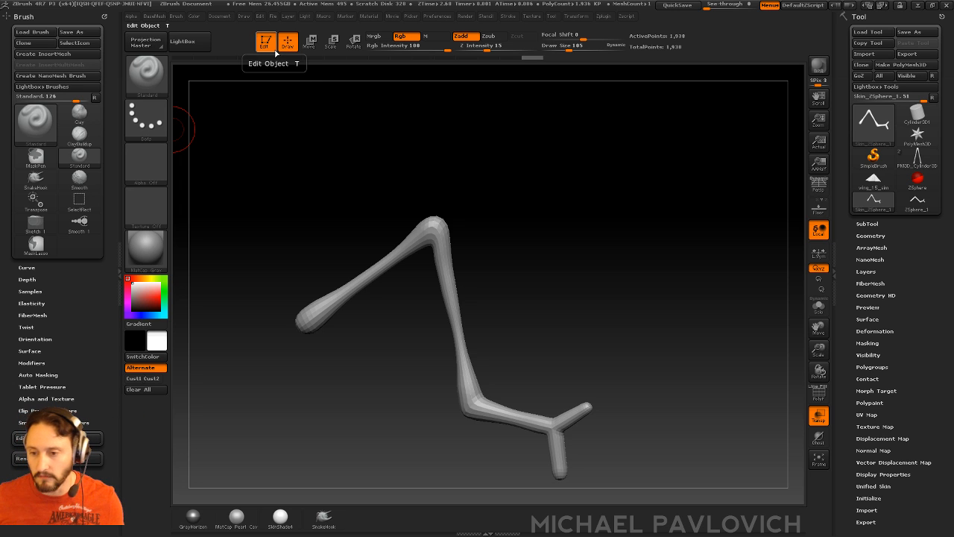
- Take the limb out of Edit mode, clear the canvas and delete the old wing_15_sim tool
click(266, 42)
key(ctrl+n)
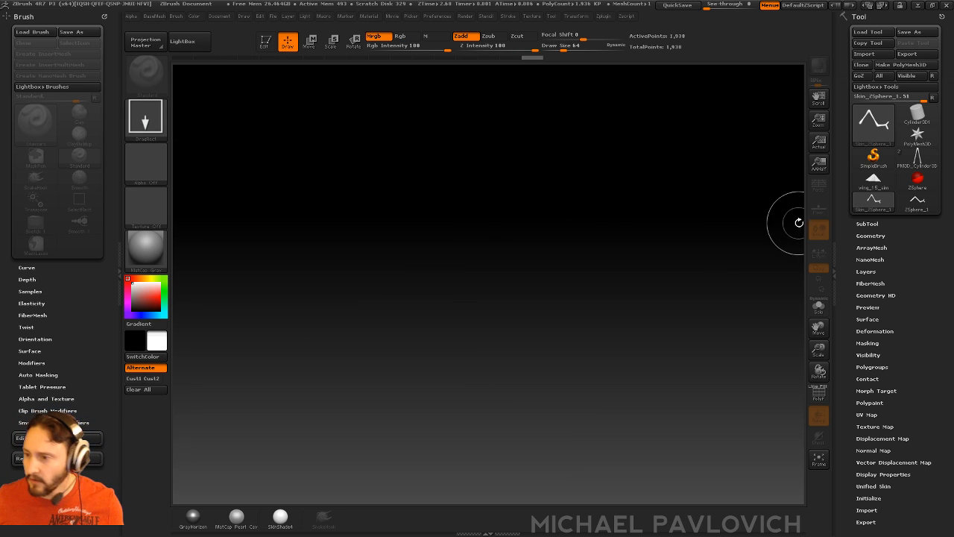
click(874, 180)
click(866, 223)
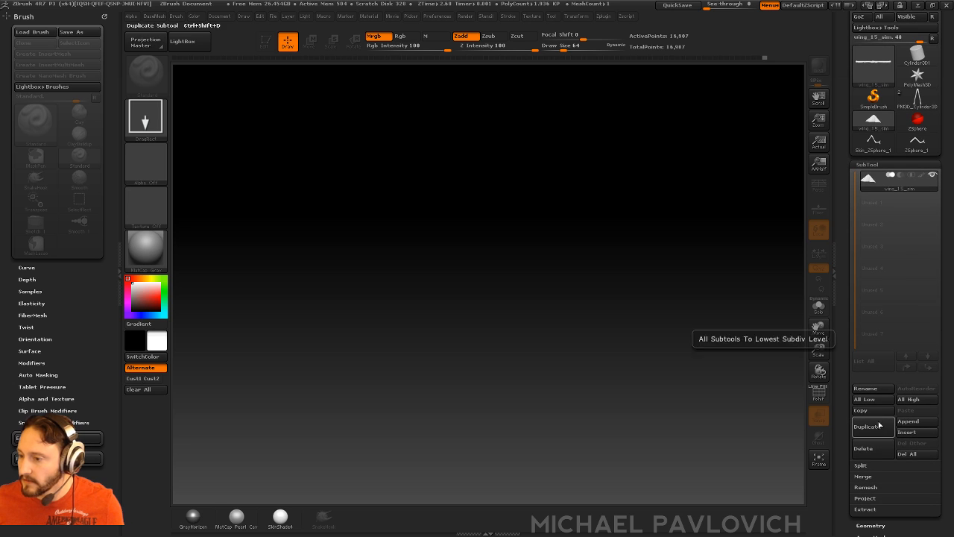
click(865, 448)
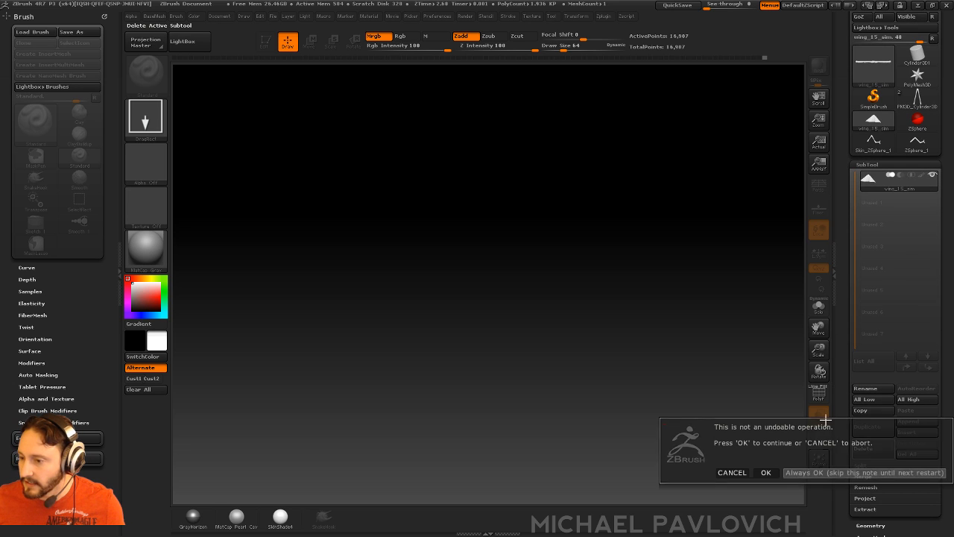
click(766, 472)
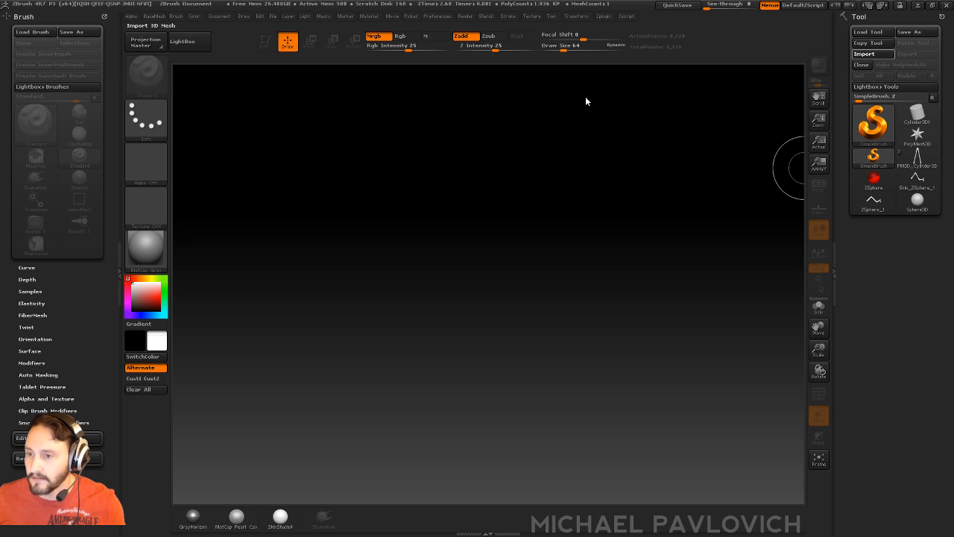
- Import wing_135_sim, place it on the canvas in Edit mode facing front, and set the draw size to 50
drag(489, 343, 416, 277)
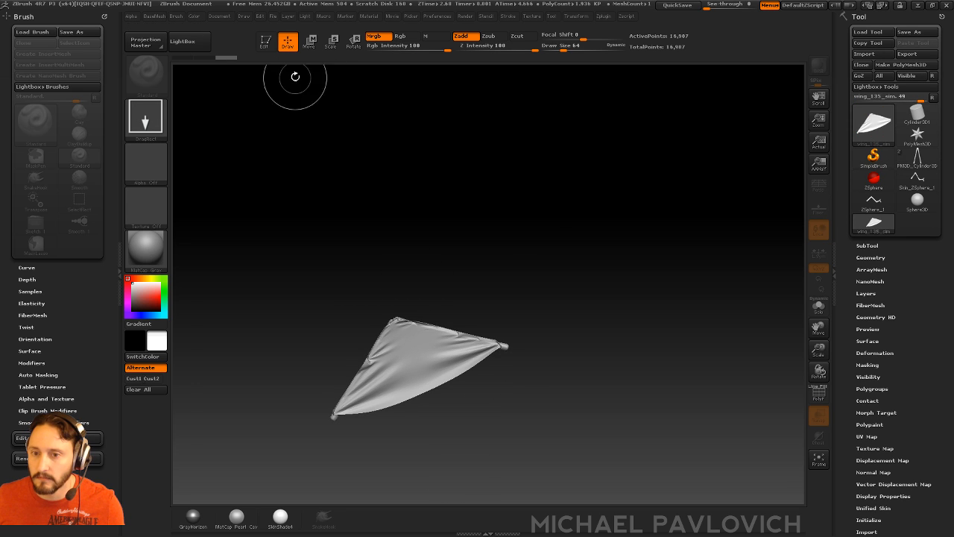
click(266, 43)
shift+drag(466, 196, 477, 205)
alt+drag(477, 205, 547, 261)
alt+drag(547, 261, 599, 205)
key(s)
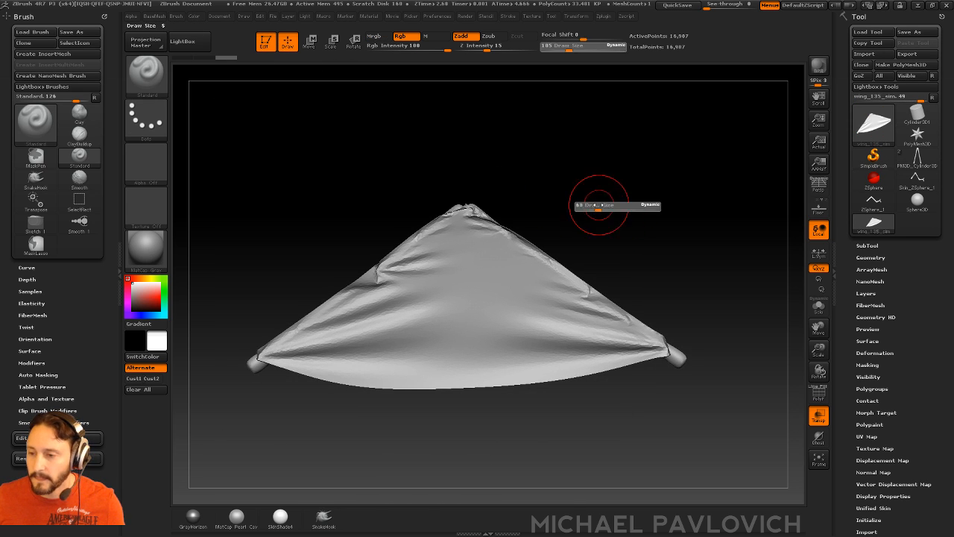
- Add three layers to the wing and import wing_90_sim, wing_45_sim and wing_15_sim into them in turn
click(865, 293)
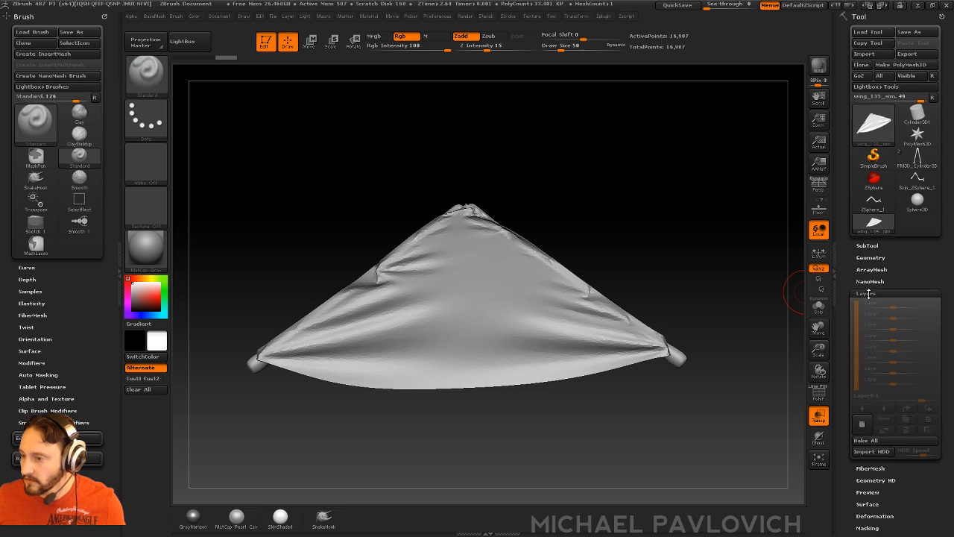
click(865, 424)
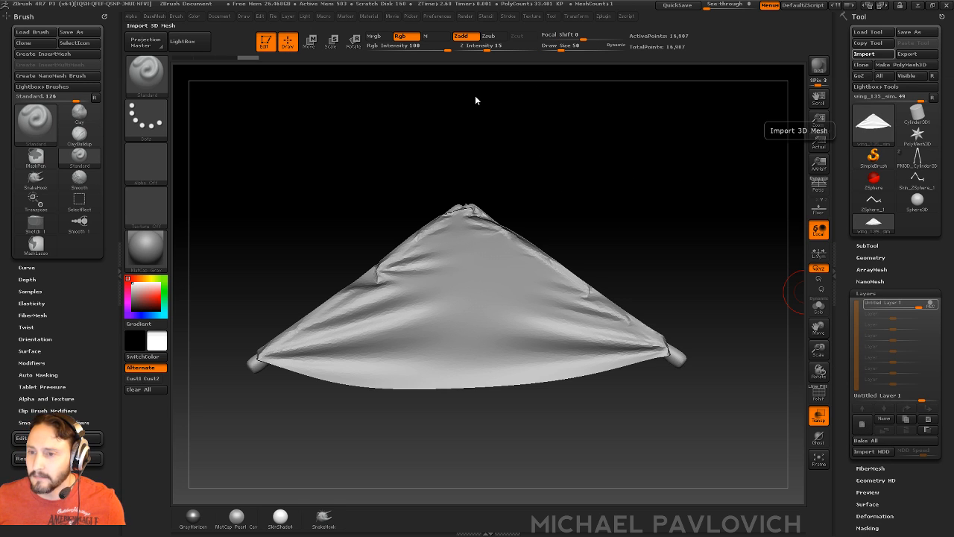
click(862, 424)
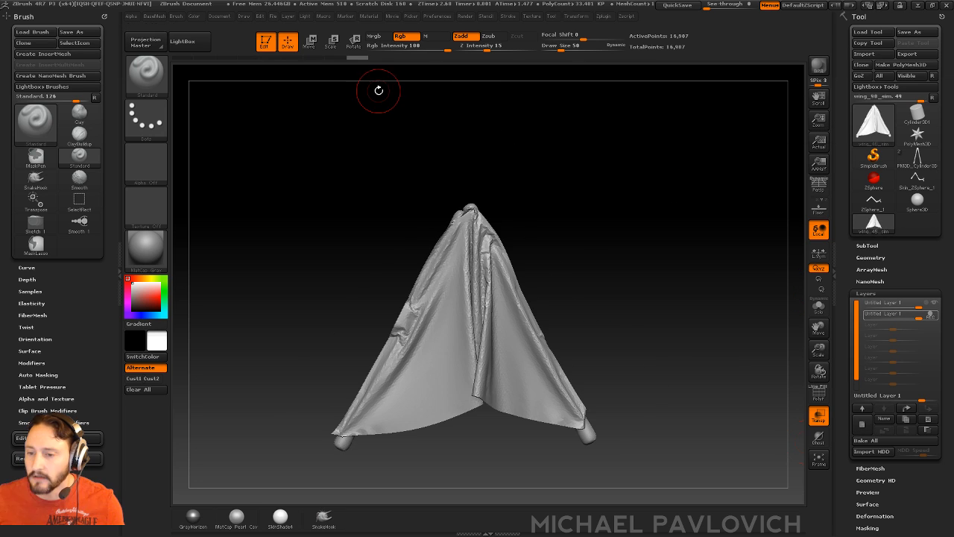
click(862, 425)
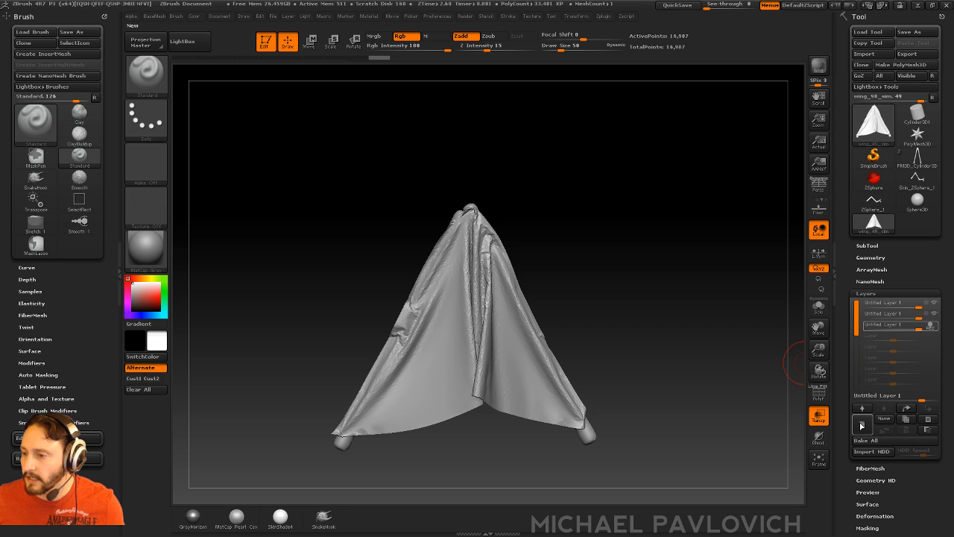
click(864, 54)
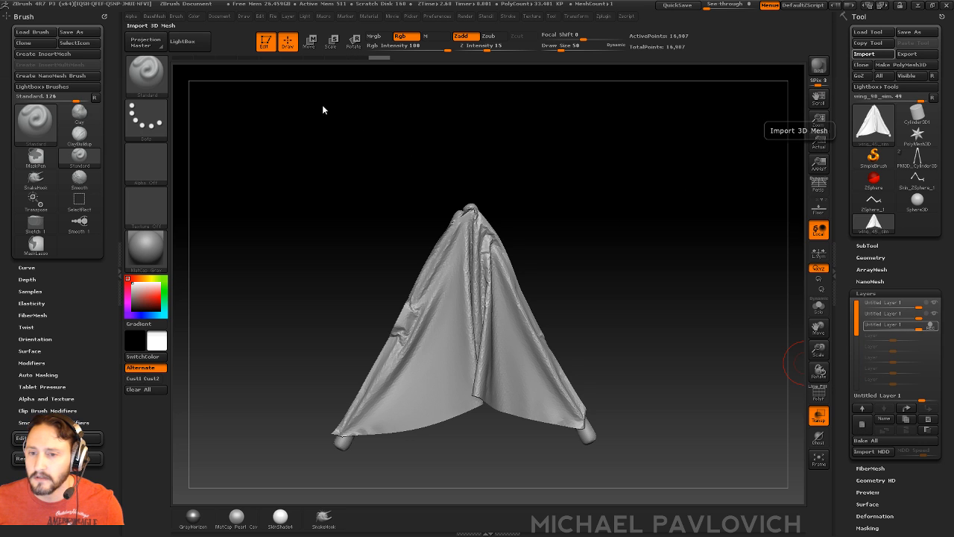
- Set the draw size to 26, zero the three layer intensities, and raise them in order to 1, 0.85858 and 0.79798
mouse_move(633, 347)
mouse_down()
mouse_move(660, 245)
mouse_move(640, 254)
mouse_move(637, 294)
mouse_up()
key(s)
click(638, 270)
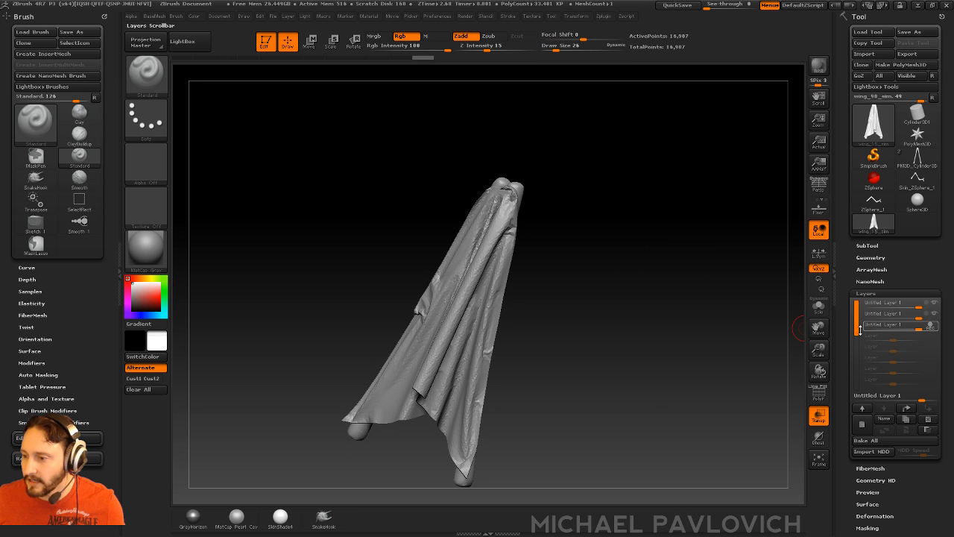
mouse_move(916, 325)
mouse_down()
mouse_move(893, 326)
mouse_move(894, 307)
mouse_up()
alt+drag(723, 284, 720, 277)
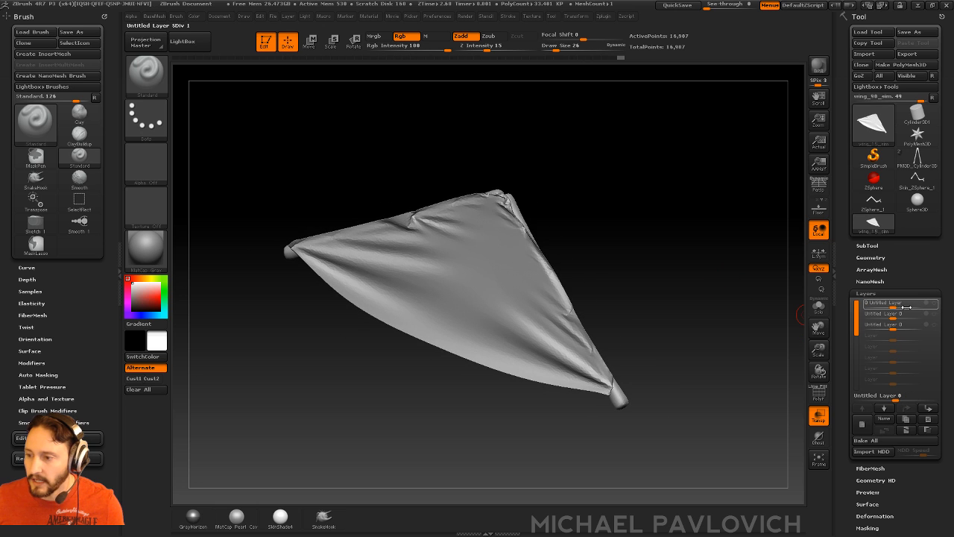
drag(896, 307, 912, 326)
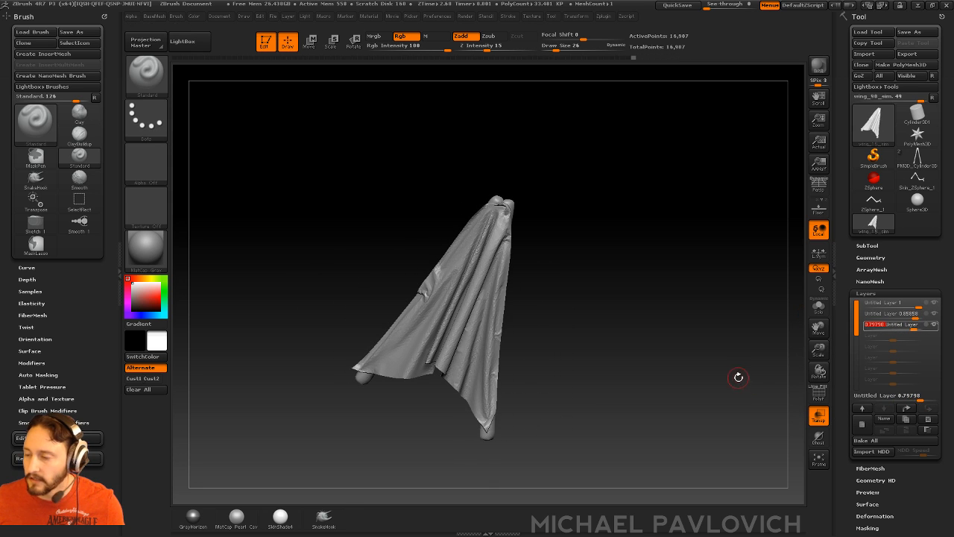
- Clear the canvas, draw Skin_ZSphere_1 in Edit mode, and leave a front-facing snapshot of the limb on the canvas
click(265, 41)
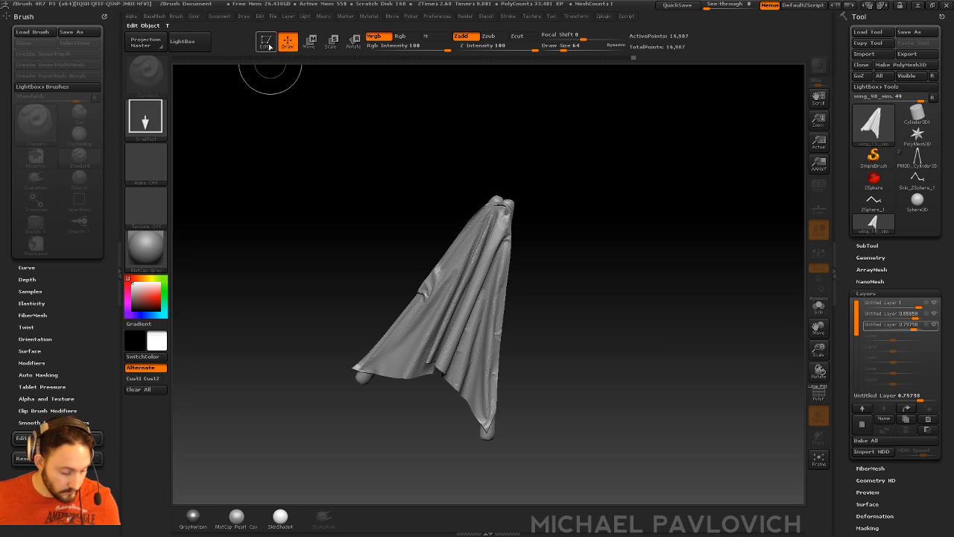
key(ctrl+n)
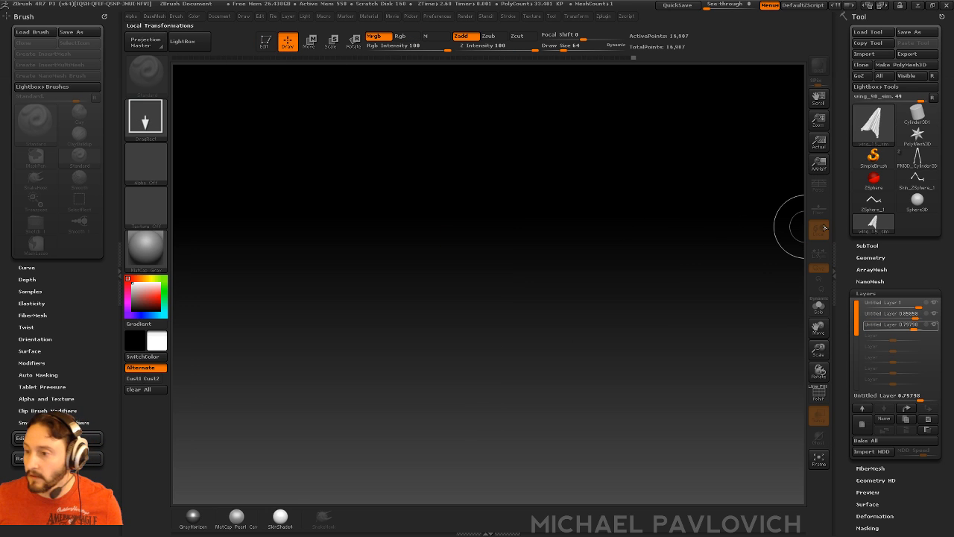
click(917, 179)
drag(361, 360, 416, 448)
click(266, 43)
mouse_move(675, 350)
mouse_down()
mouse_move(640, 384)
mouse_move(523, 264)
mouse_move(619, 266)
mouse_move(602, 260)
mouse_move(612, 267)
mouse_move(592, 272)
mouse_up()
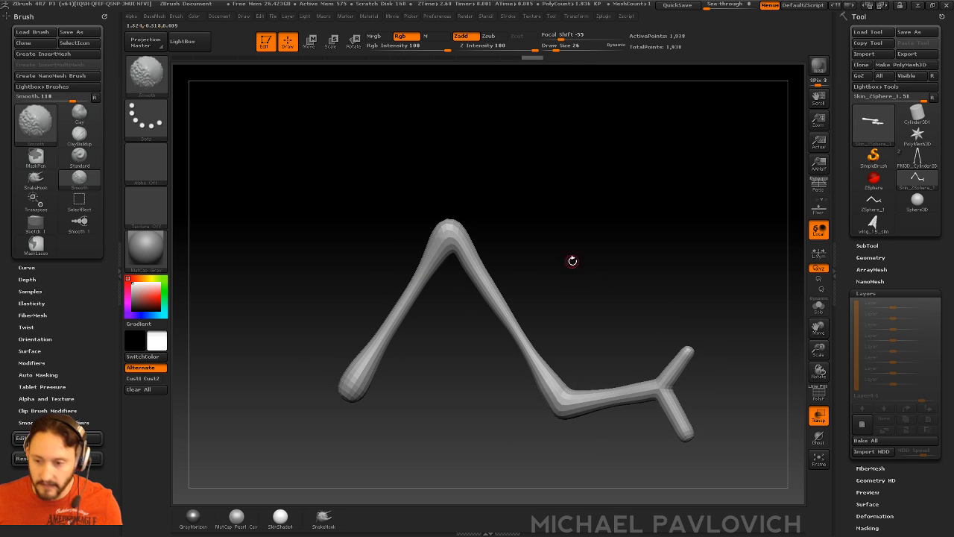
drag(429, 252, 611, 228)
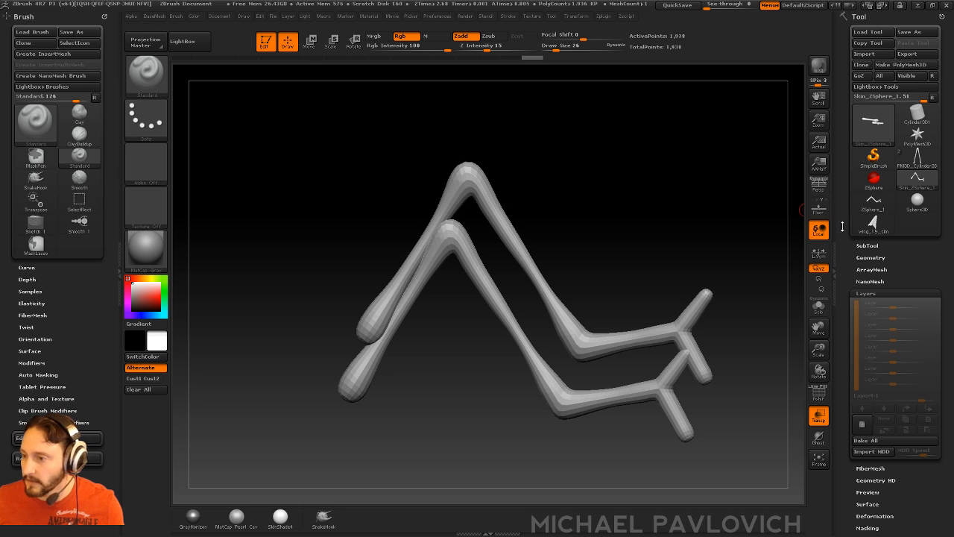
- Switch to the wing_15_sim tool, line it up with the limb snapshot, and adjust its layer intensities
click(873, 222)
drag(693, 235, 674, 202)
mouse_move(912, 328)
mouse_down()
mouse_move(872, 318)
mouse_move(892, 319)
mouse_move(893, 307)
mouse_move(927, 309)
mouse_up()
- Undo the recent wing layer changes step by step, and redo the last few
key(ctrl+z)
key(ctrl+z)
key(ctrl+z)
key(ctrl+z)
key(ctrl+z)
key(ctrl+z)
key(ctrl+z)
key(ctrl+z)
key(ctrl+z)
key(ctrl+z)
key(ctrl+z)
key(ctrl+z)
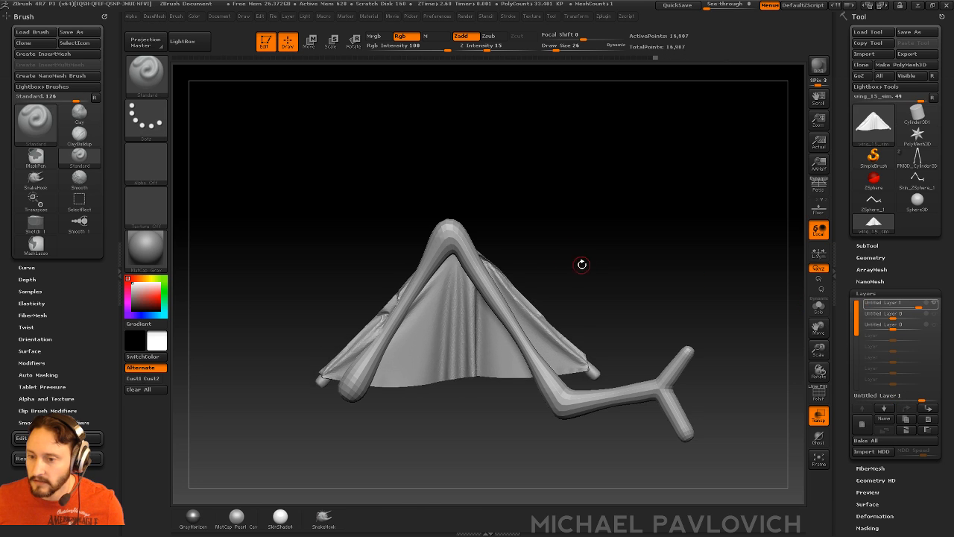
key(ctrl+z)
key(ctrl+z)
key(ctrl+z)
key(ctrl+z)
key(ctrl+shift+z)
key(ctrl+shift+z)
key(ctrl+shift+z)
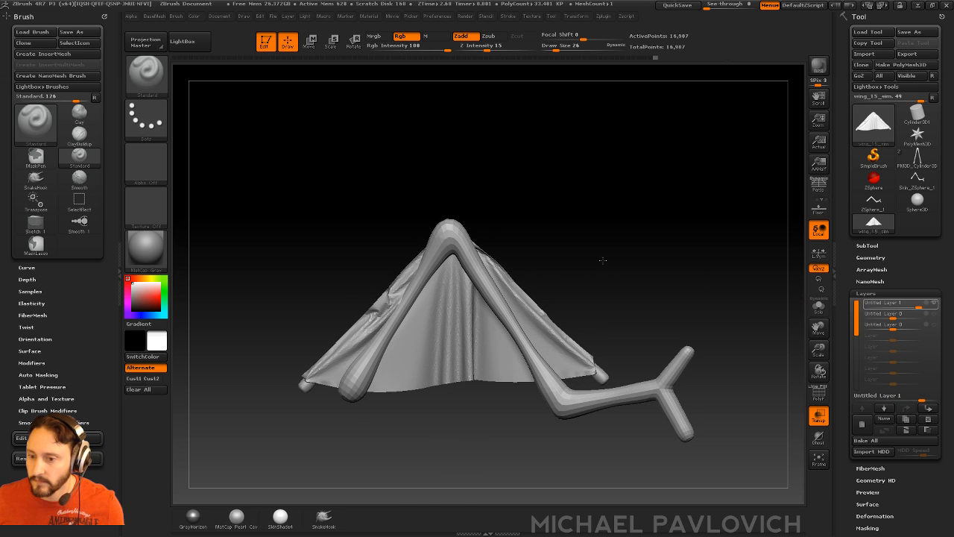
- Fold the wing to match the limb by setting the second layer's intensity to 1 and the third's to 0.0303
mouse_move(918, 314)
mouse_down()
mouse_move(899, 316)
mouse_move(914, 315)
mouse_move(904, 325)
mouse_up()
drag(915, 322, 895, 325)
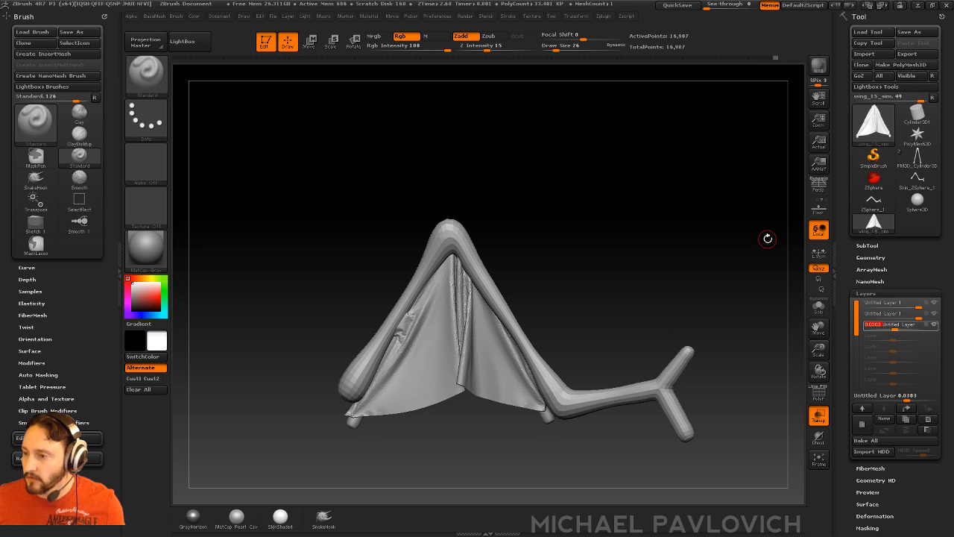
- Switch to the Skin_ZSphere_1 limb and append wing_15_sim to it as a subtool
click(908, 190)
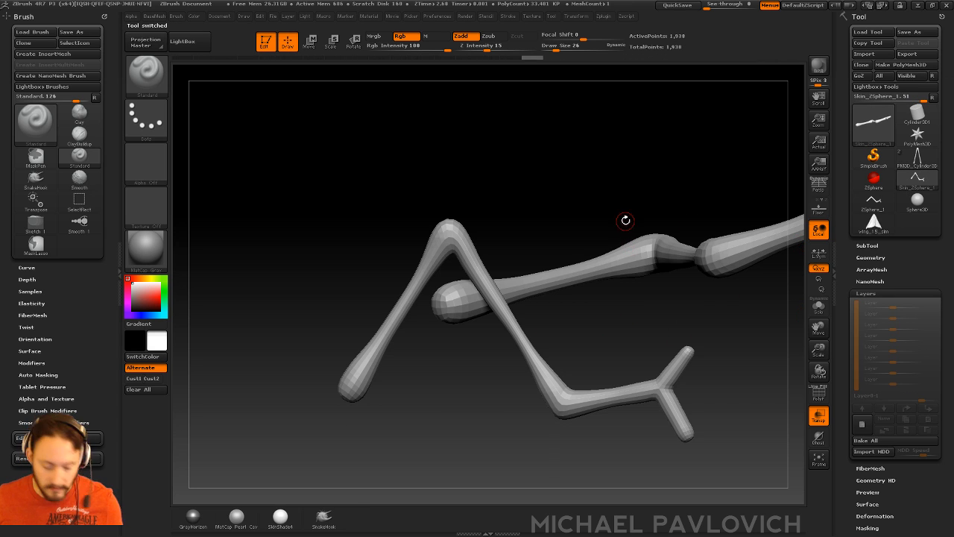
click(867, 245)
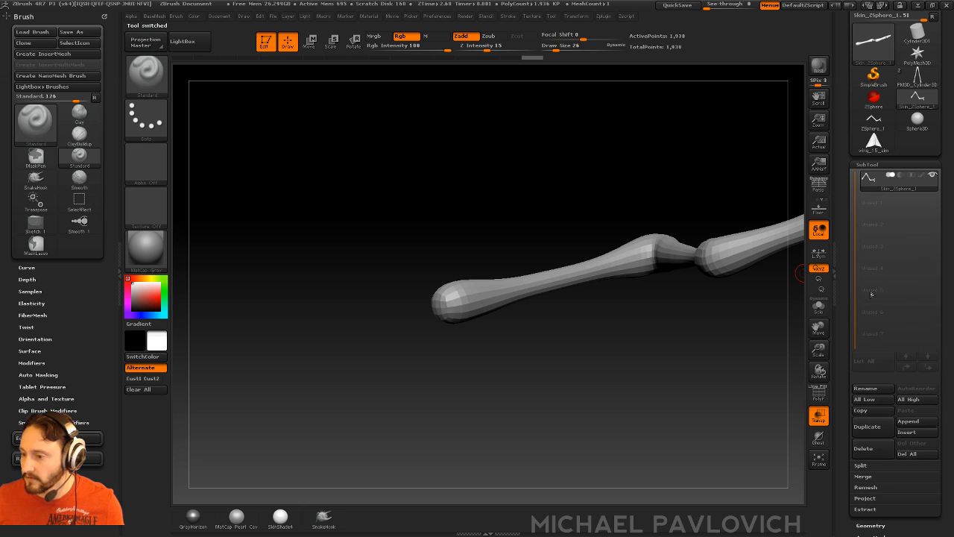
click(905, 432)
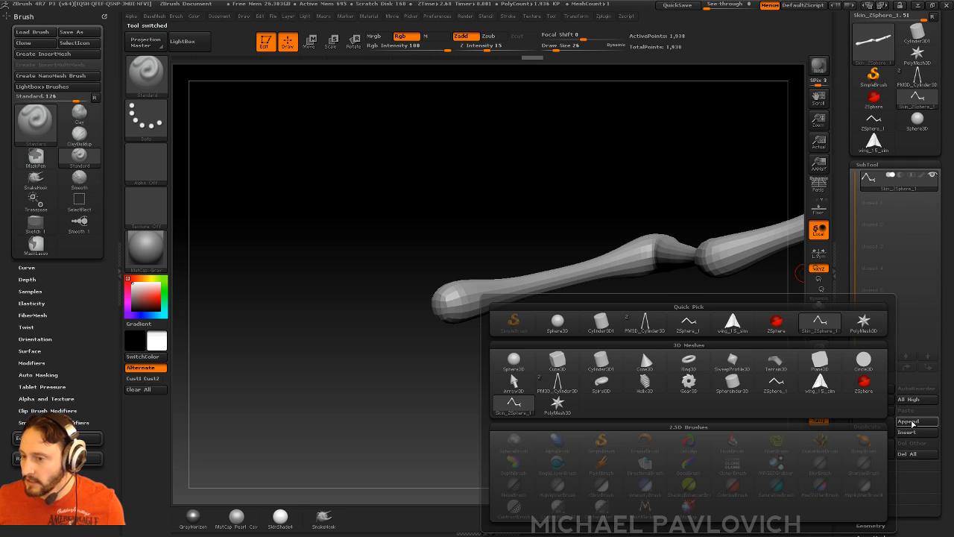
click(748, 327)
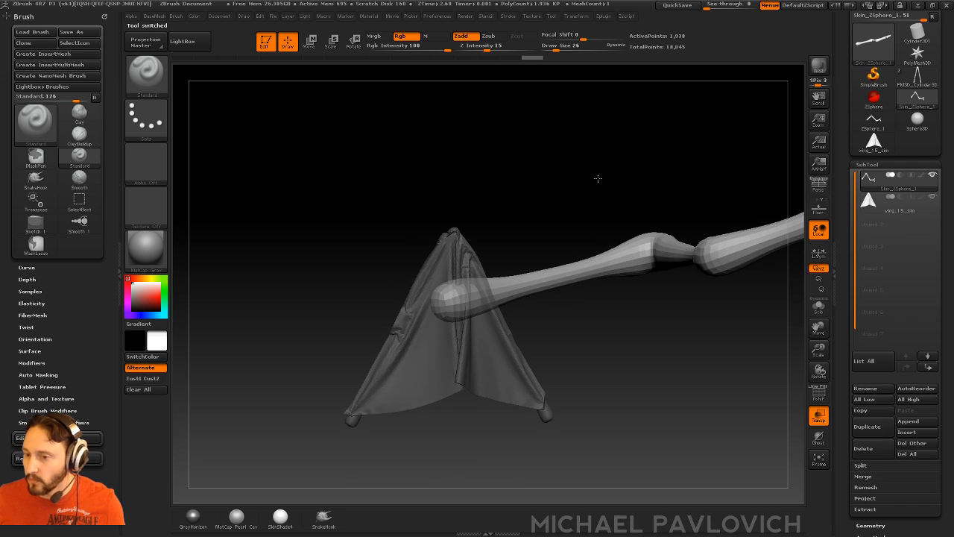
- Make the wing the active subtool and bake all of its layers
drag(779, 358, 606, 135)
alt+click(456, 312)
drag(846, 405, 846, 183)
click(870, 486)
- Rotate the wing upright with a Transpose line so it hangs in the same plane as the limb
drag(670, 344, 583, 361)
key(r)
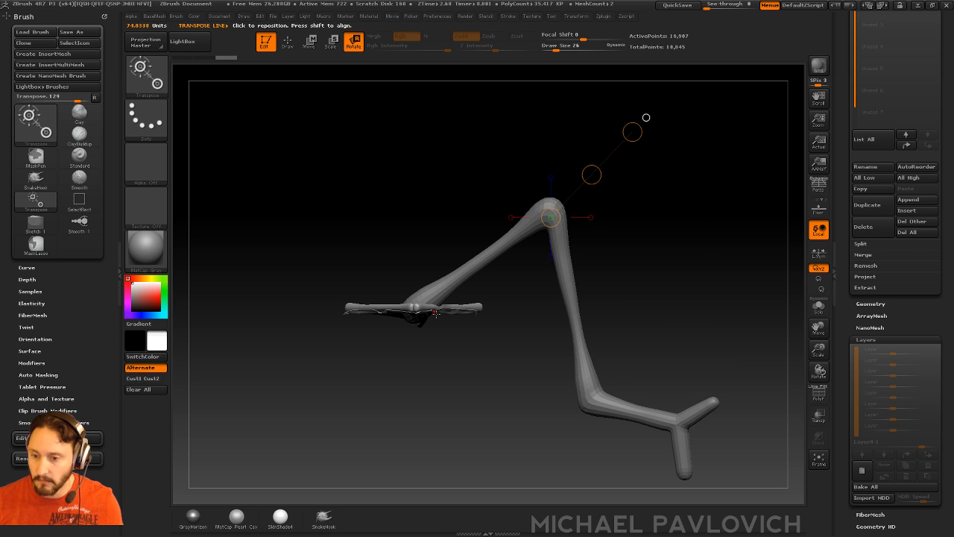
shift+drag(419, 314, 419, 167)
mouse_move(495, 169)
shift+mouse_down()
mouse_move(443, 170)
mouse_move(484, 185)
mouse_move(538, 314)
shift+mouse_up()
shift+drag(581, 268, 635, 254)
drag(428, 374, 539, 303)
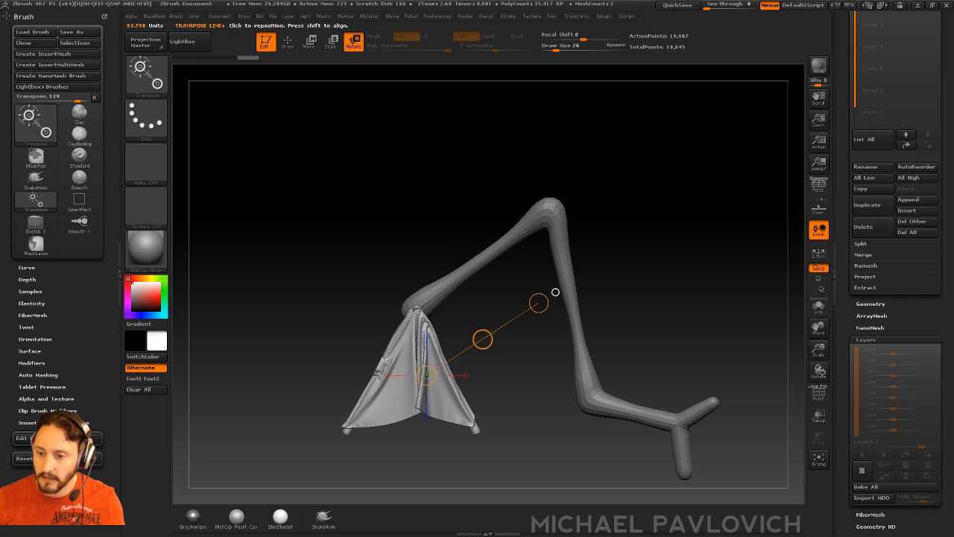
mouse_move(483, 338)
mouse_down()
mouse_move(601, 234)
mouse_move(480, 273)
mouse_move(395, 314)
mouse_up()
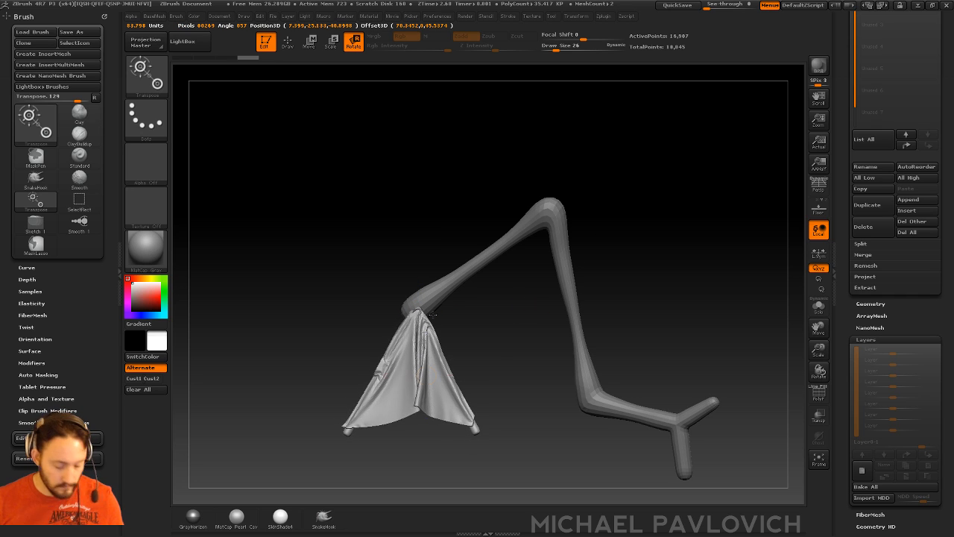
- Move and enlarge the wing with Transpose so its apex sits in the limb's upper joint, and return to Draw mode
key(w)
mouse_move(481, 332)
mouse_down()
mouse_move(581, 230)
mouse_move(603, 246)
mouse_move(600, 304)
mouse_move(626, 231)
mouse_up()
key(e)
shift+drag(711, 319, 634, 311)
key(w)
mouse_move(528, 291)
mouse_down()
mouse_move(675, 300)
mouse_move(687, 278)
mouse_move(674, 285)
mouse_move(669, 269)
mouse_up()
key(r)
key(w)
drag(601, 299, 602, 285)
mouse_move(632, 230)
mouse_down()
mouse_move(690, 195)
mouse_move(685, 216)
mouse_move(615, 241)
mouse_move(639, 366)
mouse_move(623, 364)
mouse_up()
key(q)
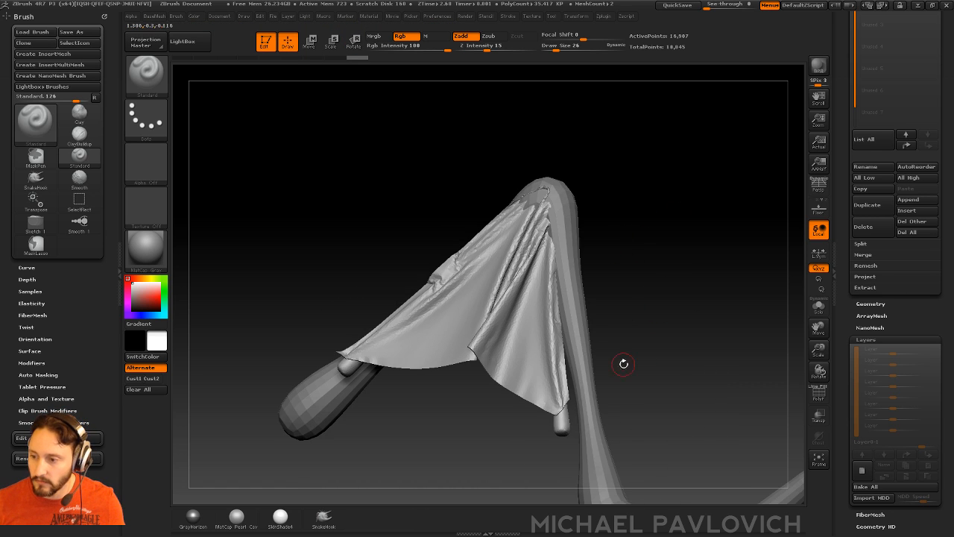
- Solo the wing and hide the ends of the two pegs at its lower corners with SelectLasso
click(819, 306)
mouse_move(694, 302)
mouse_down()
mouse_move(521, 349)
mouse_move(703, 277)
mouse_move(652, 278)
mouse_move(676, 316)
mouse_up()
drag(676, 316, 621, 367)
ctrl+shift+click(149, 77)
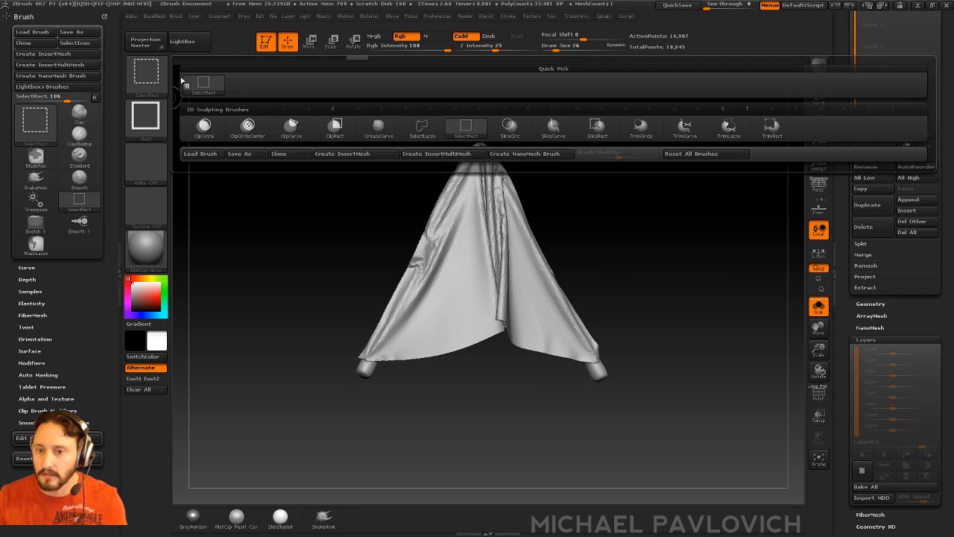
click(422, 128)
ctrl+shift+drag(624, 379, 578, 370)
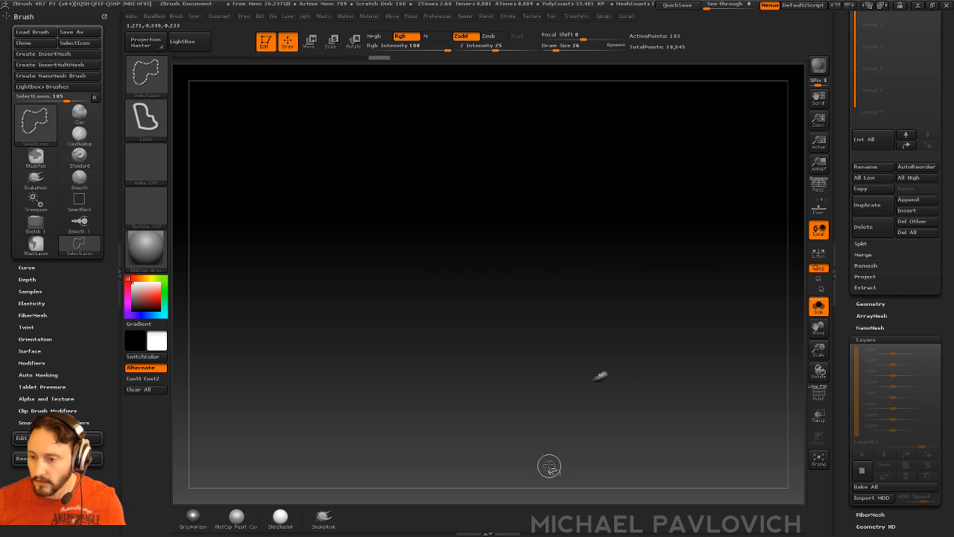
ctrl+shift+click(468, 412)
ctrl+shift+drag(388, 386, 343, 410)
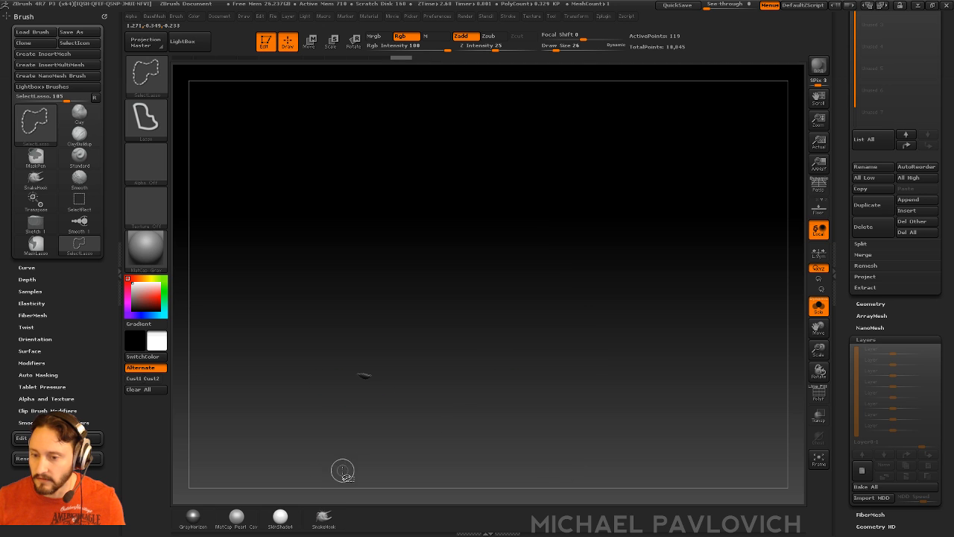
ctrl+shift+click(563, 426)
ctrl+alt+shift+drag(364, 367, 324, 408)
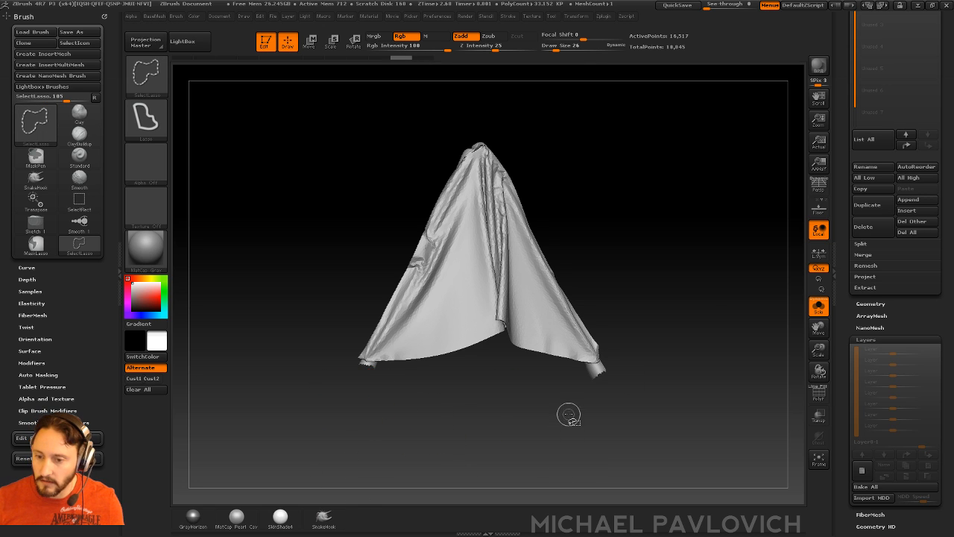
- Expand the hidden part to both complete pegs, delete the hidden geometry so only the cloth remains, and show the limb again
ctrl+shift+drag(685, 212, 736, 329)
key(ctrl+shift+a)
ctrl+shift+drag(676, 221, 732, 337)
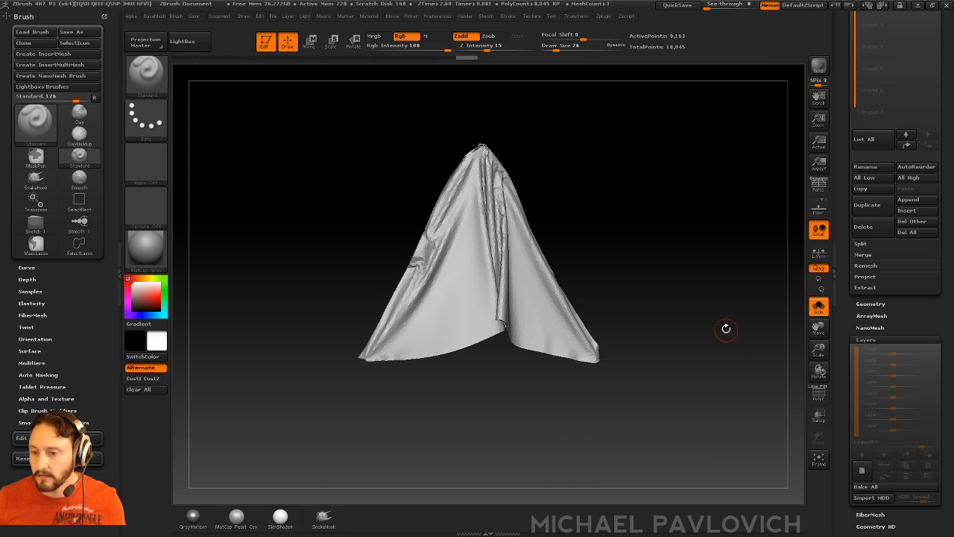
key(4)
click(702, 223)
mouse_move(594, 301)
mouse_down()
mouse_move(688, 271)
mouse_move(667, 275)
mouse_move(748, 281)
mouse_move(690, 247)
mouse_move(634, 258)
mouse_up()
click(815, 304)
- Pull the wing's outer edges toward the limb's bones with the Move brush at draw size 503
key(s)
mouse_move(537, 349)
mouse_down()
mouse_move(582, 347)
mouse_move(531, 354)
mouse_move(538, 344)
mouse_up()
key(b)
key(m)
key(v)
drag(572, 316, 569, 330)
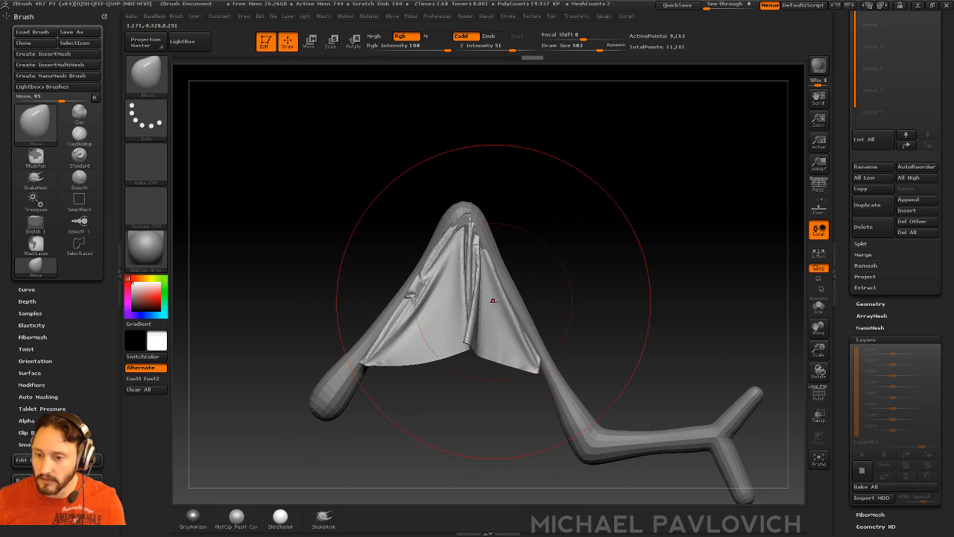
drag(394, 384, 398, 417)
mouse_move(390, 362)
mouse_down()
mouse_move(429, 390)
mouse_move(391, 353)
mouse_up()
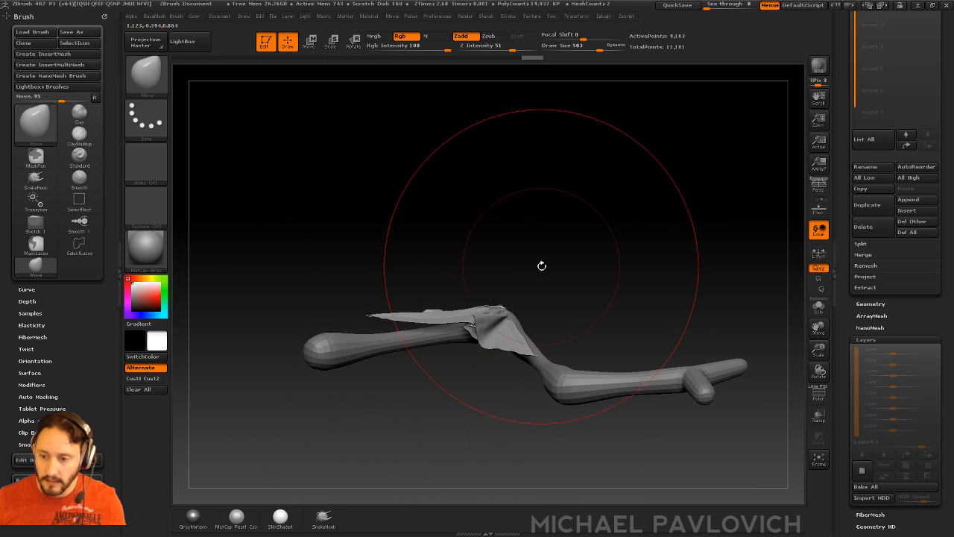
- Lower the wing onto the limb with a Transpose line and return to Draw mode
drag(541, 266, 554, 278)
key(r)
mouse_move(451, 287)
mouse_down()
mouse_move(461, 326)
mouse_move(472, 324)
mouse_move(452, 301)
mouse_move(438, 225)
mouse_up()
key(w)
drag(434, 265, 431, 274)
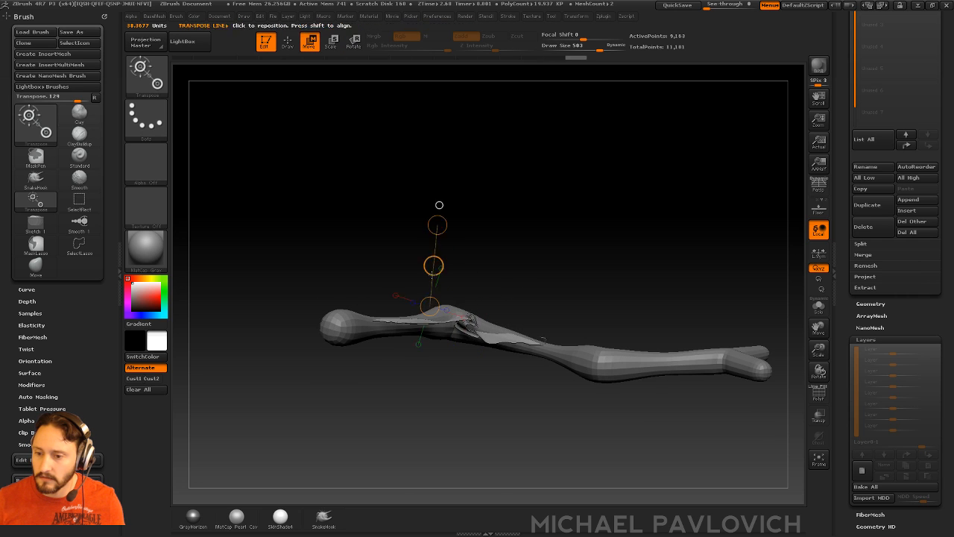
key(q)
- Push the wing's upper fold and side edge against the limb with the Move brush at draw size 426
drag(515, 212, 530, 289)
key([)
drag(432, 280, 433, 249)
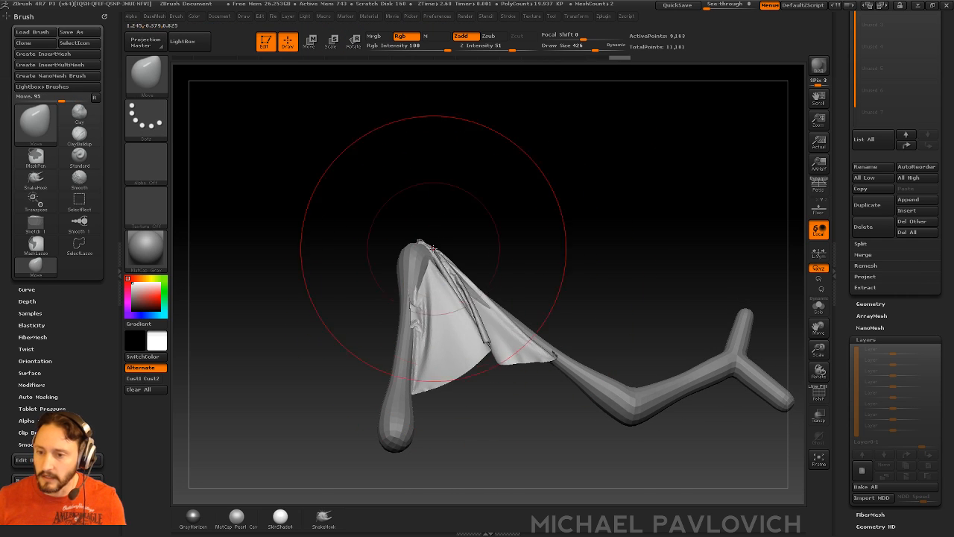
drag(520, 280, 549, 254)
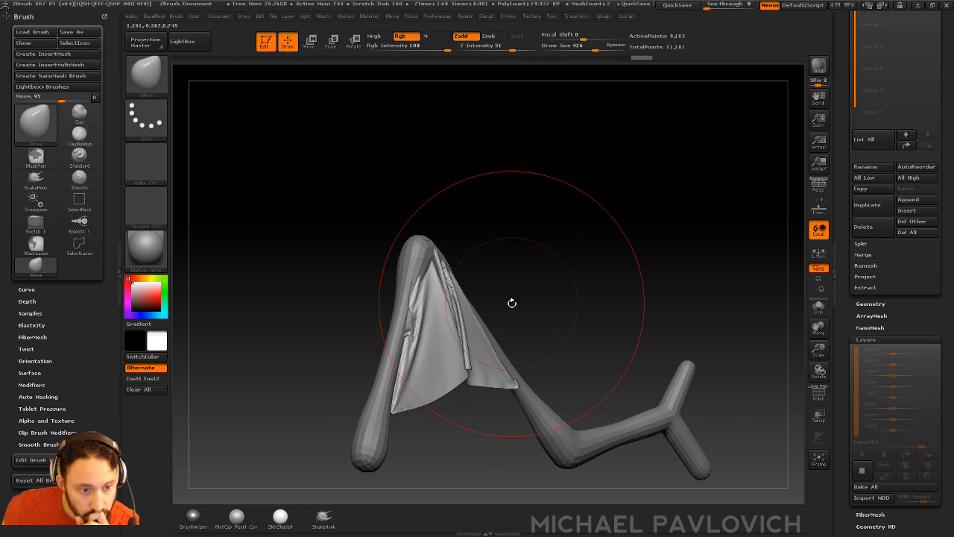
- Turn on the polyframe display and switch to the Standard brush at draw size 32
key(shift+f)
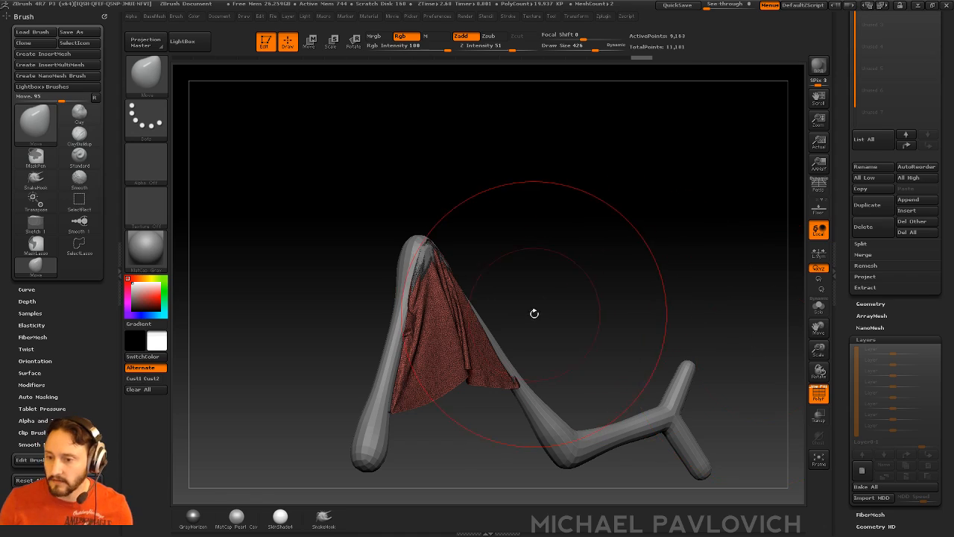
key(b)
key(s)
key(t)
key(s)
drag(531, 319, 500, 320)
mouse_move(650, 250)
alt+mouse_down()
mouse_move(669, 288)
mouse_move(641, 174)
mouse_move(653, 212)
mouse_move(656, 195)
mouse_move(655, 264)
mouse_move(642, 291)
alt+mouse_up()
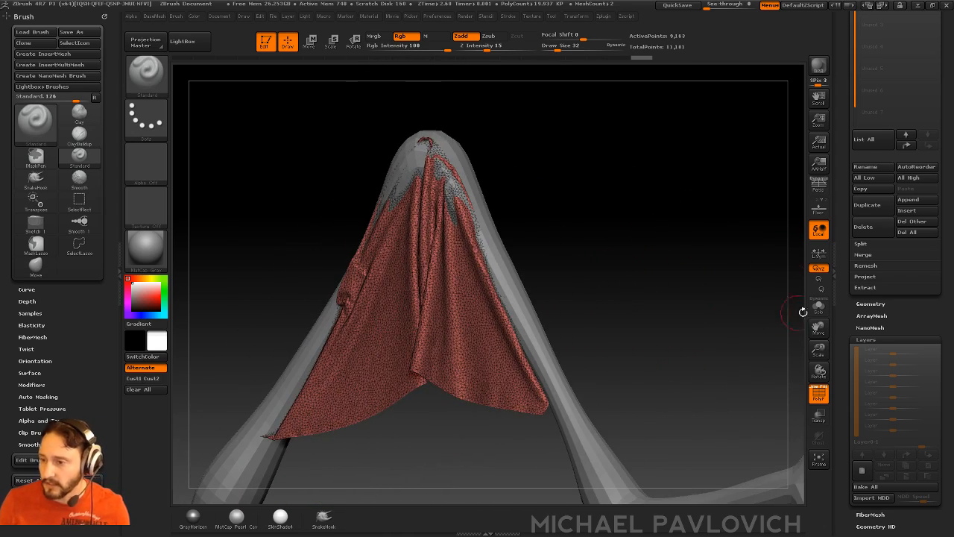
click(267, 44)
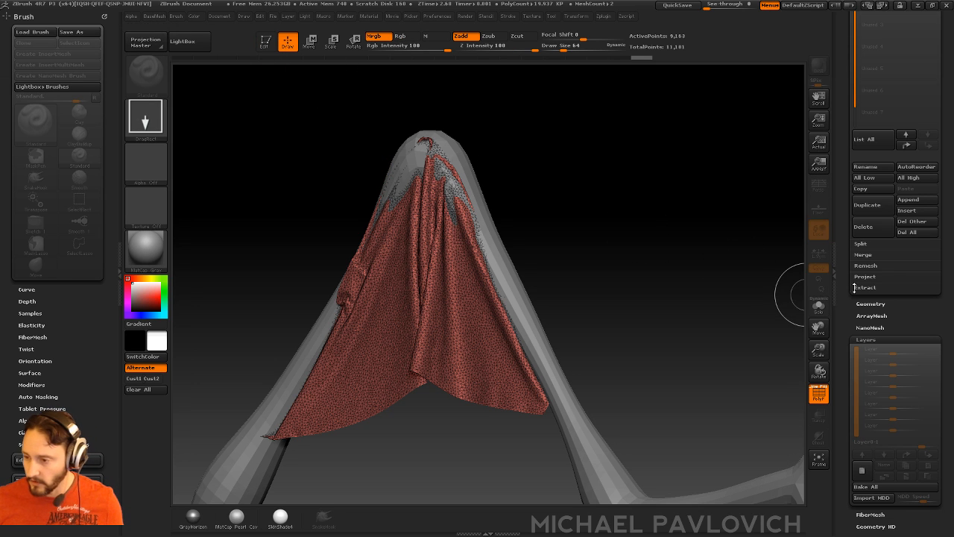
key(t)
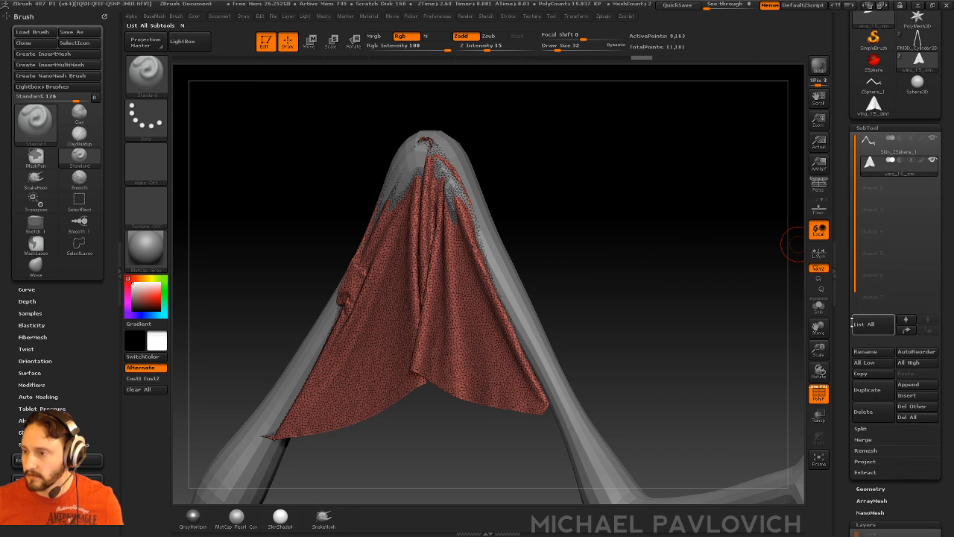
- Hide the limb and duplicate the wing subtool
click(932, 162)
drag(798, 240, 725, 315)
click(872, 389)
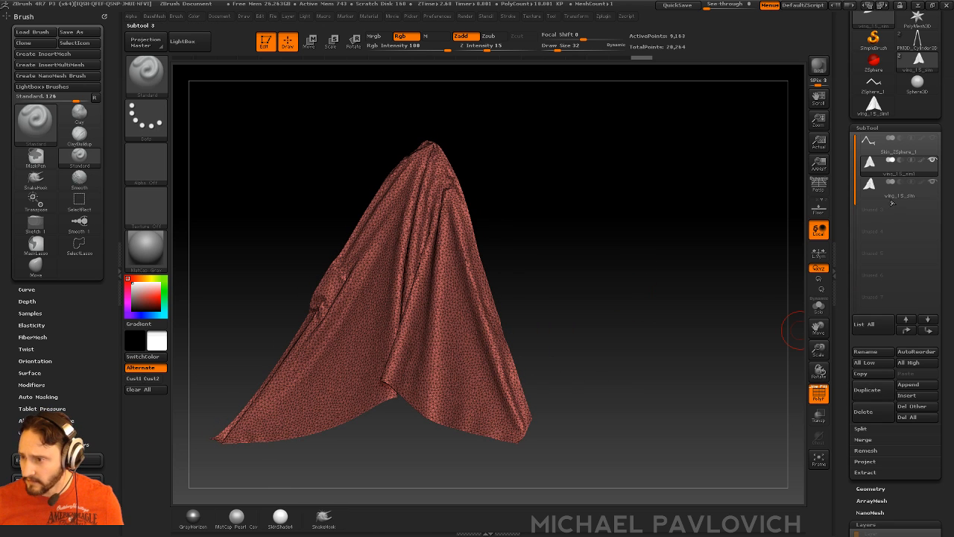
- Make the lower wing copy, wing_15_sim, active and ZRemesh it with Half, Adapt and AdaptiveSize 0
click(893, 191)
alt+drag(690, 278, 671, 281)
key(2)
key(2)
key(2)
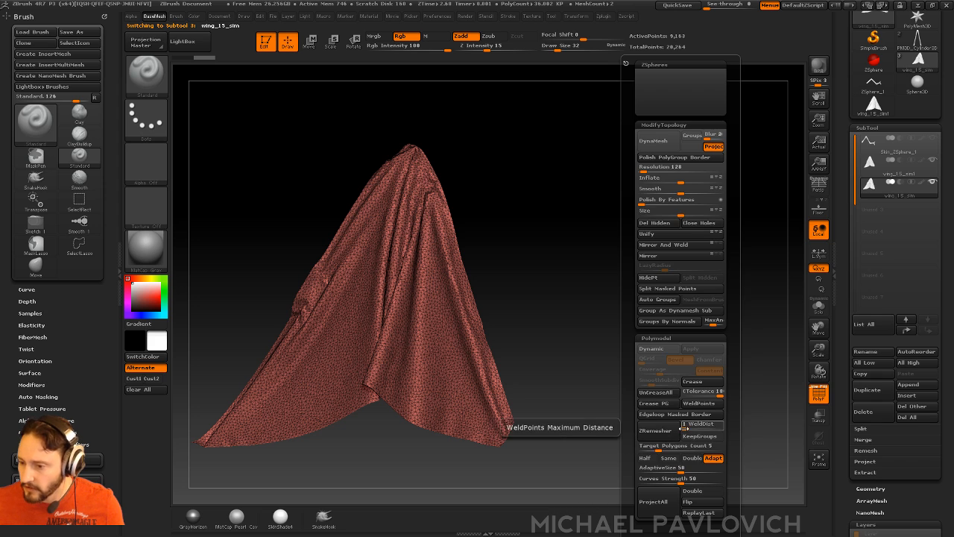
drag(853, 489, 855, 390)
shift+click(855, 390)
scroll(856, 392, down, 3)
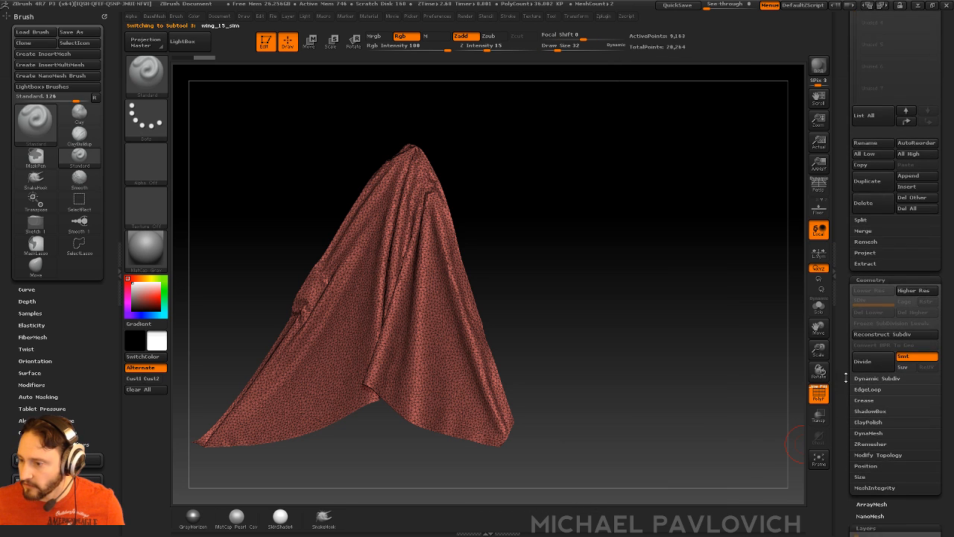
click(863, 411)
scroll(846, 366, down, 2)
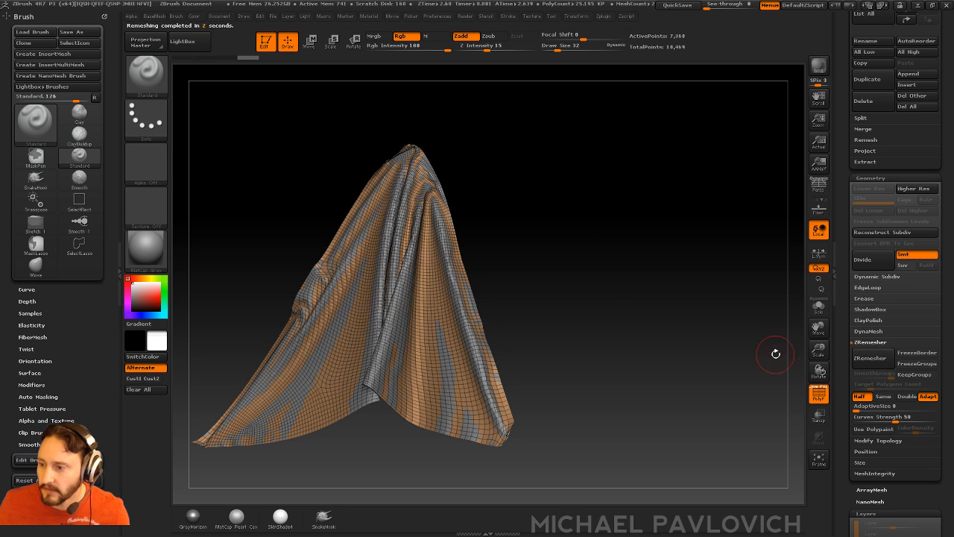
- Solo the remeshed wing and ZRemesh it again at Half for a lighter quad mesh
click(817, 310)
drag(715, 340, 714, 344)
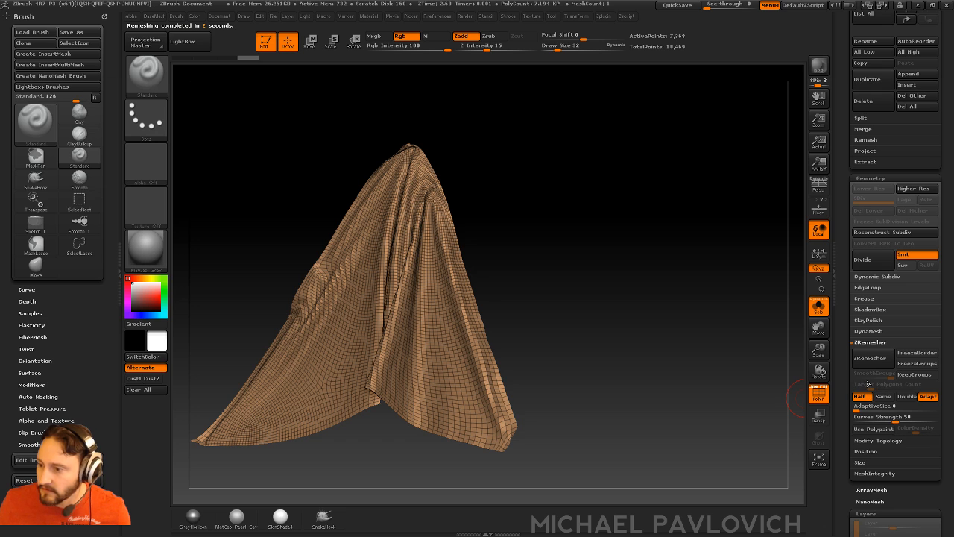
drag(624, 335, 655, 348)
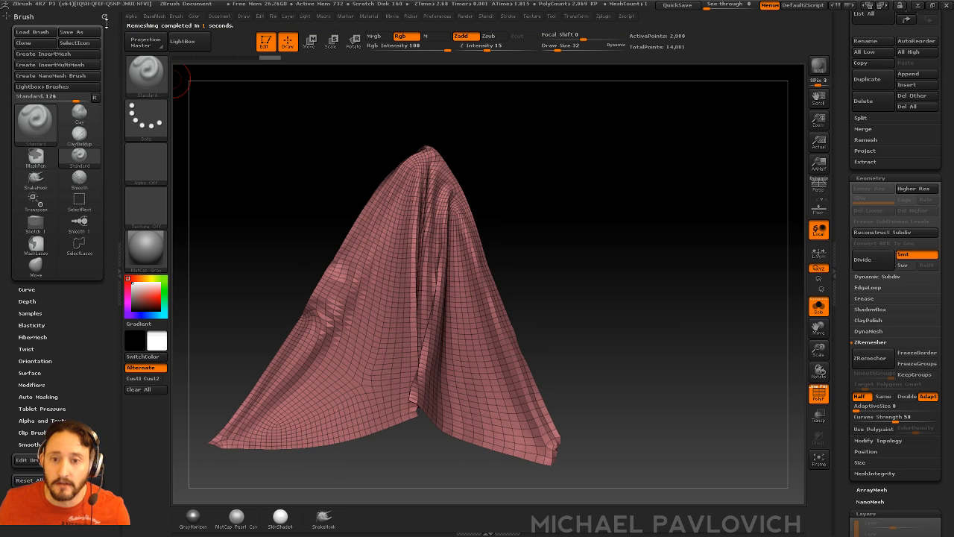
- Dock the Zplugin palette, unwrap the remeshed wing with UV Master, and check its UVs by flattening and unflattening it
click(604, 15)
drag(601, 23, 53, 206)
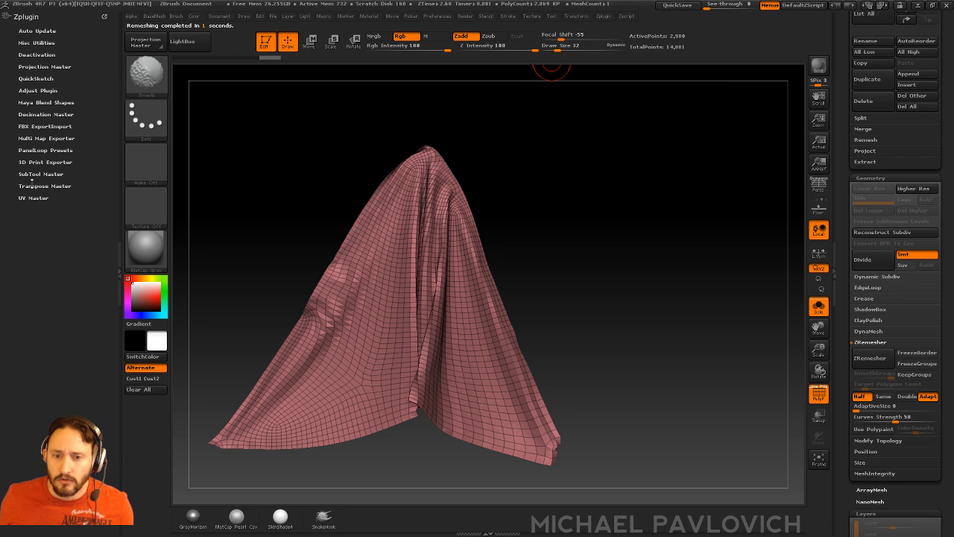
click(33, 197)
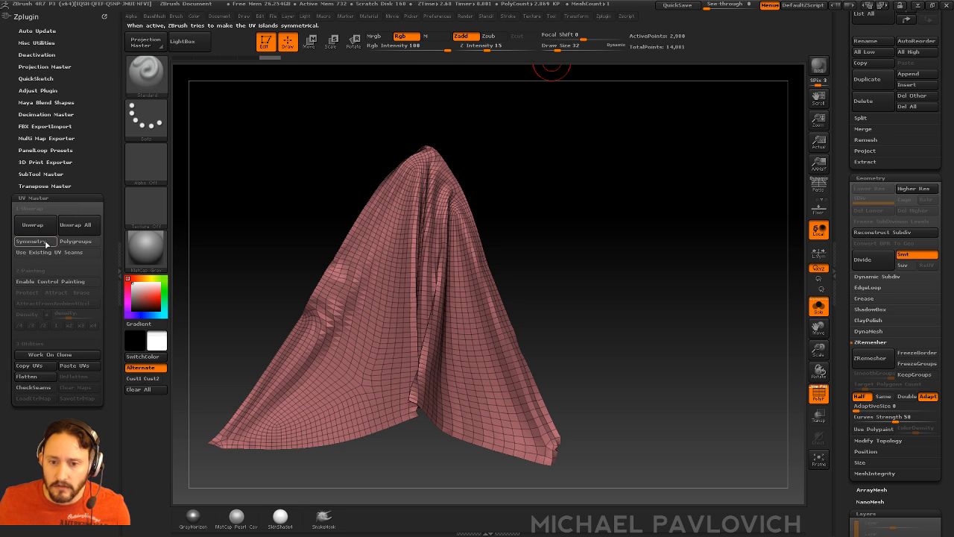
click(32, 224)
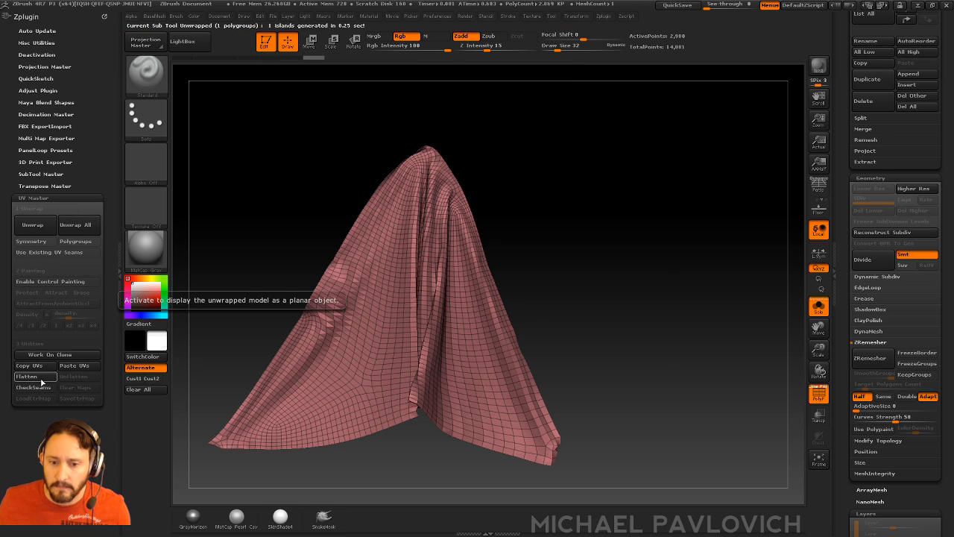
click(40, 379)
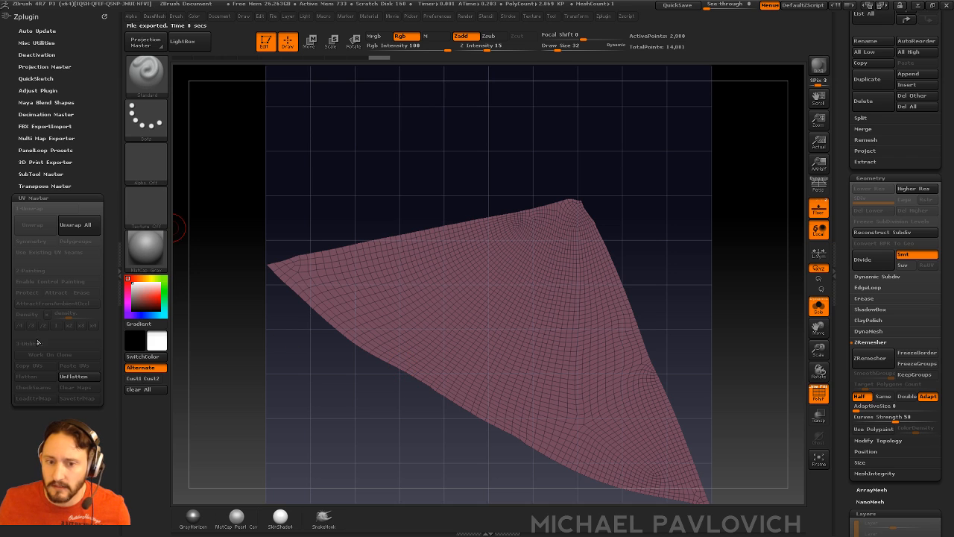
click(73, 378)
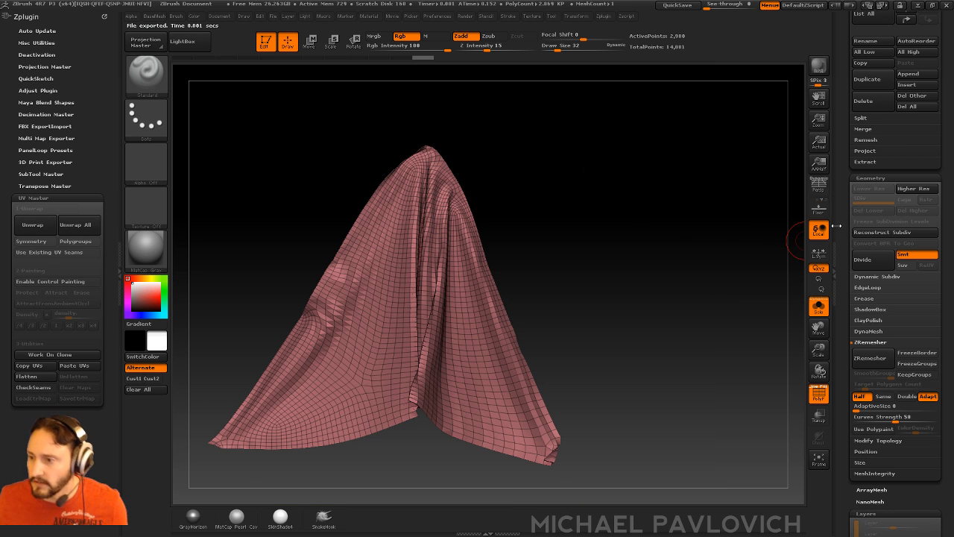
- Switch to the ZModeler brush at draw size 13 and display its polygon actions over the wing
drag(842, 218, 849, 328)
drag(708, 279, 618, 267)
mouse_move(548, 221)
alt+mouse_down()
mouse_move(570, 270)
mouse_move(652, 151)
mouse_move(650, 162)
mouse_move(590, 162)
mouse_move(591, 196)
alt+mouse_up()
key(b)
key(z)
key(m)
key(s)
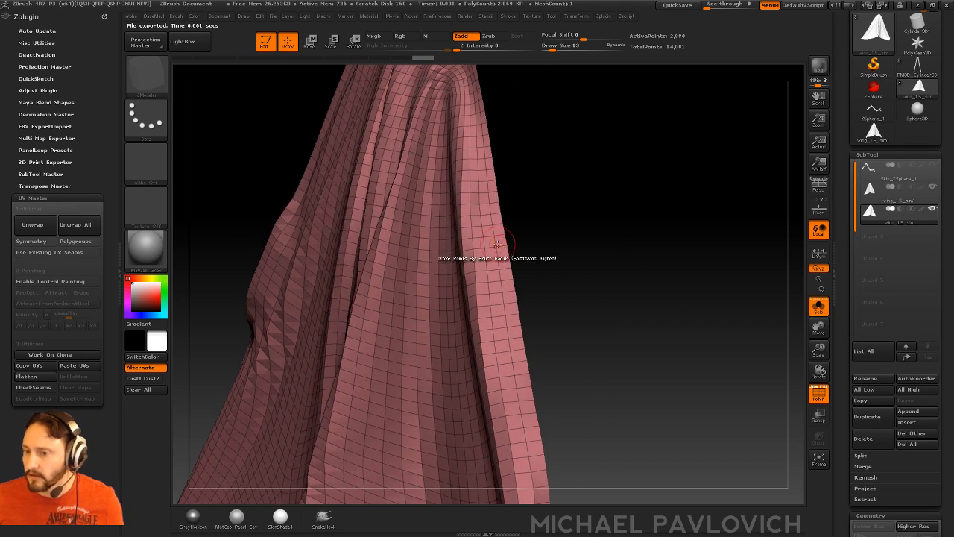
key(space)
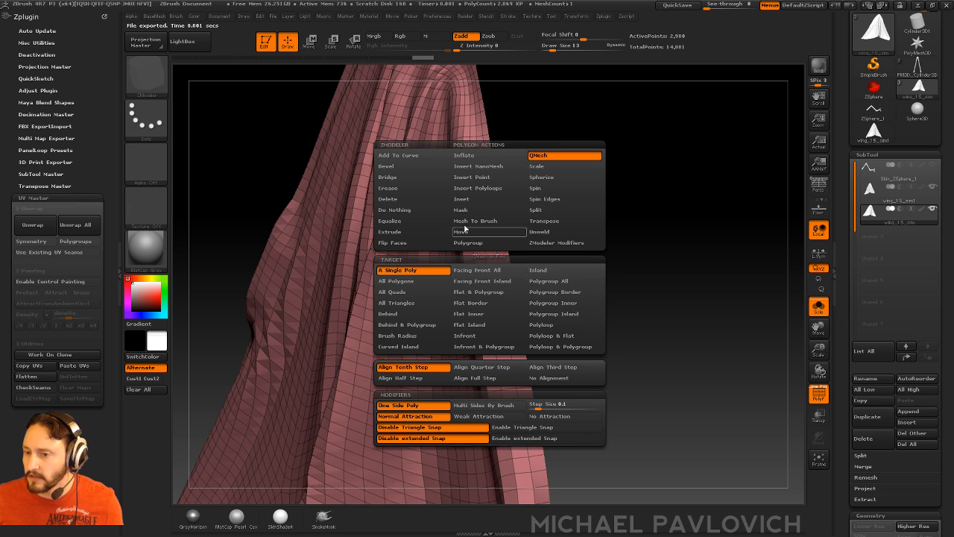
alt+drag(705, 222, 665, 252)
- Show both wing versions together and expand the SubTool Project settings
click(817, 307)
key(2)
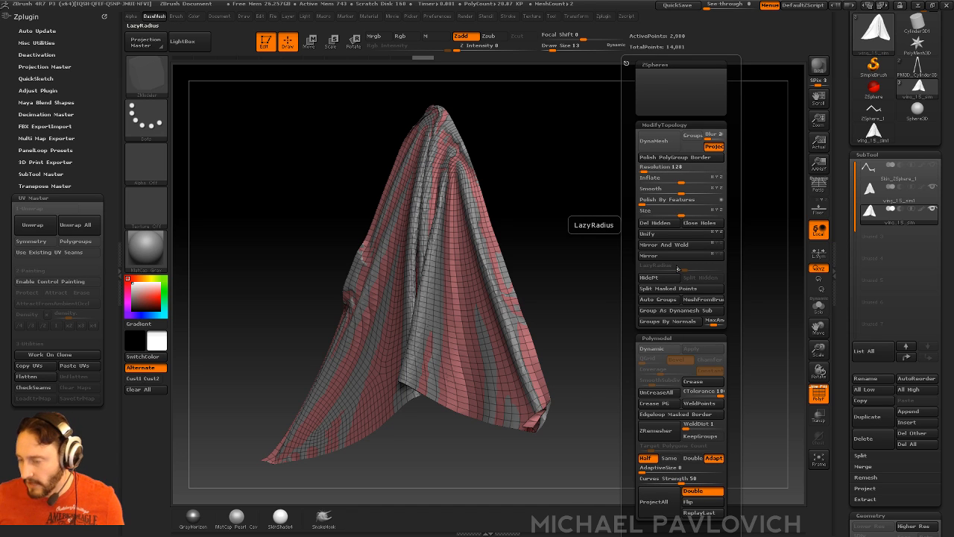
scroll(848, 311, down, 5)
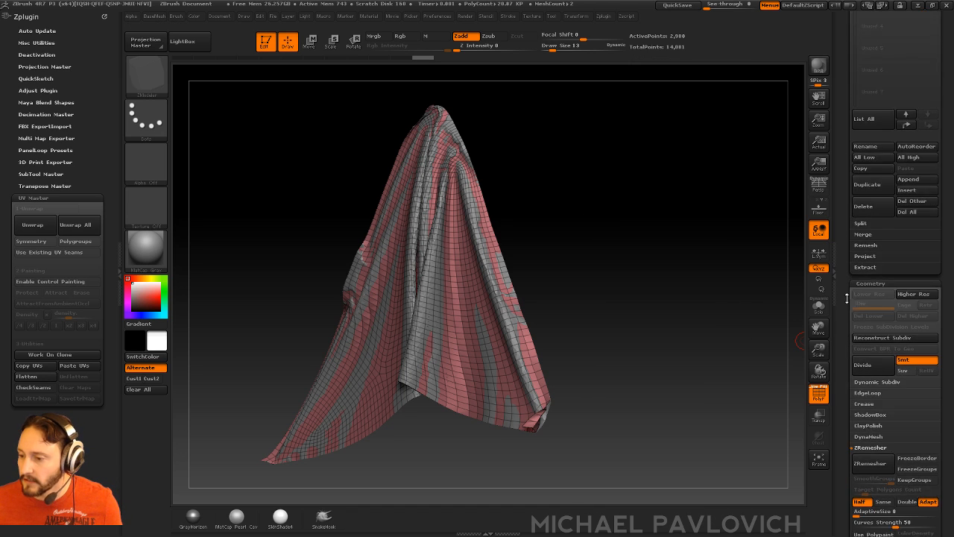
click(865, 313)
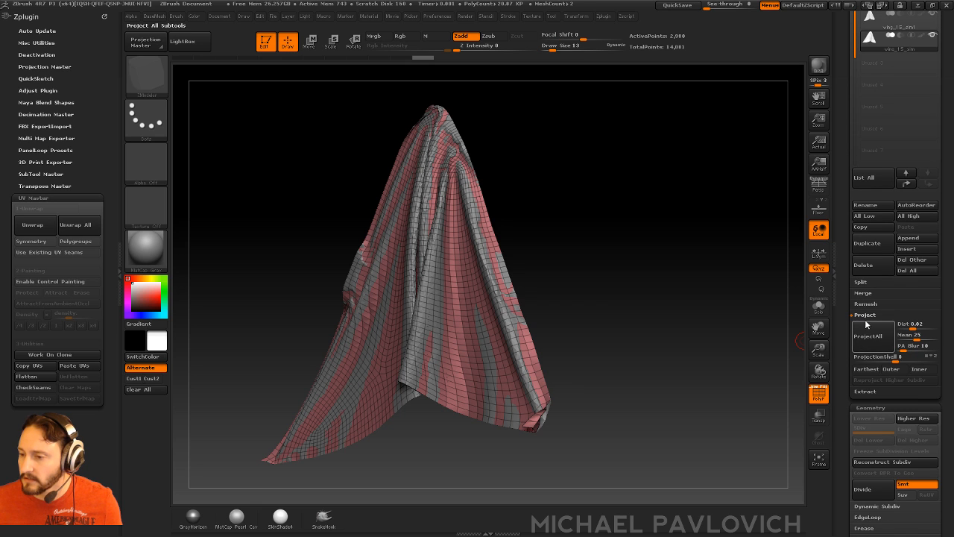
- Divide the remeshed wing twice, up to subdivision level 3, and solo it
key(ctrl)
key(ctrl+d)
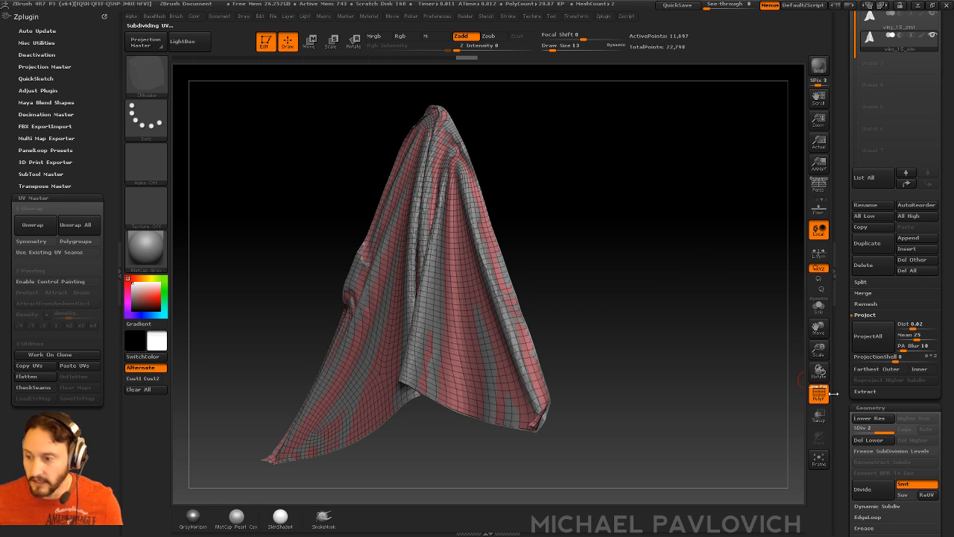
key(ctrl+d)
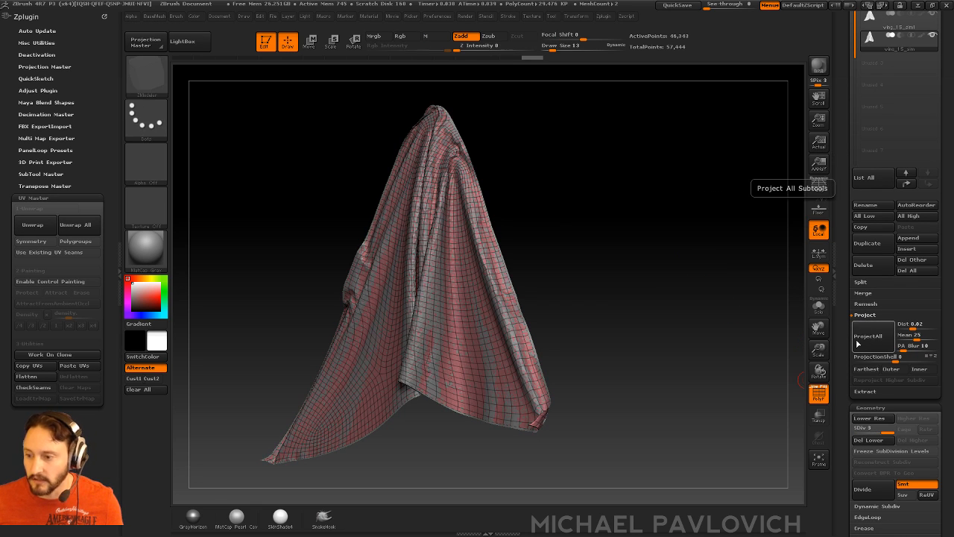
click(823, 311)
mouse_move(740, 299)
mouse_down()
mouse_move(754, 300)
mouse_move(745, 300)
mouse_up()
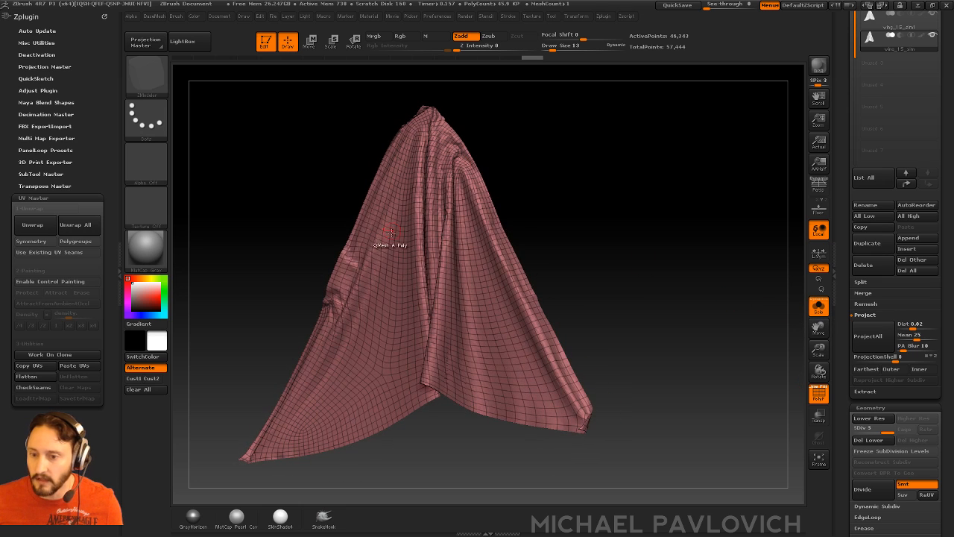
- Undo both subdivisions of the remeshed wing and turn off the polyframe display
key(shift+d)
key(shift+d)
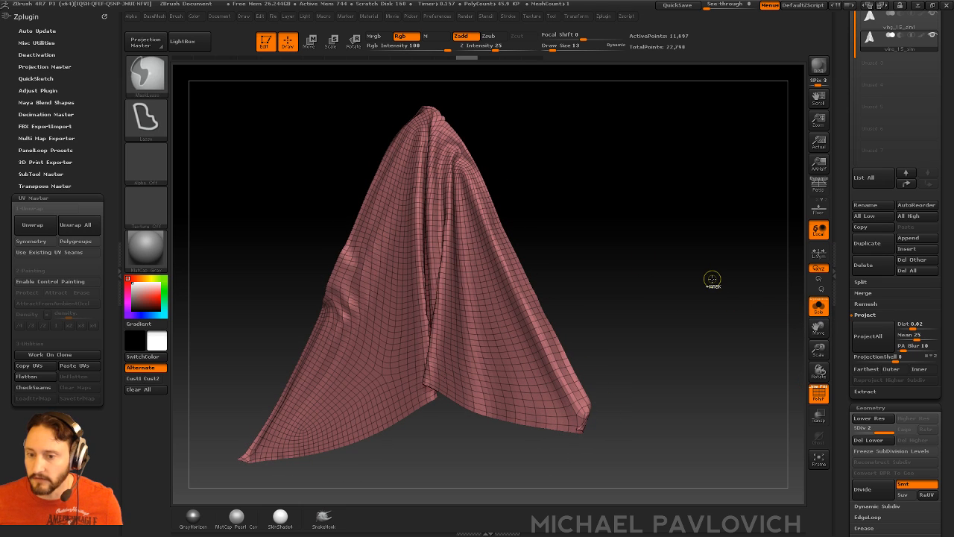
key(ctrl+z)
click(818, 397)
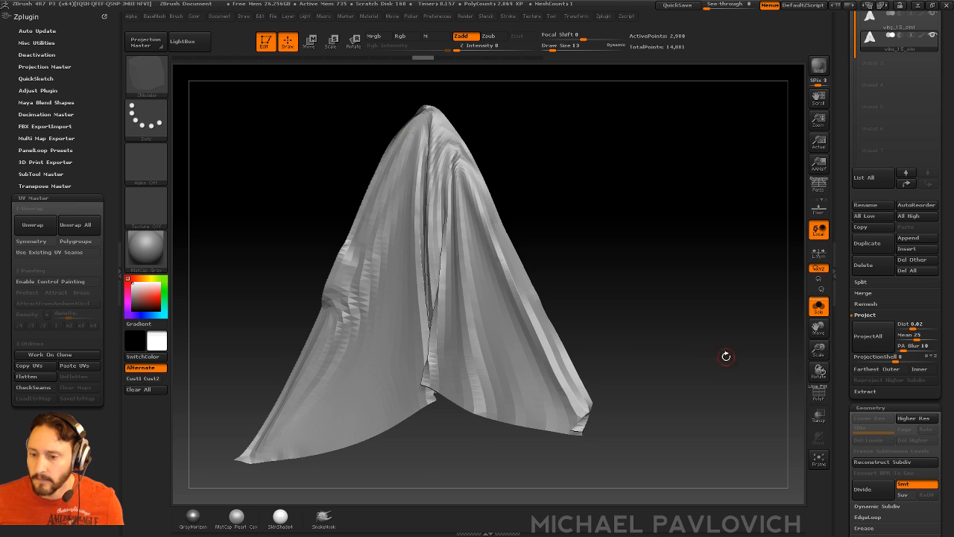
- Restore the full view of the remeshed wing, exit Solo to show both wing versions, and turn on the polyframe display
drag(666, 271, 372, 173)
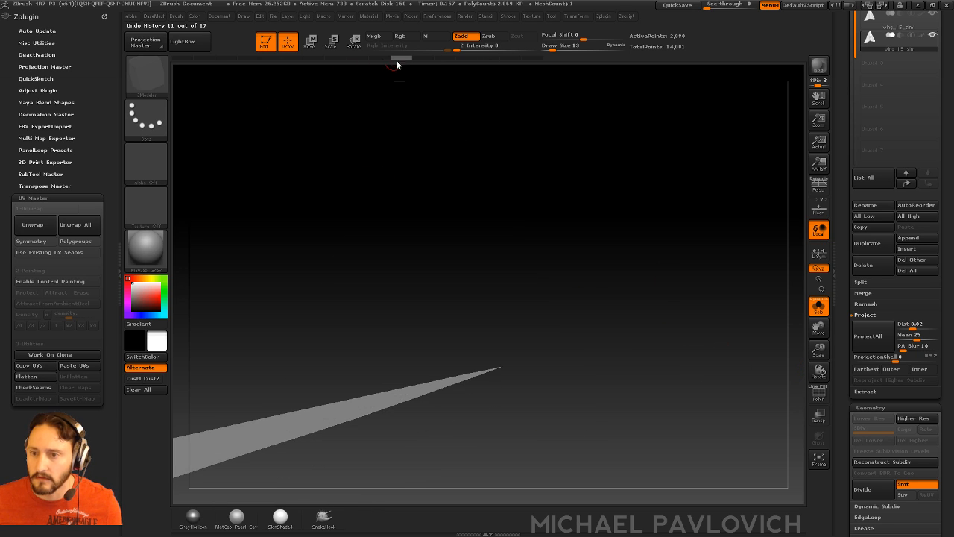
drag(400, 58, 422, 58)
drag(599, 239, 709, 276)
click(817, 307)
click(818, 393)
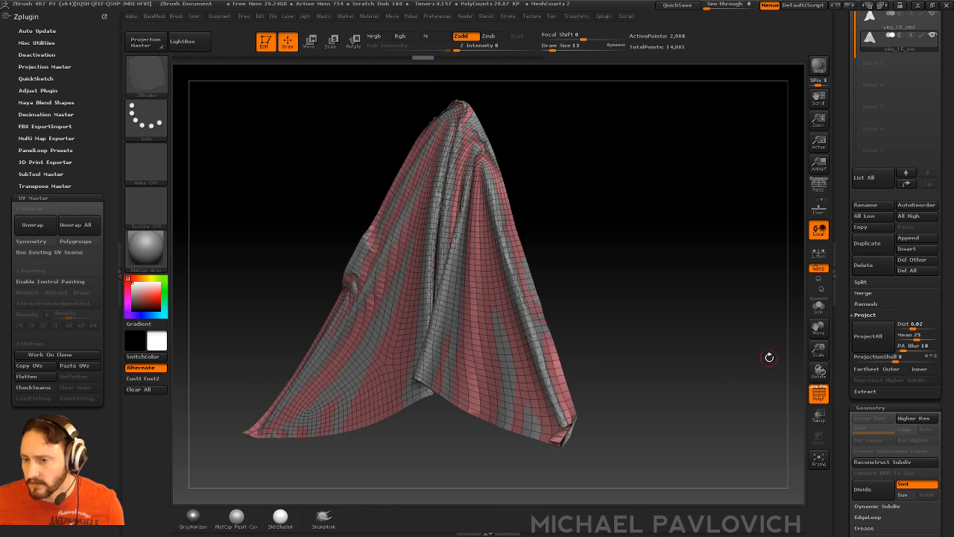
- Set the ZModeler polygon action to Extrude with the All Polygons target and extrude the remeshed wing slightly to give it thickness
alt+drag(733, 309, 673, 301)
key(space)
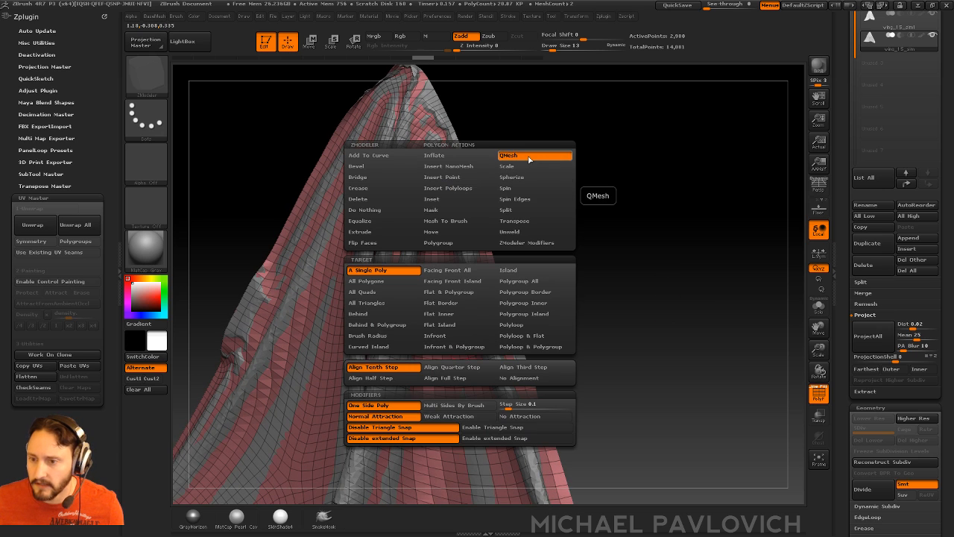
click(368, 231)
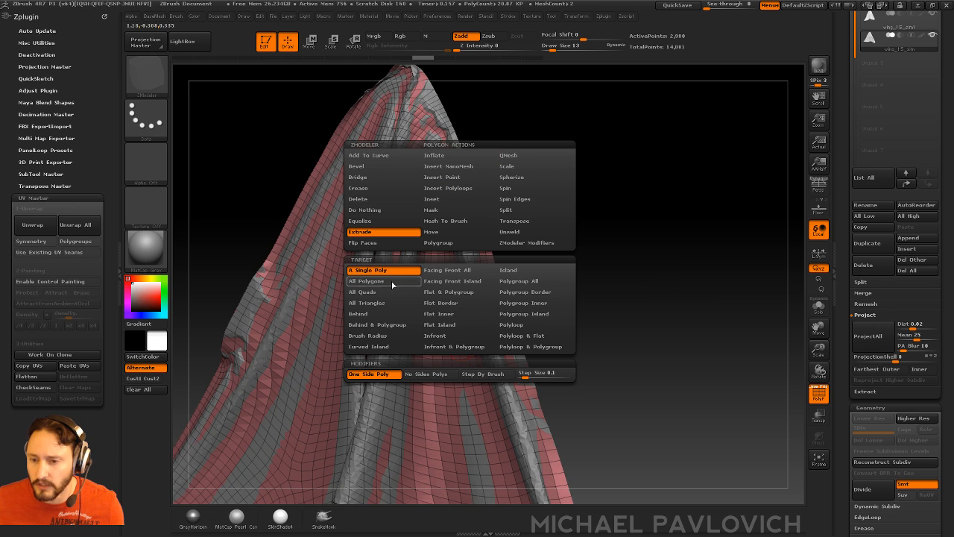
click(386, 284)
drag(596, 299, 540, 317)
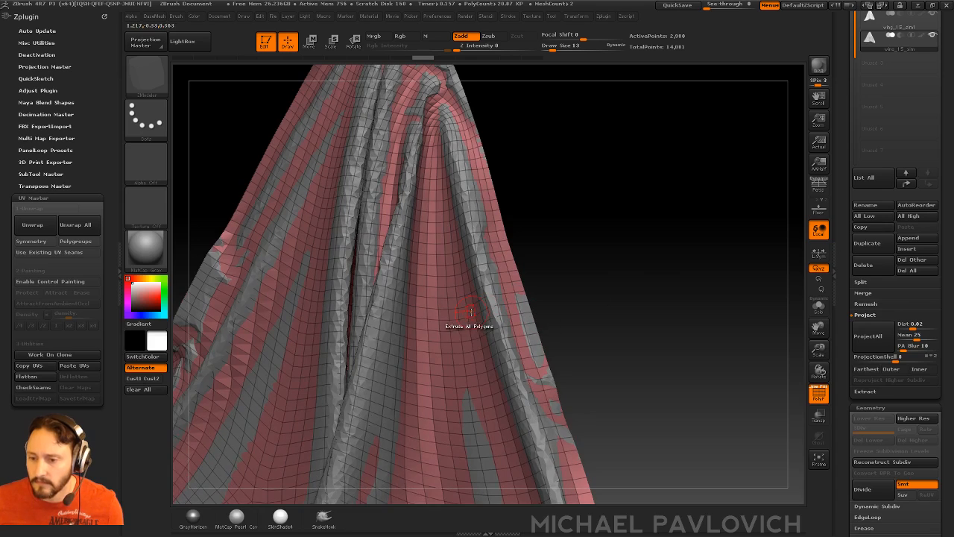
drag(475, 313, 479, 302)
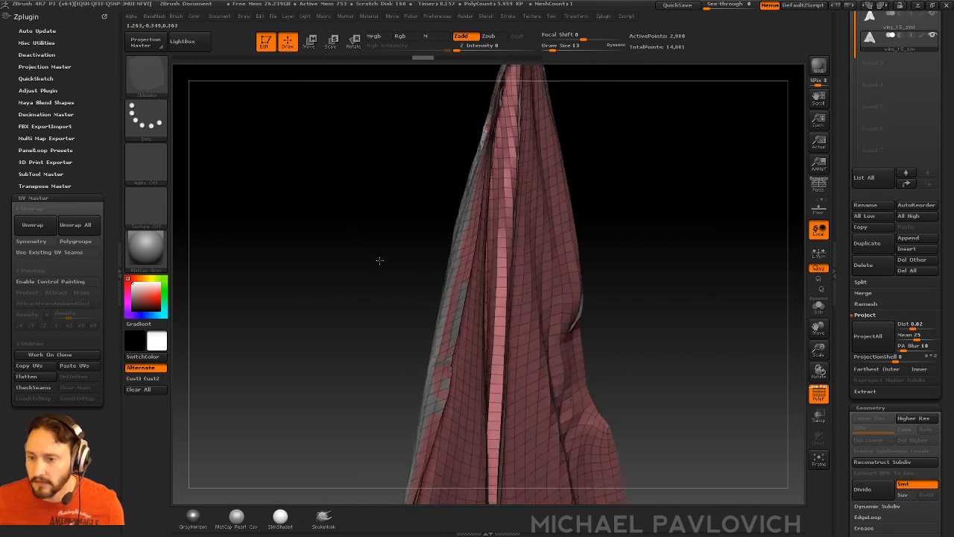
mouse_move(379, 259)
mouse_down()
mouse_move(471, 277)
mouse_move(613, 282)
mouse_up()
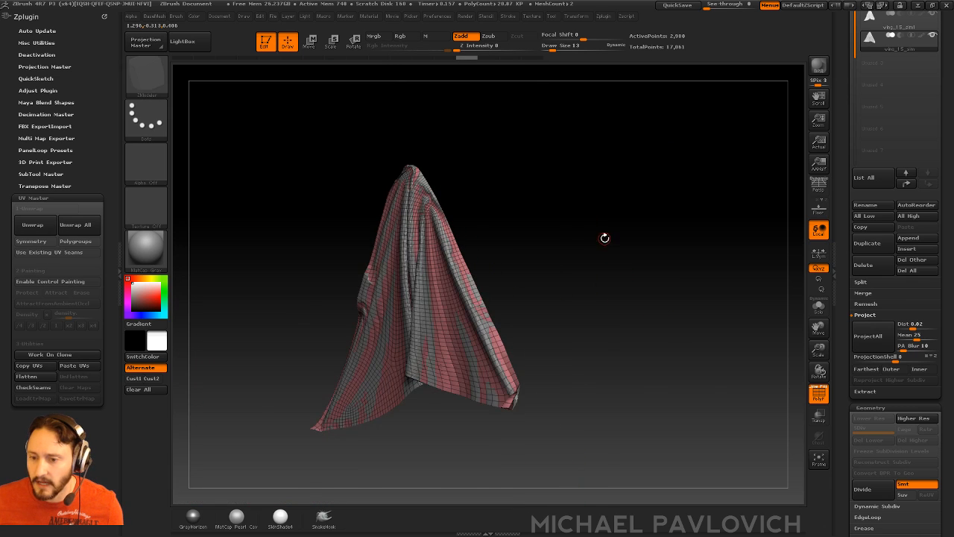
- Project the simulated wing's shape onto the isolated outer side of the thickened wing and crease its polygroup borders
drag(605, 238, 651, 231)
key(3)
drag(611, 485, 601, 241)
key(3)
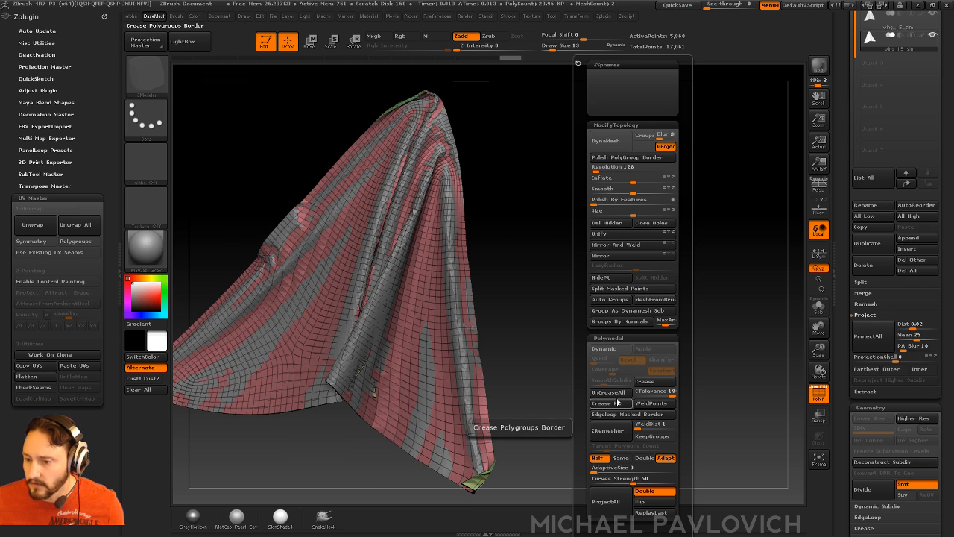
- Divide the thickened wing to subdivision level 2 and run ProjectAll on its isolated outer side
drag(514, 342, 570, 322)
key(ctrl+d)
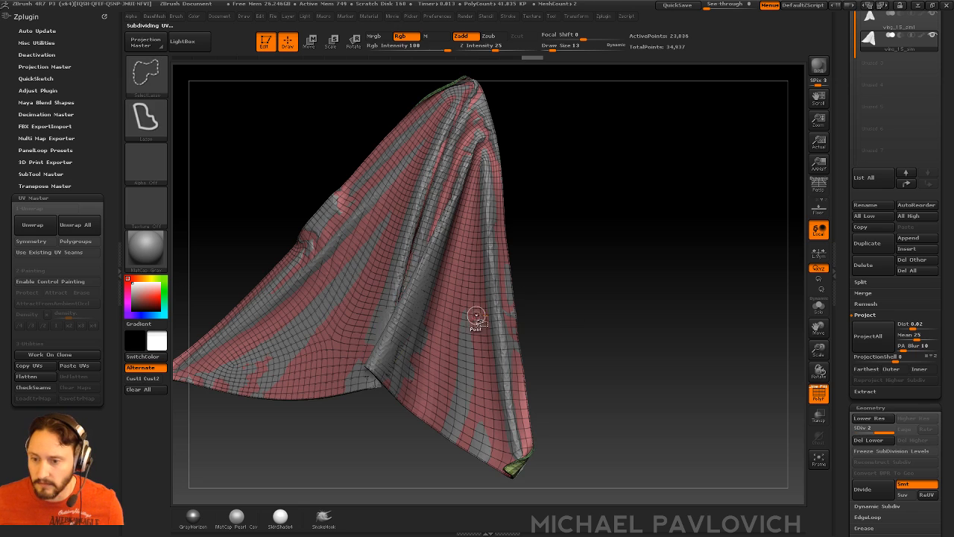
key(3)
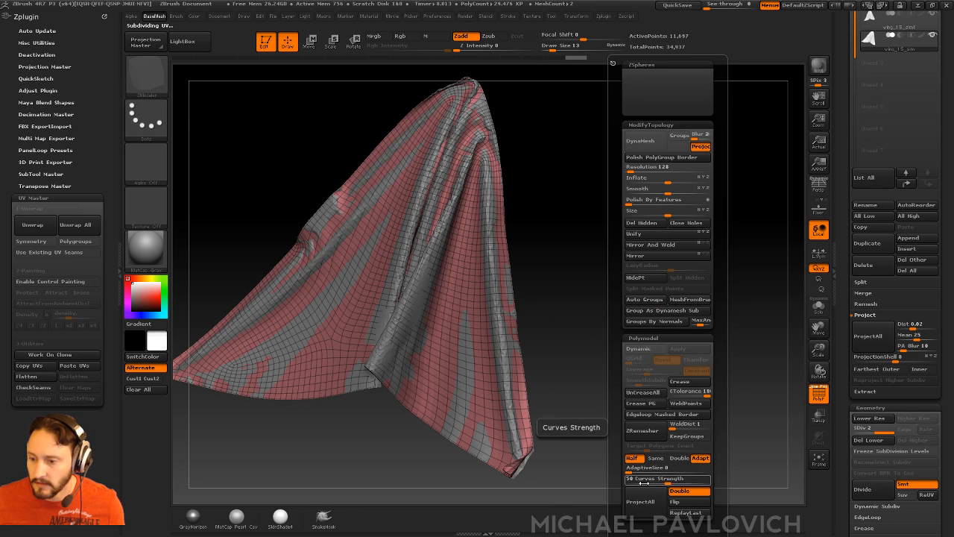
ctrl+shift+click(638, 236)
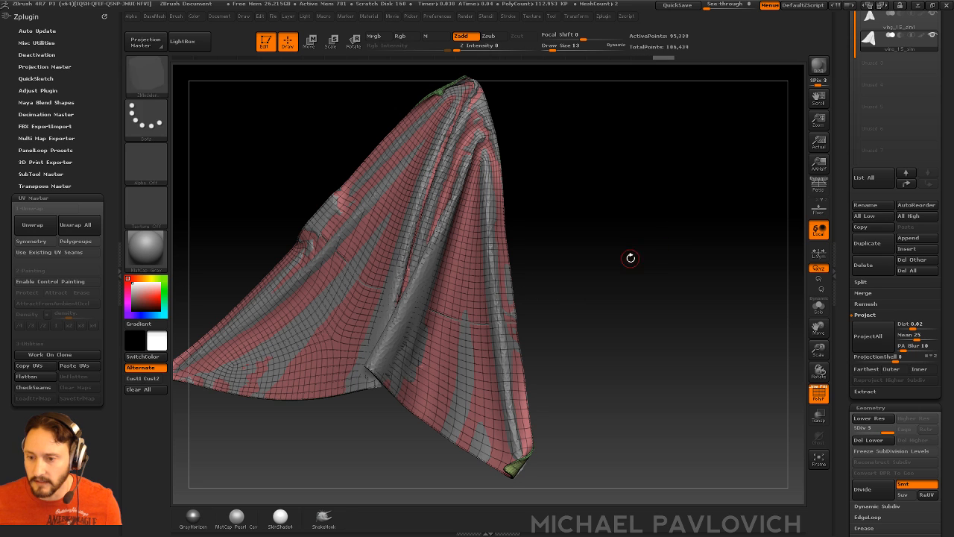
- At subdivision level 3, isolate the wing's outer side, run ProjectAll, and show the whole mesh again
ctrl+shift+click(503, 282)
key(2)
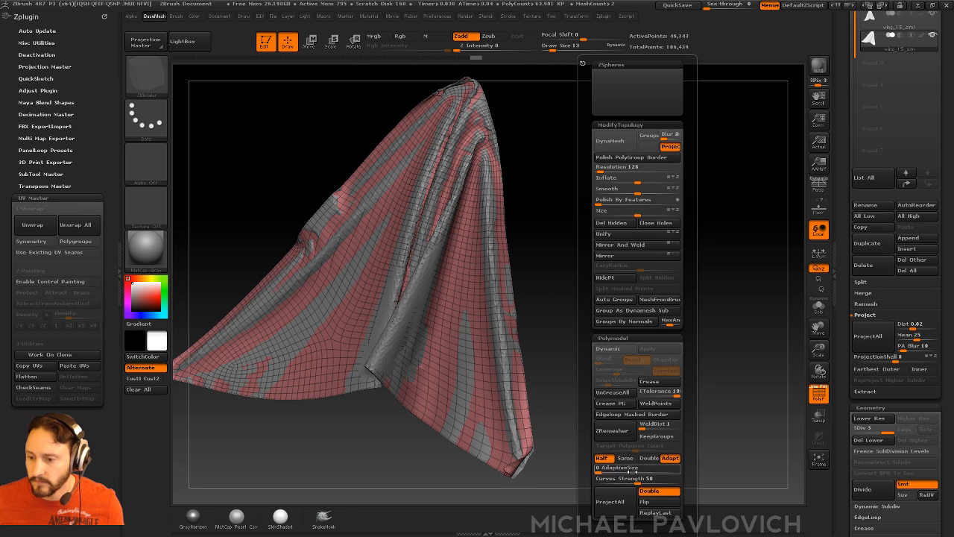
ctrl+shift+click(637, 222)
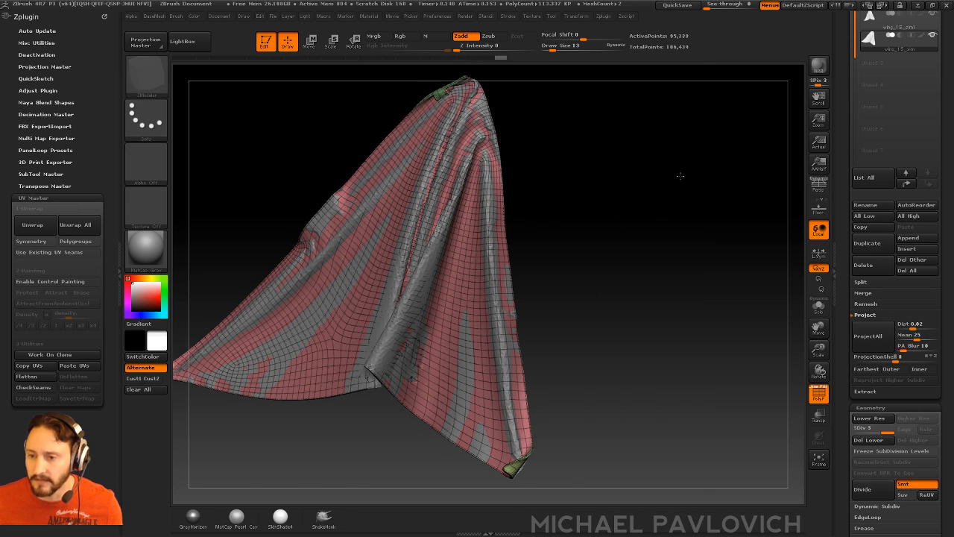
- Solo the projected wing and examine the inner folds with the outer polygroup isolated and with all polygroups shown
drag(680, 176, 606, 177)
drag(683, 184, 674, 193)
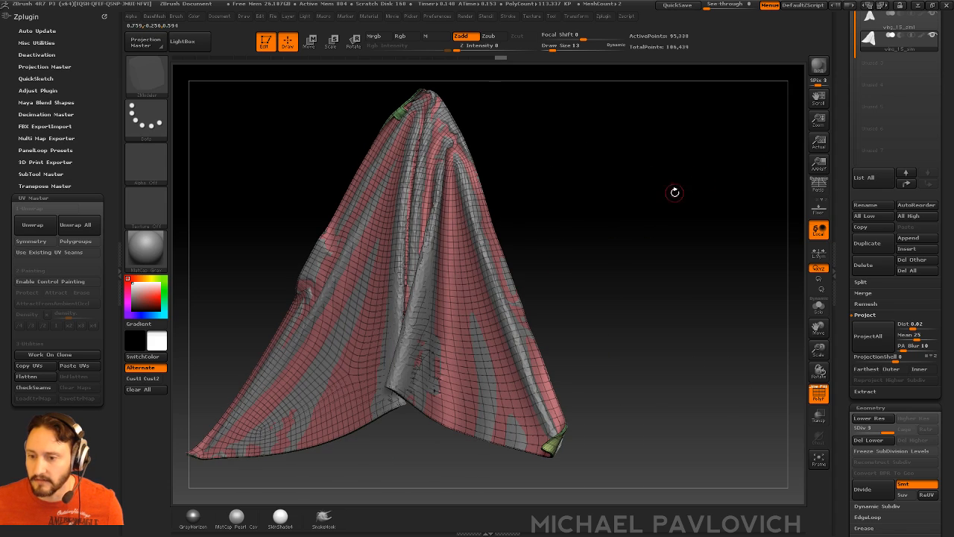
click(821, 308)
drag(697, 285, 669, 281)
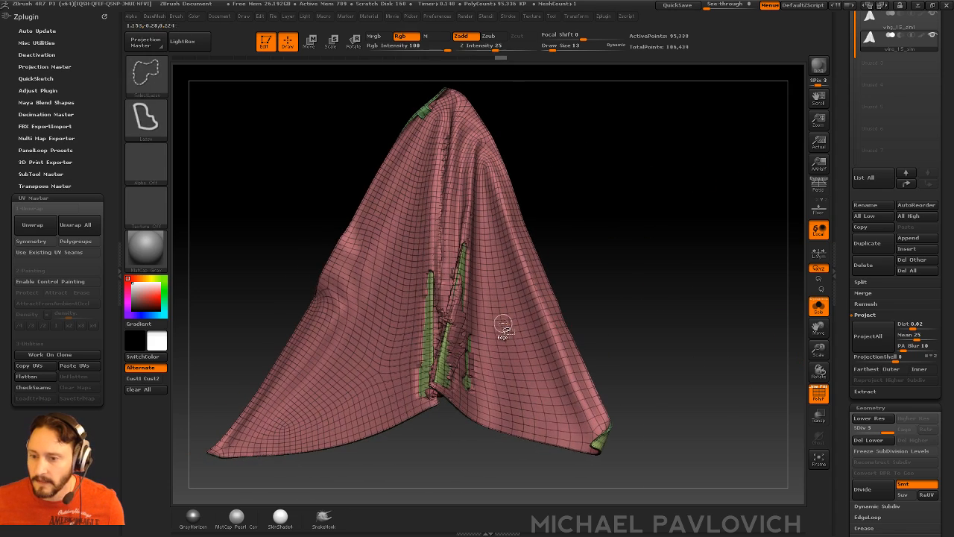
ctrl+shift+click(503, 328)
drag(633, 238, 653, 210)
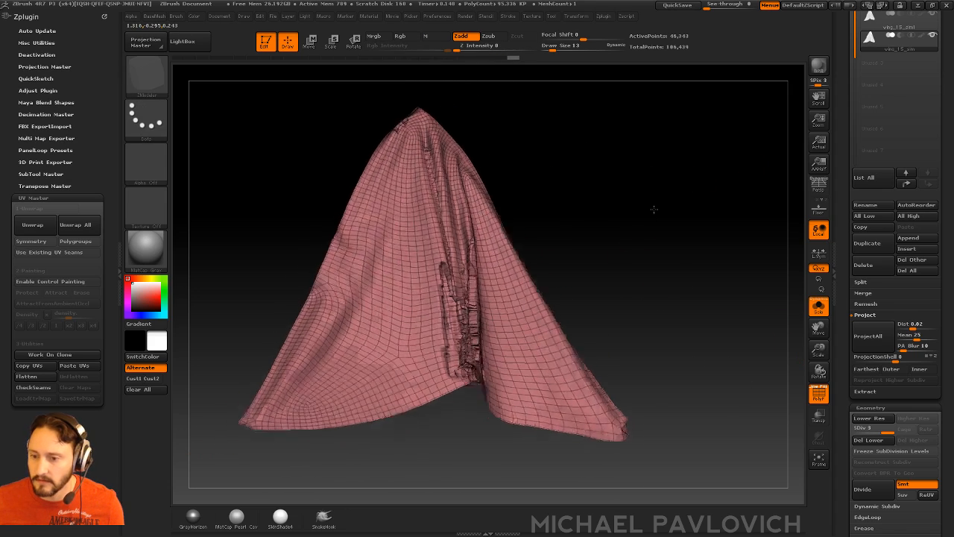
ctrl+shift+click(649, 256)
- Expand the wing's Display Properties settings
drag(841, 359, 844, 123)
click(872, 316)
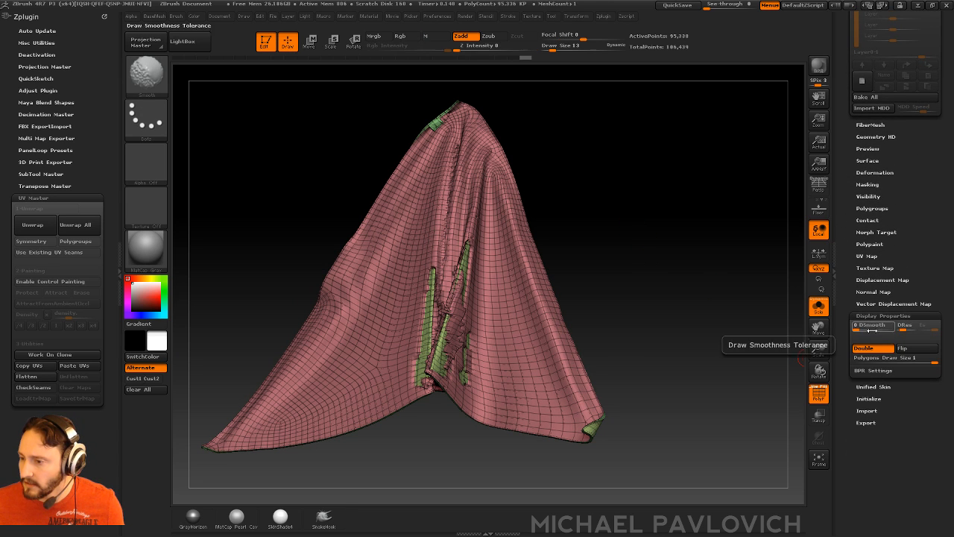
click(873, 347)
- Undo the projections, creasing and subdivisions to return to the plain extruded wing
key(ctrl+z)
key(ctrl+z)
key(ctrl+z)
key(ctrl+z)
key(ctrl+z)
key(ctrl+z)
key(ctrl+z)
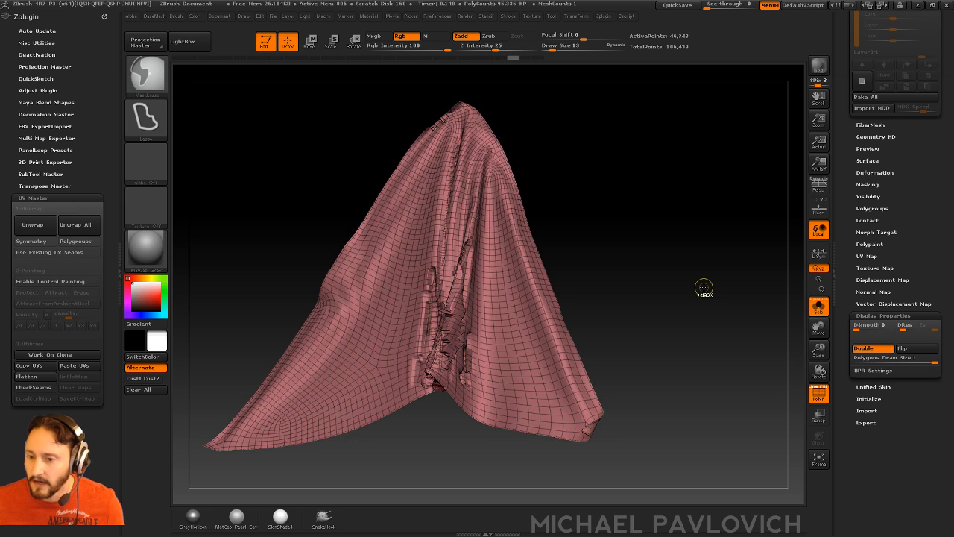
key(ctrl+z)
key(ctrl+z)
key(ctrl+z)
key(ctrl+z)
key(ctrl+z)
key(ctrl+z)
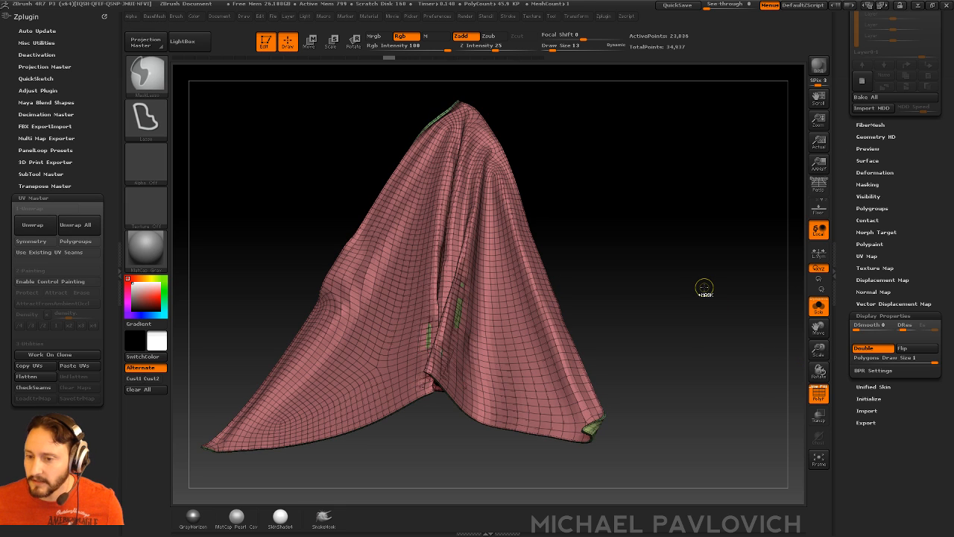
key(ctrl+z)
key(ctrl+z)
key(ctrl+z)
key(ctrl+z)
key(ctrl+z)
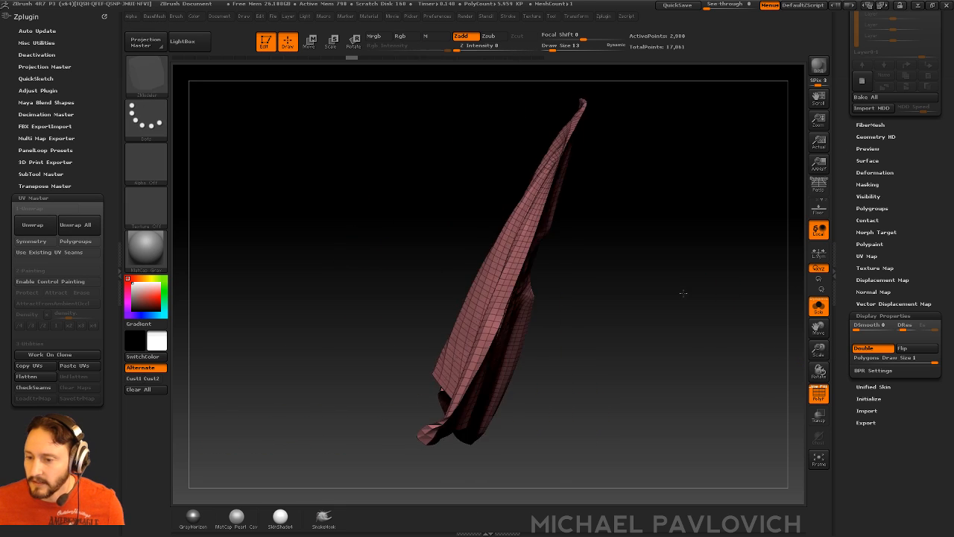
key(ctrl+z)
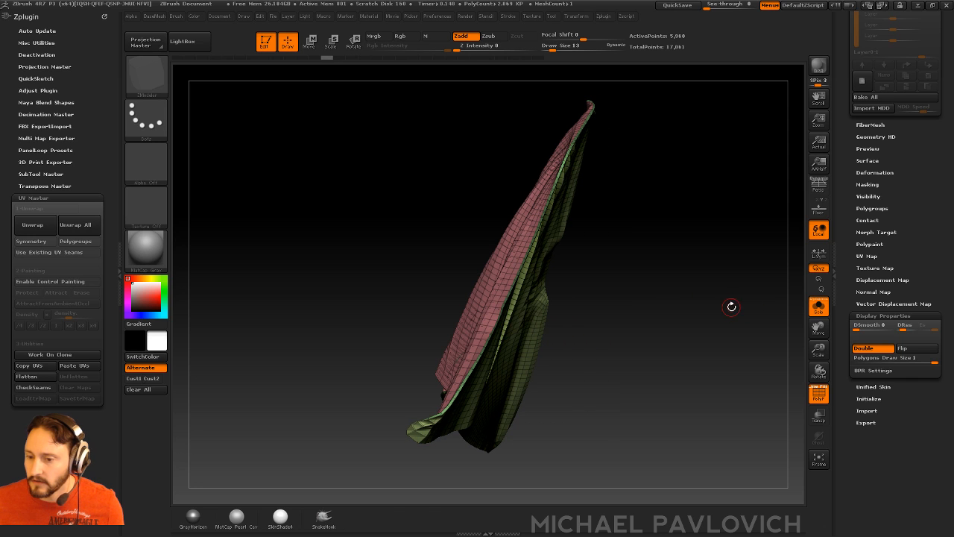
key(ctrl+shift+z)
key(ctrl+shift+z)
key(ctrl+shift+z)
key(ctrl+shift+z)
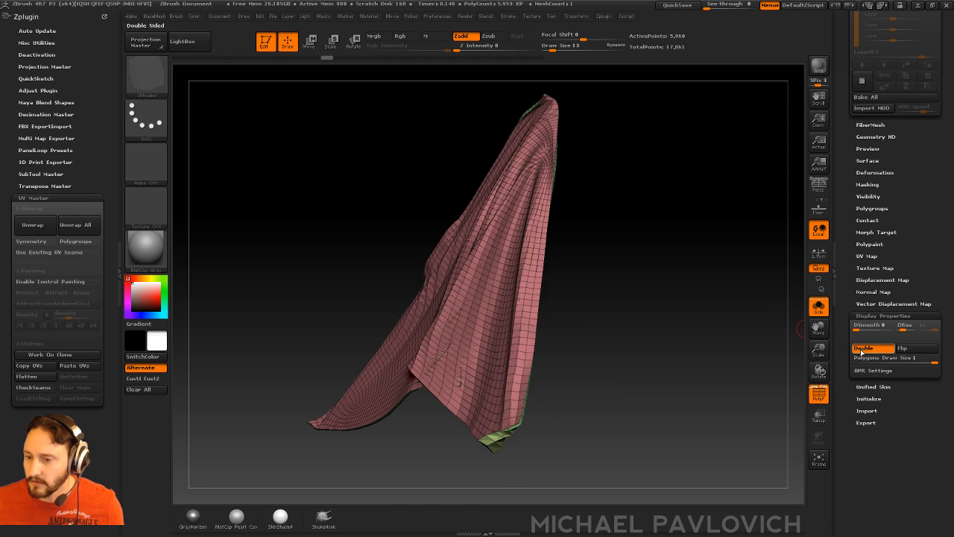
- Turn off double-sided display for the extruded wing and return to the SubTool list
click(911, 348)
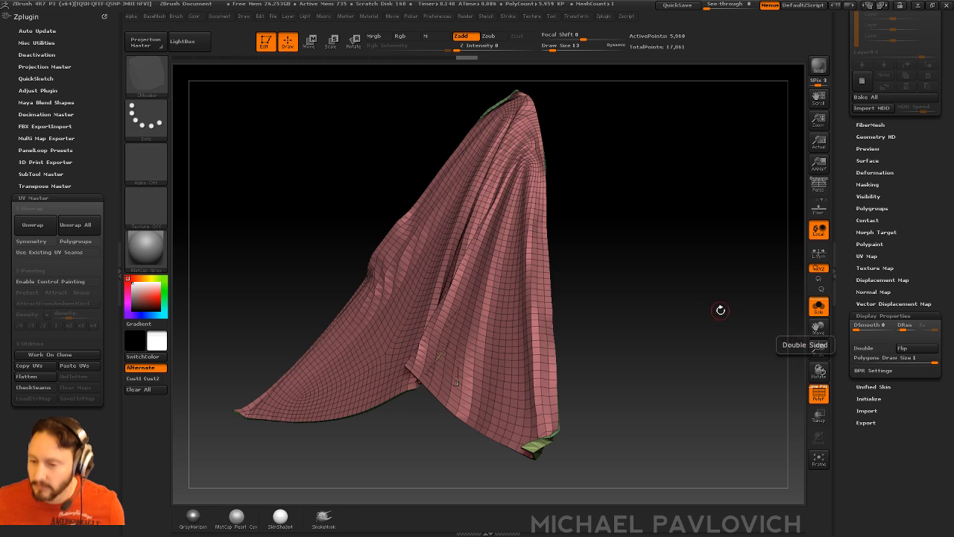
drag(699, 303, 738, 305)
drag(658, 319, 657, 270)
drag(843, 291, 845, 447)
- Crease the polygroup borders of the extruded wing
key(5)
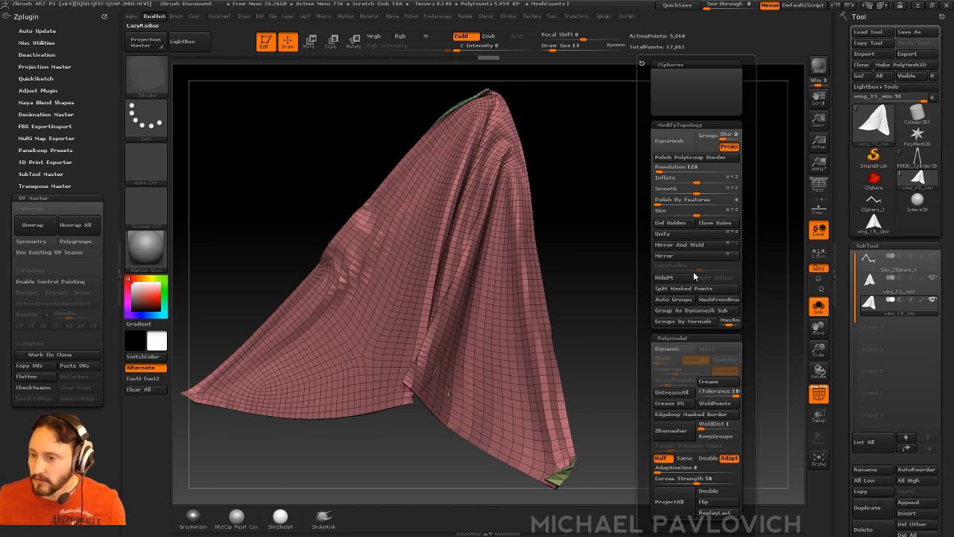
click(688, 398)
drag(566, 268, 550, 271)
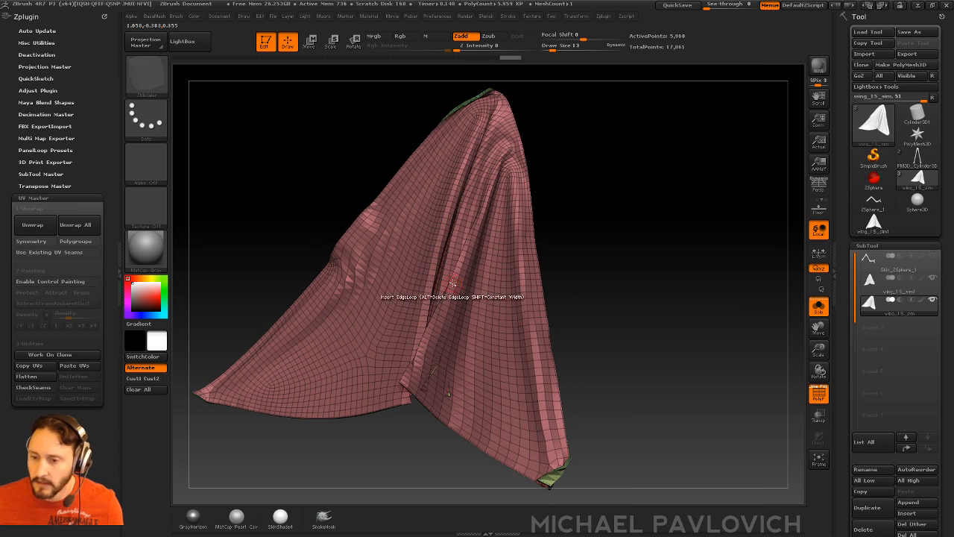
- Isolate the wing's outer polygroup, run ProjectAll at the base level, and show the whole mesh again
ctrl+shift+click(468, 261)
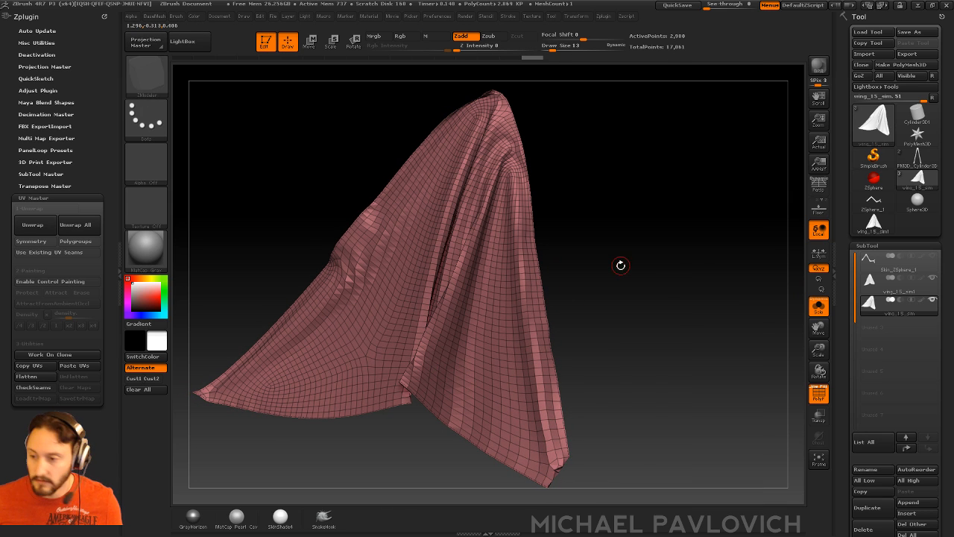
key(5)
ctrl+shift+click(564, 216)
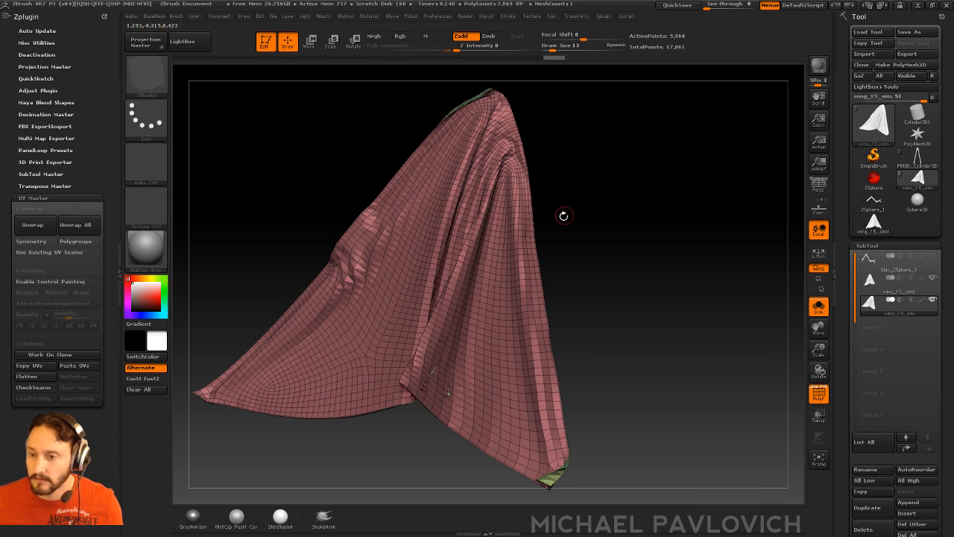
- Divide the wing to subdivision level 2 and project the simulated wing's detail onto the isolated outer side
key(ctrl+d)
ctrl+shift+click(497, 237)
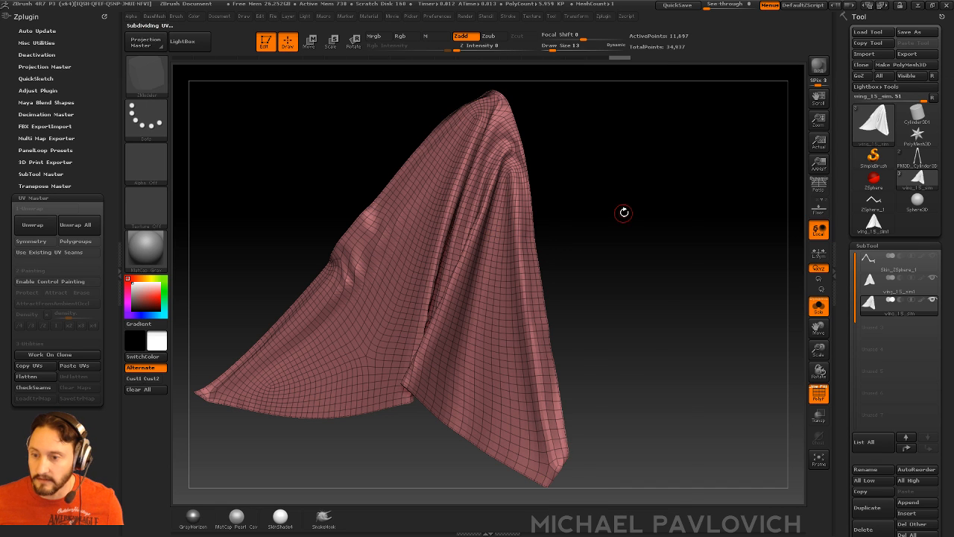
key(5)
ctrl+shift+click(545, 161)
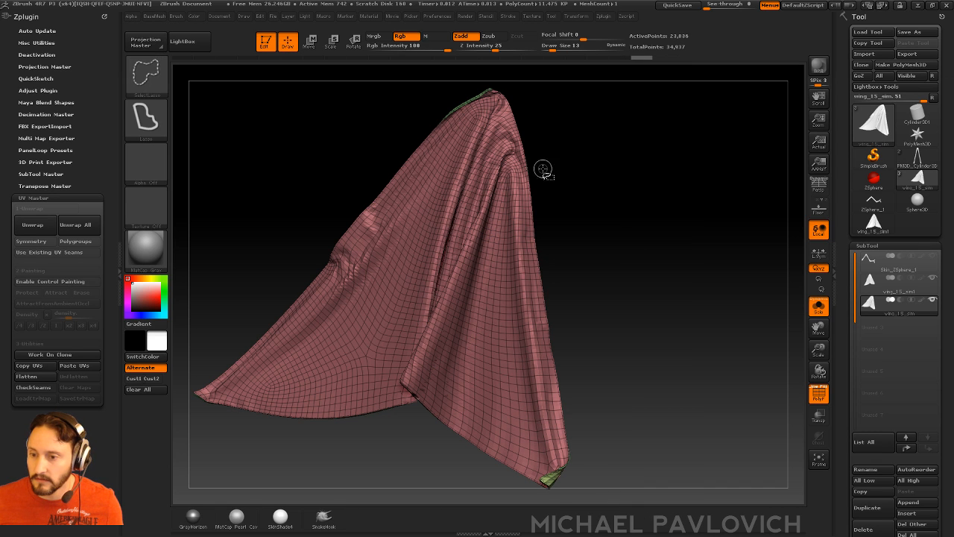
- Divide the wing to subdivision level 3, project detail onto its isolated outer side, and show all polygroups
key(ctrl+d)
ctrl+shift+click(496, 238)
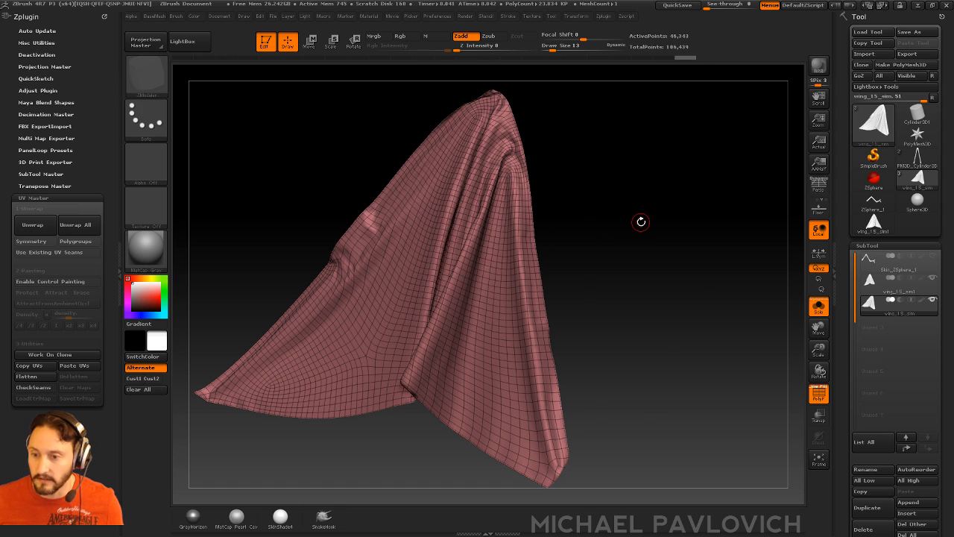
key(5)
ctrl+shift+click(581, 164)
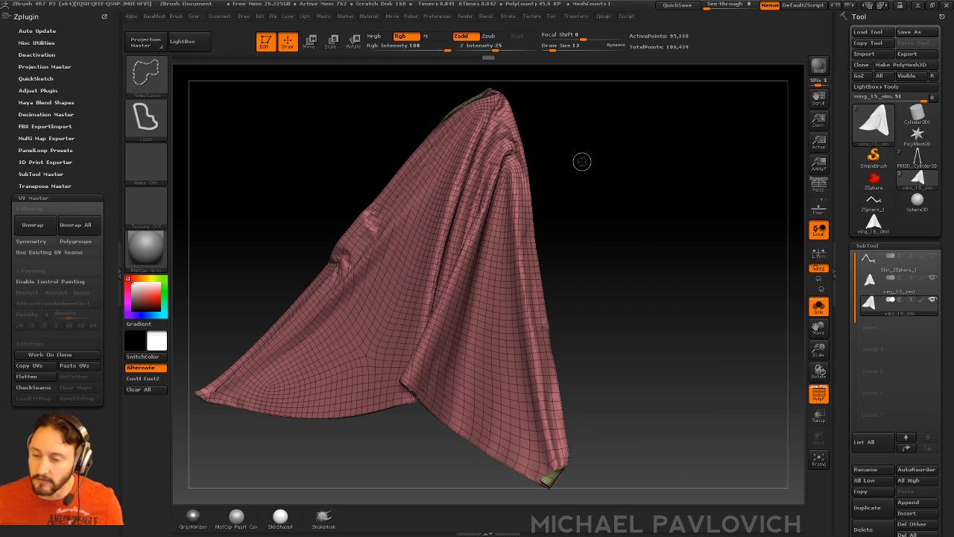
drag(588, 239, 617, 249)
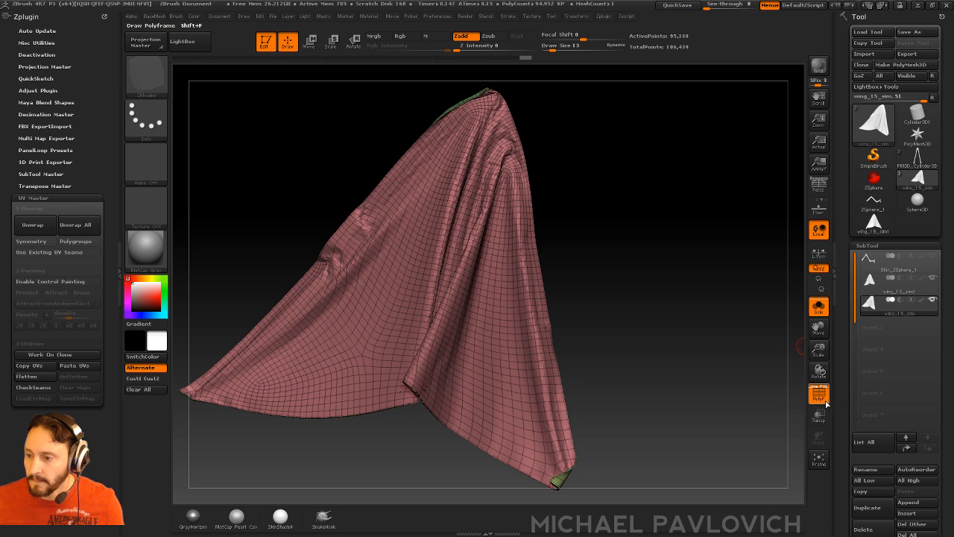
- Turn off the polyframe display, switch to the other wing subtool, and reselect wing_15_sim
key(shift+f)
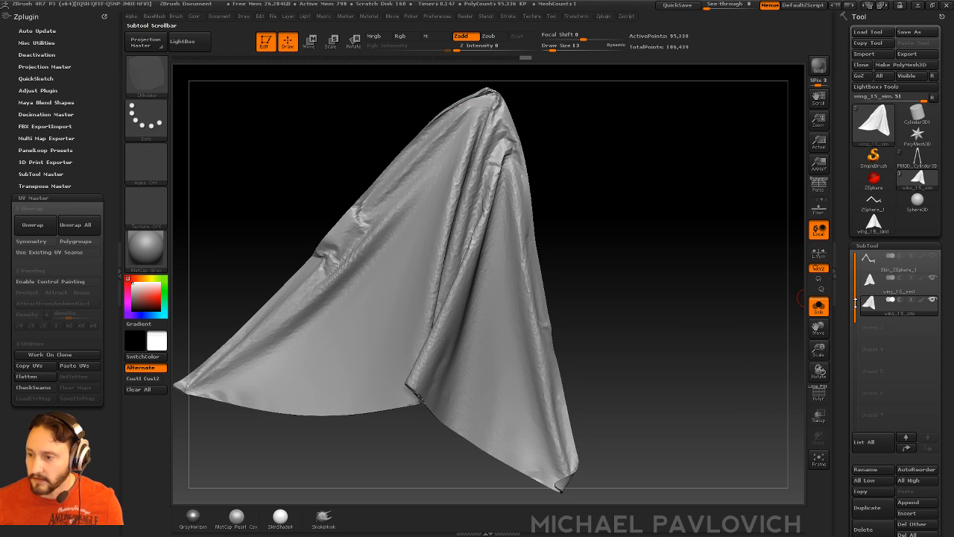
click(895, 293)
click(892, 307)
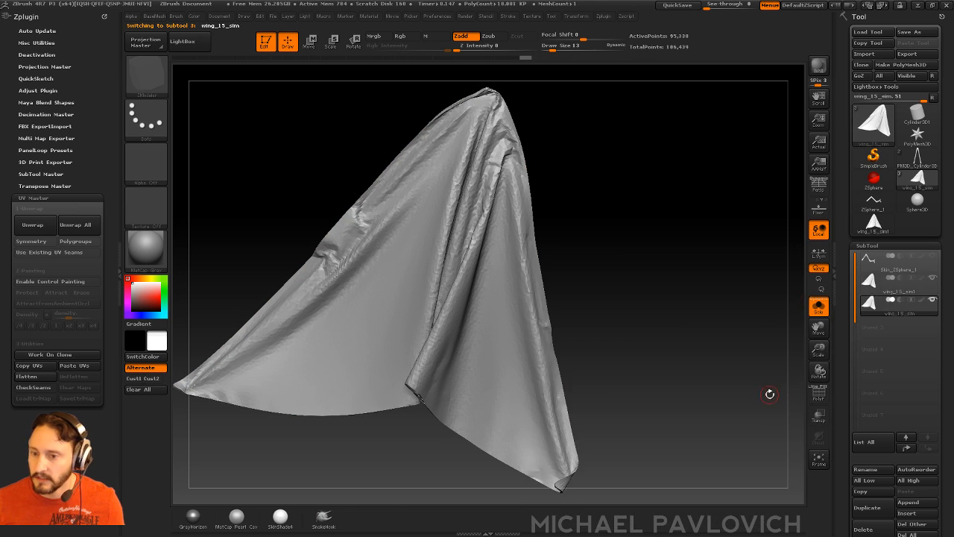
alt+drag(663, 297, 688, 305)
- Switch to the Standard brush and reduce its draw size
key(b)
key(s)
key(t)
key(s)
drag(543, 299, 532, 300)
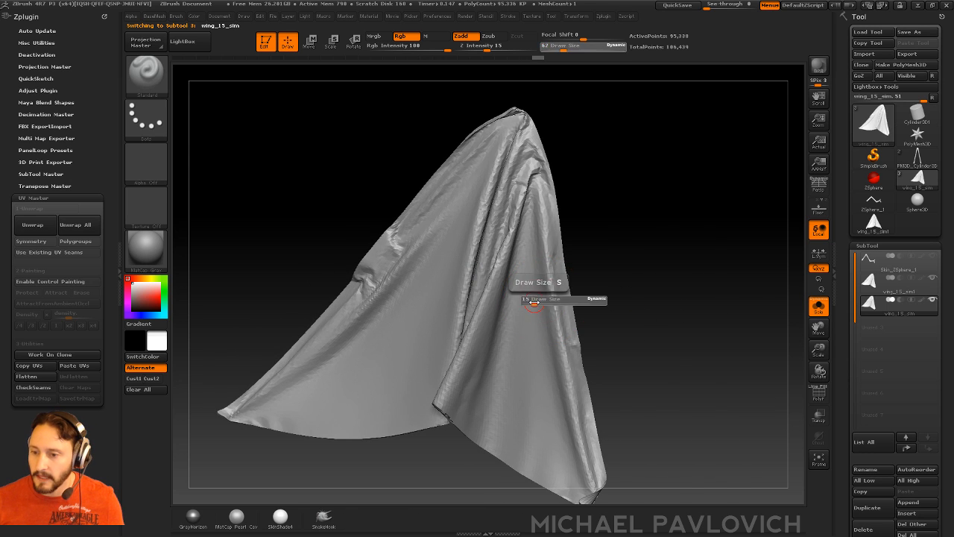
- Set the brush draw size to 35 and smooth the wing's top folds, central crease and outer leading edge
alt+right_drag(535, 234, 552, 258)
key(s)
drag(553, 234, 560, 234)
shift+drag(531, 197, 532, 185)
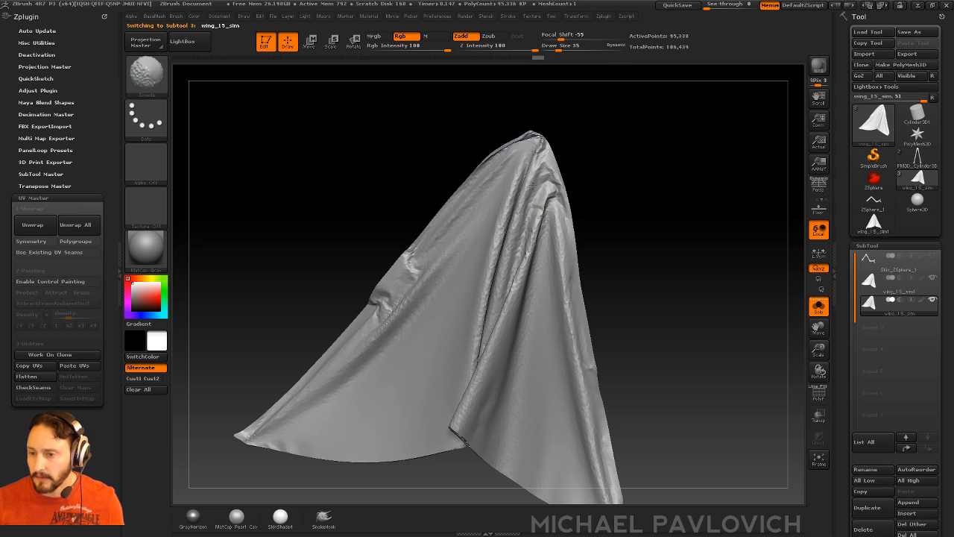
drag(612, 238, 630, 207)
shift+drag(472, 375, 493, 313)
drag(614, 237, 631, 233)
shift+drag(471, 403, 477, 376)
mouse_move(361, 306)
shift+mouse_down()
mouse_move(477, 151)
mouse_move(527, 117)
shift+mouse_up()
shift+drag(318, 337, 243, 403)
mouse_move(614, 266)
mouse_down()
mouse_move(629, 267)
mouse_move(635, 186)
mouse_up()
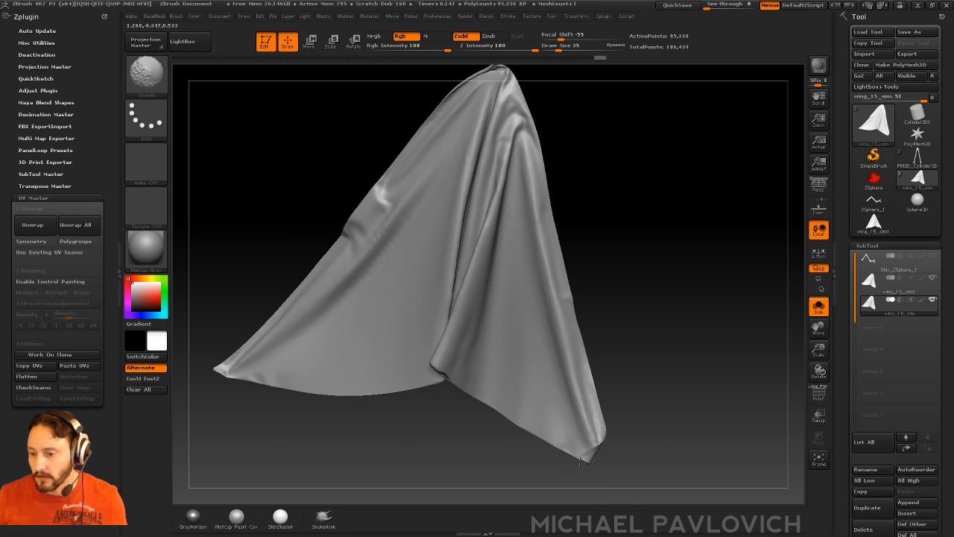
- Smooth the wing's lower tip, the long hanging folds and the broad side panel, checking them from several angles
shift+drag(581, 462, 587, 440)
alt+drag(680, 308, 694, 379)
shift+drag(494, 237, 518, 145)
drag(590, 212, 568, 215)
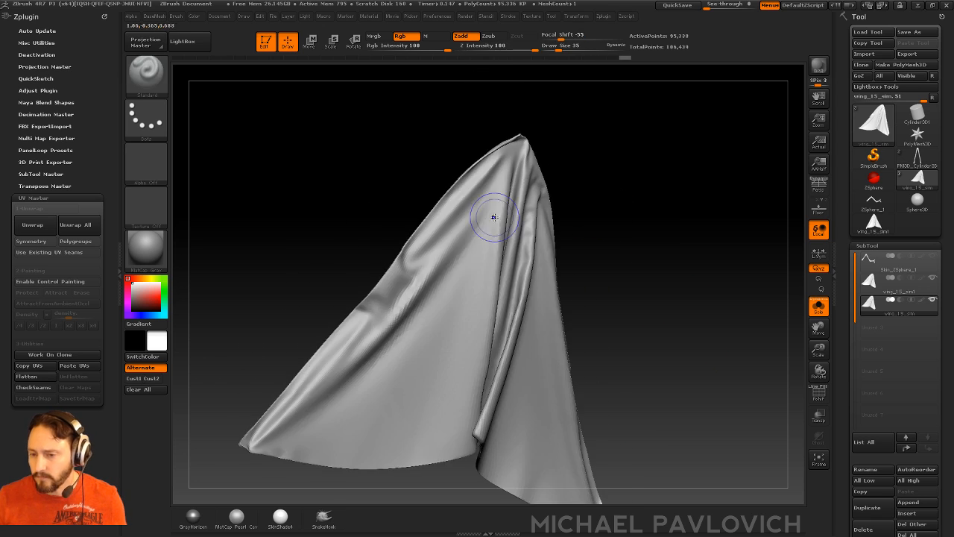
shift+drag(494, 217, 386, 324)
drag(616, 226, 585, 229)
shift+drag(538, 257, 543, 405)
alt+drag(625, 316, 619, 262)
drag(590, 263, 613, 263)
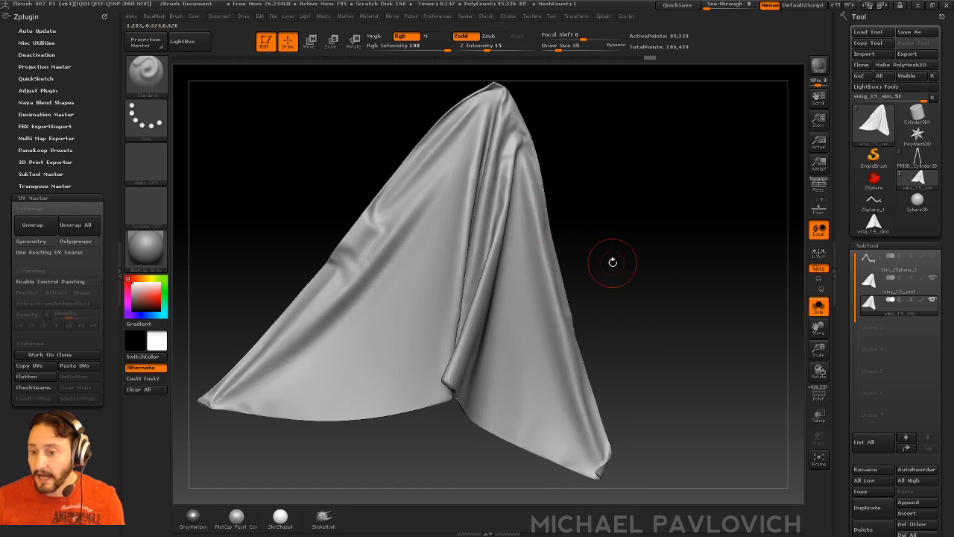
shift+drag(399, 300, 409, 294)
alt+drag(628, 185, 624, 241)
mouse_move(670, 235)
mouse_down()
mouse_move(644, 249)
mouse_move(633, 276)
mouse_move(666, 230)
mouse_move(673, 271)
mouse_up()
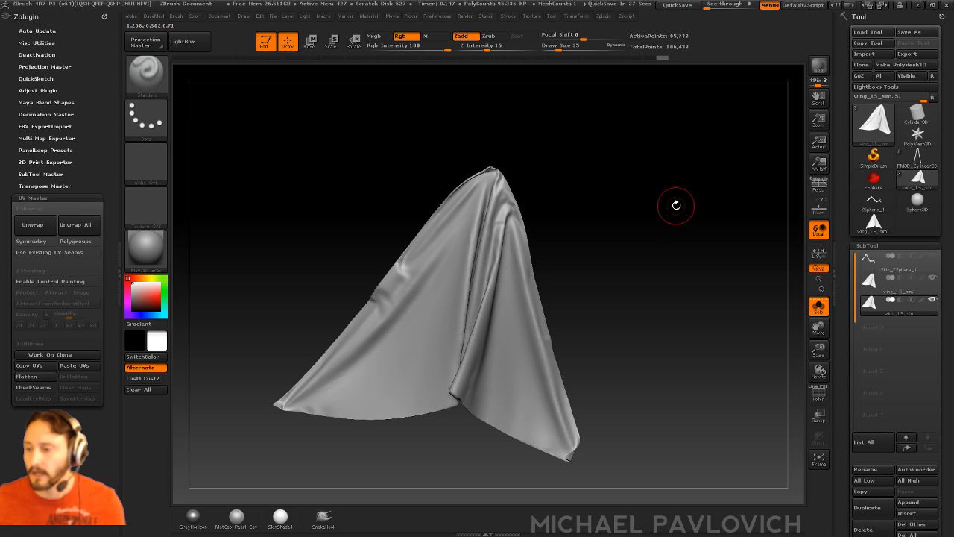
- Select the Skin_ZSphere_1 subtool, turn off Solo mode, and reselect the wing subtool
click(916, 270)
drag(705, 266, 661, 236)
click(820, 307)
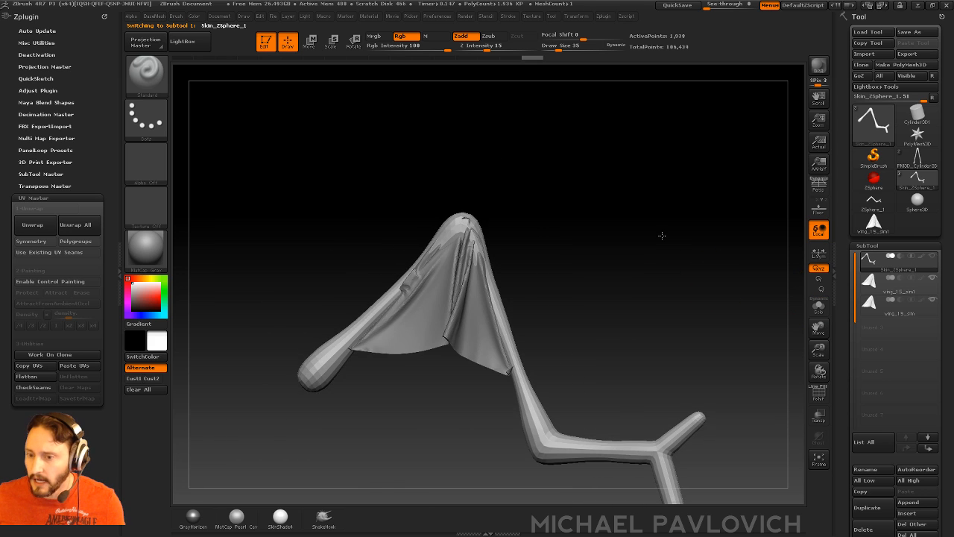
alt+click(465, 317)
key(w)
key(q)
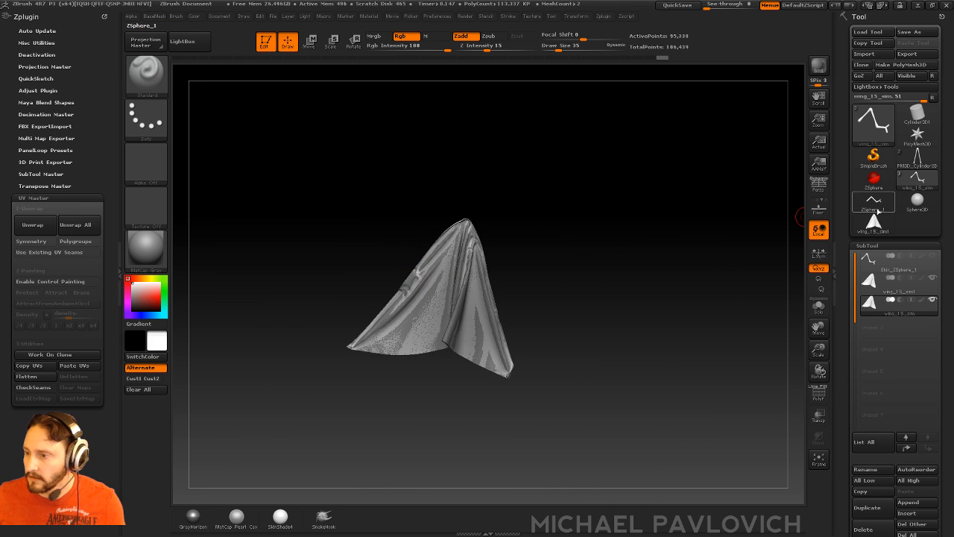
- Switch to the wing_15_sim1 tool and set its third layer's intensity to -0.0101
click(873, 225)
mouse_move(651, 258)
mouse_down()
mouse_move(603, 193)
mouse_move(677, 179)
mouse_move(639, 175)
mouse_move(603, 209)
mouse_move(514, 217)
mouse_move(471, 209)
mouse_up()
key(w)
key(q)
drag(394, 188, 605, 181)
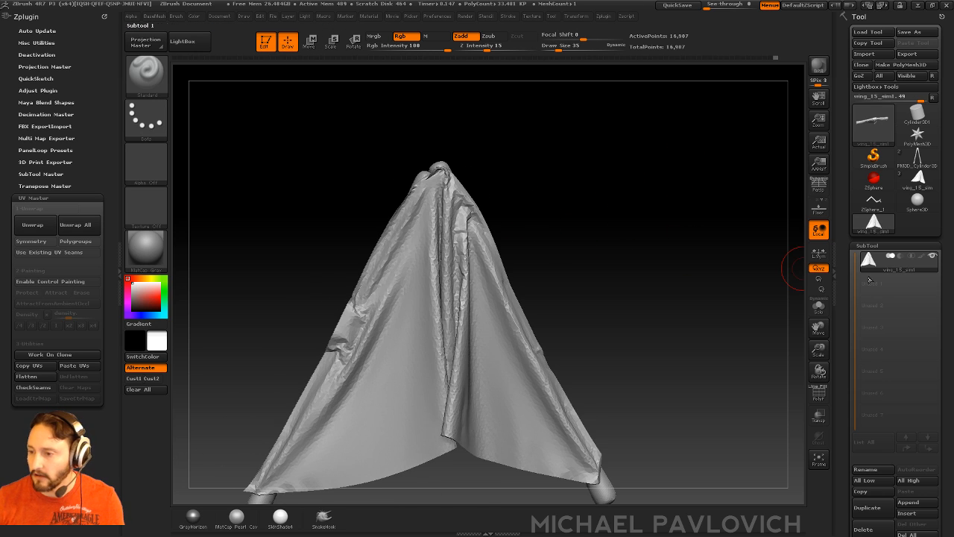
drag(843, 331, 841, 138)
alt+drag(654, 375, 678, 316)
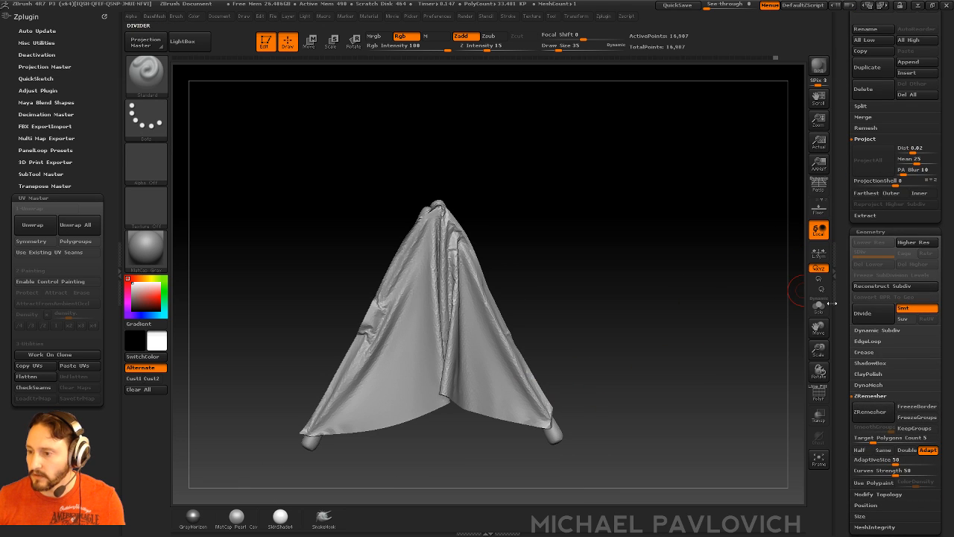
drag(846, 317, 836, 212)
mouse_move(897, 252)
mouse_down()
mouse_move(904, 243)
mouse_move(892, 242)
mouse_move(891, 262)
mouse_up()
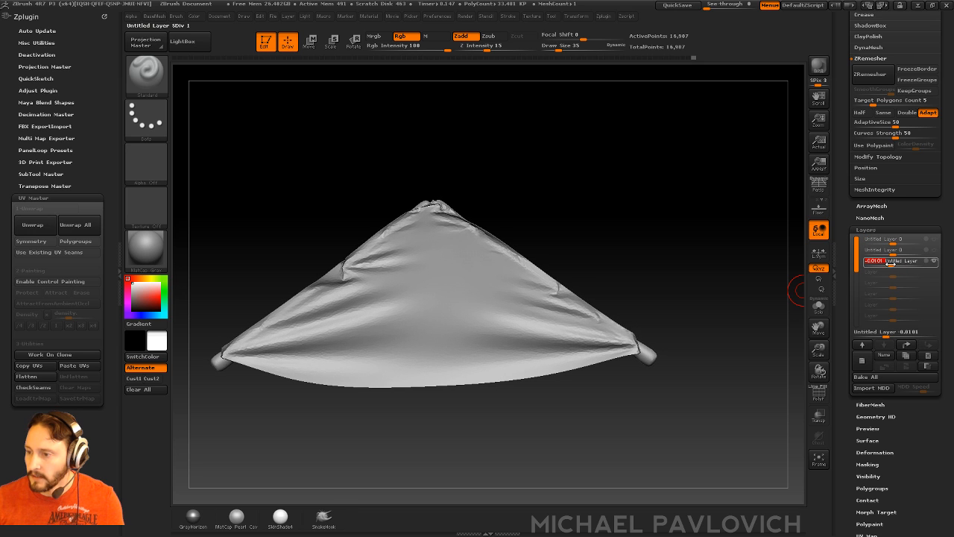
- Lasso-select the bone ends, grow the selection to the whole bone mesh, invert visibility to isolate the membrane, and export the tool
drag(840, 247, 847, 469)
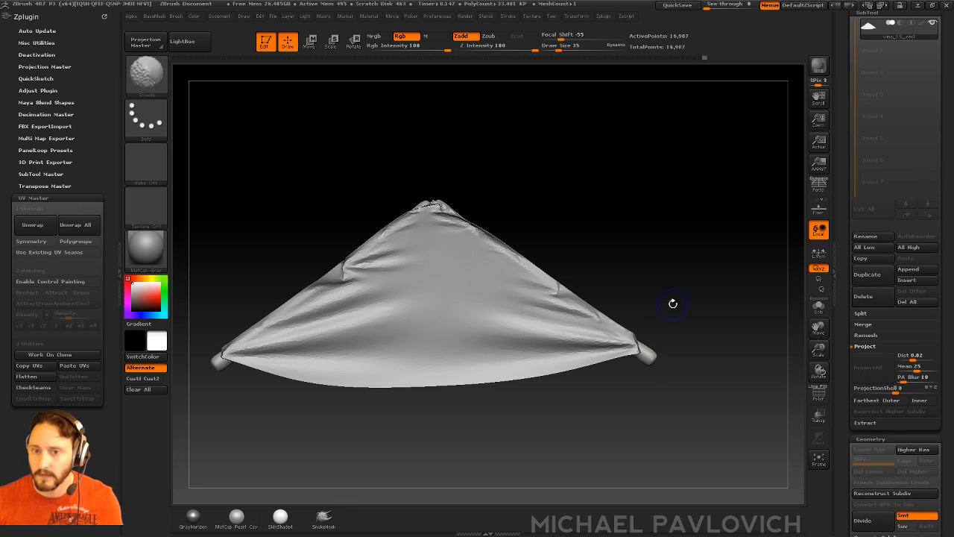
key(ctrl+shift)
ctrl+shift+drag(658, 338, 664, 373)
ctrl+shift+drag(609, 422, 568, 461)
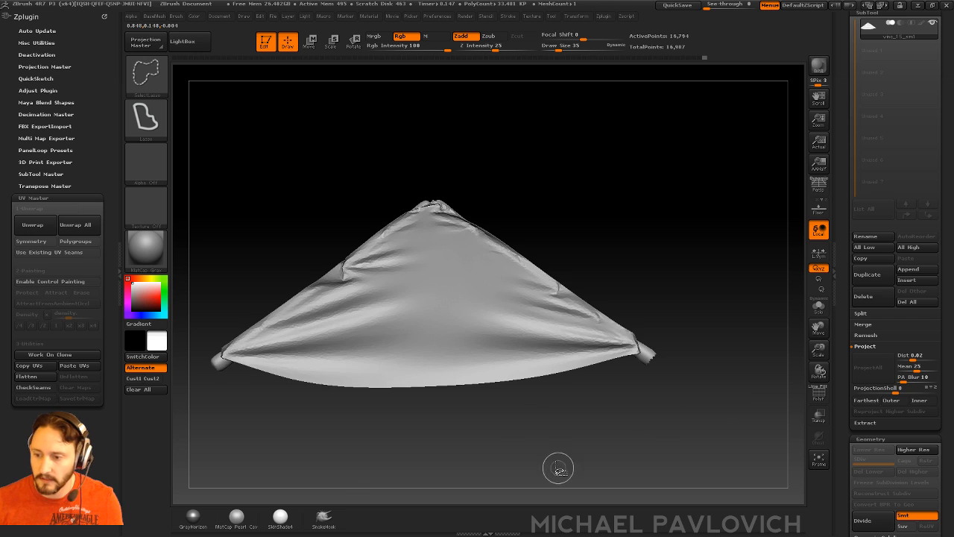
mouse_move(227, 383)
ctrl+alt+shift+mouse_down()
mouse_move(207, 363)
mouse_move(215, 361)
ctrl+alt+shift+mouse_up()
ctrl+shift+drag(666, 237, 702, 286)
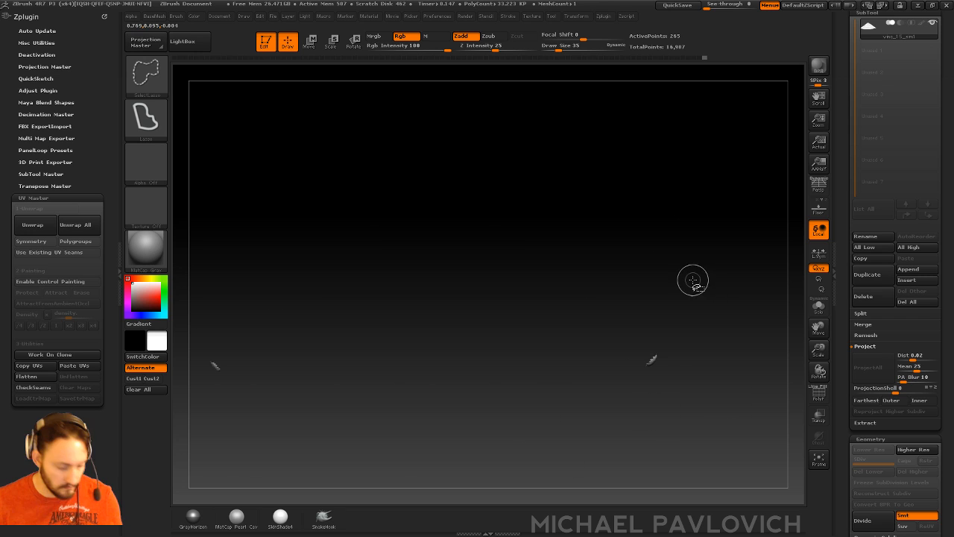
key(ctrl+shift+a)
ctrl+shift+drag(682, 192, 724, 289)
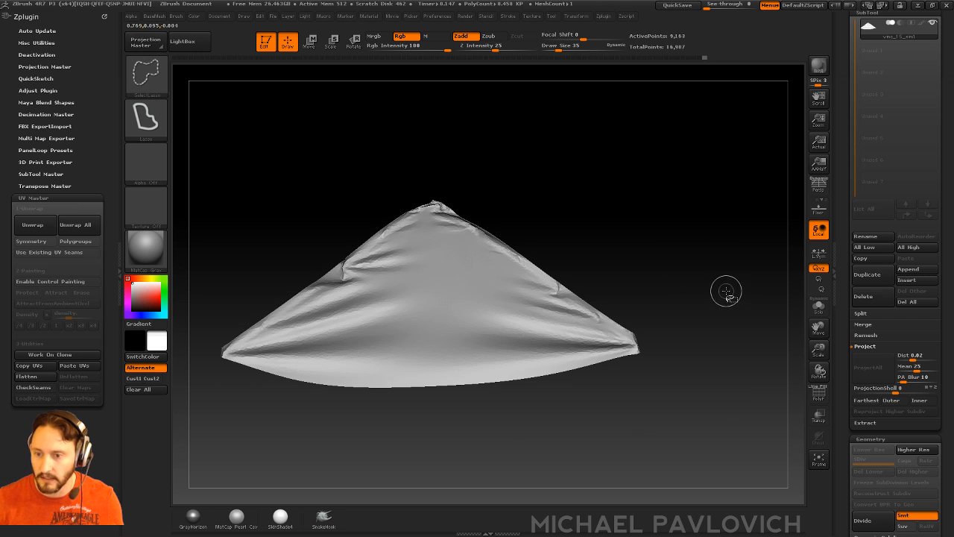
click(843, 232)
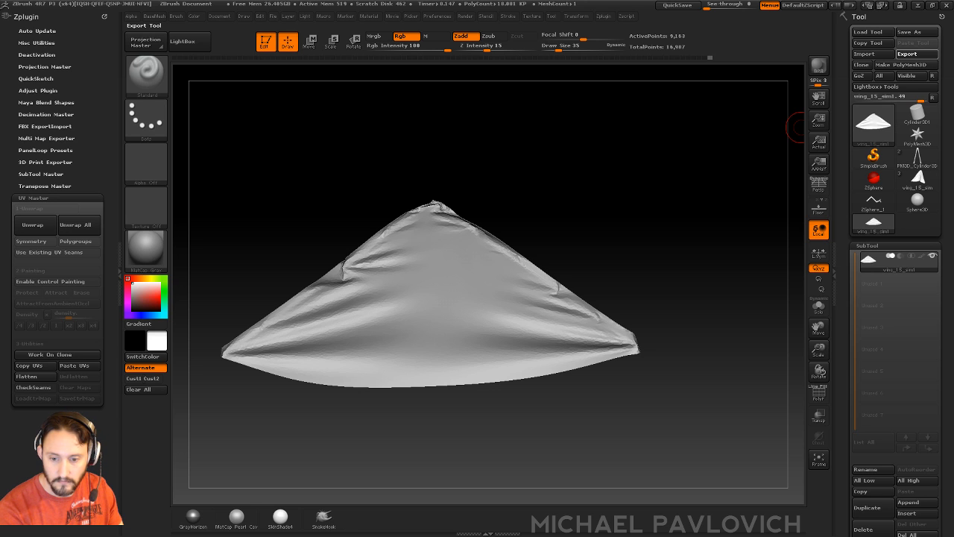
- Set the first layer's intensity to 1 on the wing simulation mesh
scroll(850, 351, down, 10)
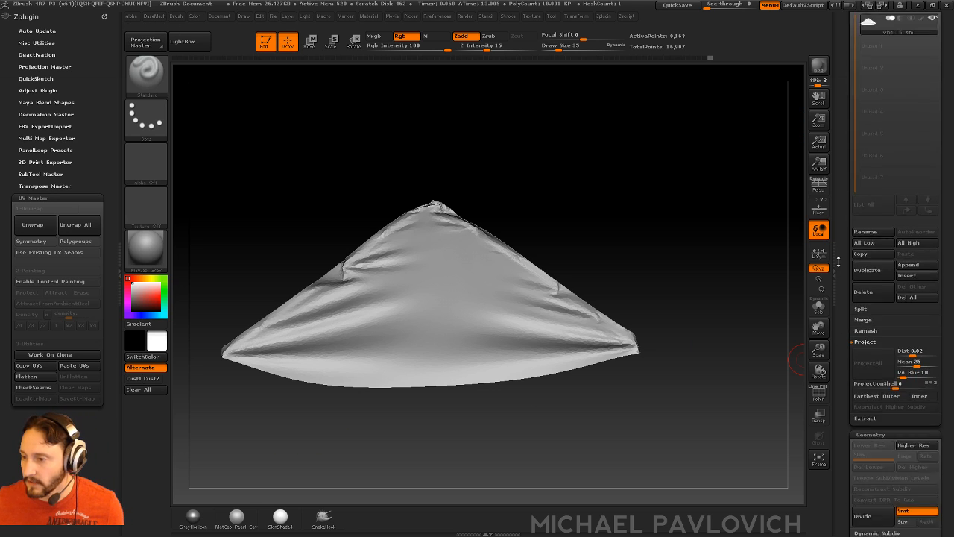
drag(851, 348, 847, 263)
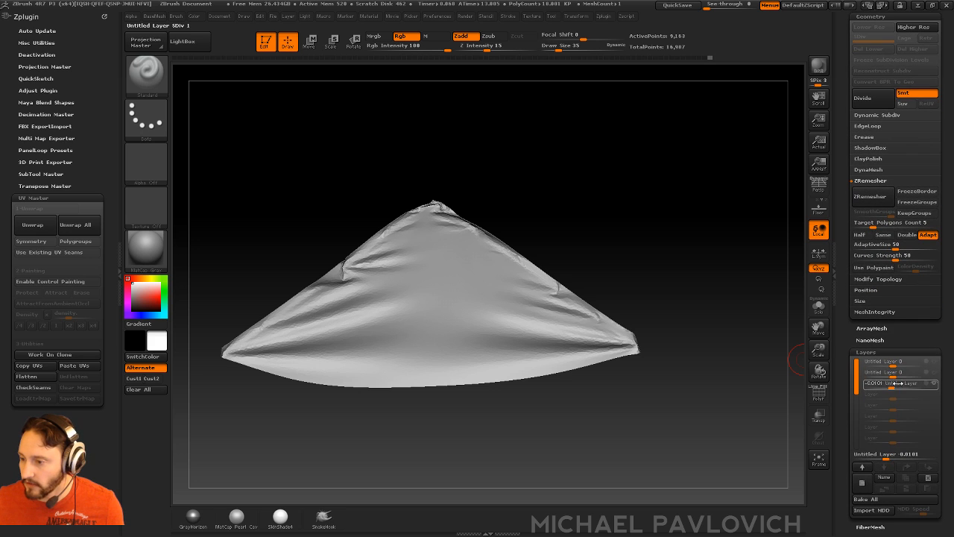
drag(895, 362, 928, 361)
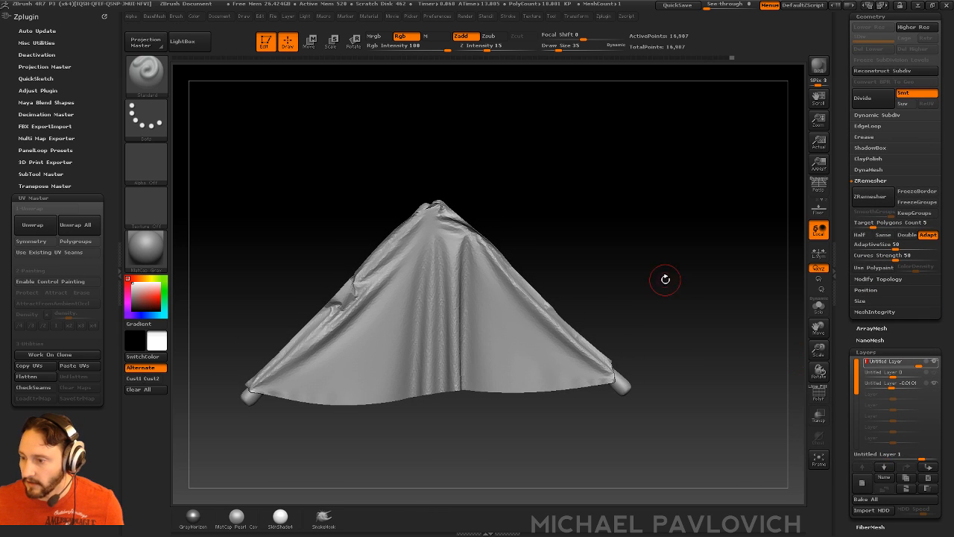
- Isolate the membrane from the bone mesh in the first layer's pose and export it
drag(686, 272, 679, 300)
ctrl+shift+drag(645, 382, 633, 413)
ctrl+shift+drag(317, 448, 343, 478)
mouse_move(283, 449)
ctrl+alt+shift+mouse_down()
mouse_move(253, 395)
mouse_move(208, 435)
ctrl+alt+shift+mouse_up()
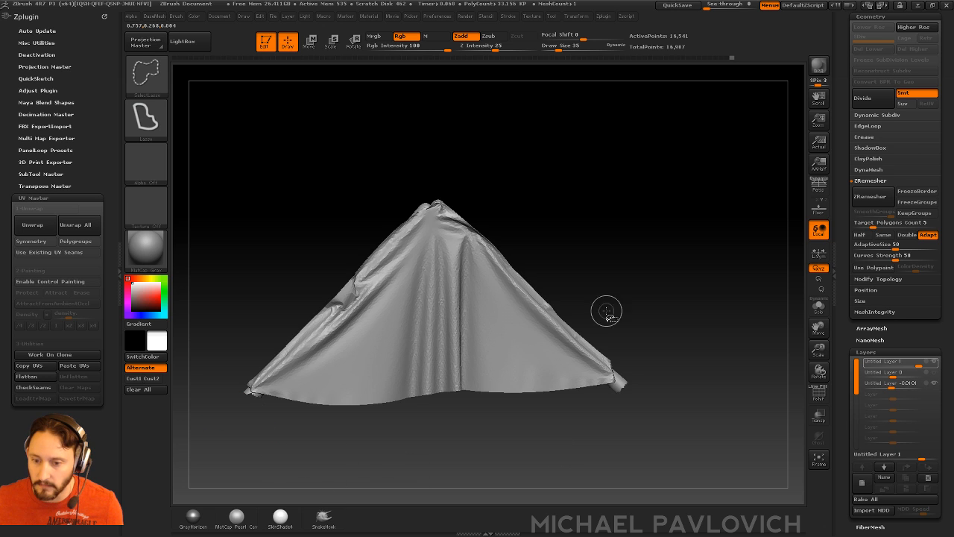
ctrl+shift+drag(607, 311, 620, 283)
key(ctrl+shift+a)
ctrl+shift+drag(667, 208, 696, 272)
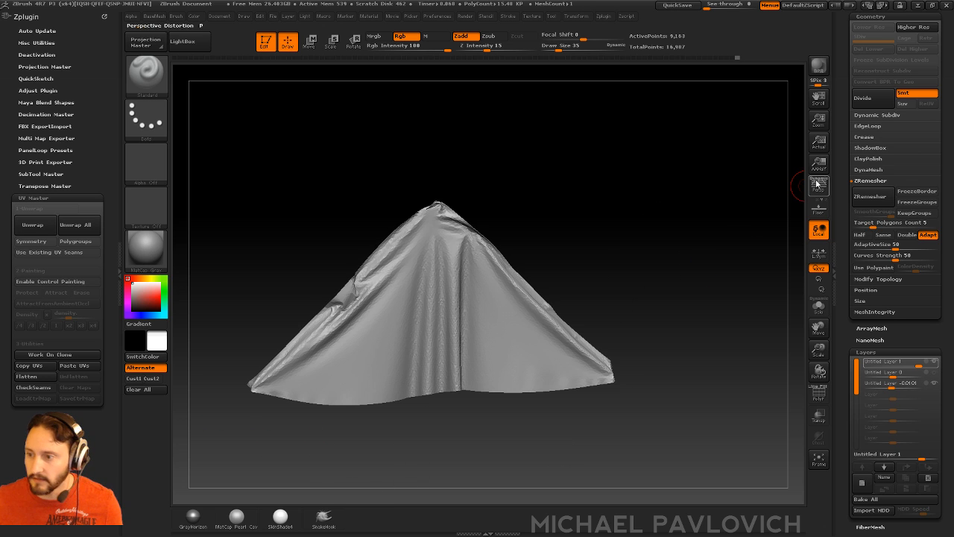
drag(838, 153, 842, 246)
click(912, 55)
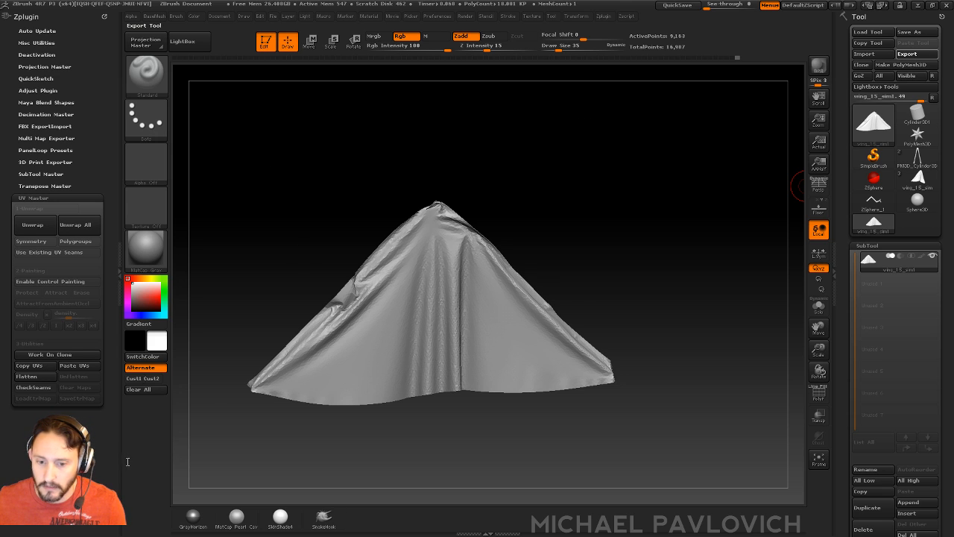
key(Return)
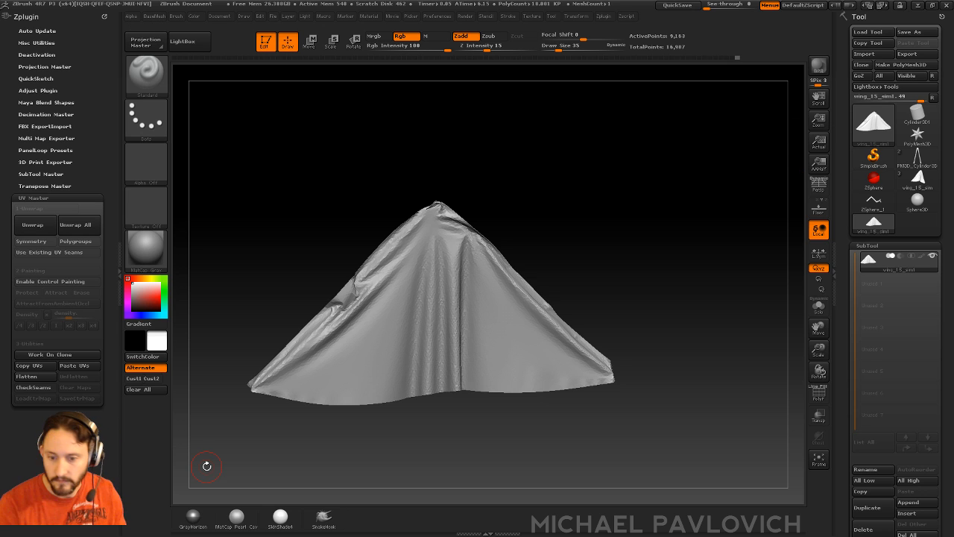
- Set the second layer's intensity to 1 to fold the simulated wing further
drag(848, 313, 857, 114)
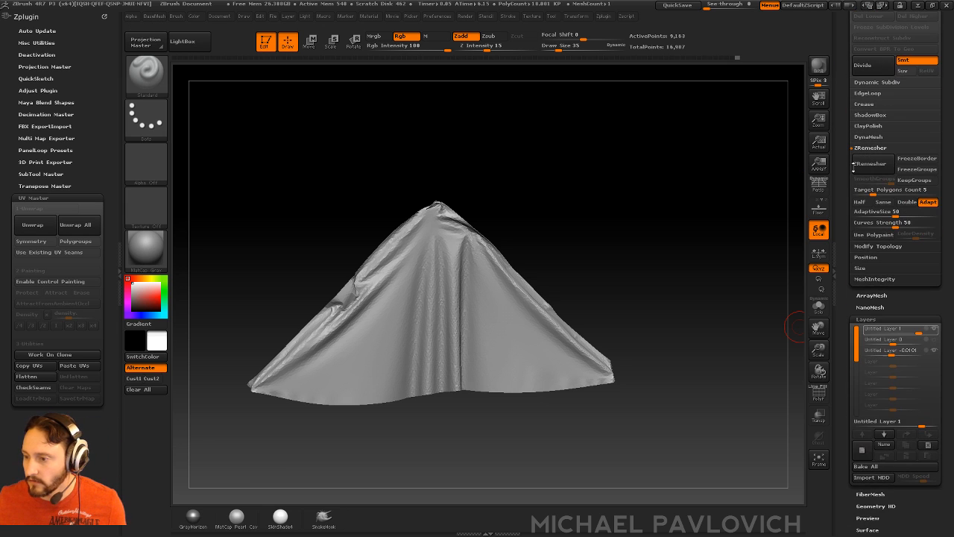
drag(892, 345, 919, 342)
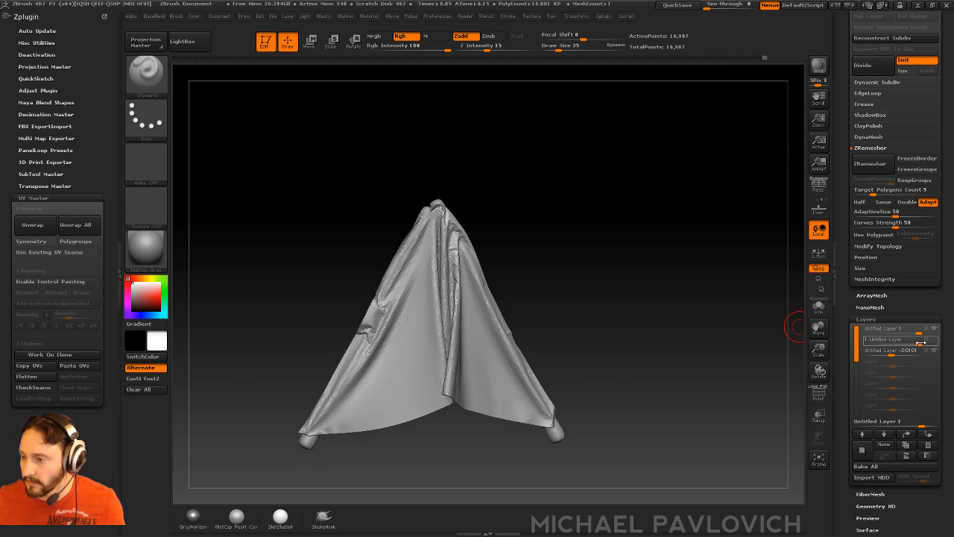
drag(848, 261, 848, 402)
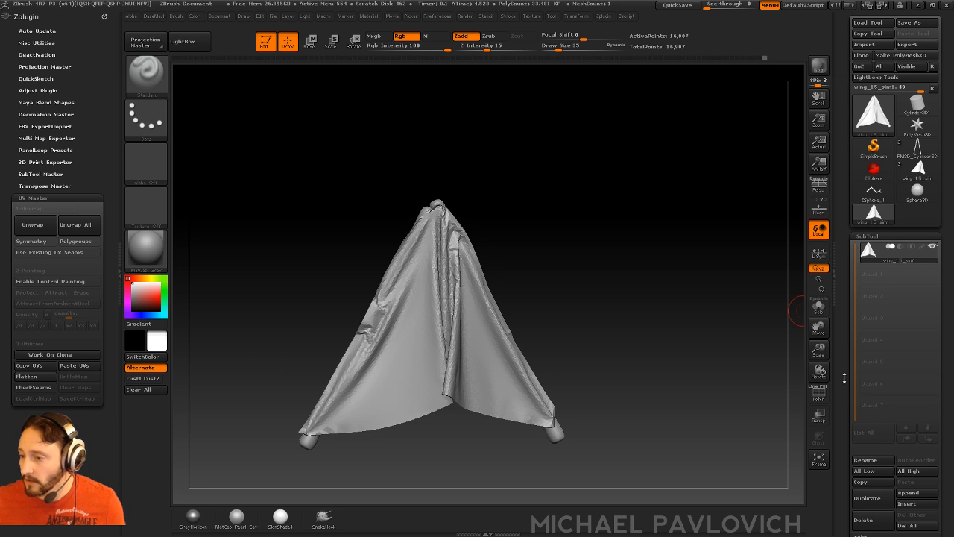
- Hide the bone mesh in the second layer's pose so only the membrane shows, and export it
mouse_move(845, 378)
mouse_down()
mouse_move(849, 265)
mouse_move(847, 296)
mouse_up()
mouse_move(585, 441)
ctrl+shift+mouse_down()
mouse_move(565, 457)
mouse_move(540, 441)
ctrl+shift+mouse_up()
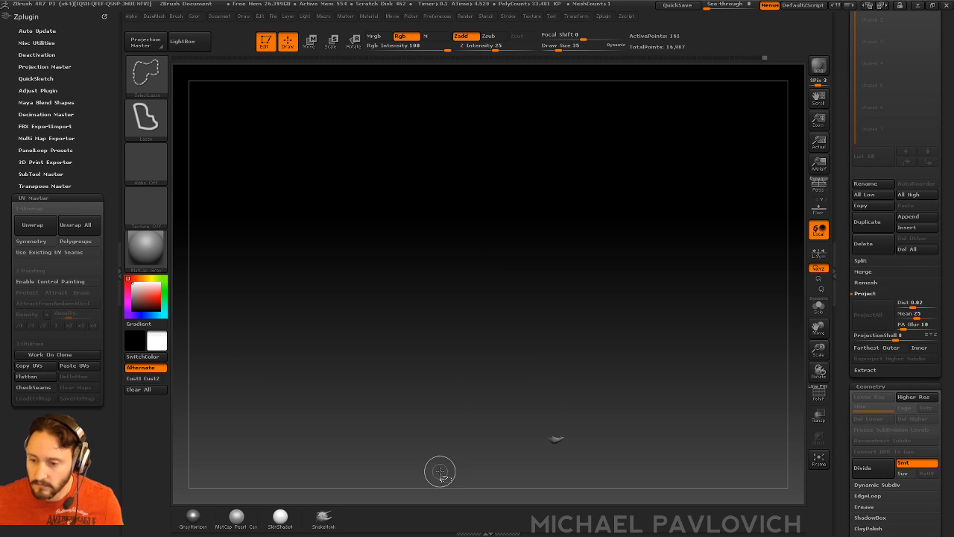
ctrl+shift+drag(418, 464, 387, 479)
mouse_move(329, 457)
ctrl+shift+mouse_down()
mouse_move(261, 441)
mouse_move(270, 451)
ctrl+shift+mouse_up()
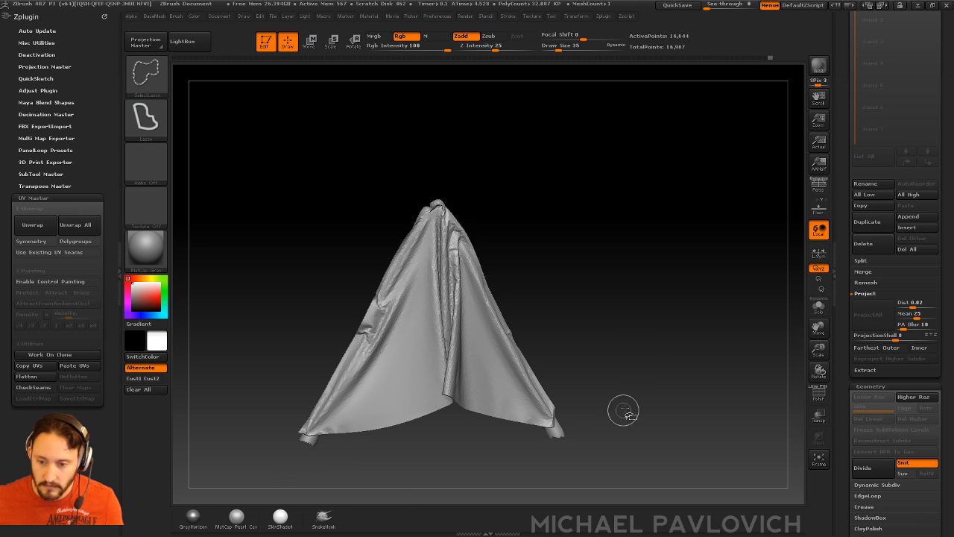
ctrl+shift+click(654, 291)
ctrl+shift+click(659, 313)
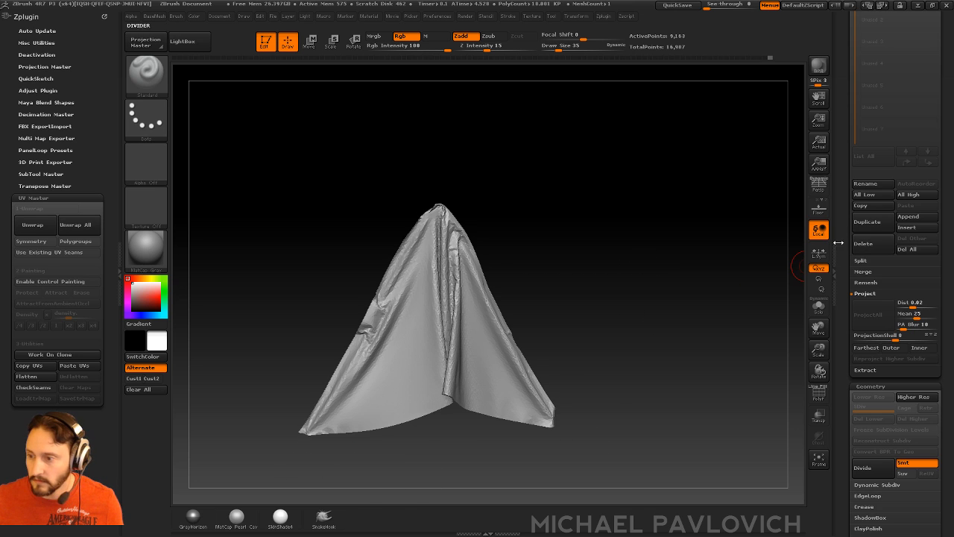
drag(848, 234, 859, 390)
click(917, 56)
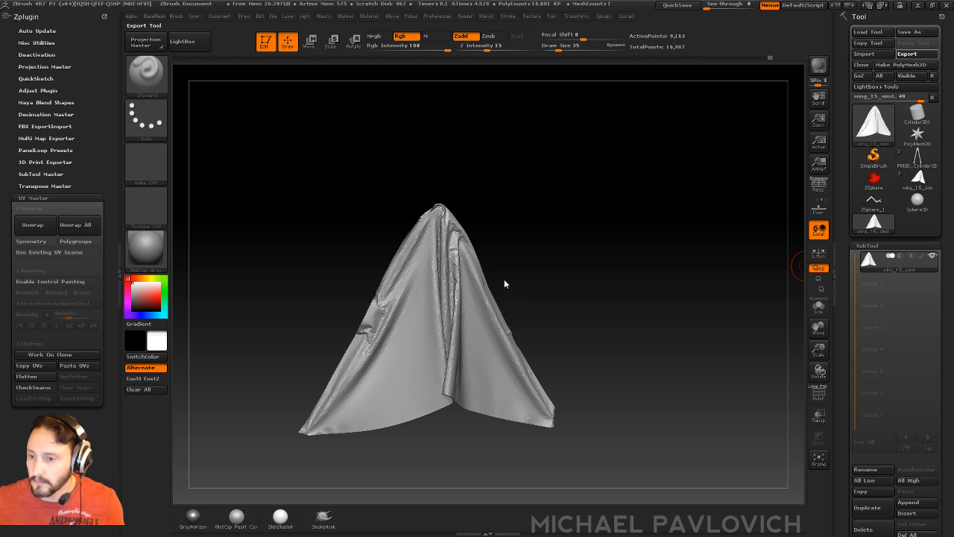
- Set the third layer's intensity to 1 and hide the bone mesh, leaving only the fully folded membrane visible
scroll(900, 319, down, 10)
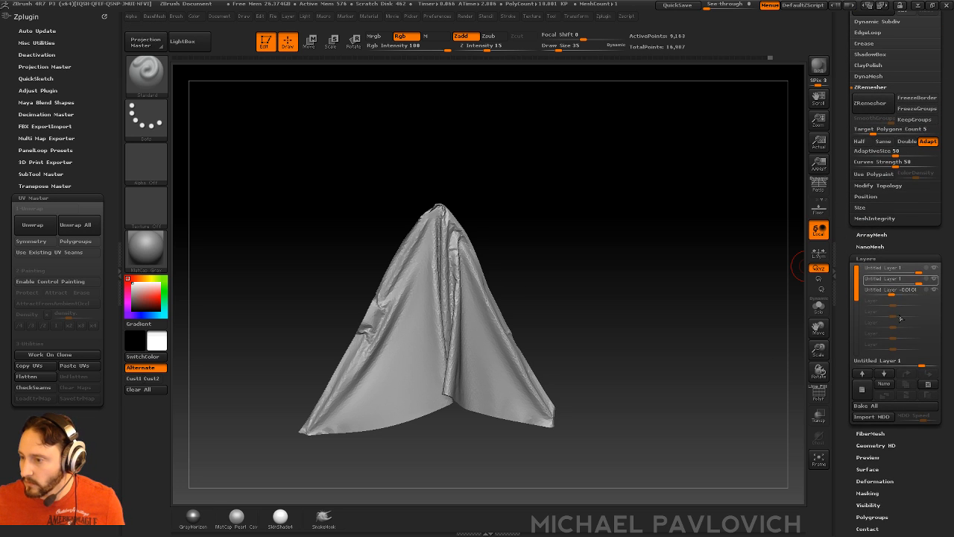
drag(891, 290, 931, 288)
drag(850, 282, 849, 380)
ctrl+shift+click(489, 474)
mouse_move(407, 480)
ctrl+shift+mouse_down()
mouse_move(422, 482)
mouse_move(396, 481)
ctrl+shift+mouse_up()
ctrl+shift+click(366, 470)
ctrl+shift+drag(616, 304, 635, 344)
ctrl+shift+click(636, 345)
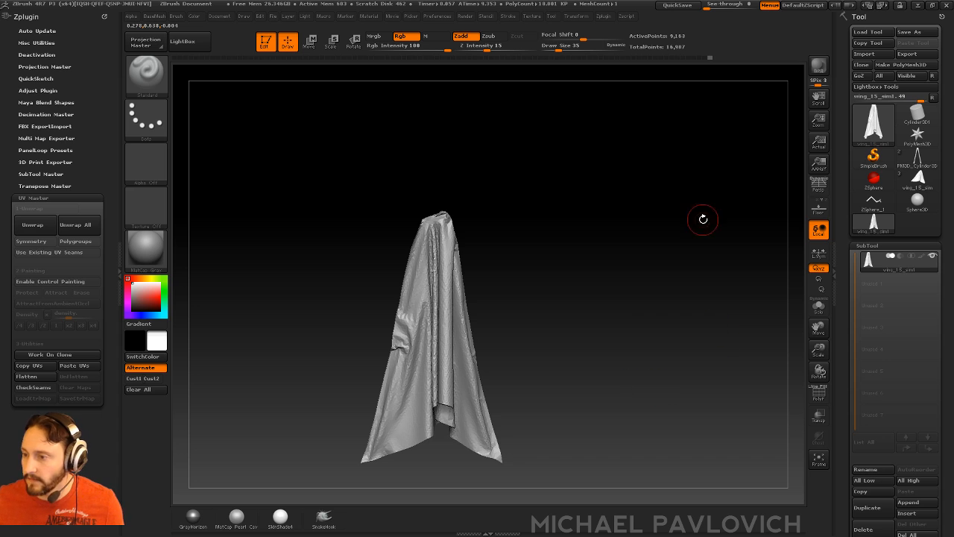
- Leave edit mode, clear the canvas, and set the first layer's intensity to 0.0505
click(266, 42)
key(ctrl+n)
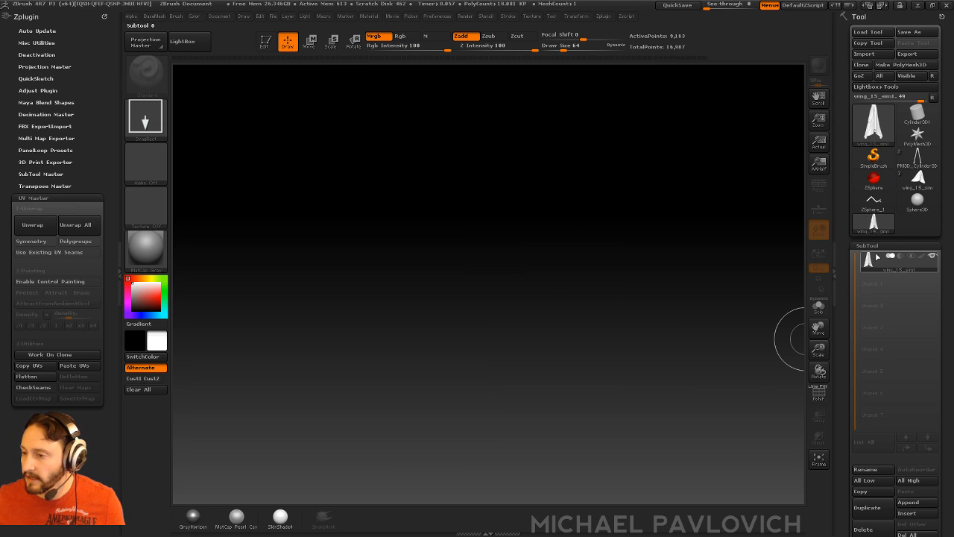
scroll(887, 298, down, 10)
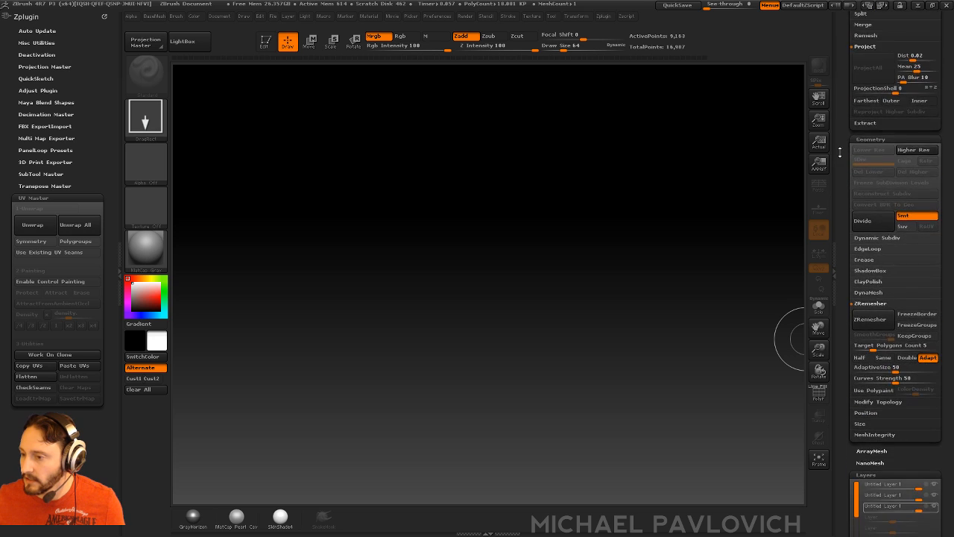
drag(911, 296, 904, 295)
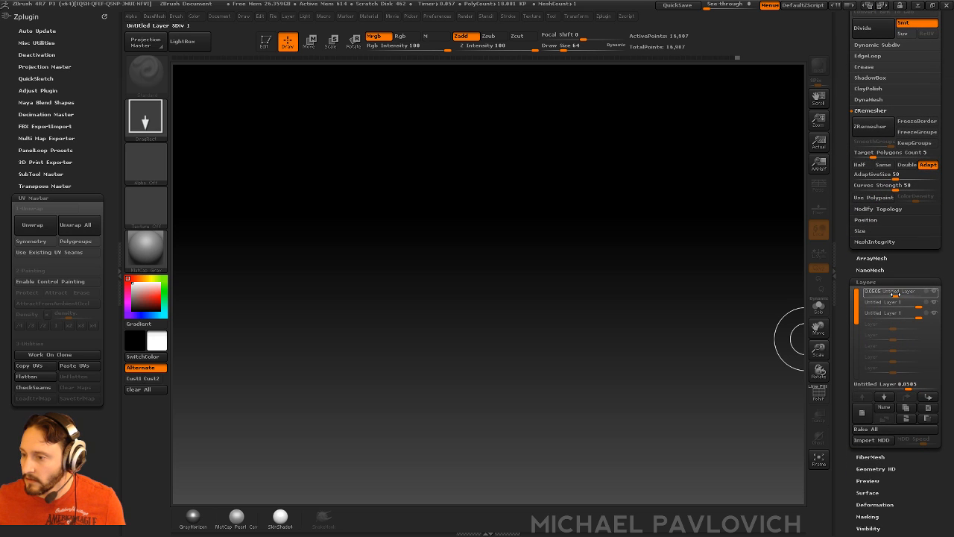
scroll(894, 305, up, 10)
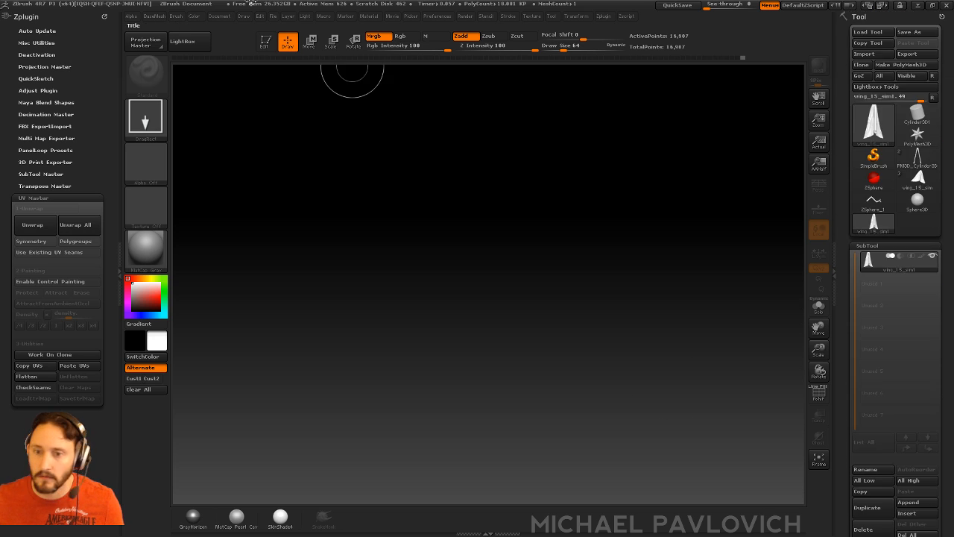
- Import the wing135_simp mesh as a new tool, draw it on the canvas, and make it editable
click(874, 162)
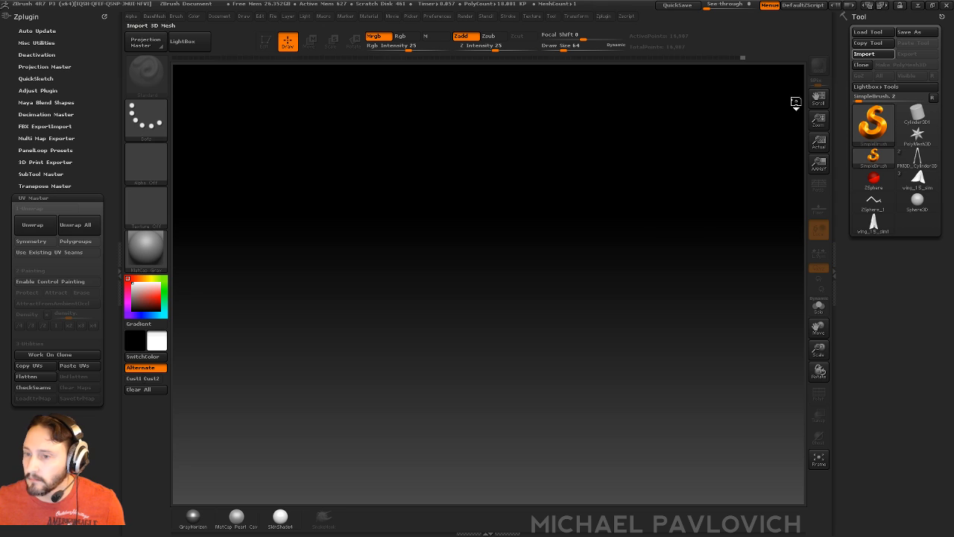
drag(364, 309, 398, 449)
click(264, 42)
mouse_move(455, 201)
mouse_down()
mouse_move(530, 230)
mouse_move(557, 267)
mouse_move(795, 276)
mouse_up()
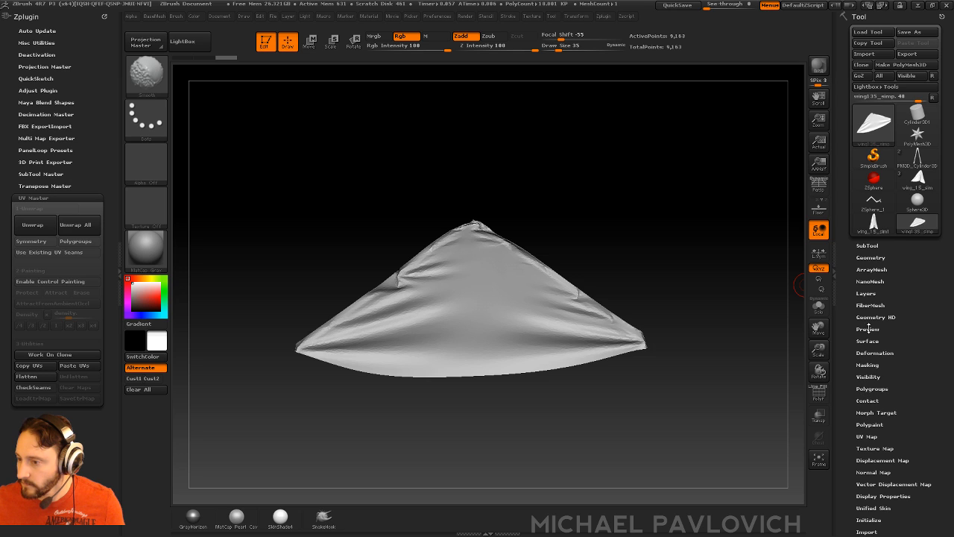
- Add three layers to the membrane and import the wing_90_simp, wing_45_simp and wing_15_simp poses, one into each layer
click(865, 294)
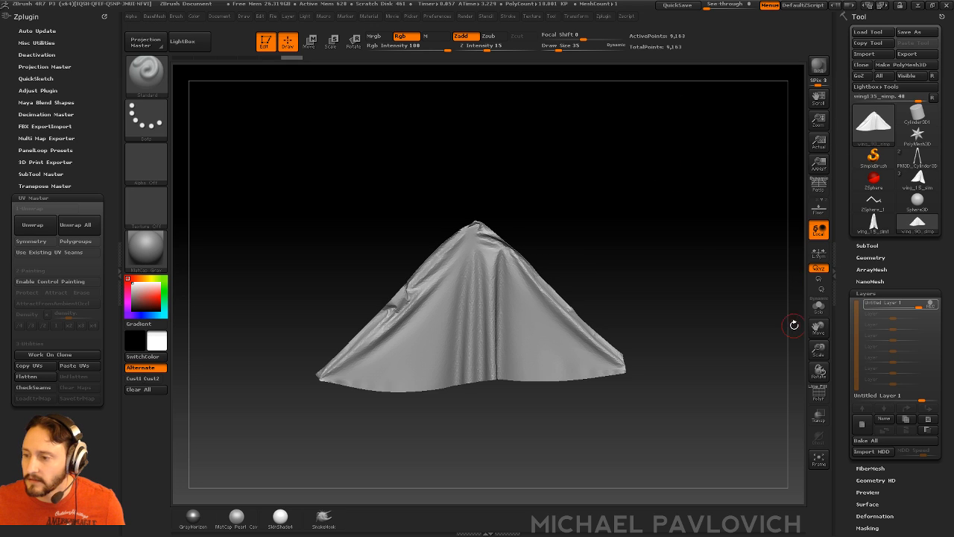
drag(764, 314, 799, 339)
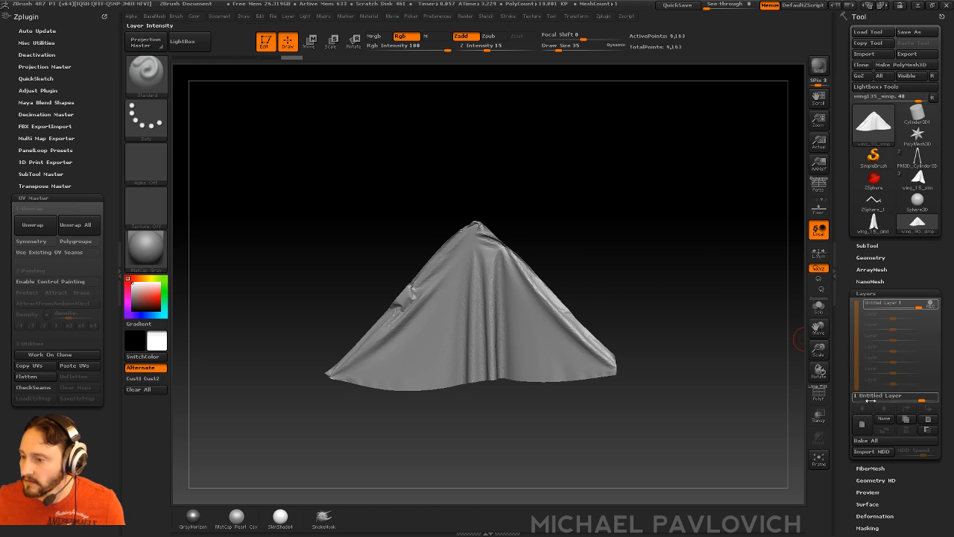
click(862, 423)
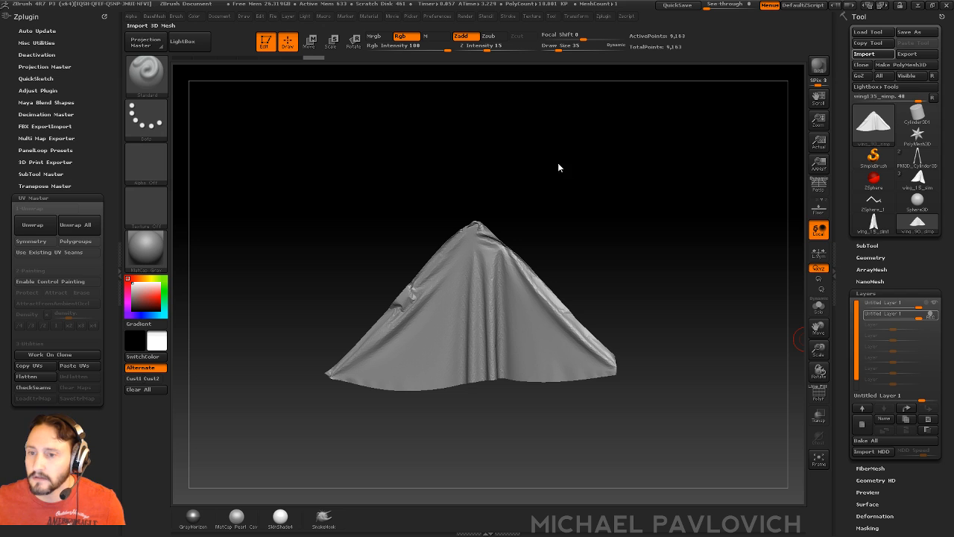
double_click(471, 93)
mouse_move(622, 294)
mouse_down()
mouse_move(547, 297)
mouse_move(609, 289)
mouse_up()
click(862, 425)
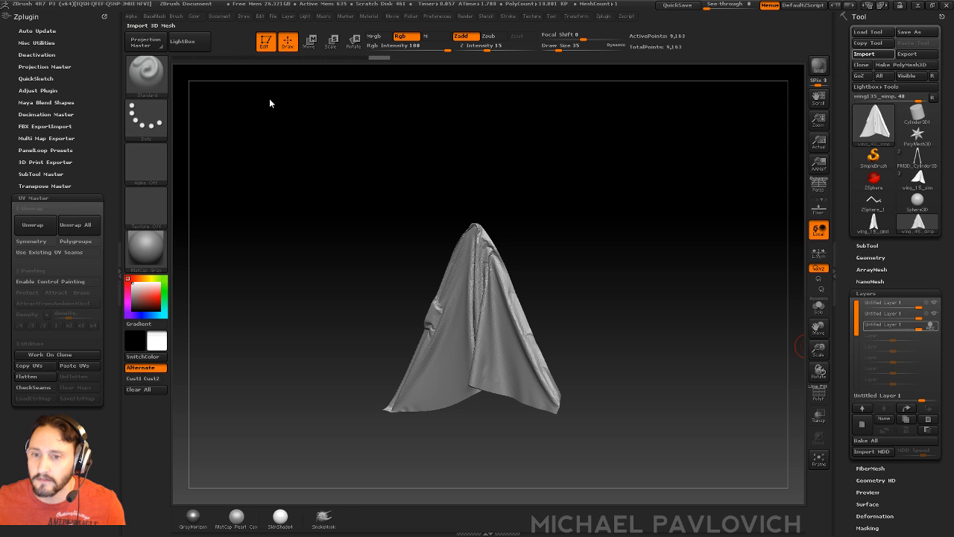
mouse_move(301, 99)
mouse_down()
mouse_move(309, 91)
mouse_move(473, 213)
mouse_move(549, 249)
mouse_move(839, 352)
mouse_up()
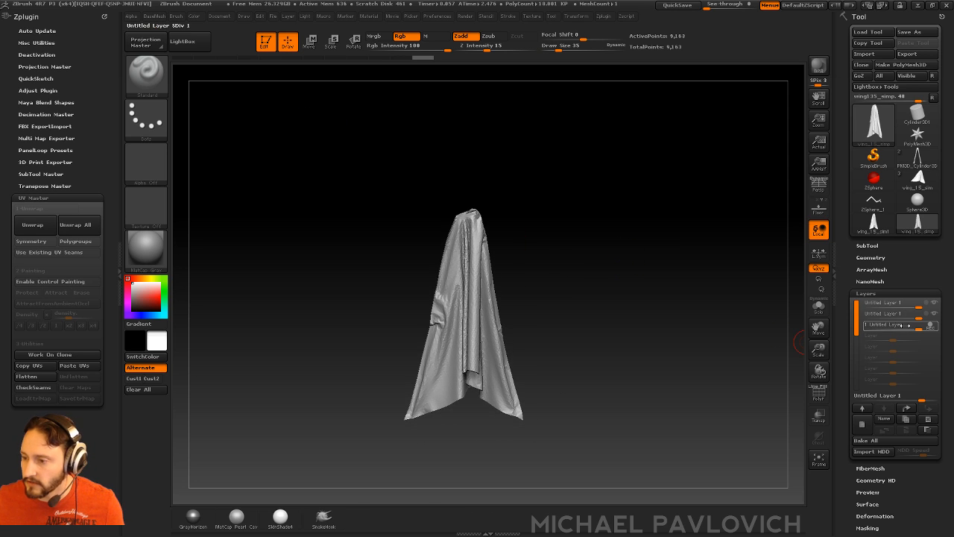
- Set the layer intensities to 0.25252, 0 and 0.0303 from first to third, and inspect the blended folds
drag(896, 326, 900, 305)
drag(701, 287, 542, 282)
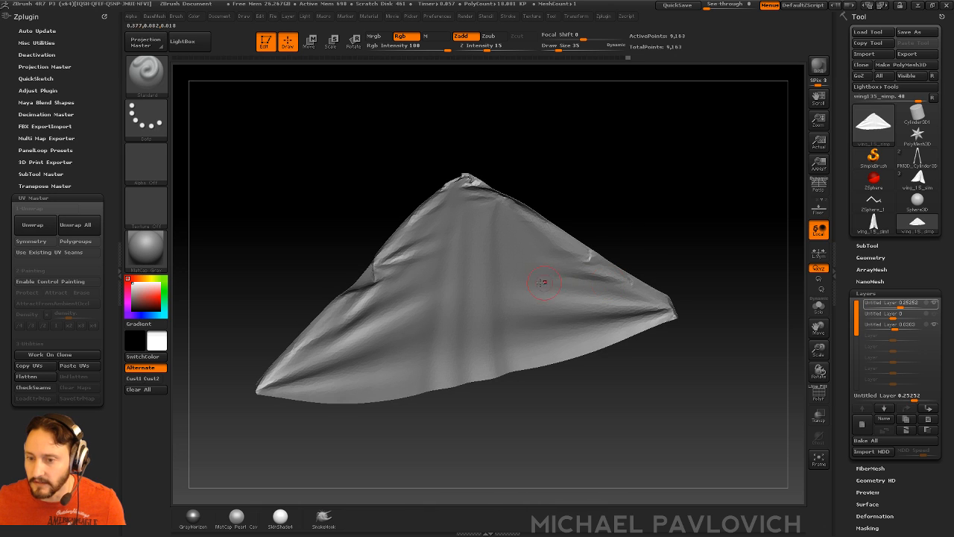
drag(359, 242, 395, 303)
drag(310, 272, 506, 261)
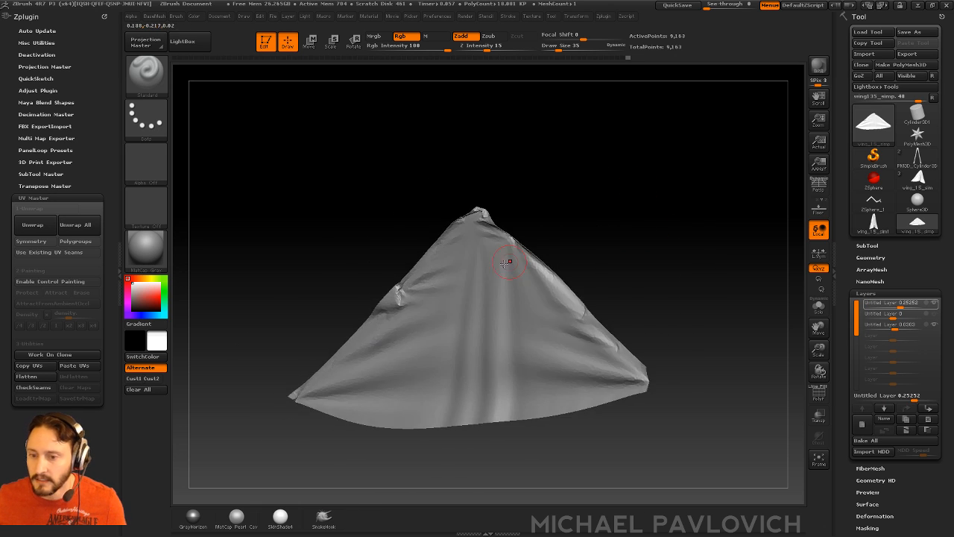
drag(619, 246, 666, 250)
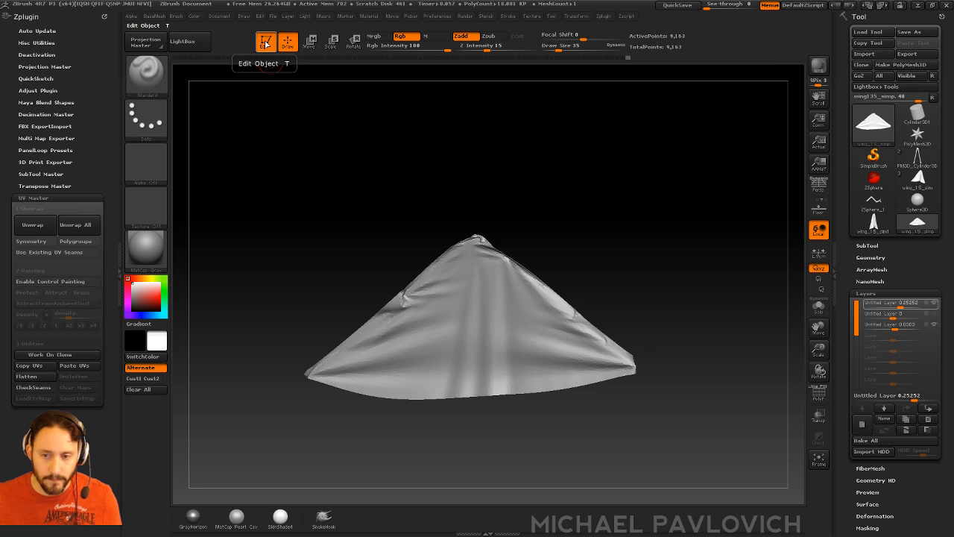
- Clear the canvas, load the Merged_cm_scale character tool, and draw it on the canvas in edit mode, facing front
key(ctrl+n)
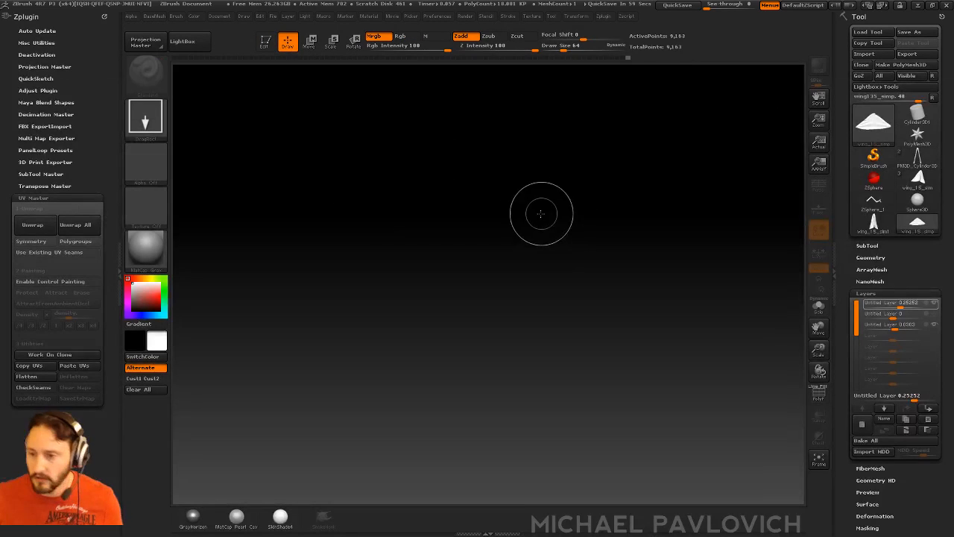
key(s)
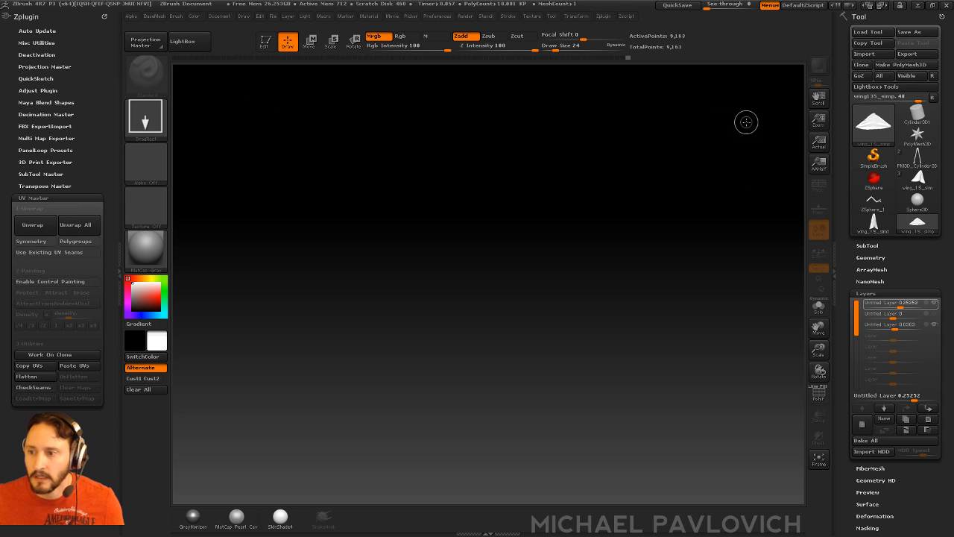
click(873, 157)
click(867, 32)
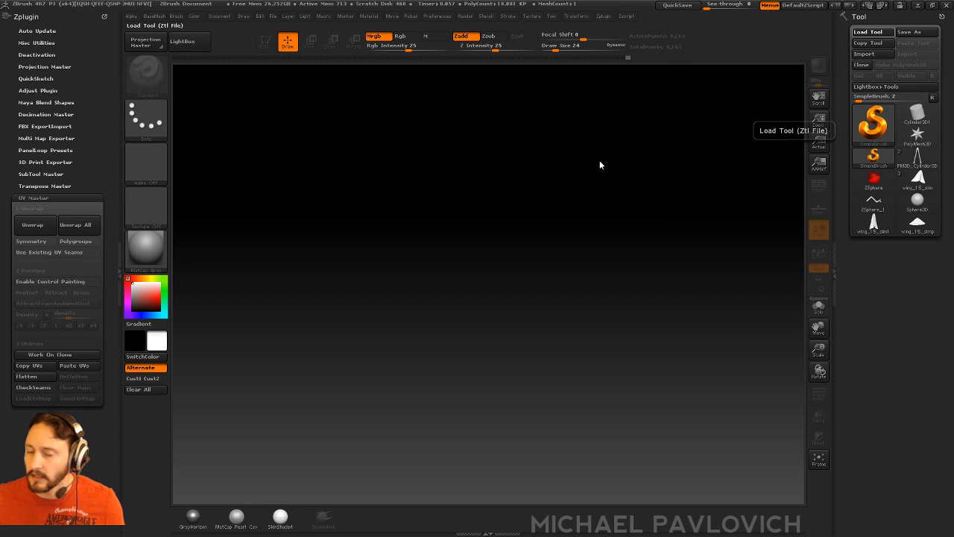
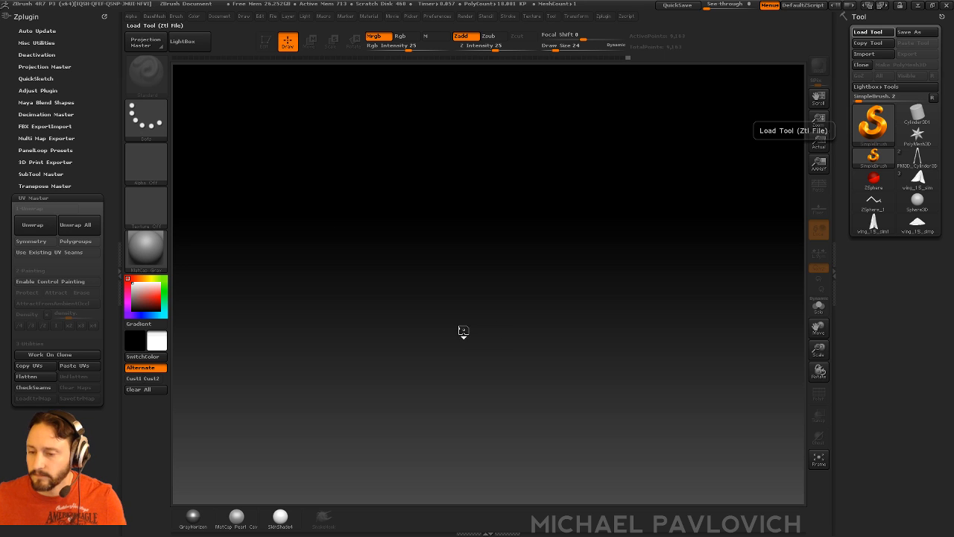
drag(374, 295, 289, 162)
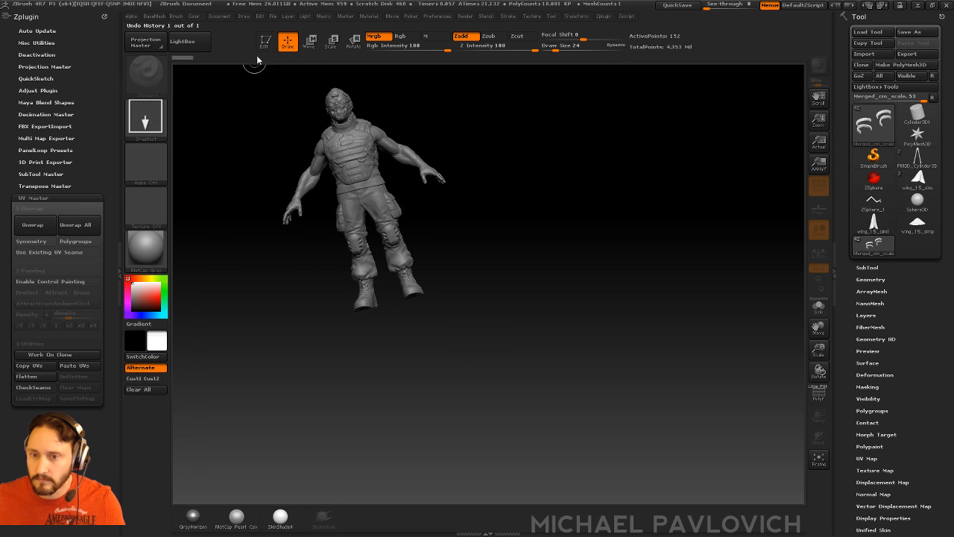
click(265, 45)
shift+drag(590, 296, 585, 297)
mouse_move(585, 298)
alt+mouse_down()
mouse_move(625, 363)
mouse_move(627, 433)
alt+mouse_up()
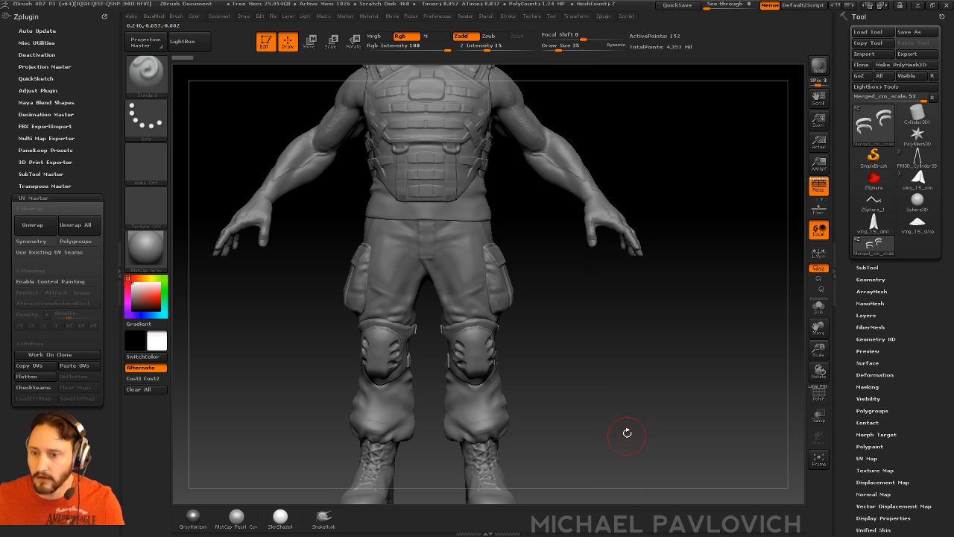
- Isolate the character's body subtool to view it without clothing, and show the other subtools again
alt+click(560, 211)
click(865, 267)
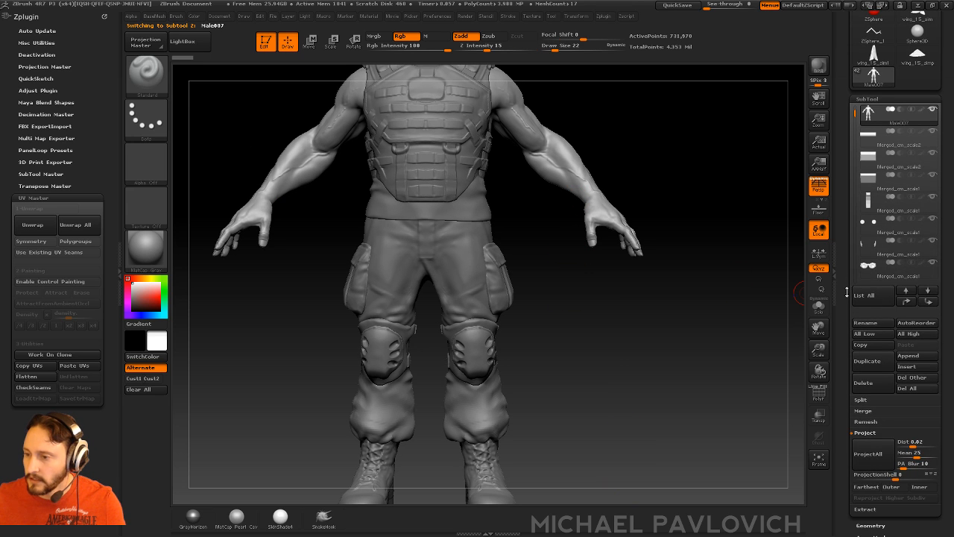
click(822, 310)
mouse_move(719, 287)
alt+mouse_down()
mouse_move(702, 279)
mouse_move(722, 308)
mouse_move(566, 302)
mouse_move(718, 306)
mouse_move(734, 294)
alt+mouse_up()
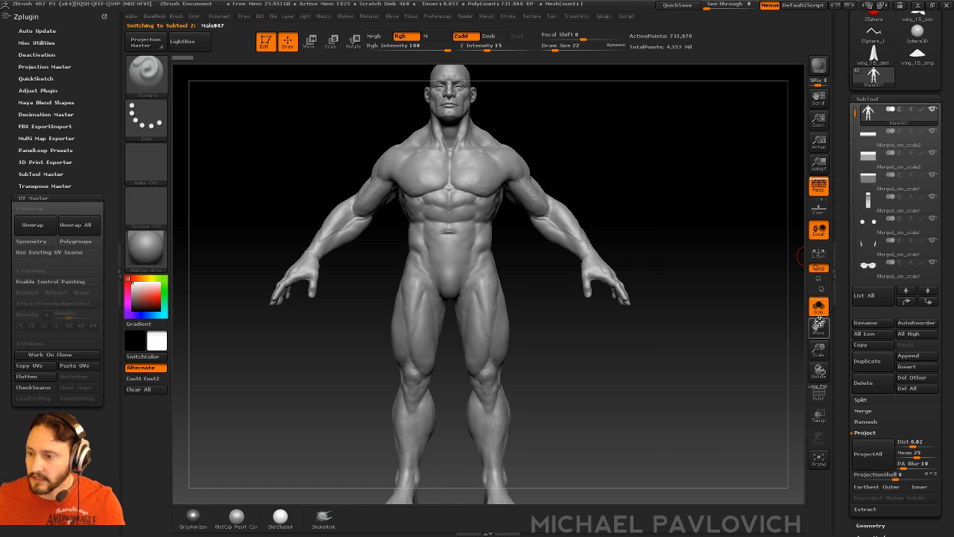
click(818, 307)
- Move the trousers subtool to the top of the list and hide every other subtool except the body
alt+click(480, 313)
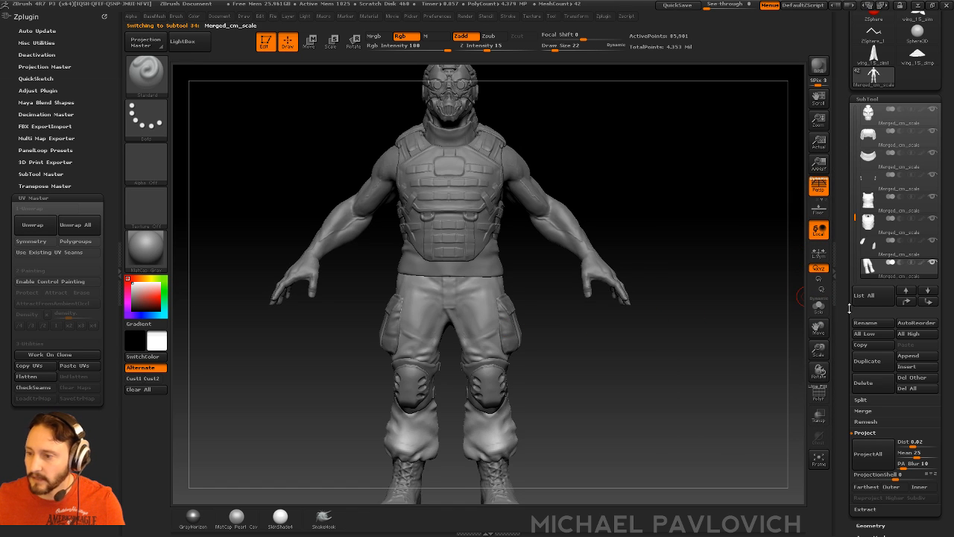
shift+click(911, 303)
click(932, 111)
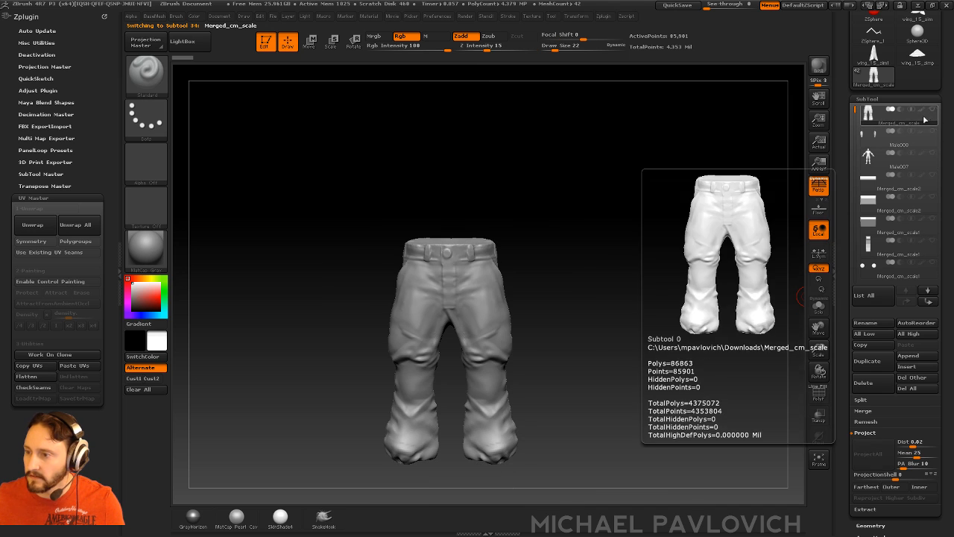
click(933, 153)
drag(679, 211, 384, 253)
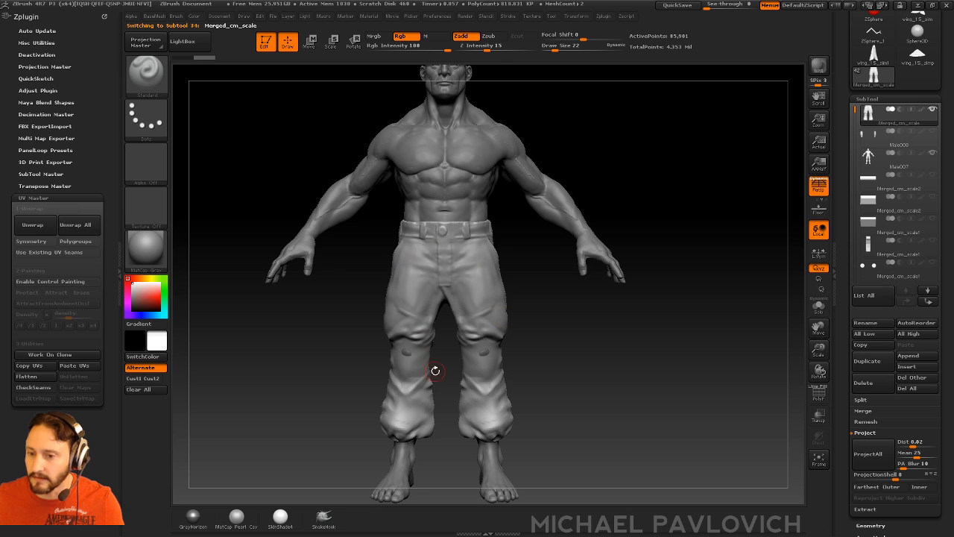
mouse_move(436, 370)
mouse_down()
mouse_move(615, 310)
mouse_move(627, 328)
mouse_move(717, 330)
mouse_move(614, 269)
mouse_move(617, 345)
mouse_up()
drag(714, 337, 739, 372)
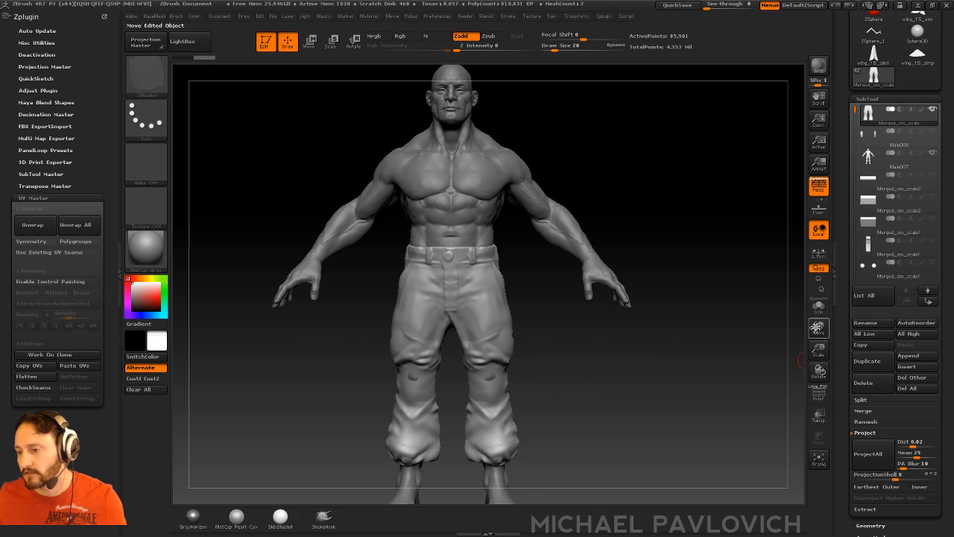
- Isolate the trousers, duplicate the subtool, and choose the Standard brush
click(817, 328)
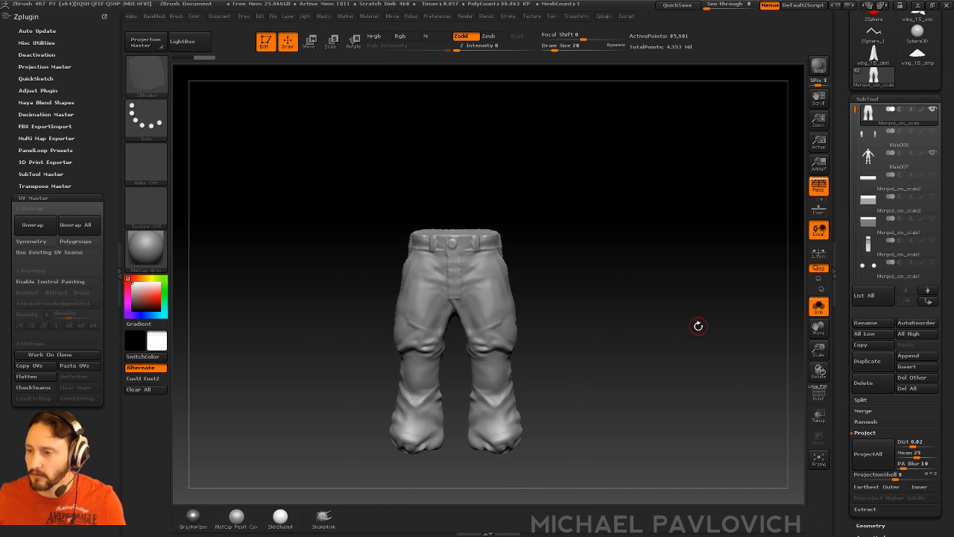
click(869, 362)
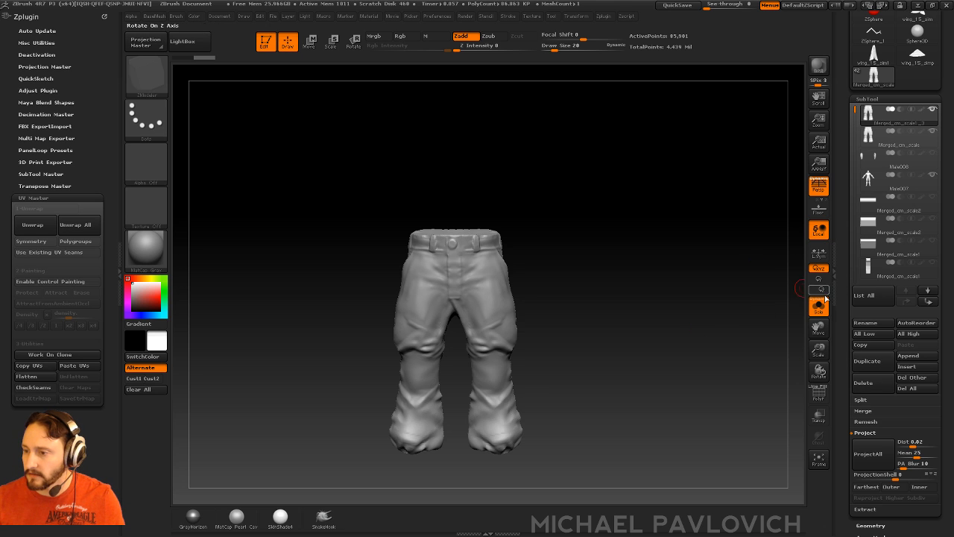
mouse_move(698, 325)
alt+mouse_down()
mouse_move(642, 231)
mouse_move(722, 249)
mouse_move(723, 204)
mouse_move(647, 223)
alt+mouse_up()
key(b)
key(s)
key(t)
key(s)
drag(476, 337, 471, 338)
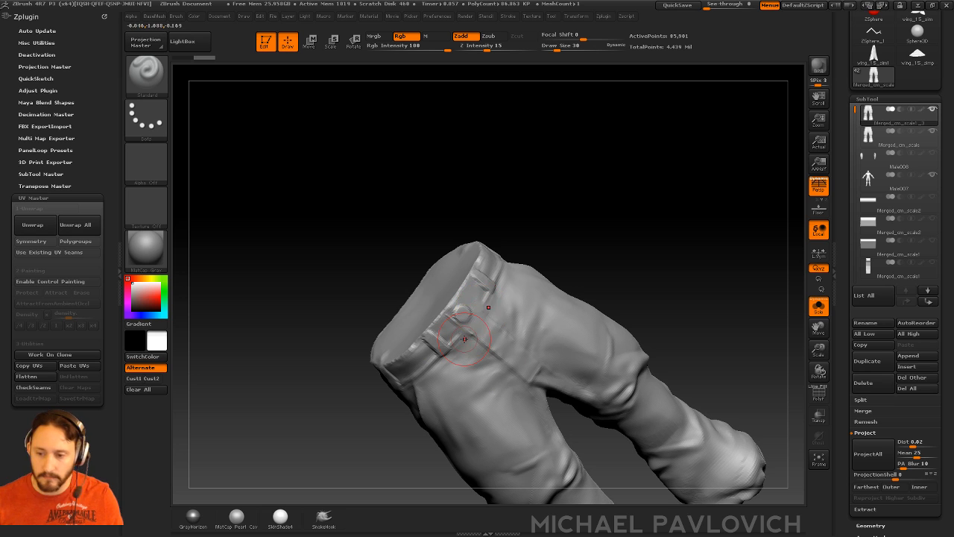
- Paint a mask around the duplicated trousers' waistband with the MaskPen brush
drag(560, 176, 687, 186)
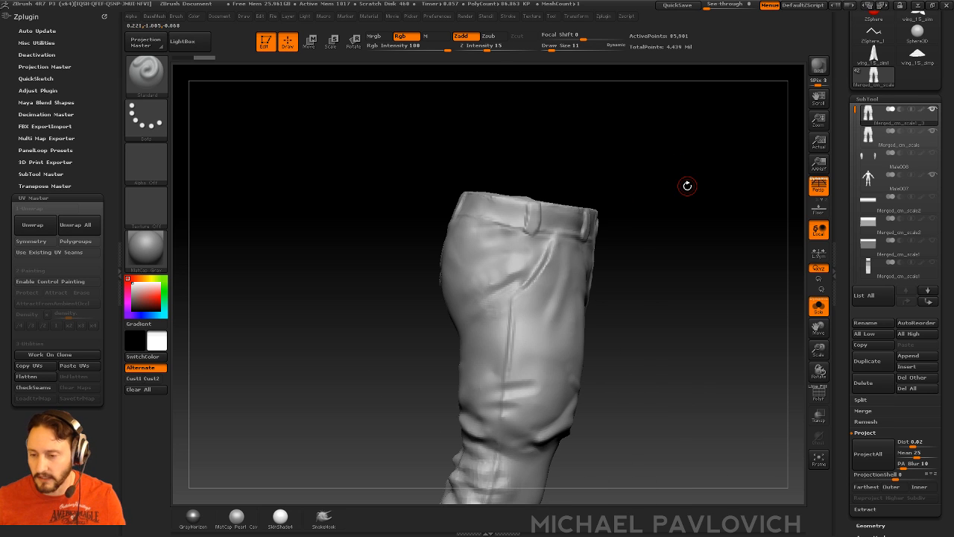
shift+drag(632, 206, 618, 232)
ctrl+click(155, 86)
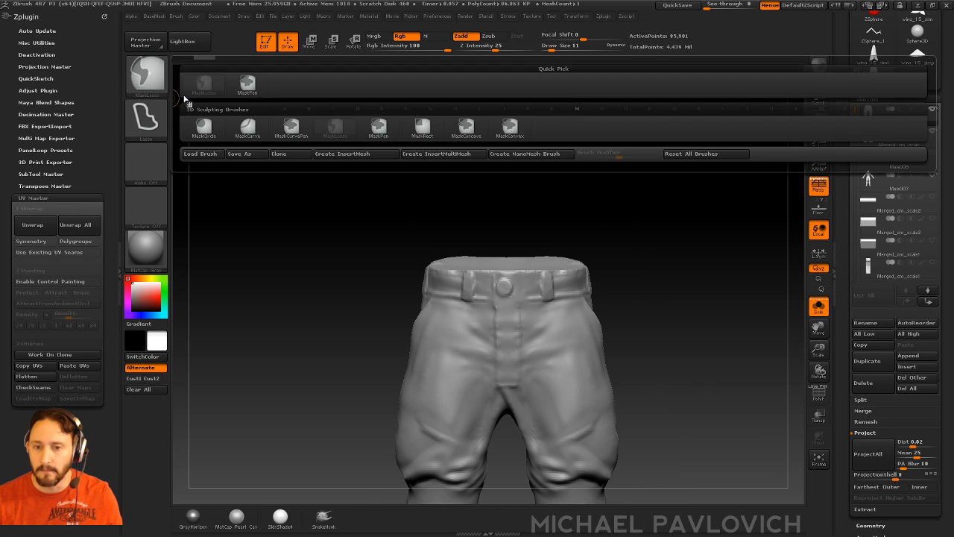
click(247, 84)
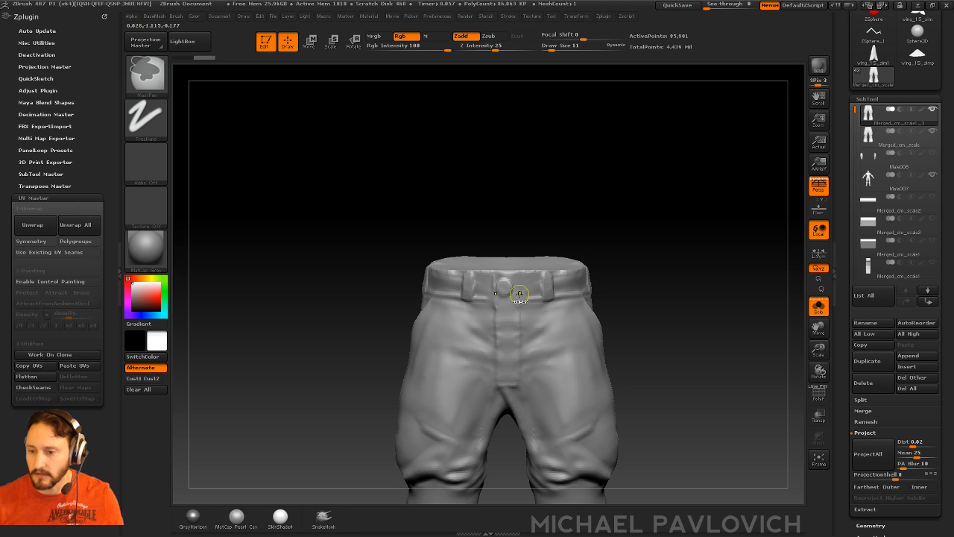
mouse_move(632, 274)
mouse_down()
mouse_move(690, 269)
mouse_move(677, 309)
mouse_move(601, 296)
mouse_up()
key(s)
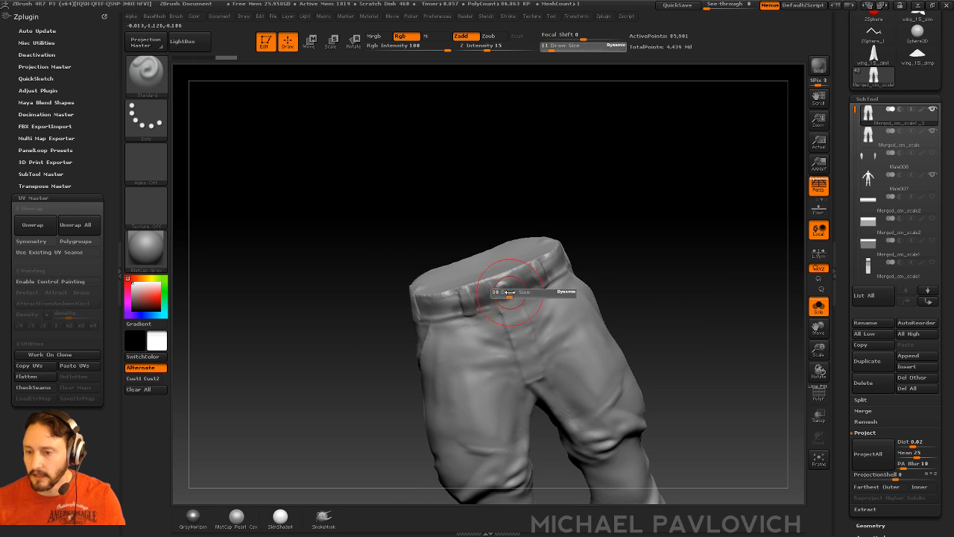
mouse_move(503, 292)
mouse_down()
mouse_move(494, 300)
mouse_move(568, 271)
mouse_up()
drag(623, 252, 525, 274)
drag(611, 262, 531, 240)
mouse_move(521, 251)
ctrl+mouse_down()
mouse_move(534, 252)
mouse_move(527, 229)
mouse_move(524, 243)
mouse_move(548, 186)
ctrl+mouse_up()
drag(626, 127, 694, 111)
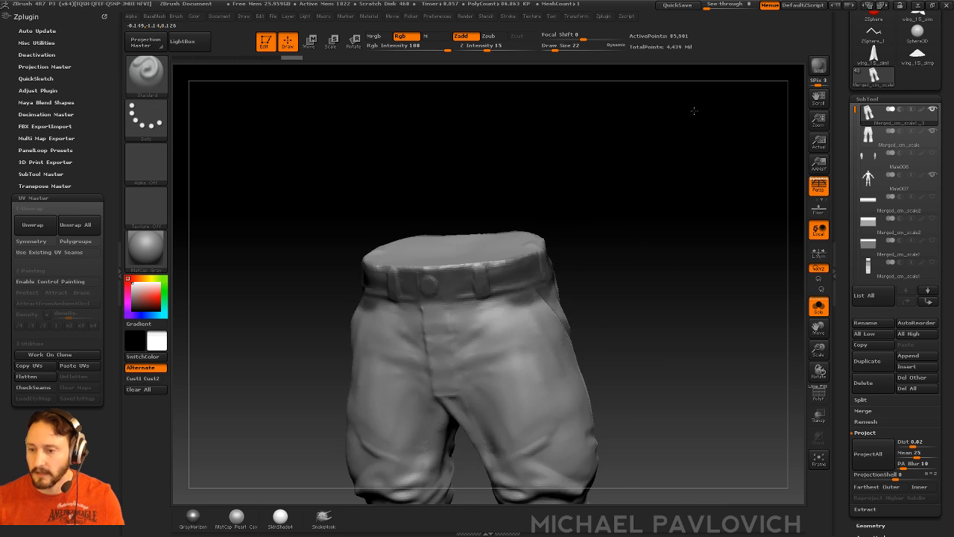
- Paint a mask around the outer edges of both trouser cuffs, leaving the capped ankle openings unmasked
alt+drag(671, 276, 652, 81)
alt+drag(642, 285, 621, 191)
drag(631, 268, 632, 190)
alt+drag(640, 154, 624, 291)
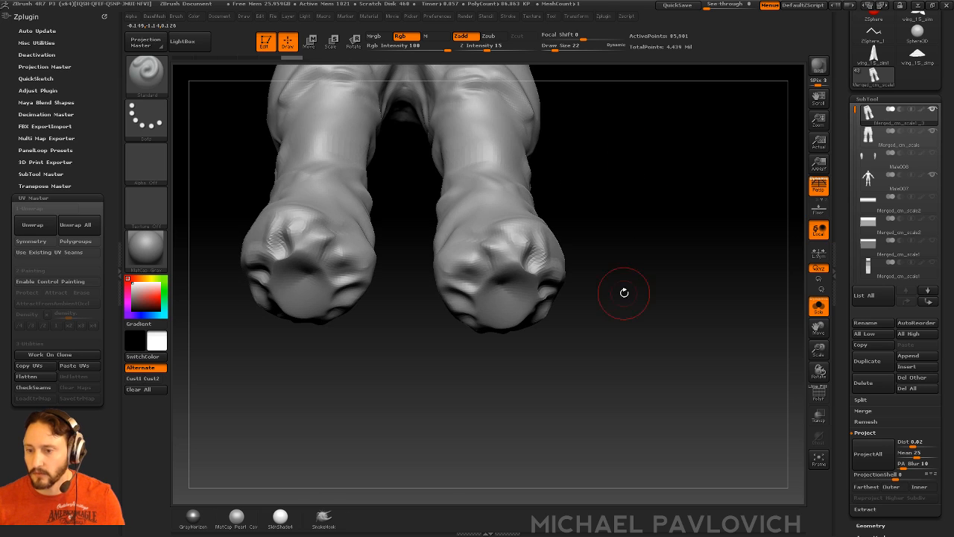
mouse_move(486, 268)
ctrl+mouse_down()
mouse_move(483, 260)
mouse_move(524, 247)
mouse_move(553, 252)
ctrl+mouse_up()
drag(572, 256, 599, 247)
mouse_move(492, 248)
ctrl+mouse_down()
mouse_move(446, 281)
mouse_move(464, 307)
ctrl+mouse_up()
drag(559, 285, 570, 220)
mouse_move(461, 267)
ctrl+mouse_down()
mouse_move(455, 322)
mouse_move(465, 336)
ctrl+mouse_up()
drag(589, 317, 558, 228)
mouse_move(453, 333)
ctrl+mouse_down()
mouse_move(503, 350)
mouse_move(528, 342)
ctrl+mouse_up()
- Check the cuffs' wireframe, hide it again, and continue the mask around the cuff edges
key(shift+f)
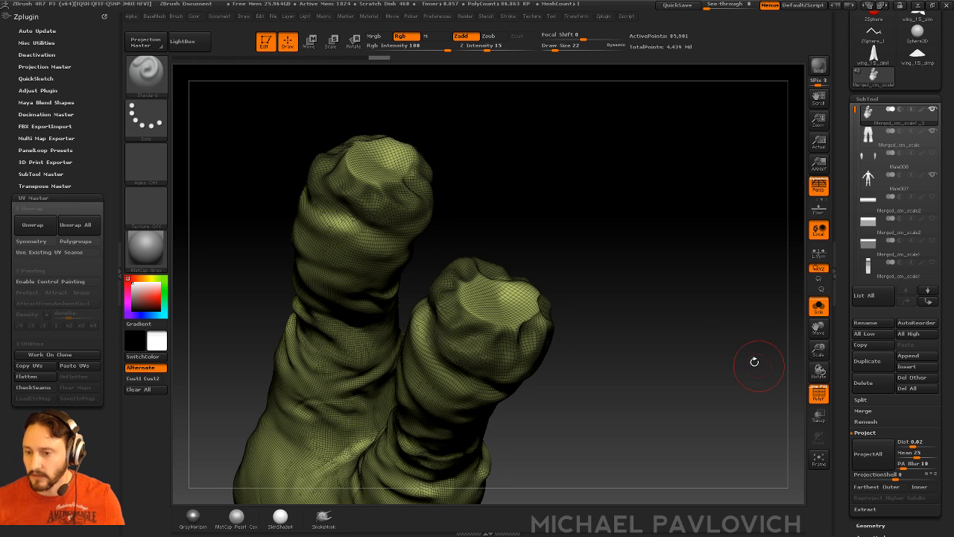
drag(750, 362, 708, 315)
click(818, 397)
drag(715, 376, 634, 365)
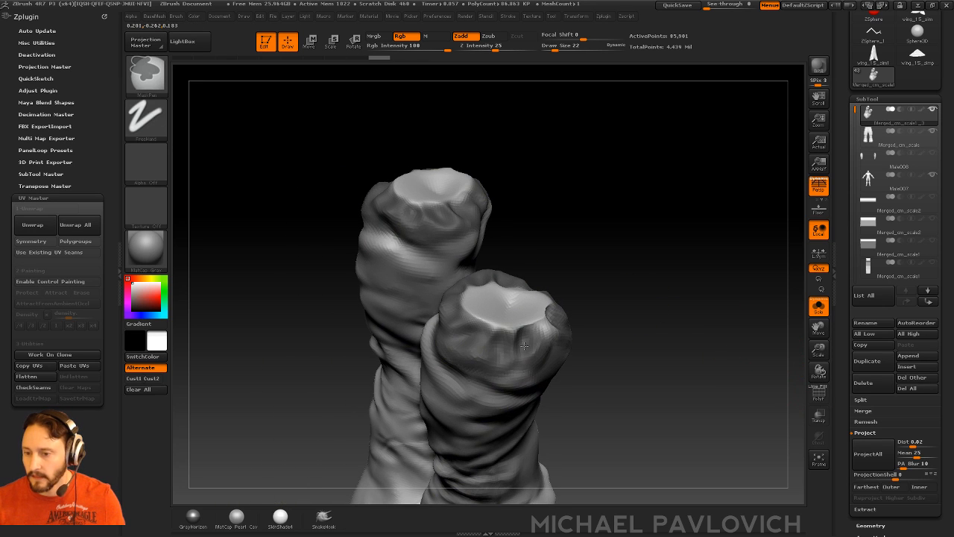
mouse_move(575, 315)
mouse_down()
mouse_move(702, 288)
mouse_move(659, 240)
mouse_move(663, 326)
mouse_up()
- Mask the rest of the trouser legs with the MaskLasso brush, leaving the waist and ankle caps unmasked
key(f)
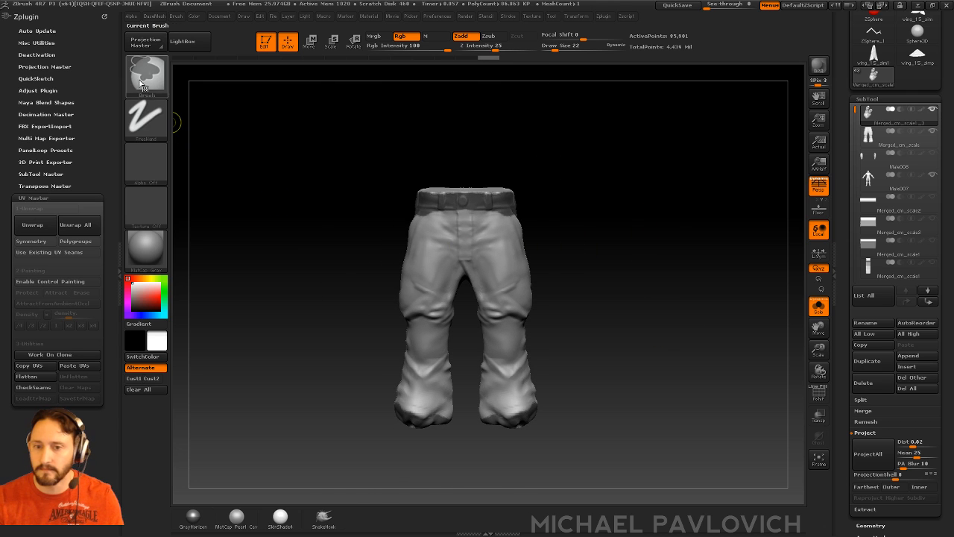
key(ctrl+b)
key(l)
mouse_move(514, 200)
ctrl+mouse_down()
mouse_move(419, 198)
mouse_move(415, 382)
mouse_move(611, 366)
mouse_move(620, 331)
mouse_move(589, 376)
mouse_move(437, 381)
mouse_move(479, 426)
mouse_move(601, 415)
ctrl+mouse_up()
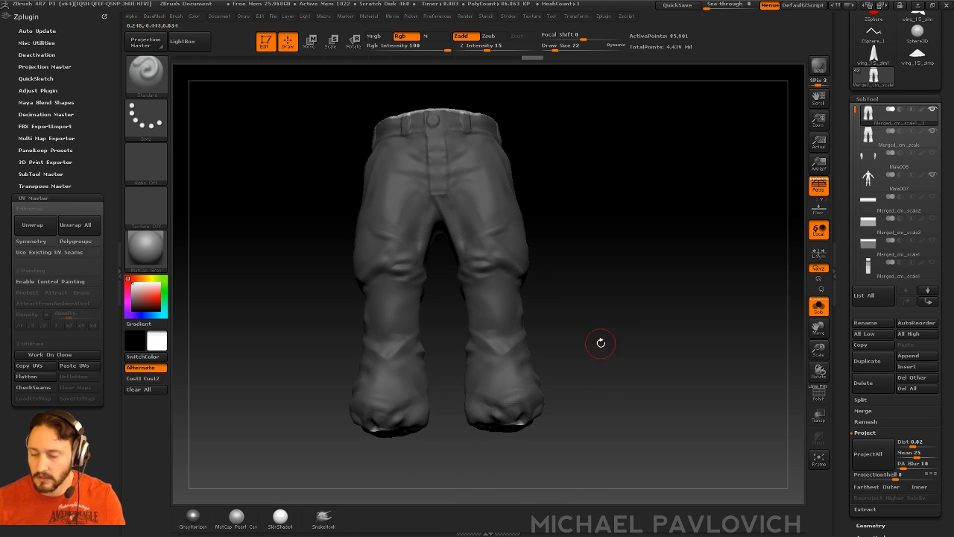
- Turn the masked trouser body into its own polygroup, display the wireframe, and isolate that group to hide the caps
drag(603, 343, 596, 241)
mouse_move(583, 362)
ctrl+mouse_down()
mouse_move(532, 406)
mouse_move(548, 471)
ctrl+mouse_up()
mouse_move(594, 301)
mouse_down()
mouse_move(630, 311)
mouse_move(619, 263)
mouse_move(590, 271)
mouse_up()
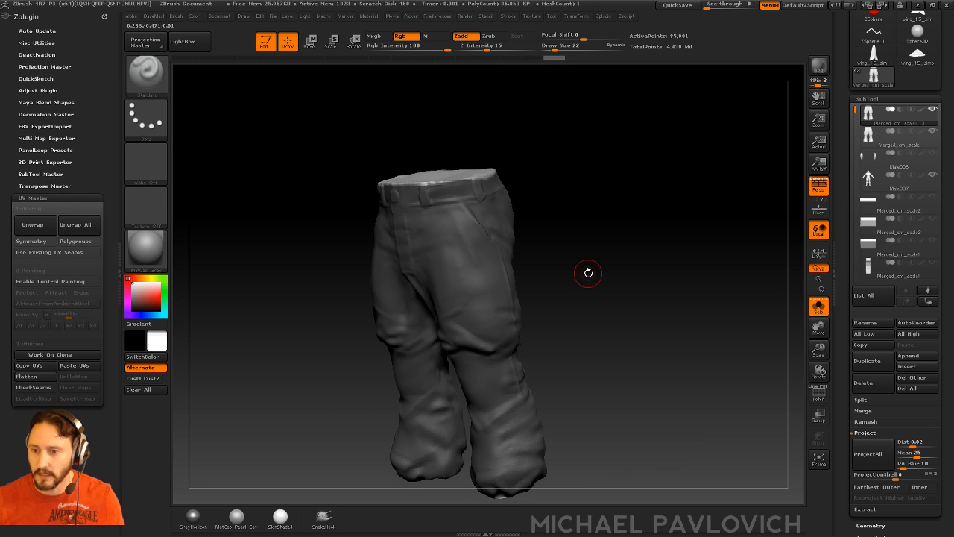
key(ctrl+w)
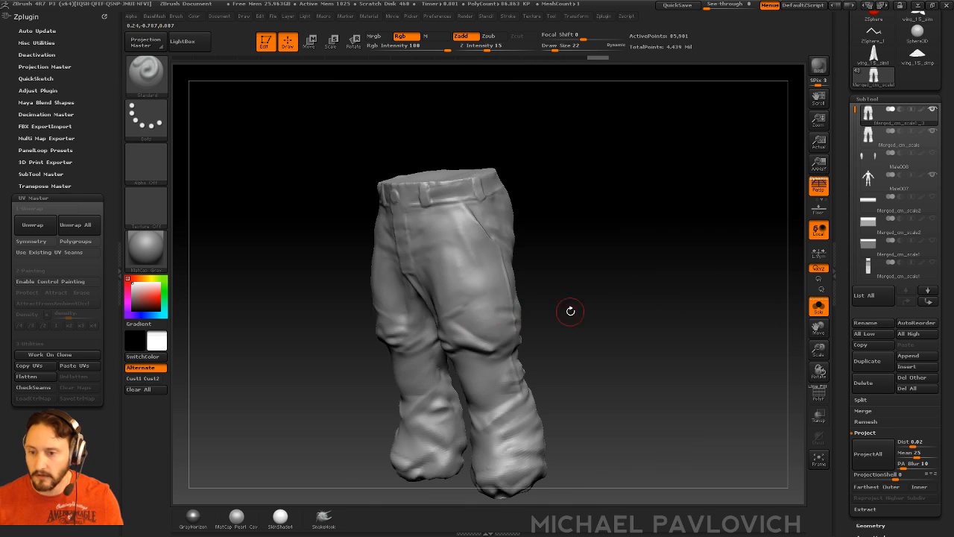
drag(571, 311, 605, 303)
click(820, 391)
ctrl+shift+click(458, 249)
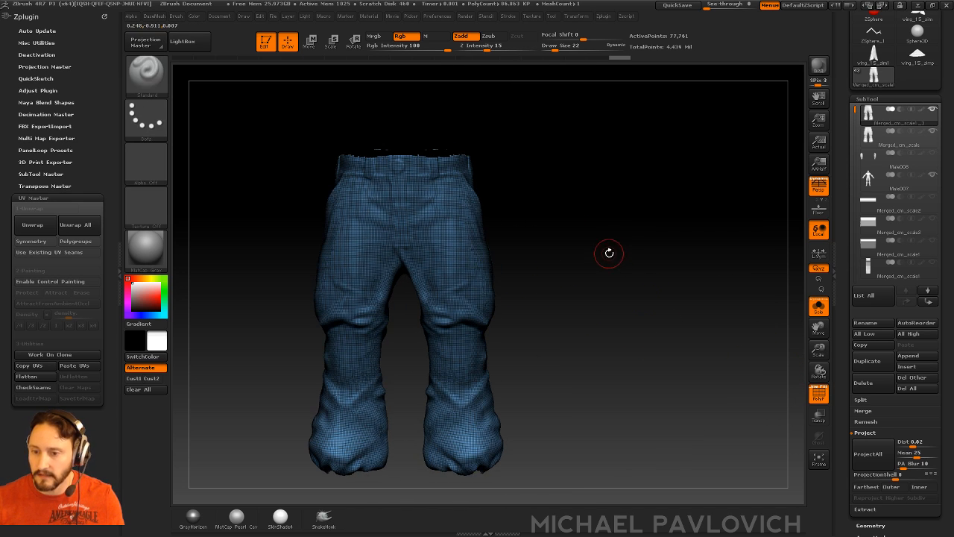
- Mask the trousers by their border edges only, with Groups and Crease off, and invert the mask to leave the borders free
drag(613, 251, 632, 273)
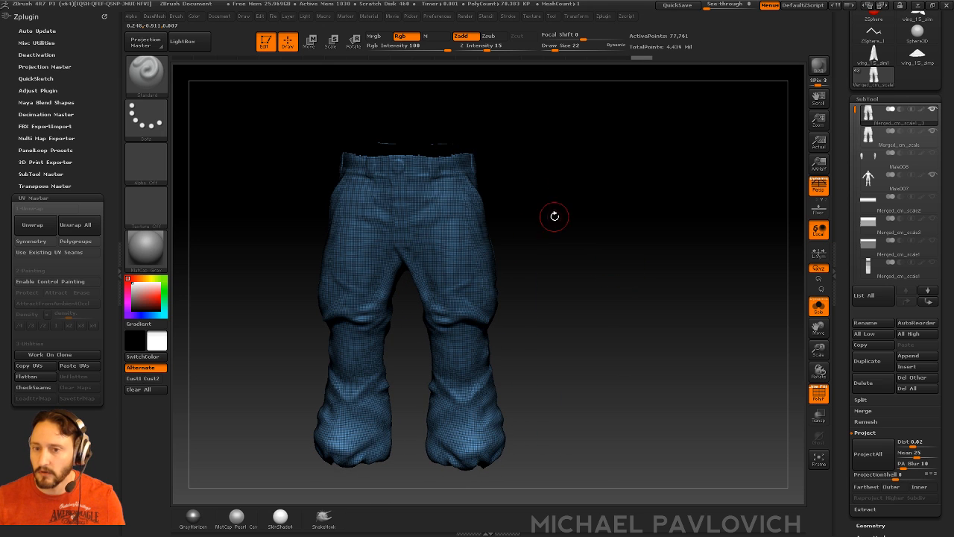
click(325, 17)
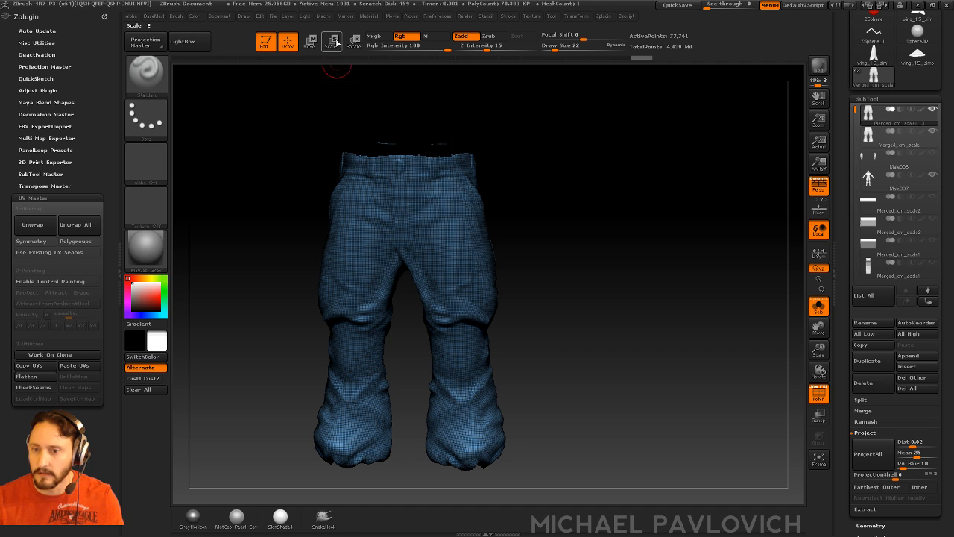
drag(848, 449, 842, 323)
drag(848, 375, 843, 286)
click(868, 222)
click(907, 308)
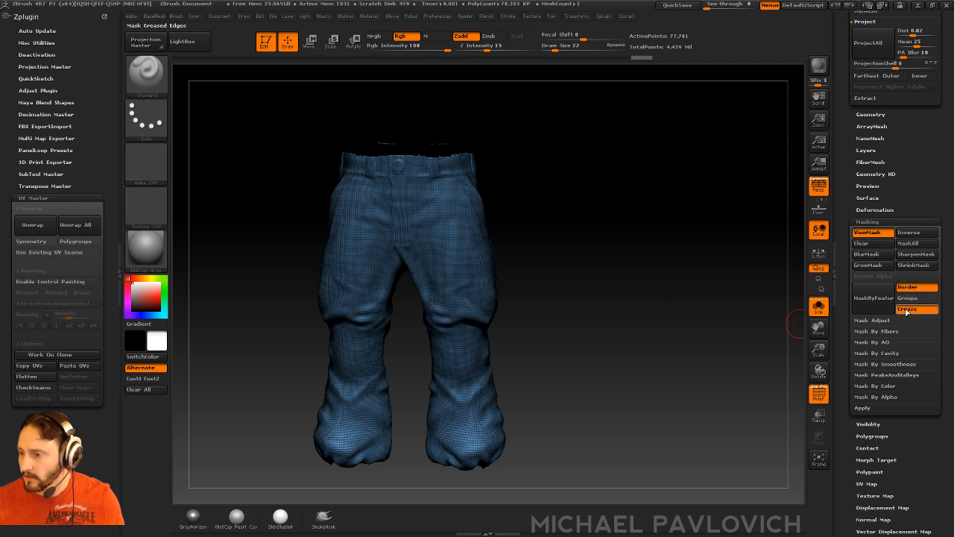
click(873, 298)
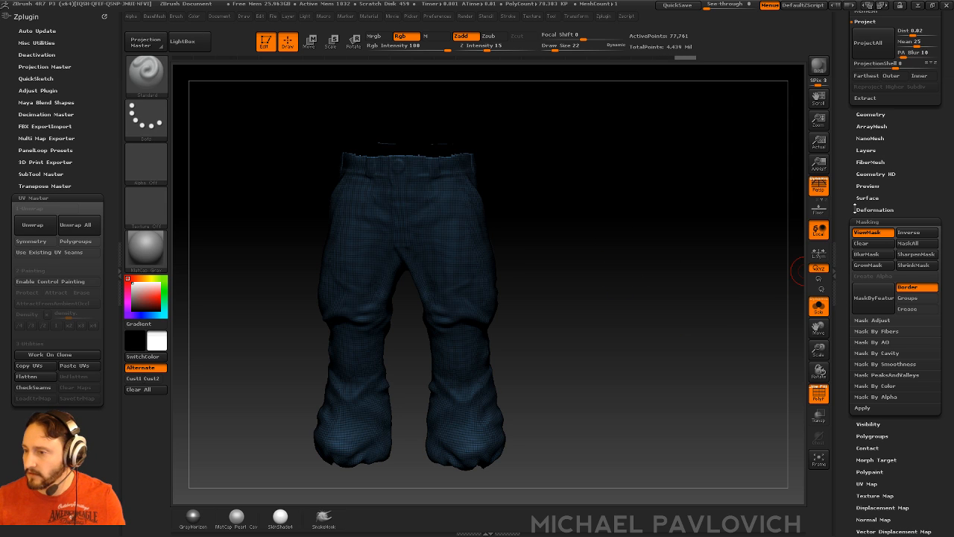
- Smooth the trousers' open borders with Polish By Features and clear the mask
click(865, 223)
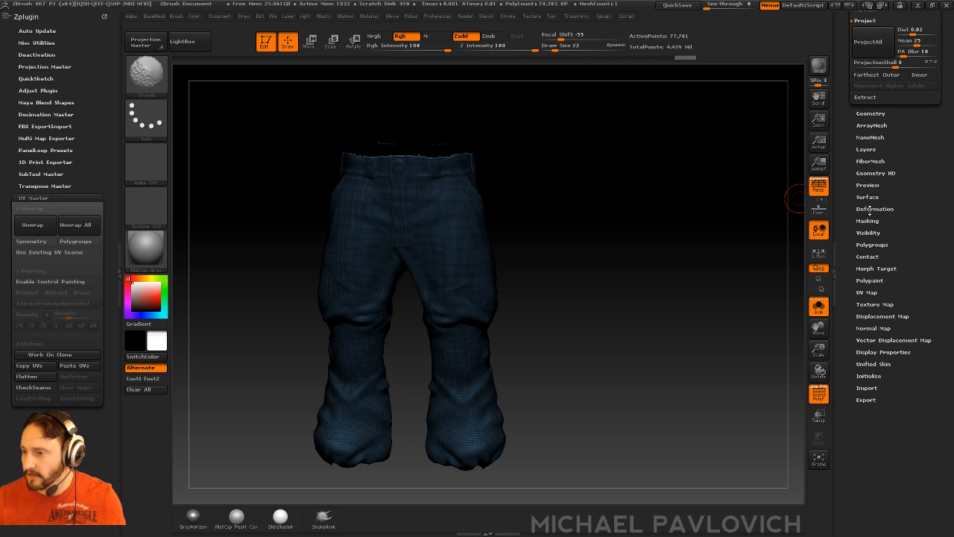
click(873, 209)
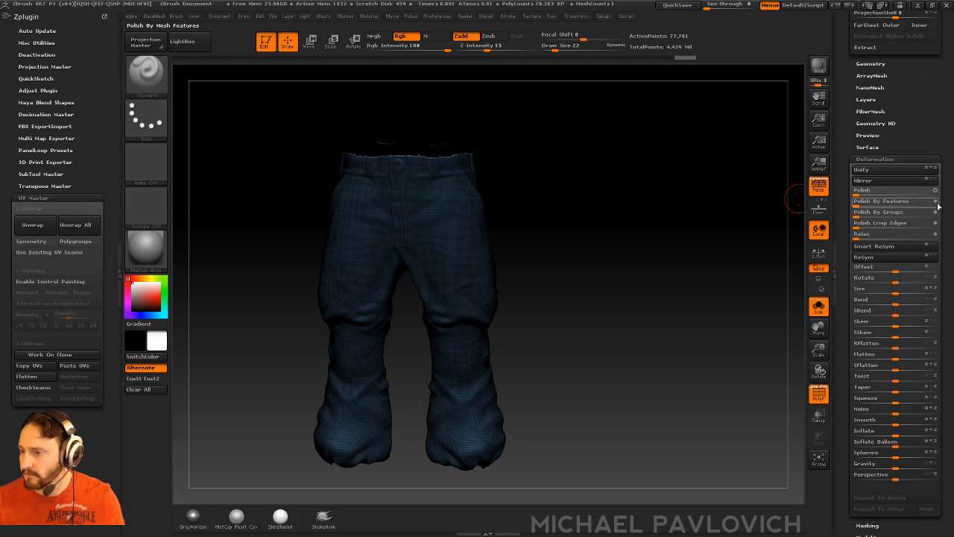
click(865, 203)
ctrl+drag(700, 229, 734, 257)
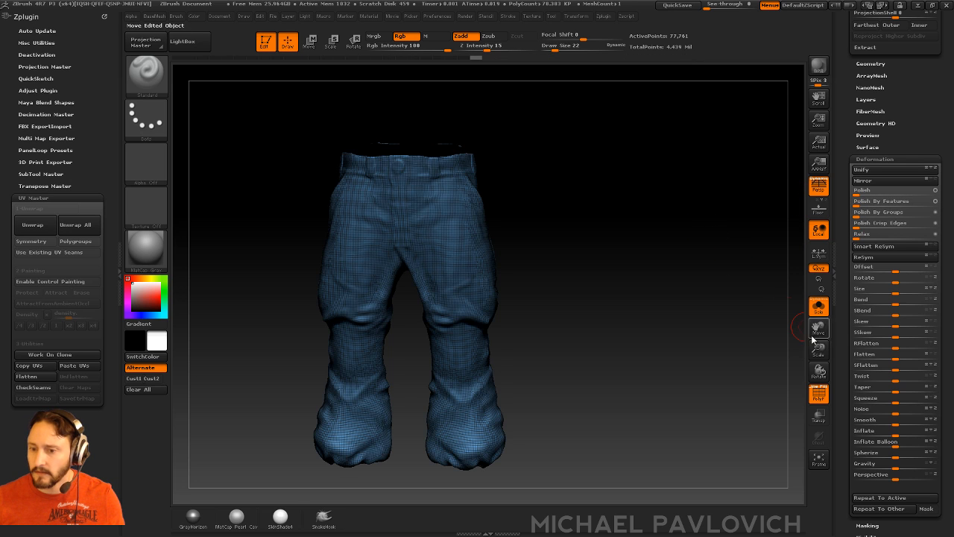
- Hide the wireframe and smooth the trousers' wrinkles with a draw size of 47
click(816, 392)
drag(766, 347, 741, 333)
drag(565, 217, 531, 222)
key(s)
drag(451, 338, 467, 338)
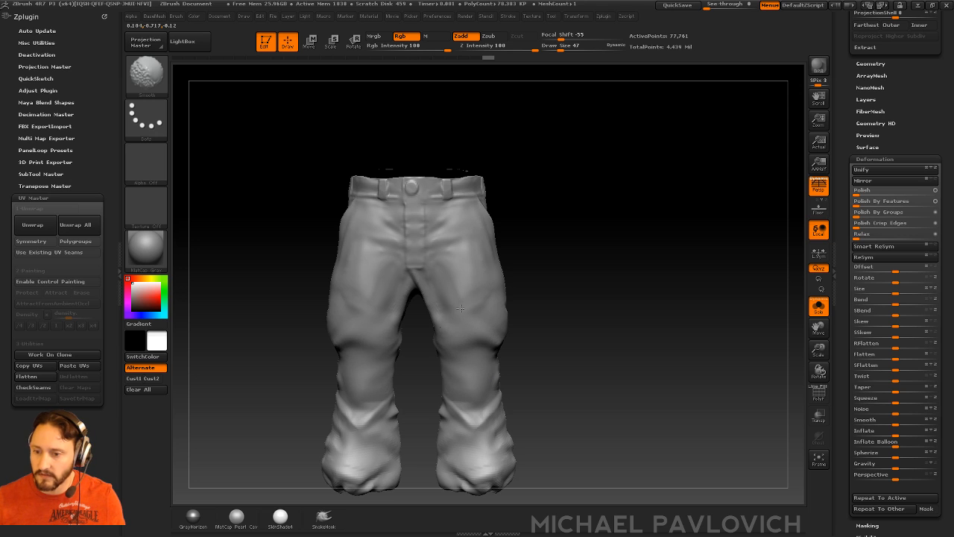
drag(531, 319, 440, 330)
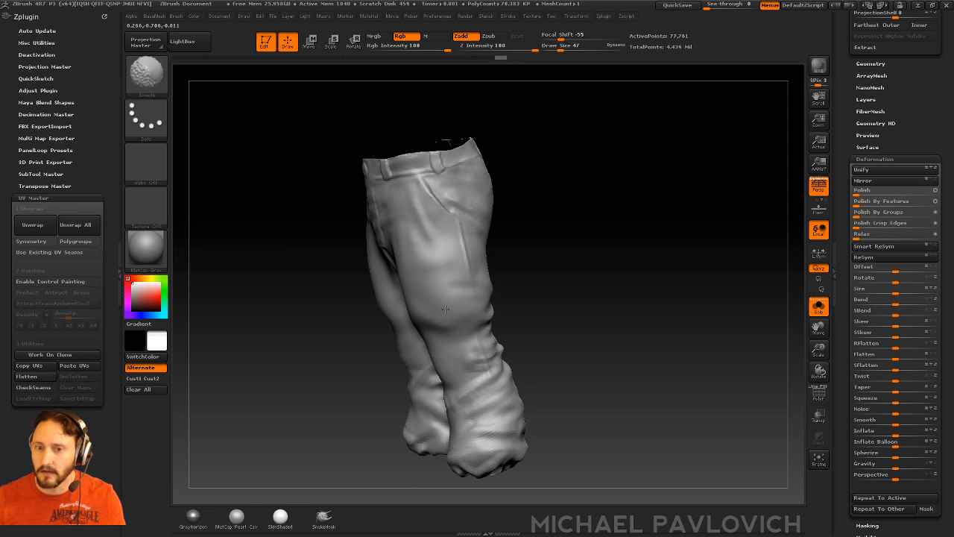
- Switch to the Smooth Stronger brush and smooth the remaining folds out of the trouser legs and front
click(146, 72)
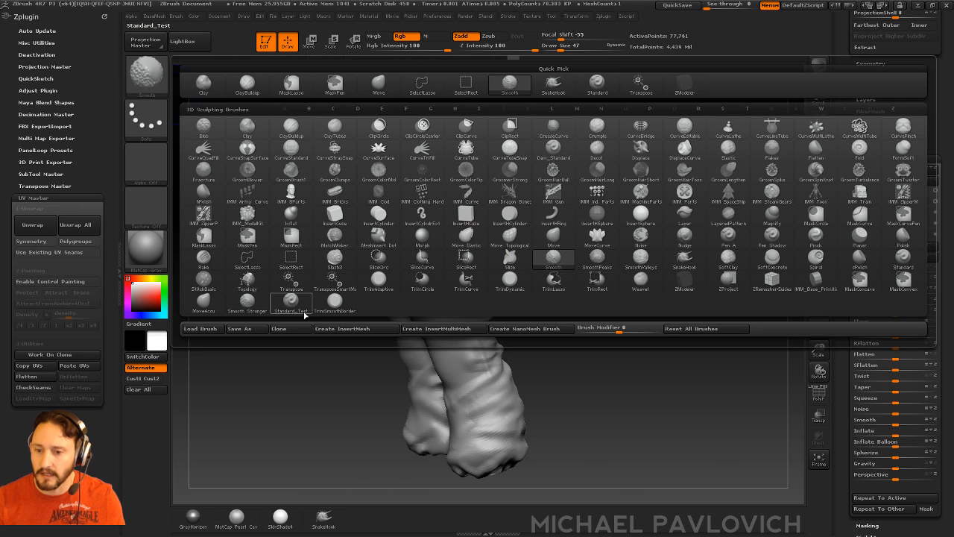
click(247, 302)
mouse_move(611, 362)
mouse_down()
mouse_move(485, 401)
mouse_move(638, 281)
mouse_move(581, 319)
mouse_up()
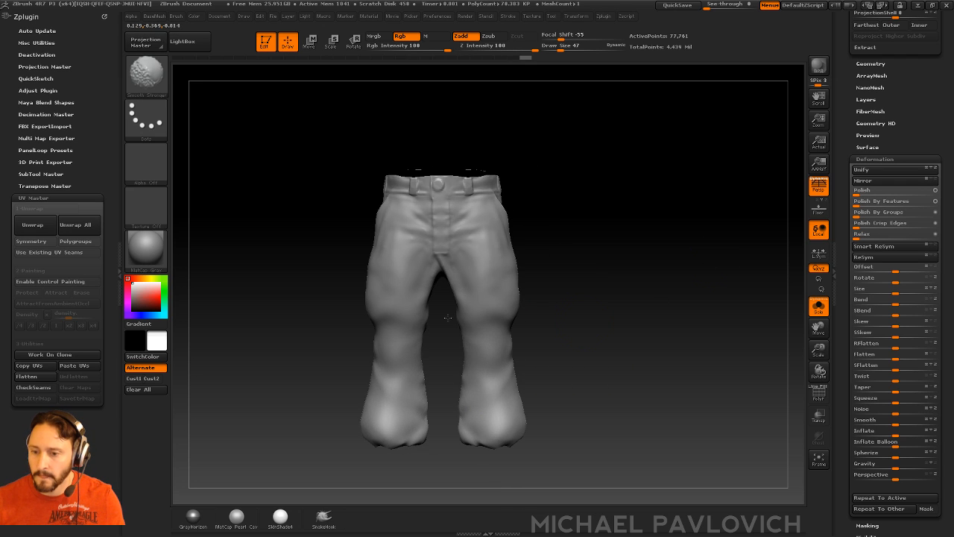
drag(448, 317, 441, 269)
- Delete the hidden cap geometry and make the trousers symmetrical with Mirror And Weld
right_drag(462, 310, 667, 197)
key(2)
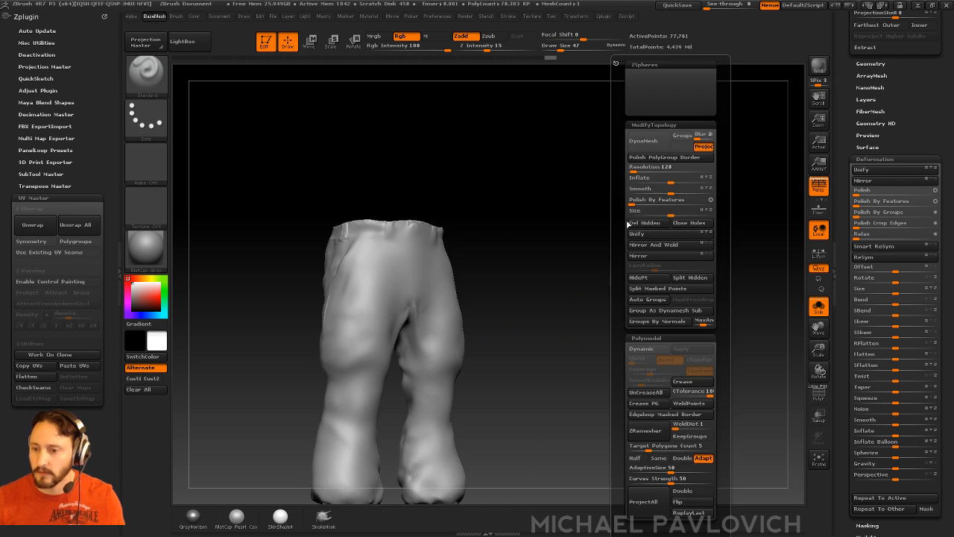
click(647, 244)
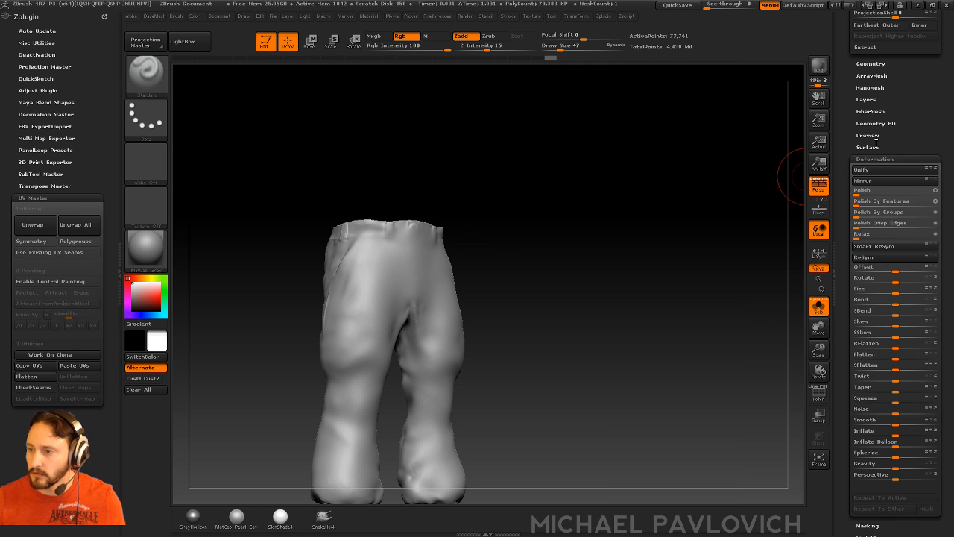
drag(850, 115, 849, 196)
key(2)
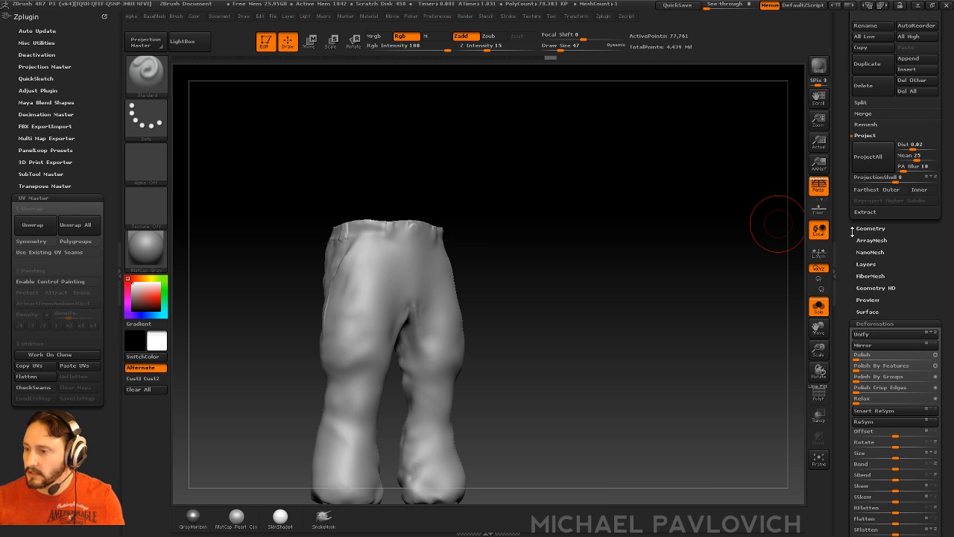
click(857, 229)
key(2)
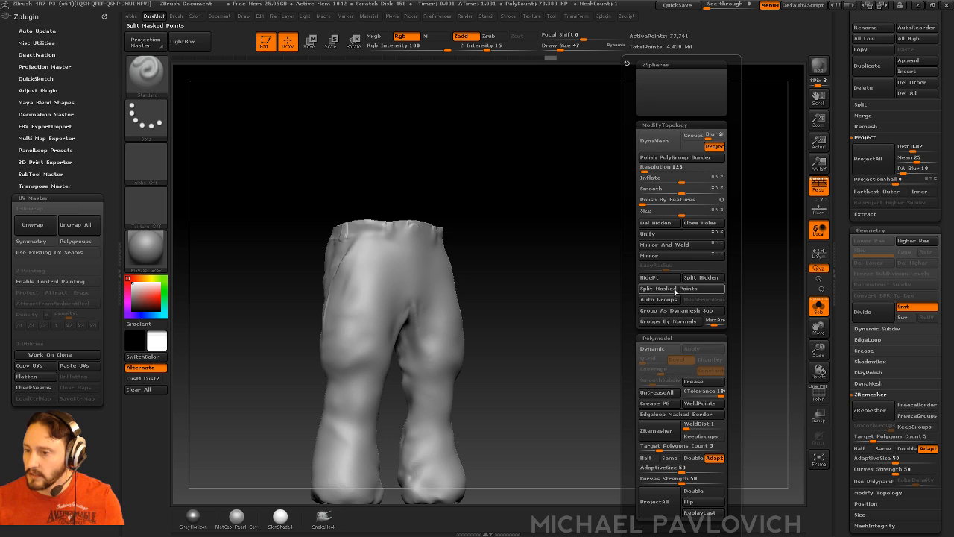
click(659, 245)
click(658, 247)
- Reduce the draw size to 10 and ZRemesh the trousers with AdaptiveSize 0 and a target polygon count of 5
shift+drag(596, 289, 535, 302)
key(s)
drag(617, 306, 608, 306)
shift+click(879, 232)
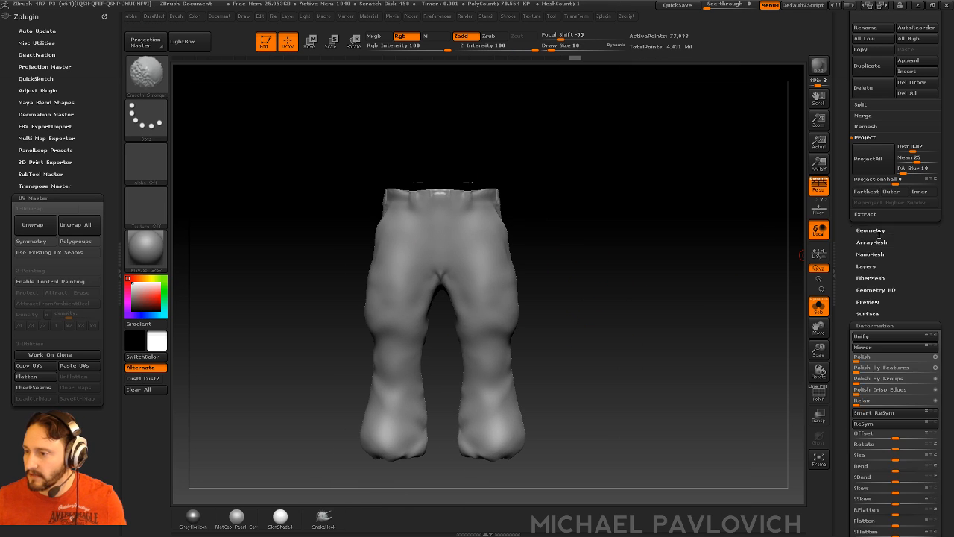
shift+click(878, 232)
drag(848, 282, 848, 173)
click(868, 275)
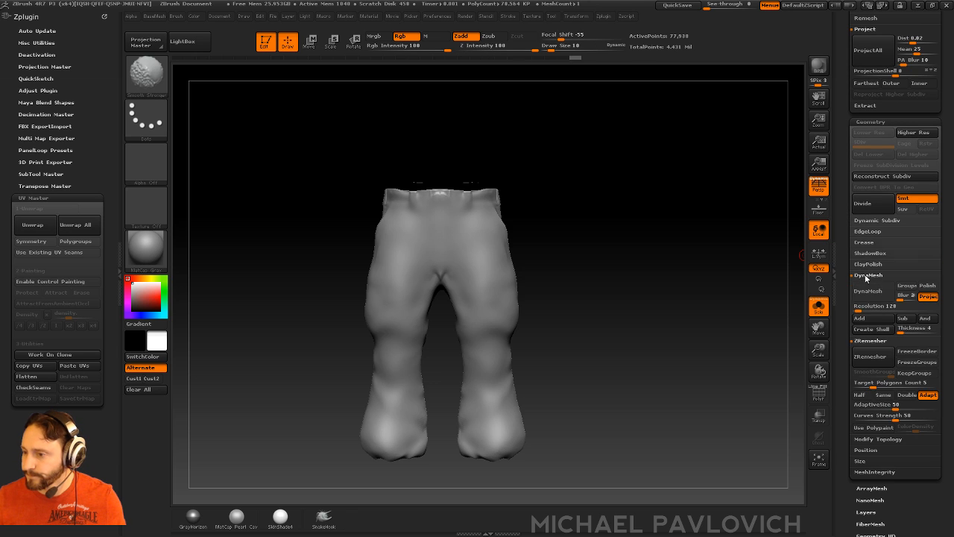
shift+click(864, 278)
mouse_move(847, 331)
mouse_down()
mouse_move(845, 283)
mouse_move(846, 307)
mouse_up()
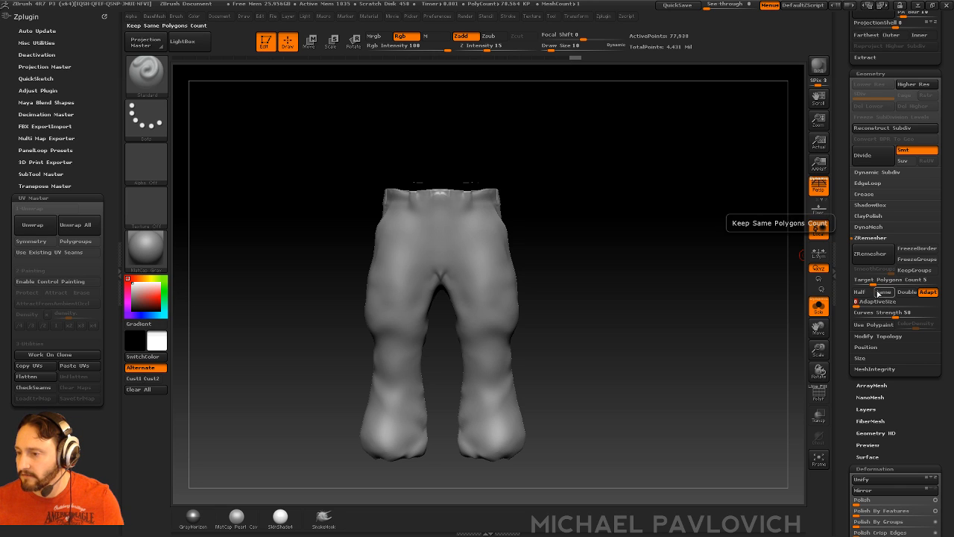
click(866, 258)
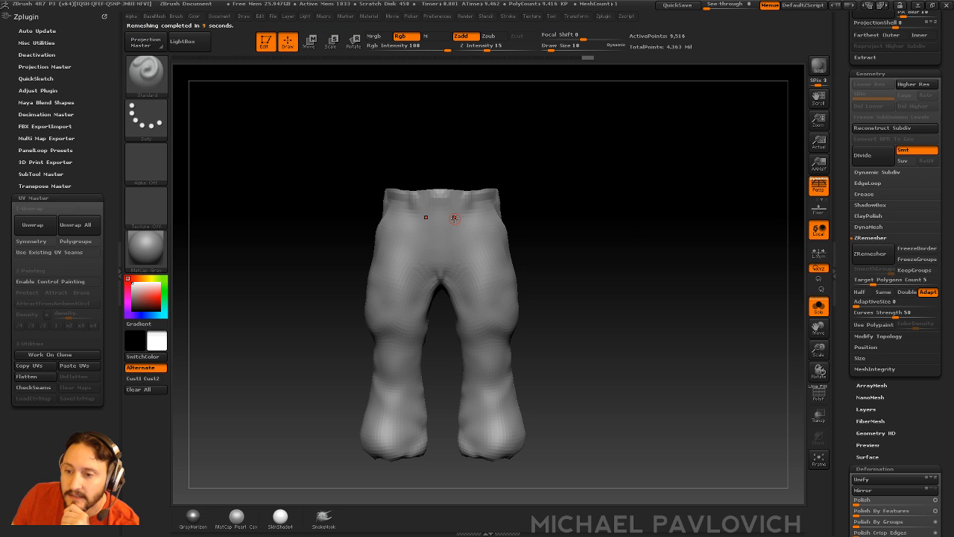
- Smooth the crotch and seat of the remeshed trousers with a draw size of 37
alt+drag(575, 251, 590, 273)
key(s)
drag(448, 281, 430, 281)
mouse_move(612, 260)
mouse_down()
mouse_move(575, 273)
mouse_move(514, 263)
mouse_up()
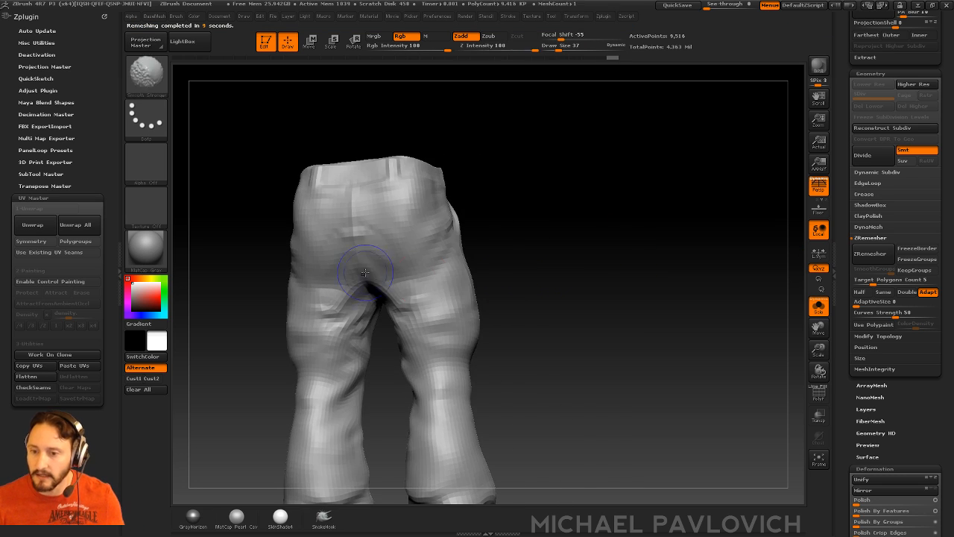
mouse_move(395, 271)
shift+mouse_down()
mouse_move(352, 257)
mouse_move(329, 314)
shift+mouse_up()
drag(473, 243, 622, 284)
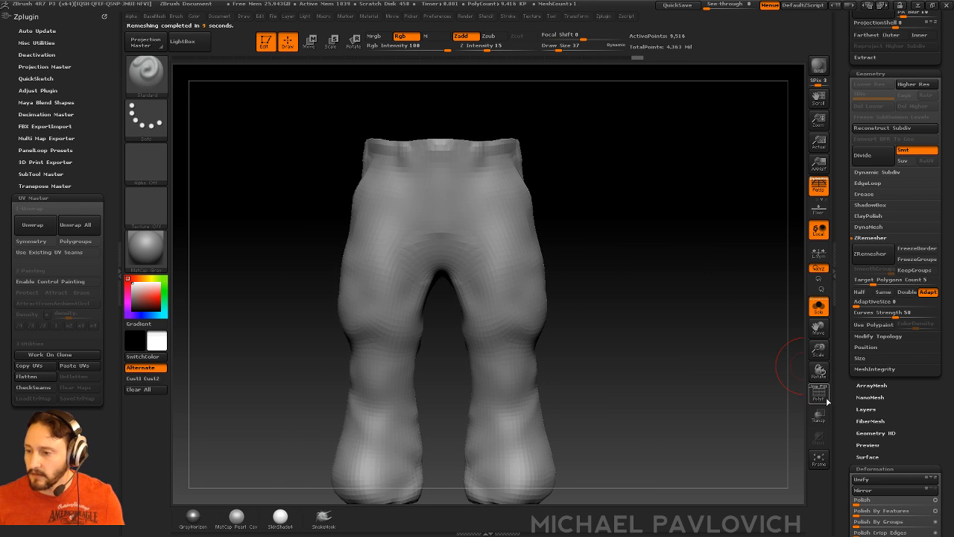
- Display the wireframe, ZRemesh the trousers repeatedly with the Half option, and set the draw size to 20
click(826, 399)
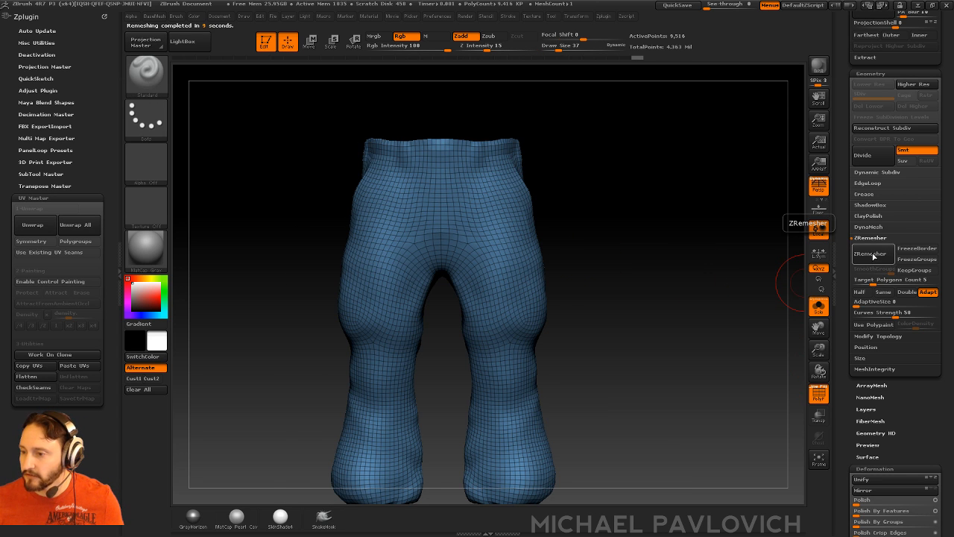
click(859, 291)
click(872, 254)
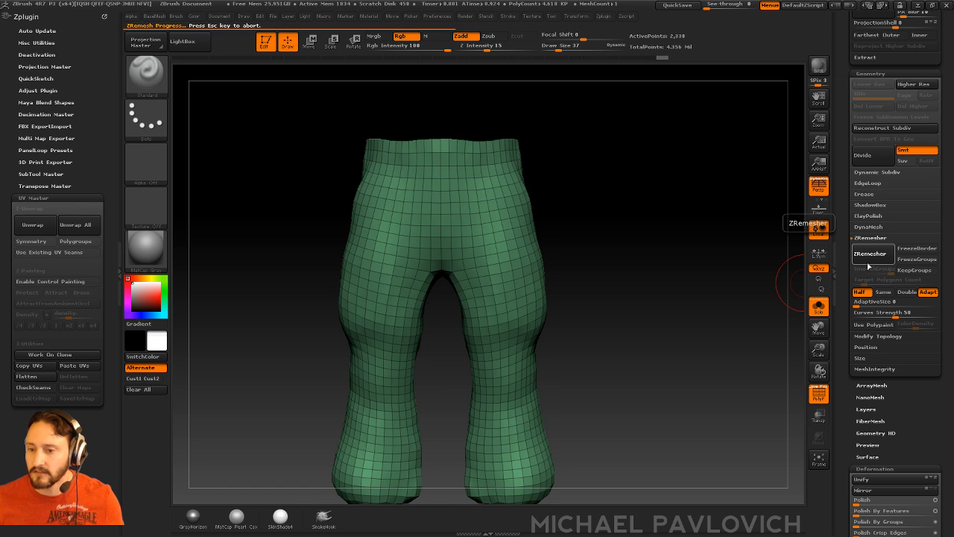
mouse_move(676, 288)
mouse_down()
mouse_move(514, 311)
mouse_move(643, 305)
mouse_move(633, 296)
mouse_up()
key(s)
alt+drag(642, 290, 647, 272)
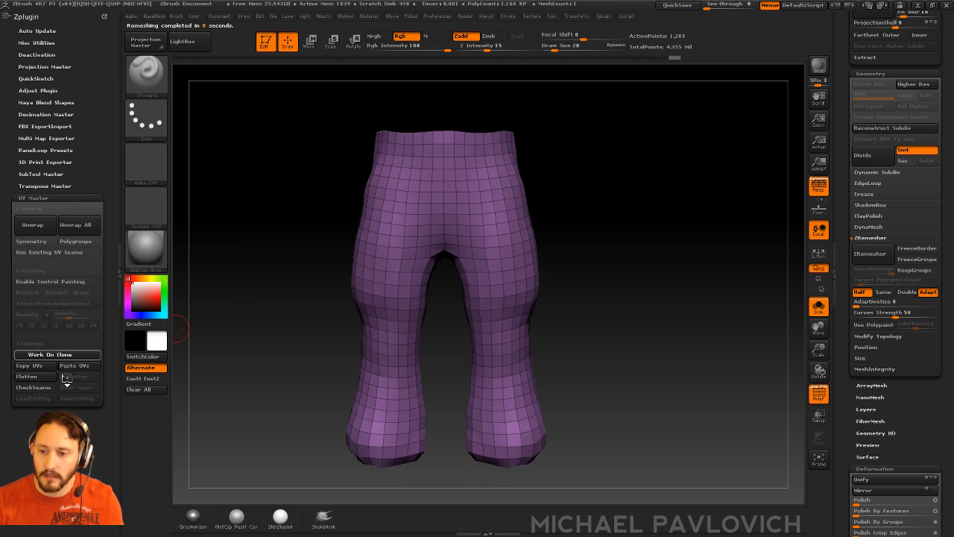
- Work on a clone of the trousers in UV Master with Symmetry, control painting and Attract enabled
drag(661, 284, 694, 254)
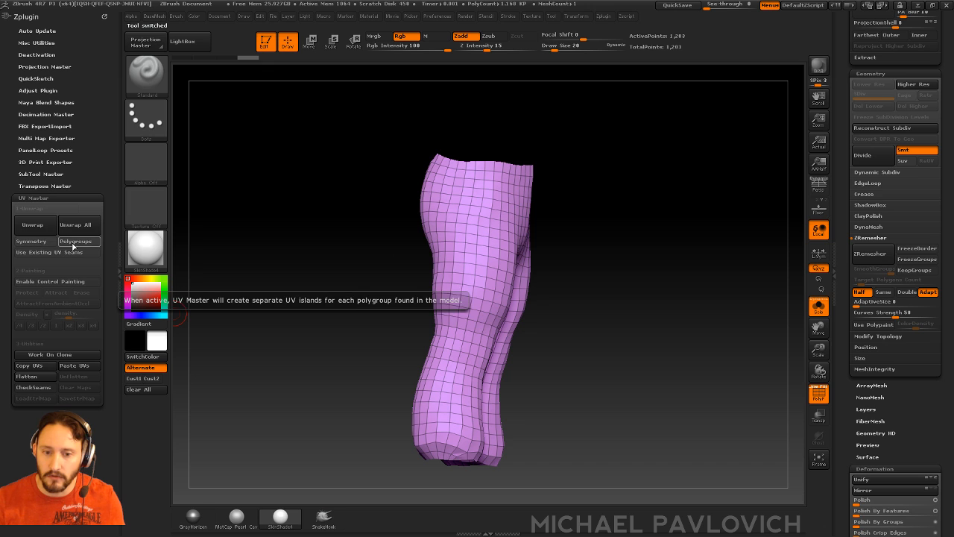
click(43, 241)
click(51, 281)
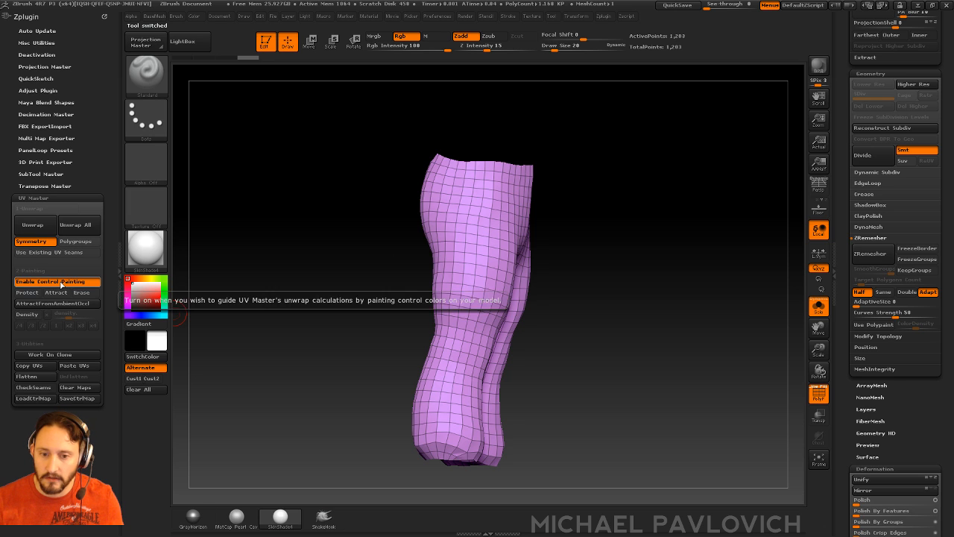
click(56, 293)
- Paint an Attract stroke down the outer side of the trouser leg from waist to cuff with a draw size of 35
key([)
mouse_move(469, 160)
mouse_down()
mouse_move(458, 231)
mouse_move(466, 298)
mouse_move(442, 428)
mouse_move(449, 391)
mouse_up()
drag(541, 245, 569, 230)
key(ctrl+z)
key(s)
drag(470, 196, 464, 195)
drag(466, 160, 445, 409)
key(ctrl+z)
drag(473, 162, 441, 445)
- Paint an Attract stroke down the inner side of the leg from the crotch to the cuff
drag(261, 292, 563, 204)
drag(459, 208, 485, 247)
drag(555, 201, 575, 234)
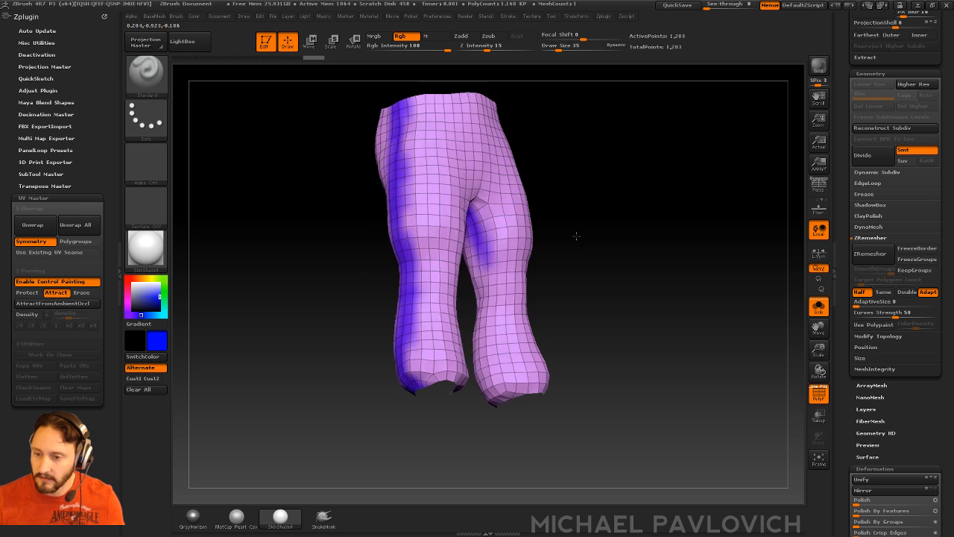
mouse_move(484, 258)
mouse_down()
mouse_move(485, 337)
mouse_move(507, 394)
mouse_up()
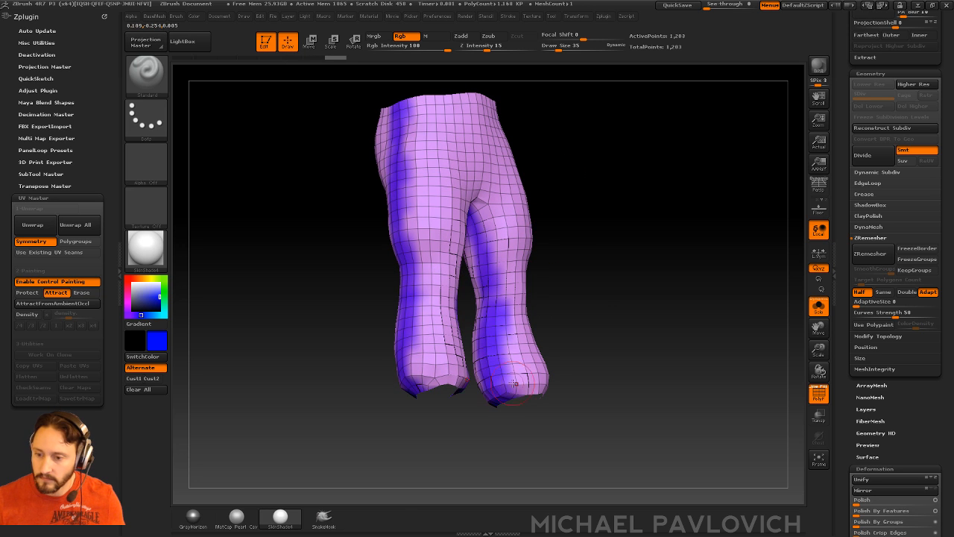
- Unwrap the cloned trousers, inspect the flattened UV layout, and restore the 3D shape
mouse_move(596, 350)
shift+mouse_down()
mouse_move(635, 340)
mouse_move(629, 401)
shift+mouse_up()
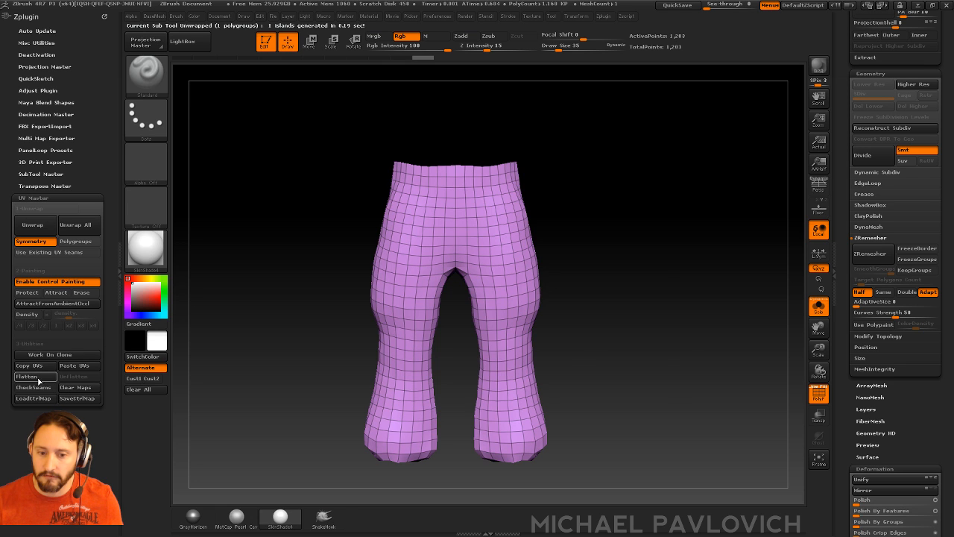
click(26, 376)
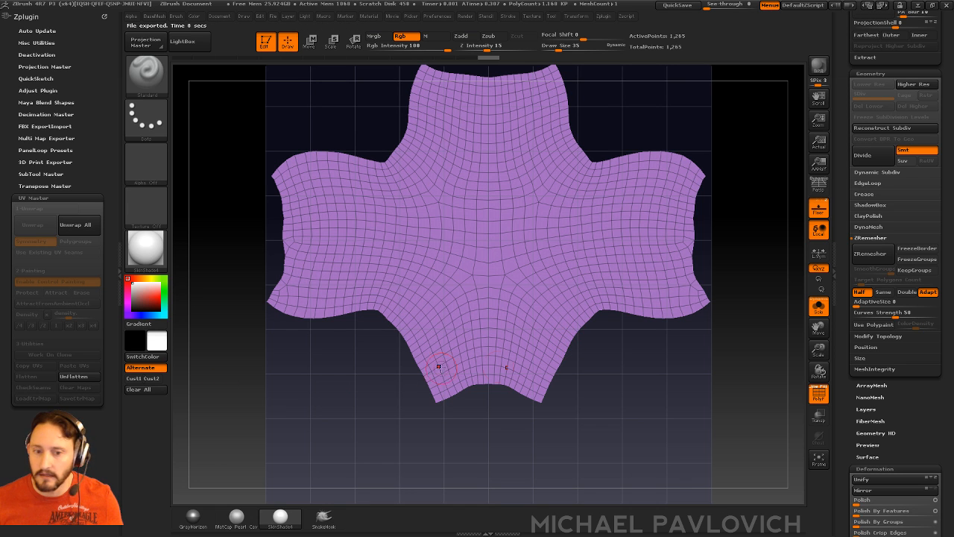
click(73, 379)
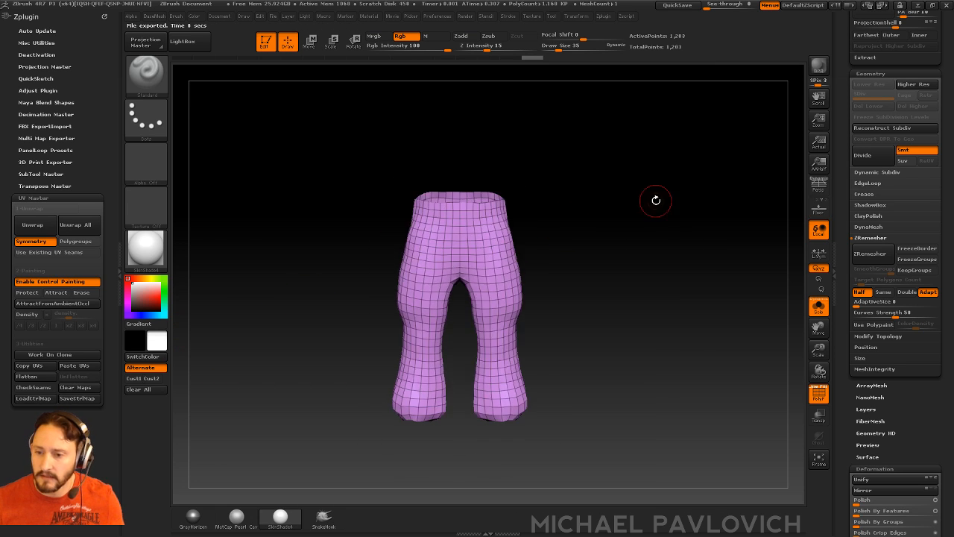
- Hide the polygon strips along the outer and inner leg sides, and polygroup the trousers' separate front and back pieces with Auto Groups
mouse_move(655, 200)
mouse_down()
mouse_move(626, 180)
mouse_move(544, 222)
mouse_move(679, 254)
mouse_move(644, 164)
mouse_move(639, 213)
mouse_move(606, 251)
mouse_move(589, 254)
mouse_move(639, 262)
mouse_move(627, 259)
mouse_up()
click(56, 293)
click(57, 293)
shift+drag(702, 279, 691, 279)
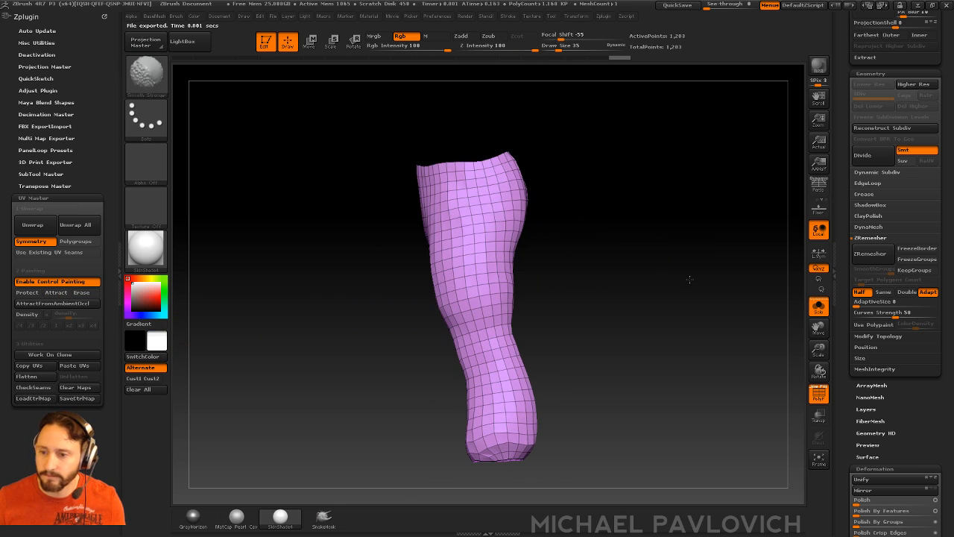
mouse_move(245, 111)
mouse_down()
mouse_move(614, 156)
mouse_move(485, 158)
mouse_move(629, 270)
mouse_move(613, 142)
mouse_move(654, 239)
mouse_move(656, 195)
mouse_move(618, 128)
mouse_move(599, 174)
mouse_up()
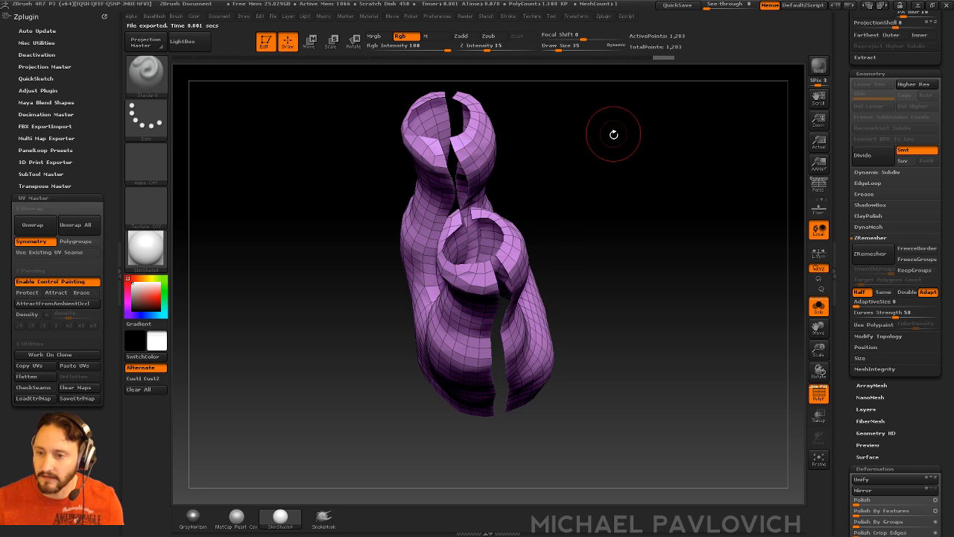
mouse_move(613, 132)
mouse_down()
mouse_move(645, 189)
mouse_move(631, 285)
mouse_move(635, 278)
mouse_up()
key(2)
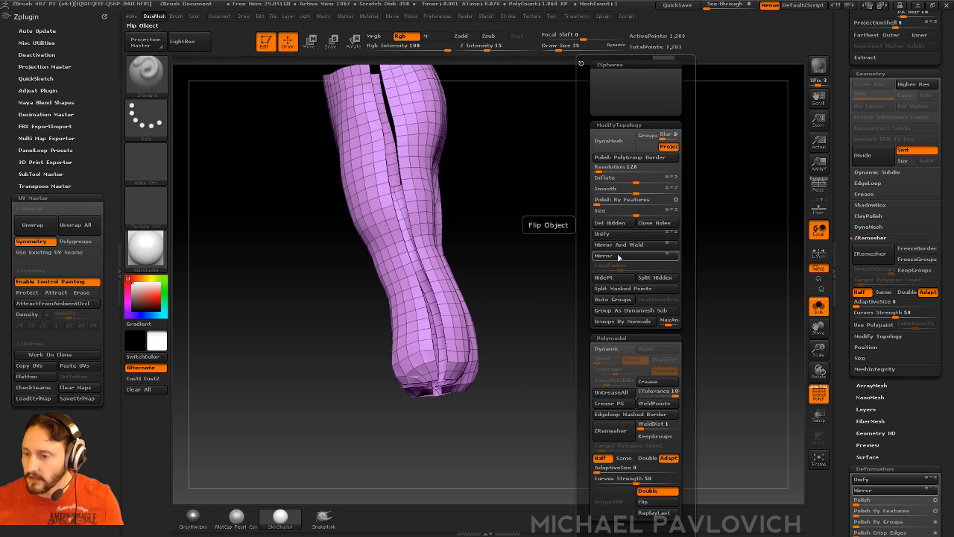
click(613, 301)
drag(560, 315, 618, 286)
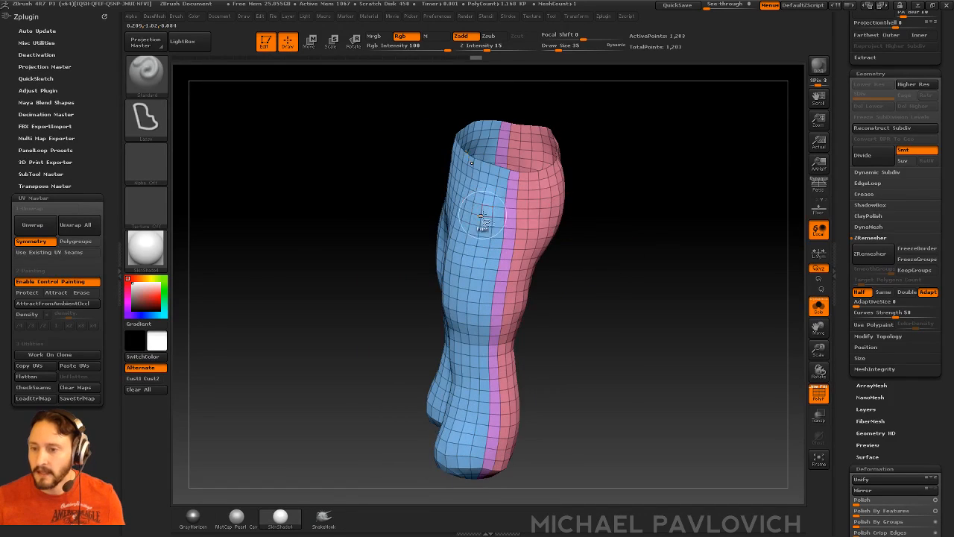
- Merge the trousers' front panel and side strips into one polygroup, and show the whole mesh again
ctrl+shift+click(483, 212)
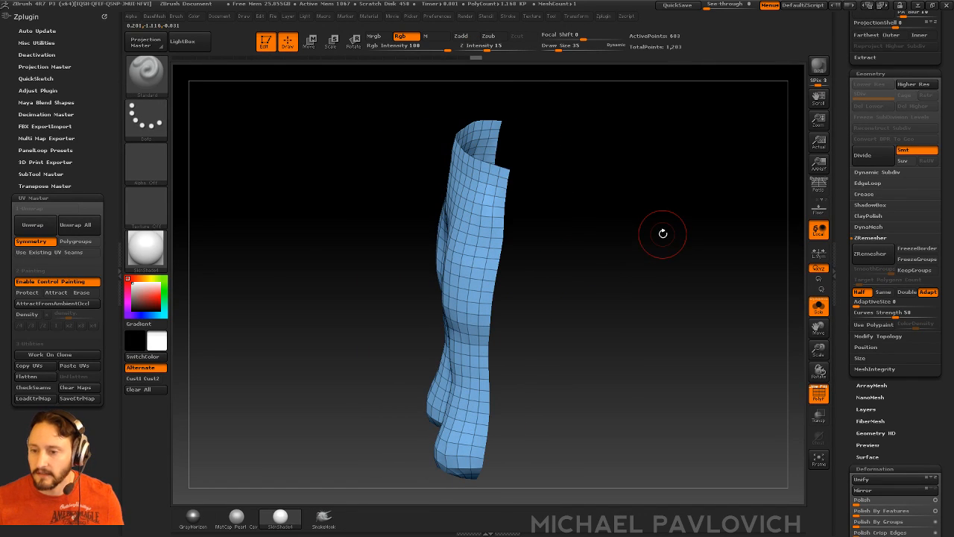
ctrl+shift+click(663, 230)
drag(663, 222, 724, 268)
key(ctrl+w)
ctrl+shift+click(629, 319)
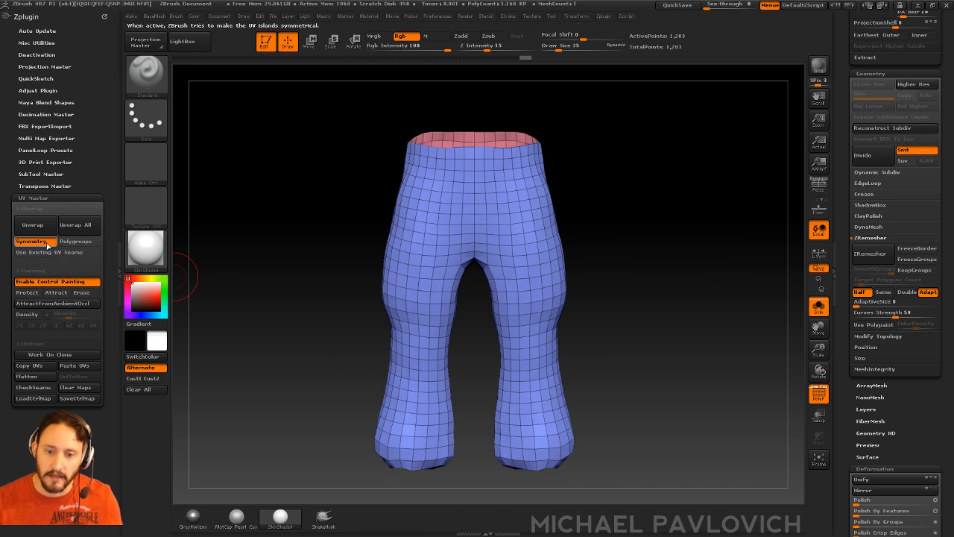
- Unwrap the cloned trousers with Symmetry and Polygroups on and control painting off, and flatten them to inspect the UV layout
click(75, 241)
click(63, 282)
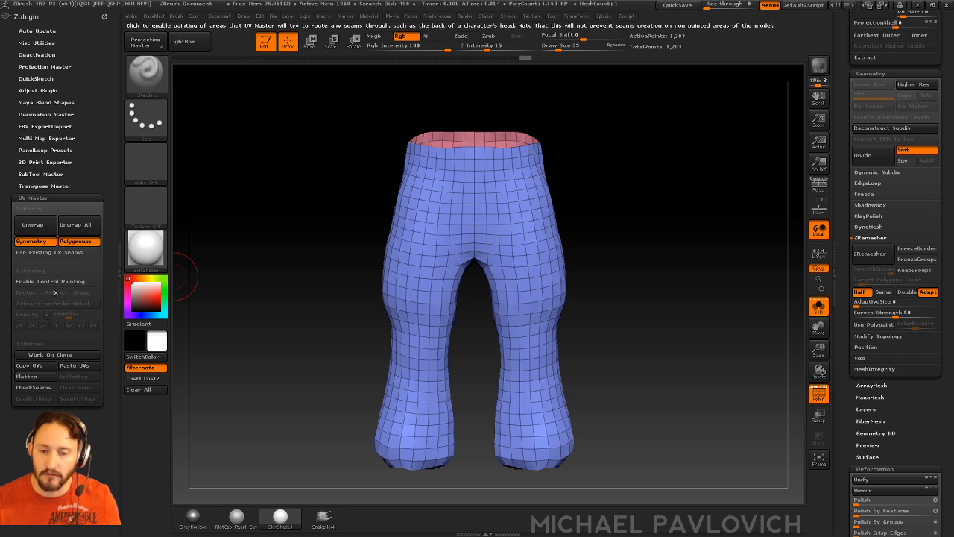
click(32, 224)
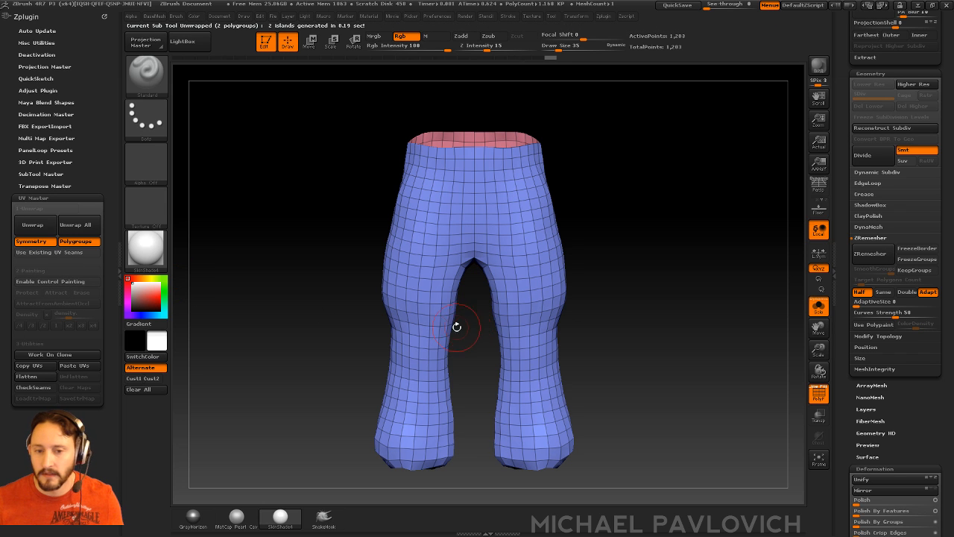
click(30, 377)
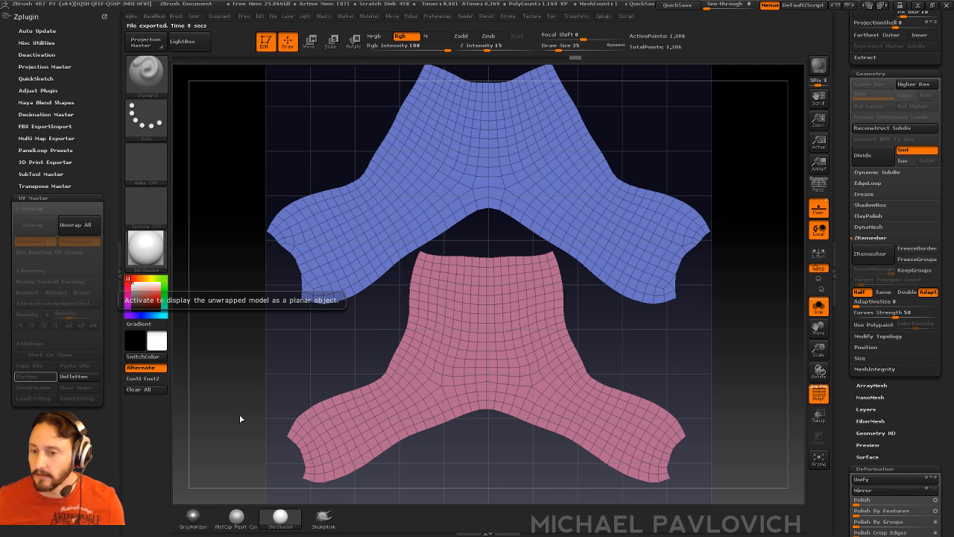
key(f)
ctrl+right_drag(704, 345, 744, 325)
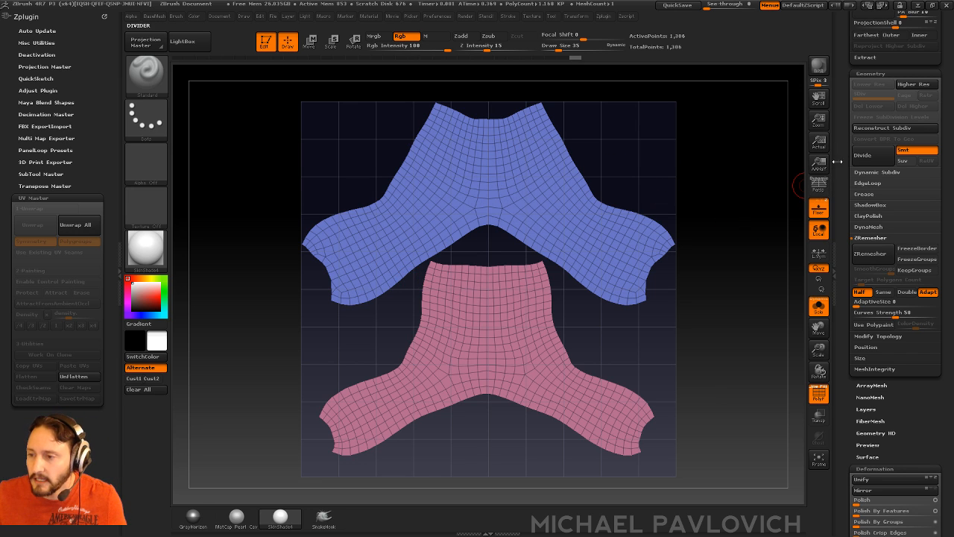
- Switch back to the full character tool, make the Male007 body the active subtool, and turn off the polyframe display
drag(841, 151, 852, 358)
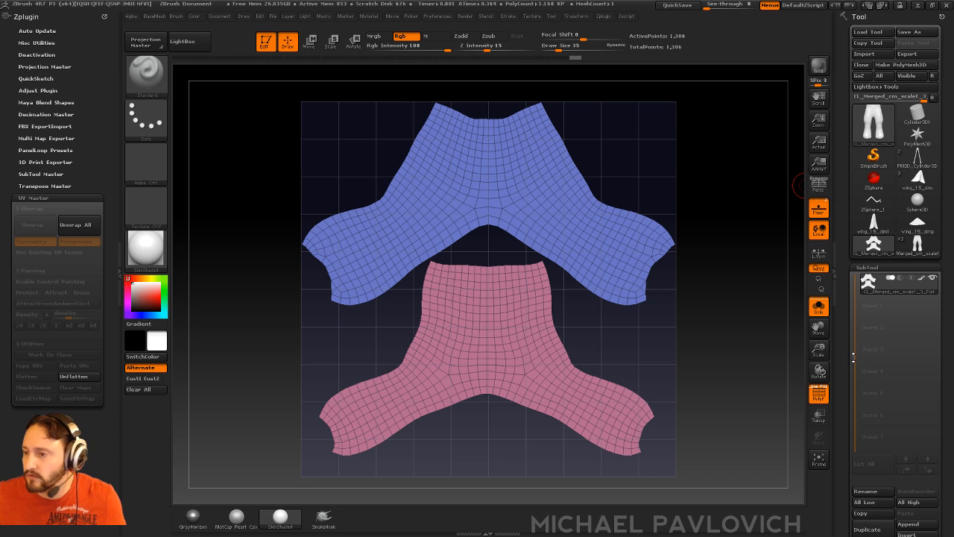
click(919, 256)
alt+drag(674, 215, 699, 385)
alt+drag(644, 307, 648, 263)
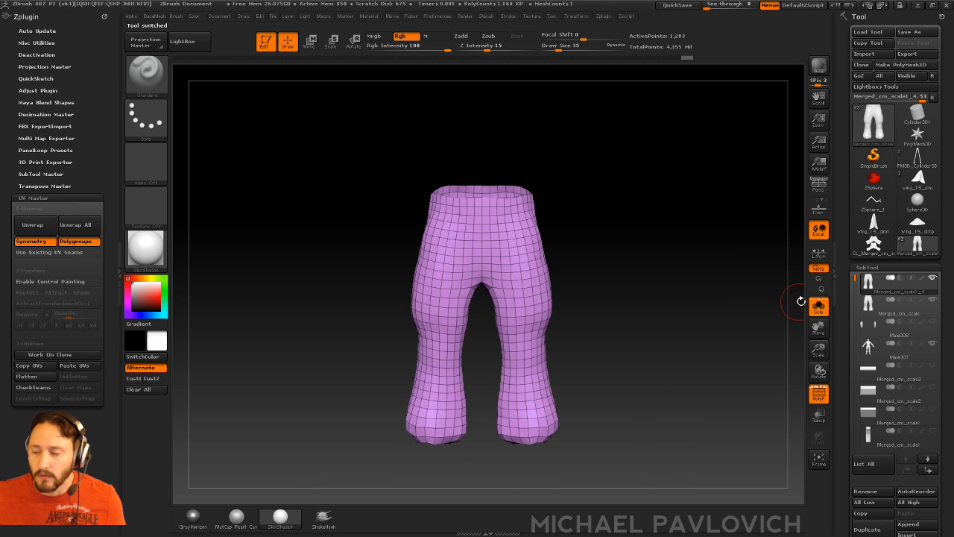
click(864, 348)
click(817, 396)
alt+drag(735, 335, 719, 350)
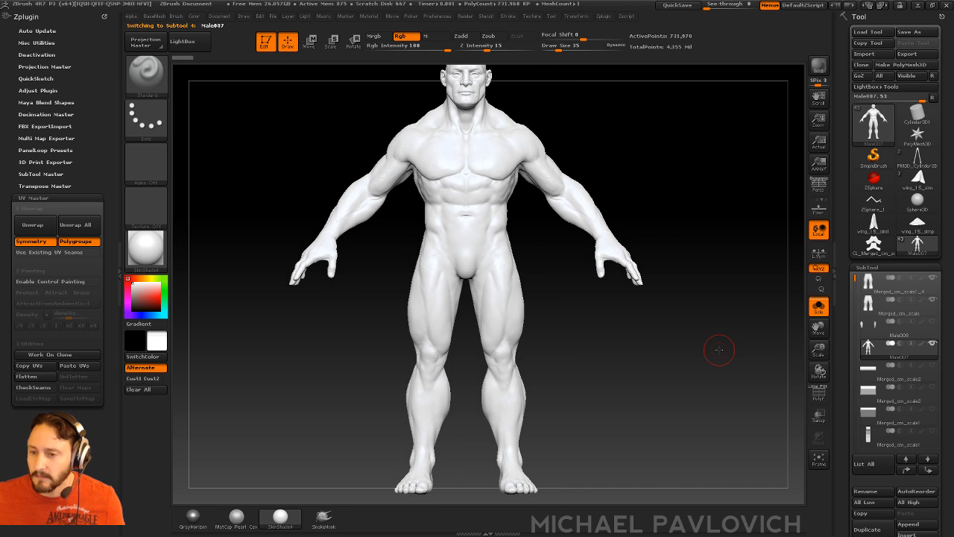
key(b)
key(z)
key(m)
mouse_move(671, 214)
mouse_down()
mouse_move(713, 214)
mouse_move(691, 223)
mouse_up()
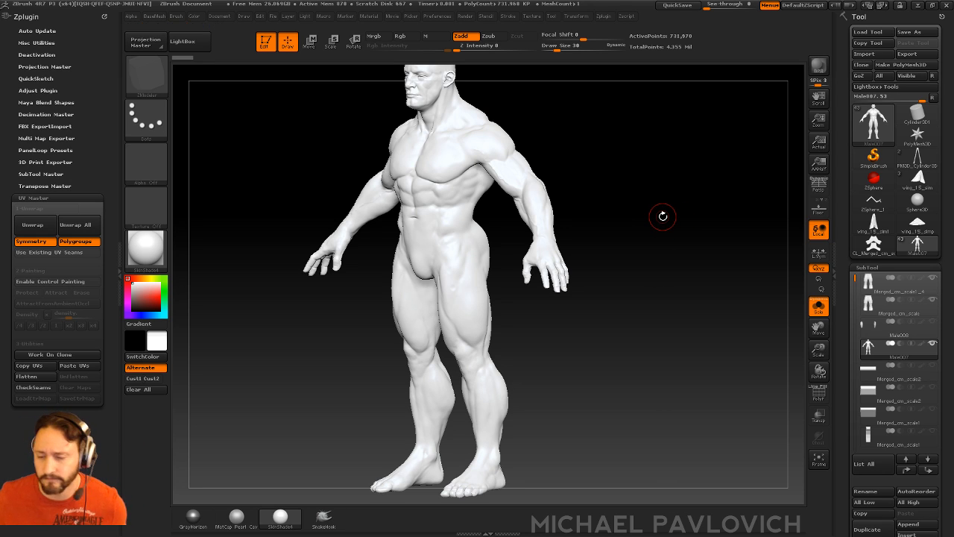
- Try the gray horizon material, settle on the MatCap Pearl material, and review the body's shape
click(209, 513)
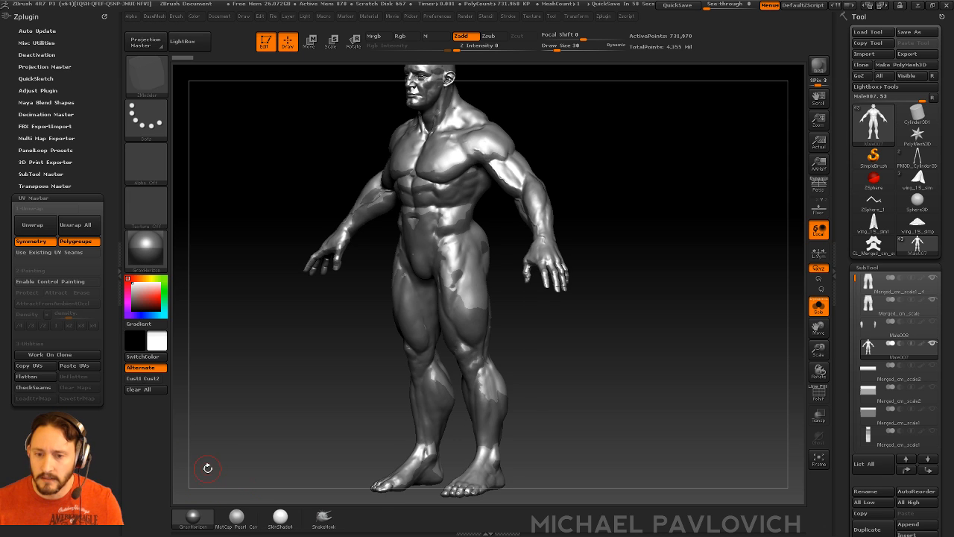
click(238, 516)
shift+drag(667, 326, 704, 334)
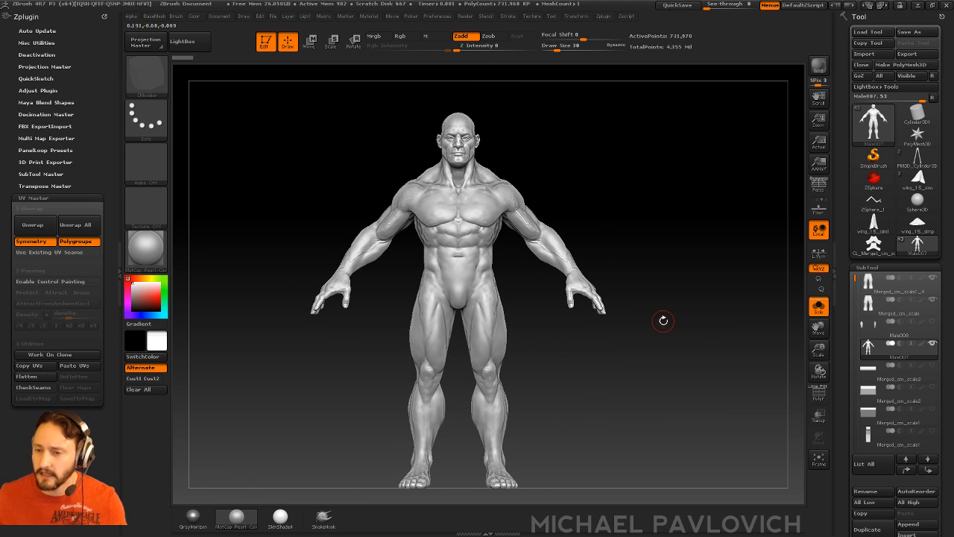
drag(674, 287, 695, 231)
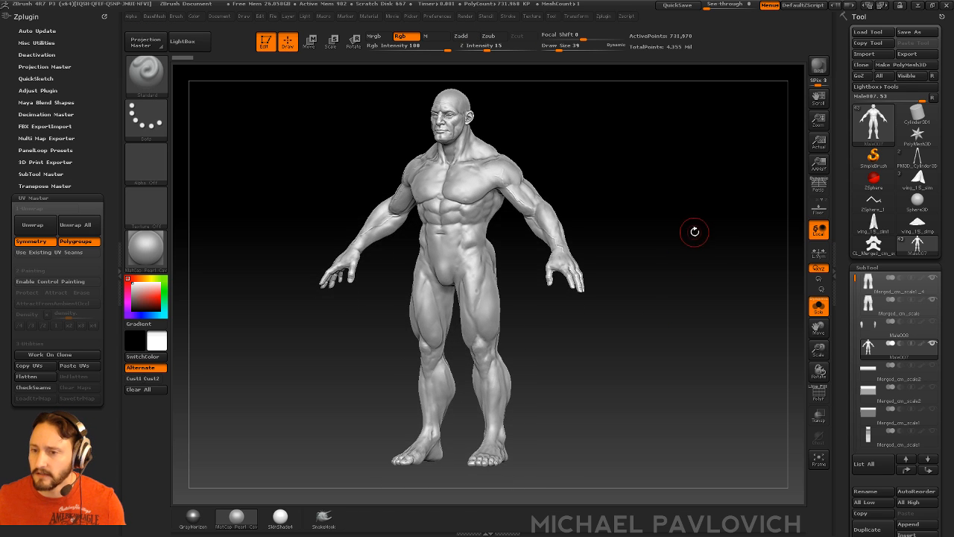
drag(652, 165, 664, 194)
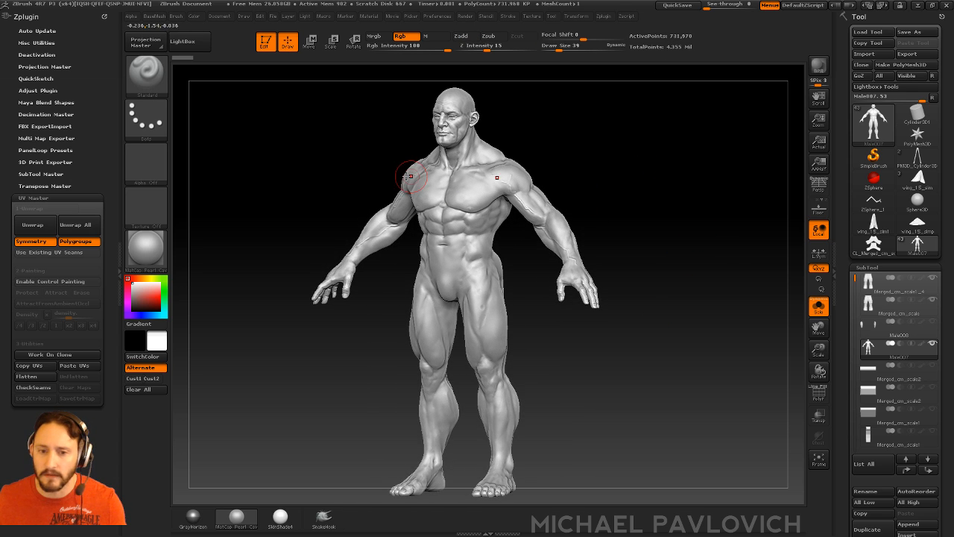
- Preprocess the Male007 body subtool for reduction with Decimation Master
click(88, 198)
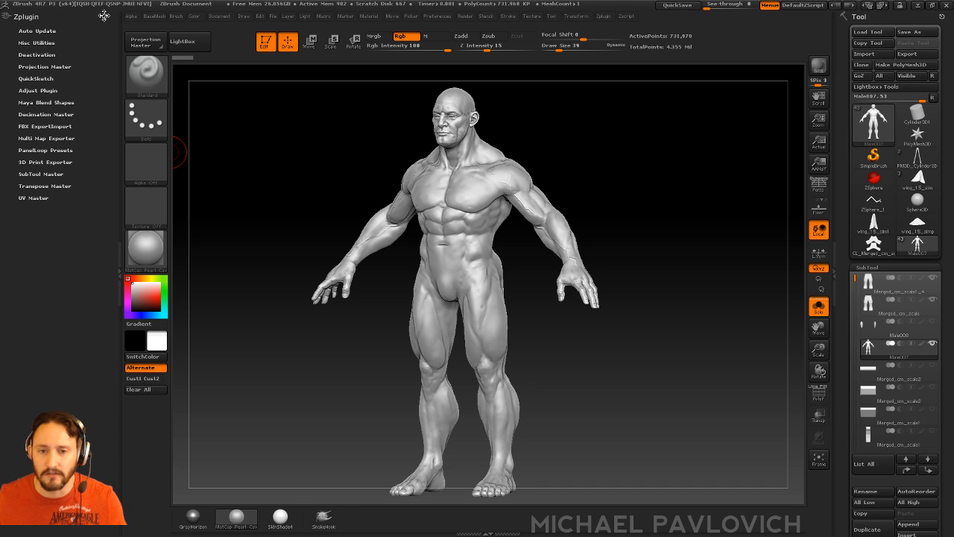
click(31, 114)
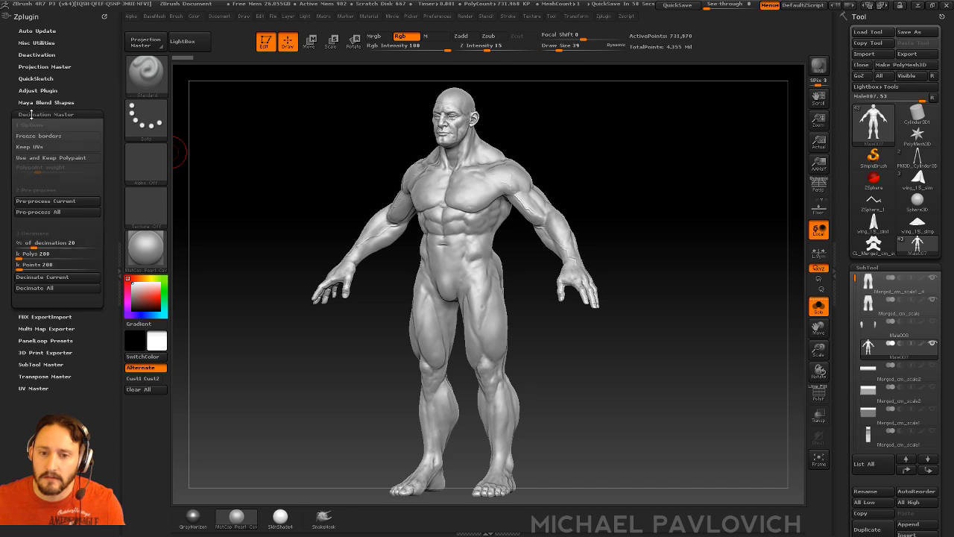
click(37, 201)
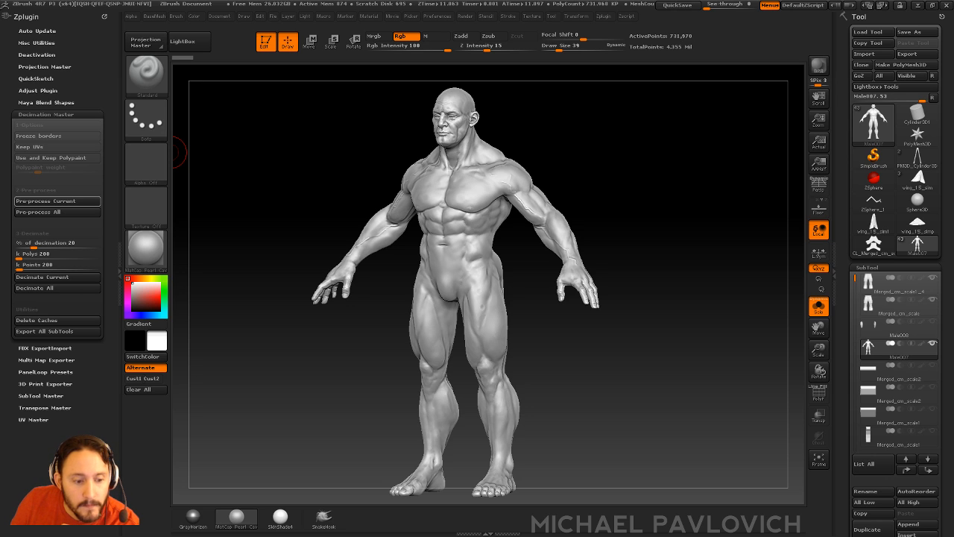
- Open the k Polys decimation target for editing for the male body
drag(668, 211, 672, 209)
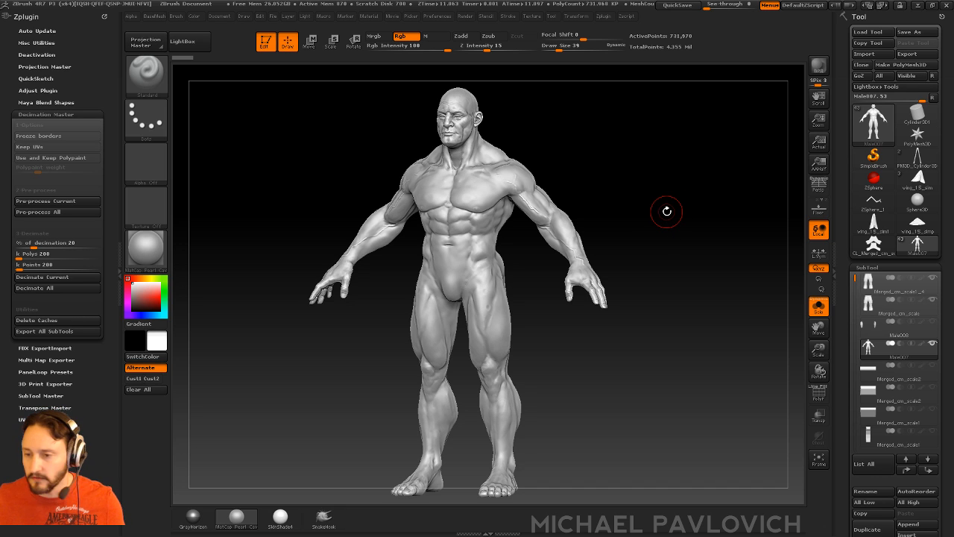
click(51, 256)
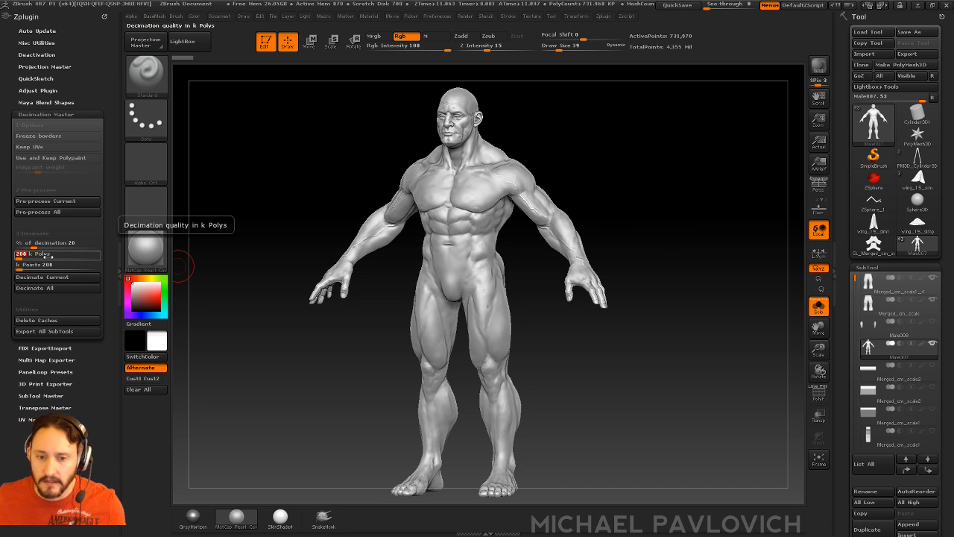
- Set the decimation target to 88 k polys and decimate the current body subtool
text(88)
key(Return)
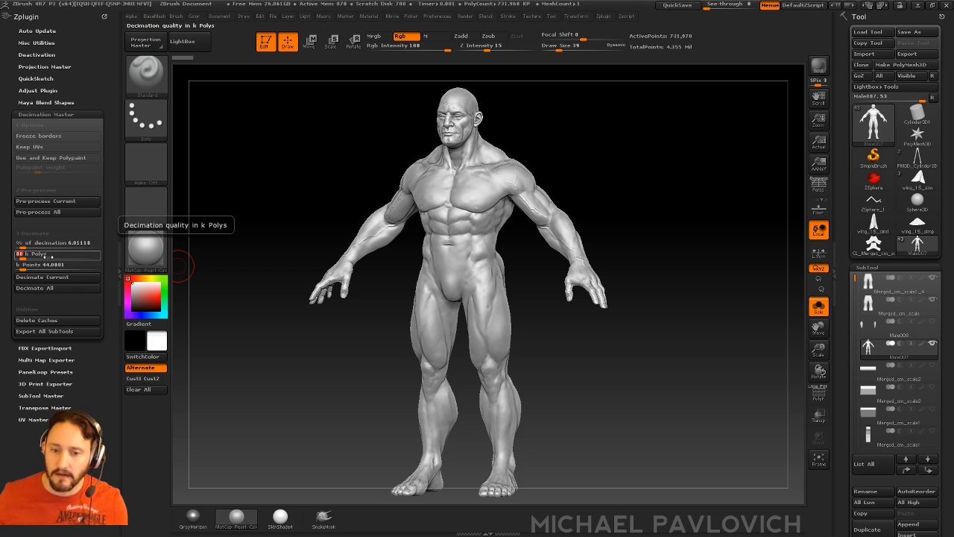
click(67, 278)
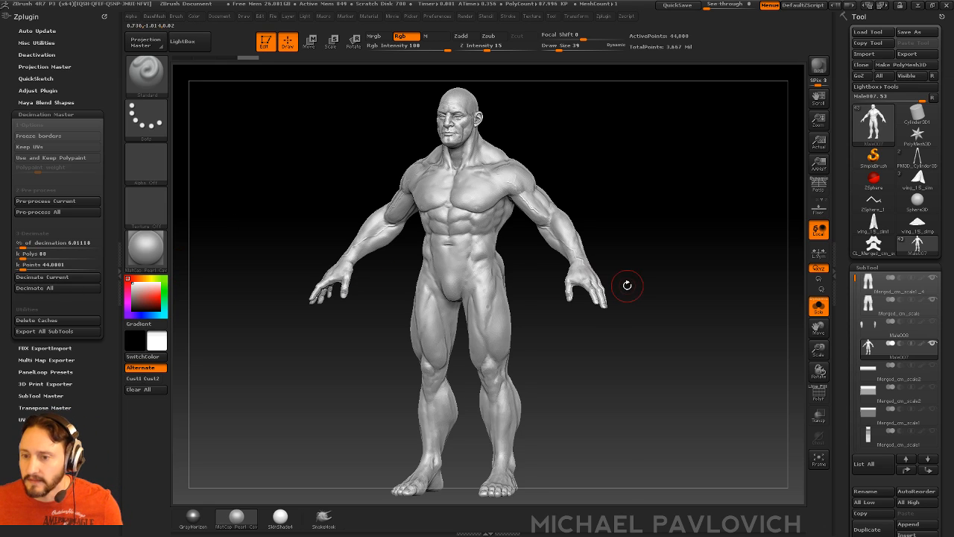
- Examine the decimated body with its polygon wireframe shown, then turn the wireframe off
drag(624, 283, 770, 361)
click(821, 397)
alt+drag(771, 295, 719, 363)
click(819, 394)
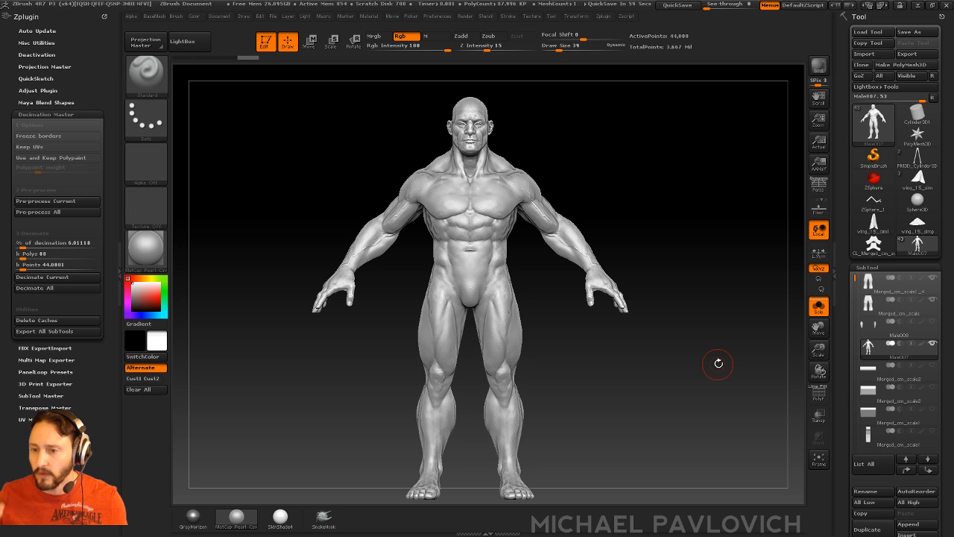
alt+drag(671, 183, 663, 230)
alt+drag(666, 262, 667, 176)
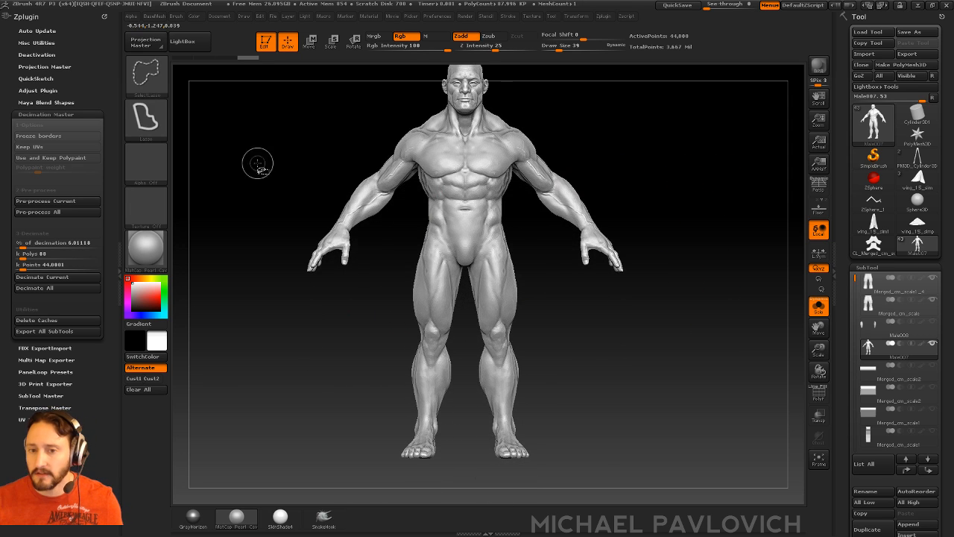
- Isolate part of the body with the SelectLasso brush, then show the whole mesh again
ctrl+shift+click(149, 77)
mouse_move(533, 276)
ctrl+shift+mouse_down()
mouse_move(481, 202)
mouse_move(334, 420)
mouse_move(686, 406)
mouse_move(693, 395)
ctrl+shift+mouse_up()
mouse_move(719, 343)
mouse_down()
mouse_move(625, 337)
mouse_move(735, 327)
mouse_up()
ctrl+shift+click(798, 317)
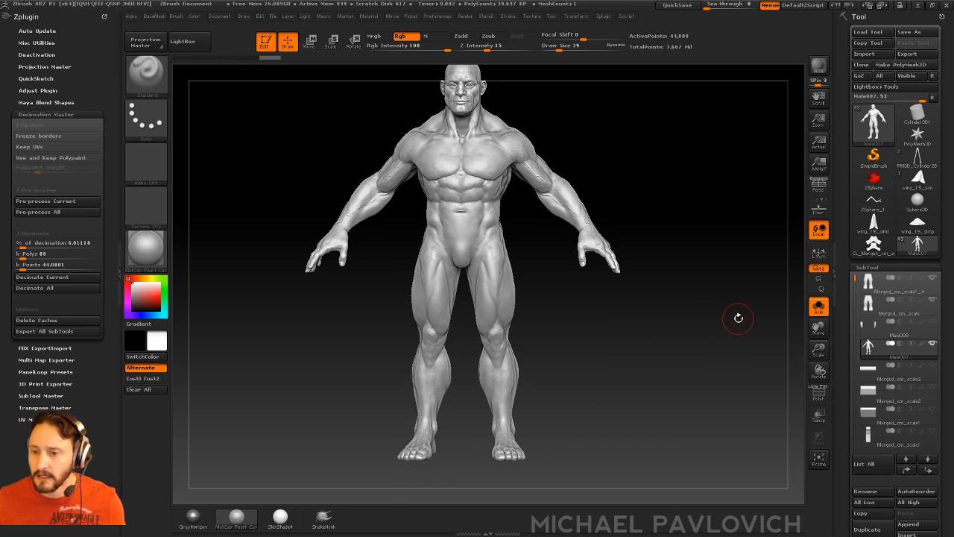
alt+drag(743, 286, 745, 315)
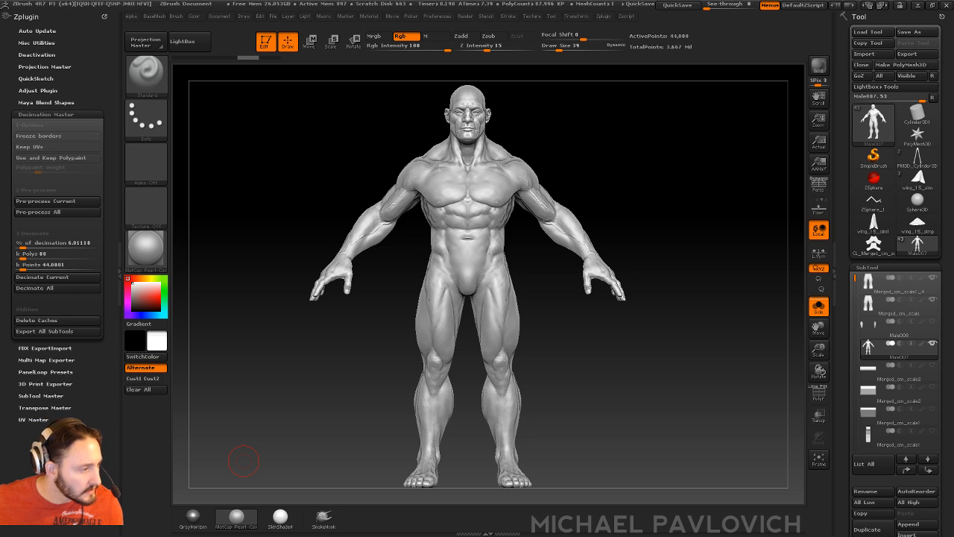
- Switch to Marvelous Designer, remove the two-legged placeholder avatar and load PantsAvatar.OBJ as the avatar
key(alt+Tab)
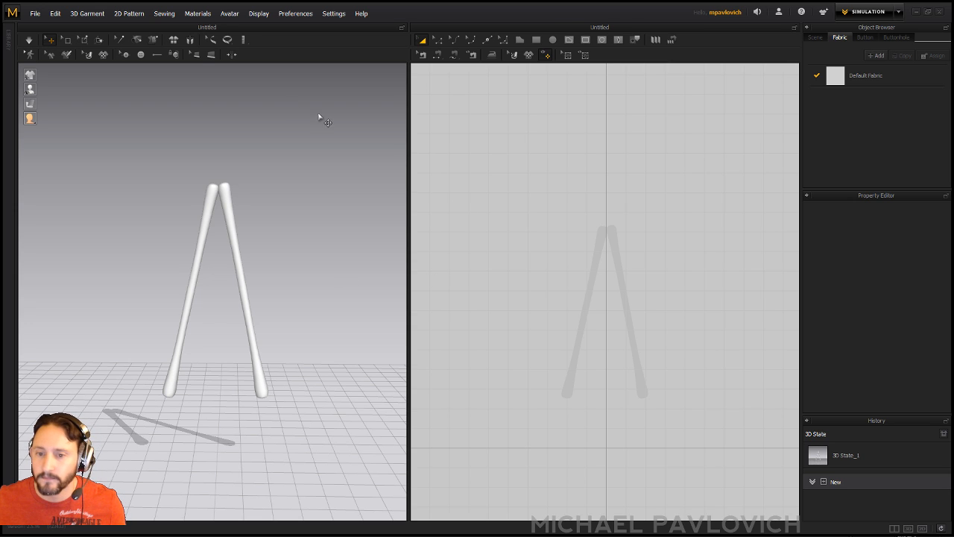
click(241, 37)
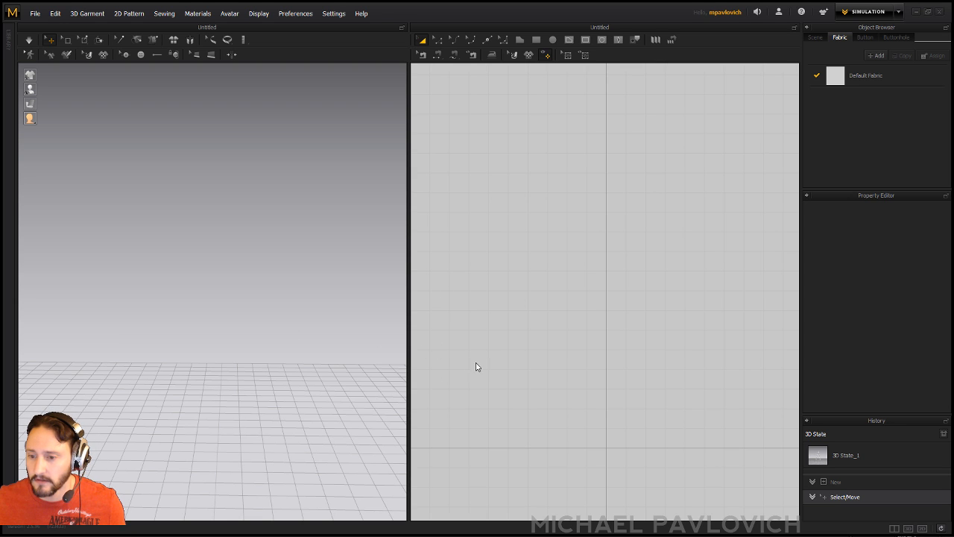
key(ctrl+y)
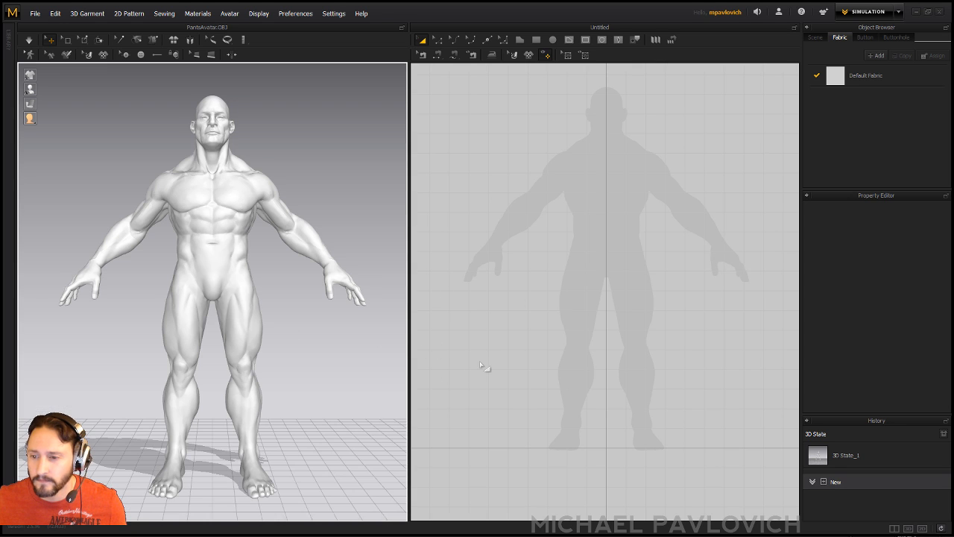
- Change the avatar material's diffuse color to a light beige
right_drag(331, 371, 248, 227)
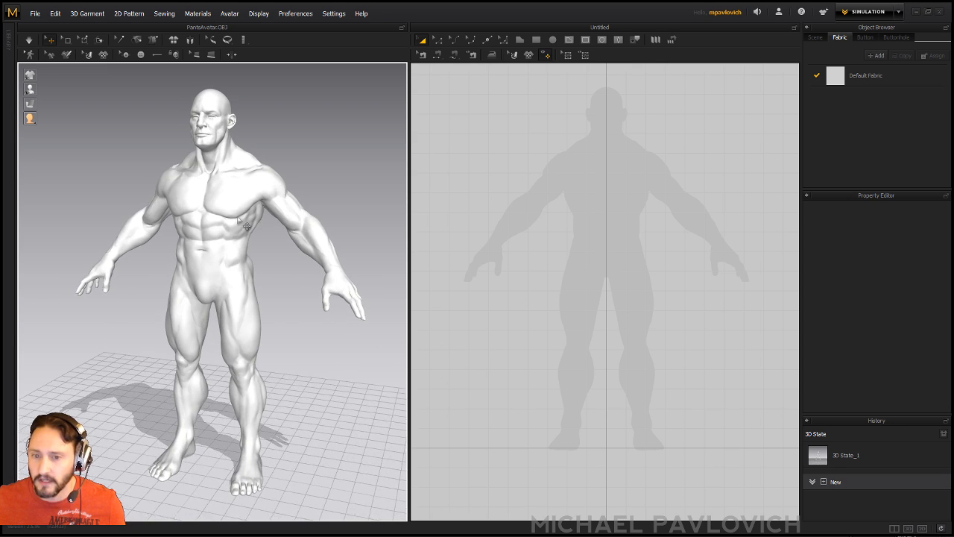
click(236, 206)
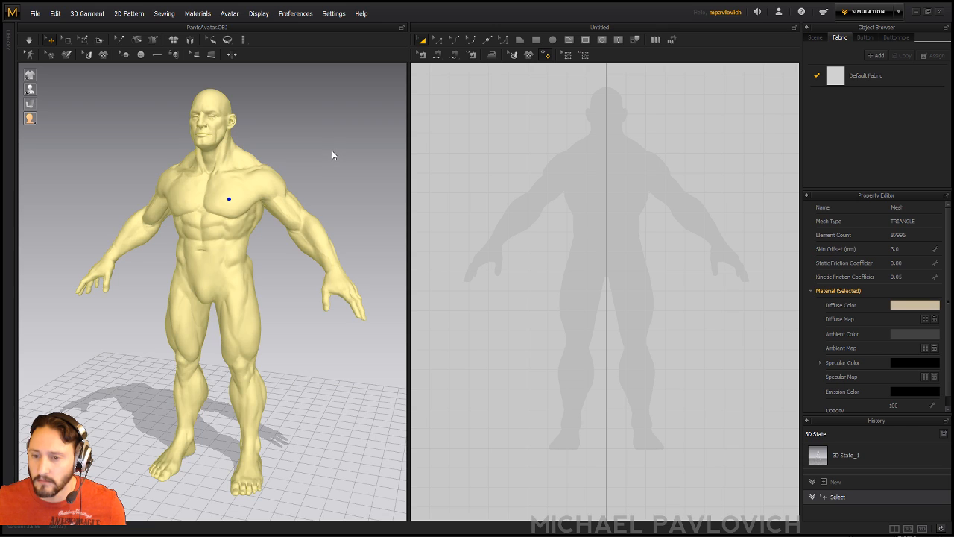
drag(324, 169, 334, 152)
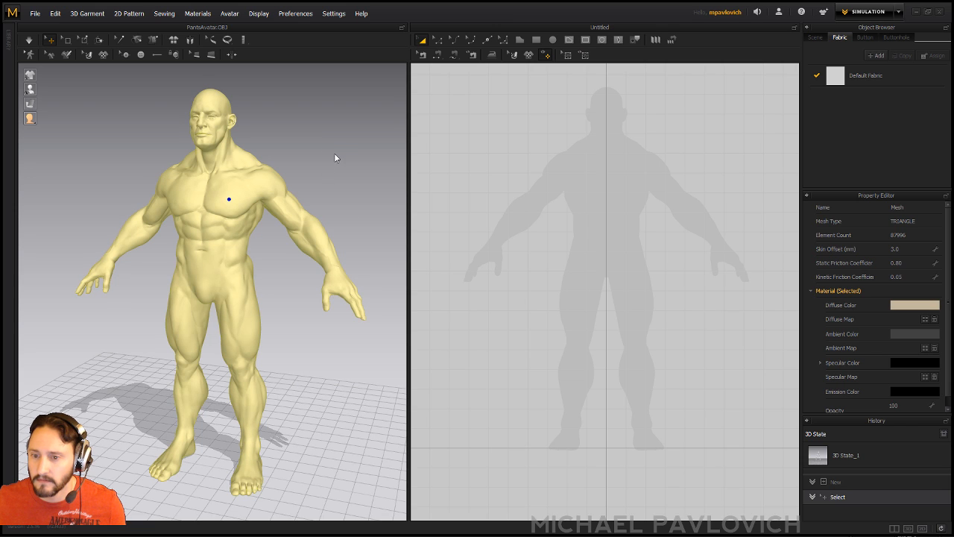
click(449, 364)
click(355, 183)
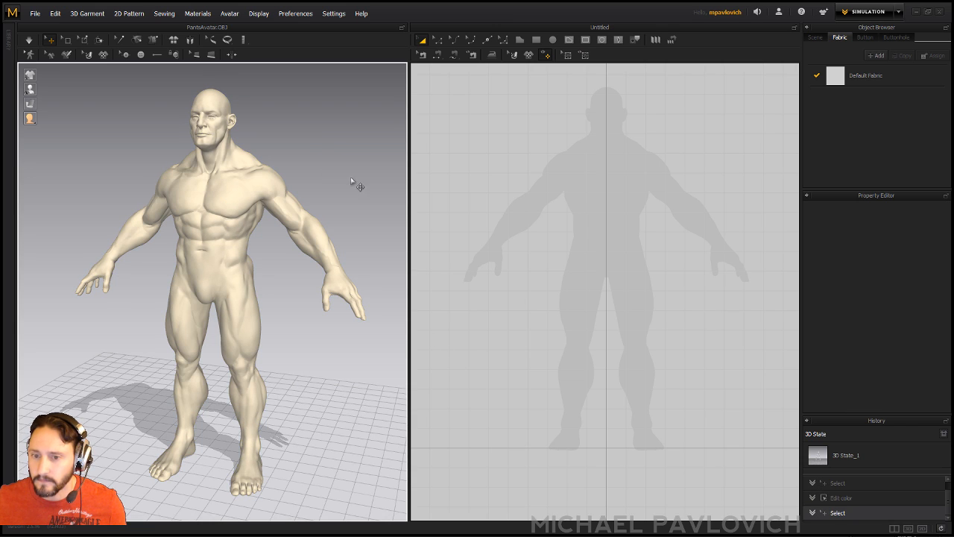
- Draw a rectangular pattern about 287 by 962 mm over one leg of the avatar silhouette, from hip to ankle
click(521, 43)
scroll(552, 253, up, 5)
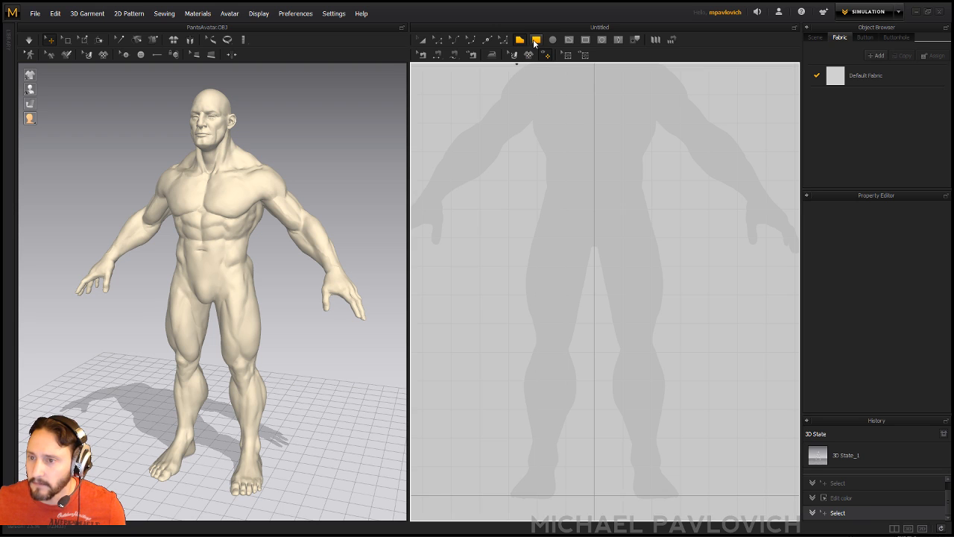
click(535, 41)
drag(507, 200, 589, 475)
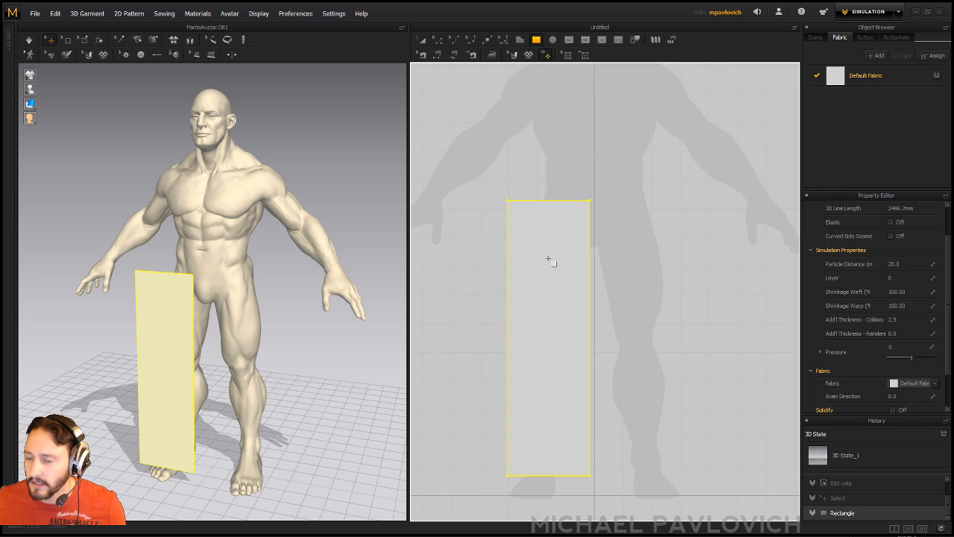
- Clone the rectangle as a symmetric pattern with sewing and place it over the other leg
key(a)
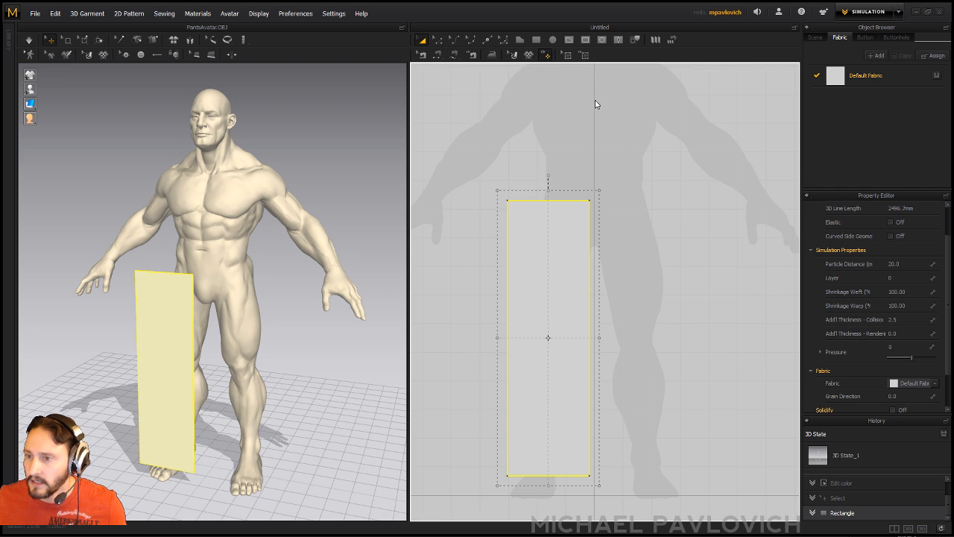
key(ctrl+d)
click(645, 341)
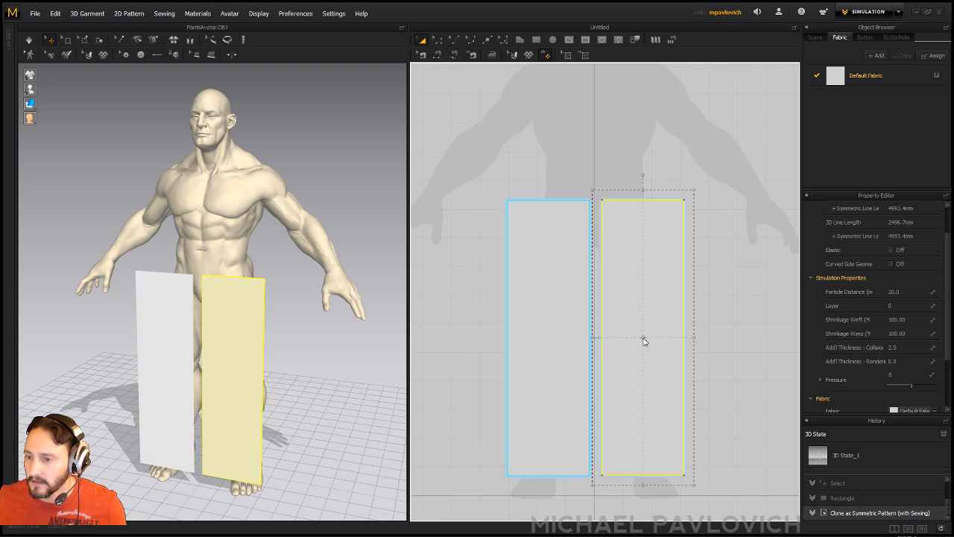
scroll(738, 330, up, 1)
scroll(576, 121, down, 1)
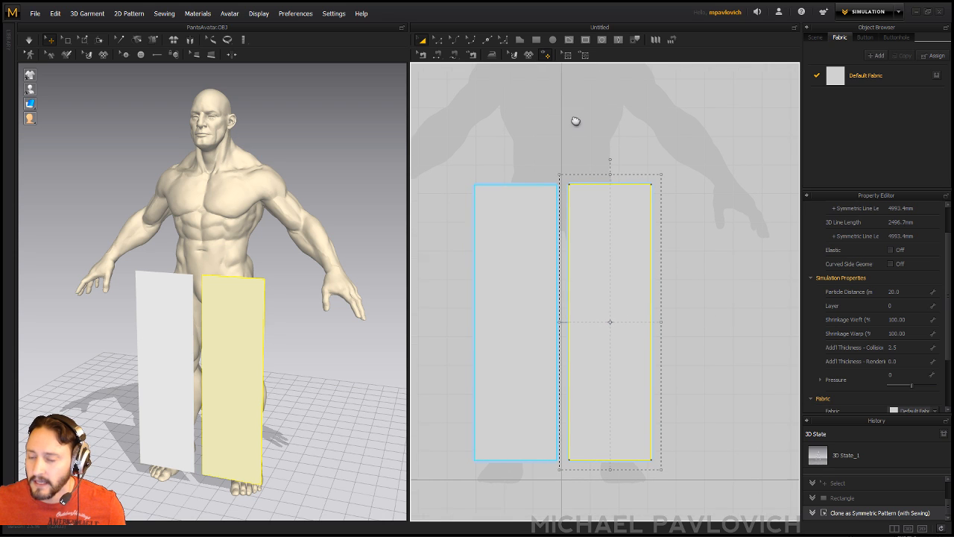
middle_drag(575, 120, 583, 117)
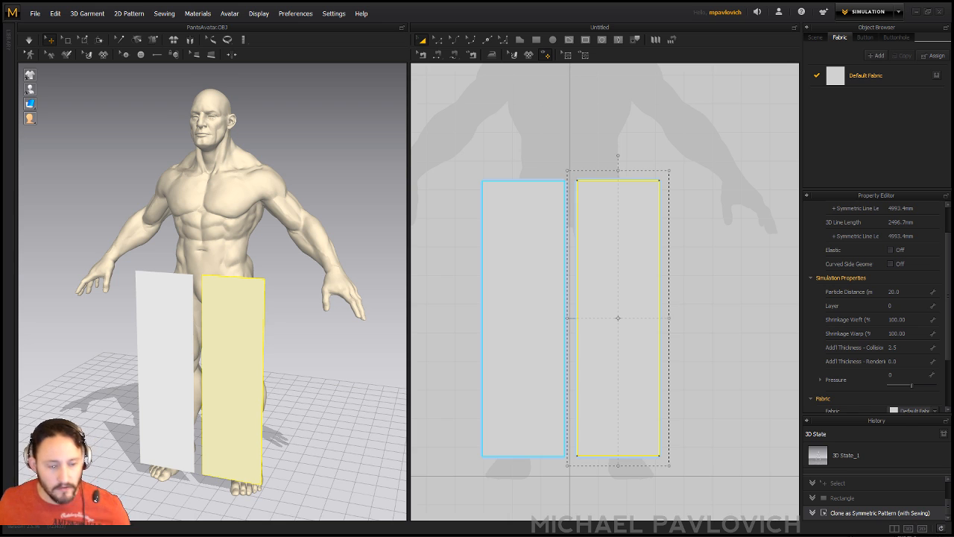
- Split the first leg pattern's inner edge with two points at crotch height, one slightly above the other
click(438, 40)
key(x)
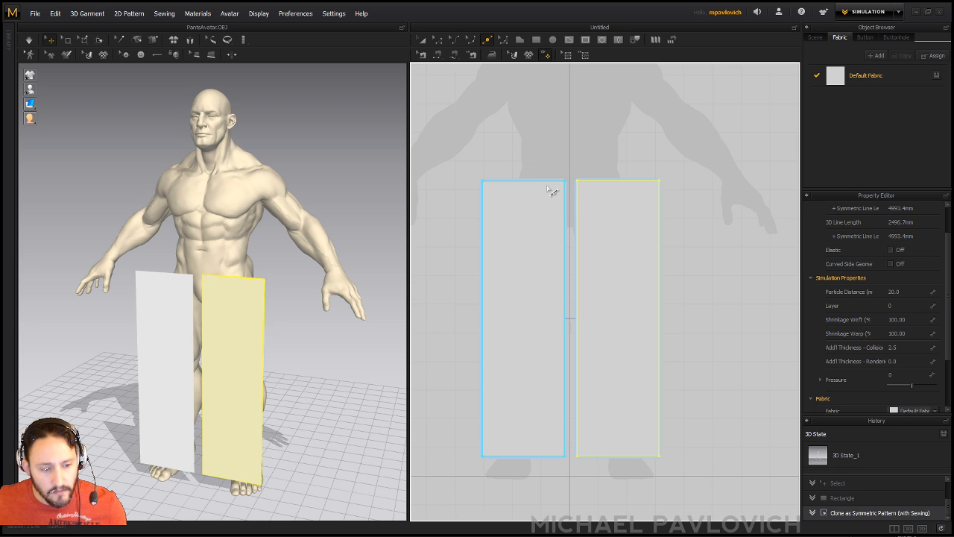
click(565, 251)
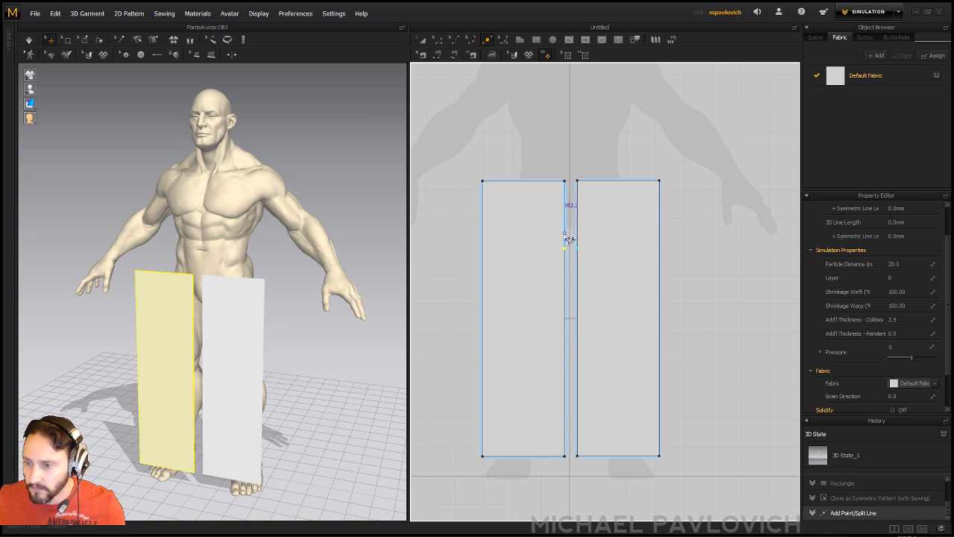
click(565, 233)
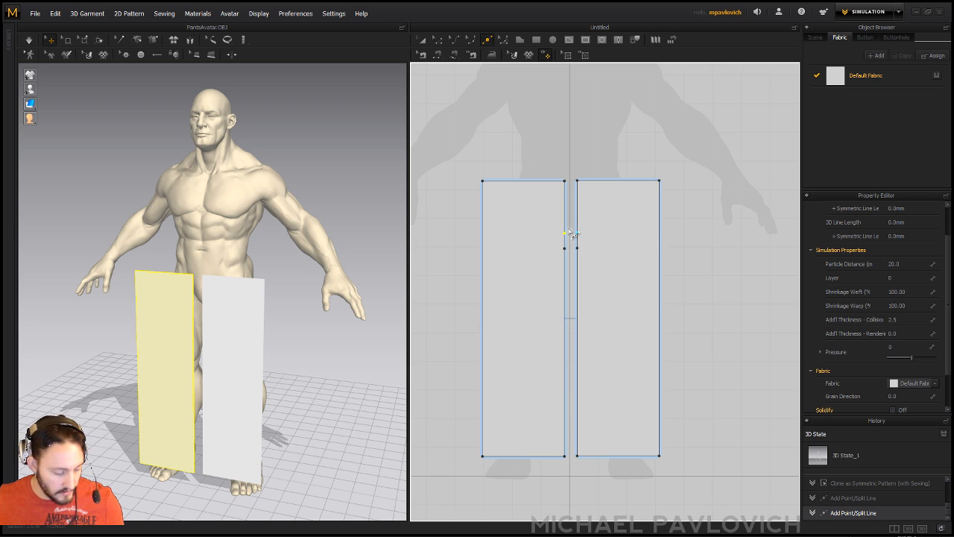
- Move the inner edge segment above the crotch points about 56 mm toward the pattern's outer side
key(z)
click(568, 218)
drag(571, 217, 556, 218)
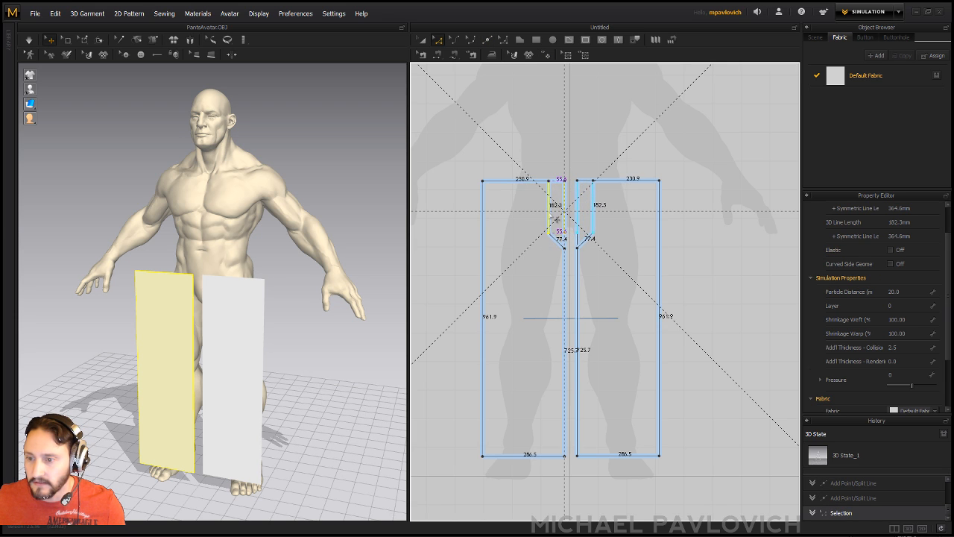
click(546, 235)
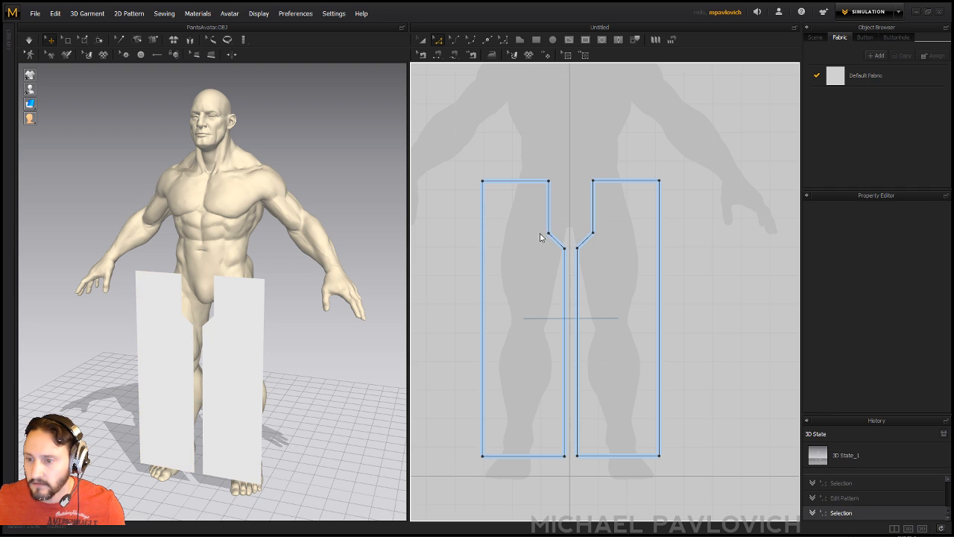
- Convert the upper crotch corner to a curve point and move the waist's inner corner further toward the outer side
click(548, 237)
right_click(563, 248)
click(588, 315)
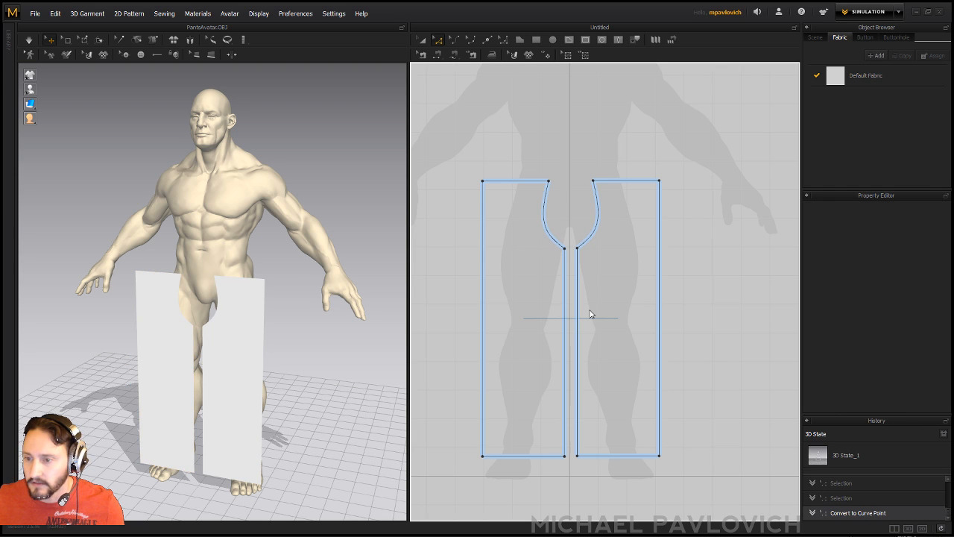
click(551, 190)
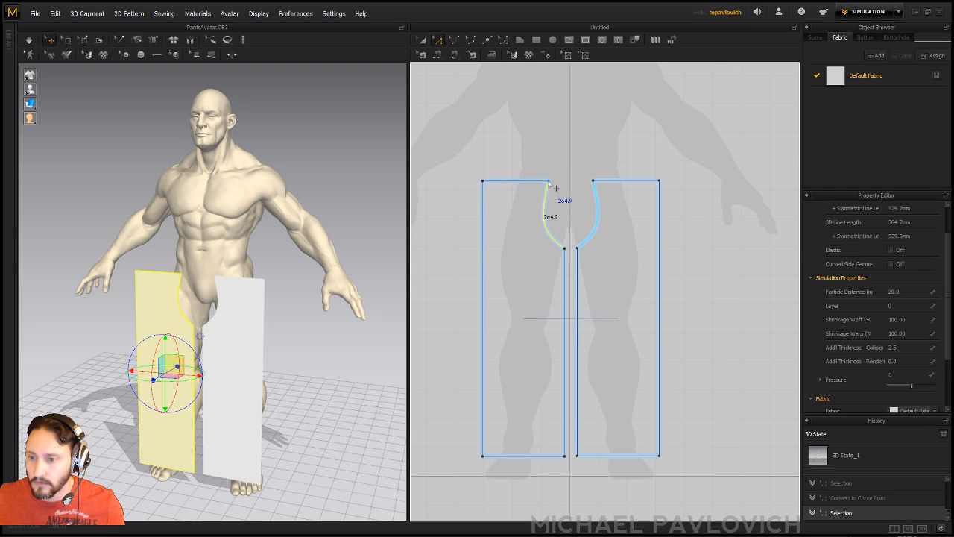
click(549, 181)
drag(552, 182, 541, 183)
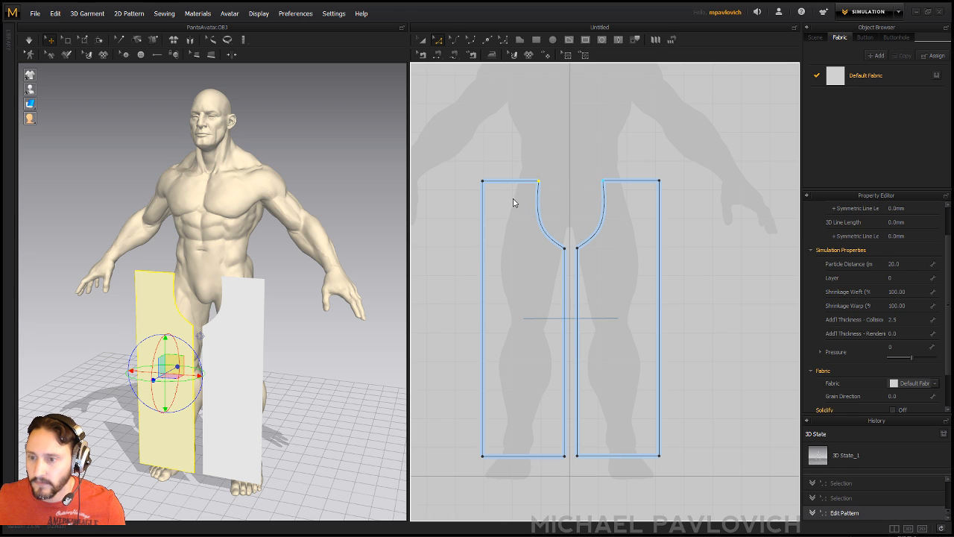
- Refine the bend of the crotch line with Edit Curvature
click(453, 39)
click(545, 228)
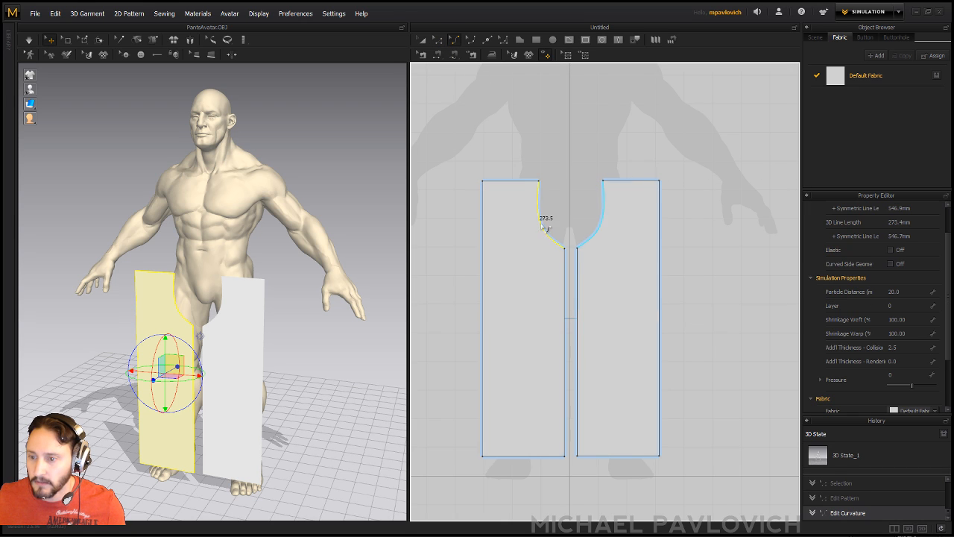
click(579, 226)
middle_drag(720, 276, 679, 264)
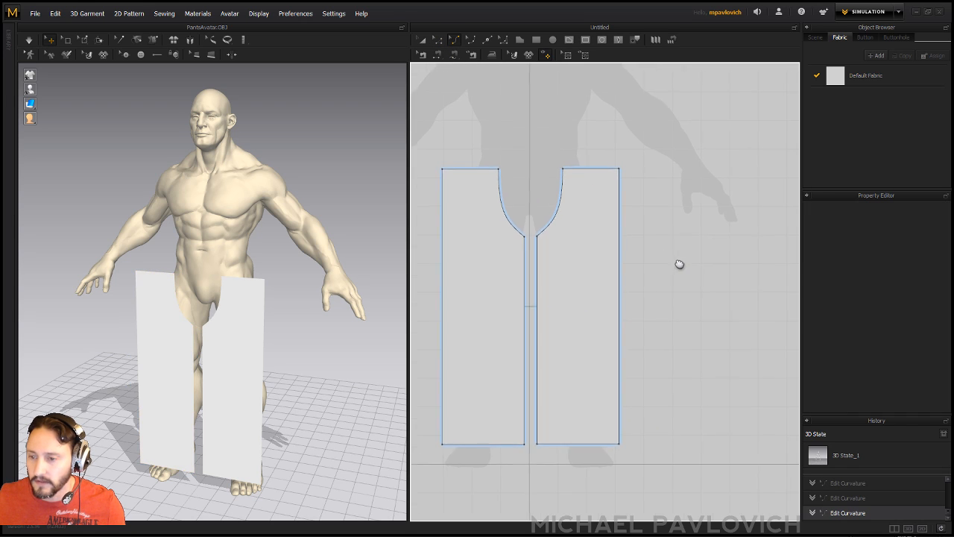
scroll(670, 253, down, 1)
scroll(656, 233, down, 1)
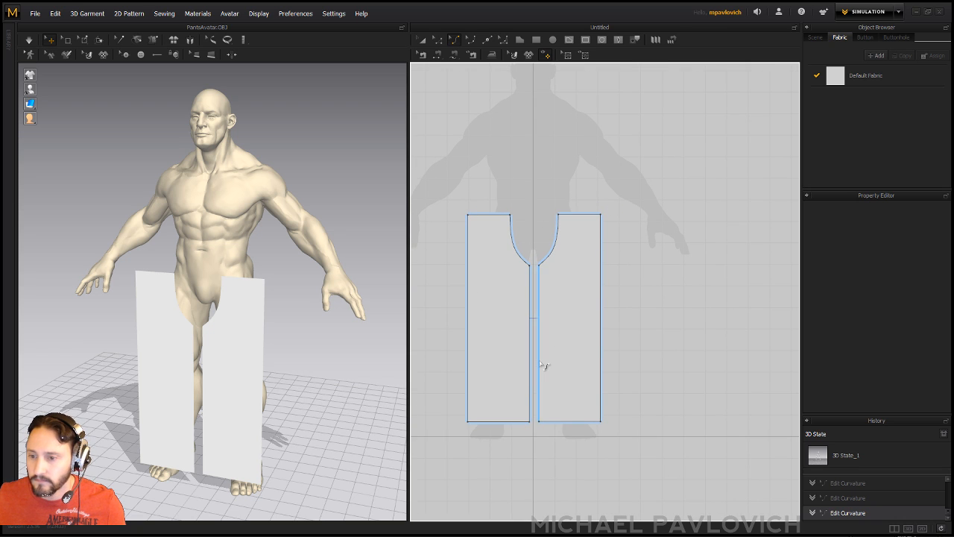
- Paste a copy of the first leg pattern beside the front pair and clone it as a symmetric pattern with sewing
middle_drag(667, 307, 624, 286)
key(a)
click(457, 270)
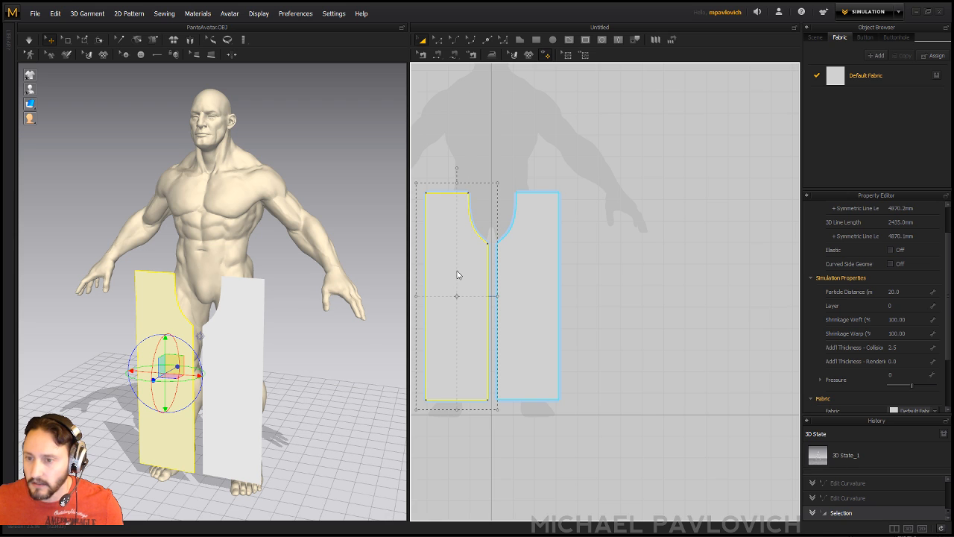
click(440, 121)
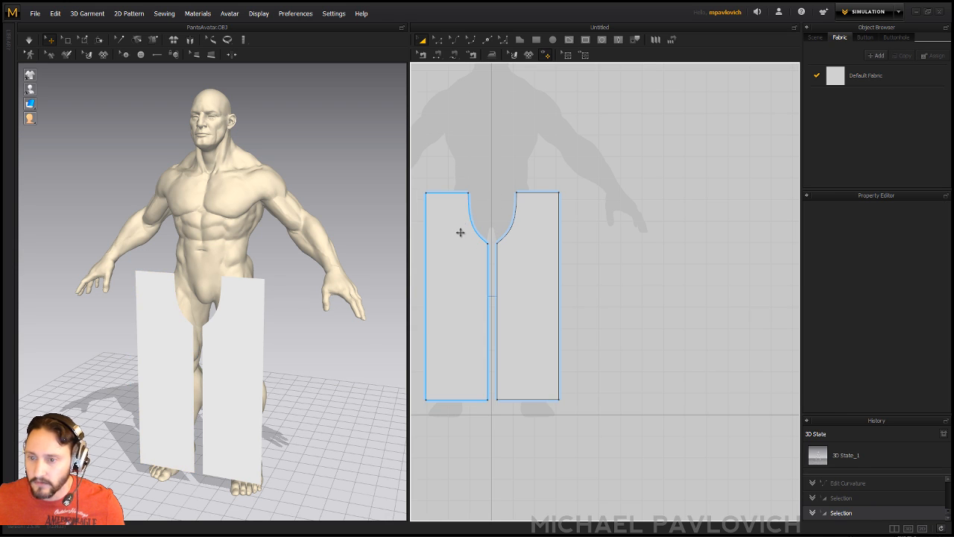
click(460, 232)
key(ctrl+c)
key(ctrl+v)
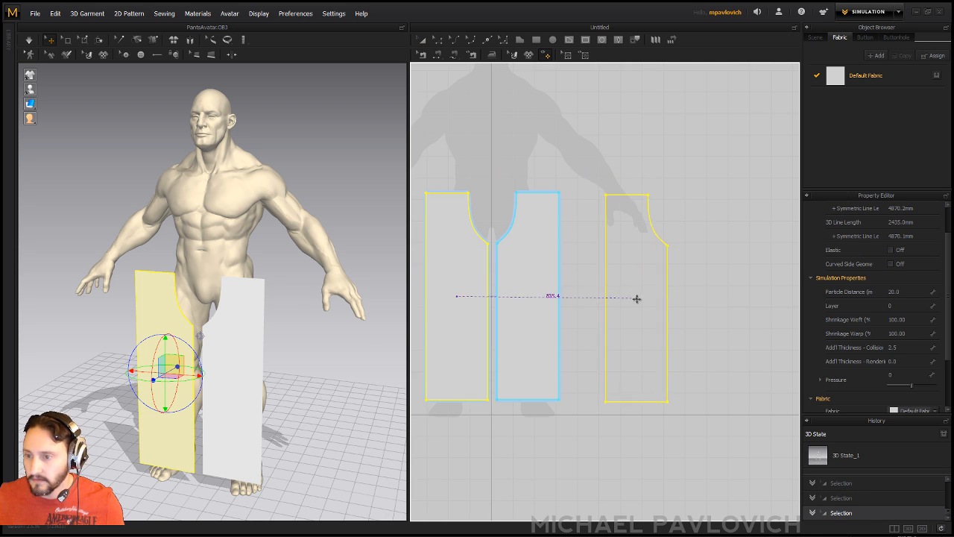
click(642, 304)
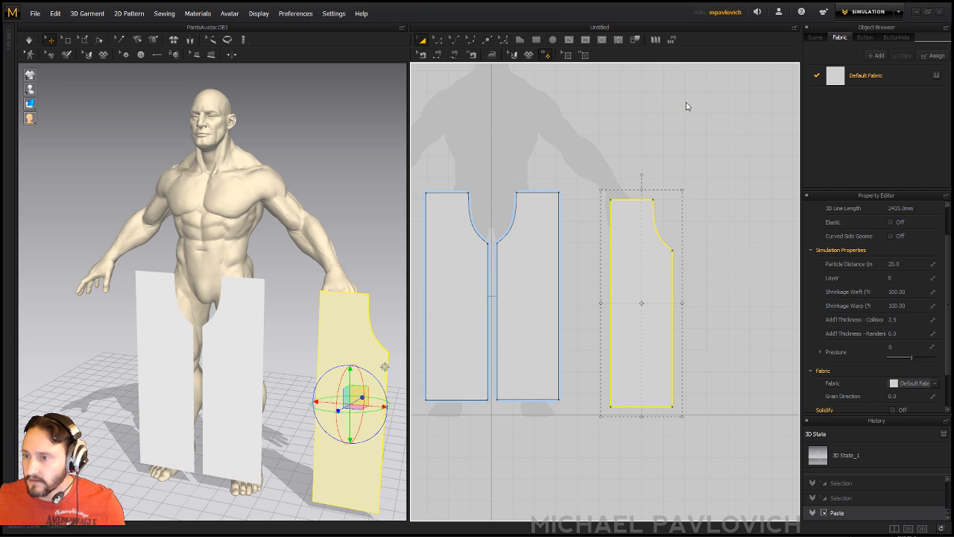
key(ctrl+r)
click(713, 301)
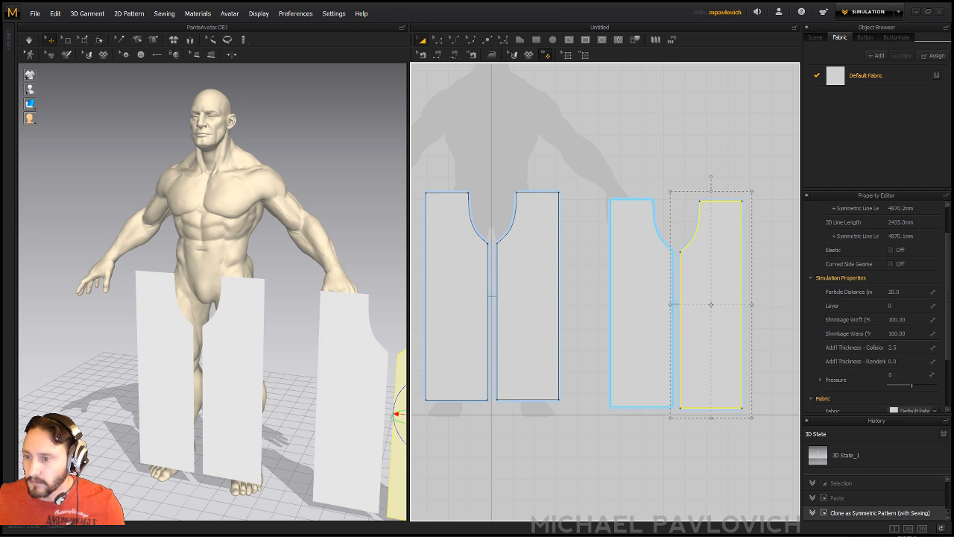
- Select both copied leg patterns in the 3D view and move them behind the avatar
middle_drag(654, 163, 623, 161)
scroll(611, 179, up, 2)
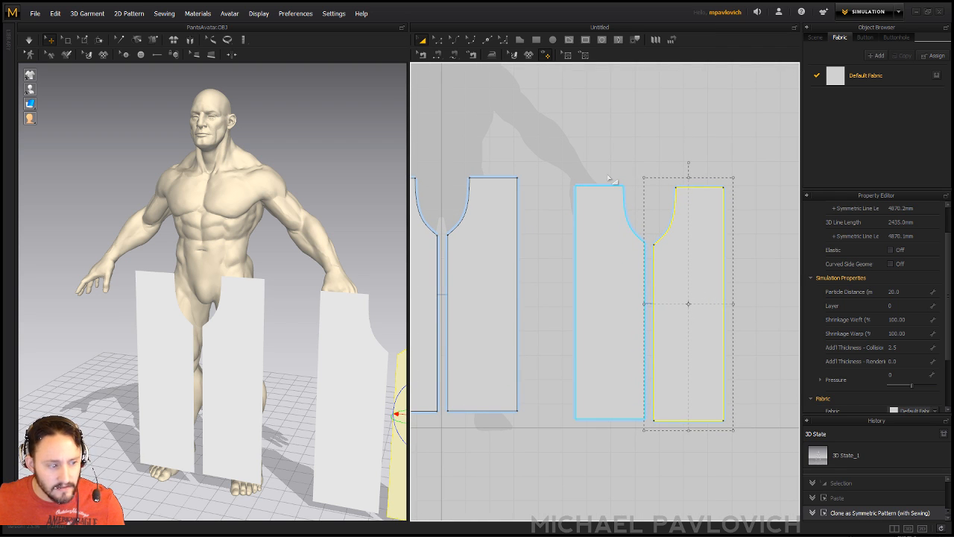
click(602, 163)
middle_drag(590, 164, 637, 186)
scroll(604, 155, down, 3)
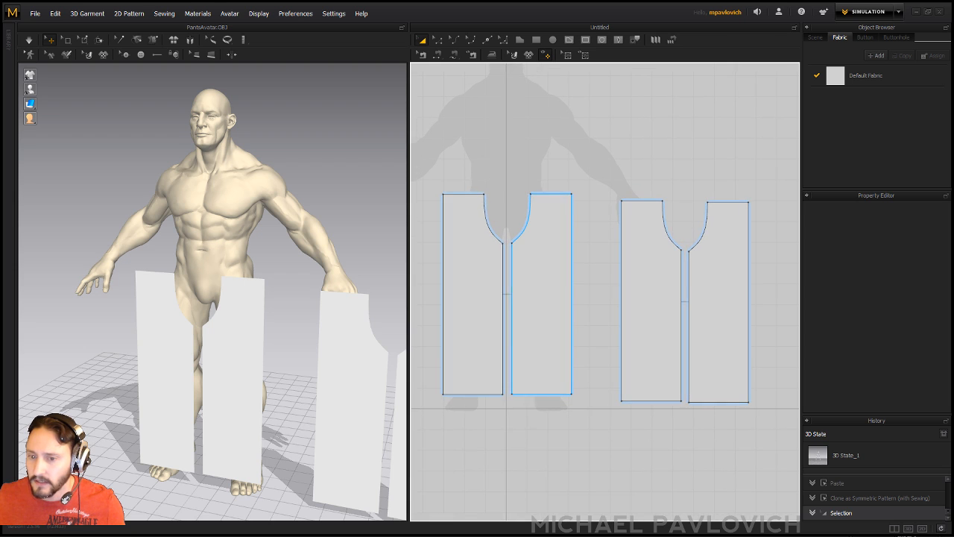
middle_drag(312, 238, 256, 209)
scroll(283, 218, down, 3)
click(236, 303)
shift+click(286, 320)
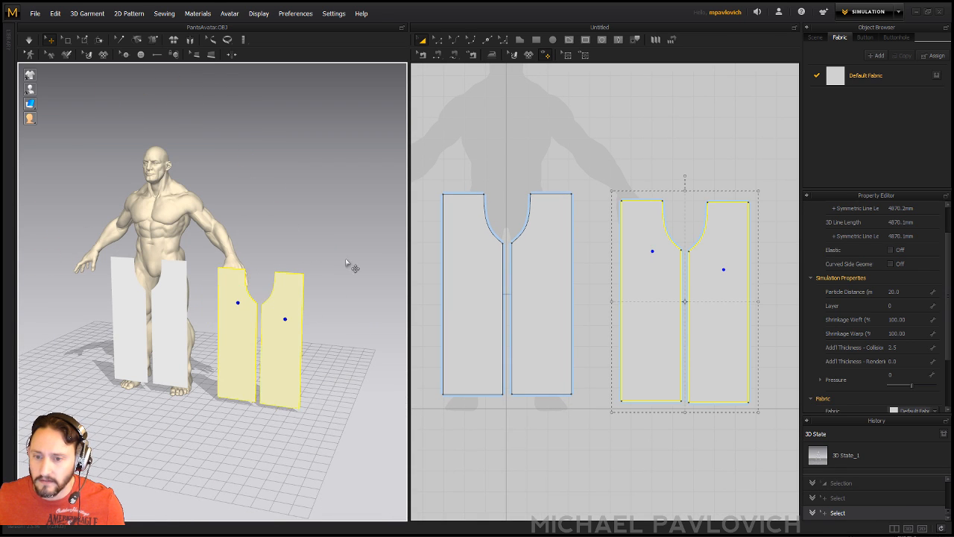
right_drag(354, 267, 269, 262)
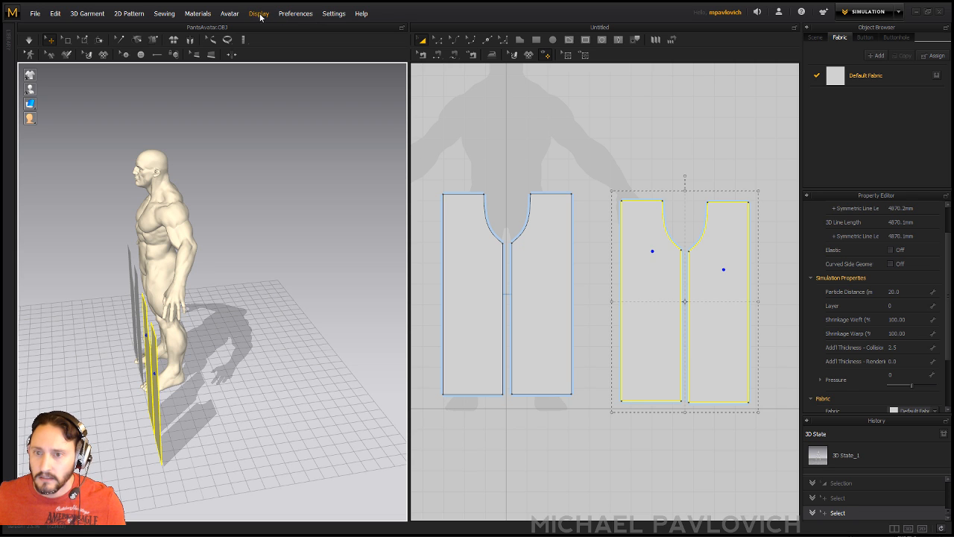
middle_drag(186, 208, 269, 184)
right_drag(270, 184, 242, 176)
scroll(243, 186, up, 2)
drag(183, 313, 264, 240)
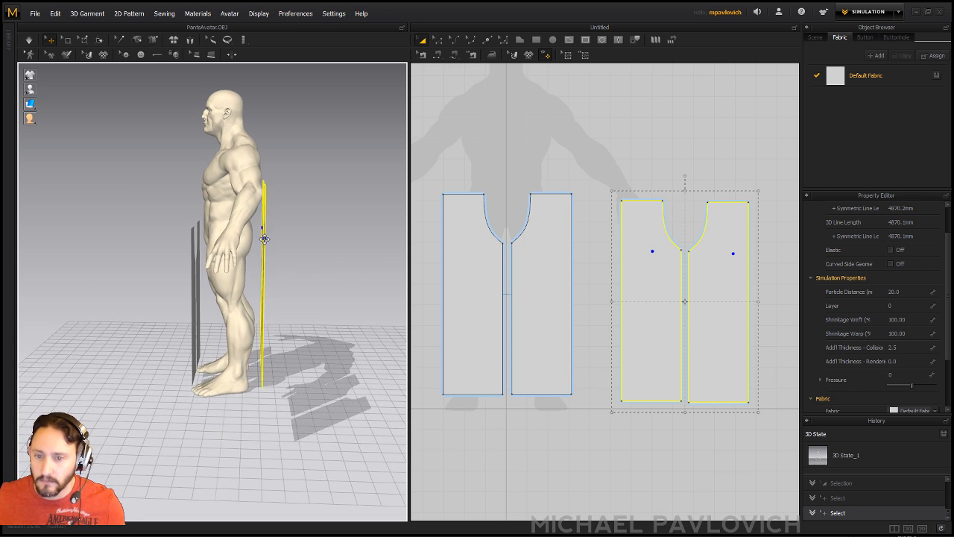
- Centre the two back patterns behind the avatar's legs and adjust their height and distance from the body
right_drag(263, 240, 216, 238)
drag(139, 252, 278, 286)
right_drag(278, 286, 227, 282)
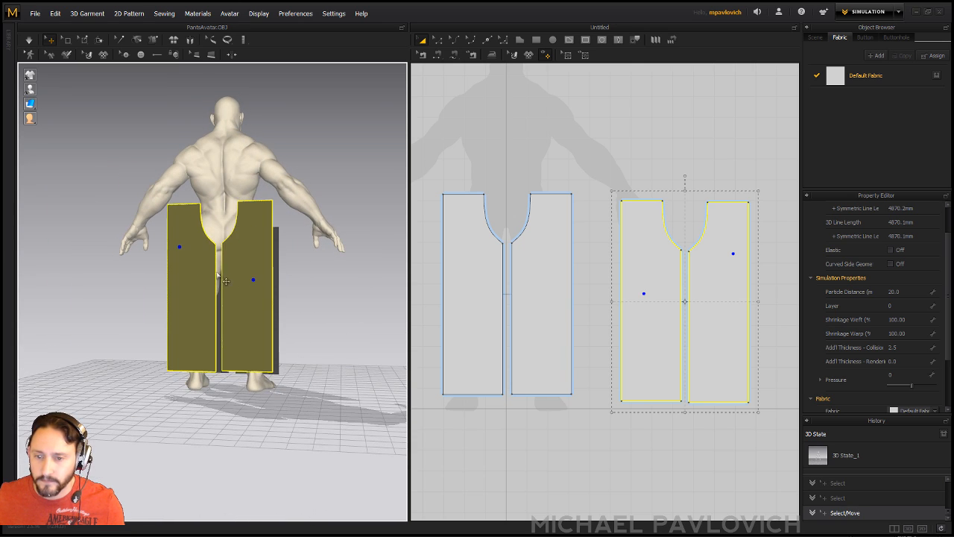
drag(238, 281, 244, 298)
right_drag(244, 298, 350, 314)
drag(302, 324, 245, 322)
right_drag(245, 322, 217, 301)
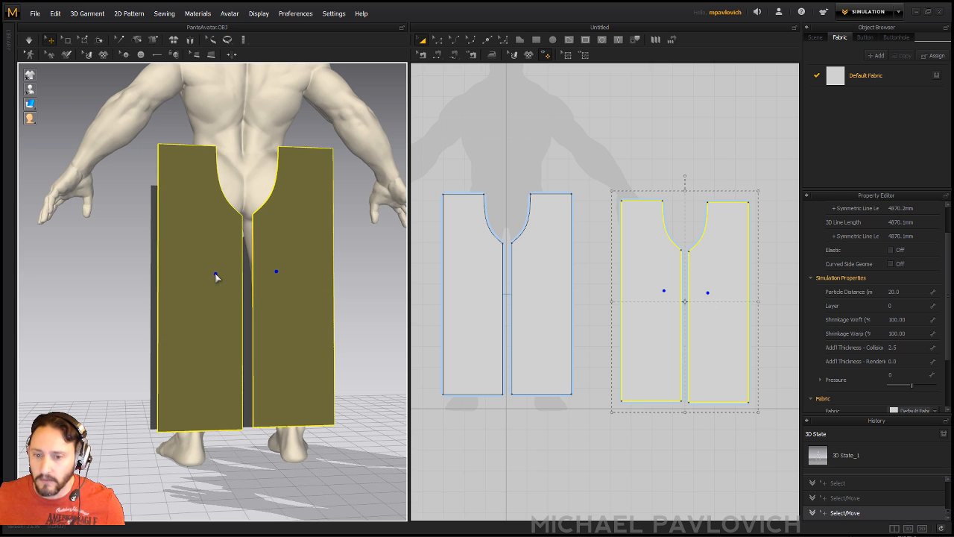
- Flip the two back patterns horizontally so their outer faces point away from the avatar
key(ctrl+g)
scroll(277, 318, down, 3)
mouse_move(277, 318)
right_down()
mouse_move(281, 305)
mouse_move(265, 312)
right_up()
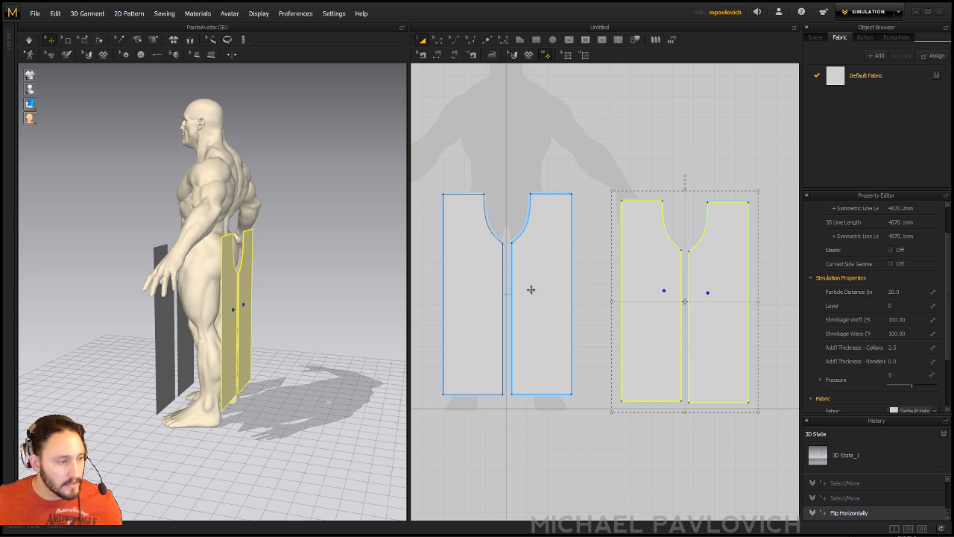
- Move the outer waist corner of the back pattern outward and slightly up with Edit Pattern
right_drag(623, 248, 636, 270)
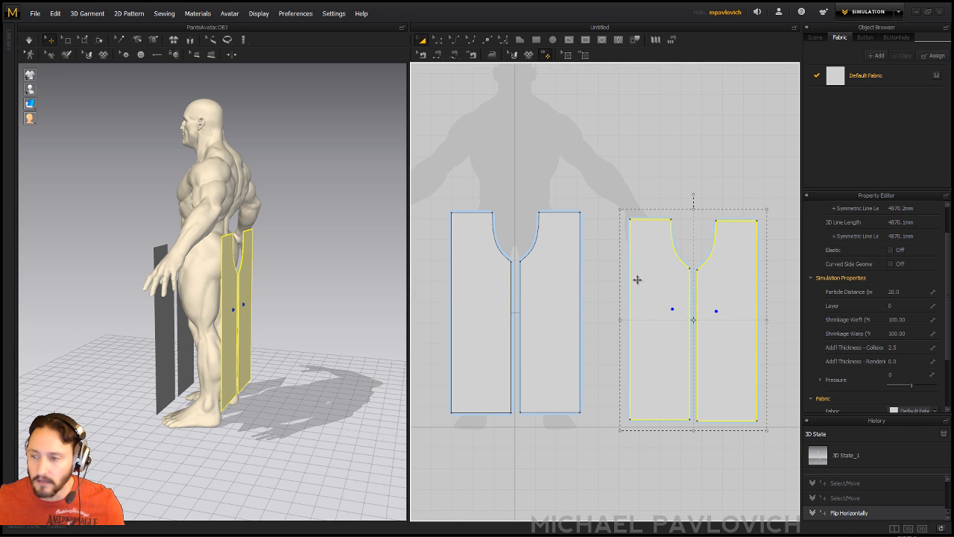
click(438, 40)
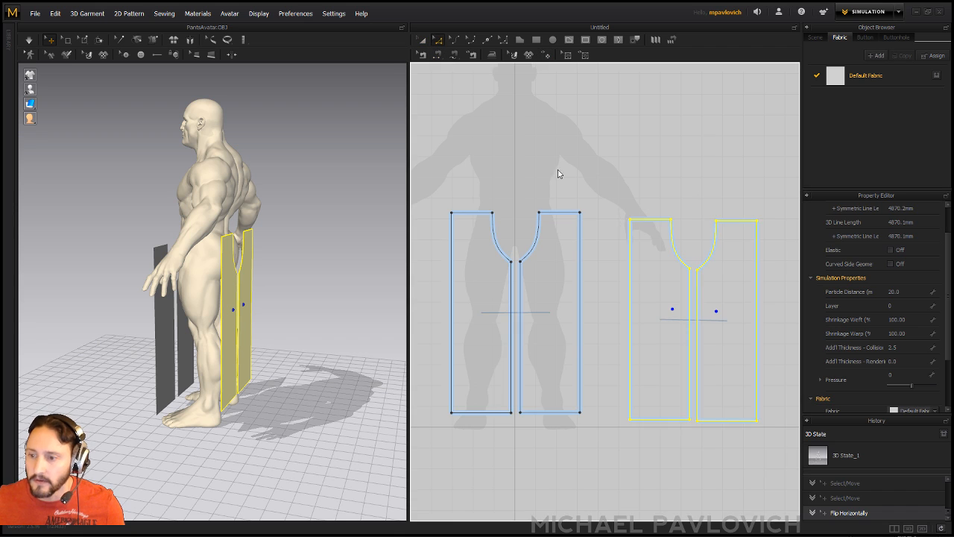
click(632, 205)
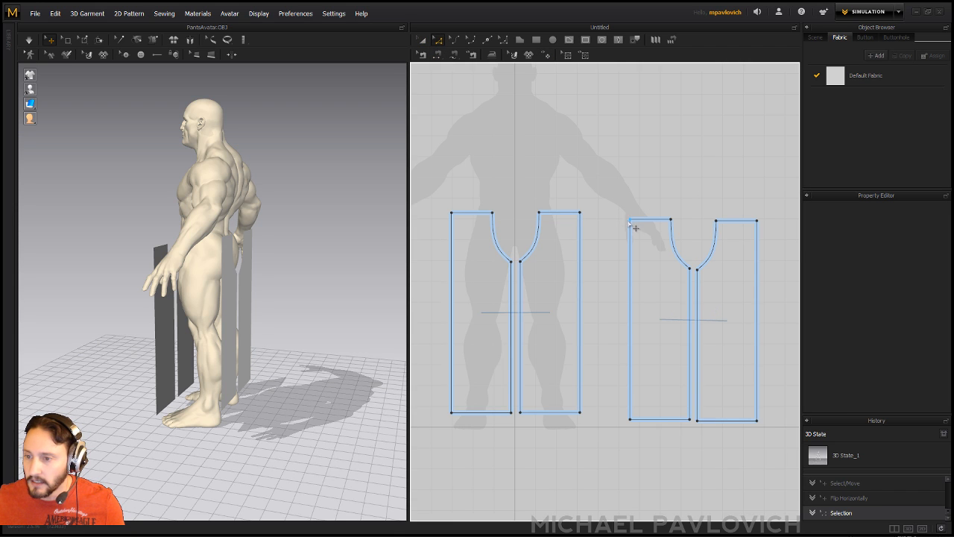
drag(631, 221, 618, 214)
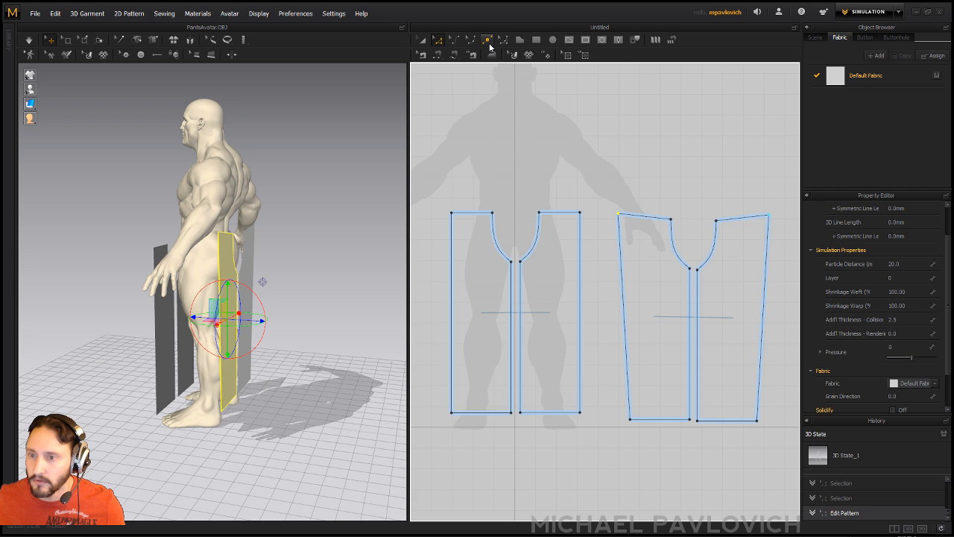
- Add a point on the back pattern's outer edge at hip height, move it slightly outward, and convert it to a curve point
click(488, 44)
click(621, 260)
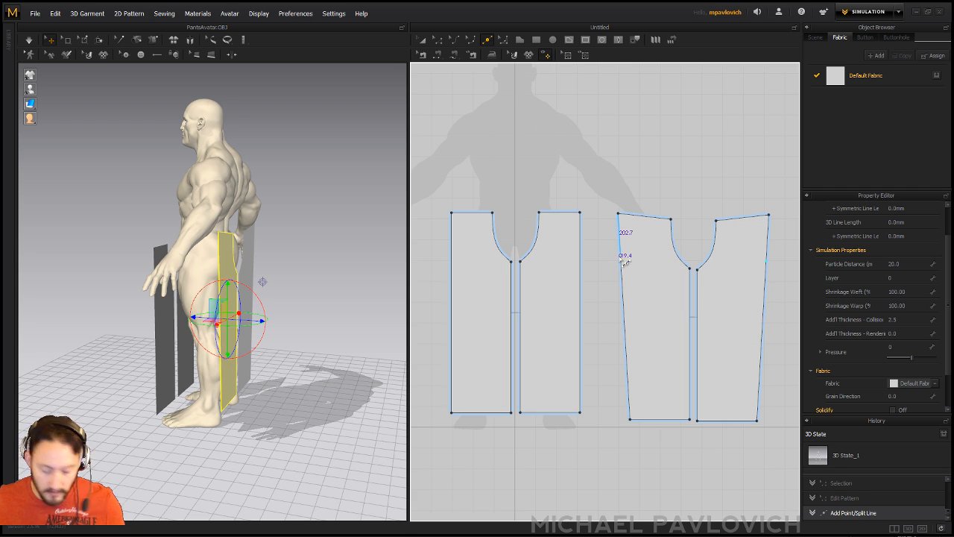
key(z)
drag(621, 260, 617, 261)
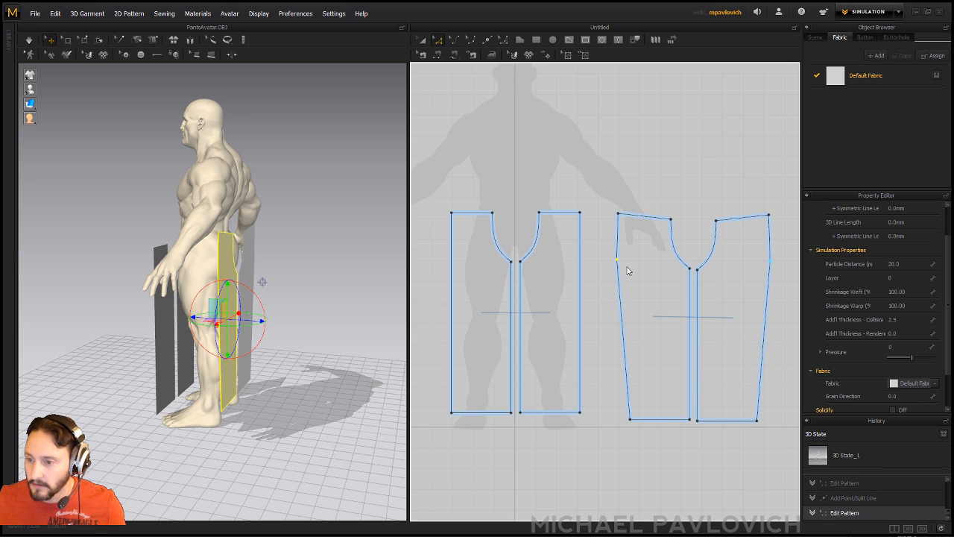
click(632, 280)
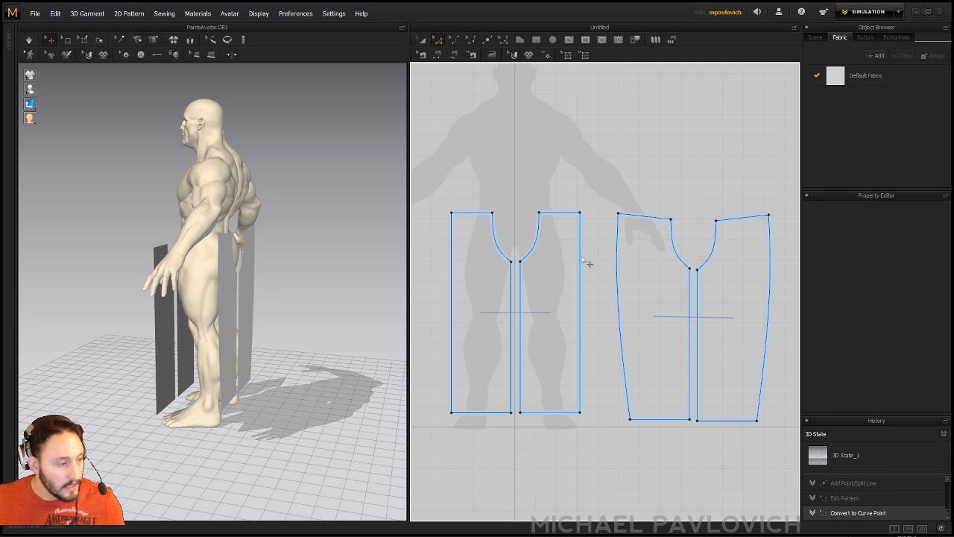
- Join the front pattern's outer side edge to the matching outer side edge of the back pattern with Segment Sewing
alt+drag(181, 255, 257, 256)
alt+middle_drag(258, 255, 242, 277)
alt+right_drag(242, 277, 260, 289)
alt+drag(261, 288, 274, 286)
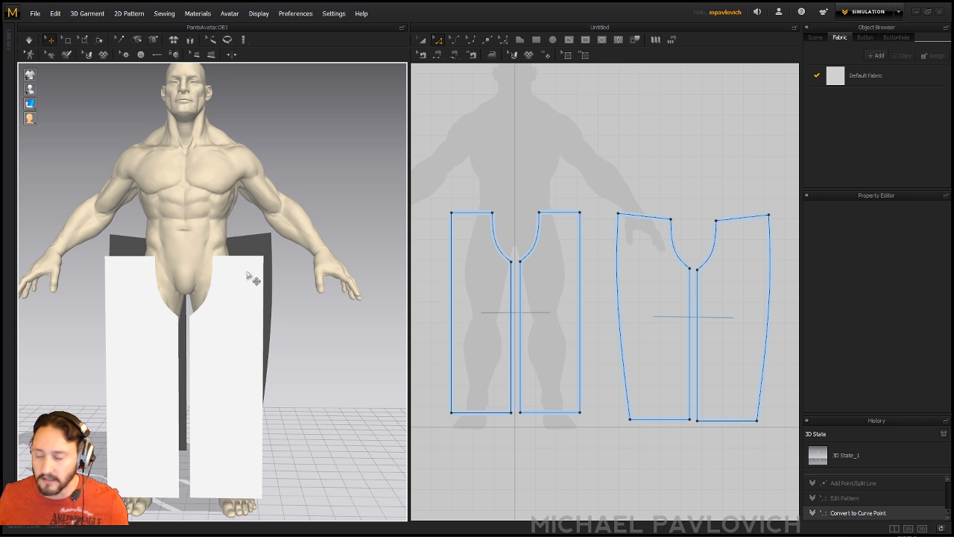
alt+middle_drag(537, 198, 548, 199)
alt+drag(274, 270, 253, 258)
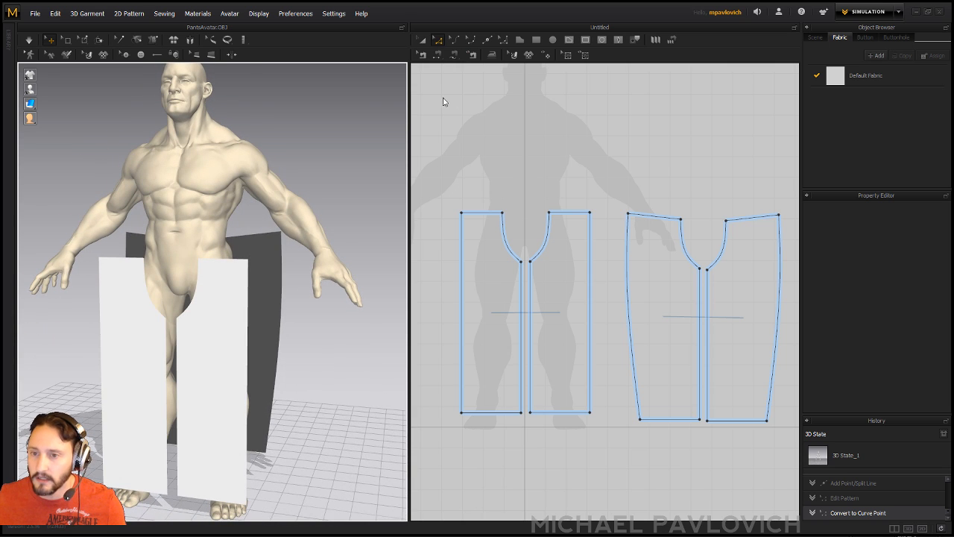
click(422, 56)
middle_drag(525, 310, 501, 290)
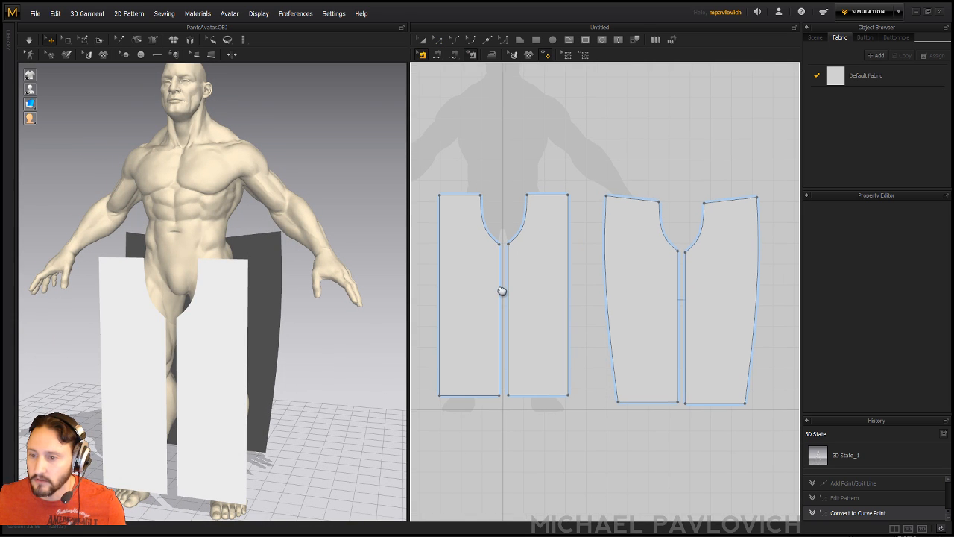
click(437, 56)
alt+drag(289, 274, 269, 287)
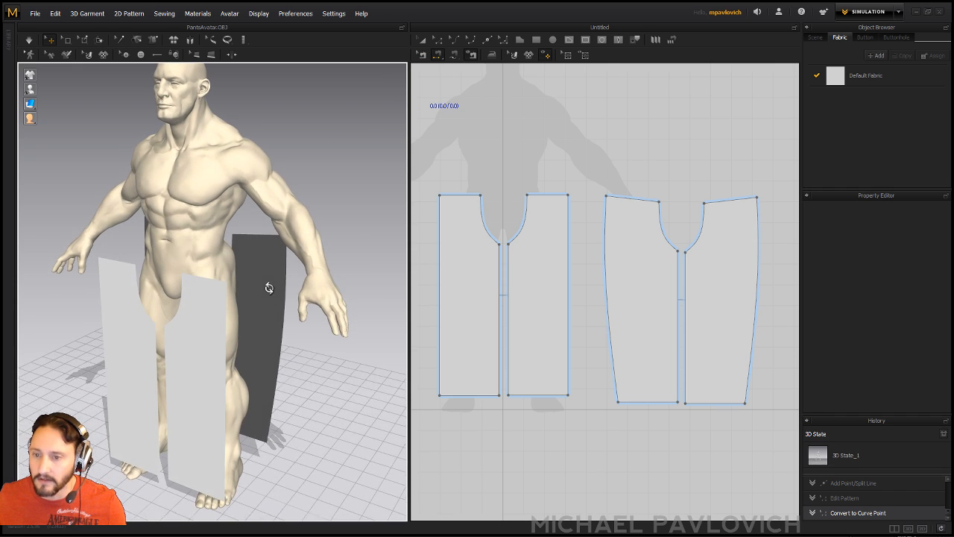
click(219, 339)
click(280, 298)
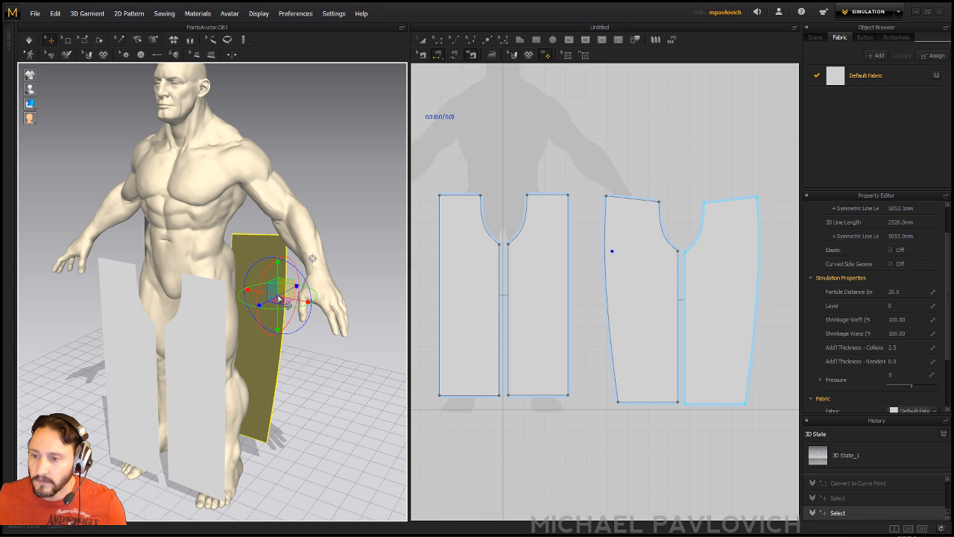
click(569, 235)
click(607, 240)
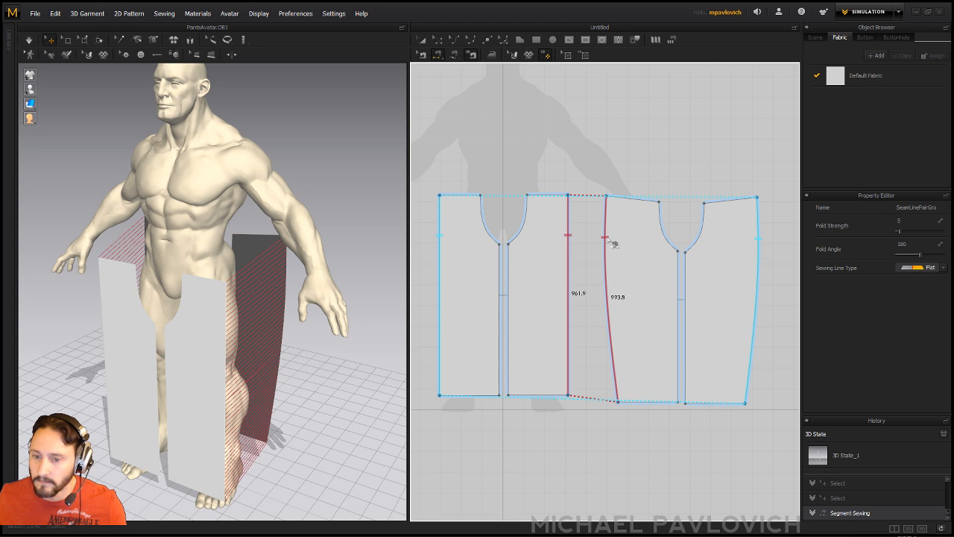
- Sew the front pattern's straight inseam edge to the inseam edge of the matching back pattern
key(2)
click(209, 368)
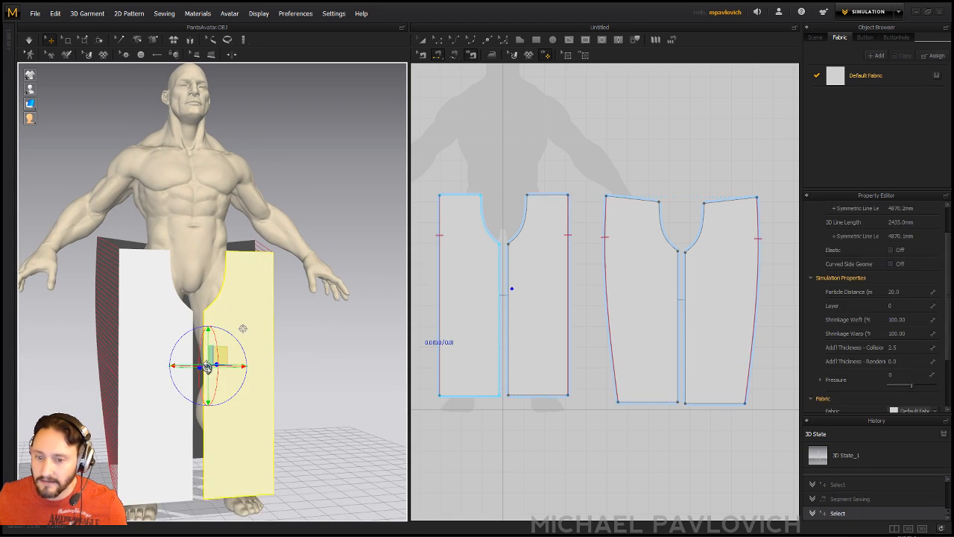
scroll(224, 364, up, 6)
right_drag(183, 362, 182, 366)
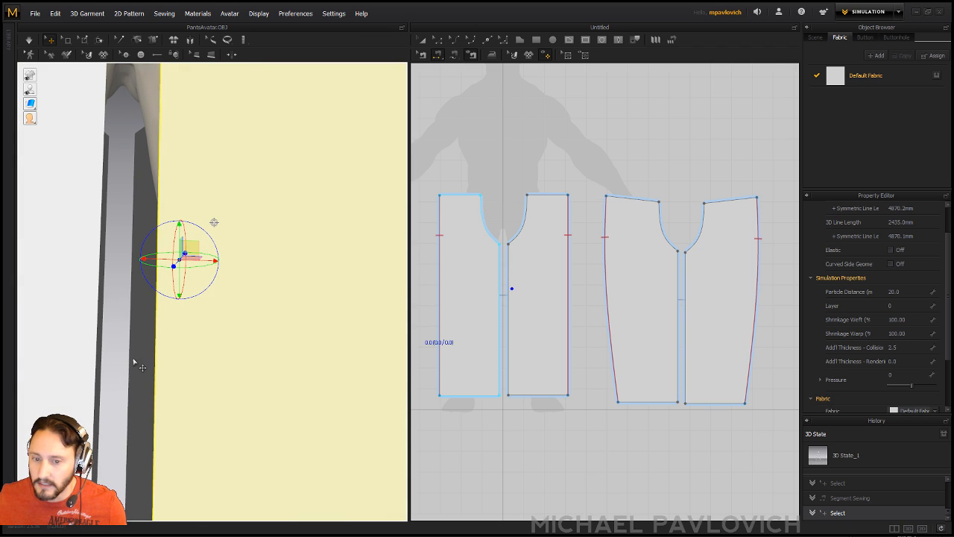
click(136, 364)
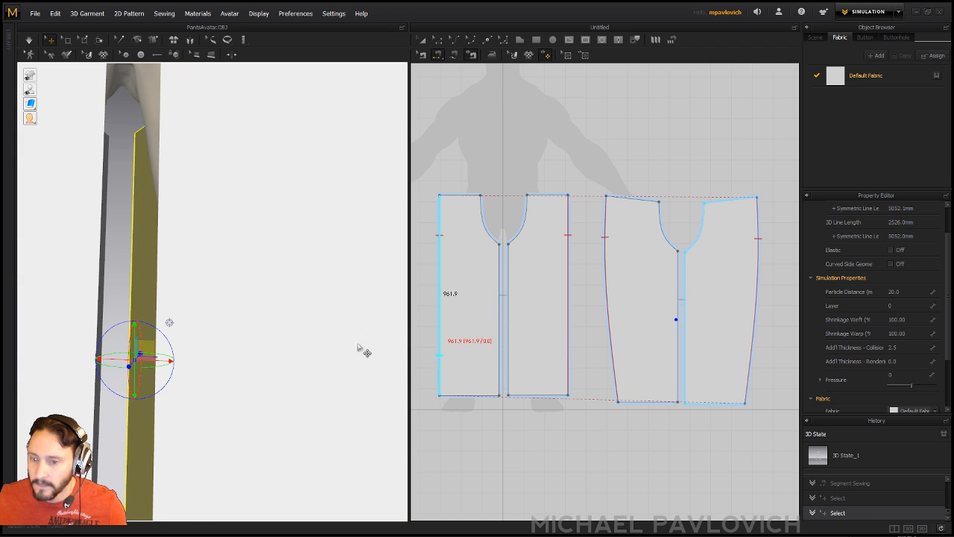
click(177, 418)
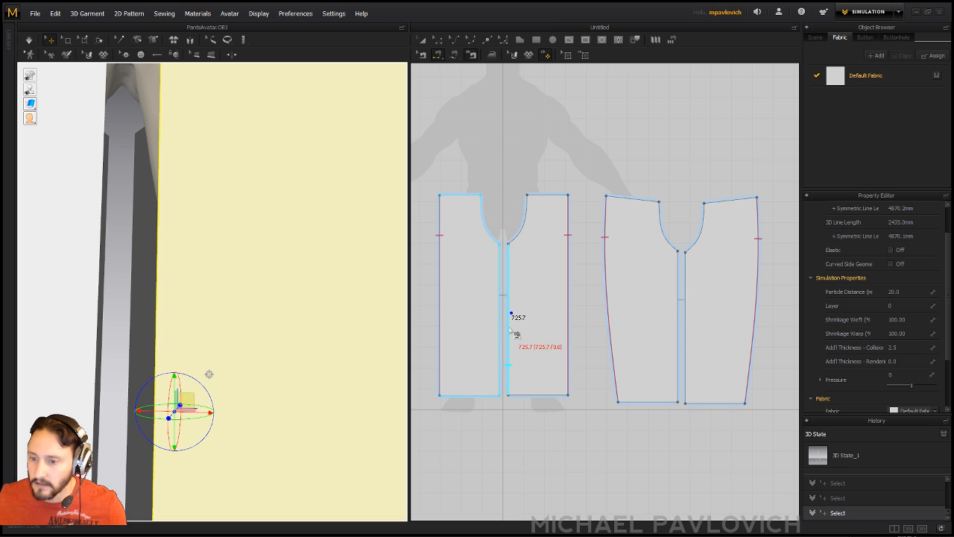
click(510, 320)
scroll(200, 320, down, 8)
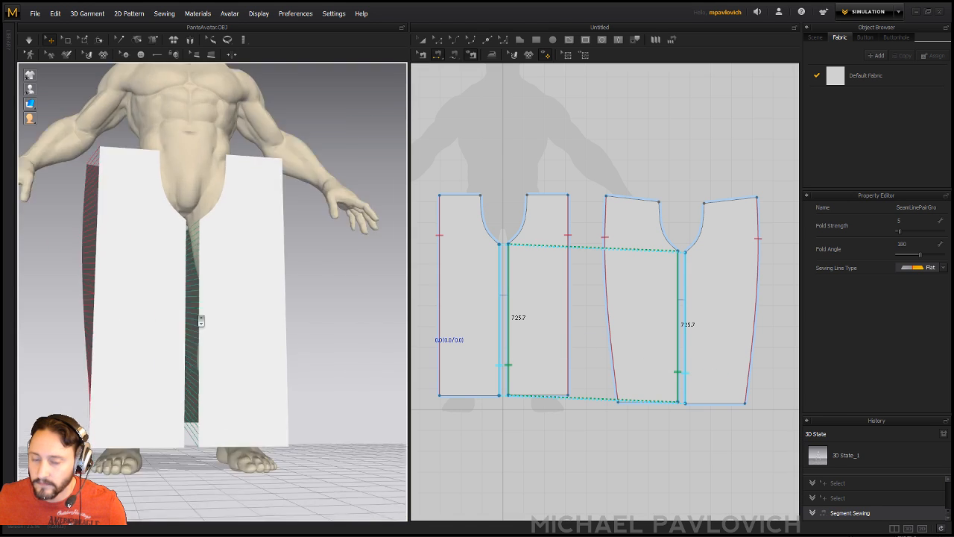
- Sew the two front crotch curves together and the two back crotch curves together
right_drag(200, 320, 290, 363)
scroll(246, 378, up, 3)
scroll(246, 378, up, 2)
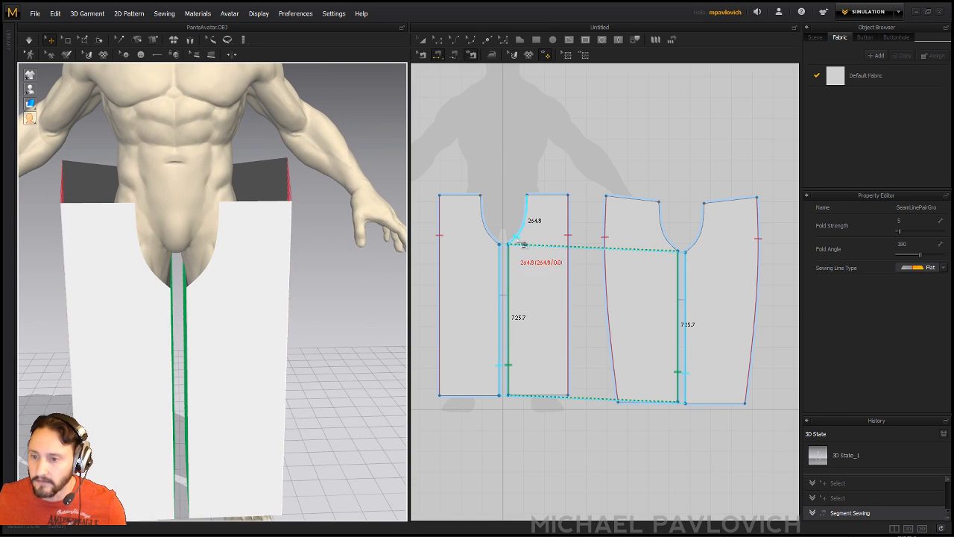
click(483, 212)
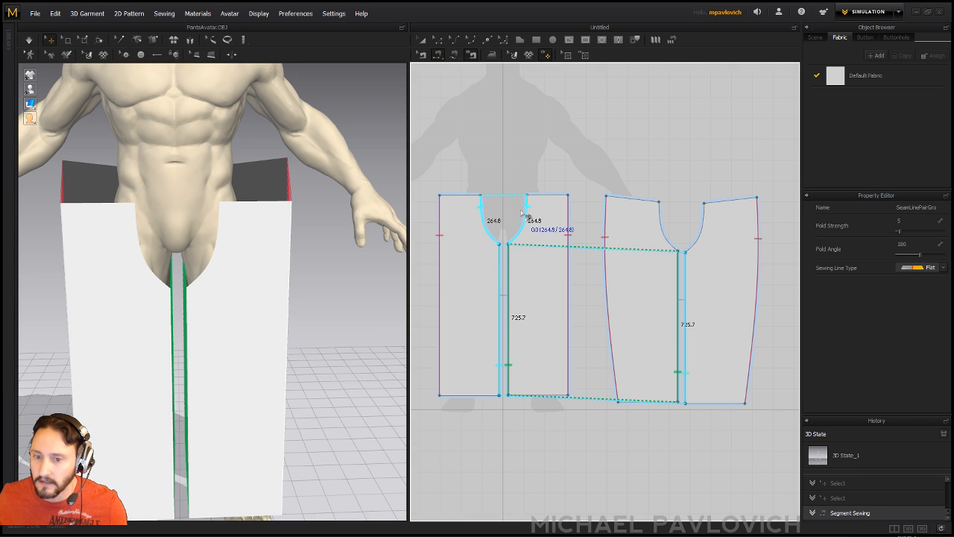
click(525, 216)
mouse_move(308, 302)
right_down()
mouse_move(149, 283)
mouse_move(208, 309)
mouse_move(302, 317)
mouse_move(230, 301)
mouse_move(182, 238)
mouse_move(235, 203)
mouse_move(371, 308)
mouse_move(257, 284)
mouse_move(303, 293)
right_up()
click(658, 223)
click(701, 222)
- Raise the two front patterns and move them closer to the avatar's legs in the 3D view
scroll(274, 324, down, 3)
scroll(275, 287, up, 3)
click(254, 286)
drag(254, 286, 246, 288)
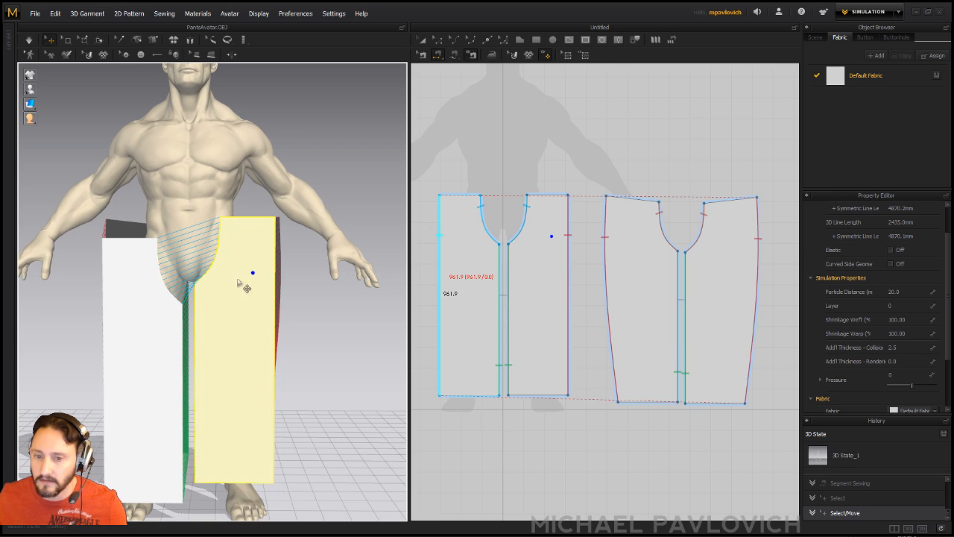
drag(164, 313, 166, 283)
right_drag(252, 310, 183, 336)
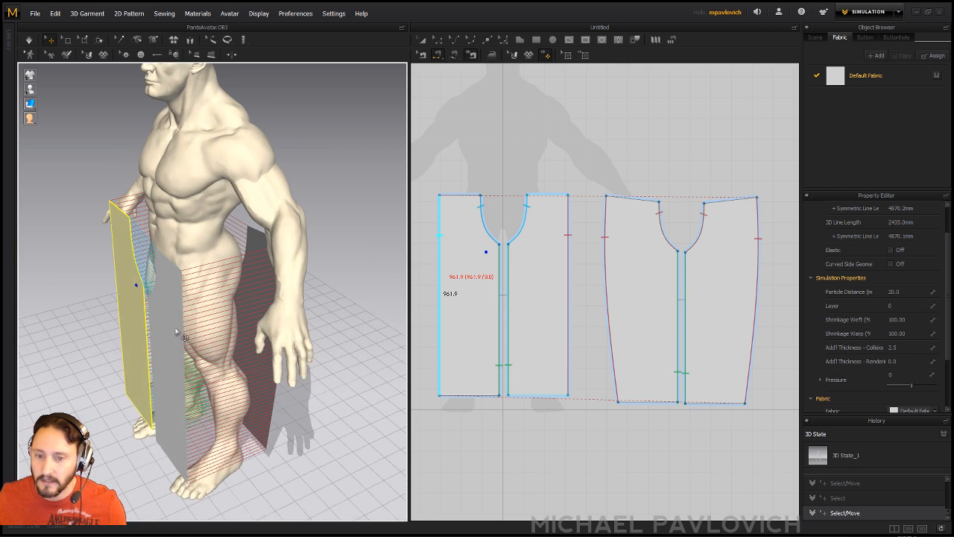
drag(183, 336, 197, 316)
drag(130, 290, 141, 295)
- Reposition the two back patterns closer behind the avatar's legs in the 3D view
right_drag(196, 311, 82, 315)
click(194, 295)
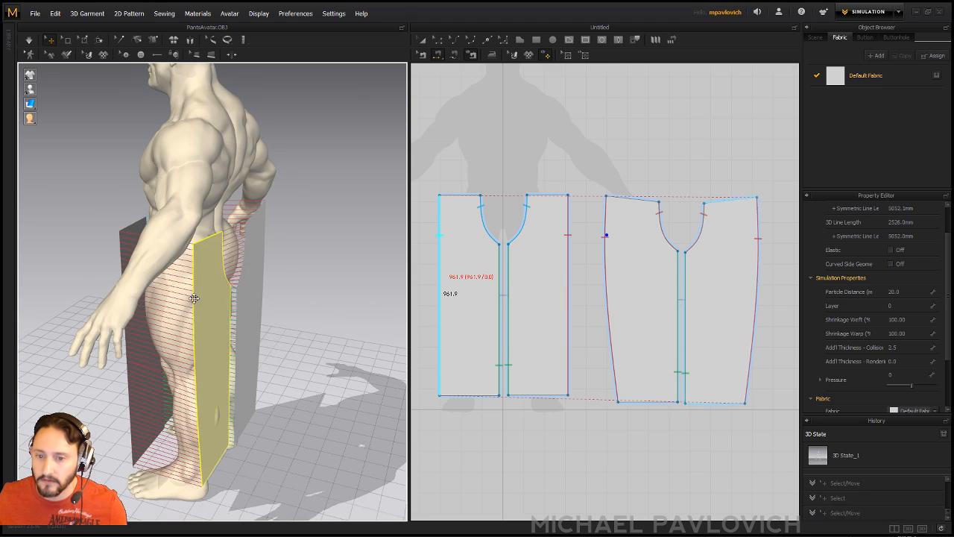
right_drag(239, 307, 237, 347)
drag(236, 313, 245, 309)
right_drag(245, 309, 169, 317)
drag(170, 317, 175, 315)
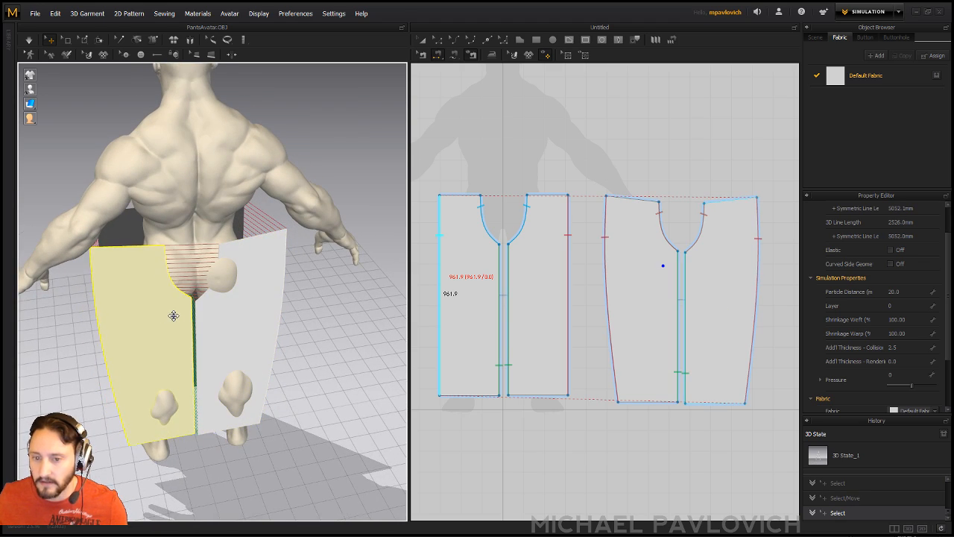
right_drag(200, 335, 123, 318)
click(184, 314)
- Simulate the sewn pants on the avatar and pull the fabric outward at the outer side of the avatar's left leg
right_drag(129, 354, 341, 335)
key(space)
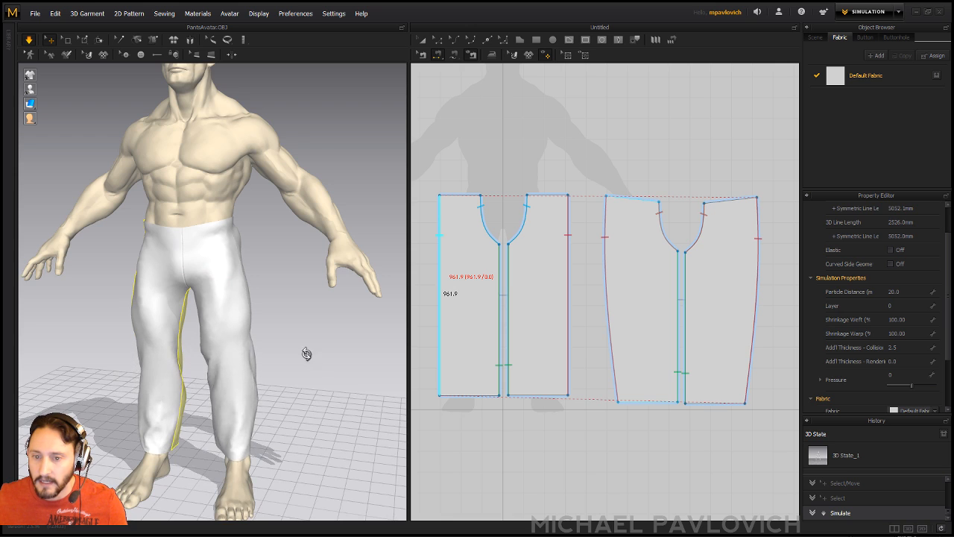
right_drag(305, 351, 337, 353)
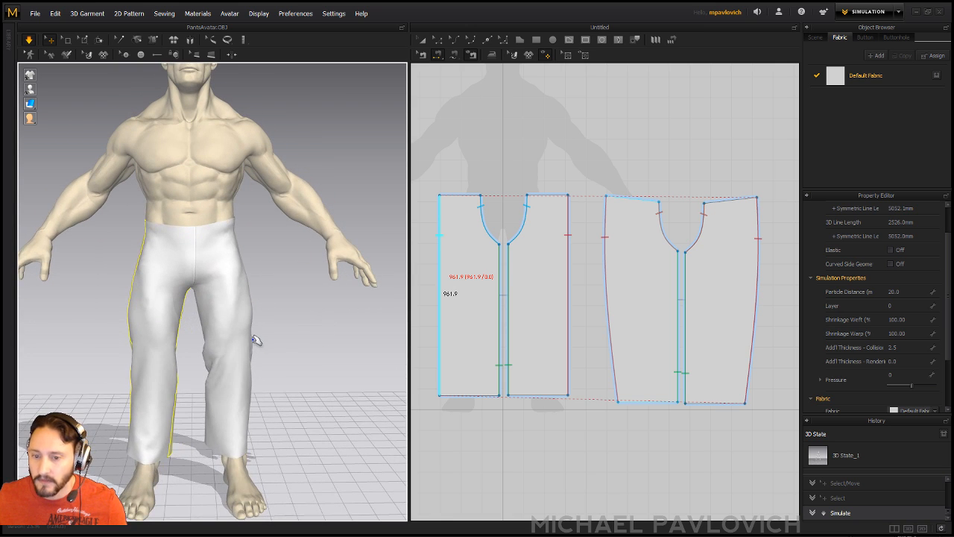
drag(251, 337, 282, 337)
scroll(525, 168, down, 1)
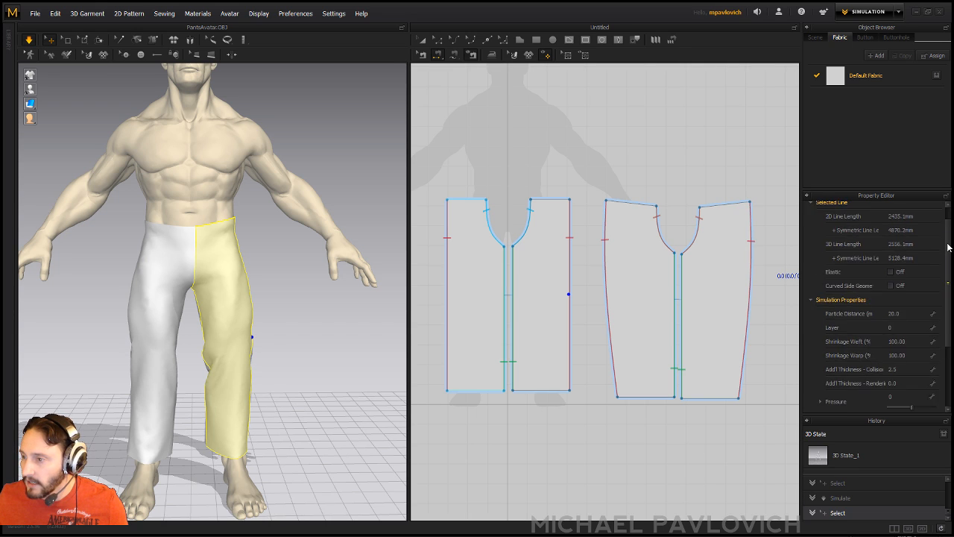
- Set the physical property preset of Default Fabric to D_Leather
click(854, 79)
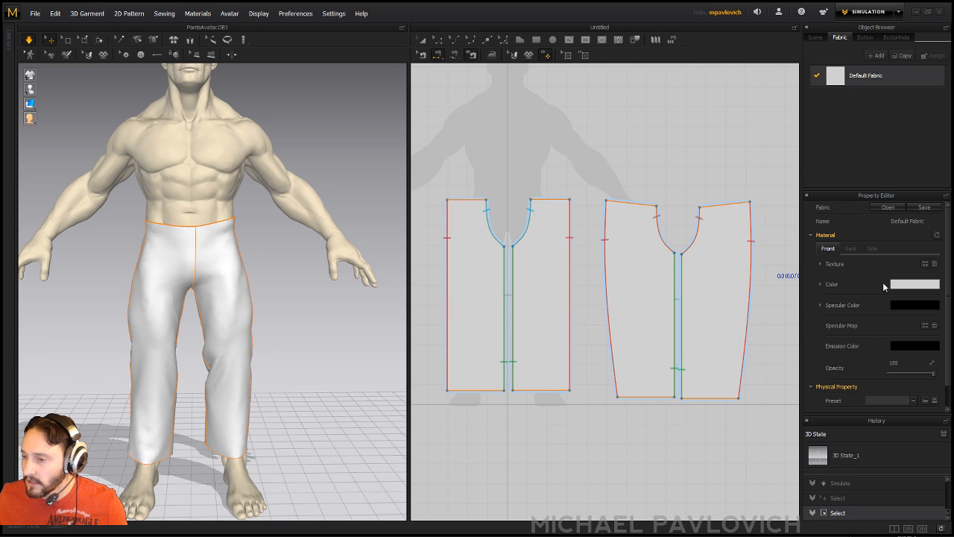
scroll(868, 357, down, 1)
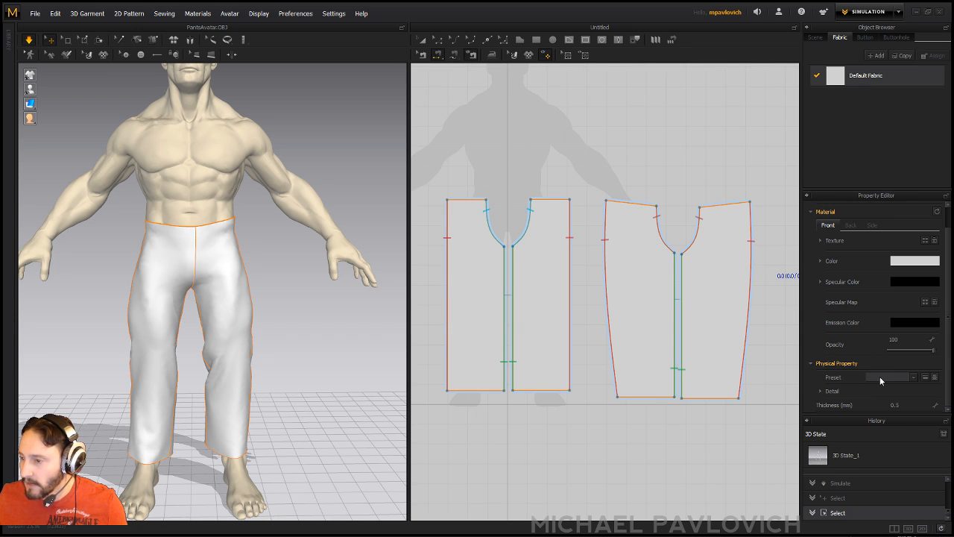
scroll(889, 373, down, 1)
- Pull the simulated fabric outward on the avatar's lower left leg to see how it drapes
right_drag(355, 319, 328, 324)
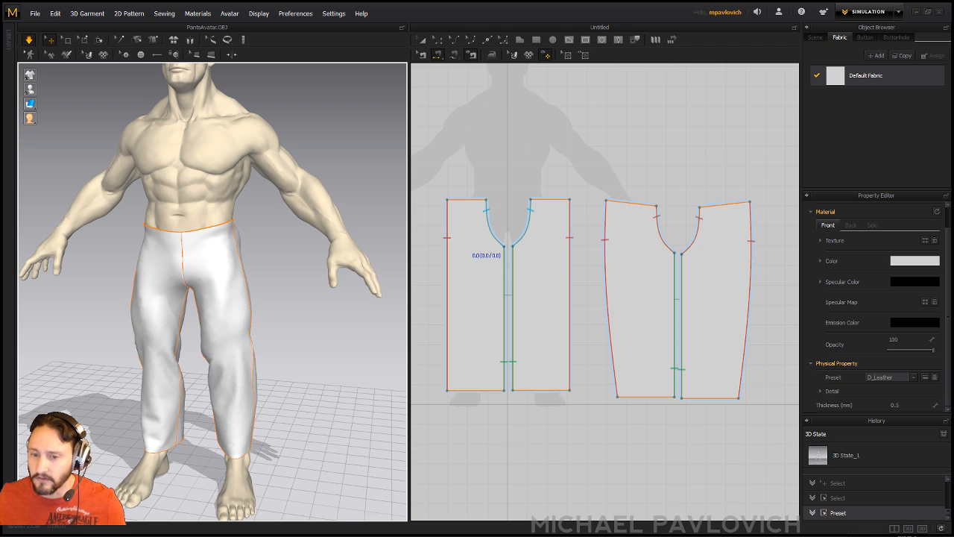
right_drag(218, 359, 254, 361)
drag(253, 363, 298, 390)
drag(242, 422, 353, 440)
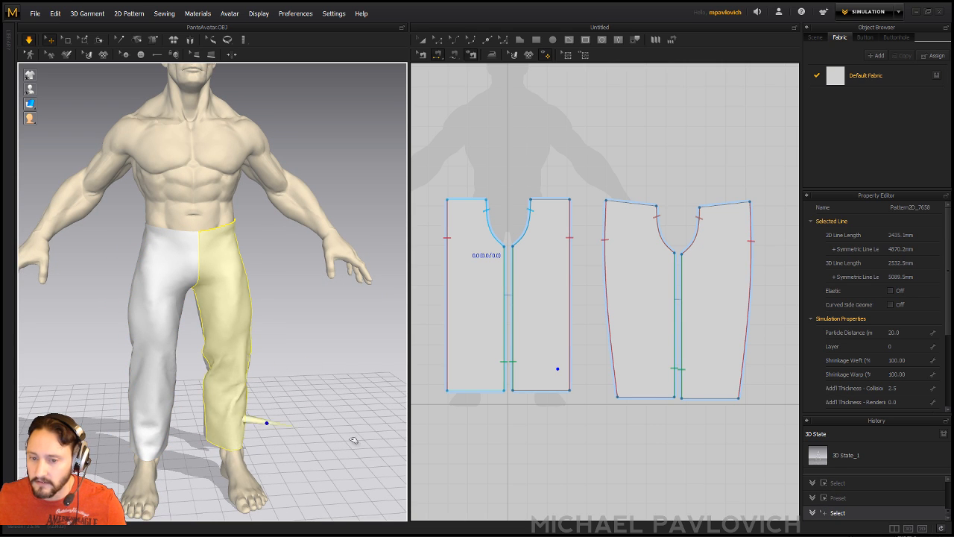
- Lengthen the pants by moving the hem lines of the front and back patterns downward together
middle_drag(541, 404, 534, 350)
click(438, 42)
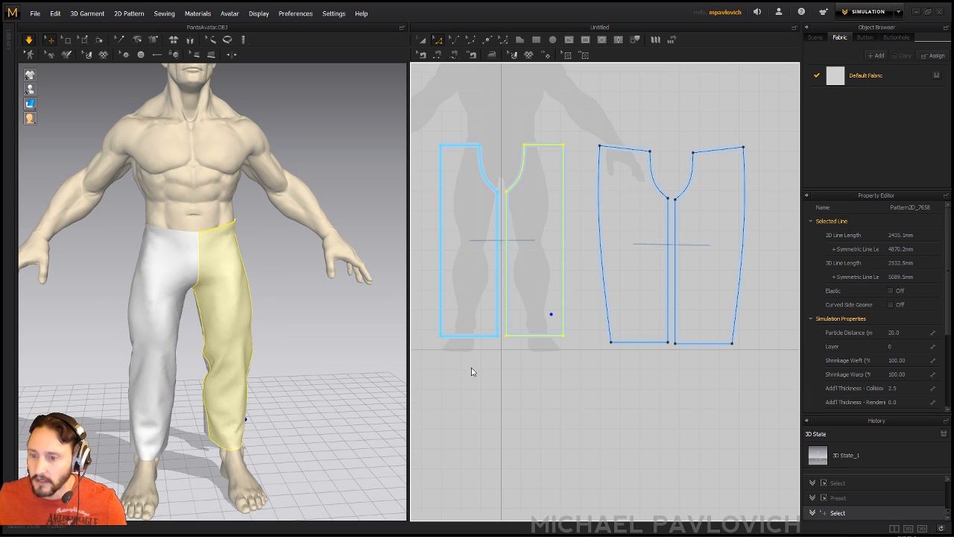
click(474, 337)
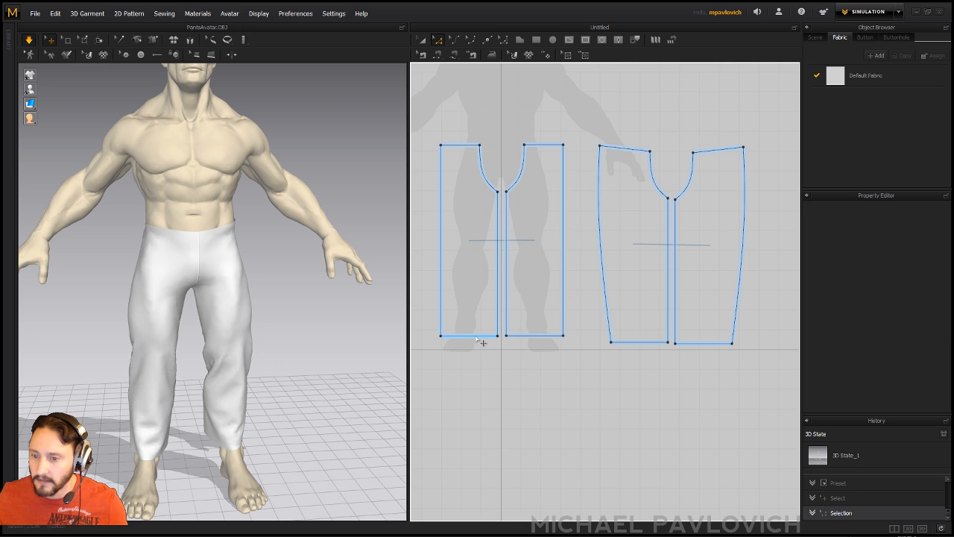
shift+click(635, 347)
drag(630, 351, 631, 363)
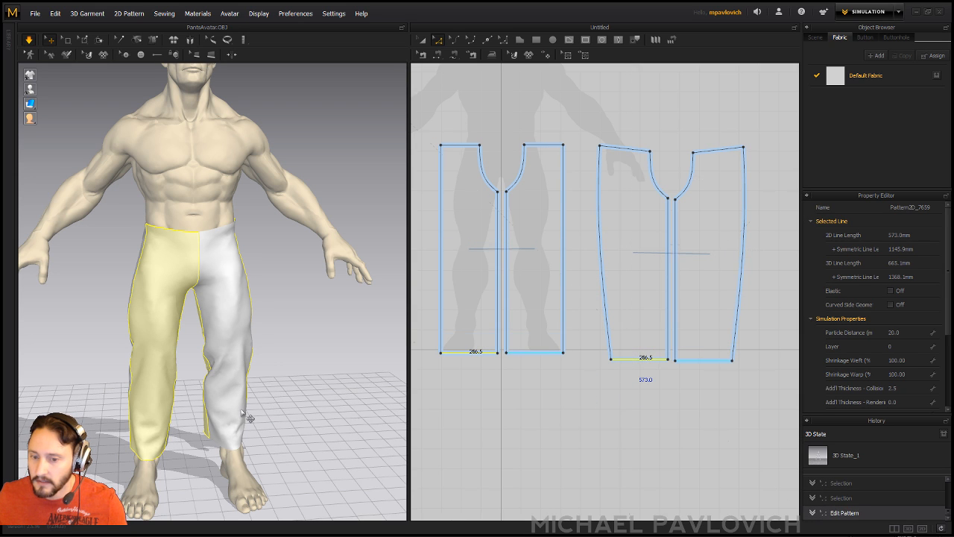
- Simulate the lengthened pants and pull the fabric around the avatar's left and right lower legs
key(space)
right_drag(309, 390, 208, 471)
click(208, 471)
right_drag(313, 463, 302, 439)
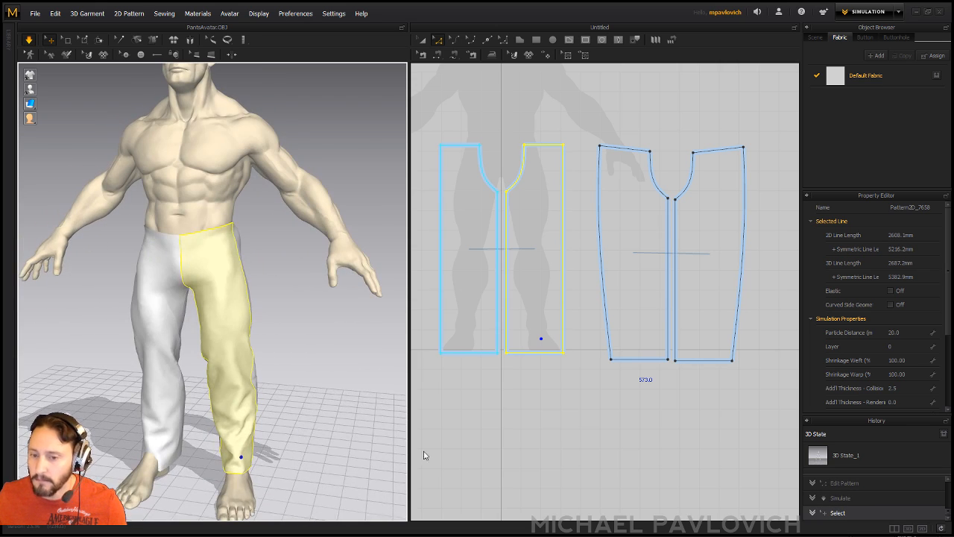
right_drag(199, 426, 298, 485)
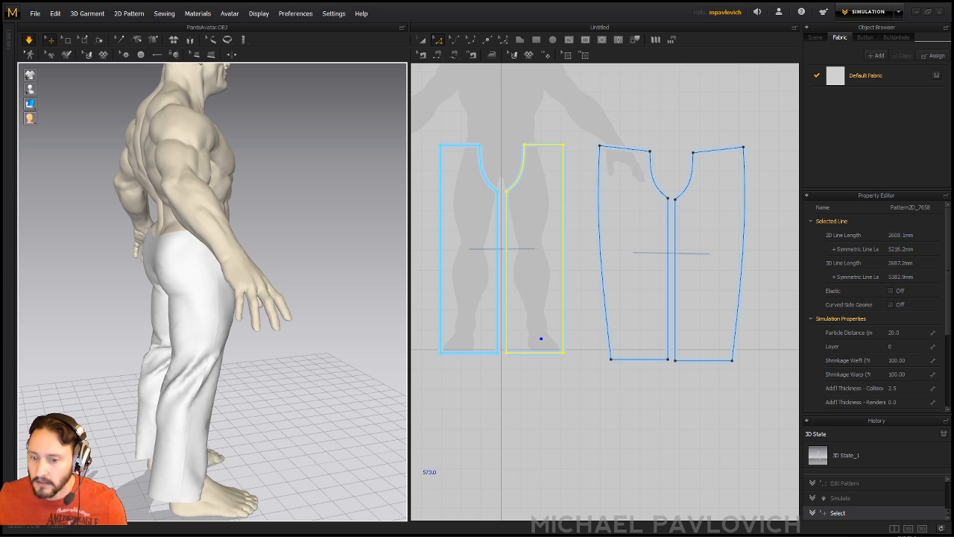
drag(203, 450, 265, 444)
right_drag(340, 450, 187, 441)
right_drag(284, 431, 366, 433)
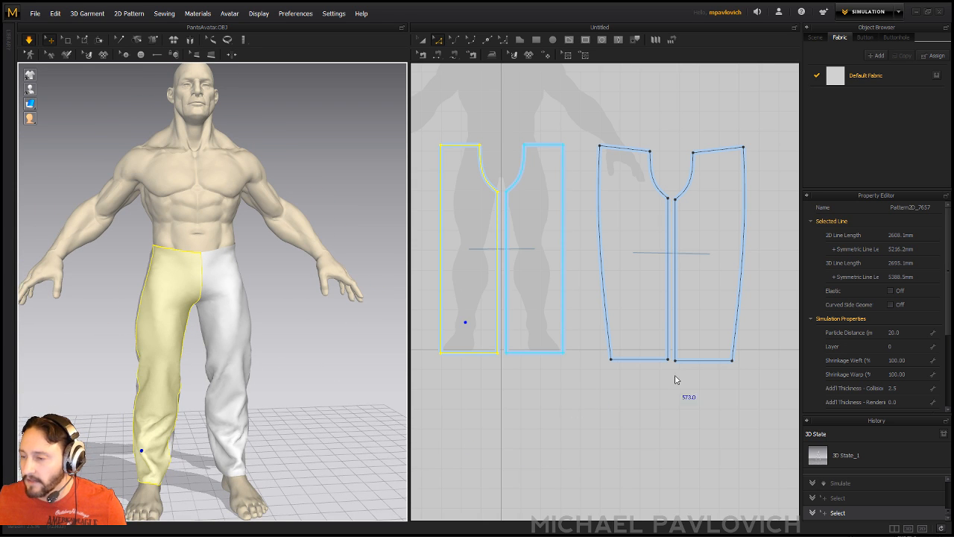
- Set the physical property preset of Default Fabric to D_Denim and inspect the drape on the legs
click(867, 72)
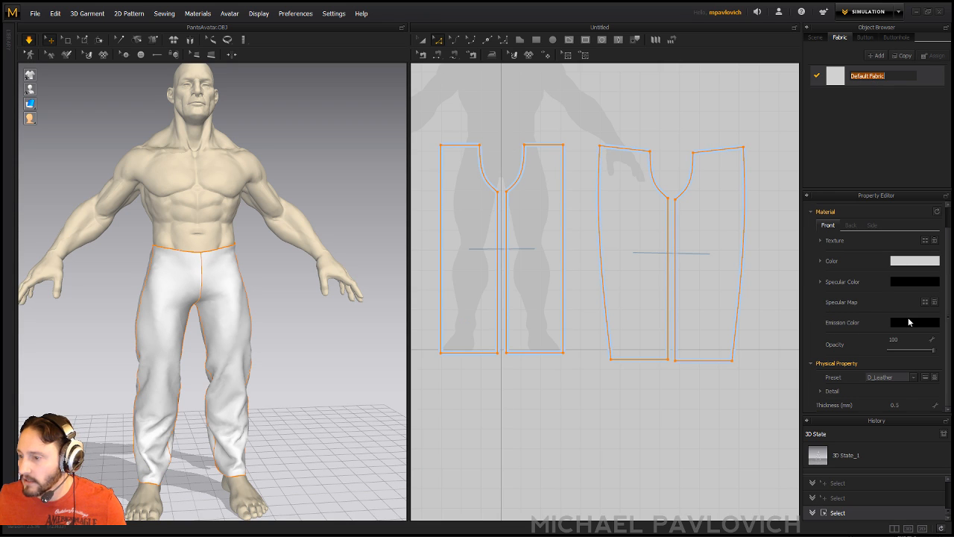
click(904, 378)
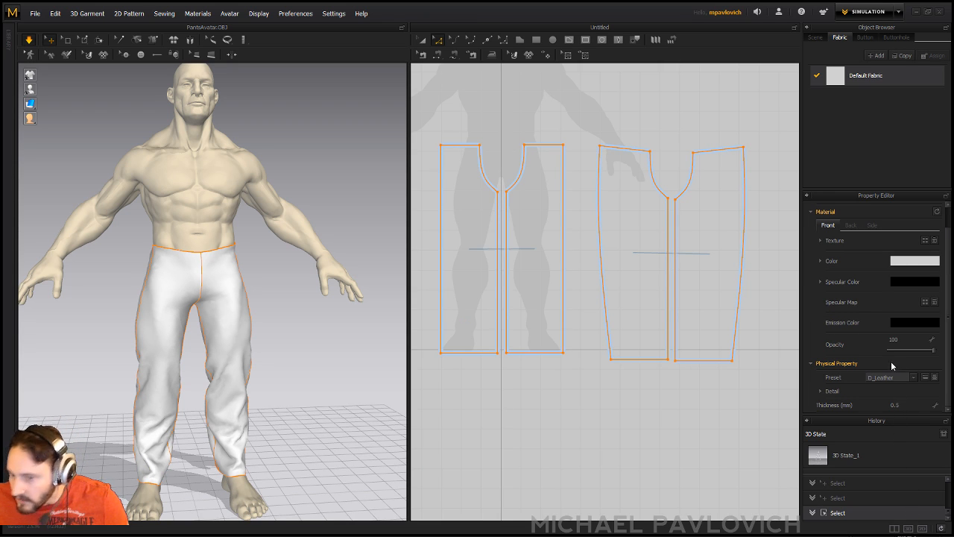
right_drag(313, 406, 284, 364)
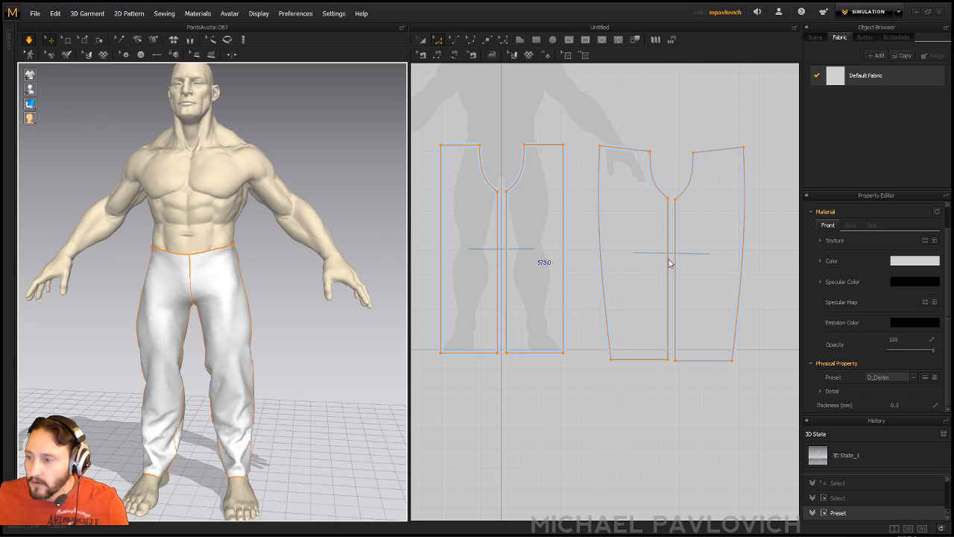
scroll(521, 142, down, 1)
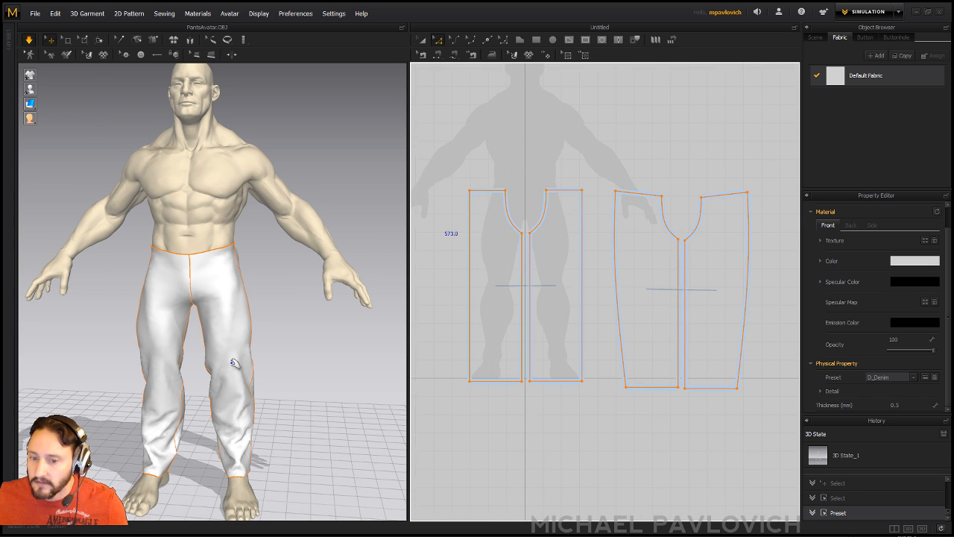
scroll(238, 364, up, 8)
scroll(179, 268, down, 8)
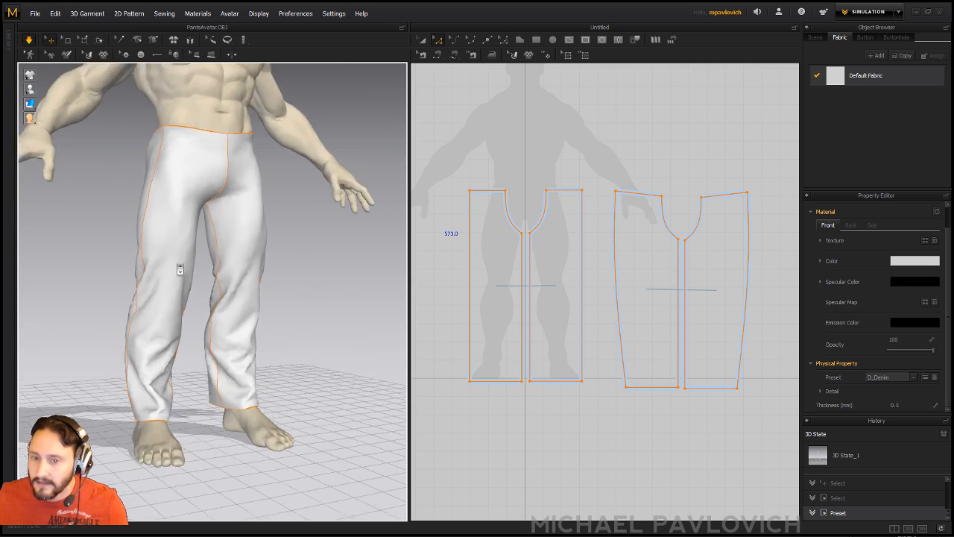
- Select all four pants patterns and set their particle distance to 10 mm
click(422, 40)
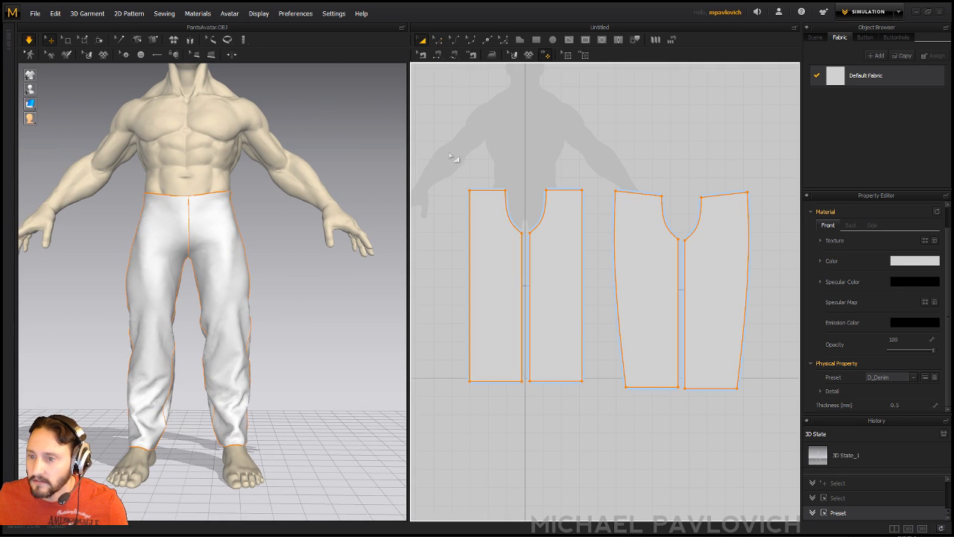
drag(454, 156, 771, 434)
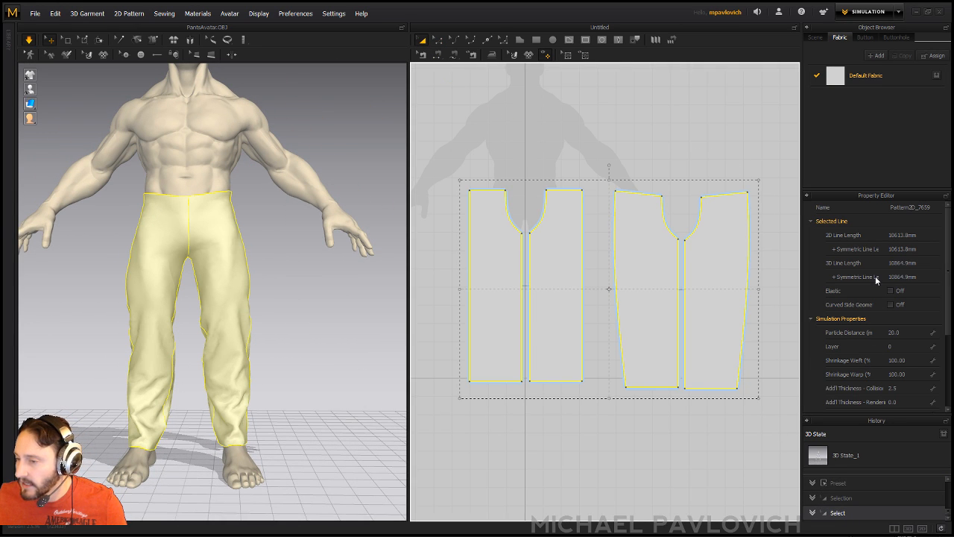
click(896, 332)
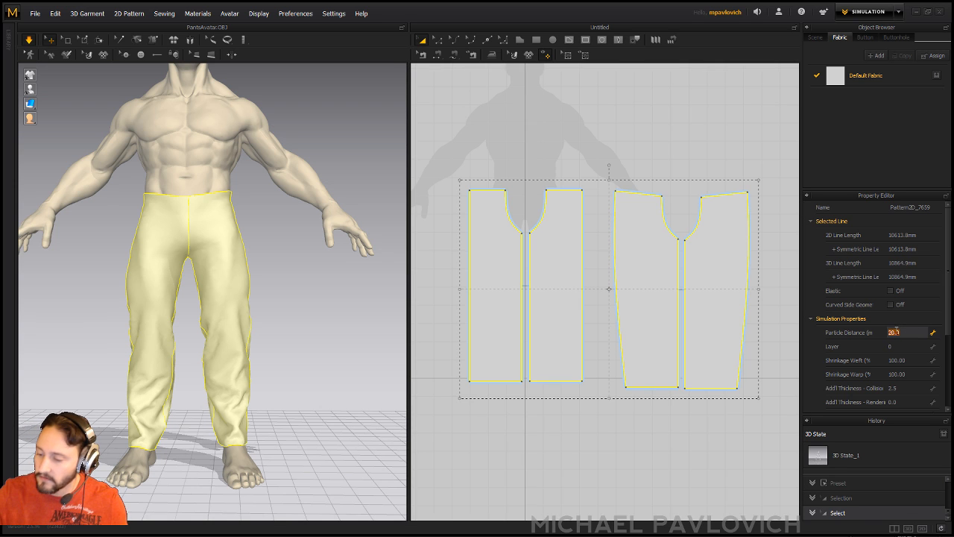
text(10)
key(Return)
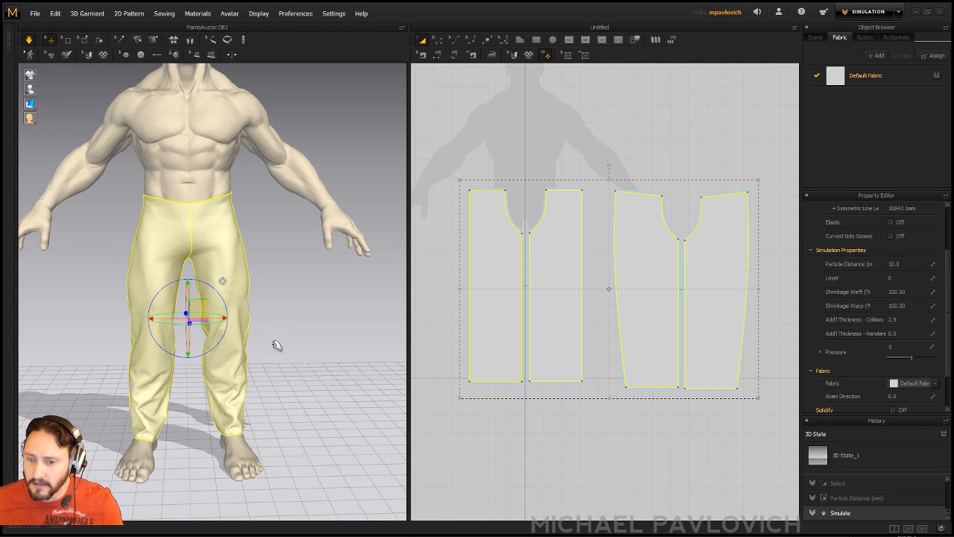
- Deselect the patterns and pull the simulated fabric forward at the avatar's left shin
alt+middle_drag(277, 344, 292, 282)
alt+right_drag(292, 282, 275, 324)
click(334, 343)
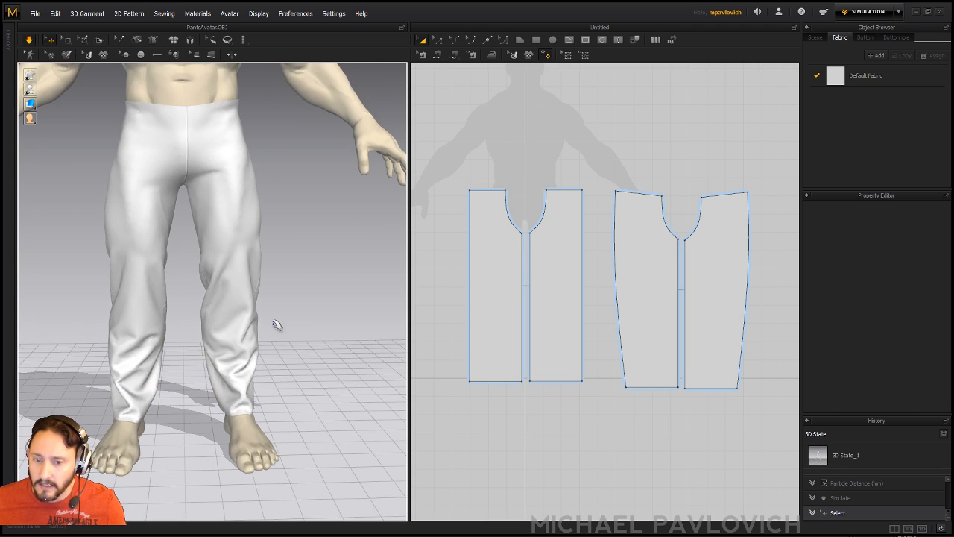
alt+drag(275, 324, 158, 363)
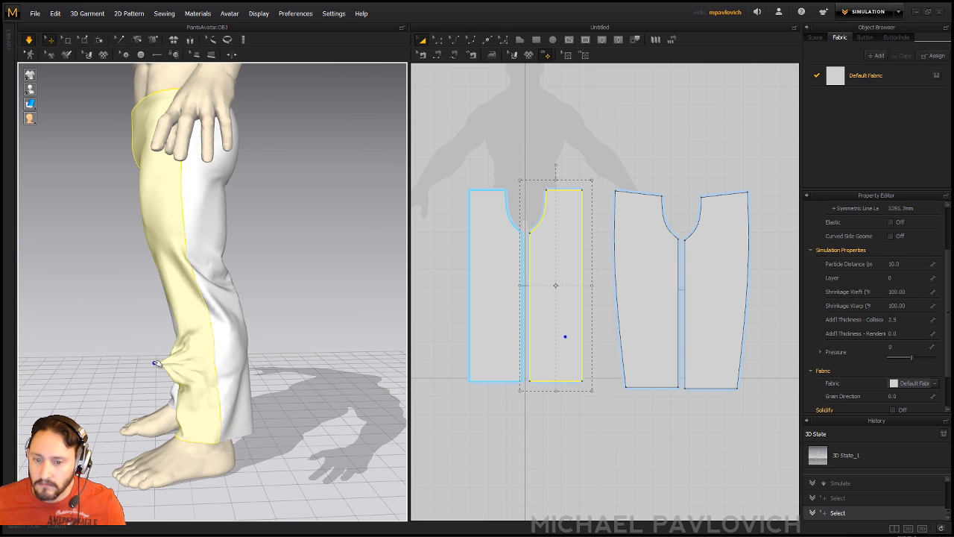
right_drag(283, 358, 406, 361)
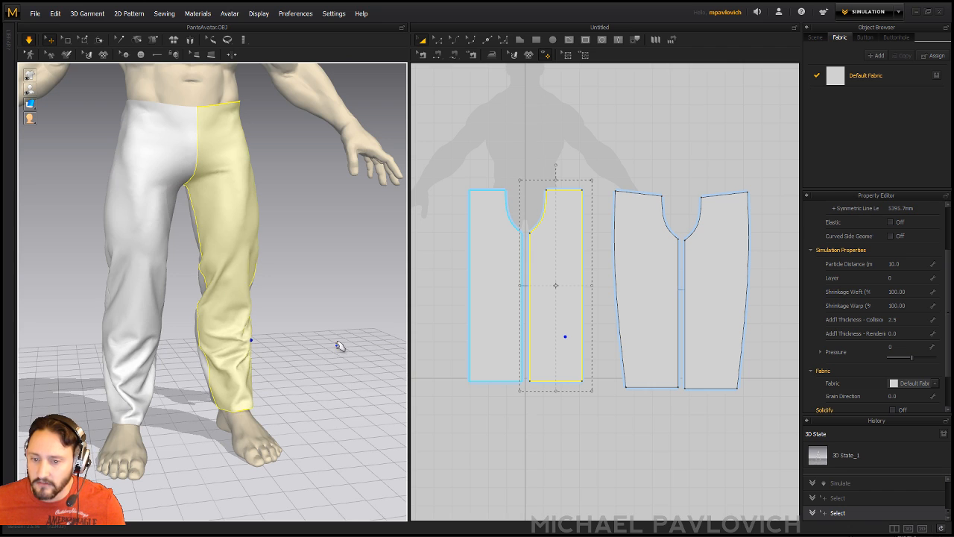
right_drag(337, 345, 317, 334)
scroll(330, 358, down, 3)
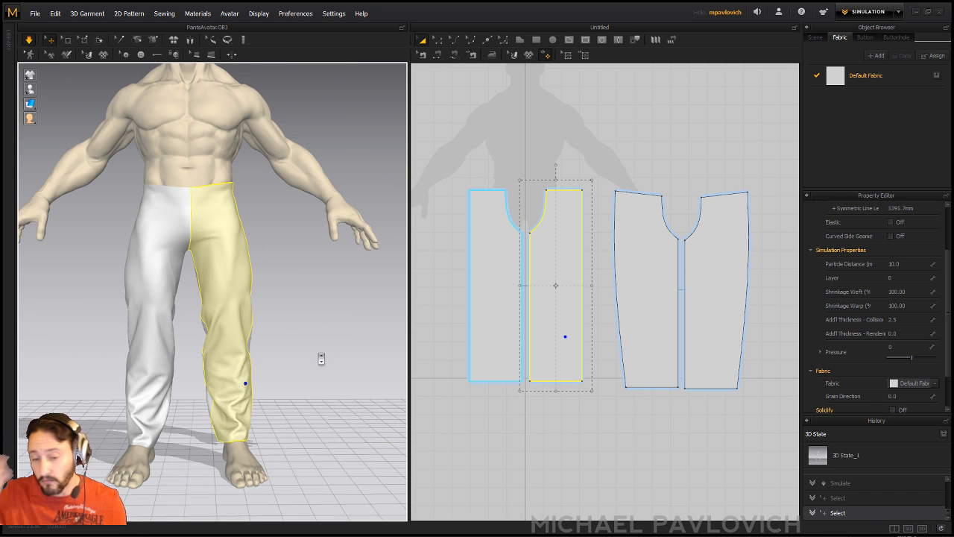
- Pull the fabric into place on the back of both lower legs while the simulation runs
click(330, 277)
right_drag(330, 277, 187, 287)
click(193, 349)
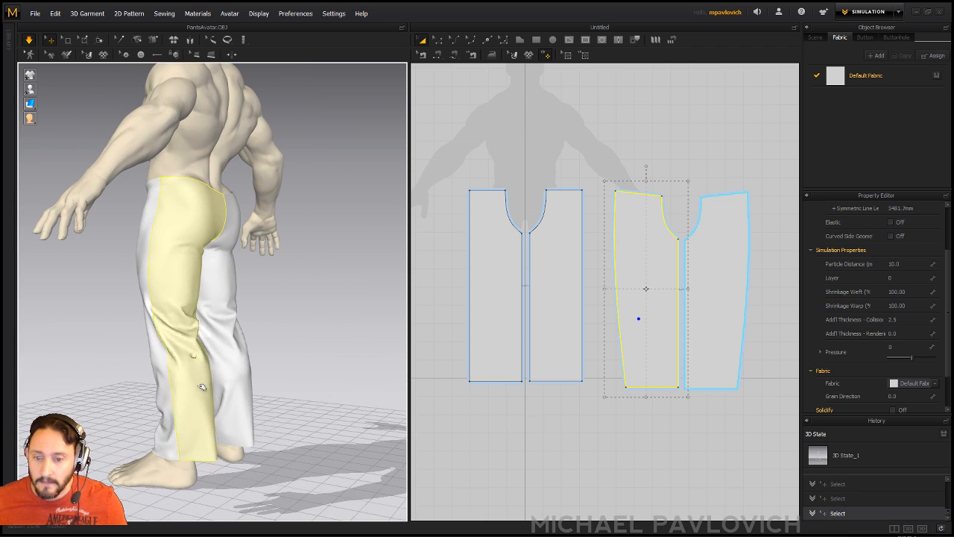
drag(201, 388, 194, 362)
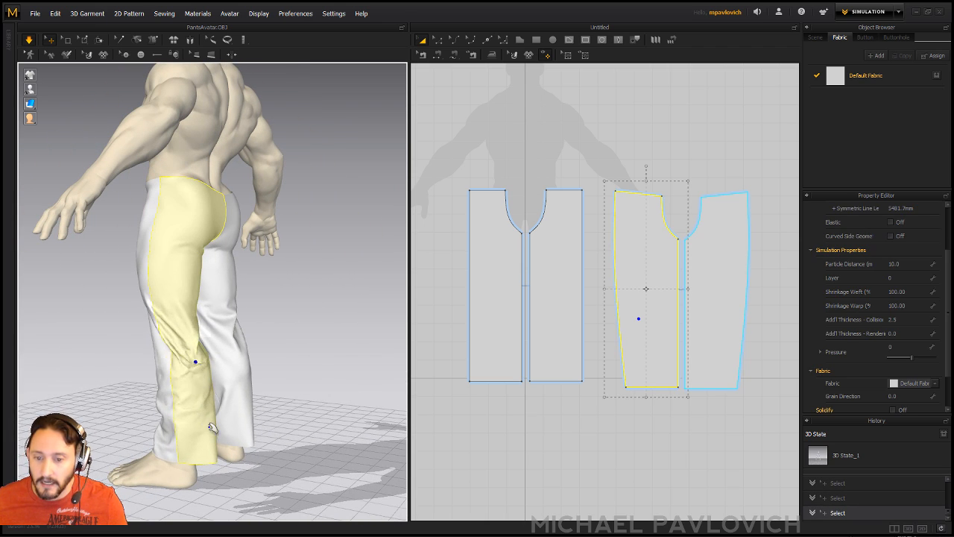
right_drag(203, 365, 235, 379)
click(255, 384)
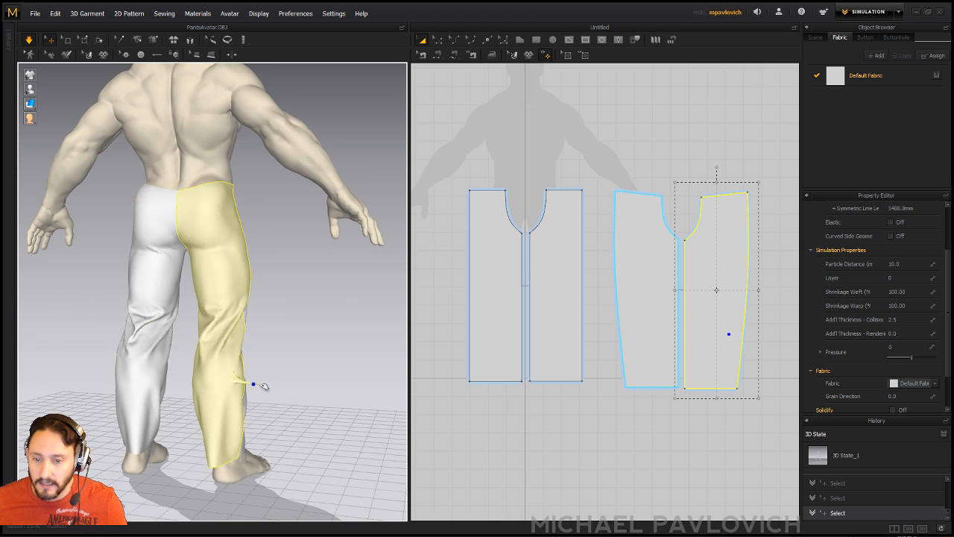
right_drag(297, 320, 256, 296)
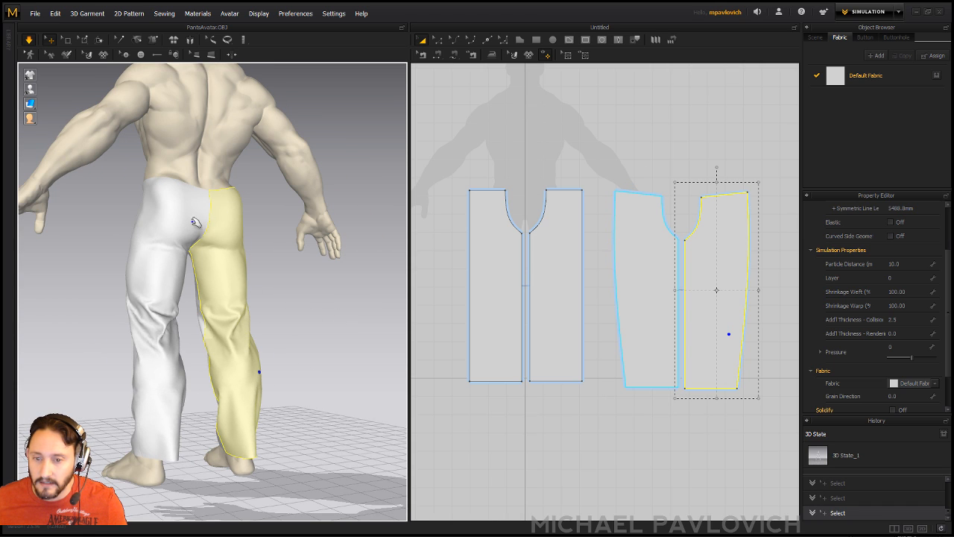
right_drag(313, 251, 394, 283)
- Pull the front fabric near the crotch on the avatar's left thigh
scroll(470, 300, up, 2)
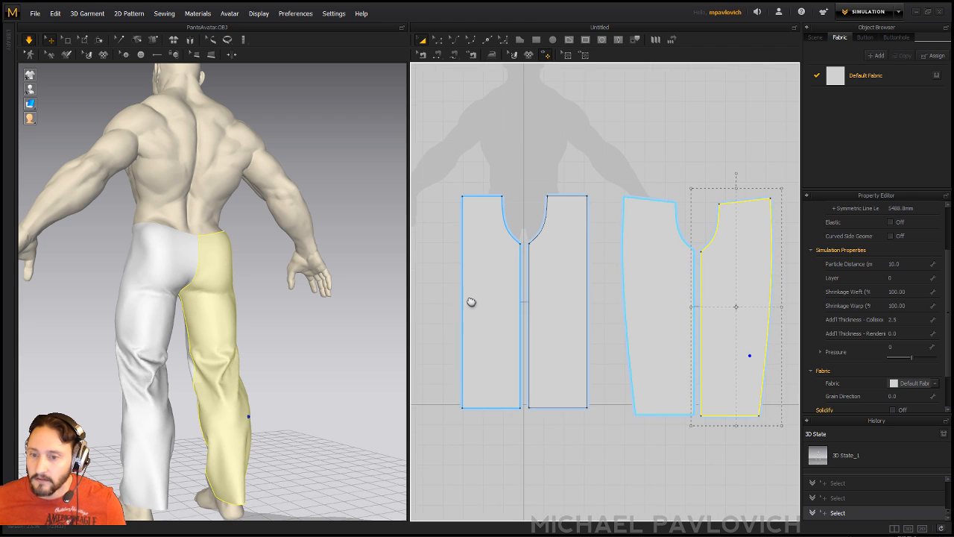
scroll(482, 301, up, 2)
right_drag(208, 305, 343, 324)
click(203, 269)
right_drag(275, 343, 339, 333)
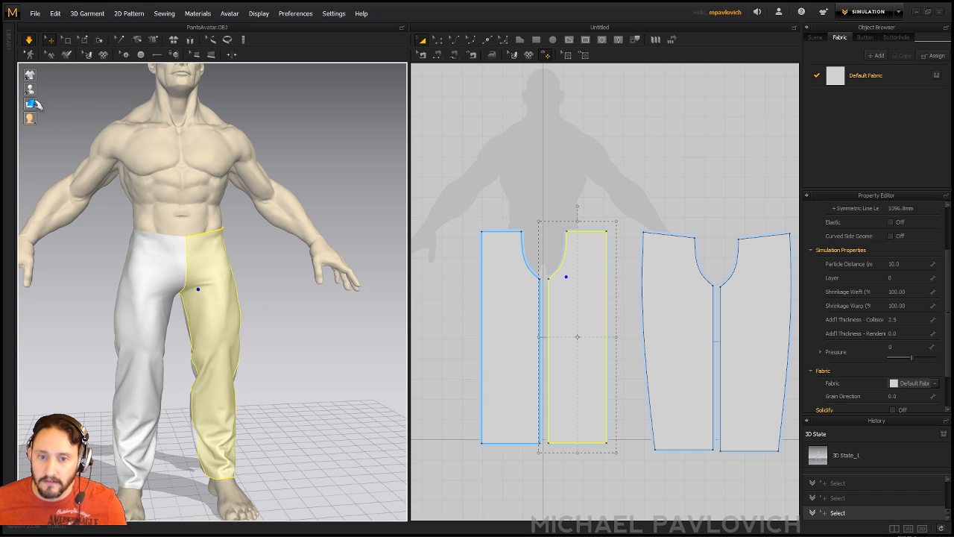
- Check the pants' tightness with the strain map, and return the garment to its normal surface display
mouse_move(36, 105)
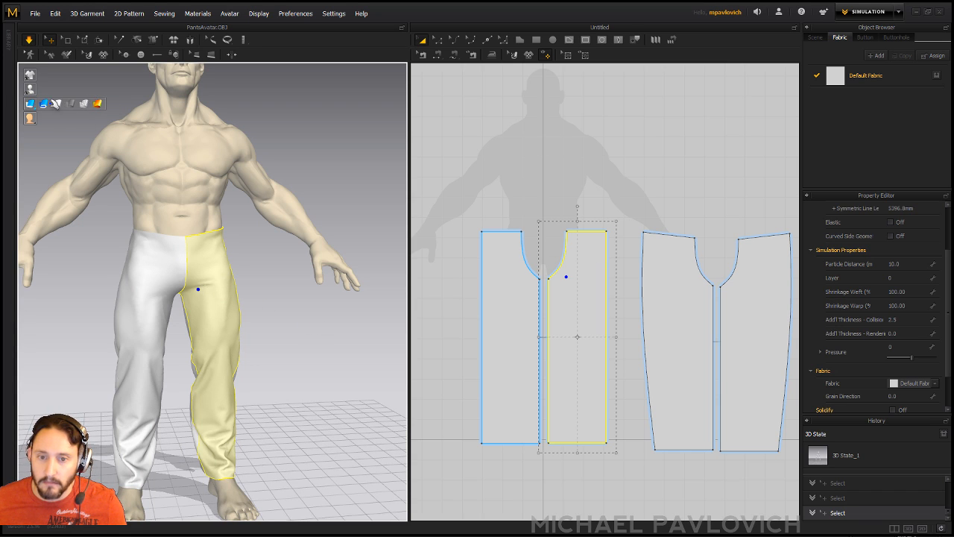
click(101, 104)
right_drag(258, 326, 99, 327)
key(2)
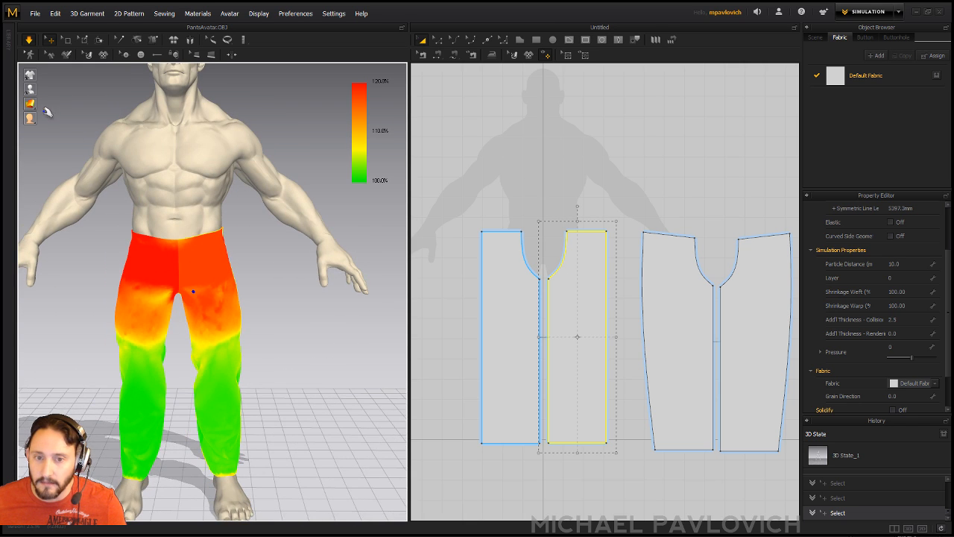
mouse_move(34, 107)
click(103, 104)
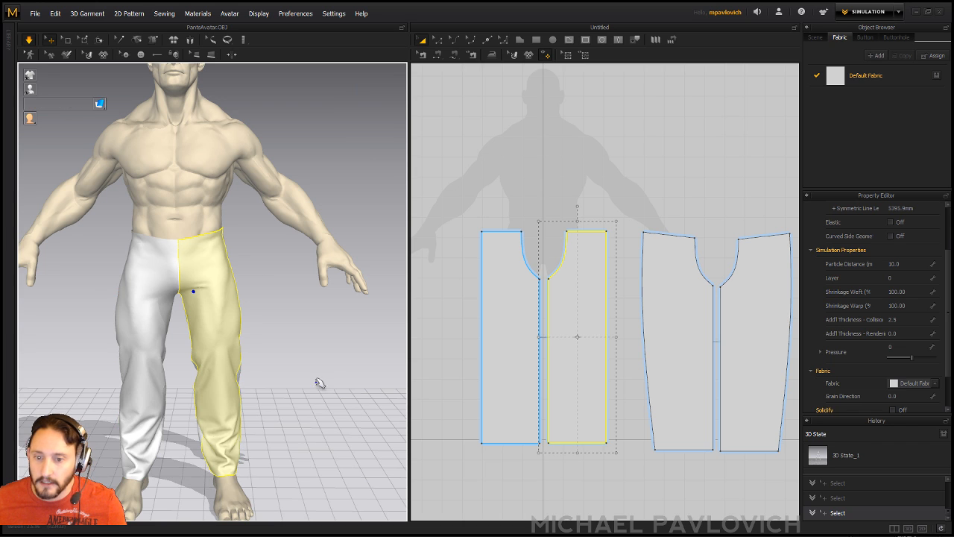
- Widen the waist of the mirrored front patterns by moving their upper outer corner outward
middle_drag(534, 322, 506, 306)
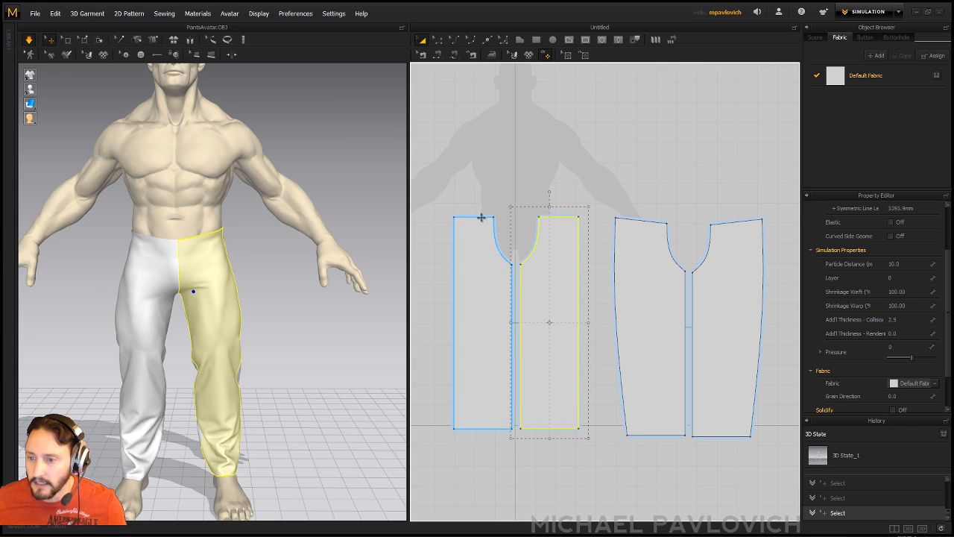
click(437, 39)
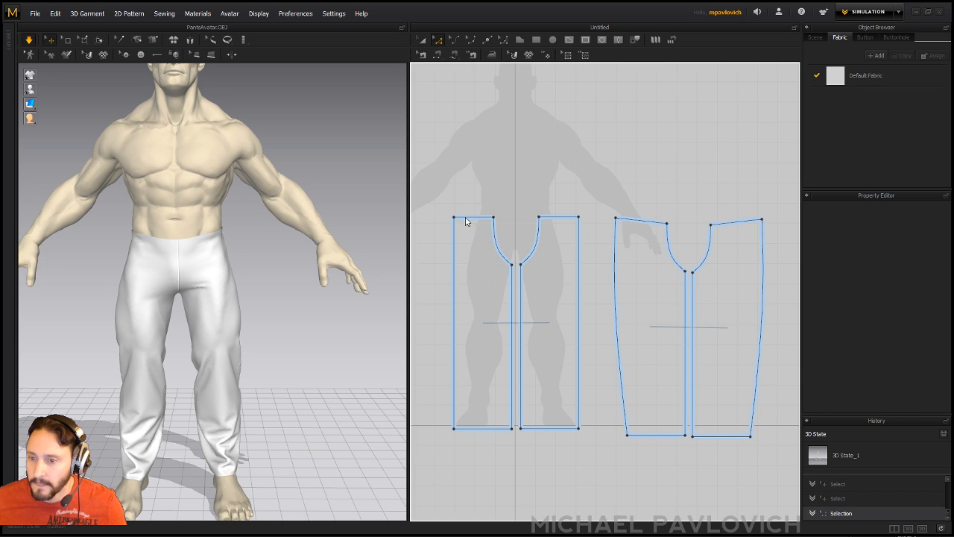
drag(454, 217, 452, 224)
middle_drag(481, 181, 486, 167)
middle_drag(268, 384, 267, 358)
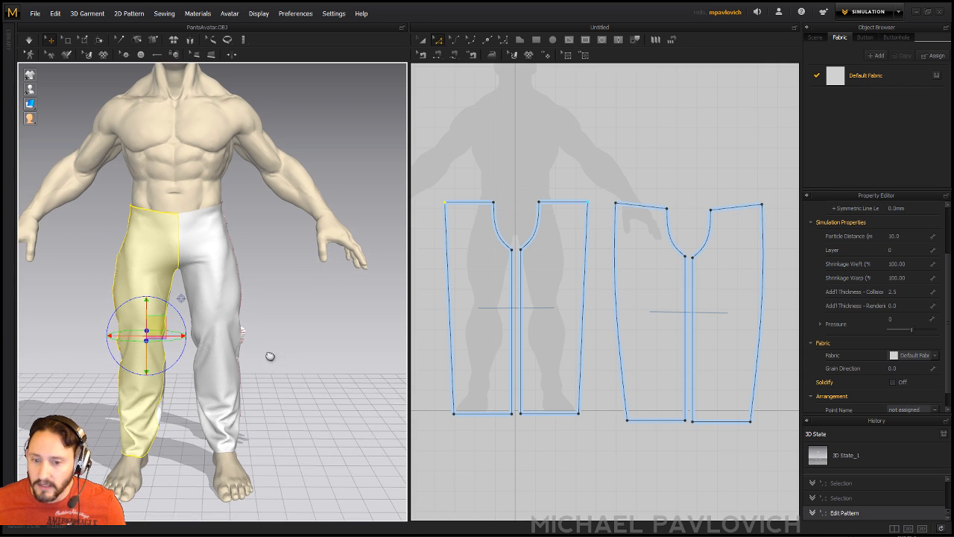
- Simulate the pants with the widened waist, and curve the outer side edges of the mirrored front patterns inward
key(q)
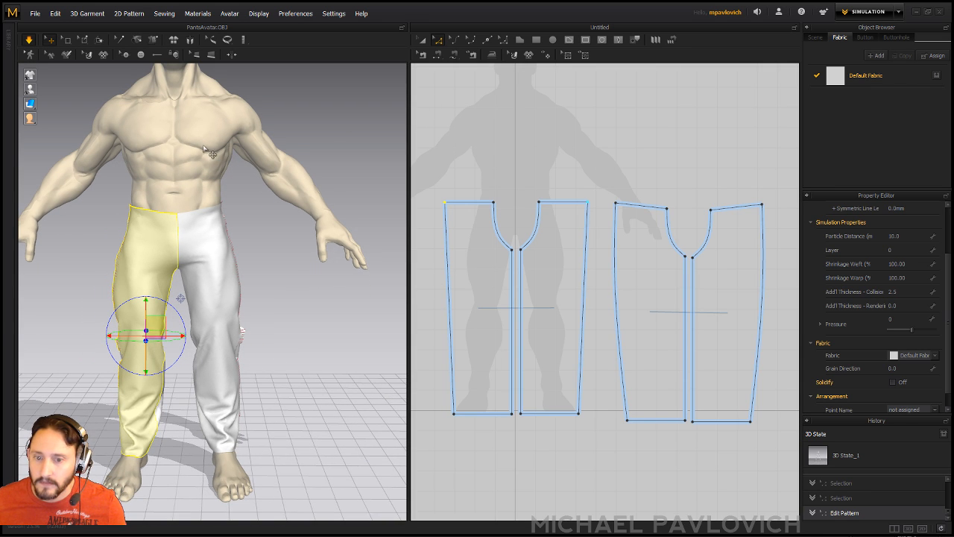
key(space)
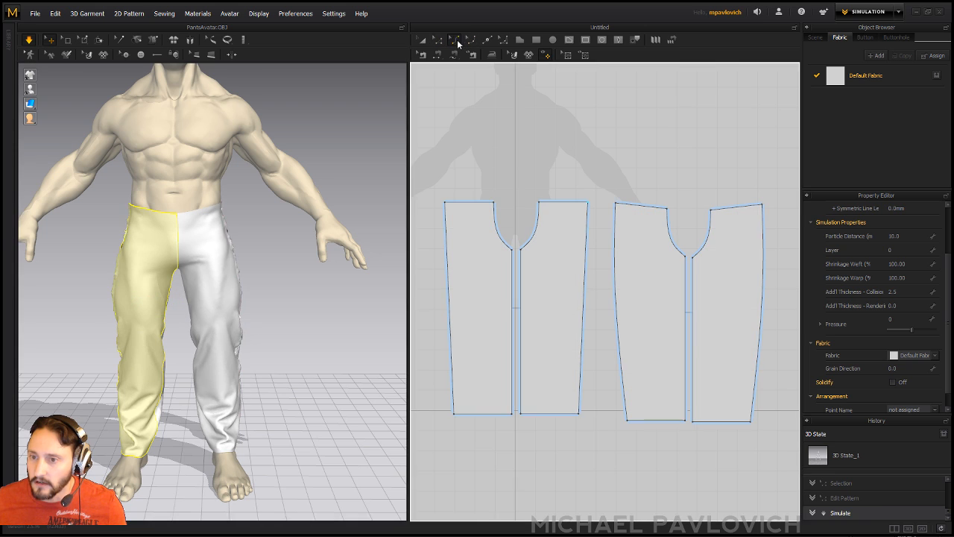
click(454, 302)
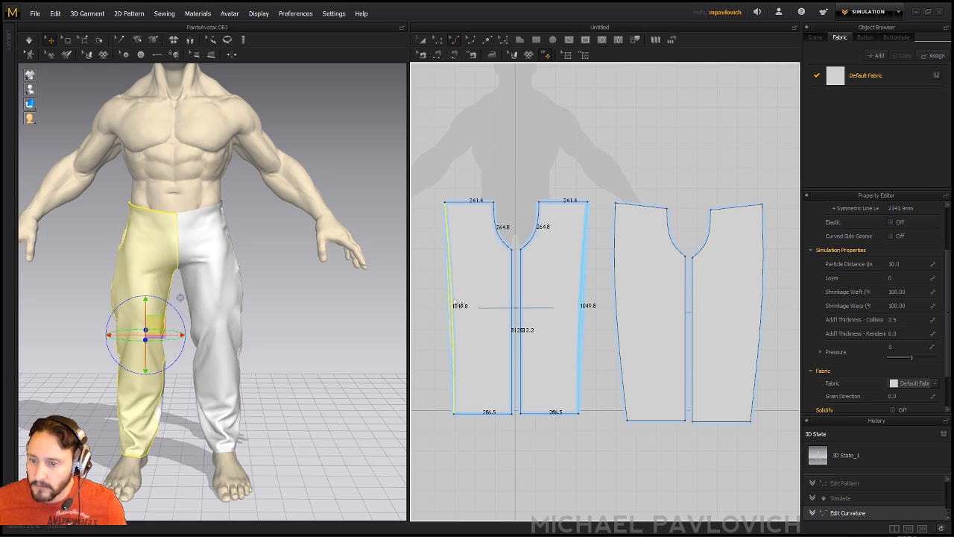
drag(469, 205, 465, 206)
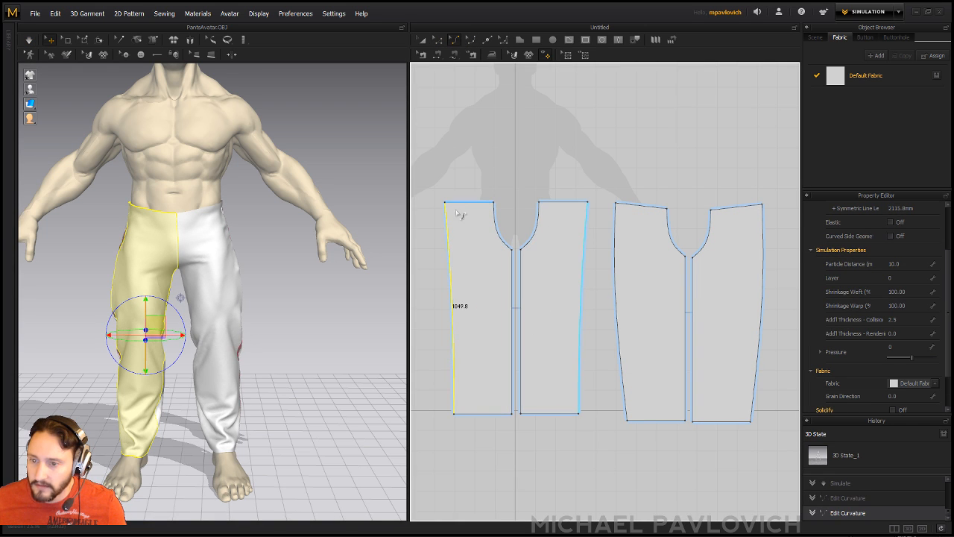
- Curve the front and back inseams slightly into their patterns, and straighten the outer side edges of the back patterns
click(528, 335)
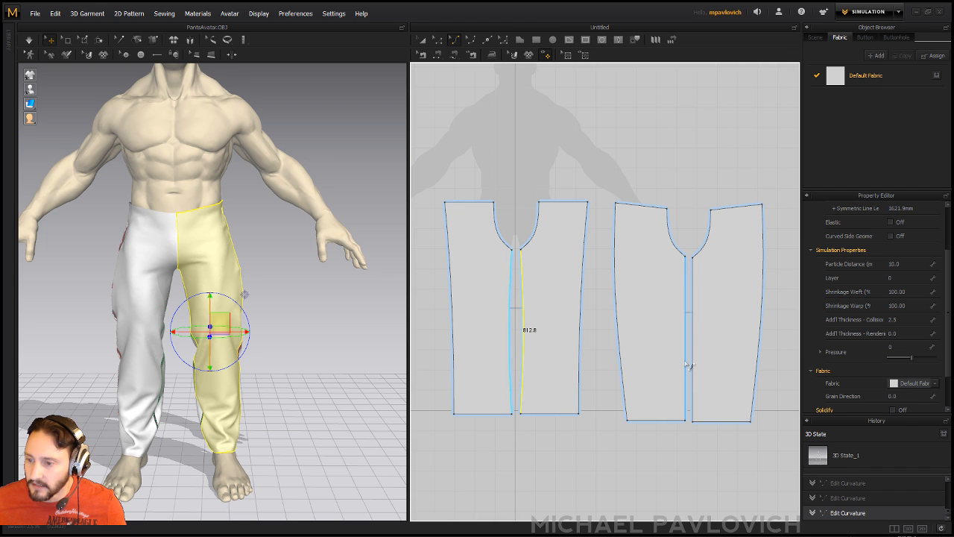
drag(679, 363, 681, 365)
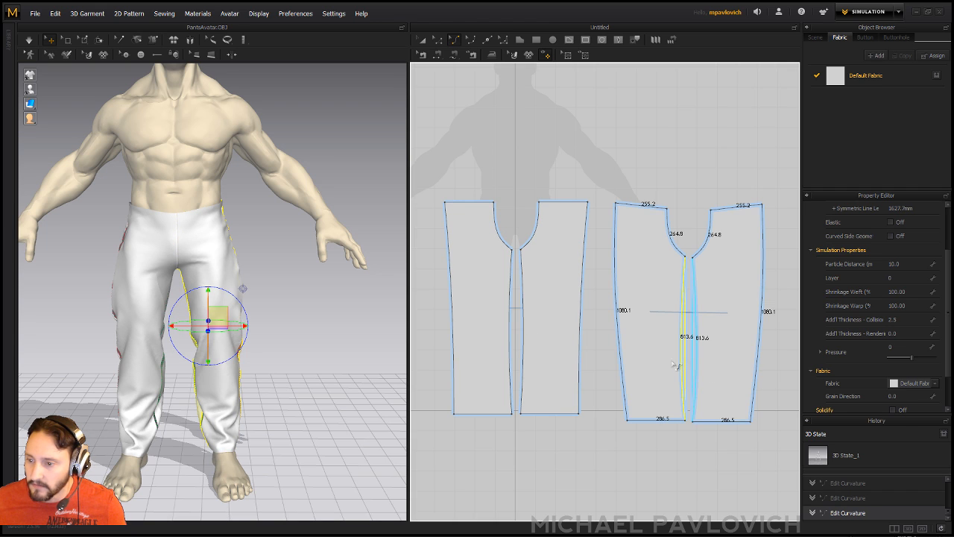
click(621, 353)
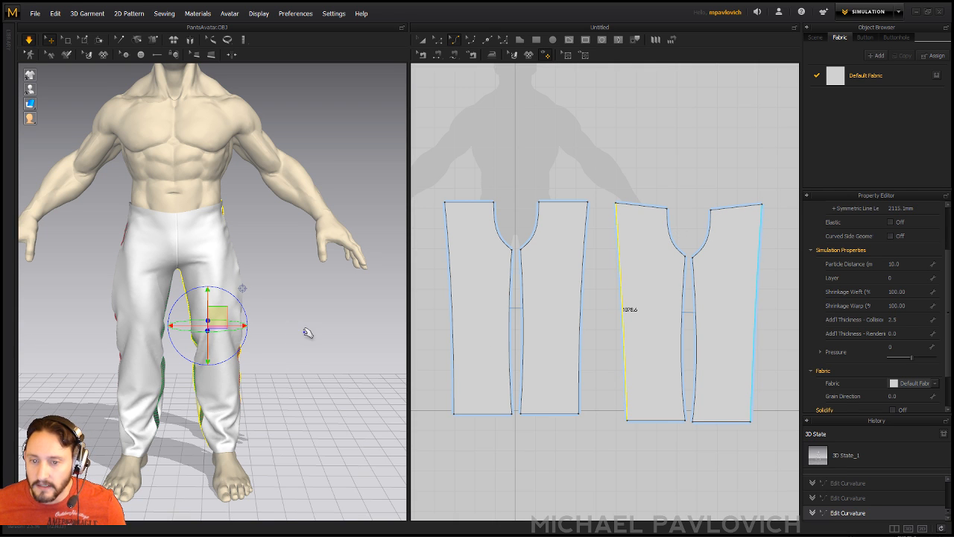
- Simulate the reshaped pants and pull the front fabric outward on both lower legs
key(space)
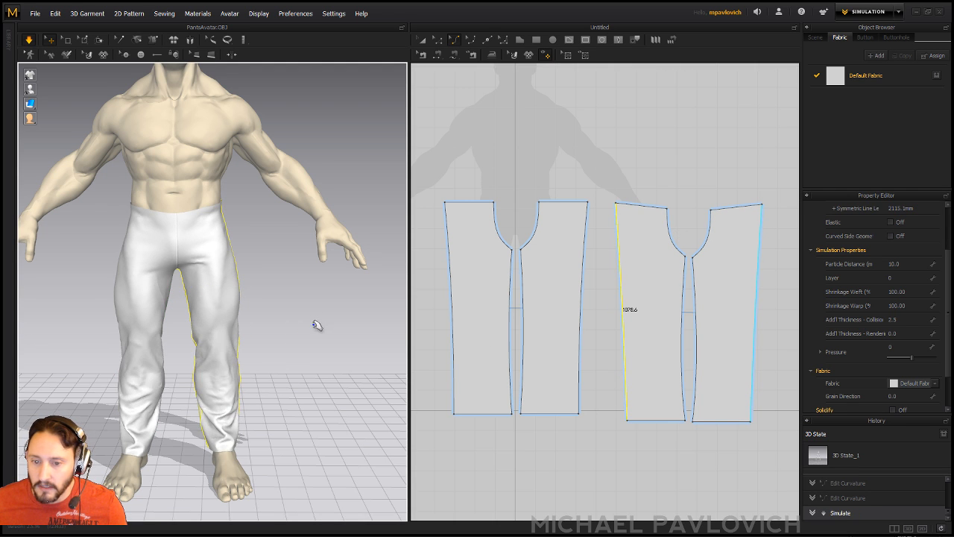
mouse_move(316, 325)
right_down()
mouse_move(171, 323)
mouse_move(317, 324)
right_up()
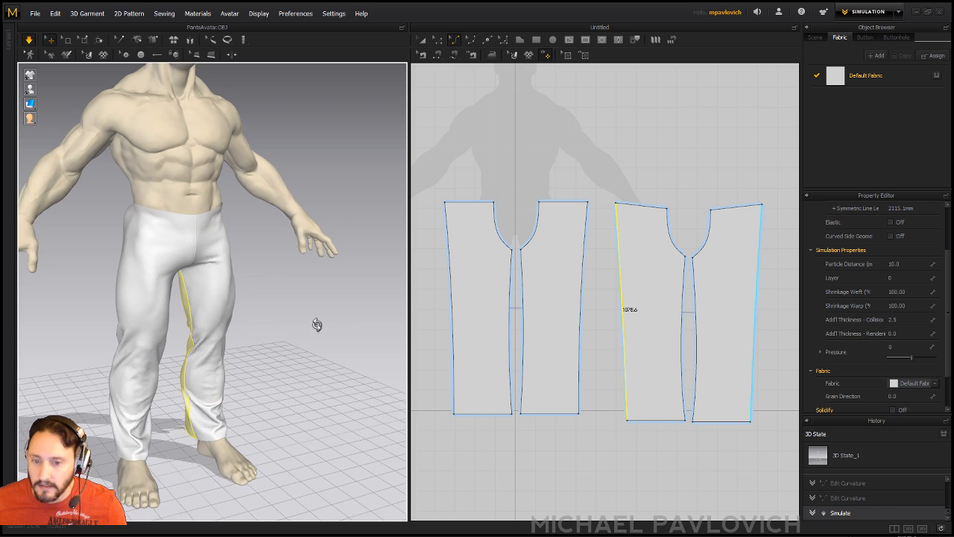
click(231, 341)
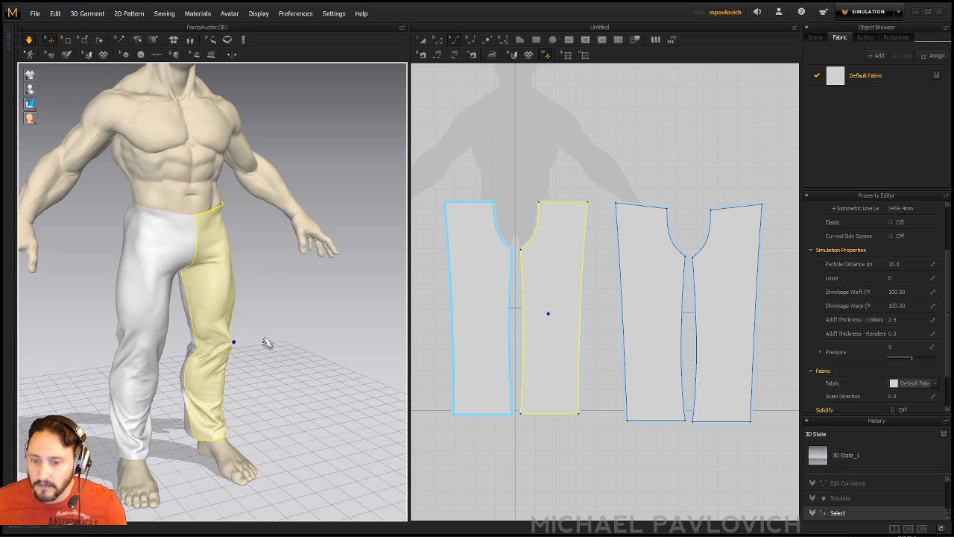
right_drag(267, 343, 347, 328)
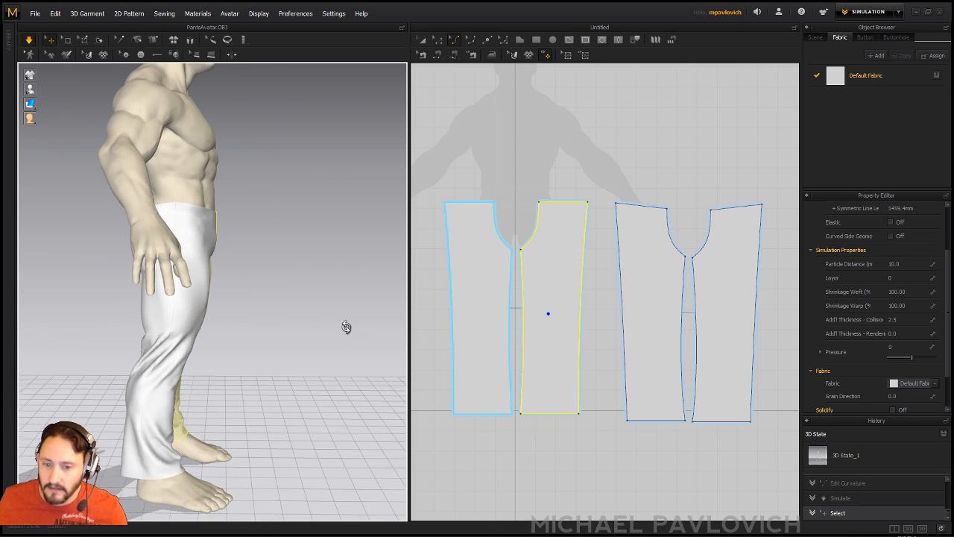
click(172, 393)
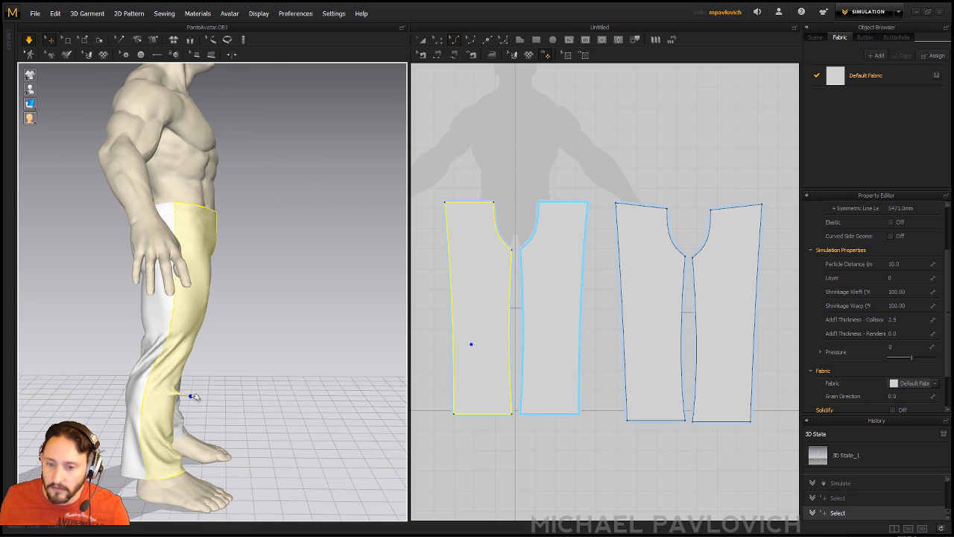
drag(210, 397, 210, 397)
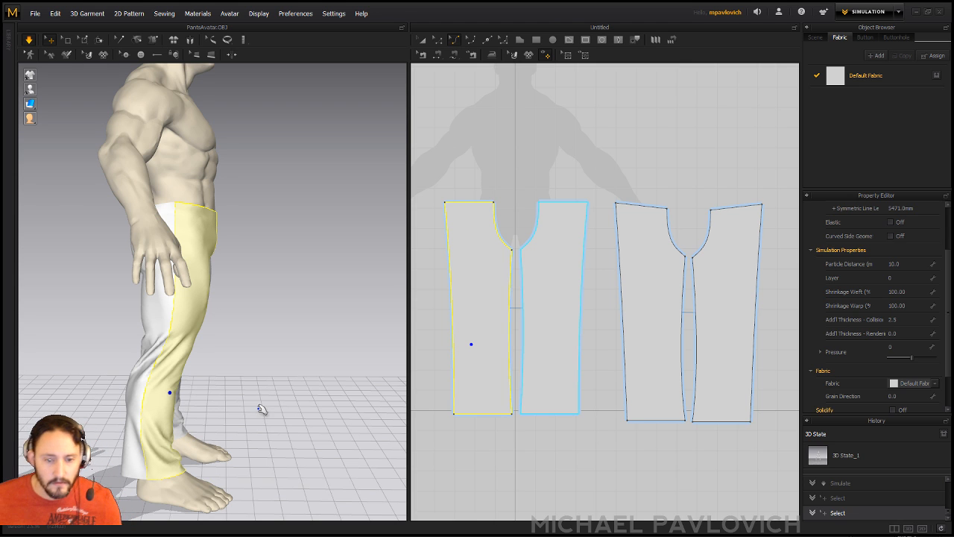
- Examine the drape and overall fit of the simulated pants from the front, up close and at full-body distance
right_drag(275, 366, 113, 366)
click(281, 372)
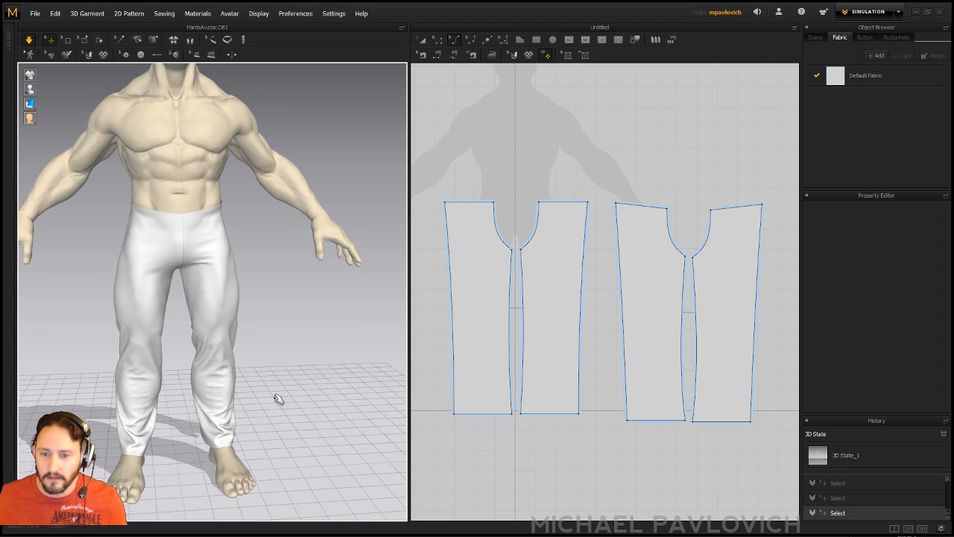
scroll(307, 342, down, 3)
right_drag(279, 337, 299, 326)
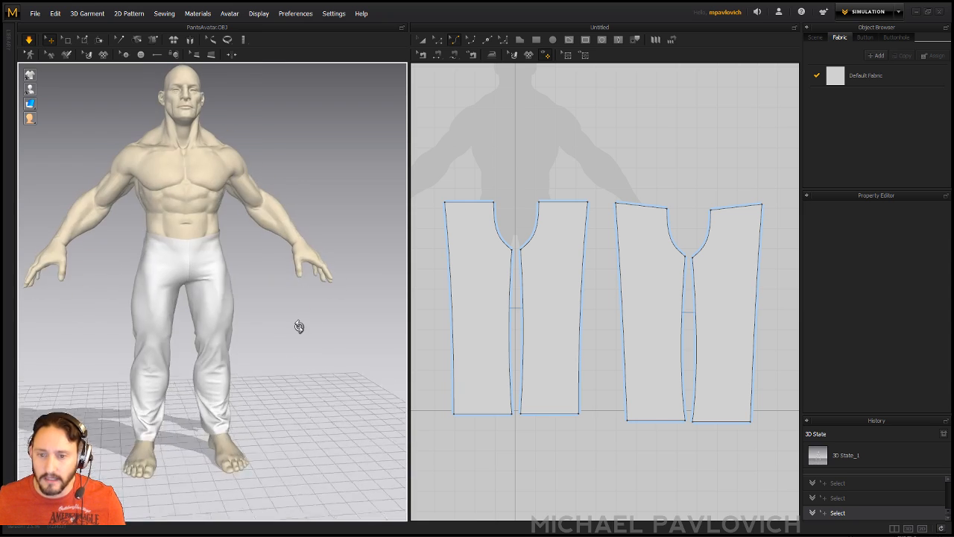
scroll(283, 328, down, 2)
scroll(300, 332, up, 4)
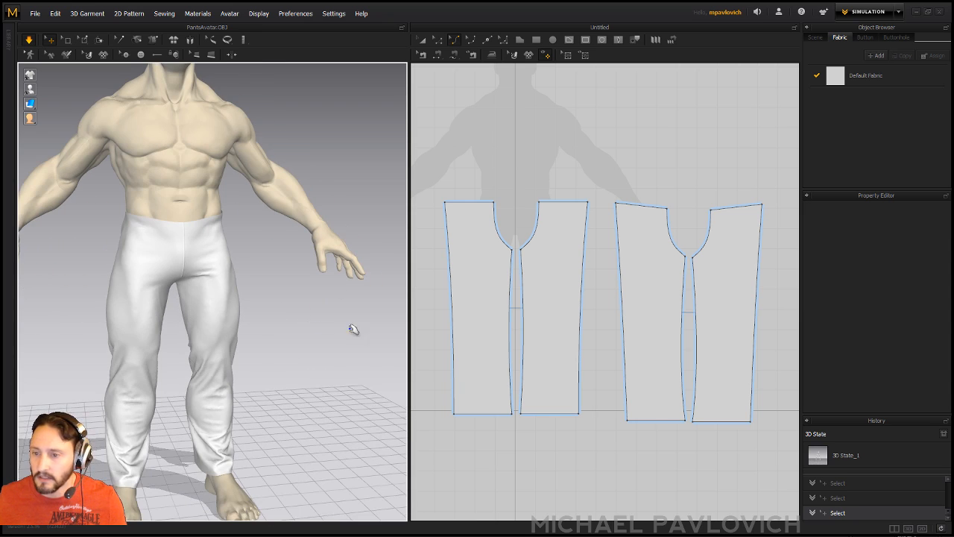
scroll(544, 309, down, 1)
scroll(290, 334, down, 3)
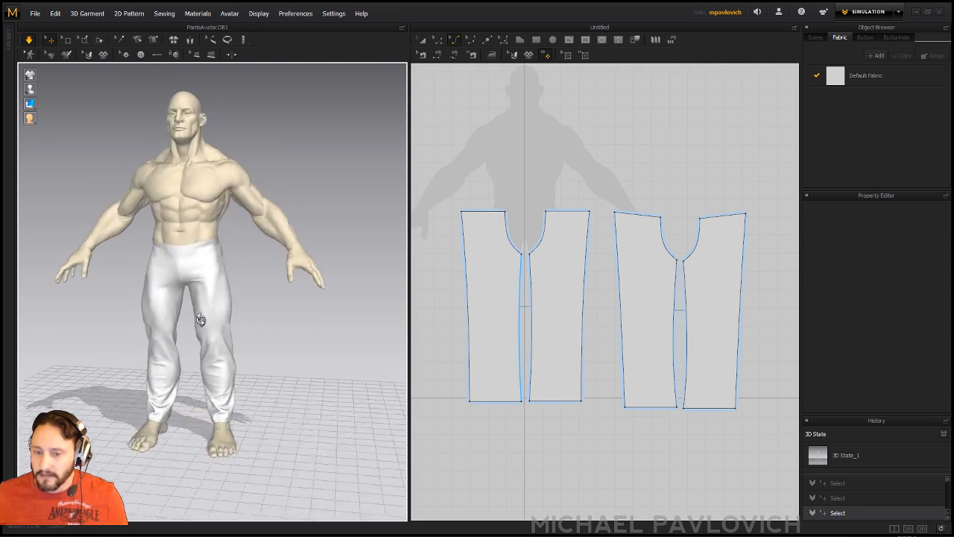
right_drag(202, 322, 251, 323)
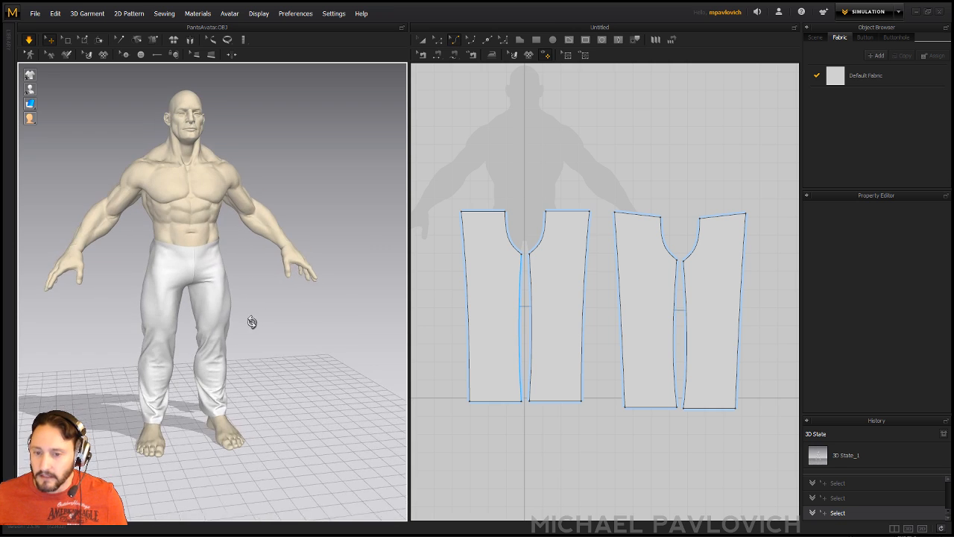
- Change the default fabric's physical property preset to the R_Lightweight preset and let the pants simulate with it
click(421, 40)
drag(743, 455, 744, 456)
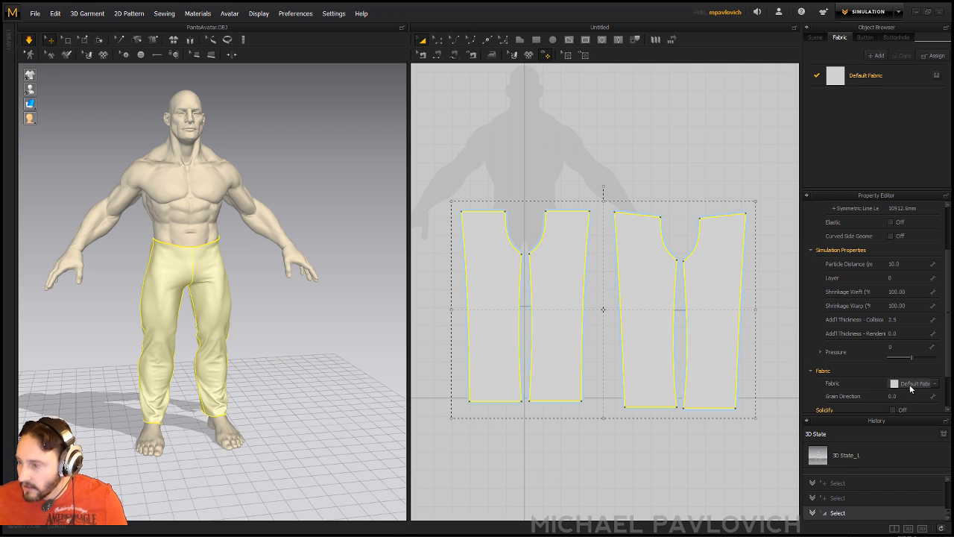
click(858, 77)
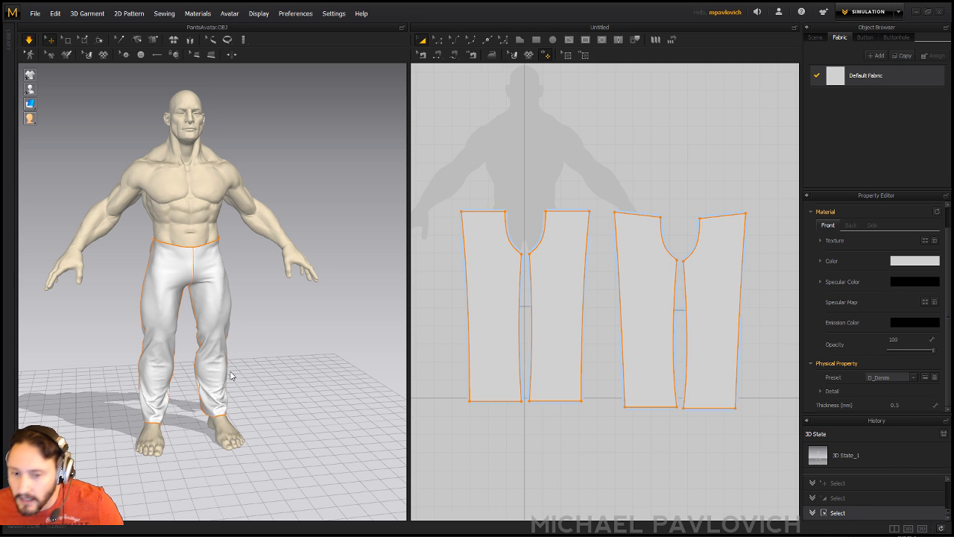
right_drag(113, 179, 95, 175)
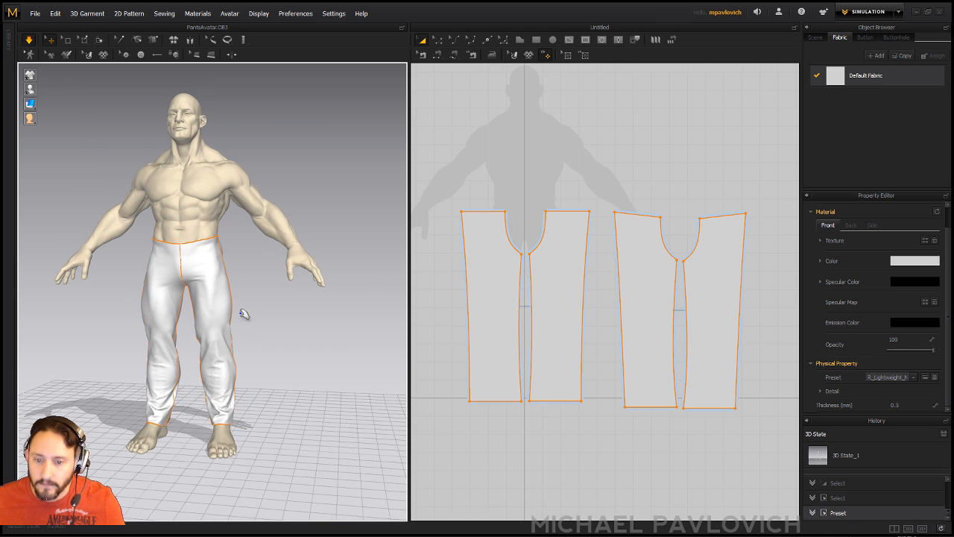
scroll(261, 330, up, 5)
key(space)
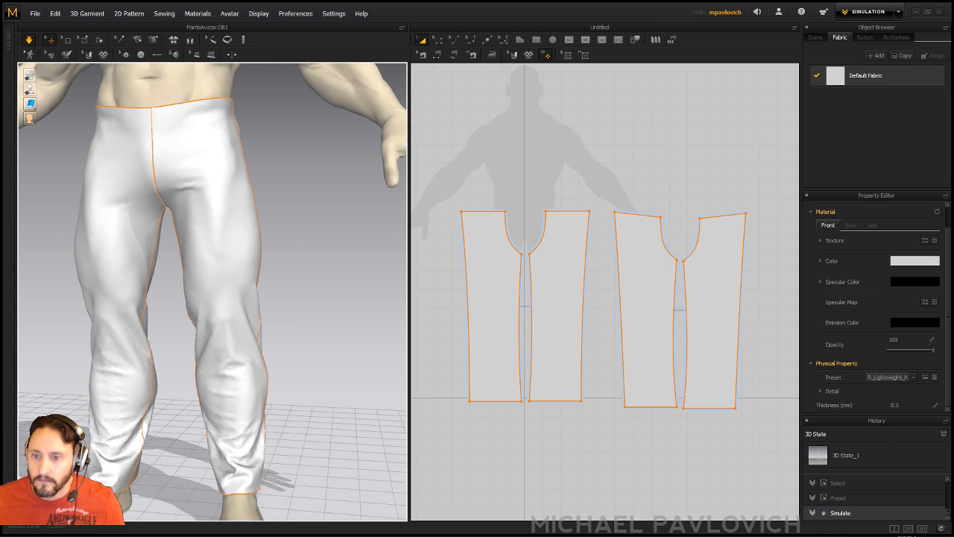
- Pull the lightweight fabric forward on the front of both lower legs while the simulation runs
scroll(262, 330, down, 3)
right_drag(224, 328, 286, 331)
middle_drag(286, 331, 288, 300)
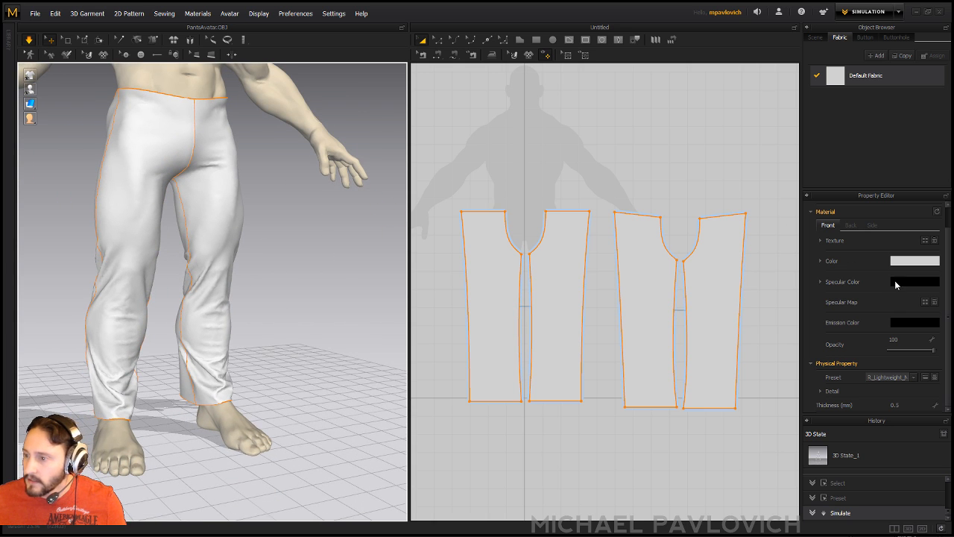
right_drag(118, 290, 209, 325)
drag(209, 325, 276, 333)
right_drag(273, 320, 194, 335)
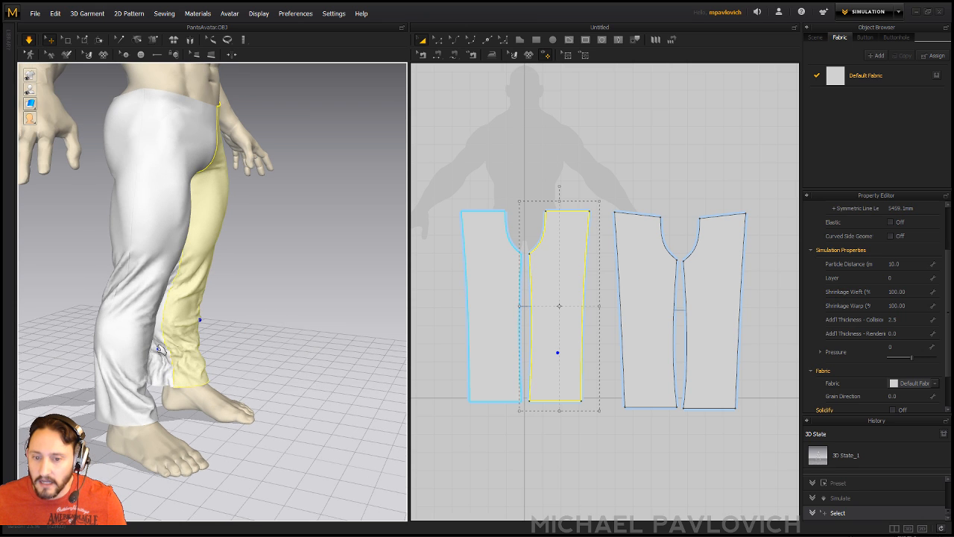
drag(152, 349, 219, 357)
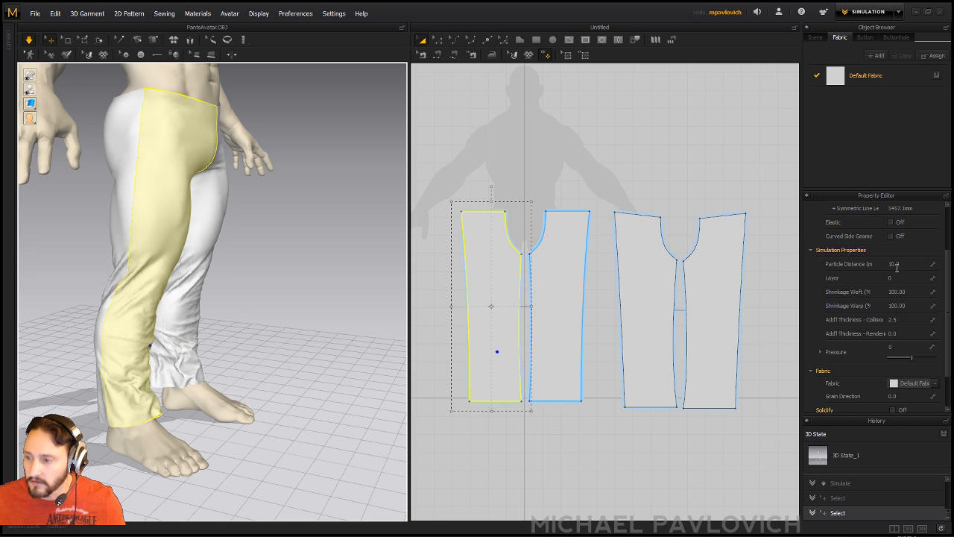
- Flare the leg hems by moving the lower outer corners of the mirrored front and back patterns outward
right_drag(271, 296, 189, 295)
scroll(287, 303, down, 3)
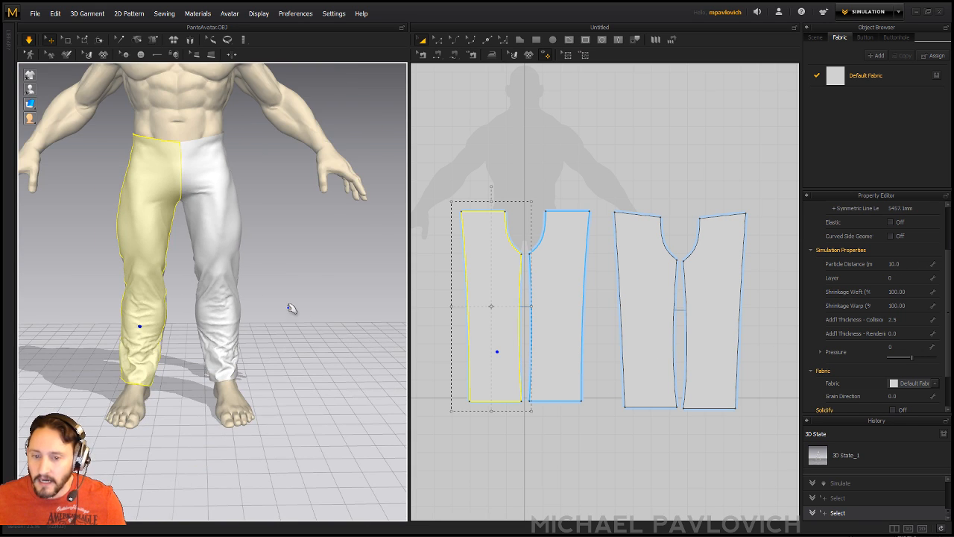
middle_drag(348, 254, 328, 261)
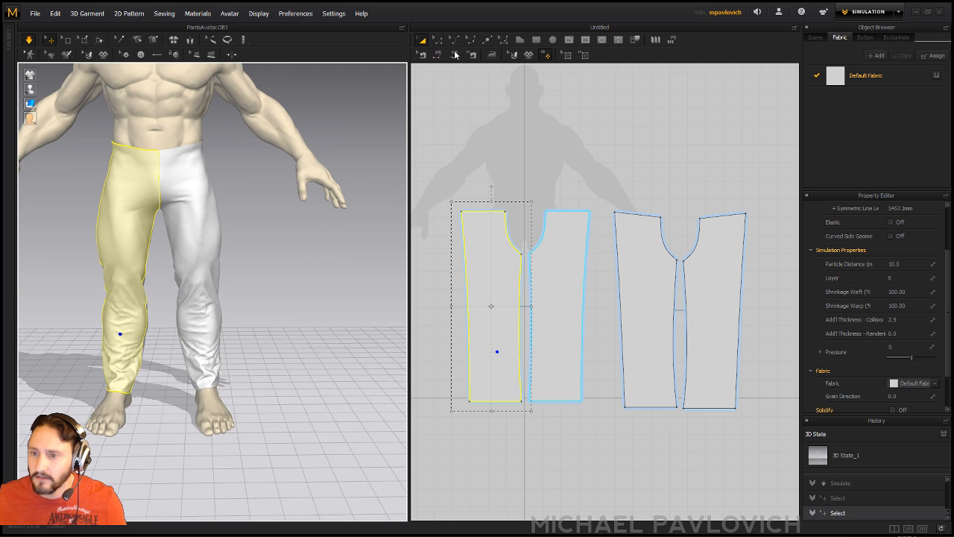
click(519, 40)
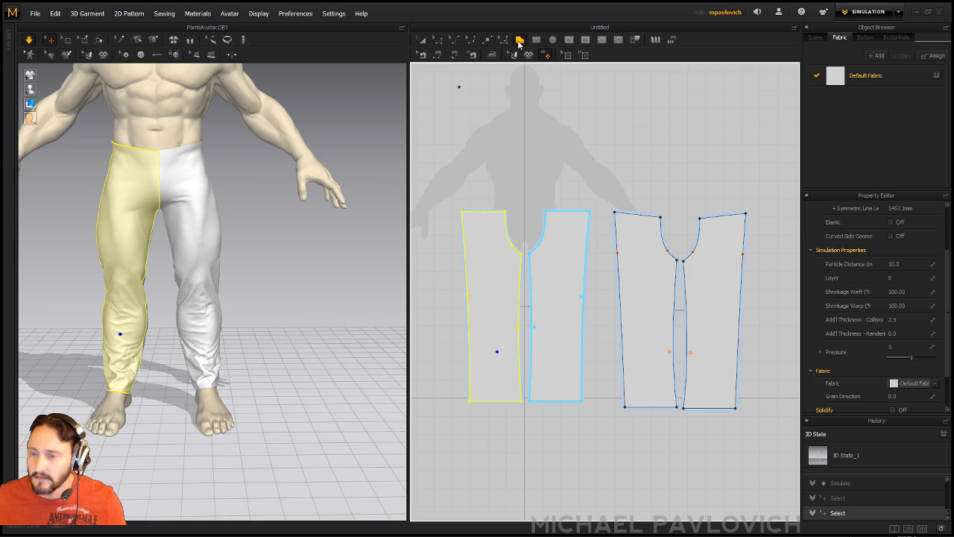
click(437, 41)
click(436, 401)
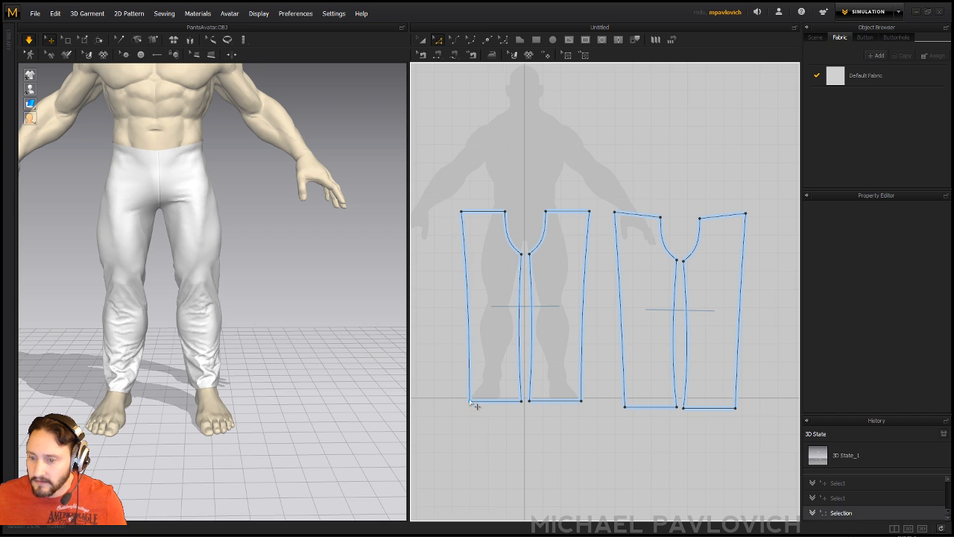
drag(470, 401, 456, 401)
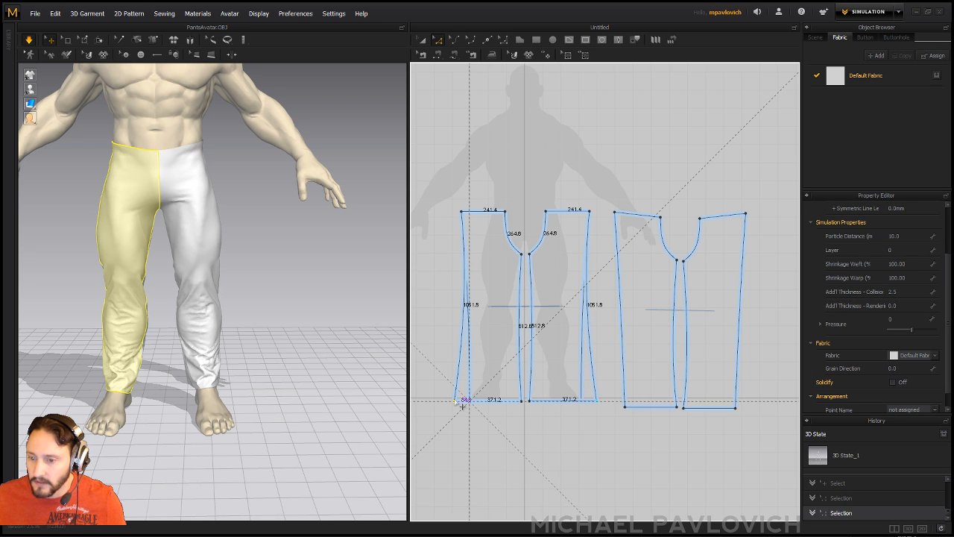
shift+drag(625, 408, 608, 409)
click(617, 416)
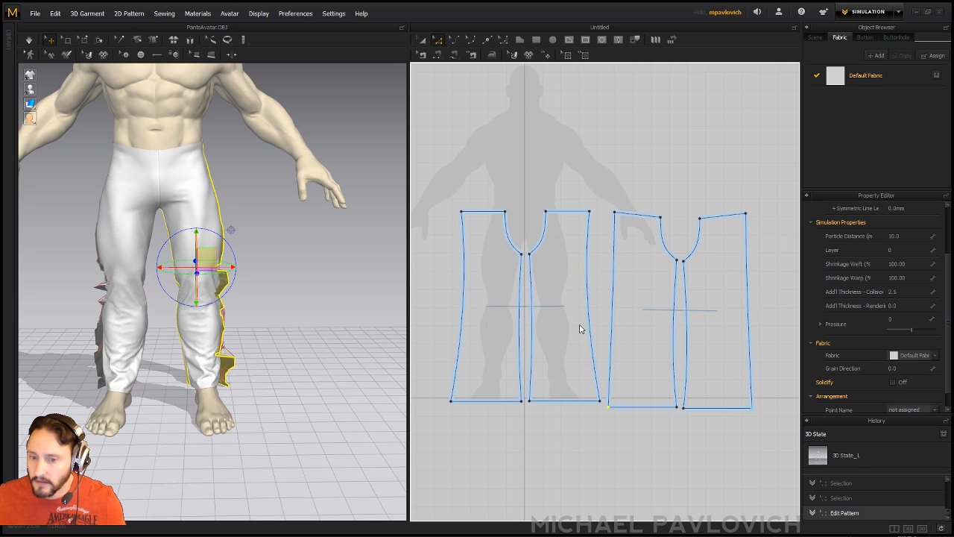
- Simulate the pants with the flared legs, and stop the simulation
key(space)
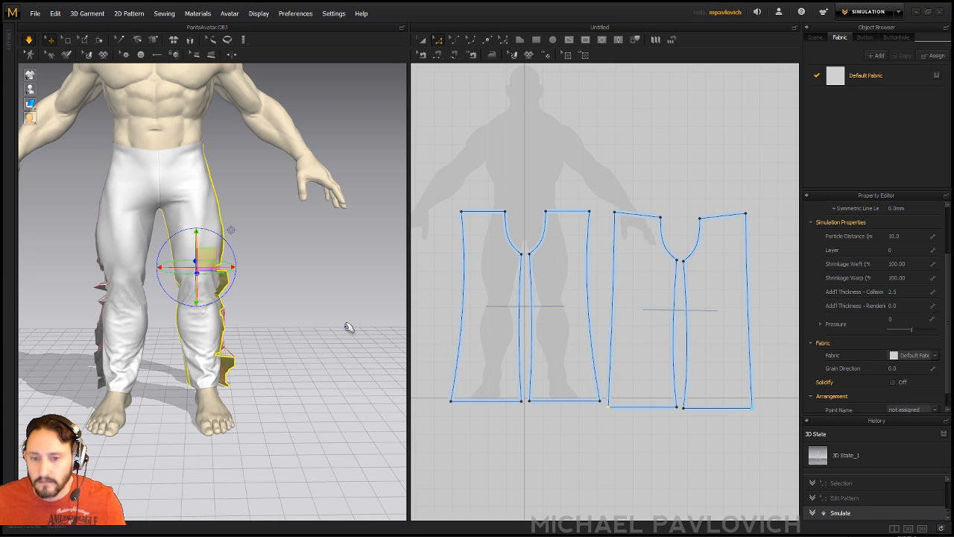
right_drag(314, 349, 342, 344)
key(space)
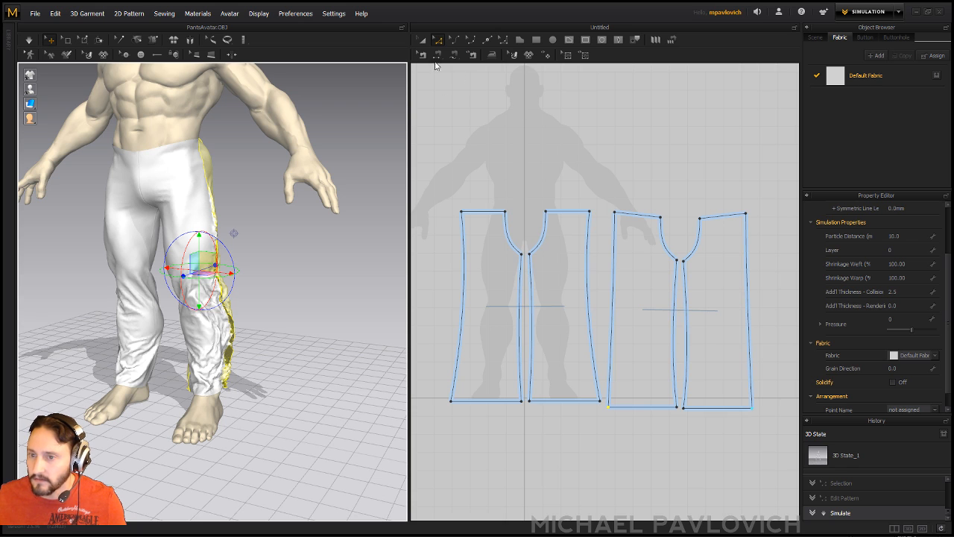
- Set the particle distance of all four pants patterns to 20 mm
click(423, 41)
drag(447, 179, 788, 474)
click(901, 267)
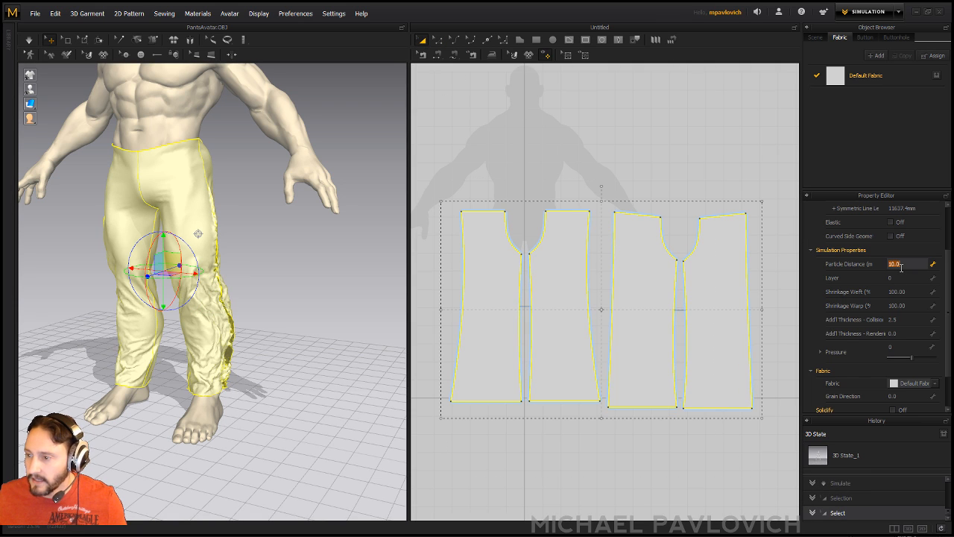
key(Return)
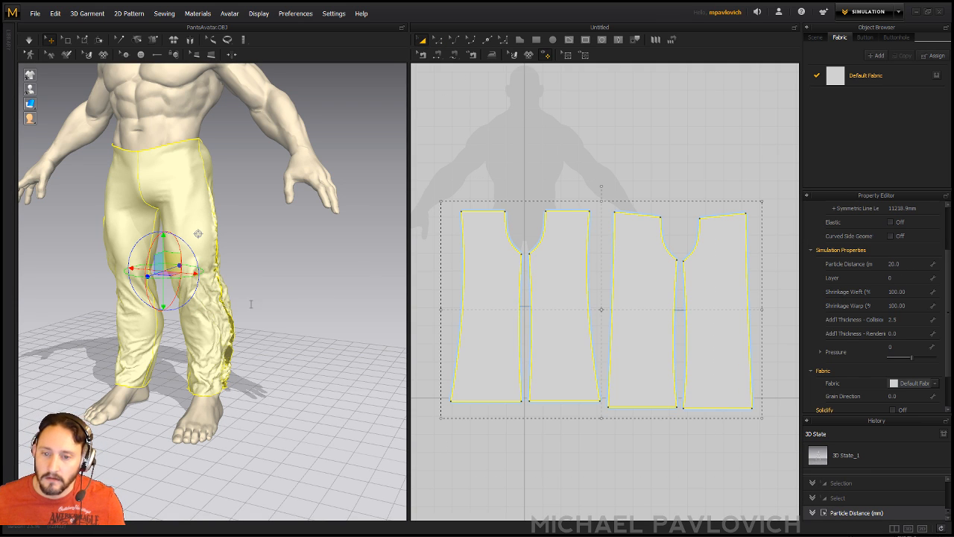
- Simulate the pants and tug the fabric near both hems to settle the lower legs
key(space)
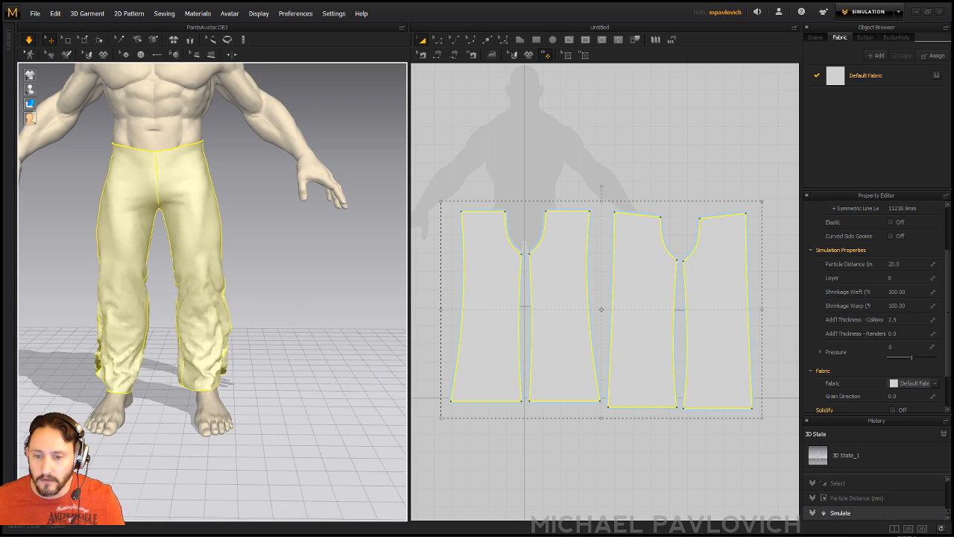
right_drag(305, 324, 176, 327)
drag(147, 387, 232, 413)
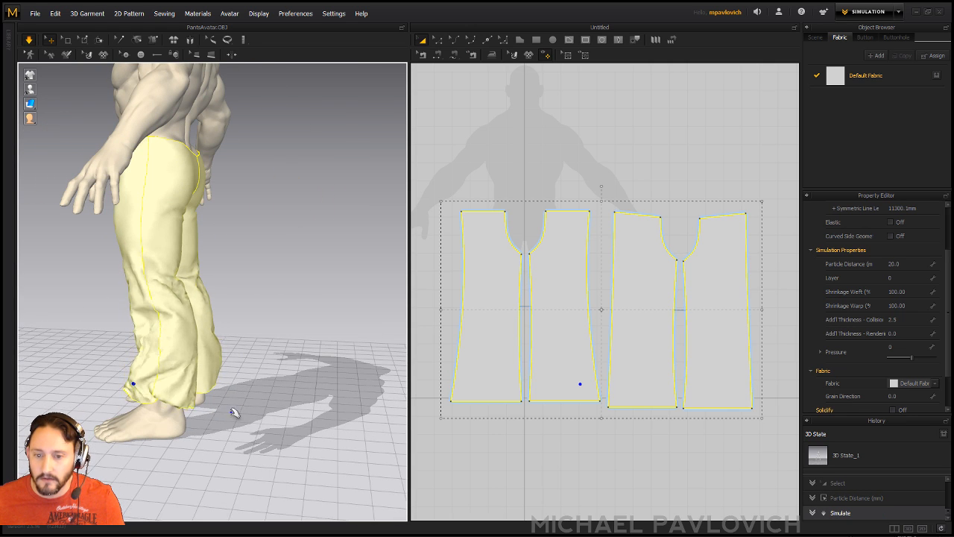
right_drag(232, 412, 354, 415)
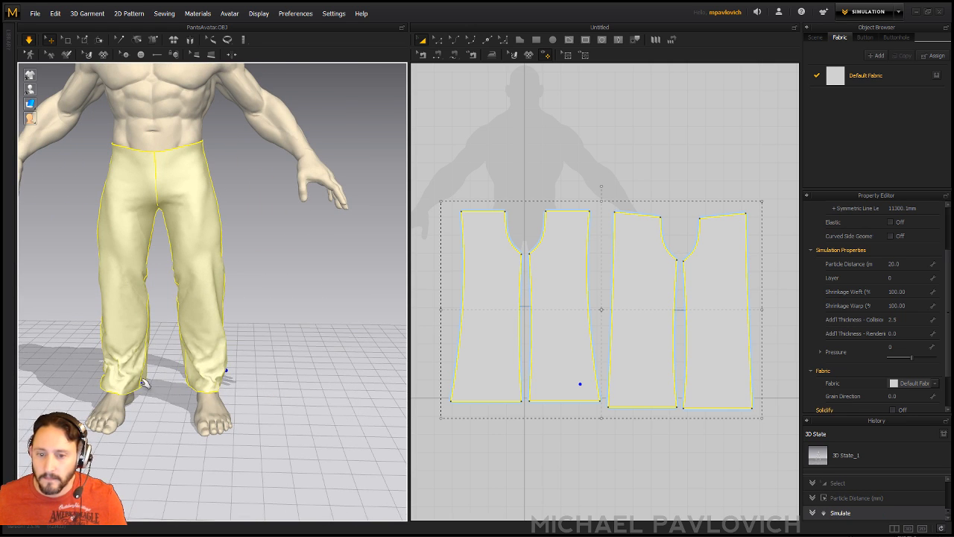
drag(136, 406, 140, 407)
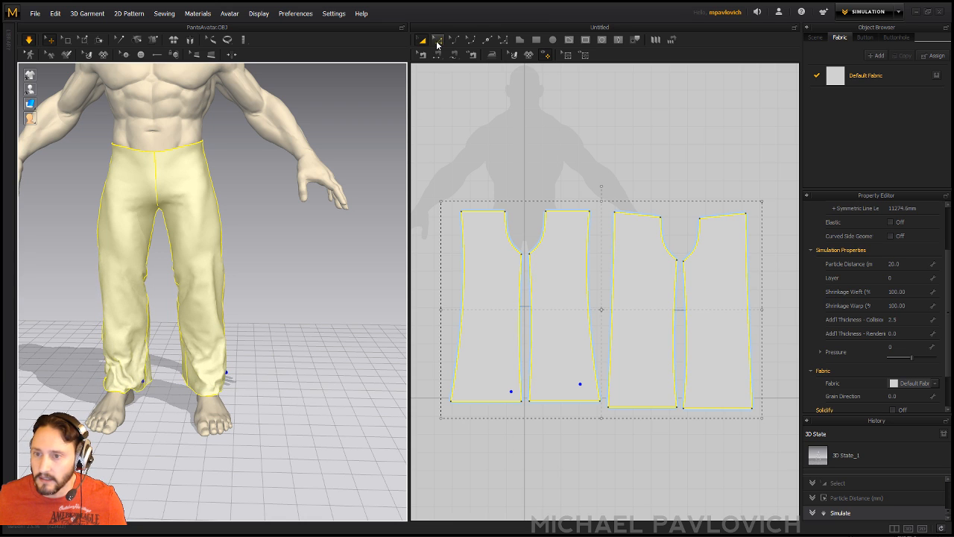
- Lengthen the pants by moving the hem edges of the front and back patterns down, and re-simulate
click(437, 39)
click(491, 408)
click(494, 407)
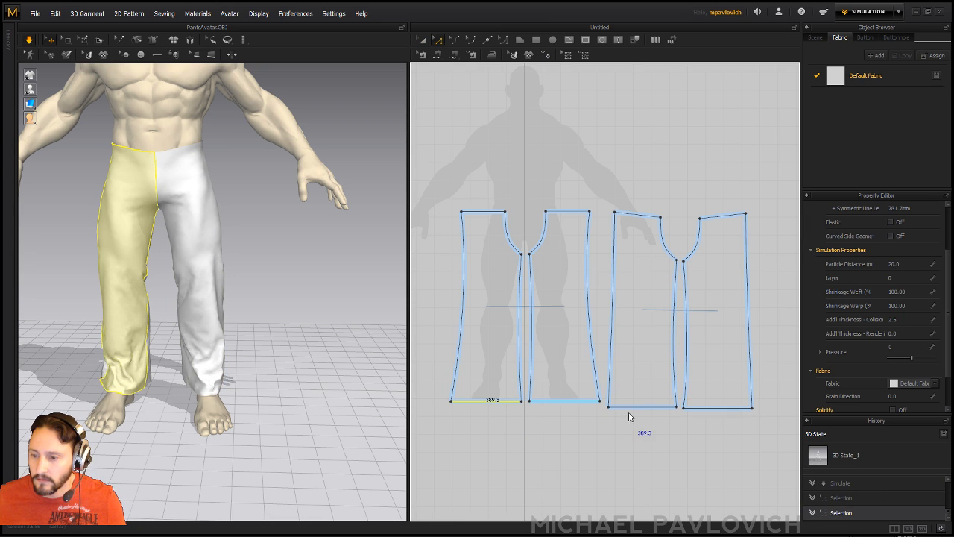
shift+drag(630, 409, 631, 440)
key(space)
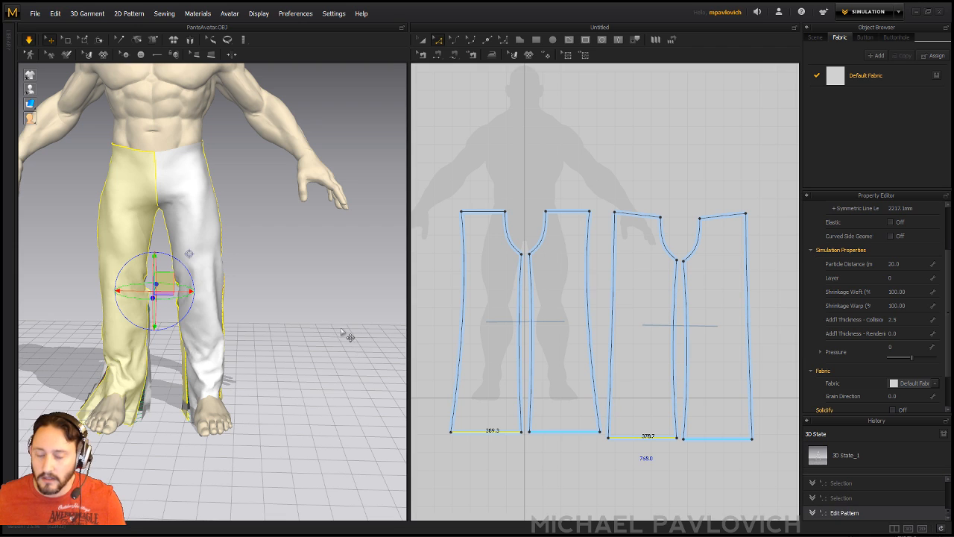
- Tug the lengthened lower legs forward and around the ankles on both sides while the simulation runs
right_drag(284, 375, 119, 421)
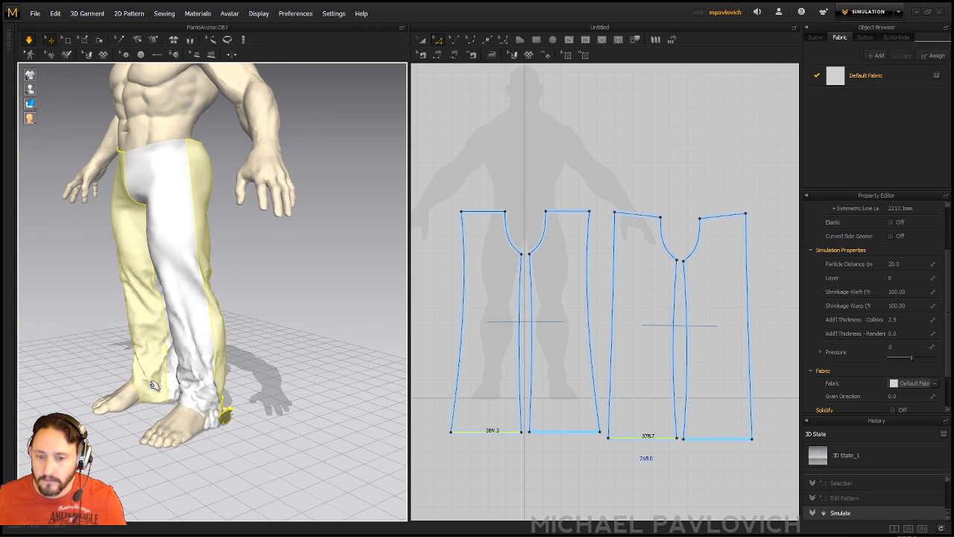
drag(154, 384, 108, 335)
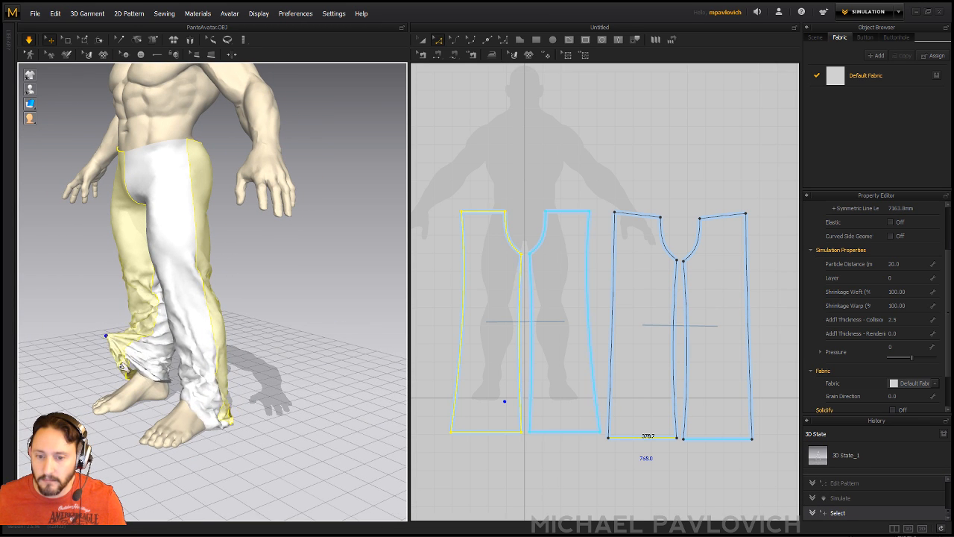
click(151, 391)
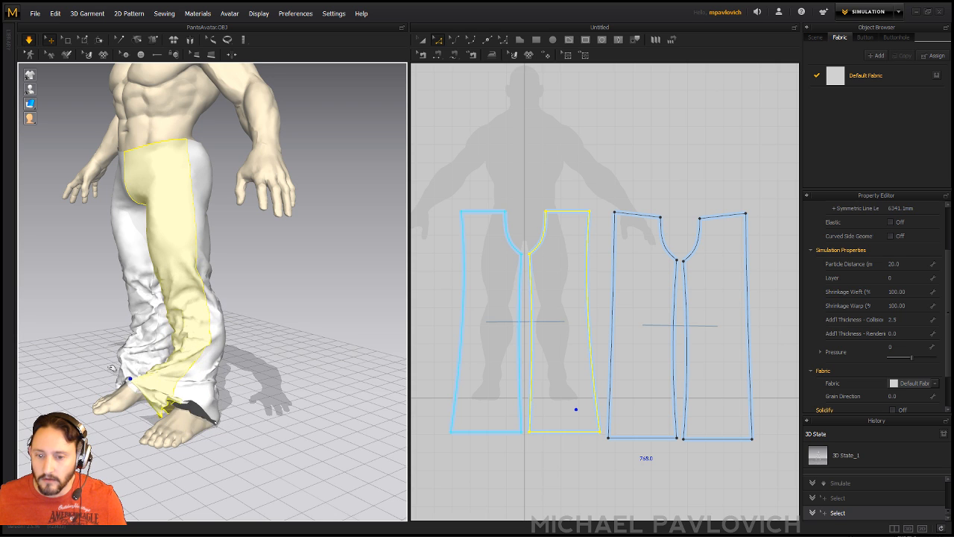
right_drag(264, 416, 338, 419)
click(123, 335)
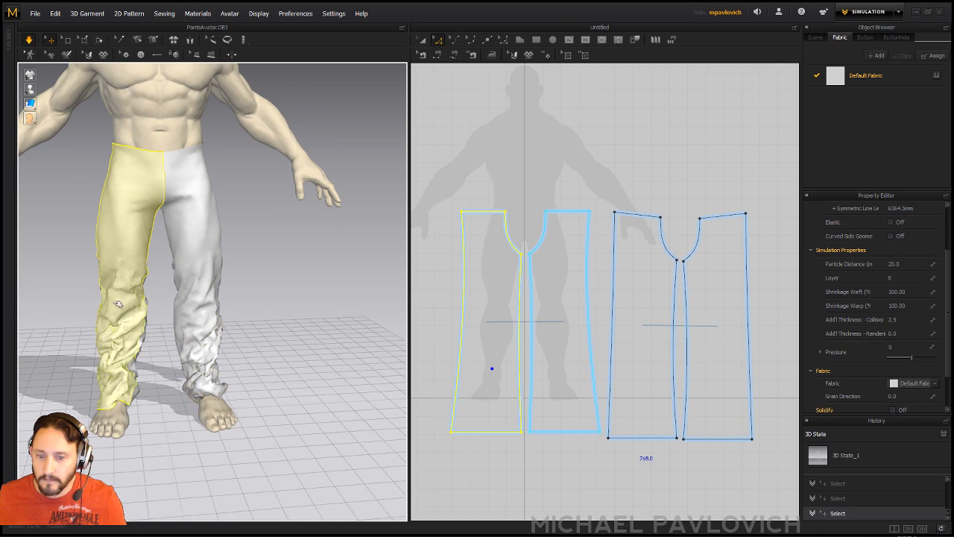
right_drag(282, 360, 533, 369)
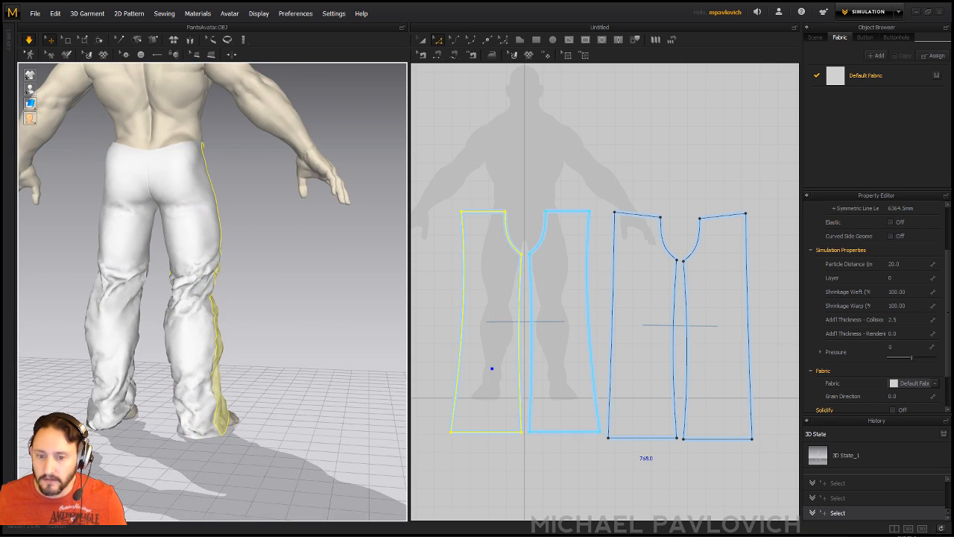
click(120, 339)
right_drag(174, 333, 315, 398)
click(252, 365)
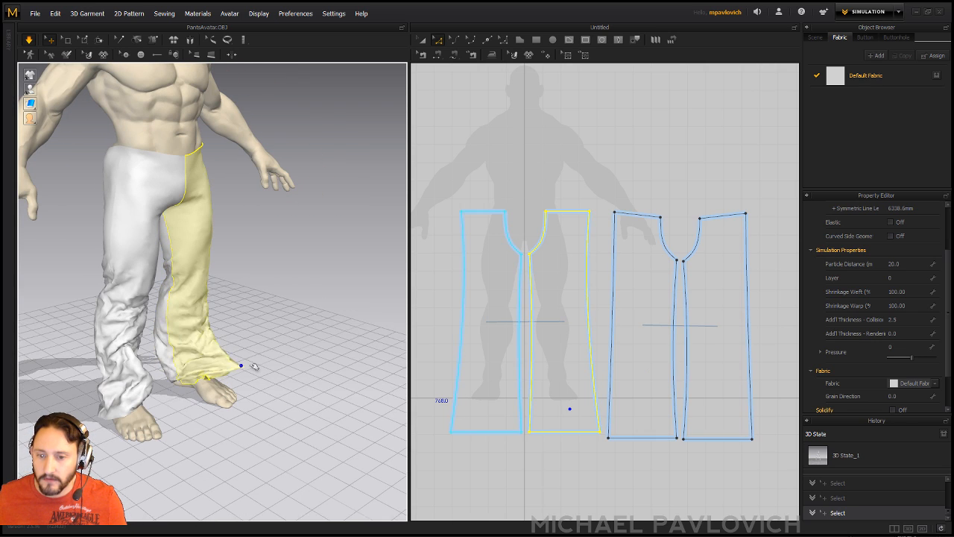
right_drag(252, 381, 277, 385)
click(195, 401)
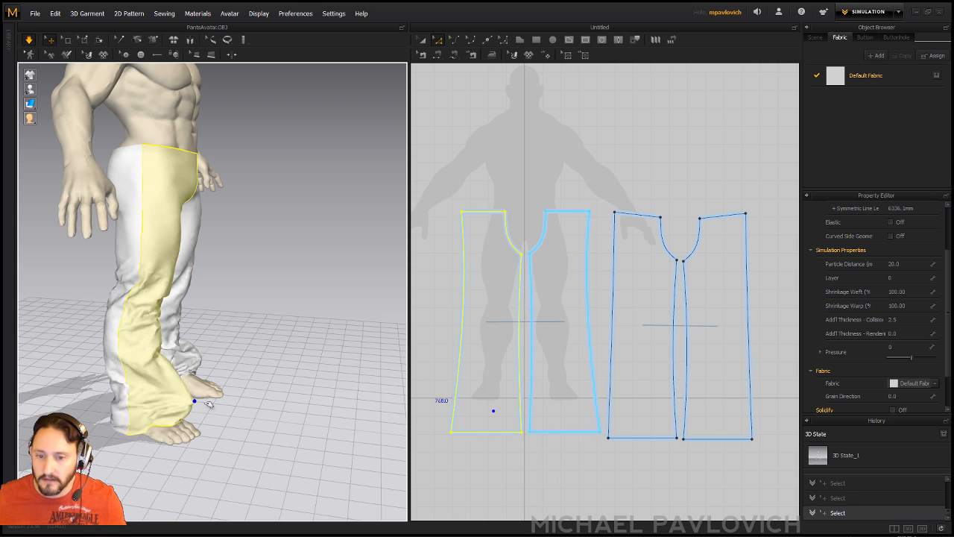
right_drag(266, 424, 296, 300)
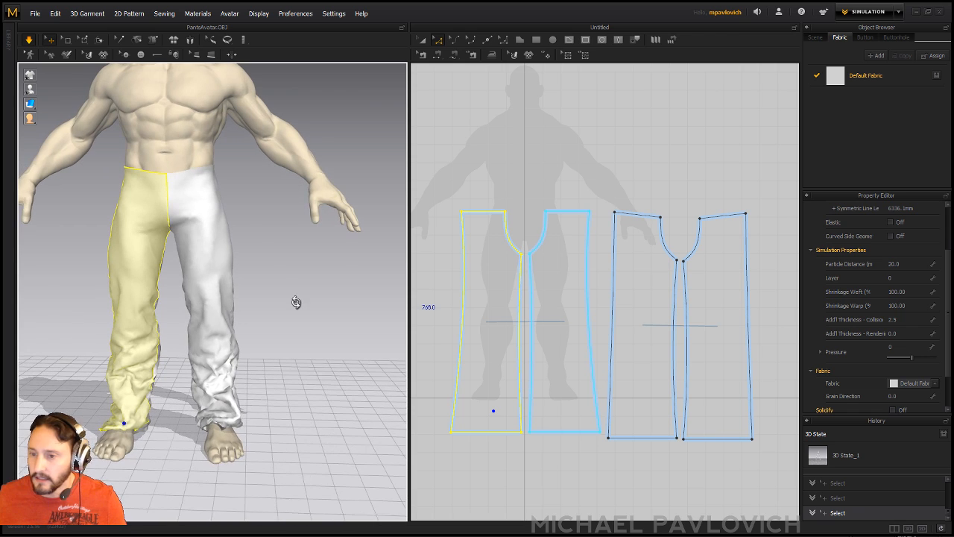
- Set the particle distance of all four pants patterns to 15 mm, simulate them, and clear the selection
click(422, 41)
drag(439, 148, 786, 477)
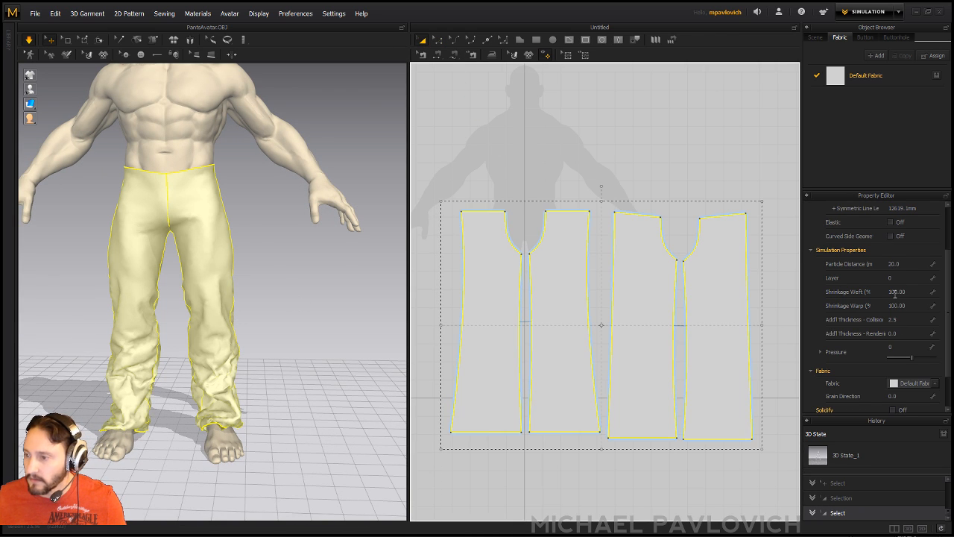
click(893, 264)
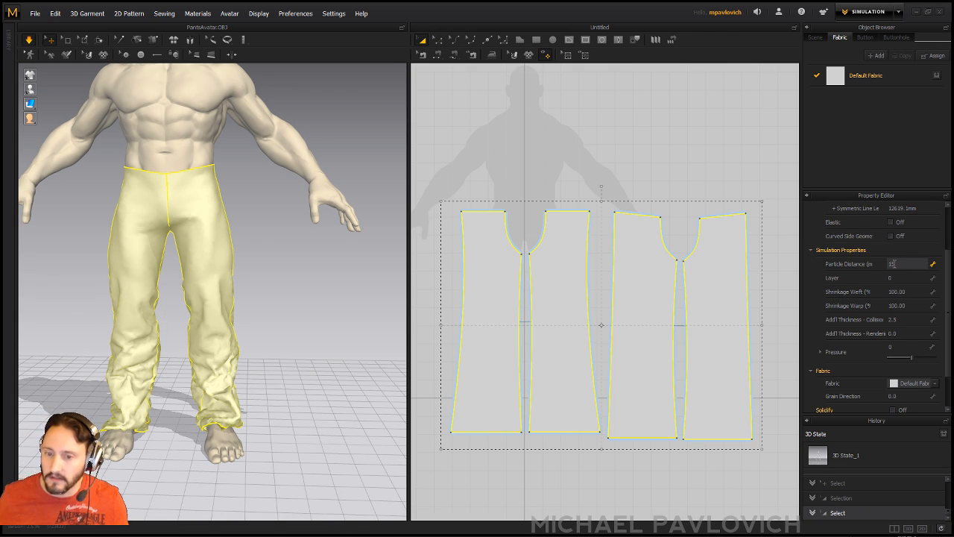
text(15)
key(Return)
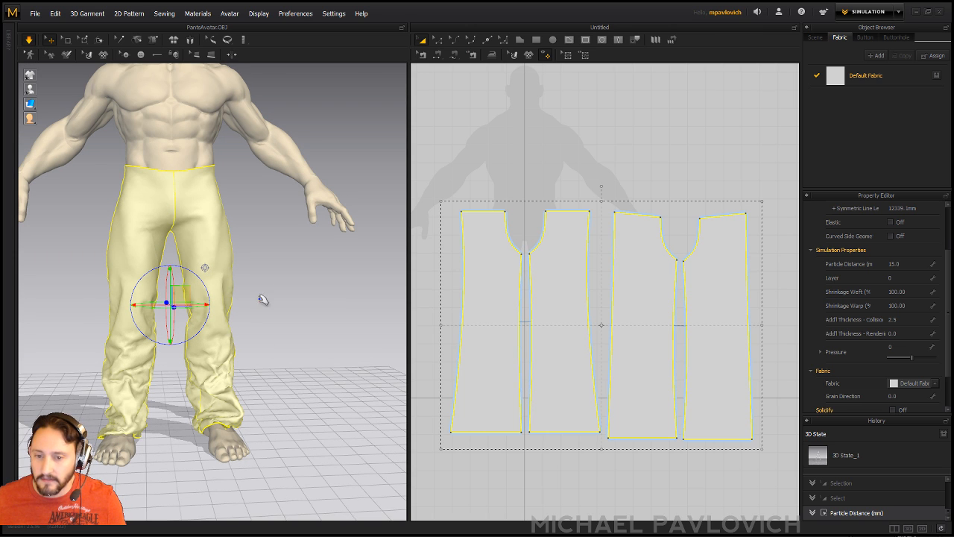
key(space)
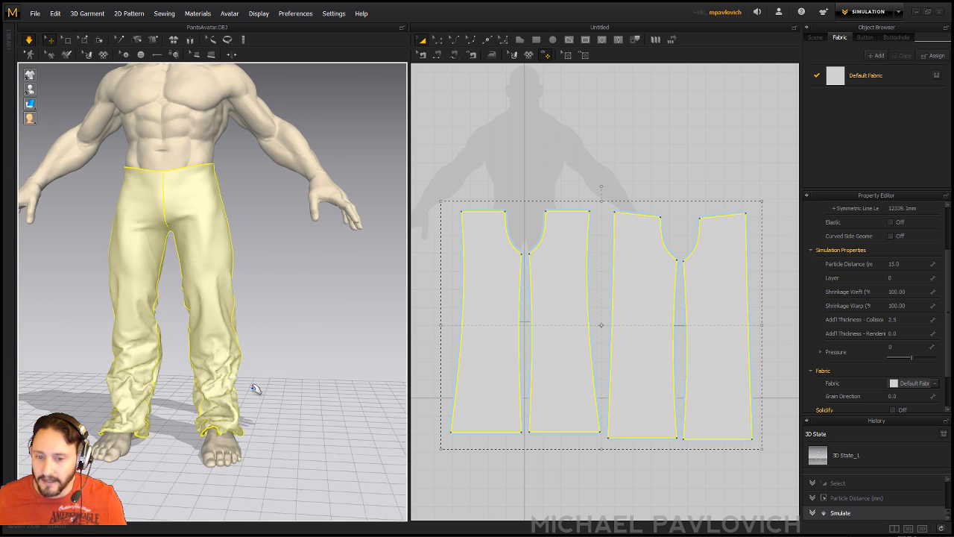
click(252, 389)
right_drag(249, 390, 285, 362)
middle_drag(285, 362, 296, 386)
right_drag(296, 385, 312, 388)
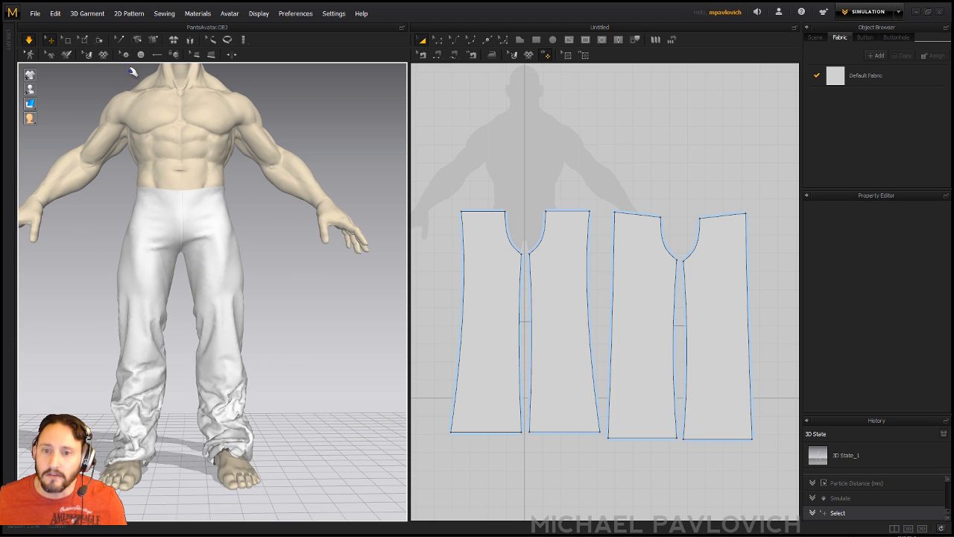
- Draw chalk marks on the 3D garment around the avatar's left leg at knee height, across front and back
click(65, 55)
scroll(259, 297, up, 5)
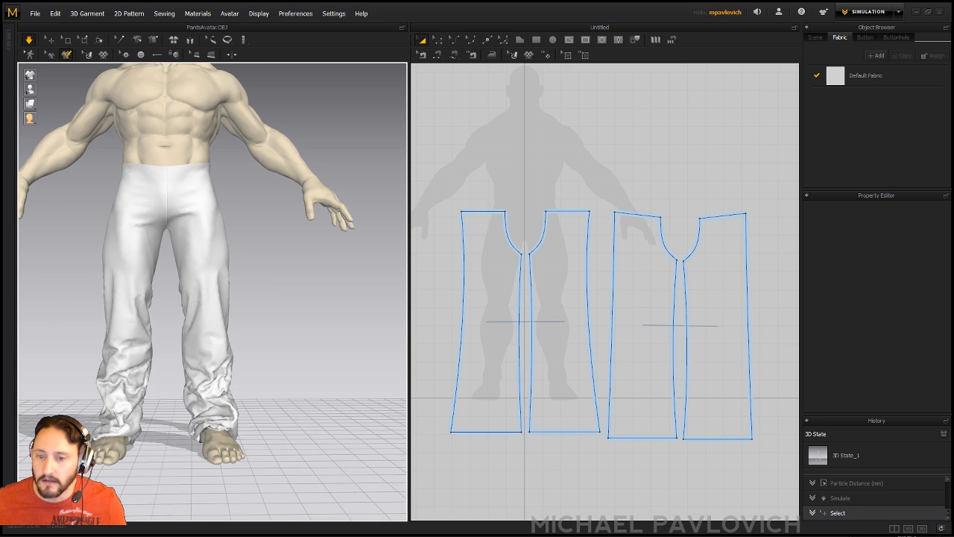
scroll(324, 311, down, 3)
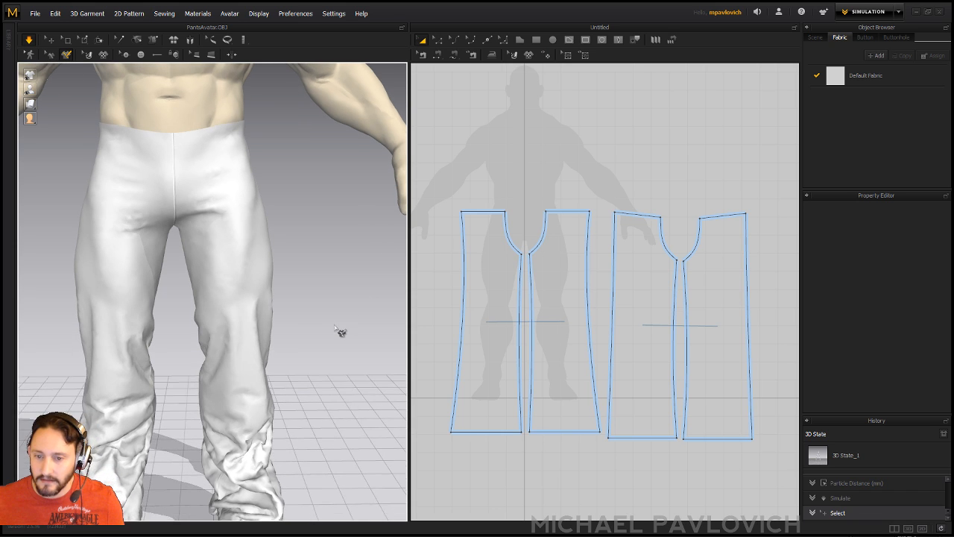
drag(204, 316, 266, 319)
right_drag(243, 339, 155, 336)
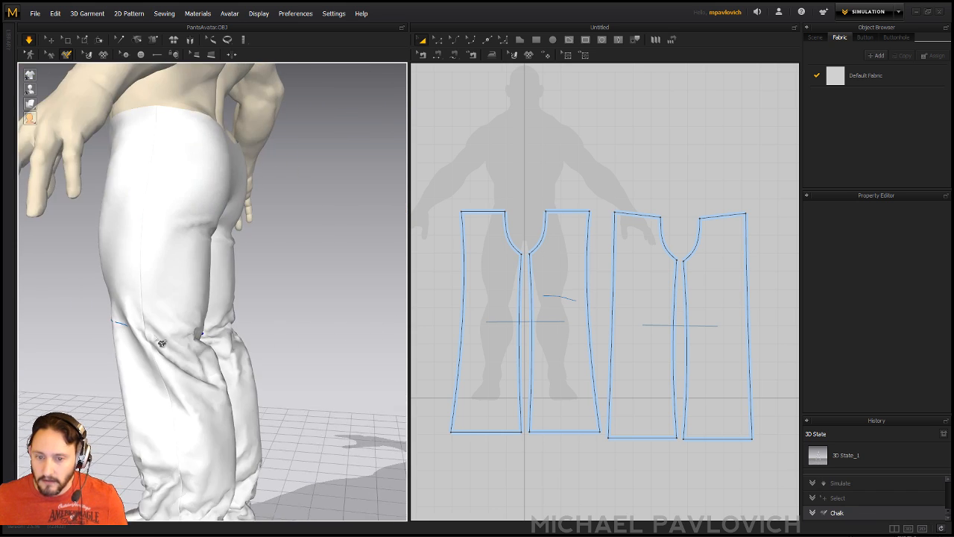
drag(127, 323, 185, 323)
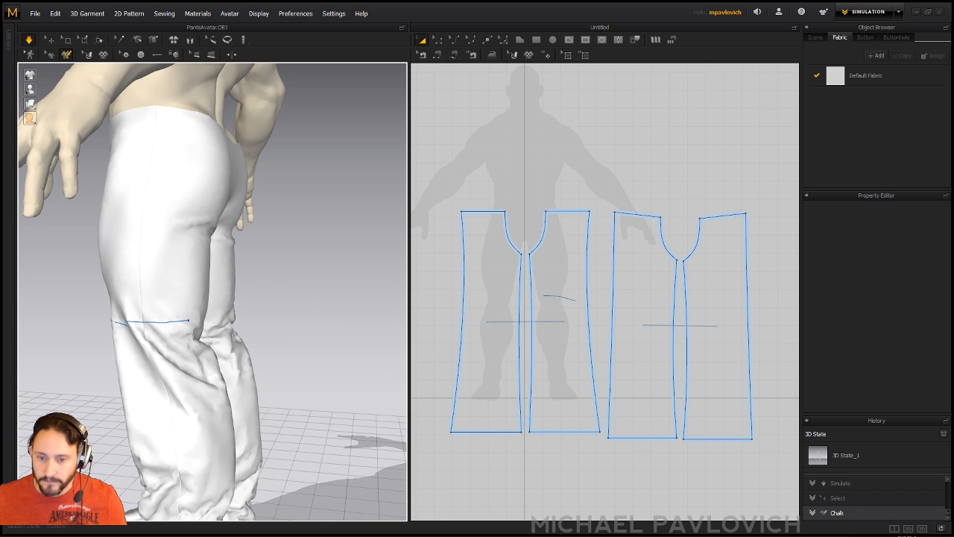
right_drag(240, 324, 159, 325)
drag(101, 306, 302, 313)
mouse_move(234, 312)
right_down()
mouse_move(155, 311)
mouse_move(201, 313)
right_up()
drag(183, 314, 210, 314)
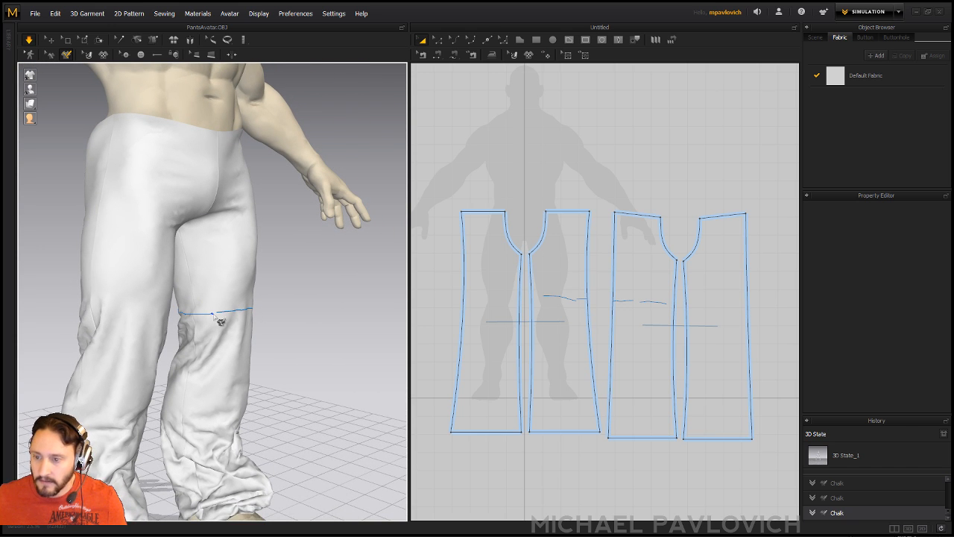
- Draw a three-point internal line across the left front pattern along the knee chalk mark, from inseam to outseam
scroll(646, 354, up, 4)
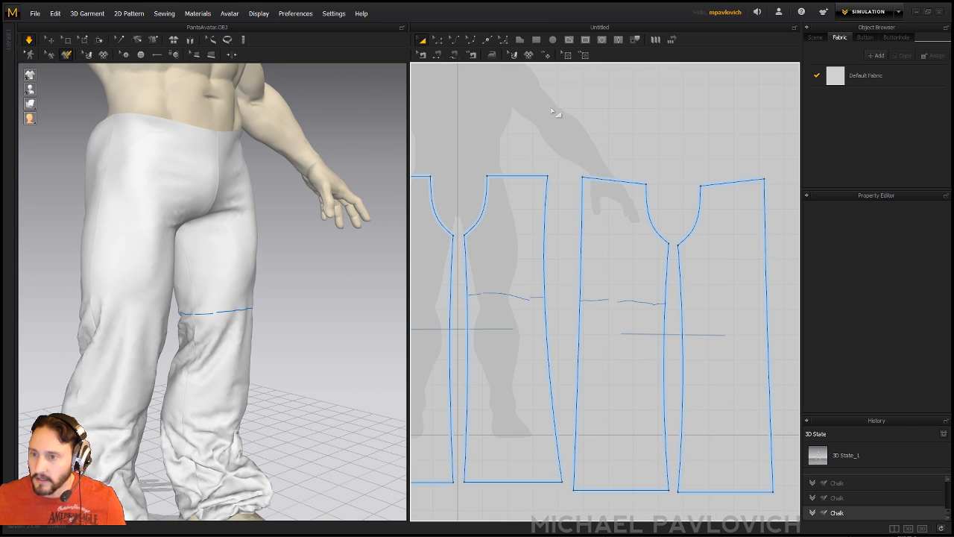
click(547, 54)
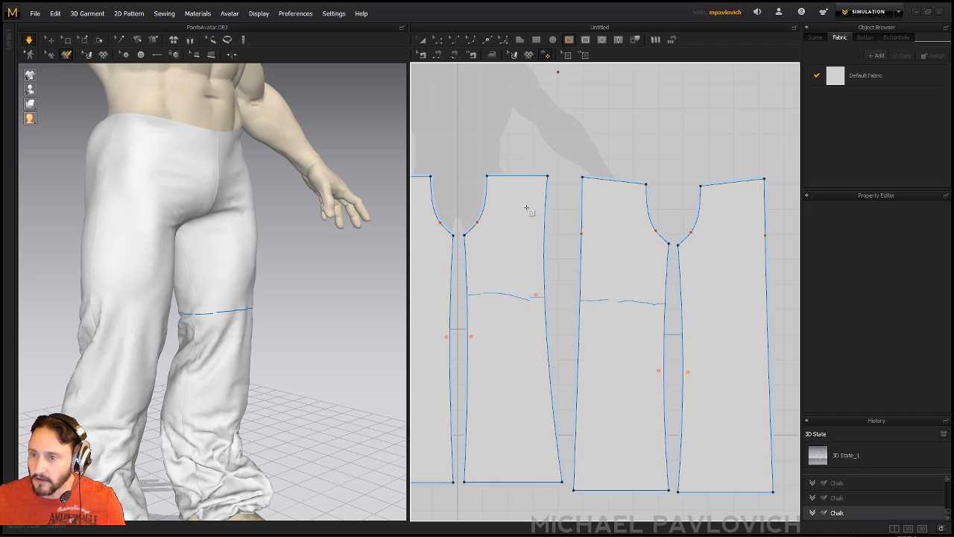
scroll(529, 206, up, 4)
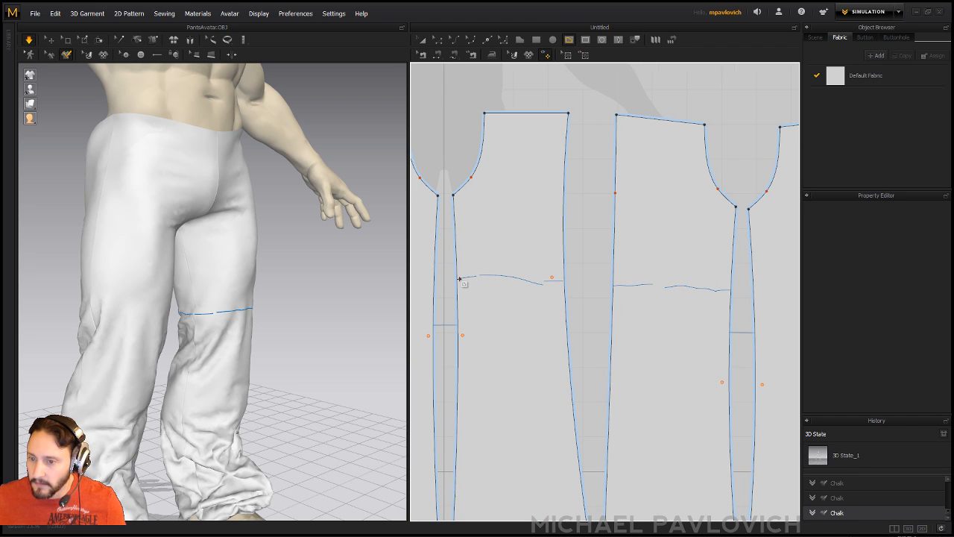
click(457, 279)
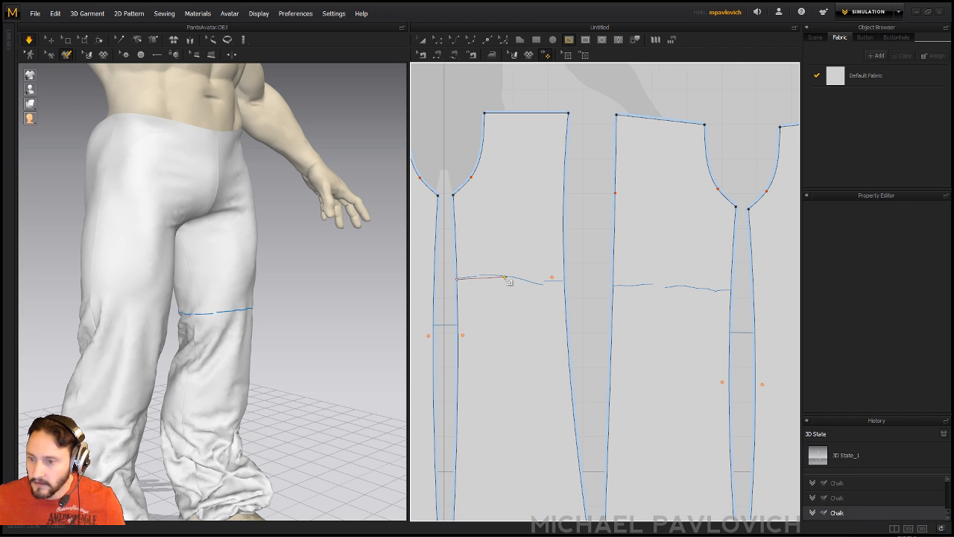
click(505, 277)
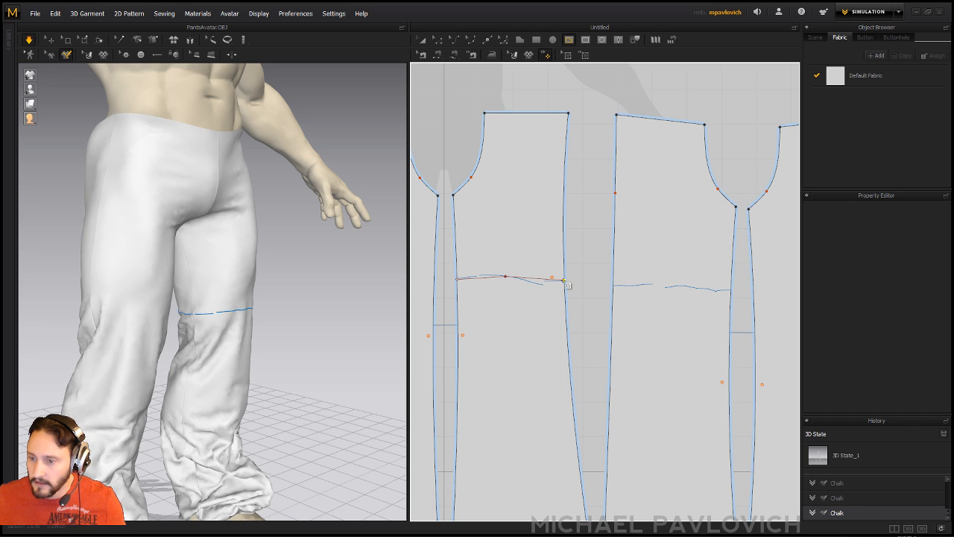
double_click(563, 280)
- Draw a matching internal line across the left back pattern along its knee chalk mark, with a middle point
middle_drag(601, 286, 545, 290)
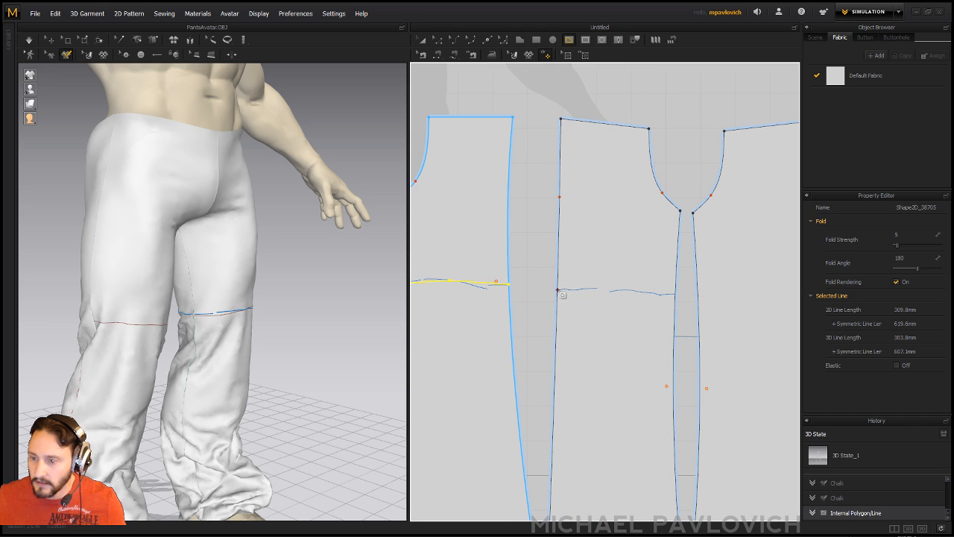
click(558, 290)
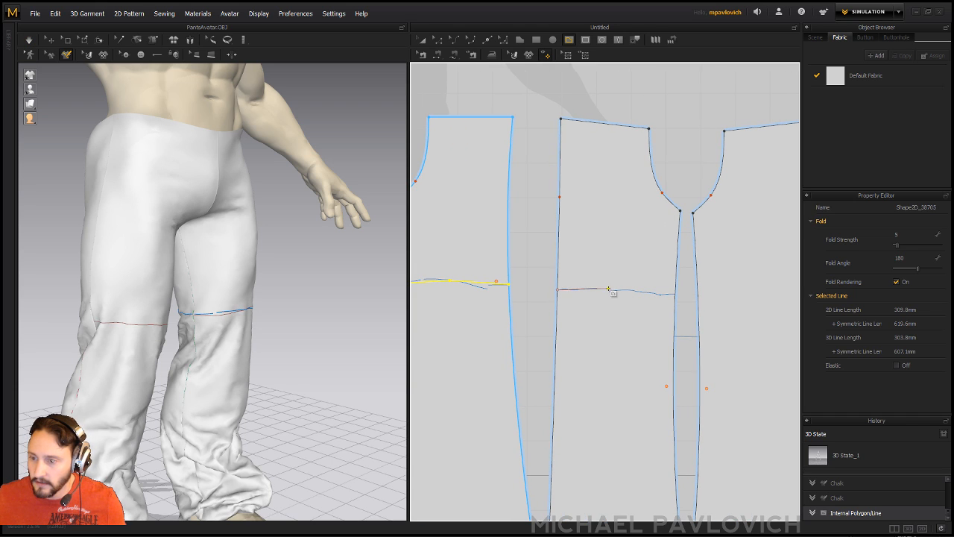
double_click(673, 293)
middle_drag(612, 256, 679, 252)
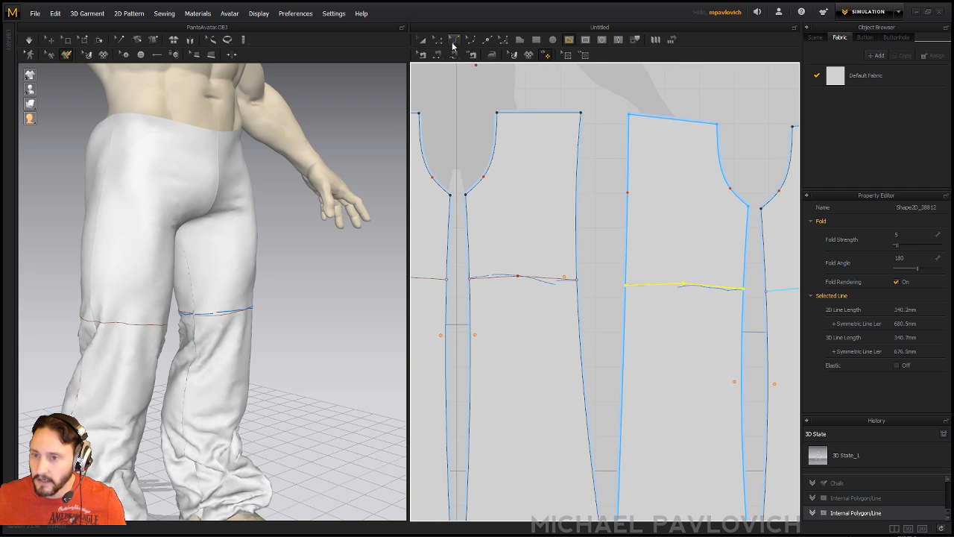
- Convert the middle points of the front and back knee lines to curve points
click(440, 41)
click(518, 275)
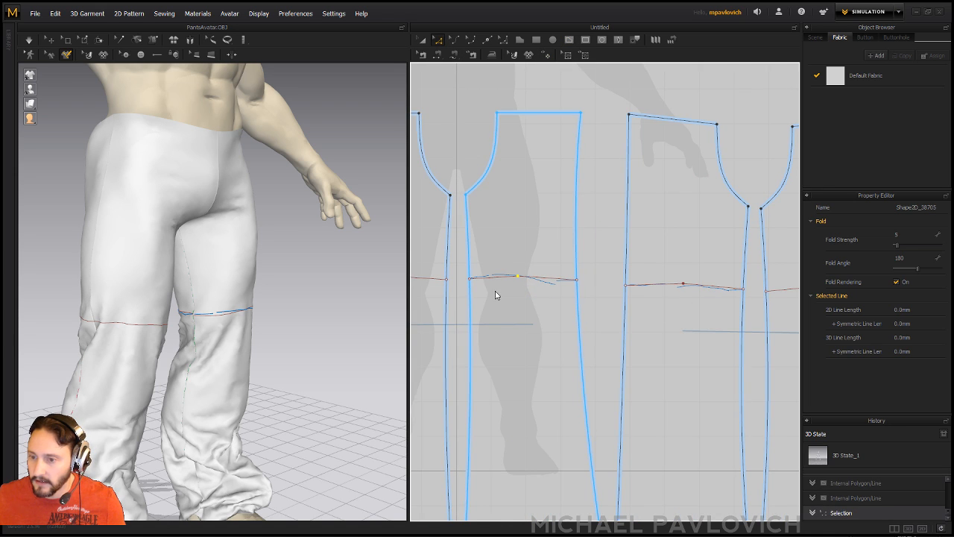
click(684, 284)
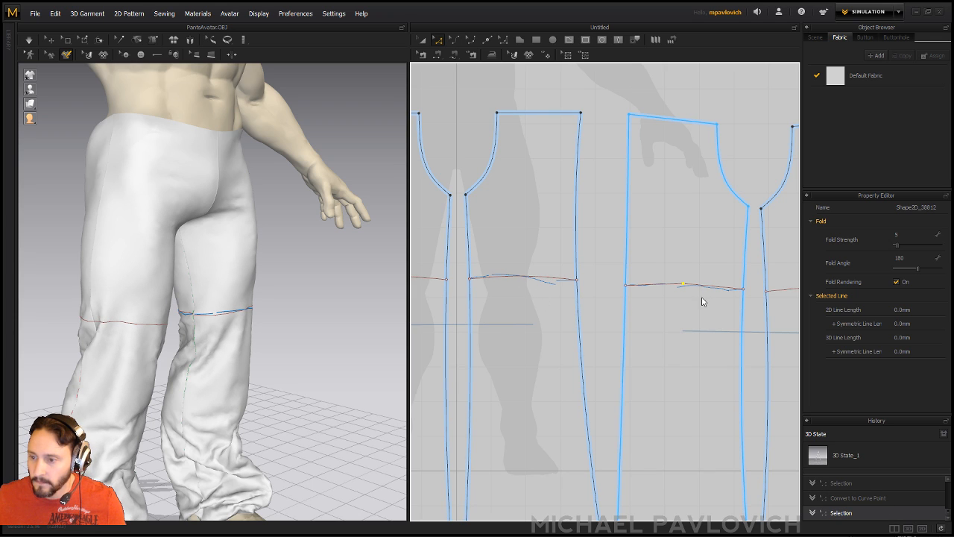
- Delete the remaining chalk marks around the left knee on the 3D garment, front, inseam and outer side
click(48, 57)
click(203, 316)
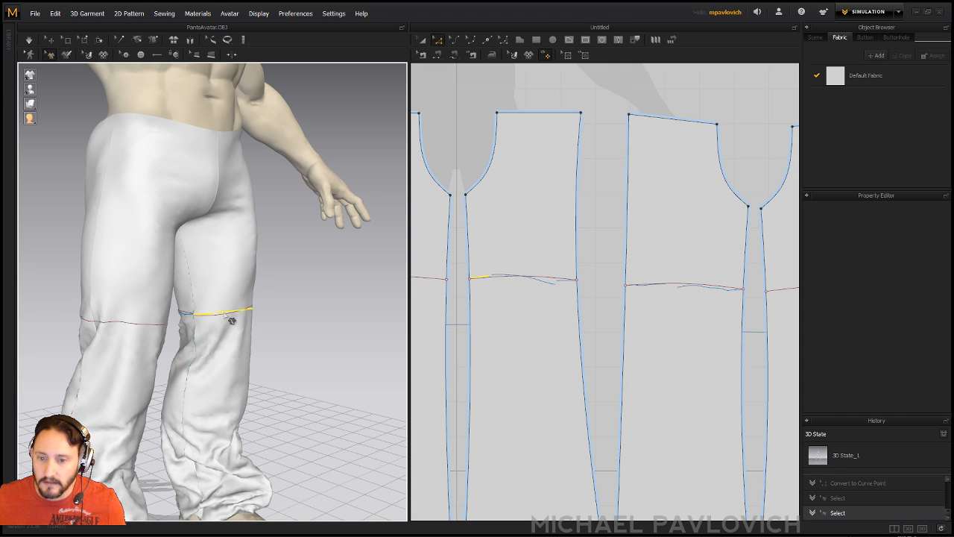
shift+click(226, 313)
key(Delete)
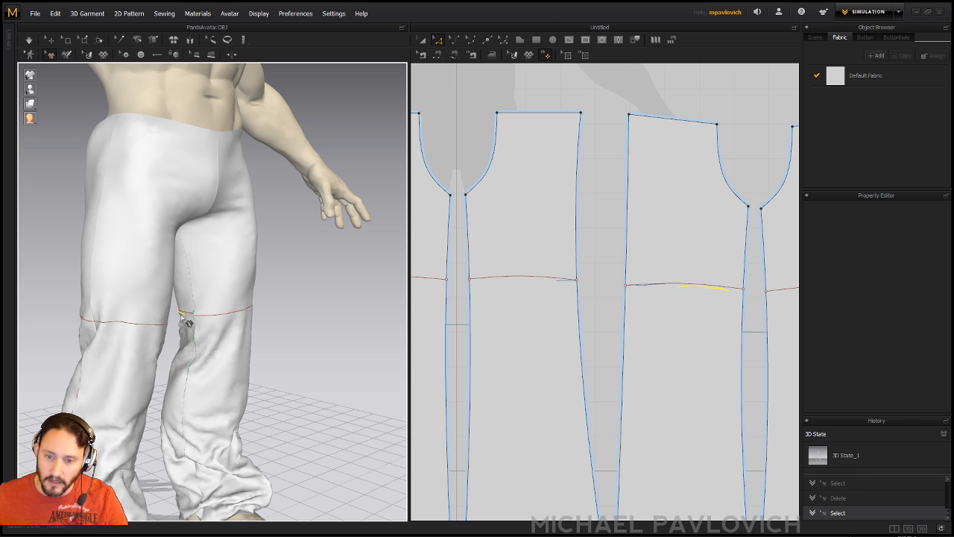
key(Delete)
mouse_move(218, 305)
right_down()
mouse_move(202, 302)
mouse_move(246, 319)
right_up()
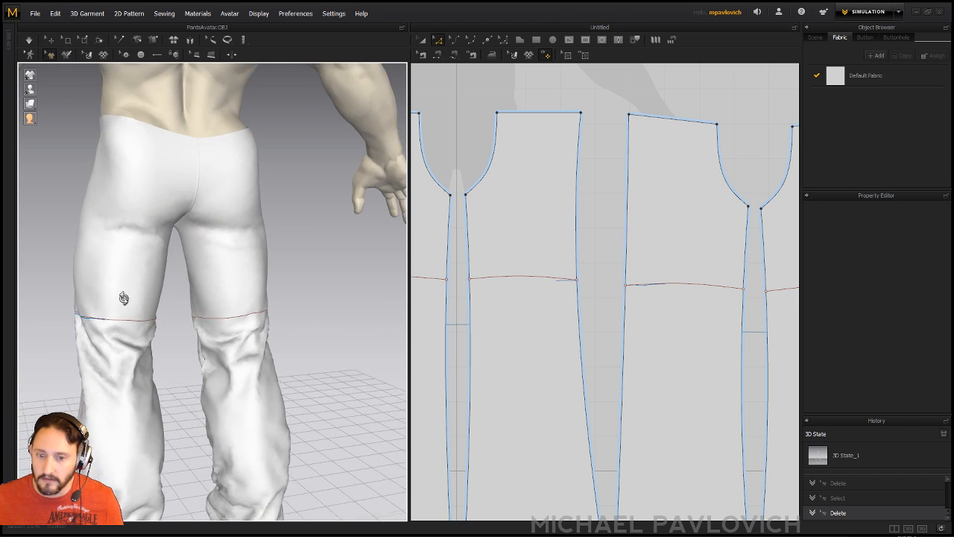
right_drag(134, 293, 190, 328)
click(183, 331)
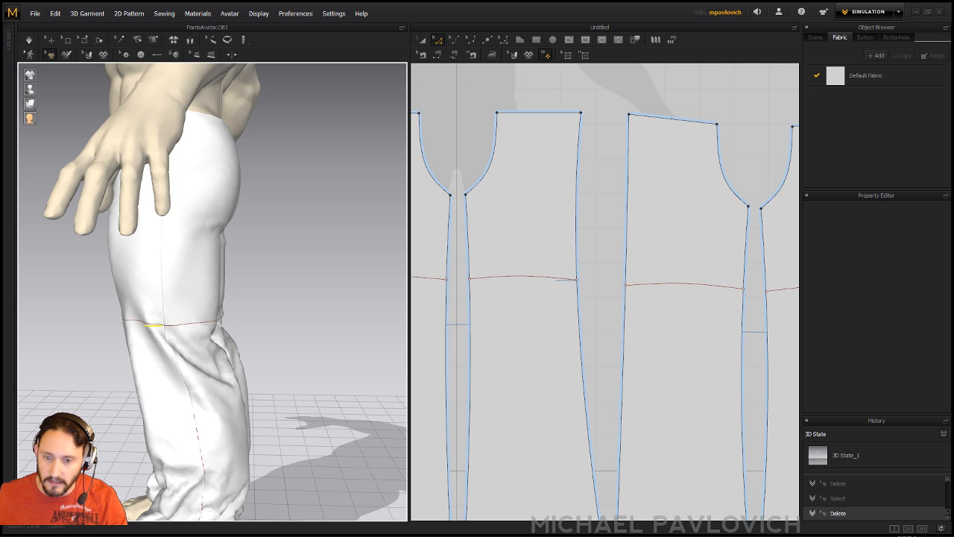
key(Delete)
- Move the inseam end point of the left back pattern's knee line slightly lower to line up with the front knee line
right_drag(205, 331, 95, 309)
scroll(95, 310, up, 5)
middle_drag(119, 299, 358, 255)
right_drag(219, 275, 258, 333)
scroll(259, 333, up, 3)
scroll(259, 334, up, 1)
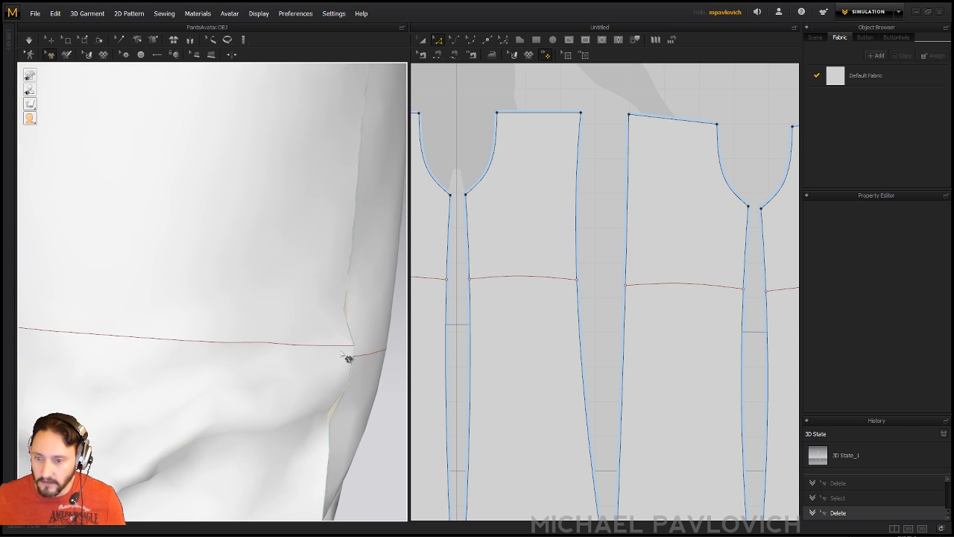
click(50, 40)
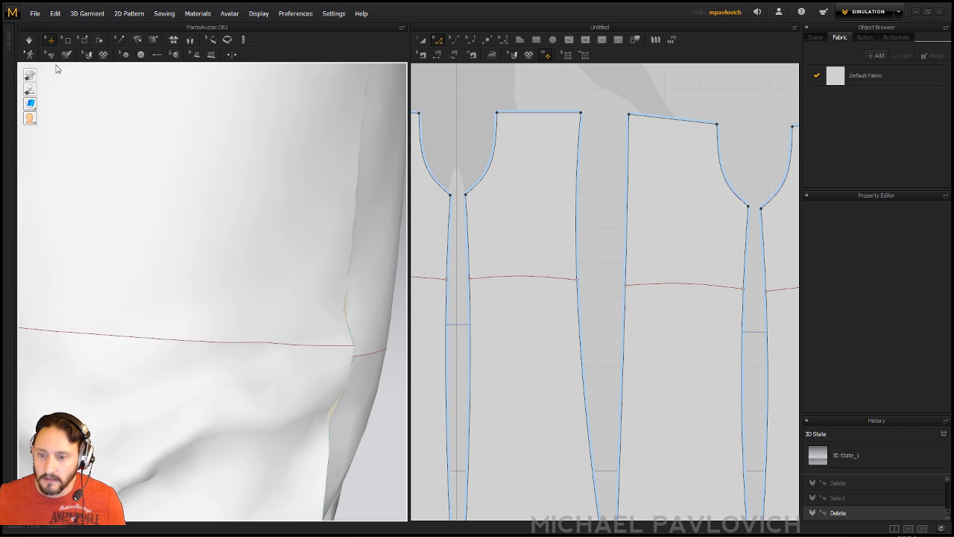
click(347, 364)
right_drag(717, 323, 756, 474)
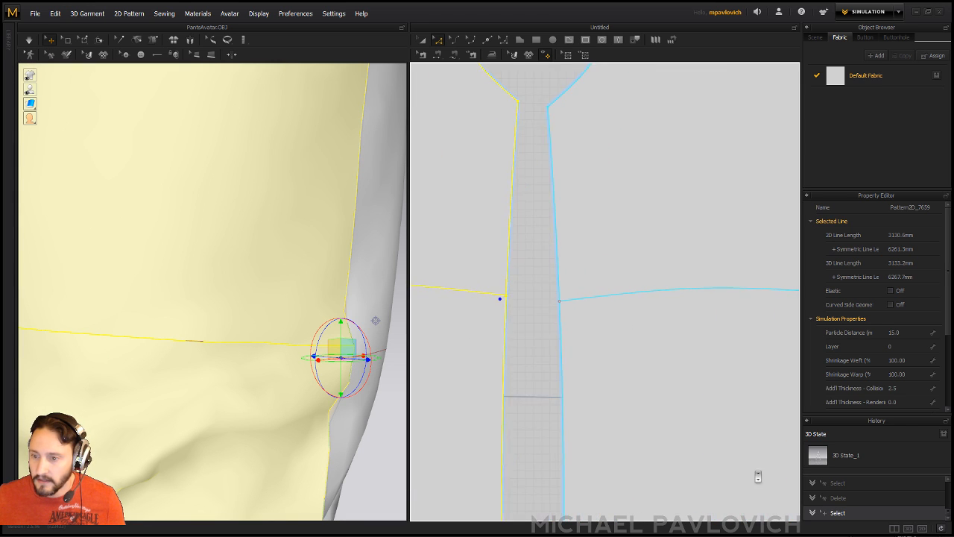
alt+right_drag(589, 354, 708, 436)
alt+middle_drag(511, 345, 661, 356)
alt+right_drag(661, 355, 679, 445)
click(578, 339)
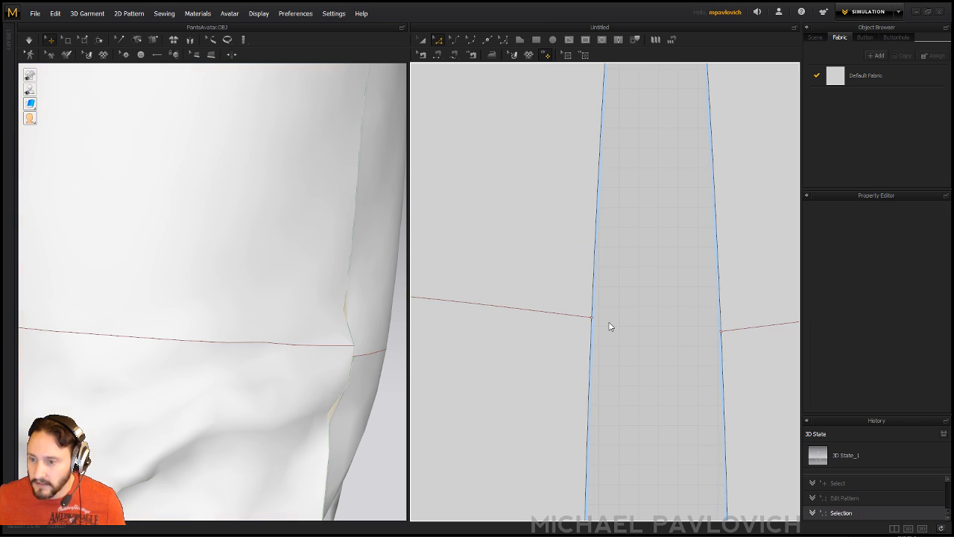
drag(595, 319, 592, 329)
- Start the cloth simulation of the pants with the adjusted knee lines and view the whole garment from the front
alt+right_drag(357, 372, 240, 339)
alt+drag(240, 339, 401, 290)
right_drag(402, 291, 341, 305)
key(space)
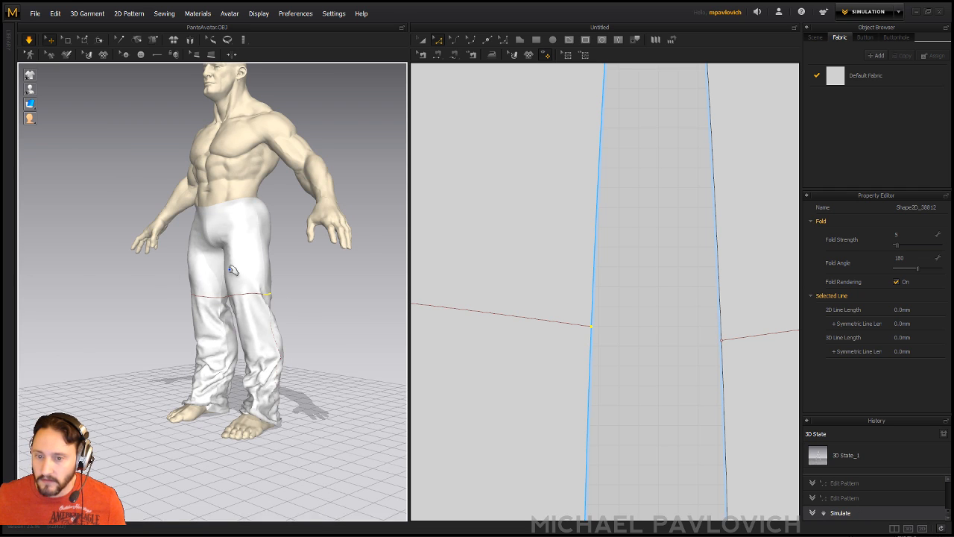
scroll(559, 313, down, 5)
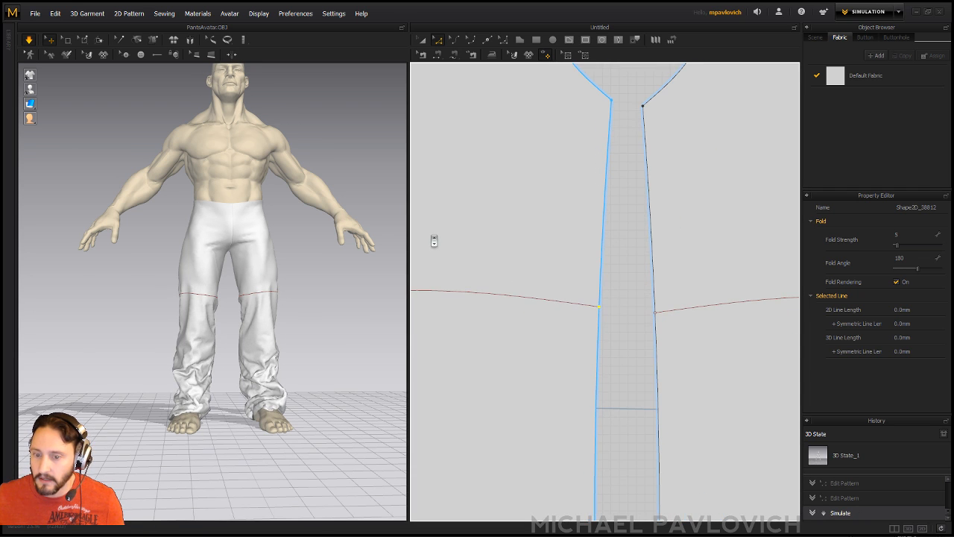
scroll(522, 276, down, 6)
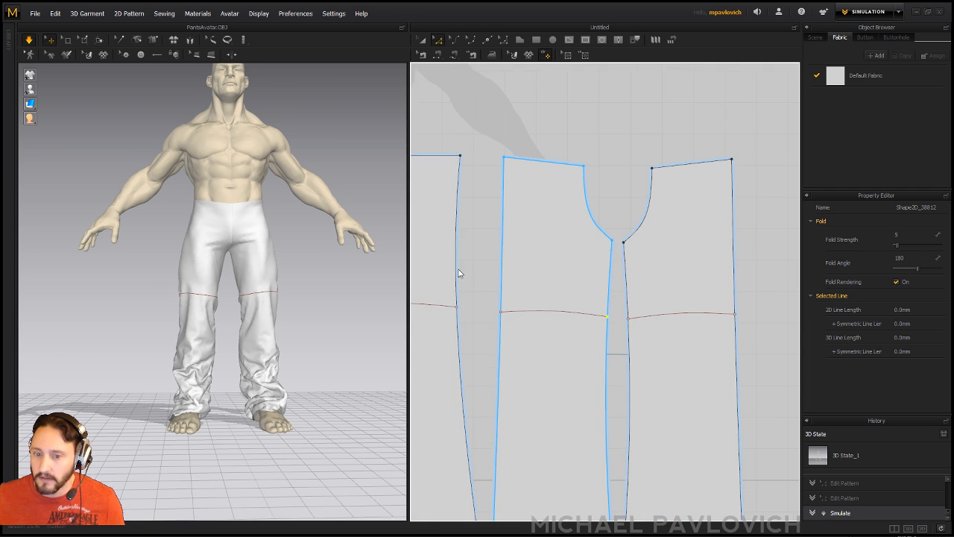
right_drag(275, 271, 308, 277)
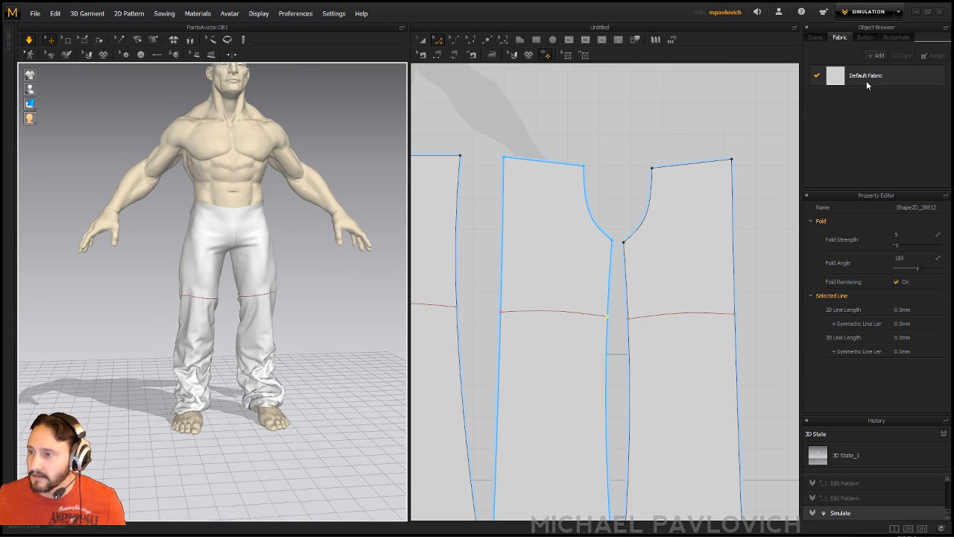
- Apply the D_Denim physical property preset to Default Fabric
click(866, 78)
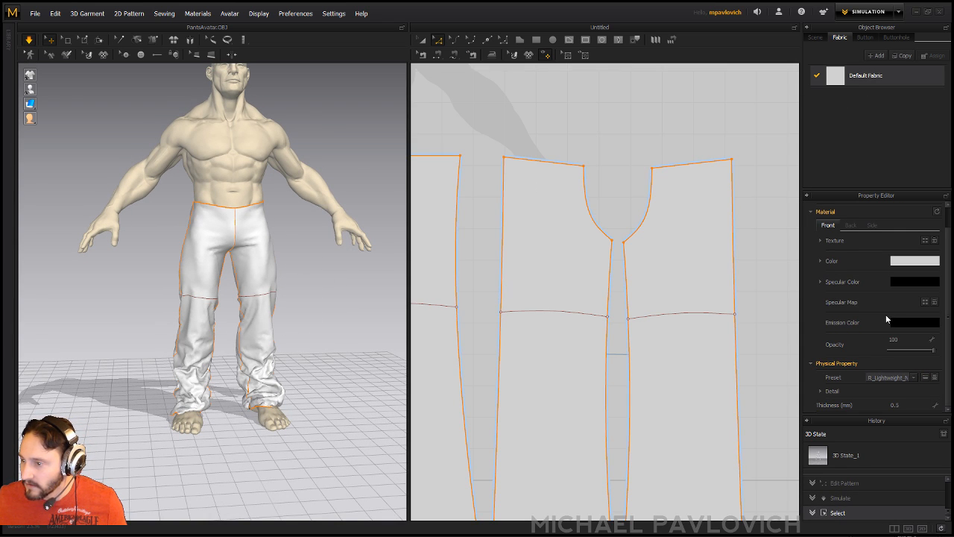
click(893, 287)
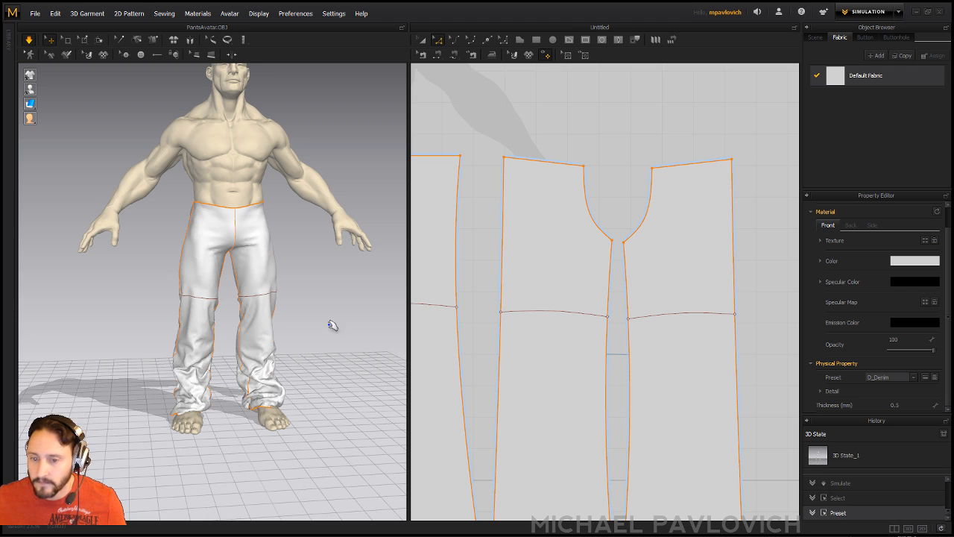
middle_drag(330, 323, 301, 358)
scroll(515, 365, down, 2)
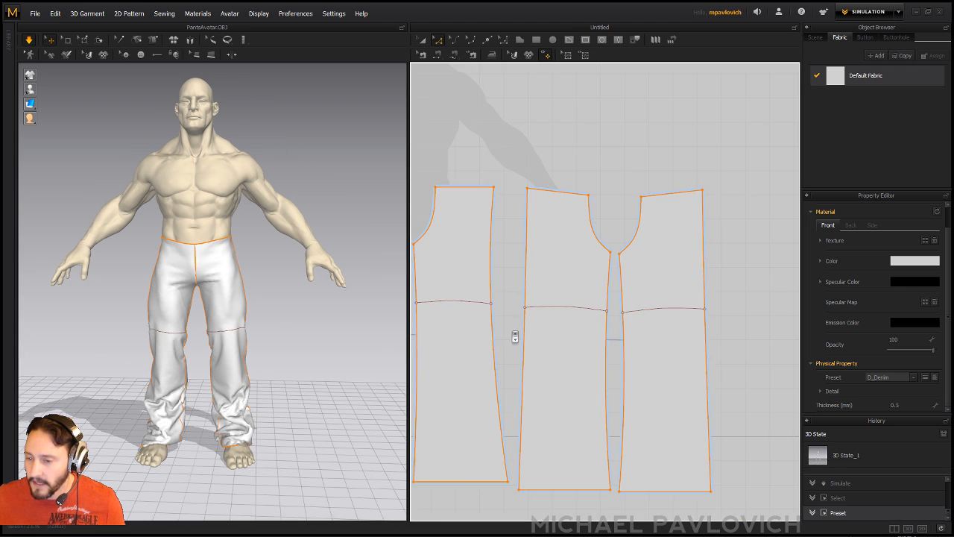
- Turn on Elastic for the front and back knee lines together, with ratio 58 and strength 14
click(492, 301)
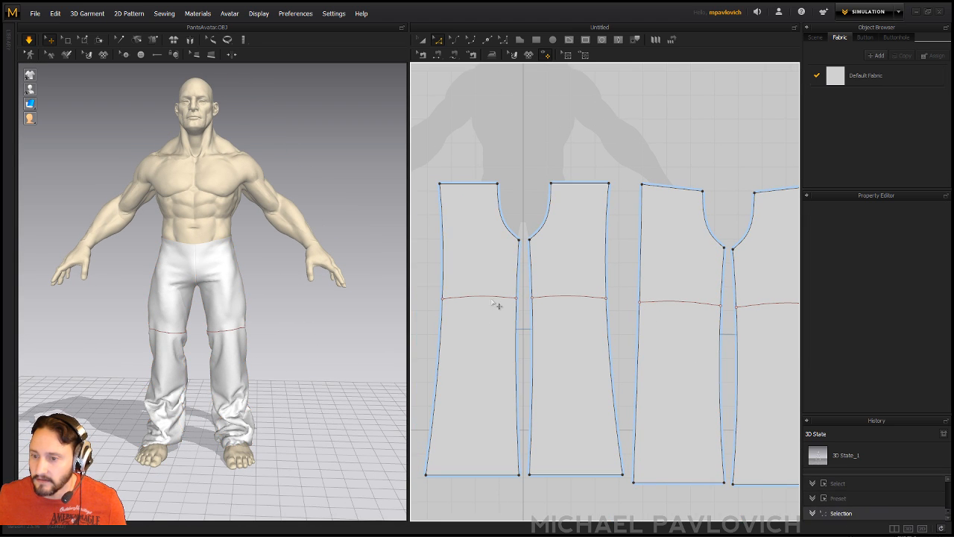
click(493, 297)
shift+click(684, 302)
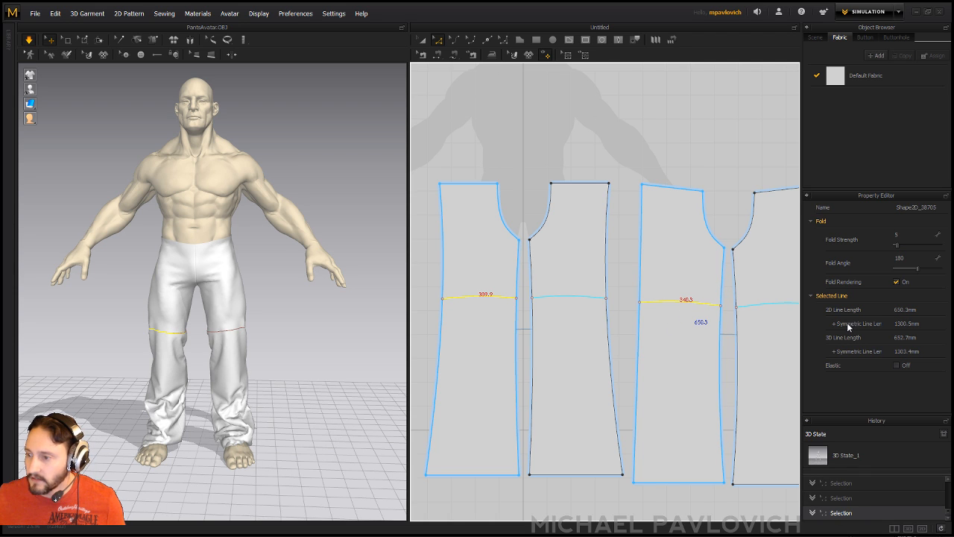
click(897, 365)
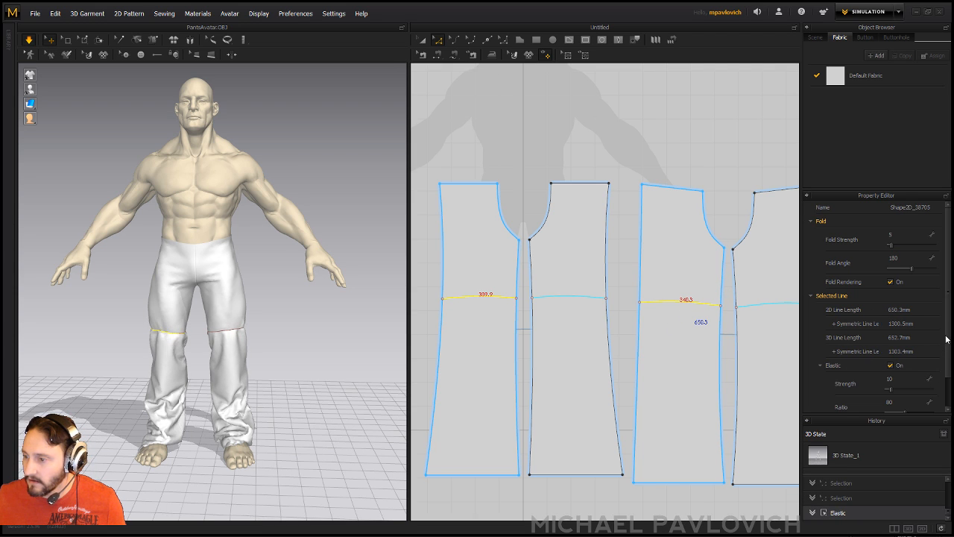
scroll(951, 362, down, 1)
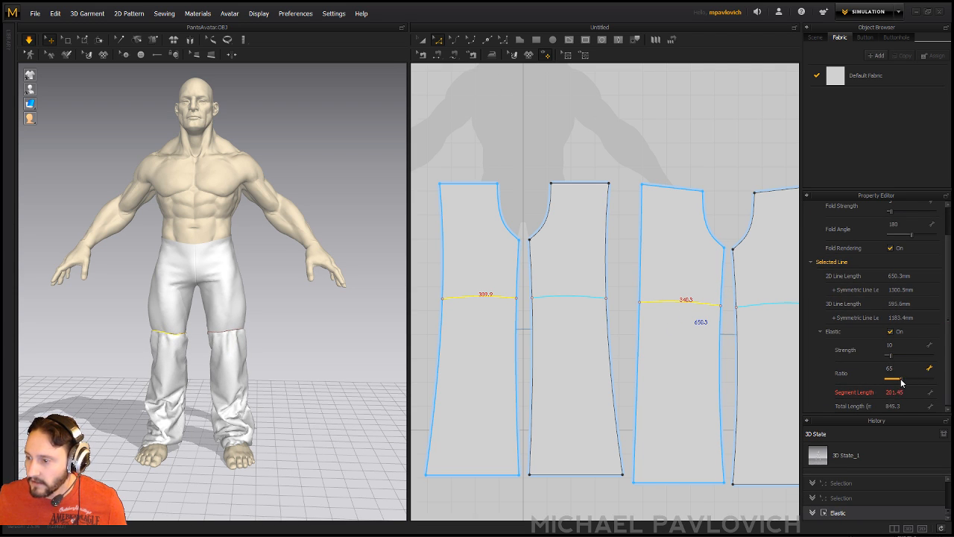
drag(899, 379, 894, 357)
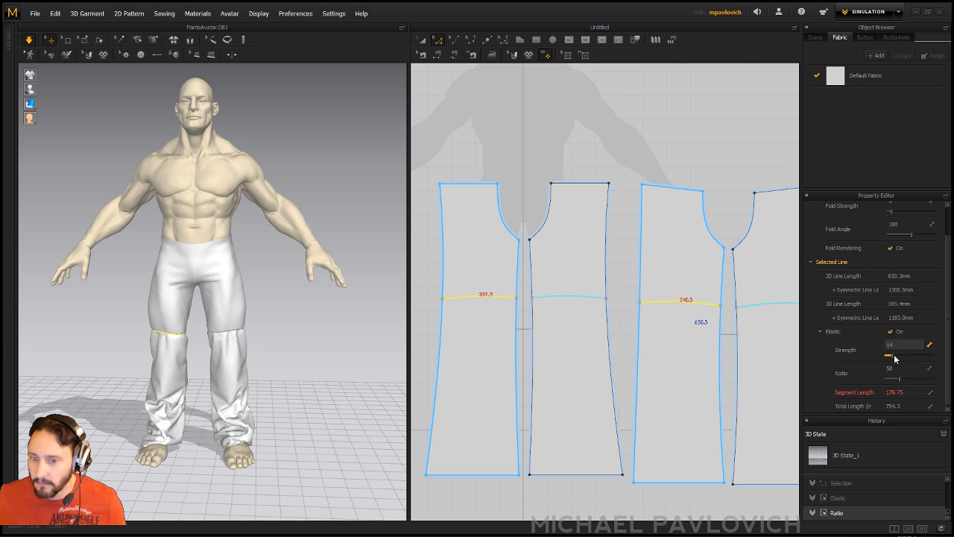
- Tug the simulating fabric around both knees on the avatar, then clear the pattern selection
right_drag(275, 328, 205, 343)
click(224, 319)
drag(224, 319, 231, 309)
right_drag(276, 335, 336, 337)
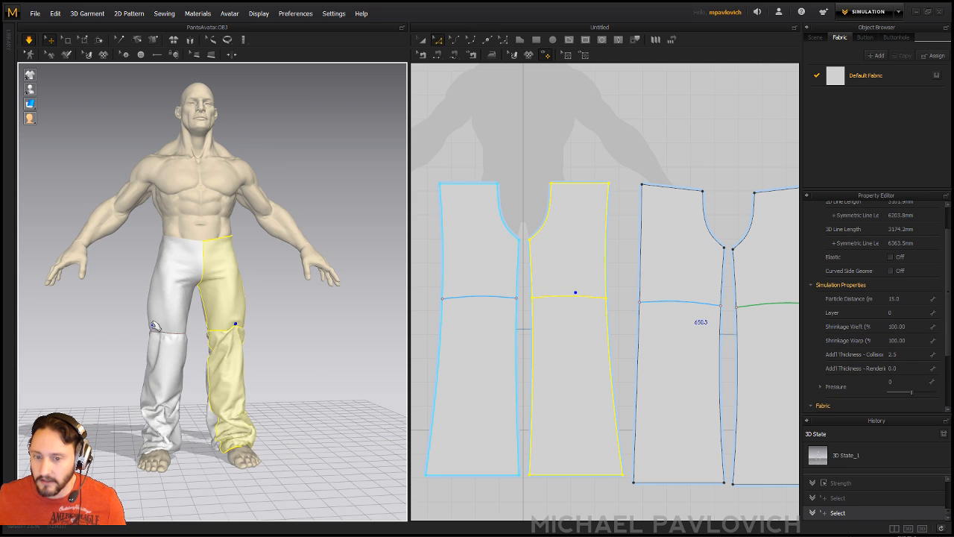
mouse_move(155, 326)
mouse_down()
mouse_move(162, 289)
mouse_move(168, 312)
mouse_up()
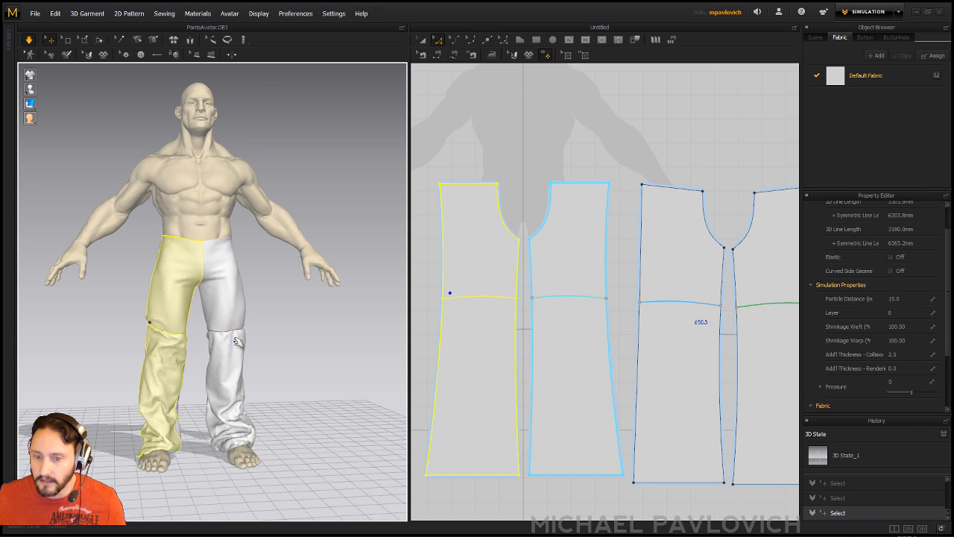
right_drag(257, 345, 326, 358)
click(306, 360)
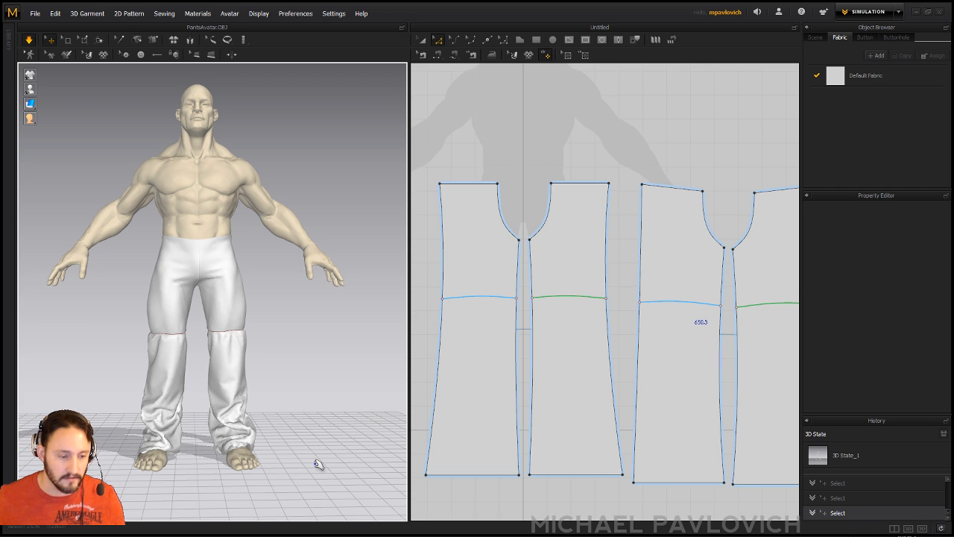
- Examine the elastic gathering at the knees and the lower leg folds from several angles and distances
right_drag(315, 405, 348, 403)
right_drag(273, 387, 36, 399)
scroll(251, 392, down, 8)
mouse_move(251, 392)
right_down()
mouse_move(313, 386)
mouse_move(181, 390)
mouse_move(266, 368)
mouse_move(263, 393)
right_up()
scroll(300, 411, up, 10)
scroll(181, 391, down, 2)
scroll(181, 390, down, 5)
scroll(264, 393, up, 3)
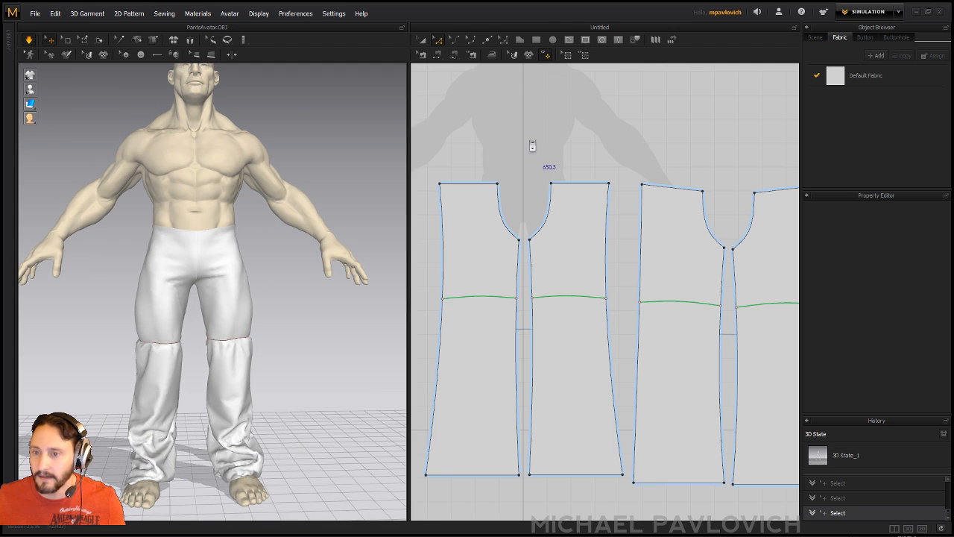
- Set the particle distance of all four pants patterns to 10 mm and simulate the denser mesh
scroll(533, 147, down, 3)
click(422, 43)
middle_drag(487, 179, 438, 152)
scroll(449, 139, down, 3)
drag(742, 475, 750, 472)
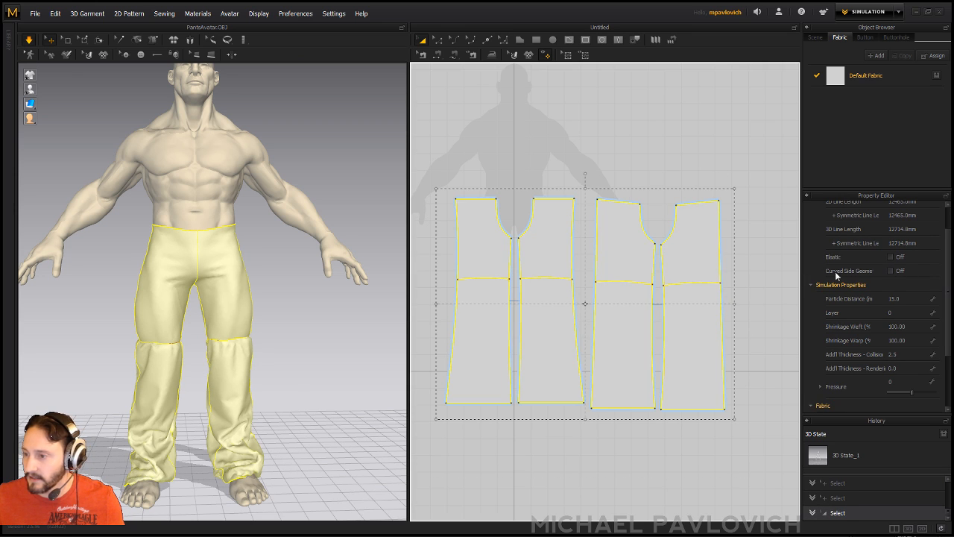
click(894, 299)
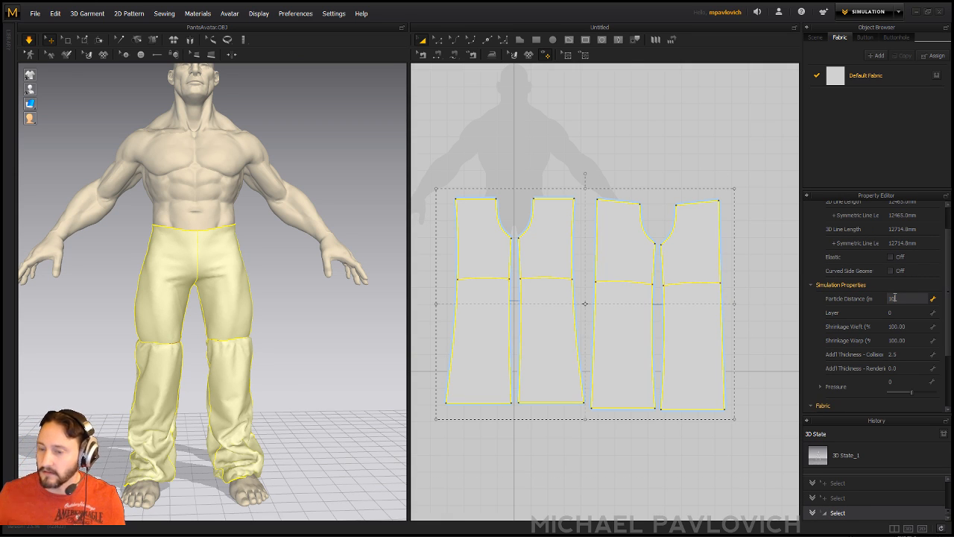
key(Return)
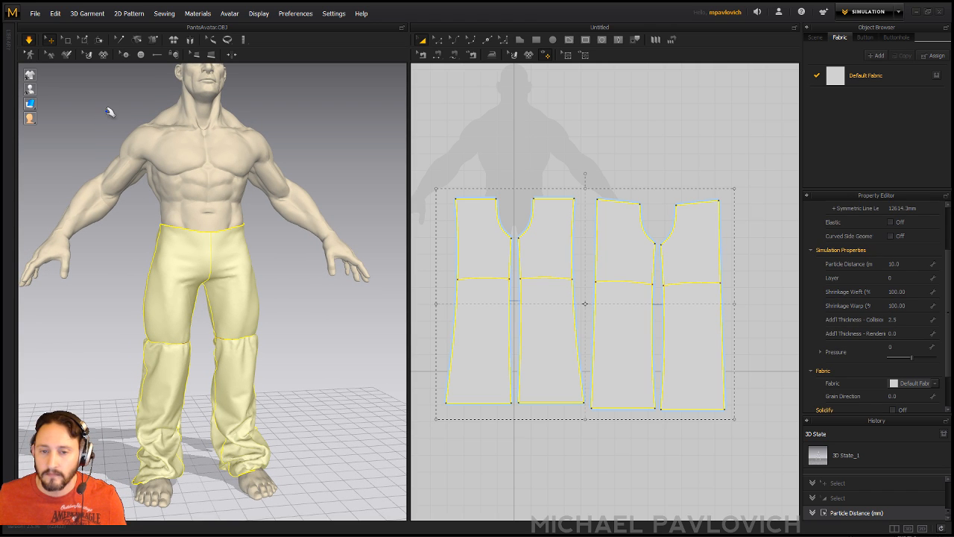
key(space)
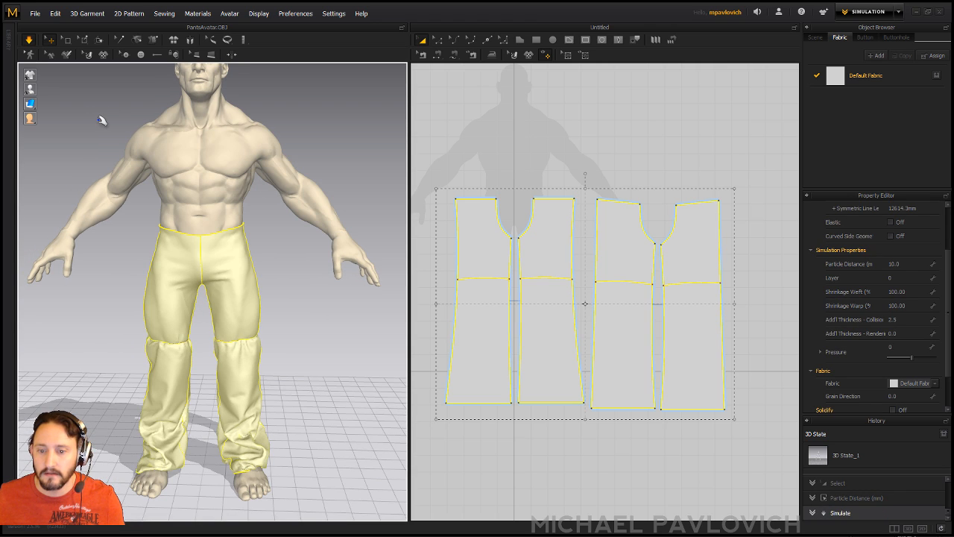
right_drag(102, 119, 117, 119)
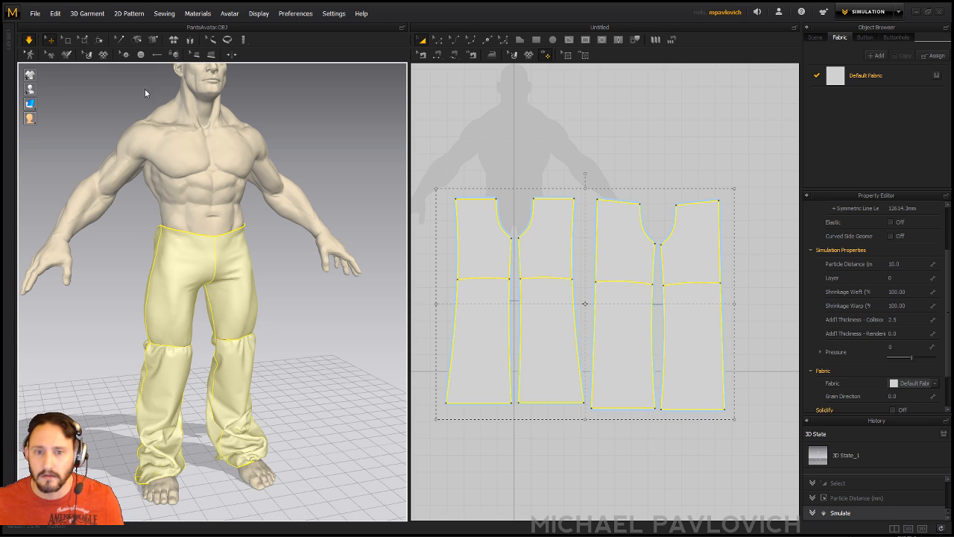
- Switch to ZBrush, leave Edit mode and clear the canvas
click(916, 12)
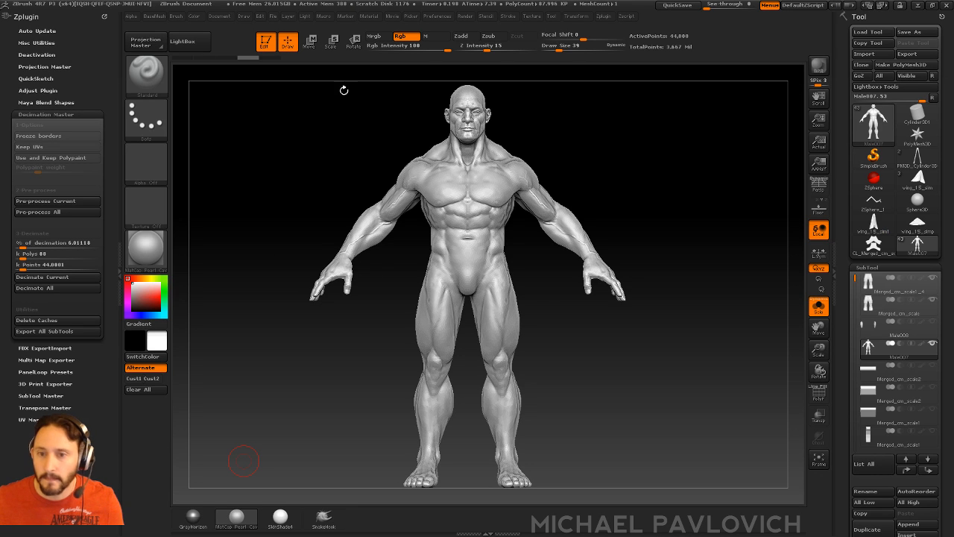
click(265, 47)
key(ctrl+n)
- Import the PantsTest mesh from a SimpleBrush tool, place it on the canvas and make it editable
click(873, 158)
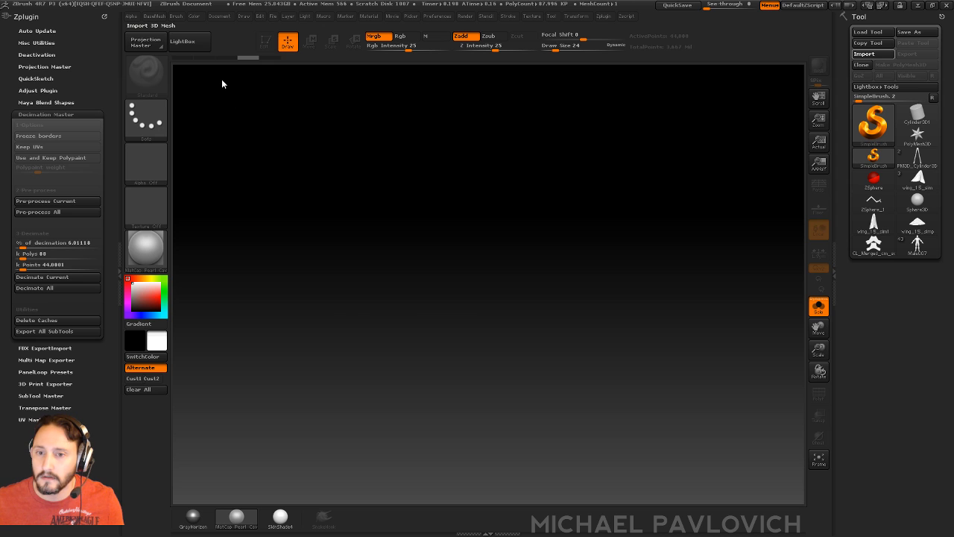
drag(420, 290, 276, 85)
click(265, 42)
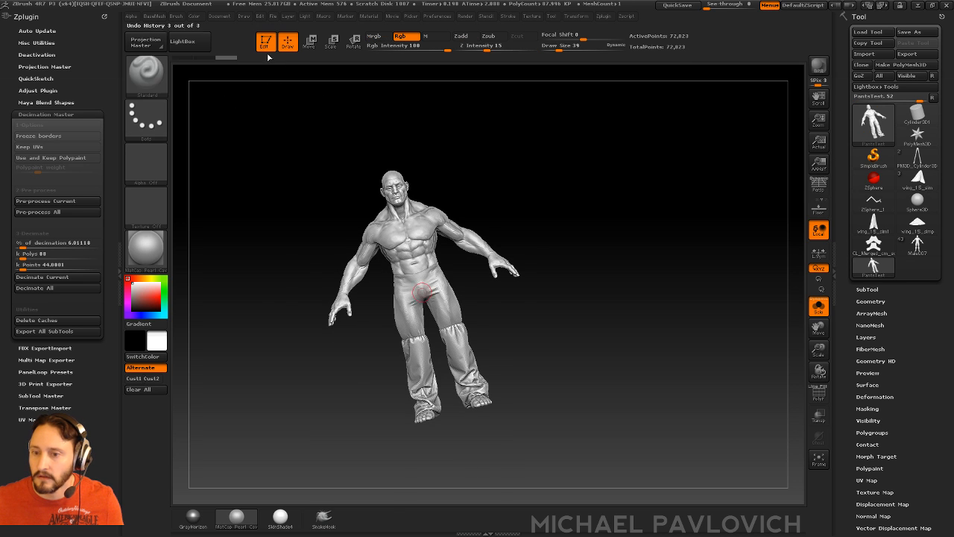
- Frame the imported avatar with pants upright and switch its material to MatCap Gray
key(f)
drag(656, 289, 651, 298)
drag(550, 356, 556, 291)
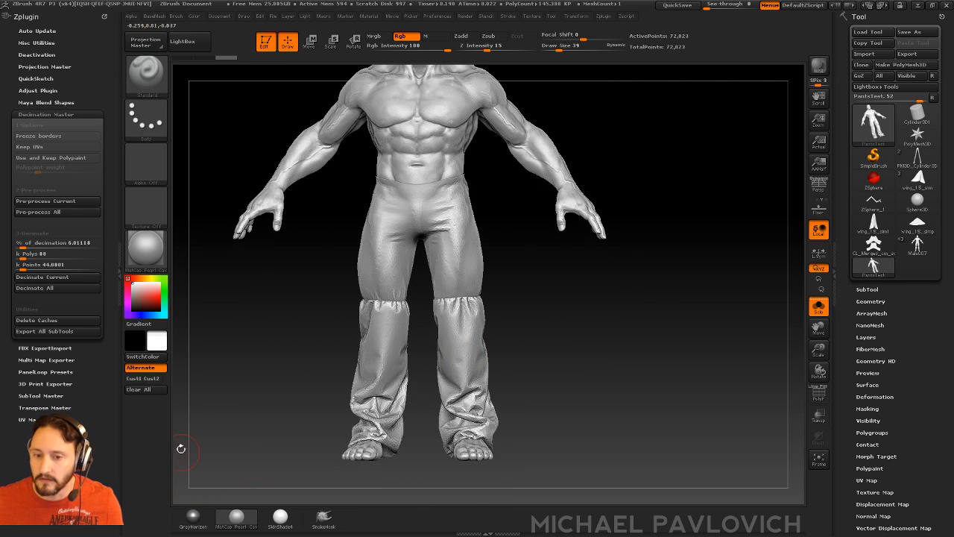
click(138, 245)
click(334, 258)
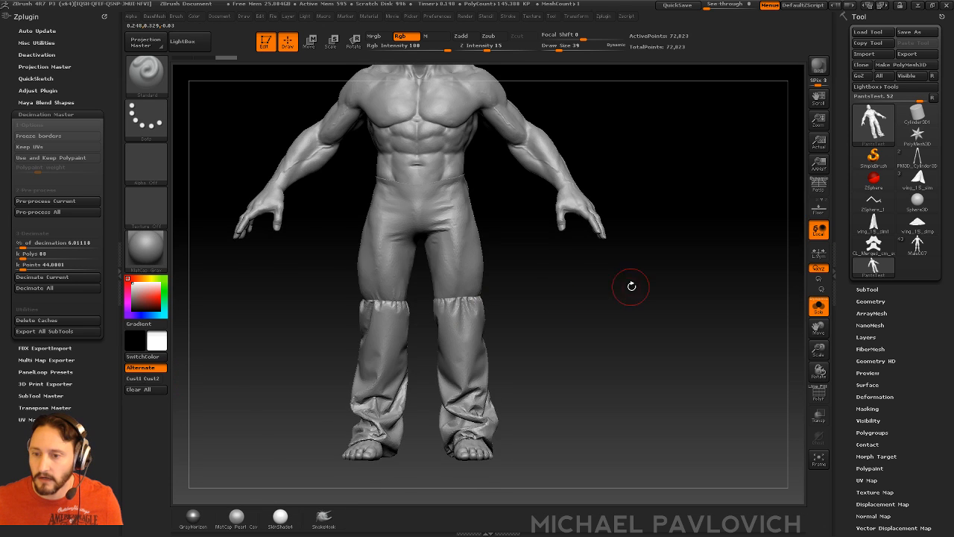
- Bring the full figure into view and reduce the brush draw size to 1
drag(624, 318, 648, 323)
mouse_move(743, 247)
mouse_down()
mouse_move(545, 301)
mouse_move(568, 301)
mouse_move(567, 328)
mouse_up()
key(s)
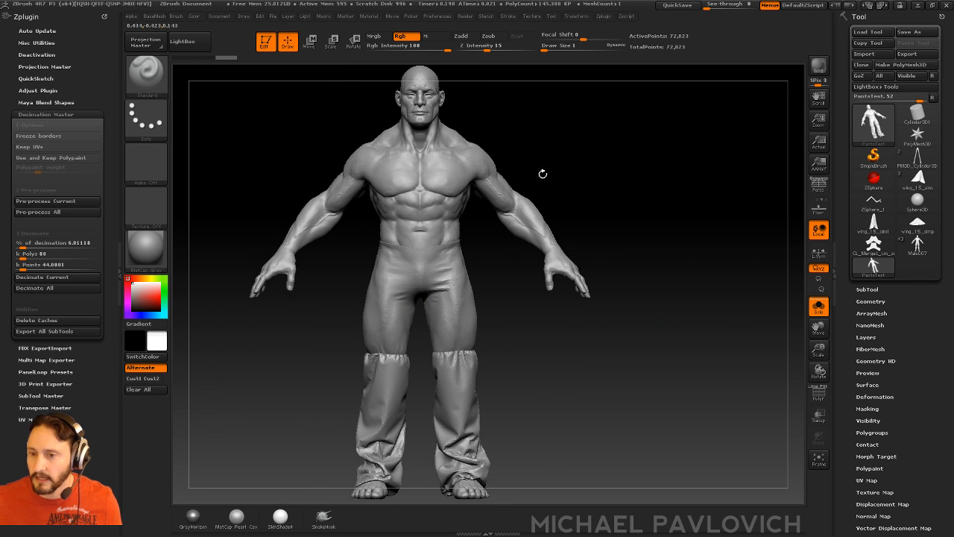
- Isolate the pants polygons of the imported mesh and delete the hidden avatar body
ctrl+shift+drag(566, 134, 291, 170)
ctrl+shift+click(664, 240)
ctrl+shift+click(456, 291)
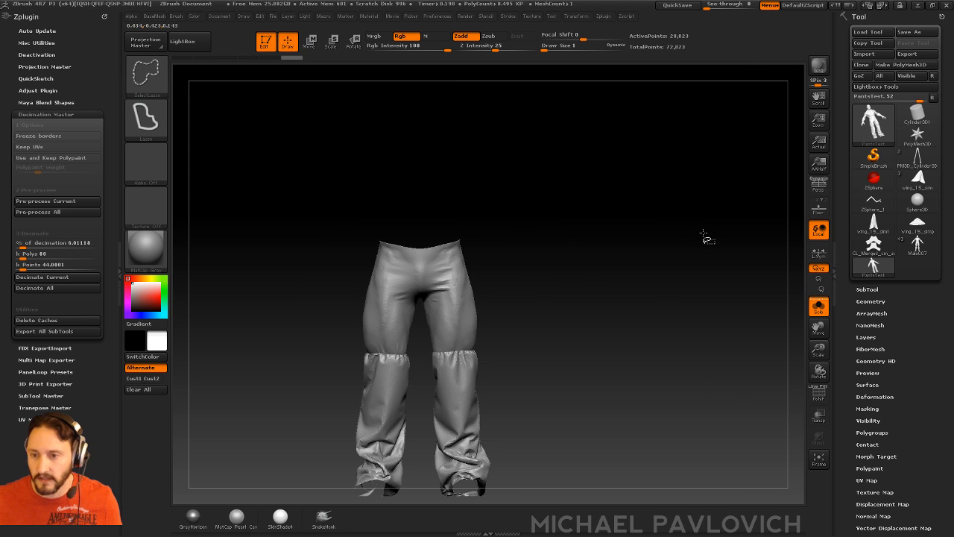
key(2)
click(680, 222)
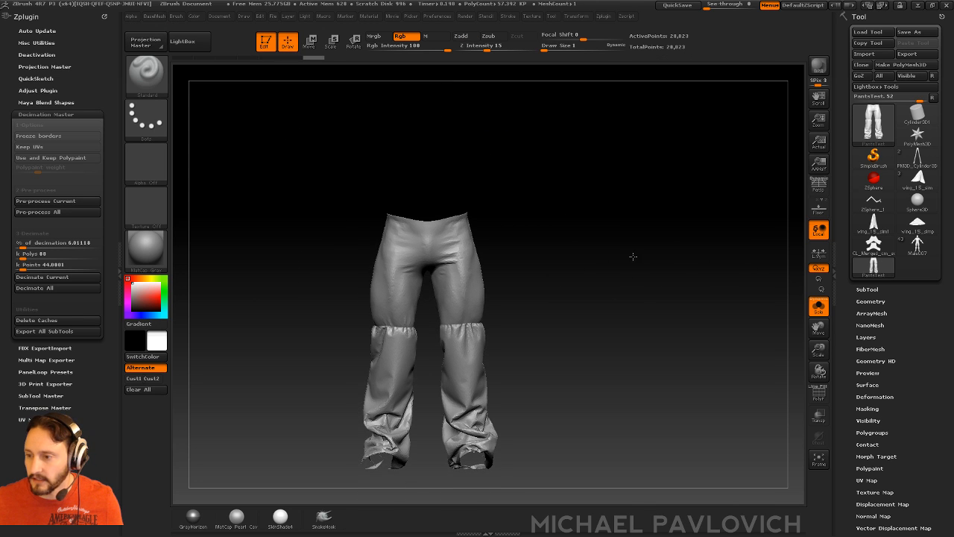
- Switch to the Male007 tool and insert the PantsTest mesh as a subtool directly below the Male007 body
click(917, 243)
click(868, 289)
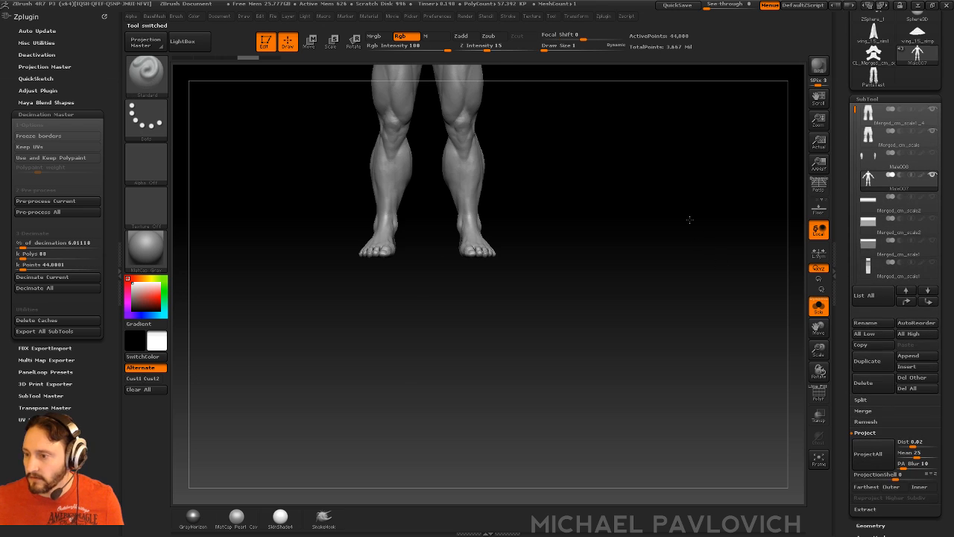
key(f)
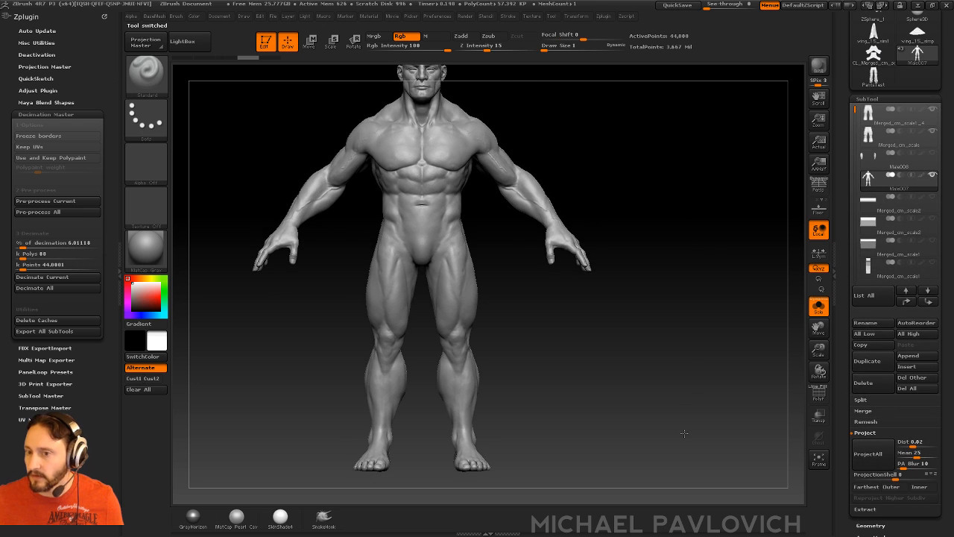
click(905, 367)
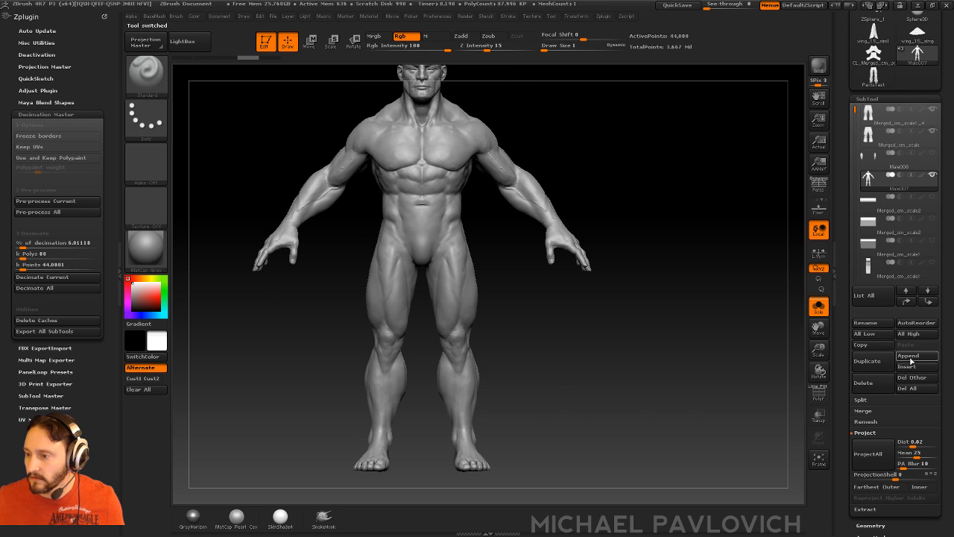
click(907, 367)
click(477, 408)
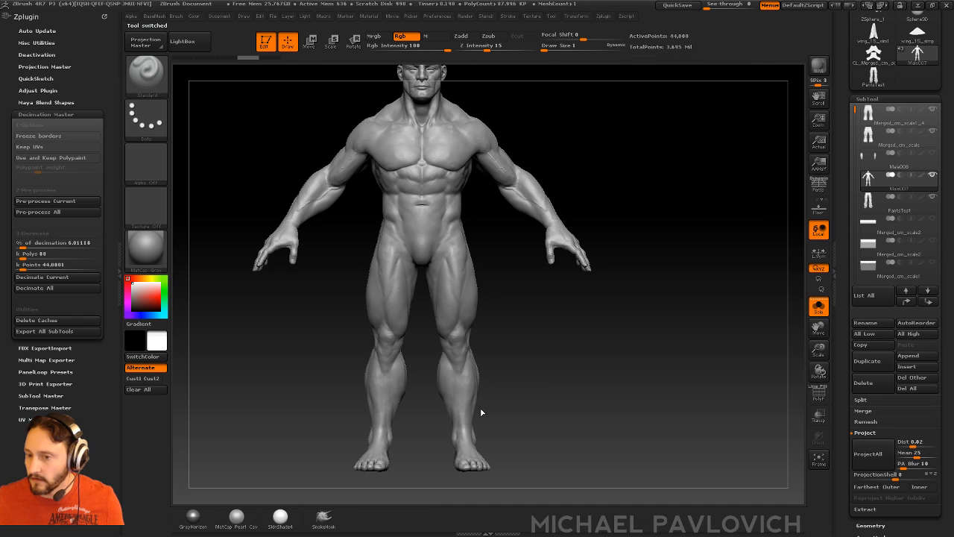
- Show all visible subtools together and move the older Merged_cm_scale pants behind the figure
click(819, 306)
drag(709, 325, 684, 311)
key(f)
alt+click(407, 355)
alt+click(395, 269)
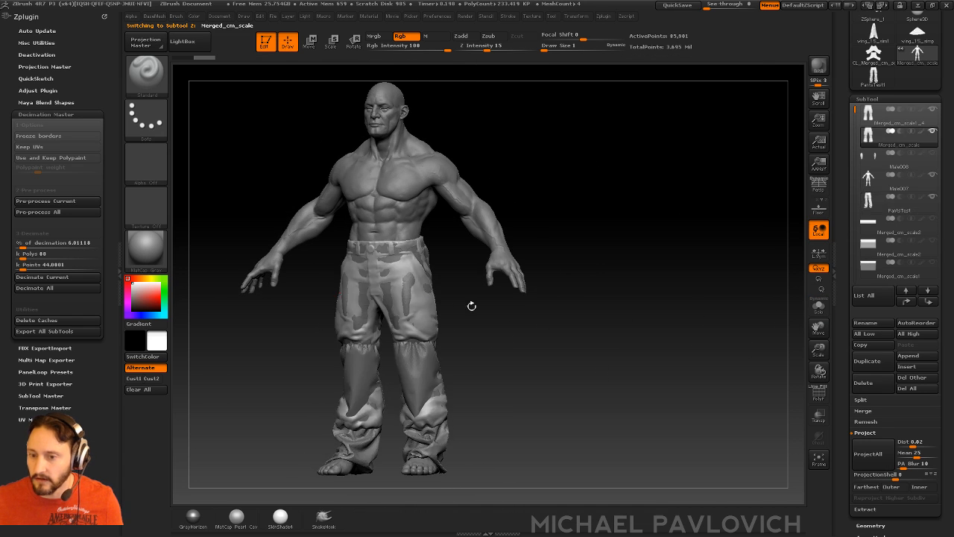
key(w)
shift+drag(470, 304, 554, 326)
mouse_move(475, 325)
mouse_down()
mouse_move(575, 328)
mouse_move(564, 331)
mouse_move(662, 372)
mouse_move(603, 333)
mouse_move(619, 356)
mouse_move(514, 348)
mouse_move(621, 368)
mouse_move(640, 324)
mouse_move(437, 326)
mouse_move(615, 332)
mouse_move(629, 313)
mouse_move(634, 334)
mouse_up()
- Delete the Merged_cm_scale1_4 subtool and make PantsTest the active subtool
key(q)
alt+click(375, 294)
click(863, 384)
alt+click(348, 362)
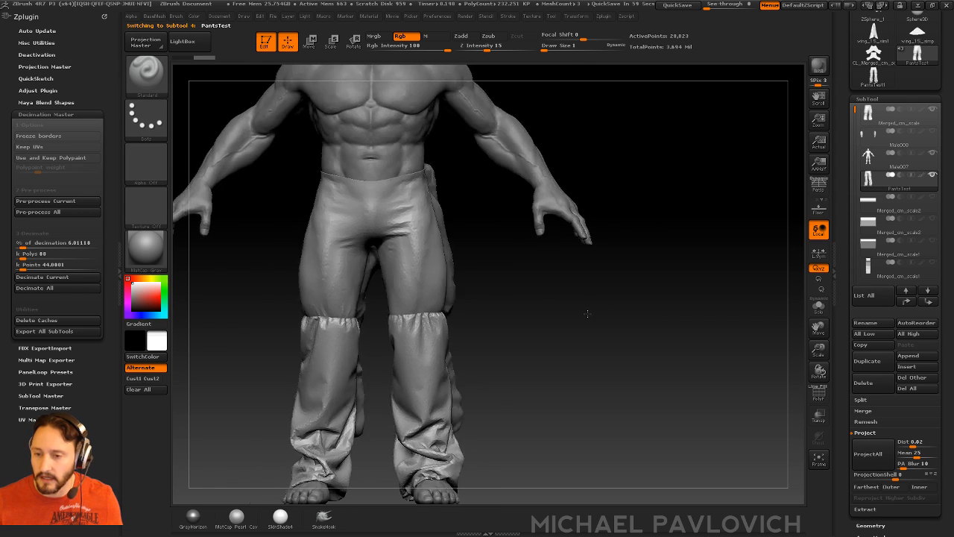
- Set the brush draw size to 17 and compare the new pants with the older pair from several sides
text(s)
text(17)
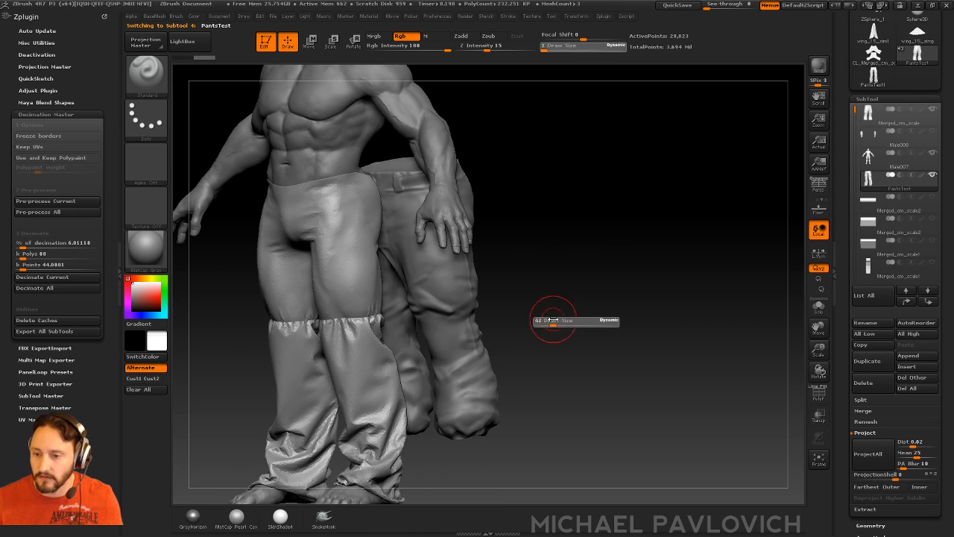
key(Return)
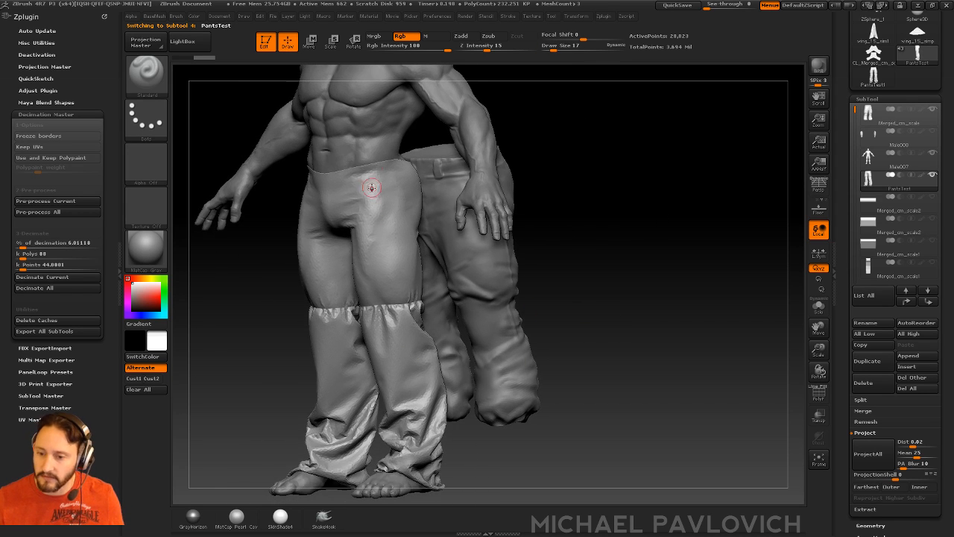
drag(623, 284, 543, 287)
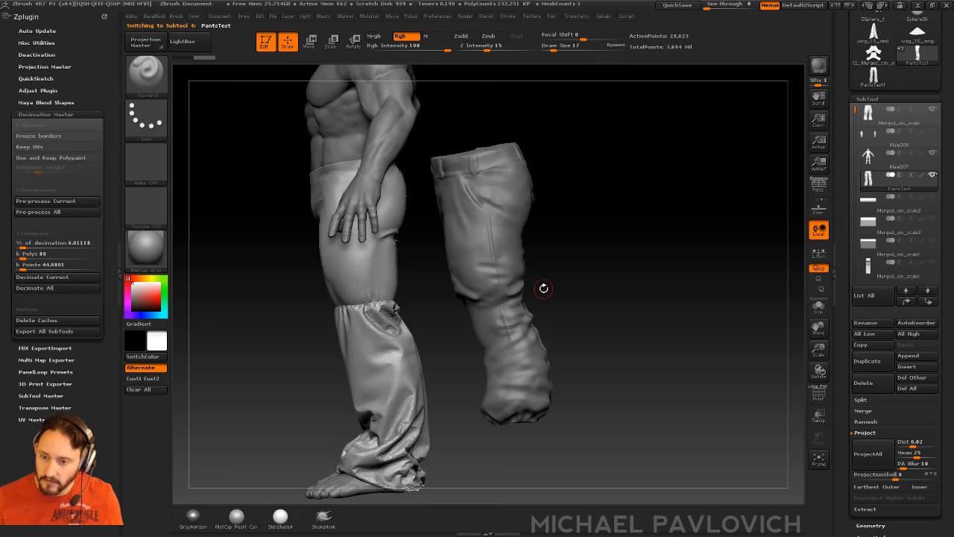
drag(568, 404, 631, 392)
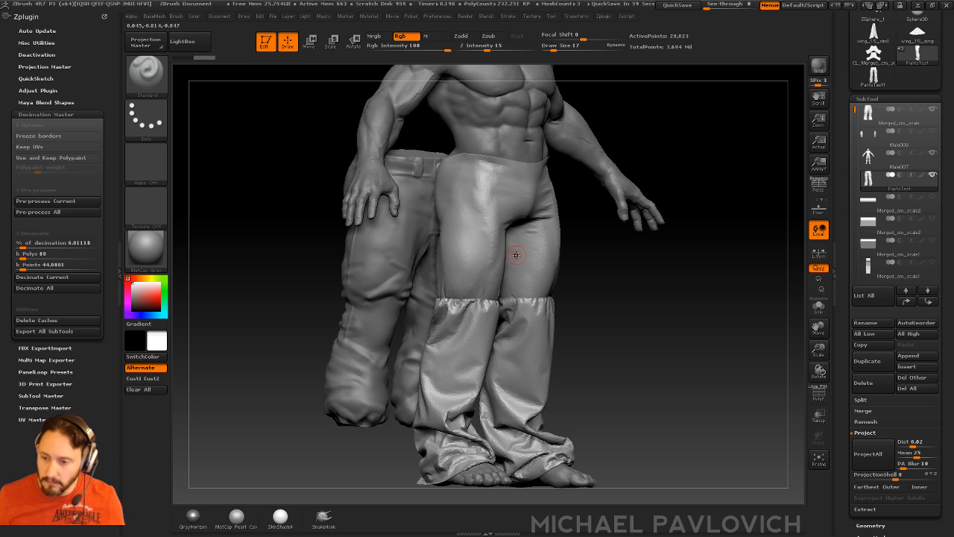
drag(631, 335, 628, 305)
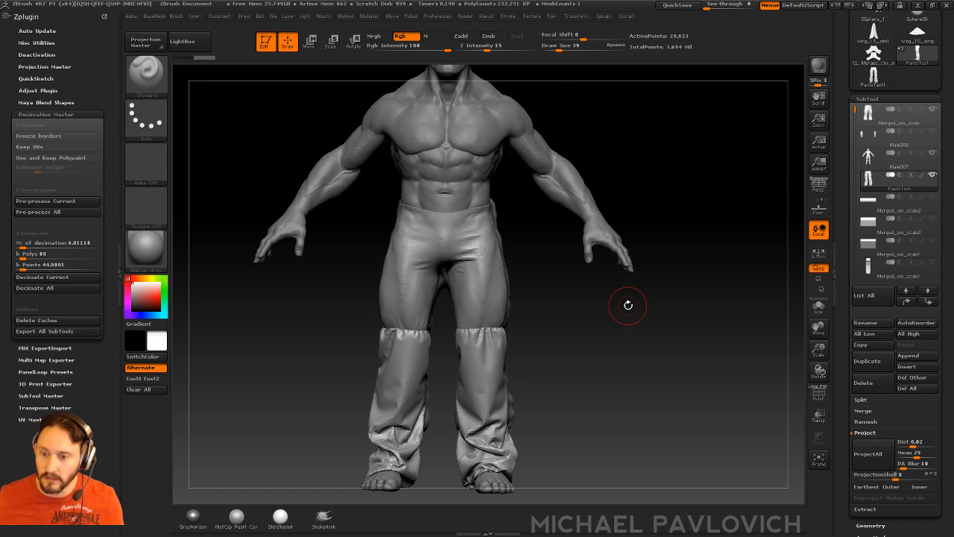
mouse_move(597, 385)
mouse_down()
mouse_move(616, 368)
mouse_move(526, 364)
mouse_up()
key(s)
mouse_move(677, 355)
mouse_down()
mouse_move(593, 366)
mouse_move(633, 363)
mouse_up()
alt+drag(633, 363, 597, 359)
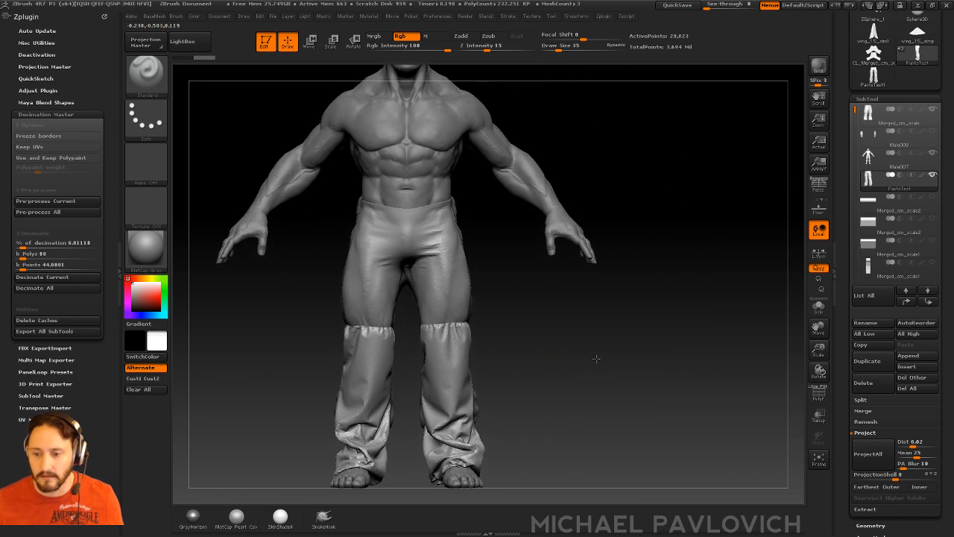
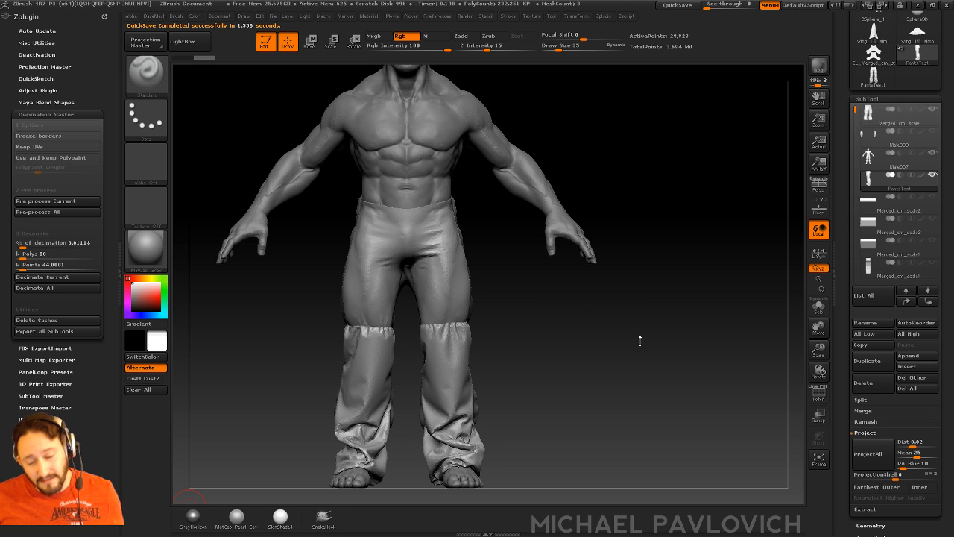
- Examine the fit and folds of the new pants around the waist, thighs and elastic knee seams
mouse_move(656, 342)
mouse_down()
mouse_move(628, 335)
mouse_move(658, 360)
mouse_move(620, 368)
mouse_up()
key(s)
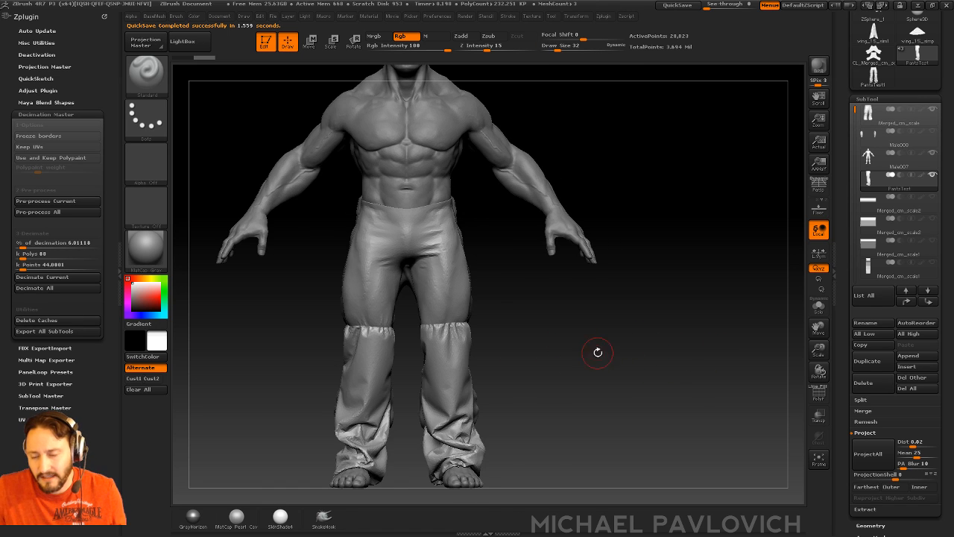
key(s)
mouse_move(520, 299)
alt+mouse_down()
mouse_move(563, 346)
mouse_move(580, 336)
alt+mouse_up()
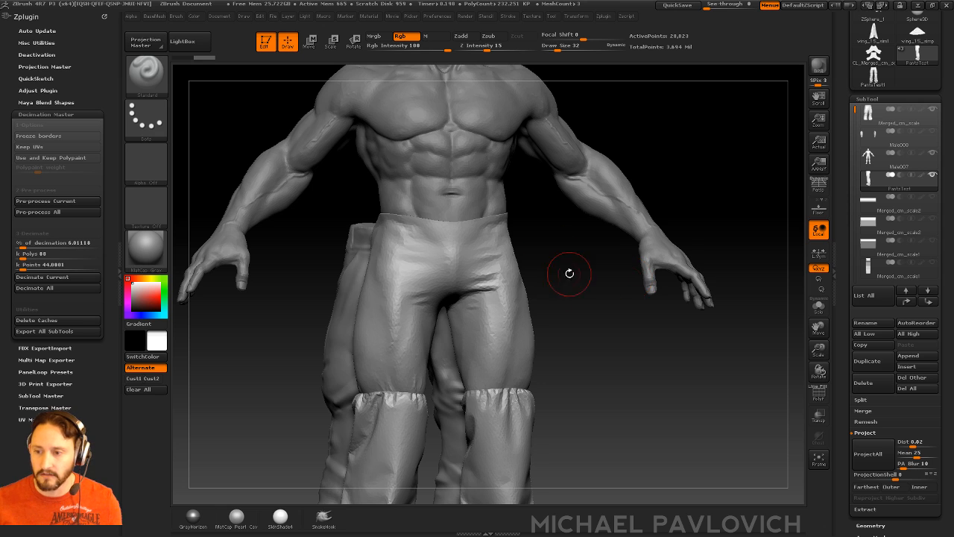
shift+drag(568, 273, 559, 277)
key(s)
drag(514, 329, 509, 327)
mouse_move(572, 384)
alt+mouse_down()
mouse_move(572, 345)
mouse_move(579, 334)
mouse_move(588, 356)
mouse_move(592, 334)
alt+mouse_up()
shift+drag(505, 346, 499, 335)
mouse_move(580, 338)
alt+mouse_down()
mouse_move(574, 364)
mouse_move(606, 369)
mouse_move(576, 367)
mouse_move(635, 346)
alt+mouse_up()
key(s)
drag(498, 365, 510, 366)
alt+drag(589, 379, 584, 363)
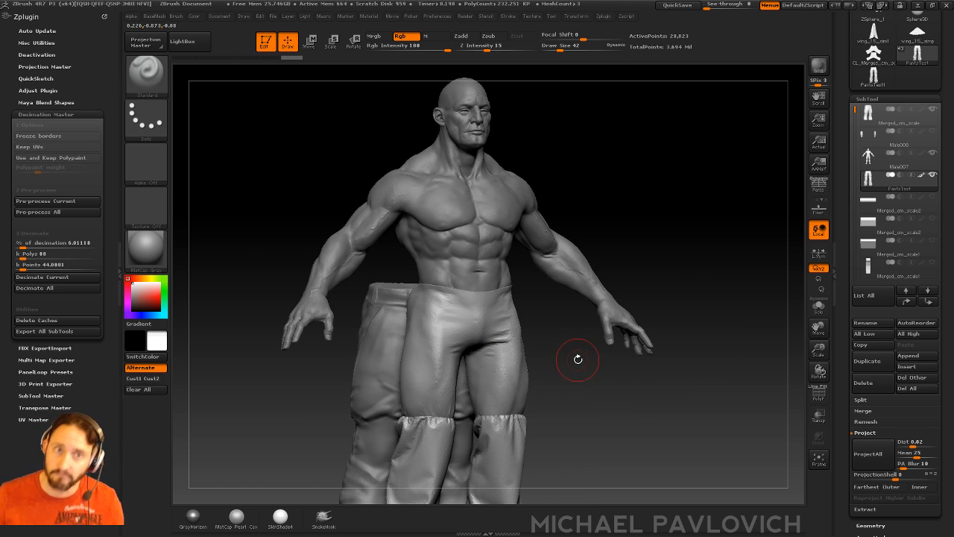
- Reduce the brush draw size to 20 and isolate the PantsTest subtool in Solo mode
key(s)
click(563, 388)
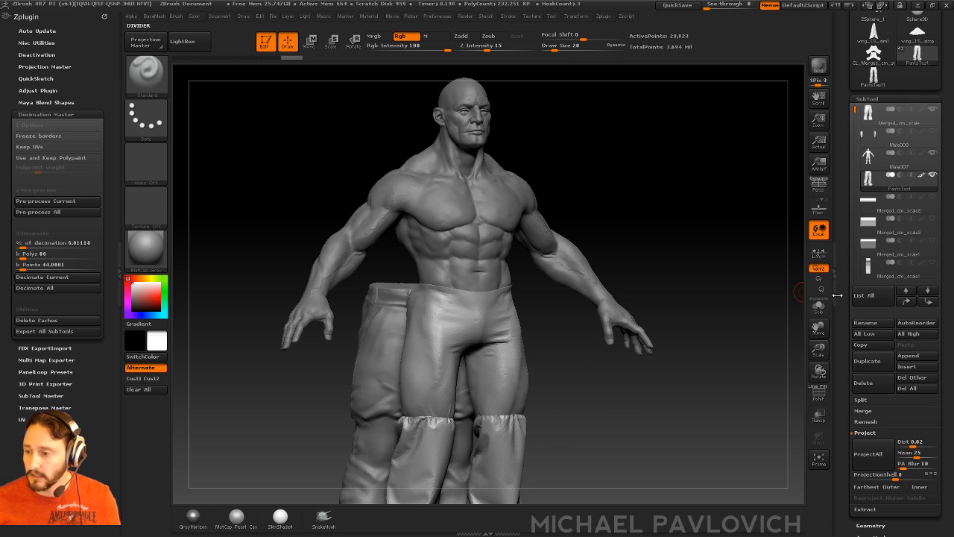
click(819, 306)
key(f)
alt+drag(753, 413, 725, 462)
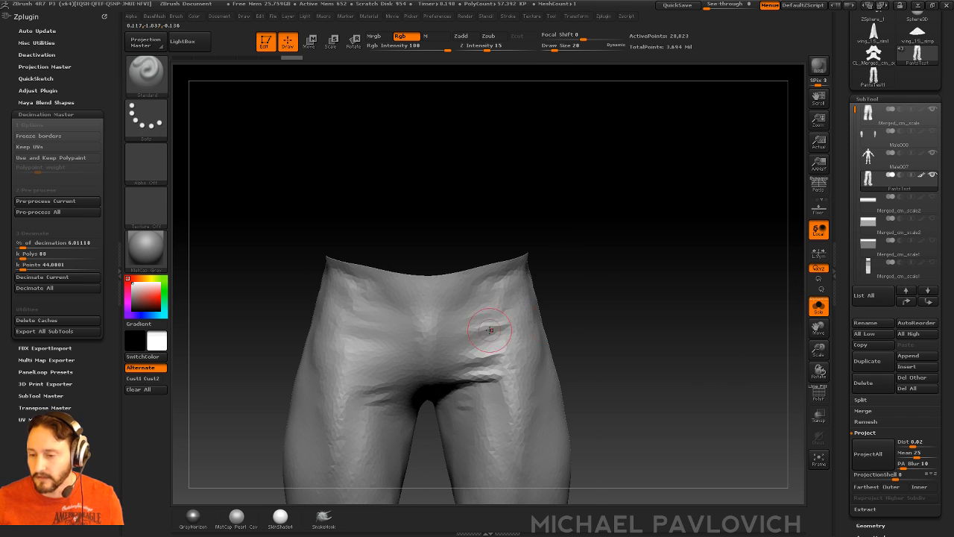
ctrl+right_drag(500, 357, 605, 262)
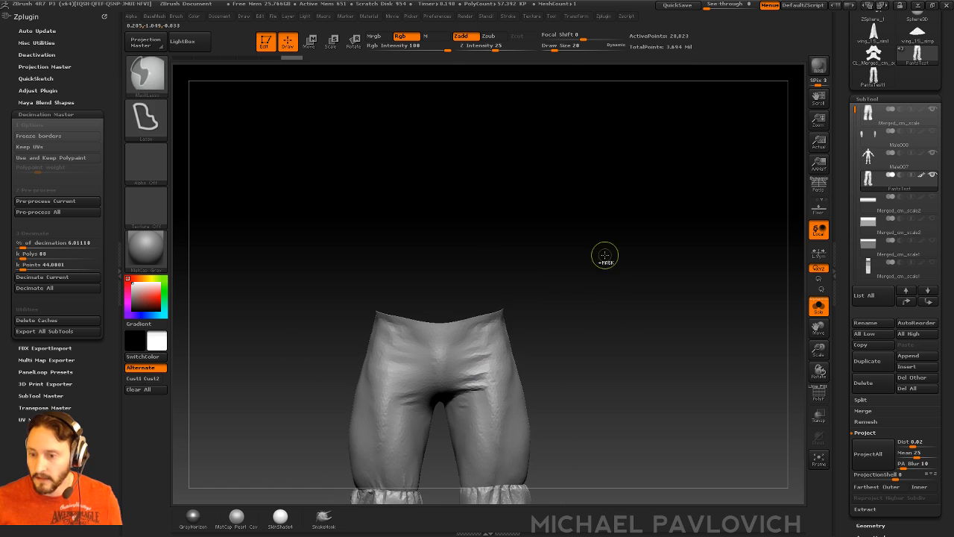
alt+right_drag(632, 362, 630, 271)
key(2)
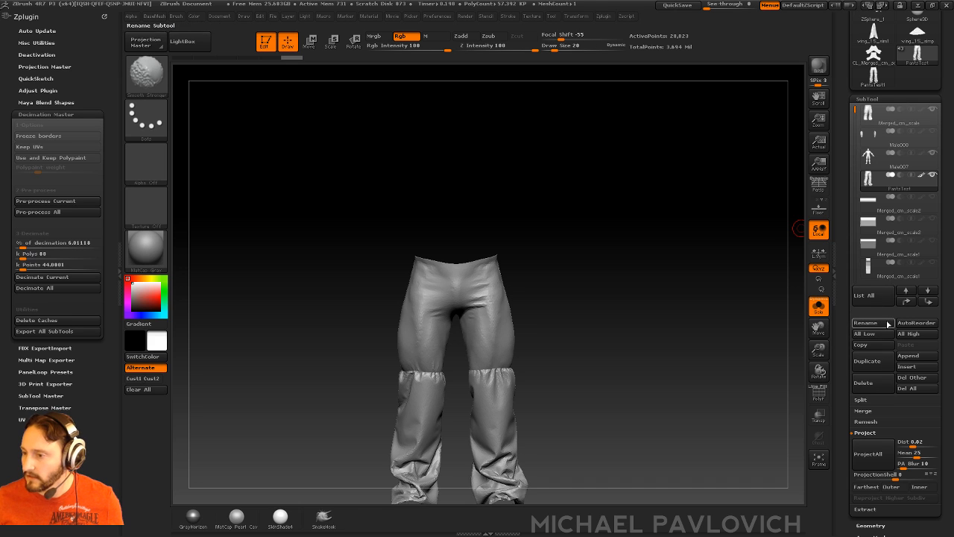
- Duplicate the PantsTest subtool, make PantsTest the active one and turn off its polypaint
click(873, 362)
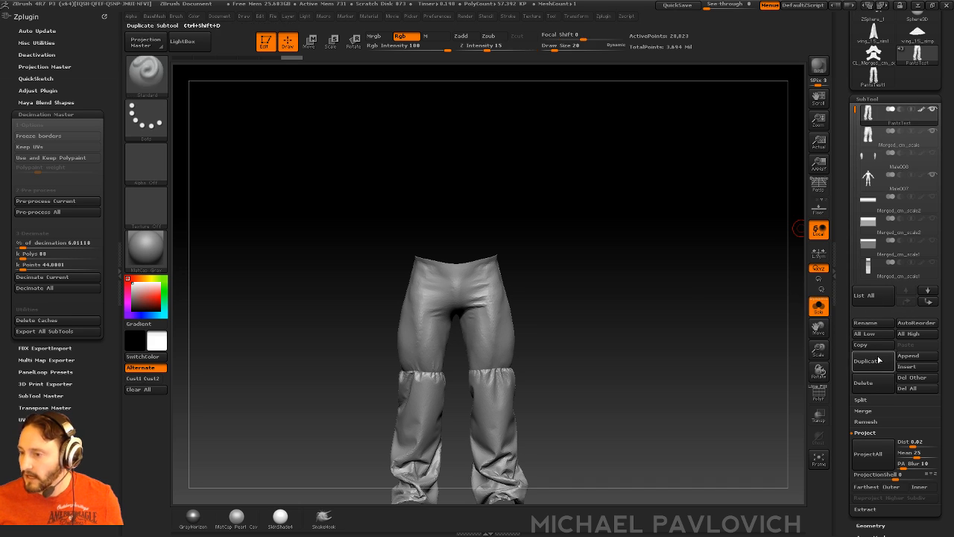
click(922, 133)
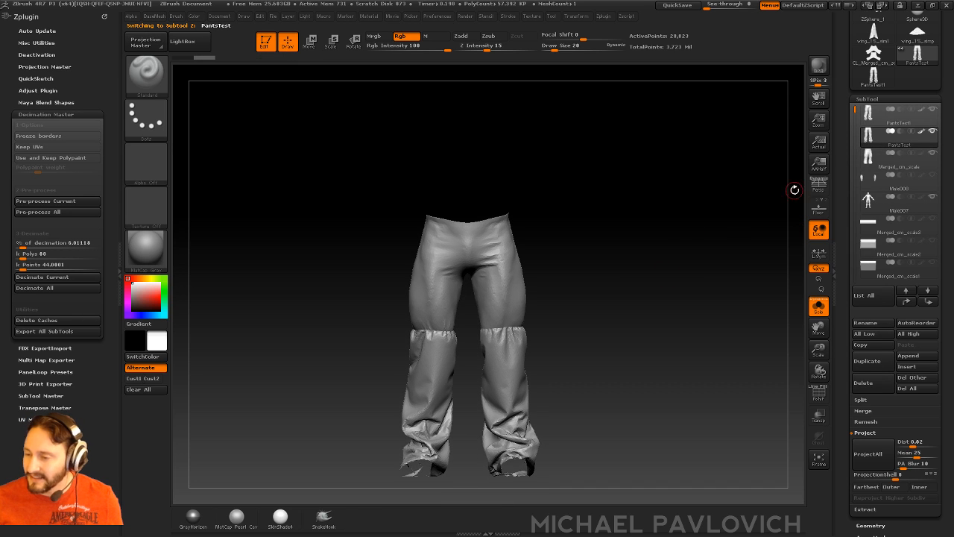
mouse_move(642, 250)
alt+mouse_down()
mouse_move(653, 281)
mouse_move(748, 336)
alt+mouse_up()
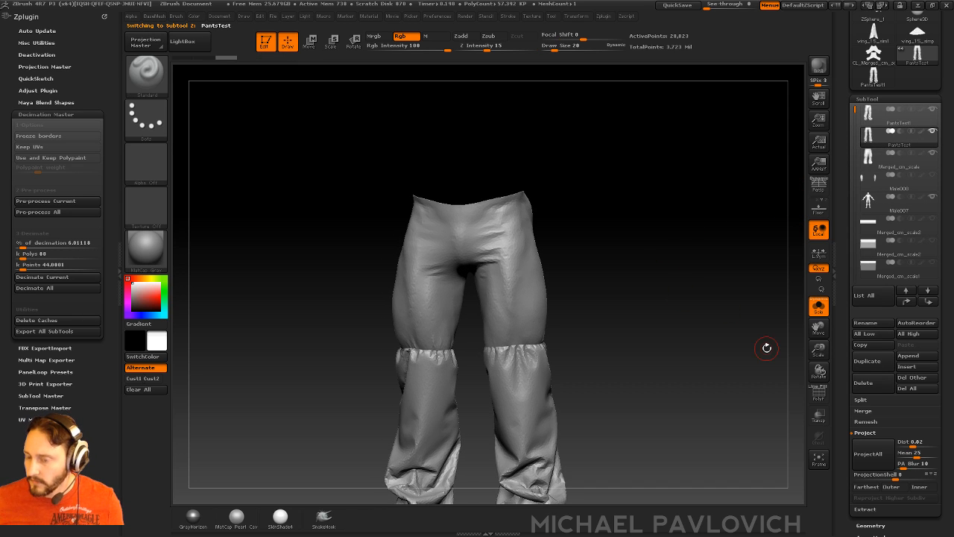
alt+drag(673, 319, 654, 288)
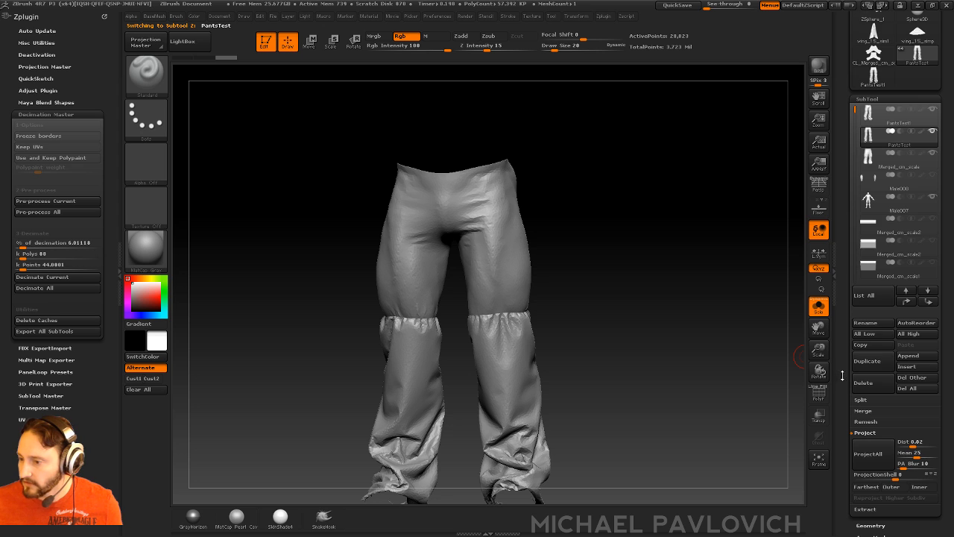
- Try remeshing the PantsTest pants with ZRemesher at a target polygon count of 5 and adaptive size 0
drag(840, 372, 843, 267)
shift+click(863, 299)
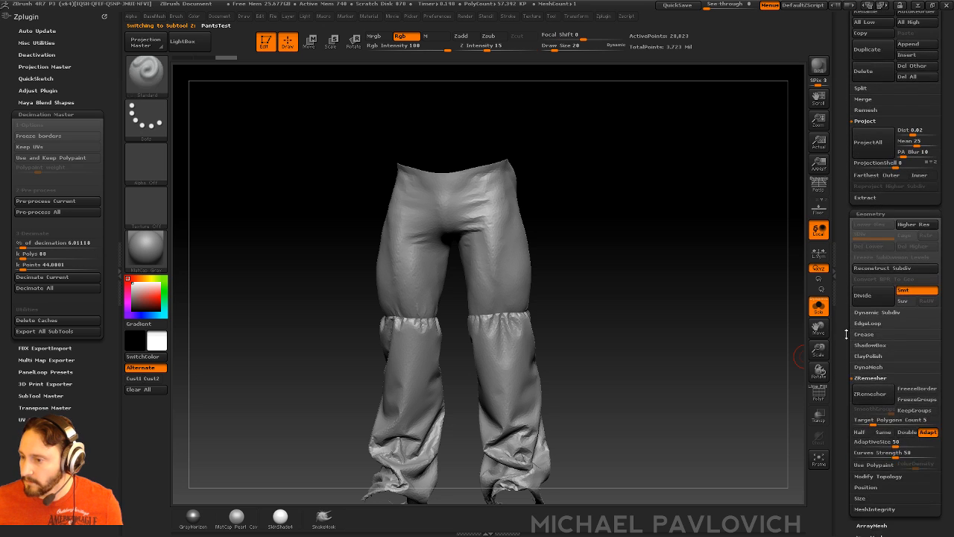
drag(845, 334, 845, 289)
alt+drag(783, 335, 761, 284)
mouse_move(760, 283)
mouse_down()
mouse_move(674, 291)
mouse_move(762, 289)
mouse_up()
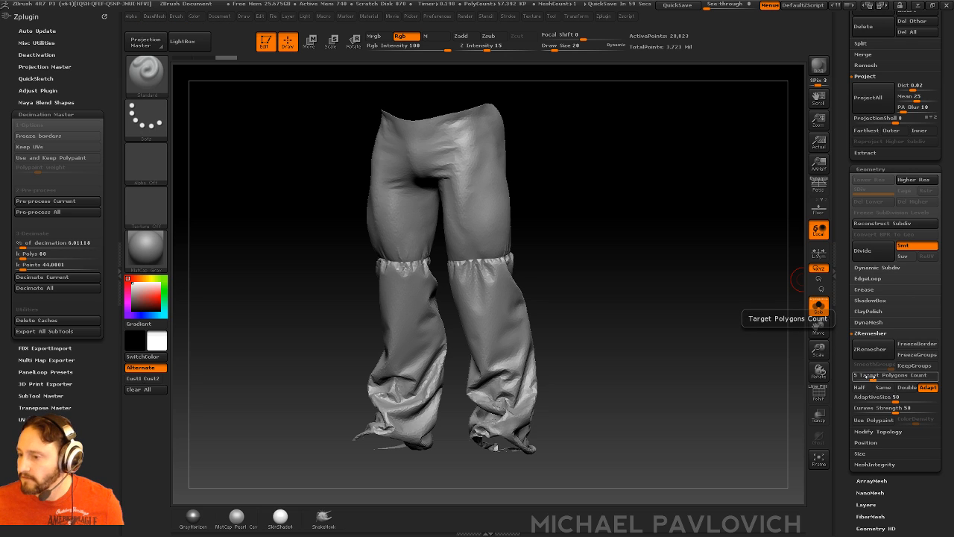
drag(865, 399, 849, 400)
click(873, 349)
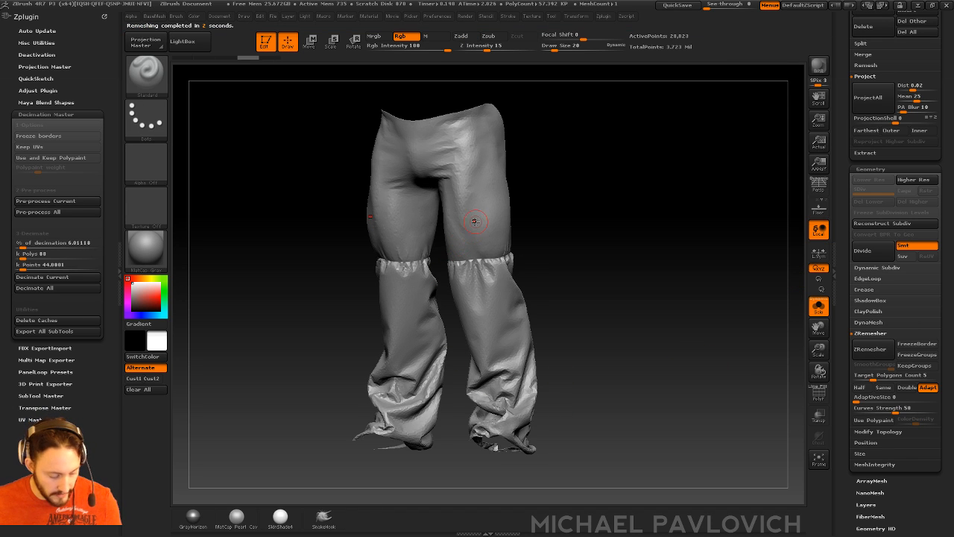
- Set the ZRemesher adaptive size to 15 and remesh the PantsTest pants
drag(894, 398, 866, 400)
click(868, 401)
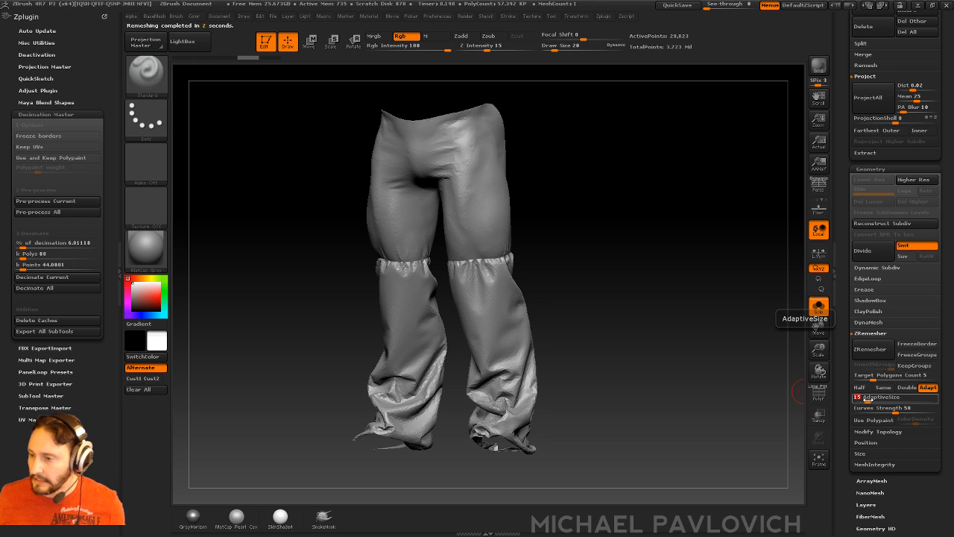
click(857, 348)
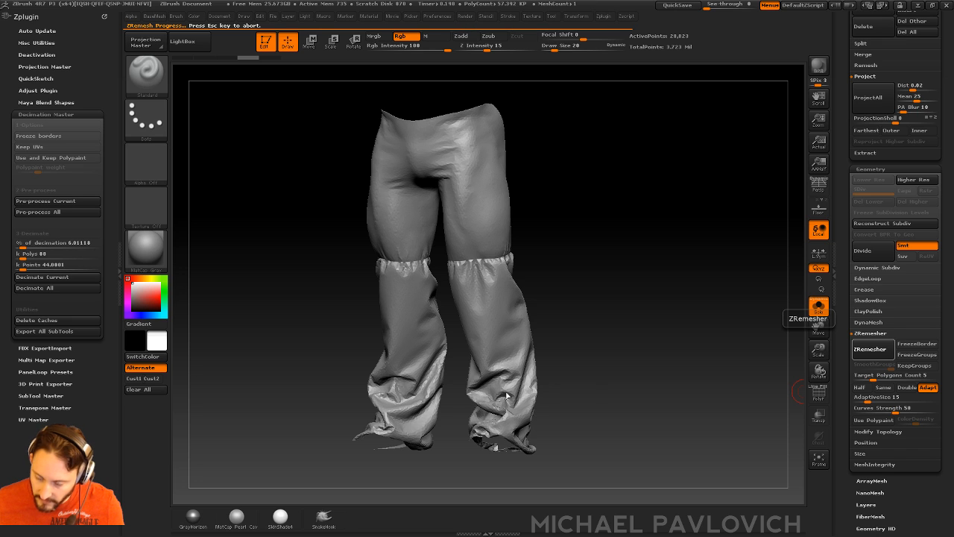
drag(615, 390, 524, 424)
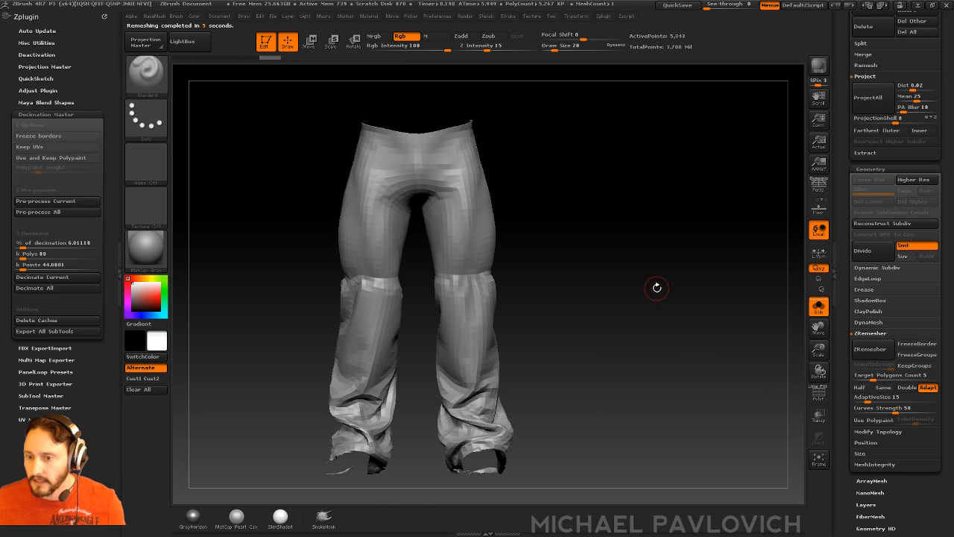
drag(656, 285, 659, 305)
- Compare the high-resolution PantsTest1 duplicate with the remeshed PantsTest subtool, ending on PantsTest
drag(848, 324, 837, 441)
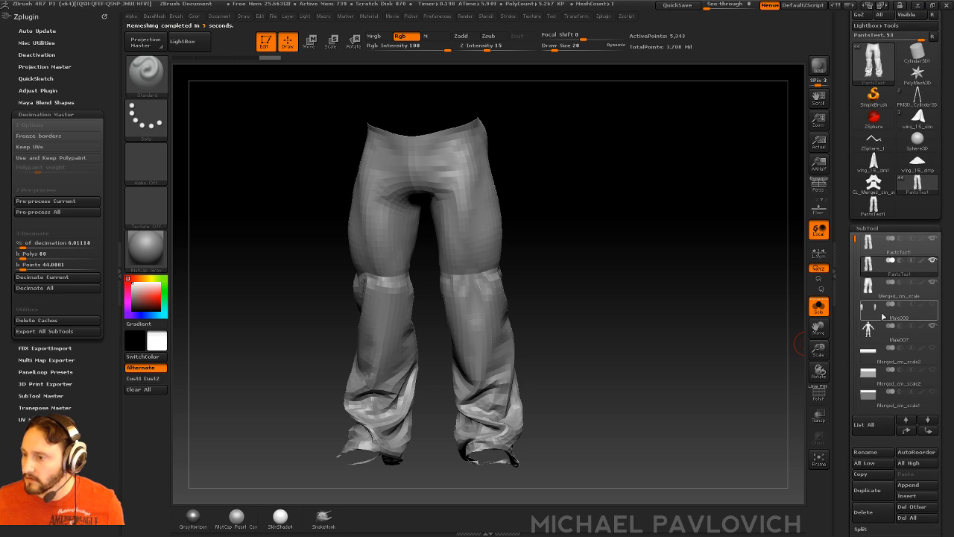
click(900, 252)
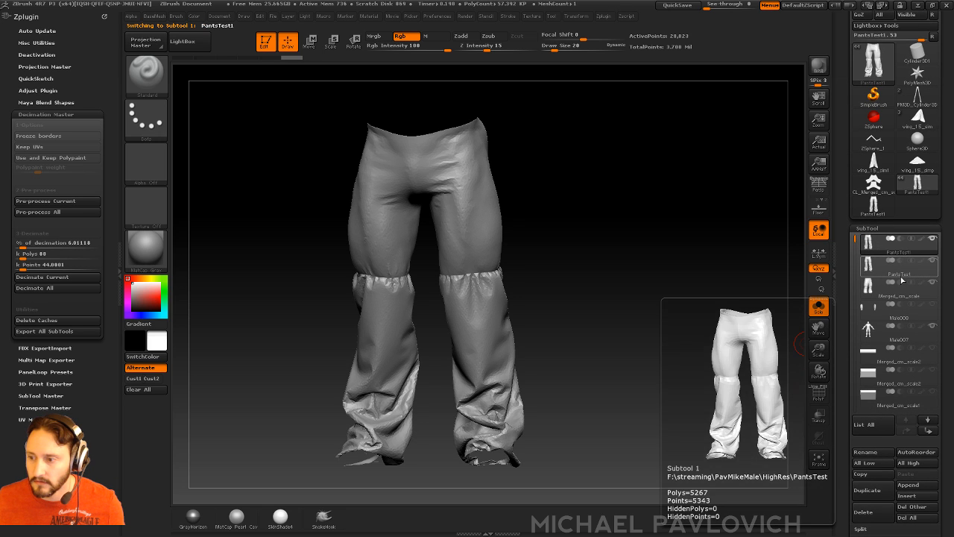
click(902, 277)
- Show the polygon wireframe on the remeshed pants and activate the ZModeler brush at the waistband
drag(750, 305, 732, 370)
click(818, 396)
mouse_move(734, 320)
alt+mouse_down()
mouse_move(702, 247)
mouse_move(606, 298)
alt+mouse_up()
key(b)
key(z)
key(m)
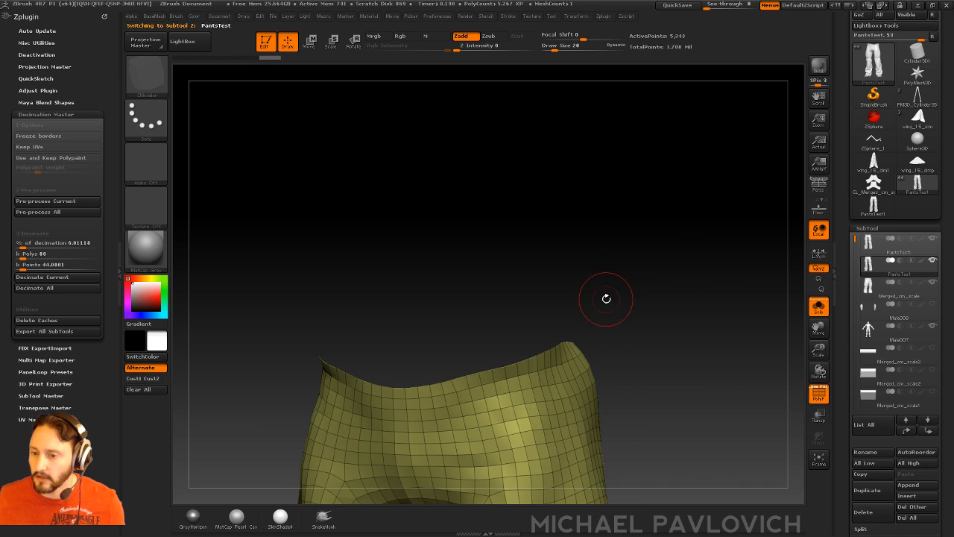
- Cap the waist opening of the pants with ZModeler's edge Close action targeting Convex Hole
key(space)
click(418, 299)
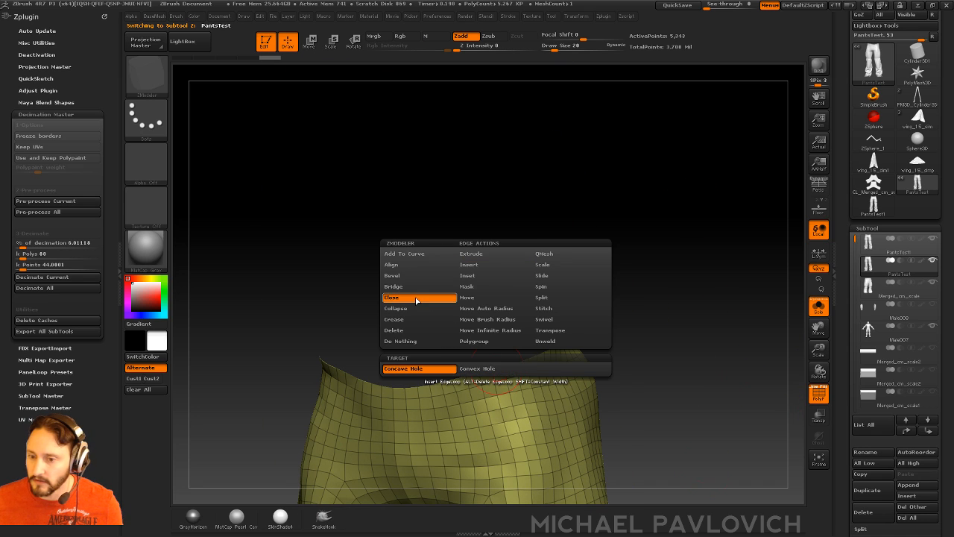
click(486, 369)
click(493, 369)
alt+drag(663, 421, 644, 344)
key(ctrl+z)
click(474, 291)
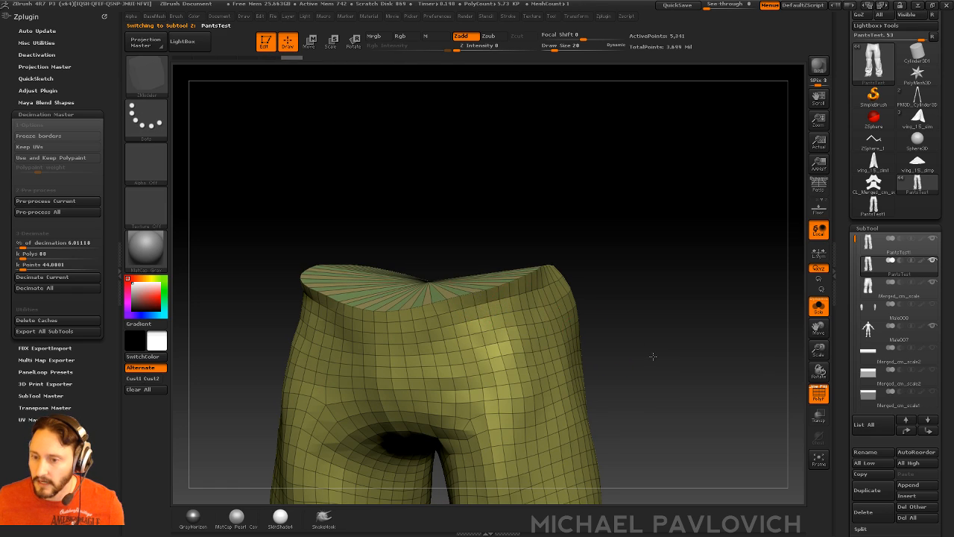
- Close the convex holes at both leg openings of the pants
drag(660, 411, 612, 293)
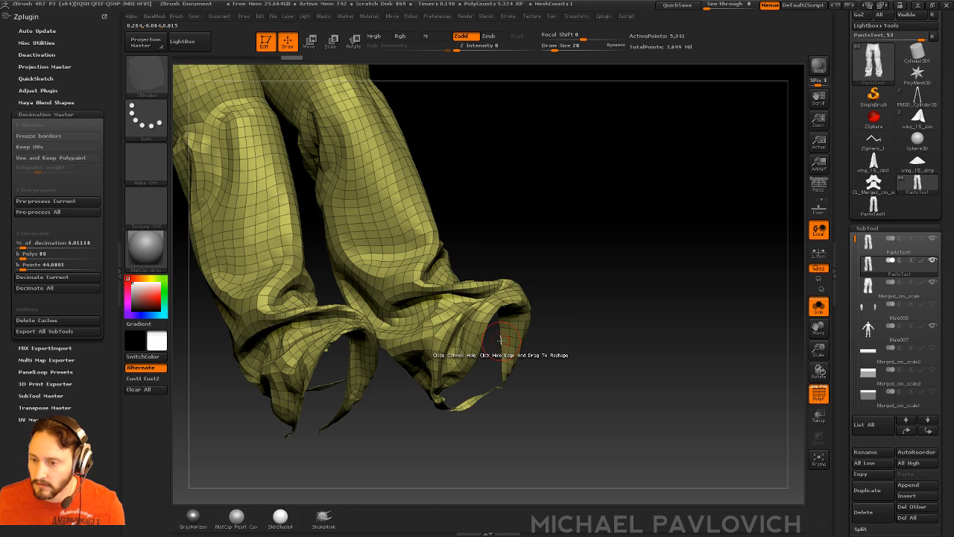
click(452, 356)
drag(660, 364, 626, 331)
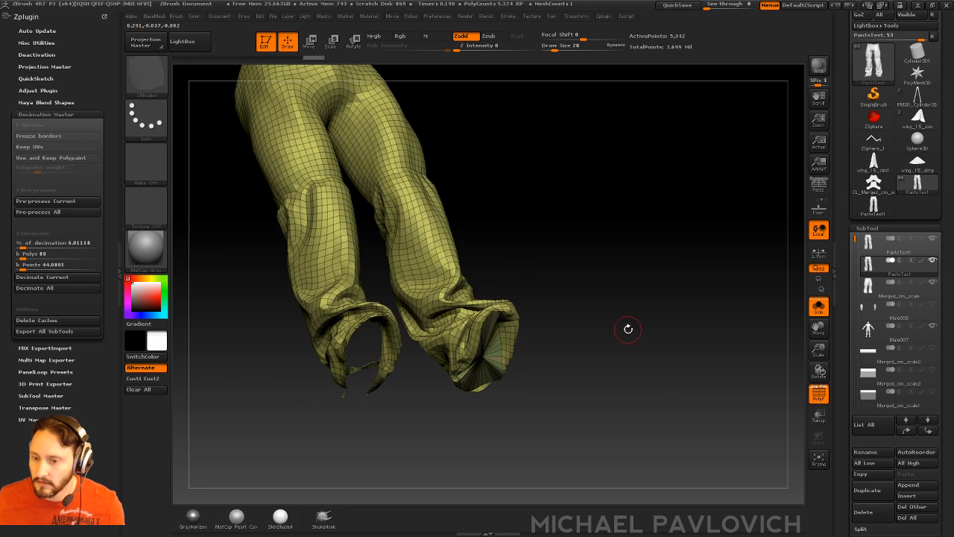
click(379, 359)
drag(522, 376, 564, 390)
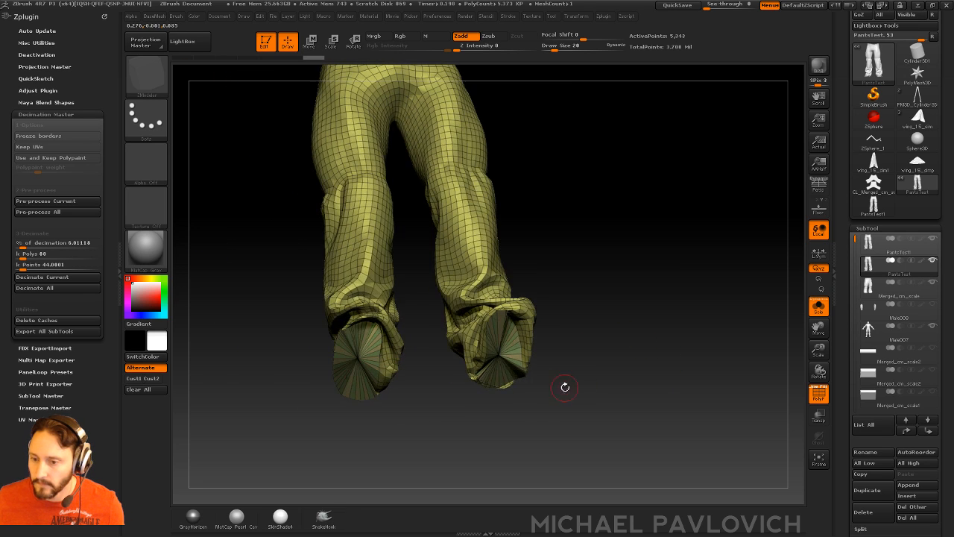
- Assign the isolated caps their own polygroup and crease the polygroup borders on the full pants mesh
ctrl+shift+click(500, 363)
key(ctrl+w)
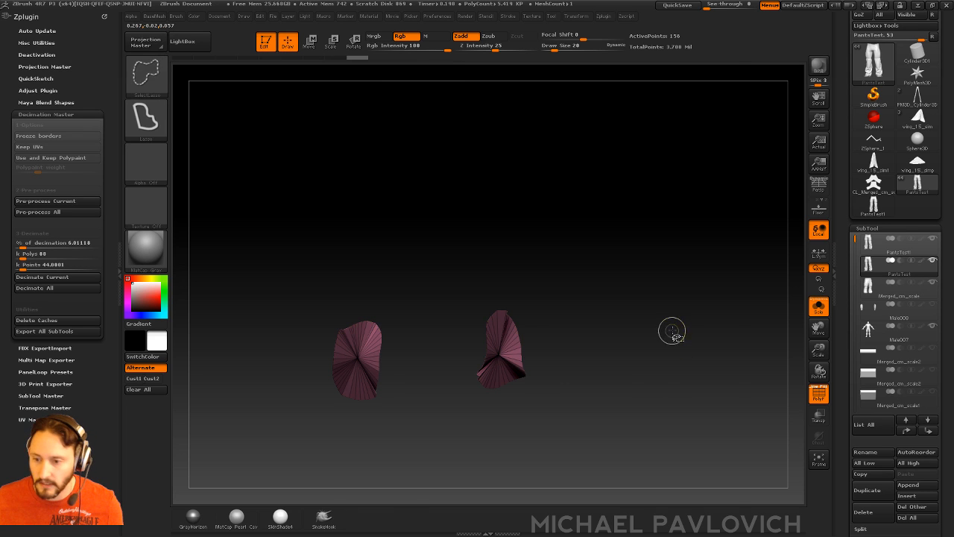
ctrl+shift+click(672, 330)
key(2)
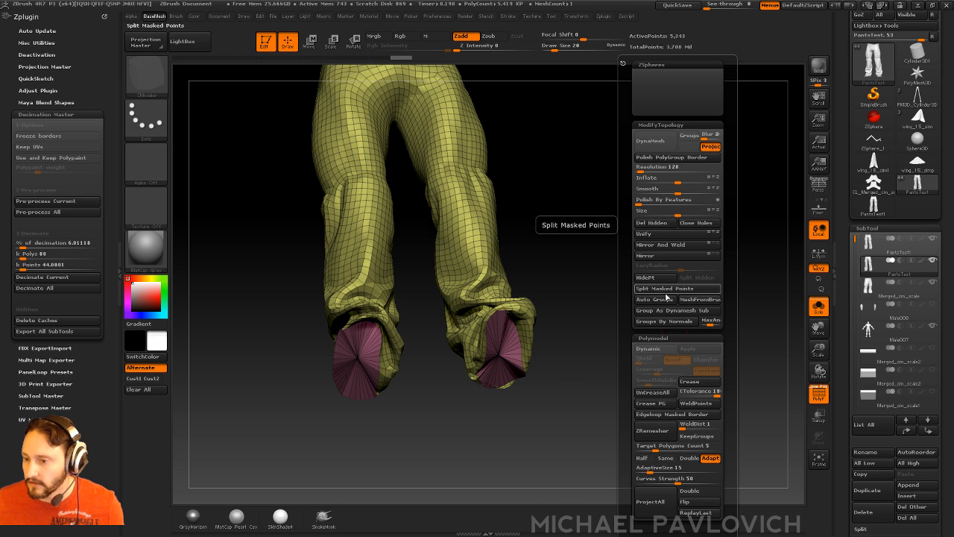
click(664, 403)
- Turn off the polygon wireframe and Solo, and show the PantsTest1 subtool together with PantsTest
alt+drag(626, 262, 566, 395)
shift+drag(492, 361, 630, 328)
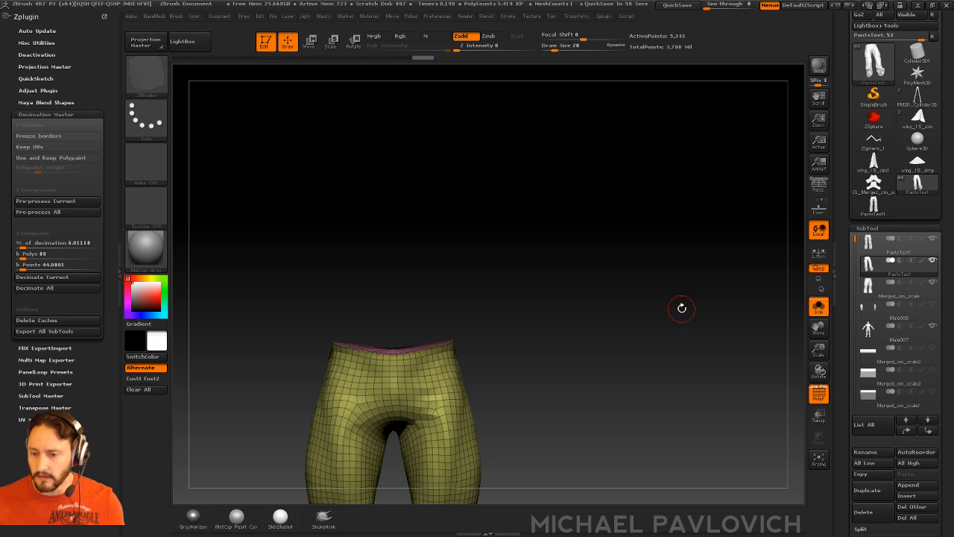
drag(681, 308, 708, 194)
shift+drag(653, 356, 600, 287)
click(818, 394)
mouse_move(906, 251)
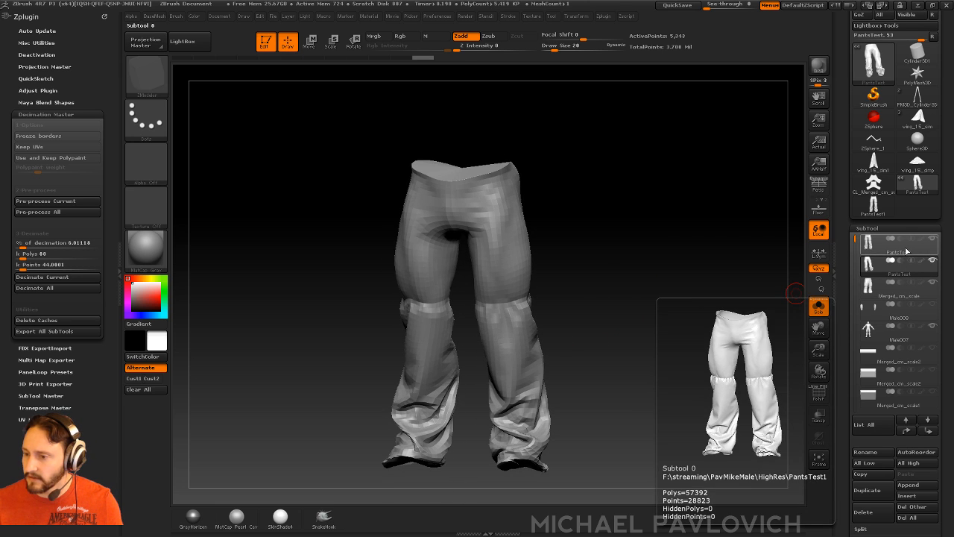
click(822, 310)
click(933, 261)
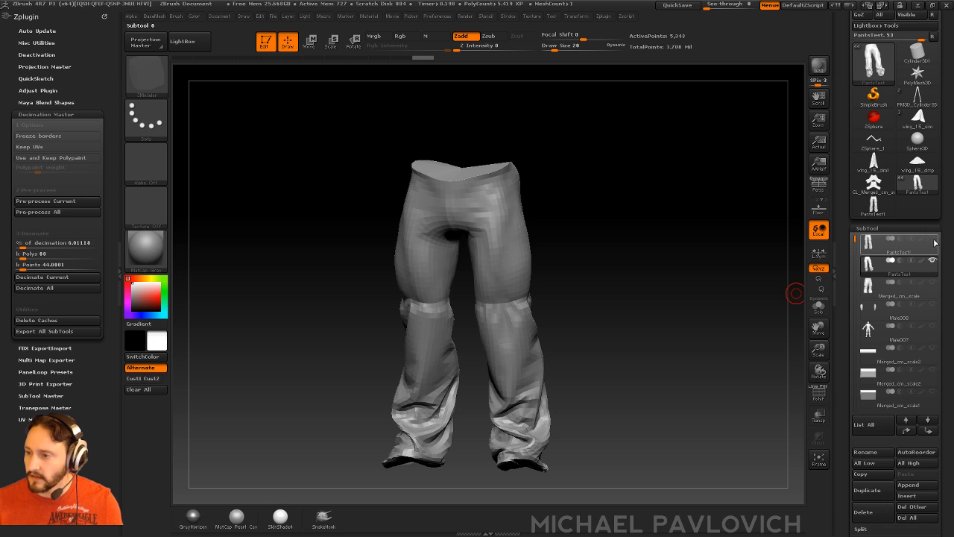
click(932, 239)
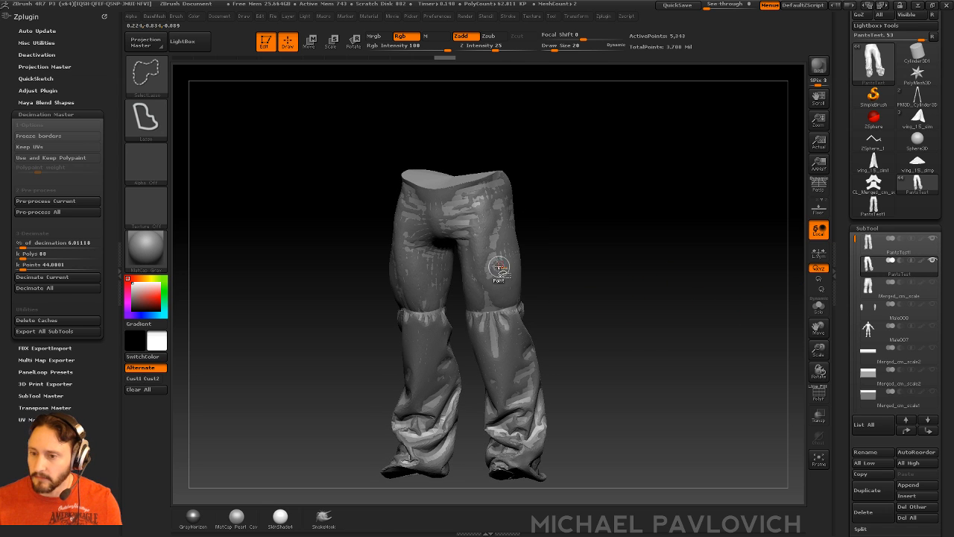
- Switch the selection brush to SelectRect, hide the caps and project the PantsTest1 detail onto the remeshed pants
ctrl+shift+click(161, 83)
ctrl+shift+click(247, 88)
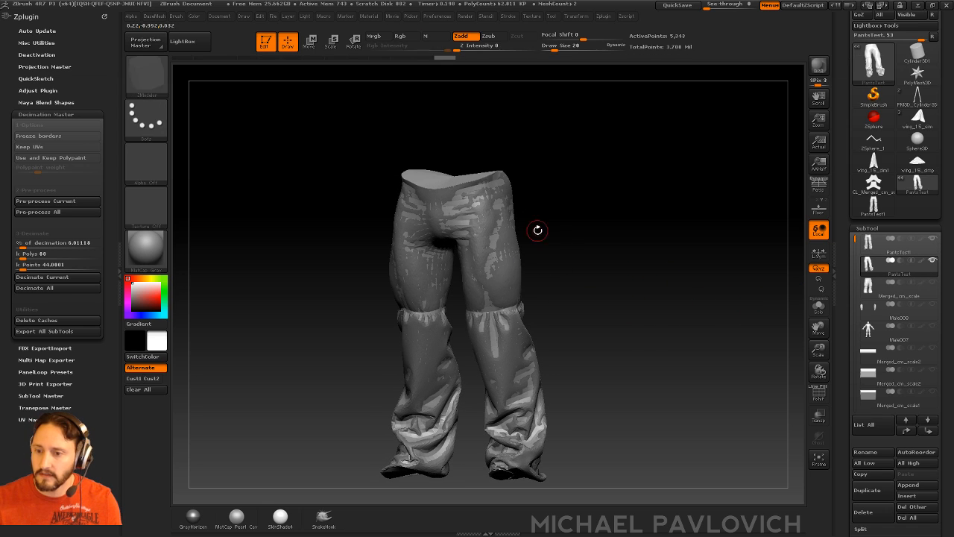
ctrl+shift+click(514, 234)
key(3)
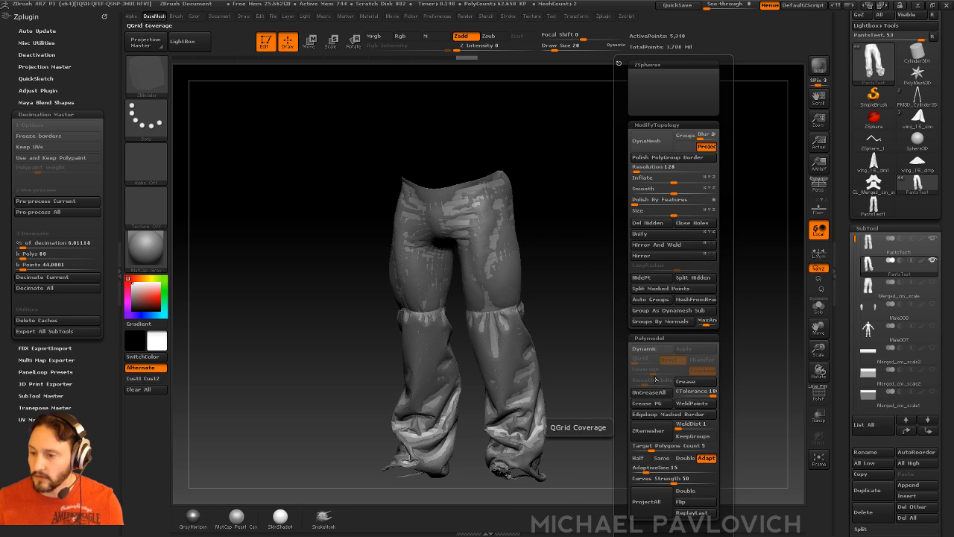
click(653, 498)
- Subdivide the whole pants once and project the PantsTest1 detail again with the caps hidden
drag(841, 286, 841, 243)
ctrl+shift+click(660, 275)
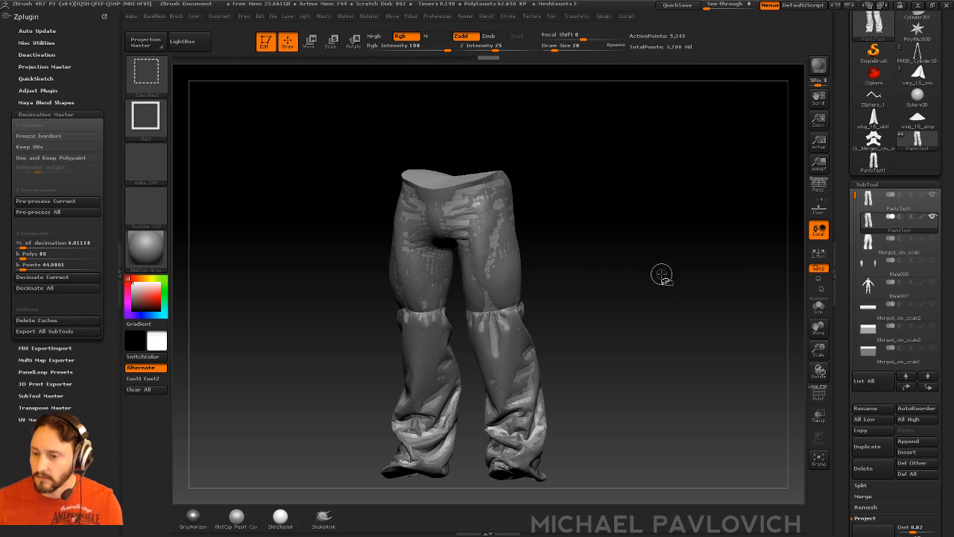
ctrl+shift+click(498, 279)
key(3)
click(668, 494)
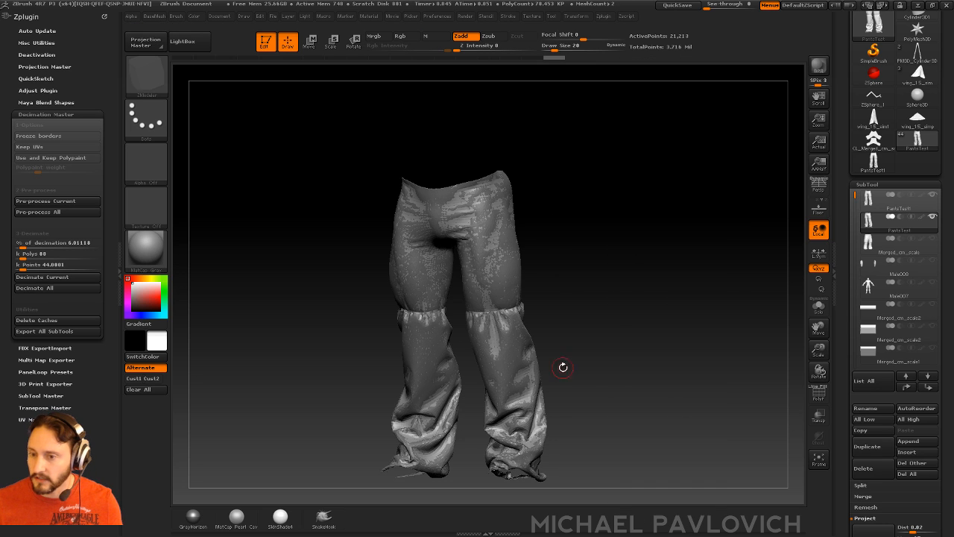
- Subdivide the pants a second time and reproject the PantsTest1 detail with the caps hidden
ctrl+shift+click(545, 194)
ctrl+shift+click(502, 254)
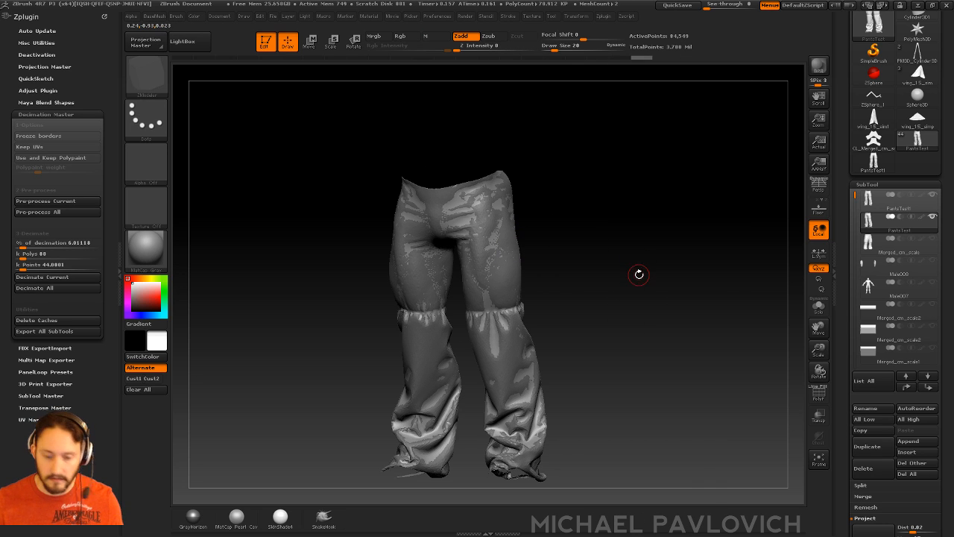
key(3)
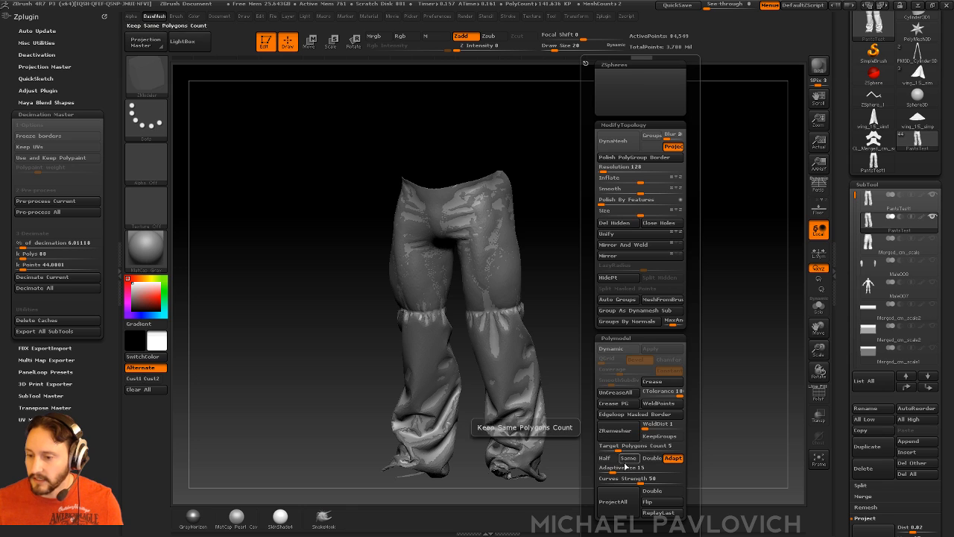
click(619, 500)
- Add a third subdivision to the full pants, hide the caps and run ProjectAll from PantsTest1
ctrl+shift+click(569, 230)
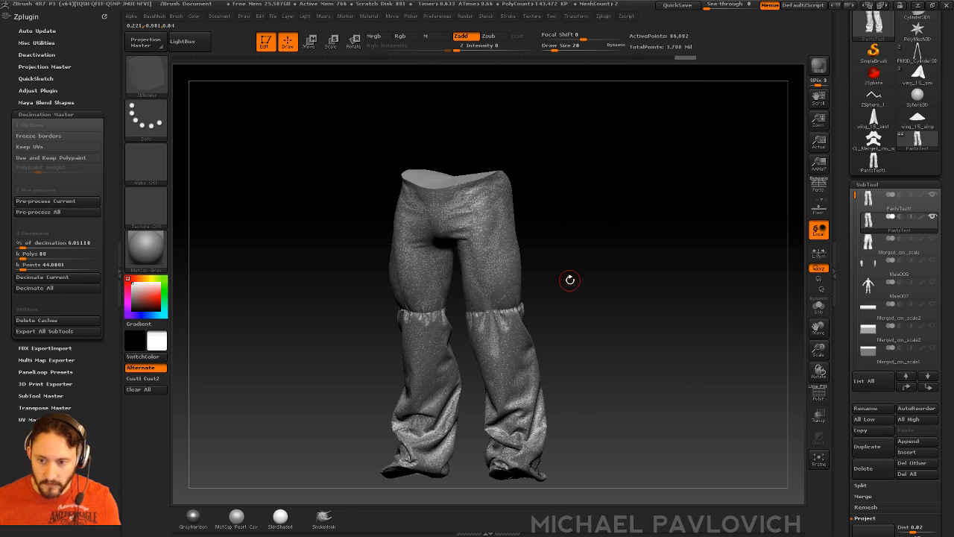
key(ctrl+d)
ctrl+shift+click(497, 279)
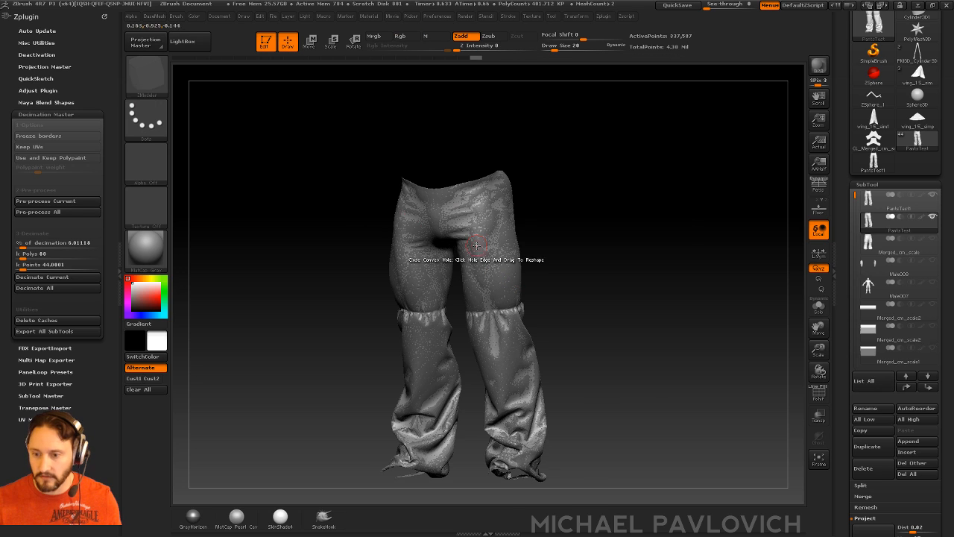
key(2)
click(602, 484)
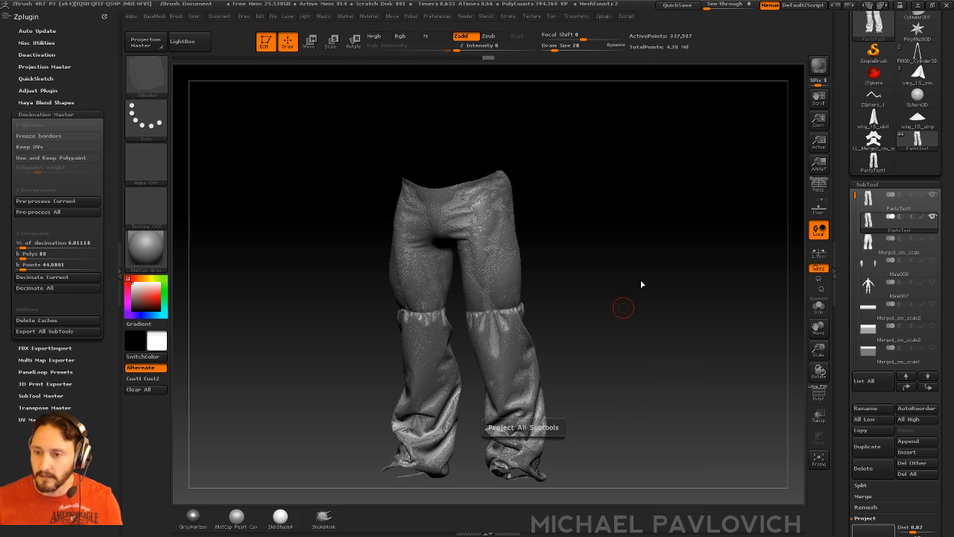
- Solo the pants and delete the PantsTest1 source subtool
click(887, 205)
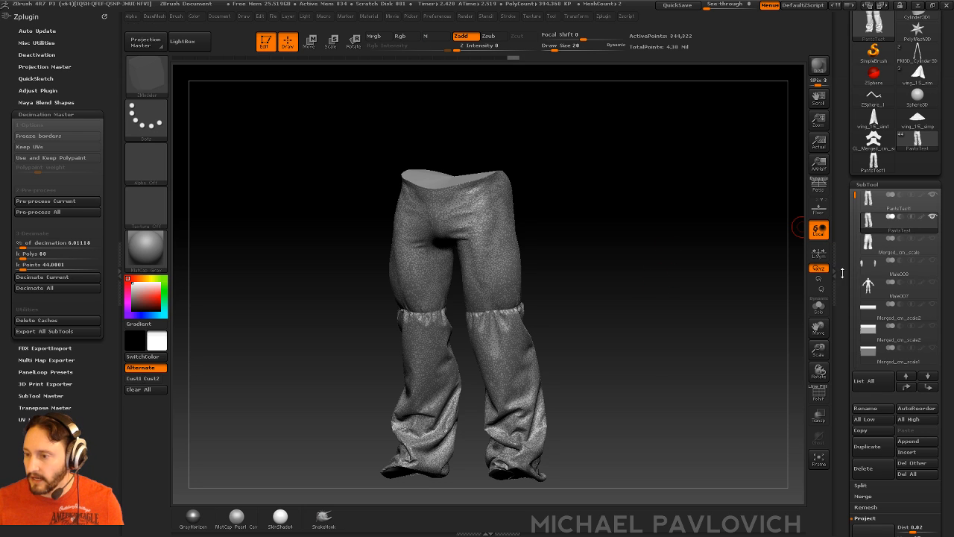
click(818, 306)
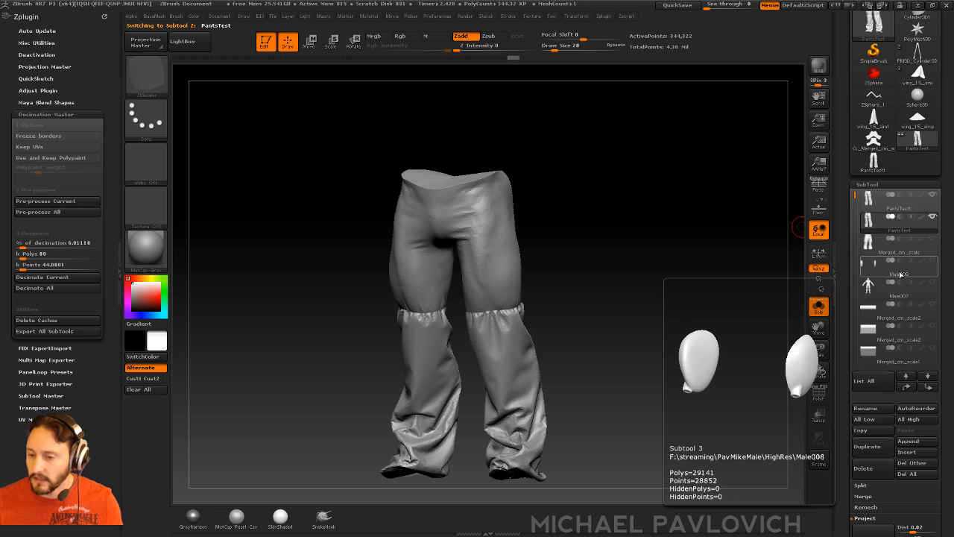
click(887, 198)
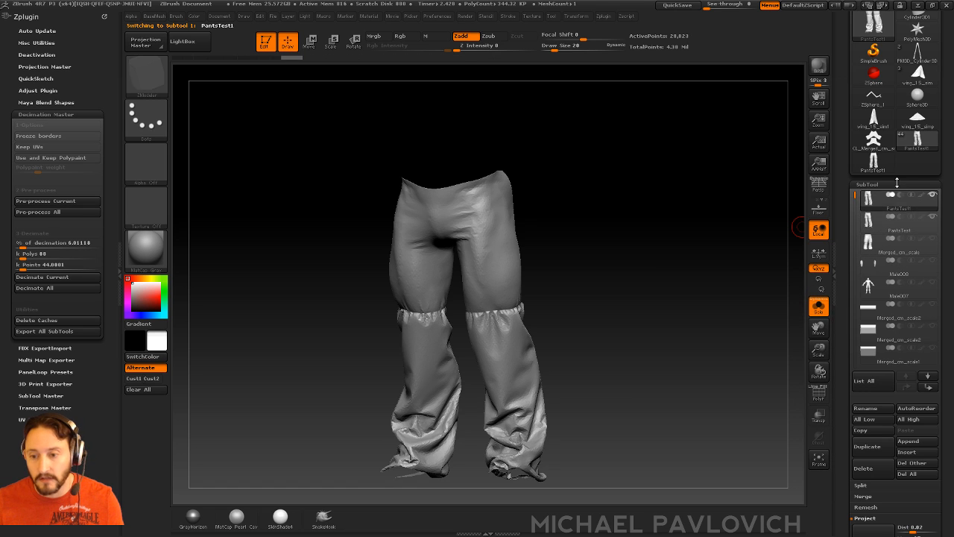
drag(837, 402, 839, 350)
click(871, 414)
key(Return)
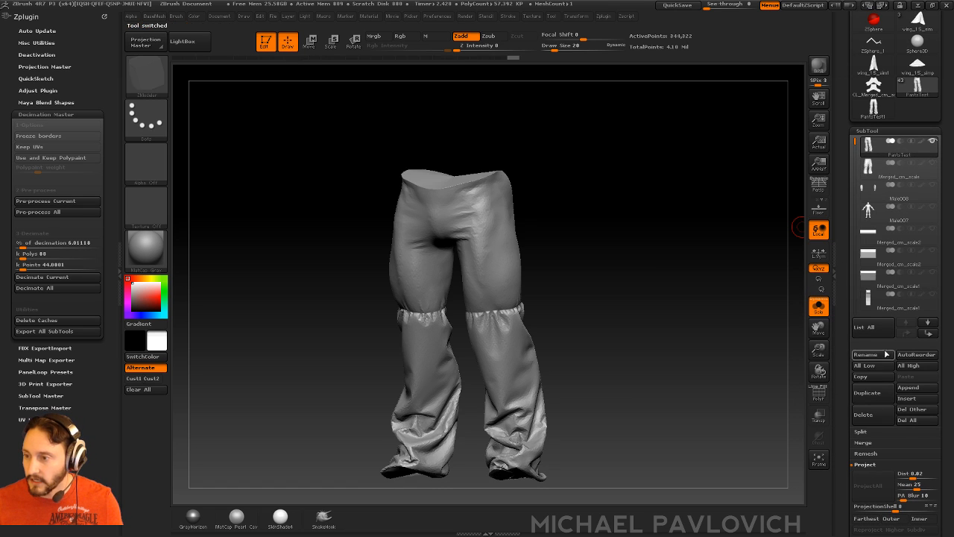
- Set the smoothing brush to Smooth Stronger with Zadd enabled, Rgb off and a Z Intensity of 35
mouse_move(673, 296)
ctrl+right_down()
mouse_move(721, 330)
mouse_move(749, 440)
ctrl+right_up()
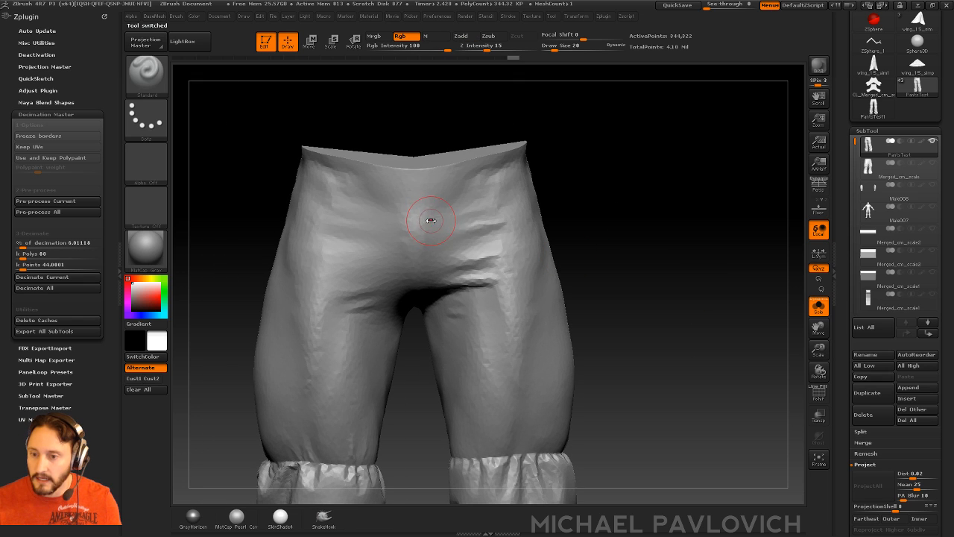
key(shift)
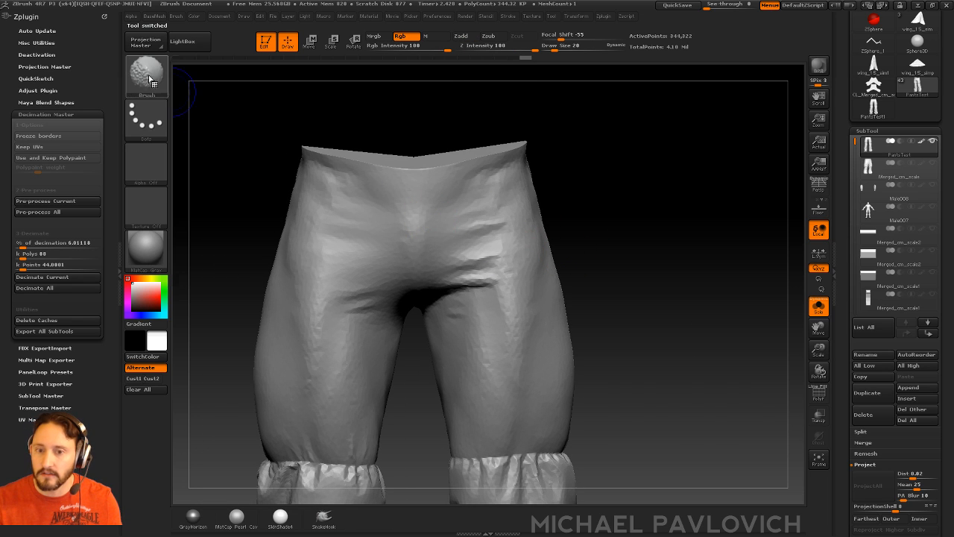
shift+click(152, 81)
click(461, 36)
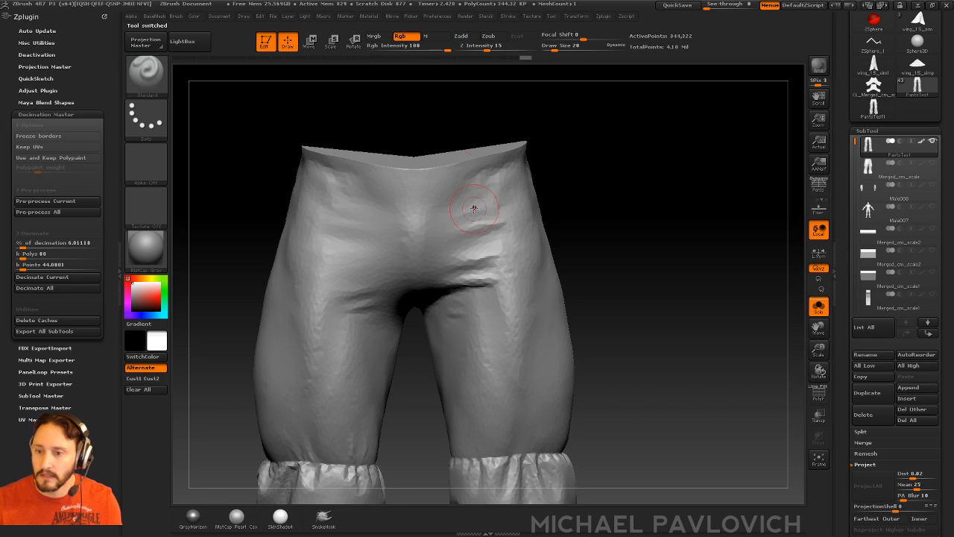
right_drag(531, 369, 443, 96)
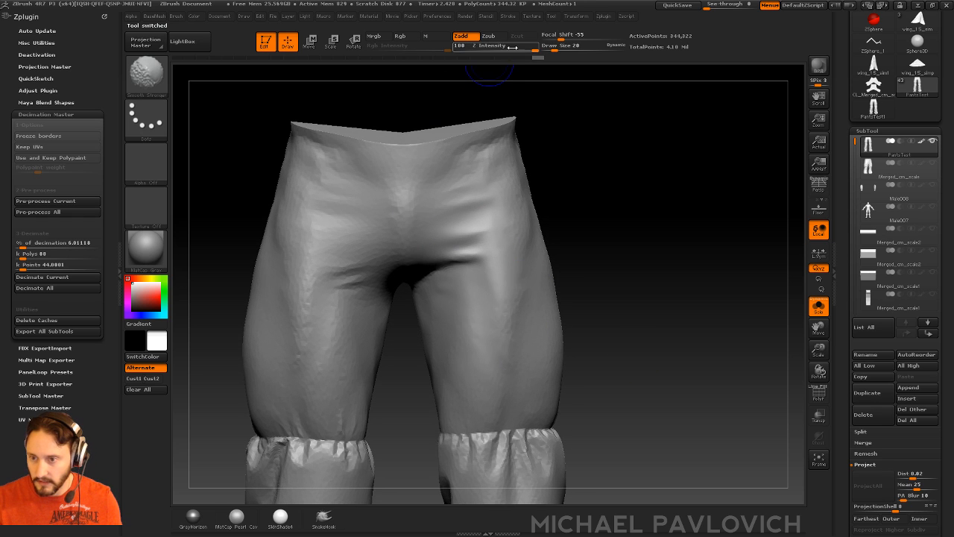
shift+drag(643, 266, 652, 234)
key(shift)
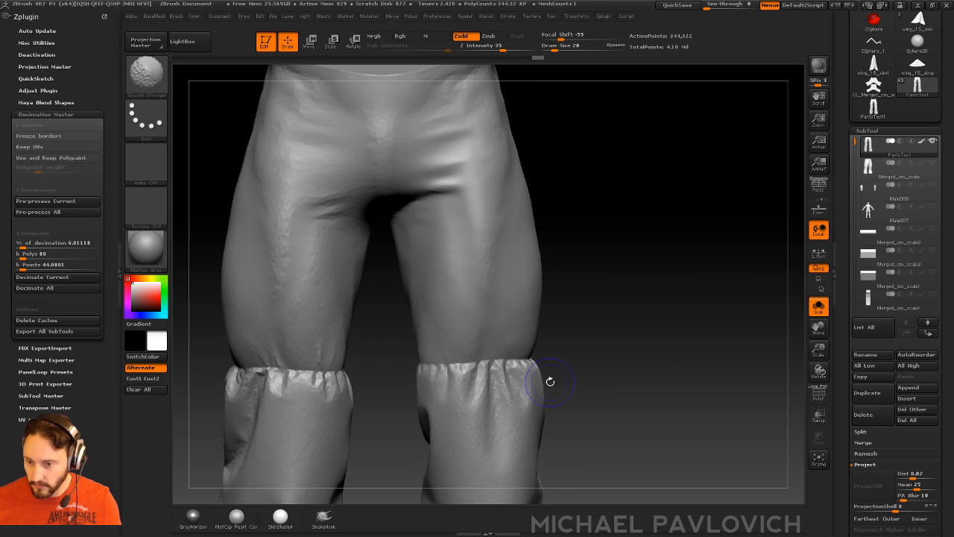
- Smooth the faceted surface on the front of the left thigh and knee gathers
alt+drag(604, 407, 622, 249)
shift+drag(439, 213, 556, 215)
alt+drag(621, 188, 632, 378)
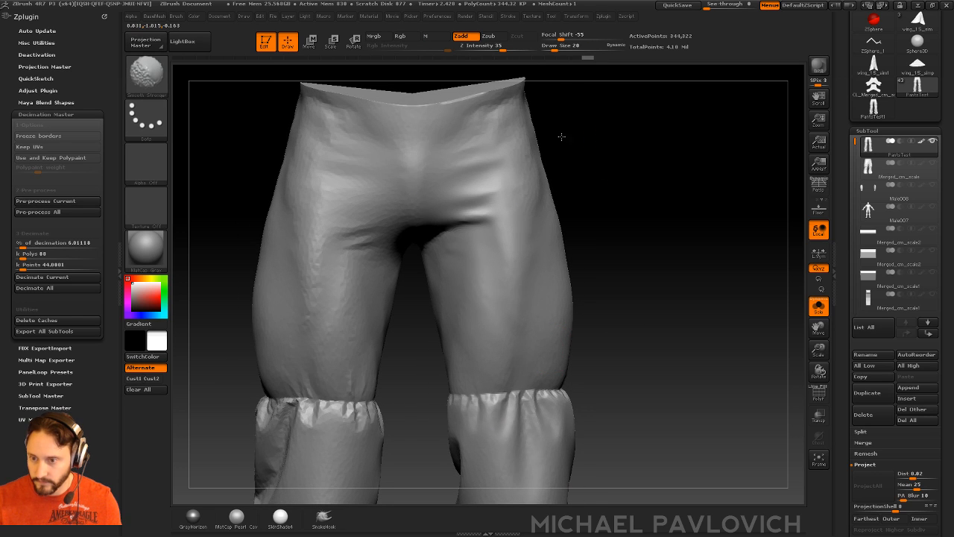
drag(561, 136, 374, 265)
alt+drag(671, 301, 424, 285)
- Smooth the folds on the back of the left thigh and behind the left knee
mouse_move(707, 294)
alt+mouse_down()
mouse_move(762, 187)
mouse_move(778, 126)
alt+mouse_up()
drag(744, 208, 708, 208)
mouse_move(359, 285)
shift+mouse_down()
mouse_move(373, 342)
mouse_move(391, 351)
shift+mouse_up()
drag(648, 196, 605, 225)
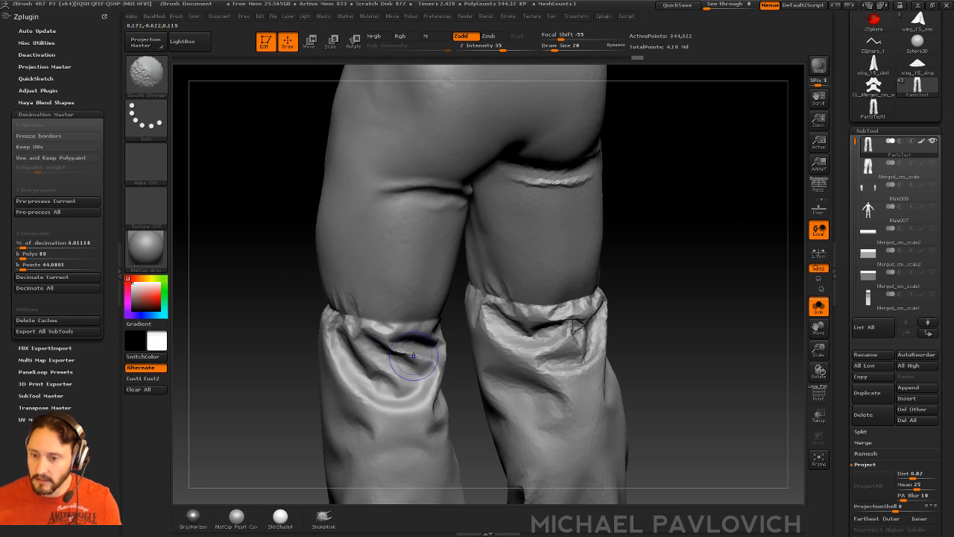
mouse_move(708, 265)
mouse_down()
mouse_move(728, 260)
mouse_move(360, 337)
mouse_up()
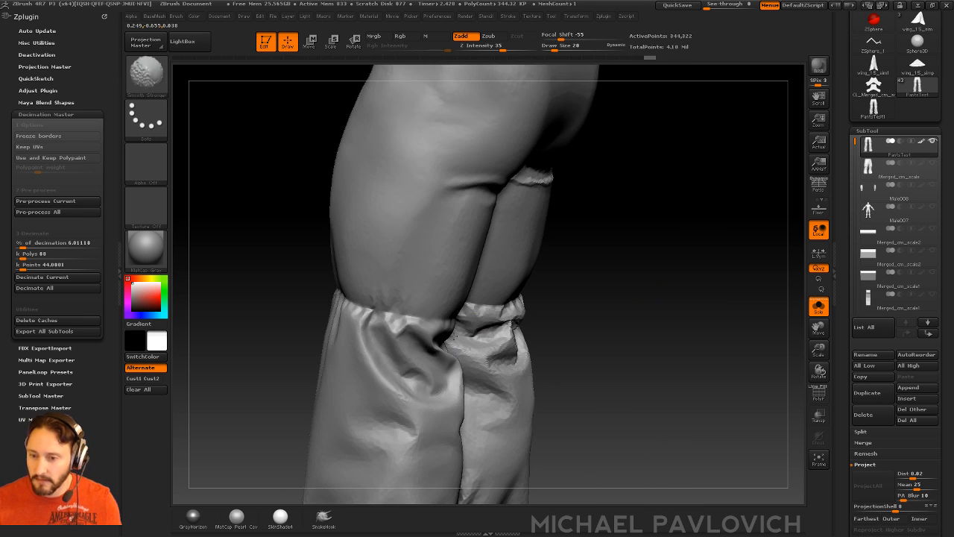
drag(556, 313, 712, 254)
- Smooth the faceted folds on the front and inner side of the left lower leg down to the cuff
alt+drag(599, 336, 570, 194)
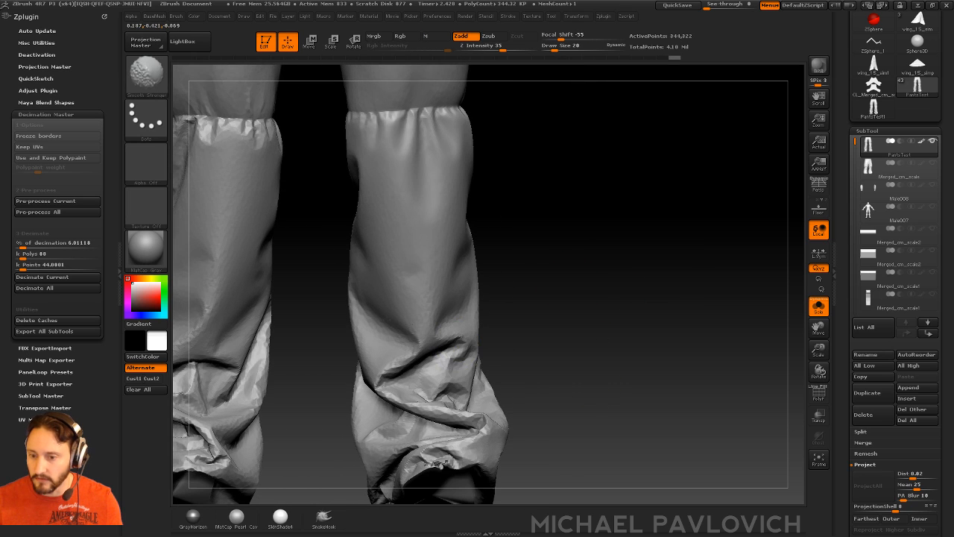
drag(555, 407, 532, 378)
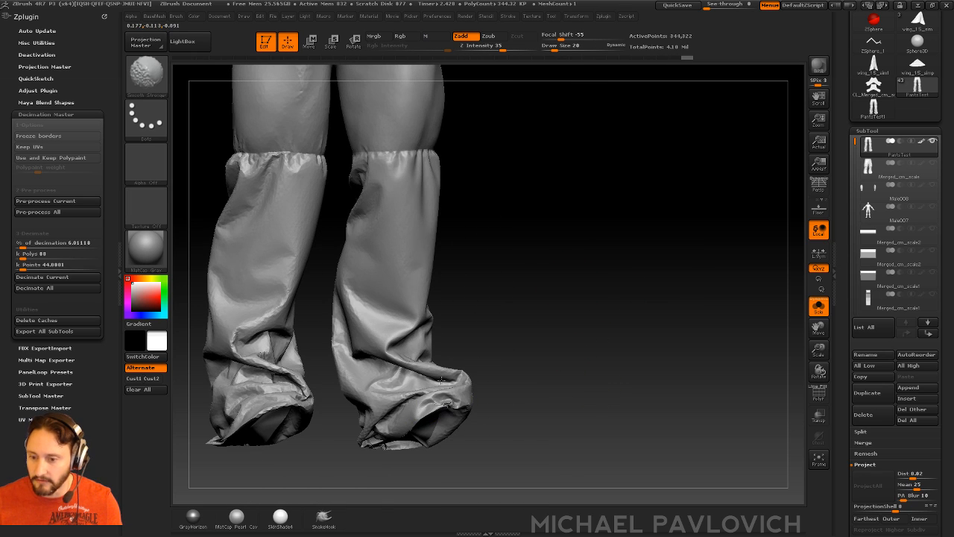
shift+drag(356, 387, 359, 379)
drag(456, 299, 479, 323)
shift+drag(345, 350, 341, 339)
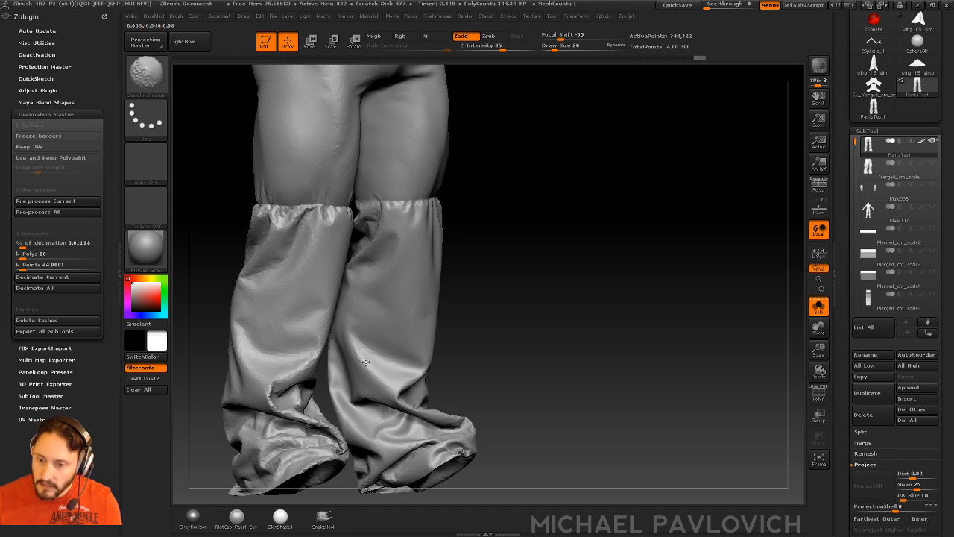
- Smooth the folds on the outer side and back of the left lower leg below the knee
drag(497, 347, 456, 342)
drag(522, 302, 471, 298)
shift+drag(365, 304, 395, 350)
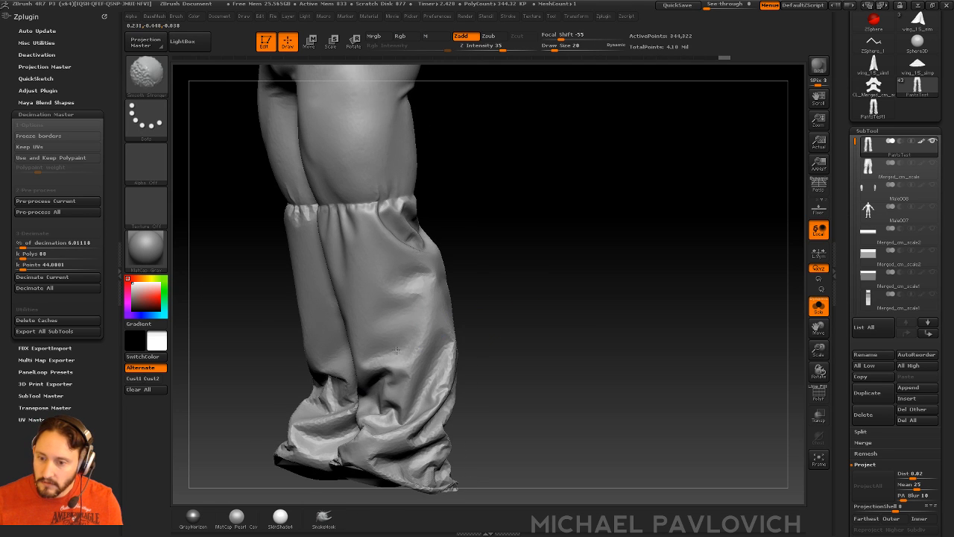
drag(498, 404, 452, 437)
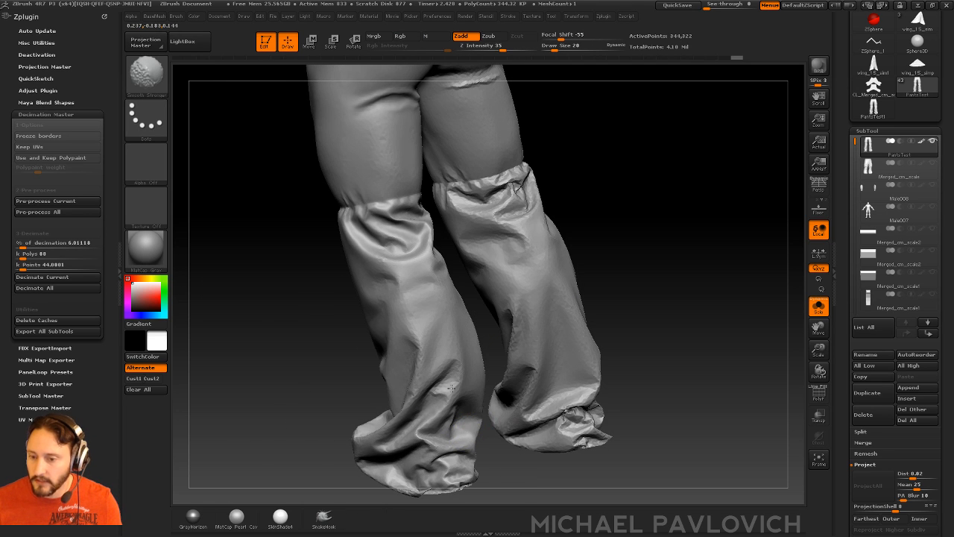
drag(453, 386, 575, 283)
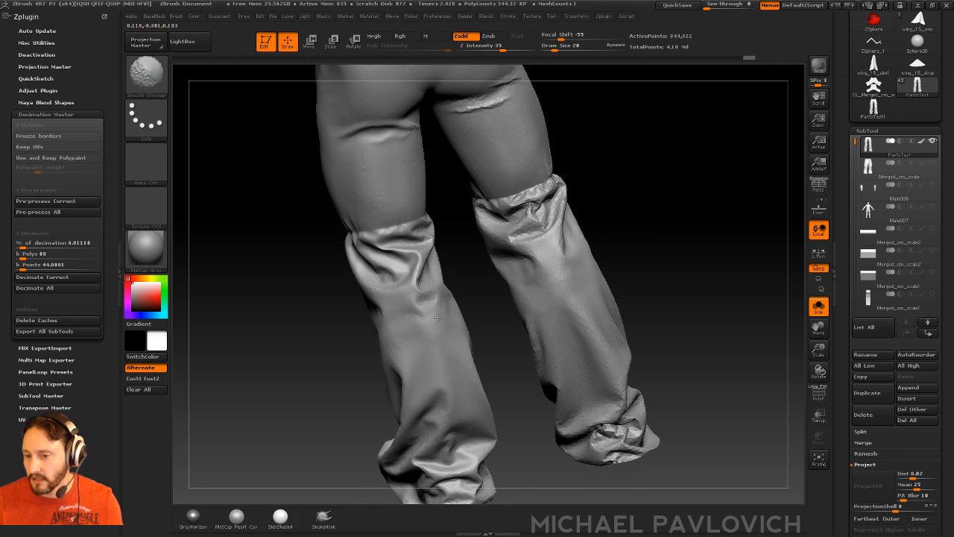
shift+drag(404, 269, 374, 243)
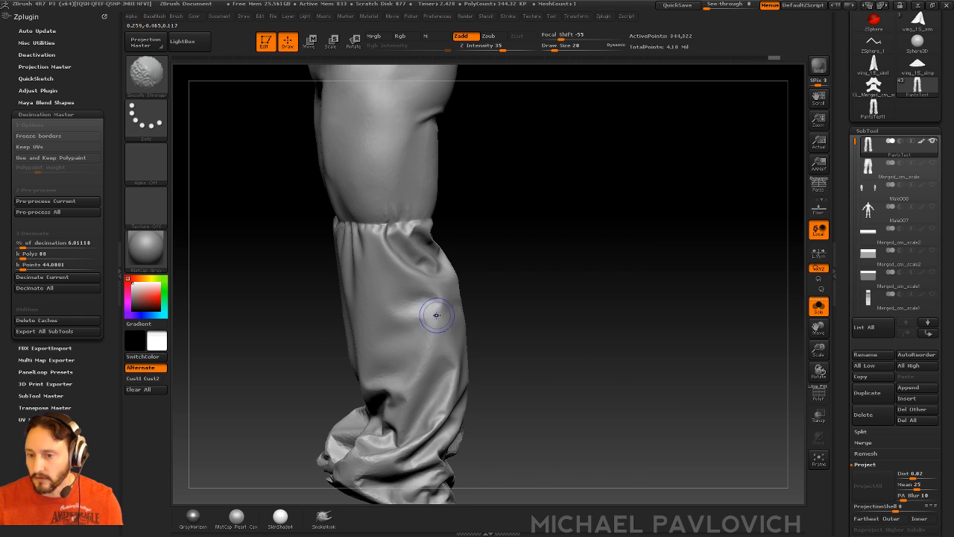
- Smooth the bunched folds around the left ankle cuff from the front and the back
drag(454, 371, 567, 368)
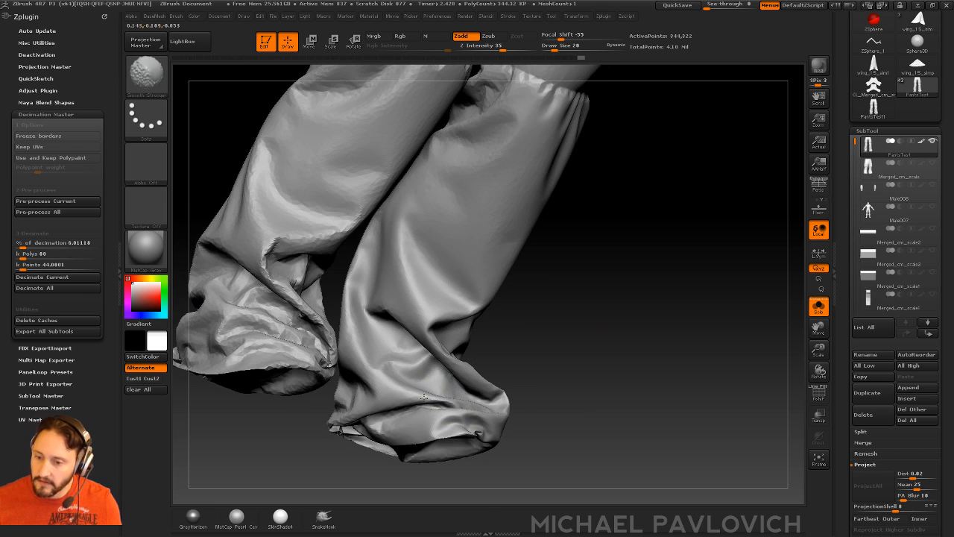
mouse_move(424, 397)
mouse_down()
mouse_move(590, 335)
mouse_move(439, 394)
mouse_up()
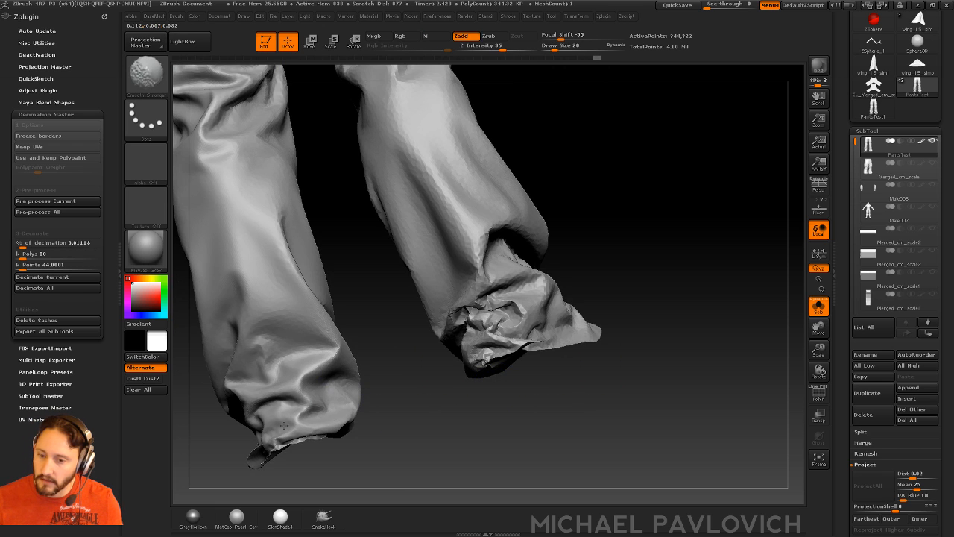
drag(404, 304, 392, 413)
drag(477, 395, 432, 351)
drag(294, 435, 371, 321)
drag(339, 200, 516, 220)
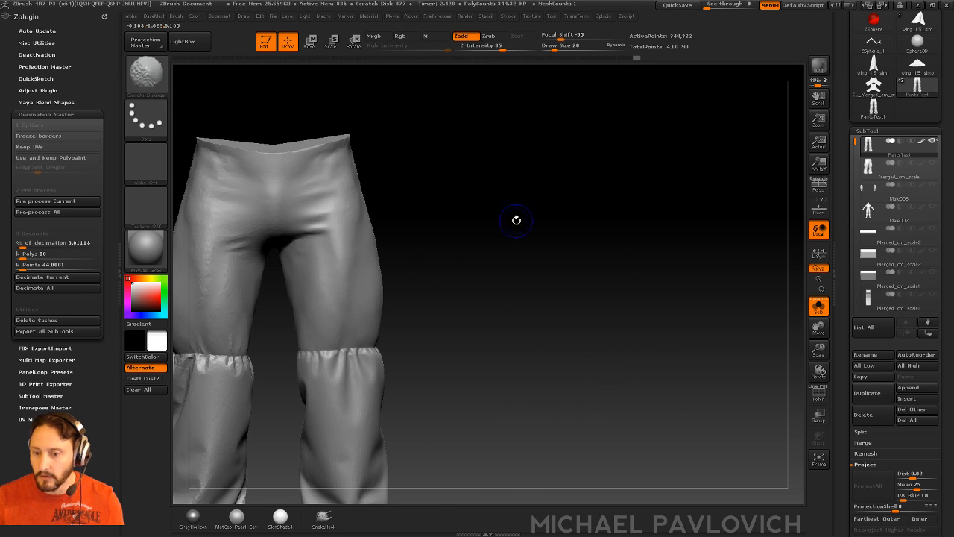
- Switch to the Standard brush and turn on LazyMouse for its stroke
mouse_move(518, 343)
mouse_down()
mouse_move(609, 269)
mouse_move(532, 287)
mouse_up()
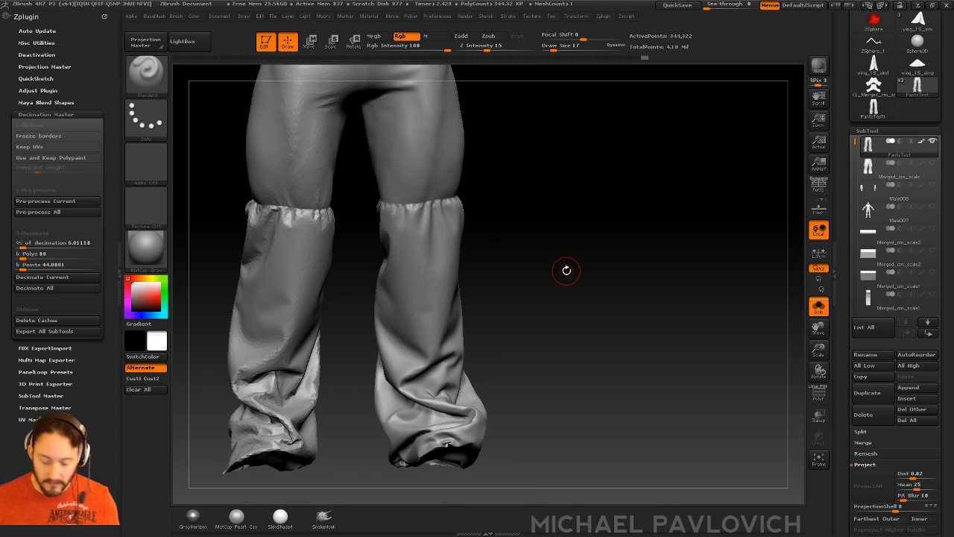
click(507, 15)
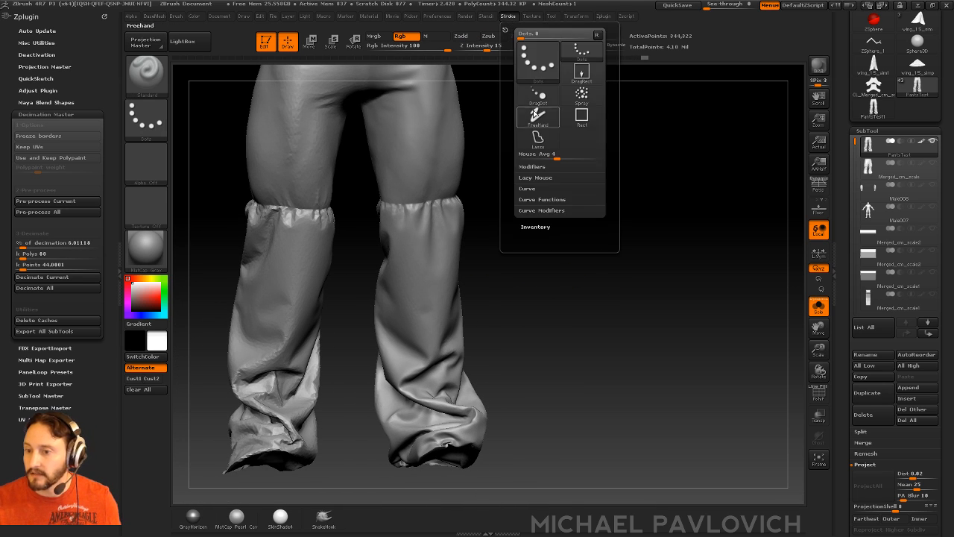
click(535, 177)
click(534, 188)
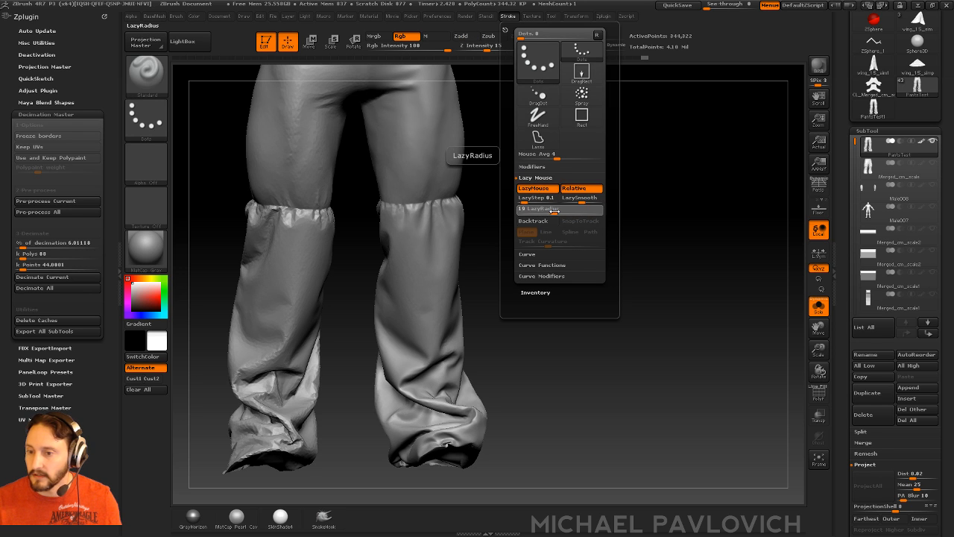
- Test a short stroke below the left knee, undo it, and set the Standard brush to Zadd with Rgb off and Z Intensity 23
mouse_move(513, 256)
alt+mouse_down()
mouse_move(541, 321)
mouse_move(534, 313)
alt+mouse_up()
key(s)
drag(432, 297, 430, 297)
drag(445, 274, 447, 310)
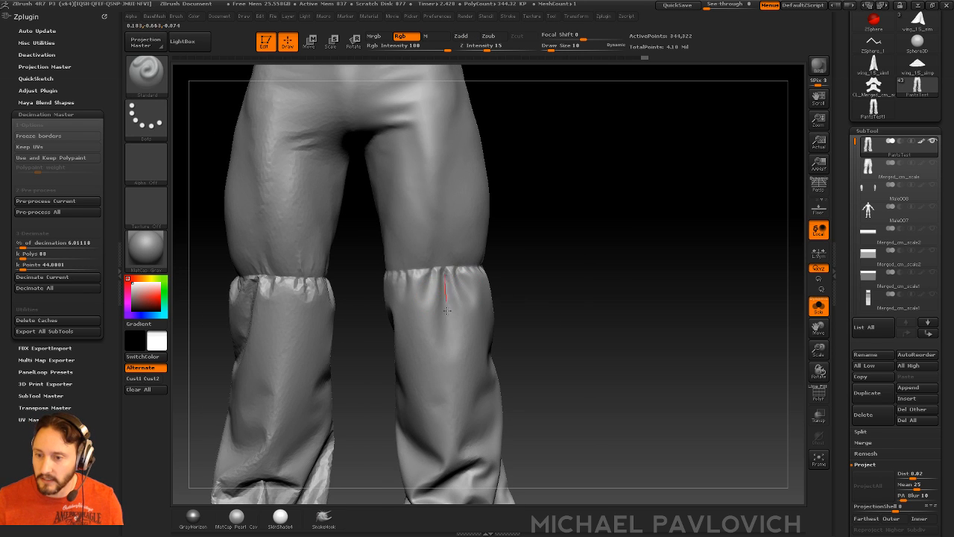
key(ctrl+z)
click(465, 37)
click(407, 37)
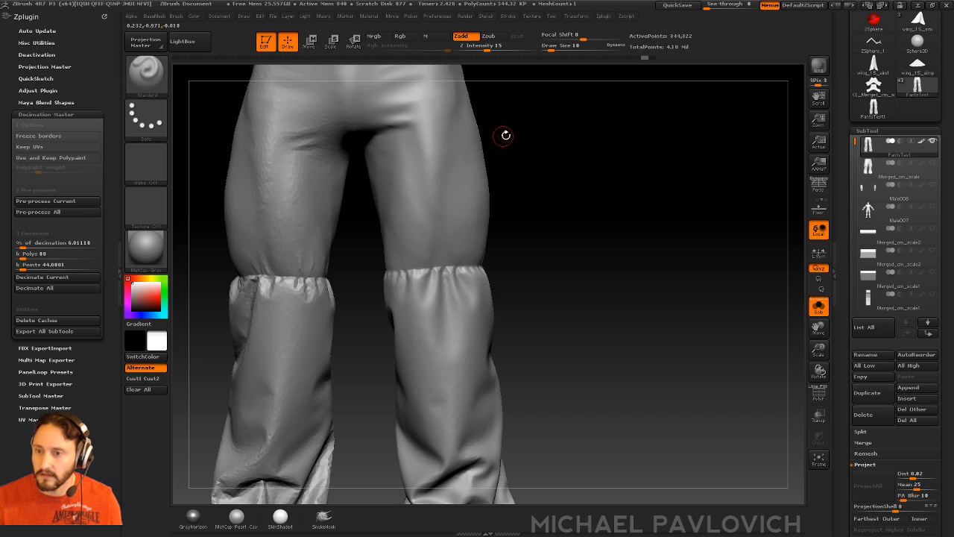
drag(492, 50, 498, 49)
- Raise Z Intensity to 35 and build up the gathers and folds below the left knee with the Standard brush
alt+drag(515, 284, 477, 271)
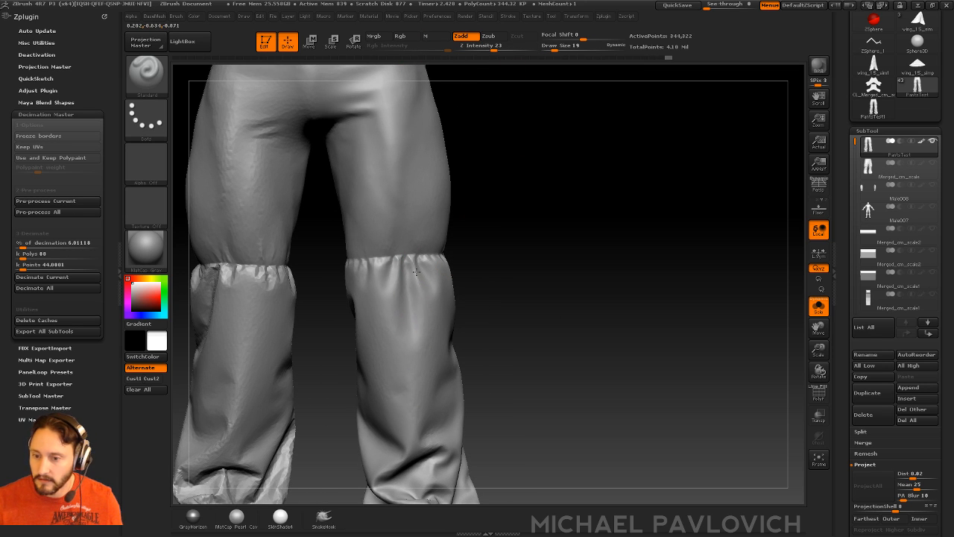
drag(492, 49, 499, 50)
drag(524, 117, 507, 217)
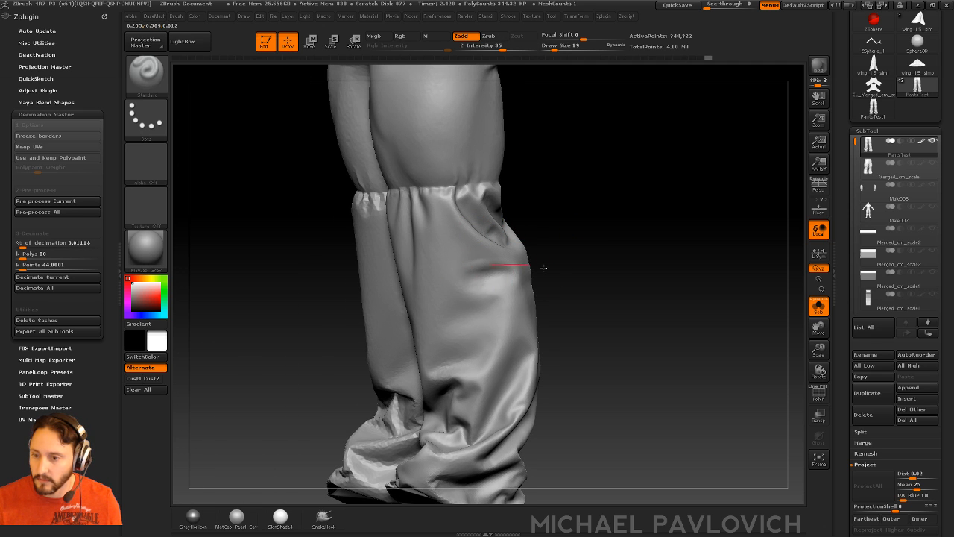
shift+drag(464, 273, 455, 275)
drag(566, 251, 661, 231)
mouse_move(633, 179)
alt+mouse_down()
mouse_move(611, 343)
mouse_move(571, 341)
alt+mouse_up()
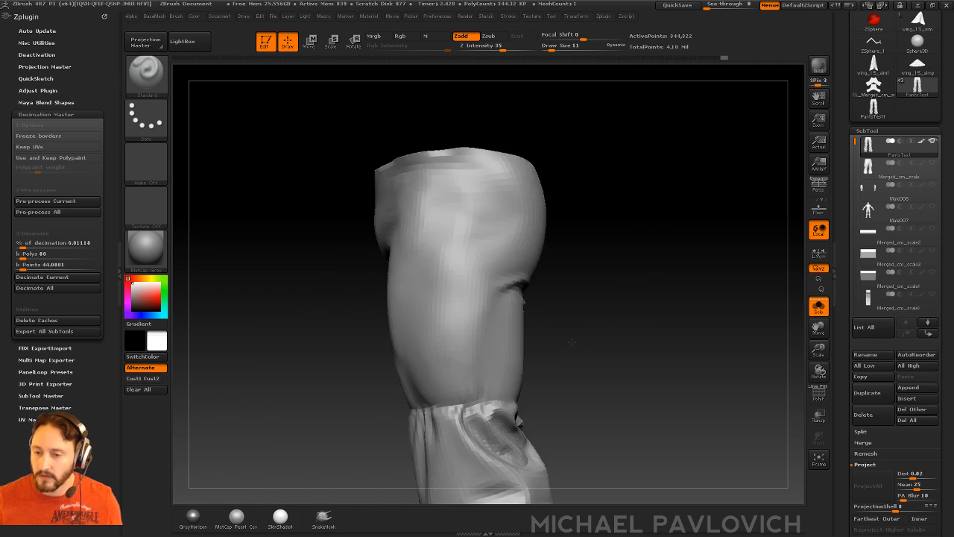
- Try to carve a side seam down the left thigh with the Dam_Standard brush at draw size 14, and undo it
key(b)
key(d)
key(s)
key(s)
drag(473, 203, 468, 201)
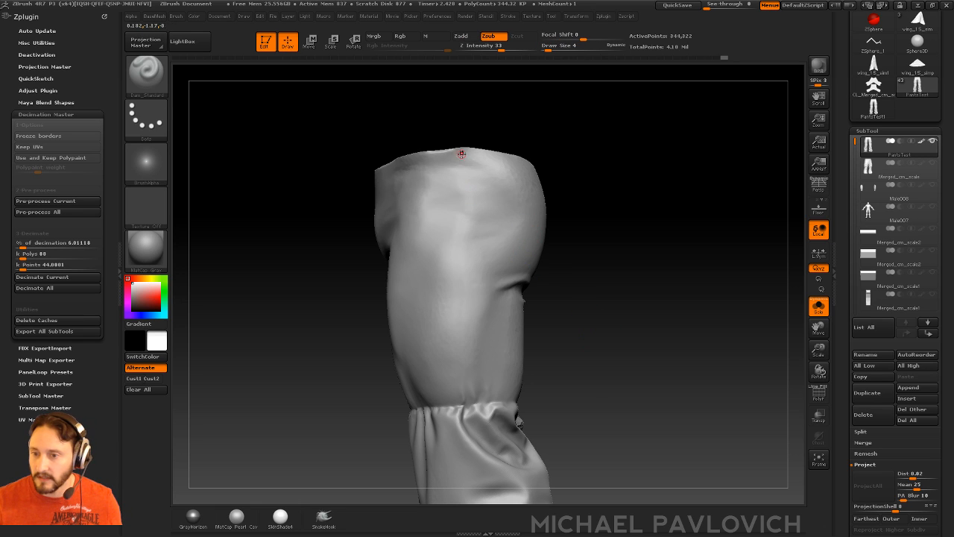
key(ctrl+z)
key(s)
drag(469, 240, 475, 241)
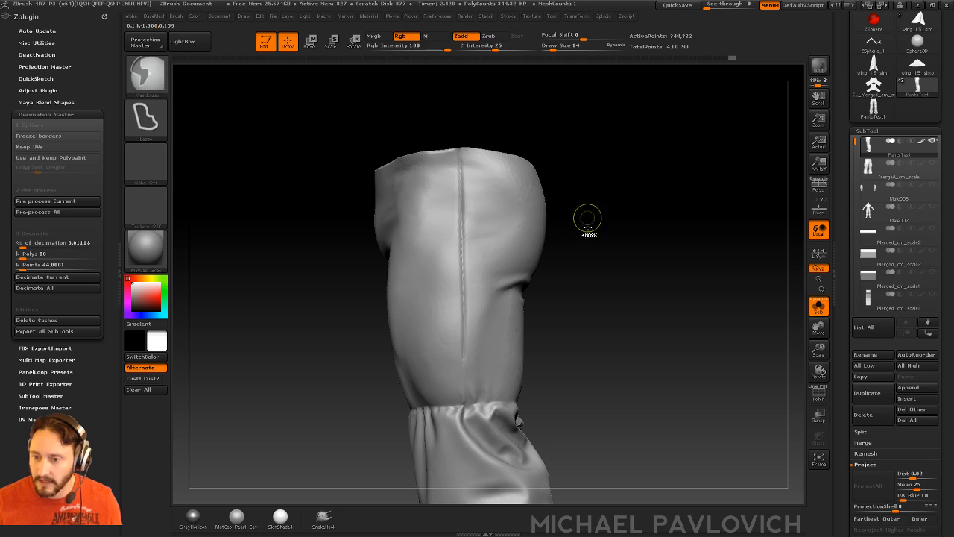
key(ctrl+z)
- Turn on LazyMouse for Dam_Standard, try carving the outer thigh seam again, and undo the strokes
click(508, 16)
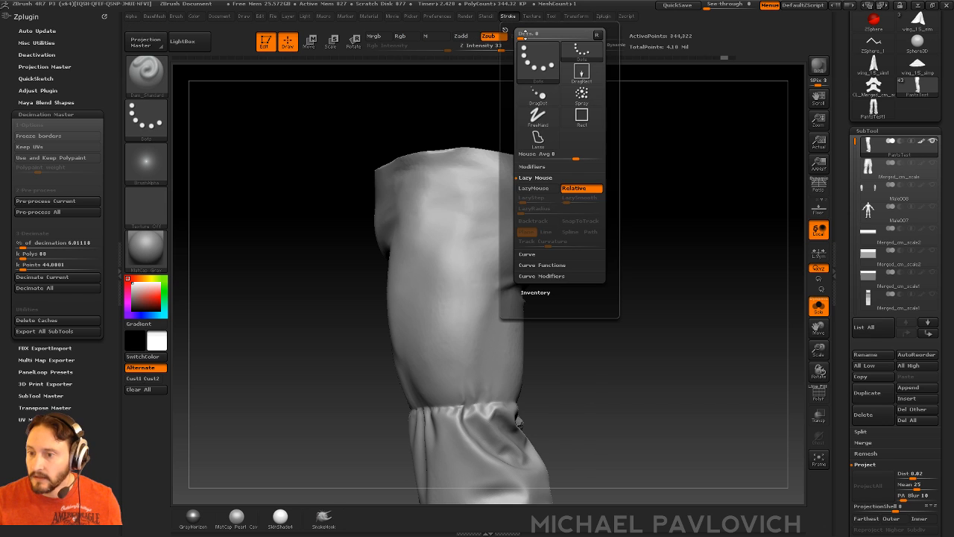
click(534, 188)
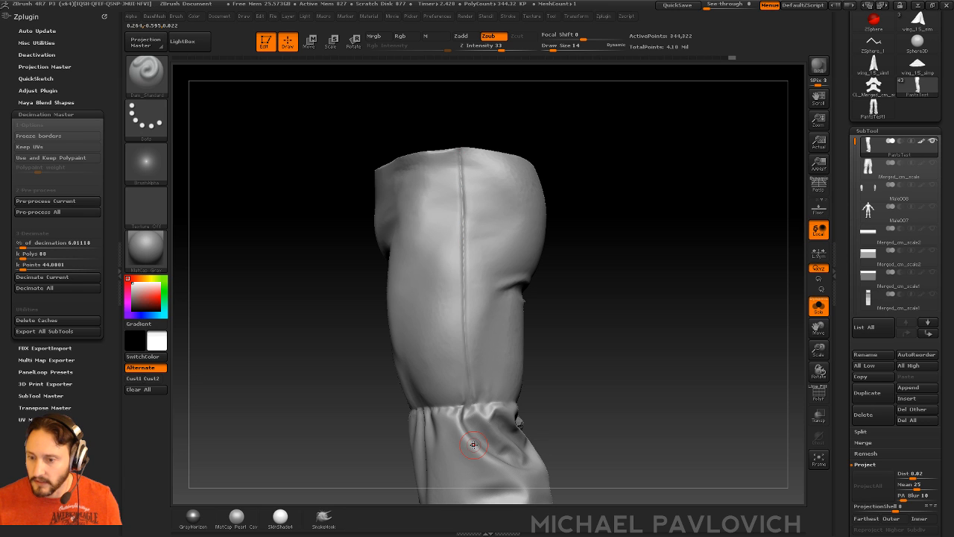
key(ctrl+z)
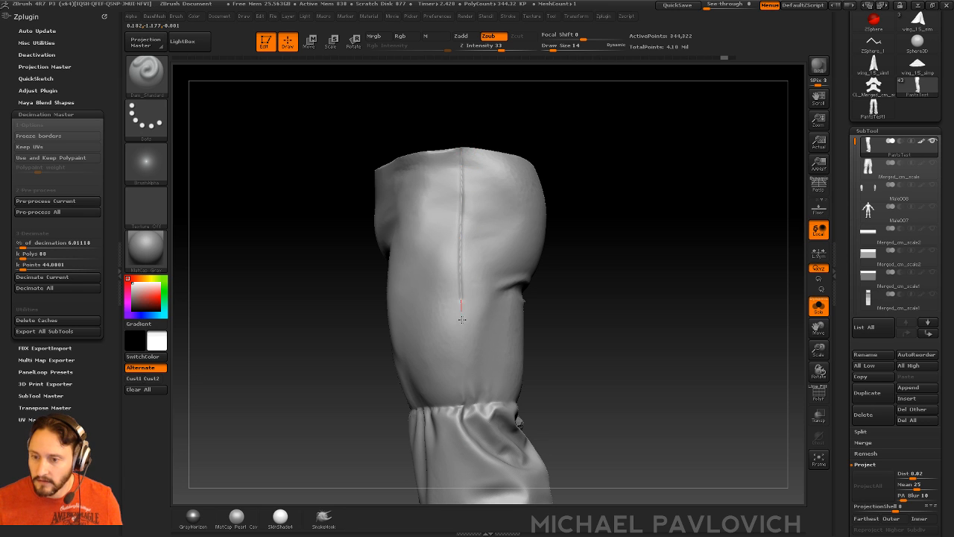
mouse_move(601, 248)
mouse_down()
mouse_move(638, 268)
mouse_move(624, 255)
mouse_up()
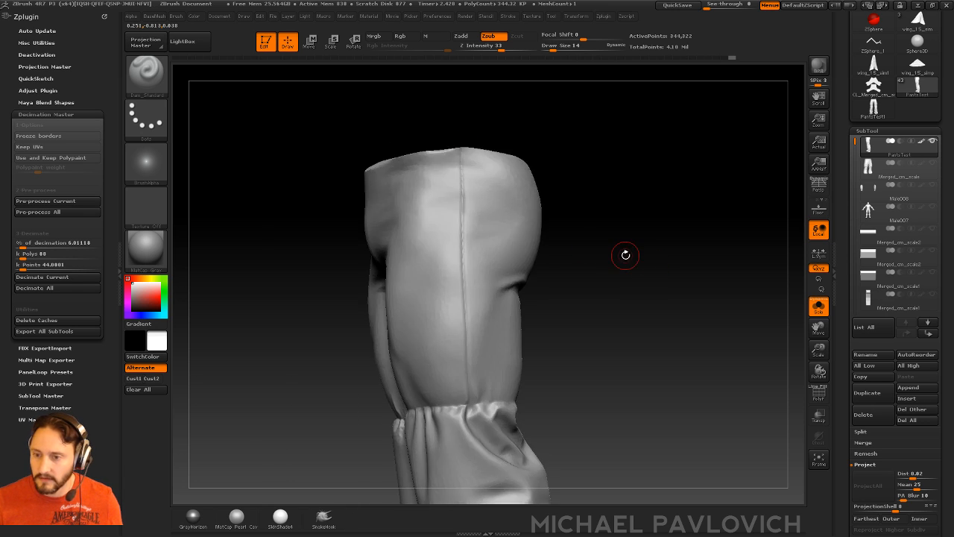
key(ctrl+z)
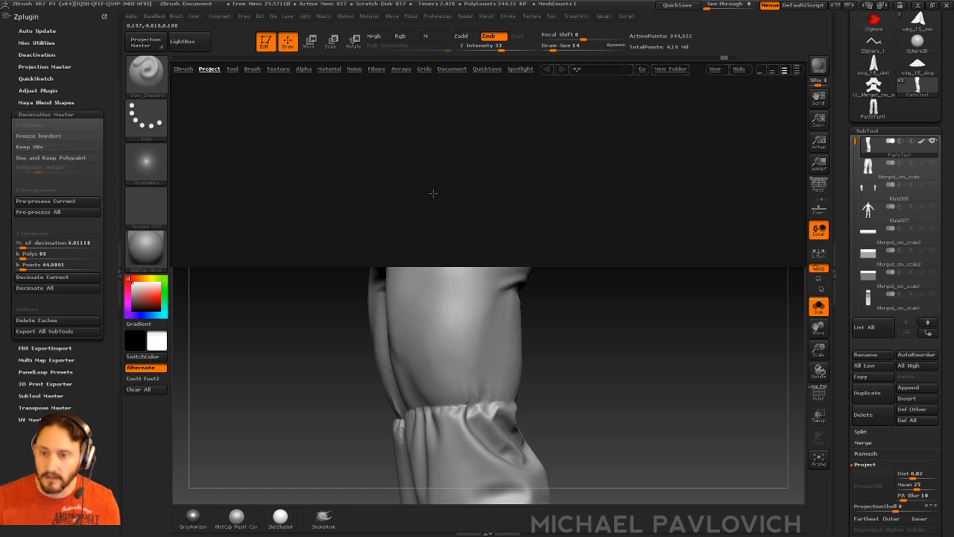
- Look through the Stitch and clothing brush folders in LightBox for a seam brush, and close the browser
click(254, 70)
click(796, 69)
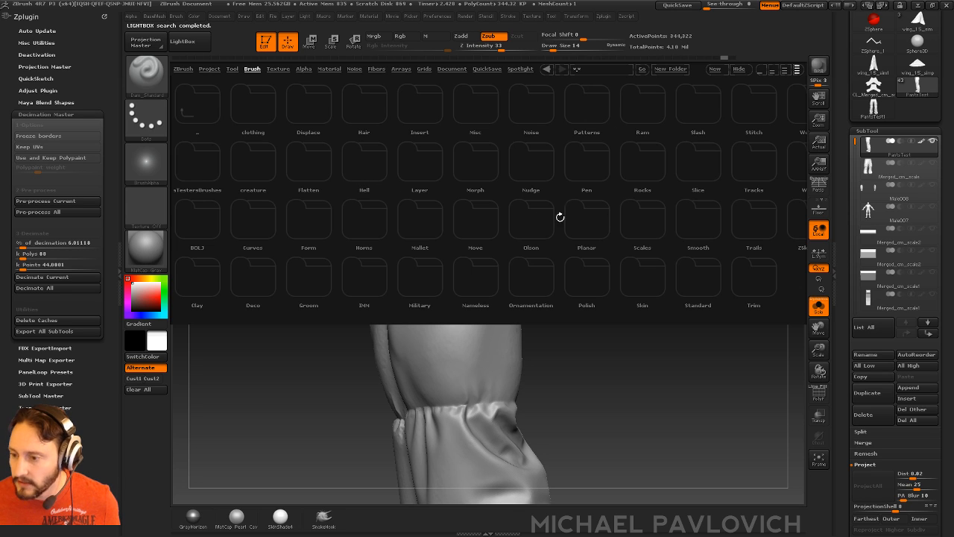
double_click(762, 128)
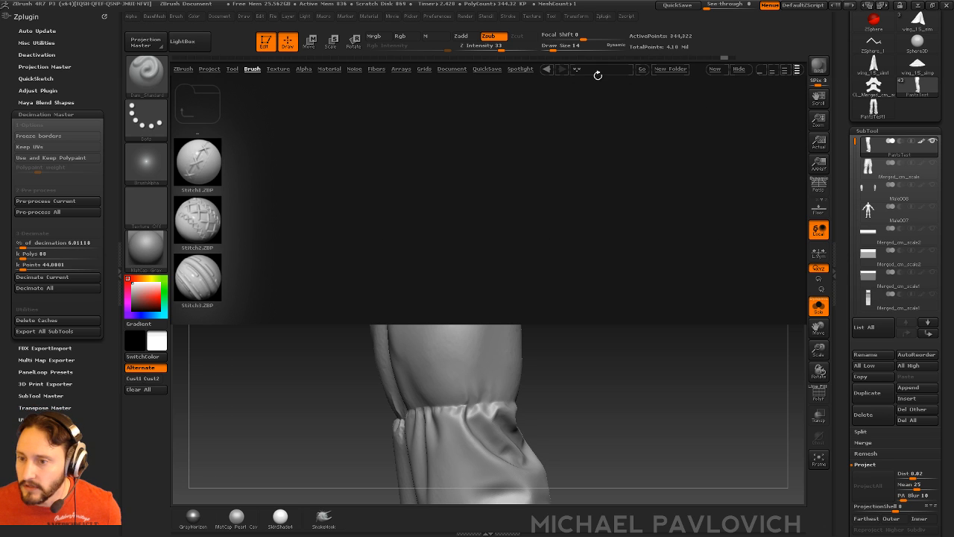
click(253, 70)
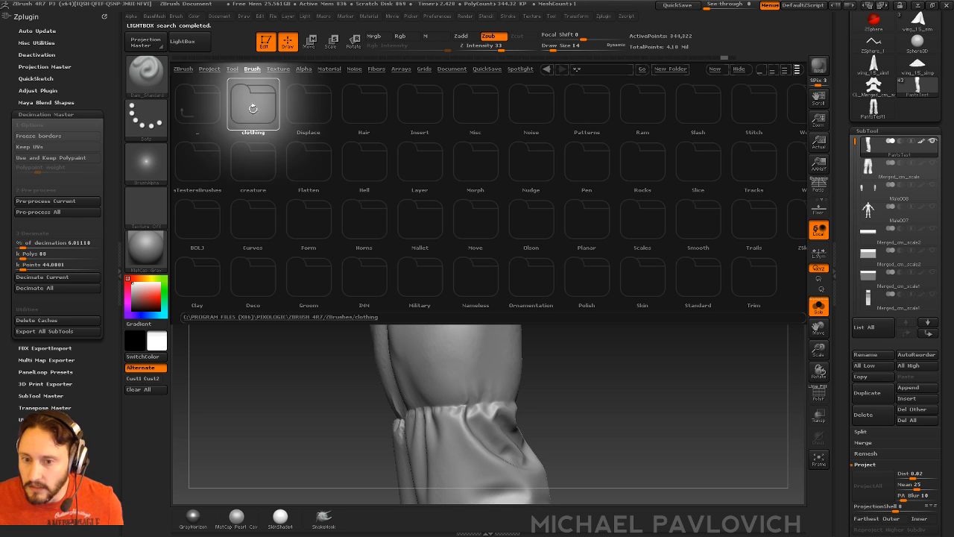
double_click(278, 136)
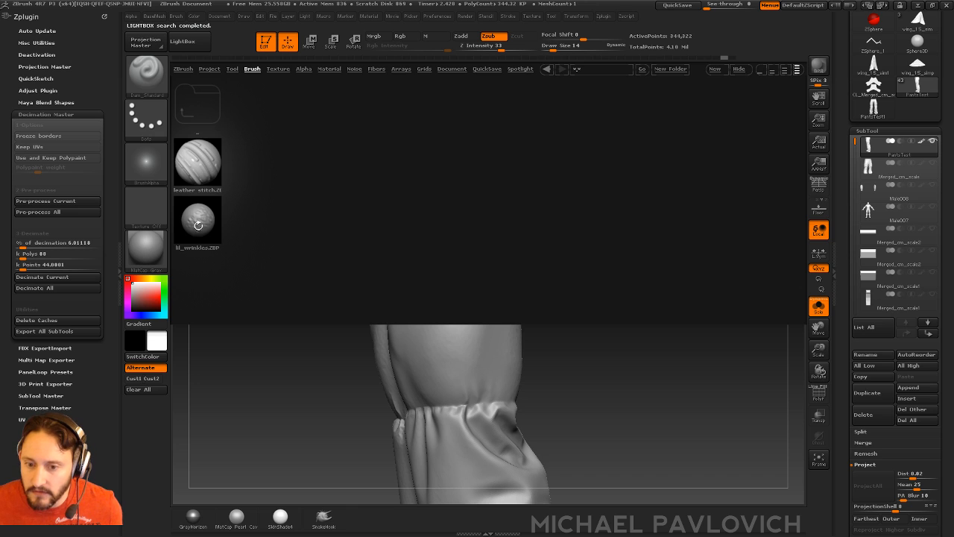
click(253, 71)
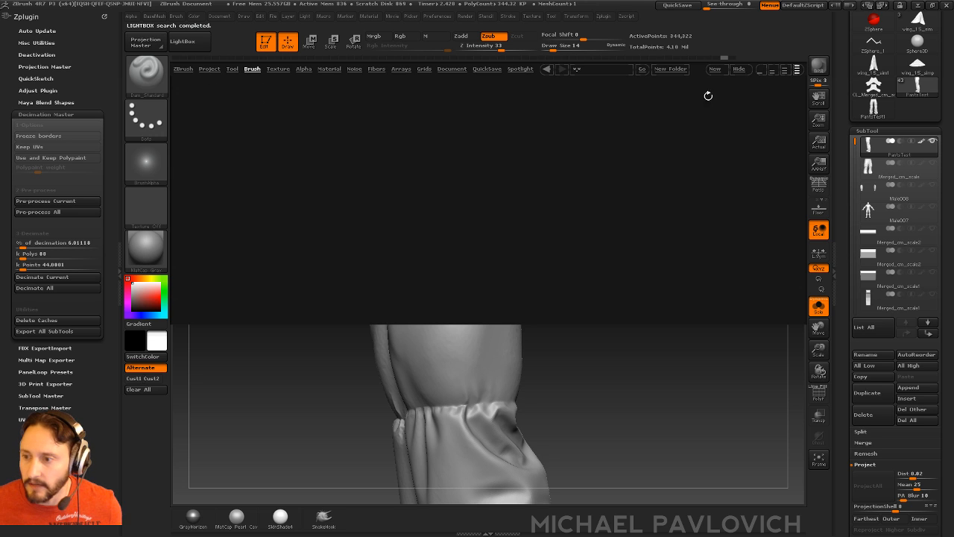
click(737, 70)
drag(611, 243, 623, 255)
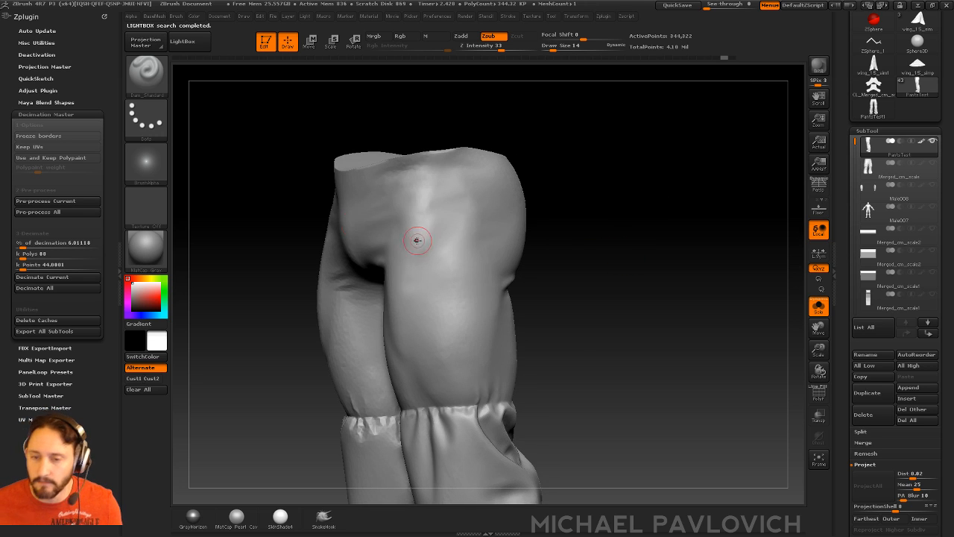
- Leave Edit mode, clear the canvas and choose the Cube3D primitive as the active tool
click(266, 43)
key(ctrl+n)
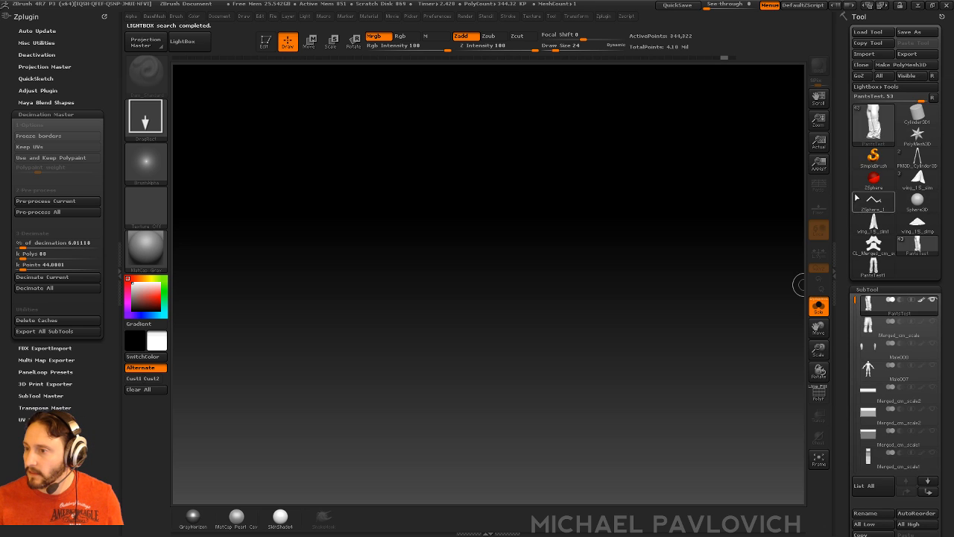
click(874, 157)
click(873, 123)
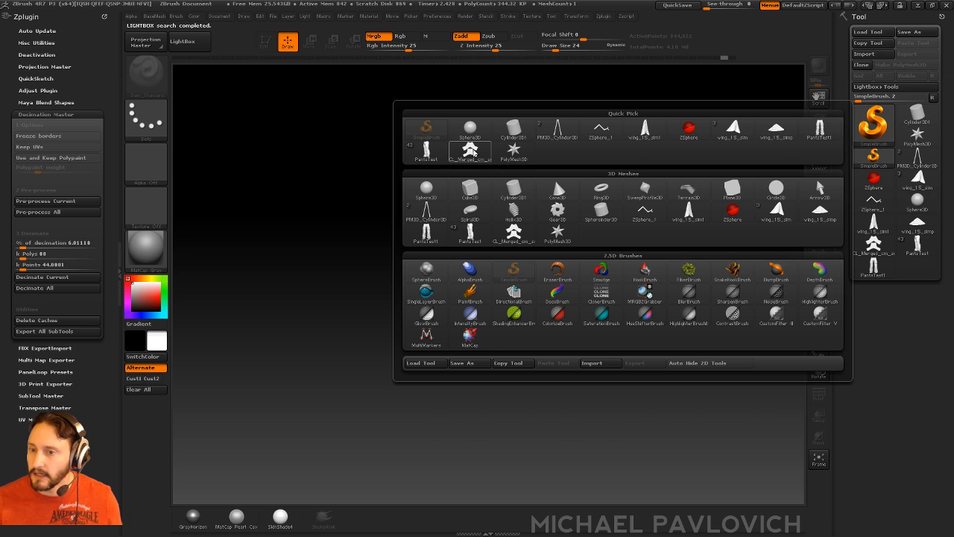
click(469, 190)
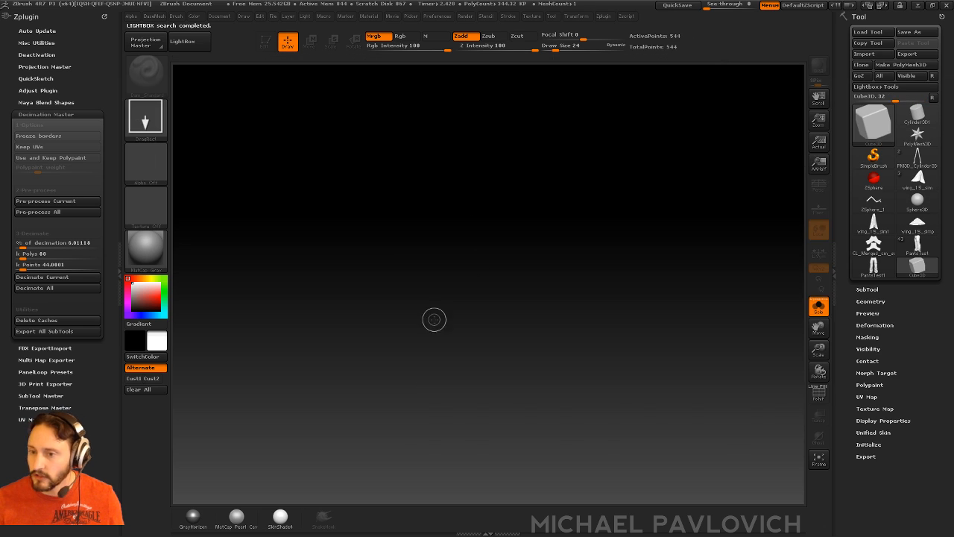
- Draw the cube on the canvas, enter Edit mode and display its polyframe
drag(447, 316, 522, 246)
click(265, 42)
click(813, 398)
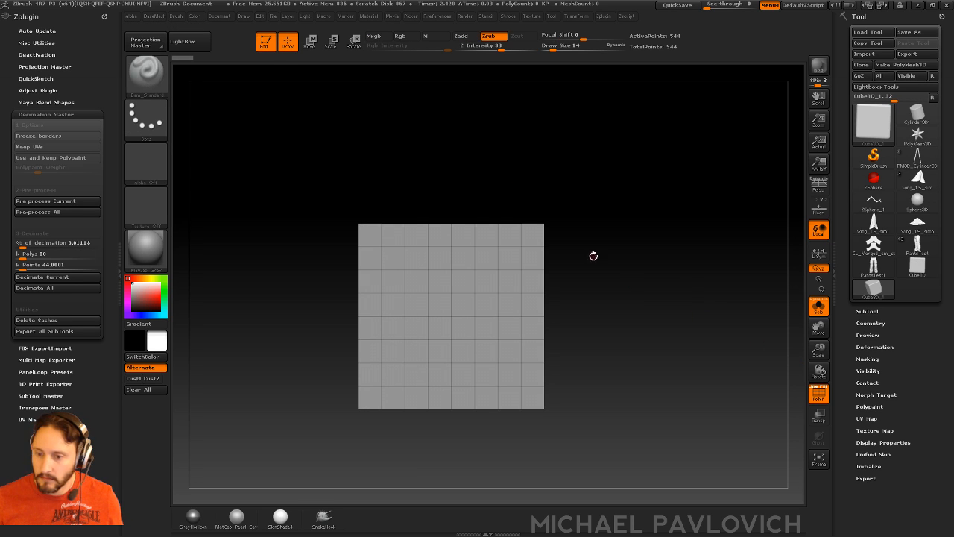
- Convert the cube to a PolyMesh3D and reshape it into a tall, narrow strip
key(w)
click(900, 66)
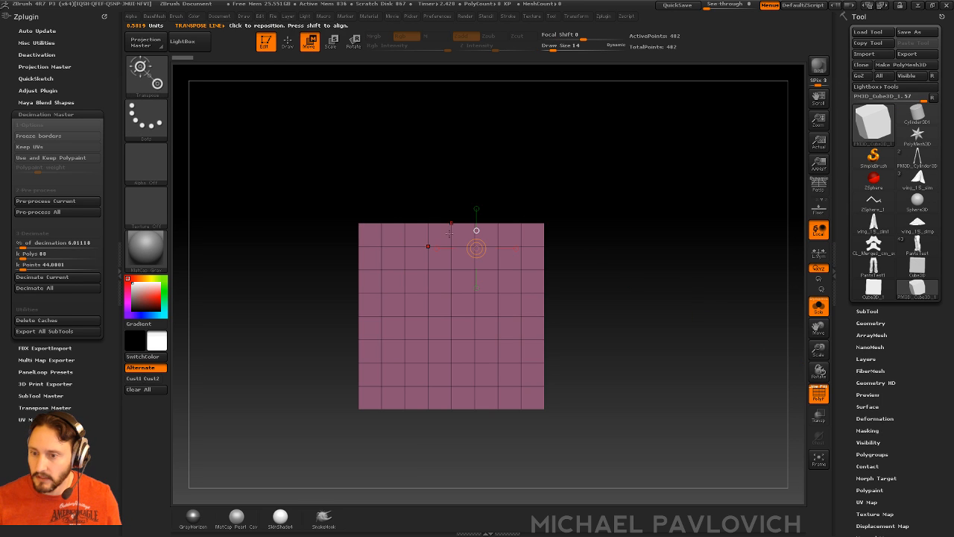
mouse_move(451, 221)
mouse_down()
mouse_move(626, 221)
mouse_move(460, 235)
mouse_up()
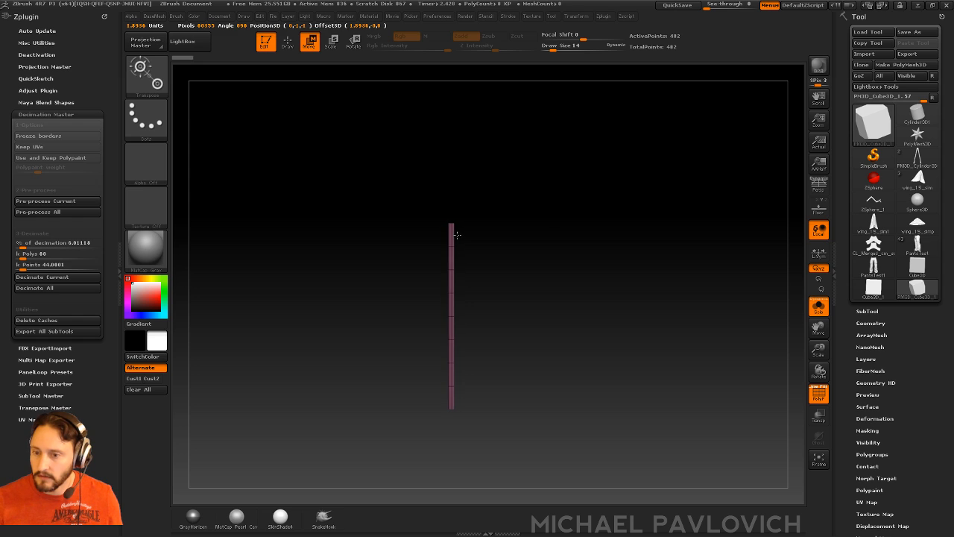
key(q)
key(ctrl+z)
key(w)
mouse_move(398, 220)
mouse_down()
mouse_move(571, 219)
mouse_move(426, 230)
mouse_up()
key(q)
mouse_move(517, 221)
alt+mouse_down()
mouse_move(677, 288)
mouse_move(701, 253)
alt+mouse_up()
- Hide the polyframe and DynaMesh the strip at resolution 128 with projection turned off
click(817, 392)
key(1)
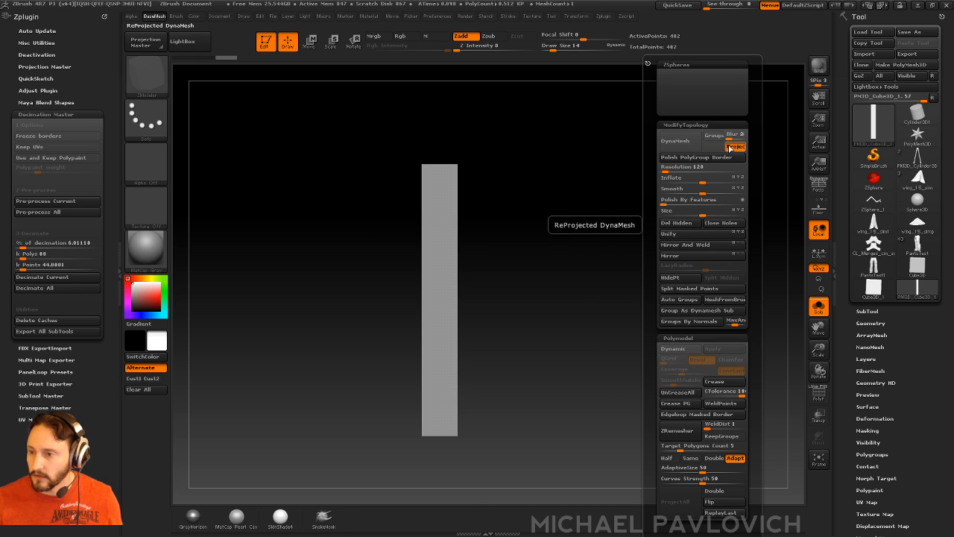
click(736, 147)
click(676, 141)
alt+drag(479, 229, 487, 251)
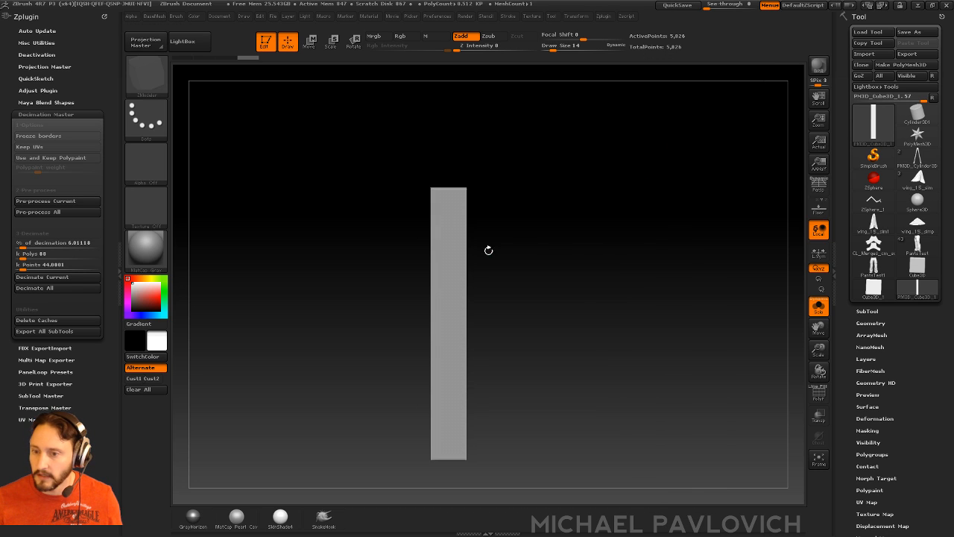
- Sculpt horizontal and slanted wrinkles along the strip's whole length with the Standard brush at Draw Size 93, and smooth the strip's ends
key(b)
key(s)
key(t)
mouse_move(432, 215)
mouse_down()
mouse_move(481, 211)
mouse_move(473, 218)
mouse_up()
mouse_move(464, 243)
mouse_down()
mouse_move(419, 243)
mouse_move(530, 318)
mouse_up()
alt+drag(630, 316, 535, 259)
drag(466, 284, 505, 284)
mouse_move(492, 326)
mouse_down()
mouse_move(456, 316)
mouse_move(547, 362)
mouse_up()
alt+drag(638, 366, 532, 334)
drag(460, 340, 521, 355)
drag(458, 379, 514, 378)
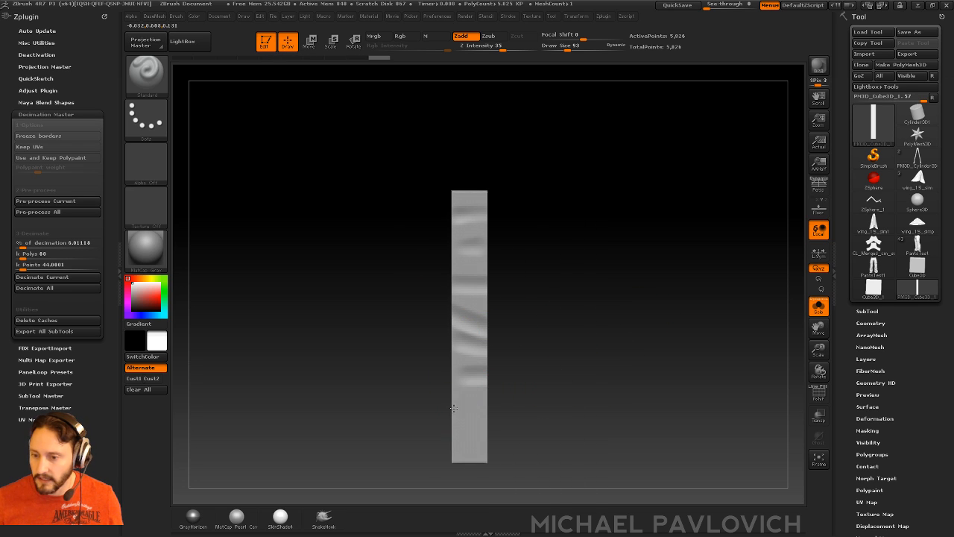
drag(454, 409, 504, 399)
drag(454, 440, 513, 413)
drag(452, 392, 501, 383)
drag(454, 364, 538, 359)
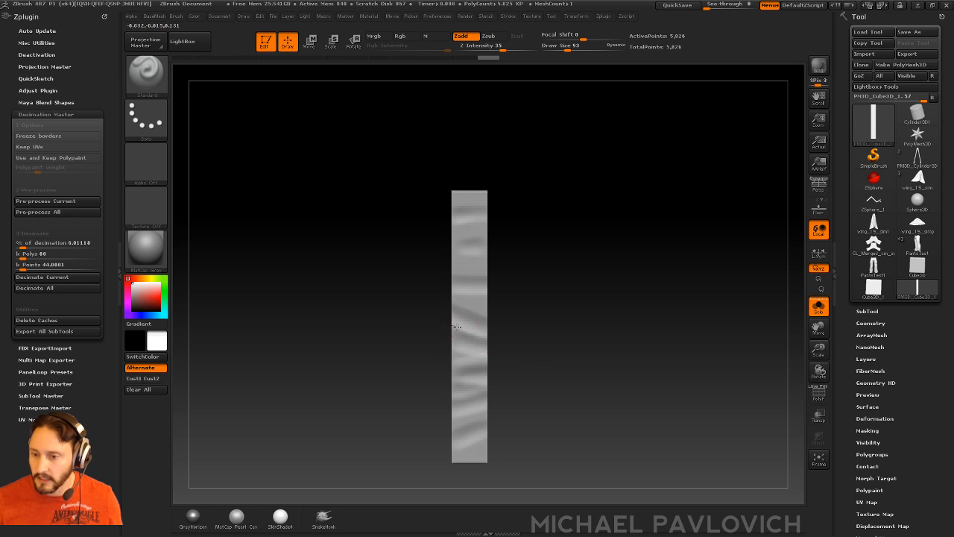
drag(456, 327, 501, 315)
drag(512, 312, 539, 310)
drag(481, 270, 444, 280)
drag(454, 297, 510, 300)
drag(453, 271, 539, 266)
drag(456, 247, 522, 232)
drag(456, 211, 522, 209)
alt+drag(586, 228, 549, 221)
drag(417, 415, 482, 379)
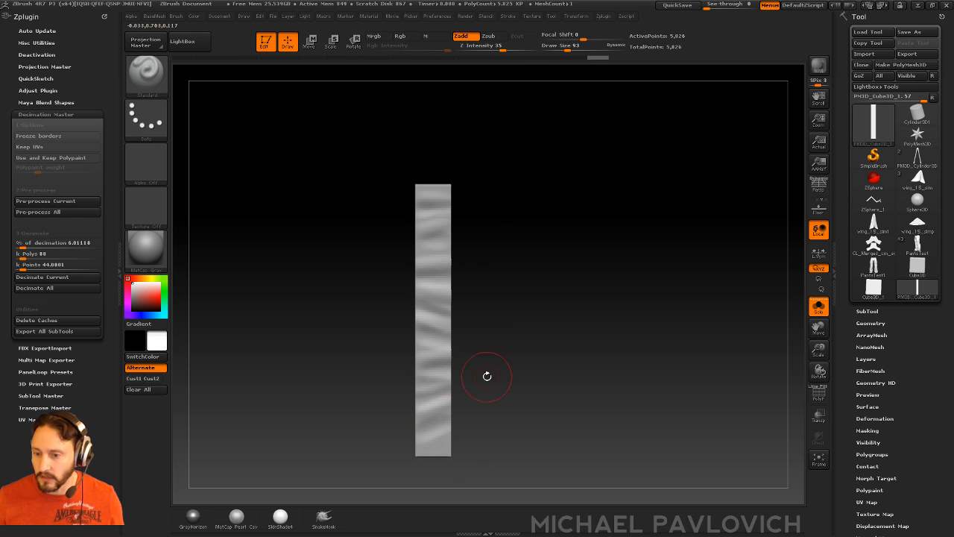
drag(417, 381, 483, 373)
mouse_move(435, 197)
shift+mouse_down()
mouse_move(440, 399)
mouse_move(430, 187)
shift+mouse_up()
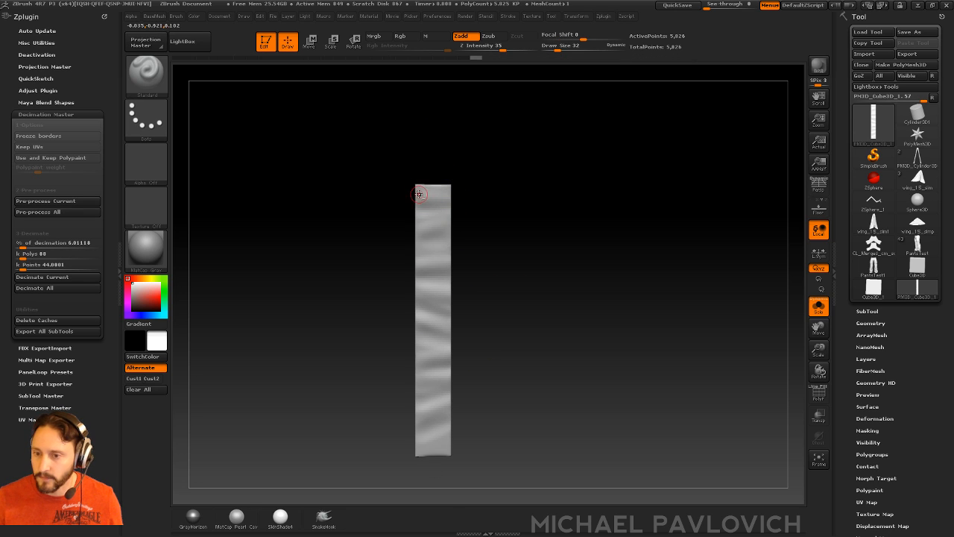
- Try sculpting a seam line down the strip's left edge at Draw Size 24 and Z Intensity 42, and undo the stroke
drag(416, 190, 424, 407)
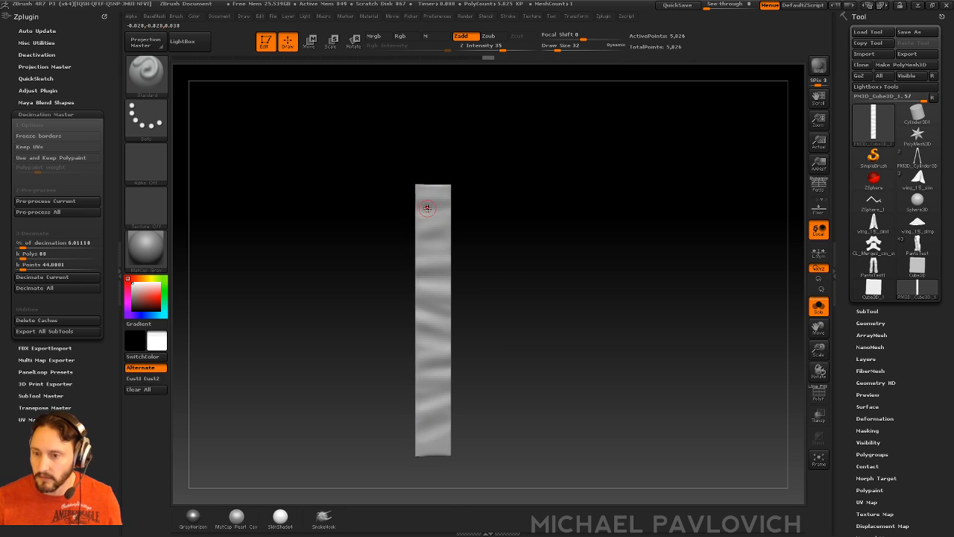
drag(507, 47, 515, 48)
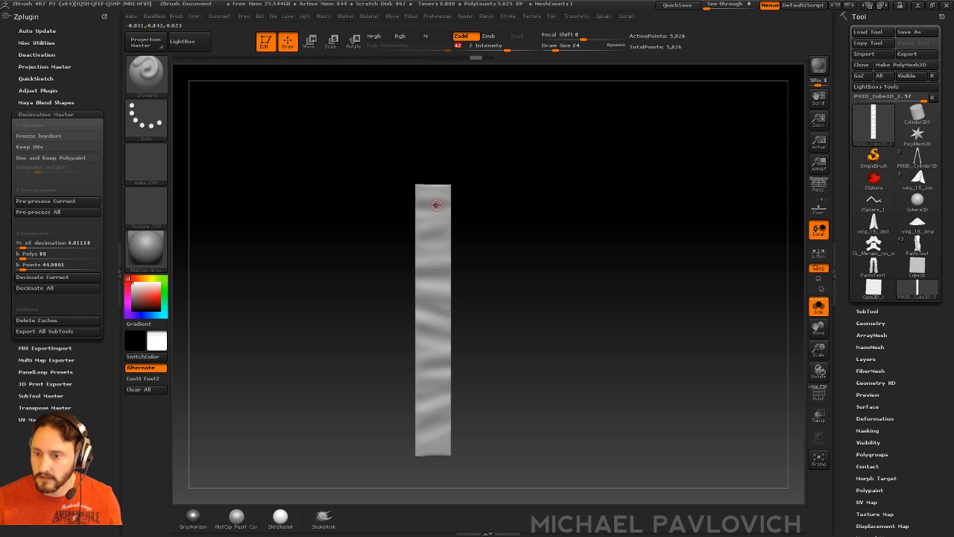
drag(417, 186, 433, 483)
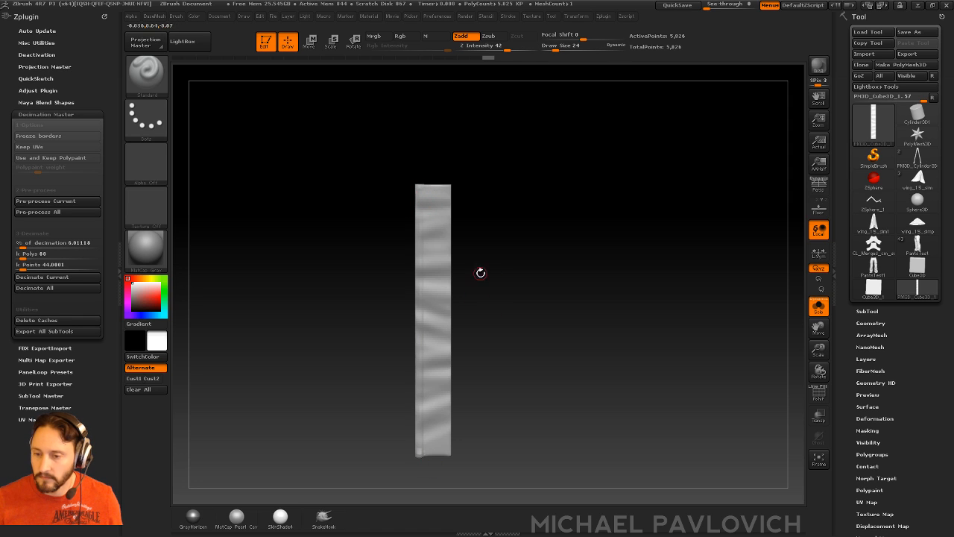
key(ctrl+z)
- Reduce the Draw Size to 17 and reset all brushes to their defaults
key(bracketleft)
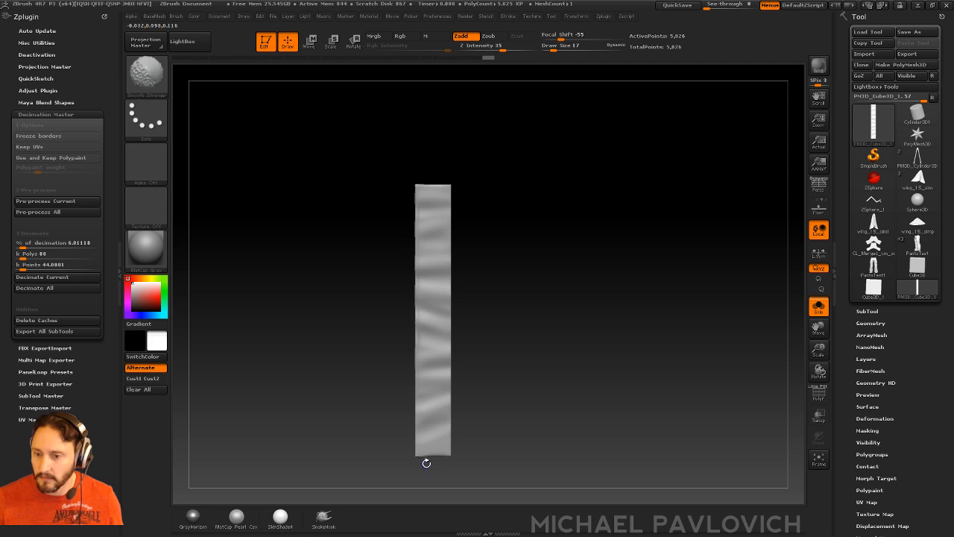
click(175, 17)
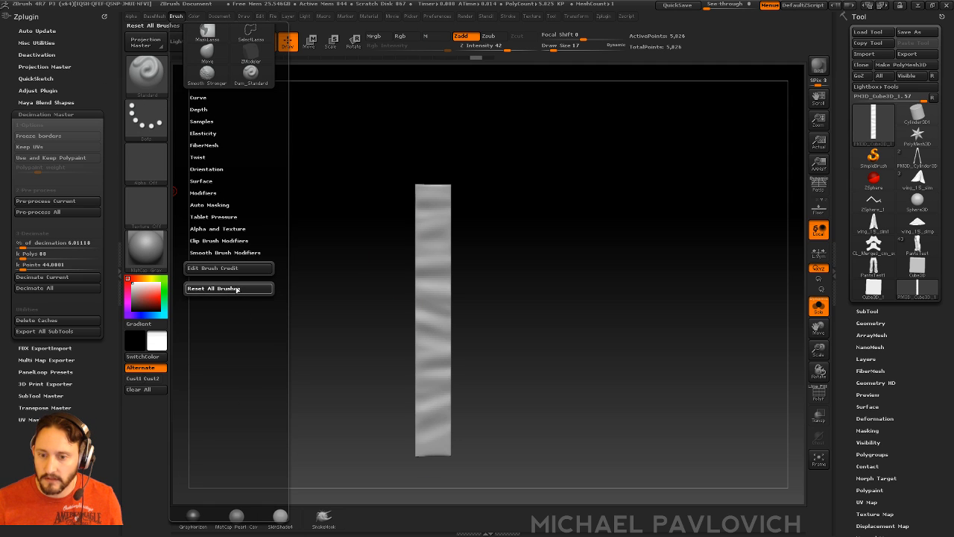
click(240, 289)
- Set Z Intensity to 38, sculpt a seam line down the strip's left edge, and enlarge the Draw Size to 47
click(503, 47)
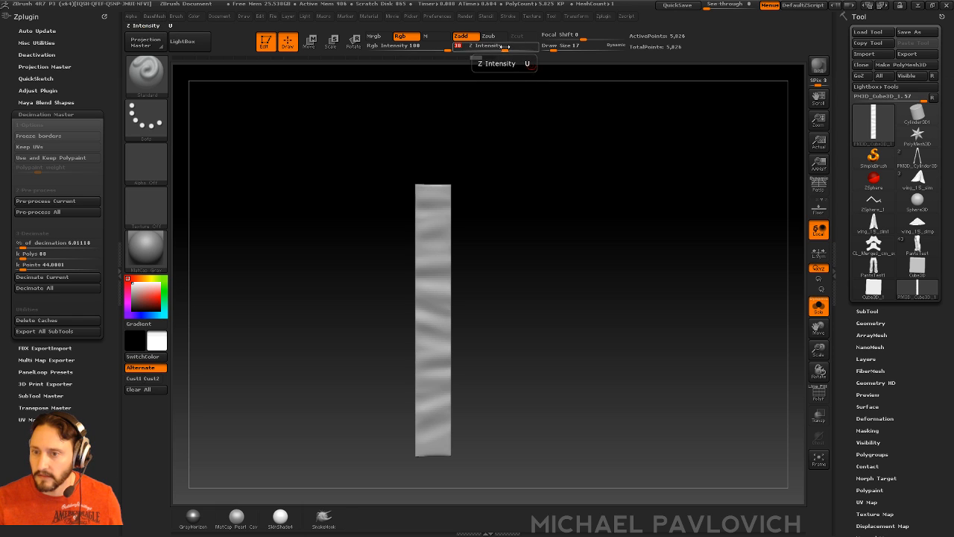
mouse_move(485, 103)
alt+mouse_down()
mouse_move(473, 134)
mouse_move(473, 114)
alt+mouse_up()
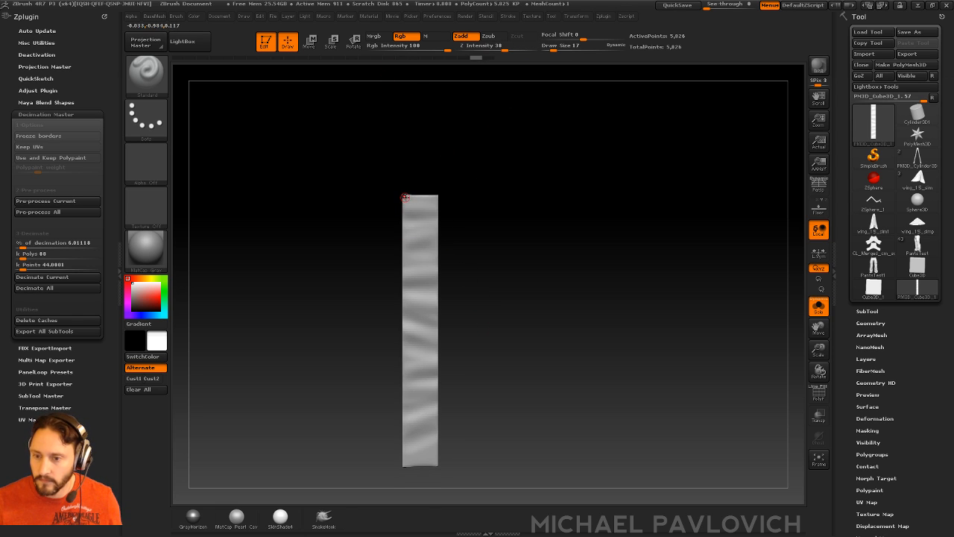
mouse_move(404, 197)
mouse_down()
mouse_move(405, 466)
mouse_move(423, 201)
mouse_move(419, 486)
mouse_move(434, 412)
mouse_up()
key(bracketright)
key(bracketright)
key(bracketright)
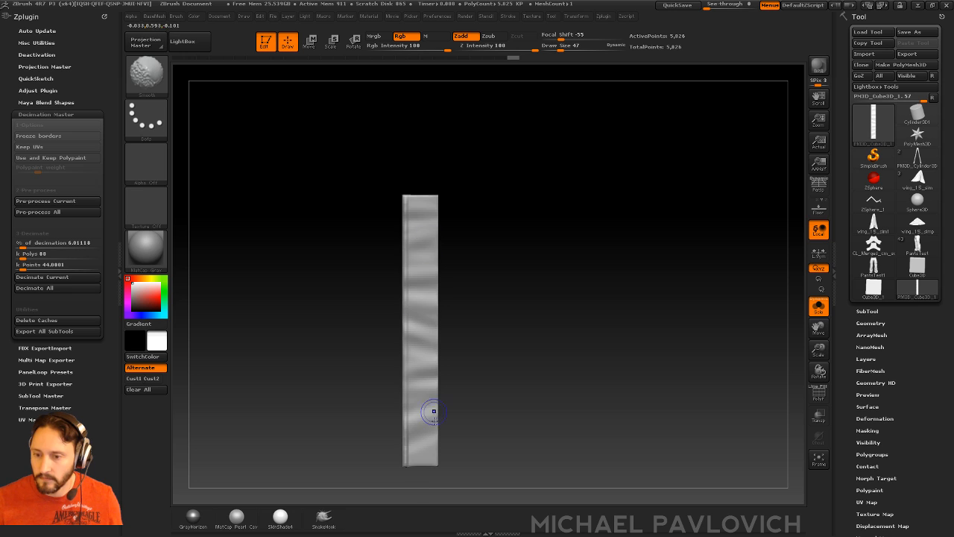
alt+drag(595, 325, 624, 302)
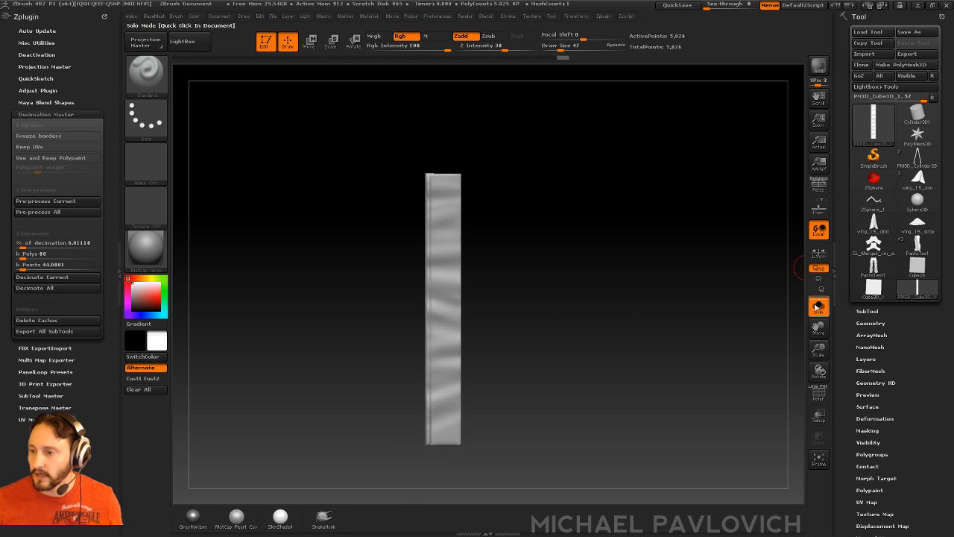
- Leave Edit mode and make the MRGBZGrabber 2.5D brush the active tool
click(267, 42)
click(874, 158)
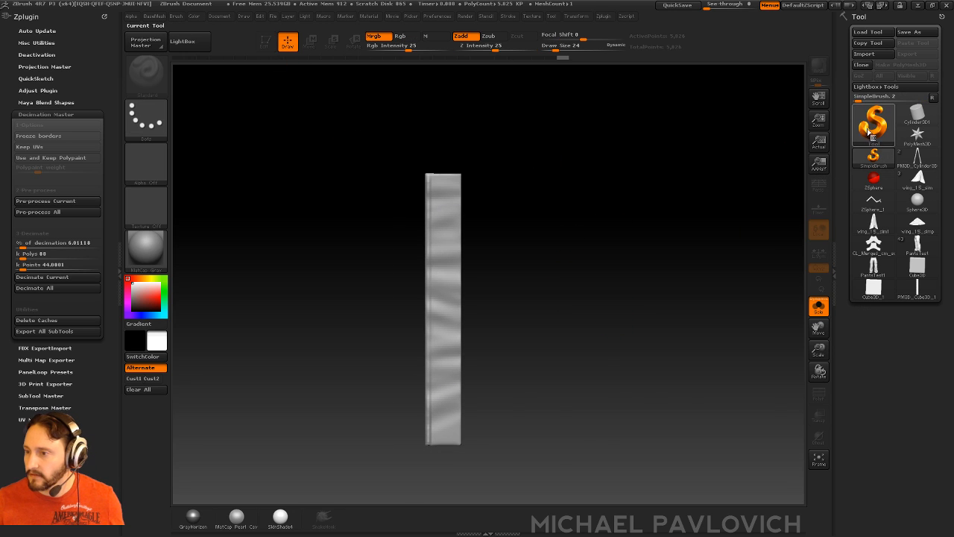
click(871, 128)
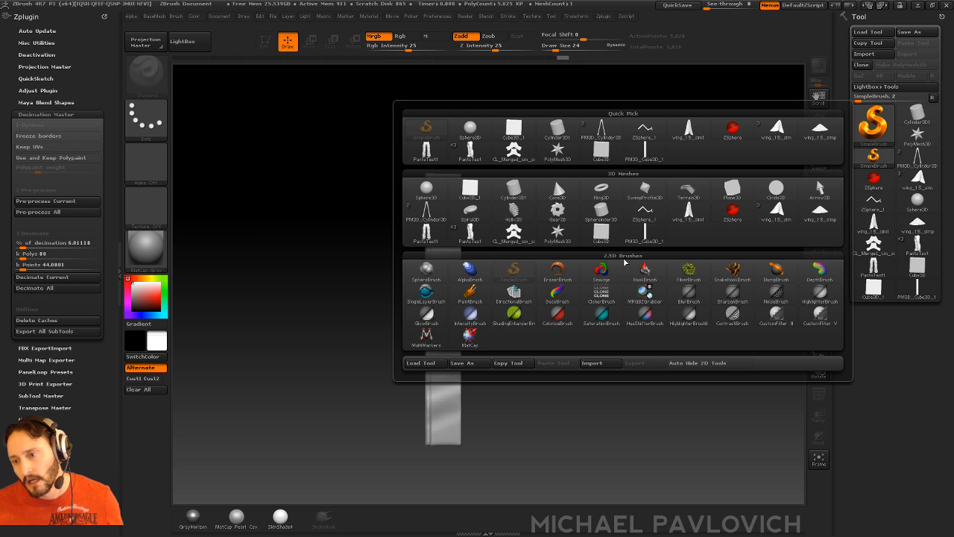
mouse_move(626, 263)
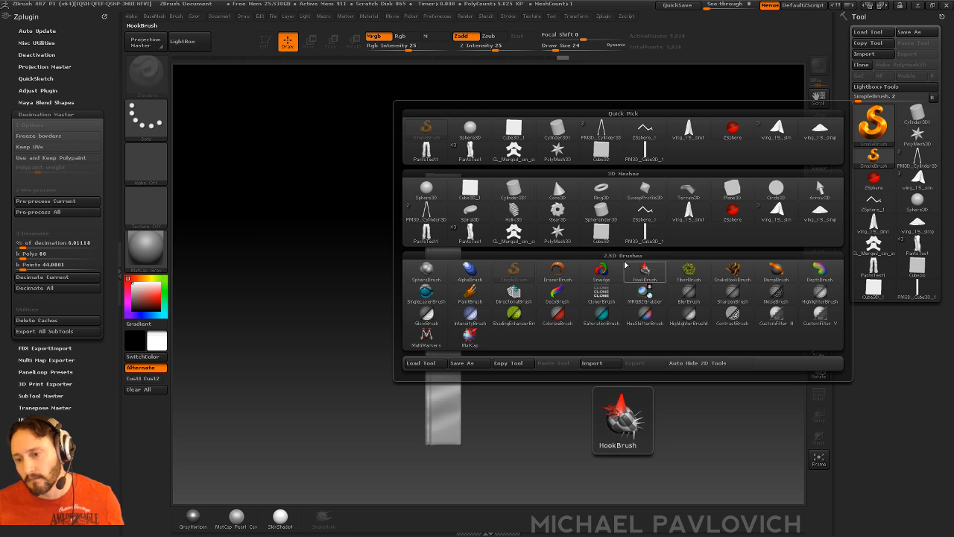
click(645, 292)
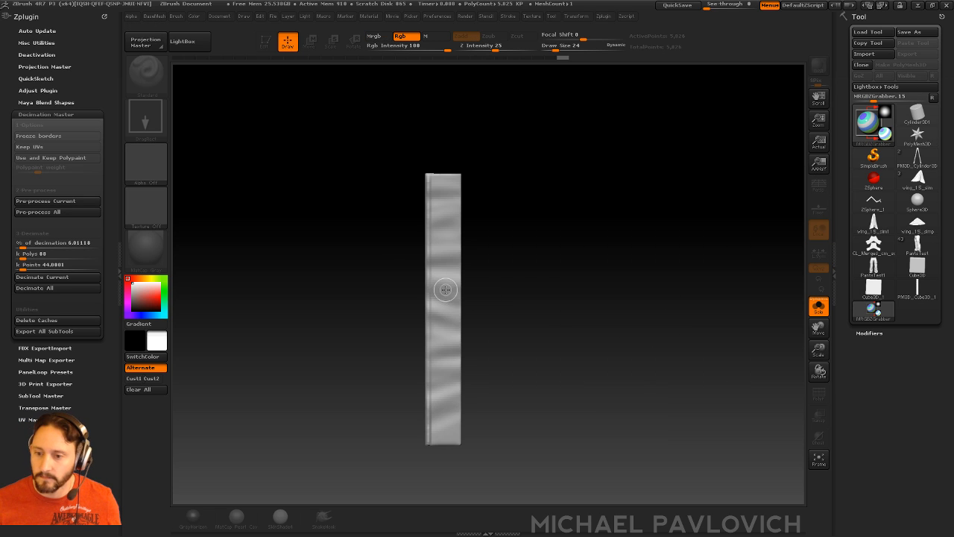
- Grab the wrinkled strip from the canvas as an alpha, framing it edge to edge, and set the texture to off
drag(445, 289, 462, 442)
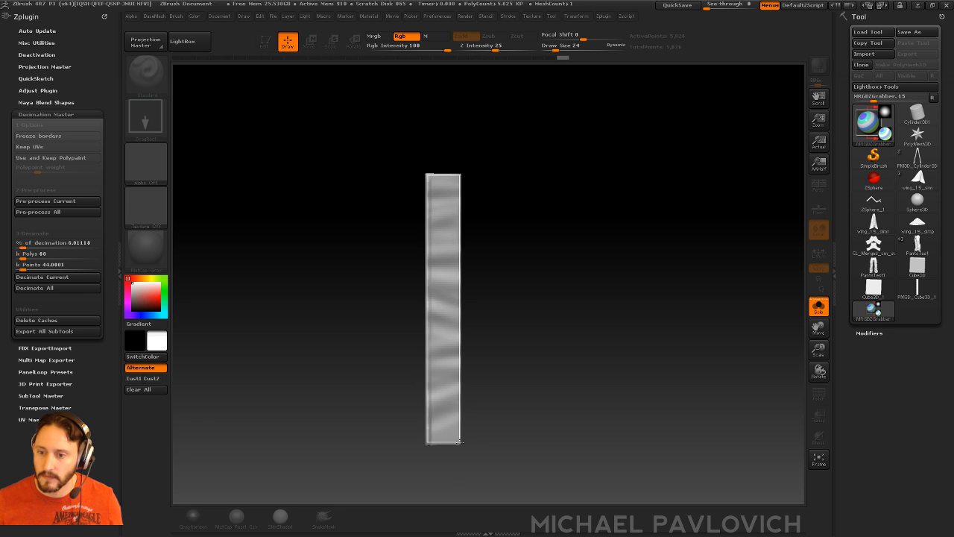
click(155, 210)
click(191, 207)
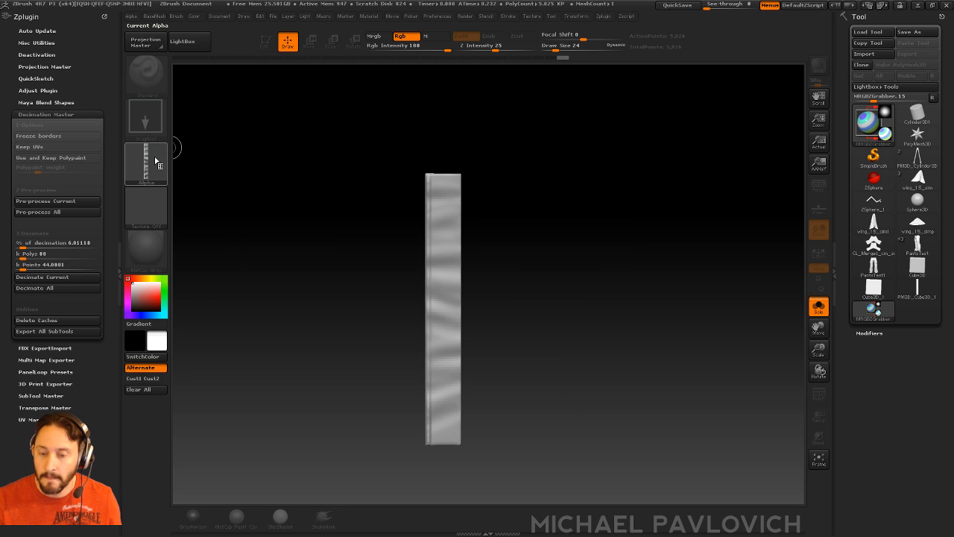
- Clear the seam strip from the canvas and place the PantsTest tool on it as an editable model
mouse_move(157, 162)
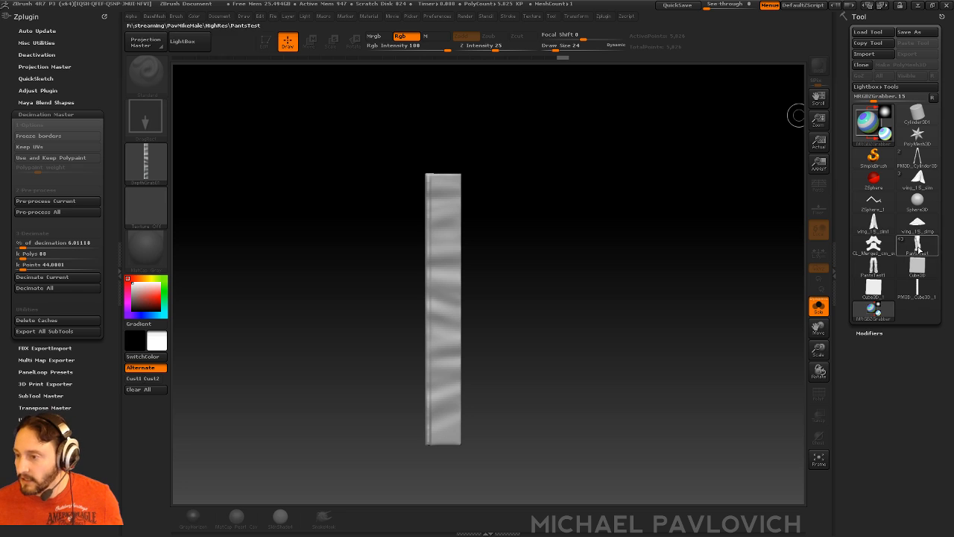
click(918, 248)
key(ctrl+n)
drag(495, 254, 524, 445)
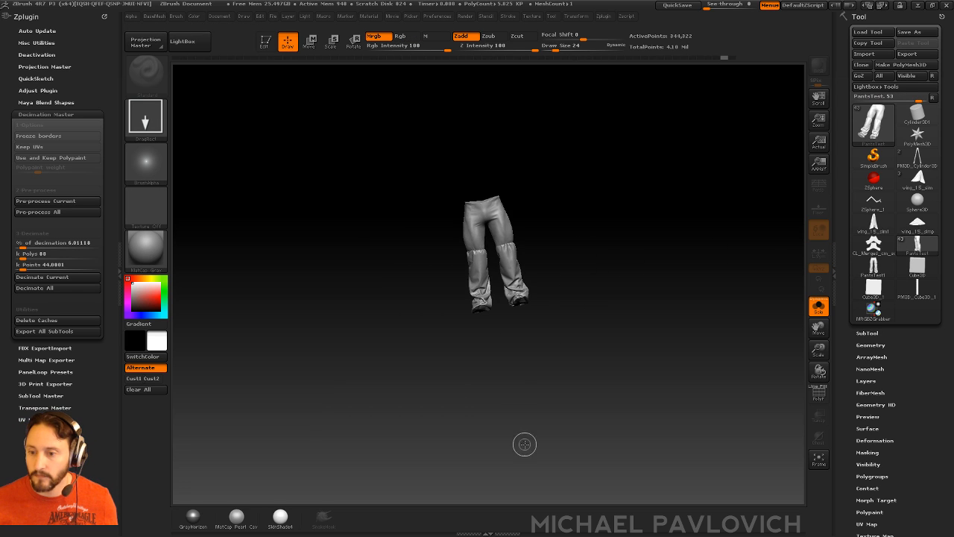
click(266, 42)
- Subdivide the pants mesh to subdivision level 5 and open its Geometry settings
alt+drag(677, 224, 673, 389)
alt+drag(670, 227, 658, 282)
key(ctrl+d)
click(871, 345)
- Load the Stitch1 brush from the Stitch folder of the brush library
key(comma)
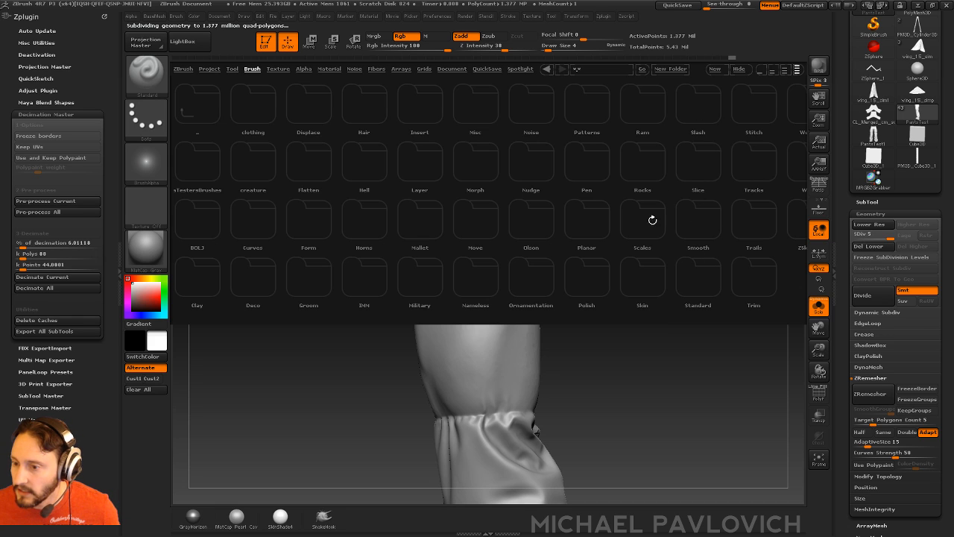
click(647, 288)
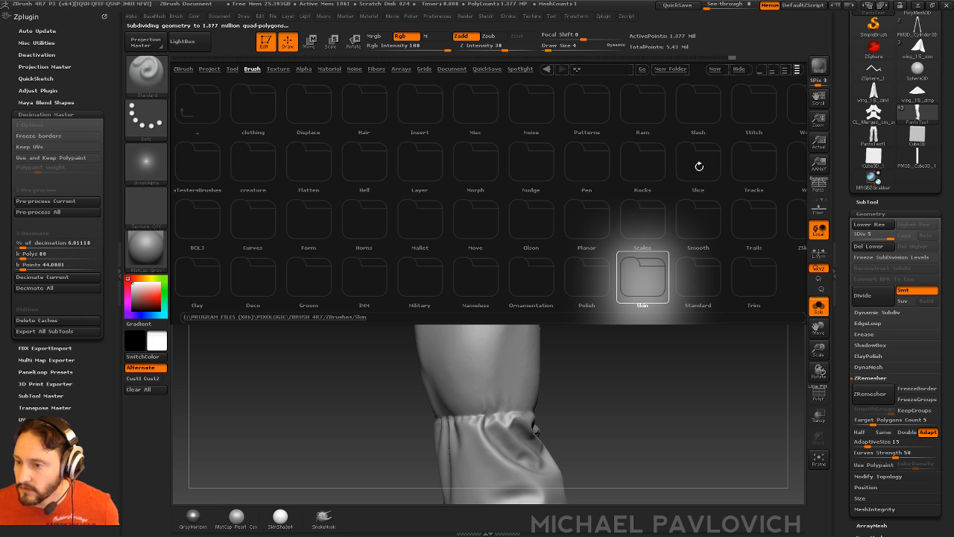
click(752, 176)
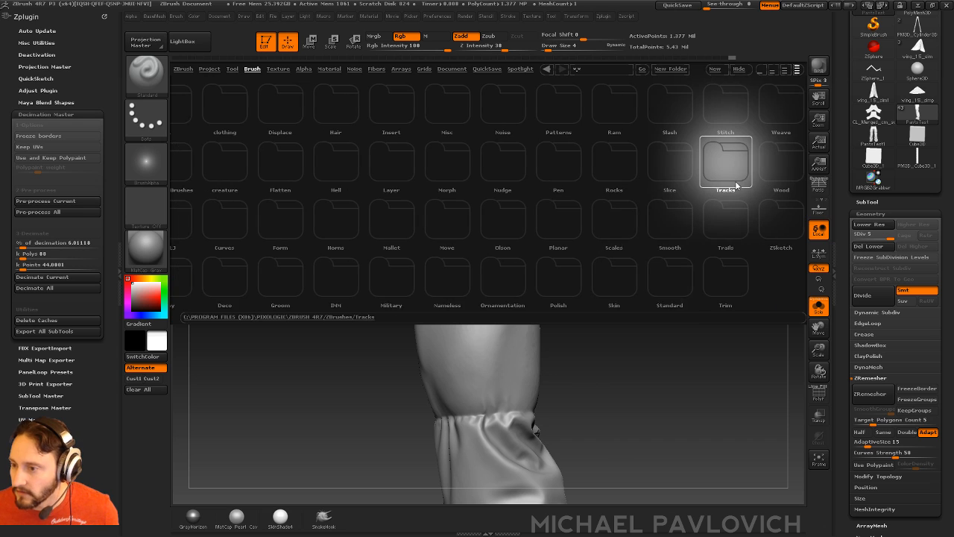
double_click(736, 114)
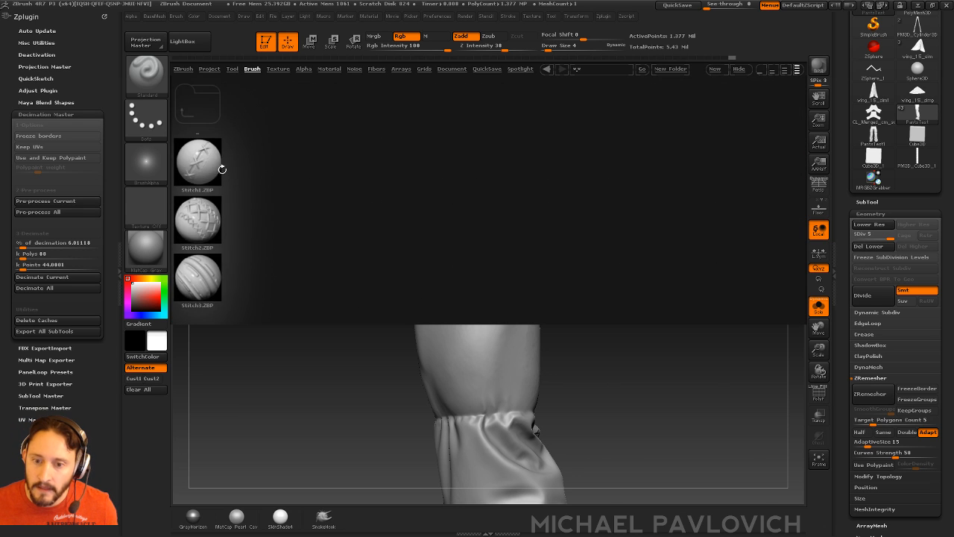
double_click(213, 167)
- Try cross-stitch strokes down the outer side of the pants at draw size 20 and undo them
key(s)
drag(451, 223, 462, 222)
drag(479, 190, 483, 410)
drag(641, 343, 646, 270)
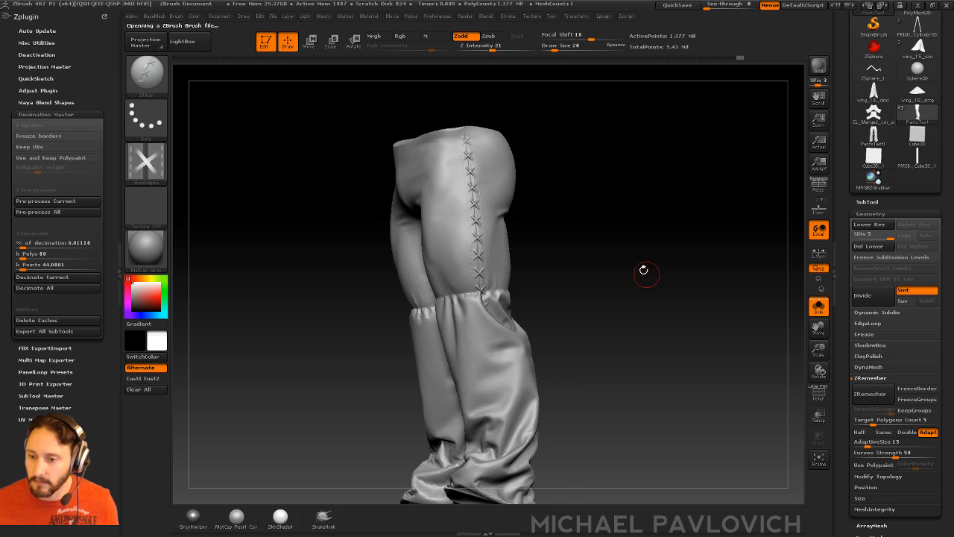
mouse_move(477, 135)
mouse_down()
mouse_move(479, 274)
mouse_move(520, 403)
mouse_move(491, 498)
mouse_up()
drag(604, 306, 425, 300)
shift+drag(600, 235, 535, 226)
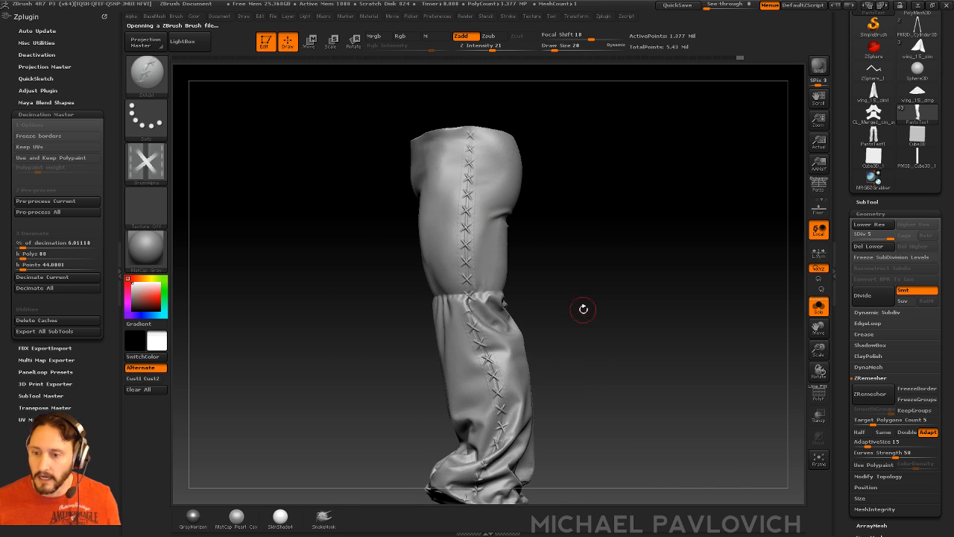
key(ctrl+z)
key(ctrl+z)
- Replace the stitch brush's alpha with the captured wrinkled seam strip and try one stroke down the outer thigh
alt+drag(620, 196, 649, 238)
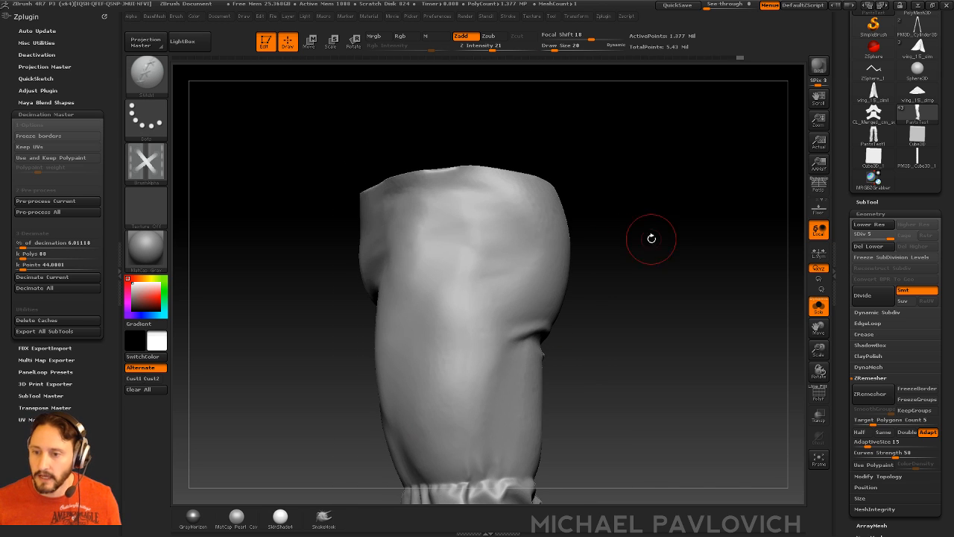
click(146, 160)
click(420, 171)
mouse_move(526, 132)
mouse_down()
mouse_move(490, 248)
mouse_move(488, 309)
mouse_up()
key(ctrl+z)
- Set the stitch brush to Z Intensity 32 and draw size 8
key(s)
click(489, 202)
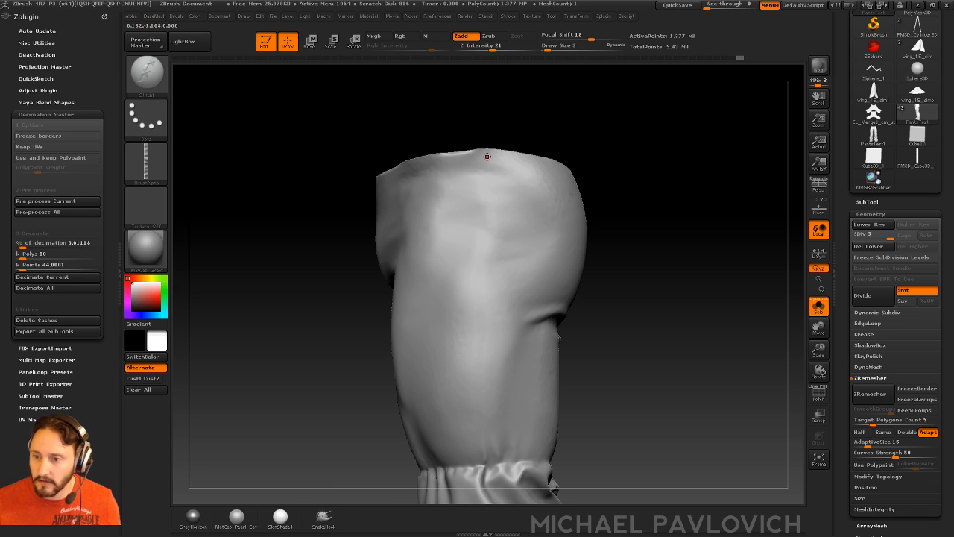
key(s)
drag(492, 49, 501, 49)
key(bracketright)
key(bracketright)
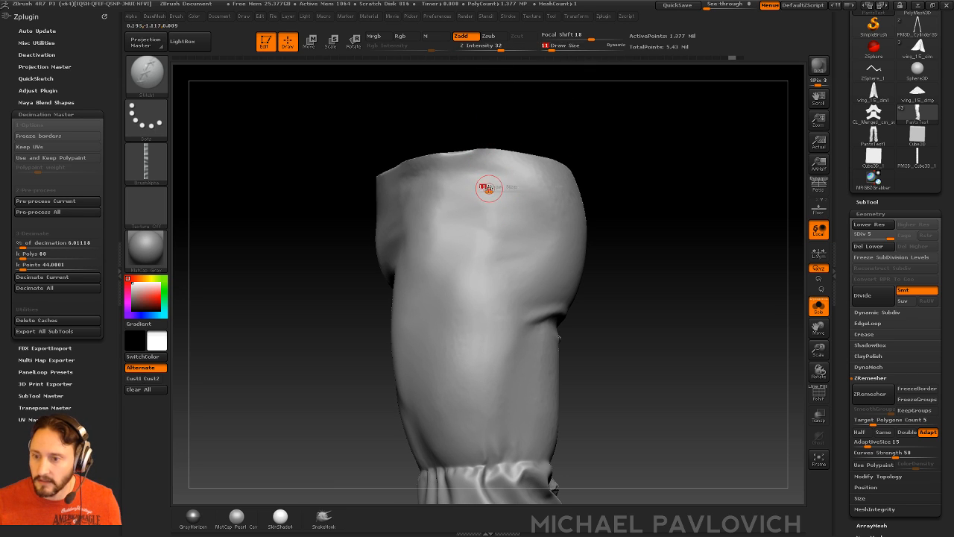
key(bracketleft)
- Draw a puckered seam down the outer thigh from the waist to the knee gather and smooth its surroundings
drag(481, 153, 493, 468)
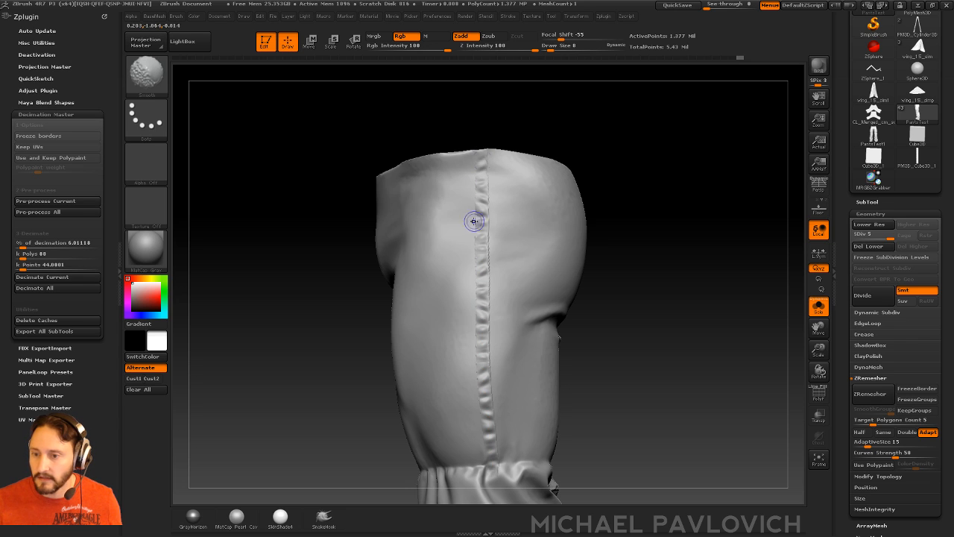
shift+drag(483, 153, 489, 166)
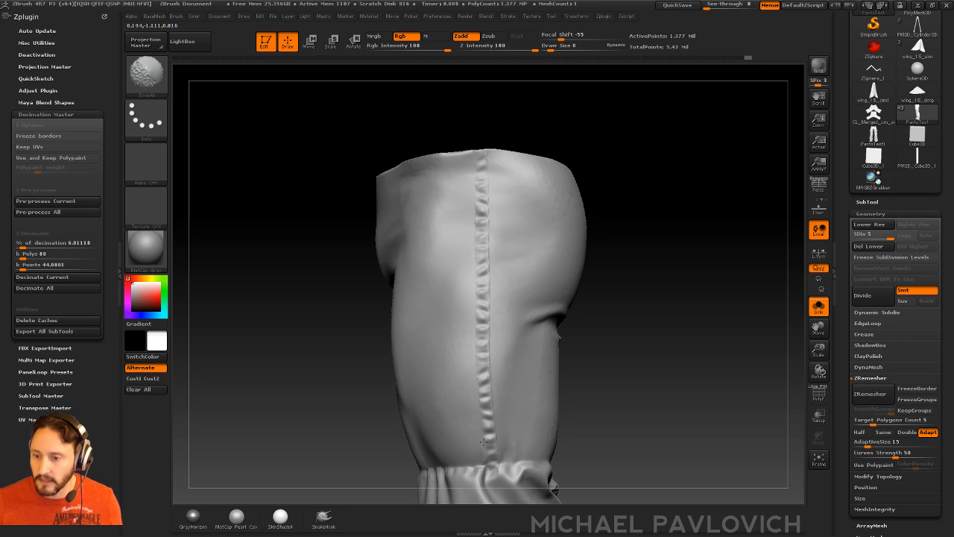
drag(574, 298, 699, 275)
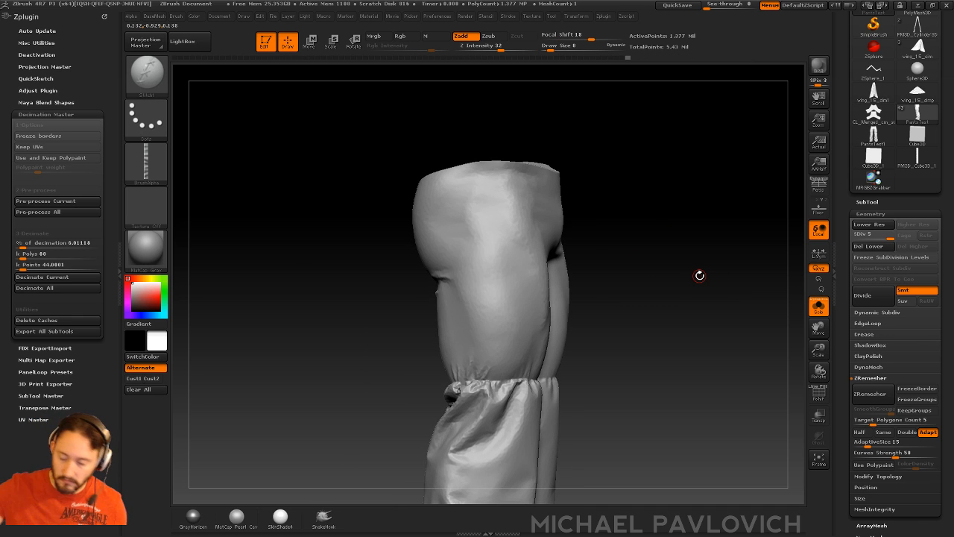
drag(699, 275, 498, 305)
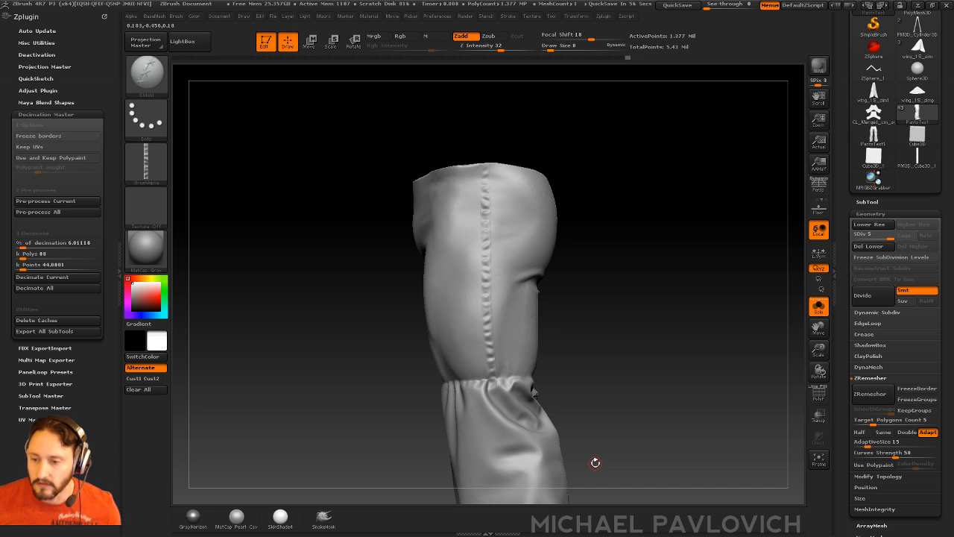
drag(687, 323, 549, 298)
- Try a short Standard brush stroke on the front of the thigh and smooth it away
key(s)
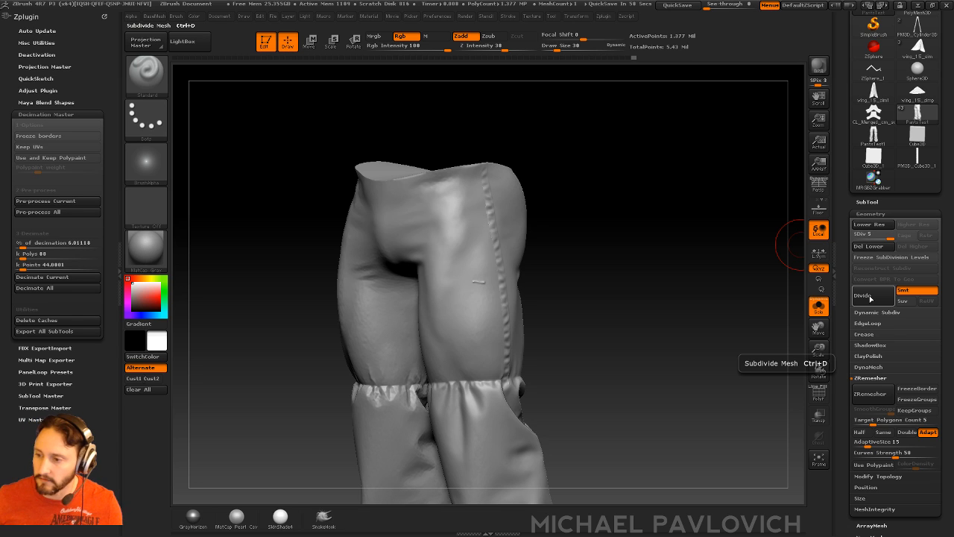
drag(568, 193, 540, 196)
key(s)
drag(487, 275, 479, 276)
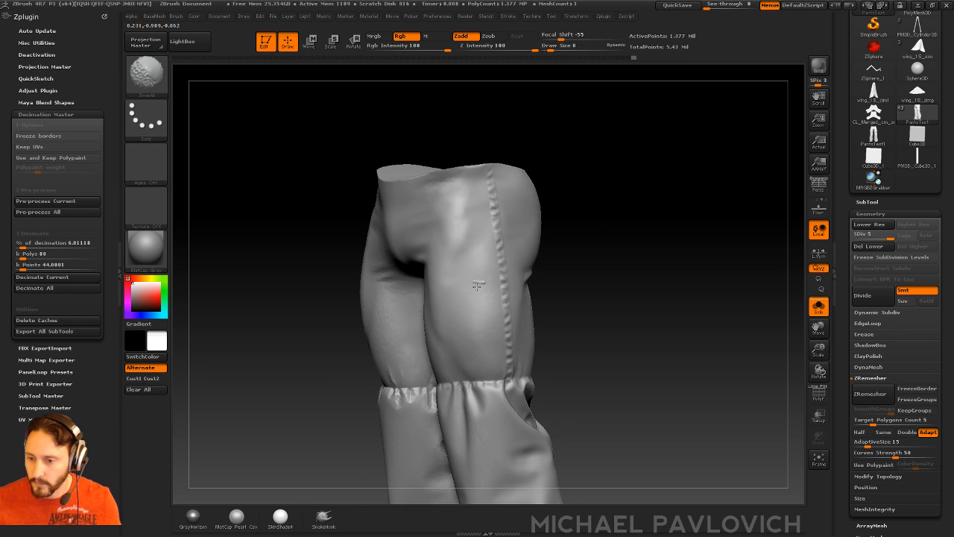
mouse_move(606, 245)
shift+mouse_down()
mouse_move(660, 273)
mouse_move(636, 264)
shift+mouse_up()
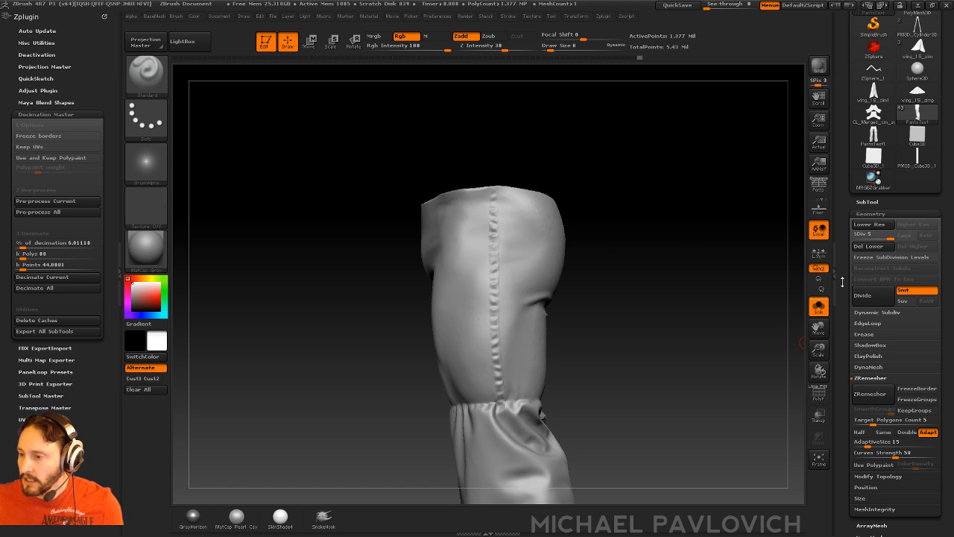
- Examine the pants from back and front, and switch to the flat CL_Merged pattern tool with its PolyFrame displayed
drag(842, 281, 841, 412)
drag(715, 371, 614, 280)
drag(706, 281, 728, 338)
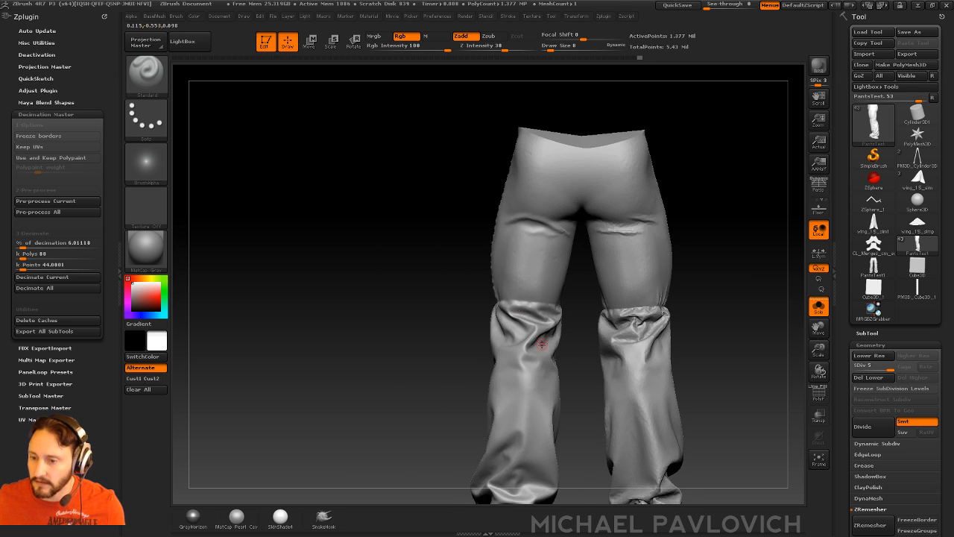
alt+drag(438, 353, 448, 284)
drag(692, 287, 775, 273)
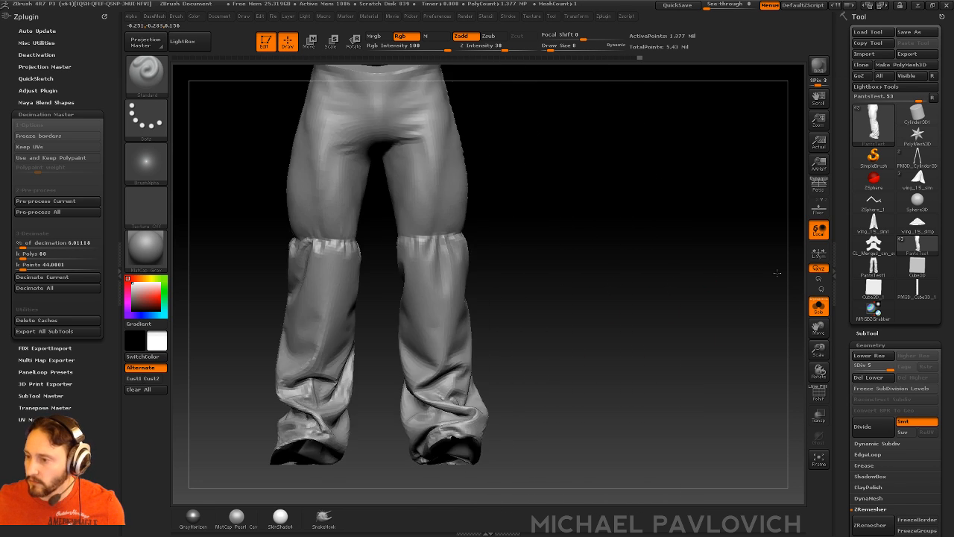
alt+drag(653, 263, 722, 322)
click(873, 244)
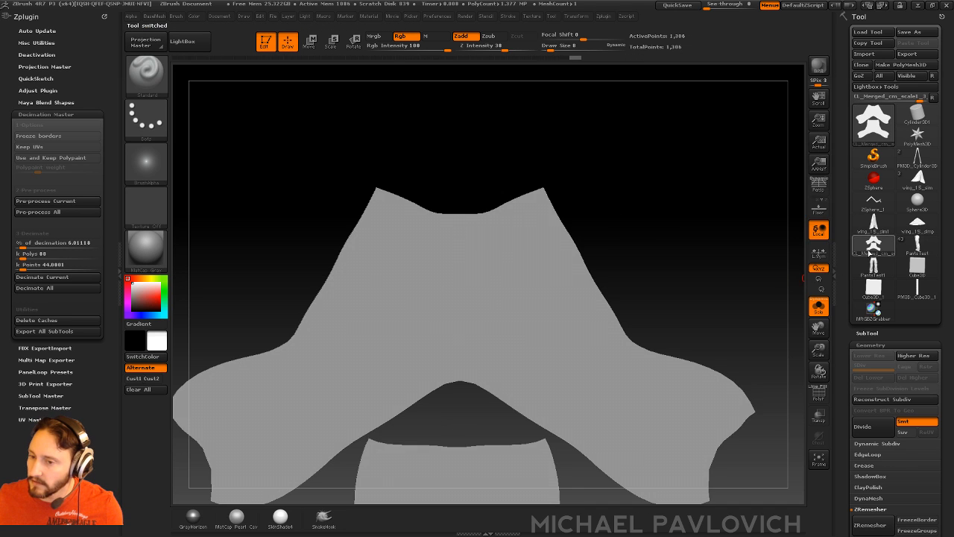
alt+drag(682, 255, 690, 292)
click(819, 392)
alt+drag(726, 333, 710, 185)
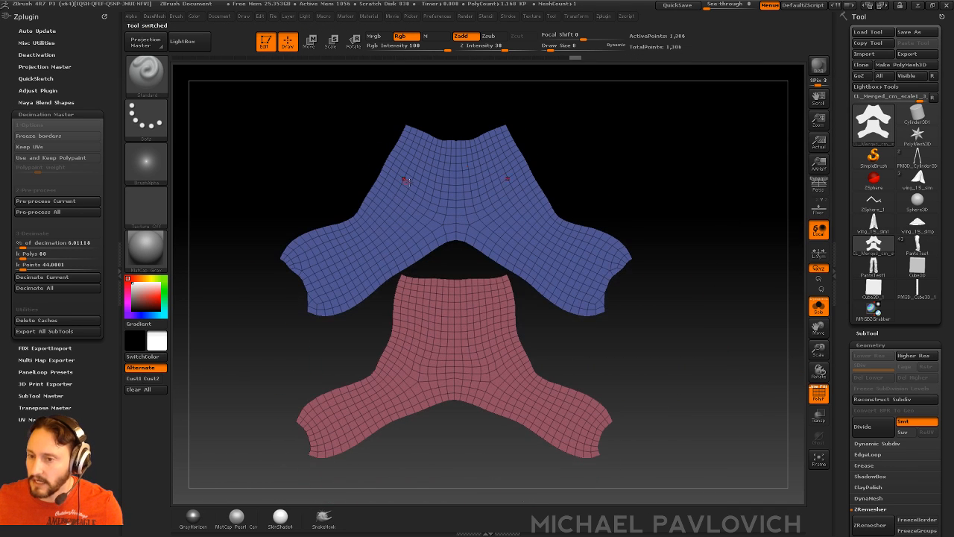
- Switch to Marvelous Designer, view the whole avatar wearing the simulated pants, and return to ZBrush
click(918, 6)
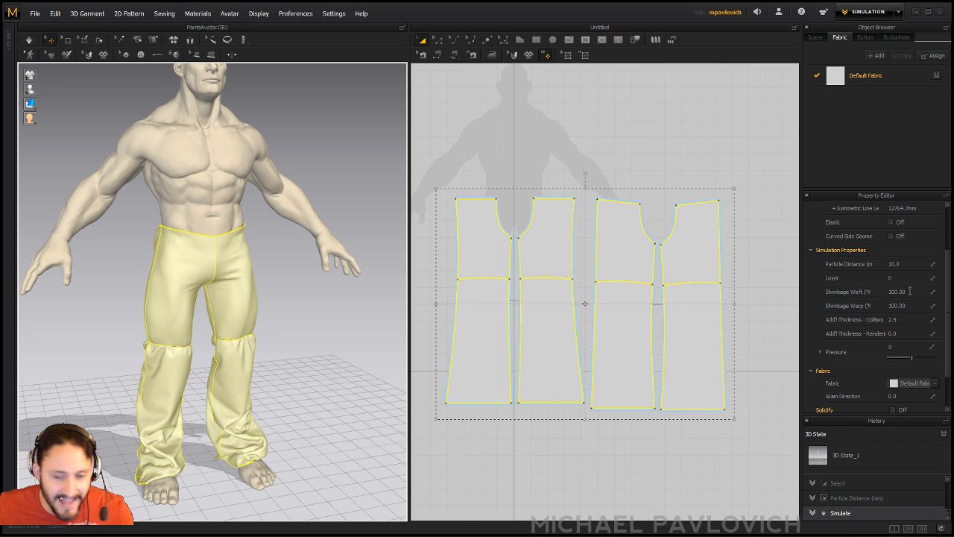
right_drag(363, 368, 261, 511)
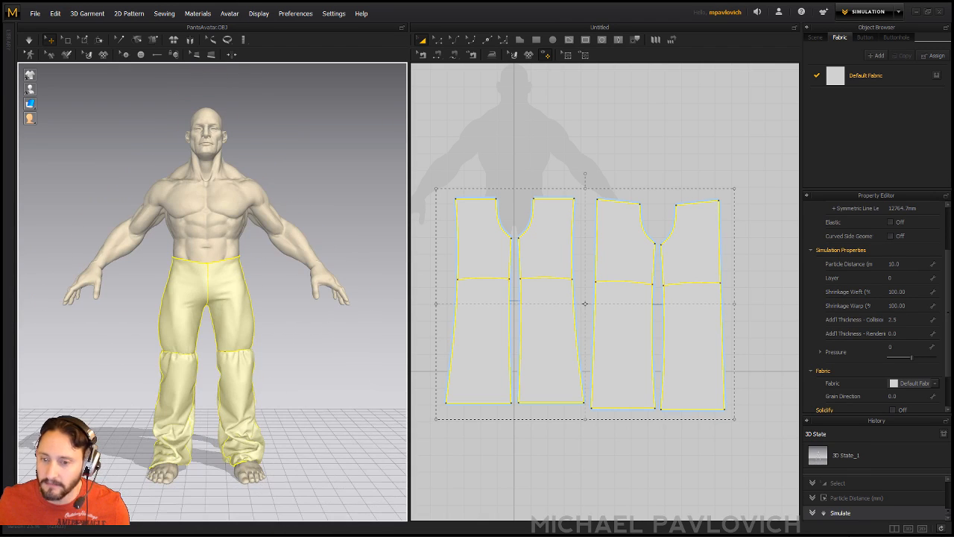
click(916, 13)
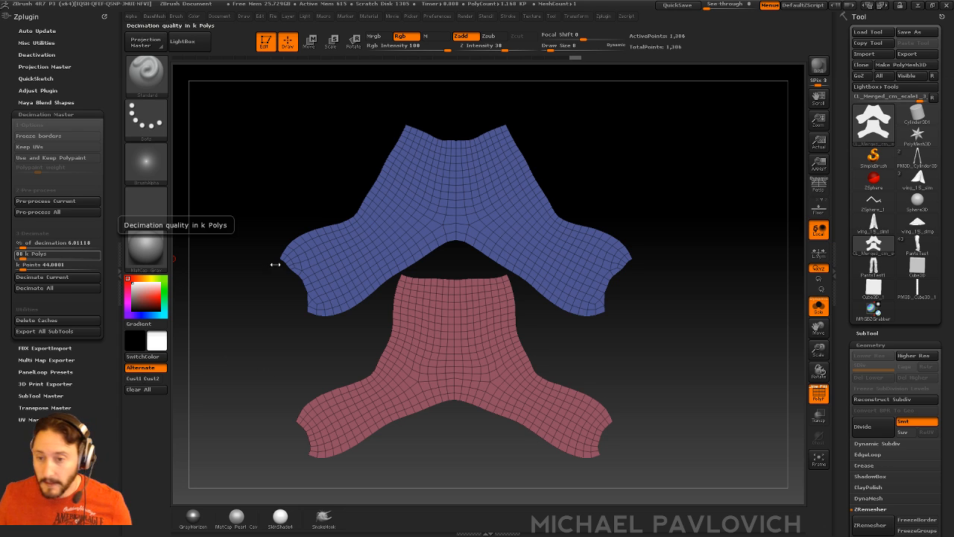
- Clear the canvas, place the PantsTest tool in Edit mode, and show it framed without PolyFrame
click(265, 42)
key(ctrl+n)
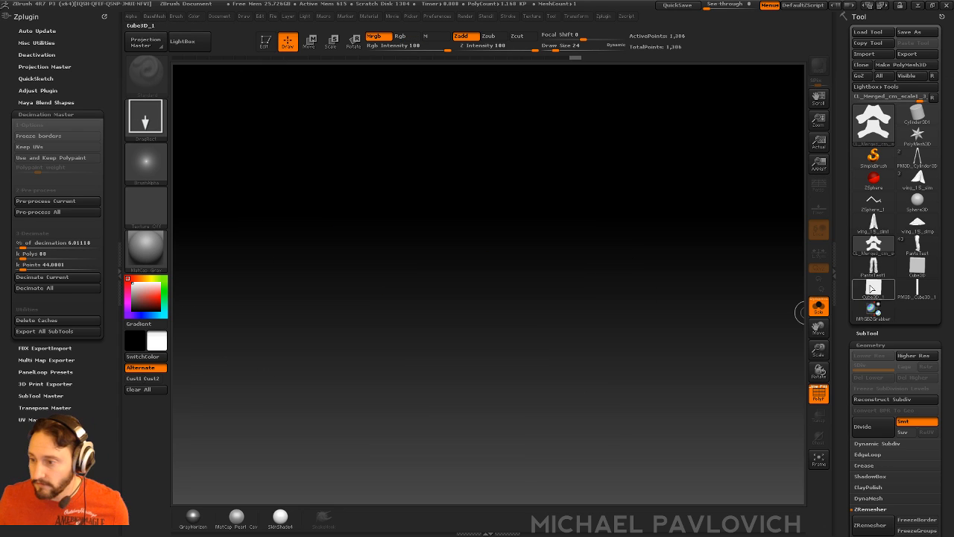
click(916, 181)
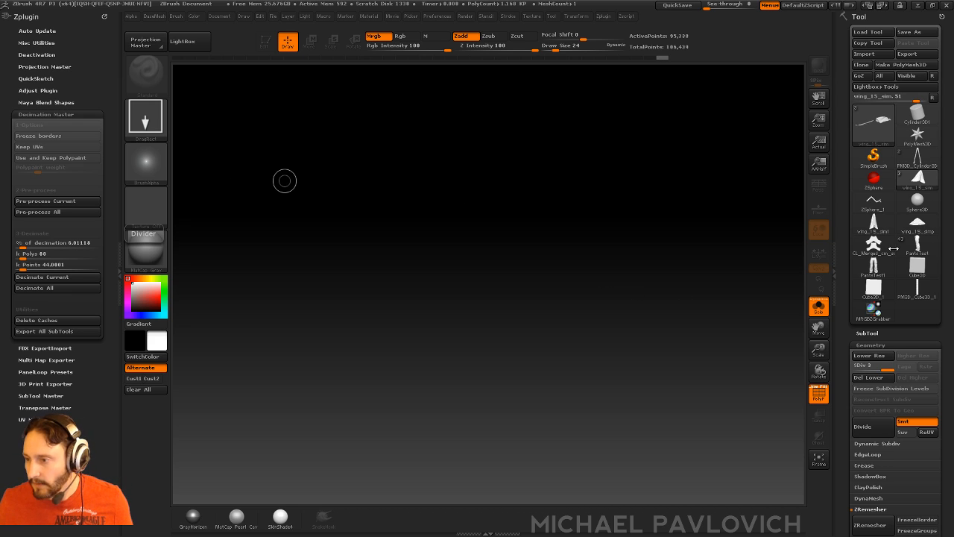
click(918, 245)
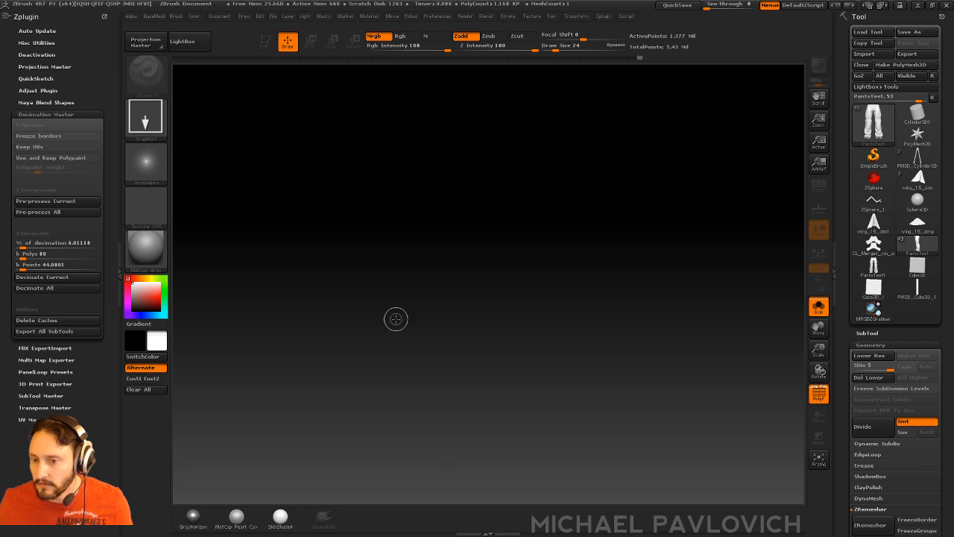
drag(396, 319, 435, 448)
click(264, 41)
key(f)
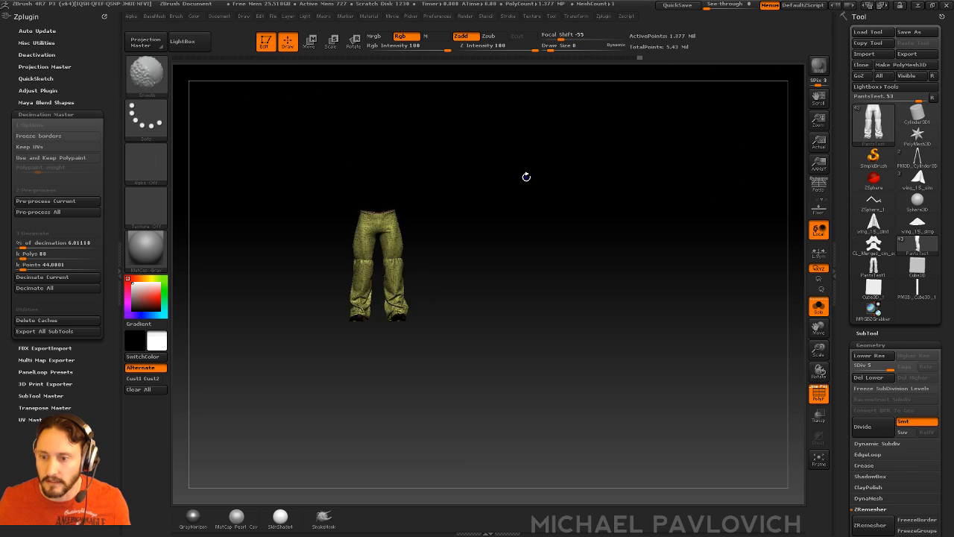
click(820, 397)
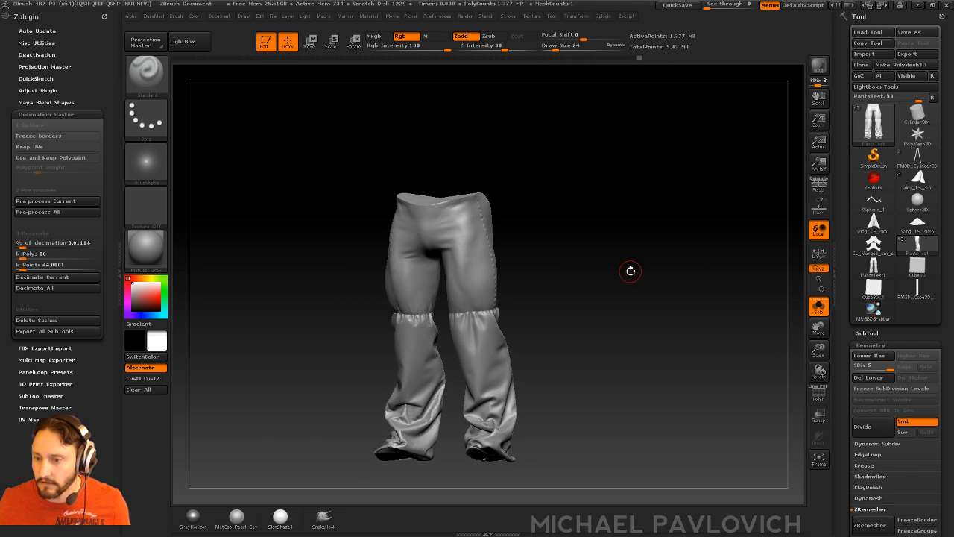
drag(628, 270, 194, 84)
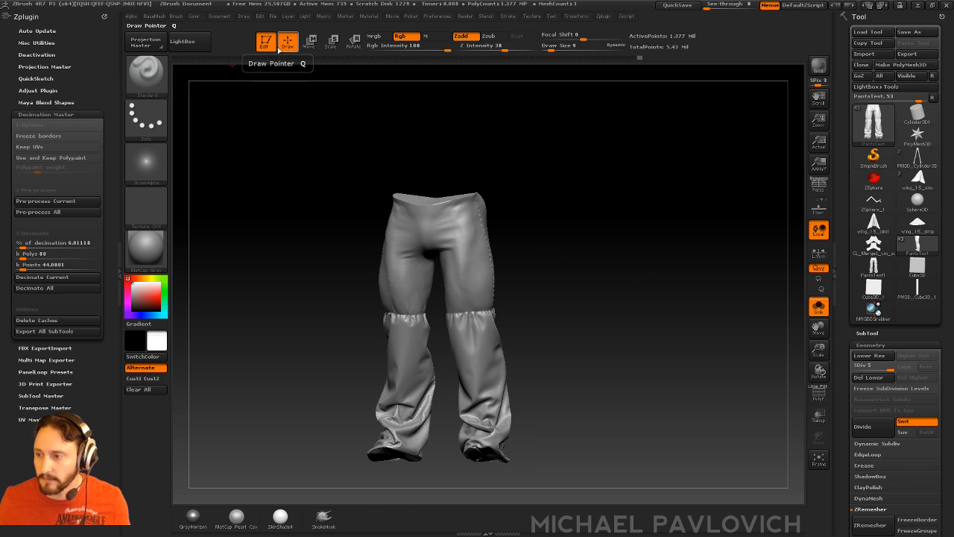
- Clear the pants from the canvas and load the ZBFemaleArmor tool file
click(265, 41)
key(ctrl+n)
click(873, 158)
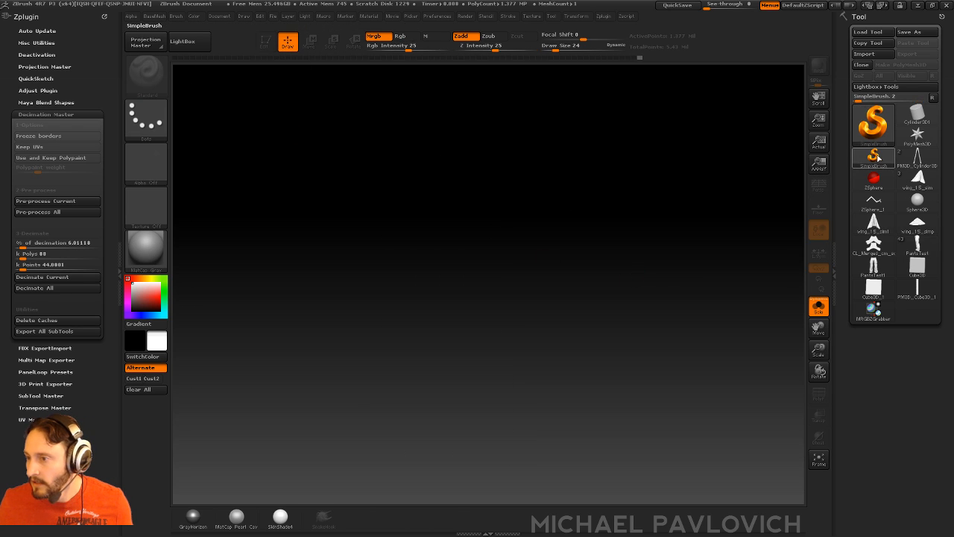
click(873, 128)
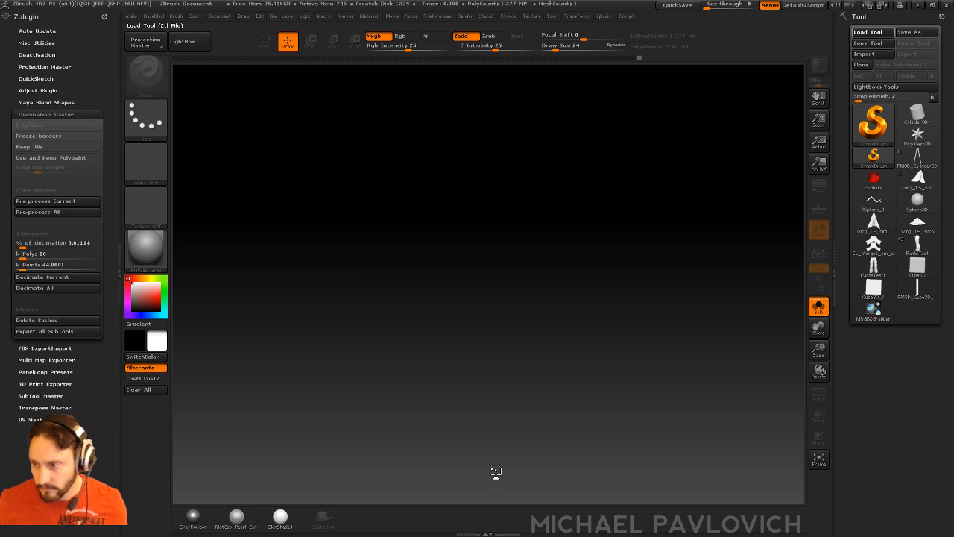
- Place the female armor tool in Edit mode, frame it, and turn off Solo to show all its subtools
drag(461, 308, 484, 457)
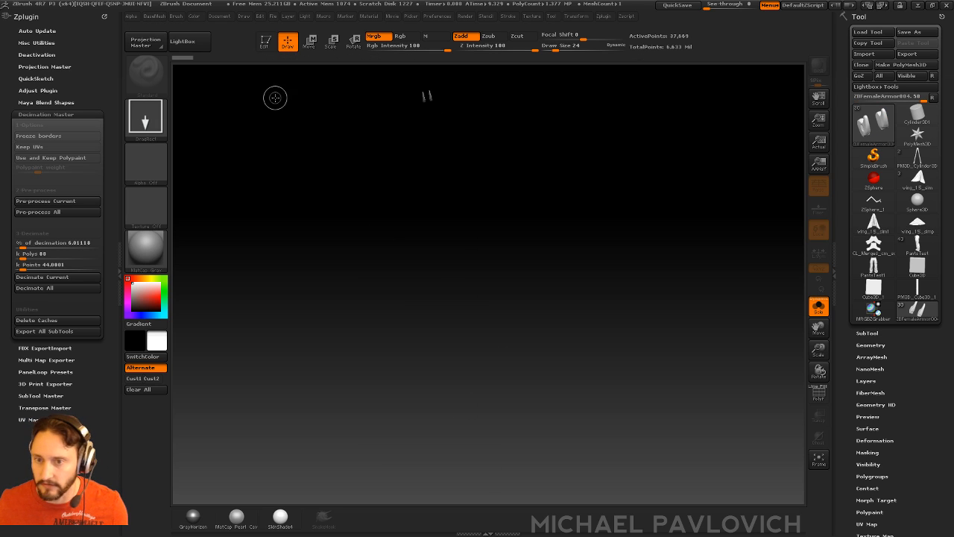
click(263, 41)
key(f)
click(819, 305)
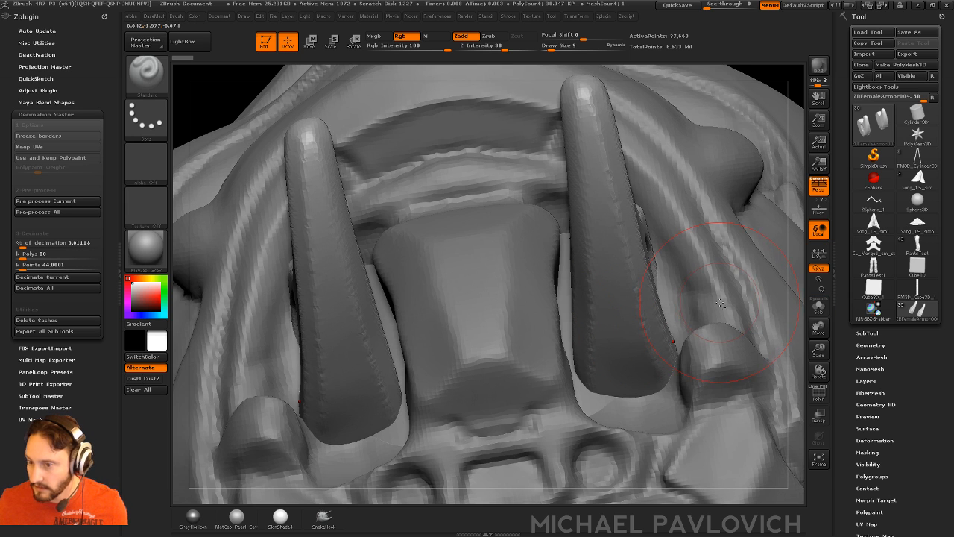
- Show the subtool list and hide the oversized hand and thigh pieces of the female armor
mouse_move(781, 83)
alt+mouse_down()
mouse_move(562, 116)
mouse_move(599, 137)
mouse_move(648, 204)
mouse_move(709, 362)
mouse_move(713, 222)
mouse_move(686, 226)
mouse_move(714, 235)
alt+mouse_up()
key(s)
alt+click(628, 291)
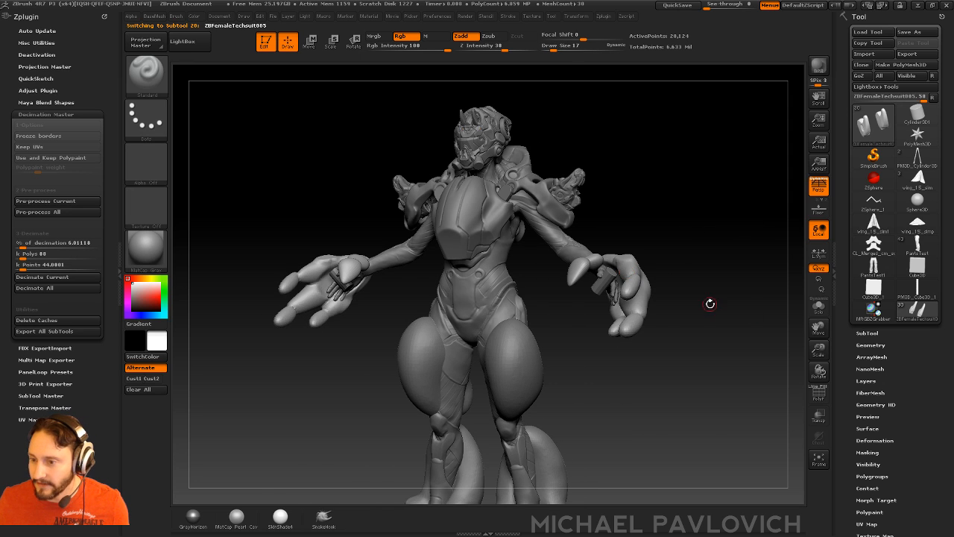
click(867, 333)
drag(715, 319, 660, 310)
alt+click(512, 314)
click(932, 262)
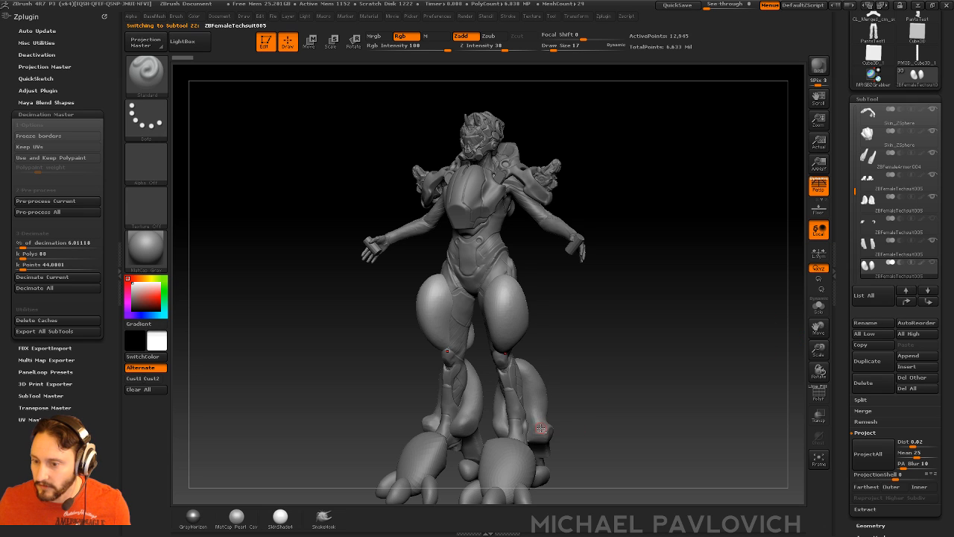
- Hide the bulky lower-leg and foot subtools so the detailed legs show, and make the body techsuit the active subtool
click(870, 200)
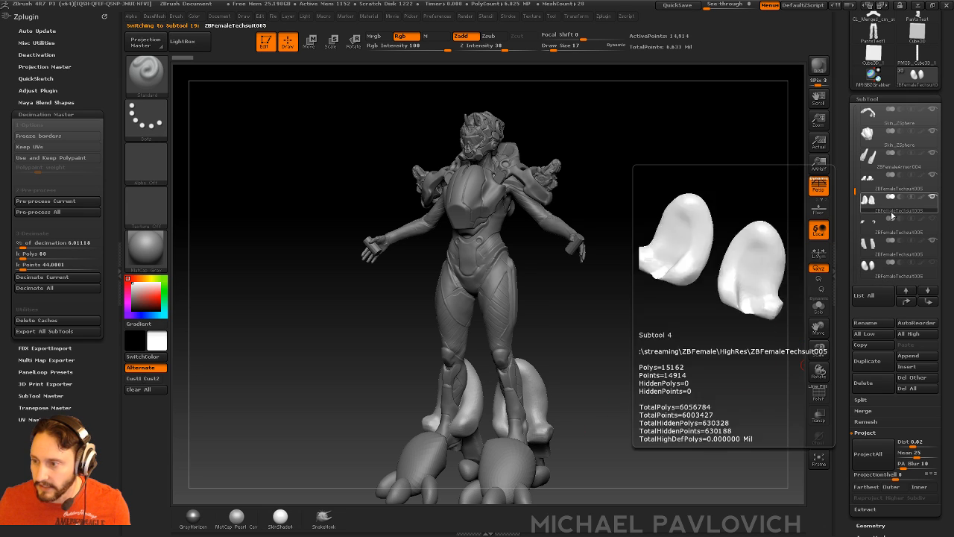
alt+click(519, 466)
alt+drag(696, 320, 696, 341)
alt+click(546, 450)
drag(697, 341, 714, 310)
alt+click(512, 345)
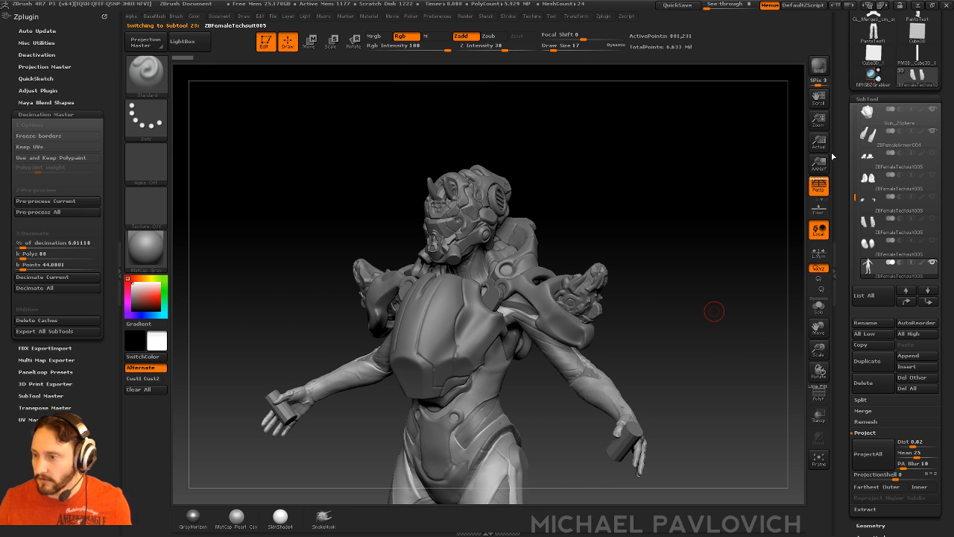
alt+drag(715, 255, 730, 216)
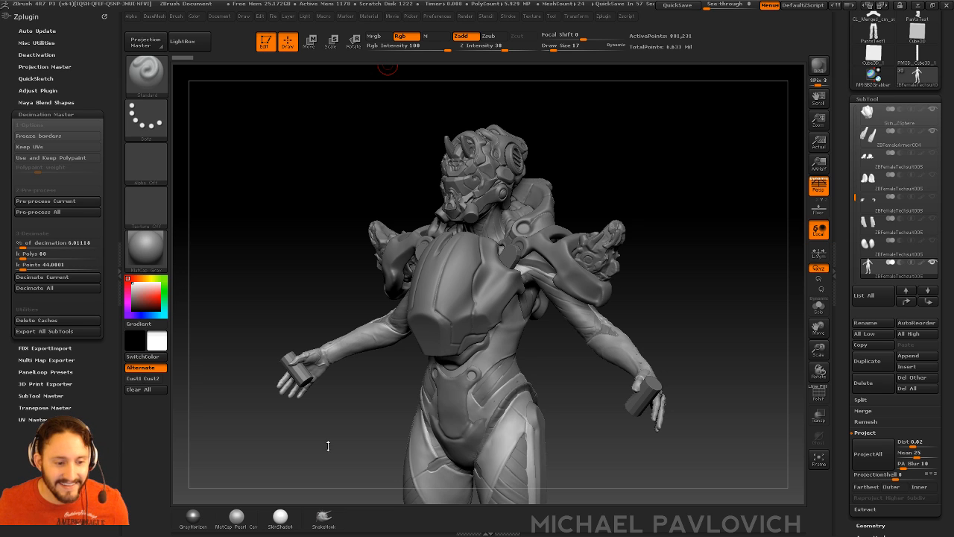
drag(679, 230, 696, 223)
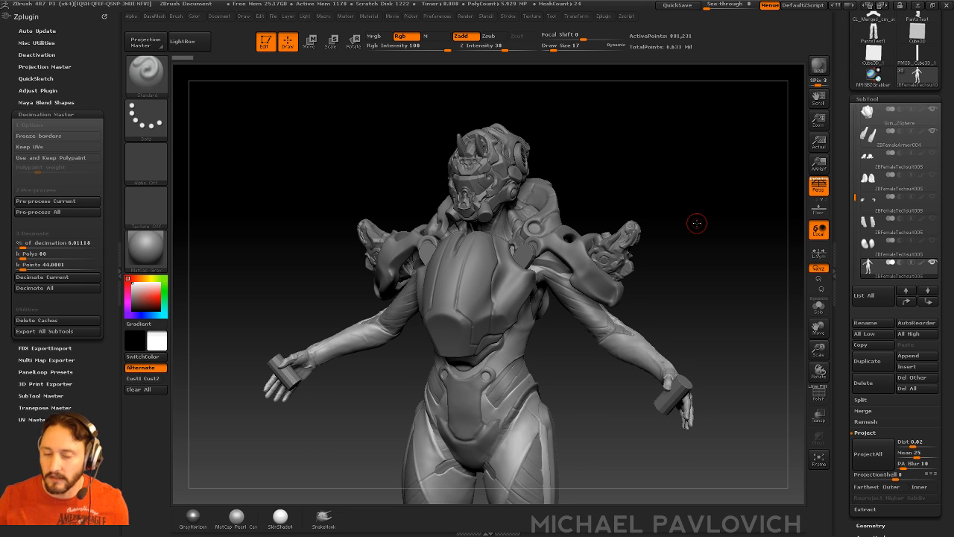
- Turn off proportional sizing and resize the document to 2048 wide by 2048 high
click(219, 15)
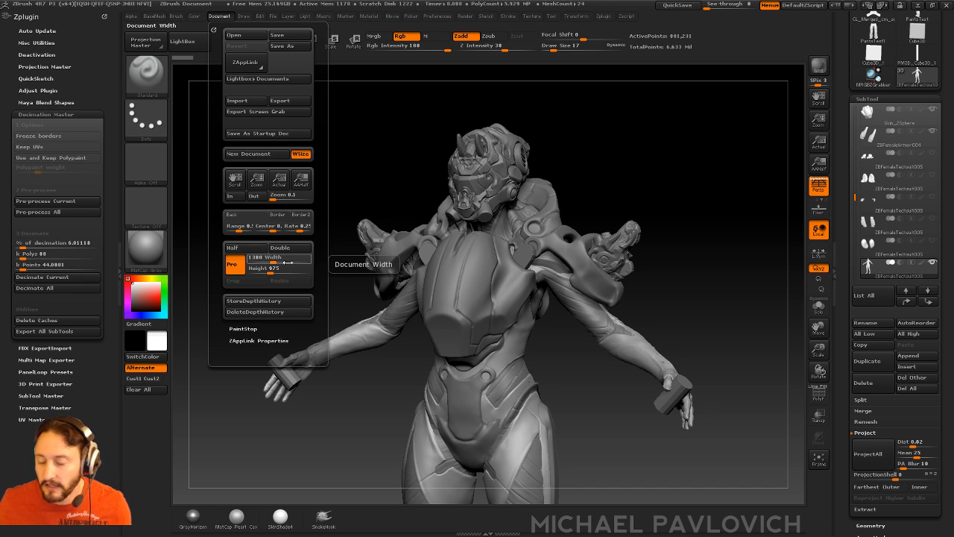
click(233, 265)
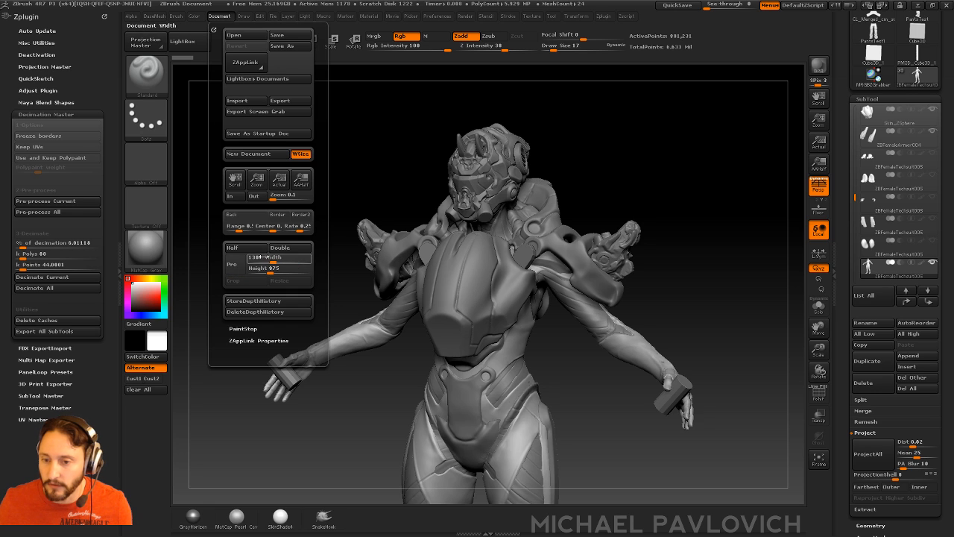
key(Tab)
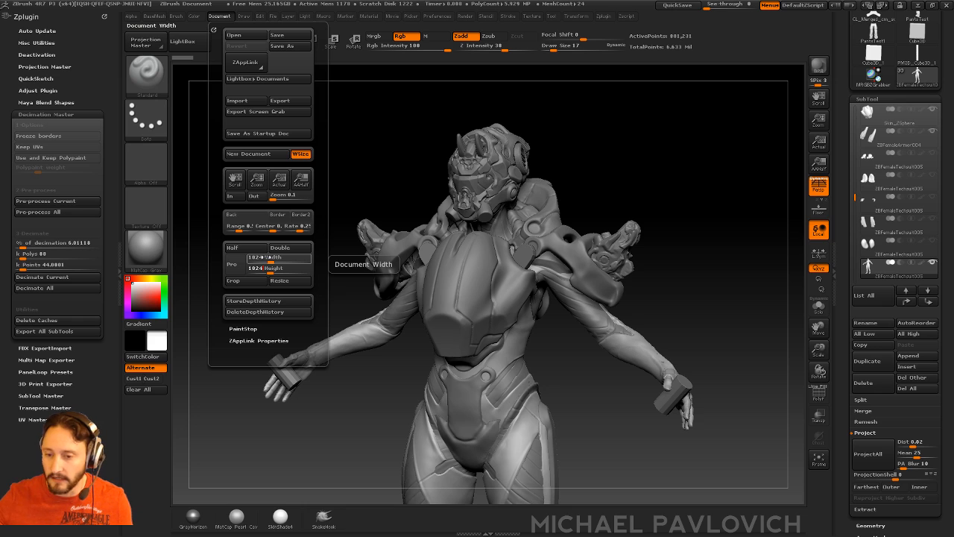
click(262, 257)
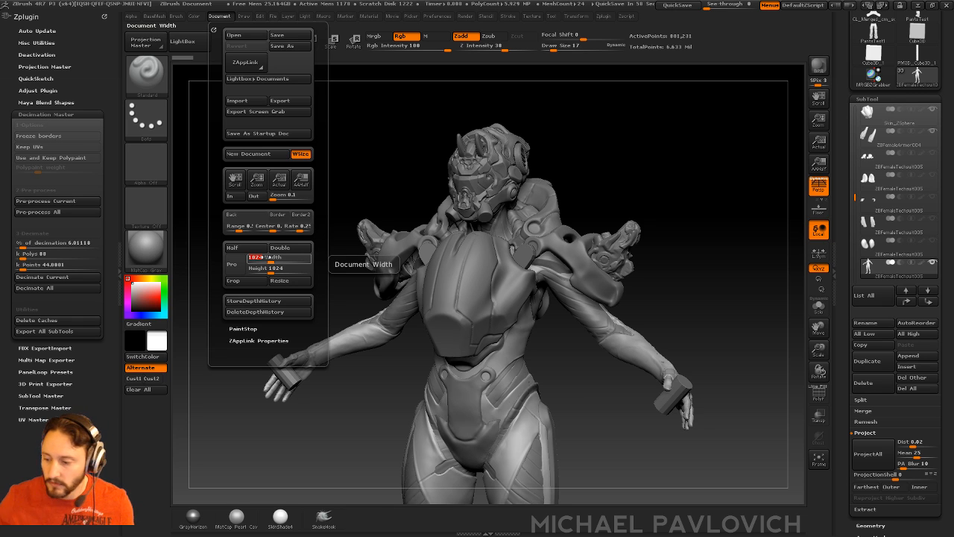
text(2040)
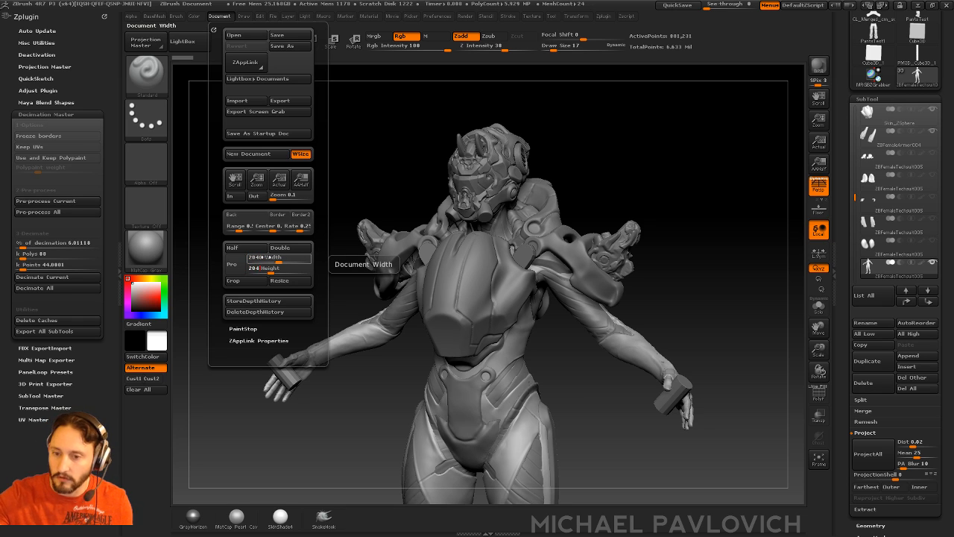
key(Return)
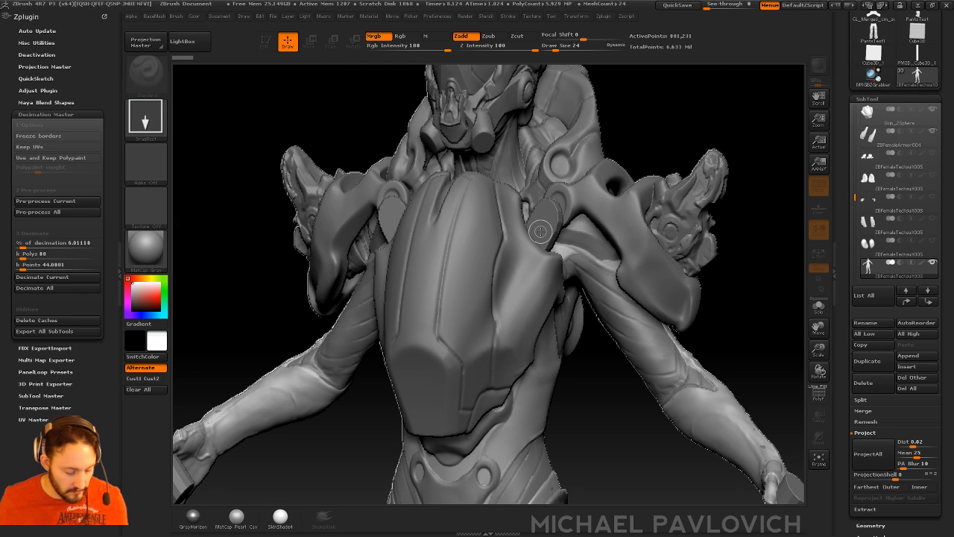
- Clear the resized canvas, redraw the female armor figure, and put it in Edit mode, framed at full height
key(ctrl+n)
drag(464, 216, 490, 377)
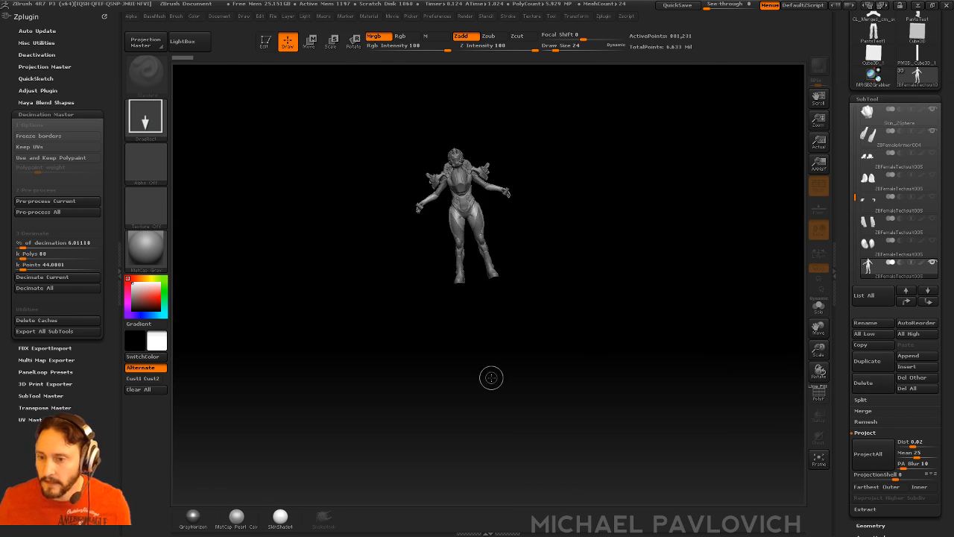
click(264, 41)
drag(599, 224, 592, 281)
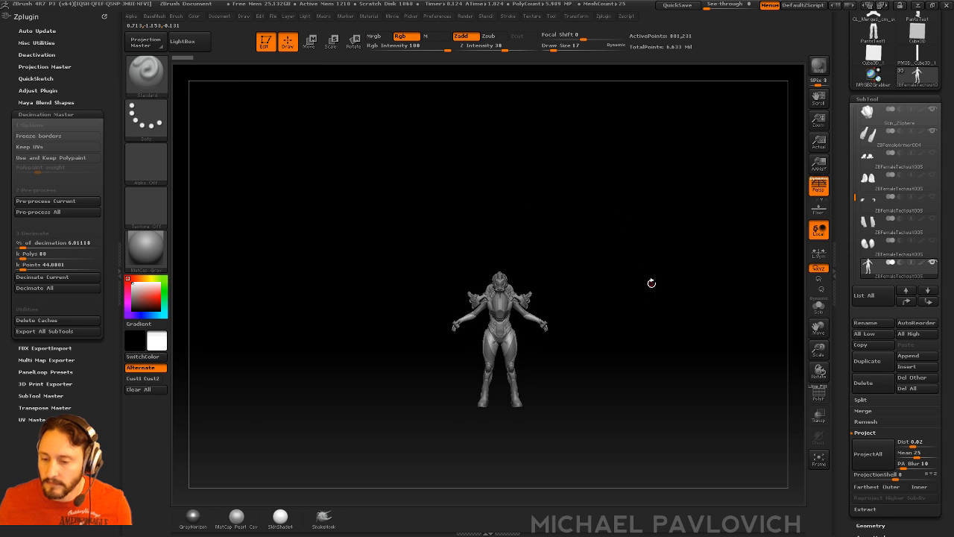
key(f)
alt+drag(666, 307, 690, 316)
alt+drag(697, 260, 694, 299)
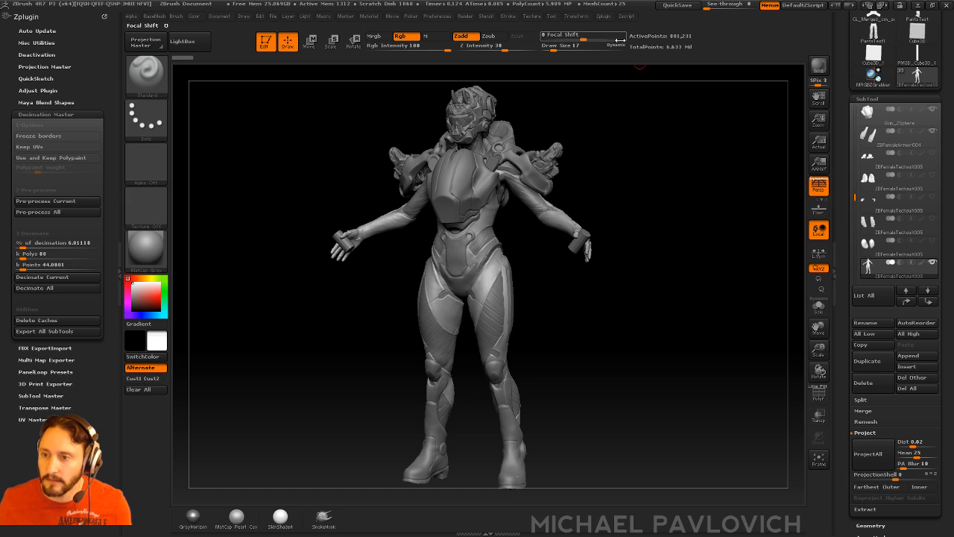
- Zoom the document out to show the whole square canvas and fit the full figure inside it
click(513, 17)
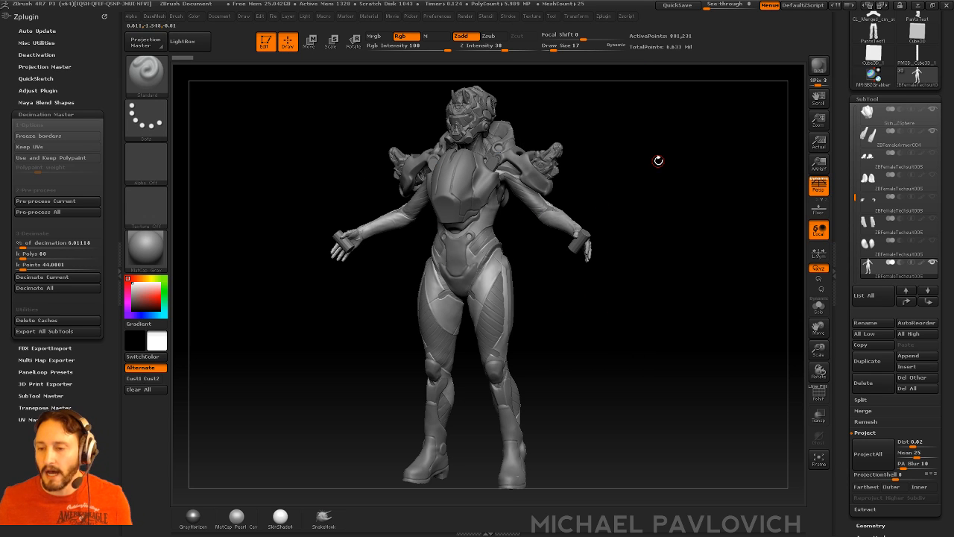
drag(818, 120, 366, 73)
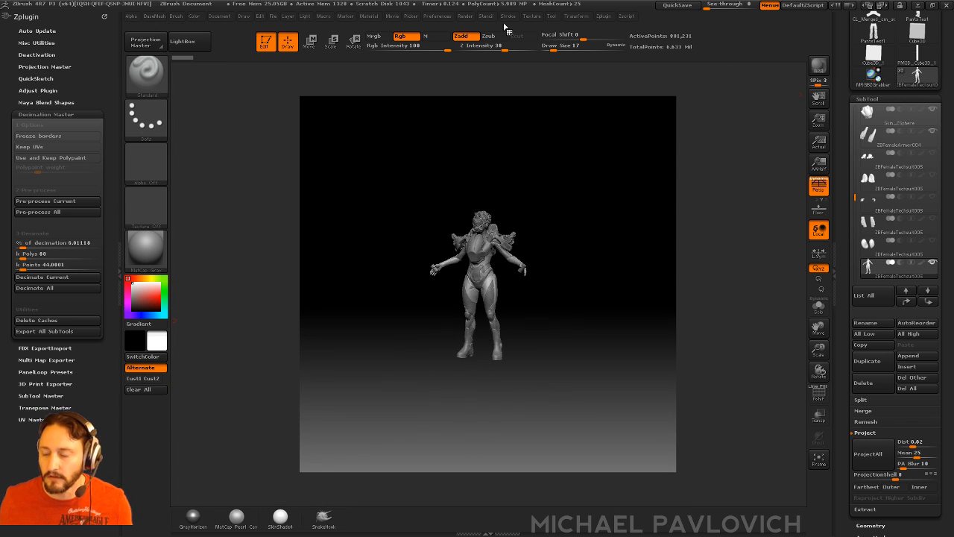
mouse_move(579, 227)
mouse_down()
mouse_move(613, 226)
mouse_move(624, 265)
mouse_up()
mouse_move(619, 228)
alt+mouse_down()
mouse_move(628, 294)
mouse_move(550, 131)
mouse_move(610, 124)
alt+mouse_up()
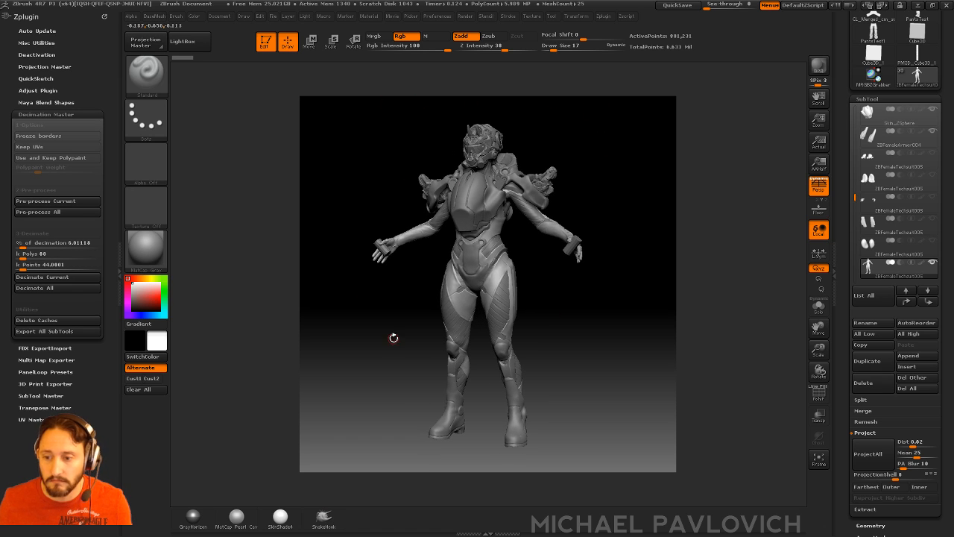
mouse_move(605, 173)
alt+mouse_down()
mouse_move(620, 179)
mouse_move(600, 189)
alt+mouse_up()
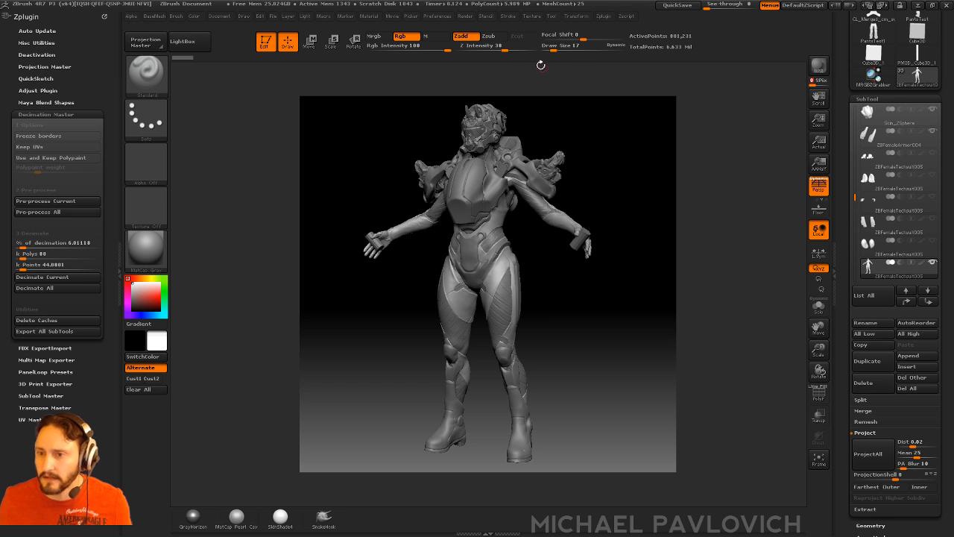
- Render the figure with BPR and expand the Render Properties
click(467, 17)
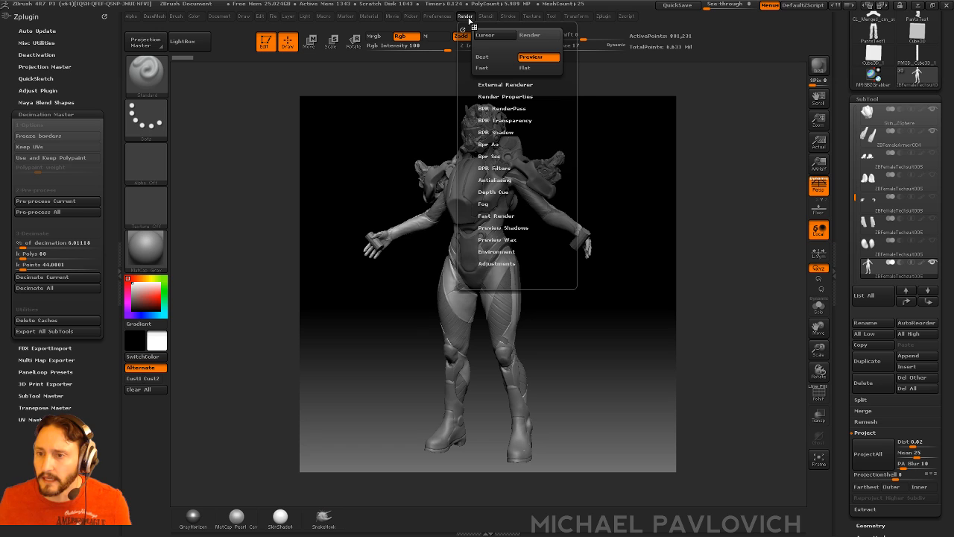
click(486, 84)
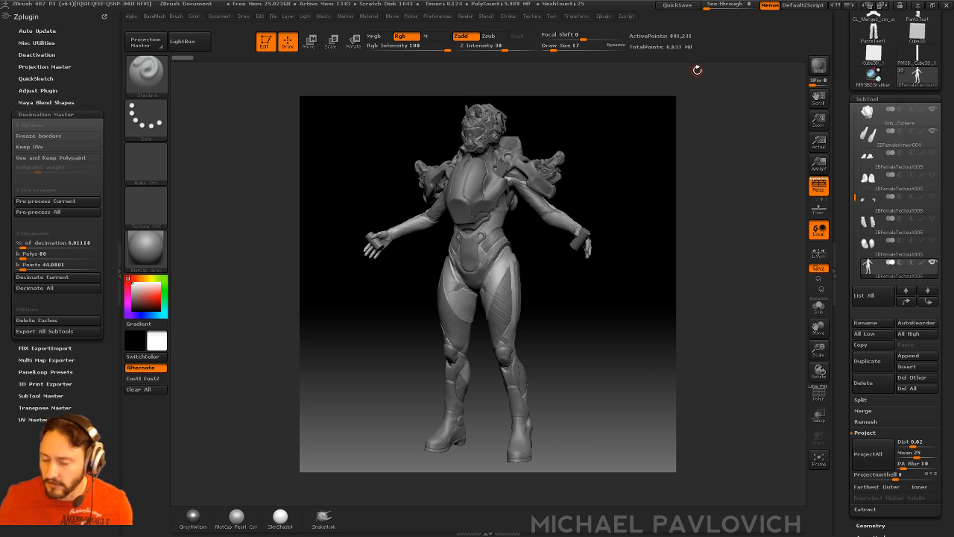
click(819, 69)
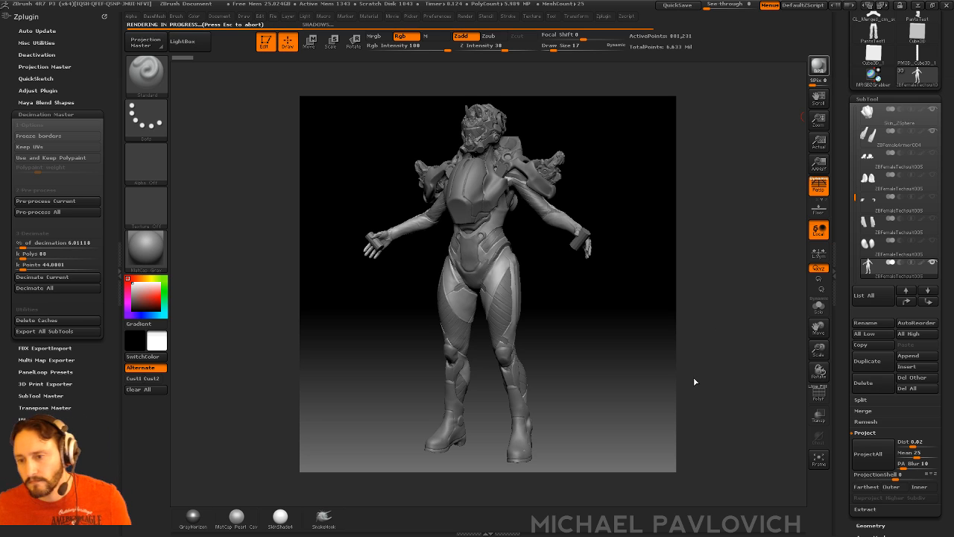
click(465, 15)
click(494, 89)
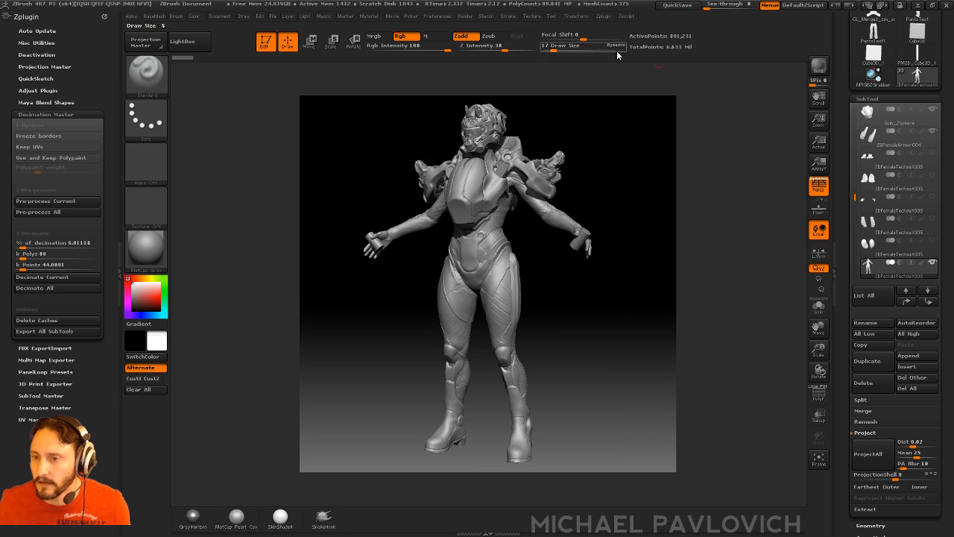
- Capture the rendered document as a texture with GrabDoc and preview it
click(532, 16)
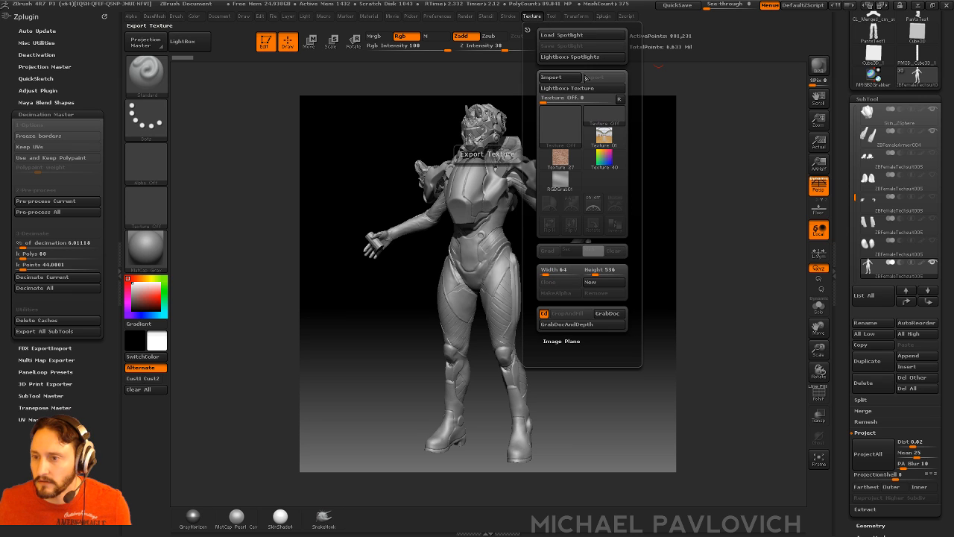
click(608, 313)
mouse_move(560, 127)
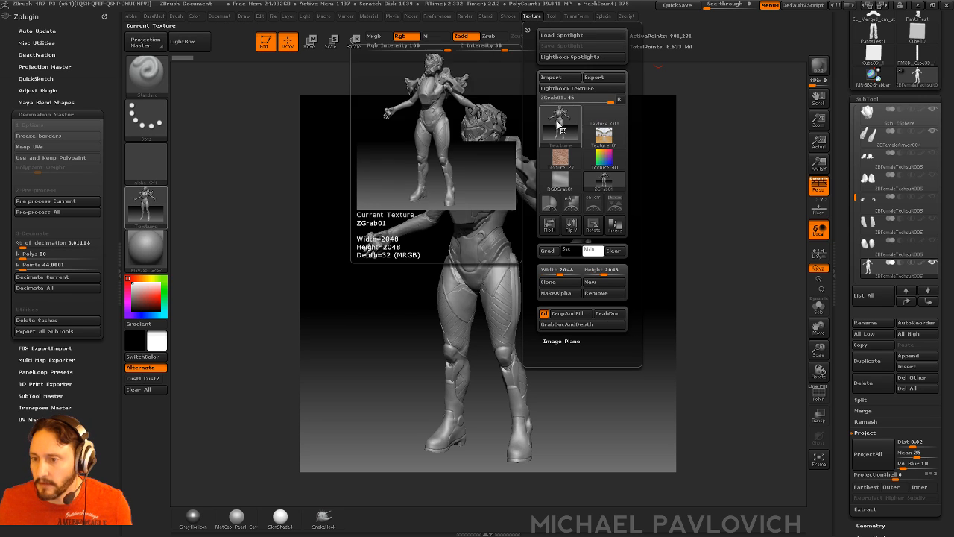
- Expand the BPR RenderPass settings and preview the Shaded and Mask passes
click(465, 16)
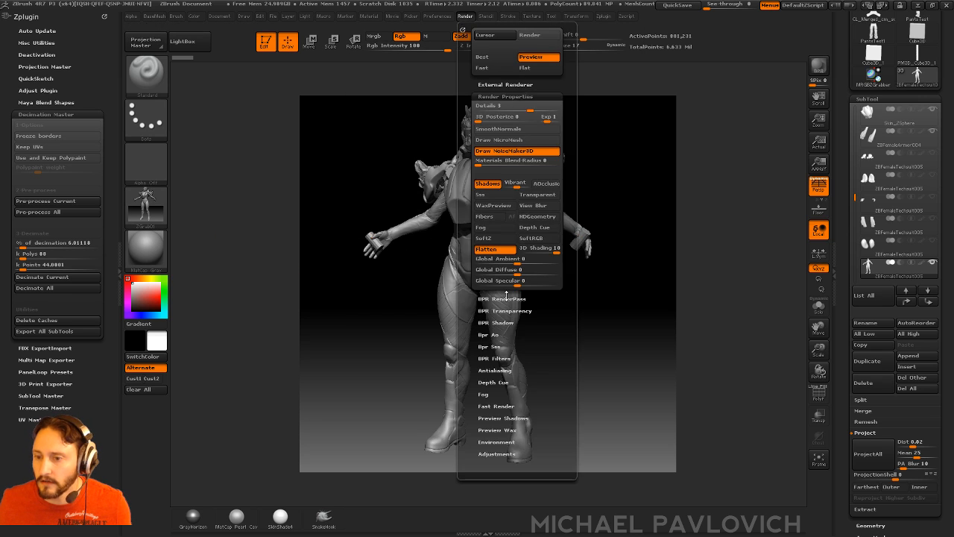
click(507, 298)
mouse_move(486, 342)
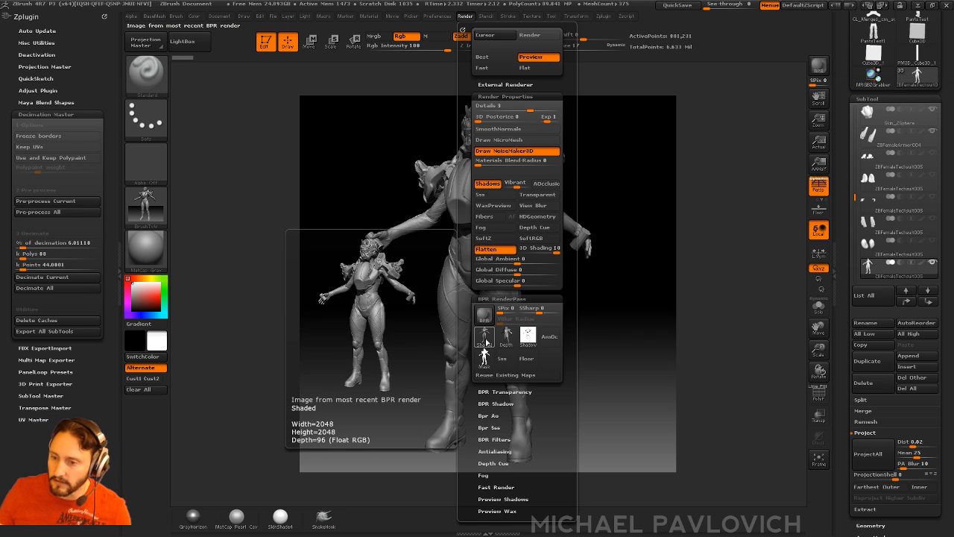
mouse_move(485, 360)
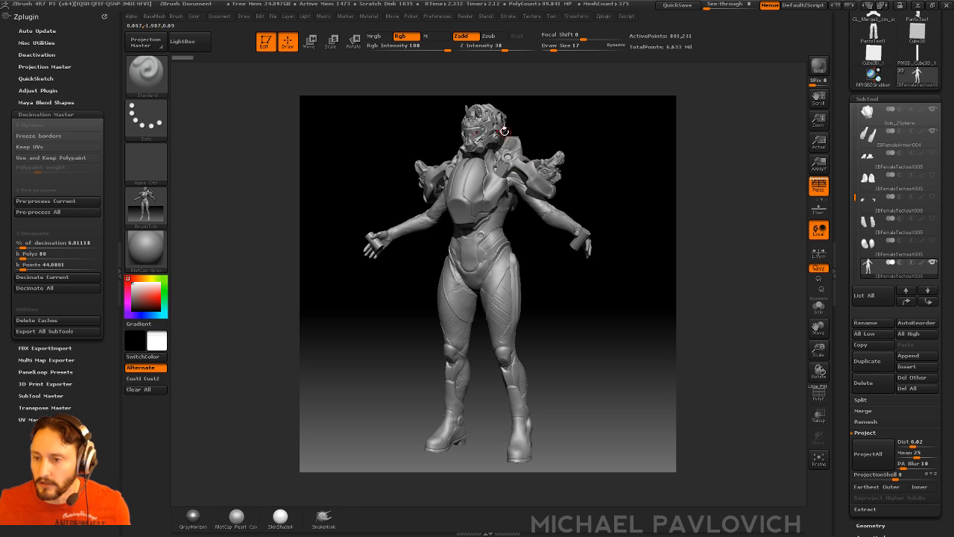
- Assign BasicMaterial to the figure from the standard materials
drag(307, 185, 322, 183)
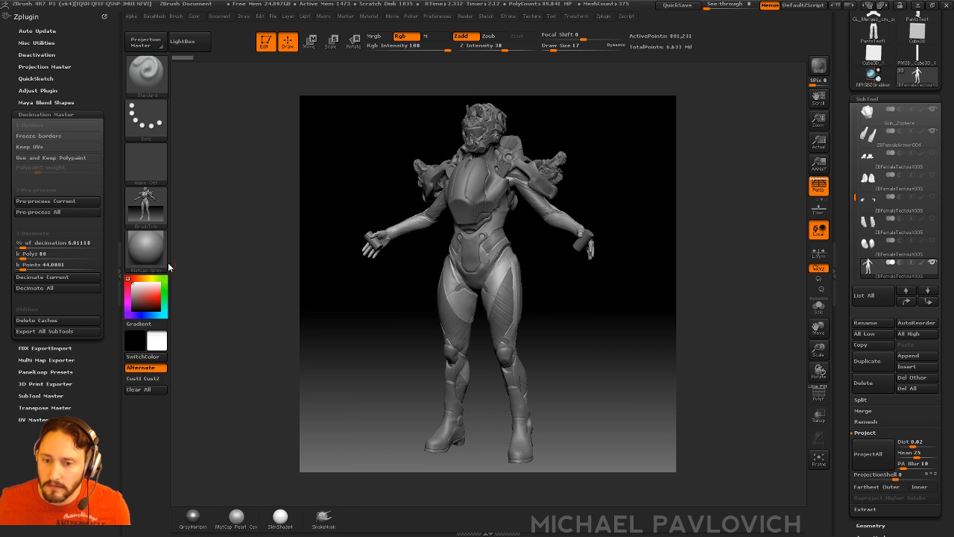
click(137, 269)
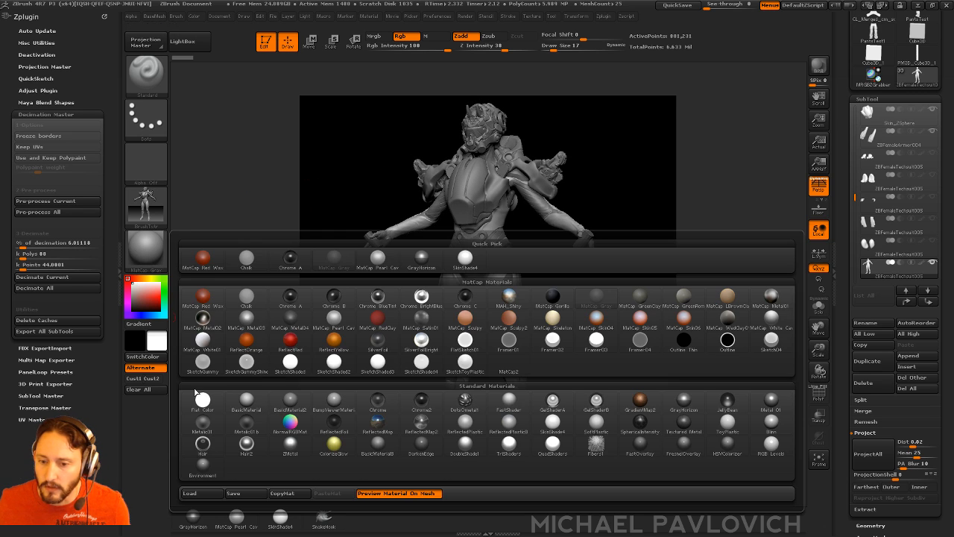
click(260, 404)
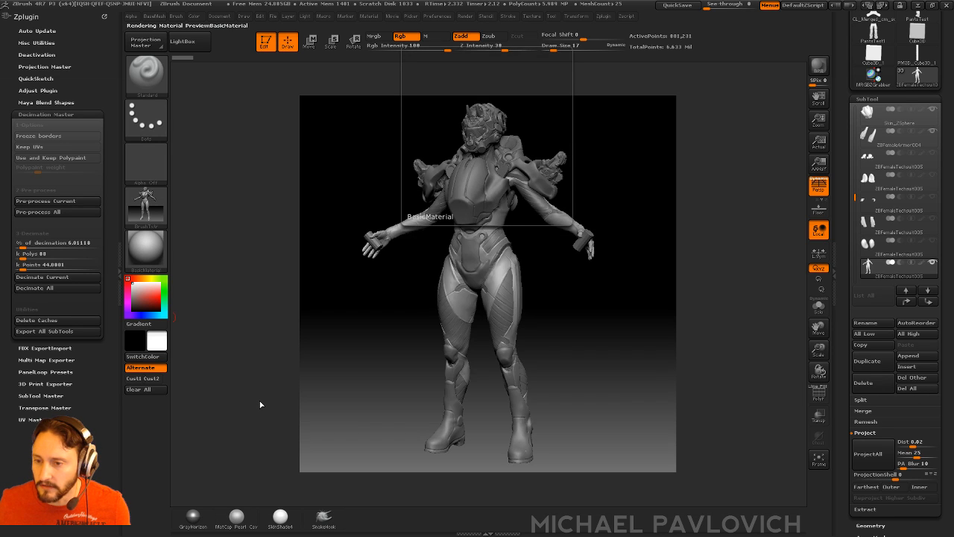
- Replace the docked Zplugin palette with the Material palette and expand the Modifiers of BasicMaterial
click(72, 112)
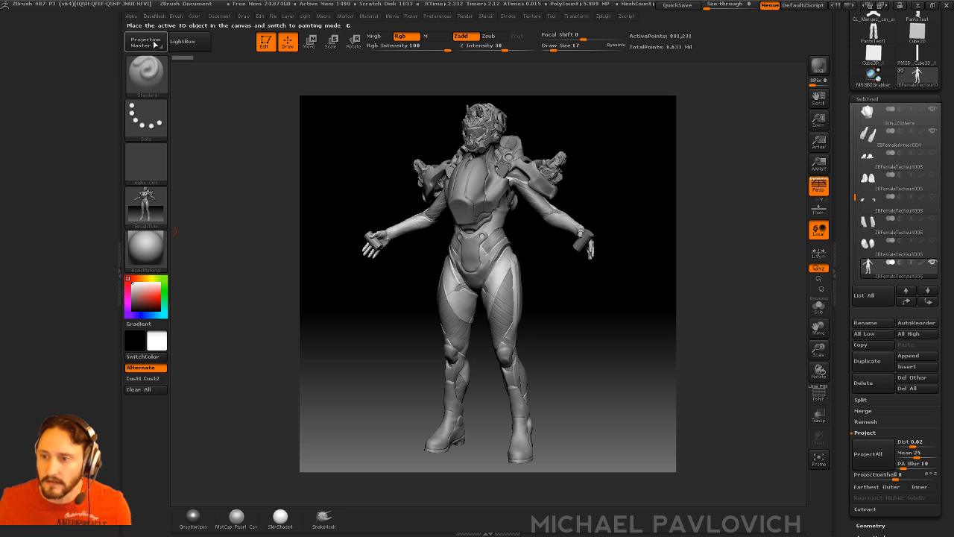
click(368, 18)
drag(363, 28, 62, 99)
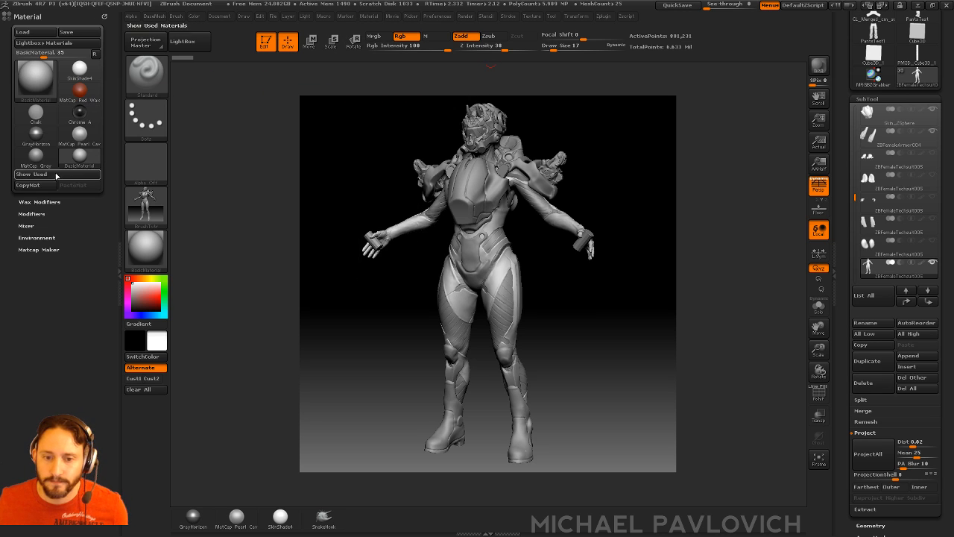
click(31, 213)
drag(10, 239, 11, 293)
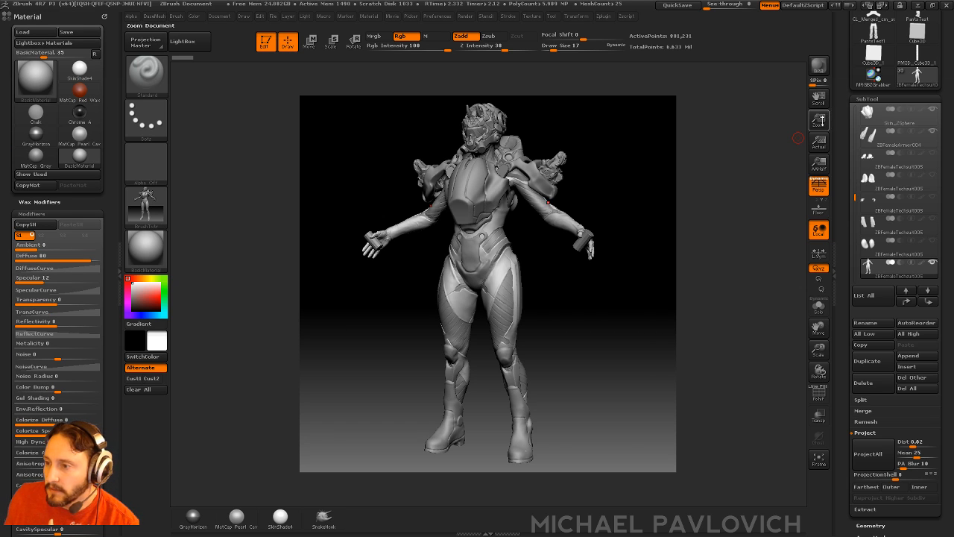
drag(819, 119, 680, 189)
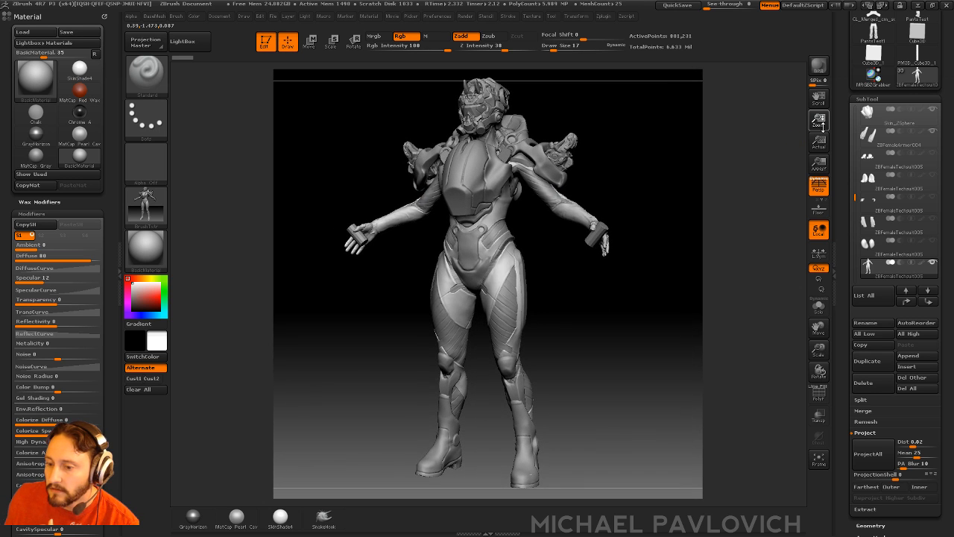
- Set BasicMaterial's Diffuse to 100 and Specular to 68, and bend its specular curve down toward a tighter highlight
drag(589, 164, 619, 169)
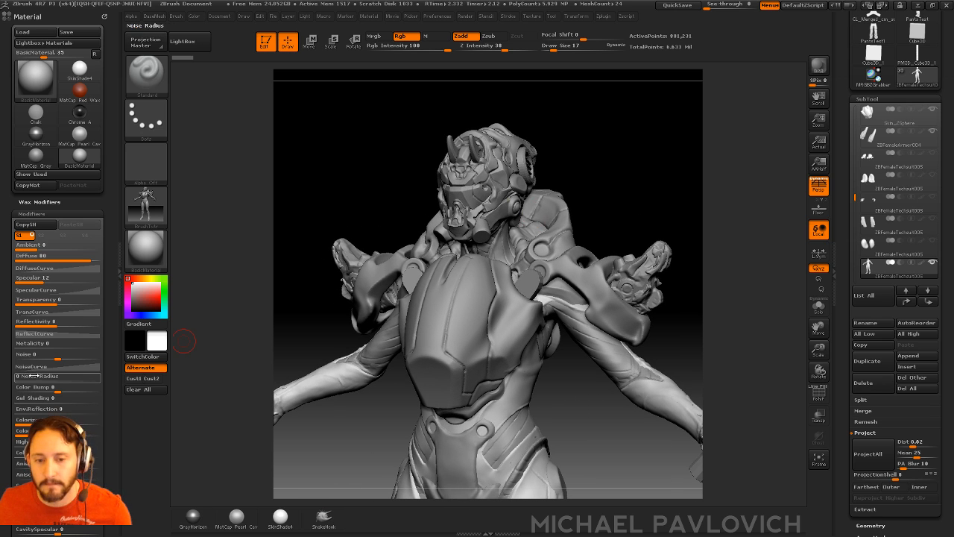
drag(77, 258, 108, 257)
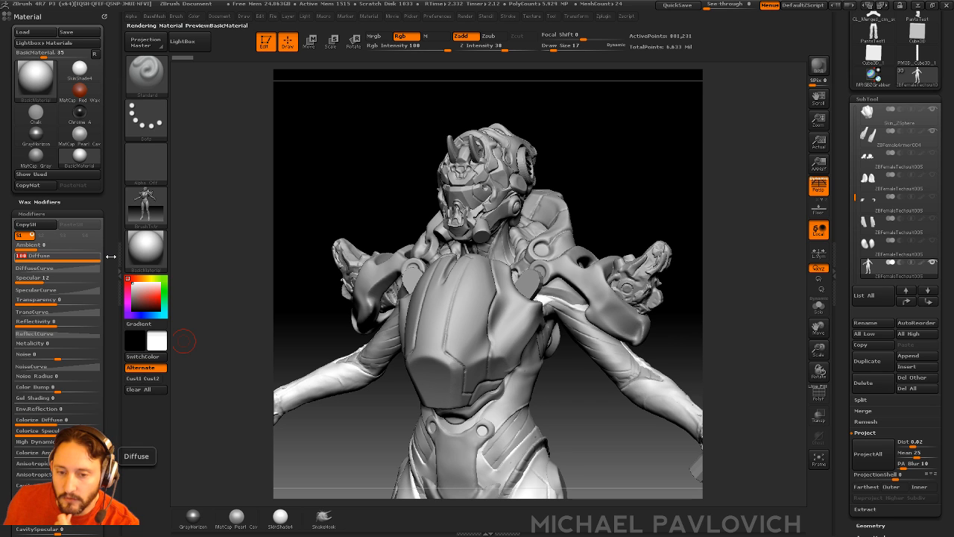
drag(45, 280, 73, 279)
click(60, 290)
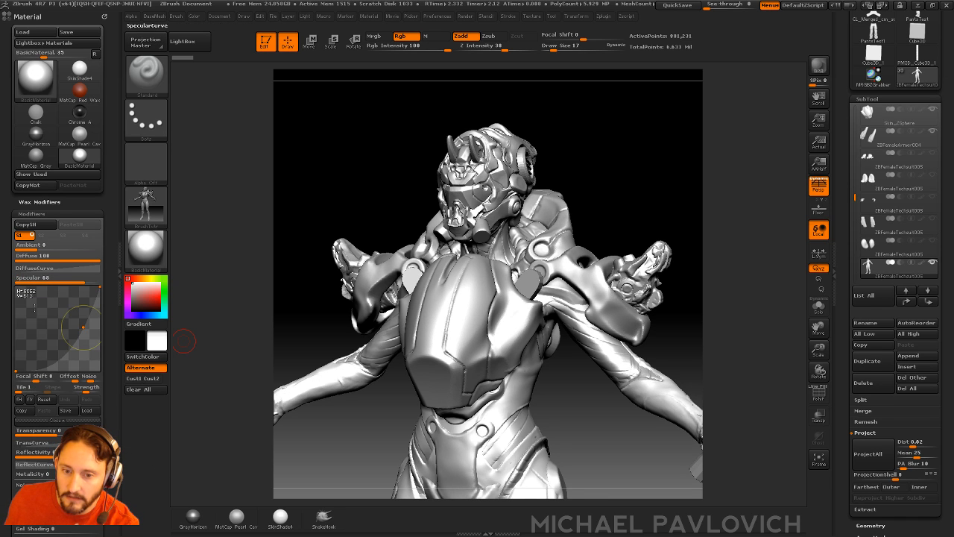
drag(83, 327, 89, 349)
- Try PhongBlinn Specular at 1 on BasicMaterial and return it to 0
scroll(59, 347, down, 10)
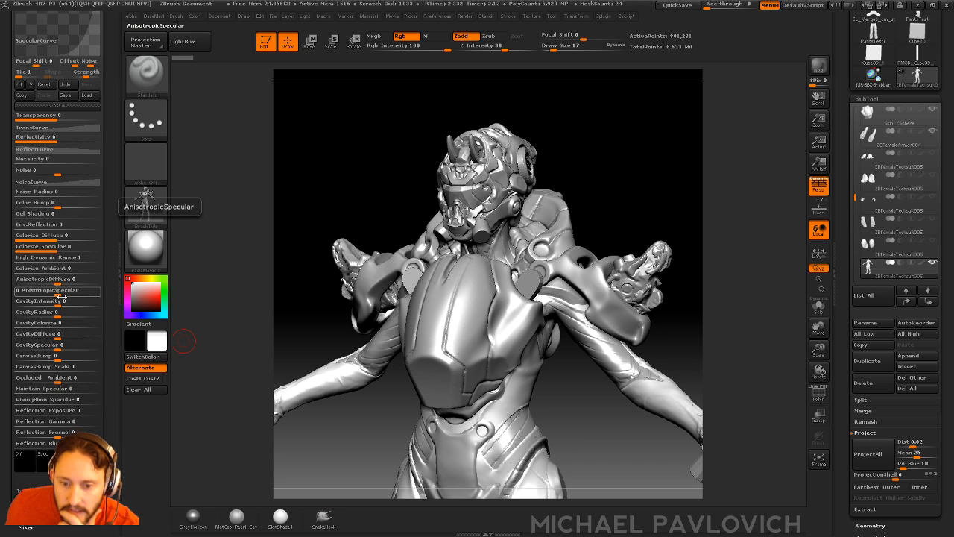
click(70, 400)
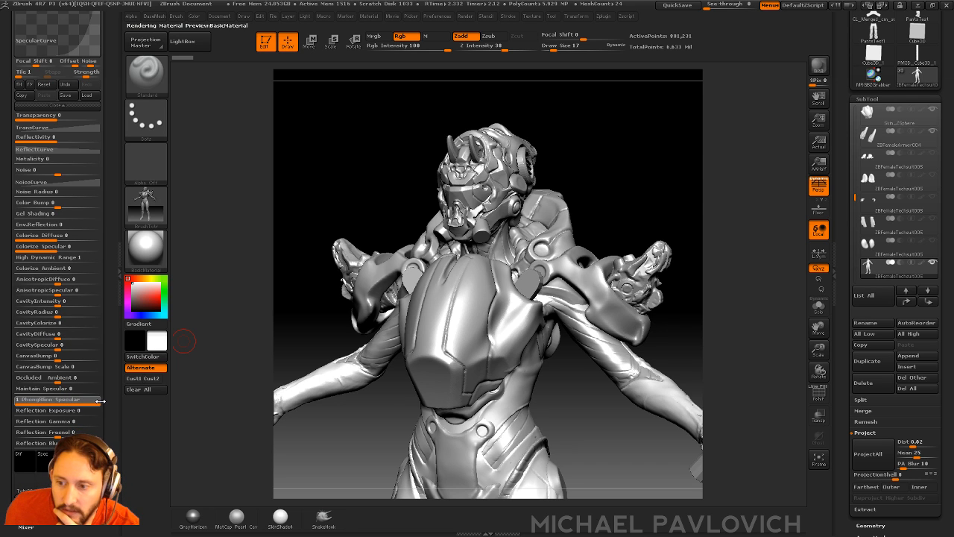
drag(100, 401, 12, 401)
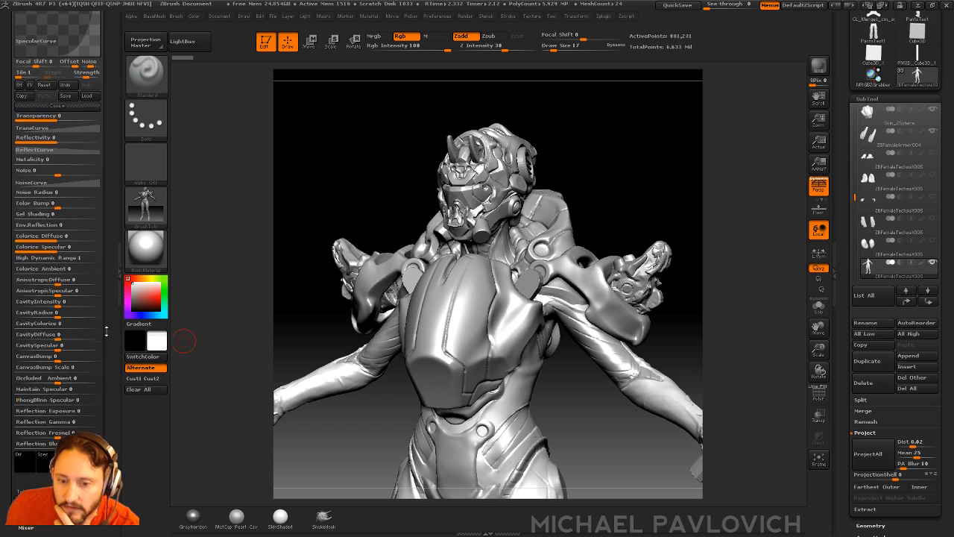
scroll(106, 331, up, 5)
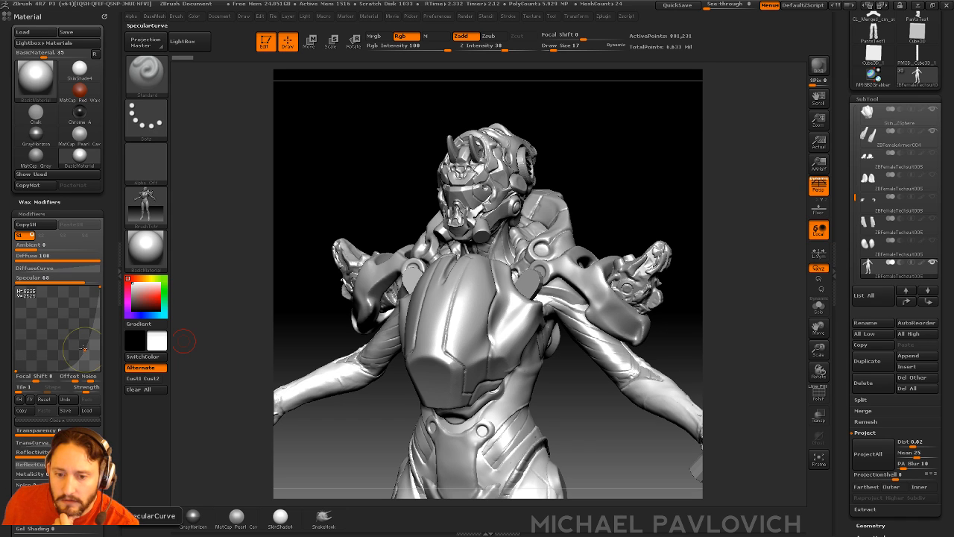
- Try broader specular curve shapes, remove the raised point, and place one low near the curve's high end for a tight highlight
drag(83, 348, 66, 333)
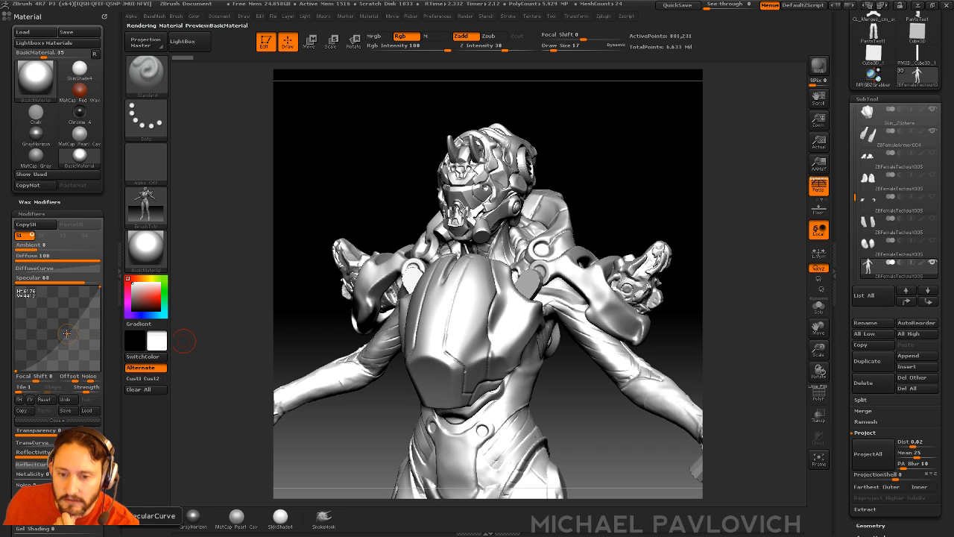
drag(66, 333, 32, 316)
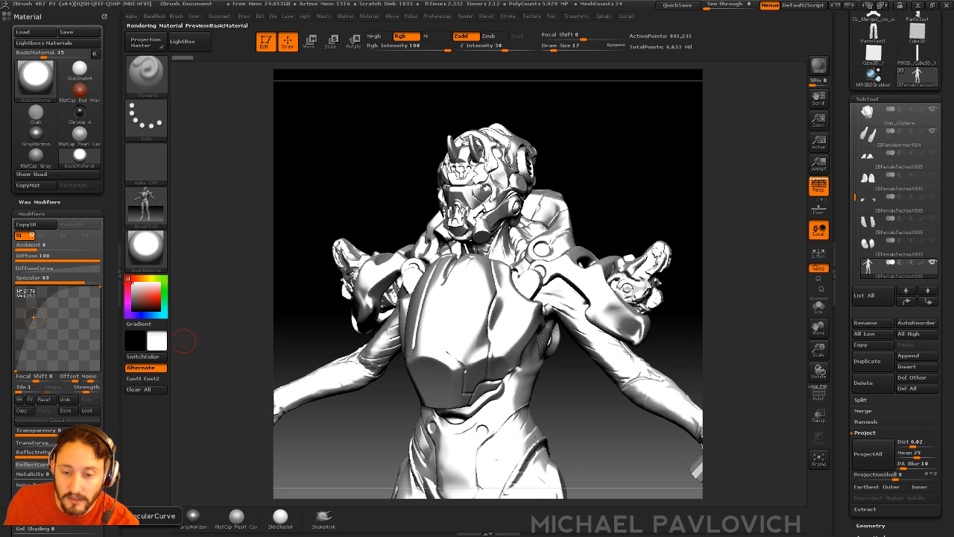
mouse_move(33, 316)
mouse_down()
mouse_move(109, 340)
mouse_move(41, 312)
mouse_up()
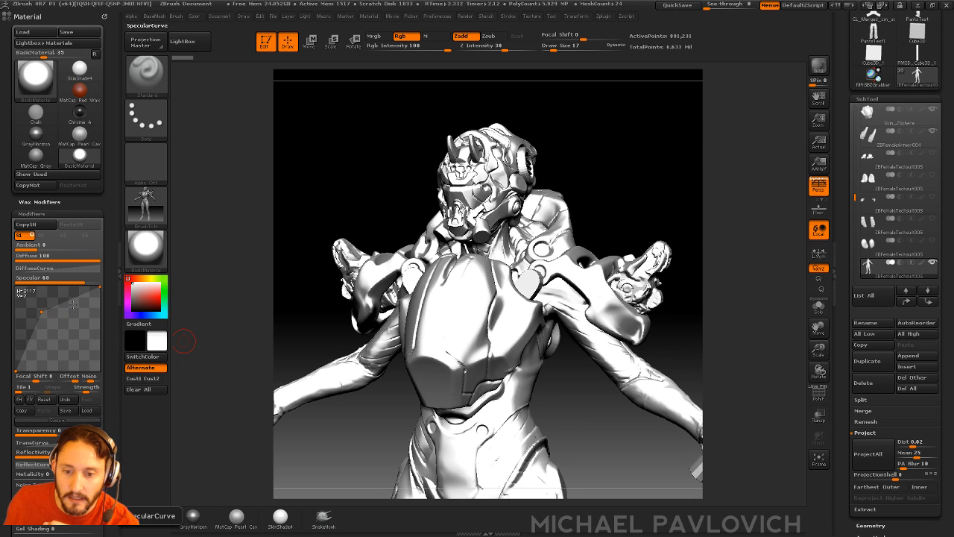
drag(41, 311, 110, 337)
drag(35, 333, 85, 351)
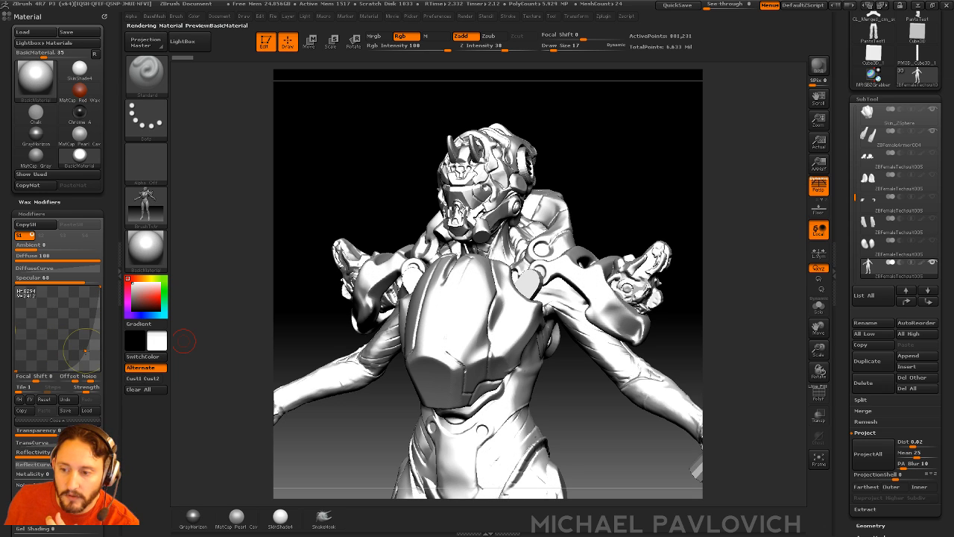
- Set the diffuse curve's Steps Strength to 2, try a higher step count, and return Steps to 1 for hard-edged shading
click(55, 268)
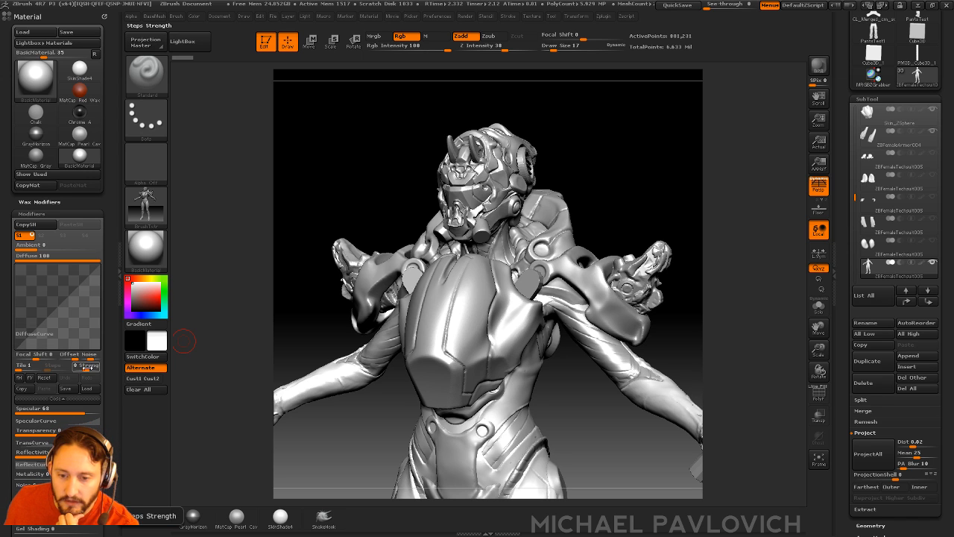
drag(87, 366, 95, 369)
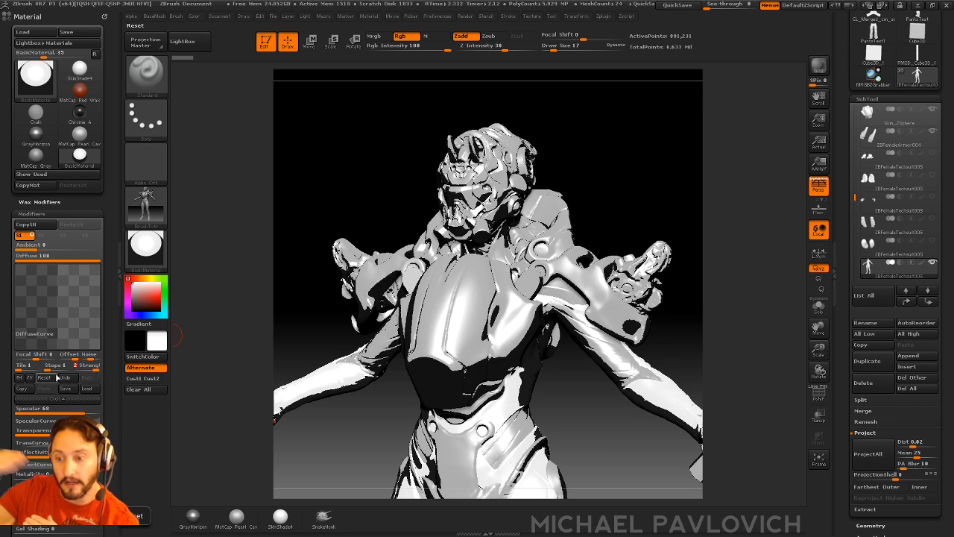
mouse_move(48, 366)
mouse_down()
mouse_move(95, 369)
mouse_move(57, 368)
mouse_up()
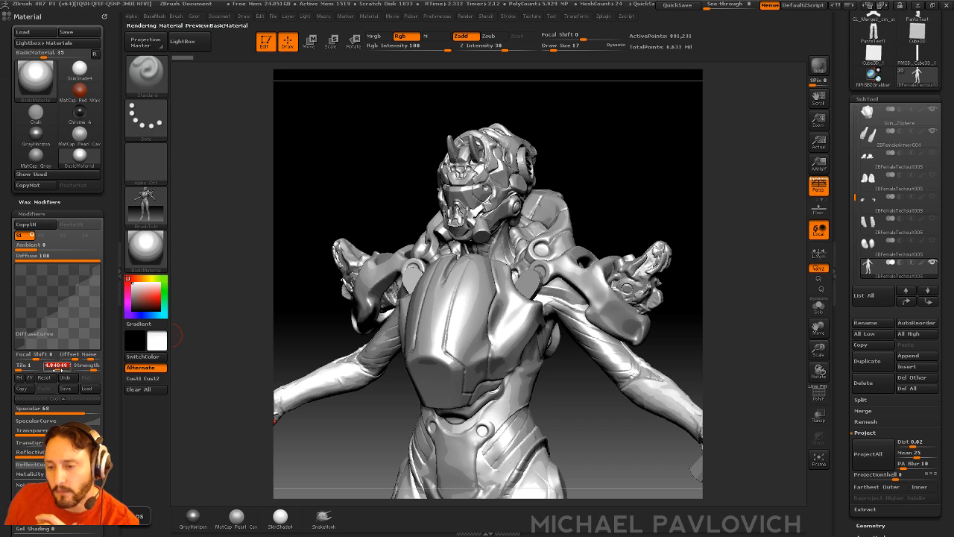
drag(57, 369, 46, 370)
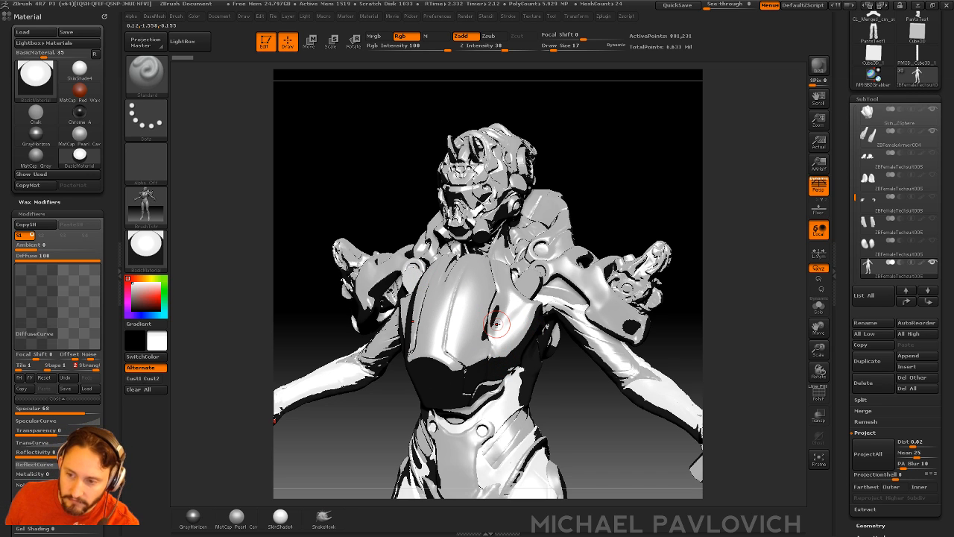
- Set the specular curve's Steps Strength to 2 and Steps to 1.5, and adjust its control point
scroll(104, 343, down, 5)
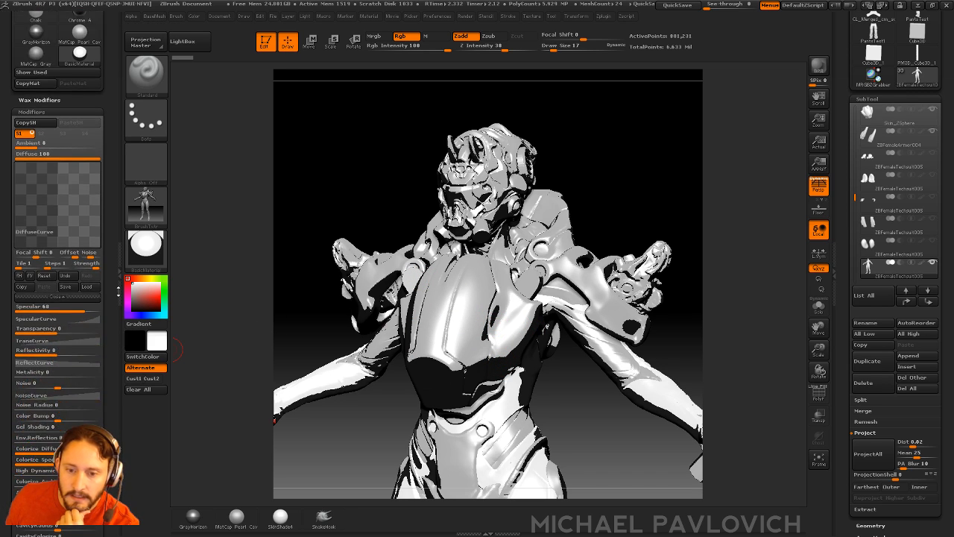
click(67, 317)
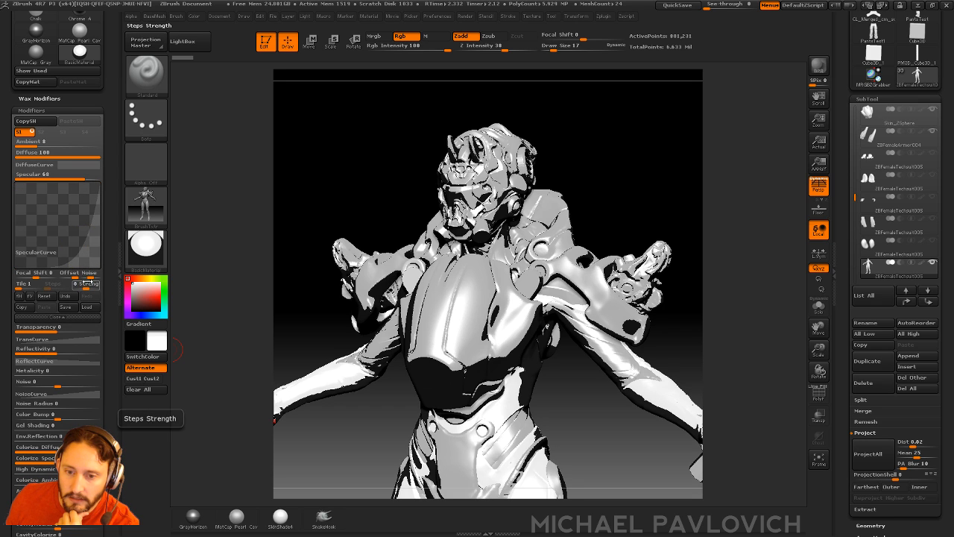
click(96, 284)
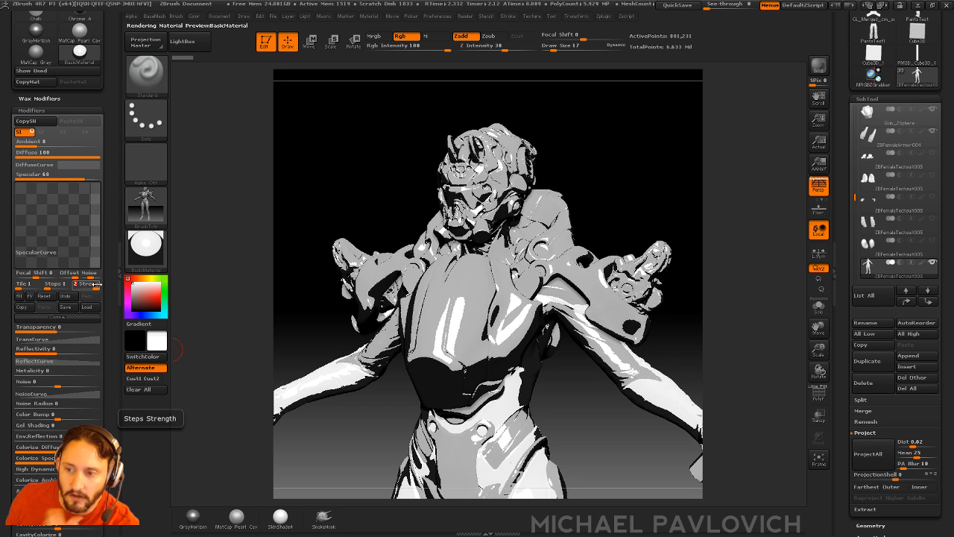
click(53, 286)
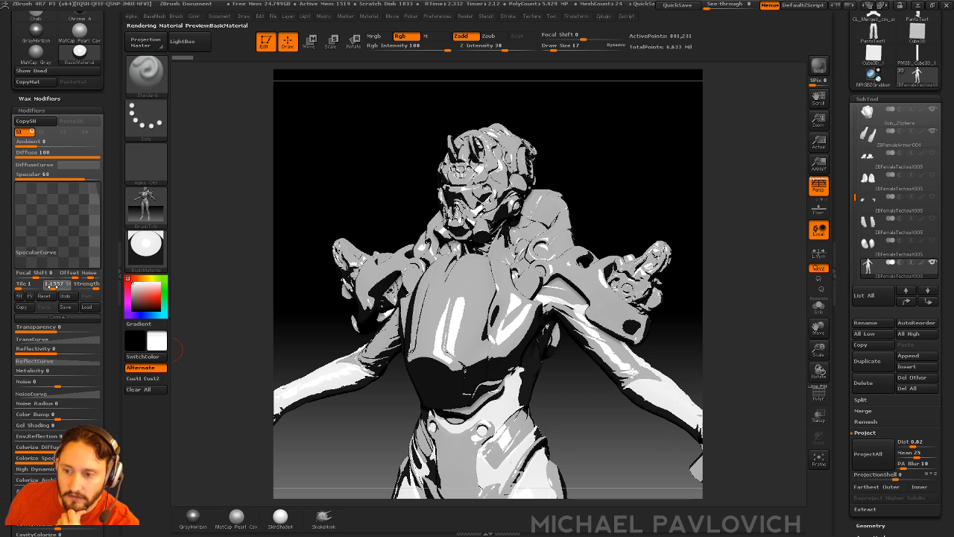
drag(51, 285, 59, 286)
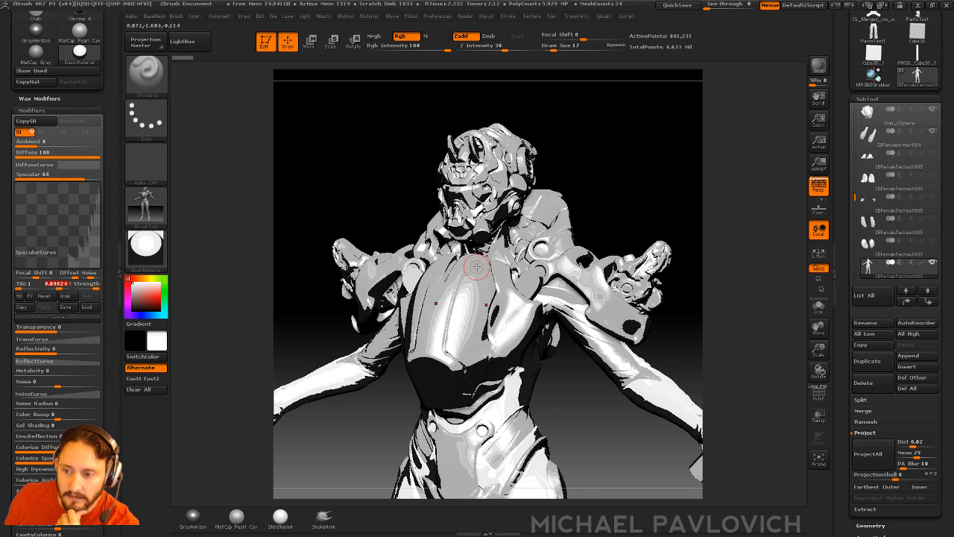
drag(63, 287, 54, 286)
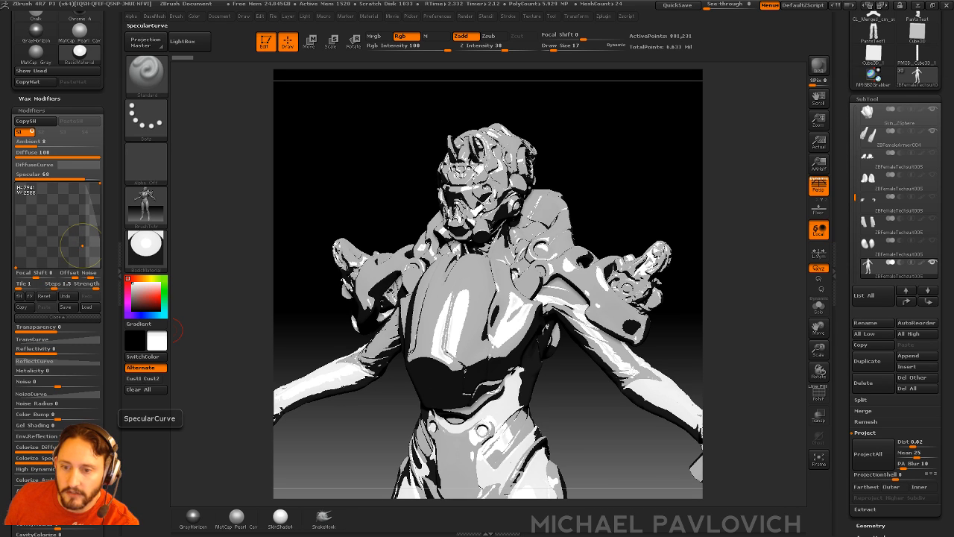
drag(82, 245, 106, 281)
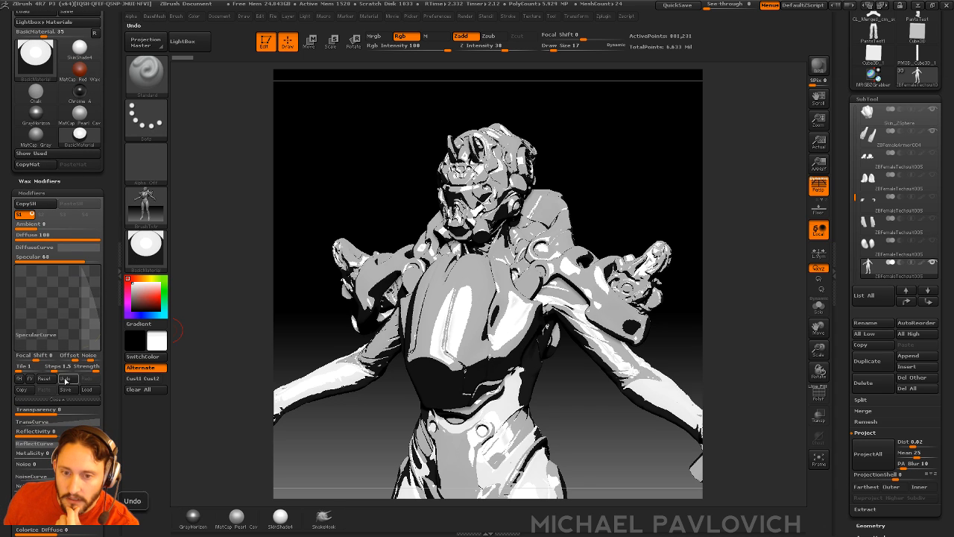
- Lower BasicMaterial's Specular to 35, reopen the diffuse curve, and check the stepped shading on the figure from another angle
drag(75, 258, 100, 240)
click(49, 247)
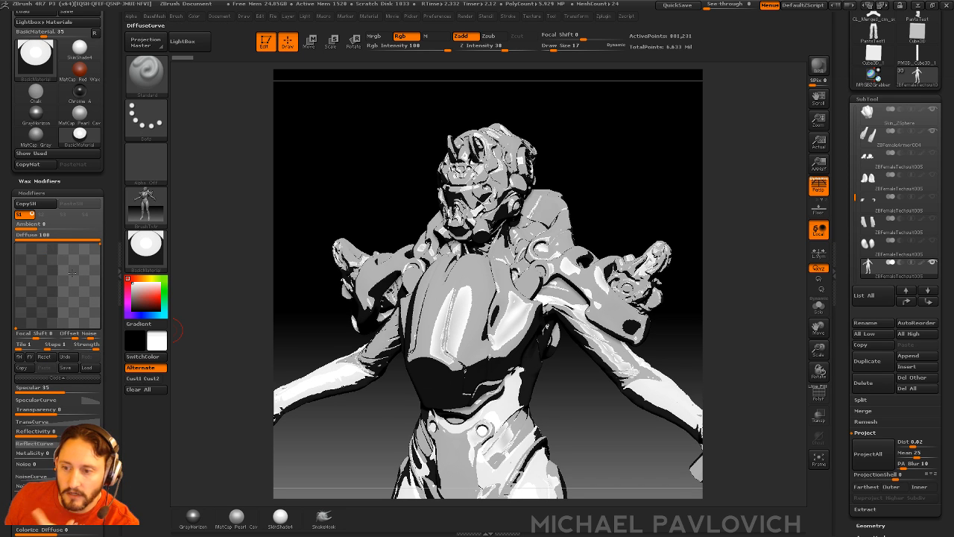
drag(304, 275, 303, 281)
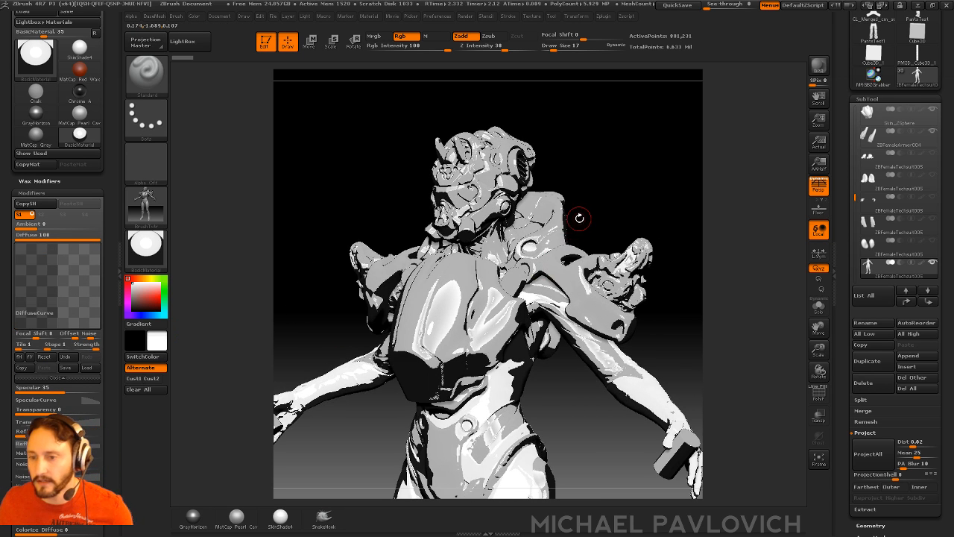
click(614, 196)
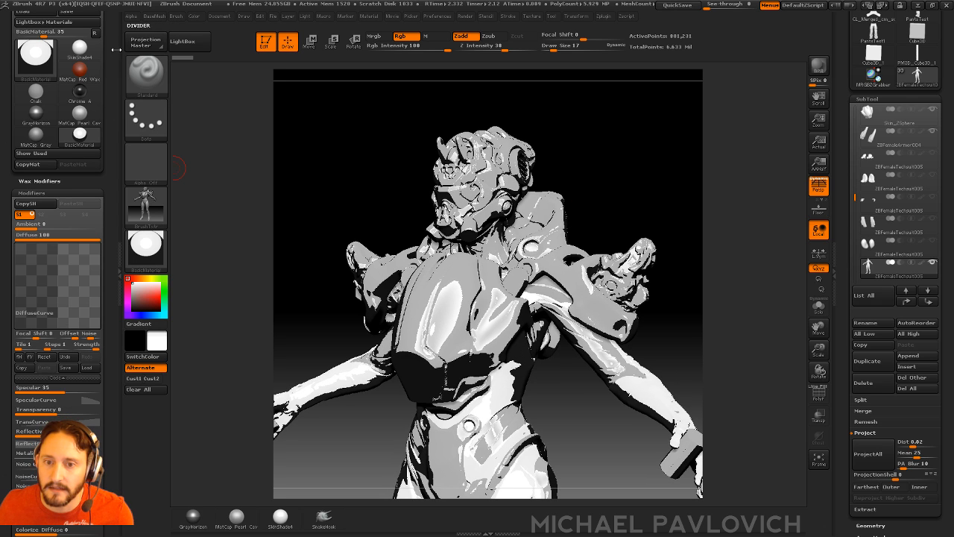
scroll(121, 205, up, 1)
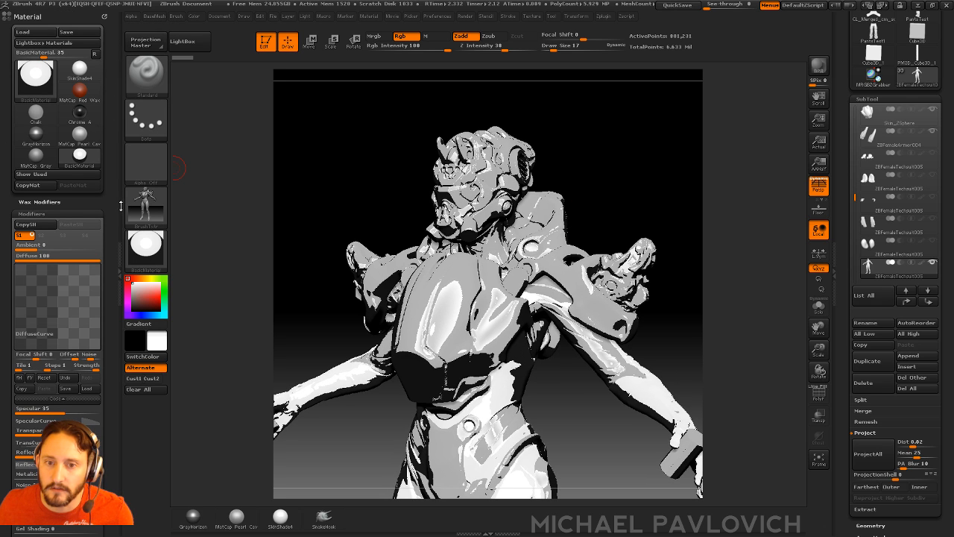
- Dock the Light palette above Material and reposition the main light to the upper left of the light preview sphere
click(305, 17)
drag(304, 27, 29, 44)
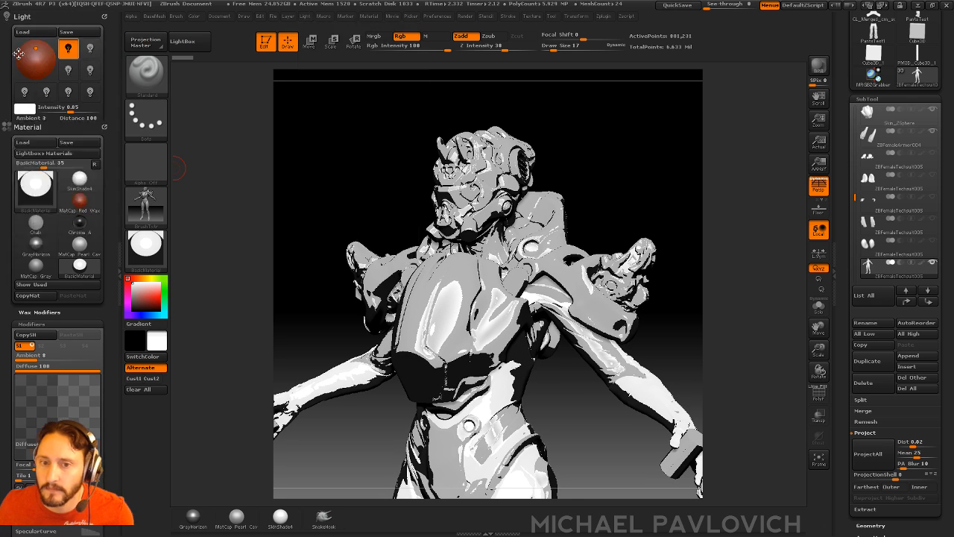
click(31, 55)
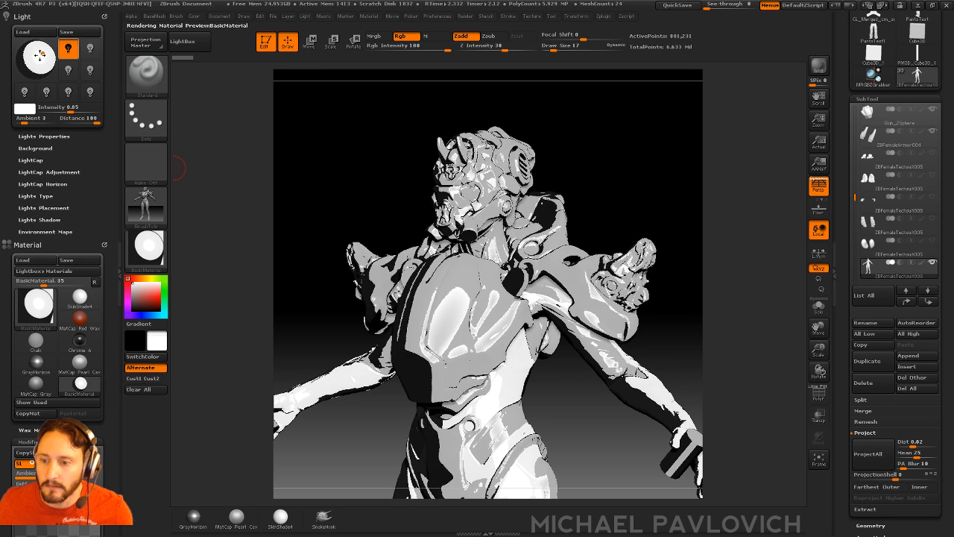
click(38, 47)
drag(39, 47, 26, 46)
- Switch on the second light and tint it a muted blue of about RGB 143, 145, 197
click(88, 49)
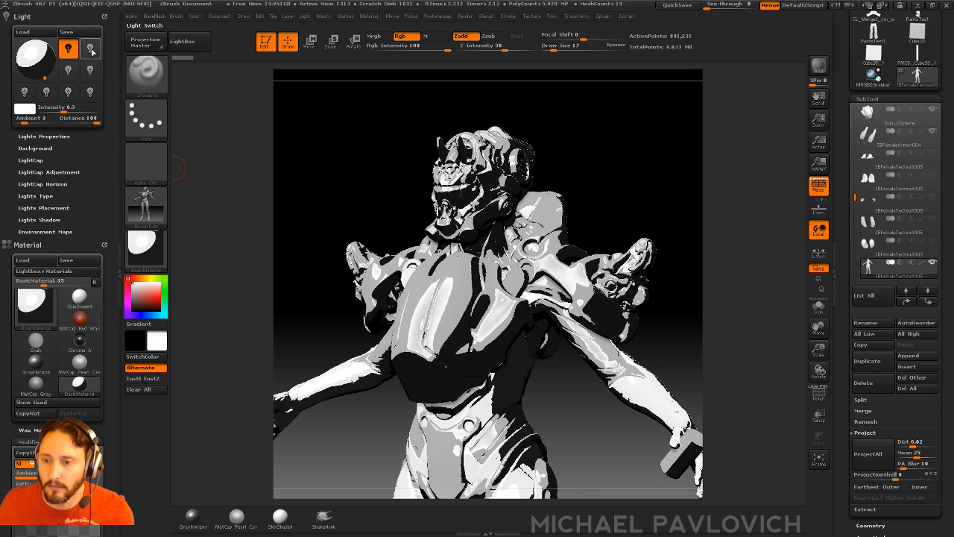
click(30, 110)
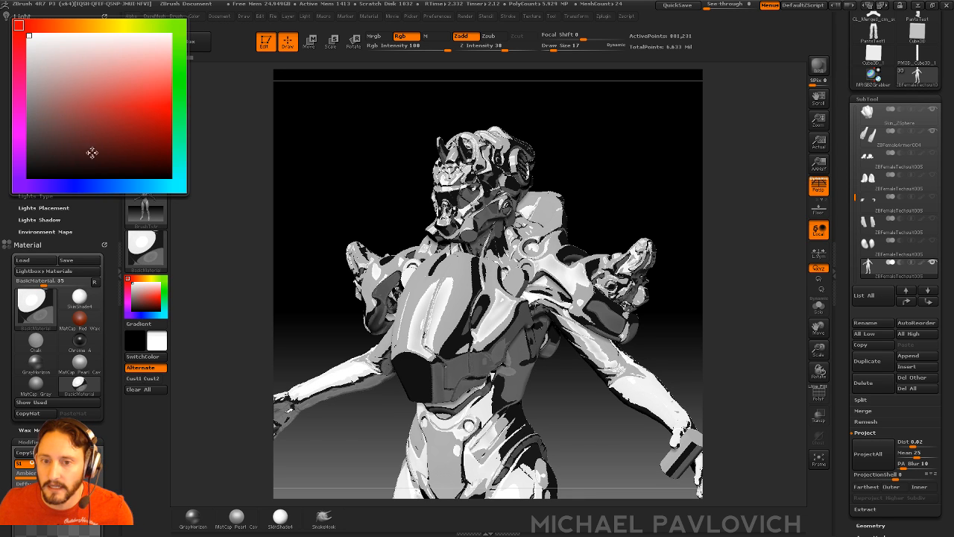
click(77, 186)
click(58, 71)
drag(59, 72, 72, 80)
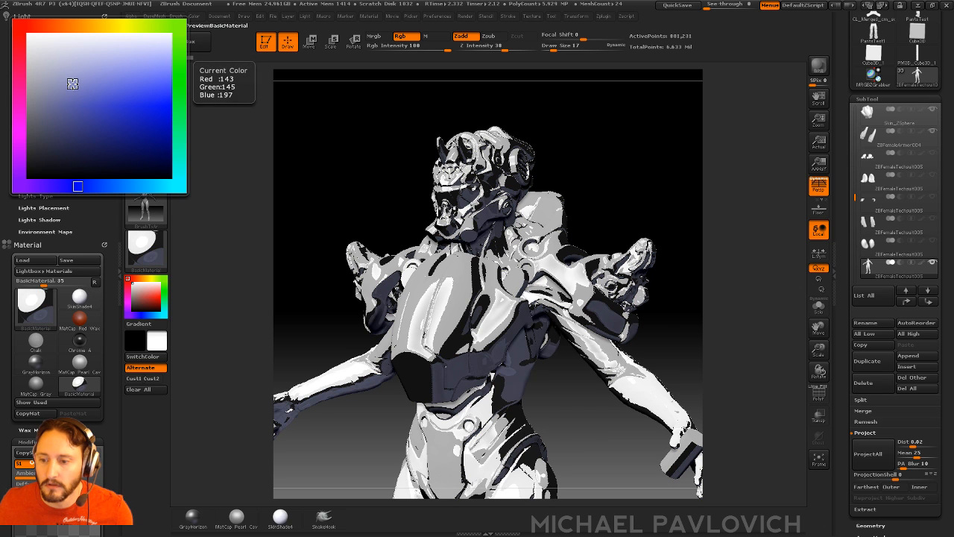
click(73, 81)
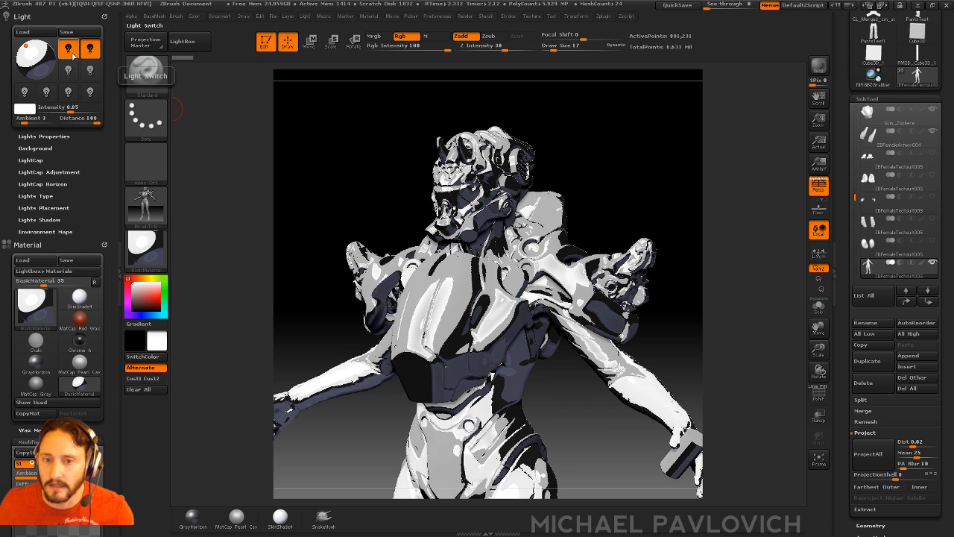
- Tint the main light a pale, desaturated yellow and inspect the two-light toon shading around the full figure
click(24, 108)
click(114, 28)
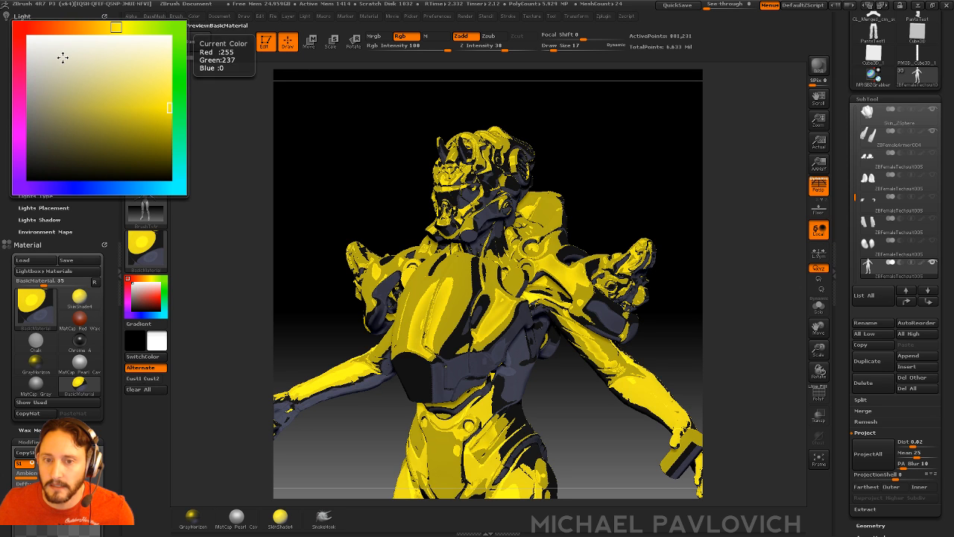
click(62, 58)
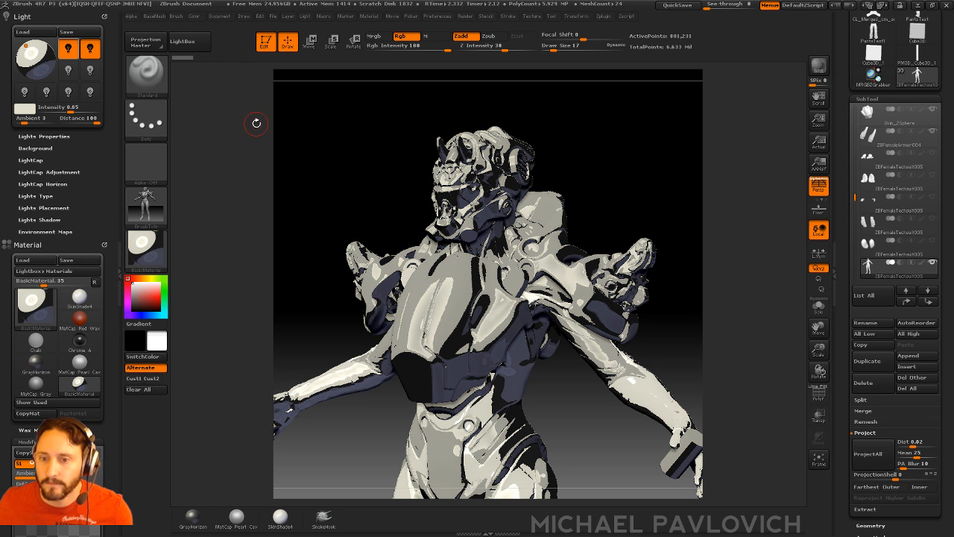
drag(415, 142, 583, 136)
shift+drag(556, 217, 585, 37)
mouse_move(658, 237)
alt+mouse_down()
mouse_move(643, 214)
mouse_move(650, 233)
mouse_move(533, 271)
alt+mouse_up()
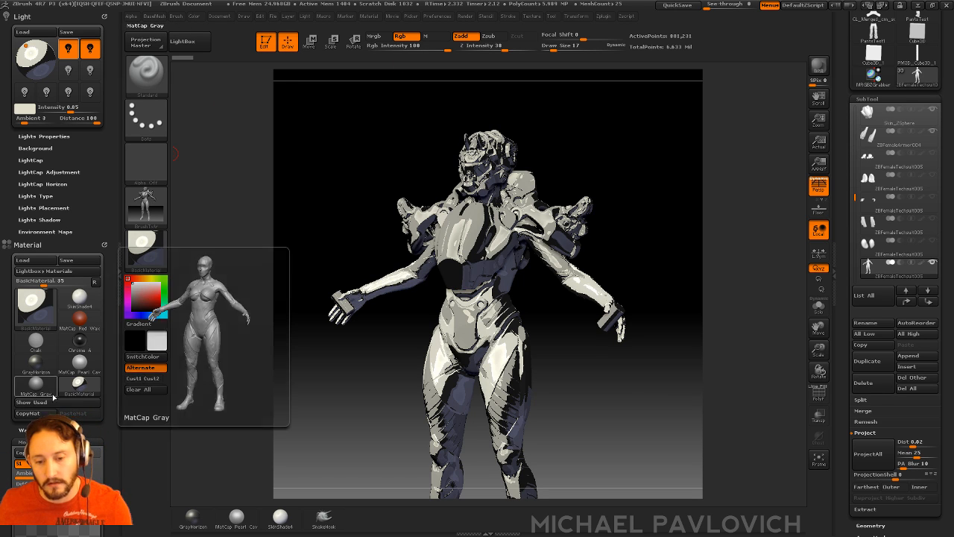
drag(7, 459, 8, 303)
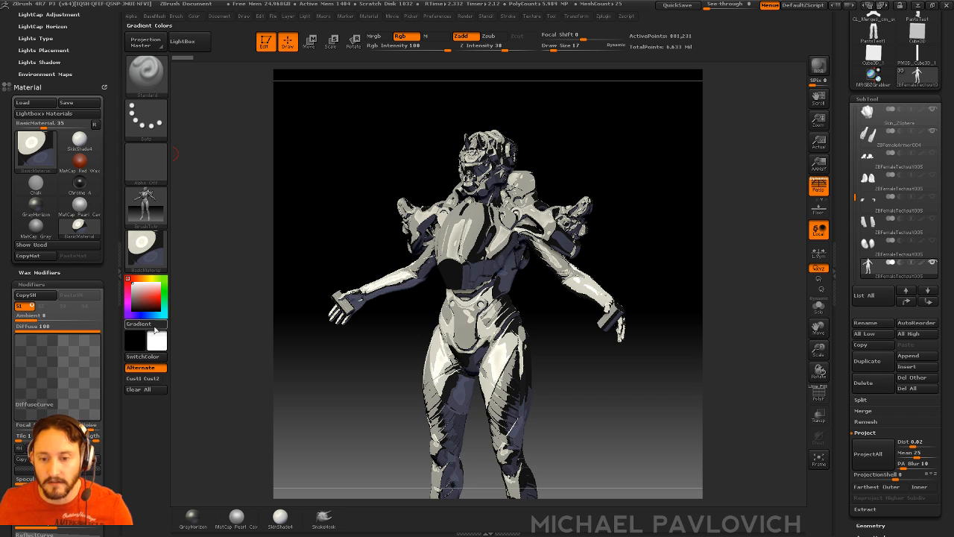
click(146, 248)
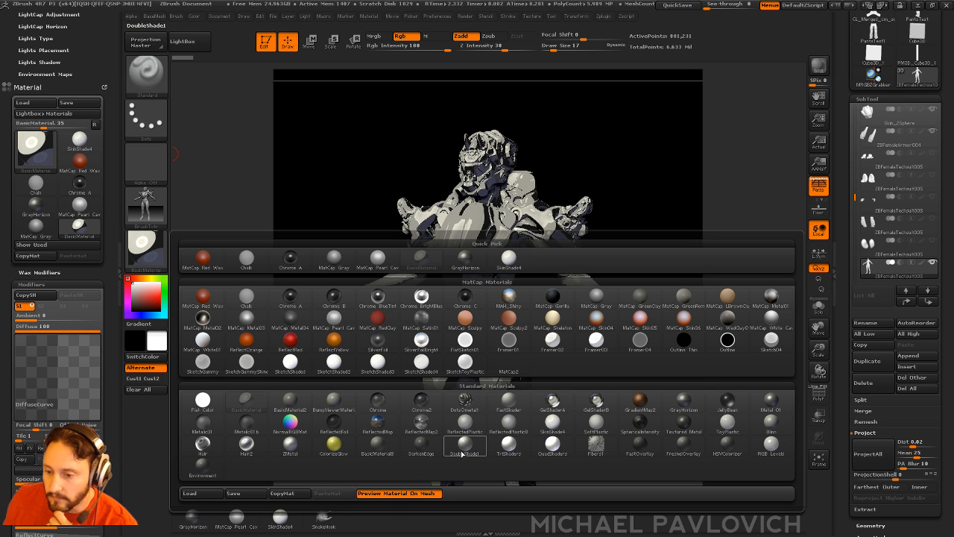
click(557, 449)
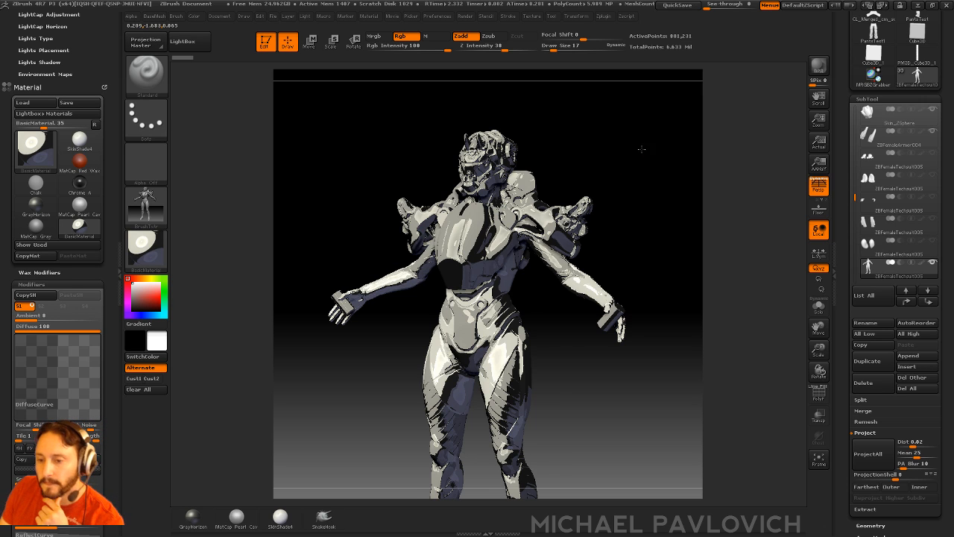
- Turn the figure slightly, raise the BPR Shadow global strength to 1, and run a BPR render of the toon-shaded model
drag(660, 153, 589, 146)
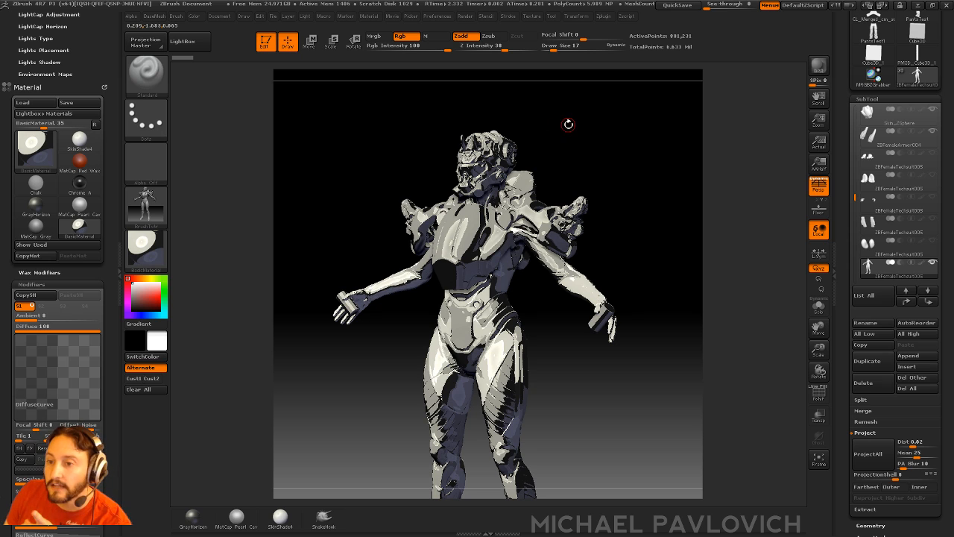
click(465, 16)
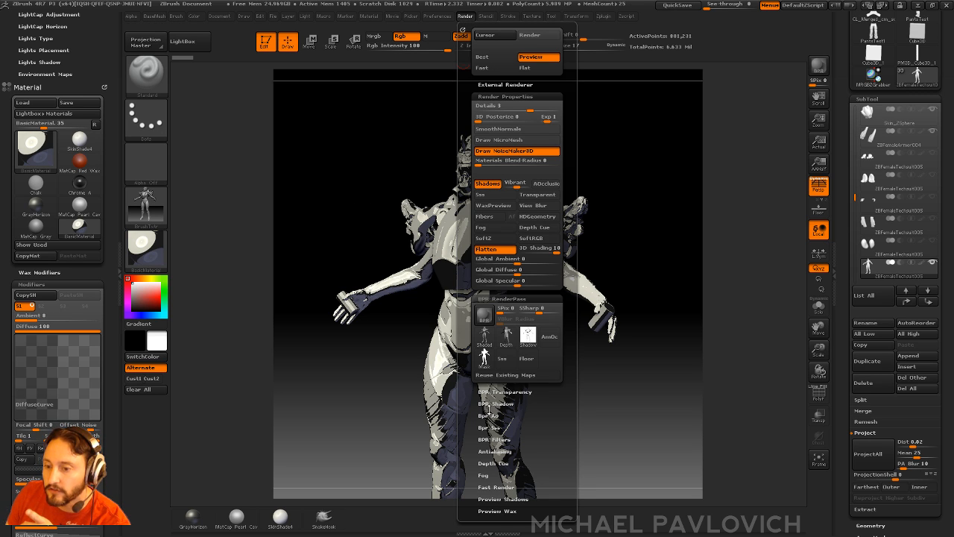
click(489, 405)
click(465, 16)
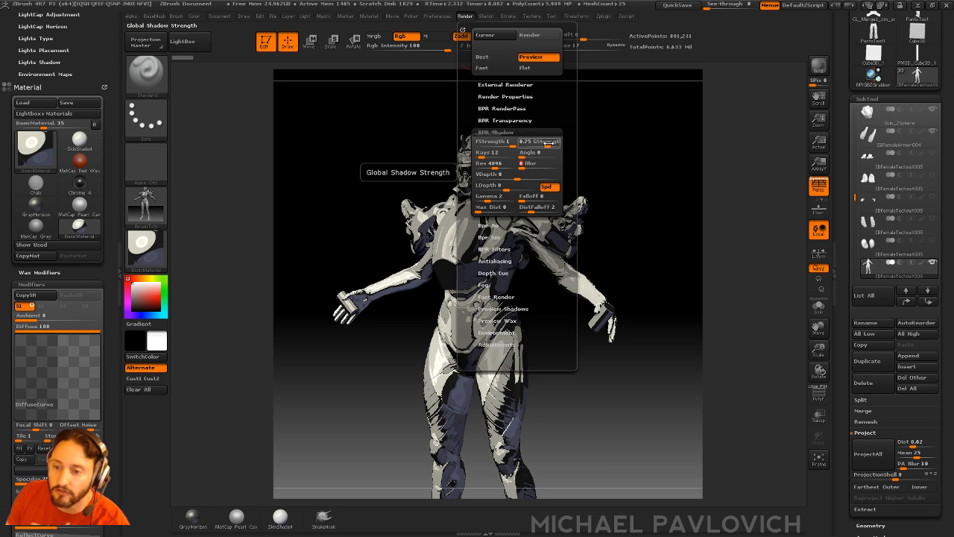
drag(548, 142, 565, 143)
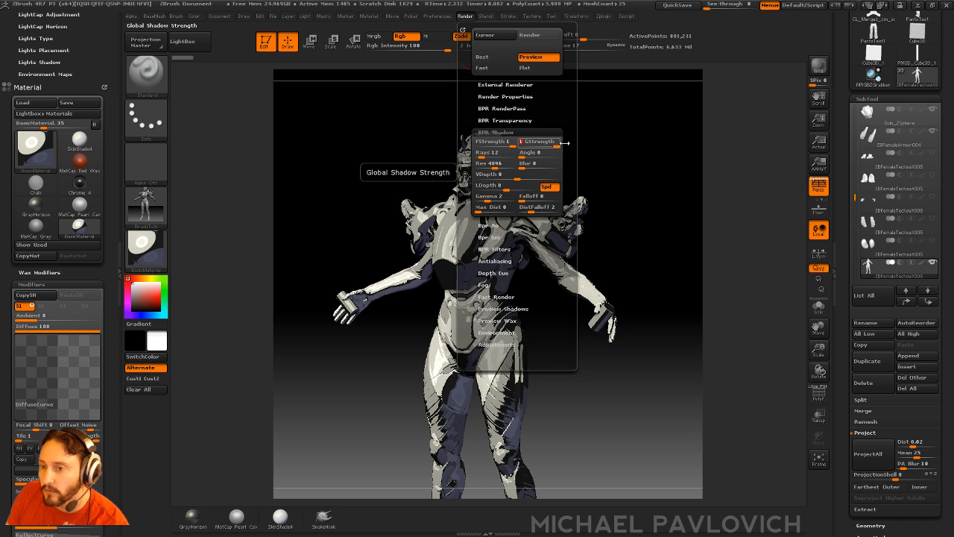
click(819, 67)
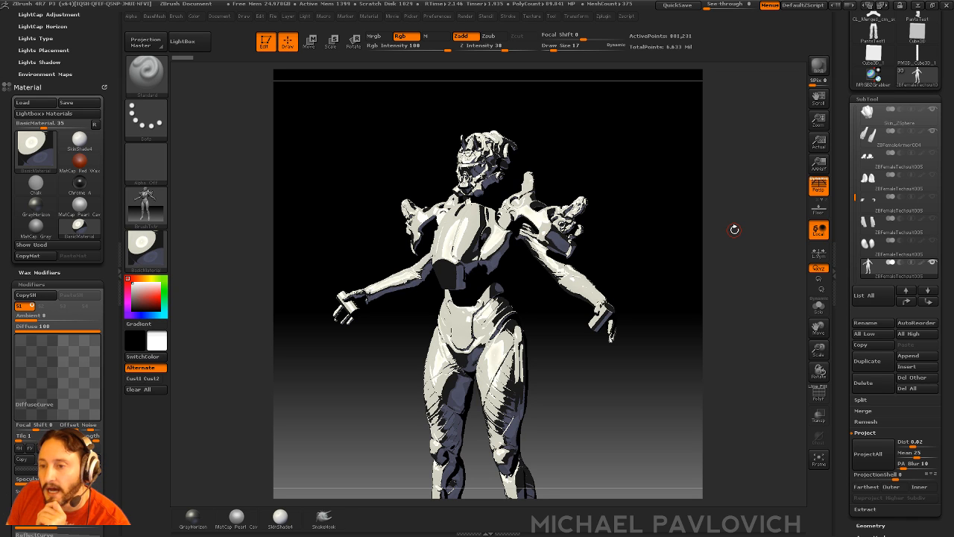
- Switch the figure's material to MatCap Gray and run a BPR render
click(137, 201)
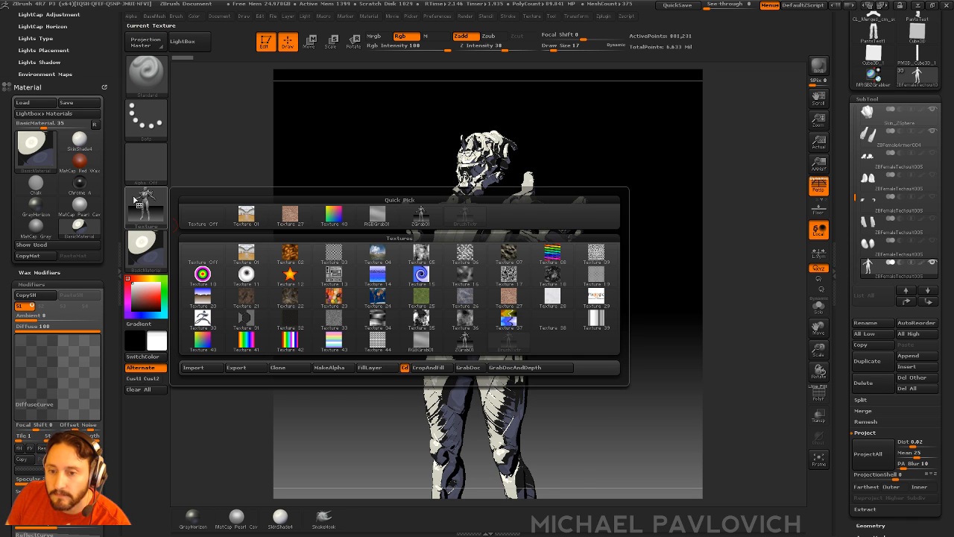
click(143, 246)
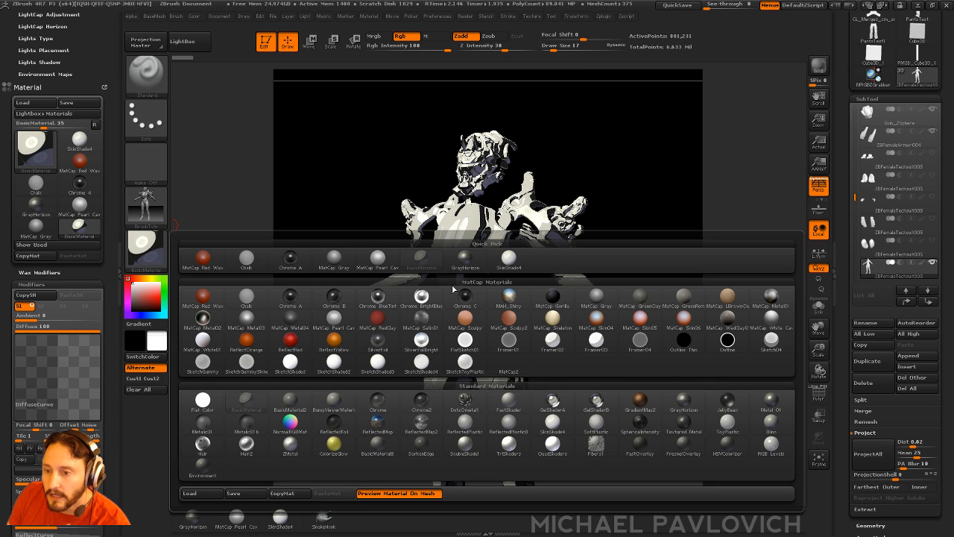
click(596, 296)
key(shift+r)
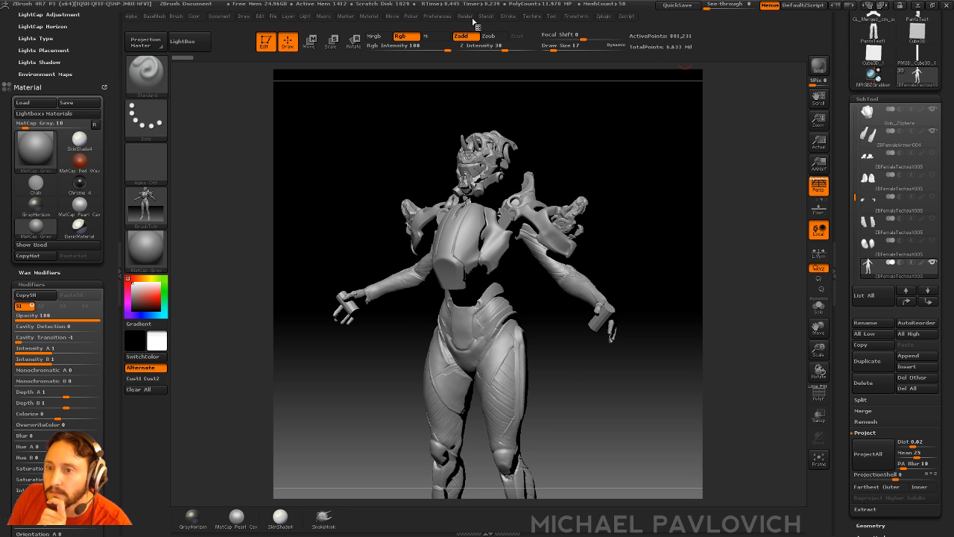
- Lower the BPR Shadow global strength to about 0.6 and render the MatCap Gray figure again
click(467, 17)
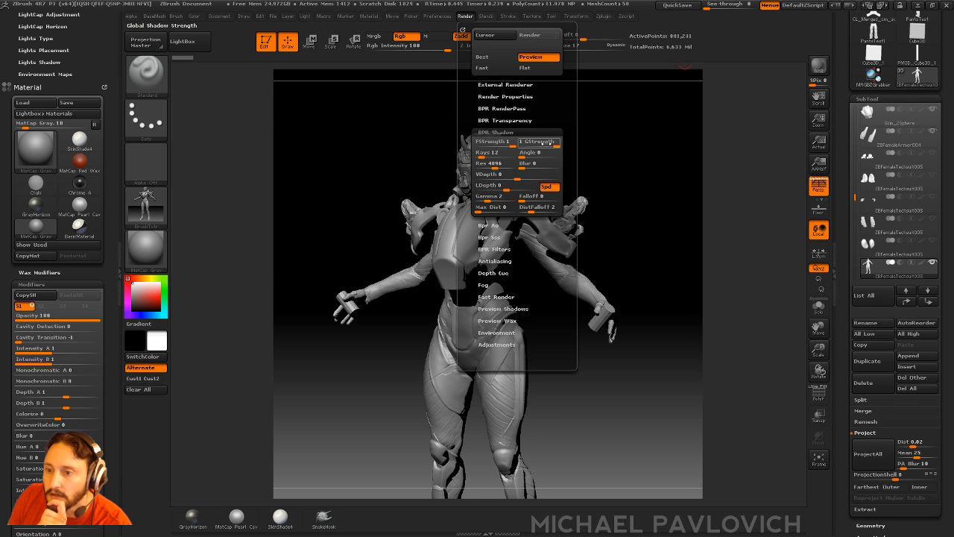
drag(546, 143, 535, 143)
click(818, 67)
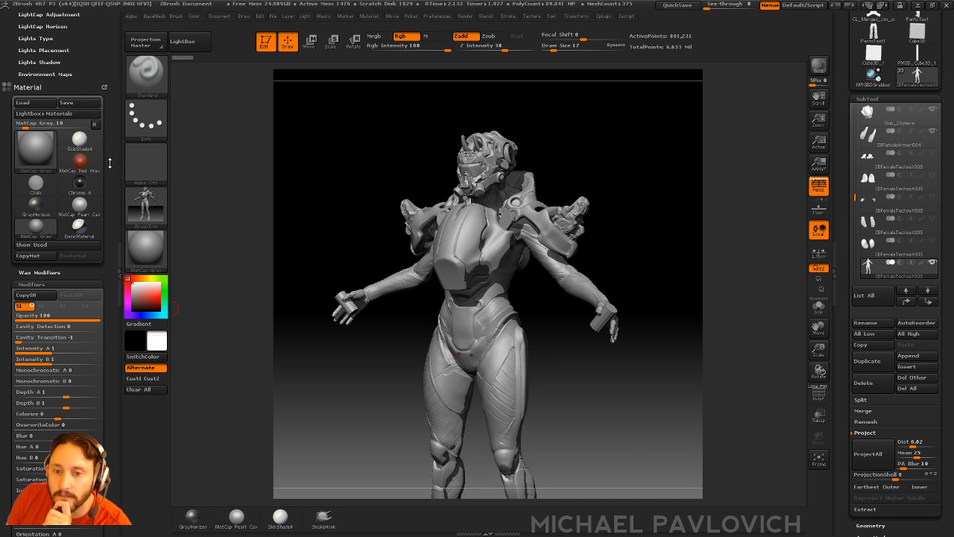
- Remove the Light and Material palettes from the side tray and dock the Render palette there instead
drag(109, 162, 121, 287)
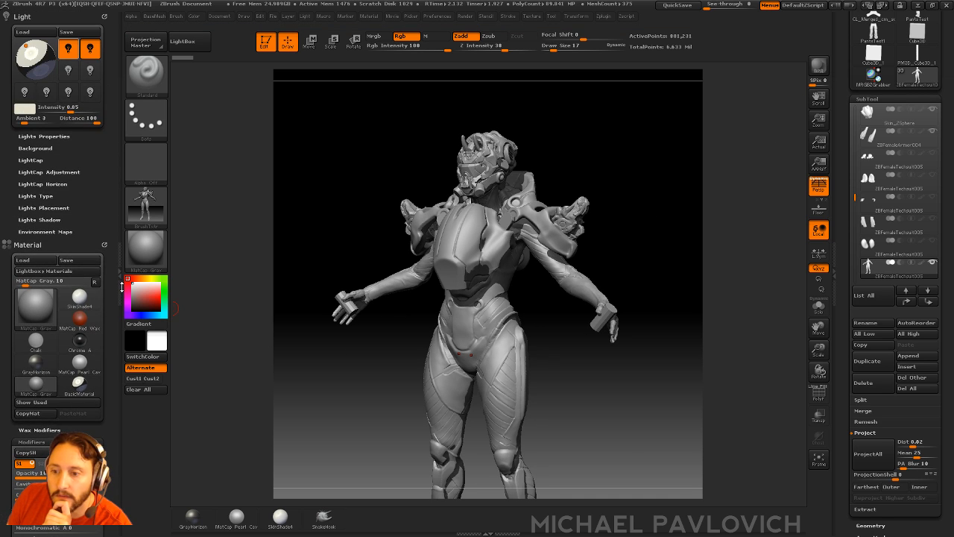
click(105, 16)
click(105, 16)
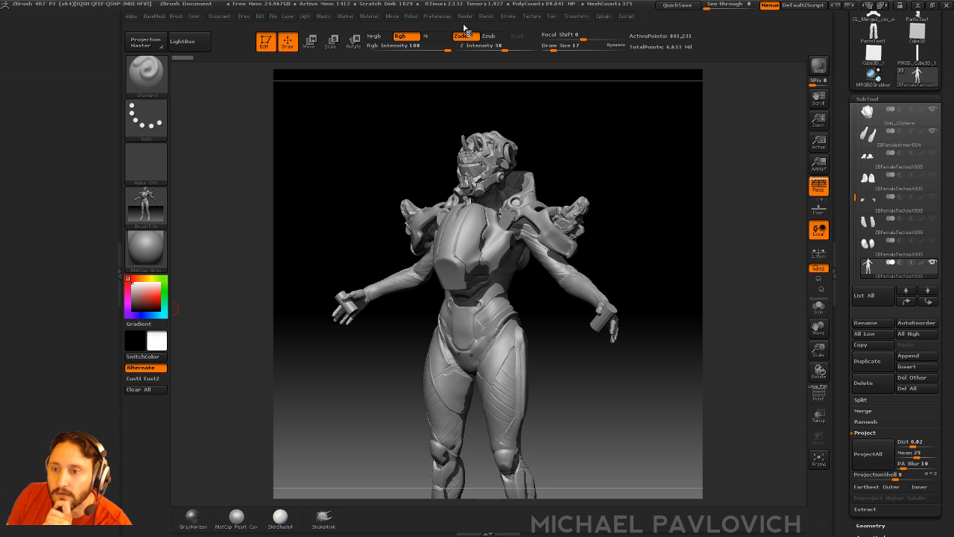
click(466, 16)
drag(462, 27, 40, 96)
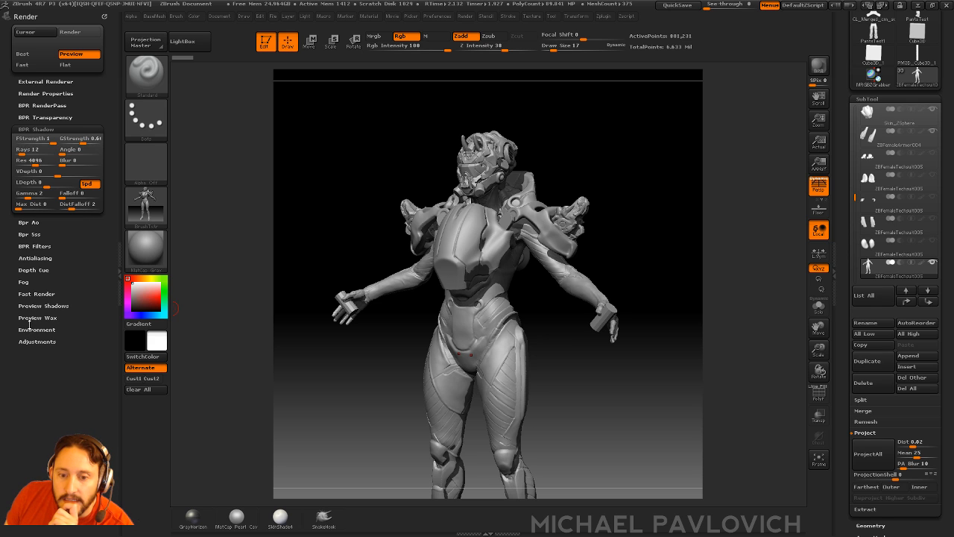
- Enable the first BPR filter, F1, and change its type from Noise to a Posterize filter
click(34, 246)
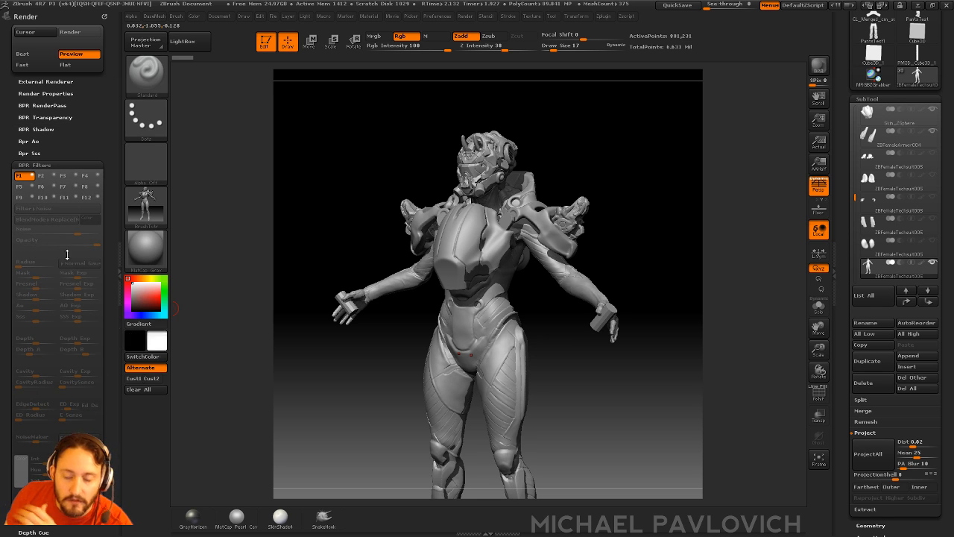
click(32, 176)
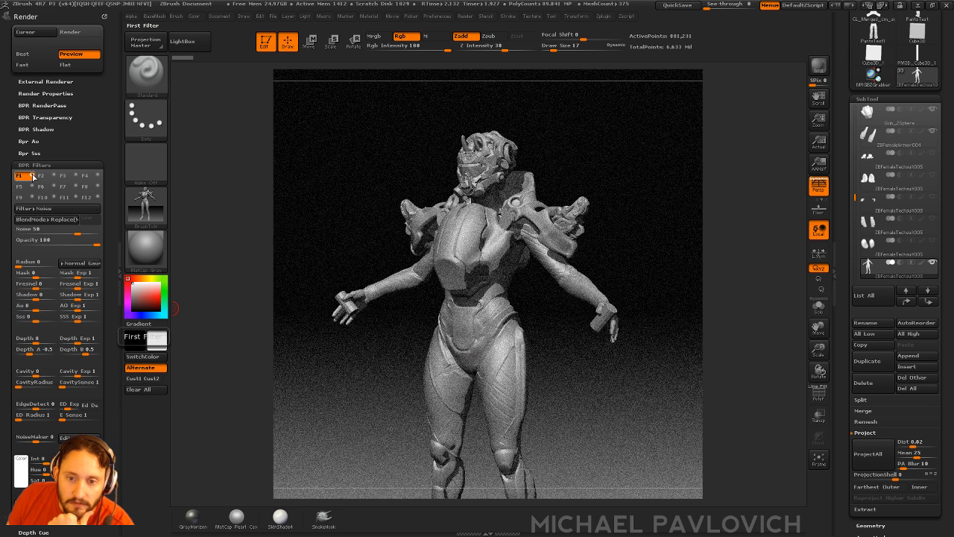
click(38, 208)
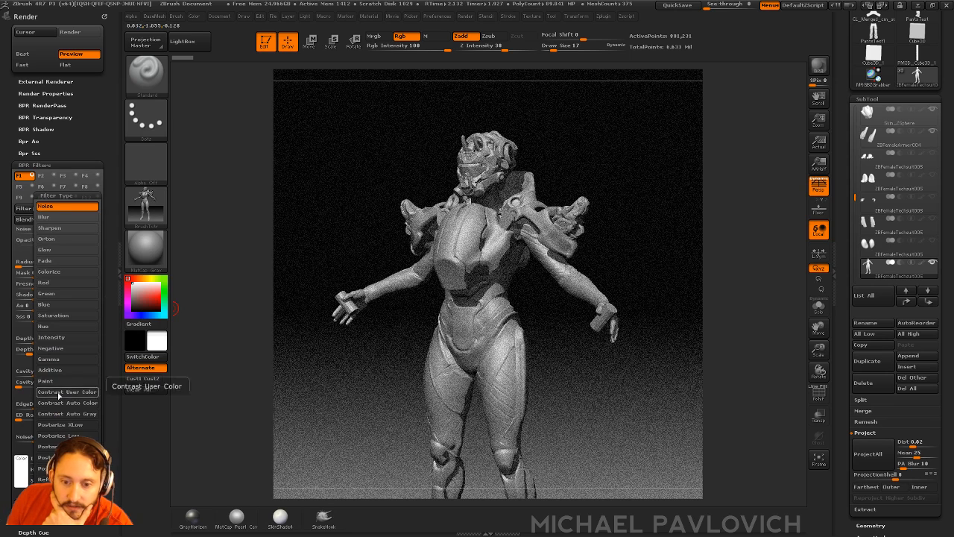
click(54, 447)
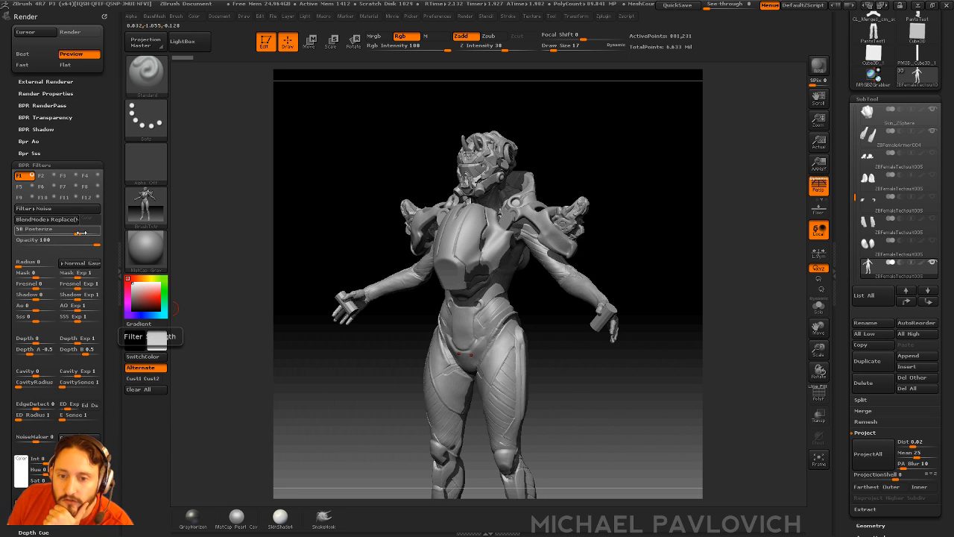
- Set the first filter's Posterize strength to 6 and keep its opacity at 100
drag(78, 232, 75, 233)
click(59, 231)
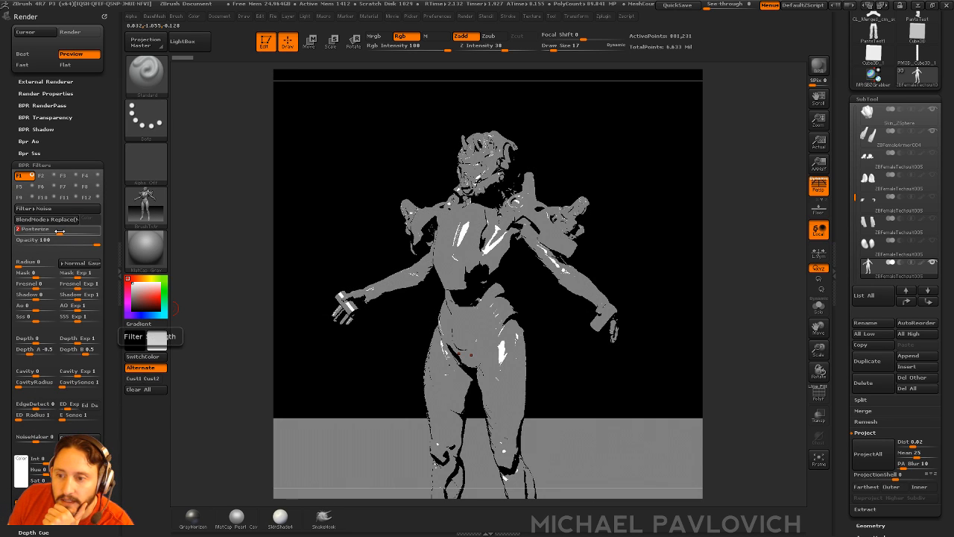
click(60, 231)
drag(60, 231, 61, 231)
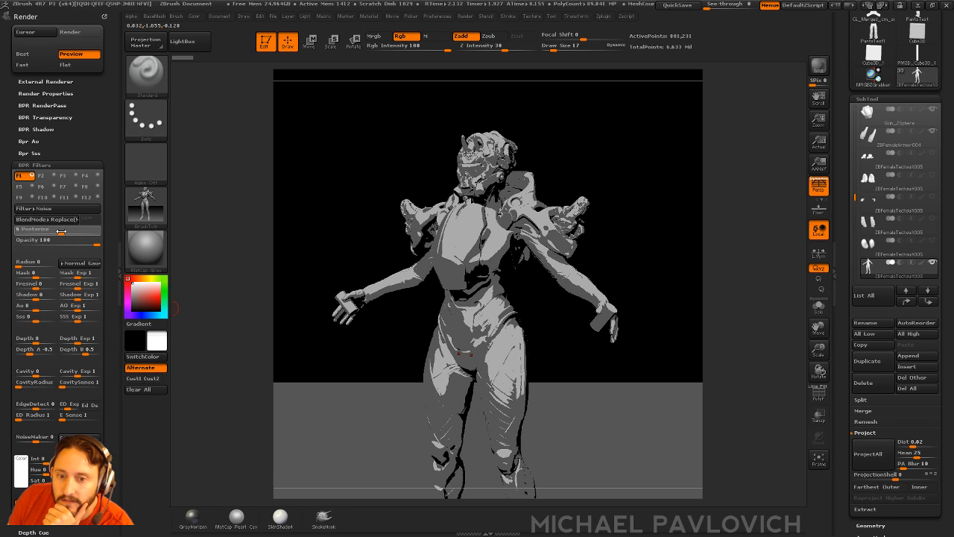
click(61, 231)
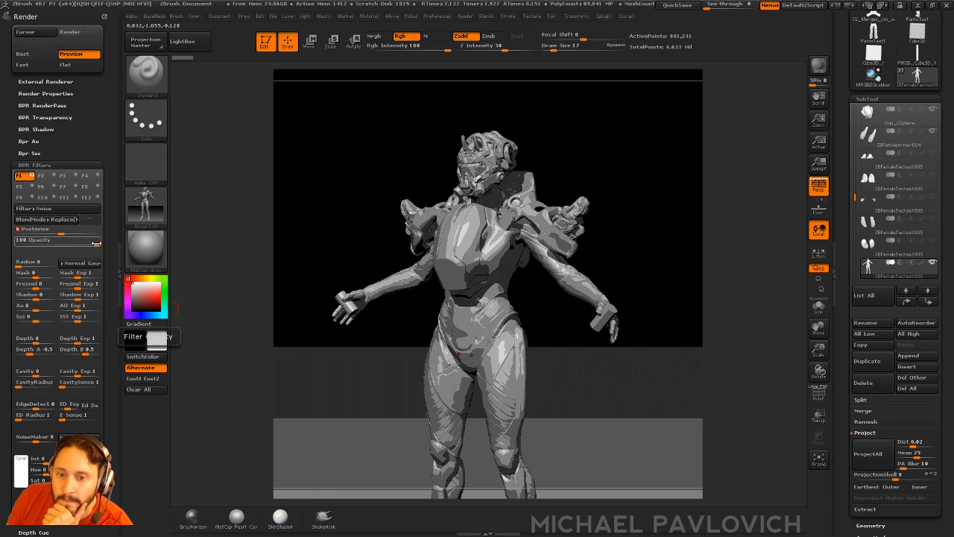
mouse_move(96, 244)
mouse_down()
mouse_move(16, 243)
mouse_move(97, 244)
mouse_up()
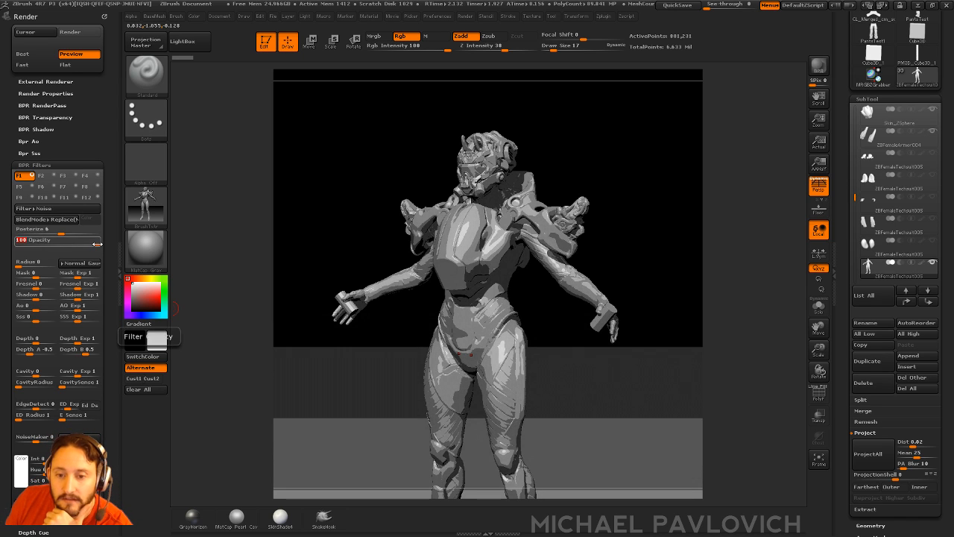
- Enable the second BPR filter, F2, as a Blur and try lower opacity values for it
click(49, 177)
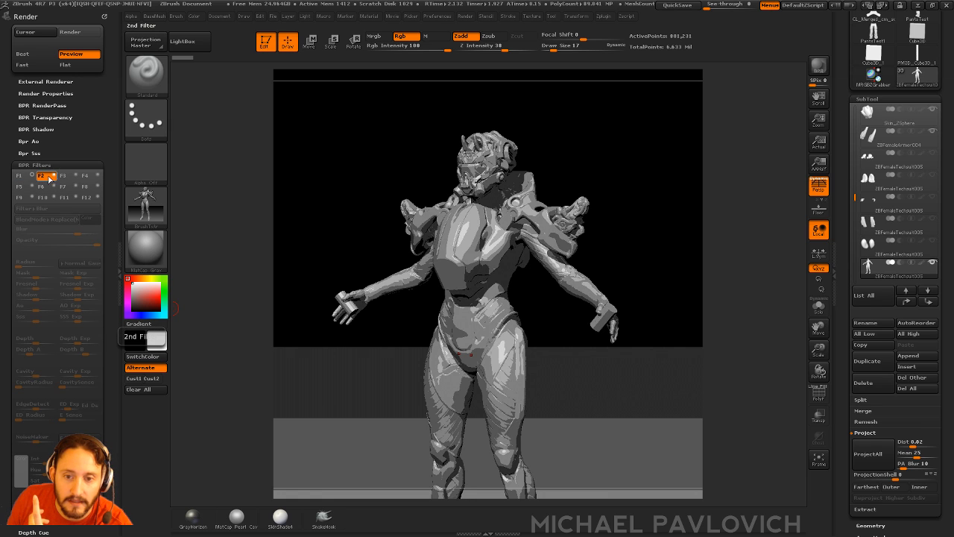
click(54, 175)
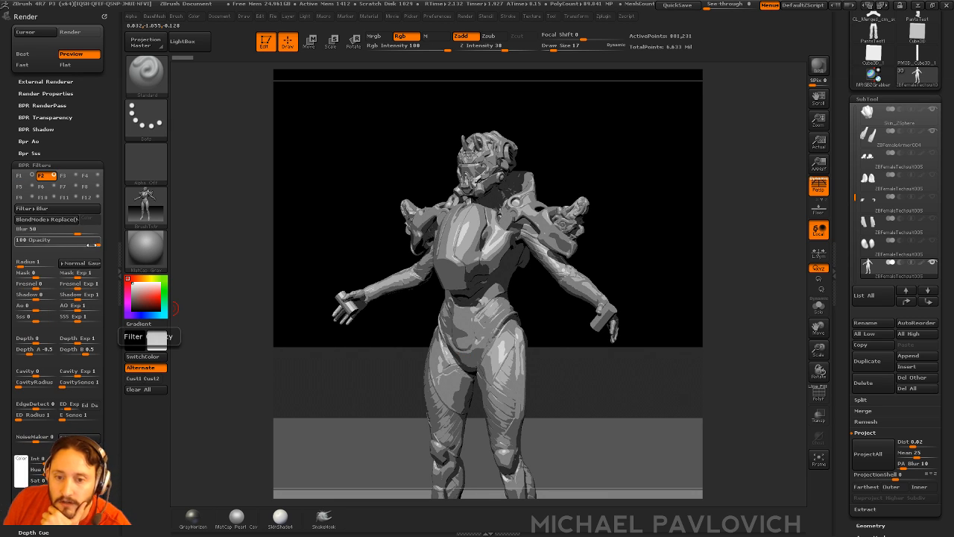
click(59, 242)
drag(59, 242, 37, 241)
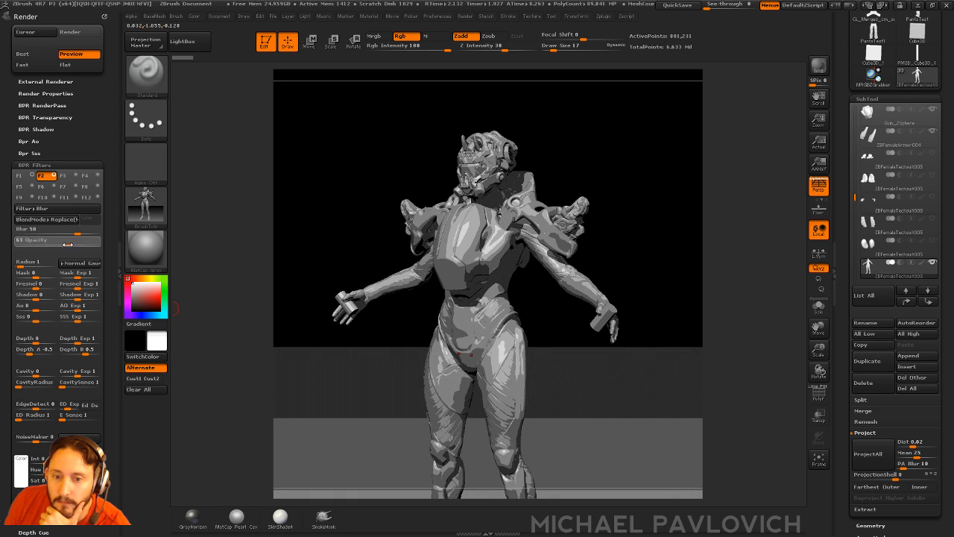
- Change the second filter's type to Noise and set its strength to -61
click(38, 208)
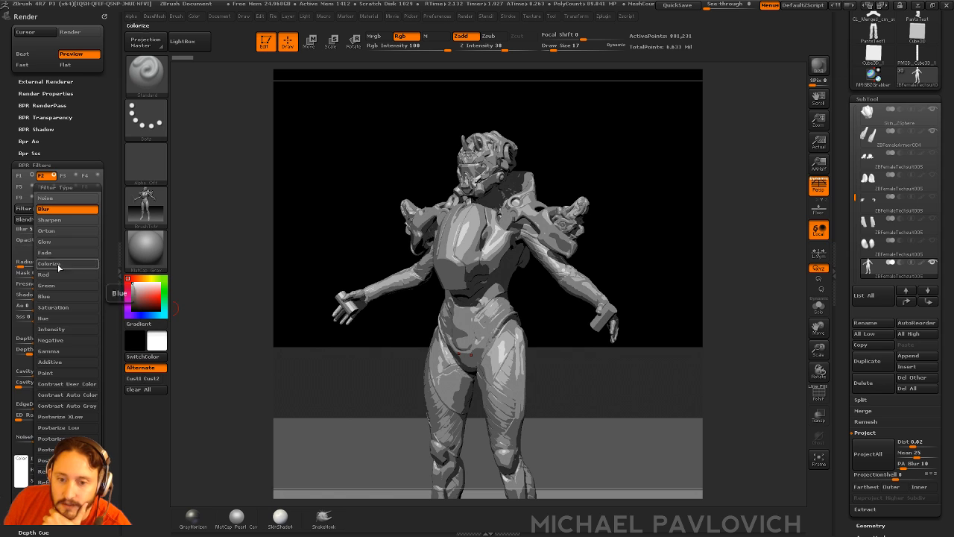
click(46, 197)
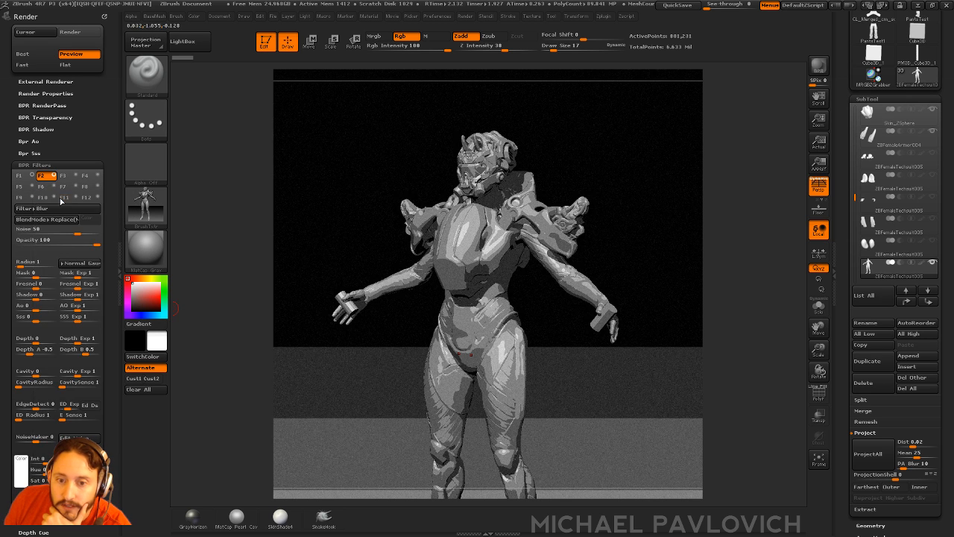
mouse_move(77, 231)
mouse_down()
mouse_move(47, 231)
mouse_move(82, 232)
mouse_up()
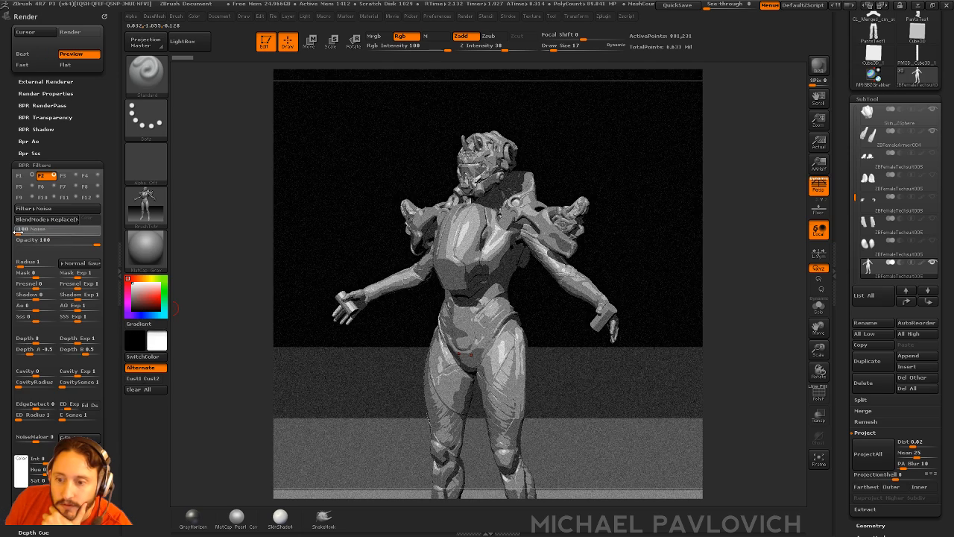
drag(17, 232, 33, 233)
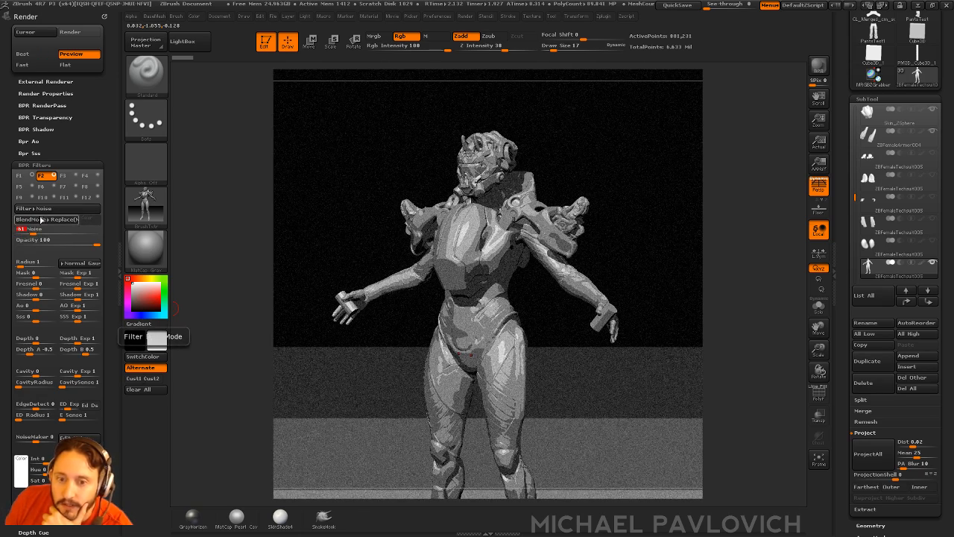
- Try the Multiply and Difference blend modes on the second filter's noise, settling on Screen
click(41, 220)
click(47, 207)
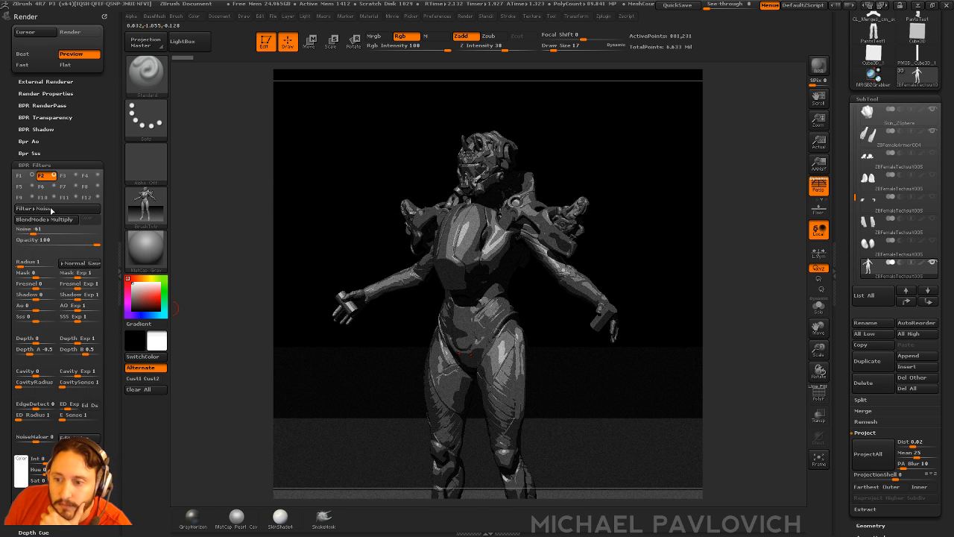
click(43, 220)
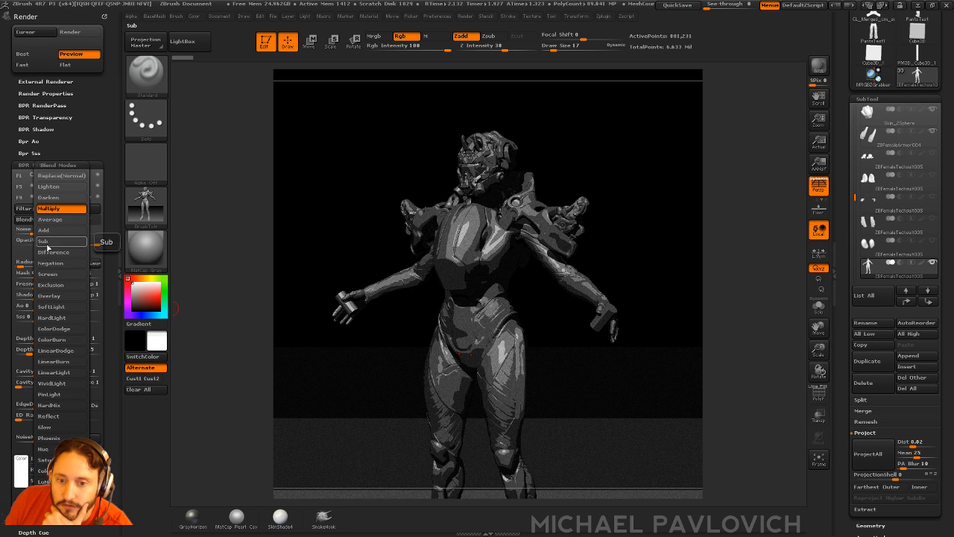
click(57, 255)
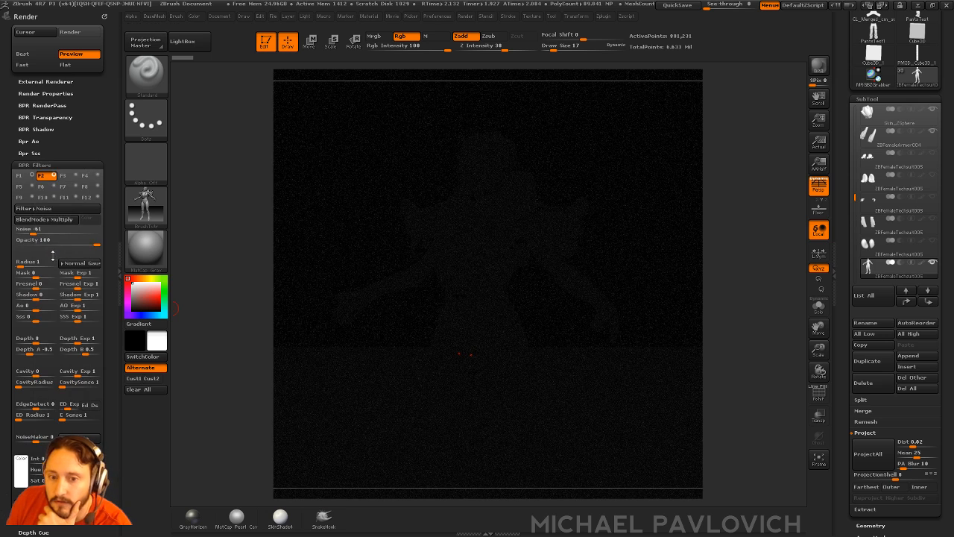
click(41, 220)
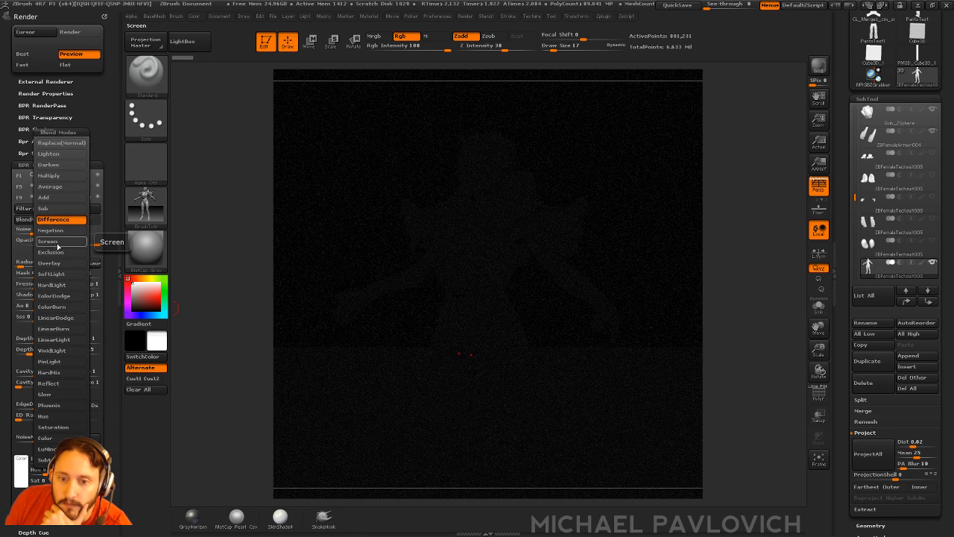
click(47, 241)
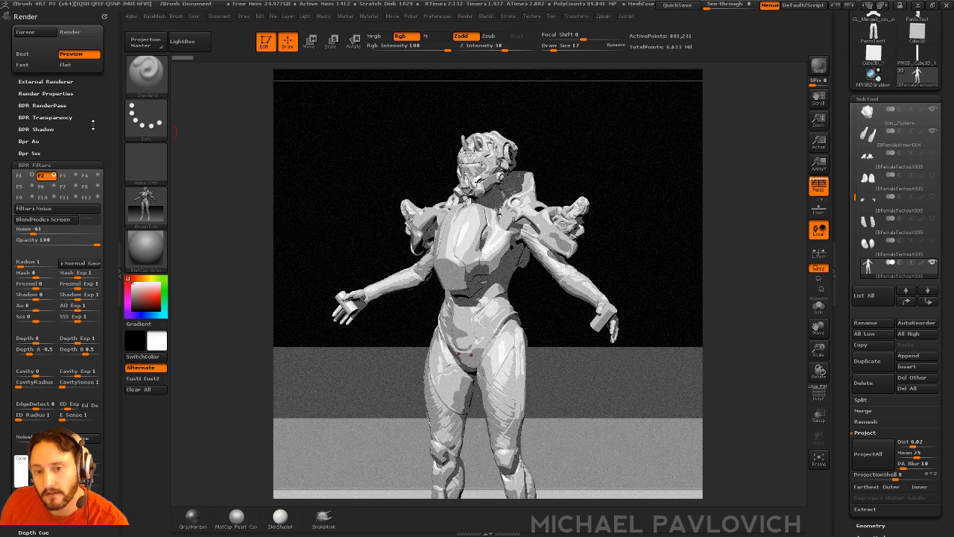
- Switch the model's material to BasicMaterial, frame the full figure on the canvas and make a BPR render
click(146, 248)
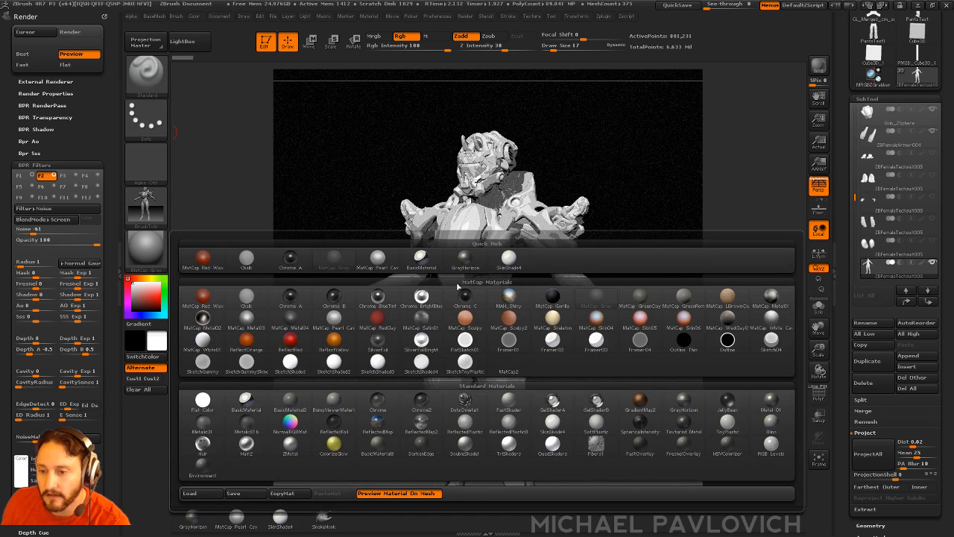
click(565, 323)
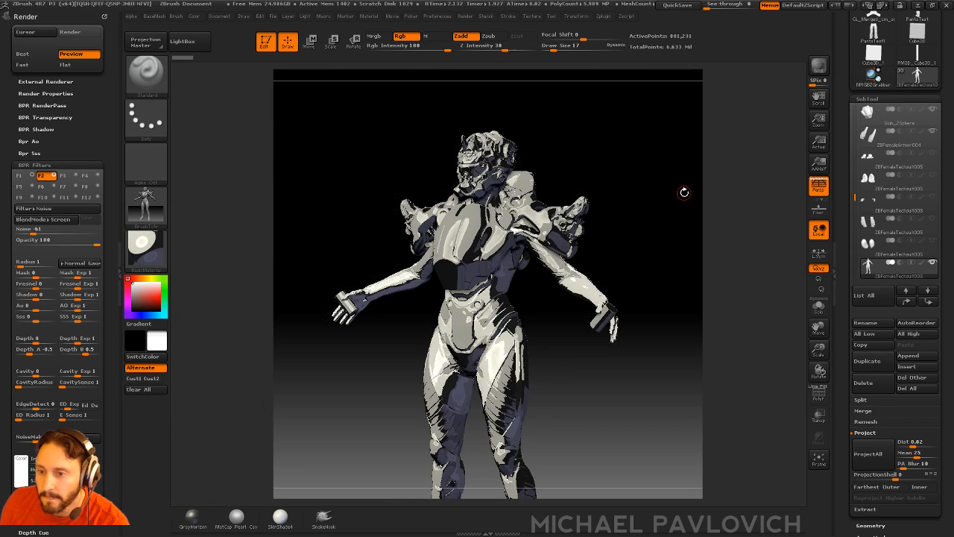
drag(716, 196, 645, 174)
click(818, 66)
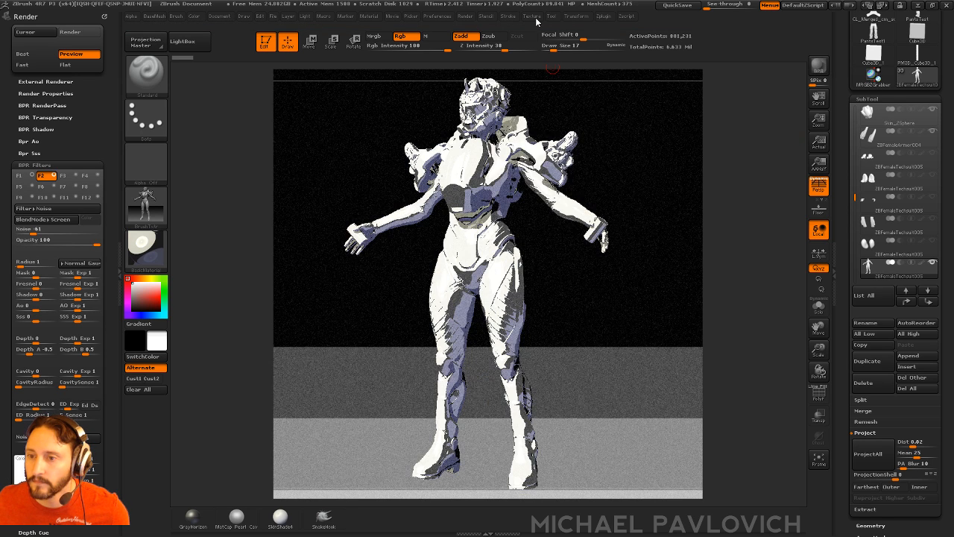
- Turn off BPR filters F1 and F2 and make a BPR render of the model without them
click(533, 16)
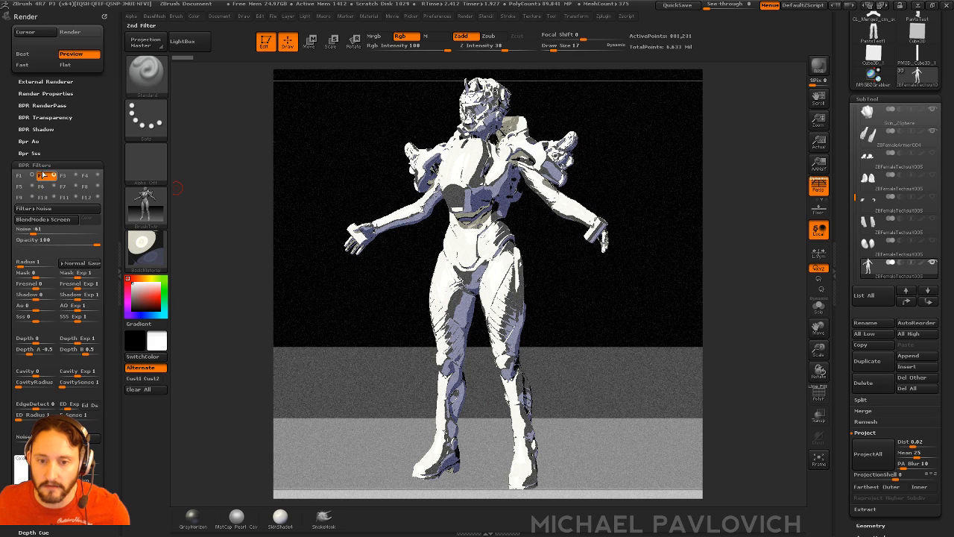
click(33, 176)
click(33, 176)
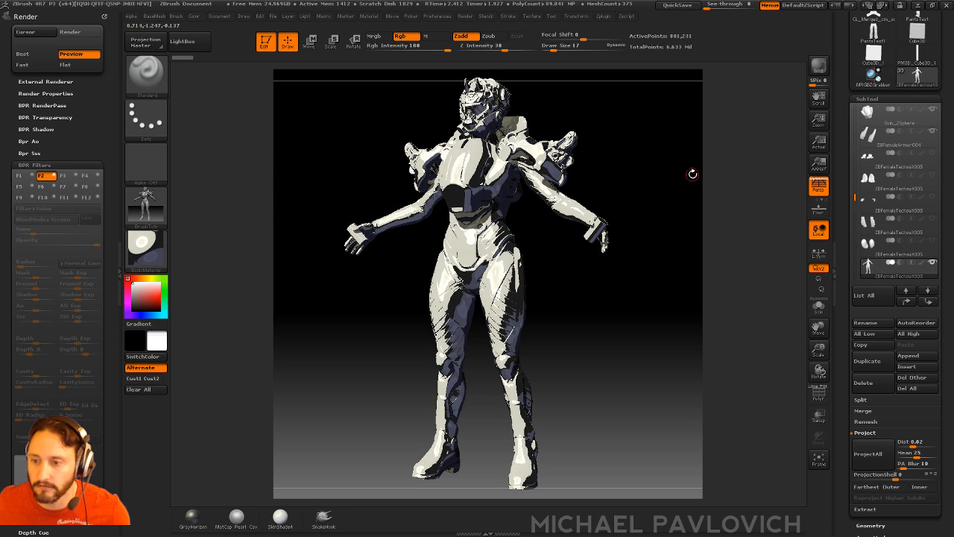
drag(692, 175, 678, 172)
click(819, 67)
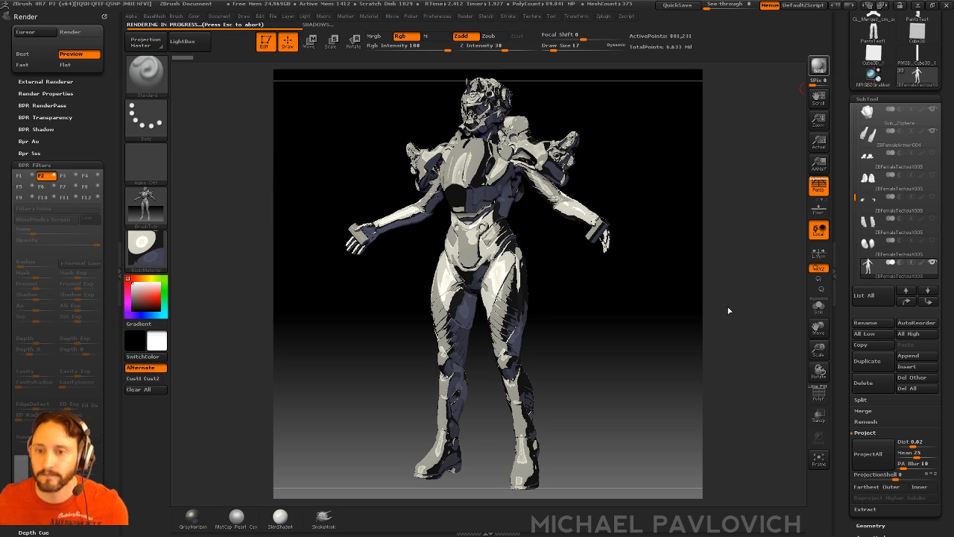
- Grab the rendered document as a new texture and select the earlier grabbed texture ZGrab01
click(532, 16)
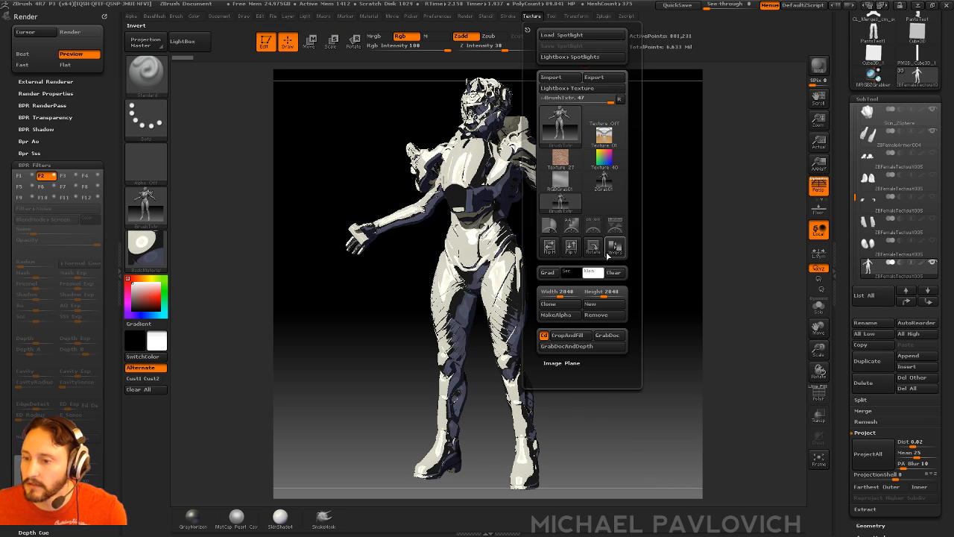
click(605, 336)
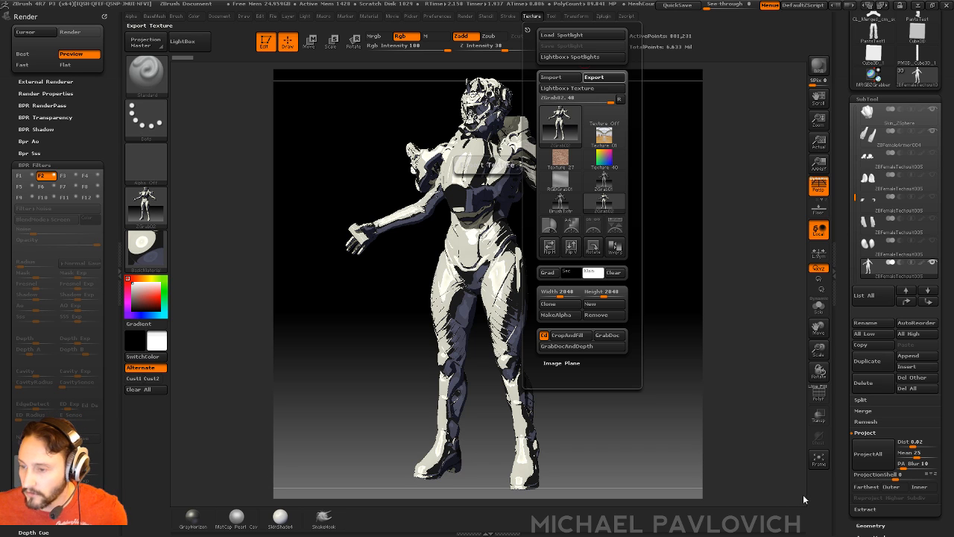
click(532, 18)
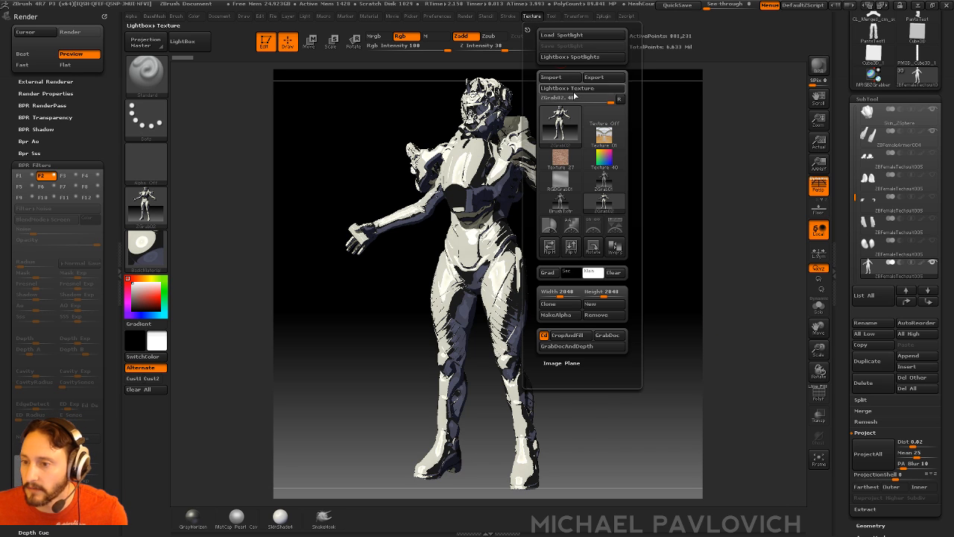
click(600, 182)
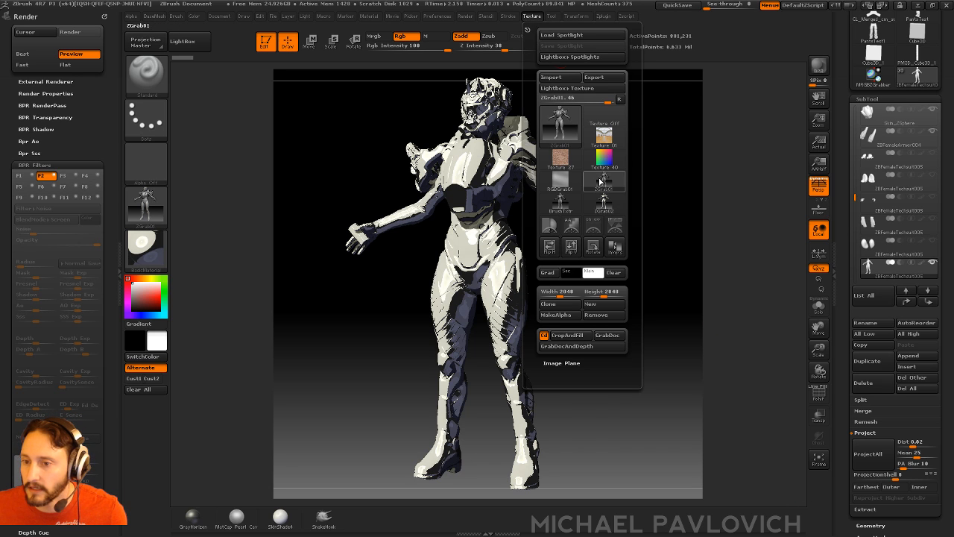
click(618, 179)
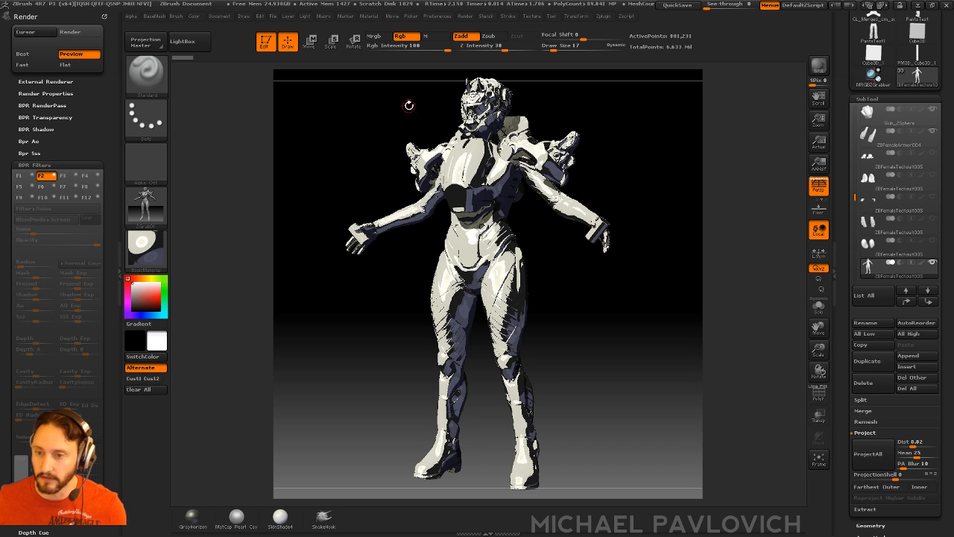
- Leave Edit mode, clear the canvas and set the current texture to Texture Off
click(265, 41)
key(ctrl+n)
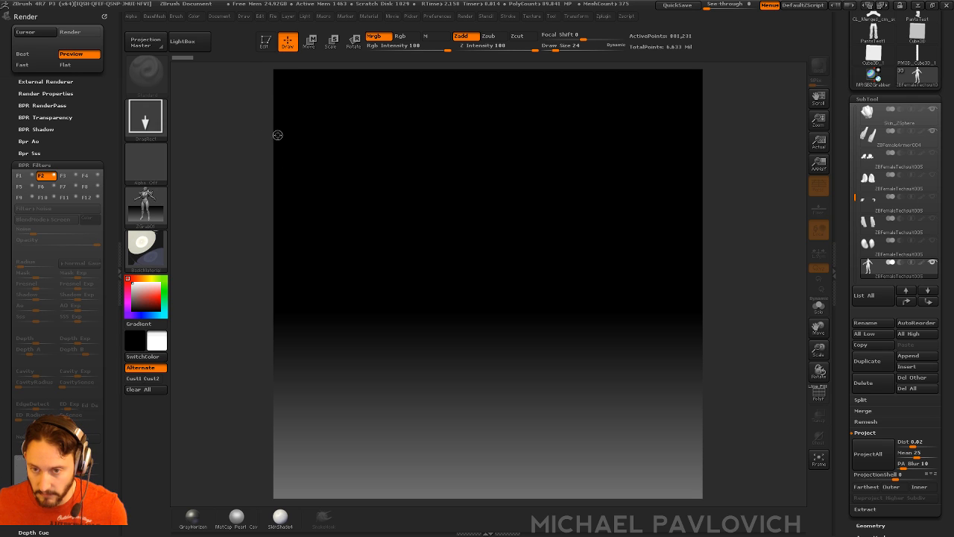
click(145, 205)
click(193, 216)
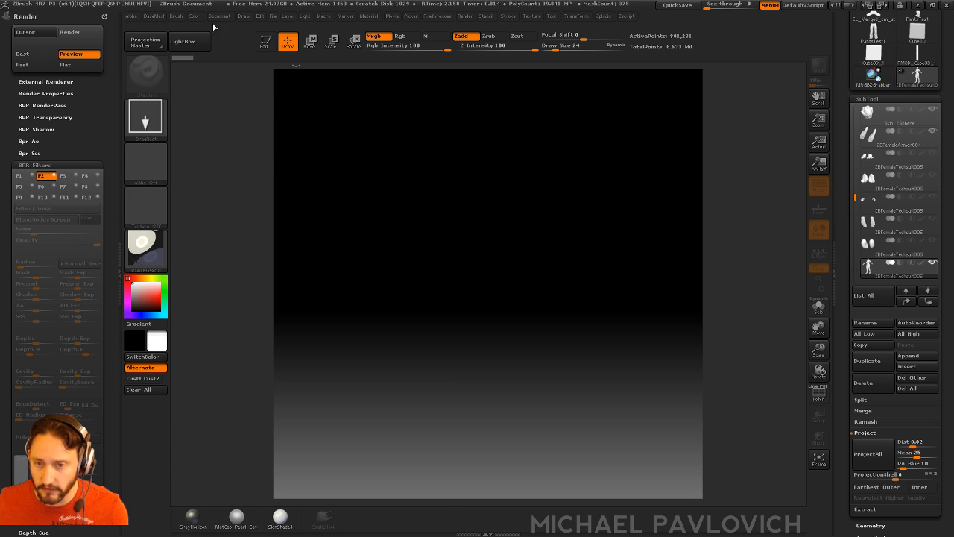
click(148, 205)
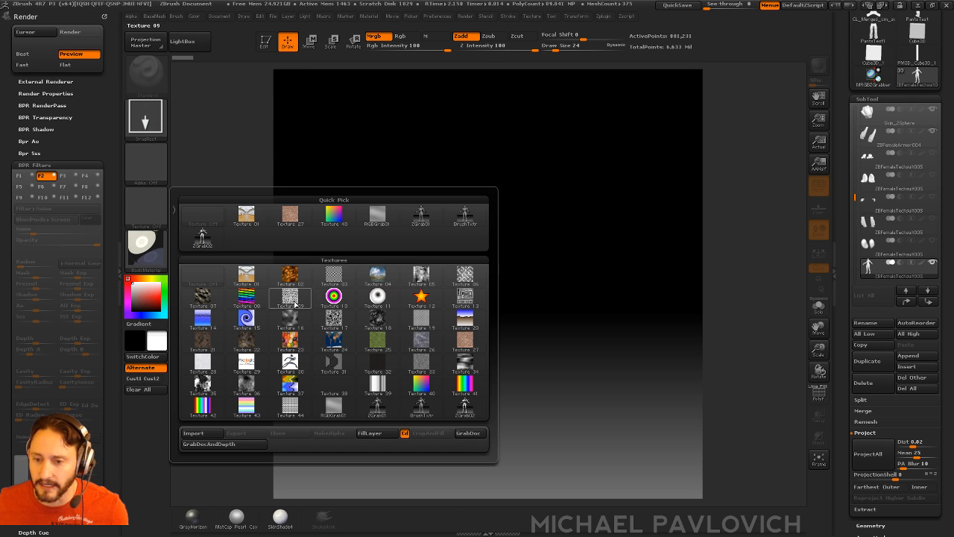
click(155, 209)
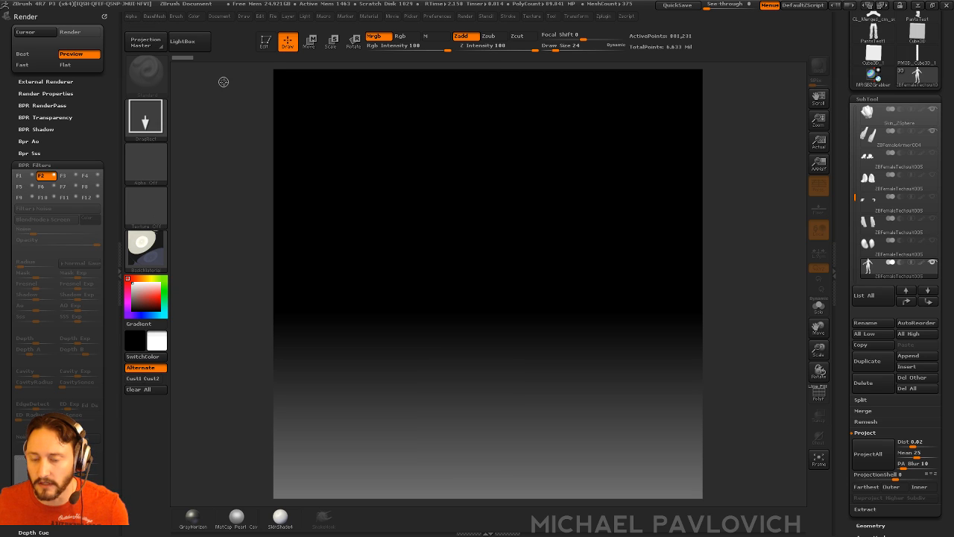
- Resize the document to a wide canvas filling the viewport, draw the armor model on it and frame it upright in Edit mode
click(223, 16)
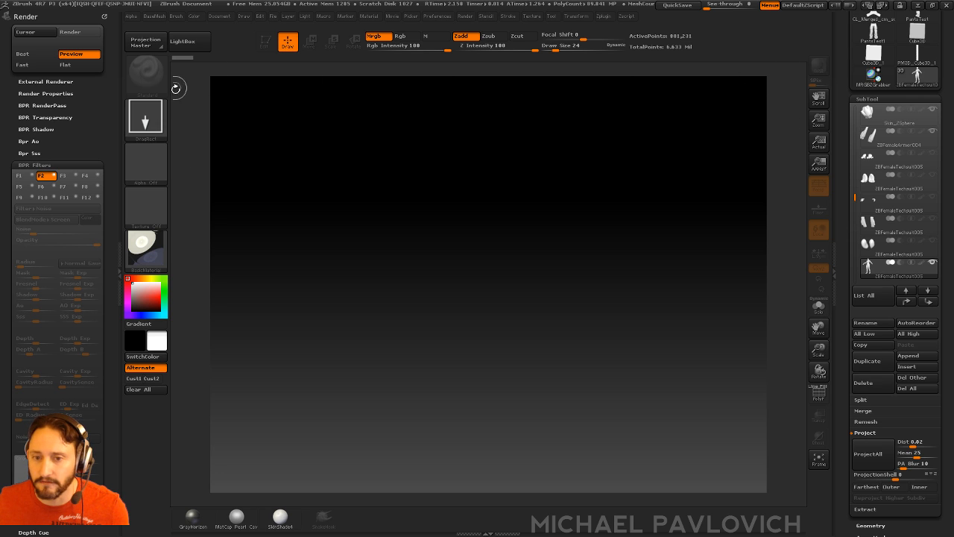
click(219, 16)
click(300, 154)
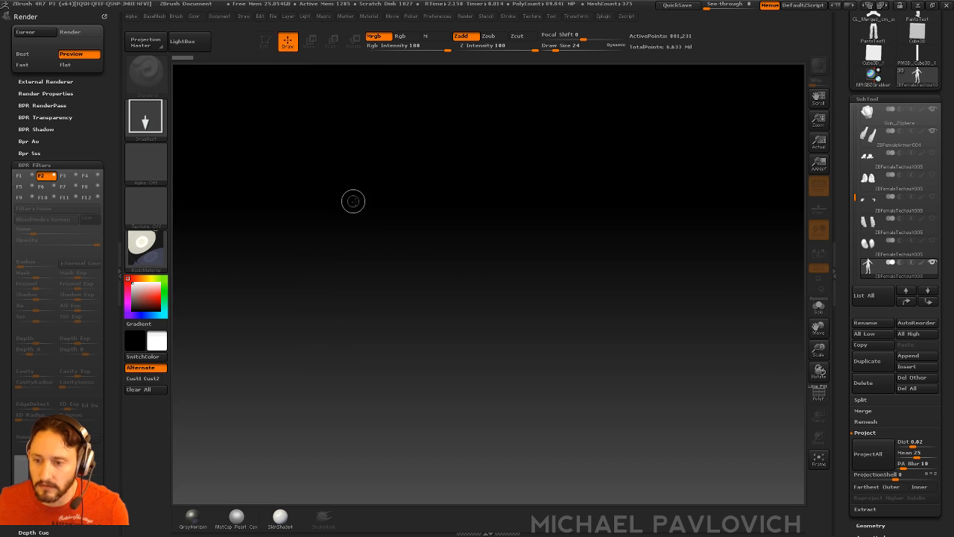
drag(363, 252, 417, 464)
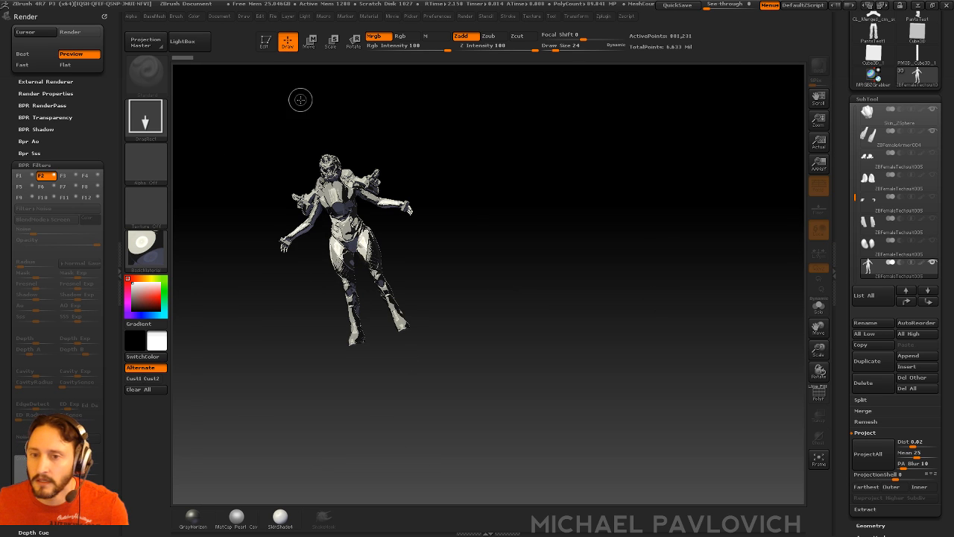
click(266, 42)
mouse_move(418, 142)
shift+mouse_down()
mouse_move(555, 220)
mouse_move(681, 313)
mouse_move(664, 313)
shift+mouse_up()
- Apply the MatCap Gray material to the armor model
click(145, 248)
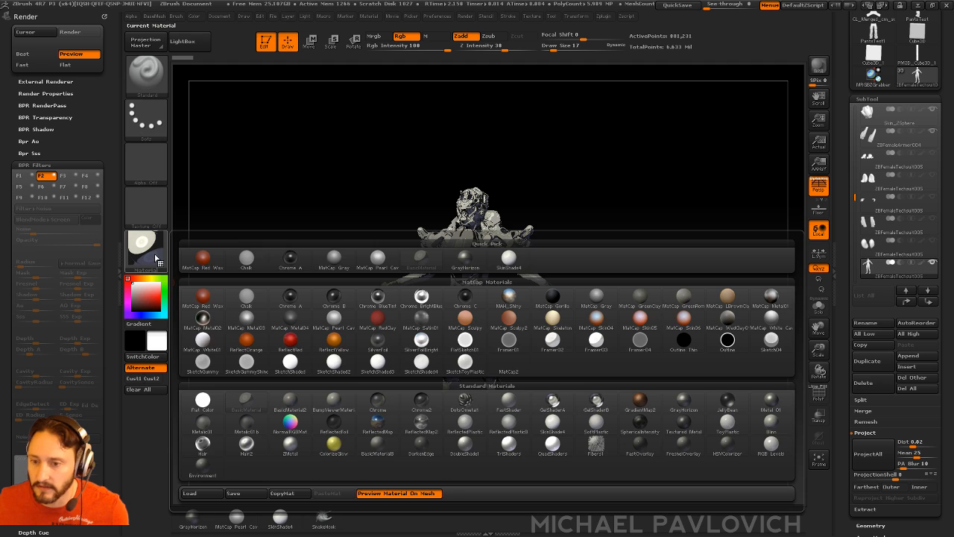
mouse_move(497, 259)
click(596, 296)
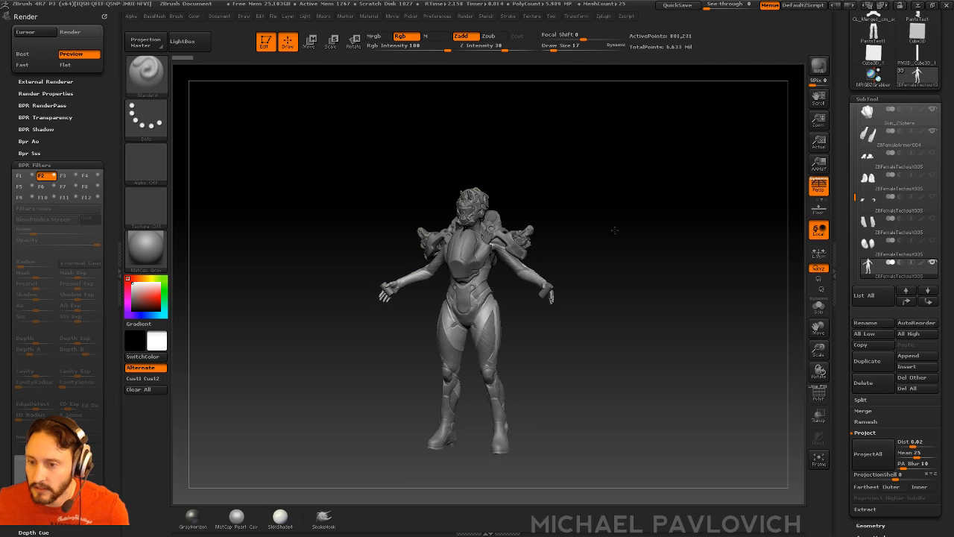
- Set KeyShot as the external renderer with Auto Merge off and send the model over through a BPR render
click(465, 16)
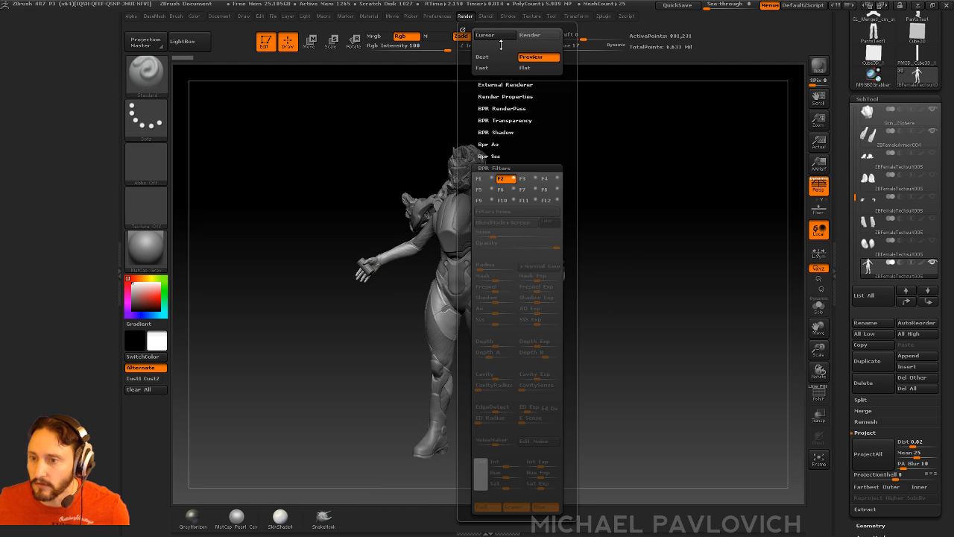
click(501, 83)
click(497, 94)
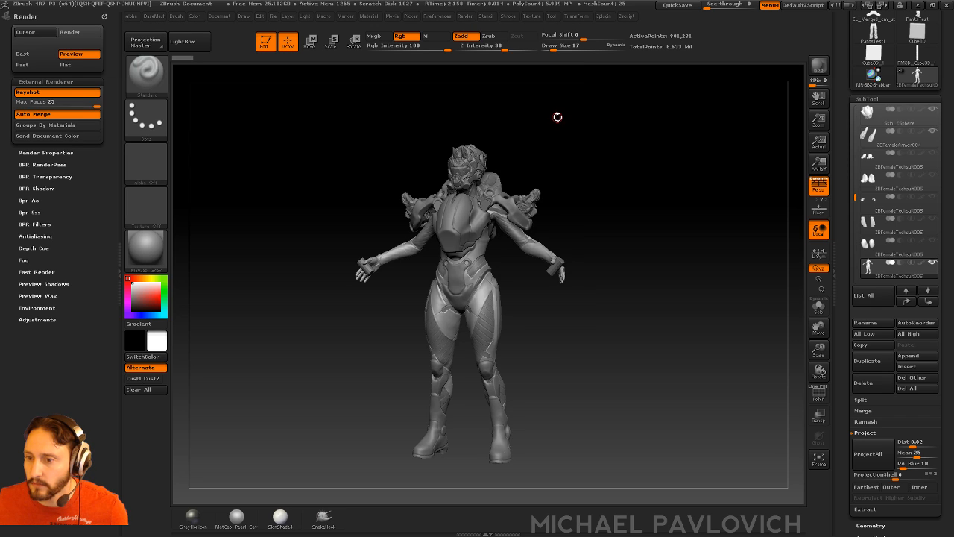
click(465, 16)
click(462, 29)
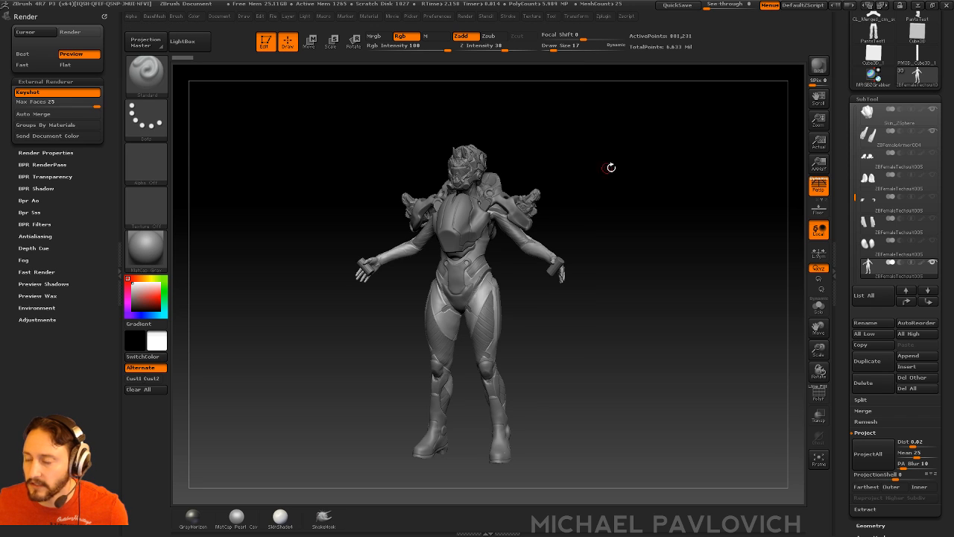
click(819, 67)
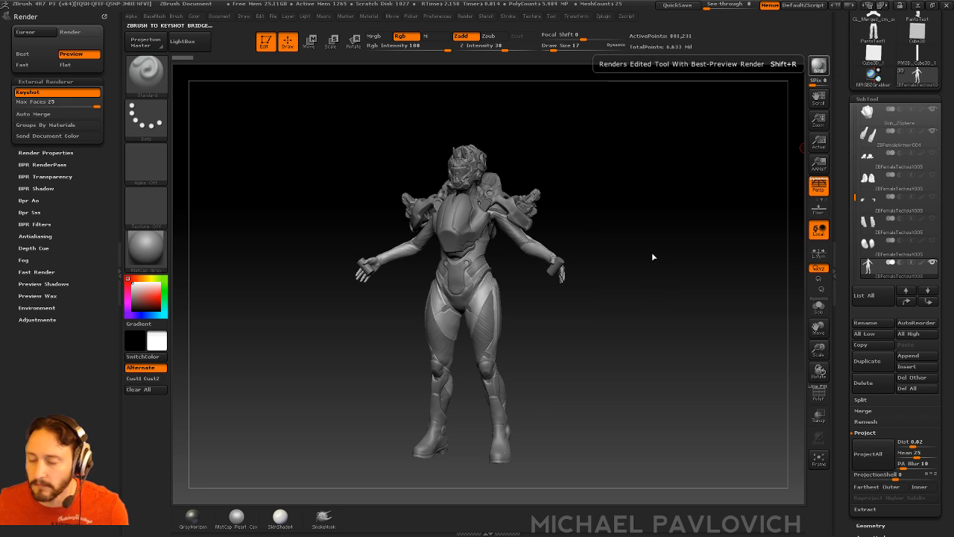
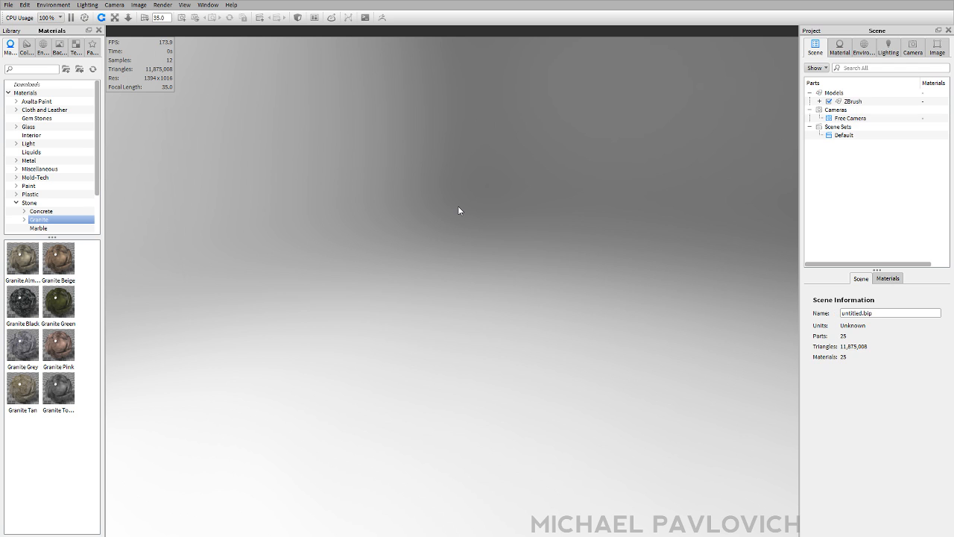
- Switch to KeyShot, fit its window to the screen and adjust the camera to frame the full figure from the front
double_click(385, 1)
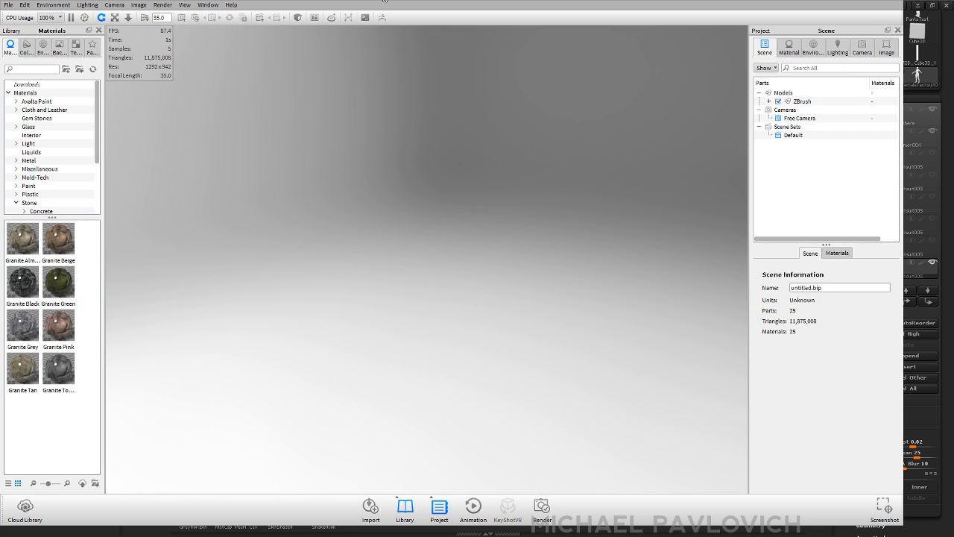
click(868, 1)
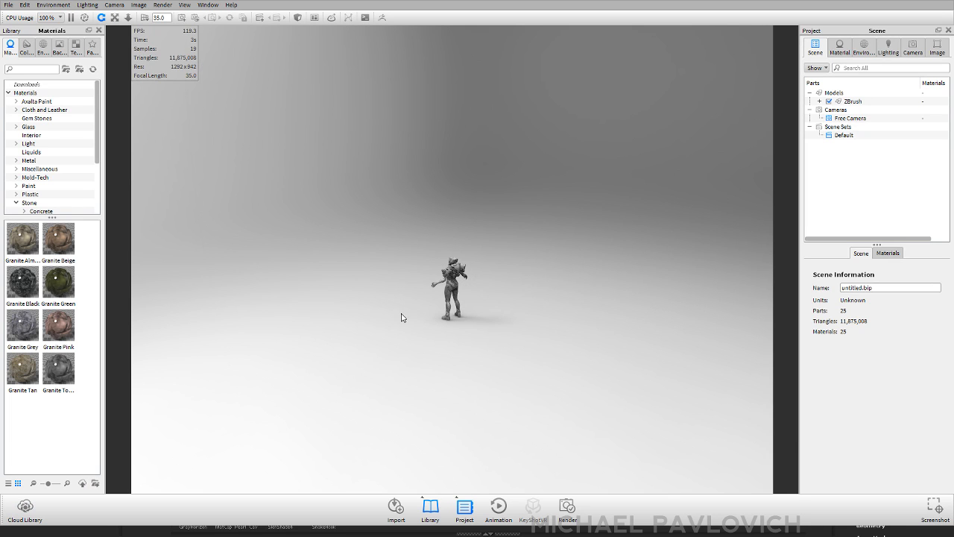
drag(397, 274, 455, 228)
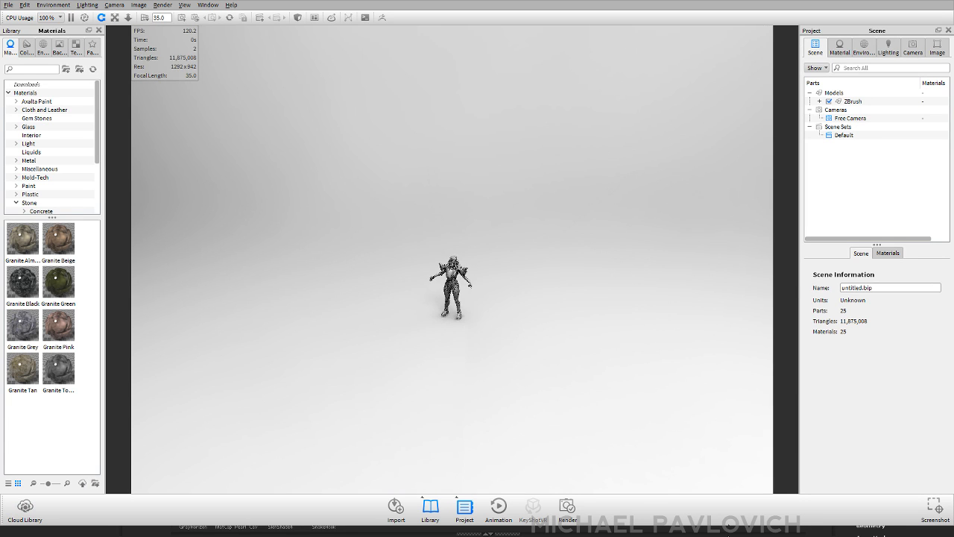
scroll(416, 210, up, 10)
middle_drag(539, 413, 550, 361)
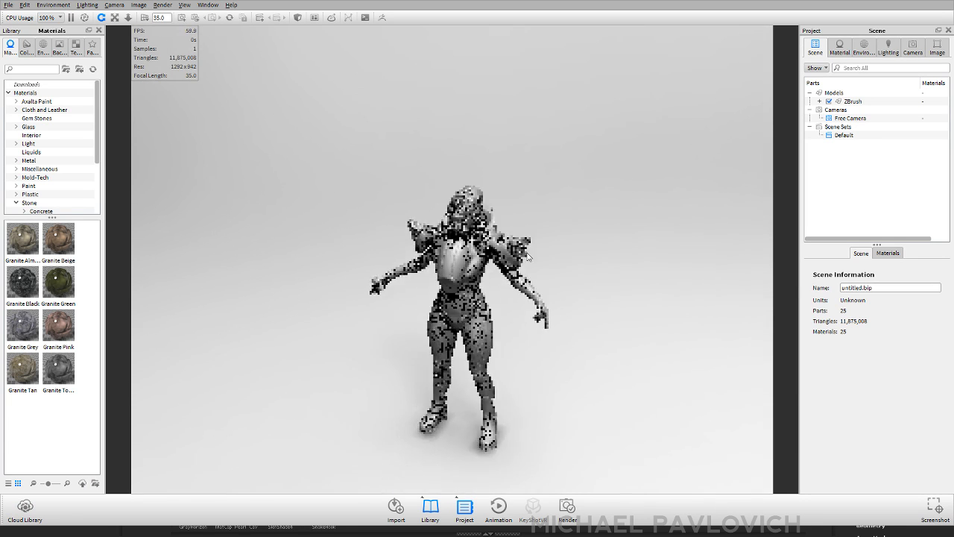
scroll(593, 356, up, 3)
scroll(593, 357, up, 3)
middle_drag(531, 296, 513, 228)
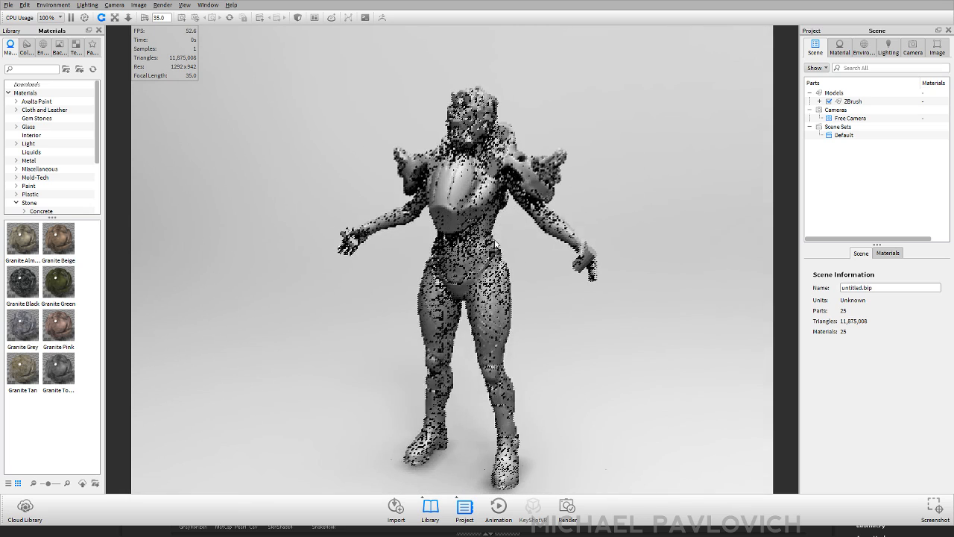
- Assign the Toon Outline Black material from the library to the whole ZBrush model and expand its parts in the scene
scroll(45, 171, down, 3)
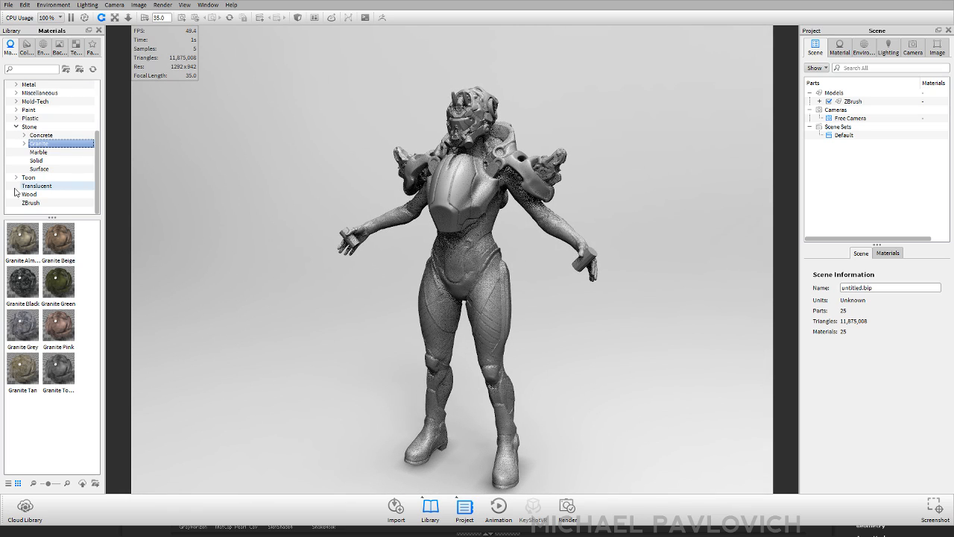
click(15, 195)
click(16, 177)
click(34, 185)
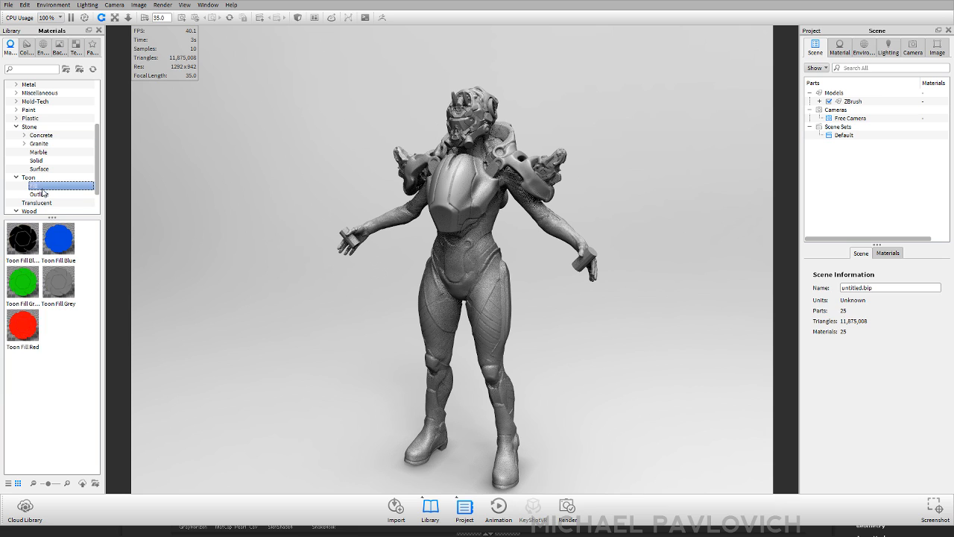
click(41, 195)
click(45, 186)
click(42, 194)
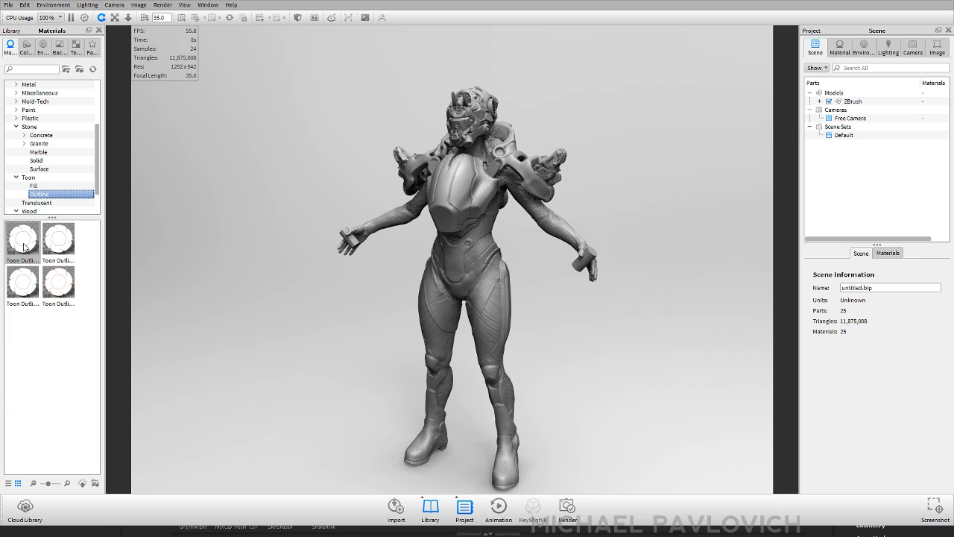
drag(22, 243, 857, 102)
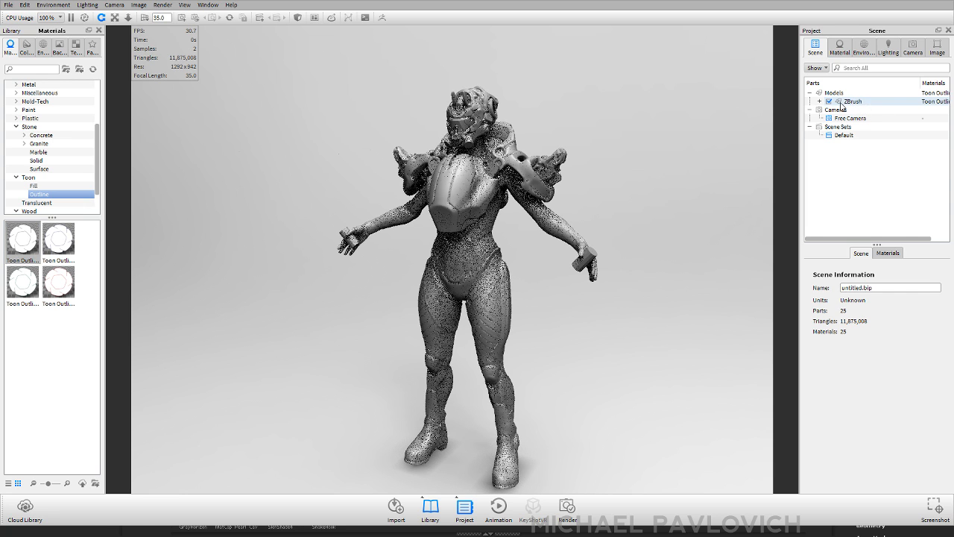
click(820, 100)
scroll(857, 141, down, 1)
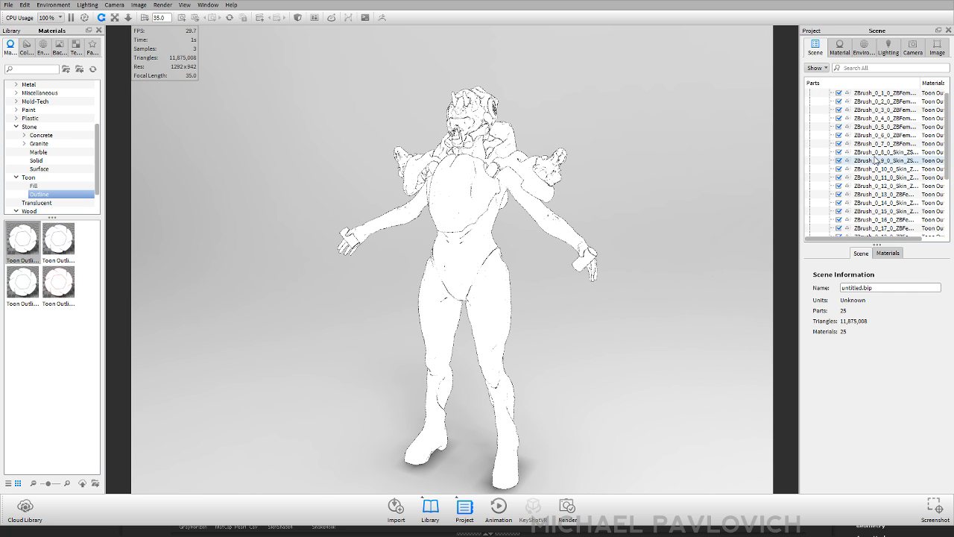
scroll(874, 160, up, 1)
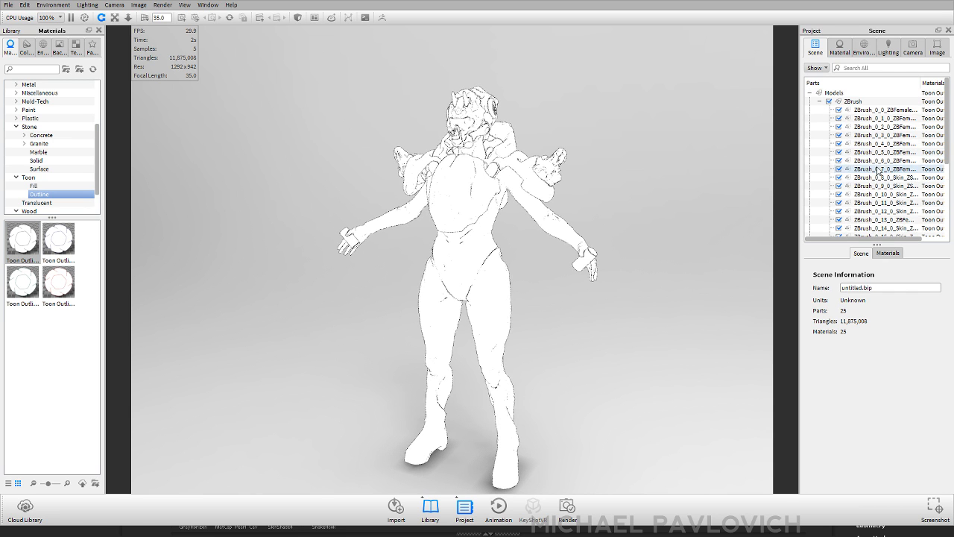
- Set the toon material's contour angle to 18 and contour width to 1.276, and enable Environment Shadows
double_click(457, 187)
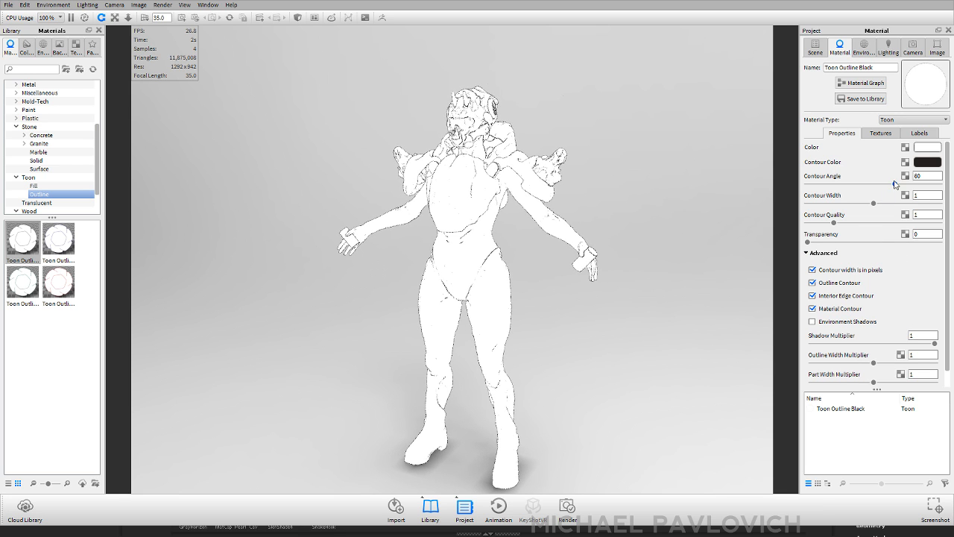
drag(895, 184, 892, 203)
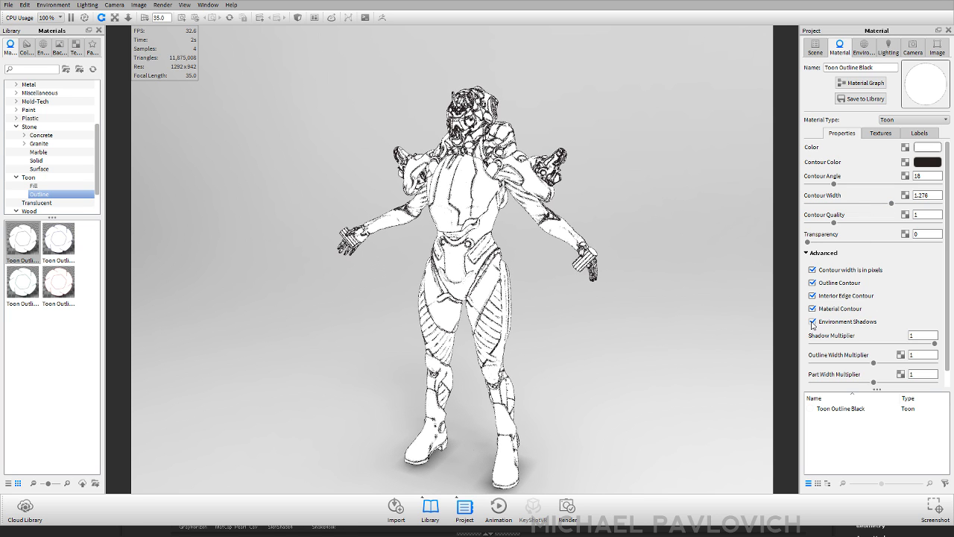
click(813, 322)
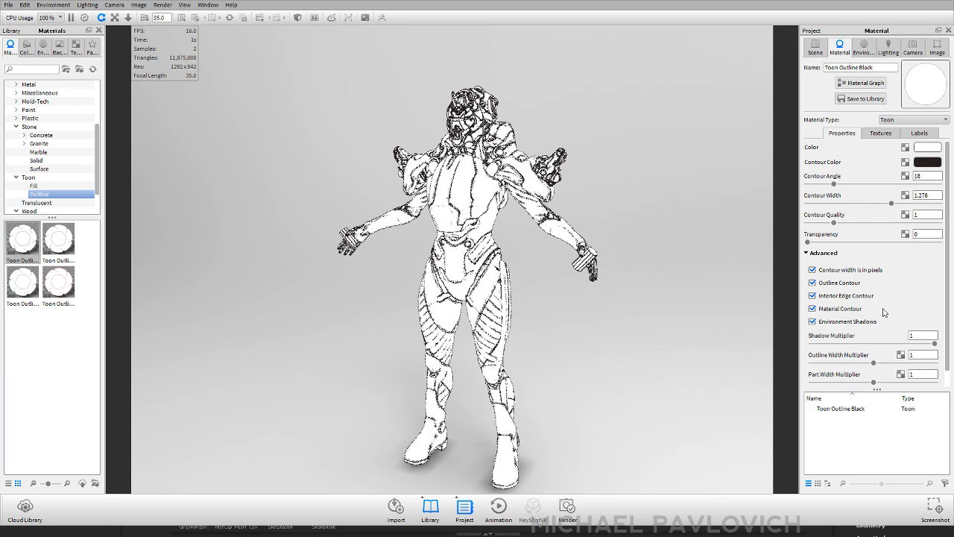
- Apply the Los Angeles-Noon Summer Solstice sun and sky environment and choose the Product lighting preset
click(43, 48)
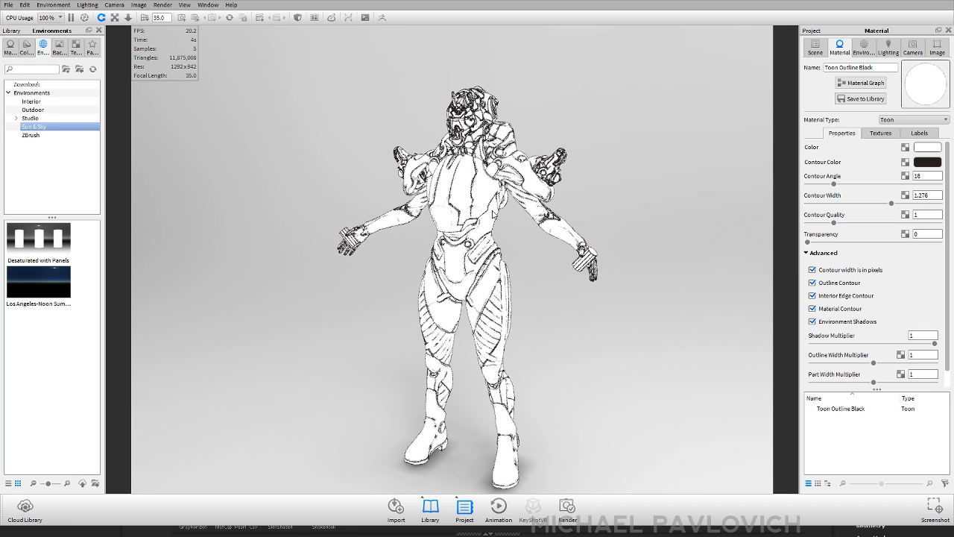
double_click(39, 281)
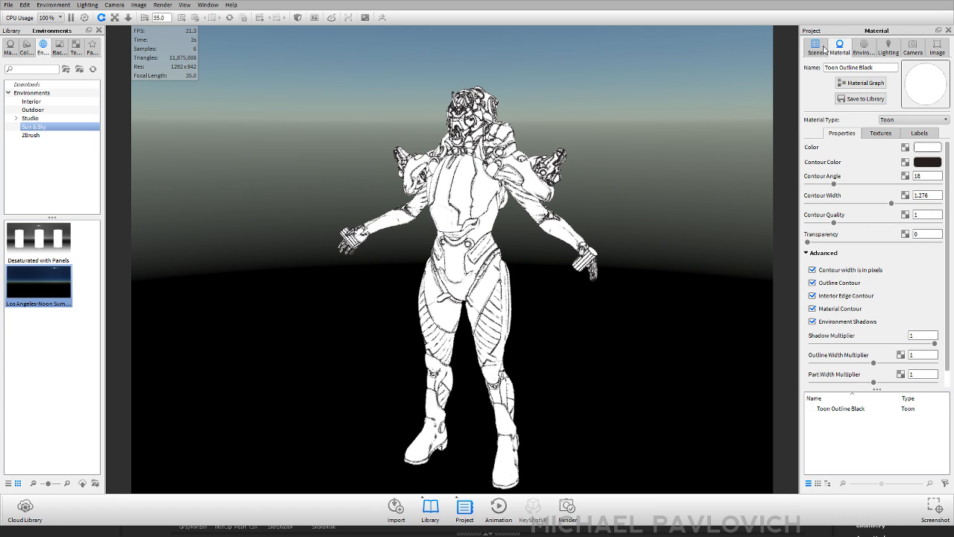
click(888, 48)
click(864, 49)
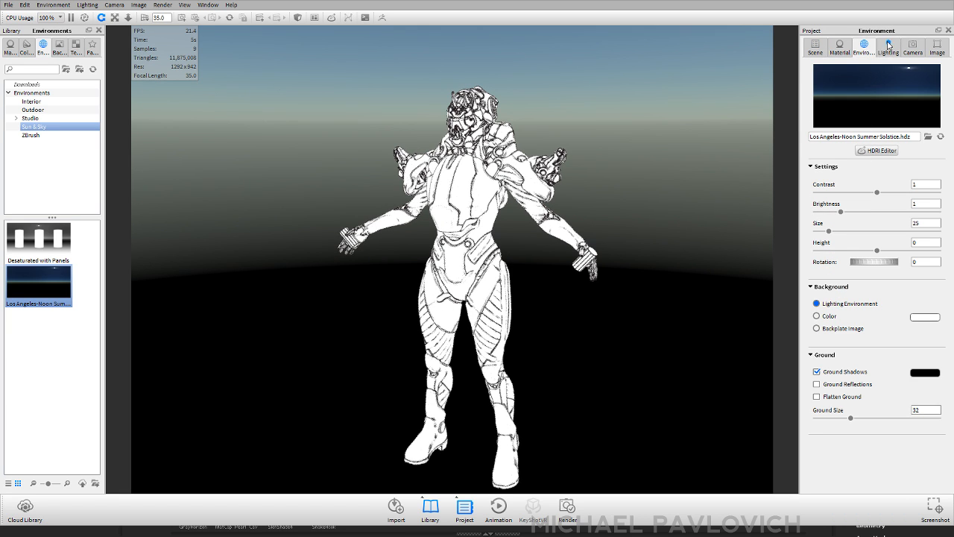
click(889, 46)
click(832, 114)
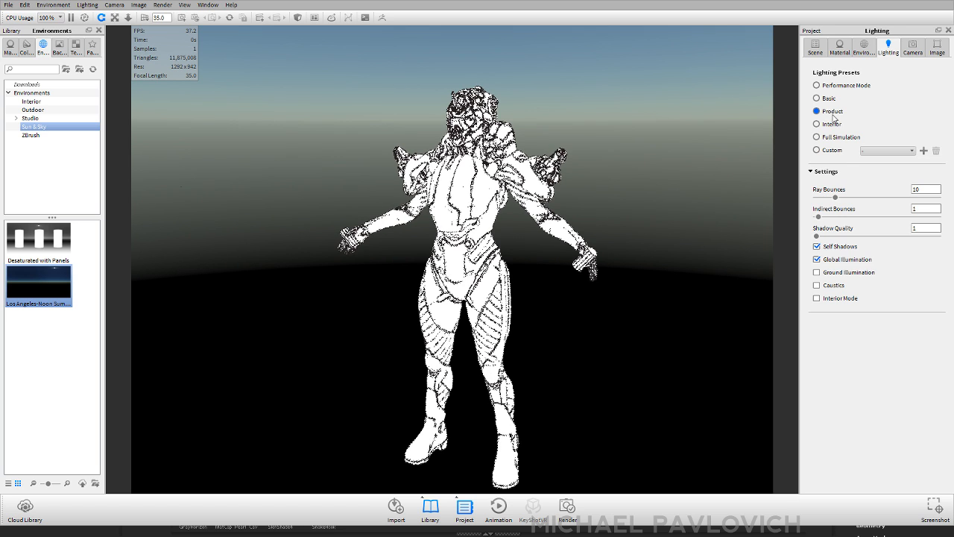
- Move the sun within the sky environment and adjust the camera to look slightly down on the figure
click(862, 55)
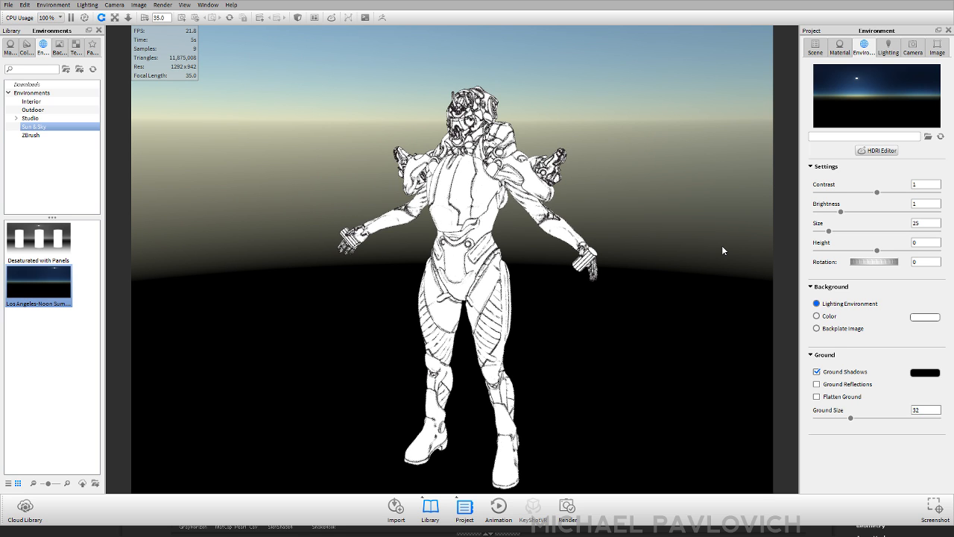
drag(637, 236, 626, 211)
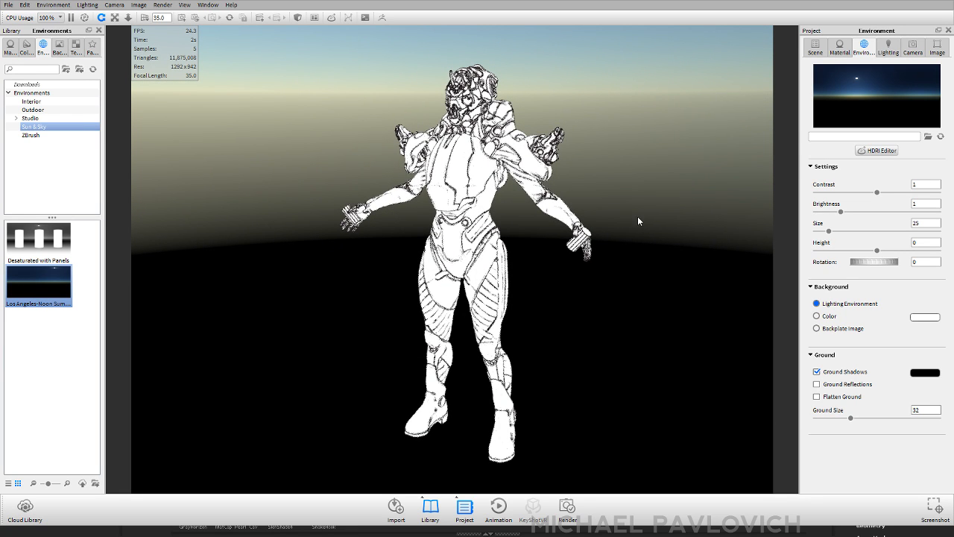
drag(626, 193, 587, 130)
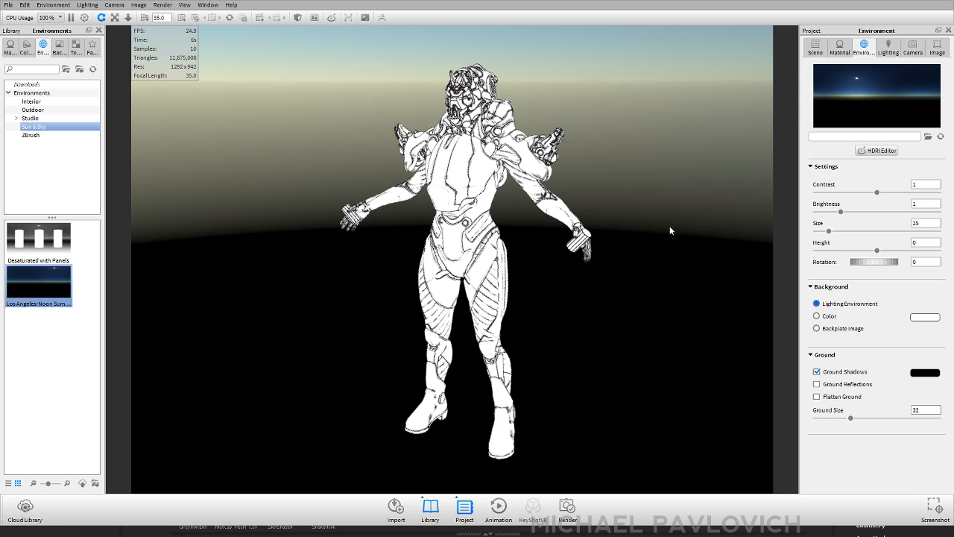
drag(618, 189, 512, 200)
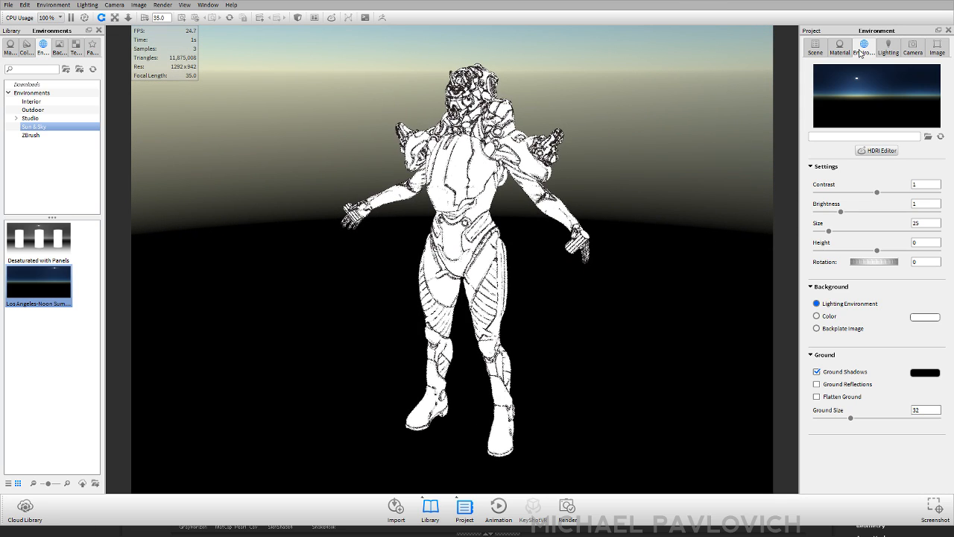
- Try Ground Illumination and the Interior lighting preset, and return to the Product preset
click(889, 46)
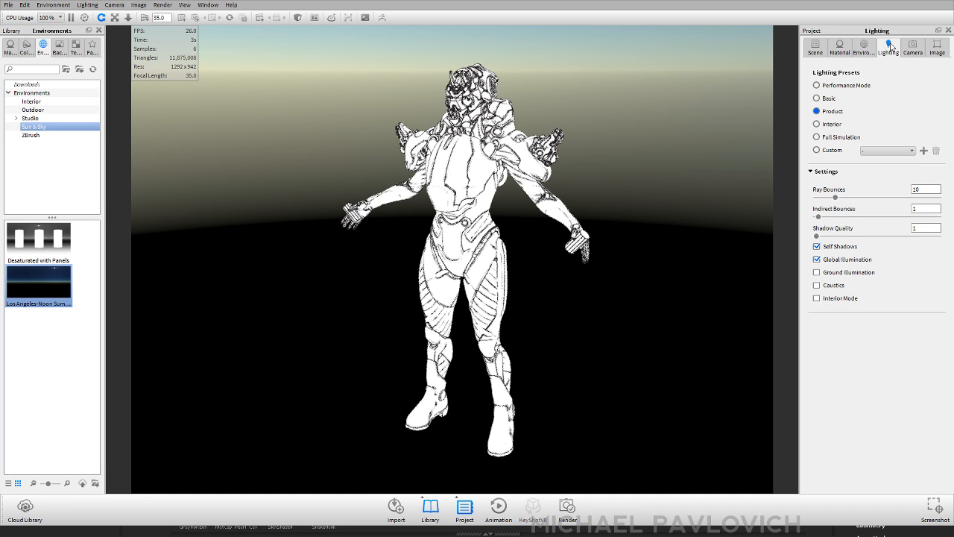
click(849, 273)
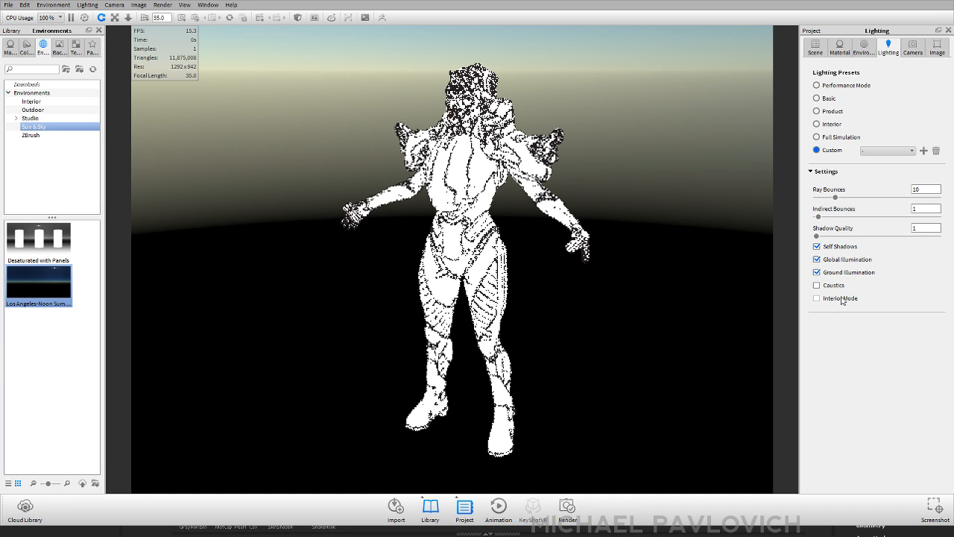
click(832, 124)
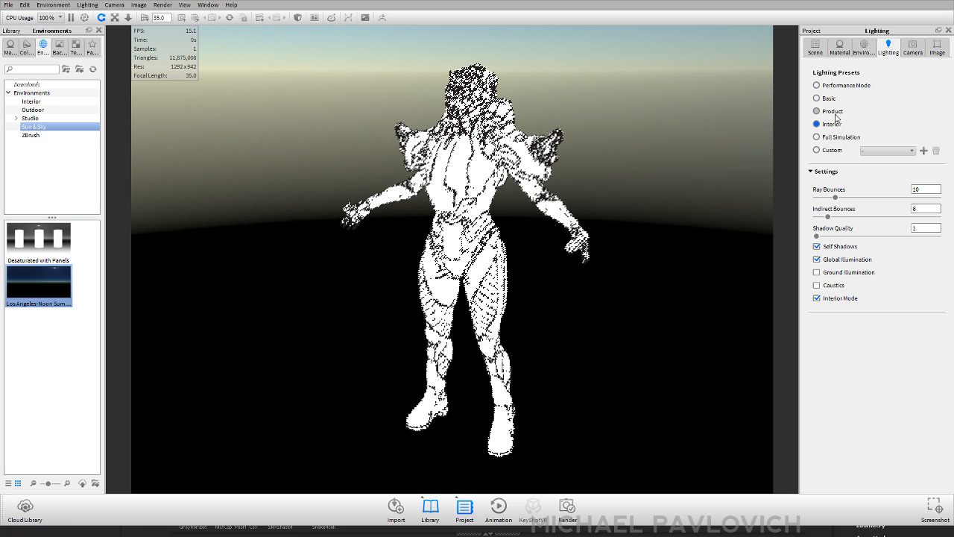
click(835, 115)
- Lower the toon material's Shadow Multiplier to 0.83 and view the shading from the figure's side
click(820, 48)
double_click(491, 150)
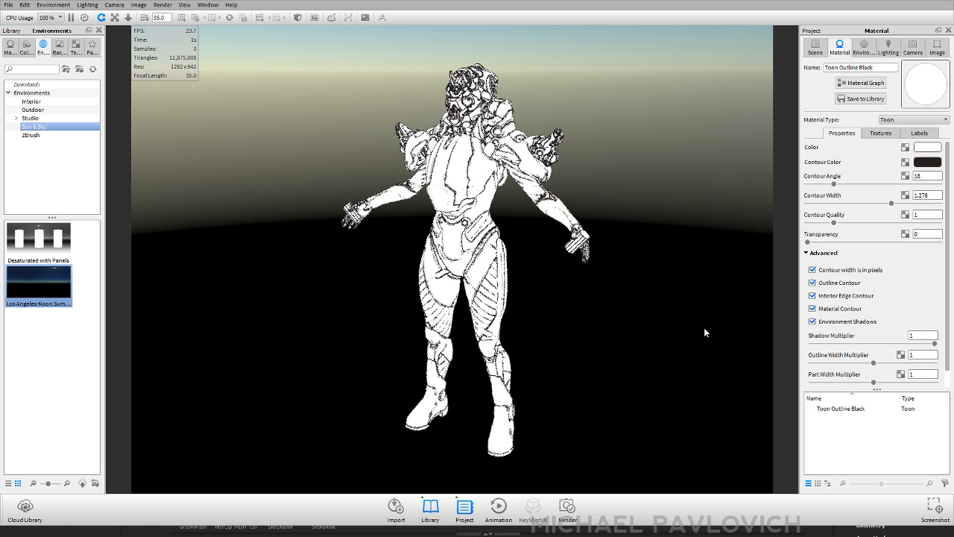
mouse_move(935, 342)
mouse_down()
mouse_move(887, 344)
mouse_move(895, 343)
mouse_up()
drag(895, 344, 914, 343)
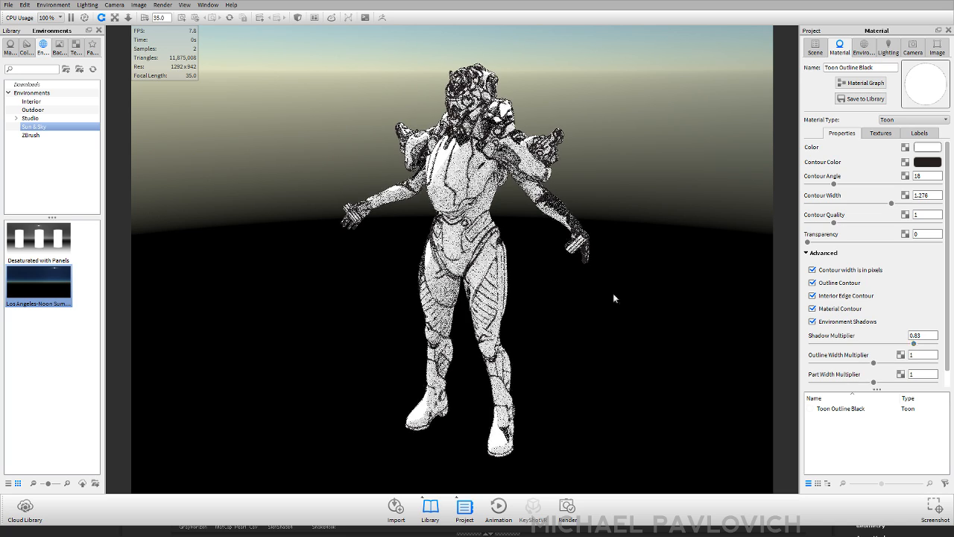
drag(612, 293, 678, 283)
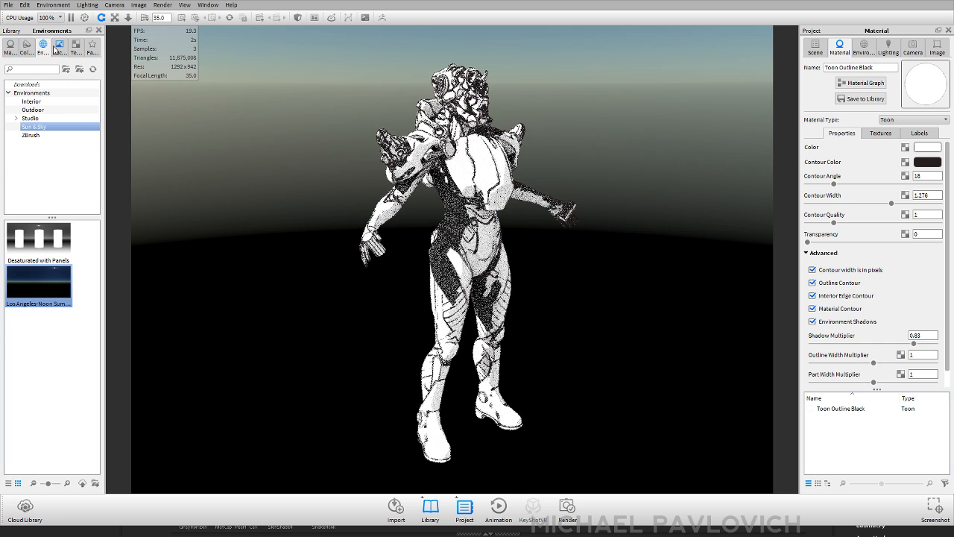
- Apply the outdoor Dosch-Design_Dirt-Lot_2k environment, rotate it to 97.5 degrees and bring the figure back to a front view
click(28, 48)
click(43, 49)
click(31, 102)
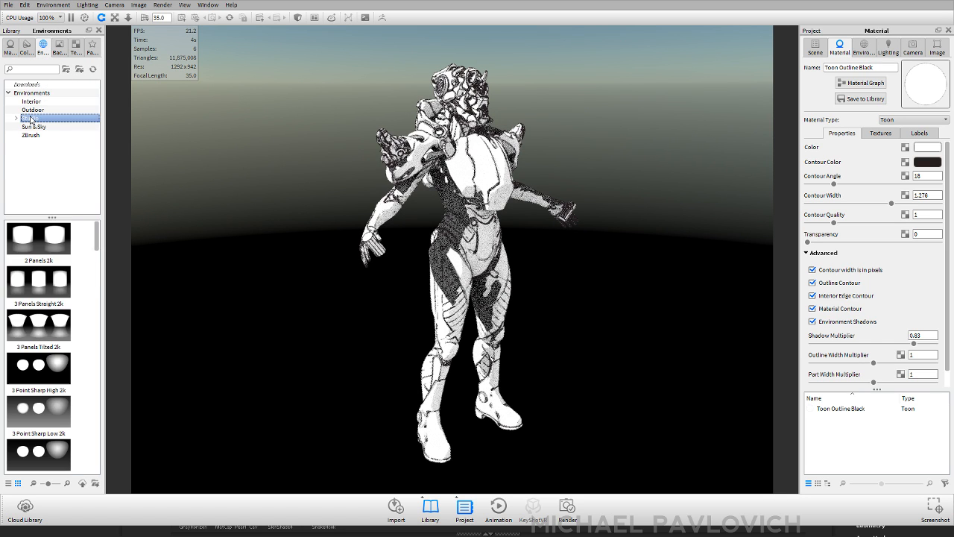
click(33, 110)
drag(38, 240, 185, 268)
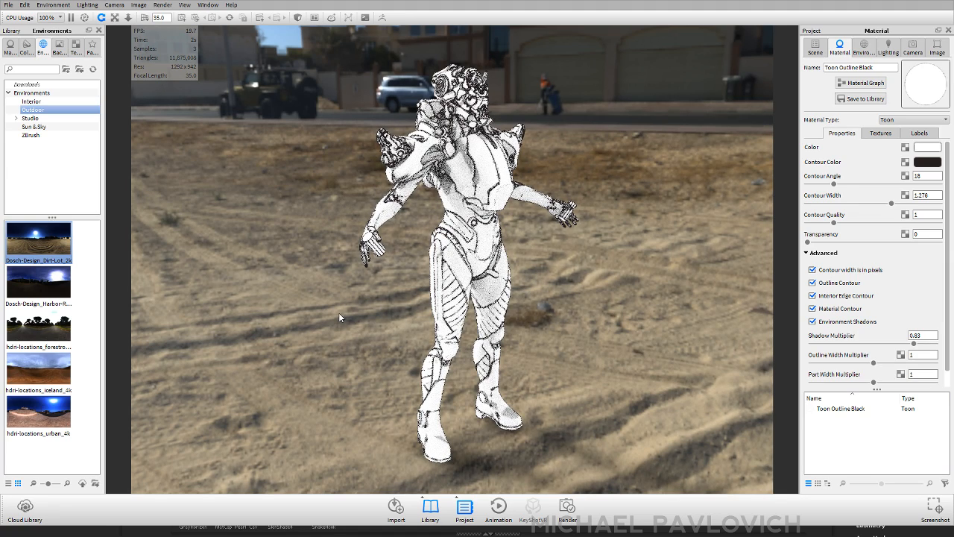
drag(415, 253, 671, 302)
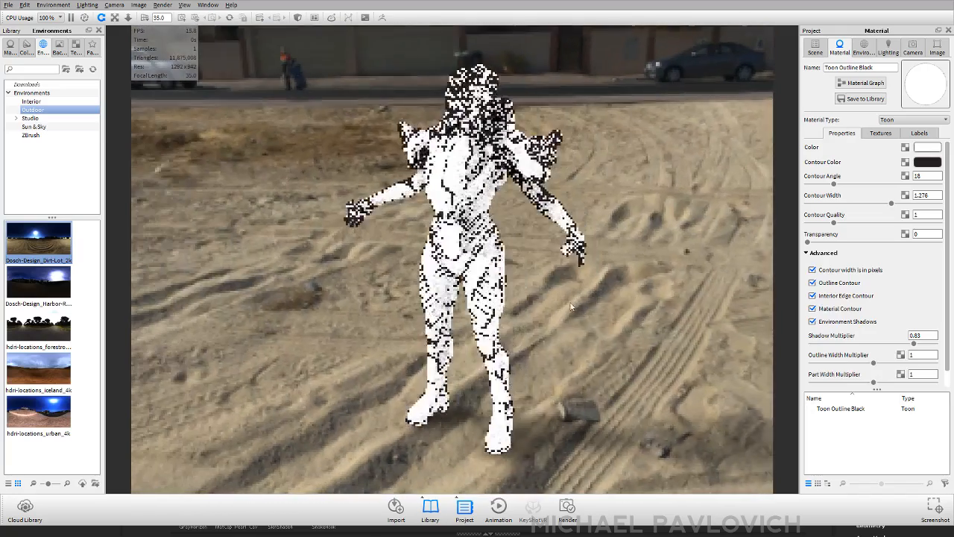
- Replace the lighting environment backdrop with a solid dark grey background color
click(863, 47)
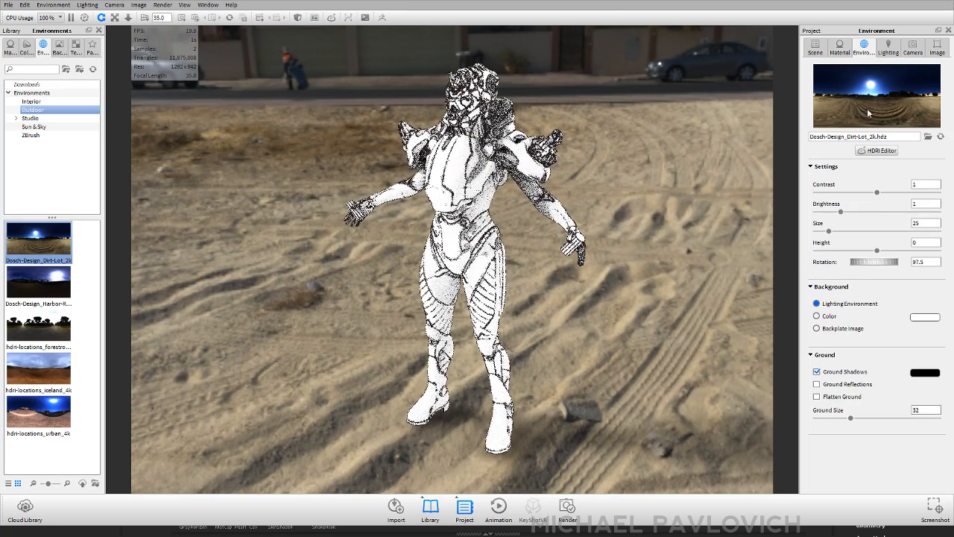
click(829, 317)
click(934, 315)
click(800, 269)
click(882, 475)
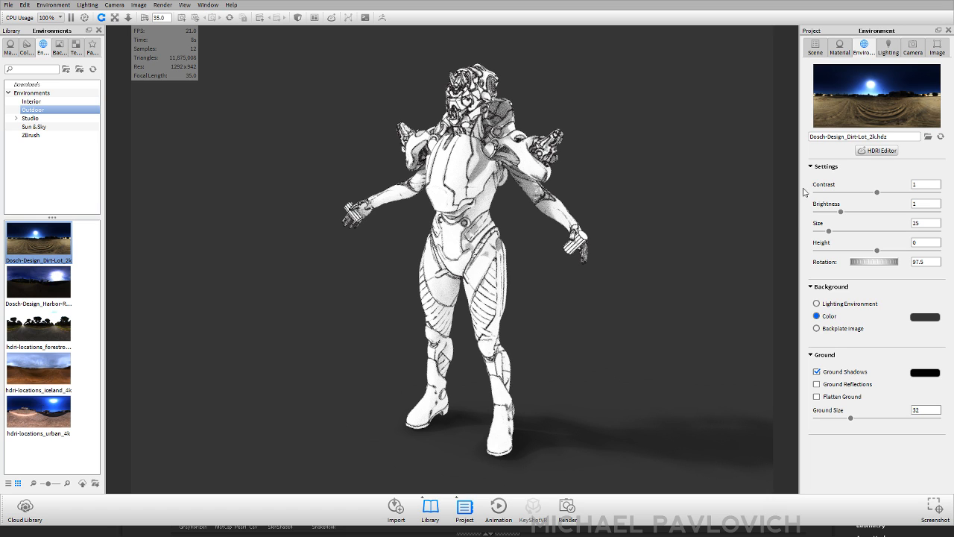
click(816, 48)
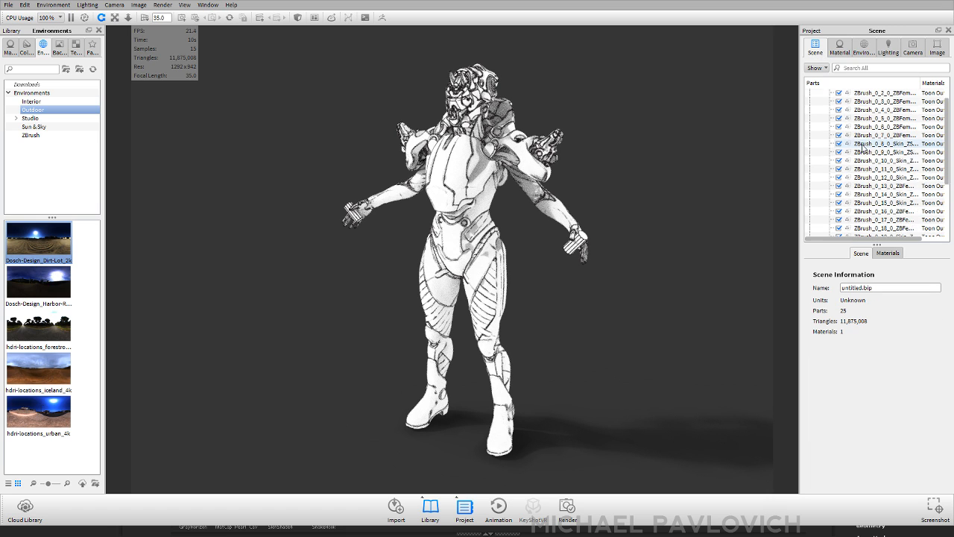
scroll(861, 146, up, 3)
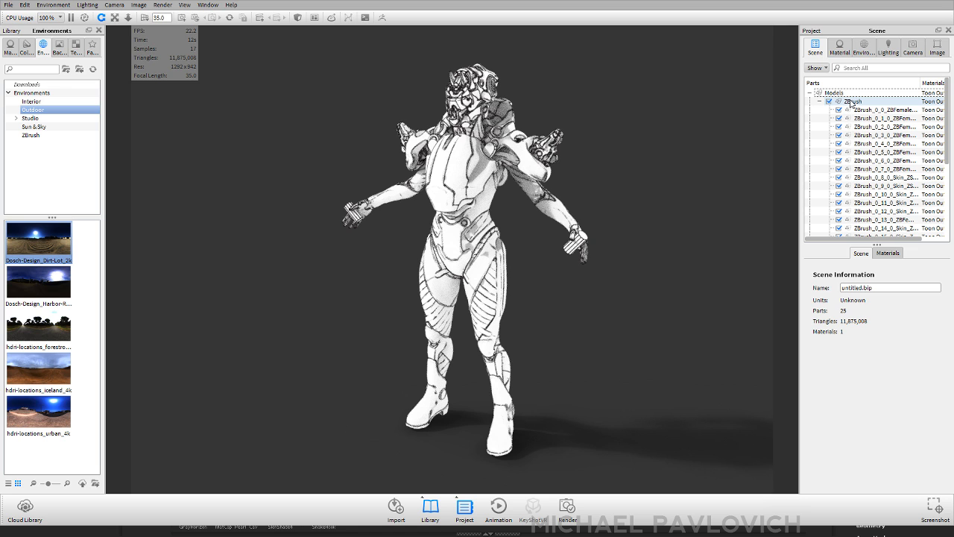
mouse_move(618, 196)
mouse_down()
mouse_move(740, 202)
mouse_move(603, 226)
mouse_move(619, 198)
mouse_up()
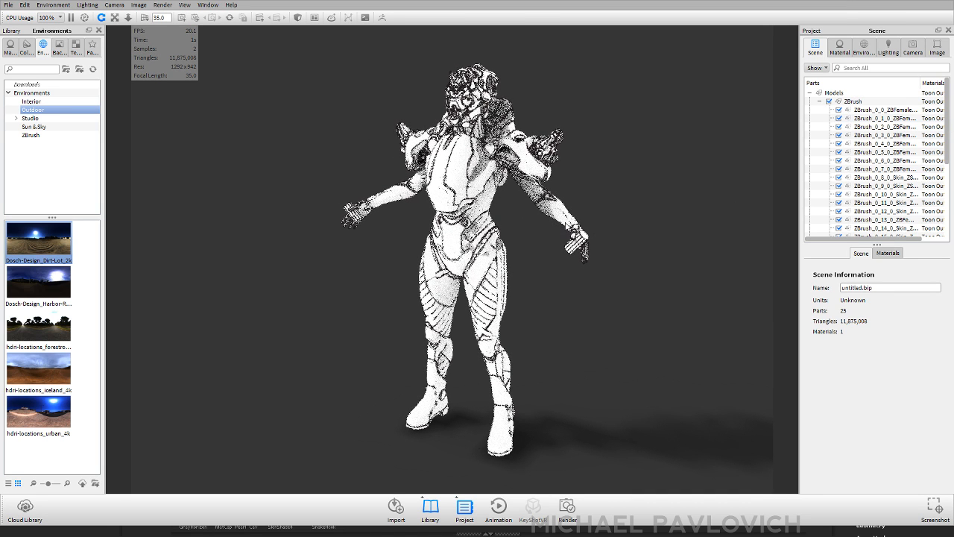
- Undo the background color and environment changes, and redo as far as the outdoor dirt-lot environment
key(ctrl+z)
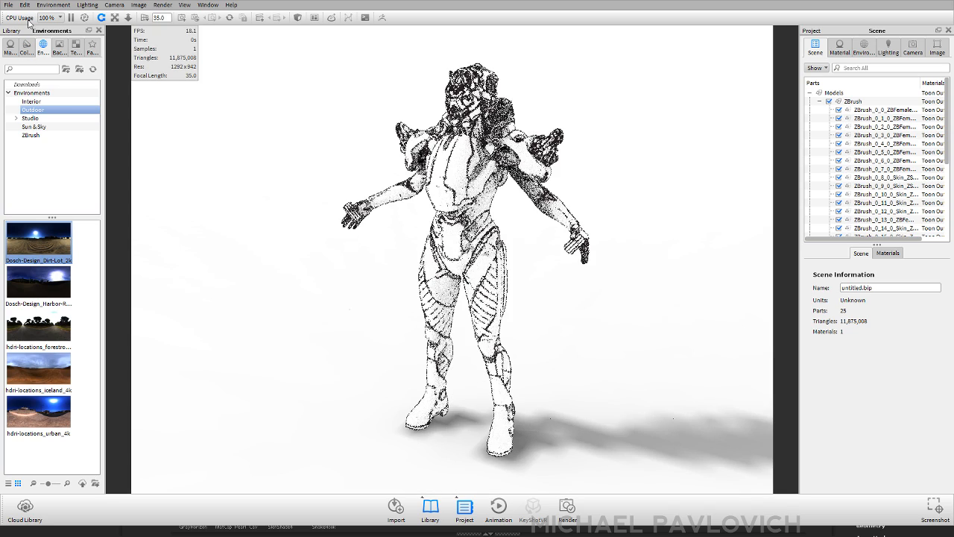
key(ctrl+z)
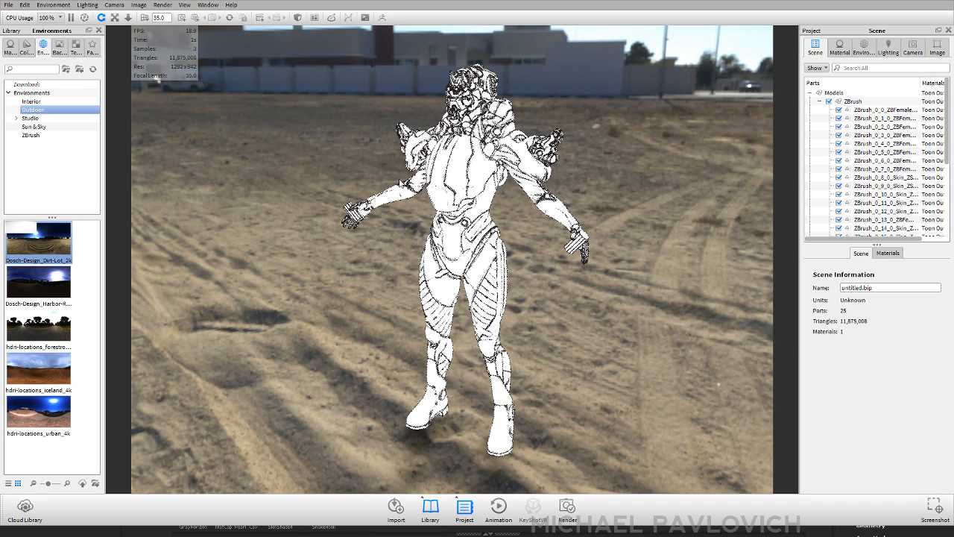
key(ctrl+z)
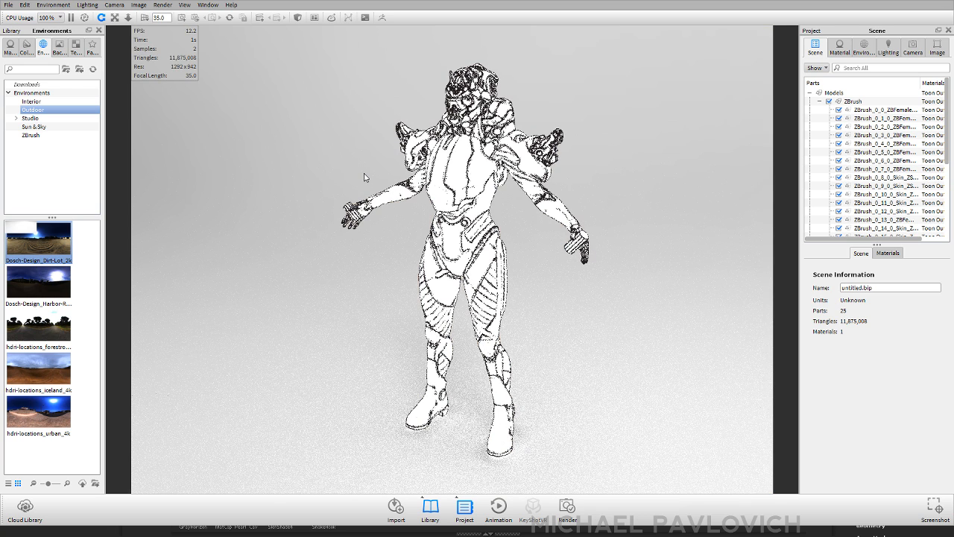
key(ctrl+y)
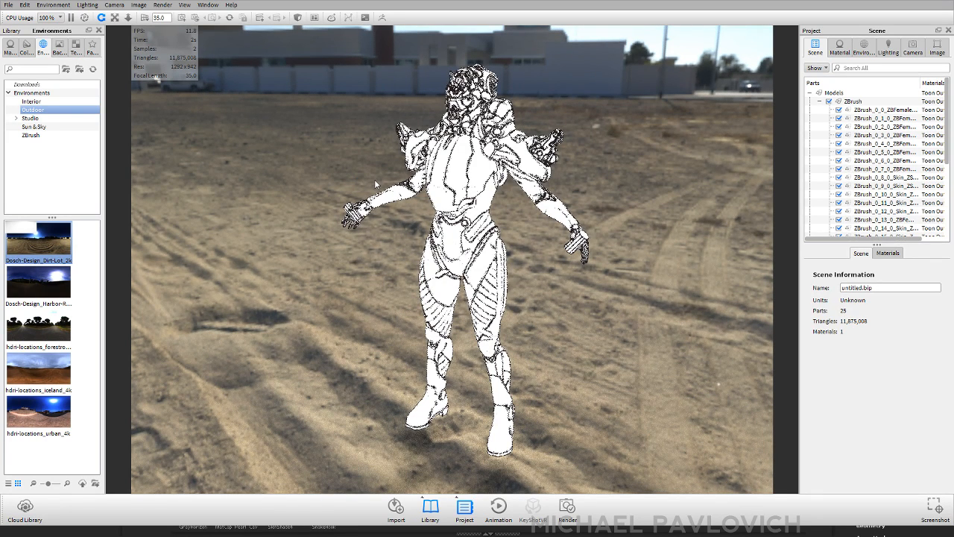
drag(375, 182, 391, 187)
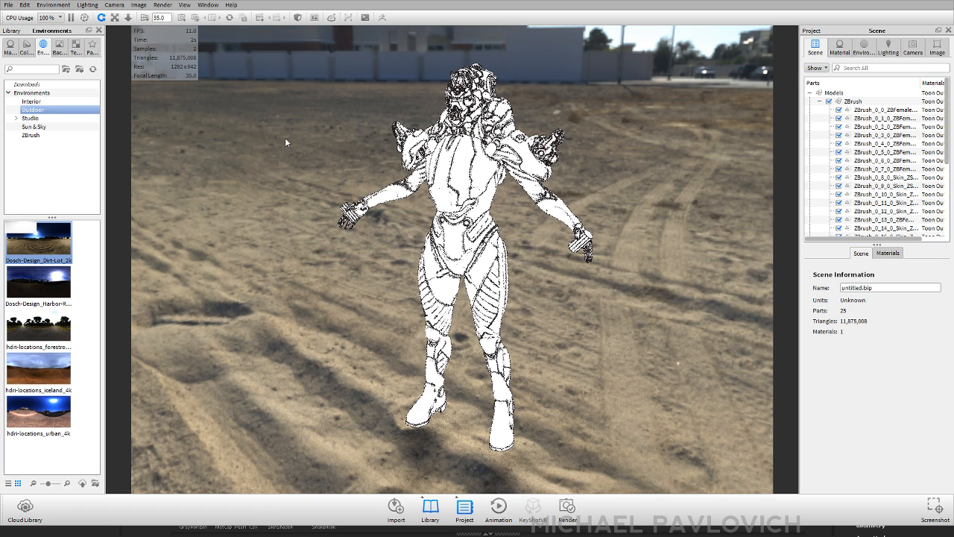
drag(285, 137, 318, 153)
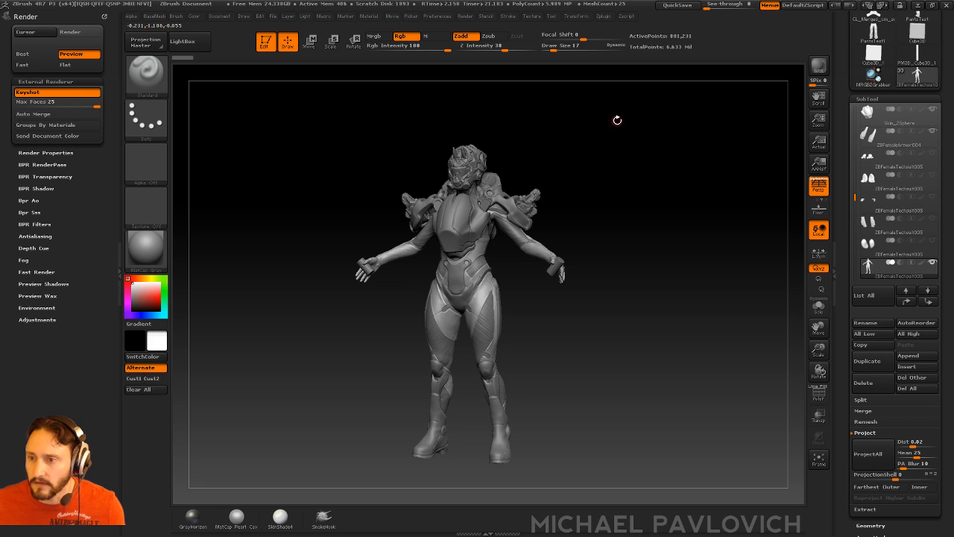
- Send the female armor model from ZBrush to KeyShot again with a BPR render, and fit the KeyShot window to the screen
click(818, 65)
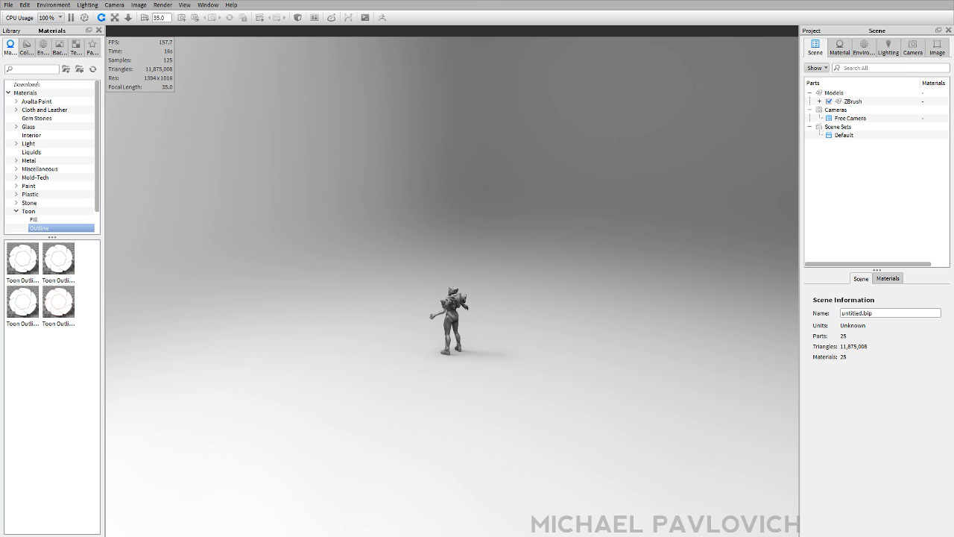
double_click(376, 1)
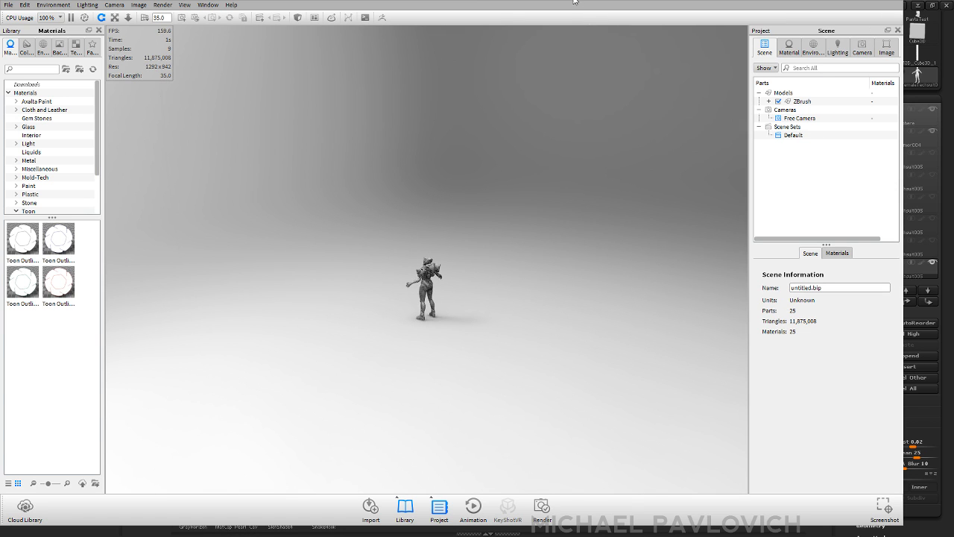
drag(903, 50, 953, 50)
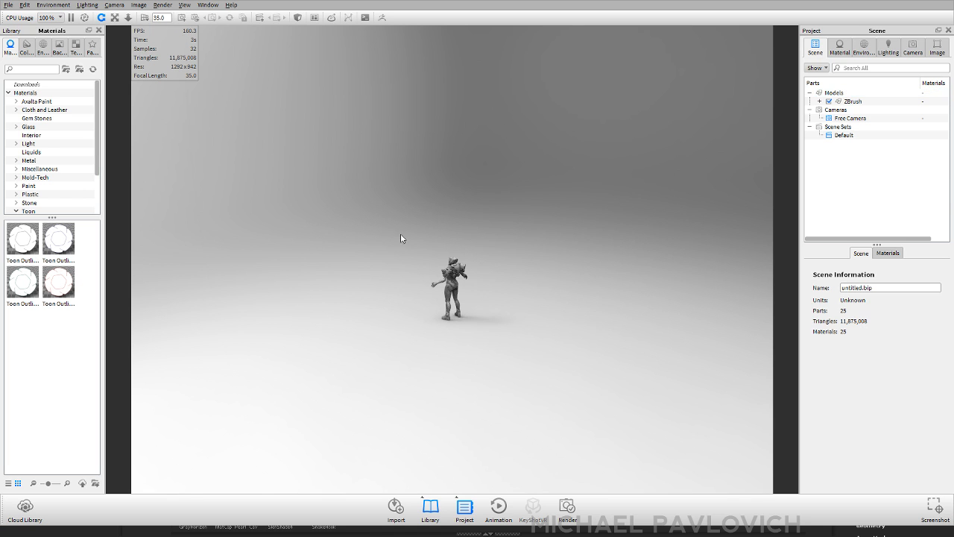
- Apply the Nickel Polished metal material from the material library to the figure's chest armor
drag(400, 233, 600, 224)
scroll(724, 464, up, 10)
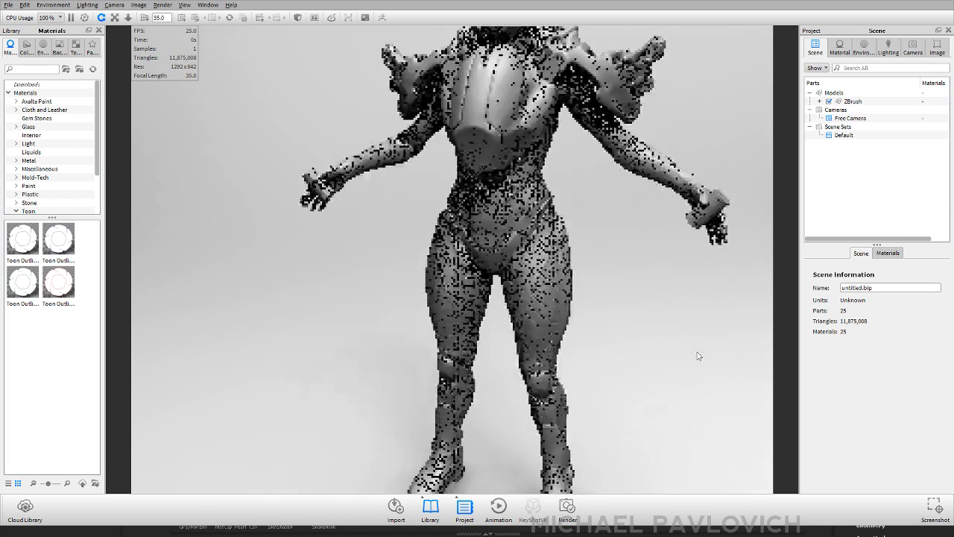
middle_drag(715, 149, 690, 328)
scroll(682, 313, up, 4)
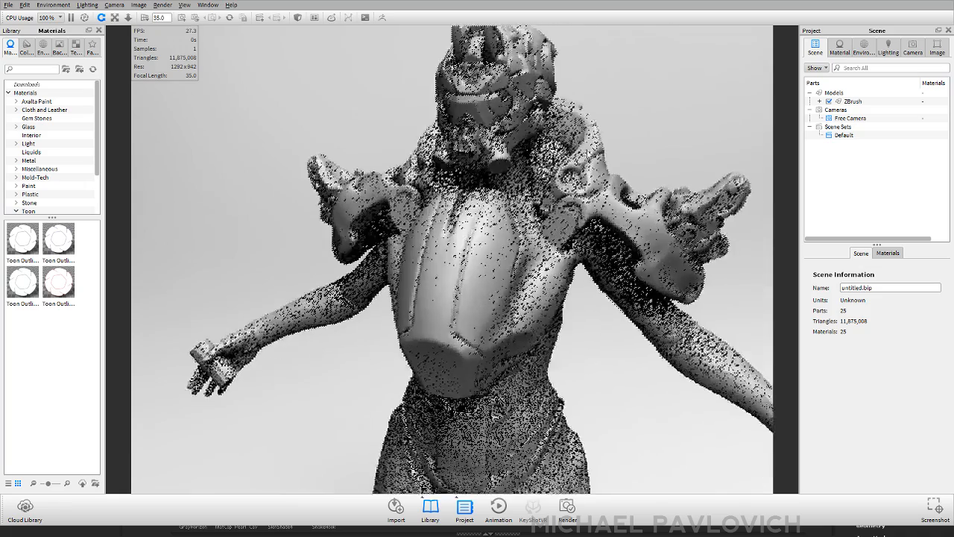
middle_drag(626, 182, 620, 217)
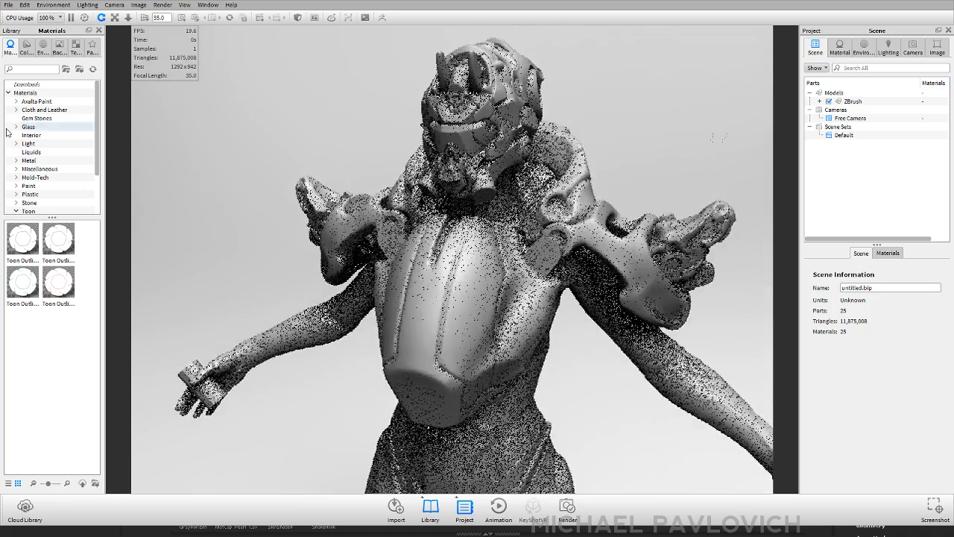
click(26, 46)
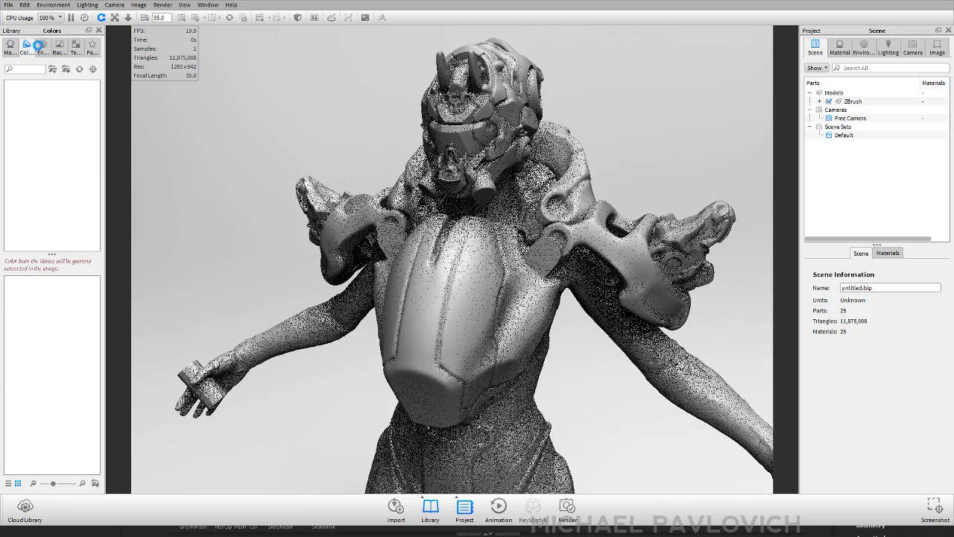
click(43, 47)
click(11, 48)
scroll(30, 142, down, 1)
click(18, 135)
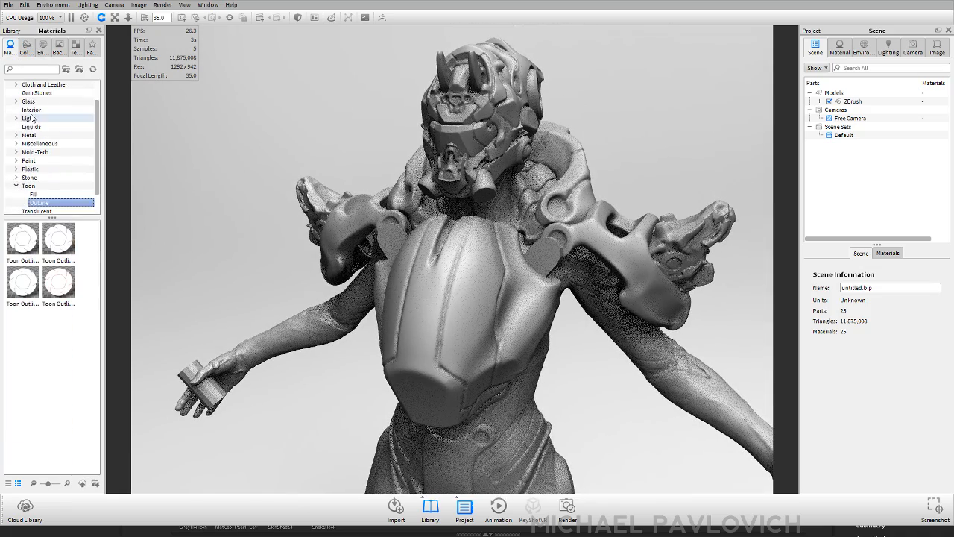
click(42, 151)
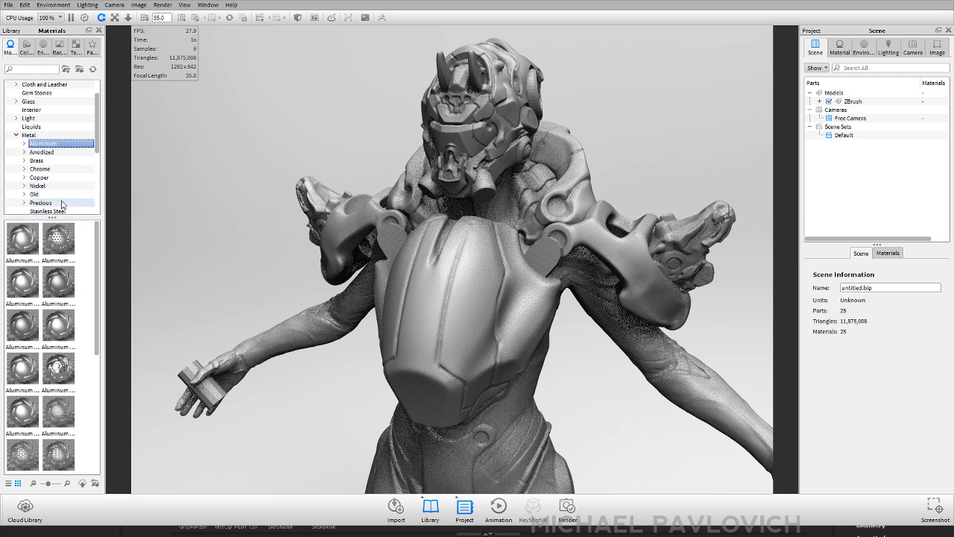
scroll(45, 156, down, 1)
click(52, 161)
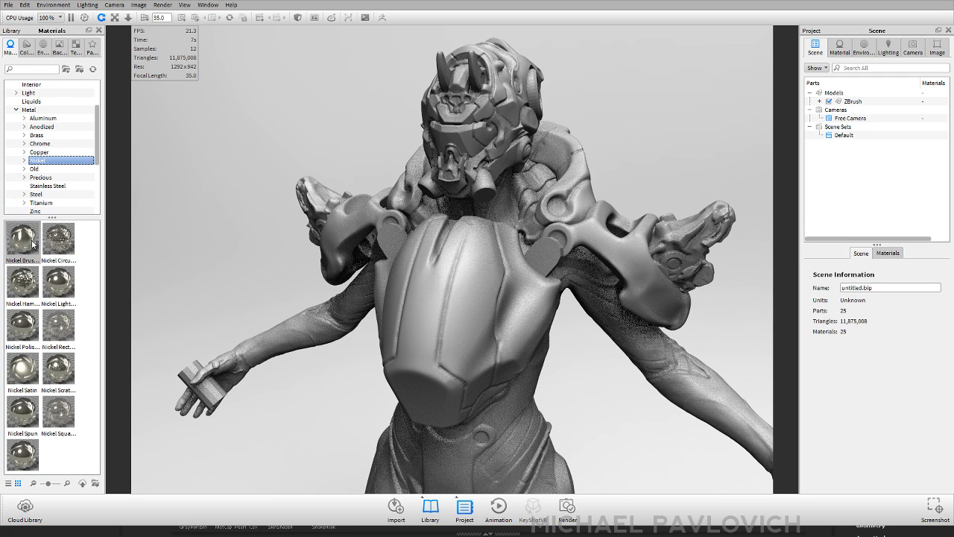
drag(22, 326, 477, 302)
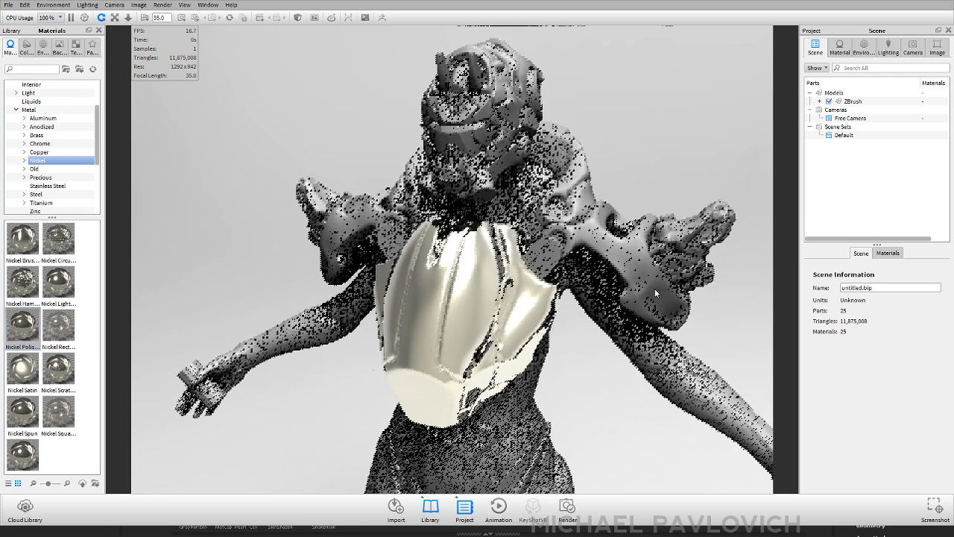
- Reuse the scene's Nickel Polished material on the shoulder and collar armor
click(840, 47)
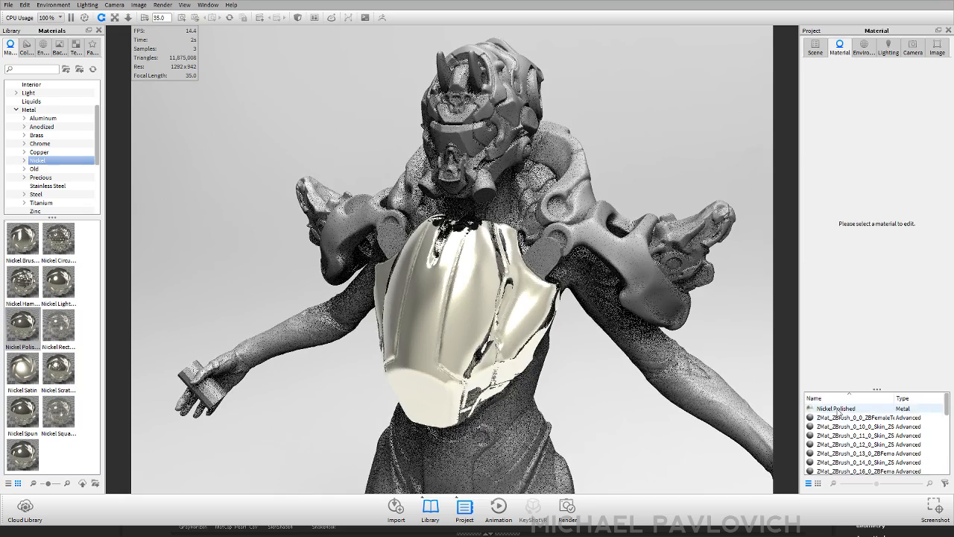
drag(835, 409, 579, 176)
- Set the Nickel Polished material's color to near black and its roughness to 0.018
click(843, 409)
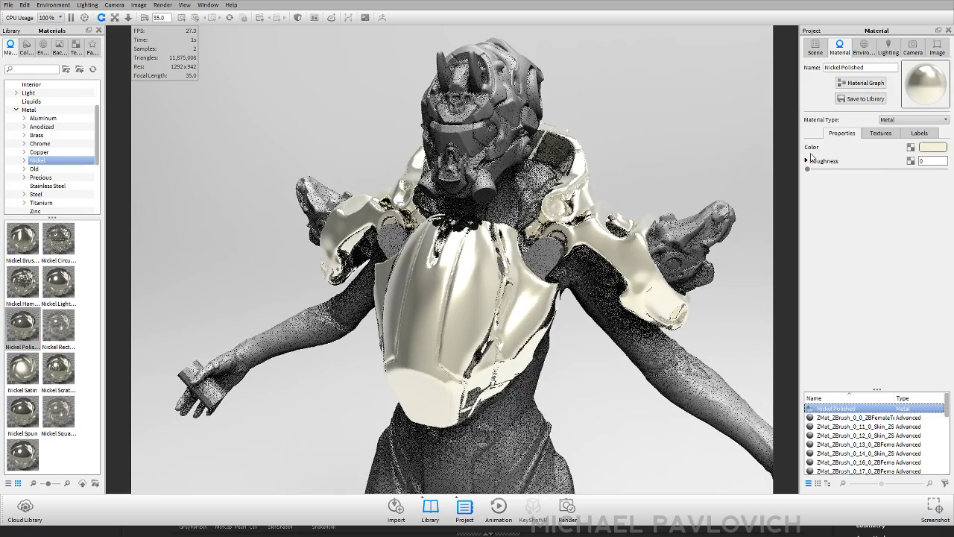
click(933, 148)
click(815, 102)
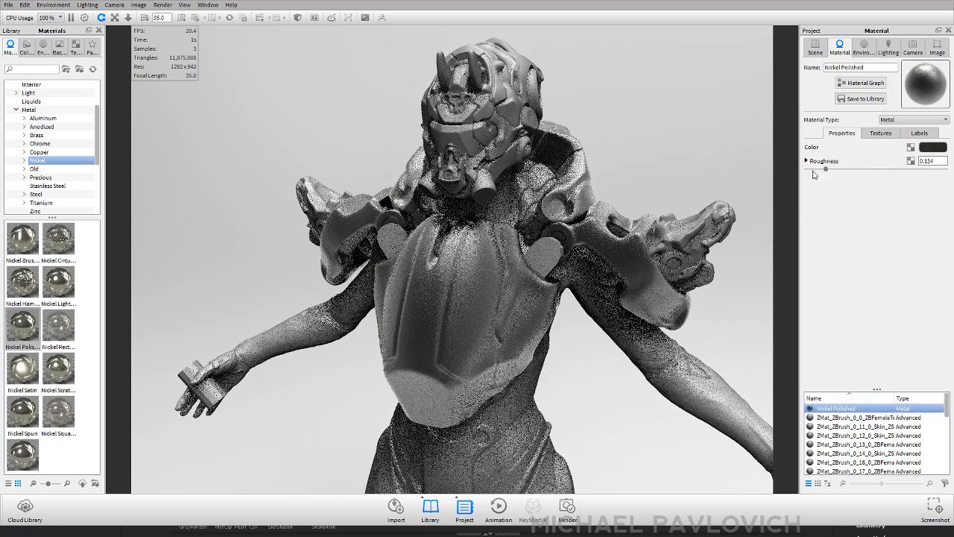
drag(825, 169, 809, 170)
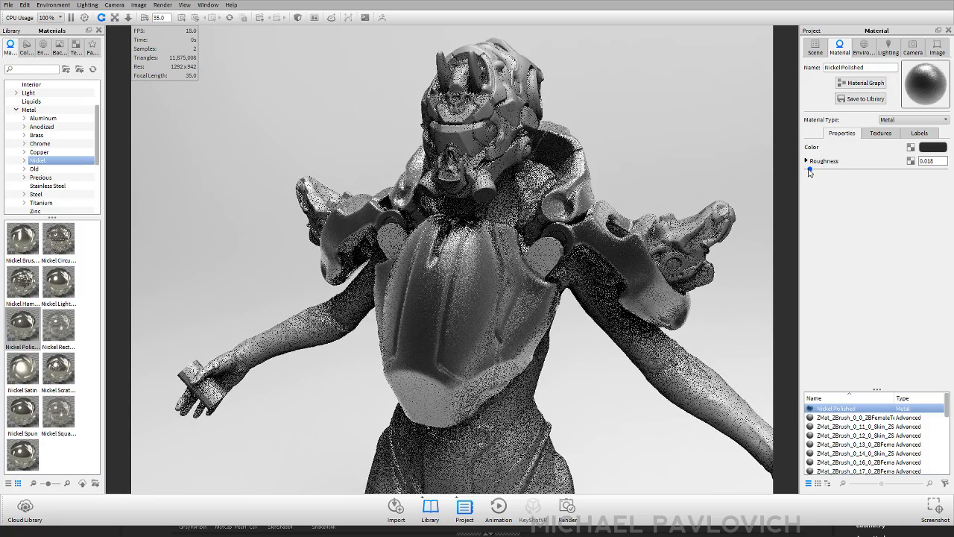
- Search the material library for "skin" and try to apply Human Skin 2 to the figure
click(41, 68)
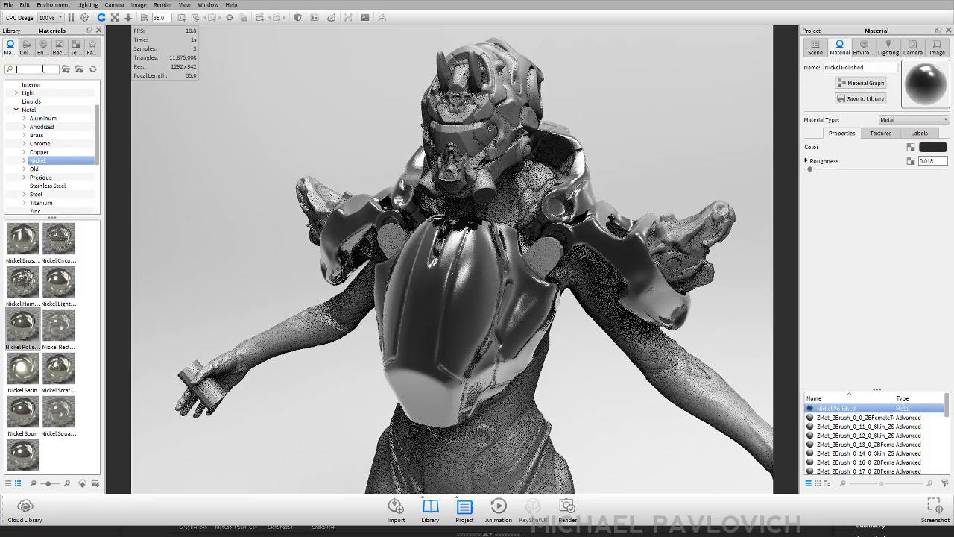
text(skin)
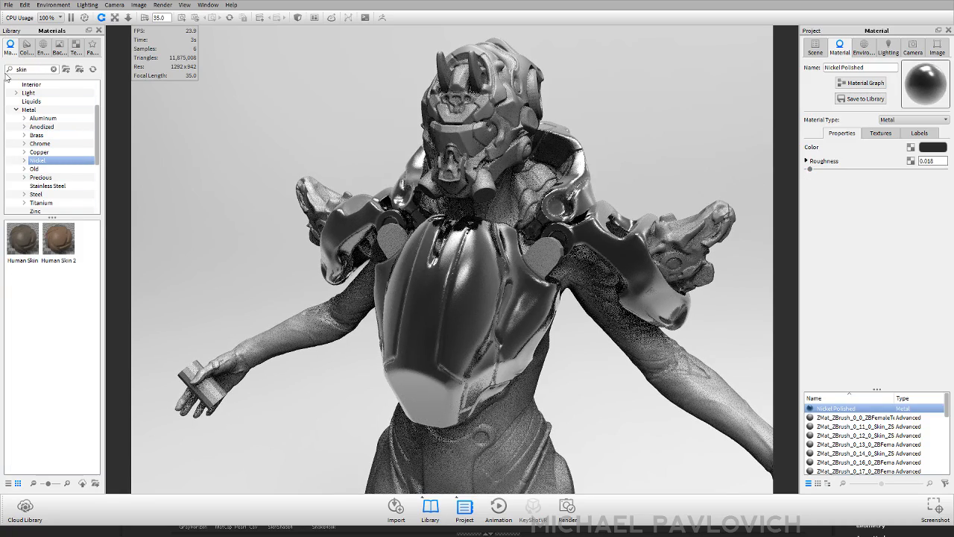
drag(57, 241, 205, 259)
- Inspect which scene parts make up the helmet from several angles, and select the visor
drag(583, 173, 571, 178)
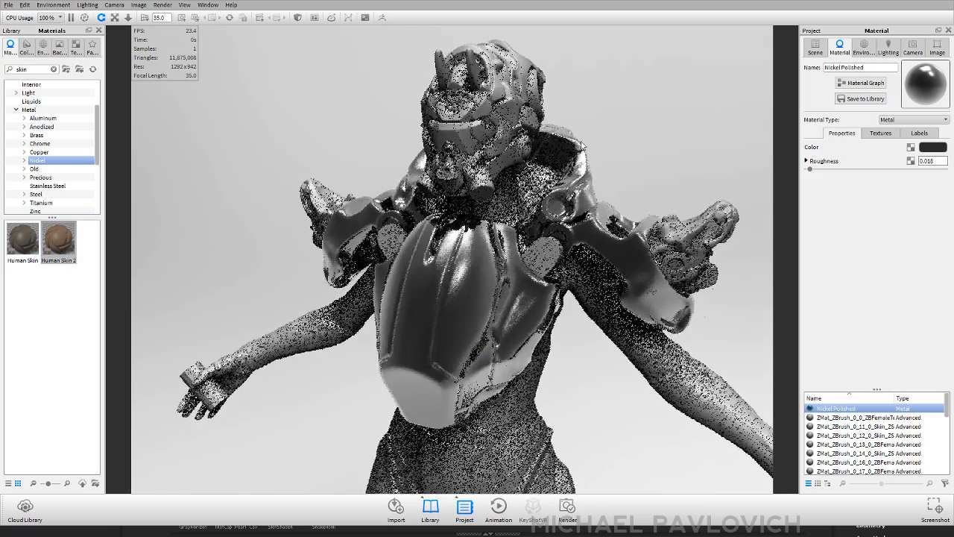
middle_drag(582, 146, 563, 214)
scroll(522, 193, up, 4)
drag(492, 186, 447, 176)
click(815, 47)
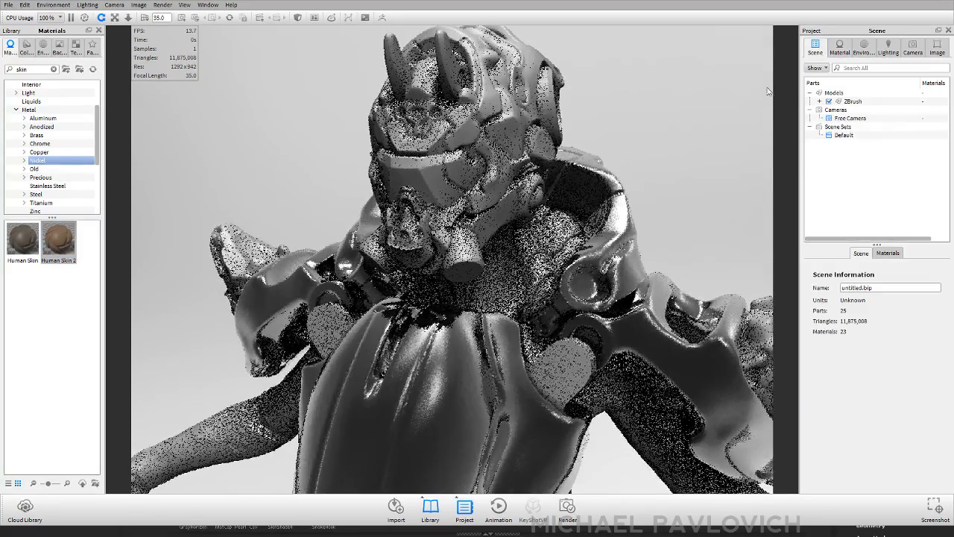
click(443, 179)
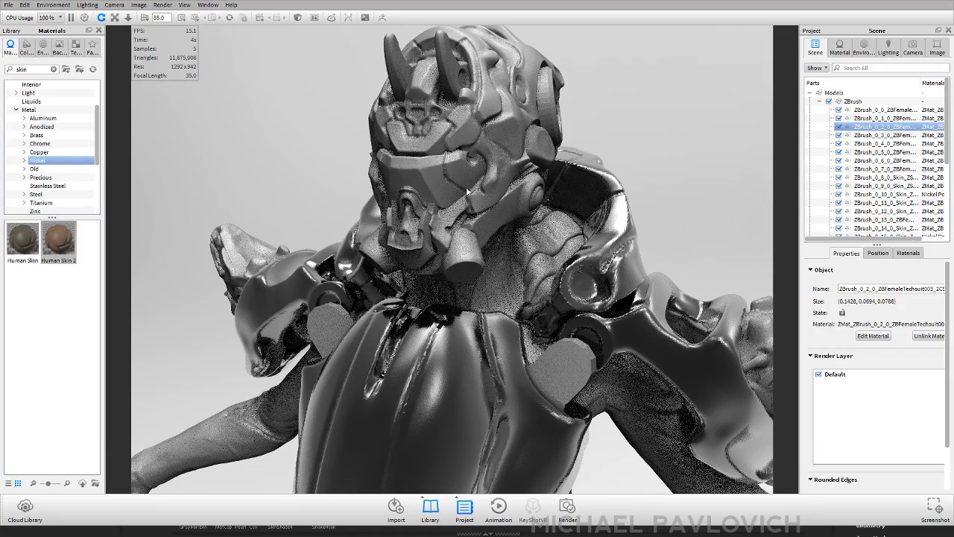
click(447, 132)
drag(380, 175, 529, 173)
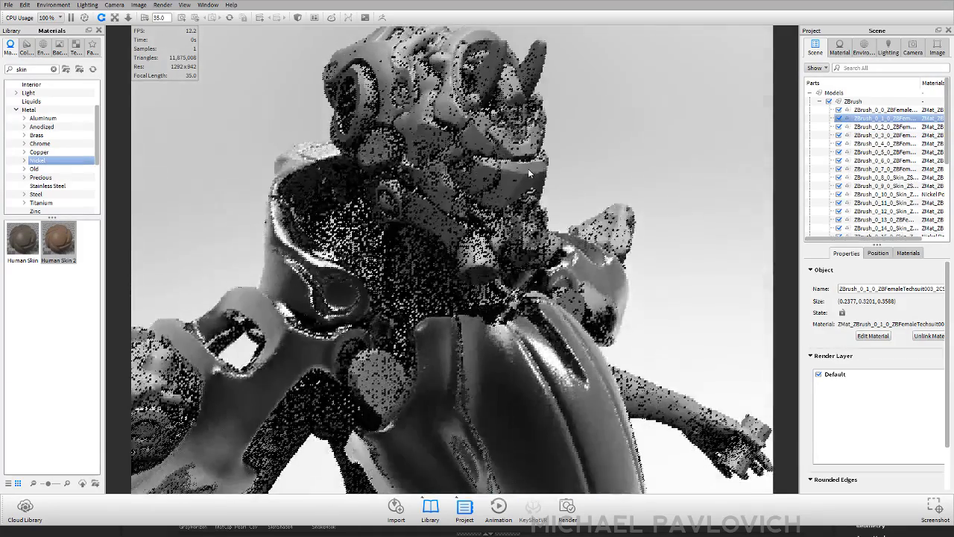
click(505, 187)
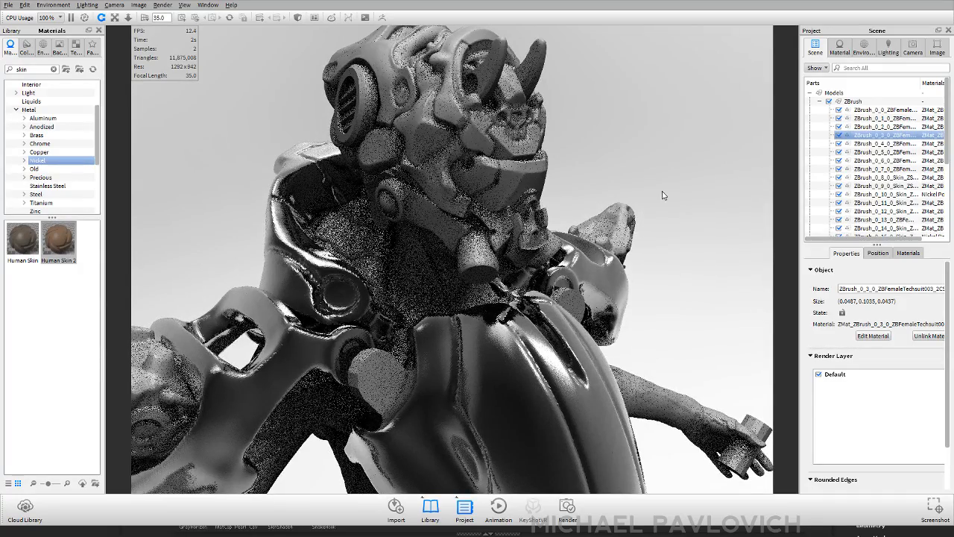
drag(663, 195, 370, 151)
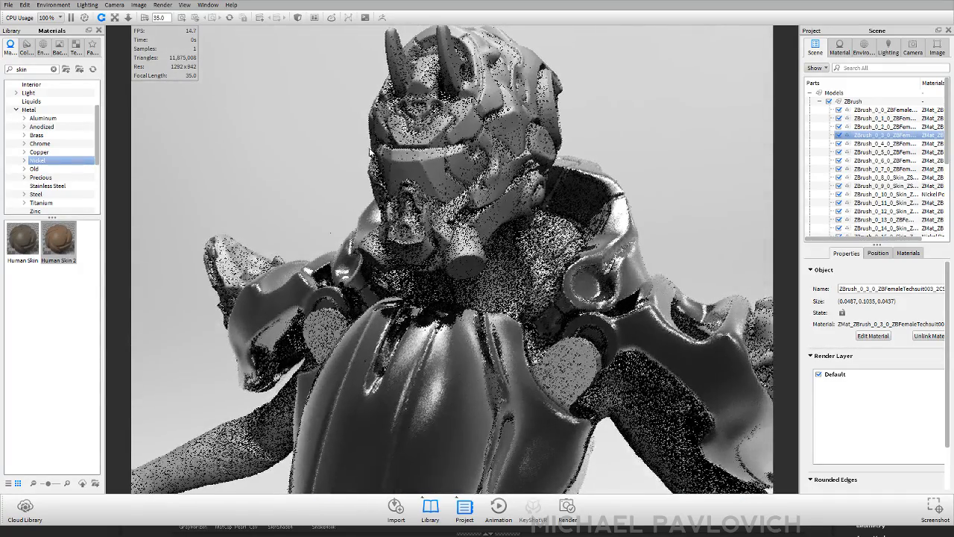
click(285, 287)
click(404, 169)
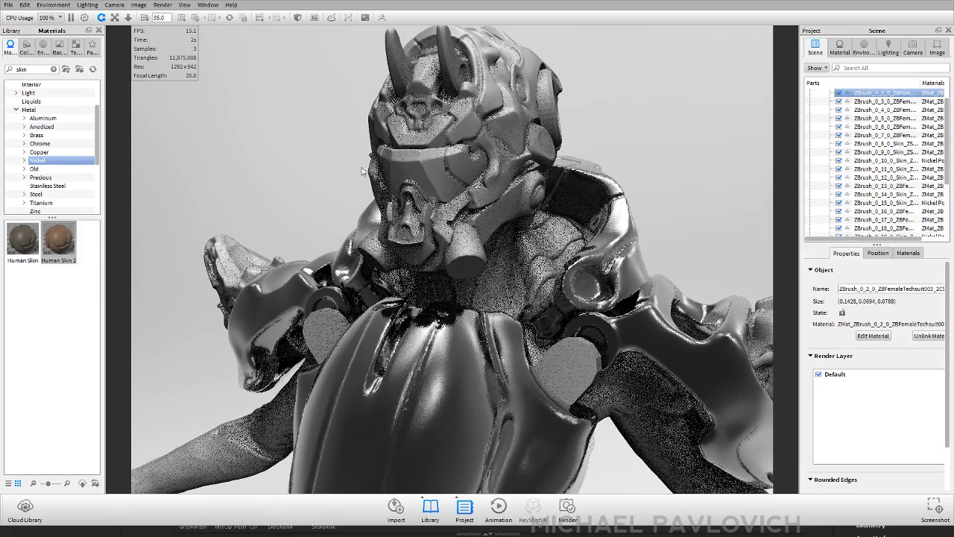
- Search the material library for "beer" and apply the Liquid Beer material to the helmet visor
double_click(19, 68)
text(beer)
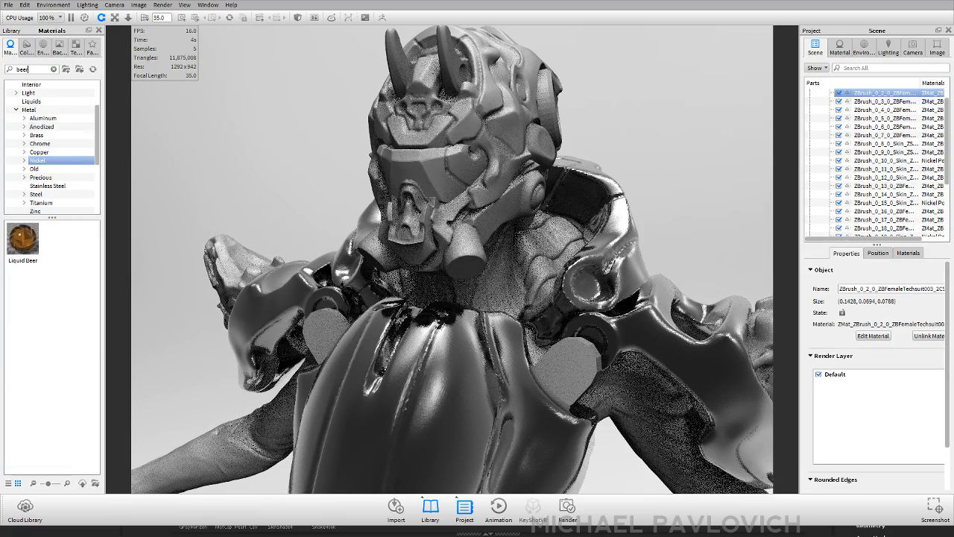
drag(22, 239, 506, 175)
drag(432, 171, 432, 171)
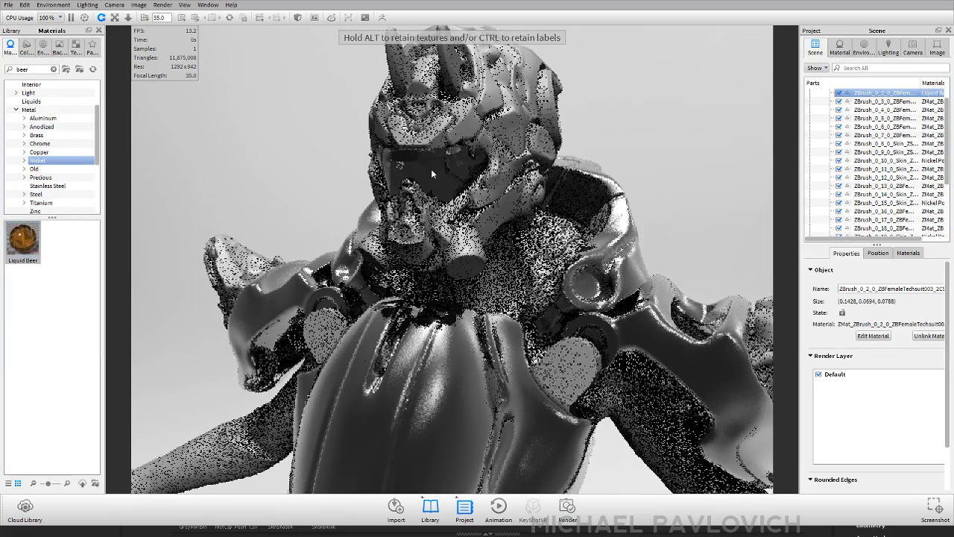
drag(289, 168, 313, 160)
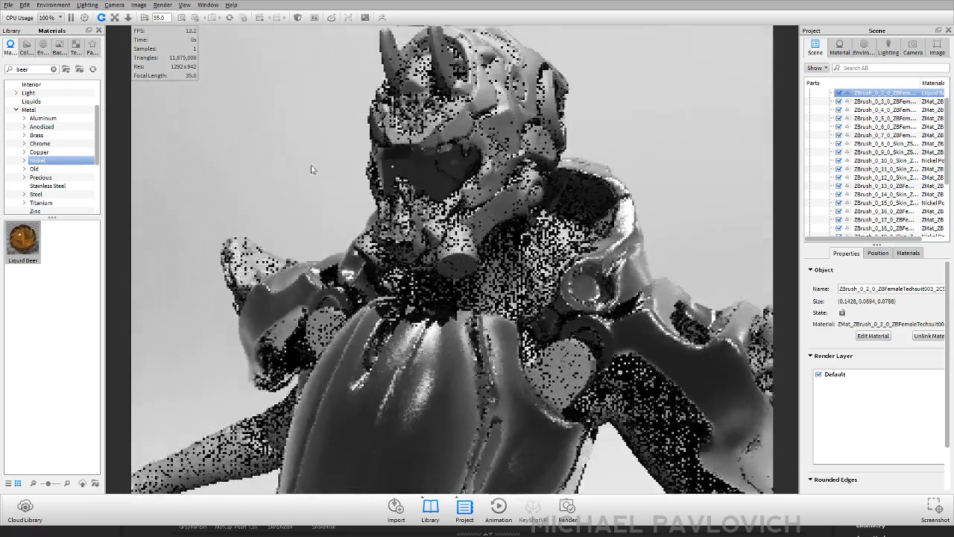
- Try the Full Simulation lighting preset on the visor and switch the lighting to the Basic preset
click(863, 46)
click(889, 47)
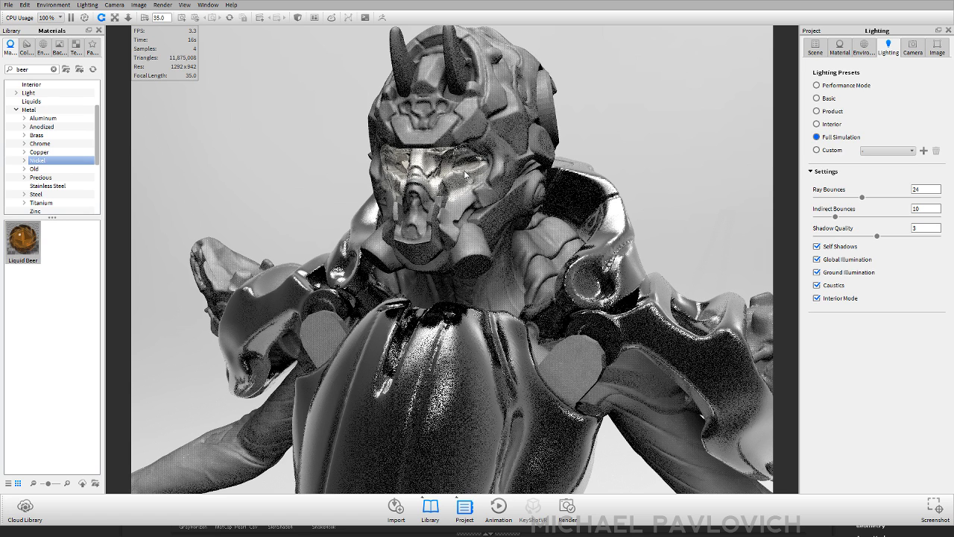
click(831, 103)
- Replace the helmet visor's material with Chrome Black from the chrome metals library
drag(535, 176, 147, 161)
click(40, 143)
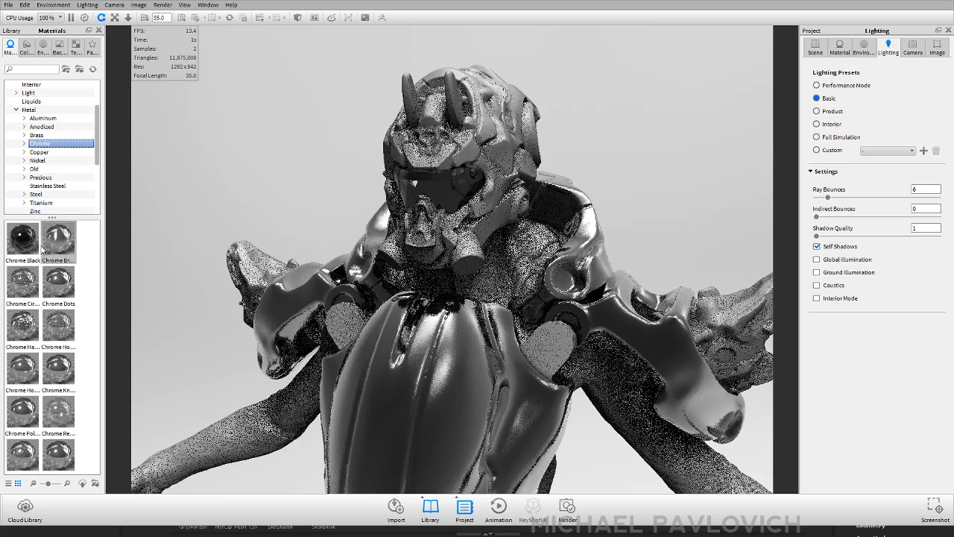
drag(28, 242, 465, 193)
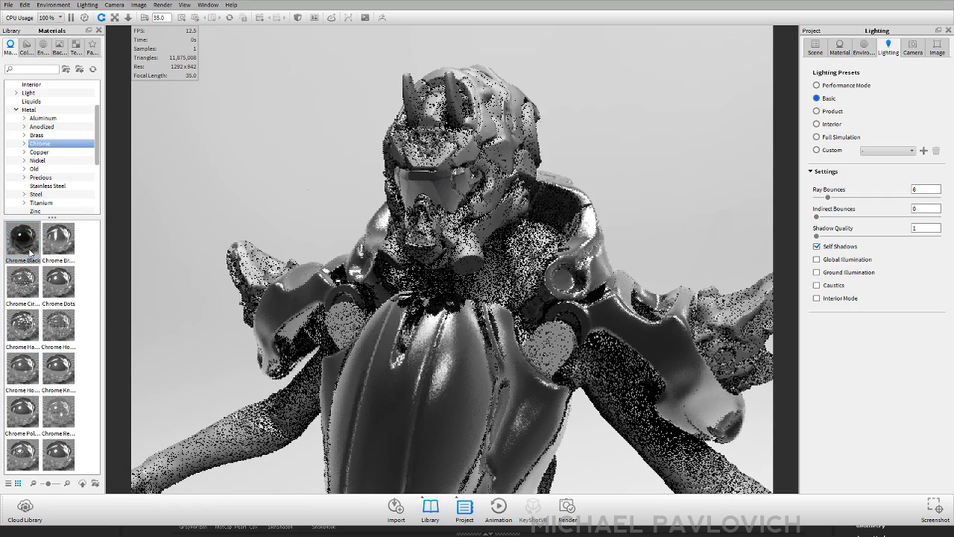
- Examine the materials used in the scene and the armored figure from several angles
click(840, 47)
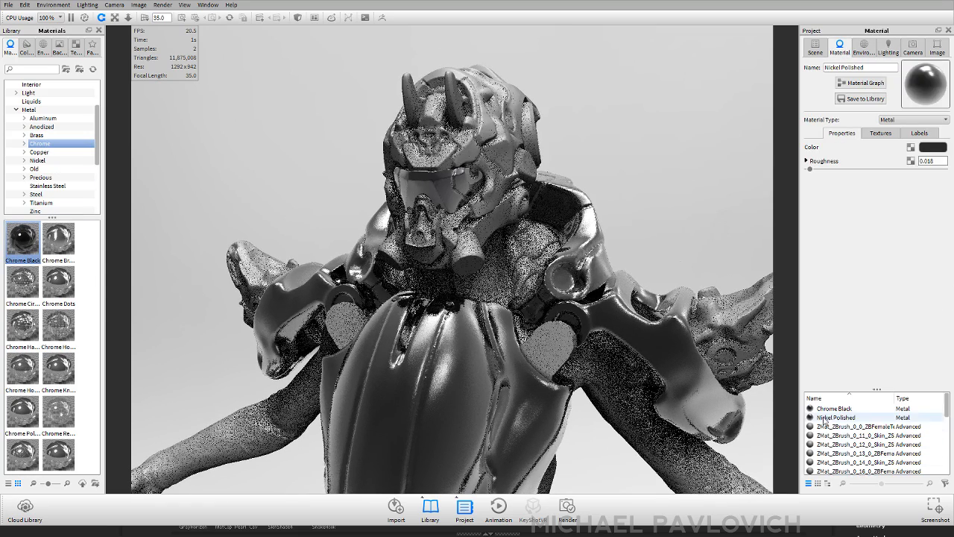
scroll(566, 243, down, 6)
drag(552, 240, 618, 238)
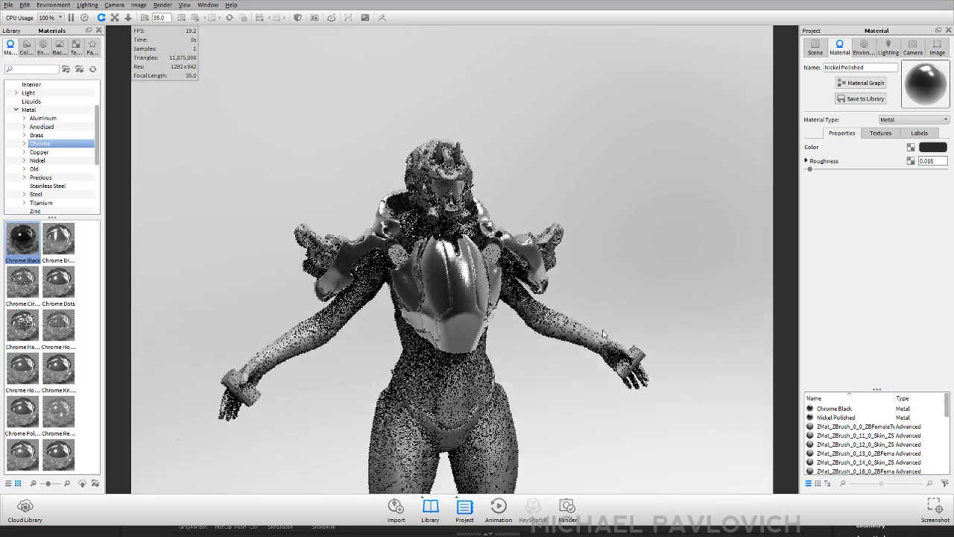
middle_drag(618, 239, 614, 160)
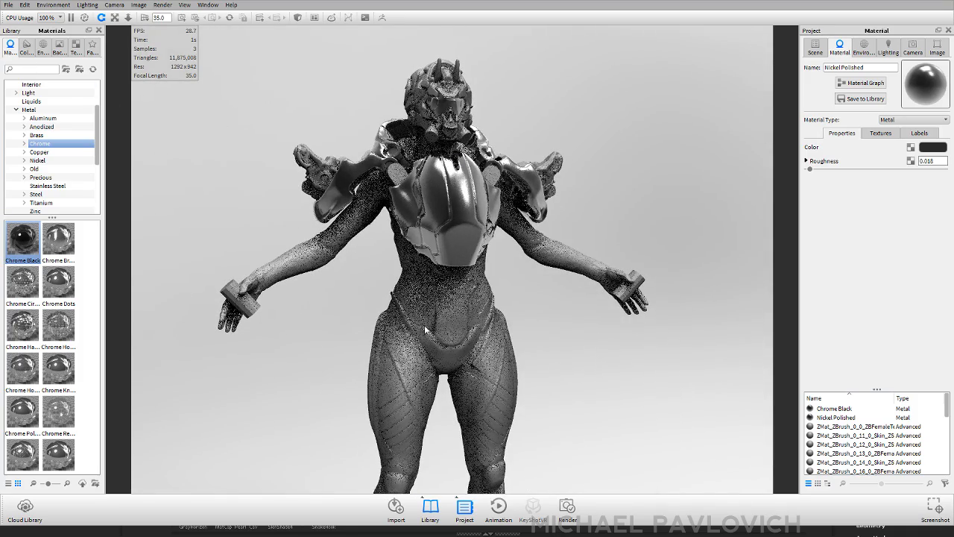
drag(418, 313, 266, 283)
middle_drag(316, 197, 303, 273)
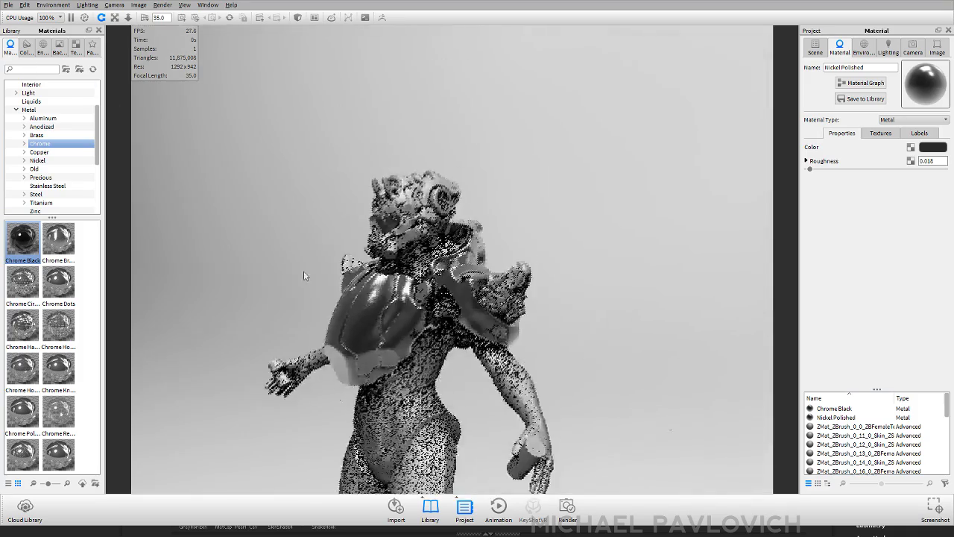
scroll(306, 276, up, 4)
drag(522, 298, 568, 319)
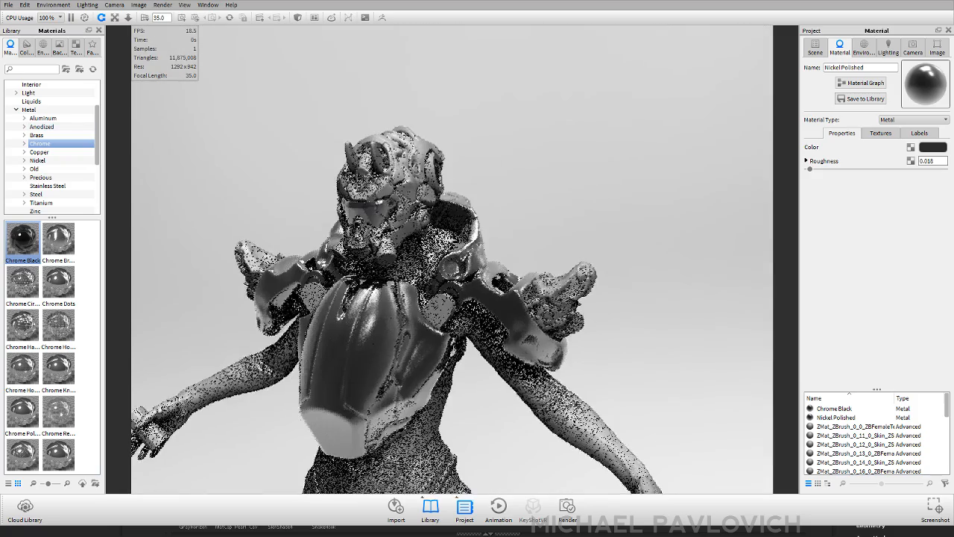
- Search the material library for "water" and apply Liquid Water to the horn-like shoulder ornaments
click(36, 69)
text(water)
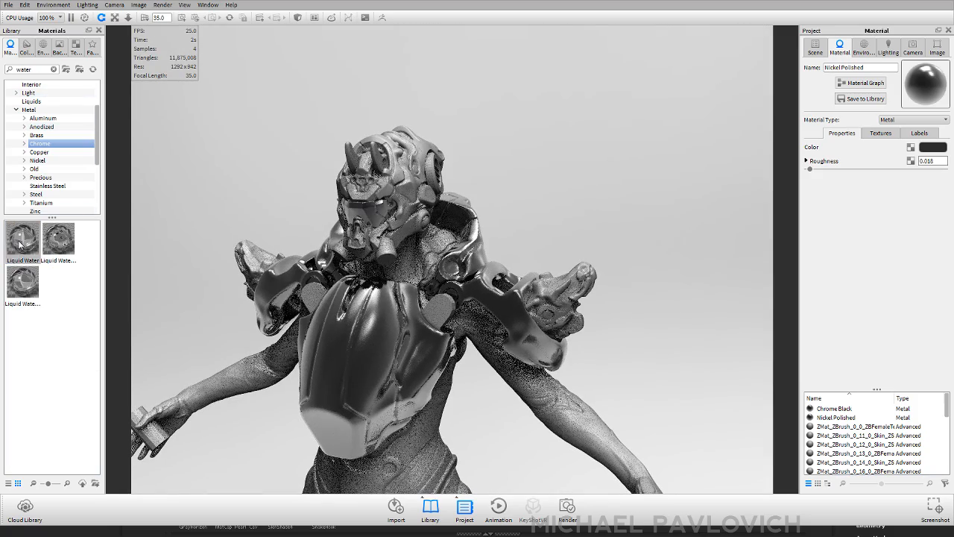
drag(21, 243, 262, 366)
drag(416, 160, 560, 301)
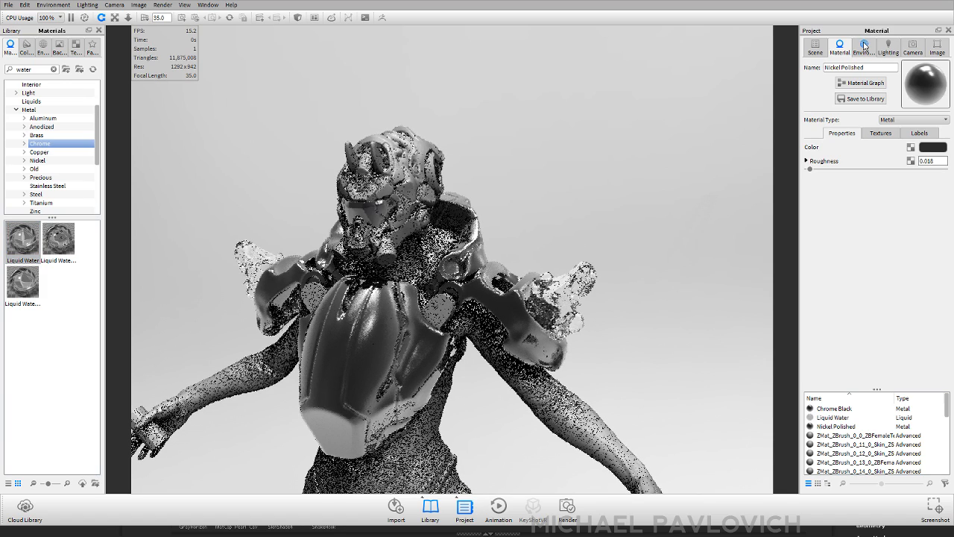
- Try the Full Simulation lighting preset and look at the shoulder ornaments up close from the side
click(889, 48)
click(817, 137)
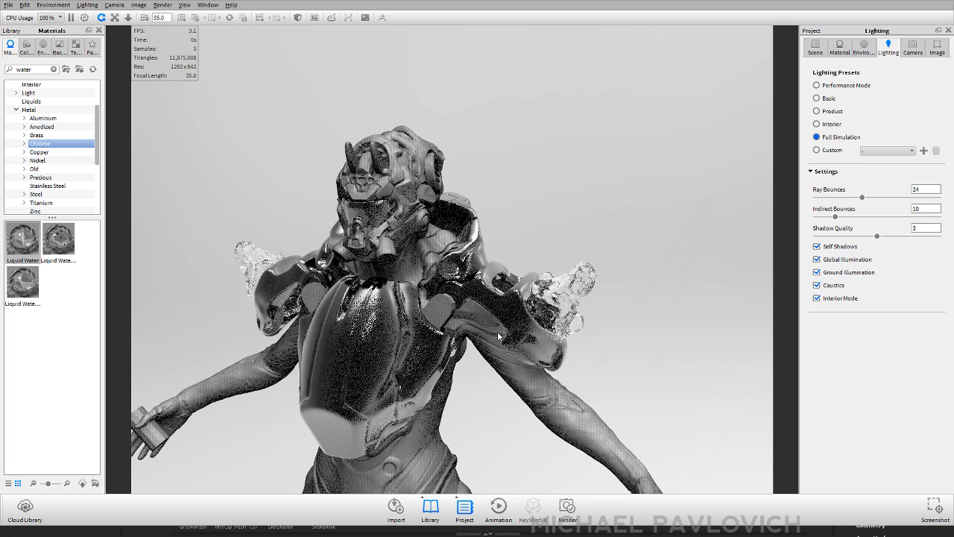
drag(450, 326, 364, 253)
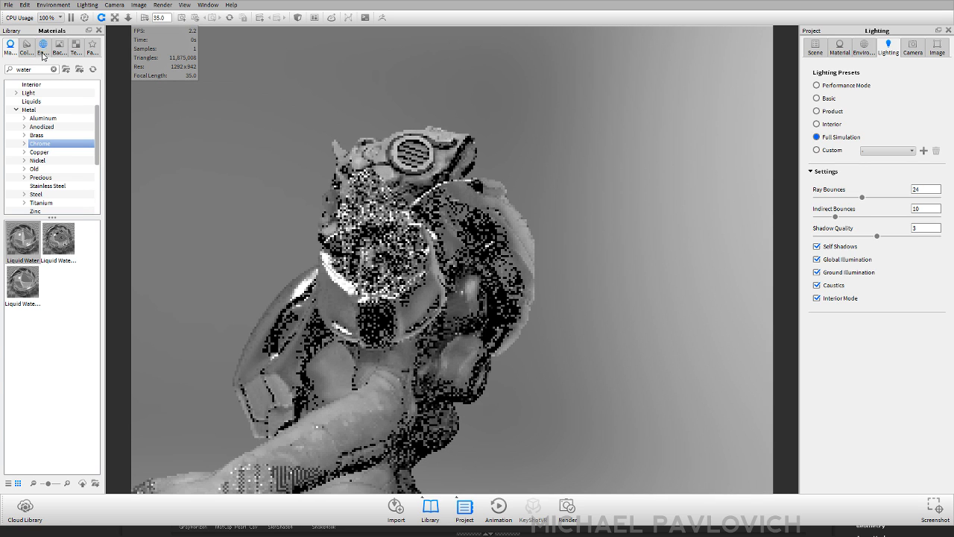
- Light the scene with the outdoor environment hdri-locations_urban_4k and set the background to Color
click(42, 47)
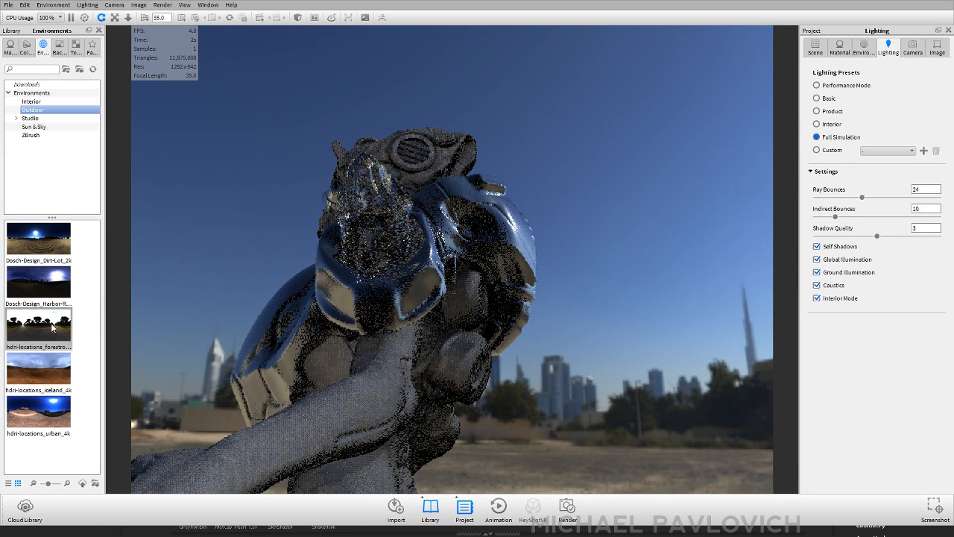
drag(52, 326, 655, 365)
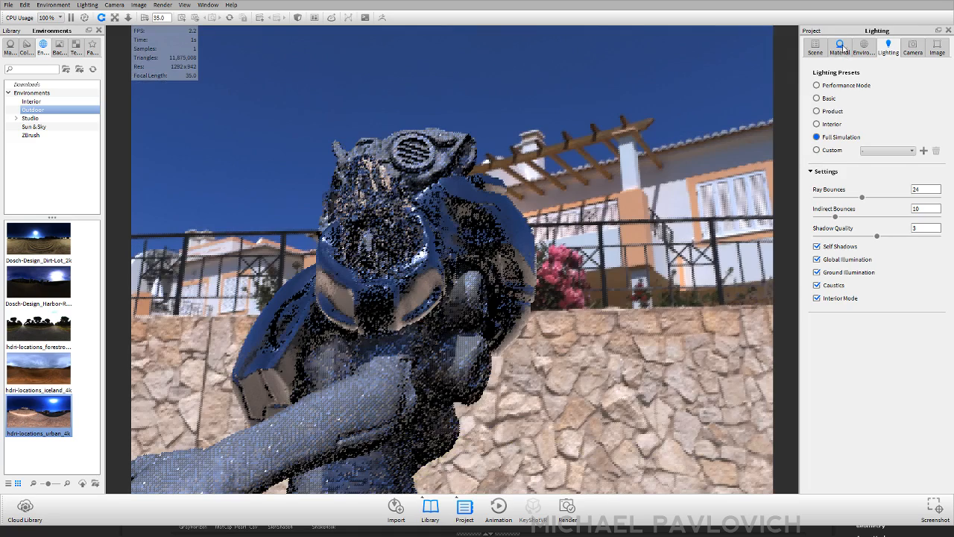
click(863, 49)
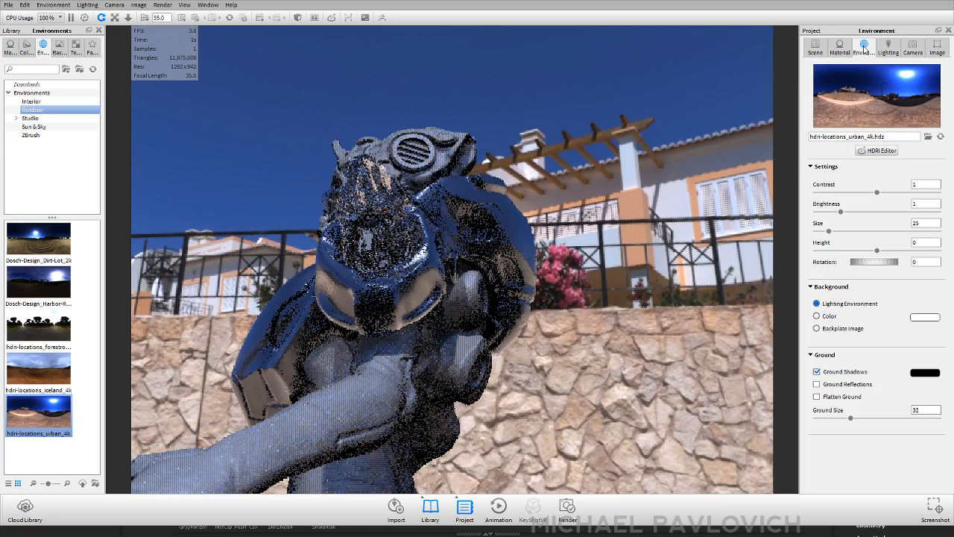
click(826, 316)
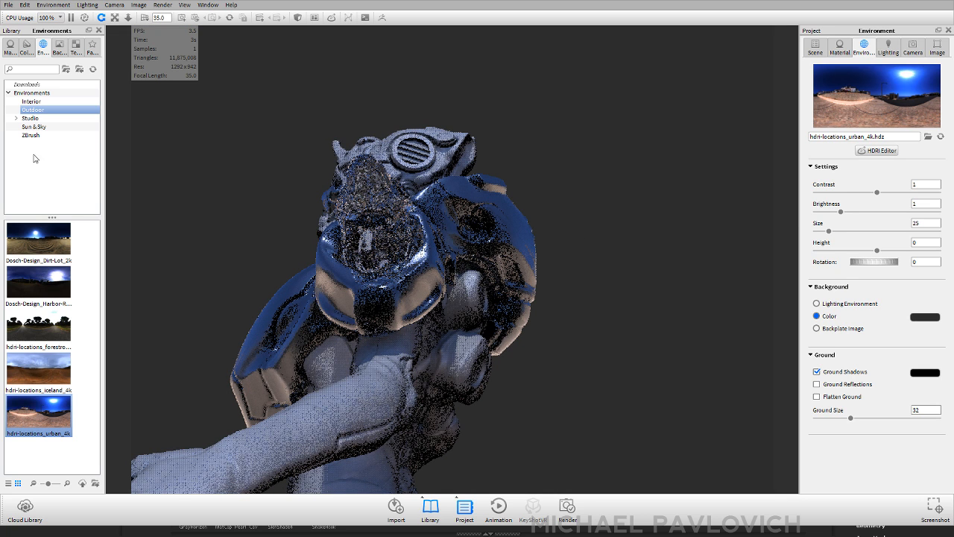
- Apply the Hard Shiny Plastic Red material from the plastics library to the shoulder ornaments
click(10, 46)
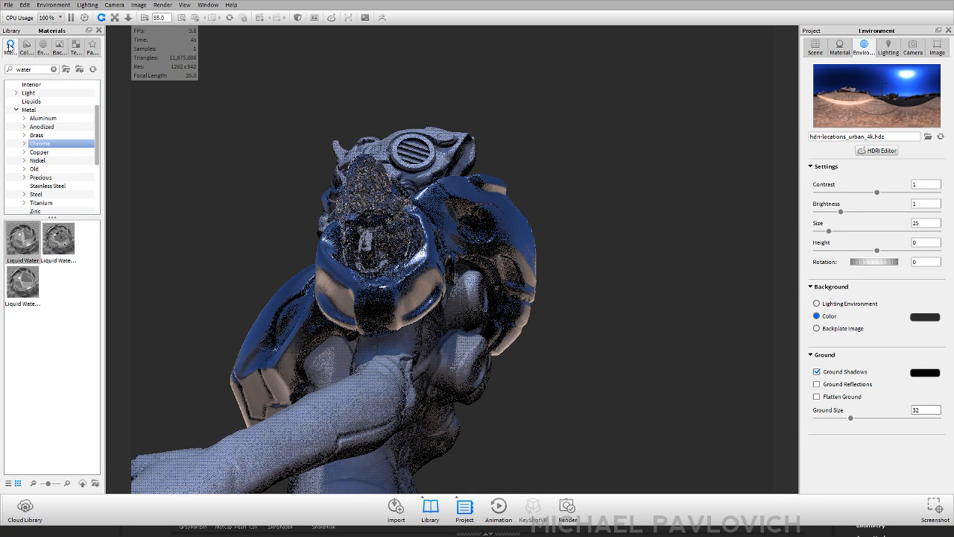
scroll(43, 192, down, 2)
click(43, 193)
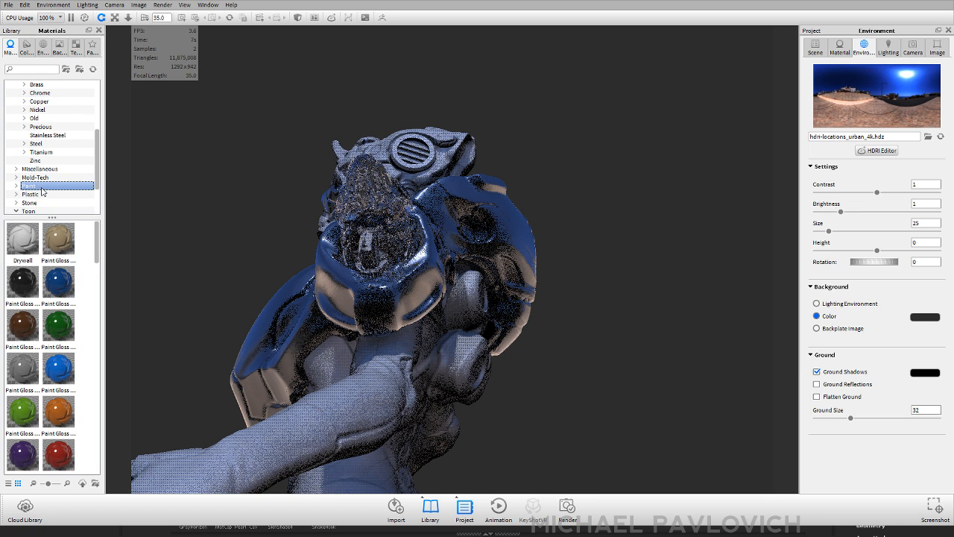
scroll(56, 340, down, 3)
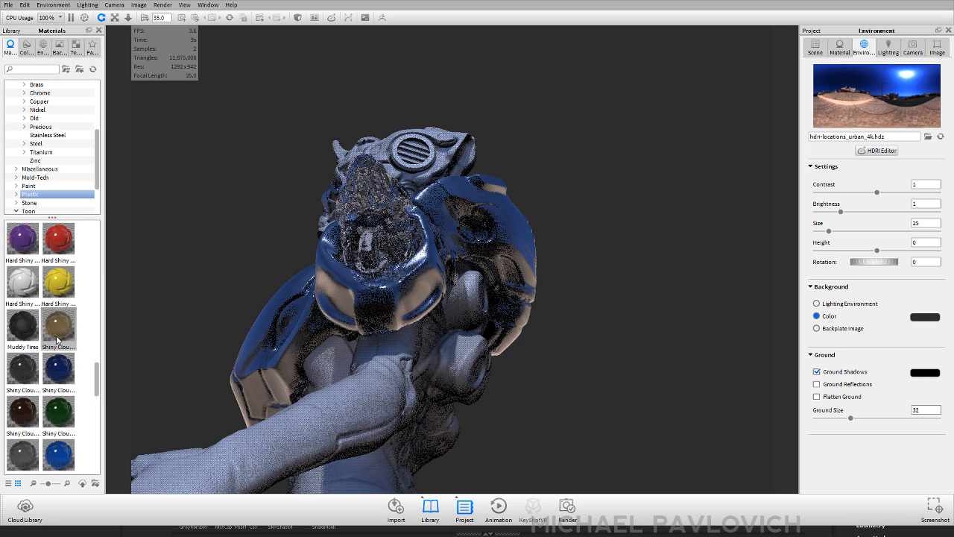
scroll(57, 341, up, 3)
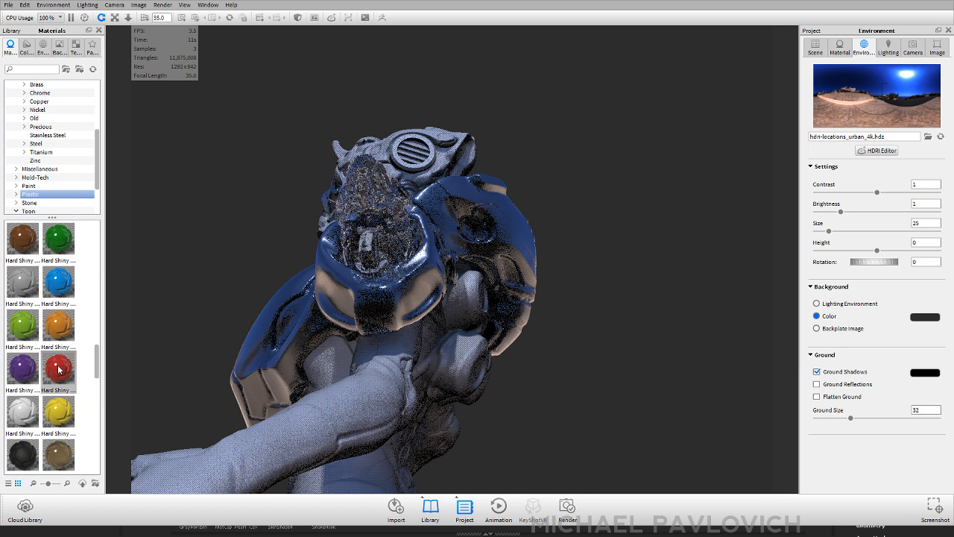
drag(58, 369, 385, 208)
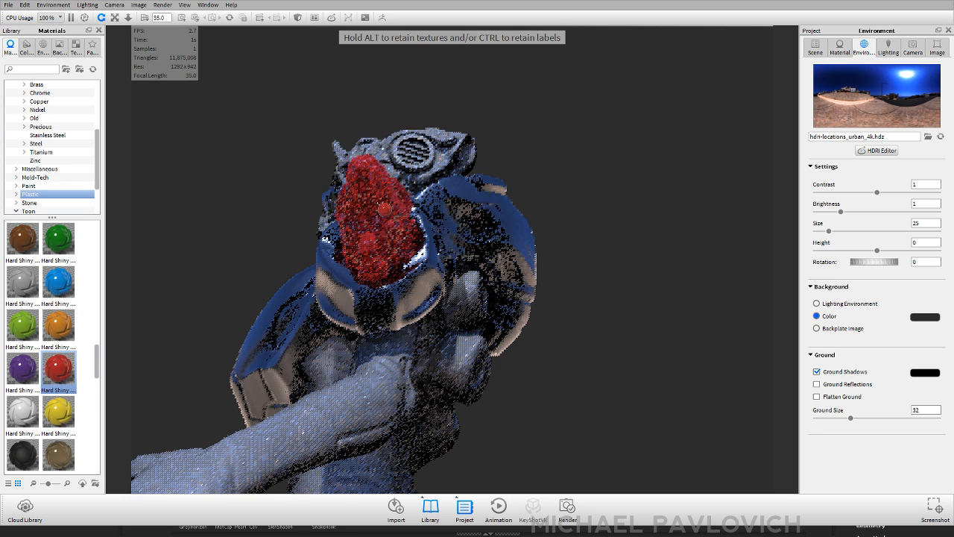
drag(527, 280, 682, 243)
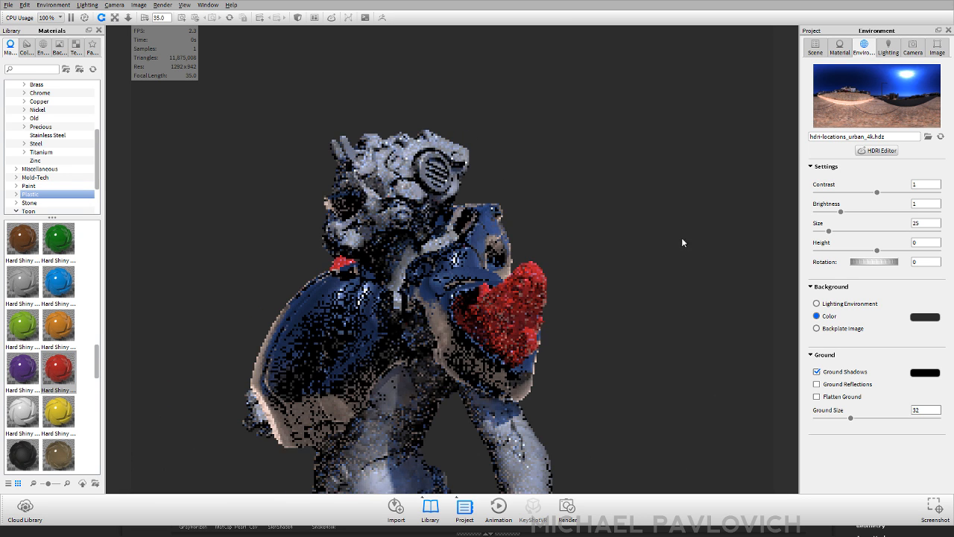
- Switch the lighting back to the Basic preset and view the figure from the front
click(888, 46)
click(826, 98)
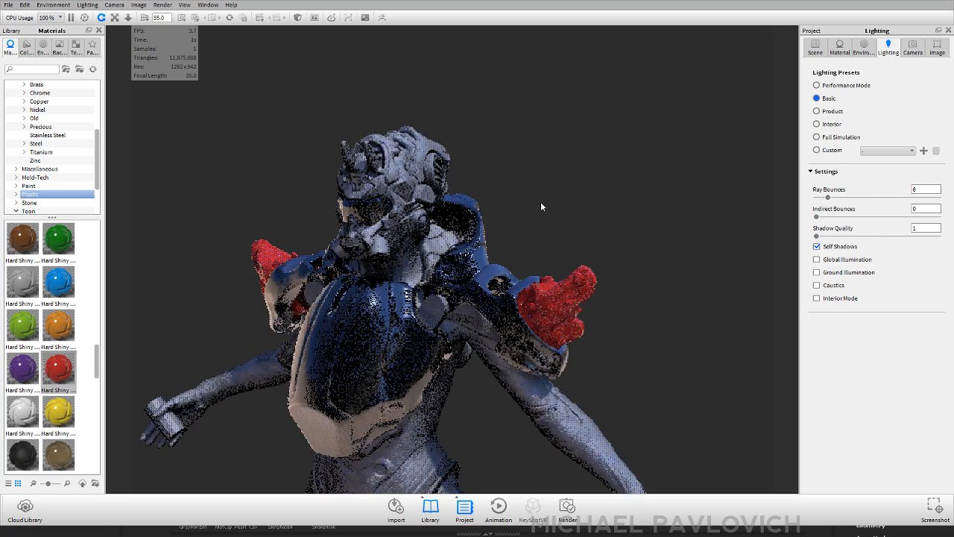
drag(541, 206, 515, 186)
- Reuse the in-scene materials on the helmet: Hard Shiny Plastic Red on the main shell, Chrome Black on the rear side piece
click(840, 46)
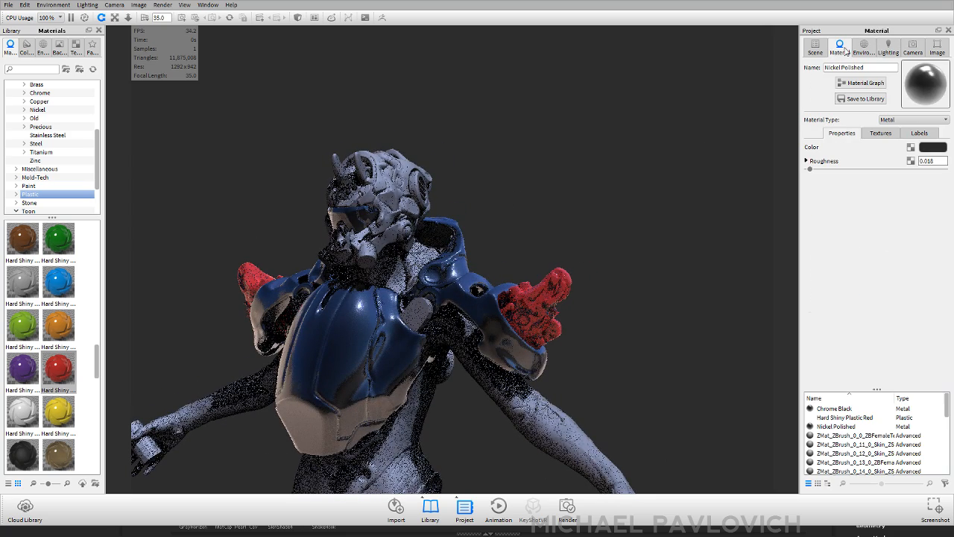
drag(840, 419, 412, 207)
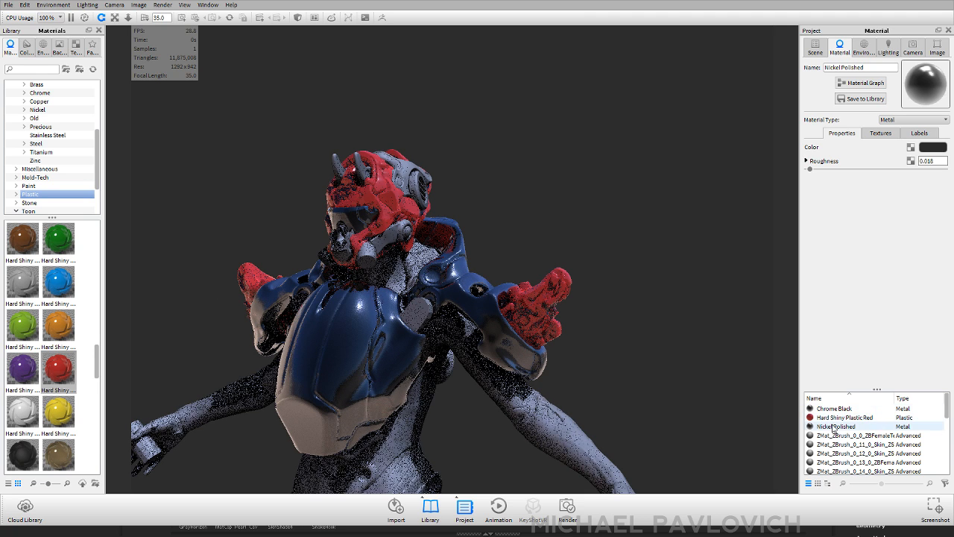
drag(835, 409, 422, 192)
click(828, 429)
drag(522, 225, 492, 230)
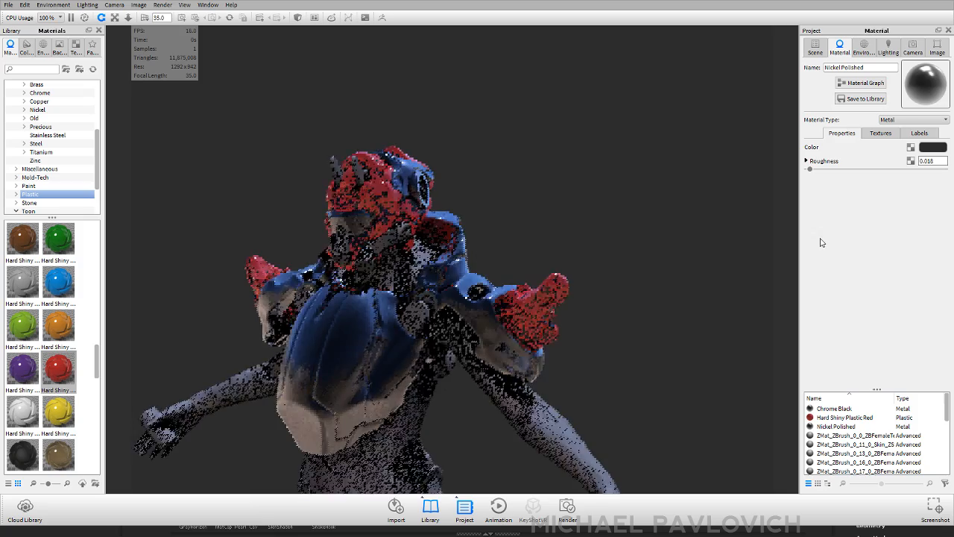
- Show the lighting environment as the background and rotate the environment to 302 degrees around the figure
drag(645, 225, 890, 213)
click(864, 49)
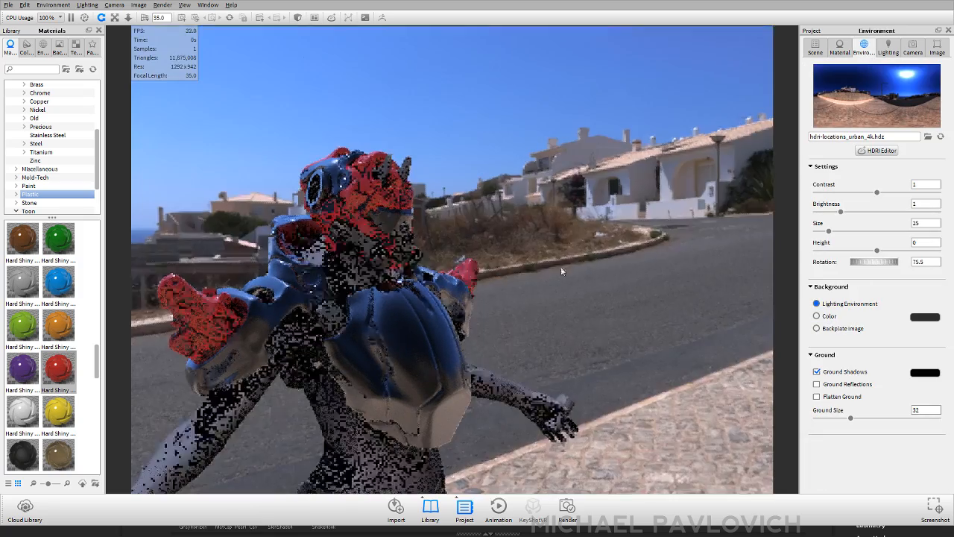
drag(562, 270, 370, 257)
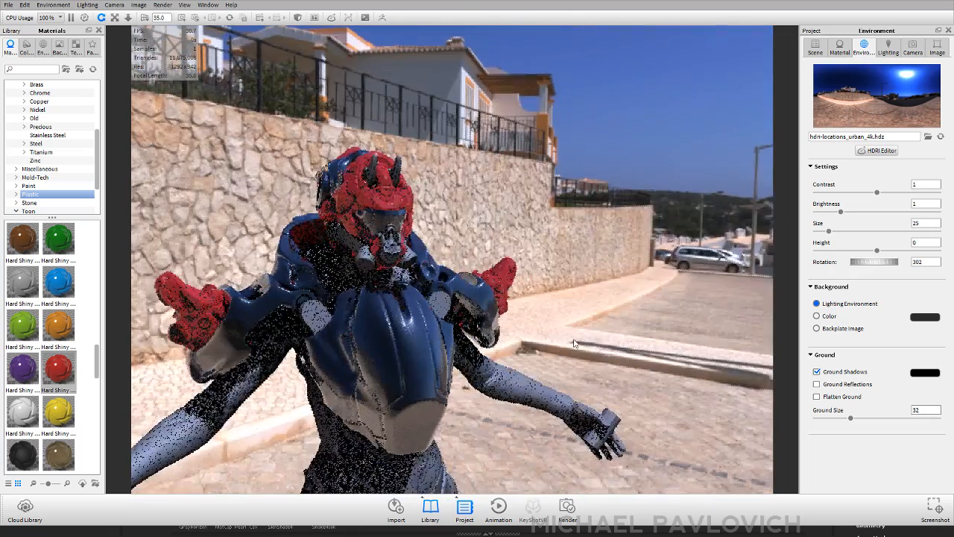
- Try the studio environments Overhead Panel Soft Spots Medium 2k and Overhead Panel Soft Spots High 2k on the model
click(26, 47)
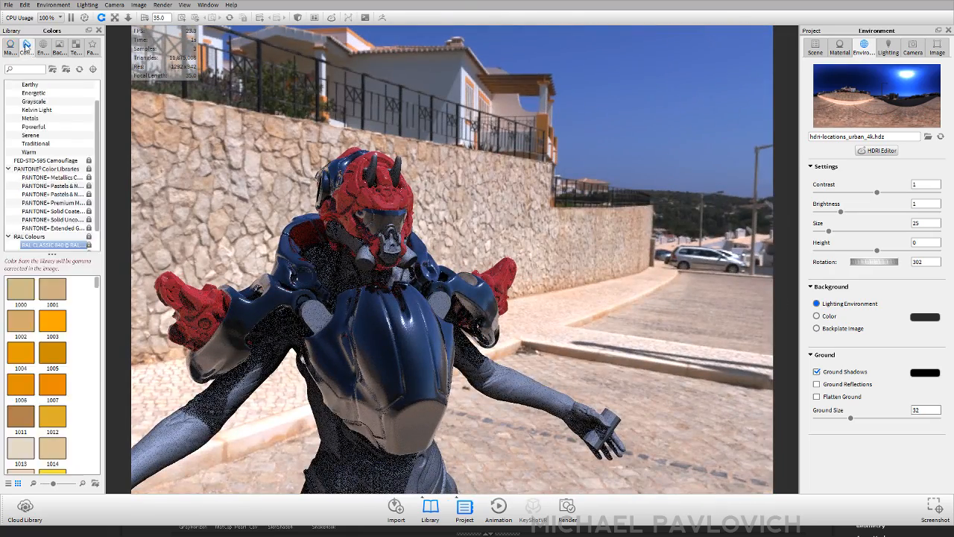
click(43, 47)
click(30, 119)
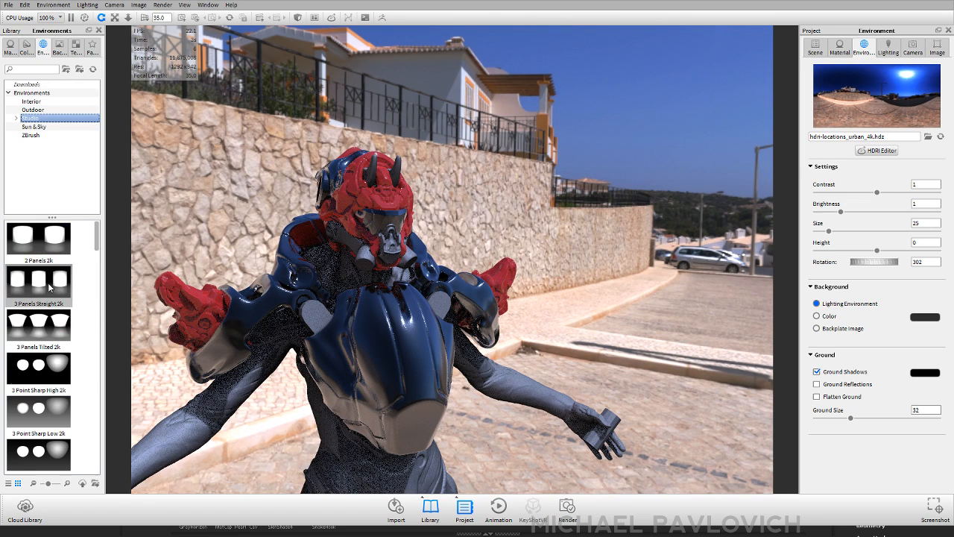
scroll(50, 287, down, 15)
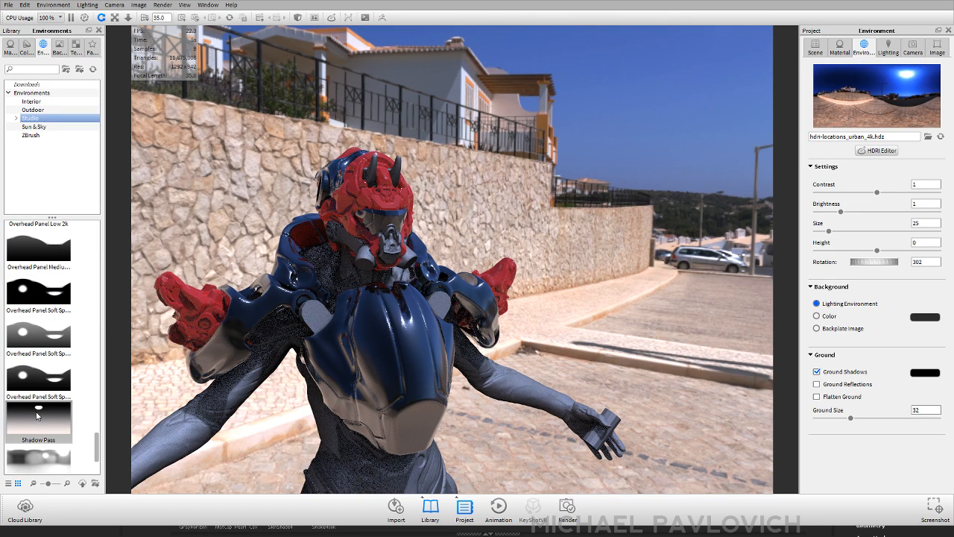
double_click(47, 378)
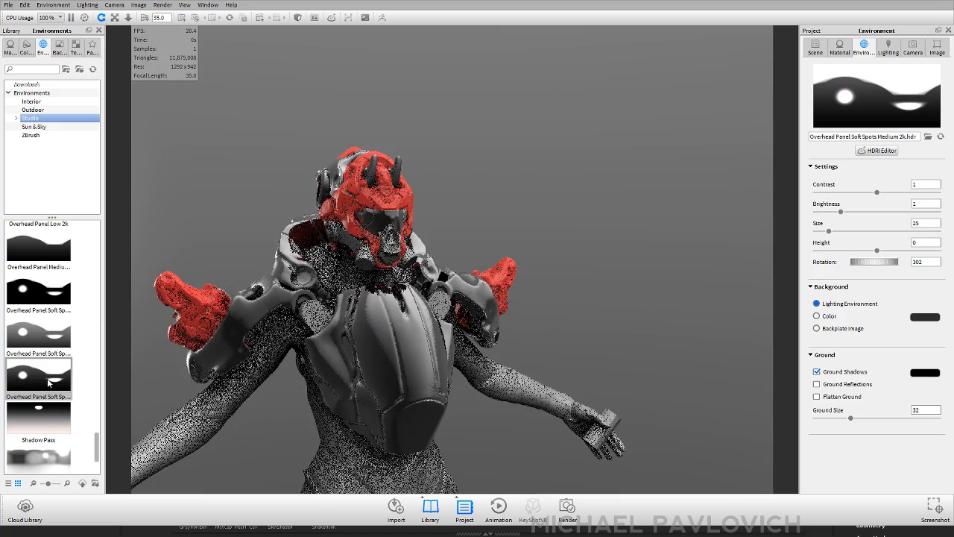
double_click(58, 289)
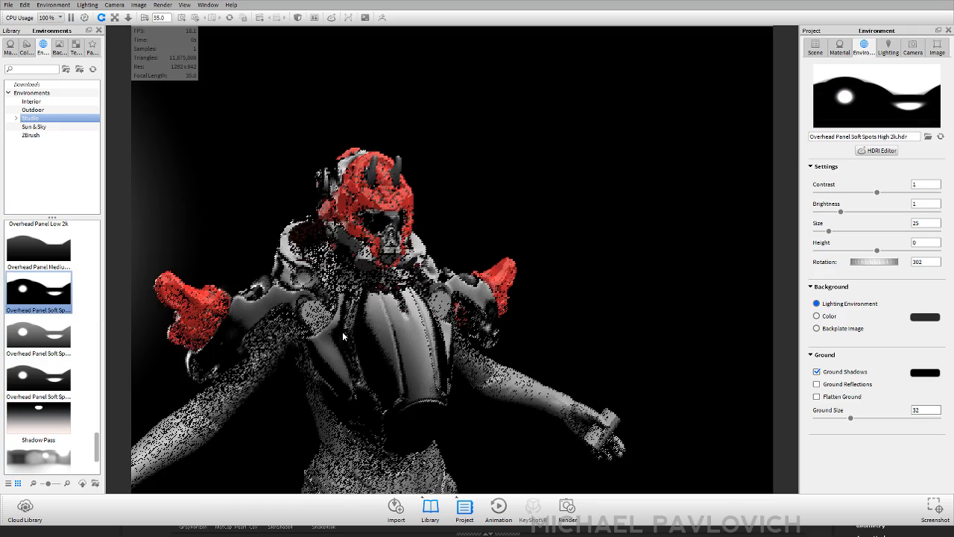
mouse_move(471, 335)
mouse_down()
mouse_move(368, 341)
mouse_move(469, 342)
mouse_up()
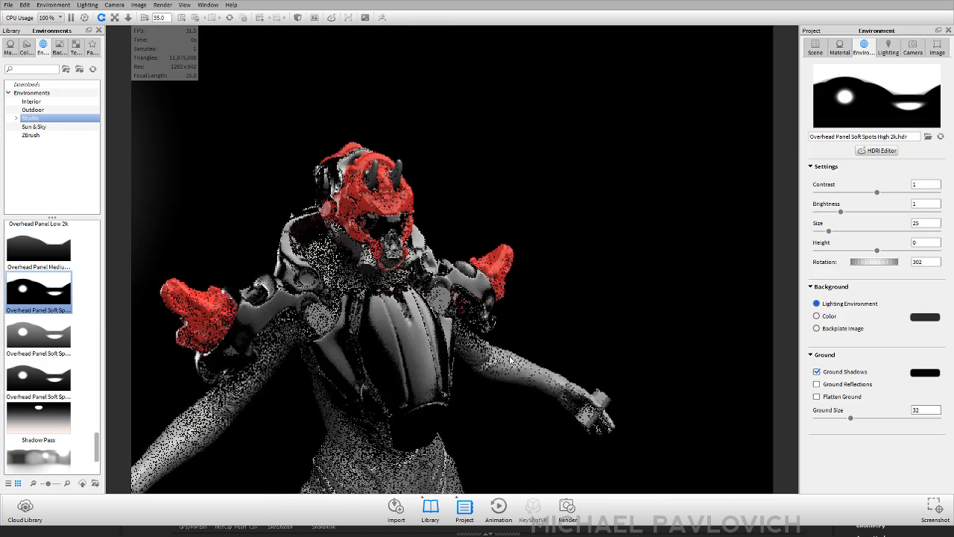
mouse_move(677, 313)
mouse_down()
mouse_move(594, 276)
mouse_move(440, 289)
mouse_move(623, 314)
mouse_move(681, 306)
mouse_up()
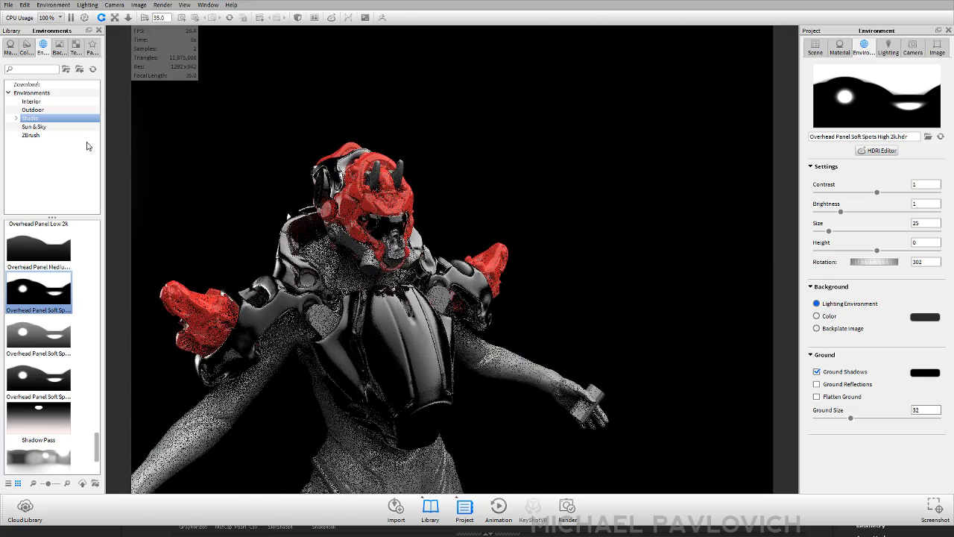
- Light the scene with the pixologic_barcelona_cloitre1 environment from the ZBrush environments
click(30, 135)
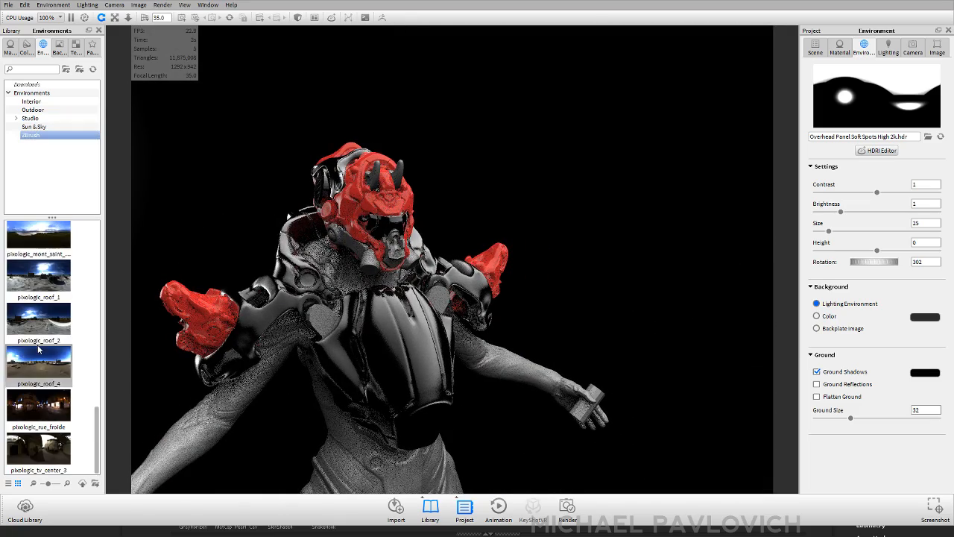
scroll(39, 342, up, 10)
double_click(48, 337)
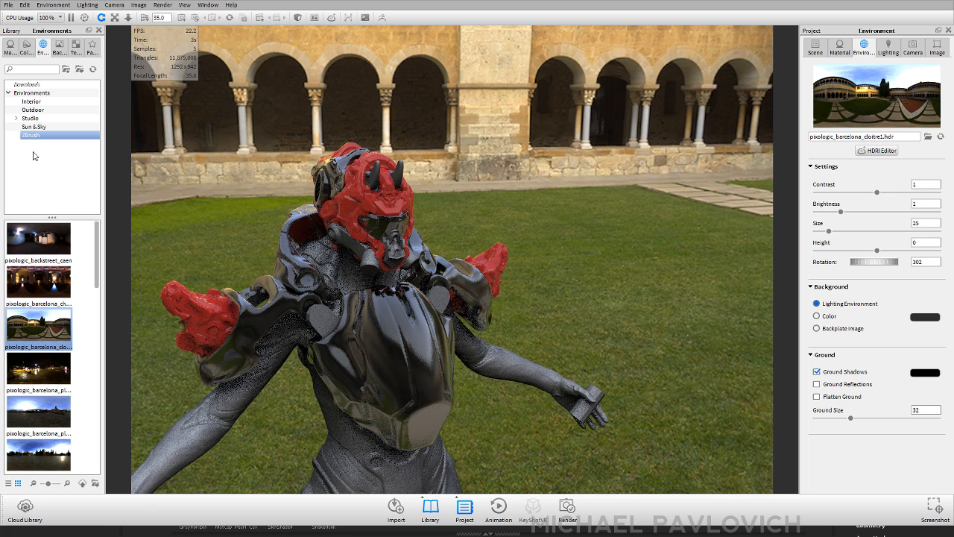
- Apply a clay material from the ZBrush materials folder to all parts of the ZBrush model at once
click(59, 46)
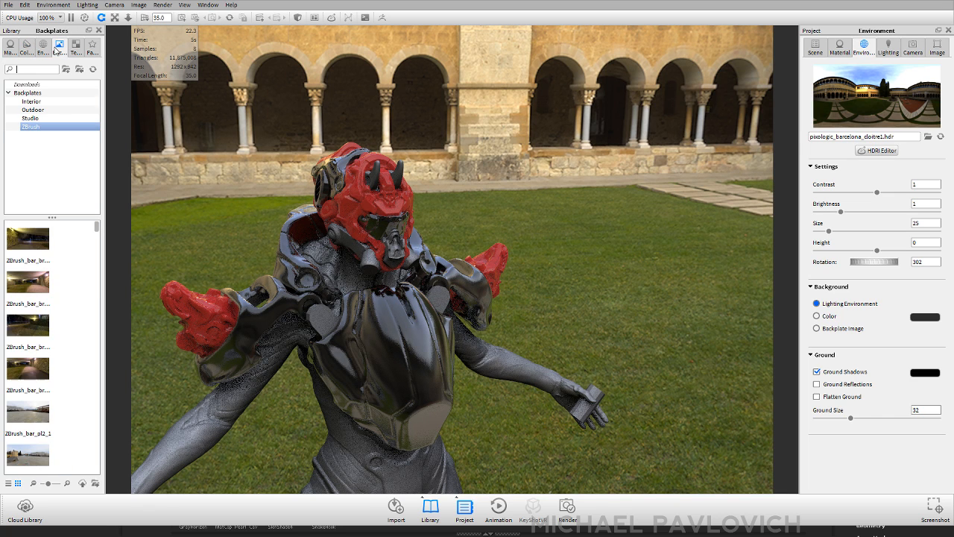
scroll(59, 325, down, 10)
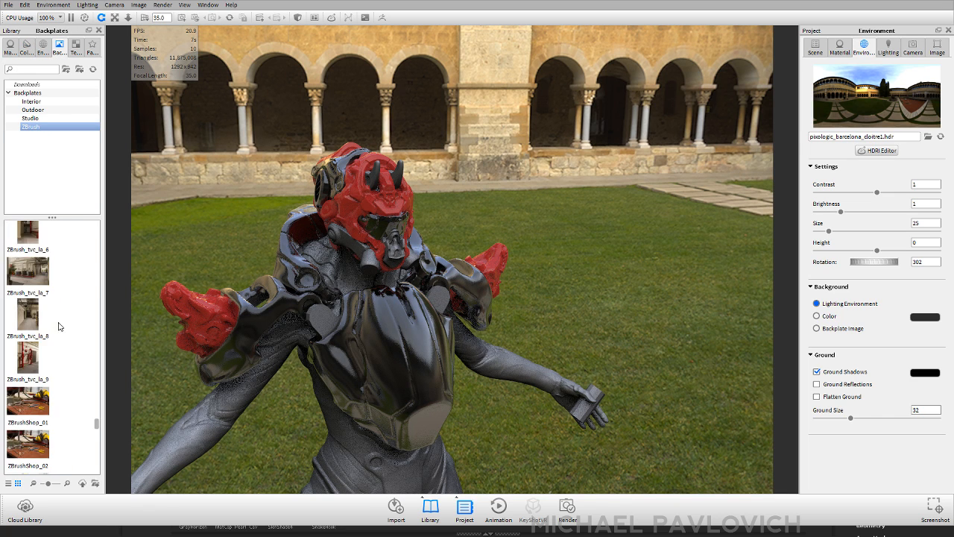
click(11, 46)
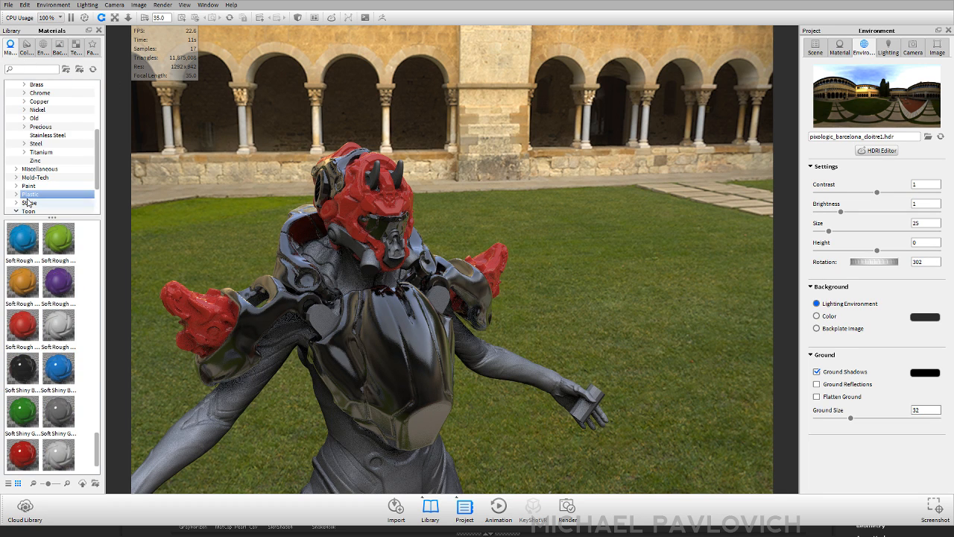
scroll(27, 195, up, 4)
click(16, 161)
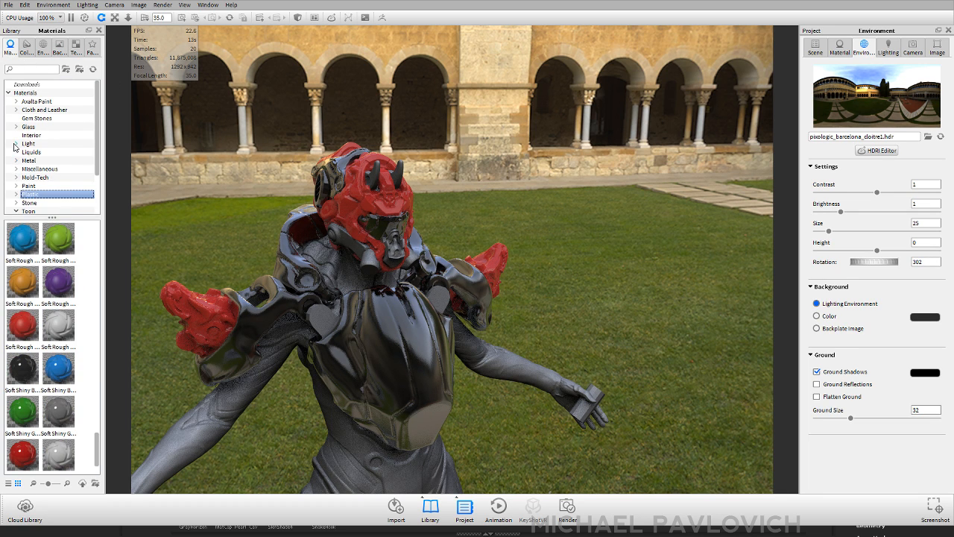
scroll(18, 164, down, 2)
click(15, 161)
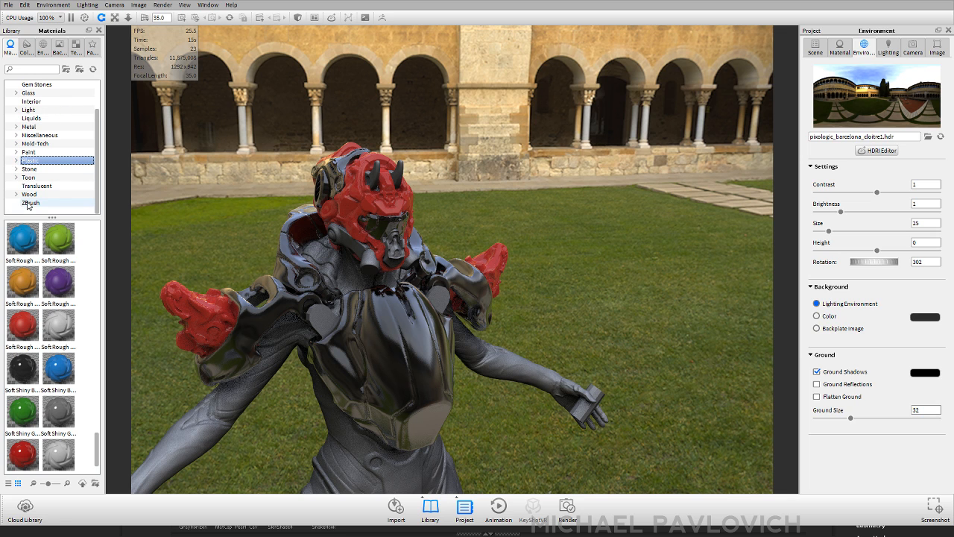
scroll(48, 121, up, 2)
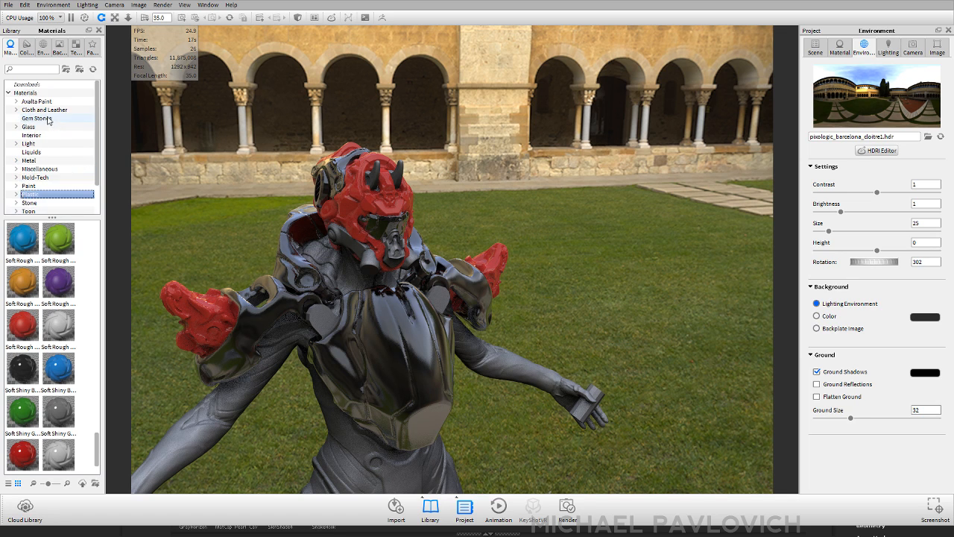
scroll(48, 123, down, 2)
click(33, 203)
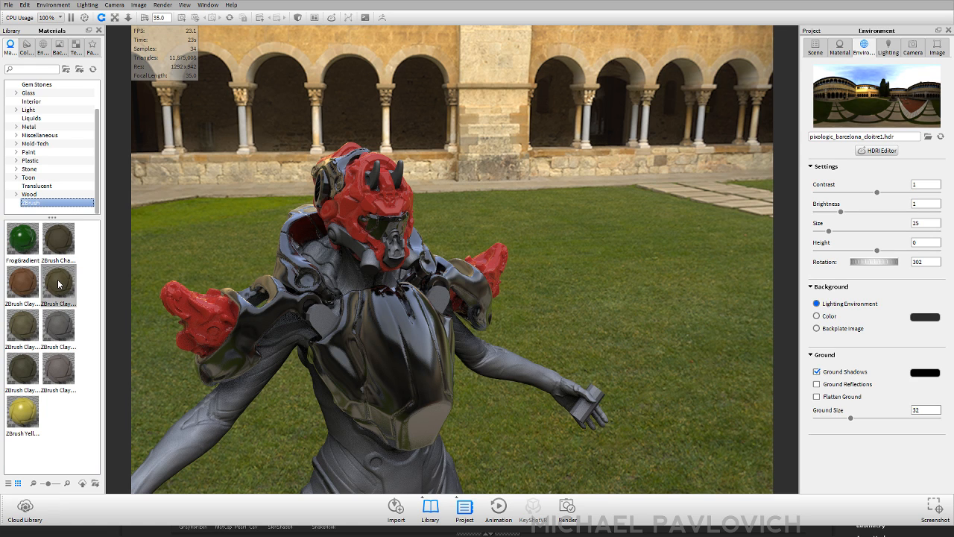
click(820, 47)
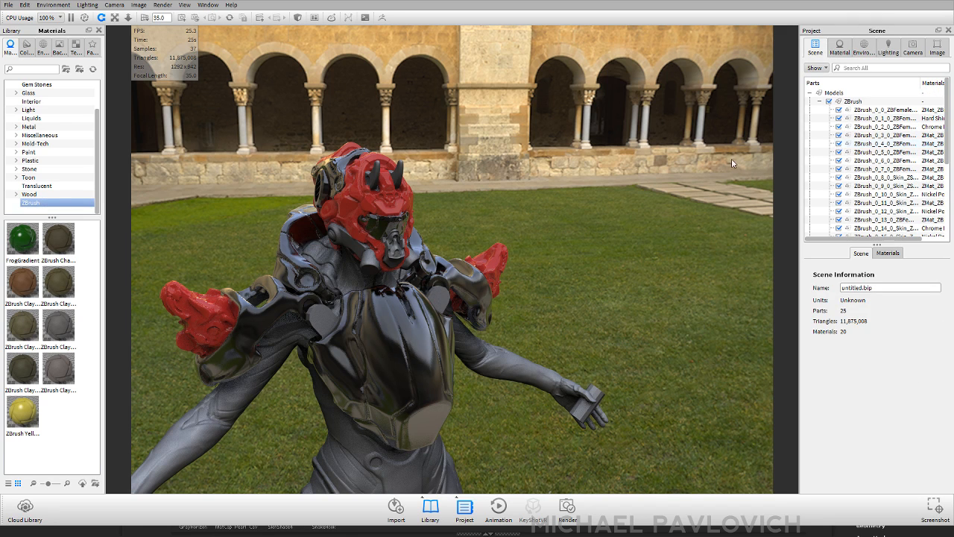
drag(58, 280, 849, 100)
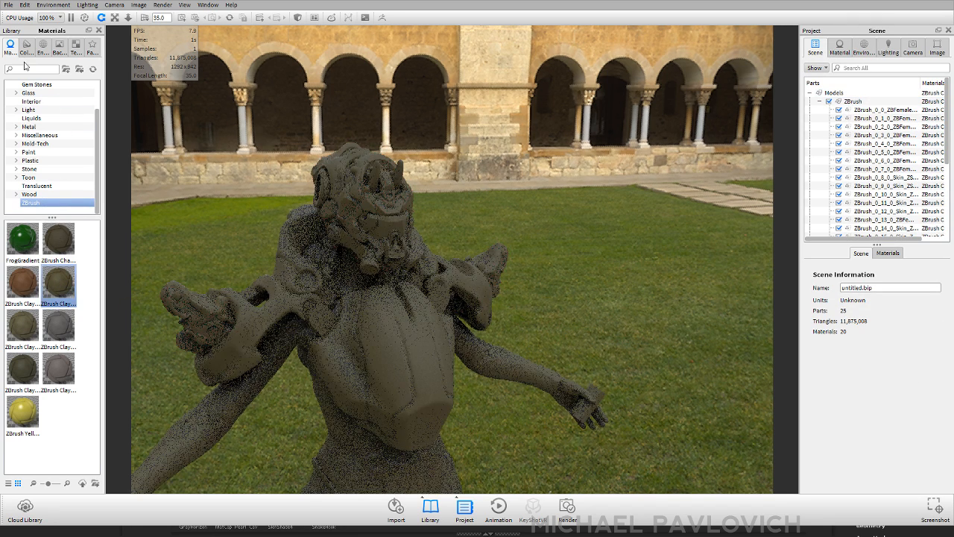
- Light the scene with the startup environment from the Studio environments
click(43, 46)
scroll(39, 387, down, 10)
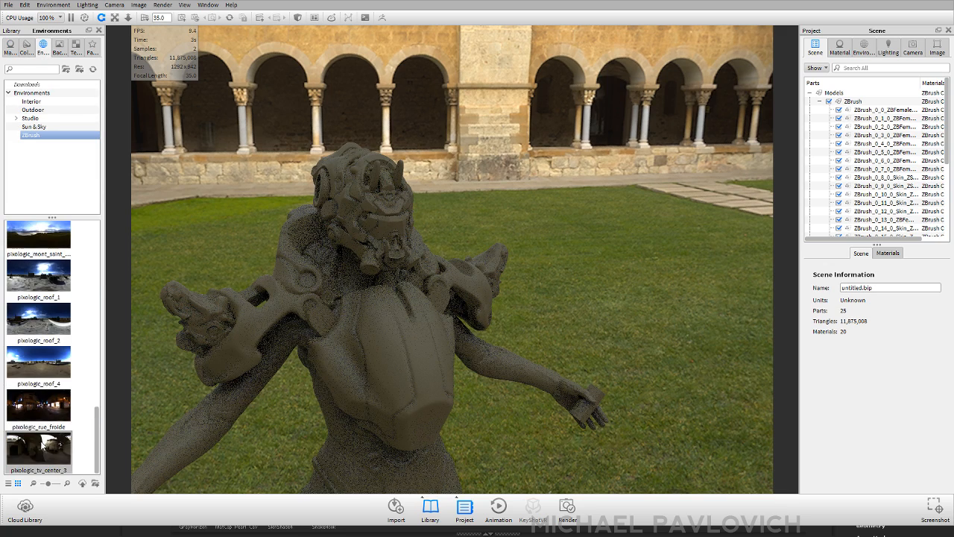
scroll(41, 403, up, 10)
click(32, 119)
scroll(43, 417, down, 10)
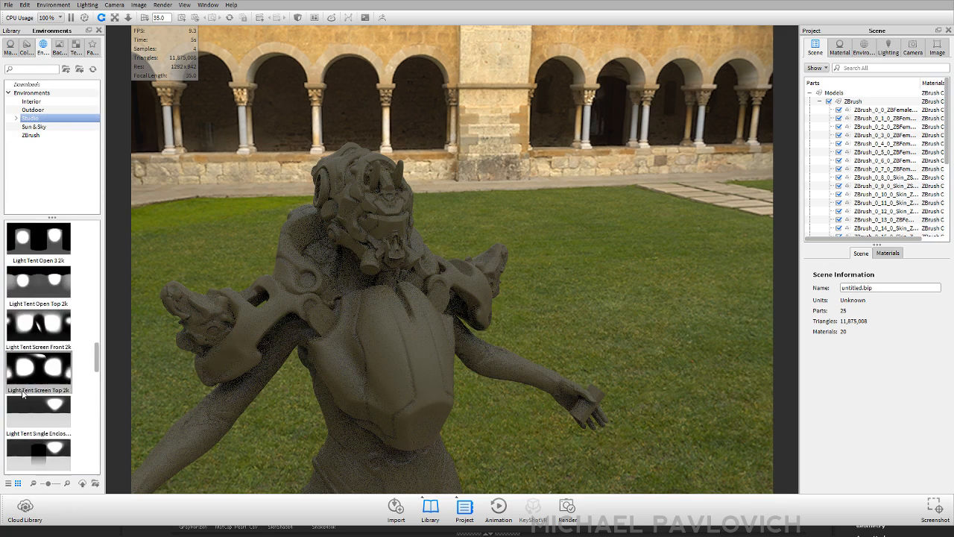
double_click(42, 452)
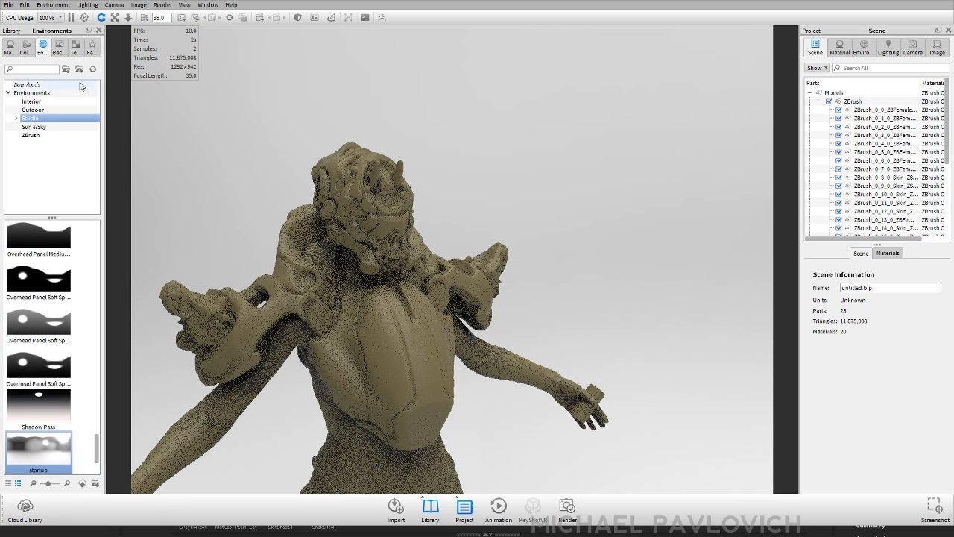
- Use the ZBrushShop_08 backplate from the ZBrush backplates as the scene background
click(60, 46)
scroll(60, 318, down, 5)
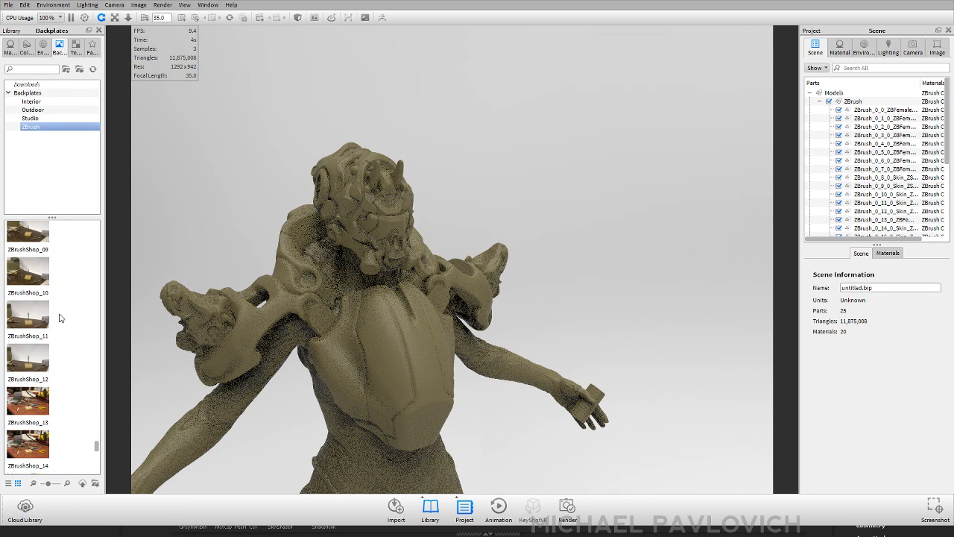
scroll(42, 329, up, 3)
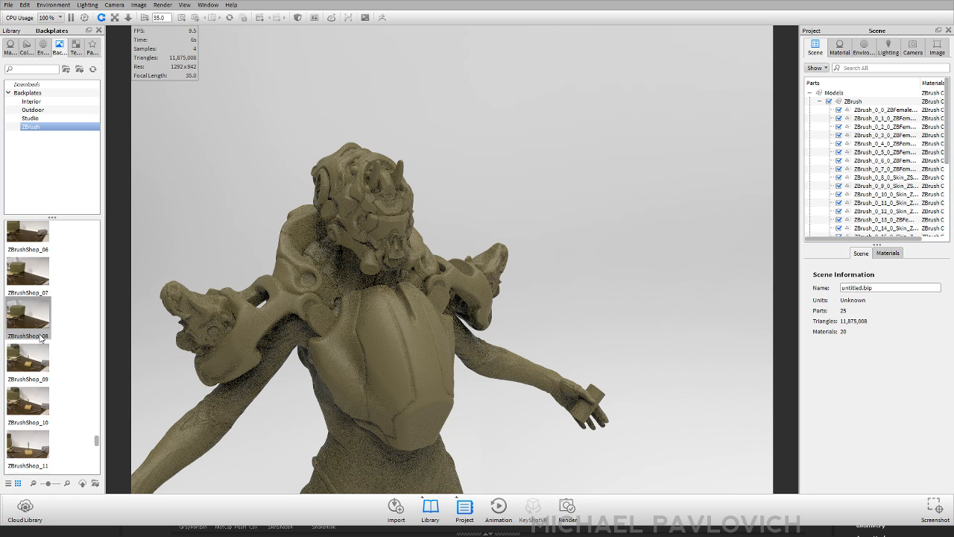
drag(32, 318, 528, 315)
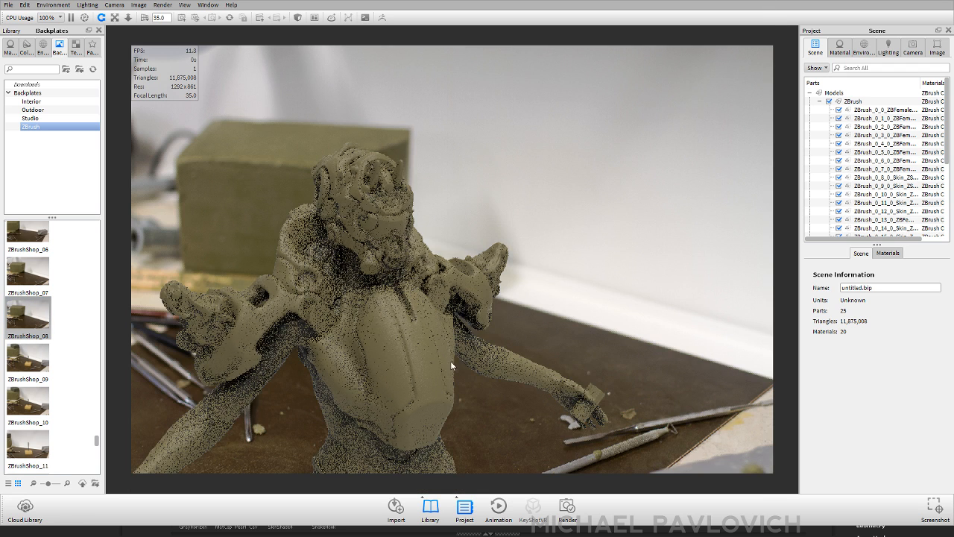
- Reframe the camera so the full clay figure appears to stand on the backplate's tabletop among the sculpting tools
drag(485, 313, 436, 271)
scroll(395, 293, down, 6)
drag(395, 294, 558, 383)
scroll(557, 384, up, 3)
middle_drag(558, 384, 547, 275)
drag(548, 276, 558, 345)
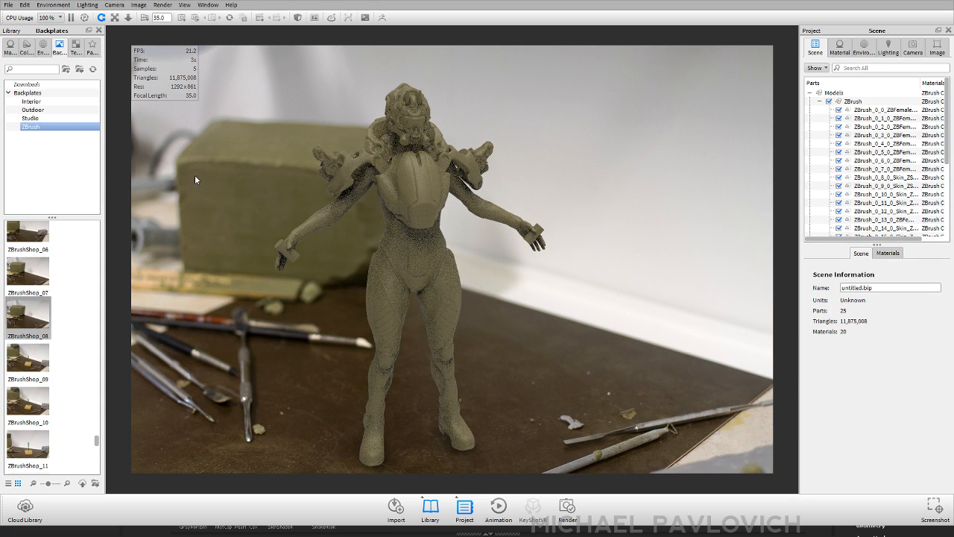
- Raise the startup environment's brightness to 1.2 and rotate it to 256.75 degrees, adjusting the figure's angle slightly
click(42, 46)
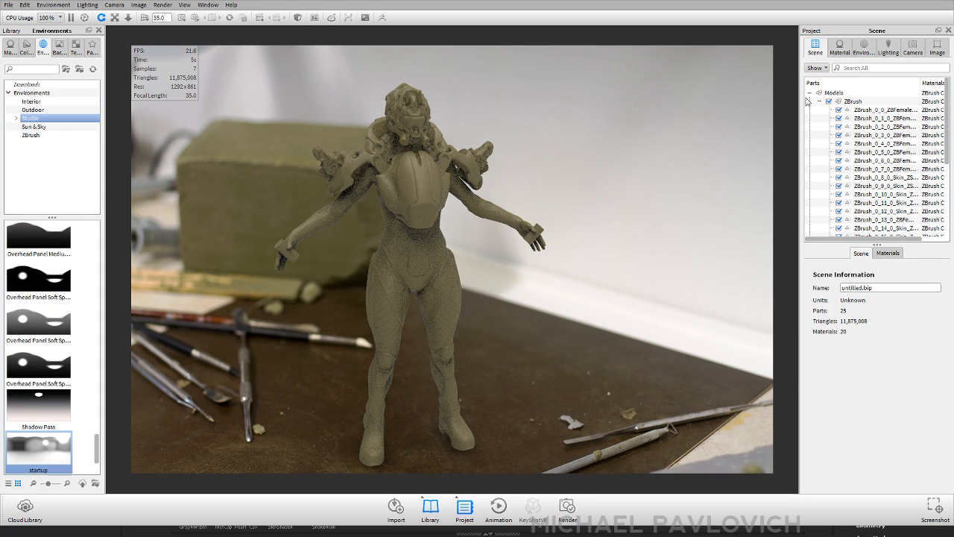
click(864, 47)
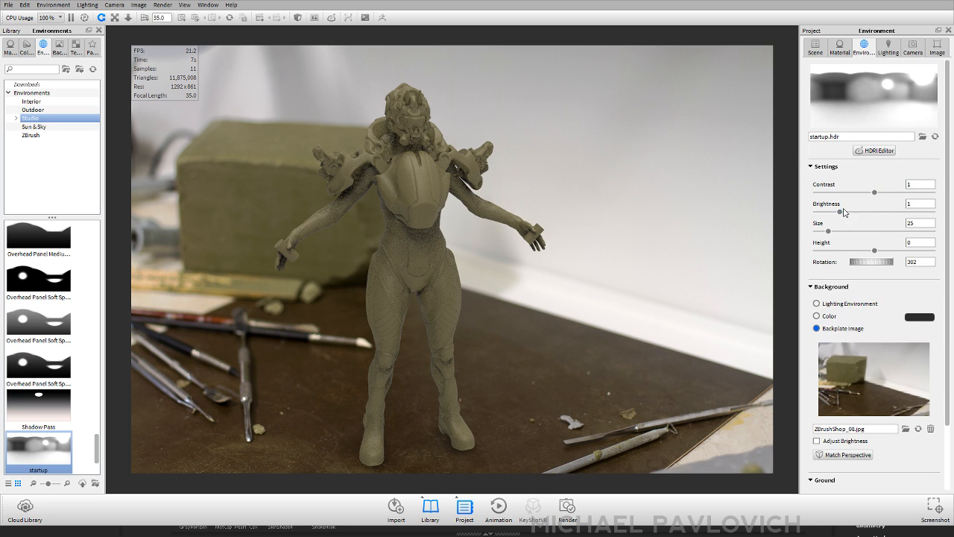
drag(843, 210, 846, 215)
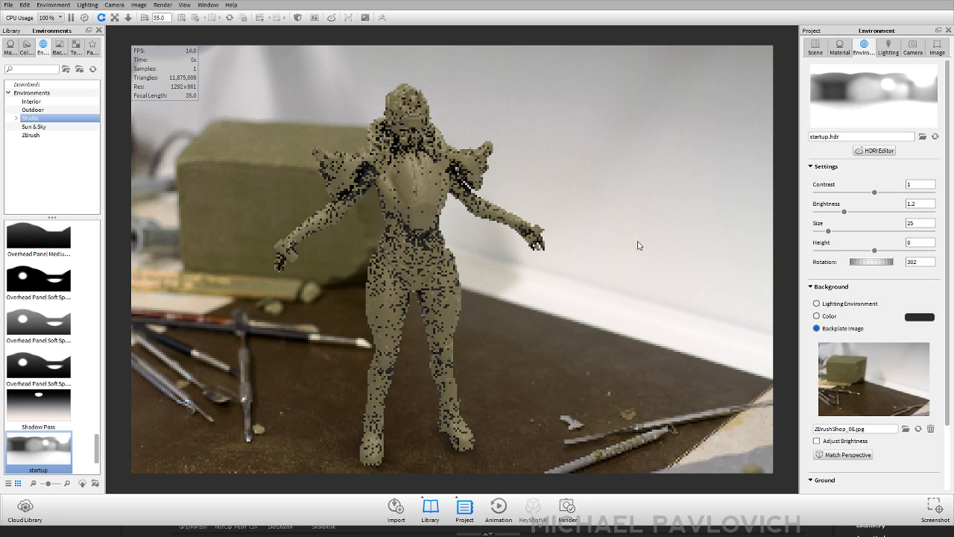
ctrl+drag(701, 250, 518, 260)
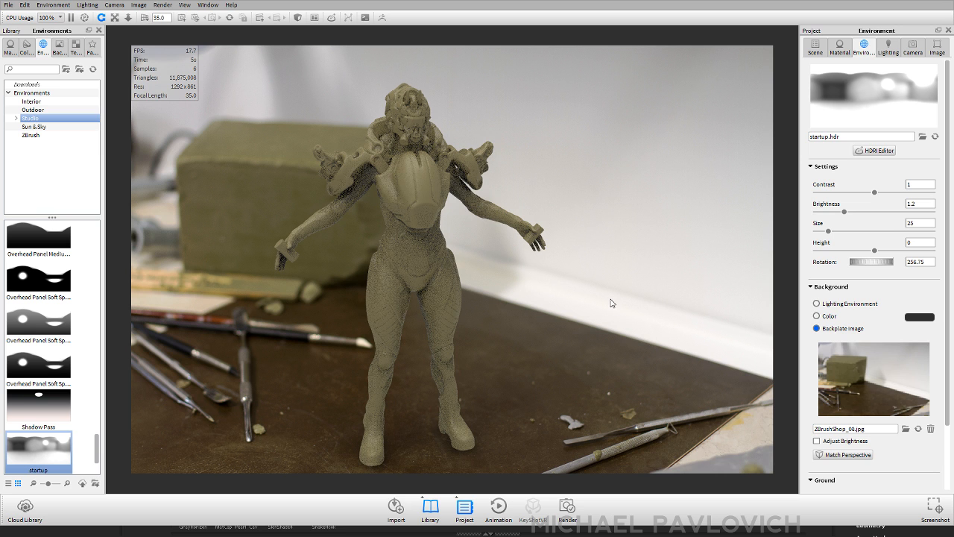
drag(638, 251, 597, 221)
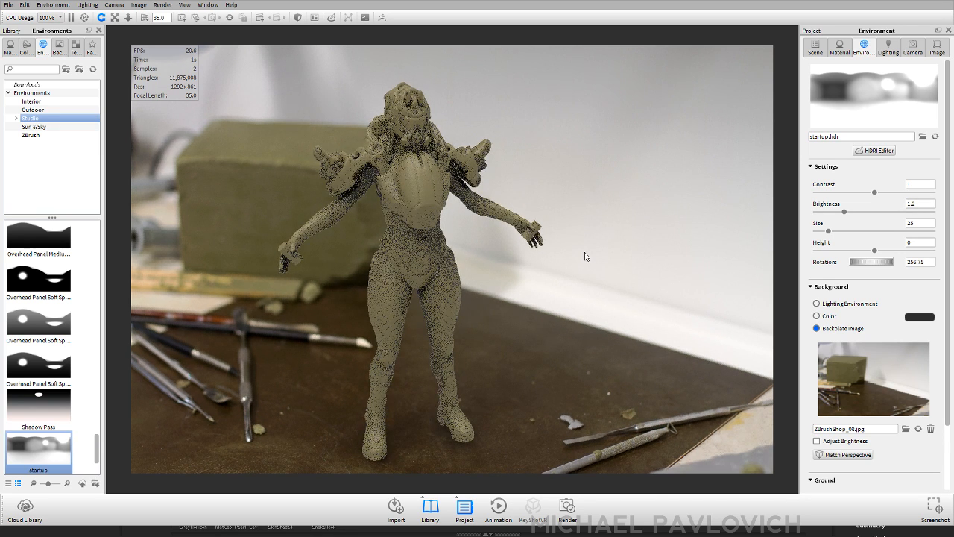
- Switch the scene to the Product lighting preset
click(888, 47)
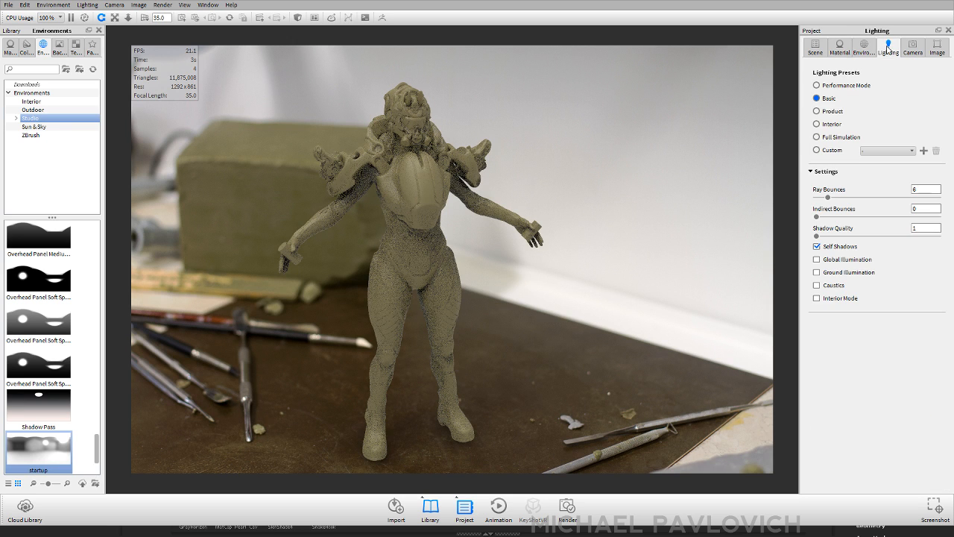
click(827, 112)
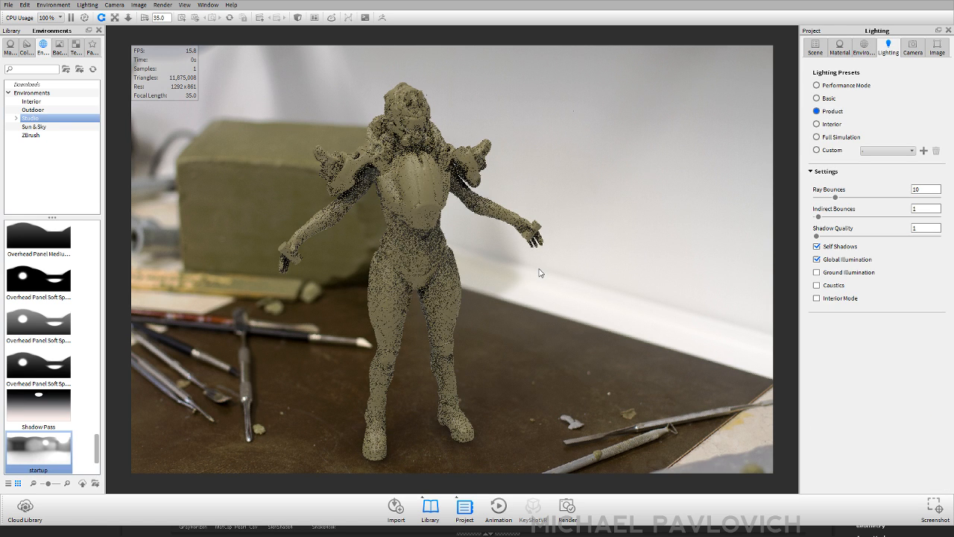
- Enable depth of field on the camera and pick the point of focus on the figure
click(912, 47)
scroll(856, 477, down, 2)
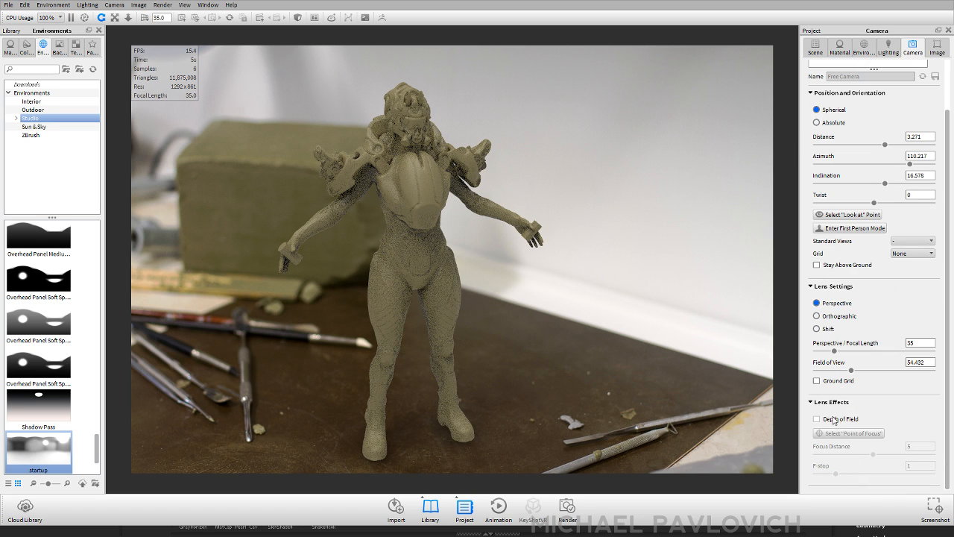
click(834, 419)
click(849, 433)
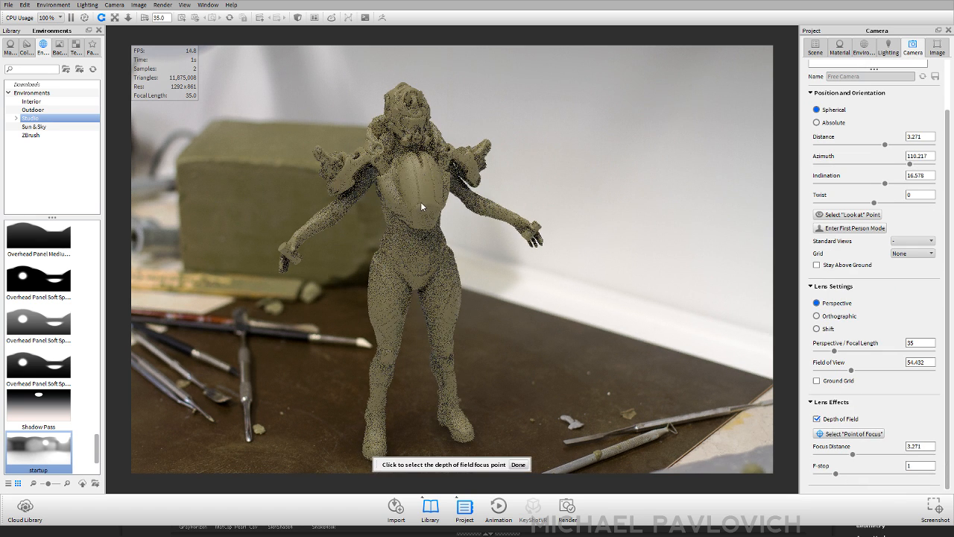
click(424, 330)
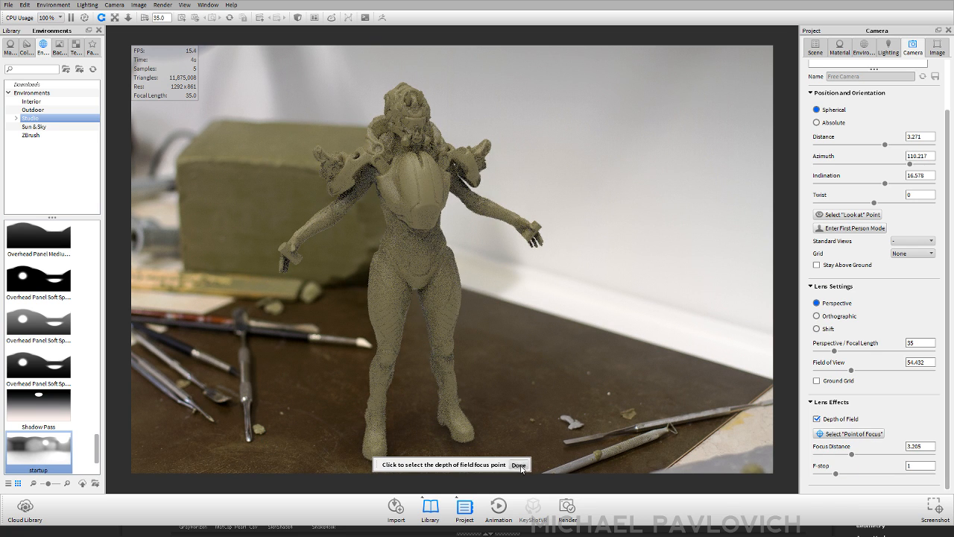
click(518, 465)
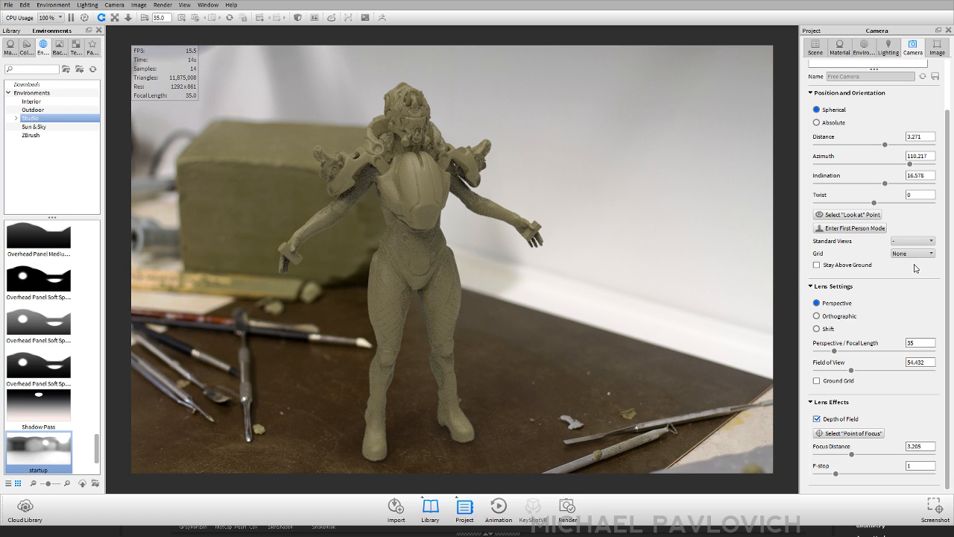
click(848, 433)
click(676, 299)
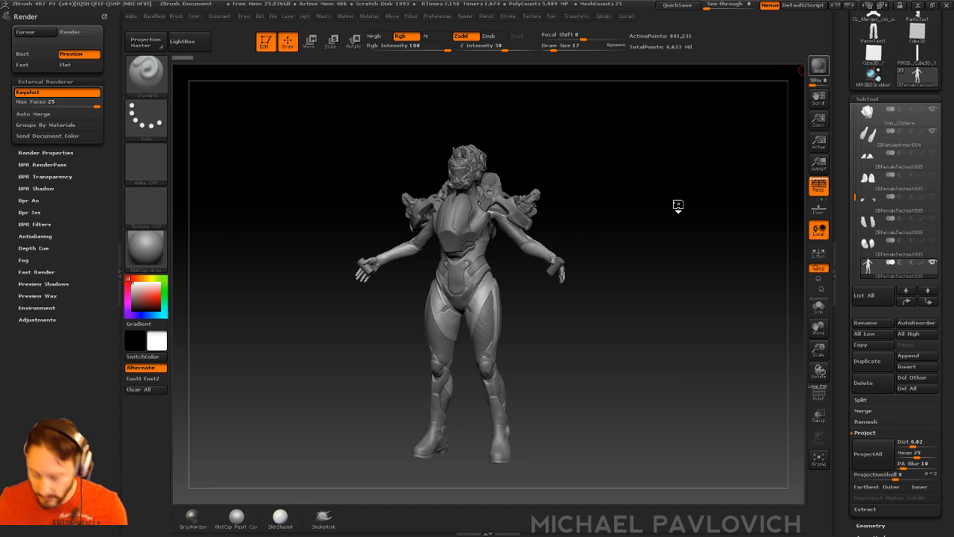
- Switch to Photoshop and move the floating Brusherator panel away from the middle of the workspace, beside the docked panels
shift+drag(678, 205, 677, 204)
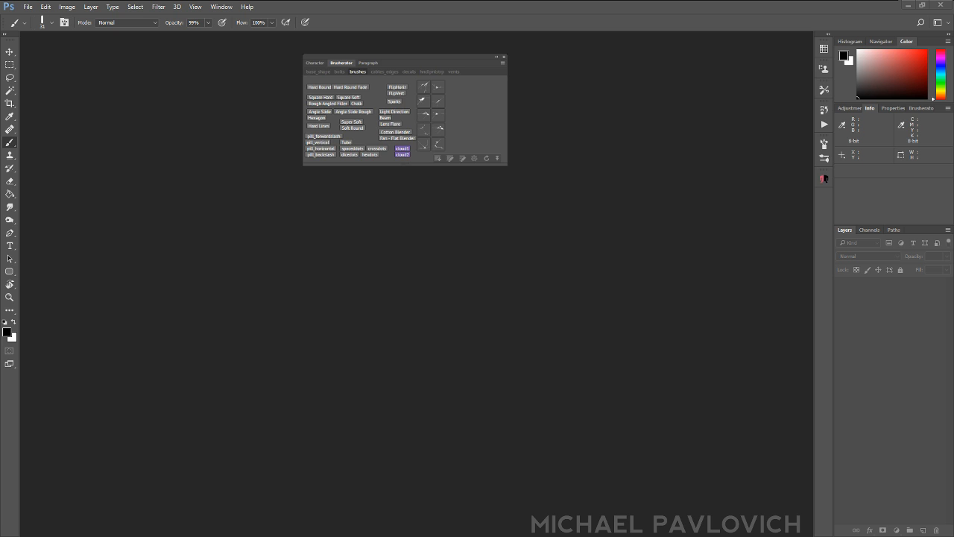
mouse_move(417, 57)
mouse_down()
mouse_move(746, 68)
mouse_move(714, 42)
mouse_move(723, 25)
mouse_up()
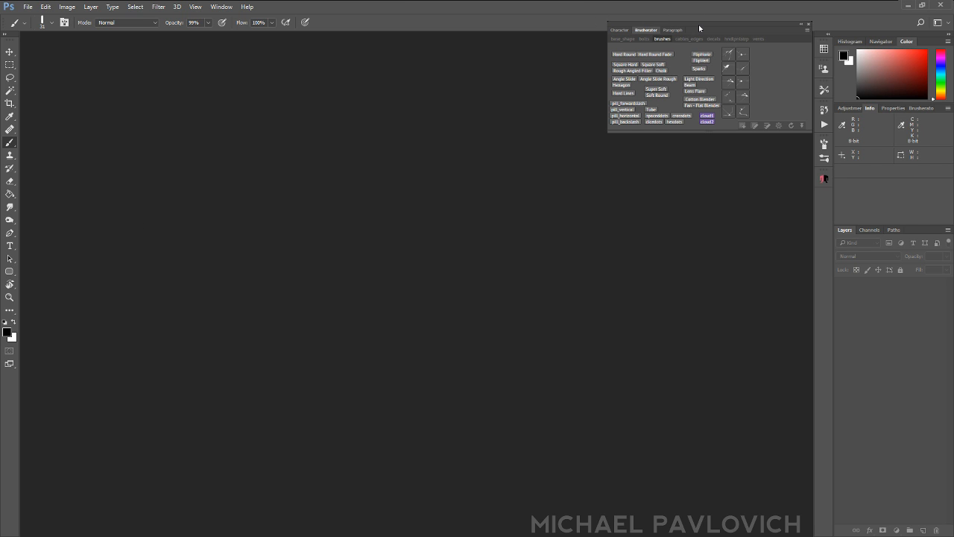
- Examine the Brusherator's brush sets, including the bolts and brushes groups, and check the Character panel
click(623, 39)
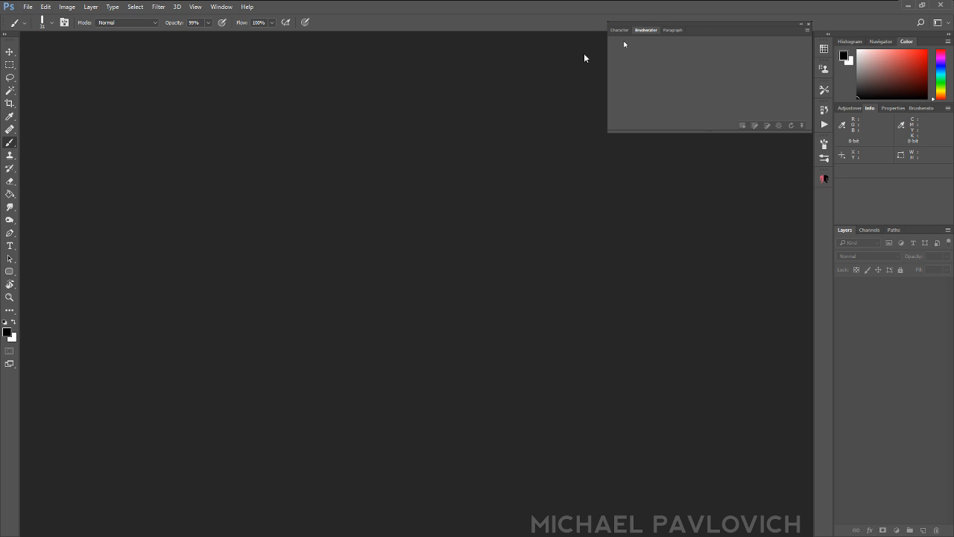
click(644, 39)
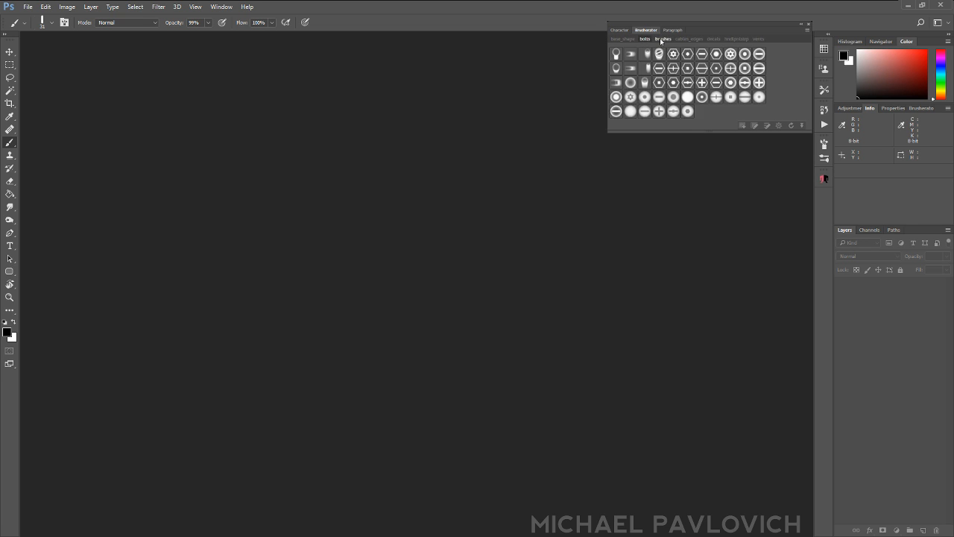
click(661, 39)
click(644, 38)
click(663, 38)
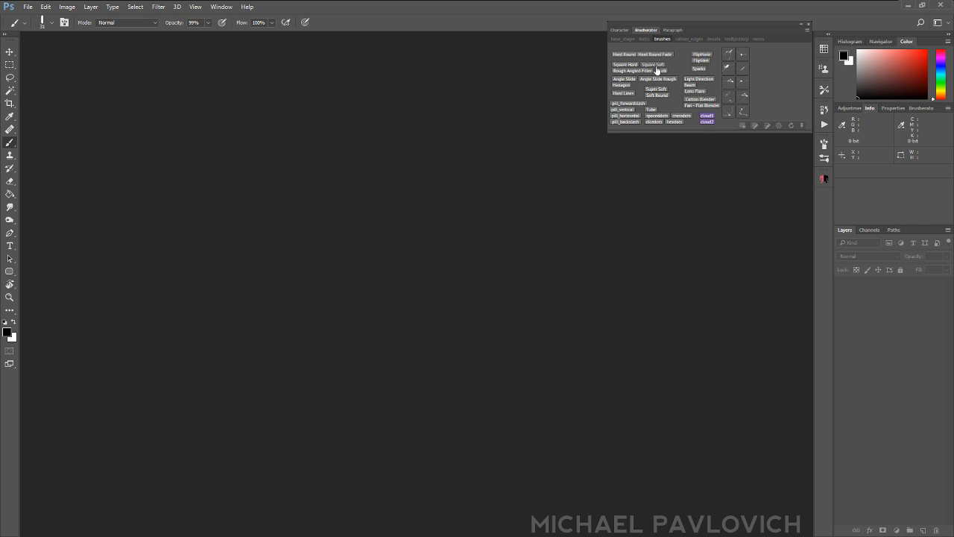
click(689, 39)
click(713, 39)
click(735, 39)
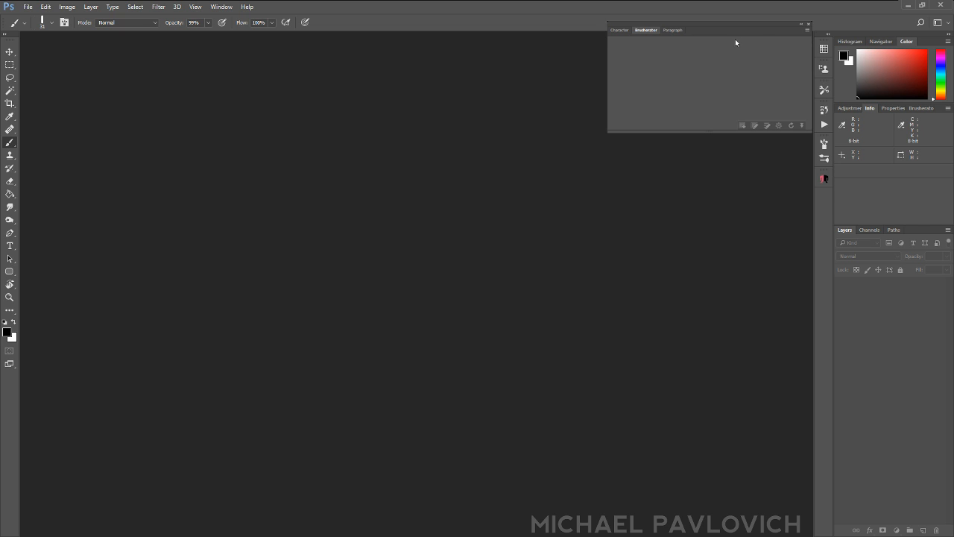
click(755, 39)
click(620, 31)
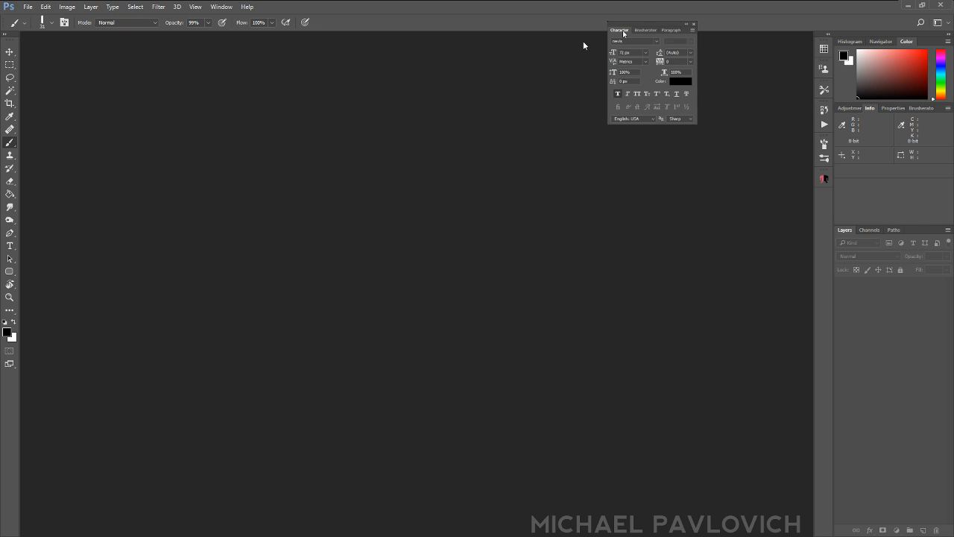
- Look through the Brusherator's base_shape and brushes sets
click(645, 31)
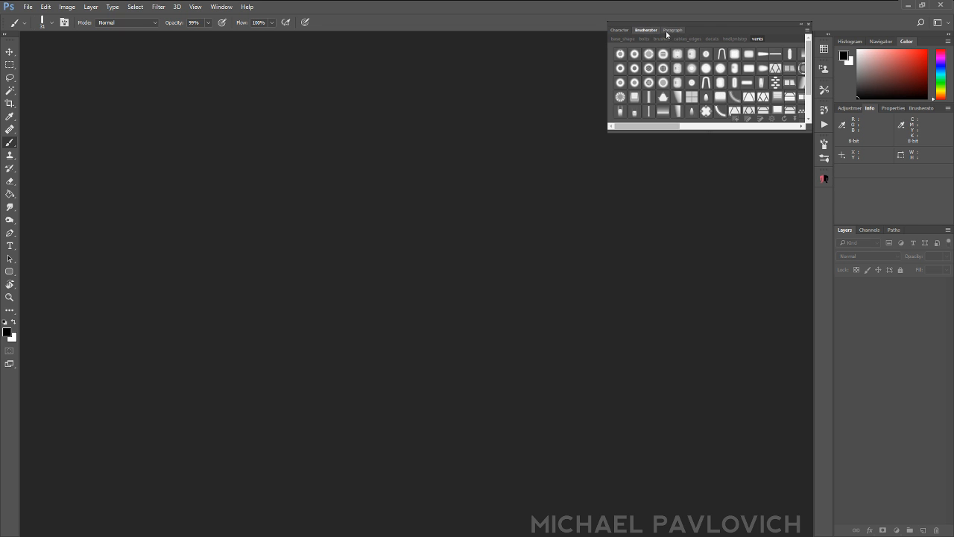
click(628, 40)
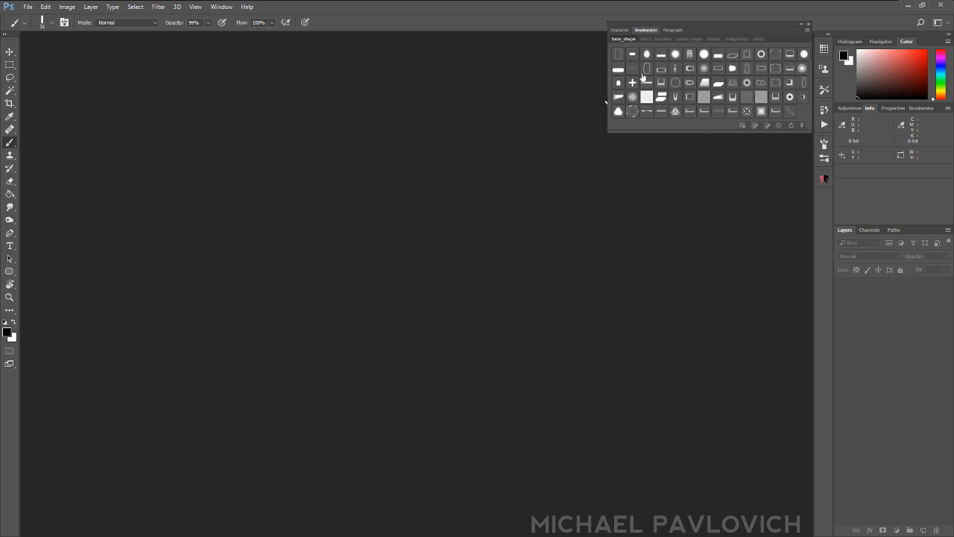
click(664, 39)
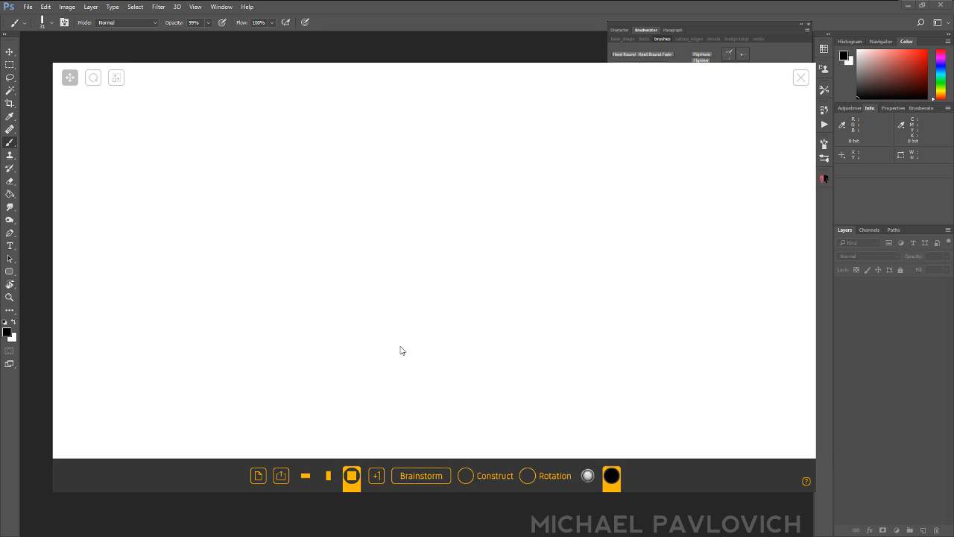
- In the silhouette generator, brainstorm several sets of random silhouettes in the horizontal, vertical and square formats
click(305, 476)
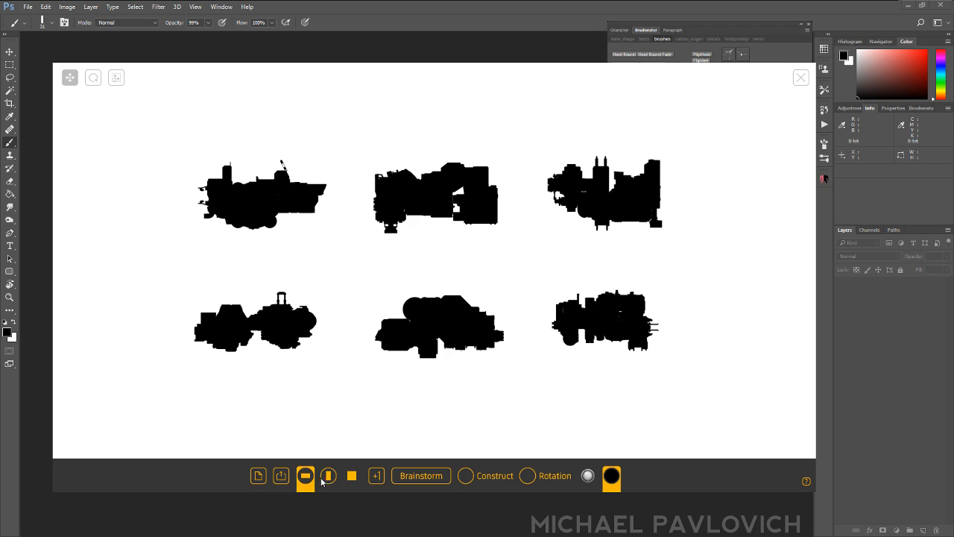
click(328, 476)
click(351, 476)
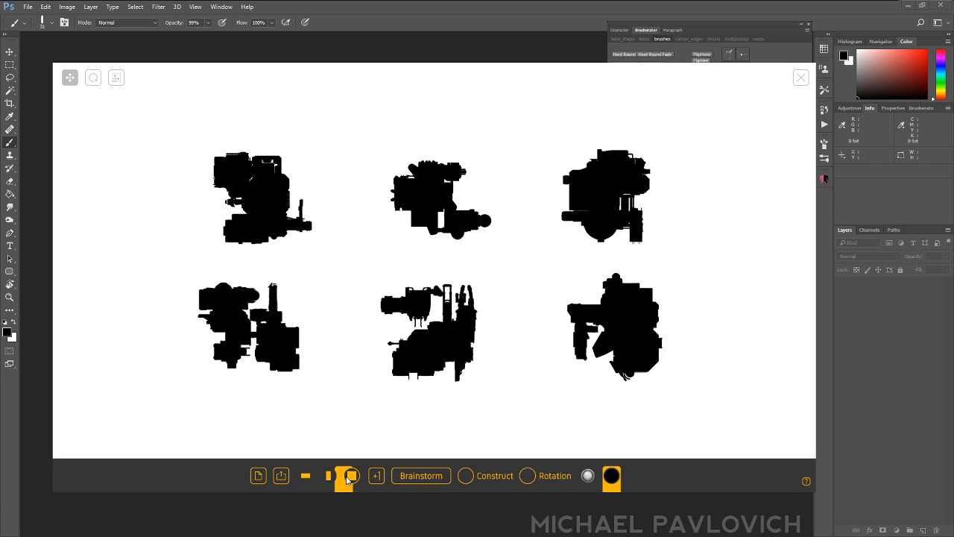
click(310, 477)
click(328, 476)
click(352, 477)
click(309, 477)
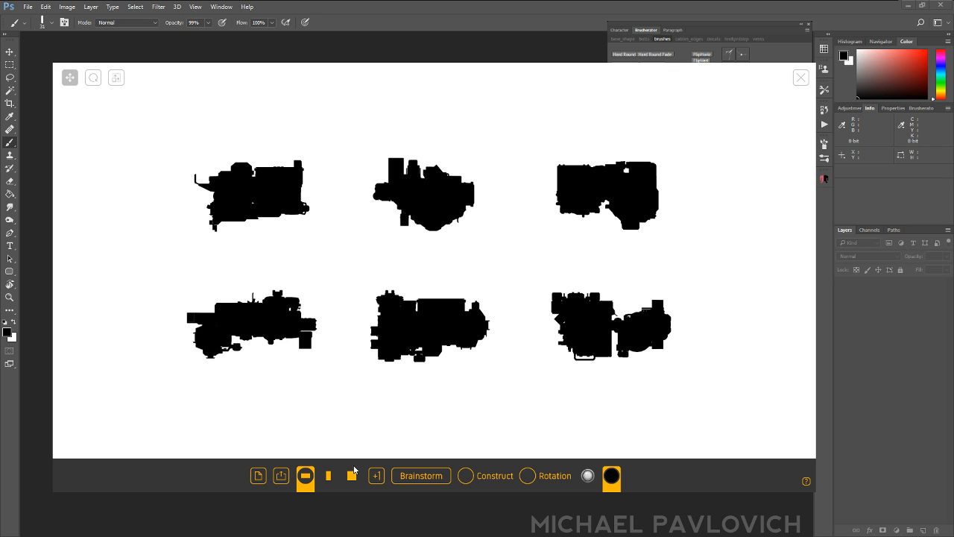
click(328, 476)
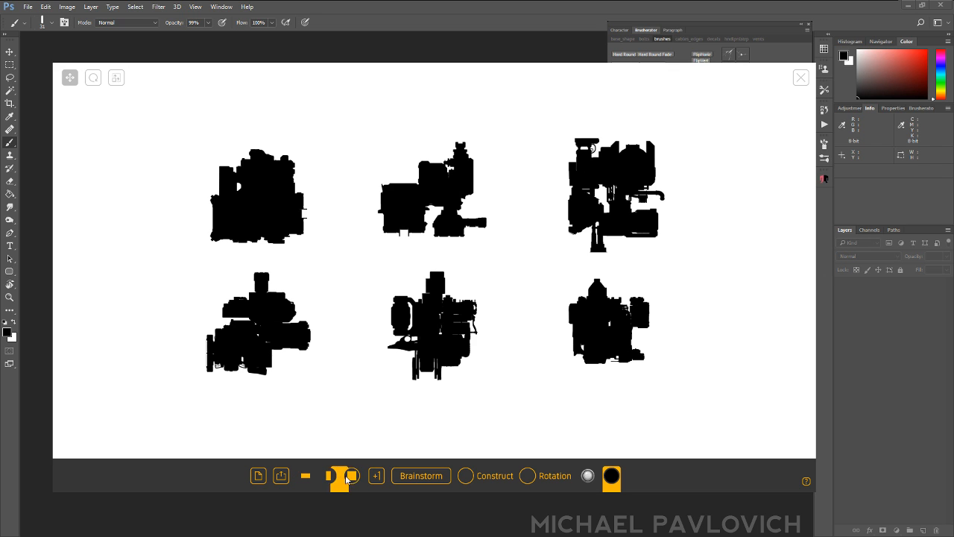
click(308, 478)
click(329, 478)
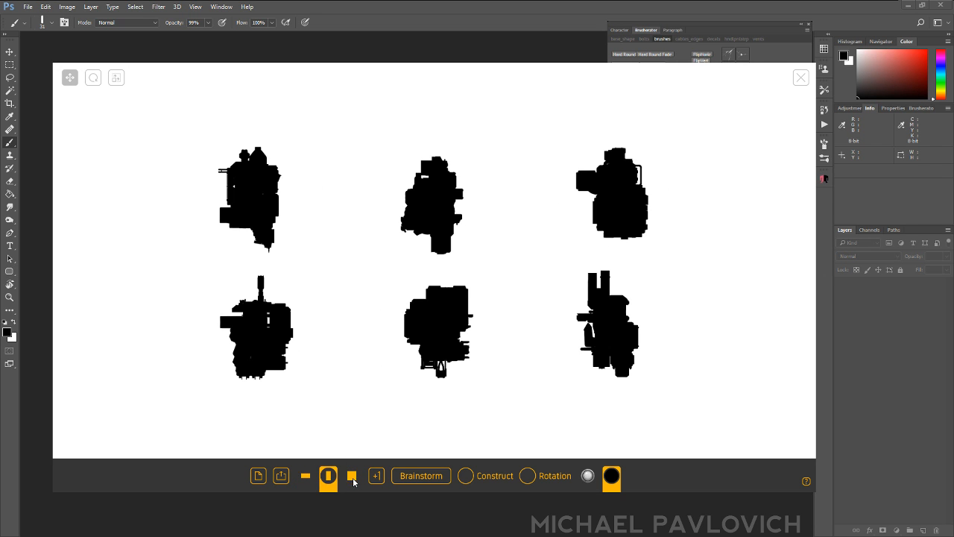
click(352, 477)
click(428, 480)
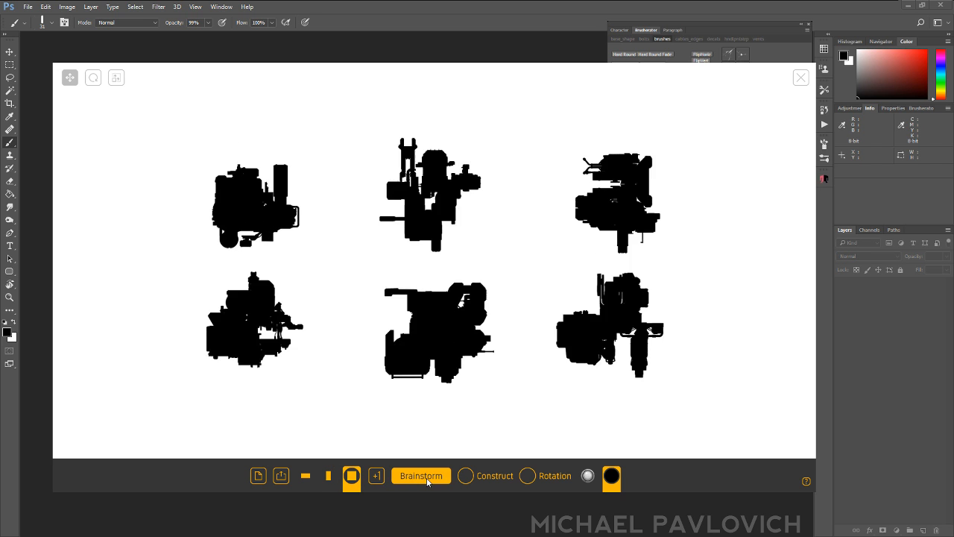
- Turn on Construct and Rotation and brainstorm several square silhouettes combined from rotated parts
click(466, 475)
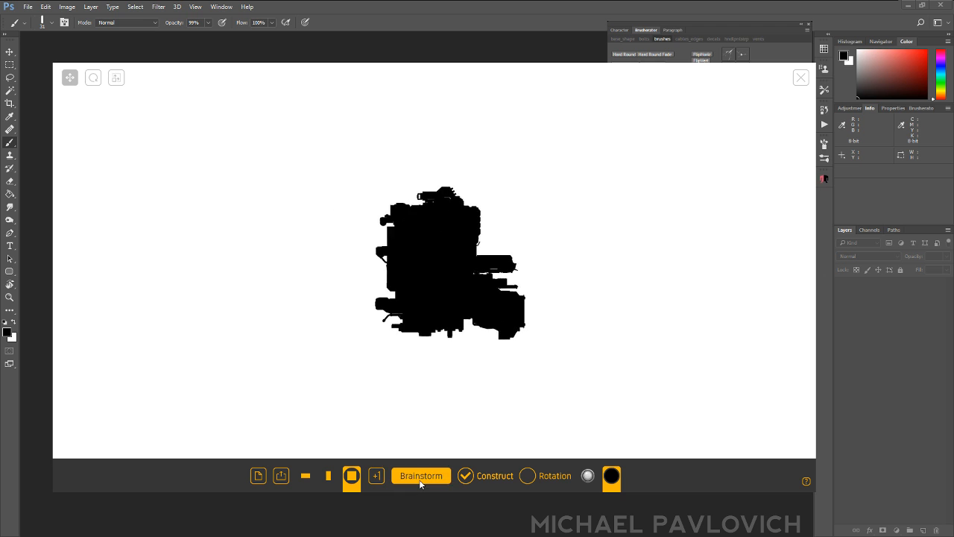
click(419, 479)
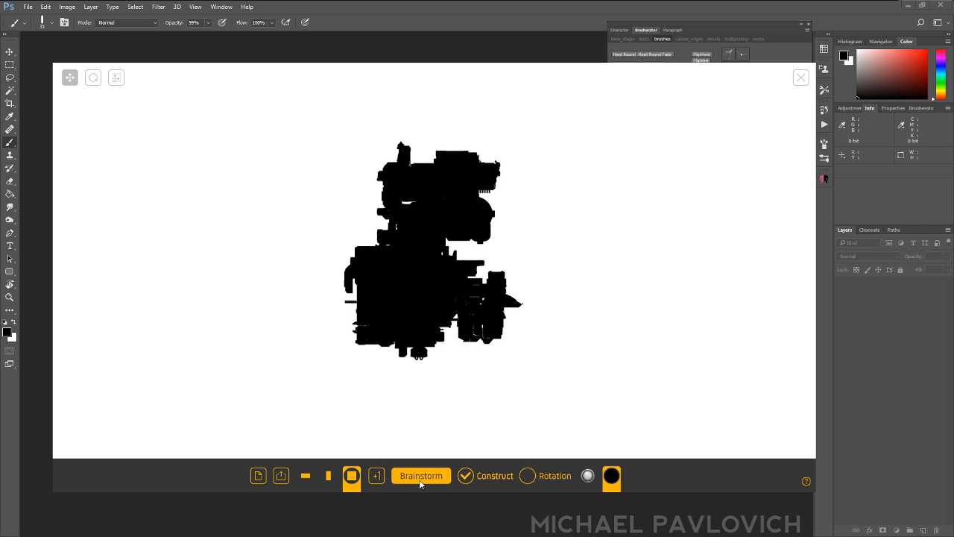
click(527, 477)
click(435, 479)
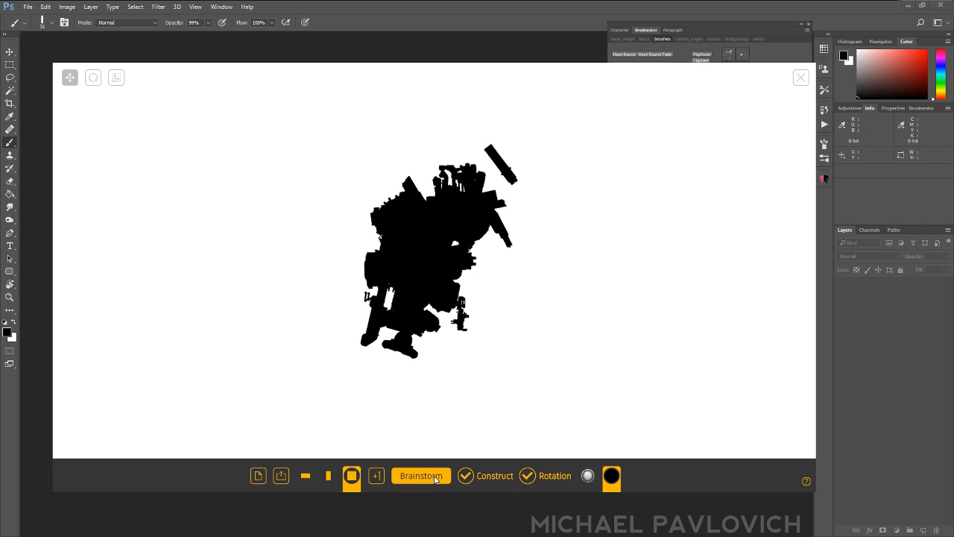
click(435, 479)
click(435, 480)
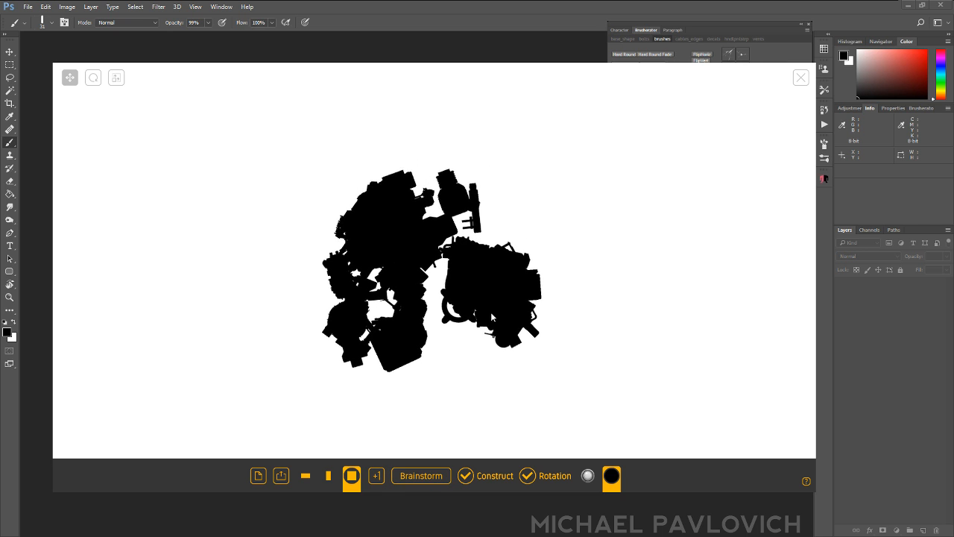
- Pull one part out of the constructed silhouette, rotate and scale it, and place it back over the main shape
click(399, 179)
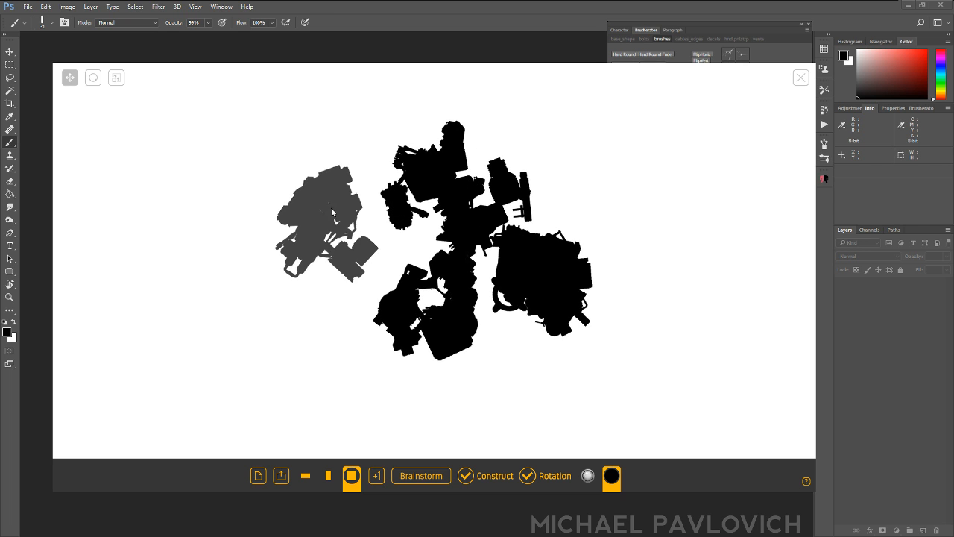
click(315, 218)
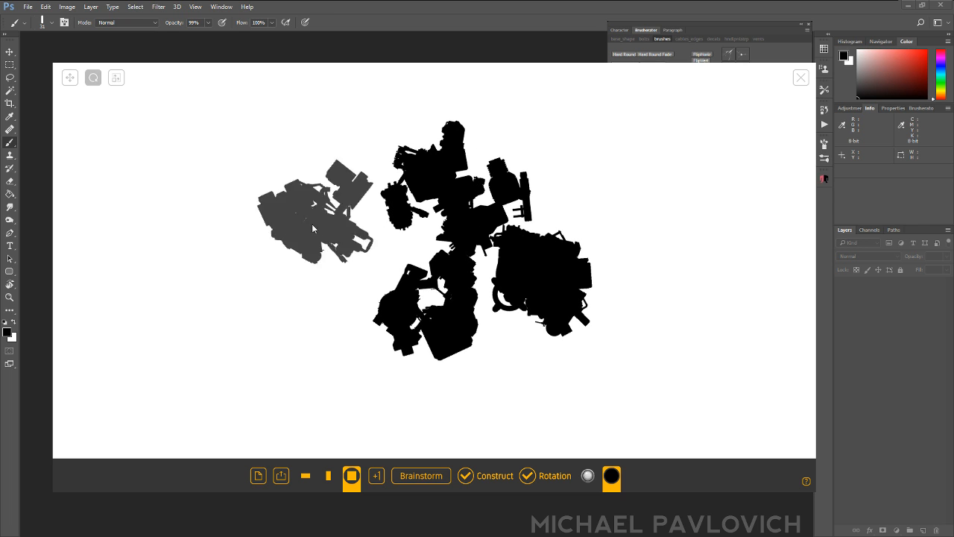
click(333, 230)
key(r)
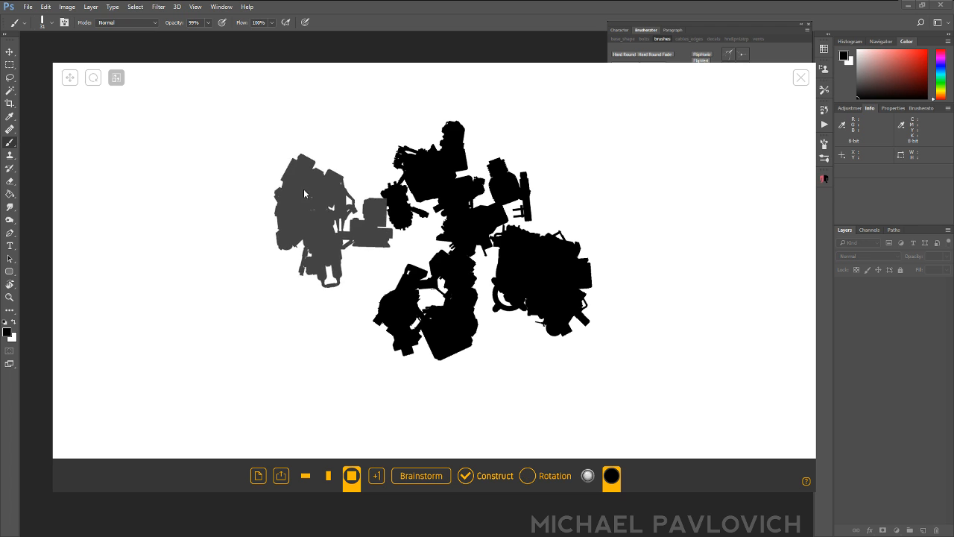
click(309, 226)
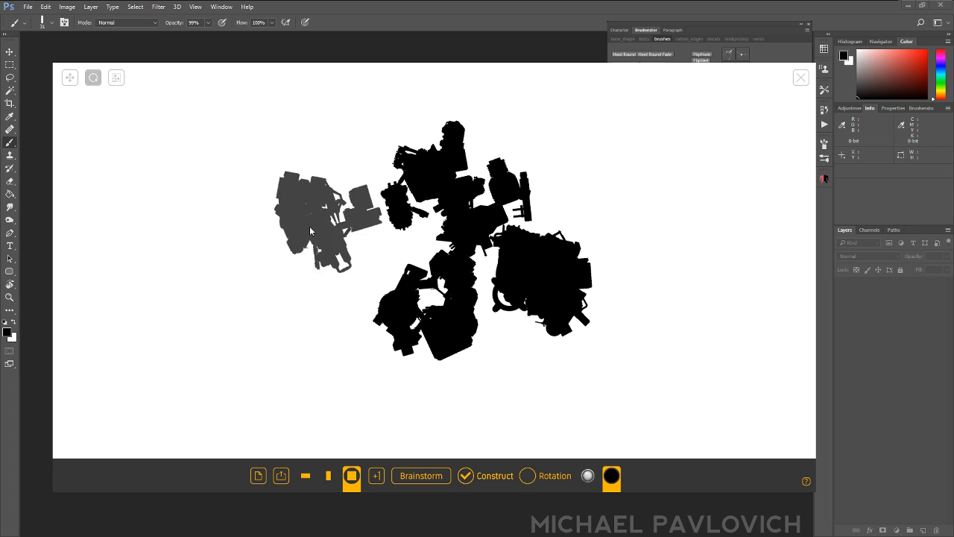
click(314, 206)
click(314, 207)
click(316, 213)
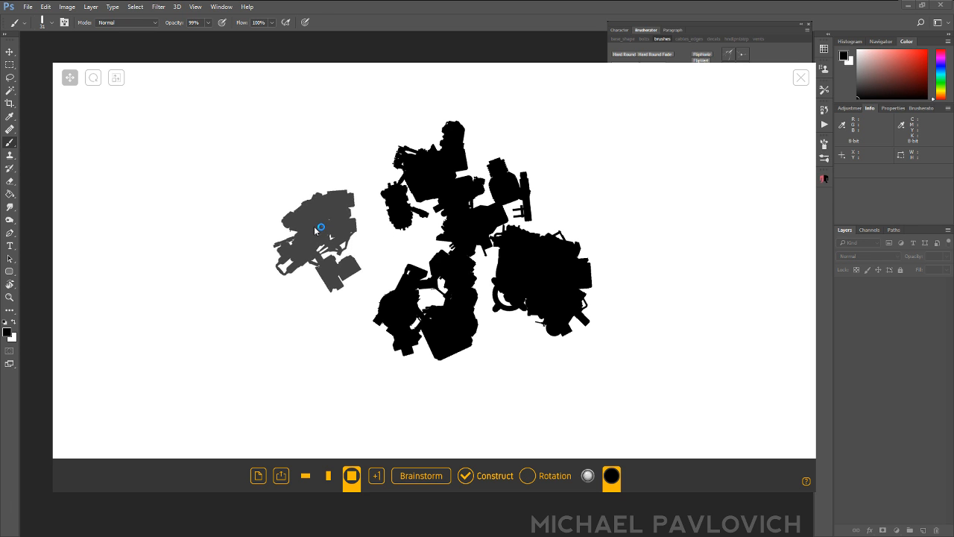
click(418, 218)
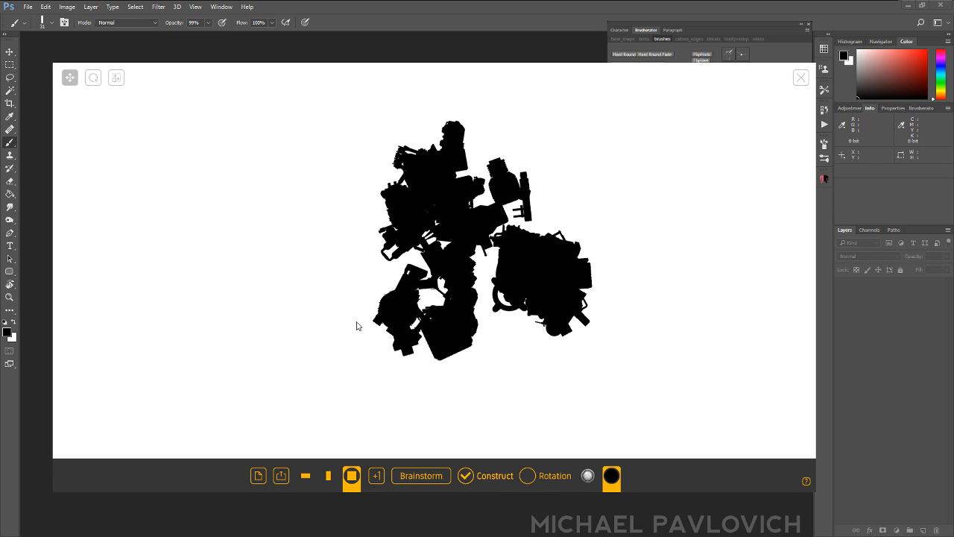
- Generate a constructed silhouette in the horizontal format without rotation and pull its parts away from each other
click(528, 475)
click(421, 476)
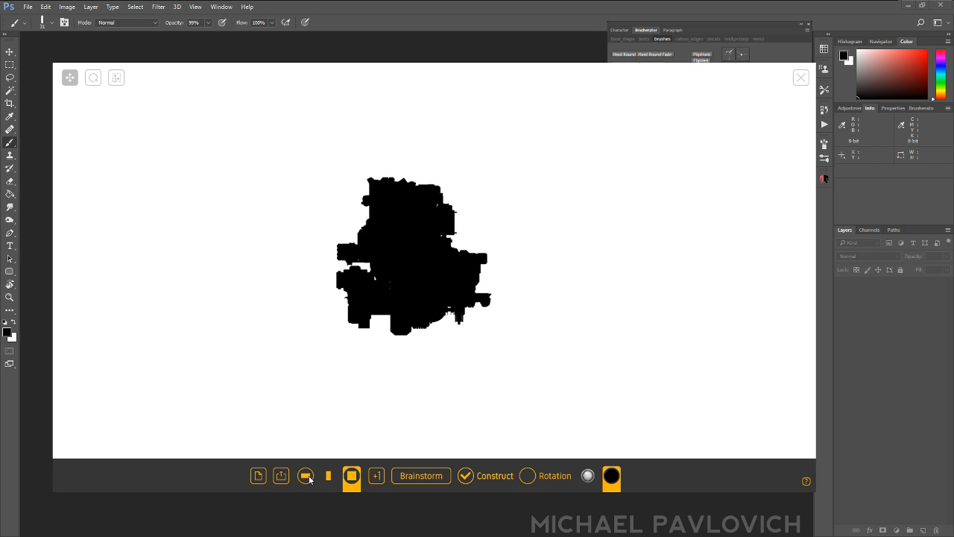
click(305, 476)
click(421, 475)
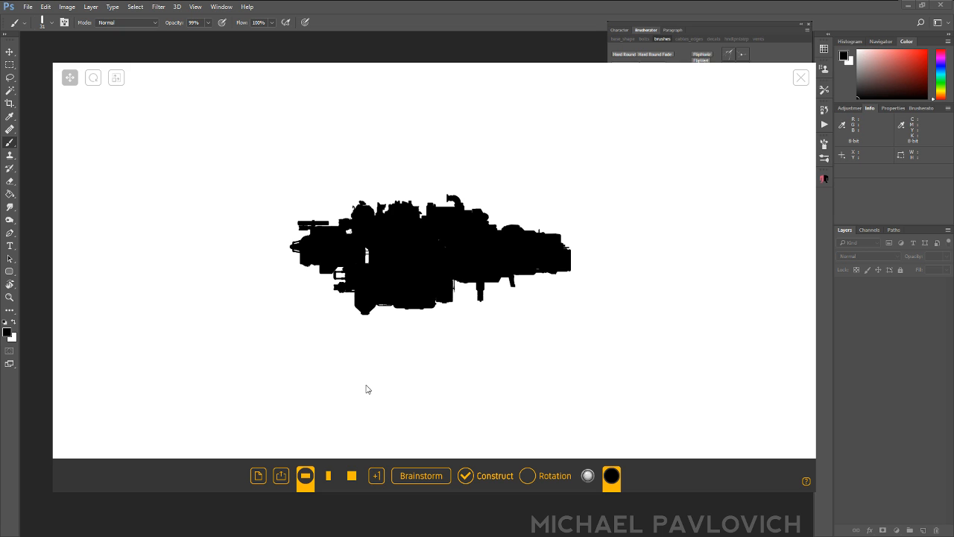
drag(416, 246, 390, 193)
drag(468, 230, 472, 184)
- Turn off Construct and brainstorm repeated sets of separate horizontal silhouettes
click(422, 476)
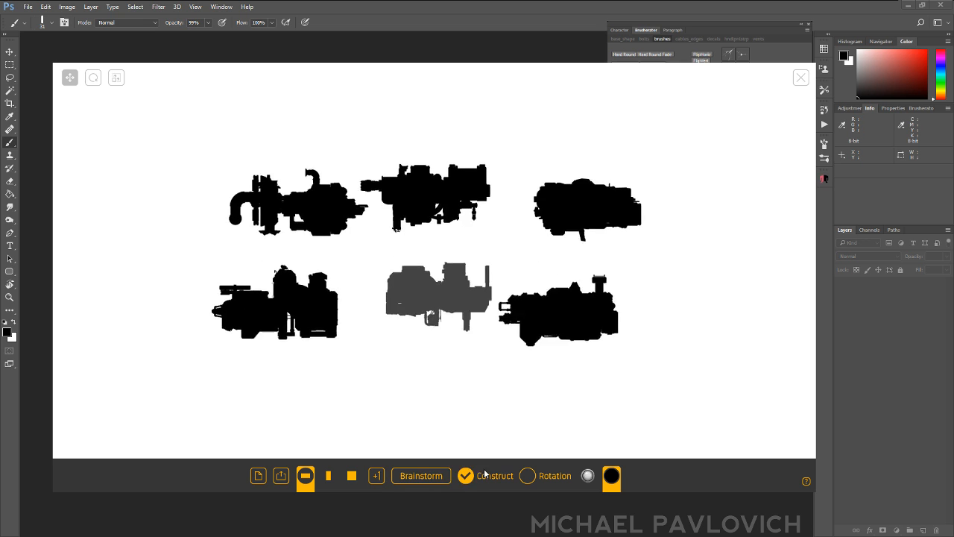
click(428, 477)
click(427, 477)
click(427, 477)
click(428, 477)
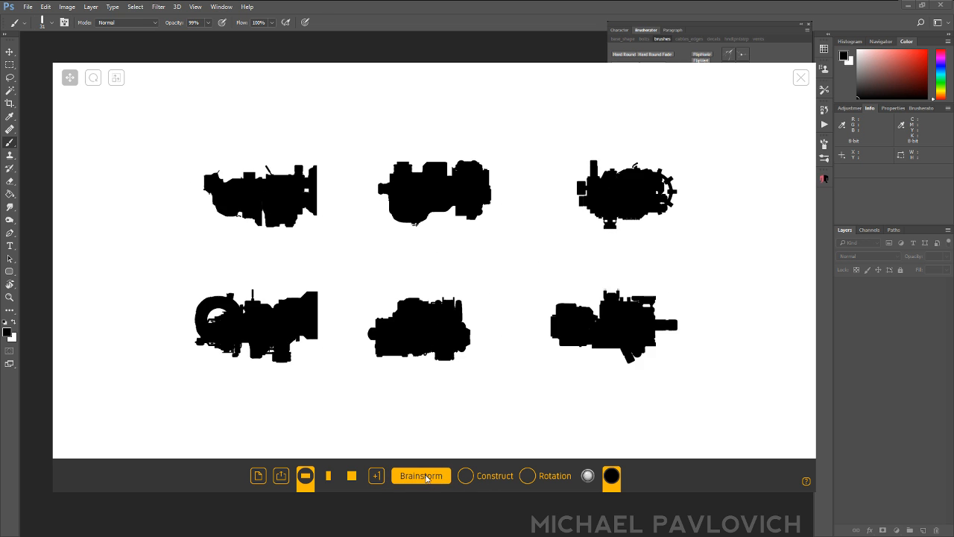
click(427, 477)
click(428, 477)
click(427, 477)
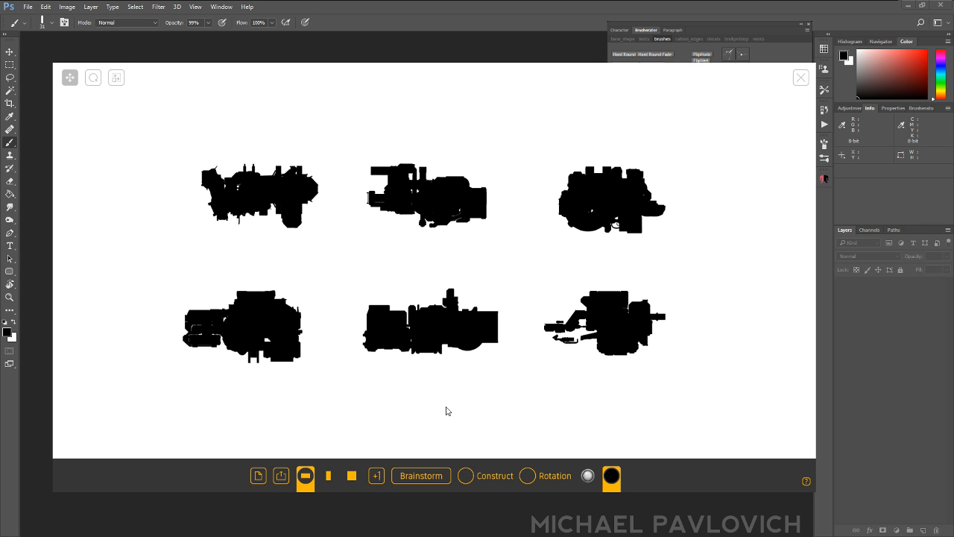
- Move the first silhouette of the upper row slightly downward
scroll(445, 410, down, 2)
scroll(446, 410, up, 6)
scroll(445, 411, down, 4)
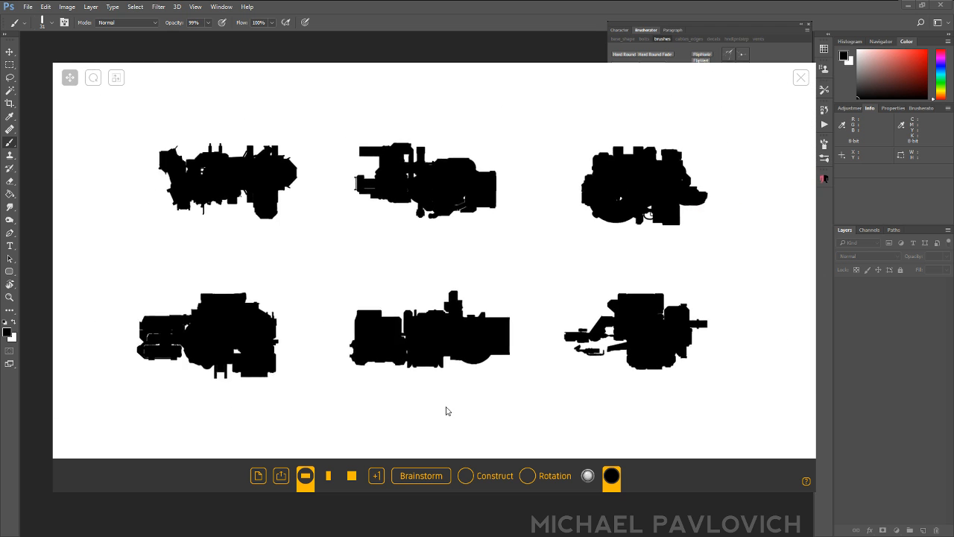
scroll(446, 411, up, 2)
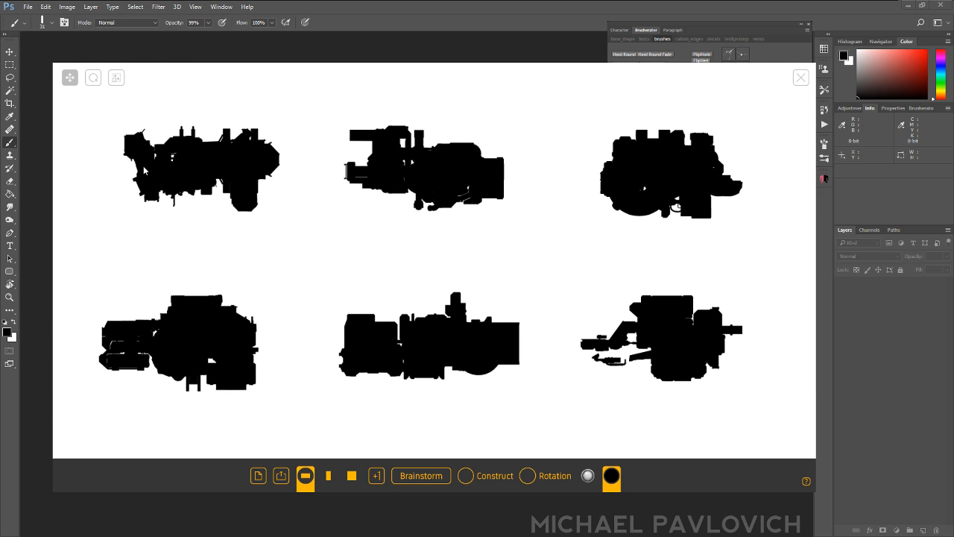
drag(197, 159, 196, 162)
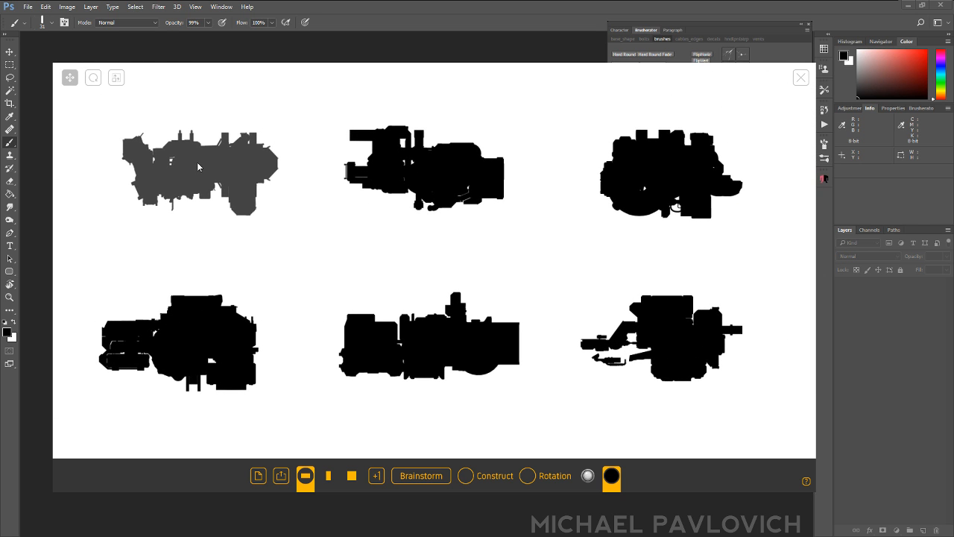
- Overlap the first two silhouettes of the upper row to form one larger combined shape, offsetting the second one upward
click(218, 109)
middle_drag(217, 165, 195, 170)
drag(194, 170, 343, 175)
click(419, 82)
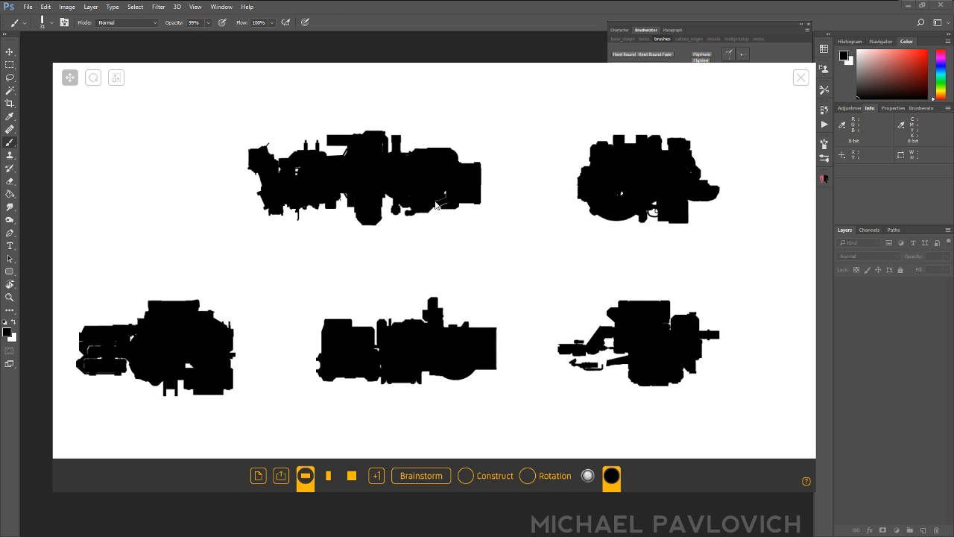
drag(423, 178, 422, 148)
click(506, 271)
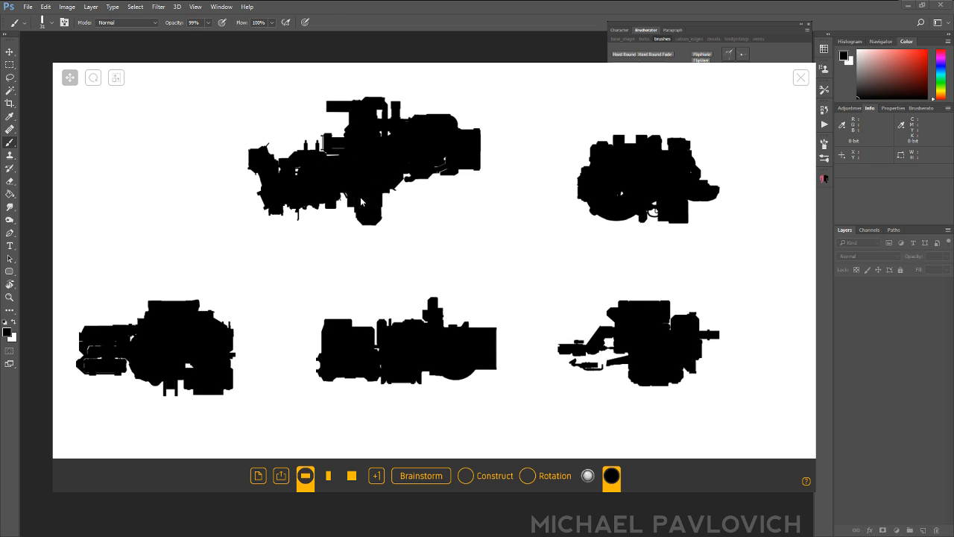
- Separate the two overlapping silhouettes and space them apart again in the upper row
drag(362, 199, 176, 176)
mouse_move(176, 175)
middle_down()
mouse_move(179, 195)
mouse_move(176, 186)
middle_up()
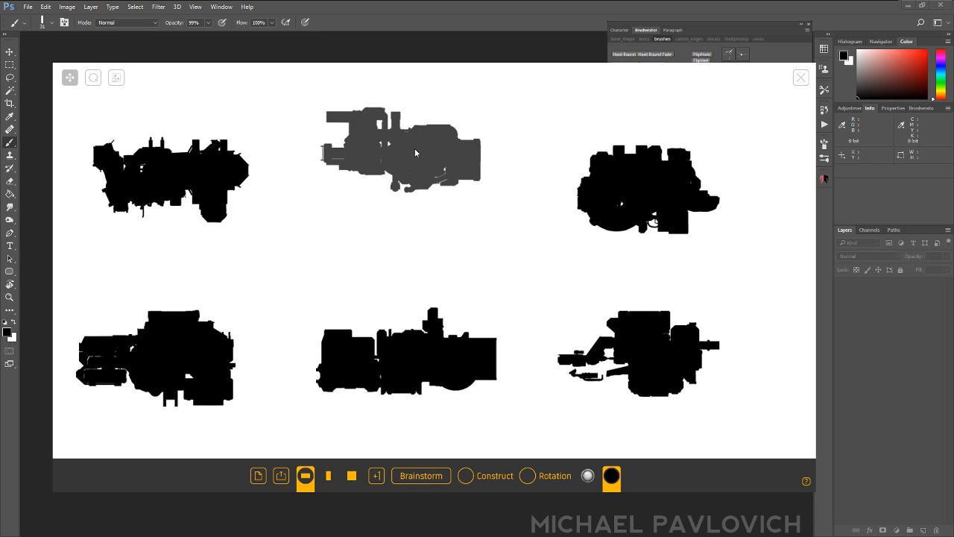
drag(417, 151, 438, 203)
middle_drag(191, 166, 210, 170)
drag(210, 169, 219, 179)
drag(411, 191, 408, 180)
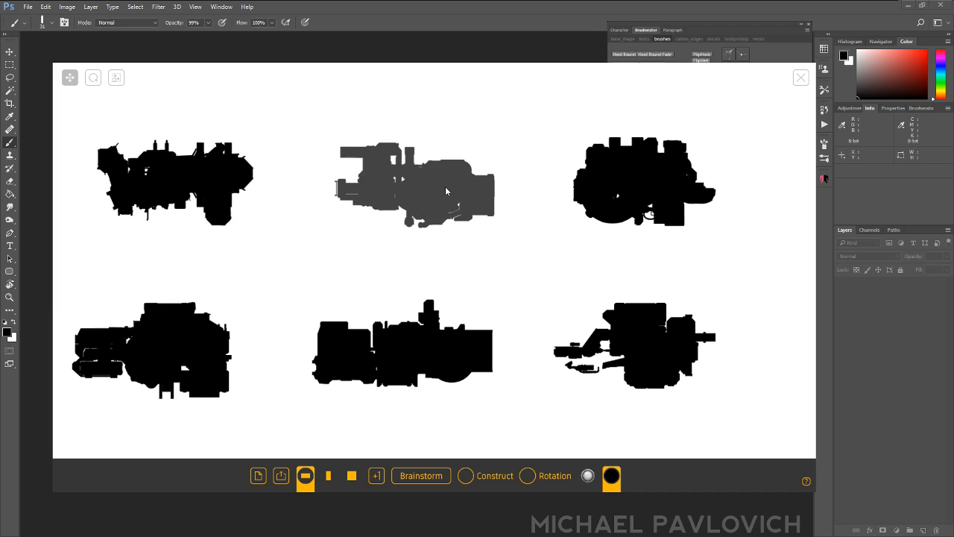
- Show the thumbnails with shaded rendering instead of silhouettes and brainstorm several new horizontal sets
click(282, 476)
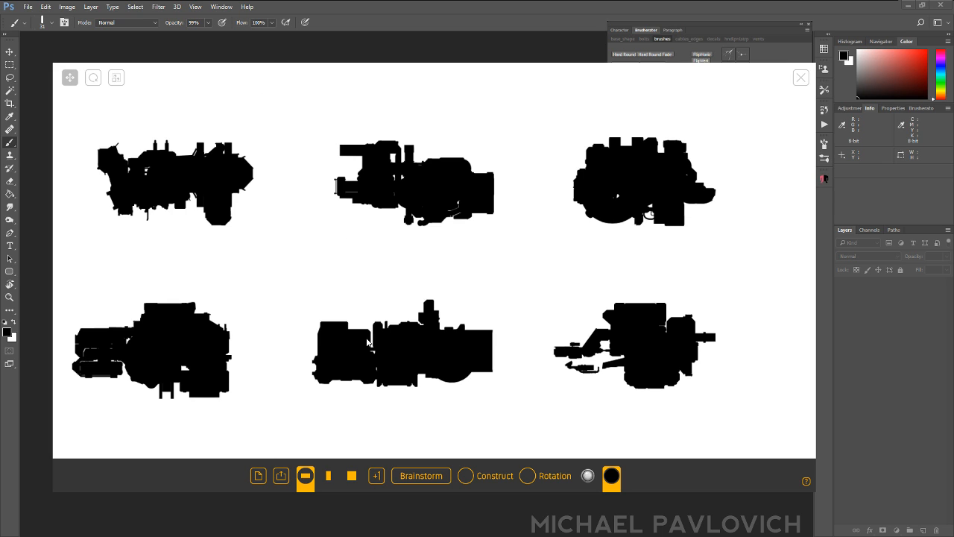
click(588, 476)
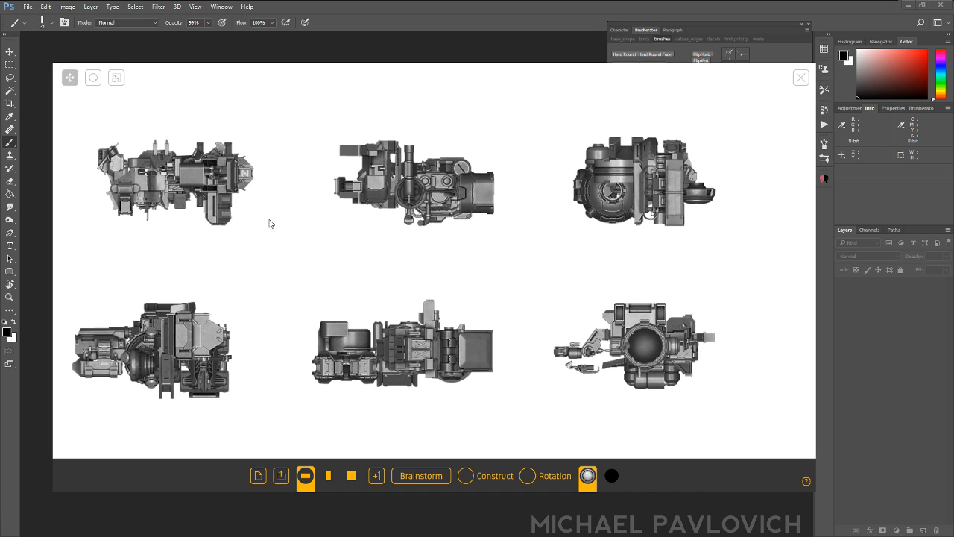
click(439, 480)
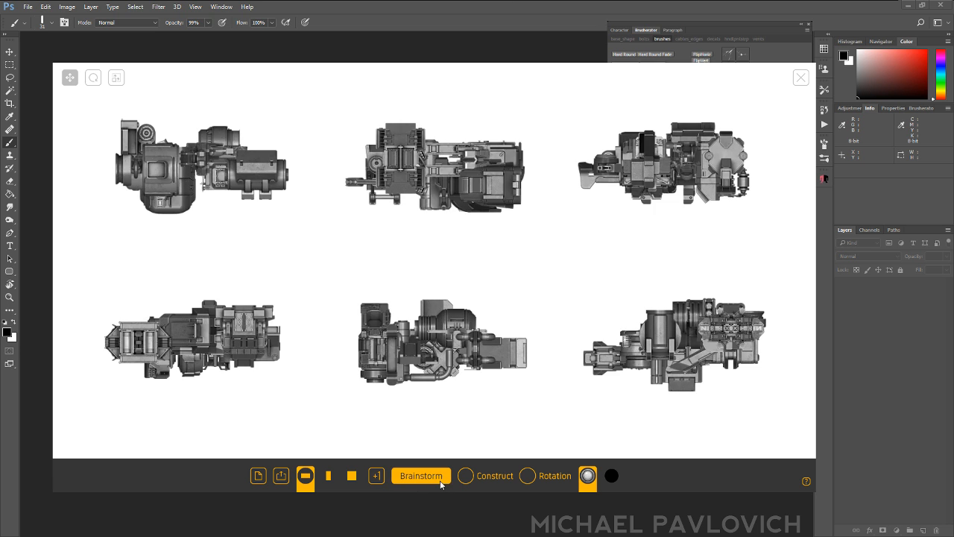
click(440, 480)
click(439, 480)
click(440, 483)
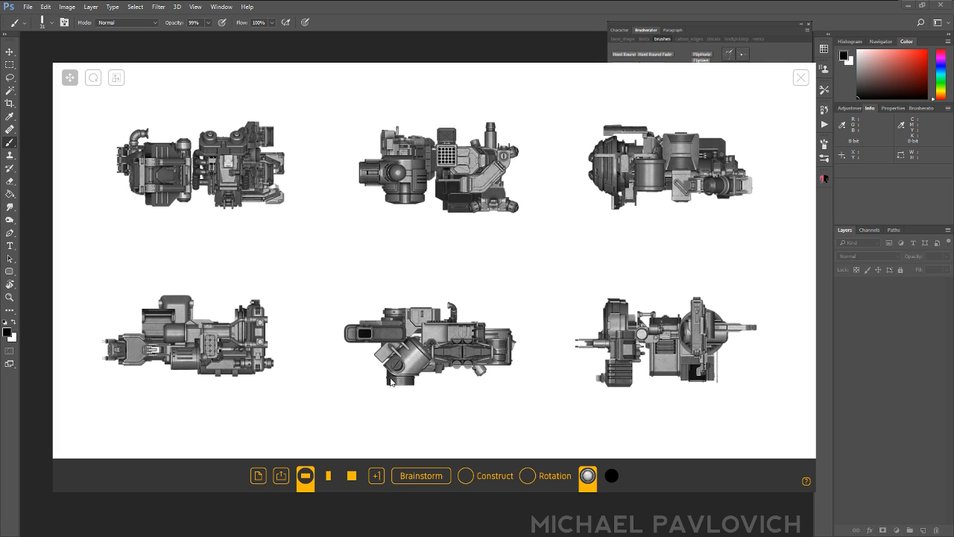
click(427, 477)
click(427, 477)
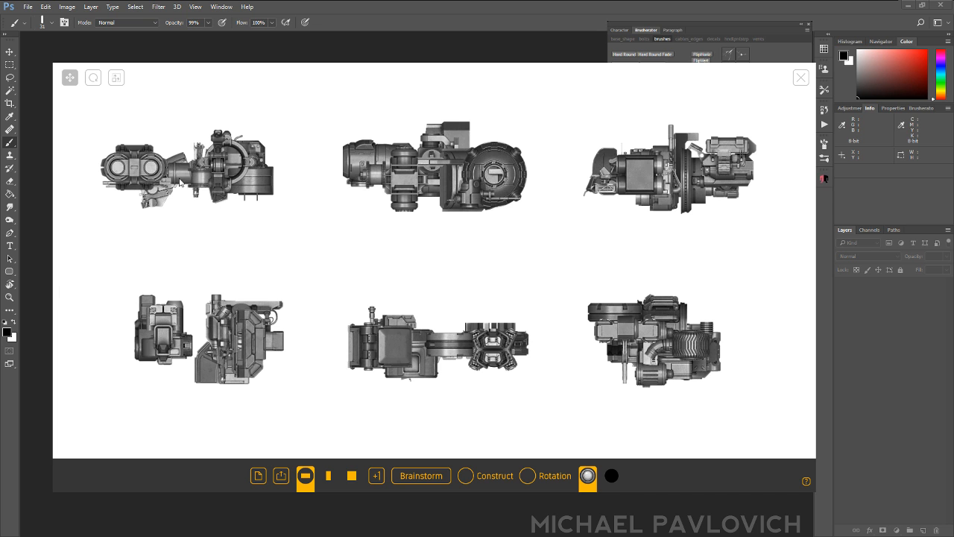
drag(200, 181, 220, 191)
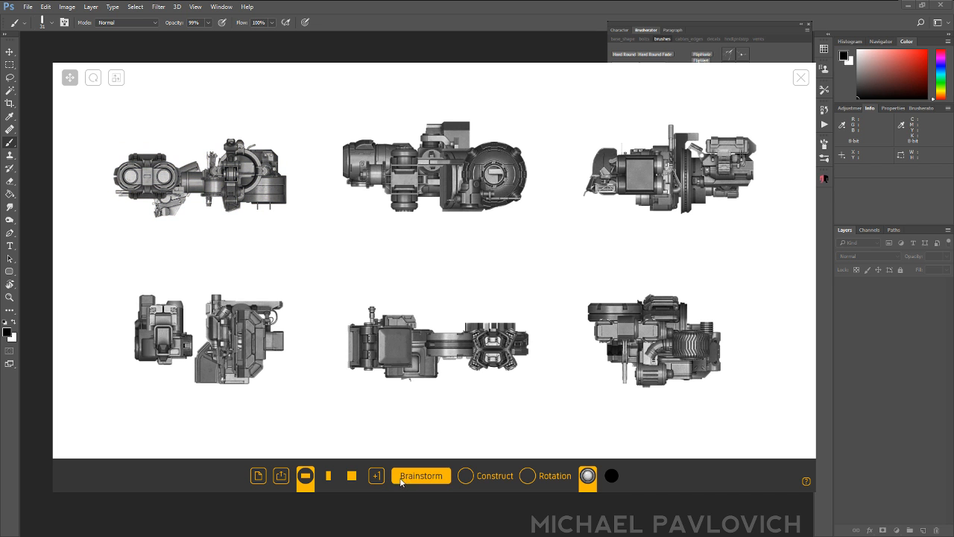
- Brainstorm one large design in Construct mode and compare its silhouette and shaded views
click(488, 476)
click(426, 477)
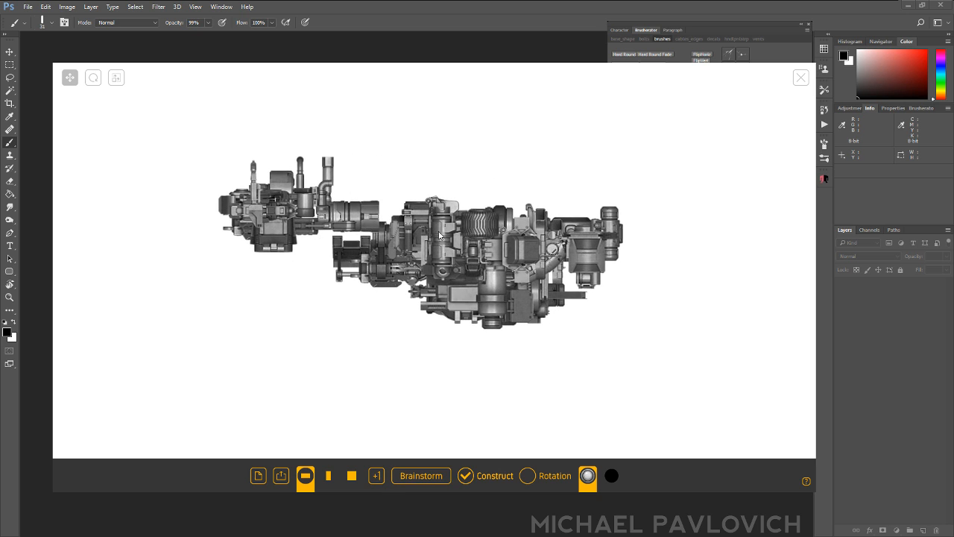
click(611, 476)
click(588, 475)
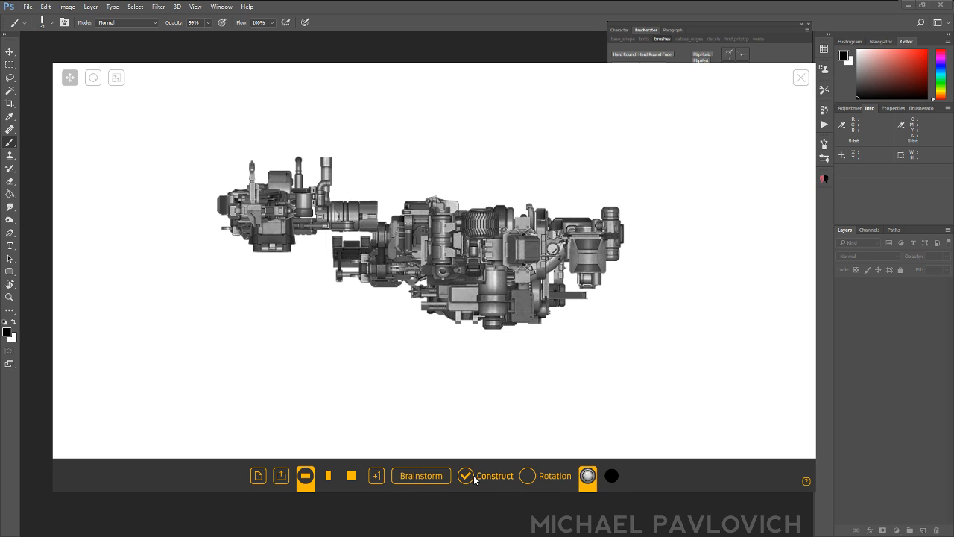
- Brainstorm new sets of shaded thumbnails with Construct disabled, and close the generator to return to the document
click(465, 476)
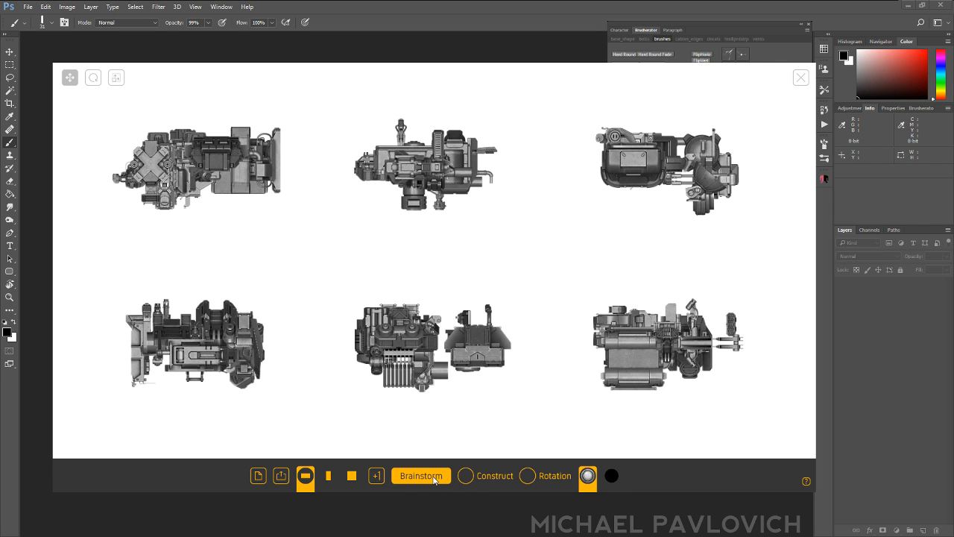
click(433, 477)
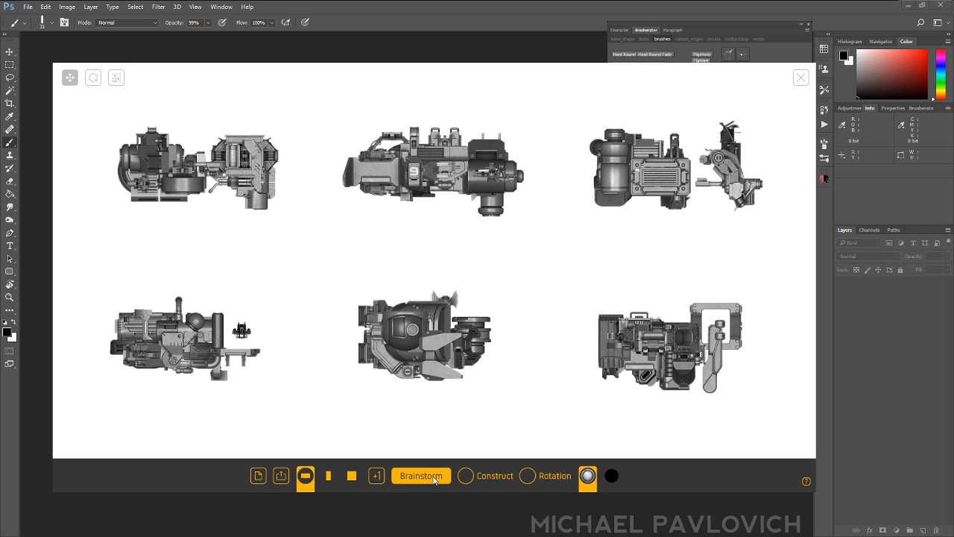
click(434, 478)
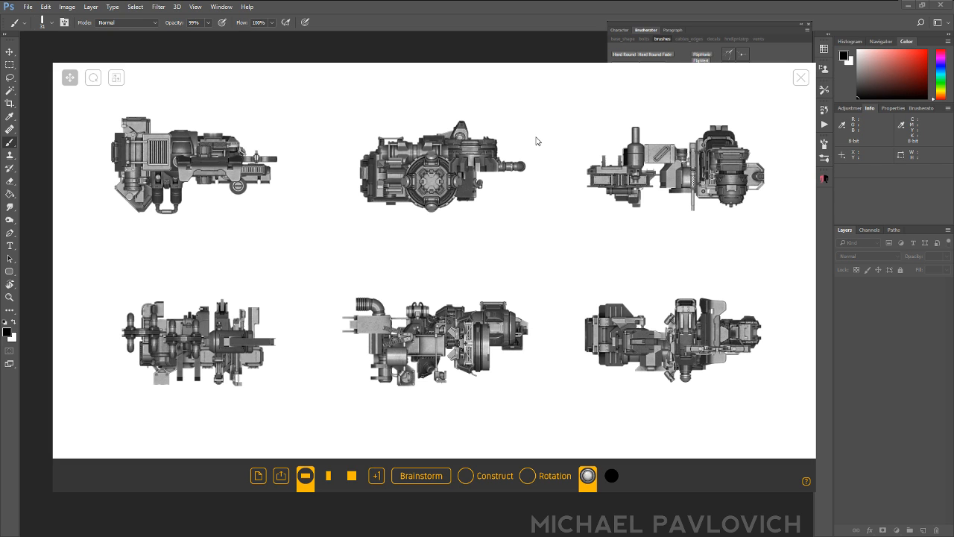
click(802, 77)
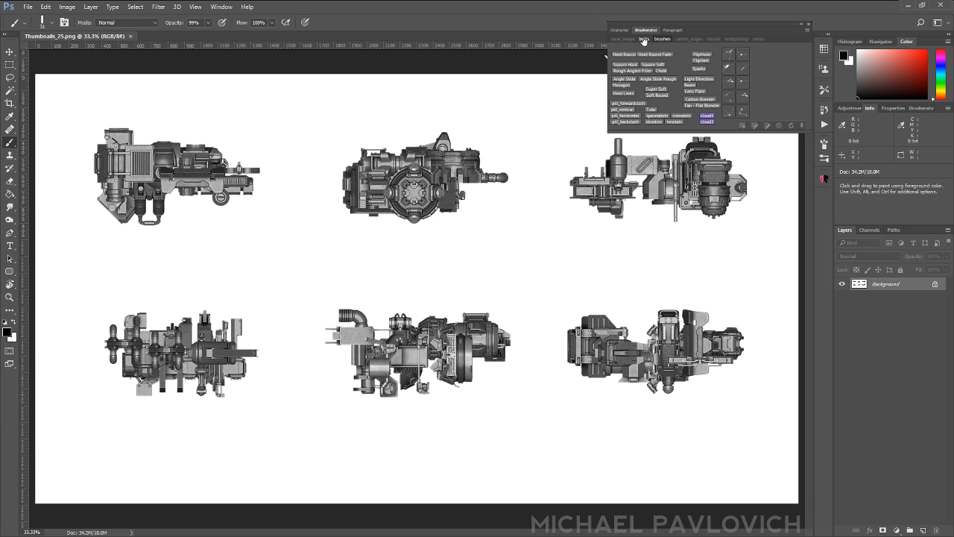
- Stamp an enlarged slotted bolt from the bolts brush set in the blank area between the thumbnails, and undo it
click(644, 42)
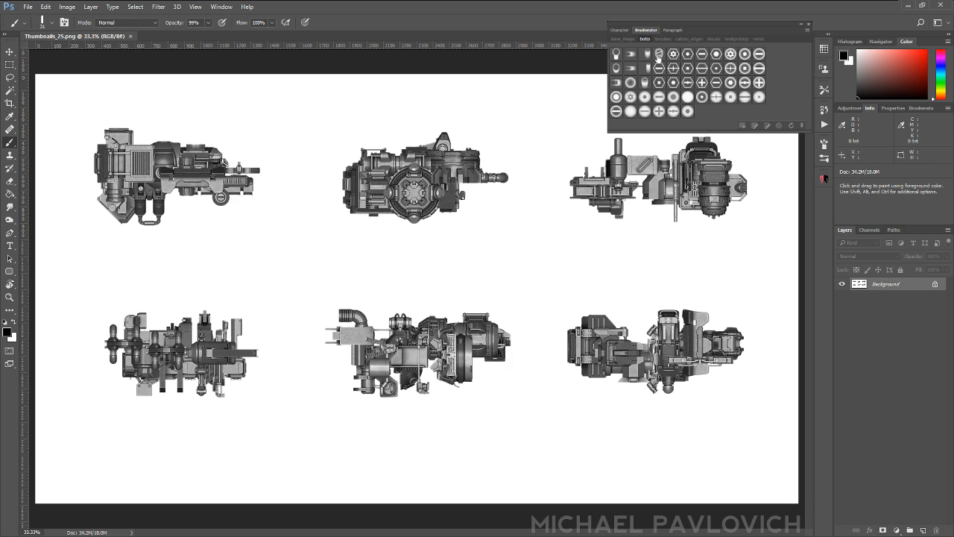
click(658, 54)
alt+right_drag(520, 225, 561, 225)
click(530, 237)
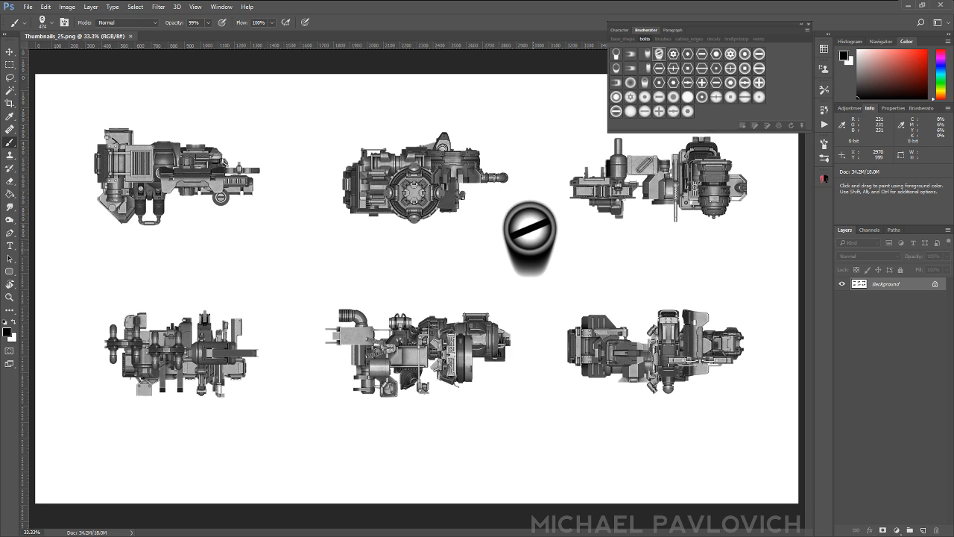
key(ctrl+z)
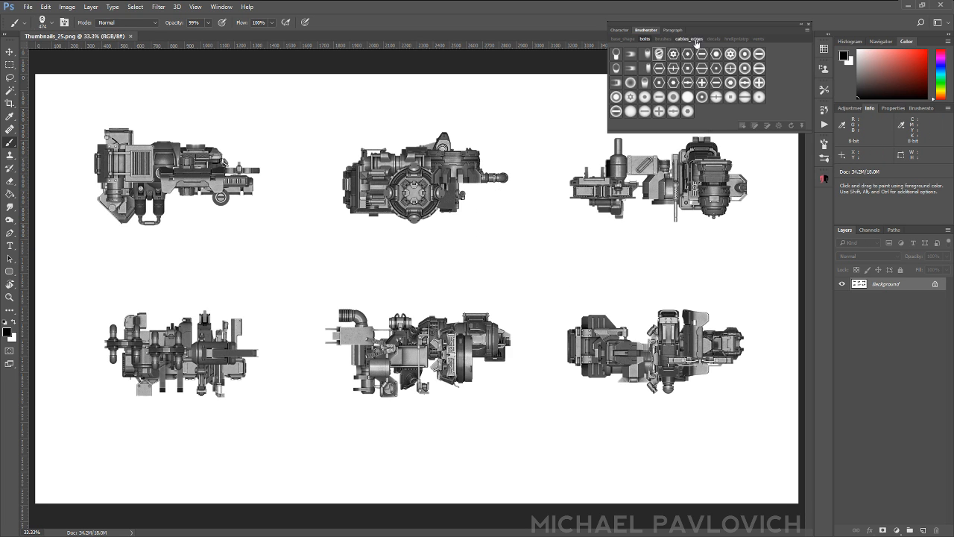
- Stamp the diagonal-braced cable brush from the cables_edges set in the blank area, and undo it
click(688, 39)
click(632, 84)
click(509, 262)
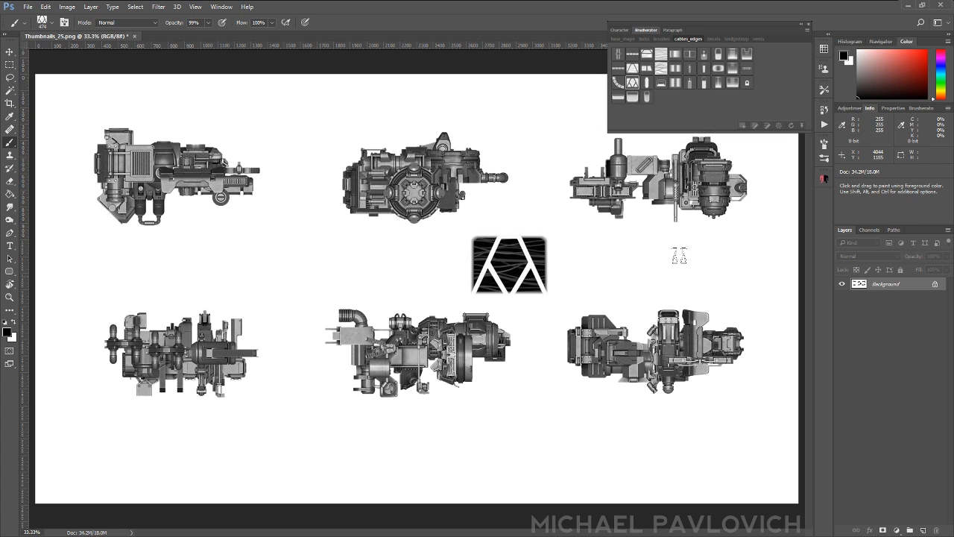
key(ctrl+z)
- Try stamping the lightning-bolt warning triangle from the decals set in the blank area, and undo the stamps
click(715, 40)
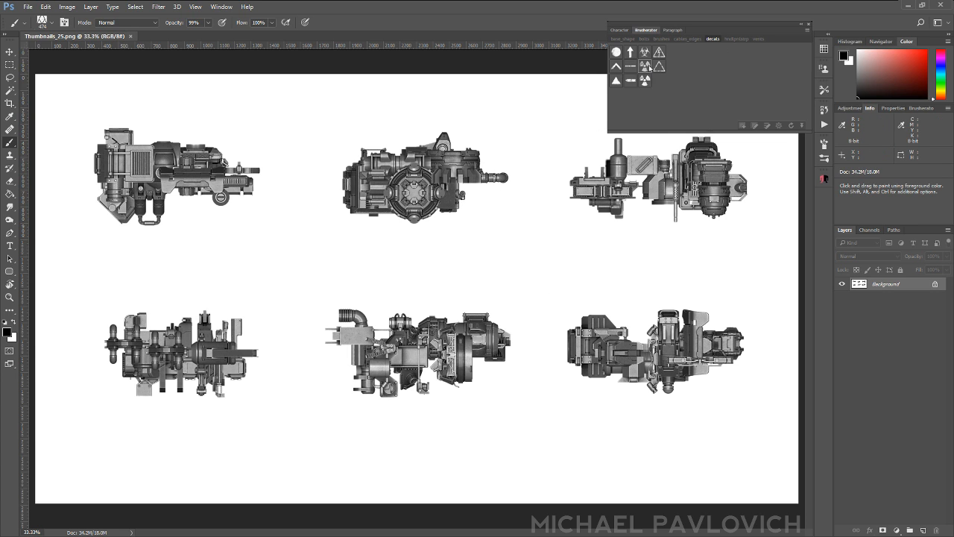
click(659, 51)
click(529, 233)
drag(513, 249, 557, 248)
key(ctrl+z)
click(490, 253)
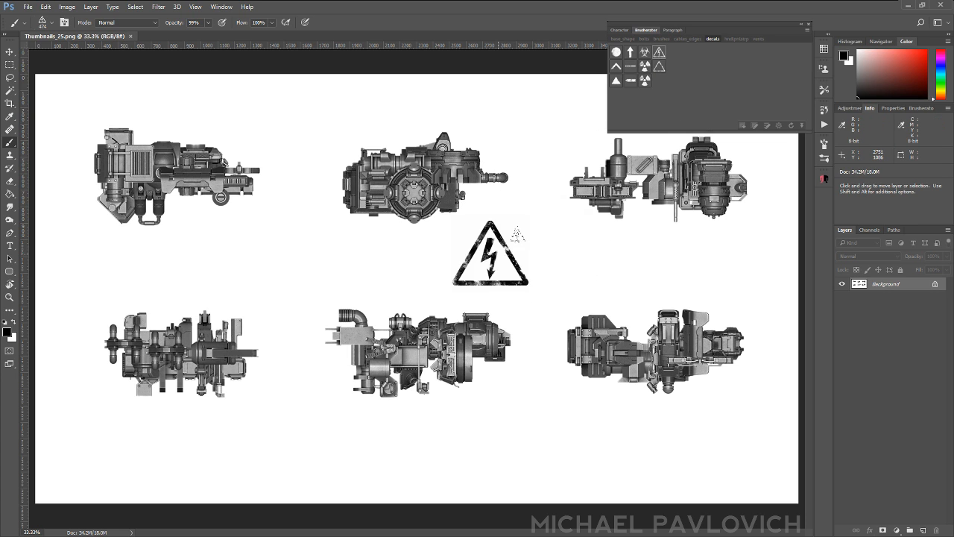
click(575, 252)
key(ctrl+z)
key(ctrl+z)
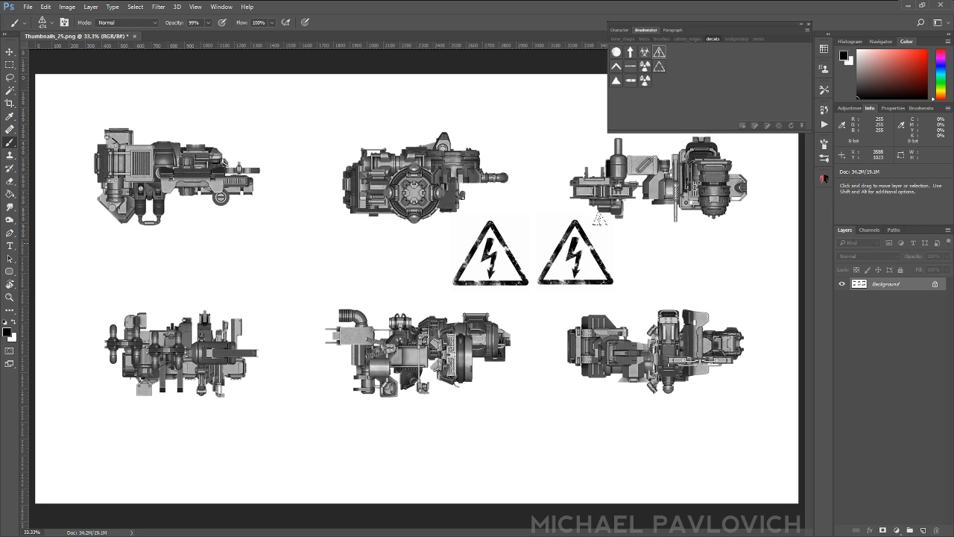
key(ctrl+alt+z)
key(ctrl+alt+z)
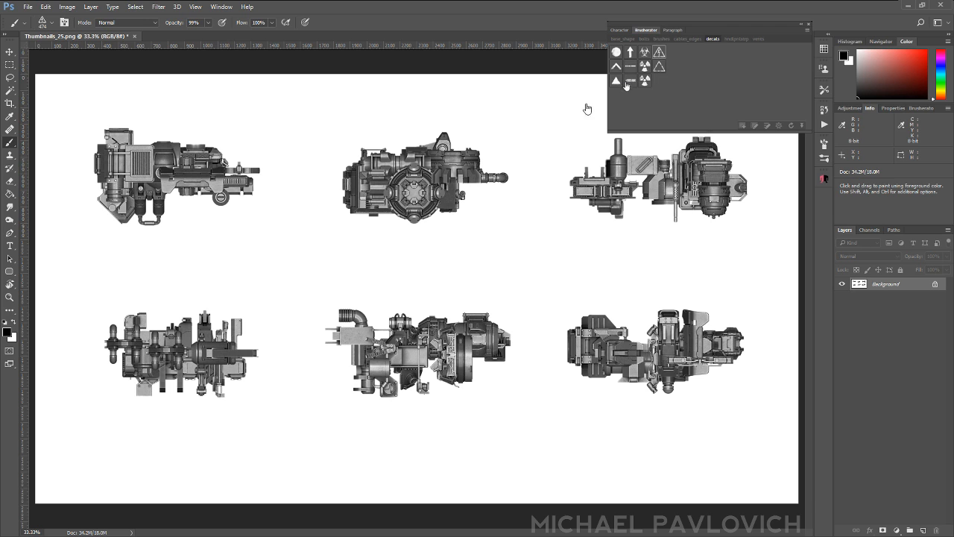
- Try stamping several mechanical detail brushes in the blank area, including a half-rounded edge part and a triangular part
click(616, 79)
click(736, 39)
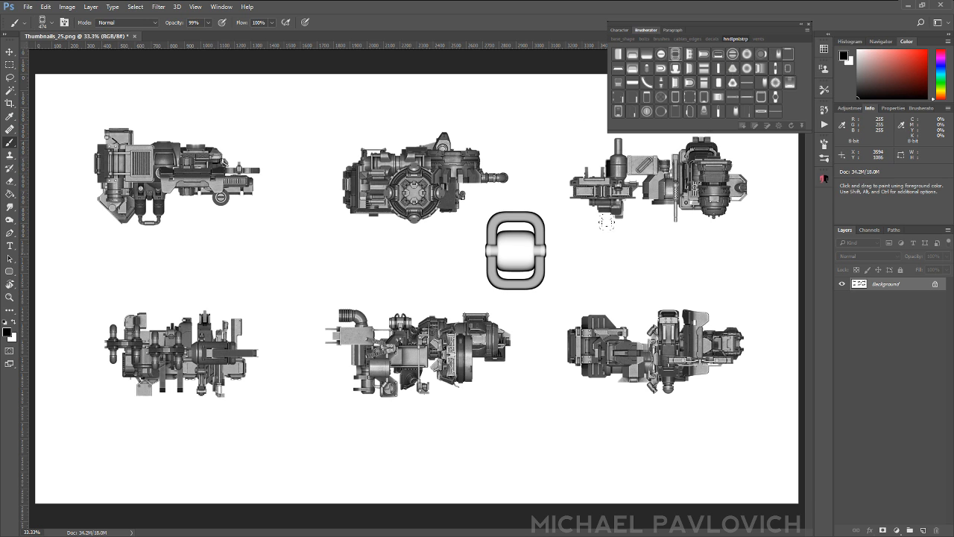
click(690, 56)
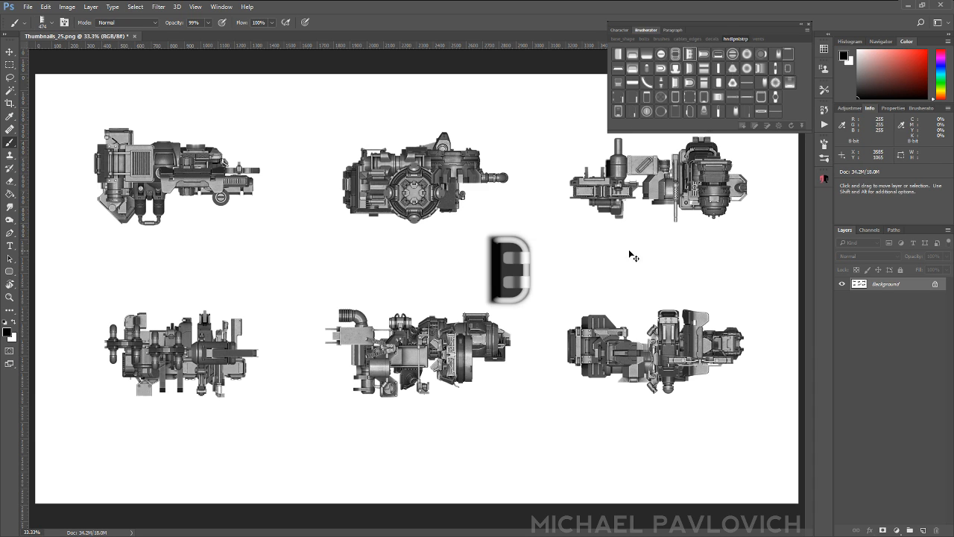
click(732, 81)
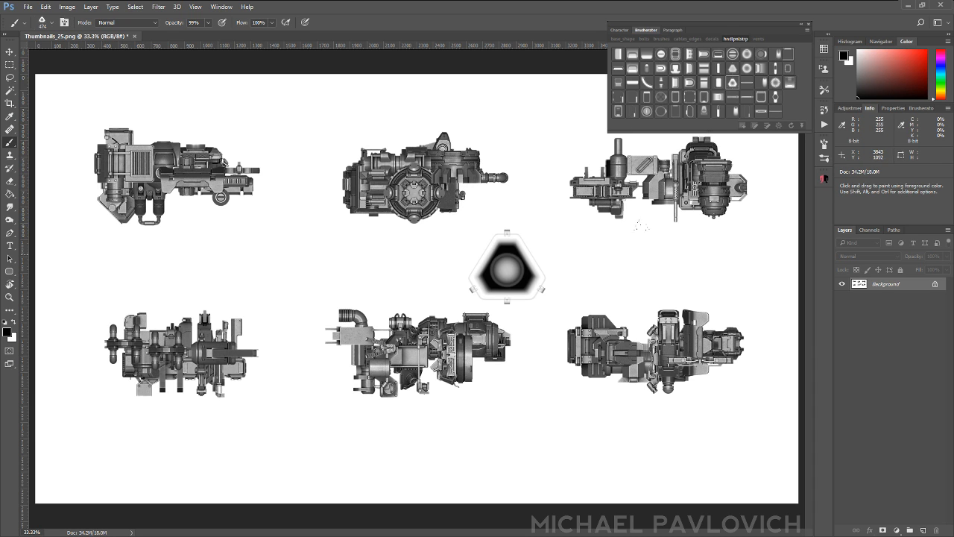
- Try several brushes from the base_shape set, including the circular and crossed-square shapes
click(624, 39)
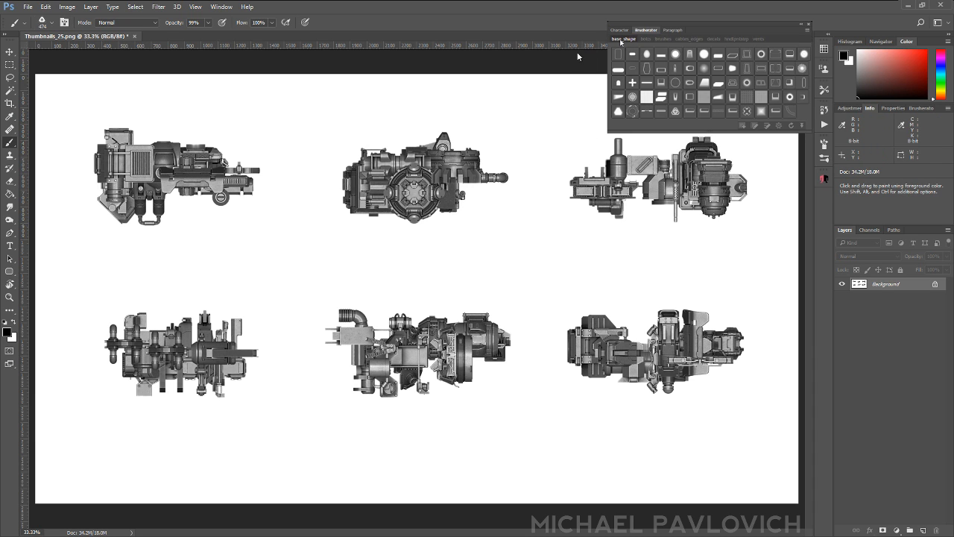
click(617, 53)
click(632, 111)
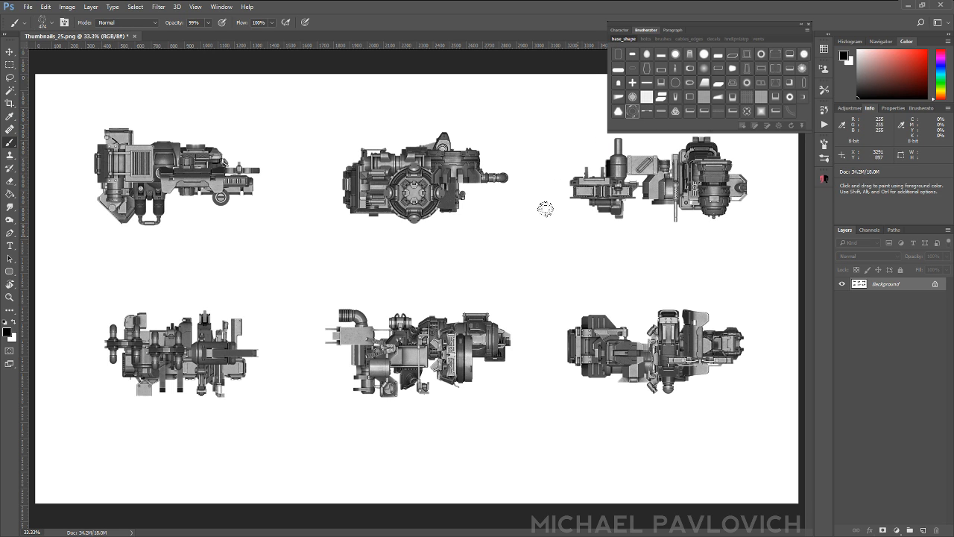
click(747, 110)
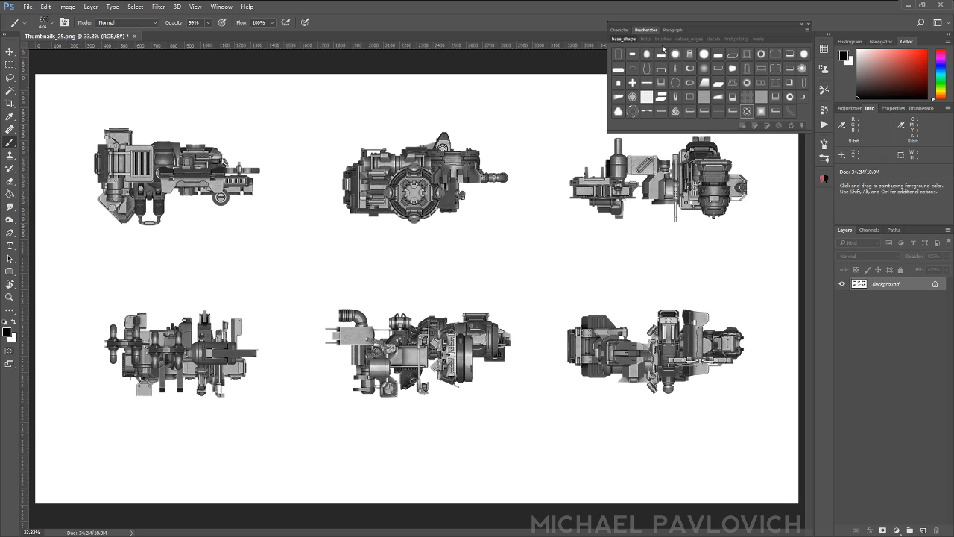
- Try painting strokes with the Square Soft brush in the blank area between the rows, and undo them
click(662, 39)
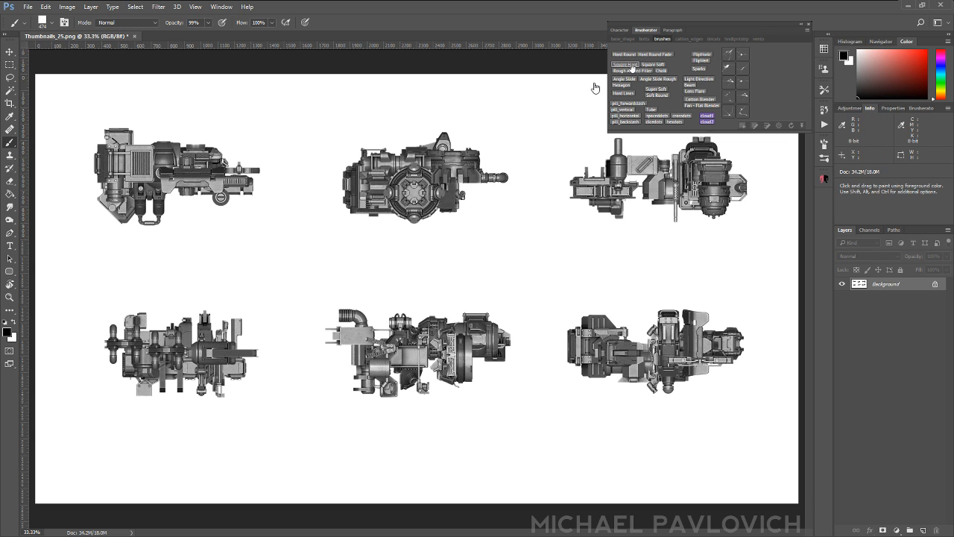
click(624, 65)
click(653, 65)
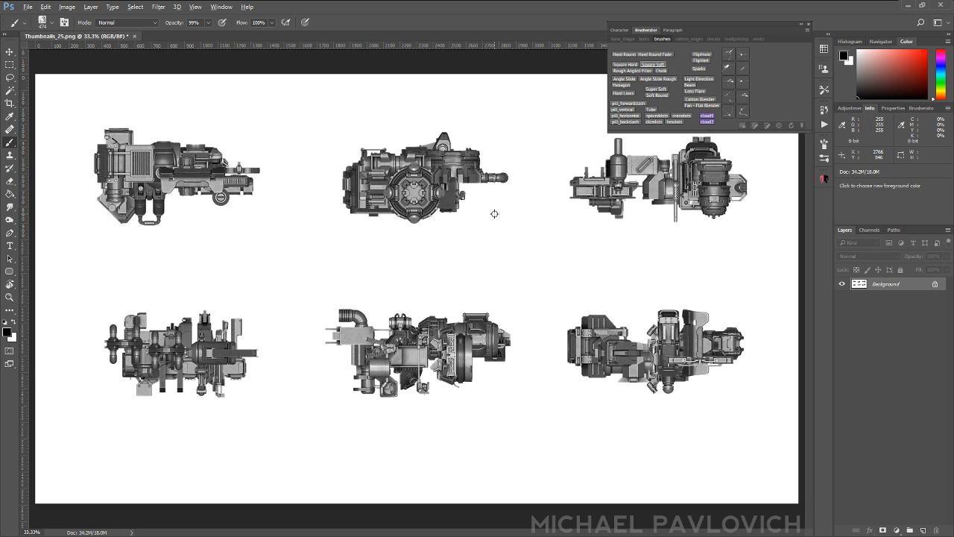
click(472, 261)
drag(463, 264, 641, 268)
key(ctrl+z)
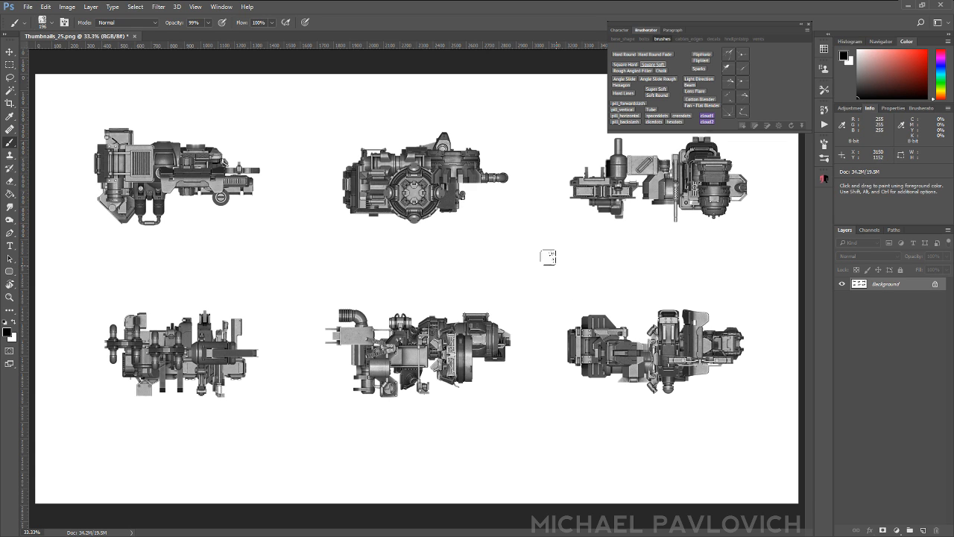
drag(493, 265, 652, 295)
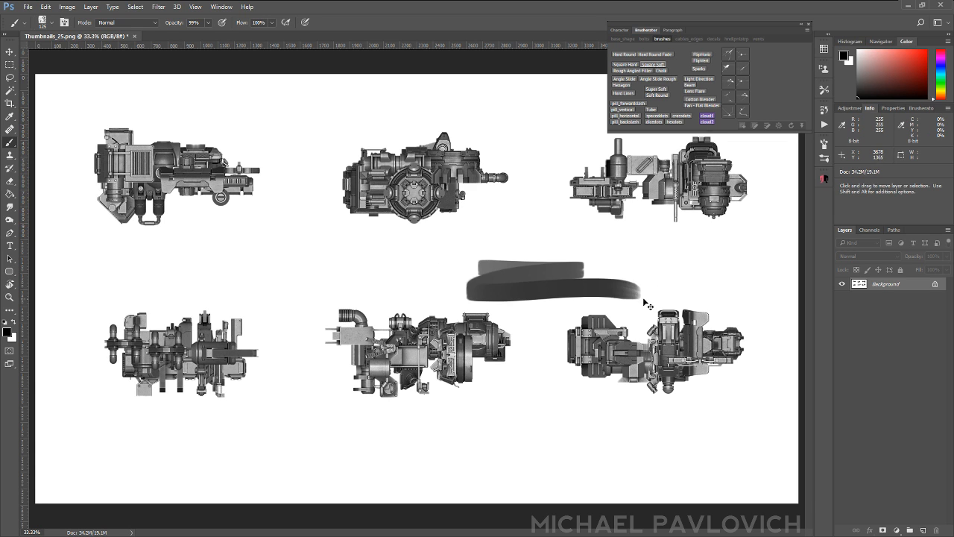
key(ctrl+z)
- Test and undo a pill_horizontal stroke, and paint a straight horizontal row of marks with the pill_backslash brush between the rows
click(624, 116)
drag(429, 259, 652, 267)
key(ctrl+z)
click(625, 122)
drag(399, 273, 612, 273)
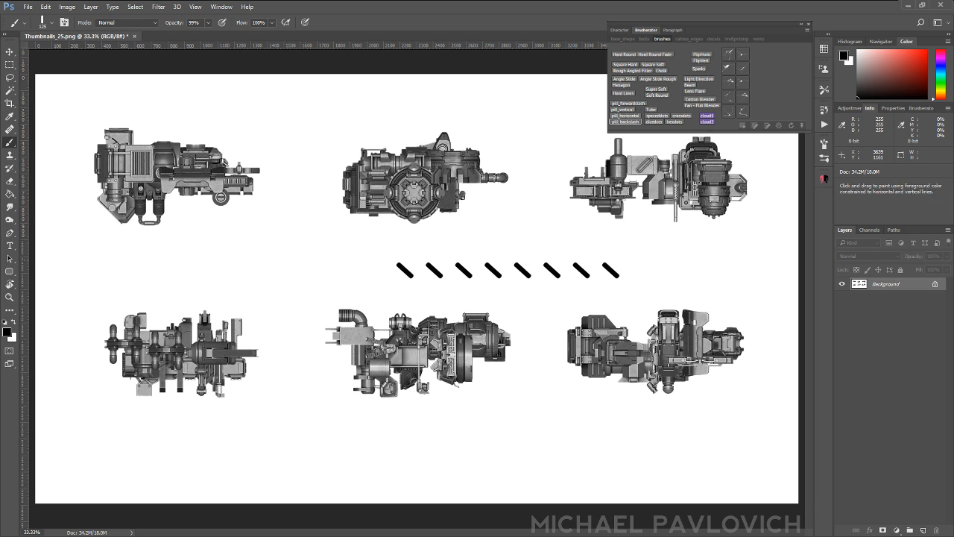
- Undo the row of pill_backslash marks, and test vertical, horizontal and diagonal strokes with the same brush, undoing them
key(ctrl+z)
shift+drag(526, 181, 535, 366)
key(ctrl+z)
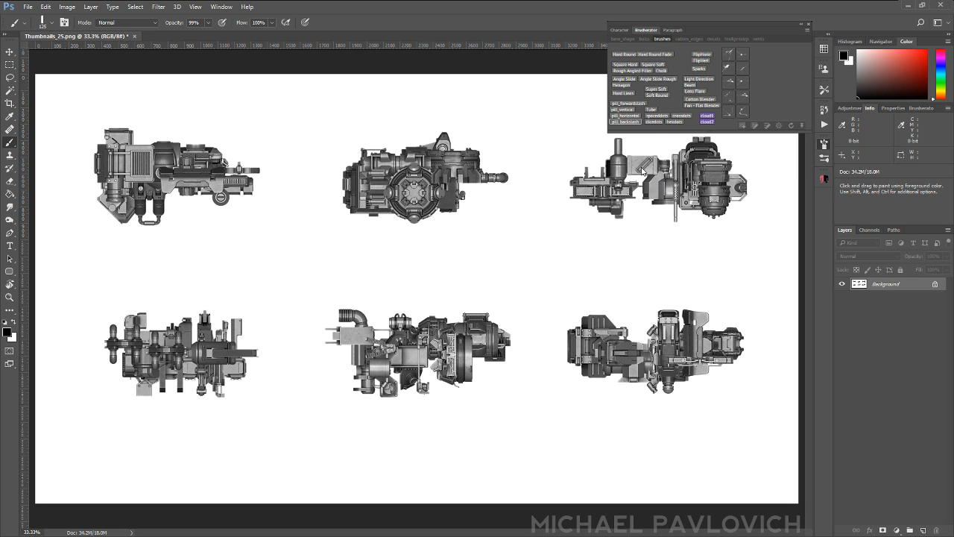
drag(398, 269, 631, 259)
key(ctrl+z)
mouse_move(537, 207)
mouse_down()
mouse_move(532, 217)
mouse_move(298, 286)
mouse_up()
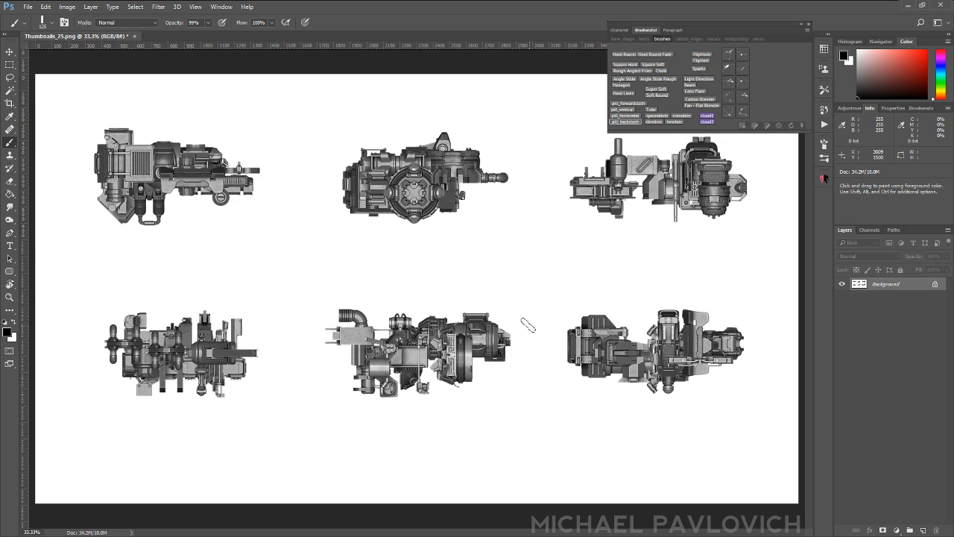
- Test pill_backslash strokes with pen pressure for size on and off, undo them, and leave pressure sizing on
click(307, 22)
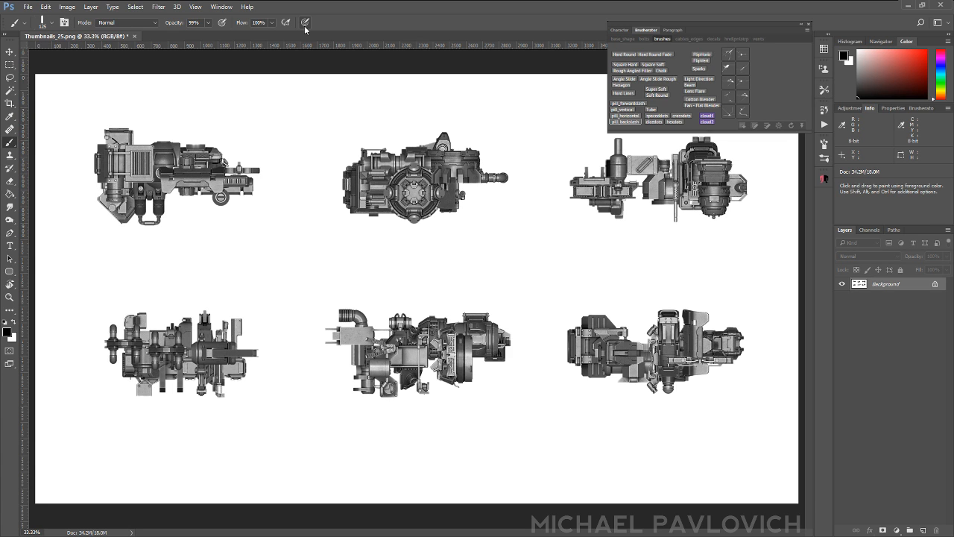
mouse_move(340, 286)
mouse_down()
mouse_move(389, 261)
mouse_move(511, 229)
mouse_move(281, 234)
mouse_move(256, 266)
mouse_move(314, 278)
mouse_move(566, 276)
mouse_up()
key(ctrl+z)
click(304, 23)
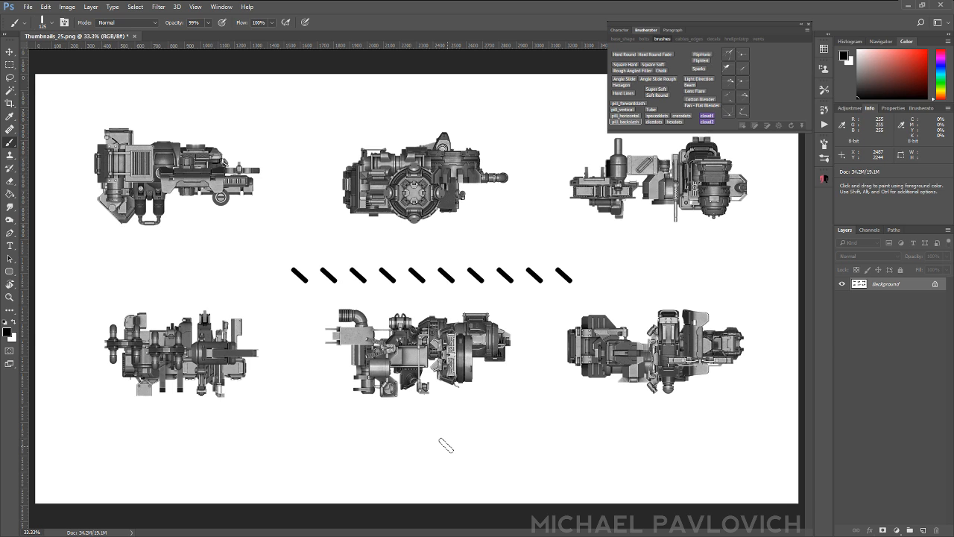
key(ctrl+z)
click(305, 23)
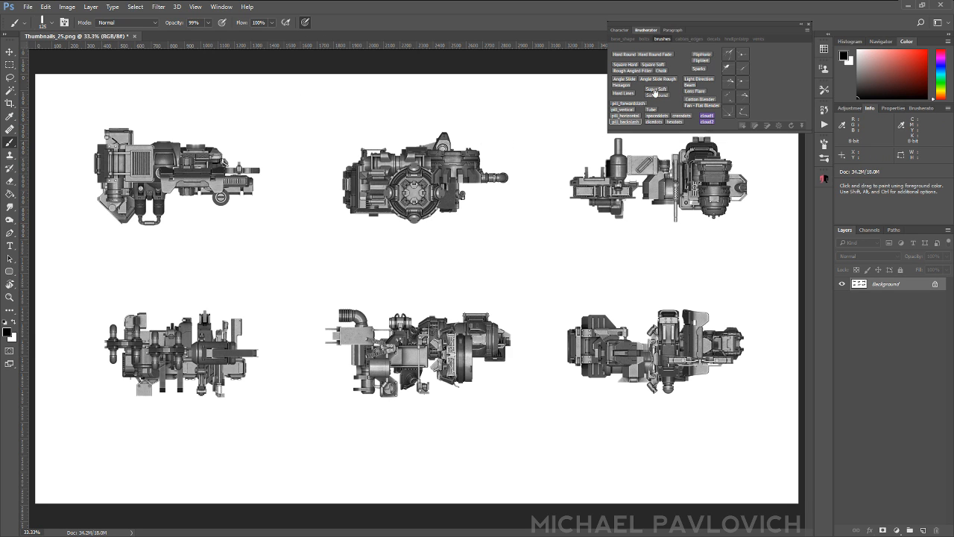
- Try two diagonal pill_backslash strokes with pressure sizing active in the blank area between the rows, and undo both
mouse_move(501, 242)
mouse_down()
mouse_move(294, 256)
mouse_move(275, 303)
mouse_up()
key(ctrl+z)
mouse_move(489, 291)
mouse_down()
mouse_move(413, 248)
mouse_move(350, 336)
mouse_move(653, 234)
mouse_up()
key(ctrl+z)
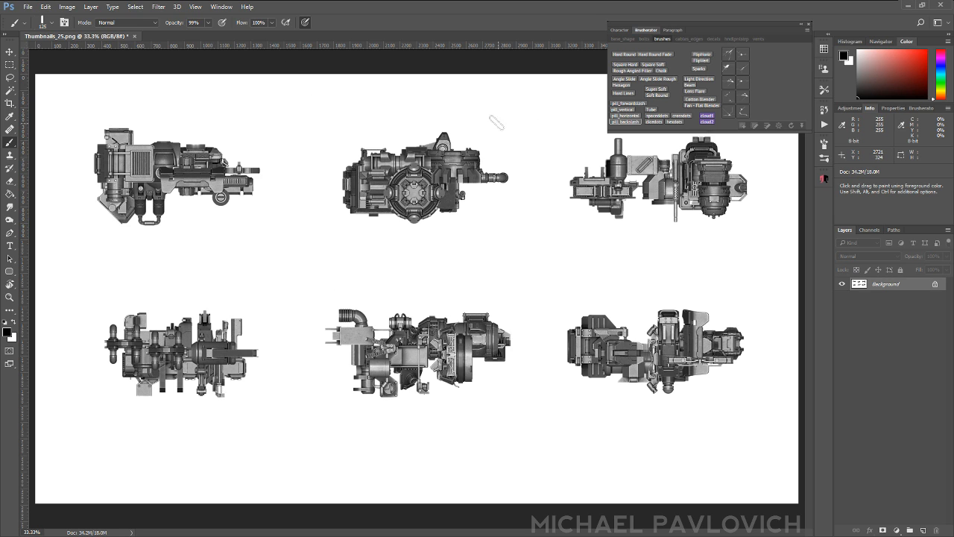
- Try strokes with the Square Soft brush at 112 px in a dark grey sampled from the upper-middle thumbnail, and undo them
click(652, 65)
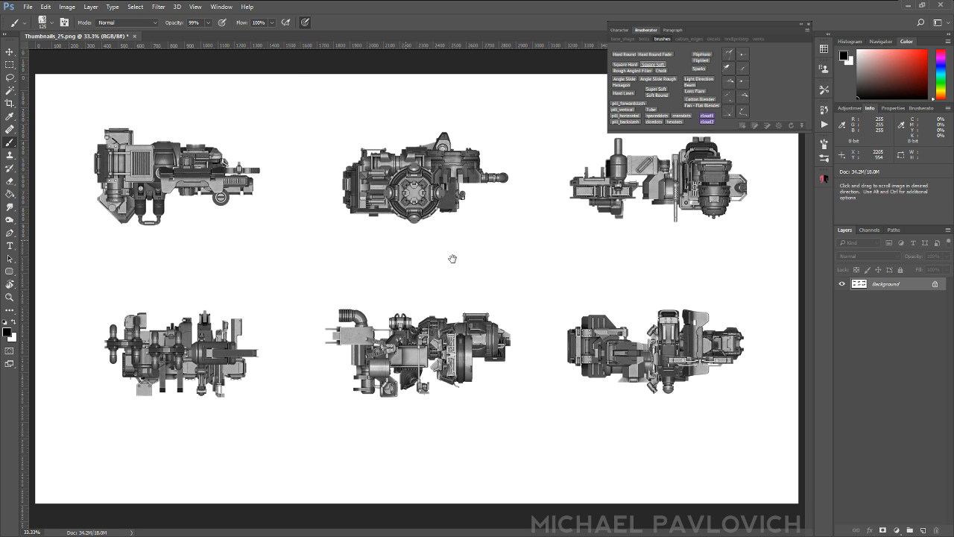
alt+right_drag(439, 235, 434, 235)
alt+click(450, 205)
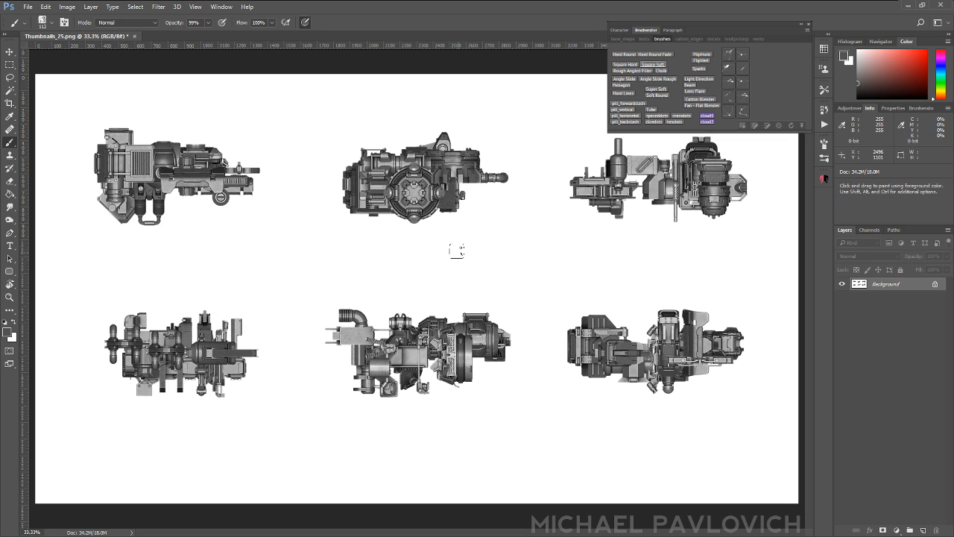
drag(455, 254, 295, 255)
key(ctrl+z)
mouse_move(429, 259)
mouse_down()
mouse_move(327, 254)
mouse_move(276, 310)
mouse_up()
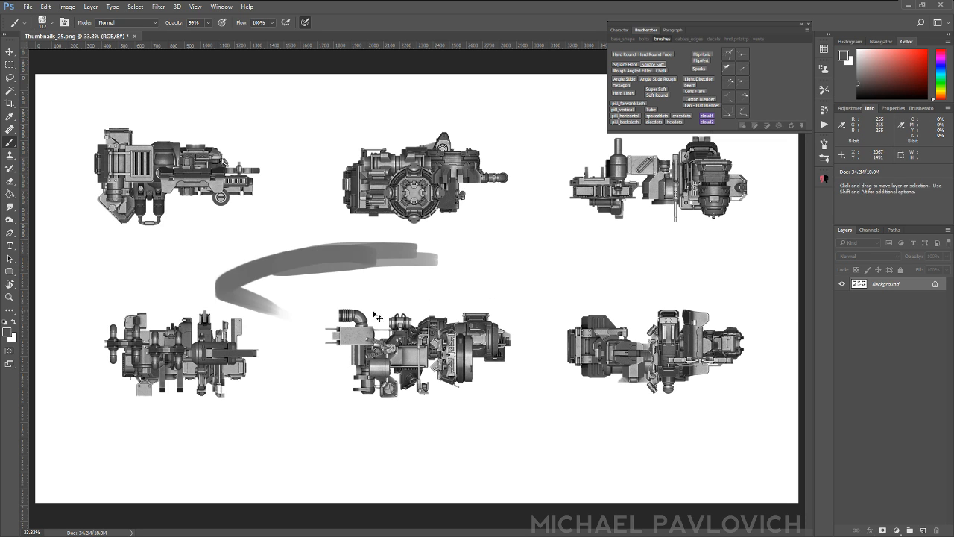
key(ctrl+z)
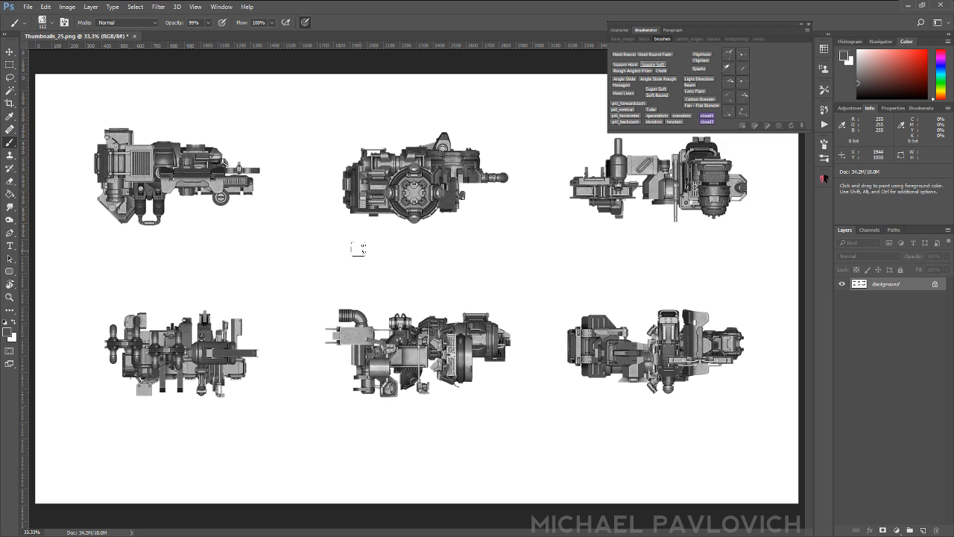
- Switch to the full-screen view and examine the mechanical thumbnails across both rows at closer range
drag(355, 222, 271, 294)
key(f)
key(f)
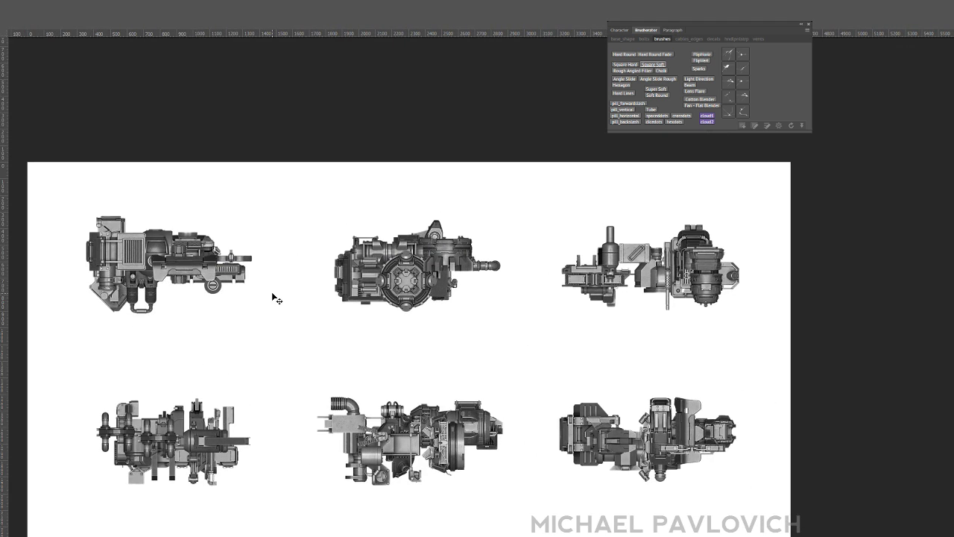
key(ctrl+plus)
drag(219, 276, 401, 211)
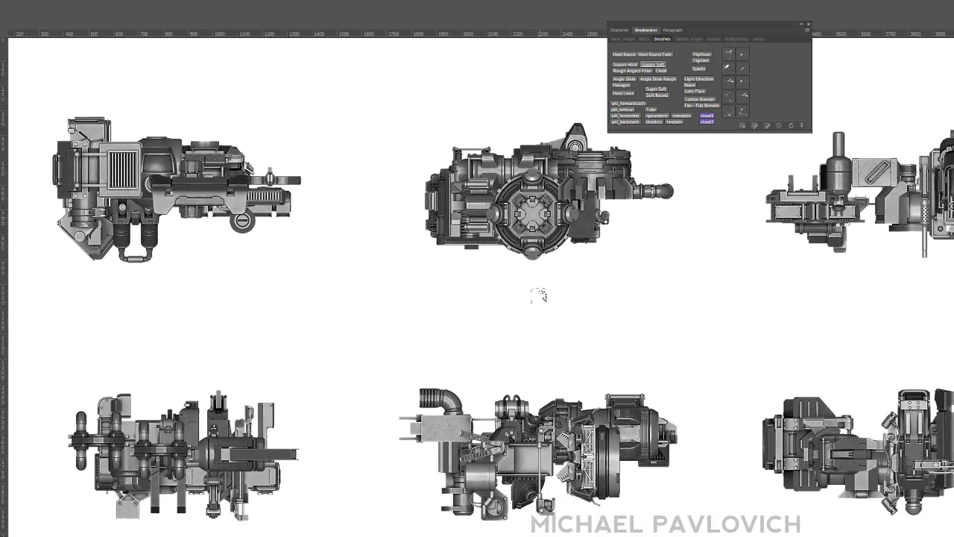
drag(569, 313, 227, 335)
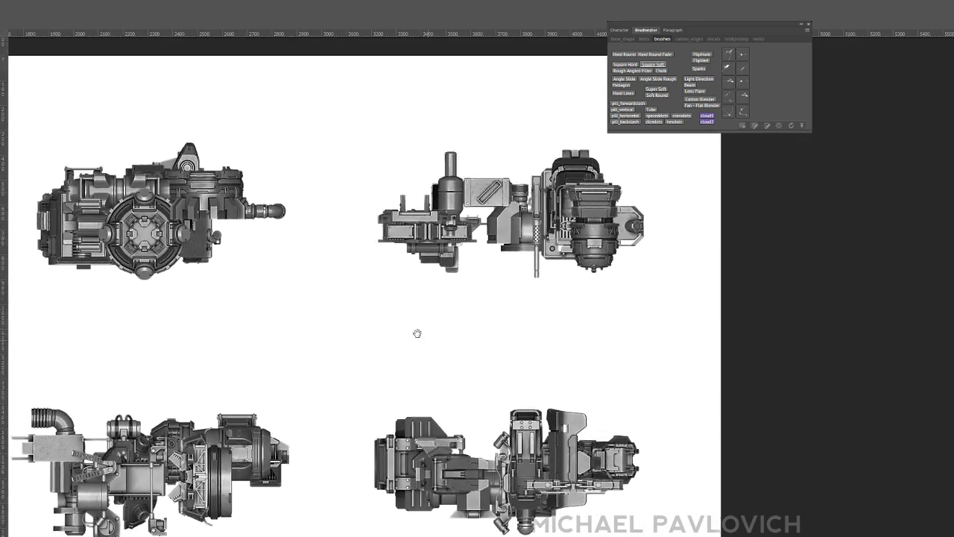
drag(358, 305, 577, 325)
drag(447, 327, 601, 313)
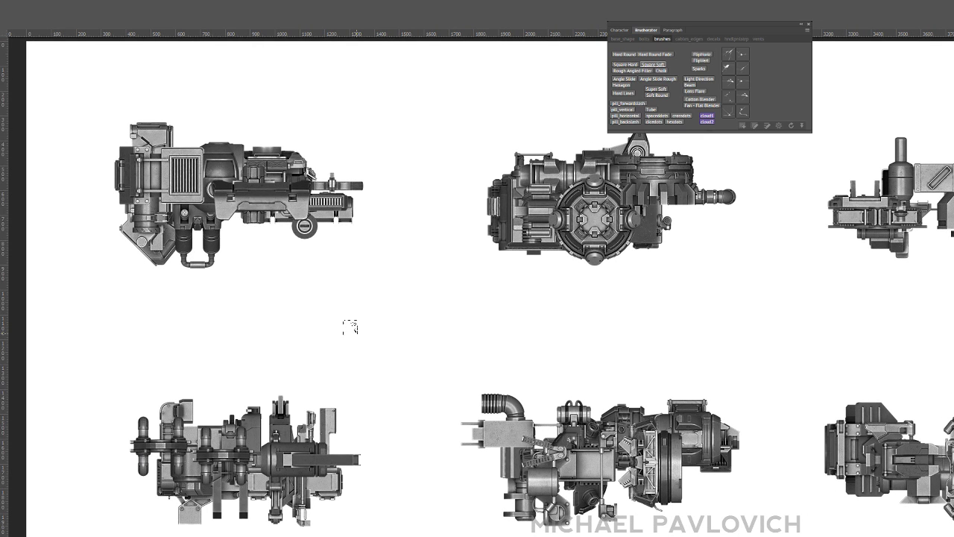
- Crop the document down to the first mechanical thumbnail in the upper row
key(c)
drag(598, 363, 452, 320)
key(Return)
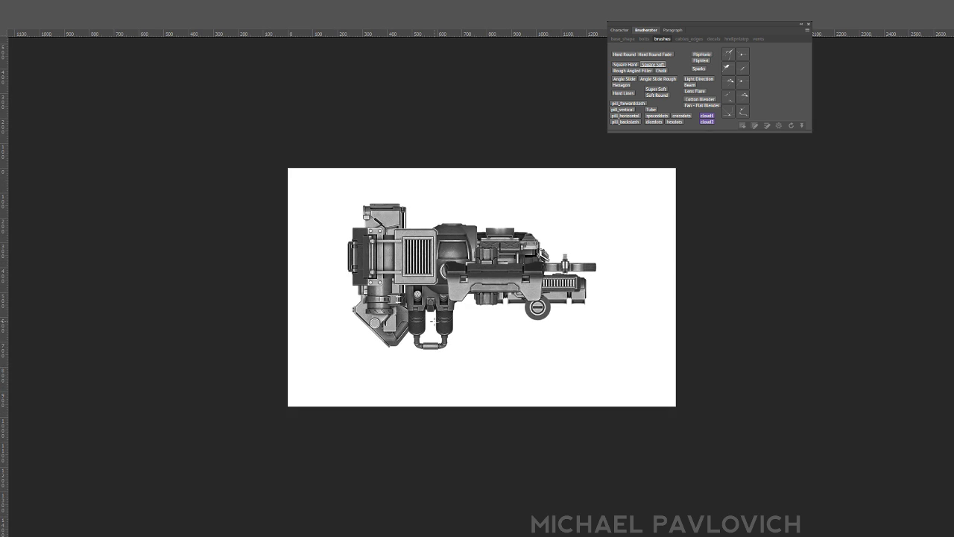
drag(380, 257, 321, 275)
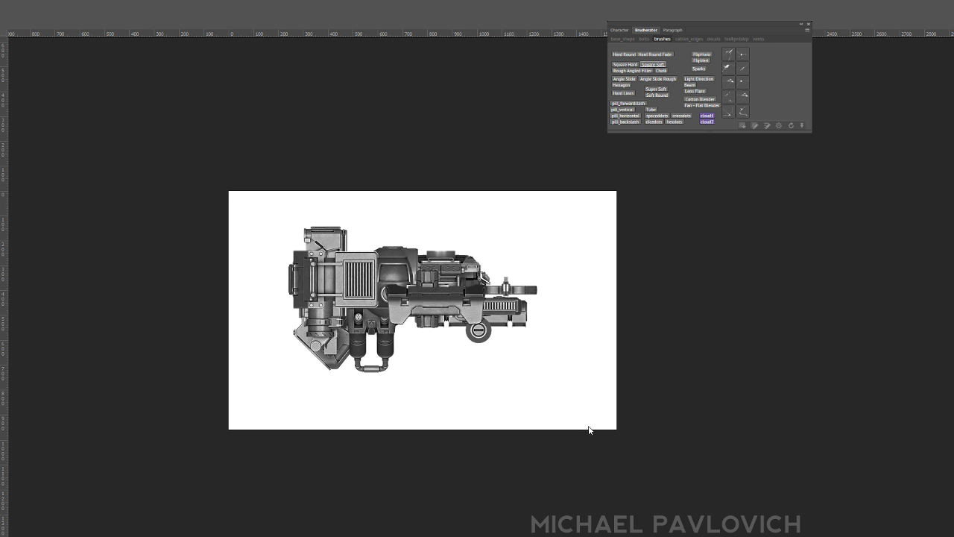
- Look through the other open documents with the finished weapon paintings, including the assault rifle and the revolvers
key(ctrl+Tab)
key(ctrl+Tab)
key(ctrl+Tab)
key(ctrl+Tab)
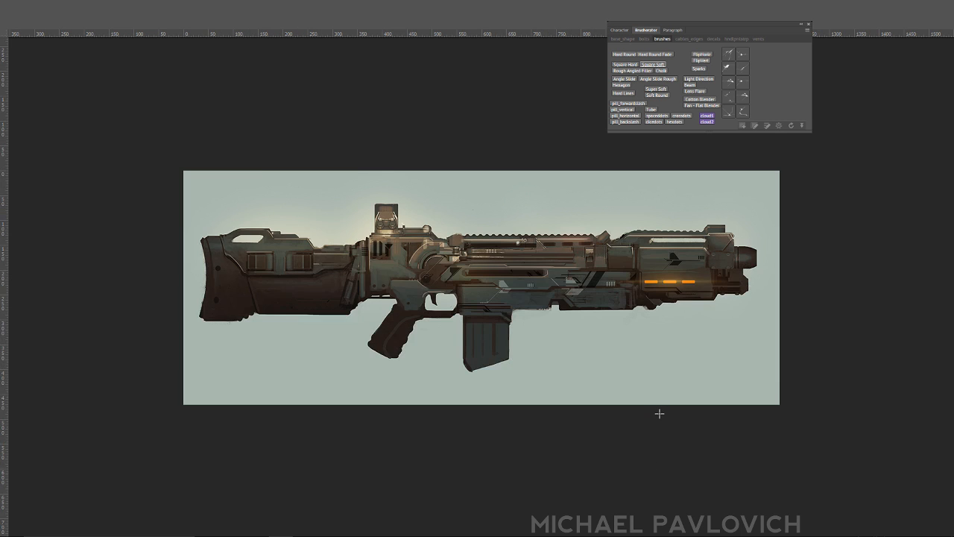
key(ctrl+Tab)
key(ctrl+Tab)
key(ctrl+Tab)
key(ctrl+Tab)
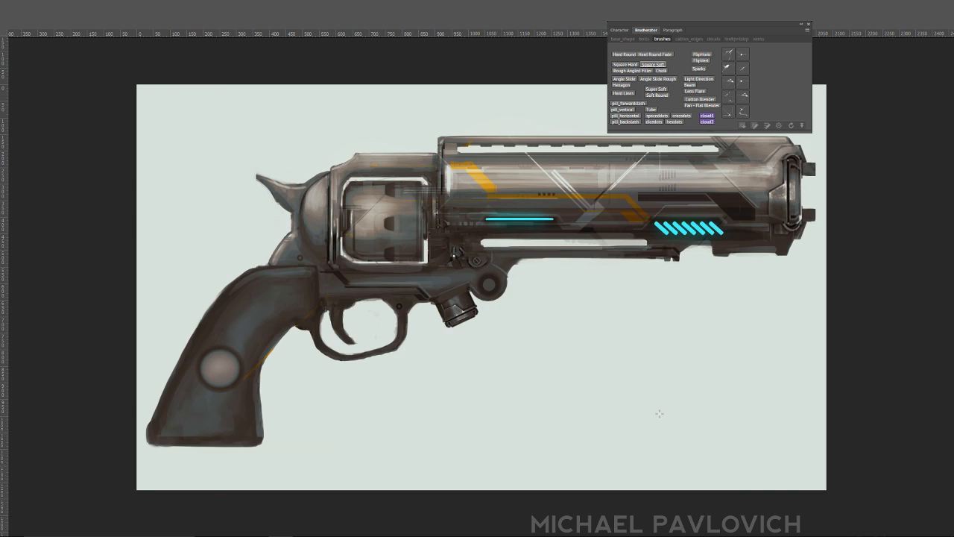
key(ctrl+Tab)
key(ctrl+Tab)
key(ctrl+Tab)
key(ctrl+Tab)
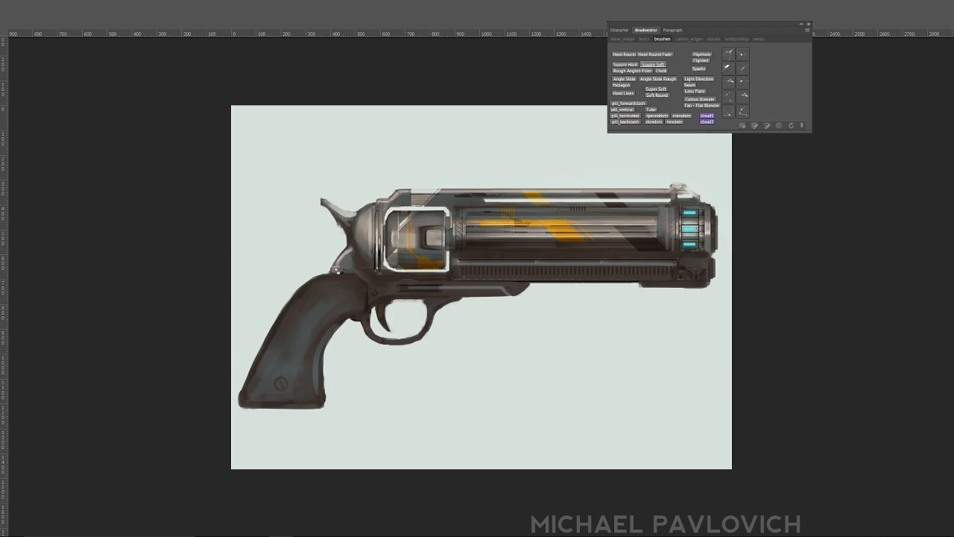
key(ctrl+Tab)
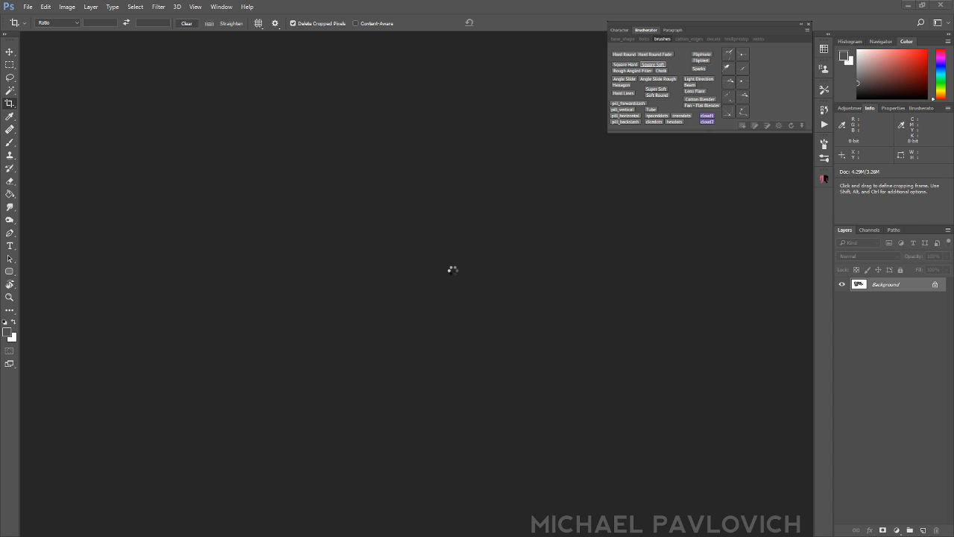
drag(401, 172, 422, 204)
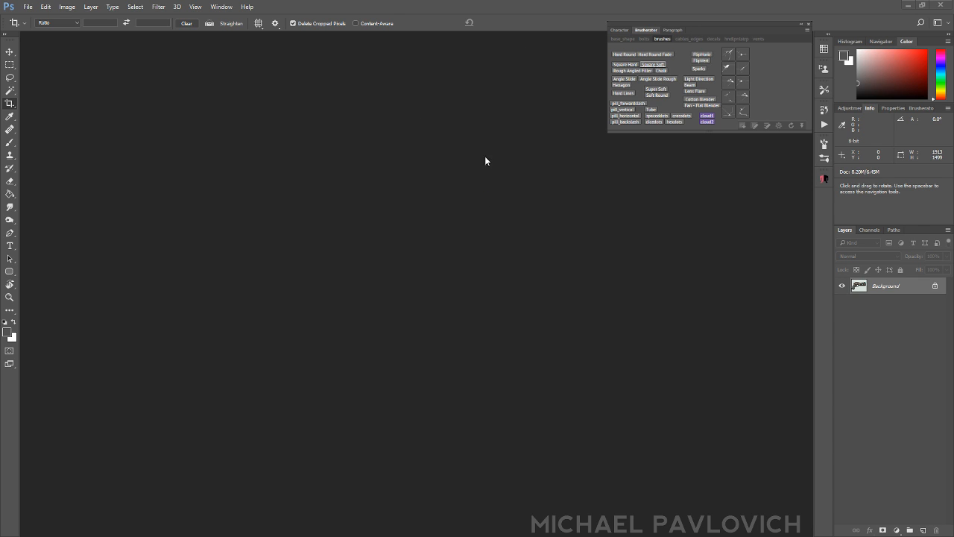
click(173, 54)
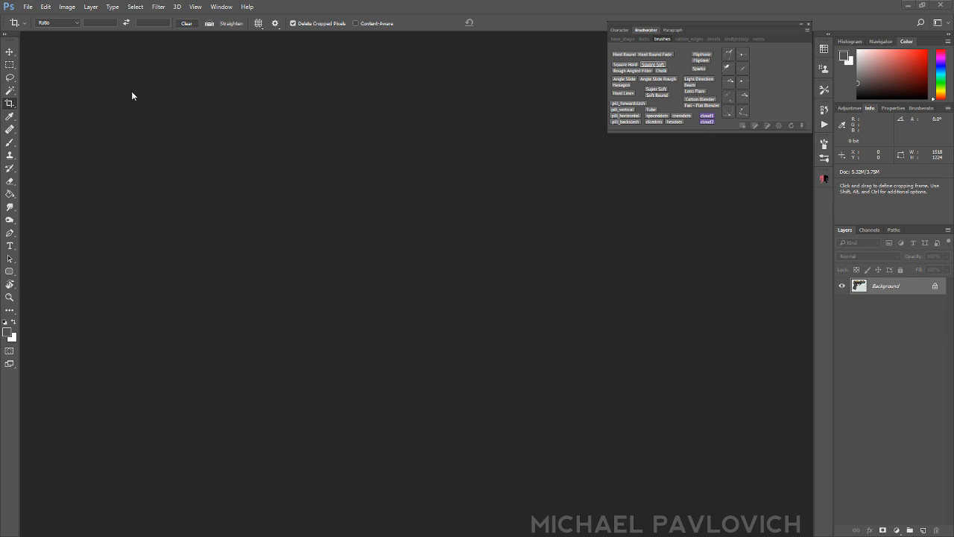
click(36, 21)
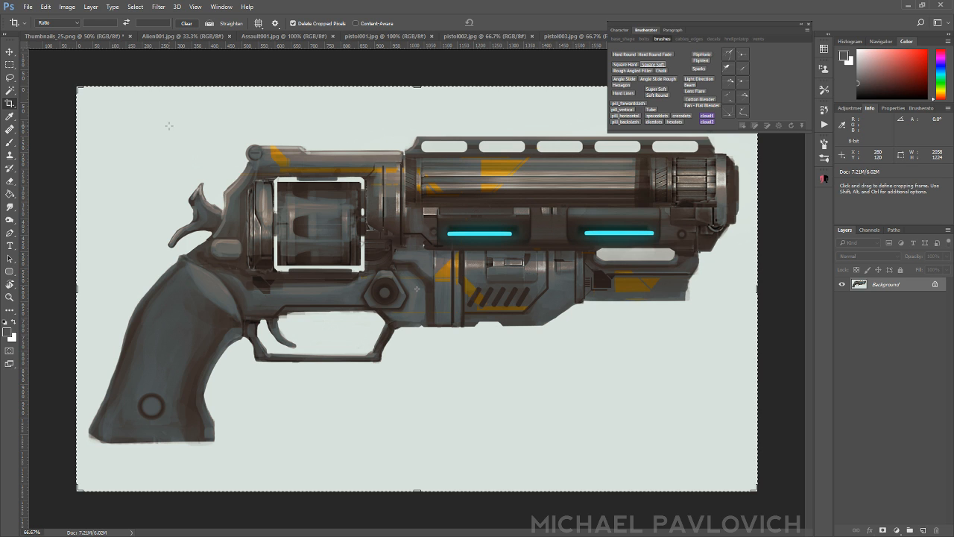
- Close the weapon images Alien001.jpg, Assault001.jpg and pistol001.jpg to pistol004.jpg, keeping only Thumbnails_25.png open
click(90, 40)
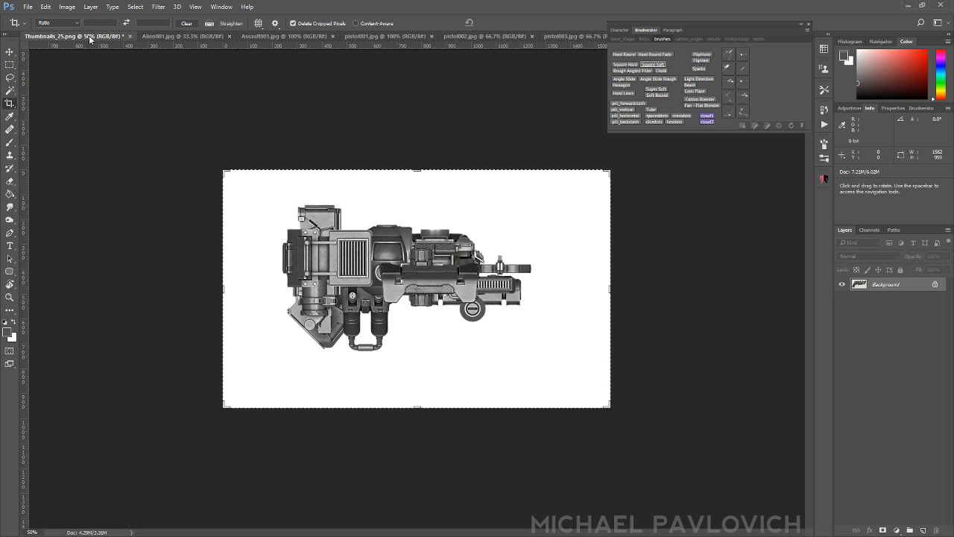
click(181, 37)
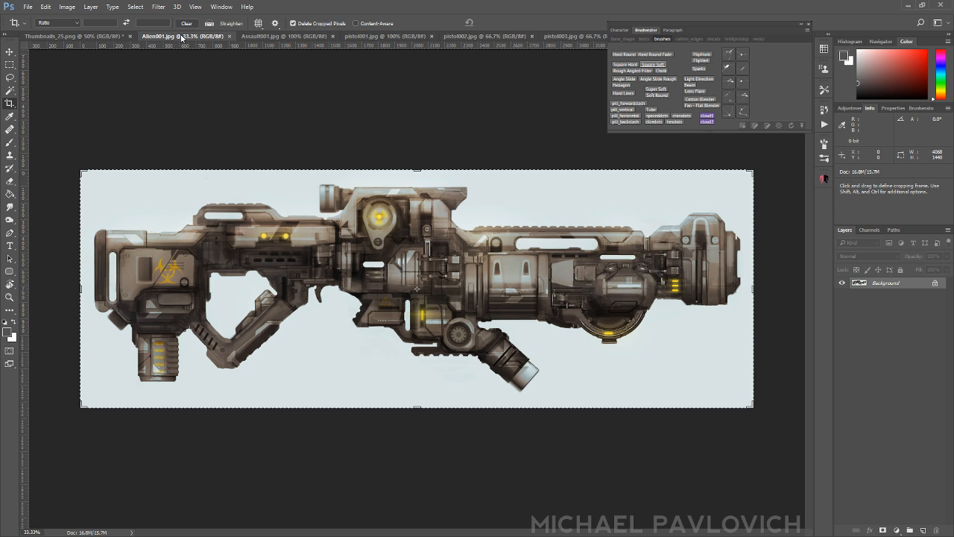
click(230, 36)
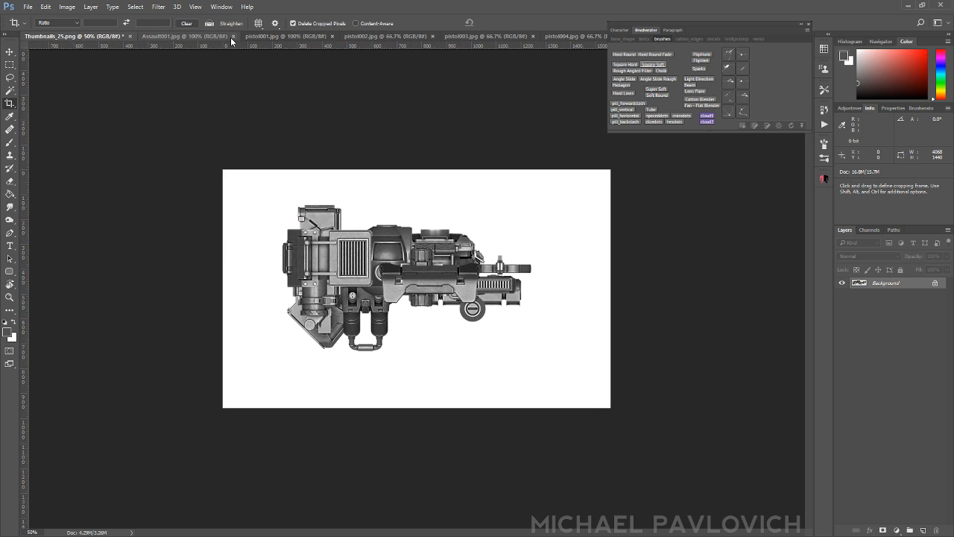
click(231, 38)
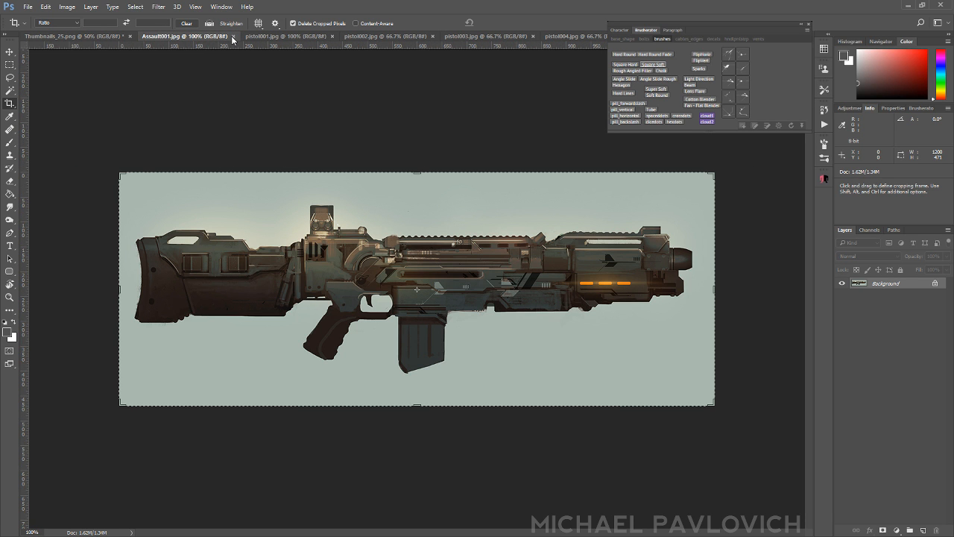
click(232, 37)
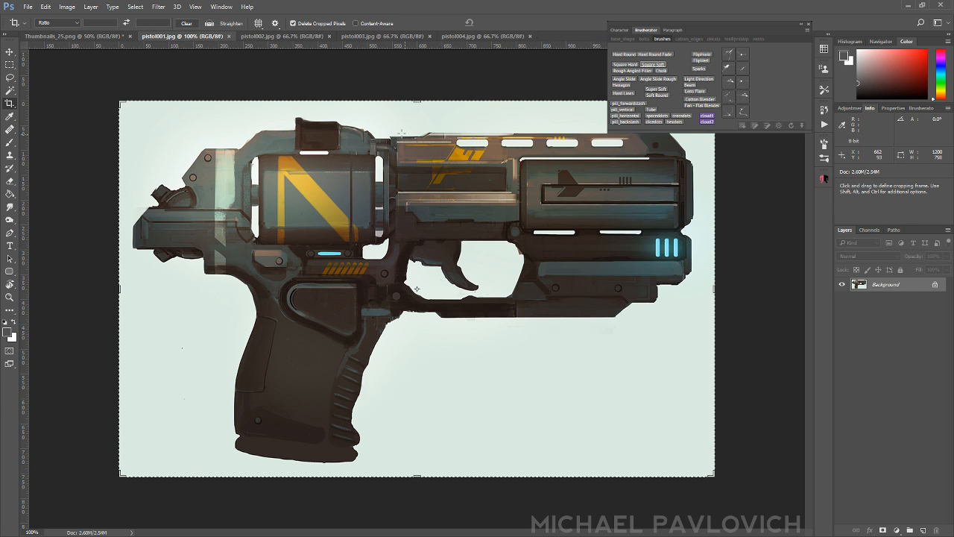
click(230, 36)
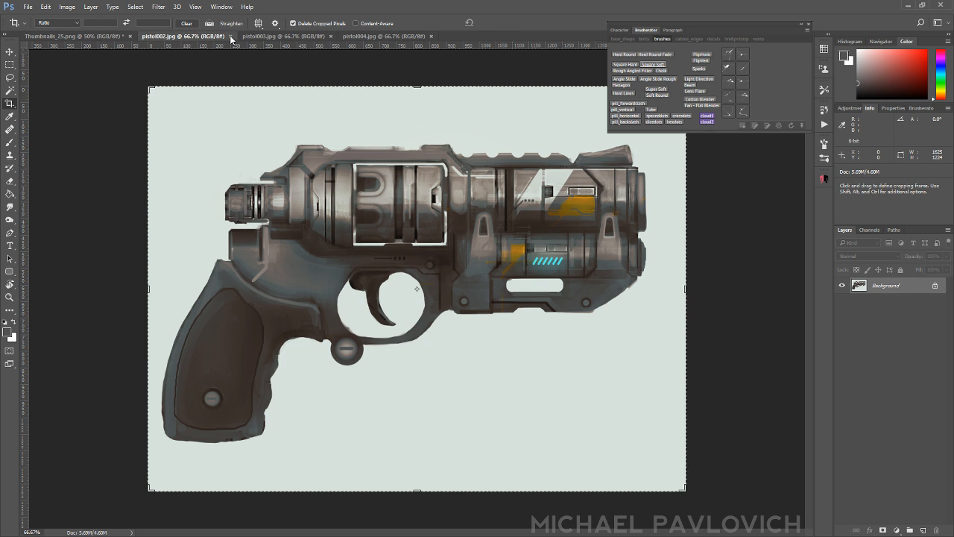
click(231, 38)
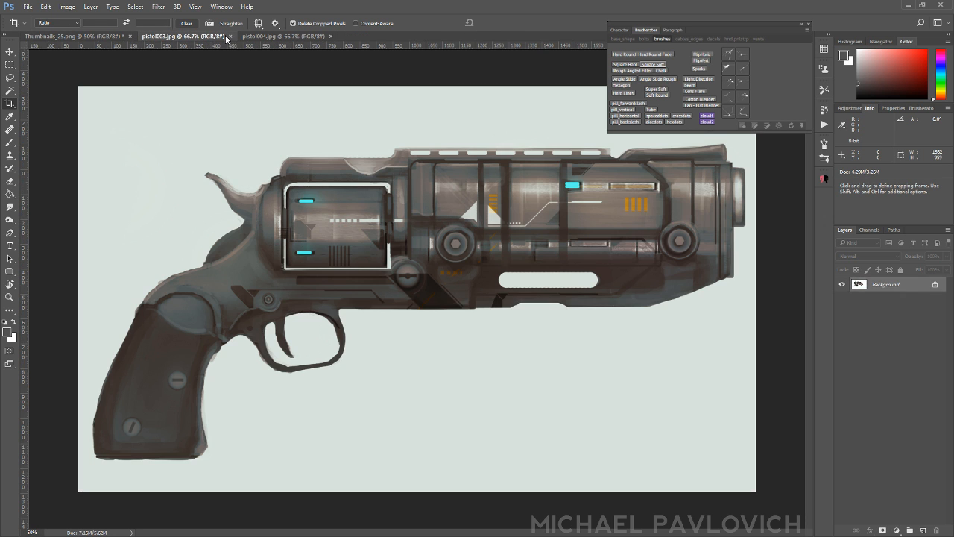
click(231, 38)
click(229, 36)
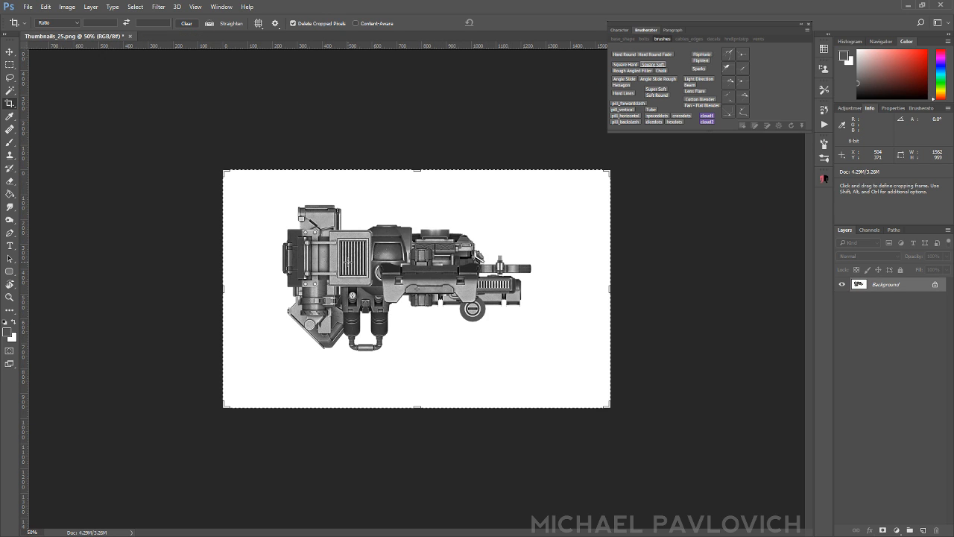
- Leave the crop frame unchanged and activate the Brush tool with the Square Soft tip reduced to 40 px
key(Escape)
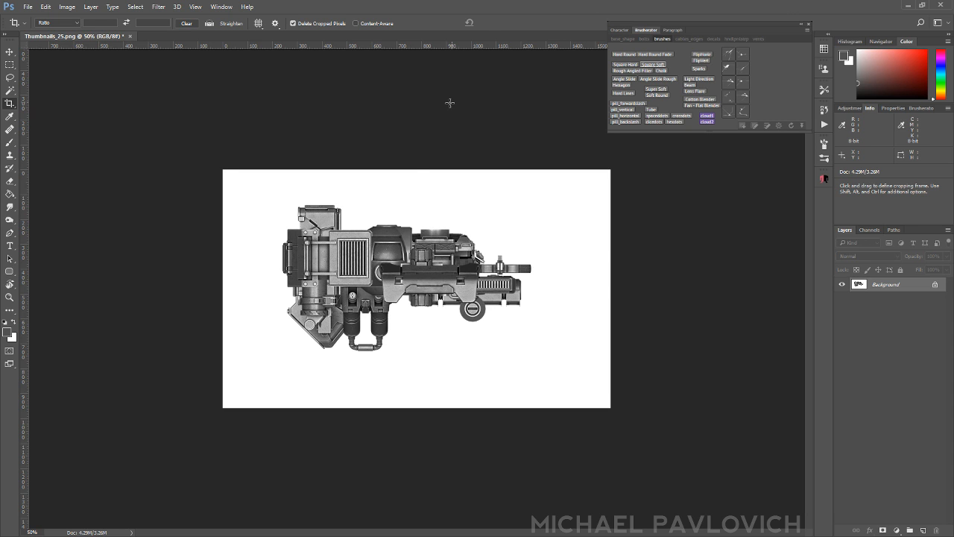
click(414, 109)
key(Escape)
key(b)
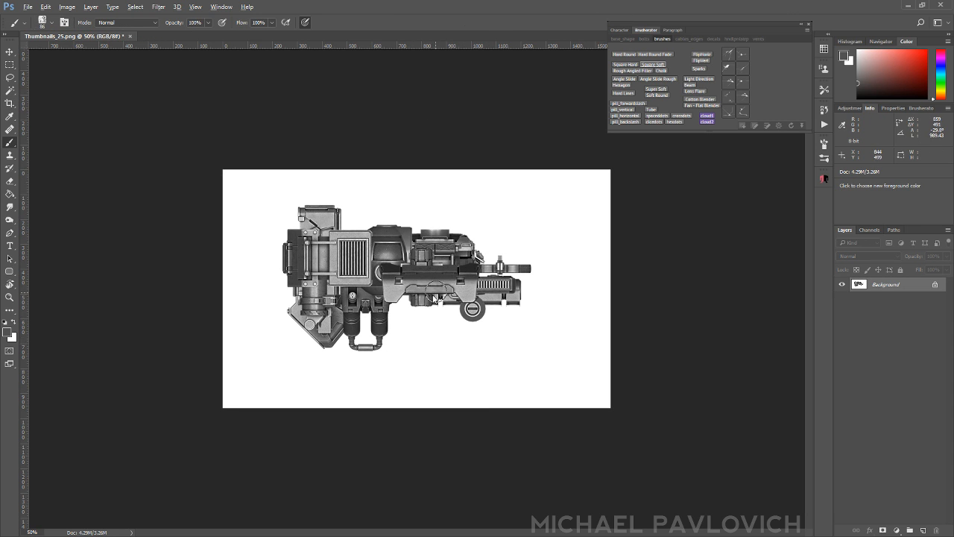
key(bracketleft)
key(bracketleft)
key(bracketleft)
key(bracketleft)
key(bracketleft)
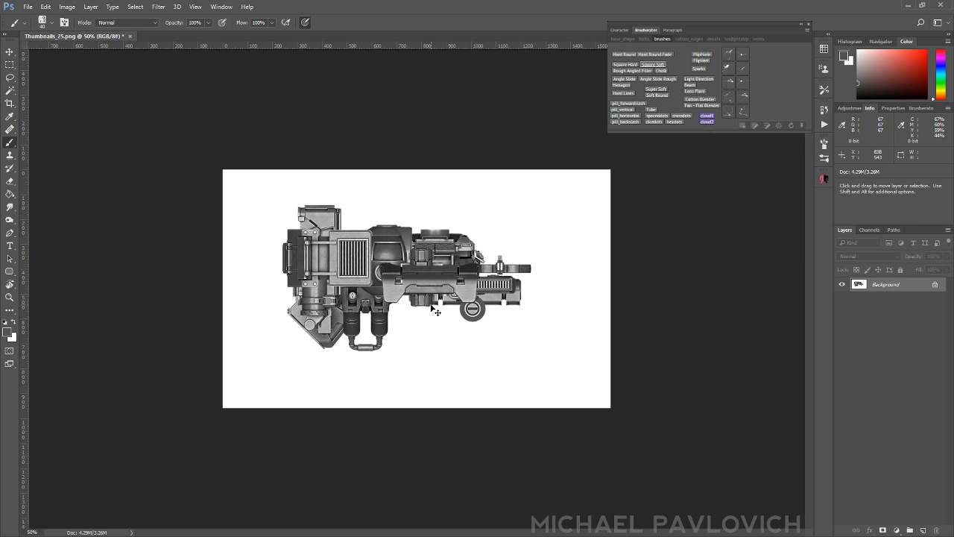
key(ctrl+plus)
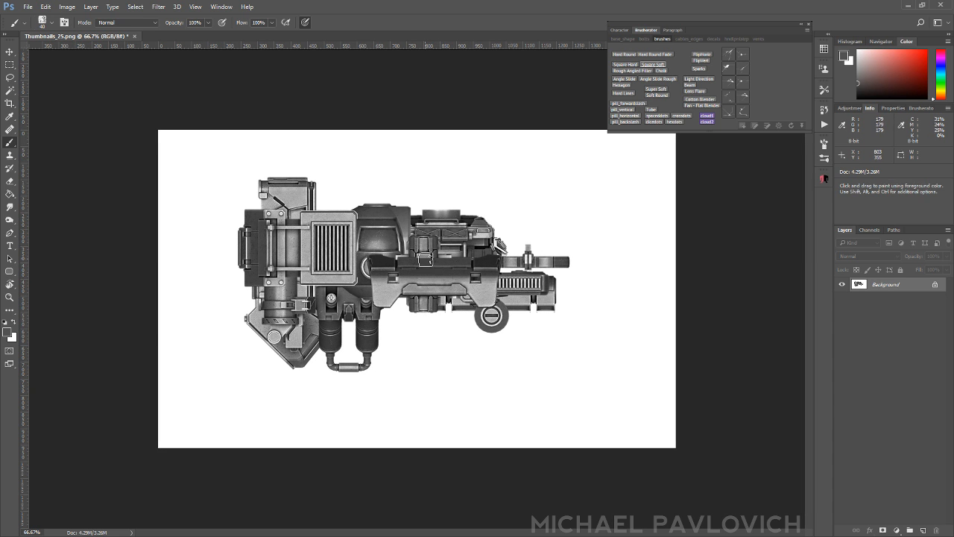
- Switch to full-screen display and extend the canvas with white space above, below and beside the mechanical thumbnail
key(f)
key(f)
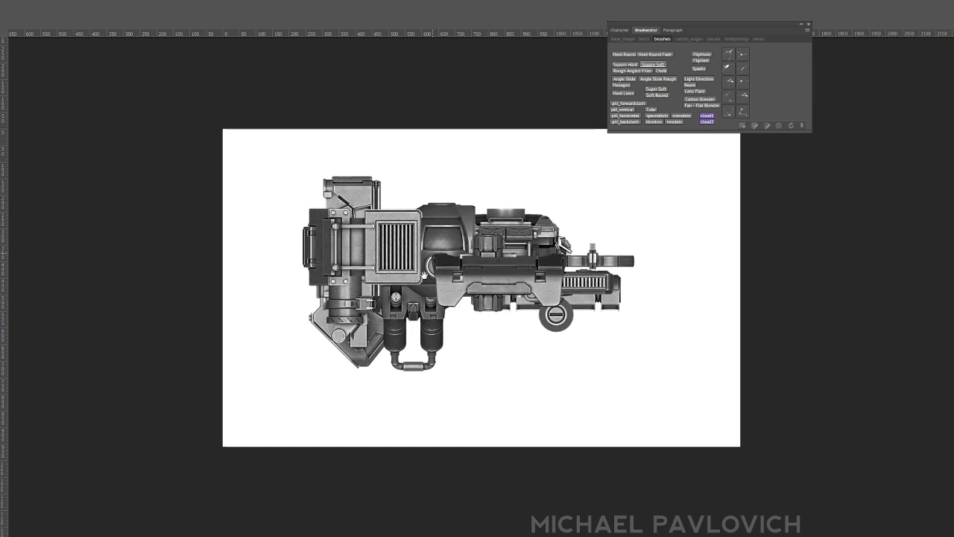
drag(422, 276, 349, 286)
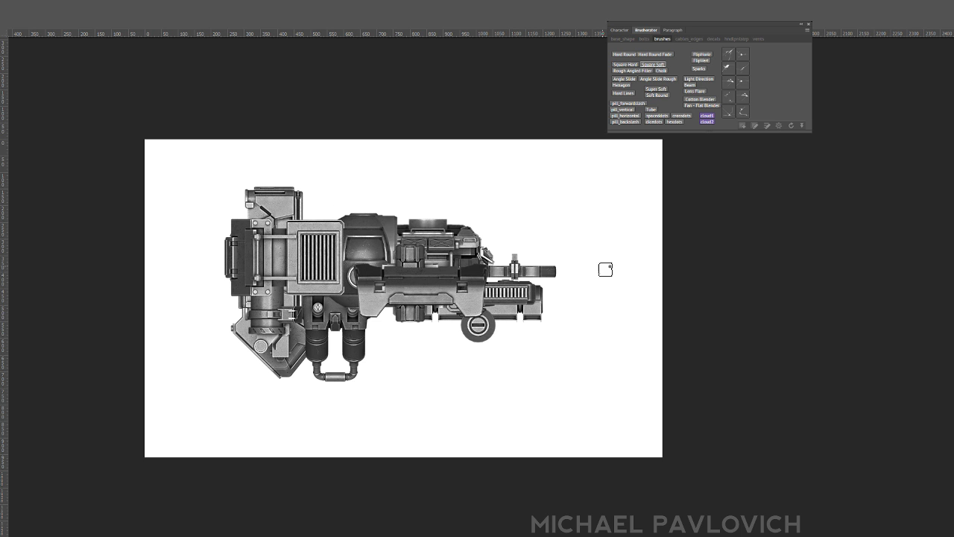
drag(561, 266, 522, 282)
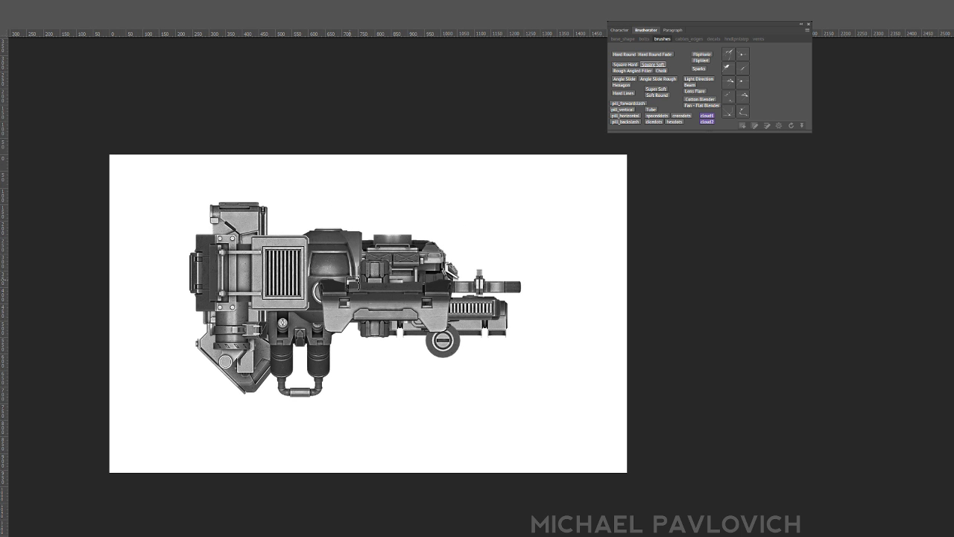
key(ctrl+minus)
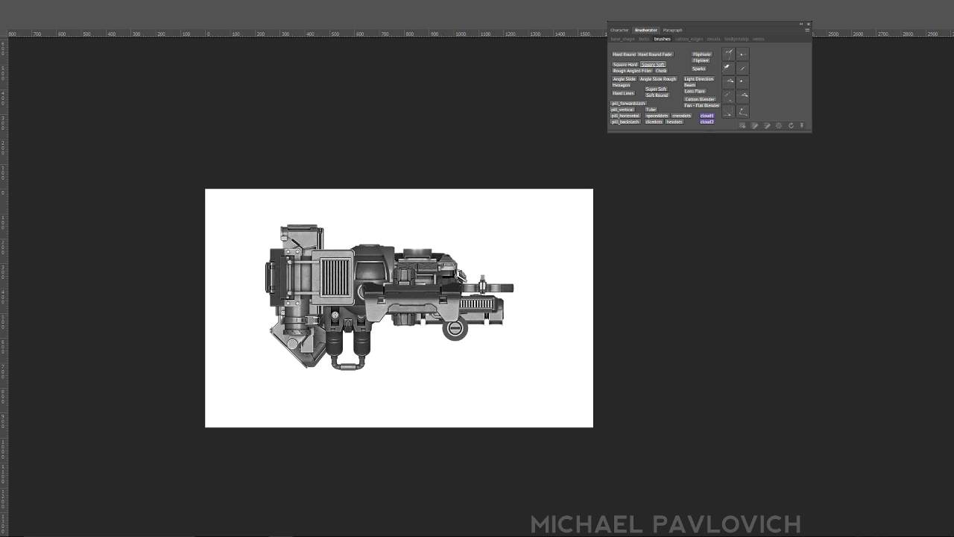
key(Return)
drag(426, 300, 324, 318)
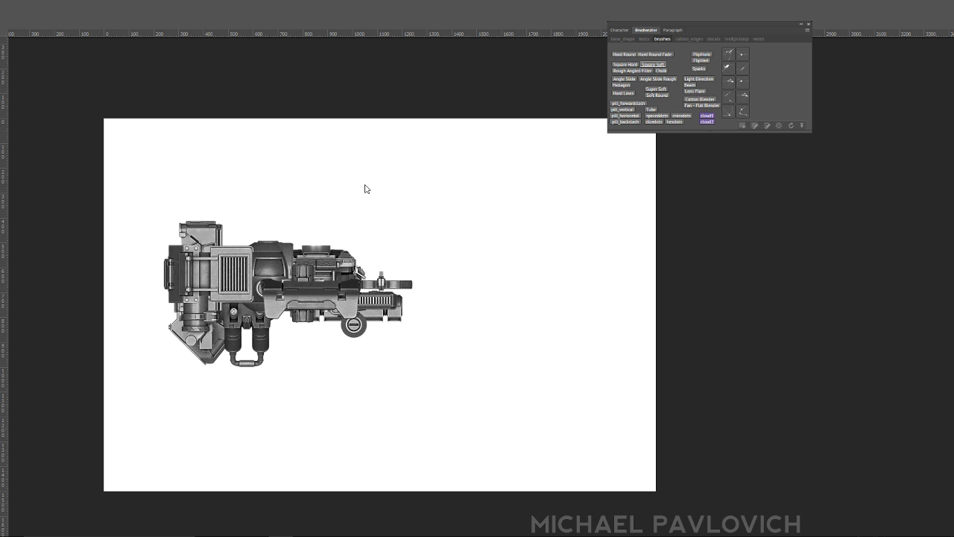
- Duplicate the mechanical part as a horizontally mirrored copy and move it up and left so it overlaps the original
click(702, 54)
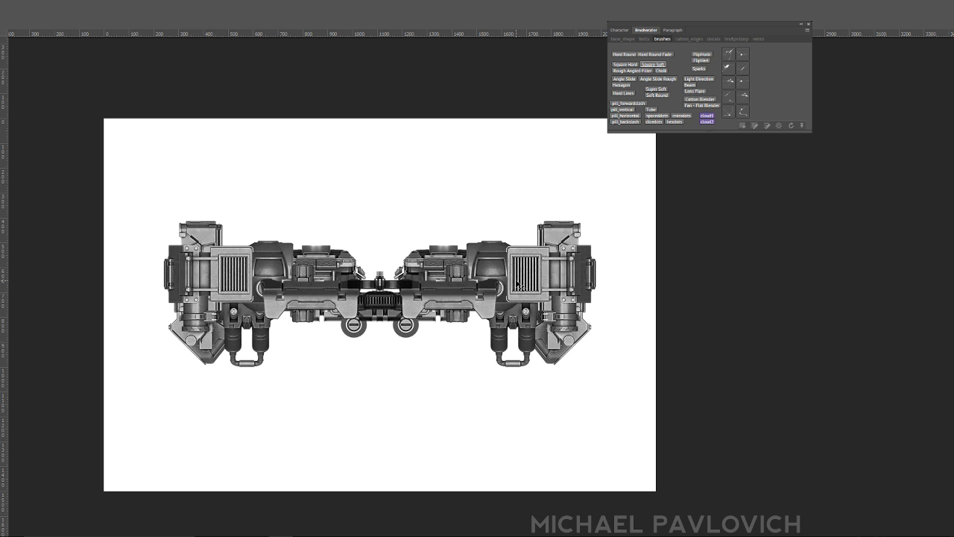
drag(522, 287, 517, 253)
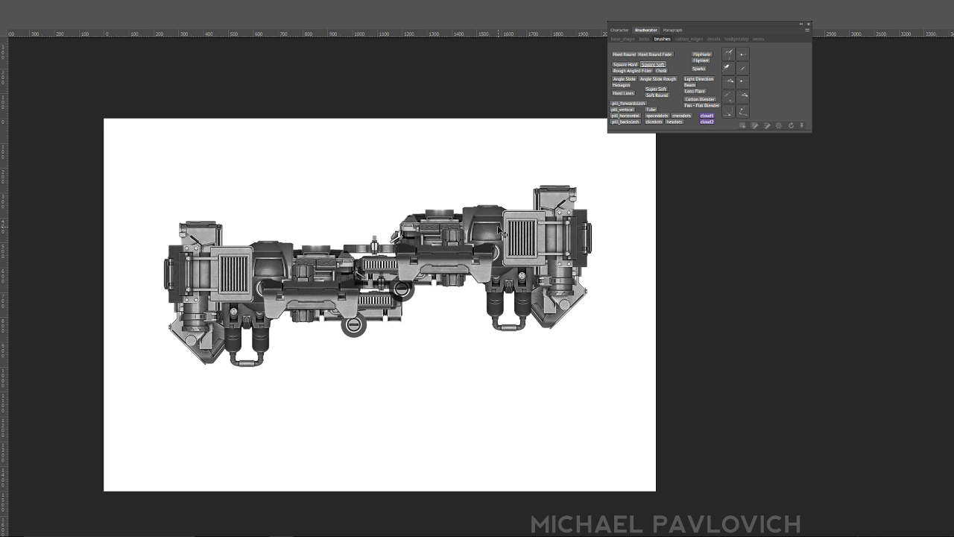
drag(525, 237, 486, 226)
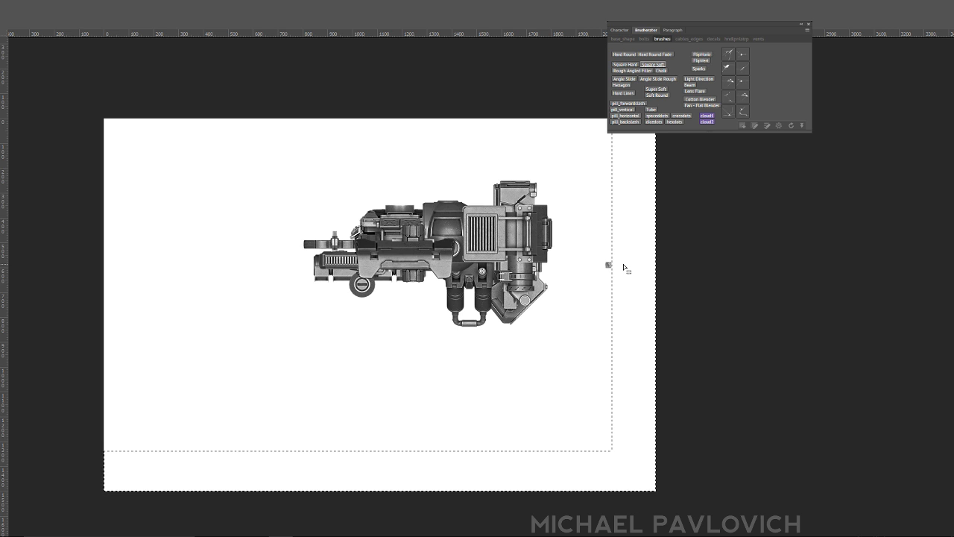
- Delete the white background around the mirrored copy and move the copy slightly down and left over the original
key(ctrl+d)
key(ctrl+z)
alt+shift+click(208, 203)
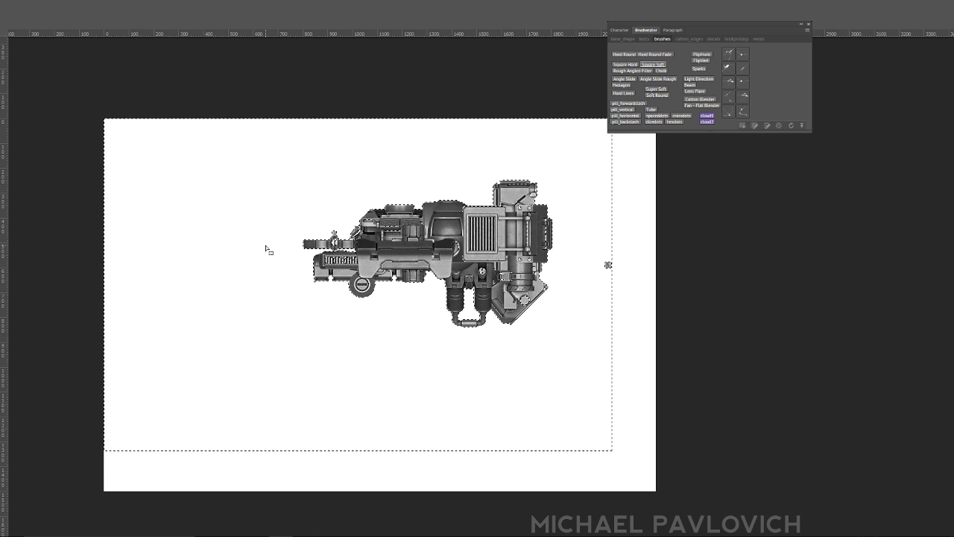
key(Delete)
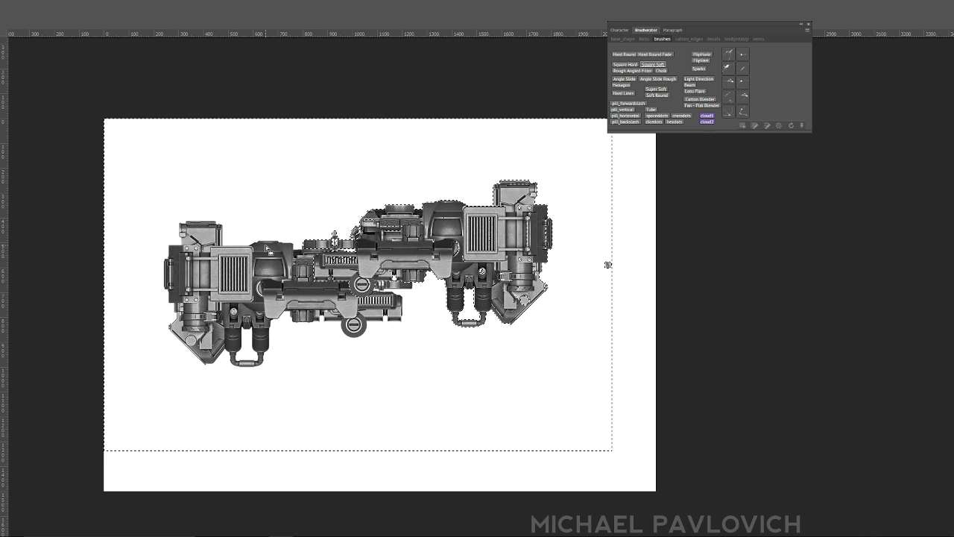
ctrl+drag(608, 264, 590, 279)
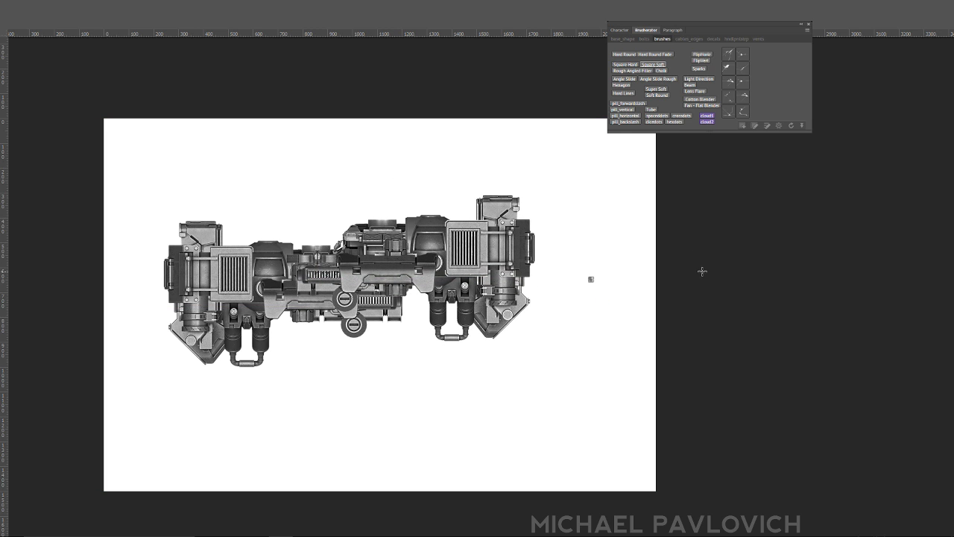
- With the Brush tool, make two trial strokes and undo them, and paint white over the twin canisters beneath the original part
key(b)
mouse_move(588, 256)
mouse_down()
mouse_move(577, 279)
mouse_move(622, 320)
mouse_up()
key(ctrl+z)
drag(551, 257, 643, 254)
key(ctrl+z)
mouse_move(235, 350)
mouse_down()
mouse_move(240, 357)
mouse_move(264, 335)
mouse_move(250, 361)
mouse_move(262, 350)
mouse_up()
drag(249, 345, 239, 374)
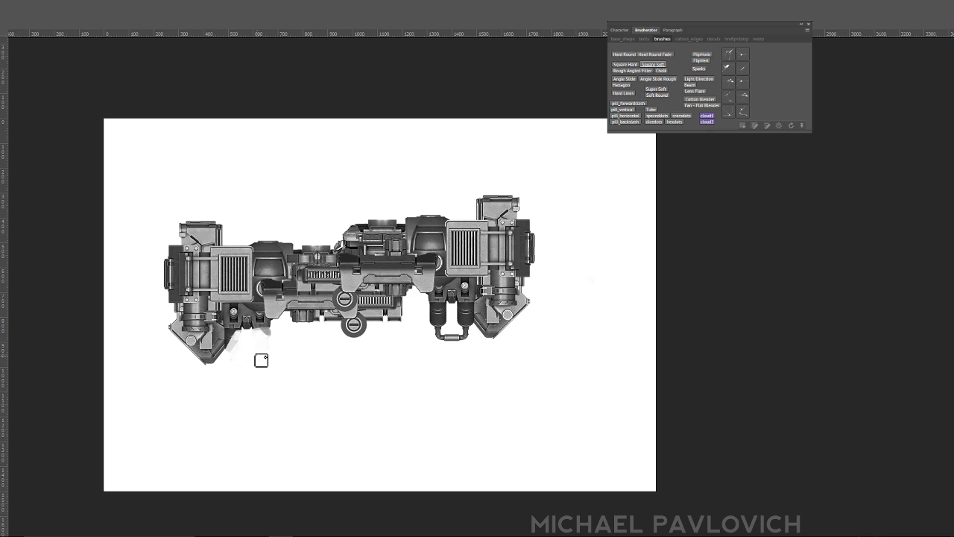
mouse_move(180, 339)
mouse_down()
mouse_move(183, 380)
mouse_move(195, 367)
mouse_up()
key(ctrl+z)
drag(172, 333, 174, 389)
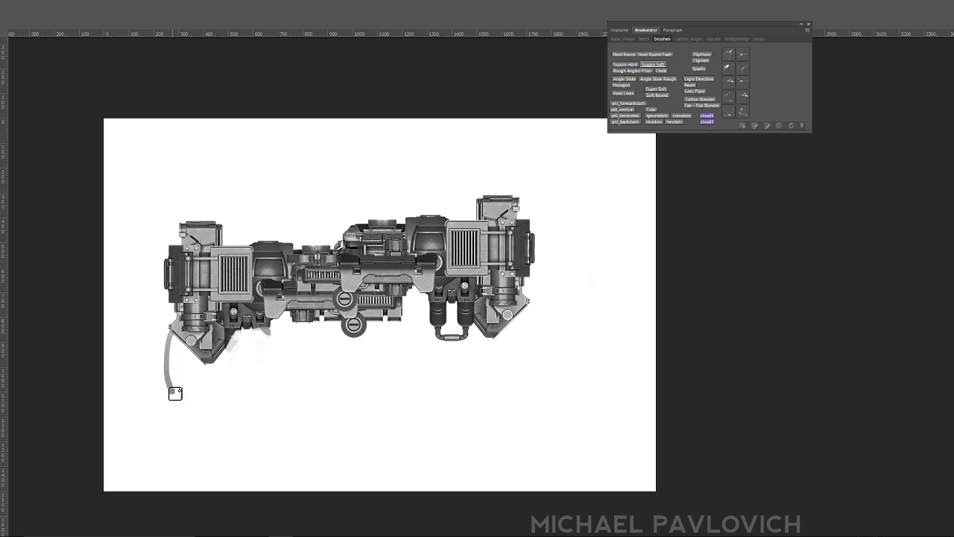
key(ctrl+z)
- Paint a dark grey angled block beneath the original's rear housing, and a thin vertical butt plate with a short connector behind it
alt+click(211, 383)
mouse_move(234, 339)
mouse_down()
mouse_move(185, 363)
mouse_move(230, 343)
mouse_move(205, 364)
mouse_move(247, 350)
mouse_move(226, 379)
mouse_move(254, 355)
mouse_move(222, 374)
mouse_move(243, 337)
mouse_move(229, 364)
mouse_up()
alt+click(229, 335)
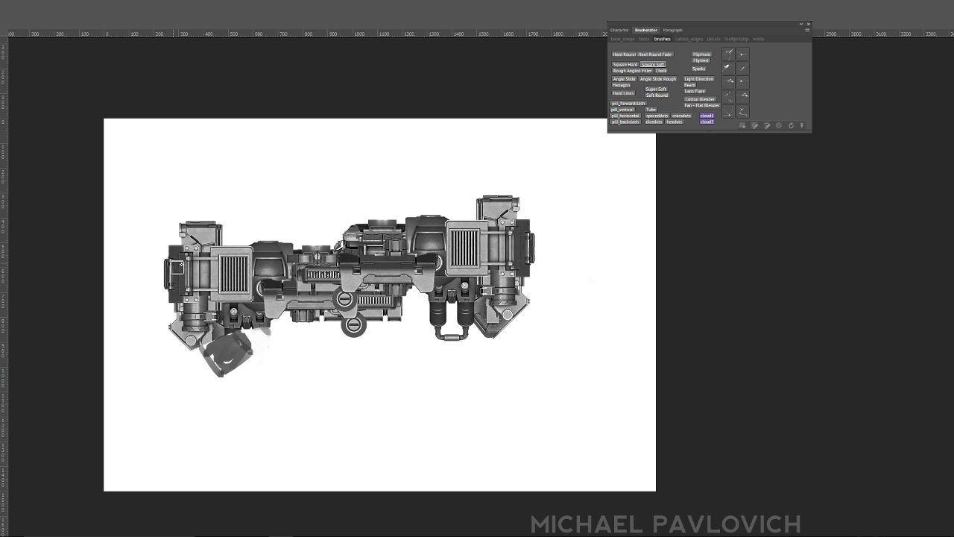
drag(172, 279, 159, 273)
drag(152, 237, 152, 342)
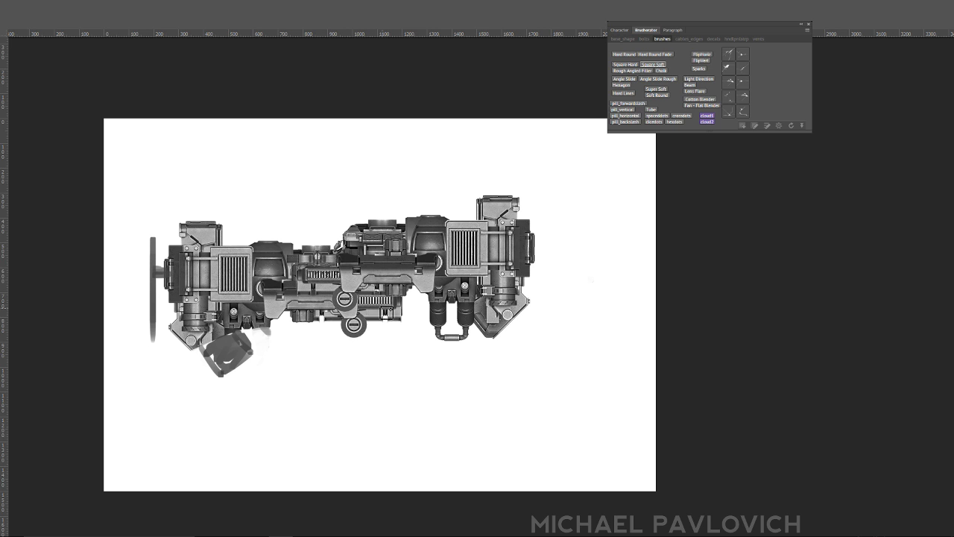
- Copy the mirrored weapon's rear section behind the gun as a stock, and shift the artwork right, removing the leftover duplicate
mouse_move(478, 197)
mouse_down()
mouse_move(501, 302)
mouse_move(527, 305)
mouse_move(139, 320)
mouse_move(164, 334)
mouse_up()
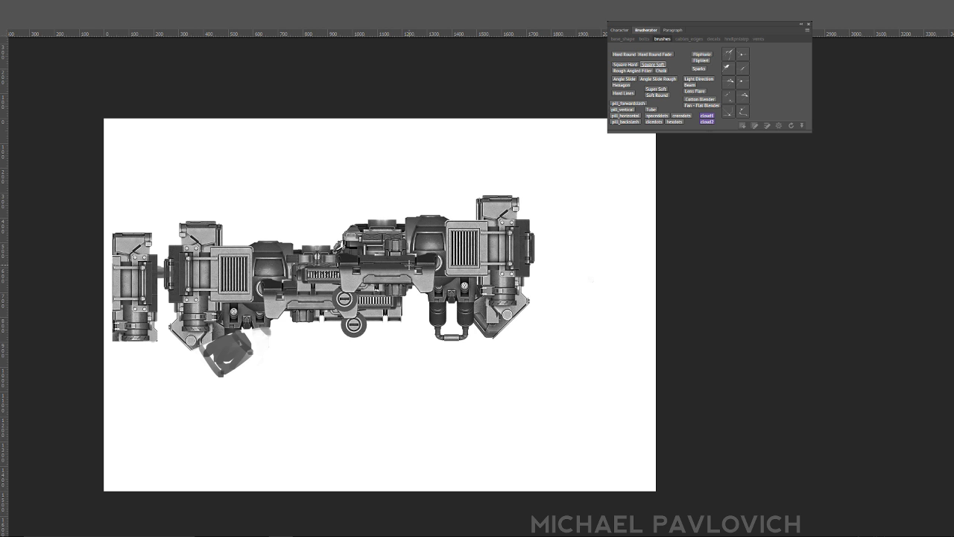
drag(404, 277, 450, 277)
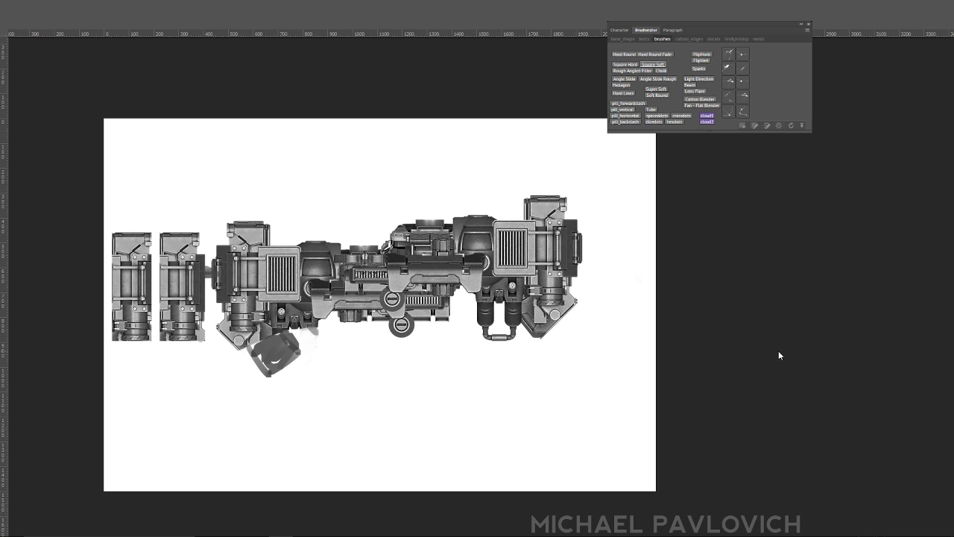
key(Delete)
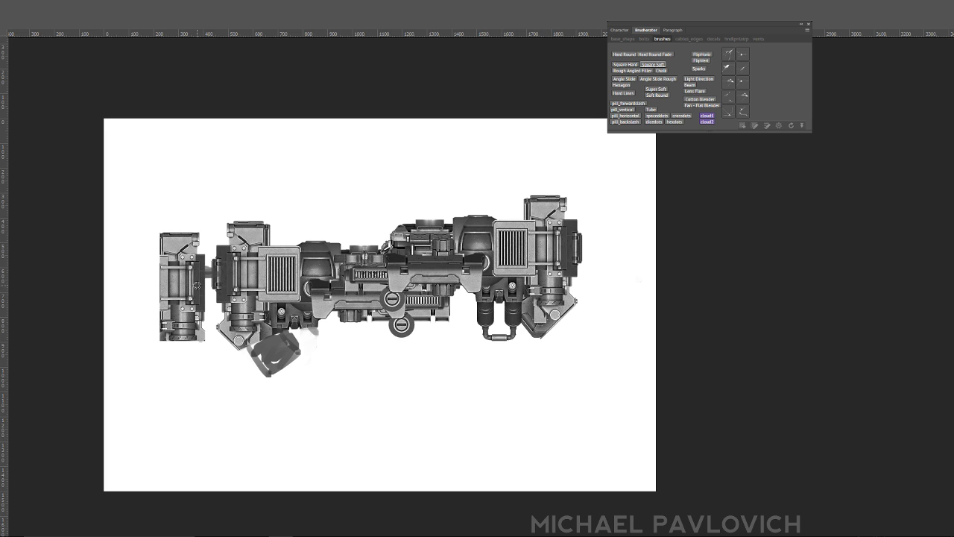
mouse_move(209, 285)
mouse_down()
mouse_move(212, 294)
mouse_move(214, 287)
mouse_up()
- Copy the box on top of the rear housing to the middle of the gun, and paint out the original box with sampled white
key(m)
mouse_move(218, 204)
mouse_down()
mouse_move(271, 246)
mouse_move(364, 237)
mouse_move(377, 224)
mouse_move(360, 222)
mouse_move(360, 237)
mouse_up()
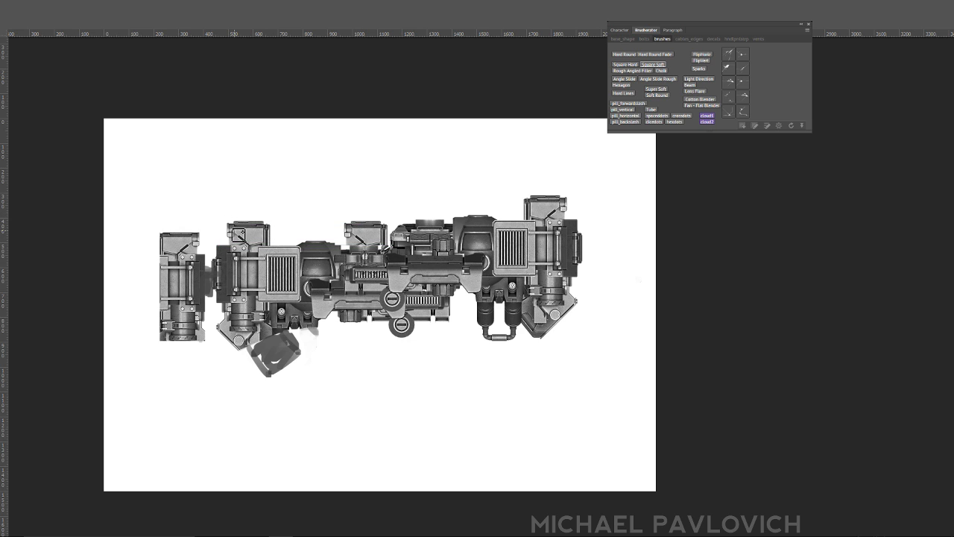
mouse_move(214, 237)
mouse_down()
mouse_move(279, 242)
mouse_move(225, 246)
mouse_move(236, 232)
mouse_move(253, 241)
mouse_move(224, 234)
mouse_move(284, 237)
mouse_up()
key(ctrl+h)
key(b)
alt+click(257, 206)
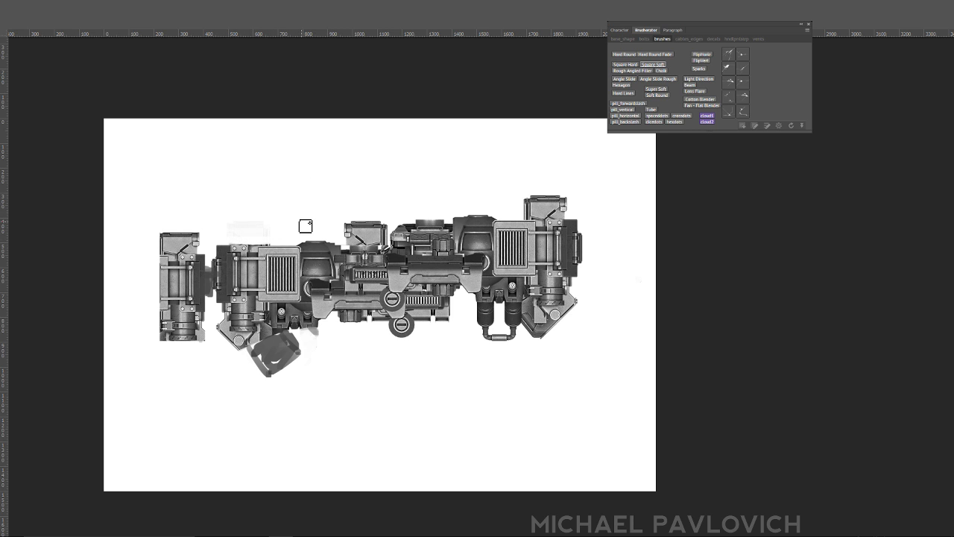
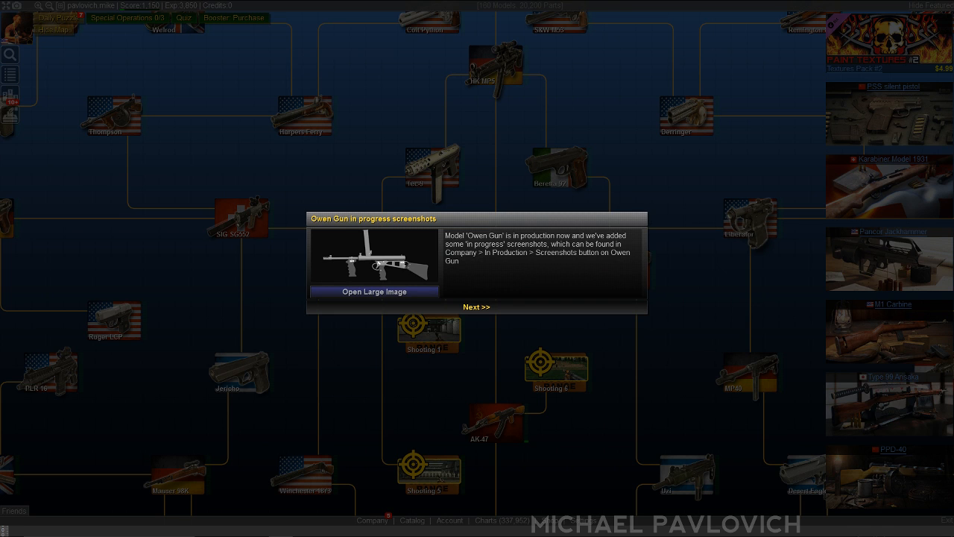
- Switch to World of Guns, dismiss the news and bonus notices, and look over the weapon tree
click(460, 306)
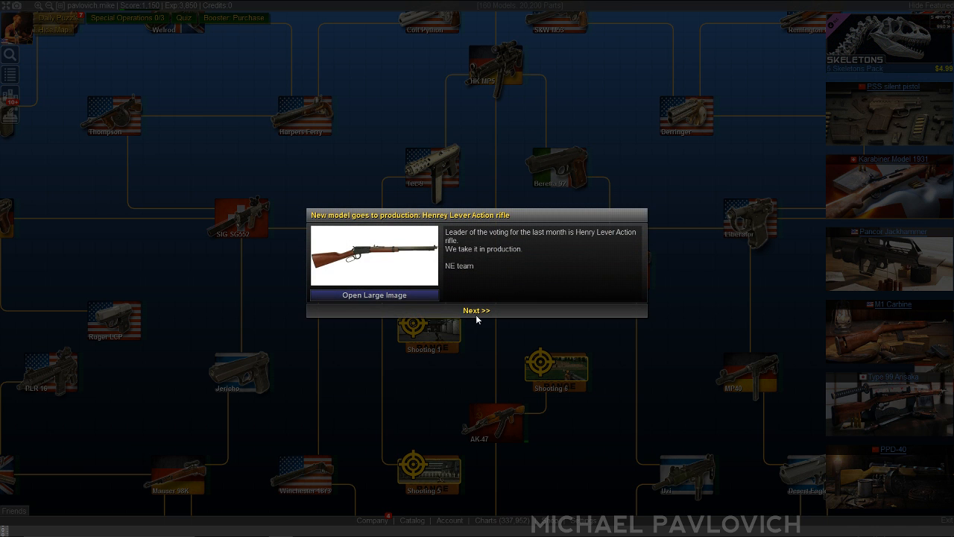
click(475, 314)
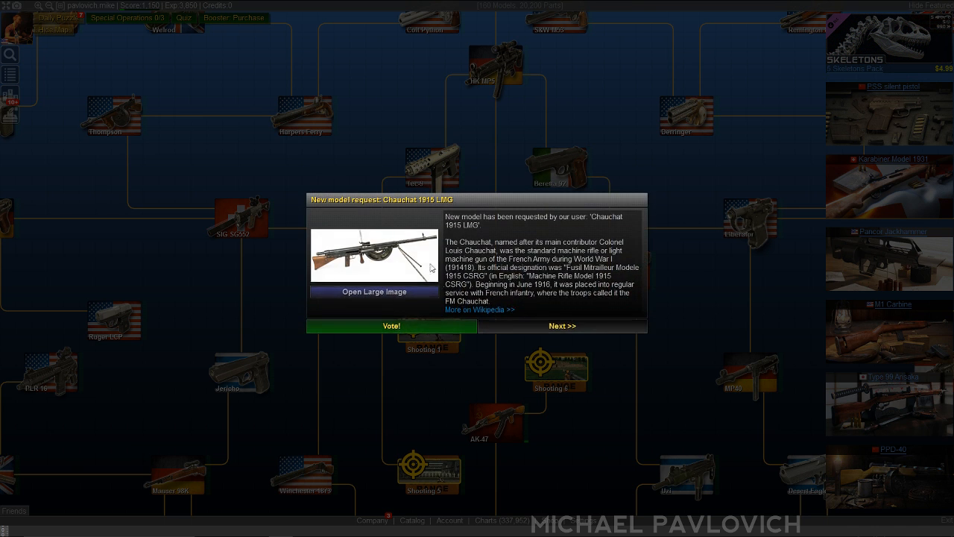
click(531, 328)
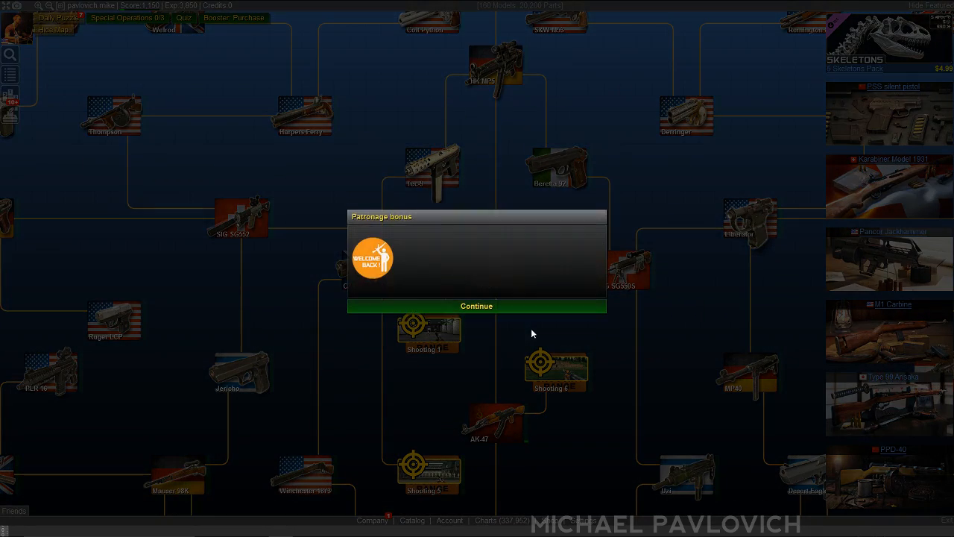
click(502, 309)
drag(246, 193, 396, 341)
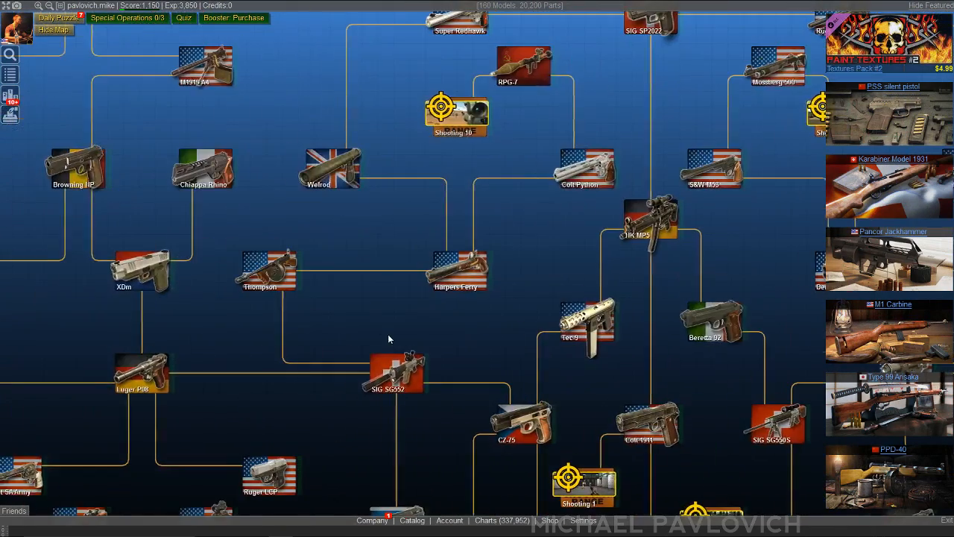
scroll(380, 288, down, 8)
scroll(378, 247, up, 10)
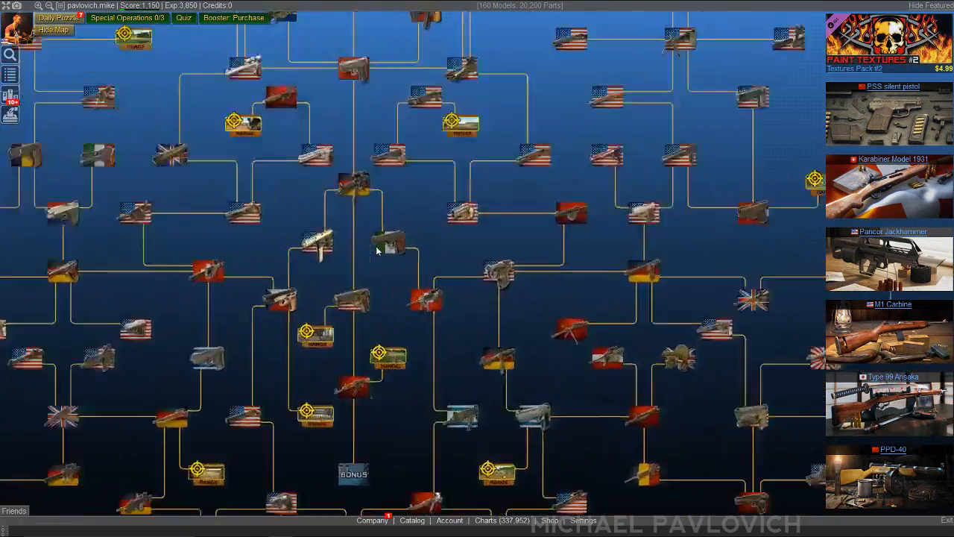
- Open the models catalog and browse the Top Downloads list
click(12, 74)
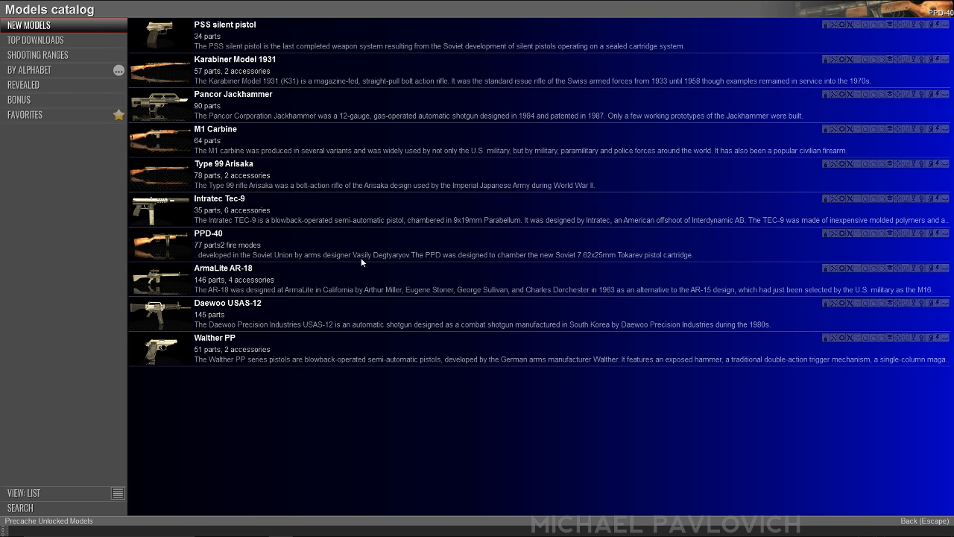
click(41, 40)
mouse_move(37, 69)
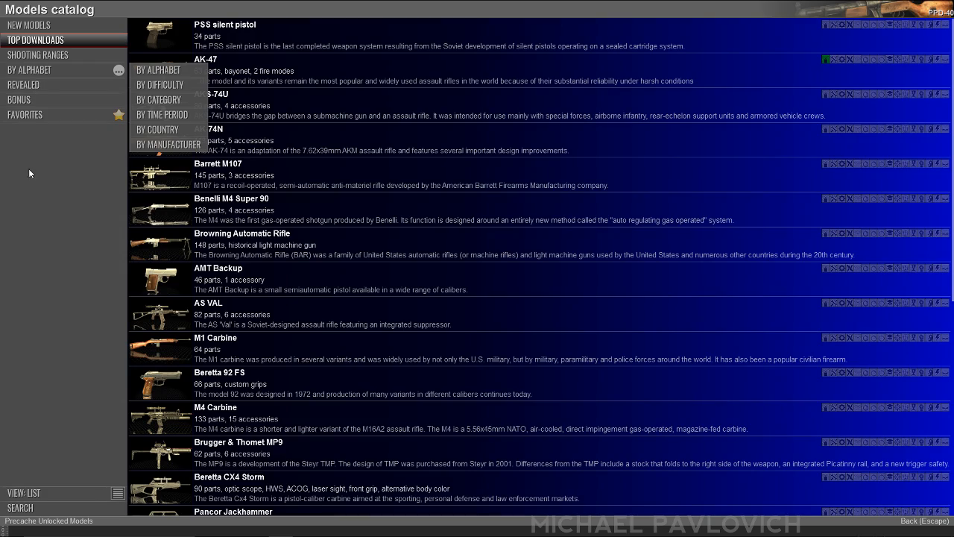
scroll(281, 339, down, 10)
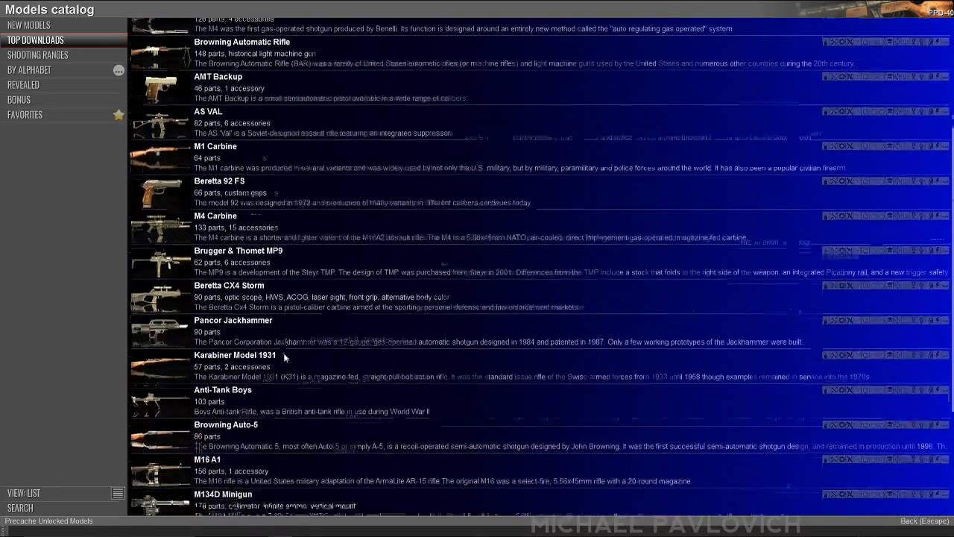
scroll(287, 356, up, 10)
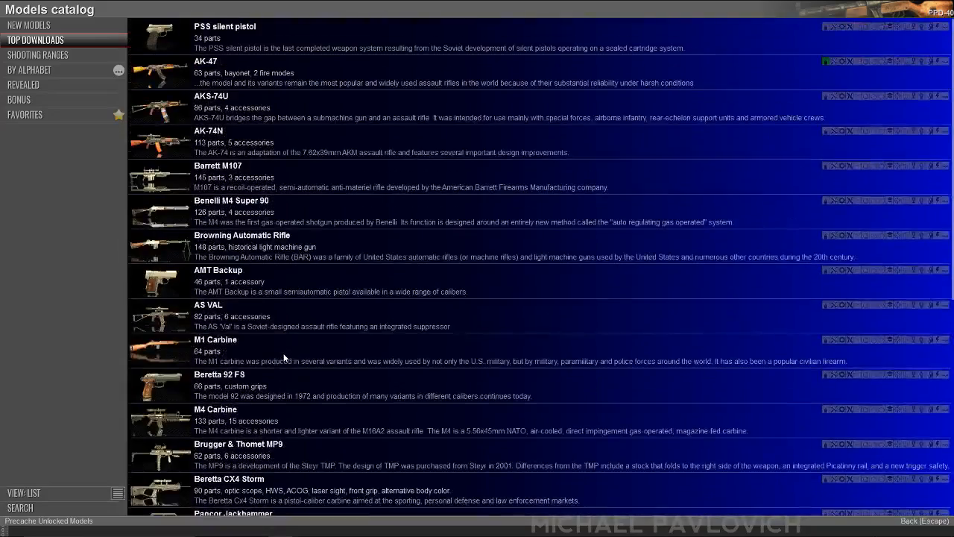
- Look through the Favorites and Revealed lists, and group the catalog models by country and finally by category
click(51, 113)
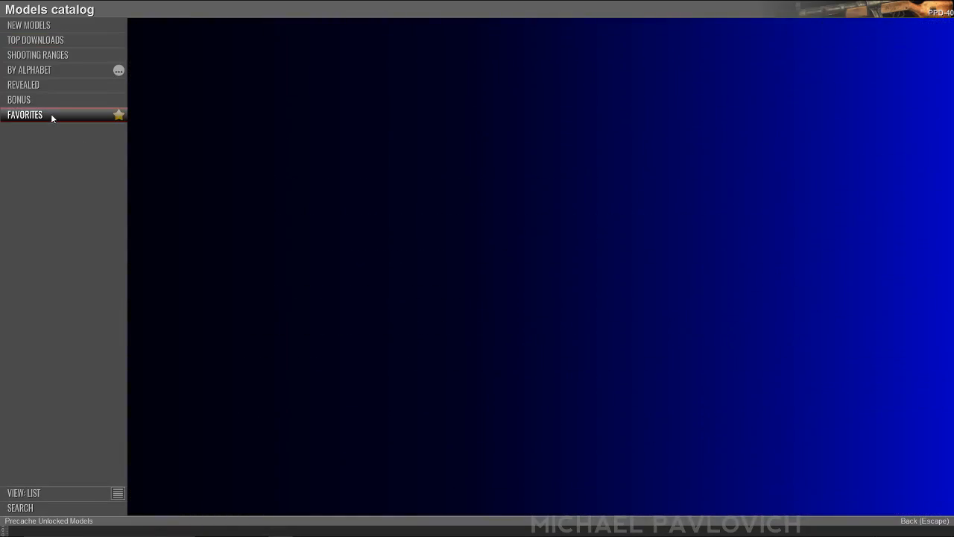
click(44, 85)
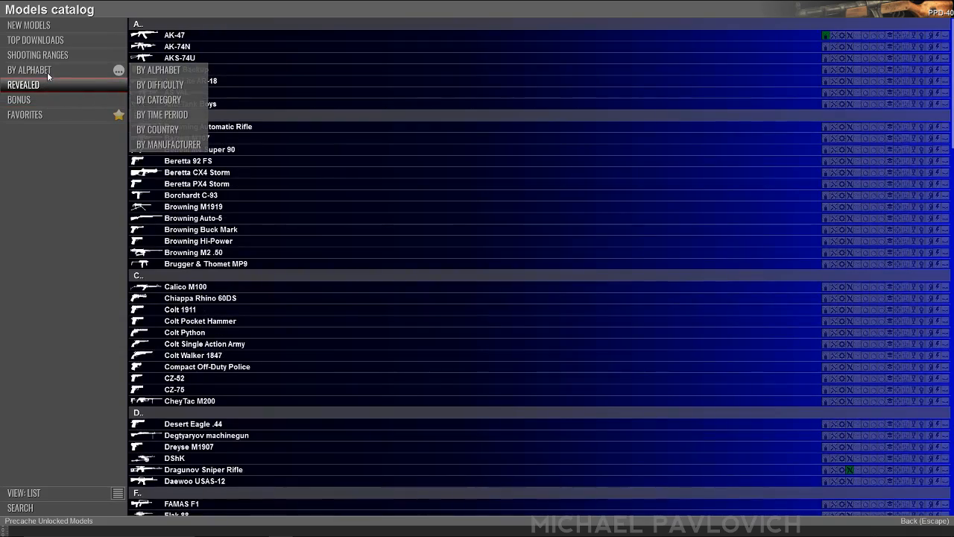
mouse_move(85, 70)
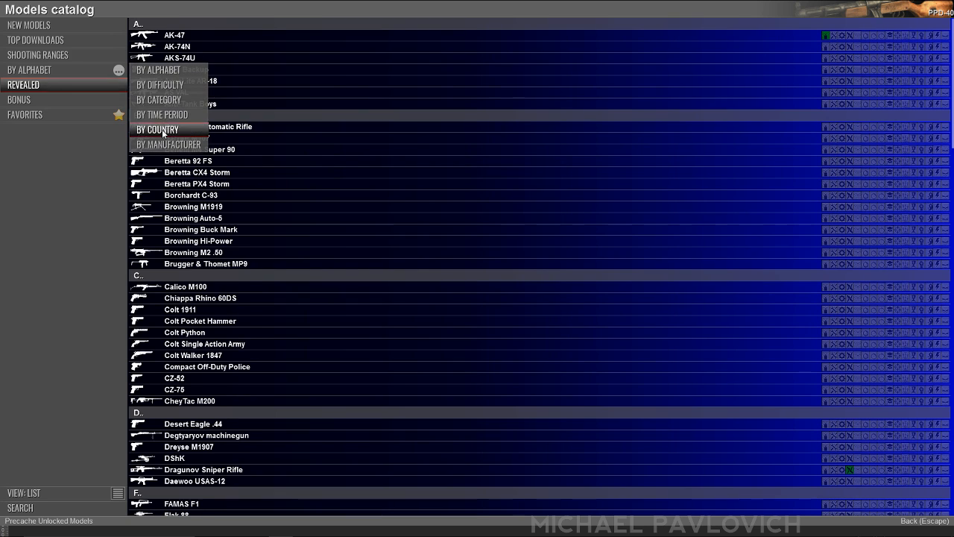
click(164, 129)
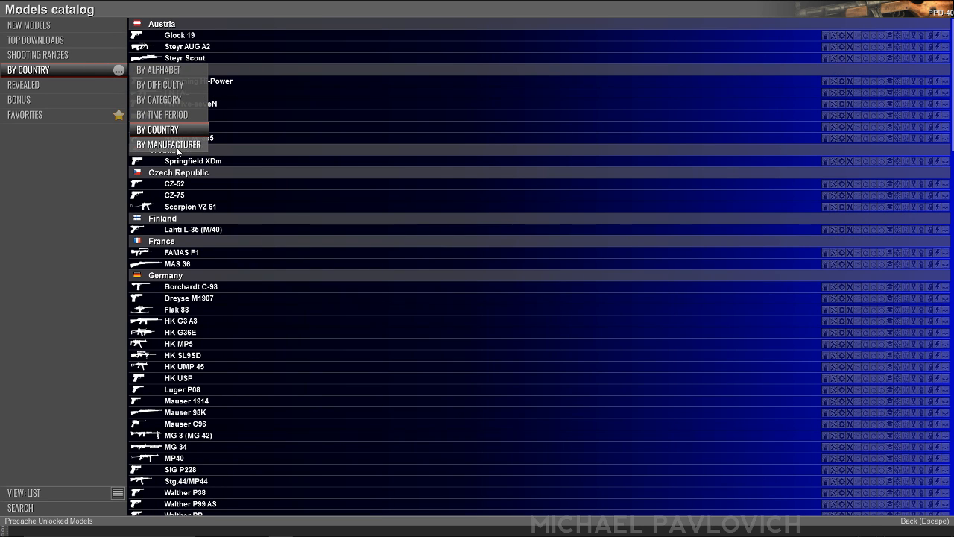
click(176, 100)
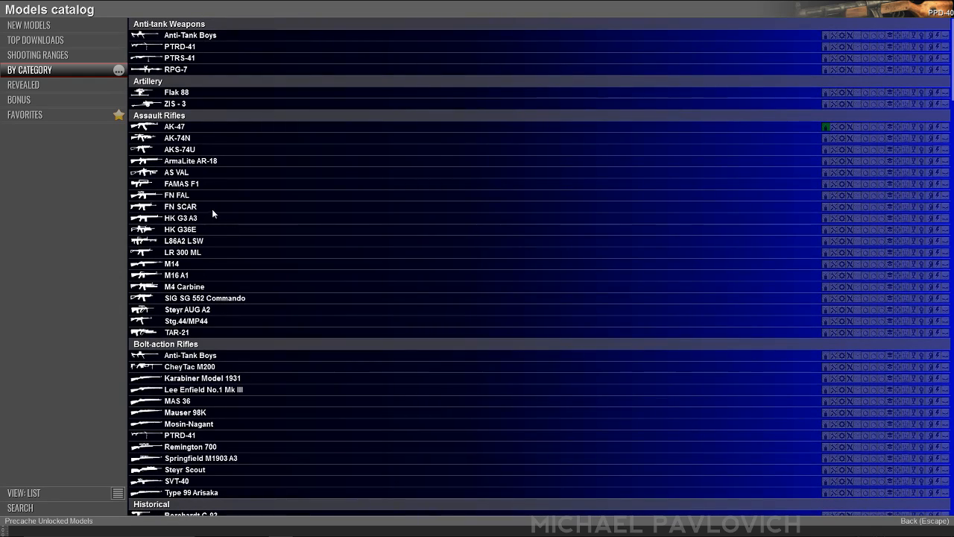
- Open the FN SCAR from the Assault Rifles category and start its Operation mode
click(188, 208)
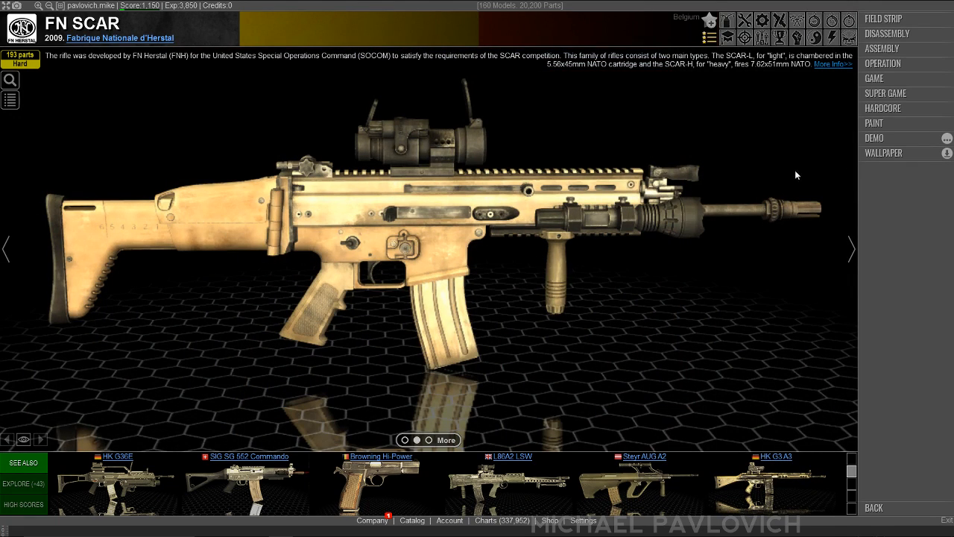
click(891, 50)
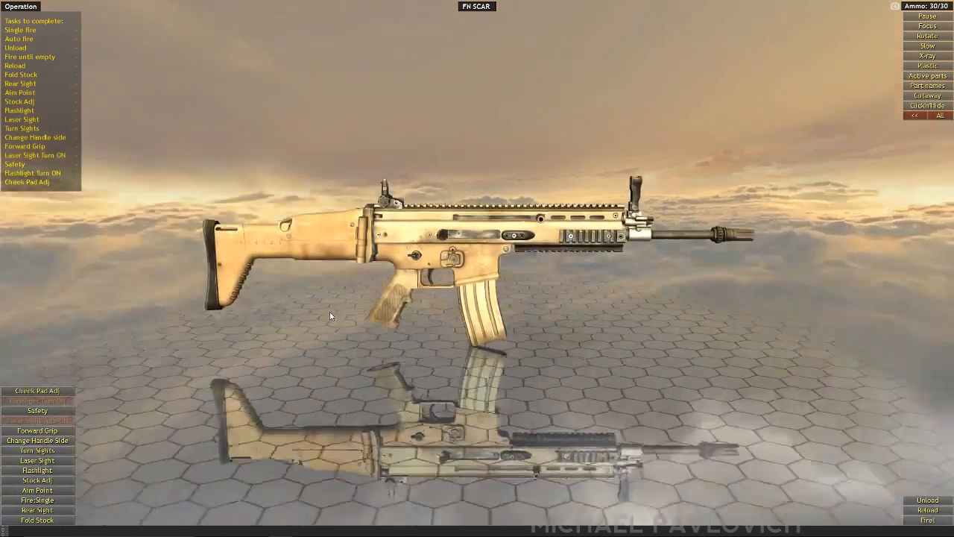
scroll(345, 313, up, 5)
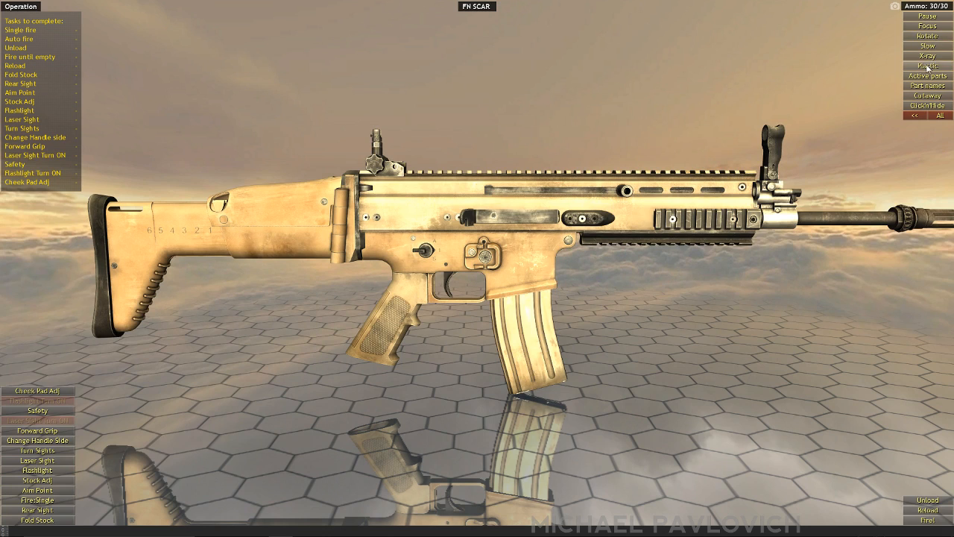
- Display the rifle in X-ray view and fire four single shots to watch the mechanism cycle
click(928, 56)
mouse_move(545, 120)
right_down()
mouse_move(660, 121)
mouse_move(607, 91)
mouse_move(538, 119)
right_up()
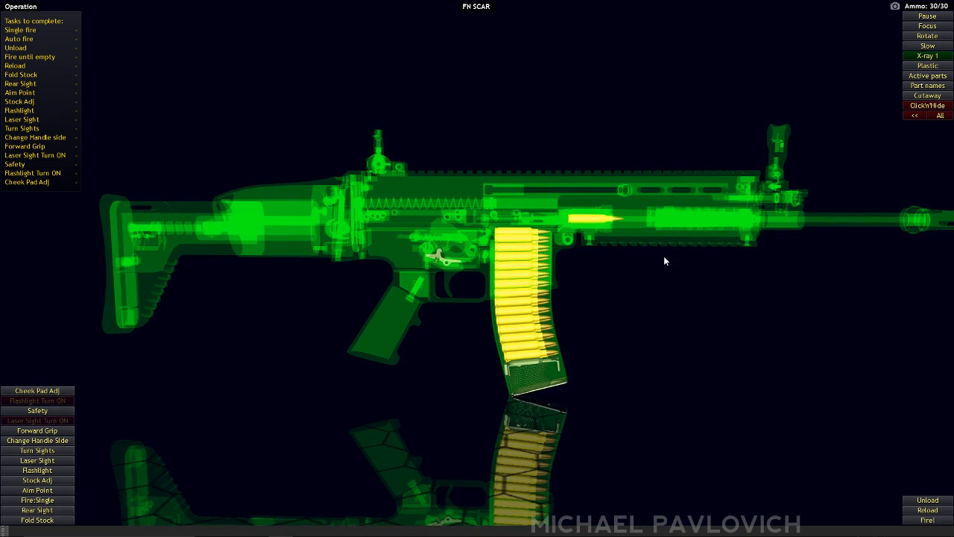
click(928, 520)
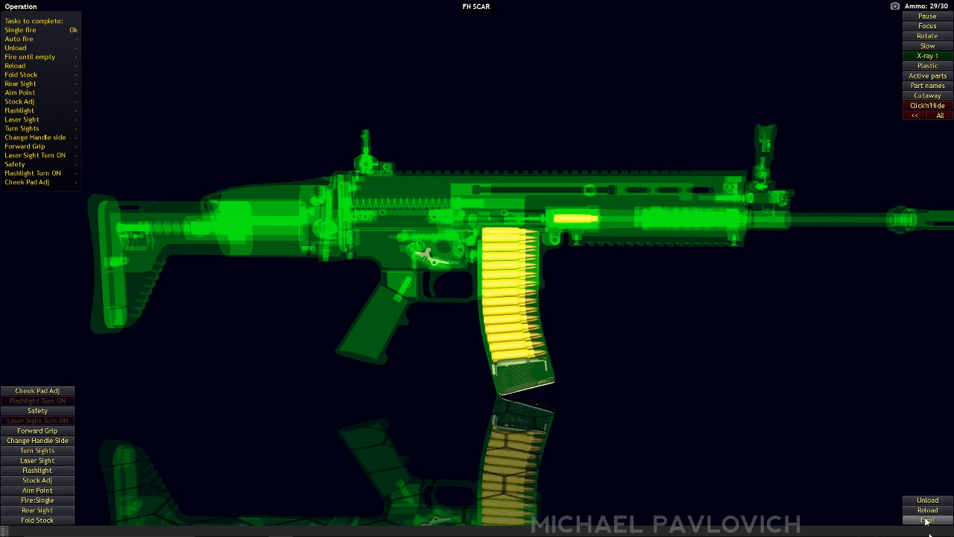
click(927, 521)
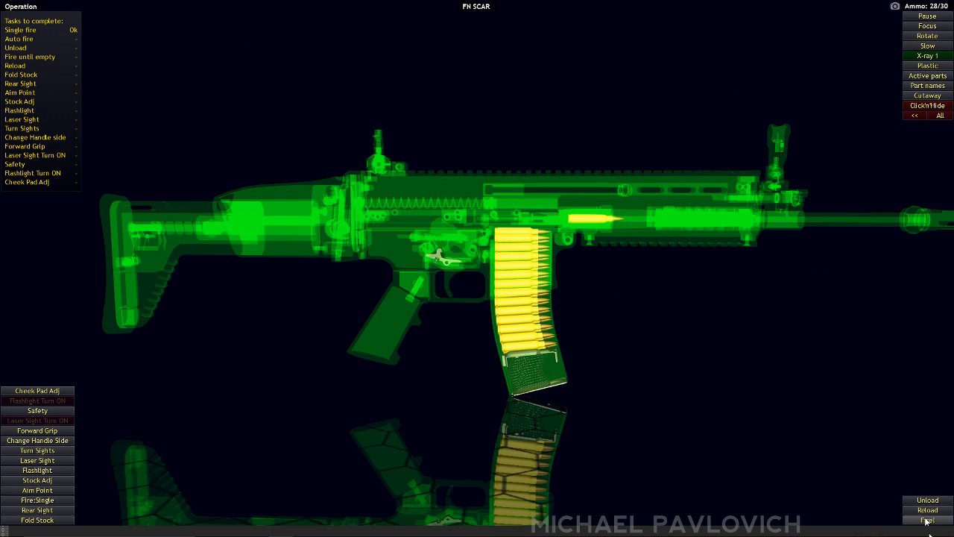
click(928, 520)
click(928, 520)
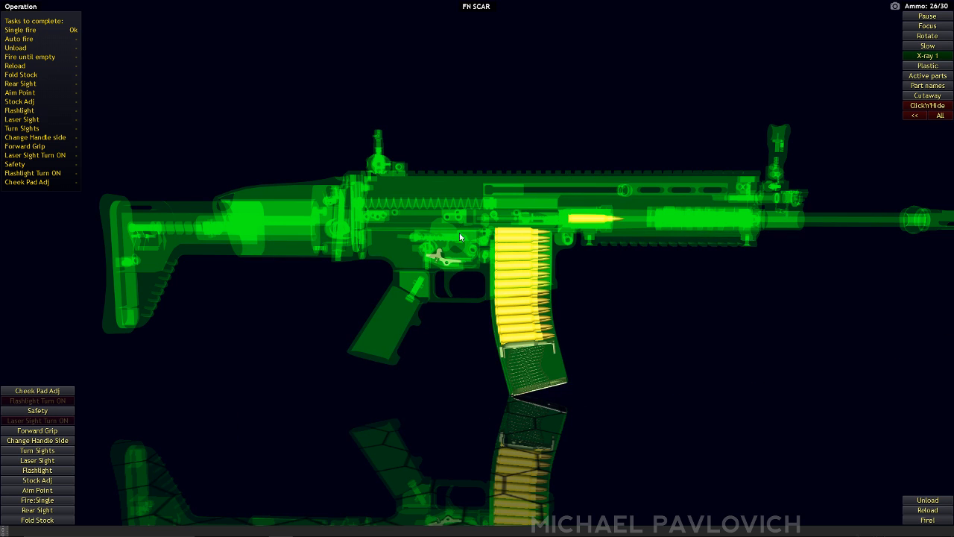
- Replace the X-ray view with Cutaway and examine the receiver and magazine up close
click(925, 57)
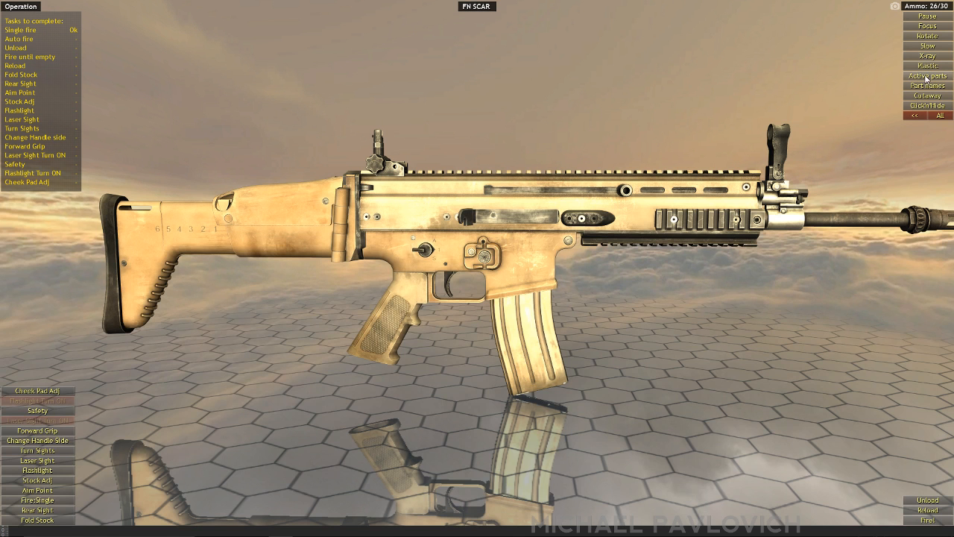
click(926, 97)
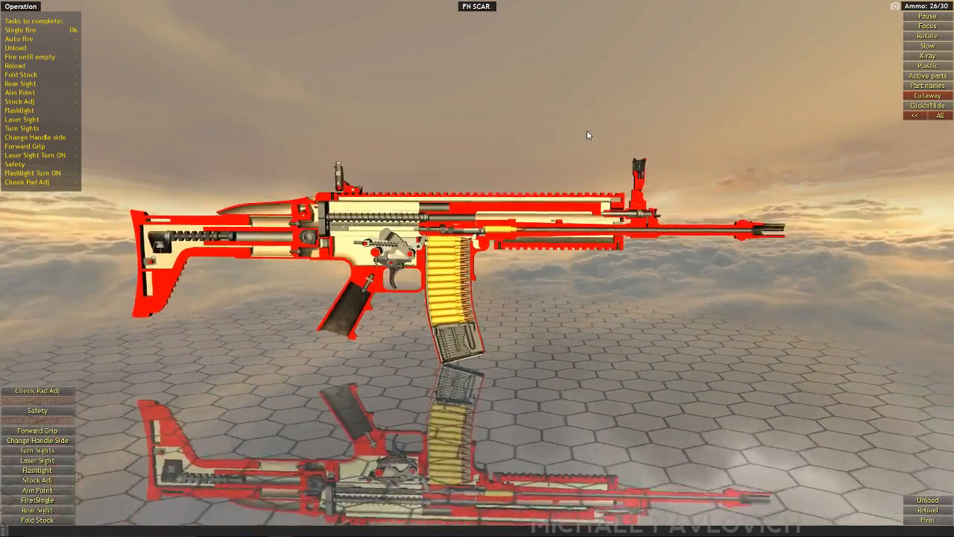
scroll(579, 155, up, 2)
middle_drag(507, 201, 566, 202)
drag(536, 216, 648, 233)
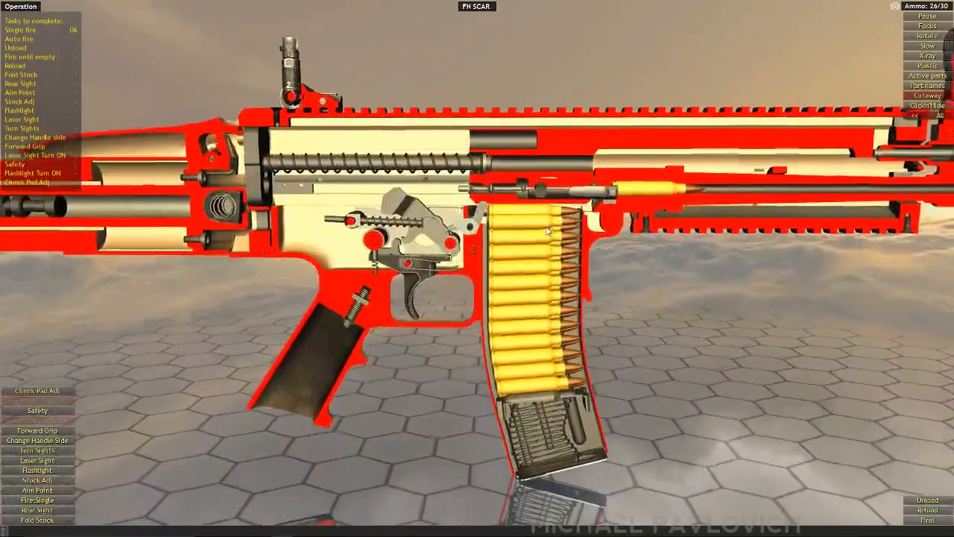
middle_drag(773, 208, 749, 206)
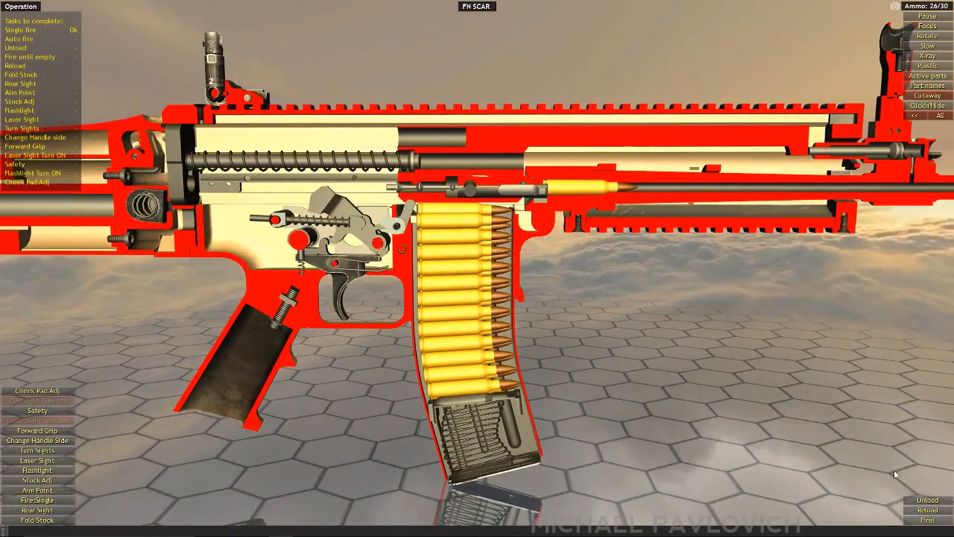
- Fire two rounds in the cutaway, set slow motion to x10, and fire two more, viewing the mechanism from an angle
click(926, 520)
click(926, 519)
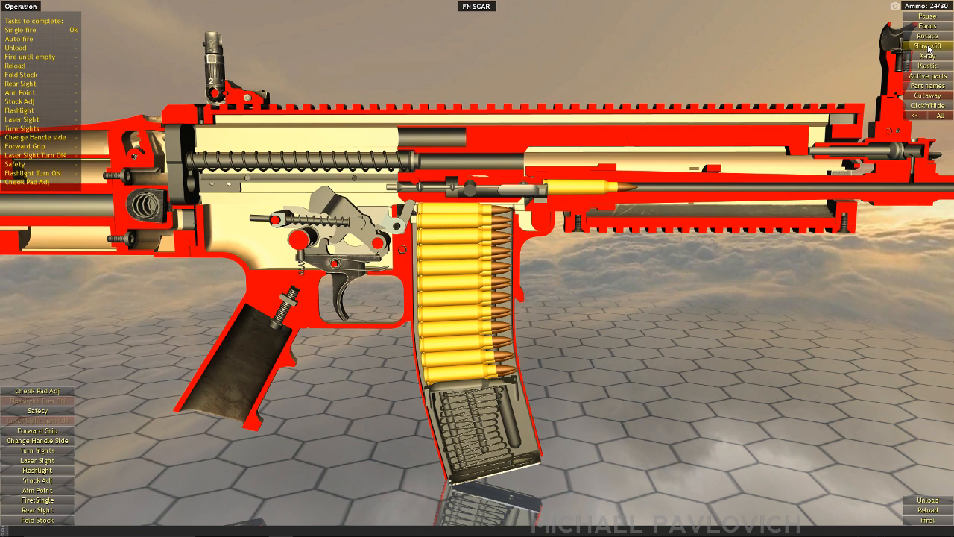
click(926, 519)
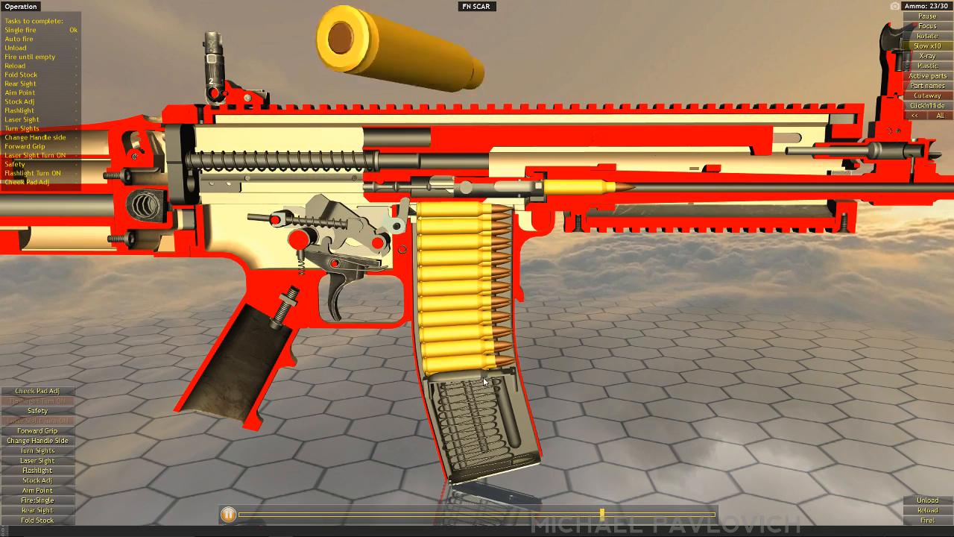
right_drag(573, 253, 367, 176)
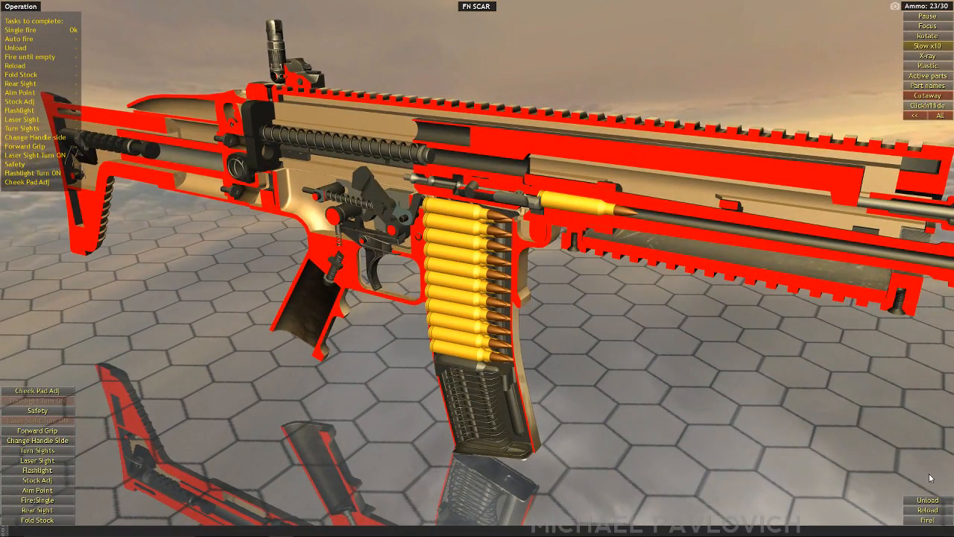
click(921, 521)
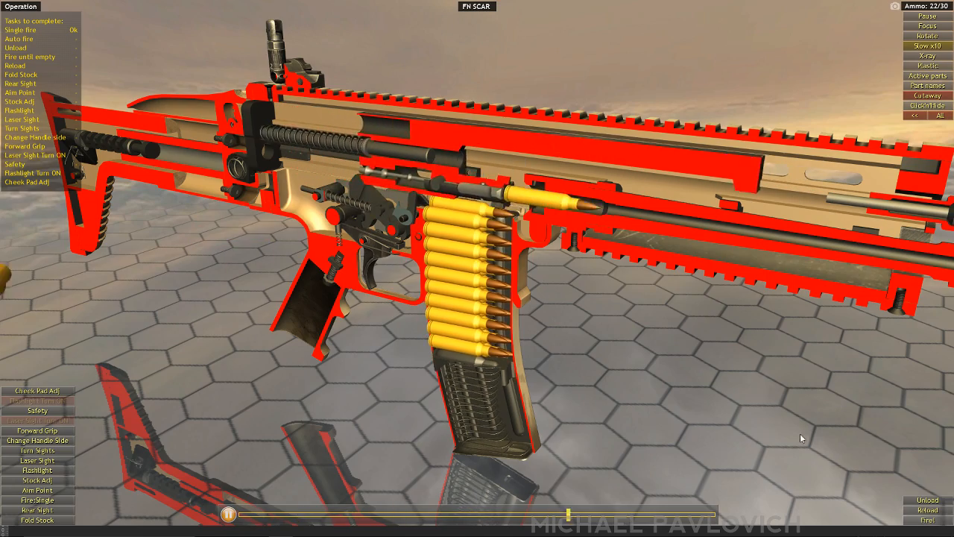
right_drag(802, 436, 716, 367)
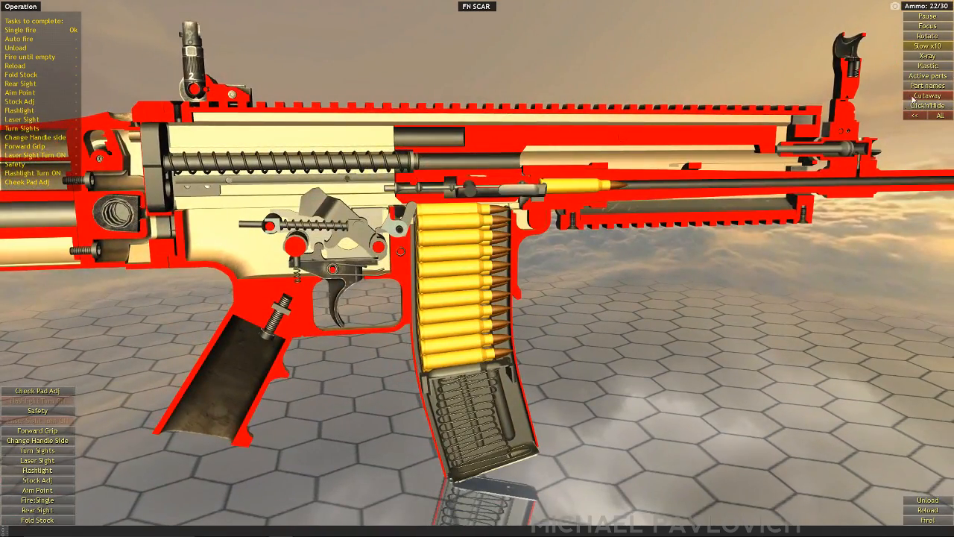
- Compare the receiver with and without the cutaway, finish with it off, and look over the rifle's exterior
click(922, 96)
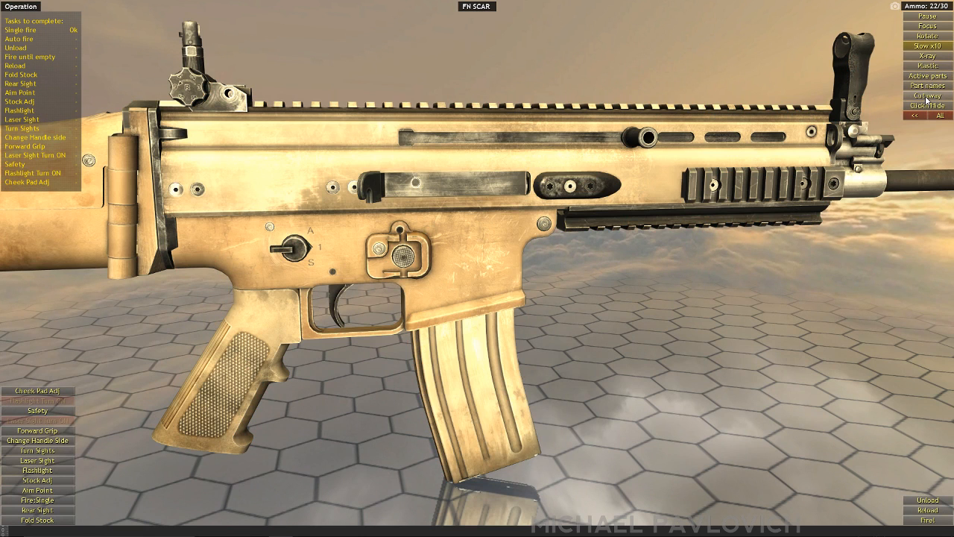
click(926, 97)
click(925, 98)
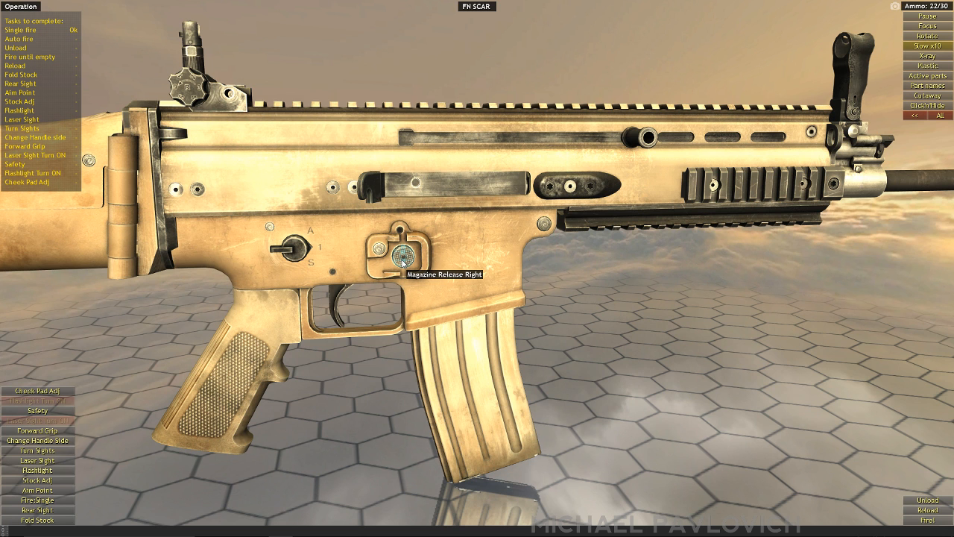
right_drag(142, 349, 195, 366)
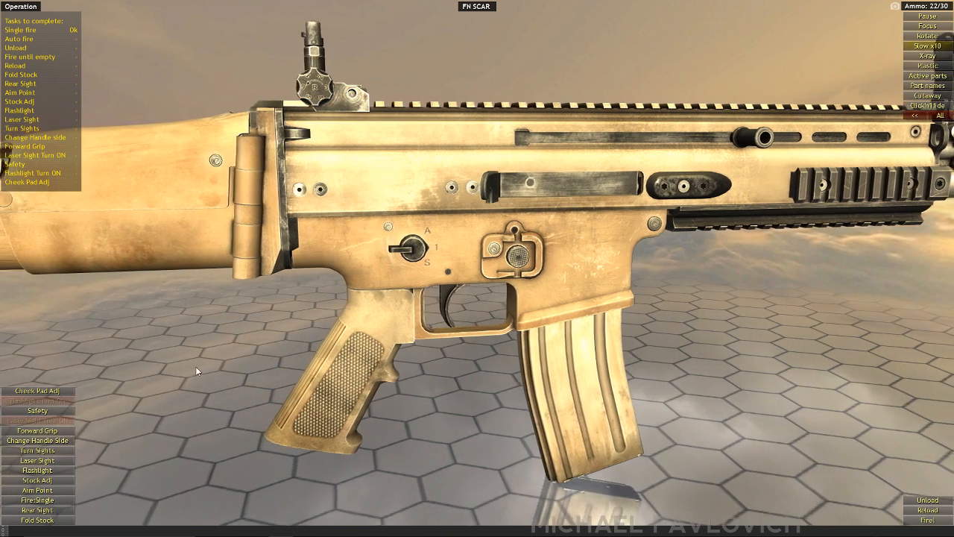
scroll(212, 366, up, 2)
scroll(209, 367, down, 3)
scroll(210, 366, down, 3)
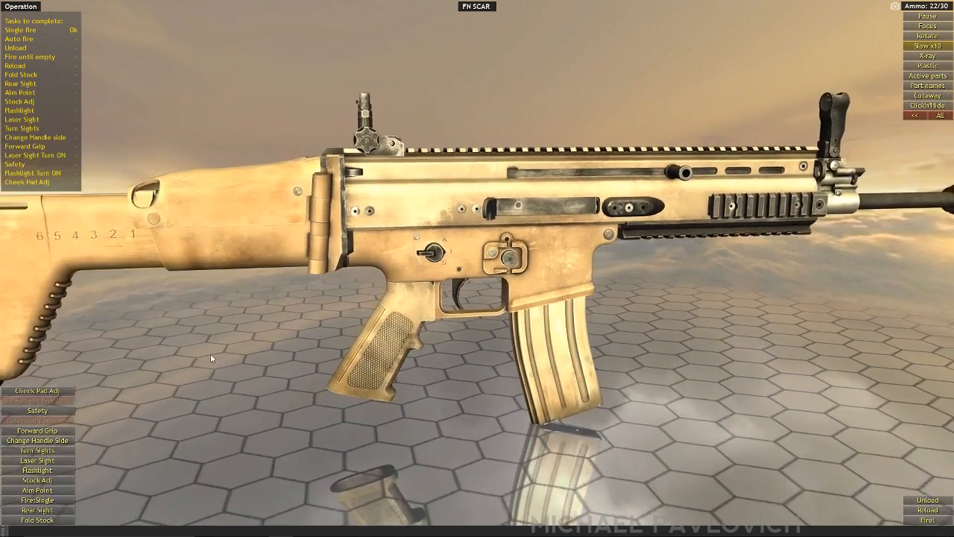
mouse_move(211, 353)
mouse_down()
mouse_move(236, 353)
mouse_move(196, 364)
mouse_up()
- Adjust the cheek pad, engage the safety, attach the forward grip, and operate the handle side, sights and laser sight options
click(38, 391)
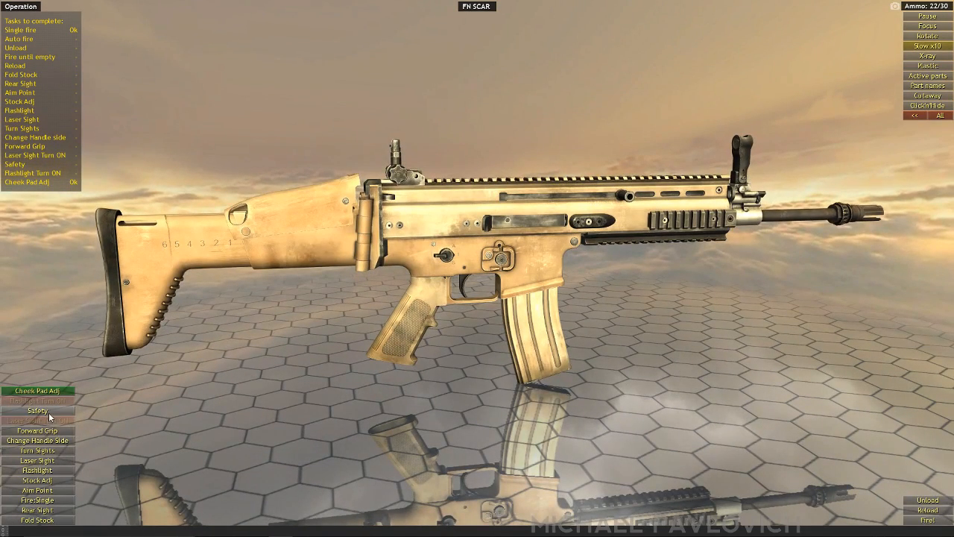
click(48, 411)
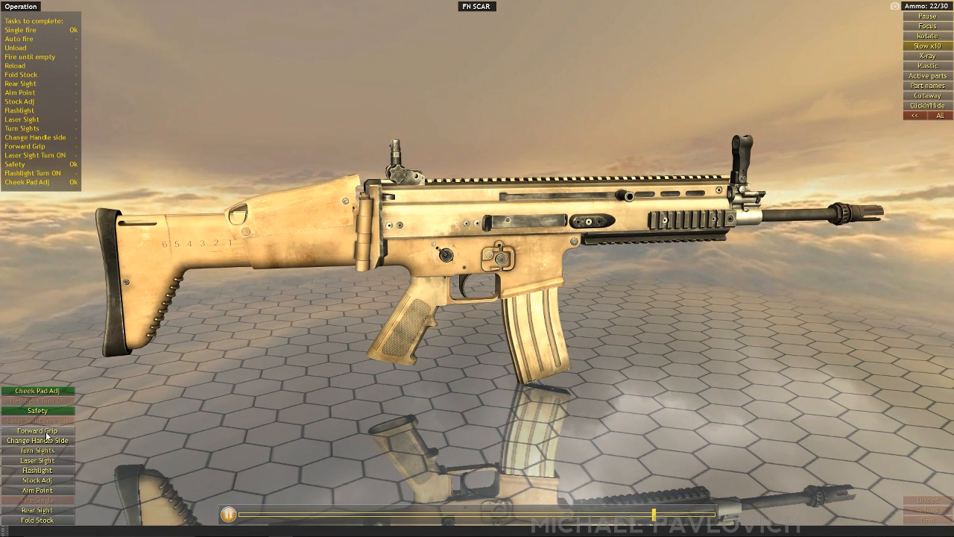
click(47, 430)
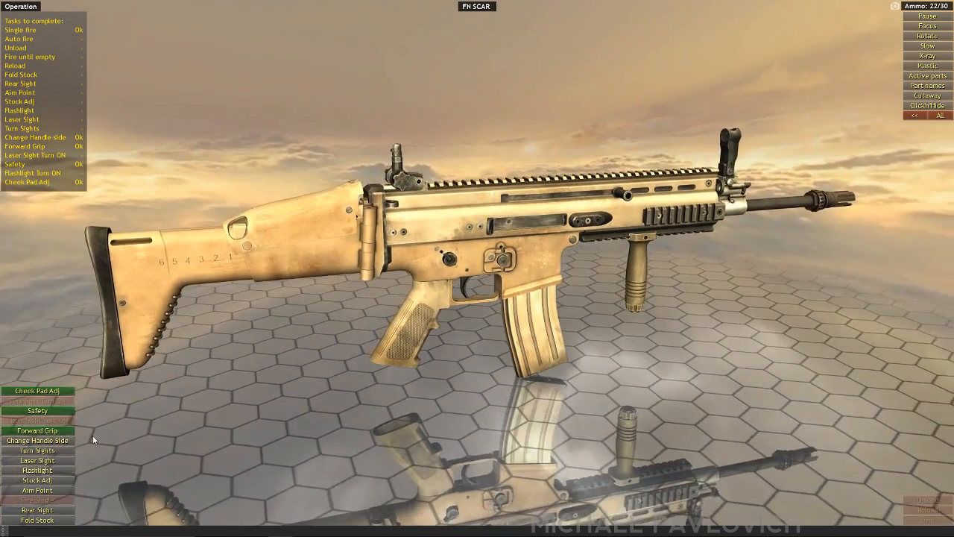
click(37, 450)
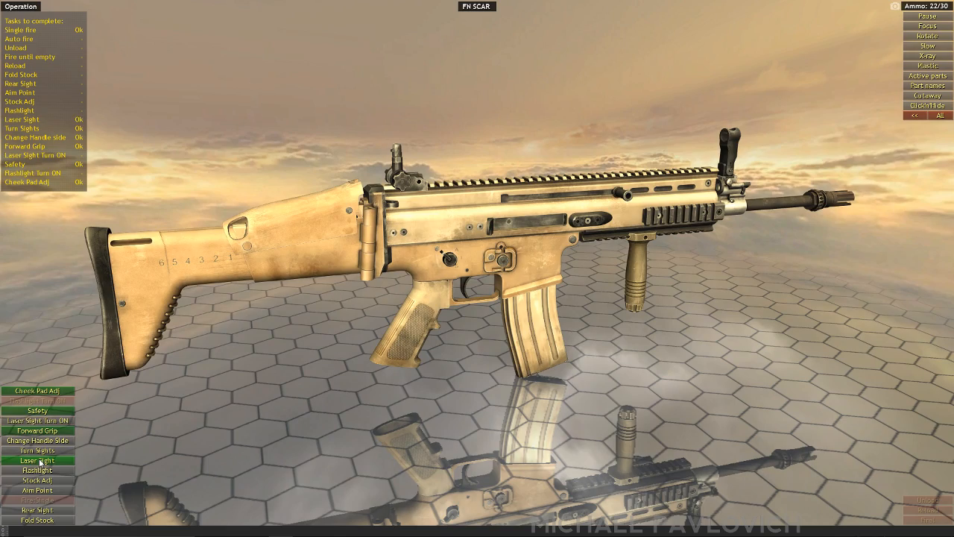
- Mount the flashlight and Aim Point scope, adjust the stock length and rear sight, and try the folding stock
click(38, 471)
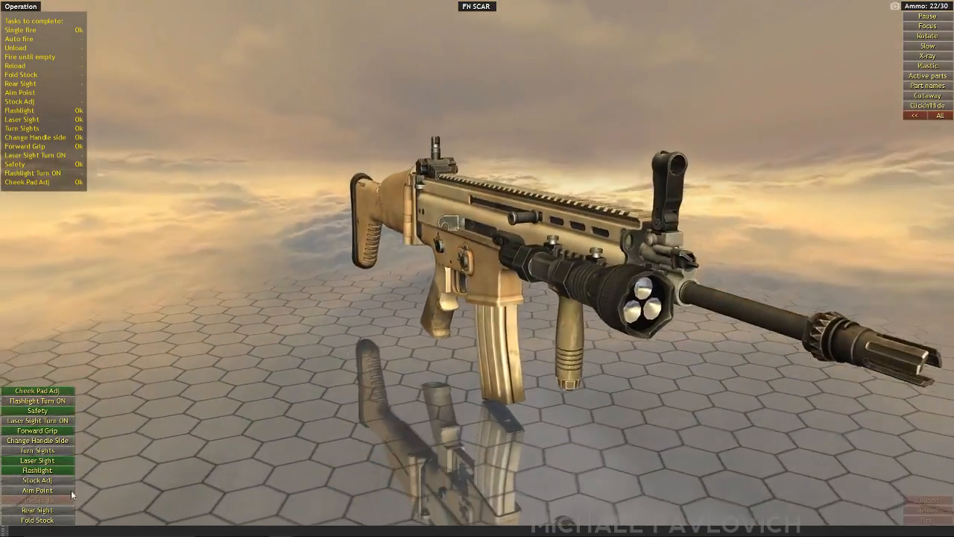
click(38, 480)
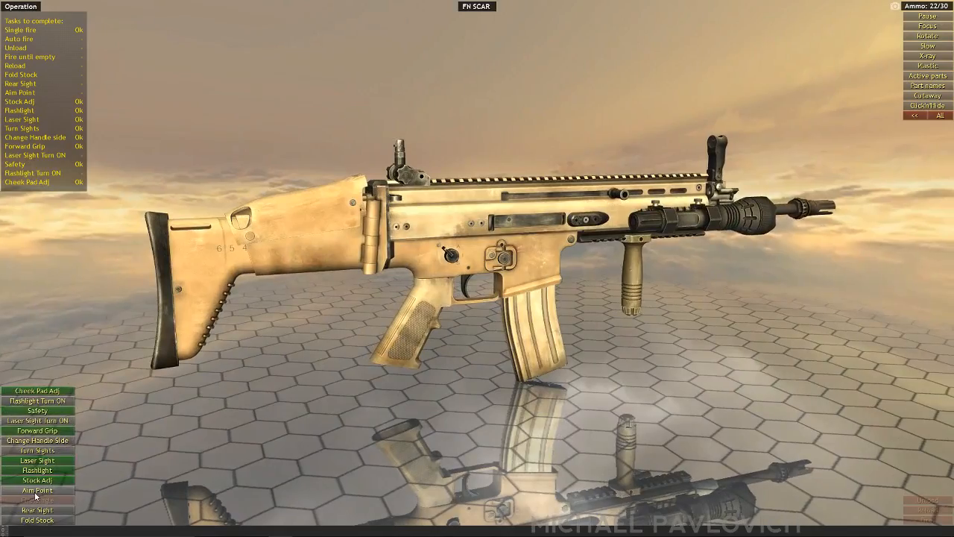
click(37, 491)
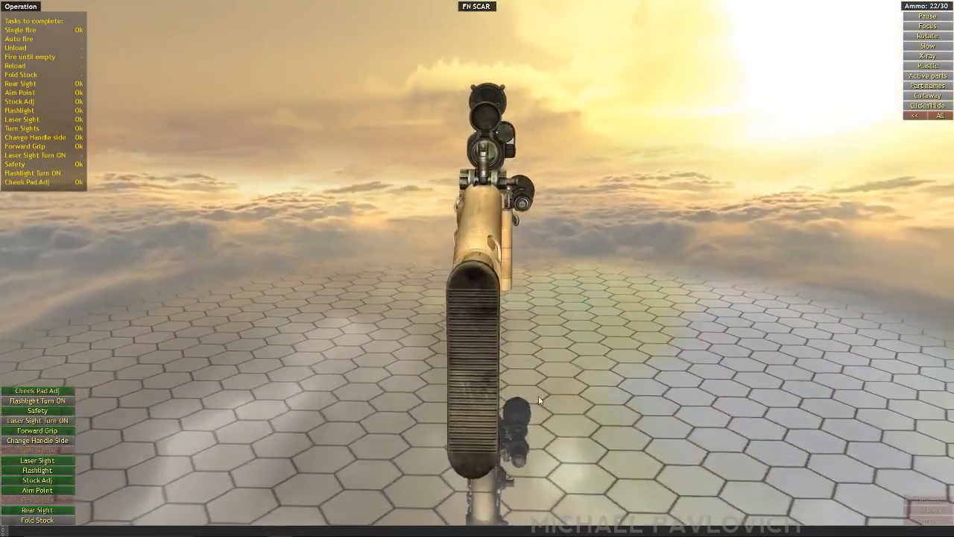
click(41, 522)
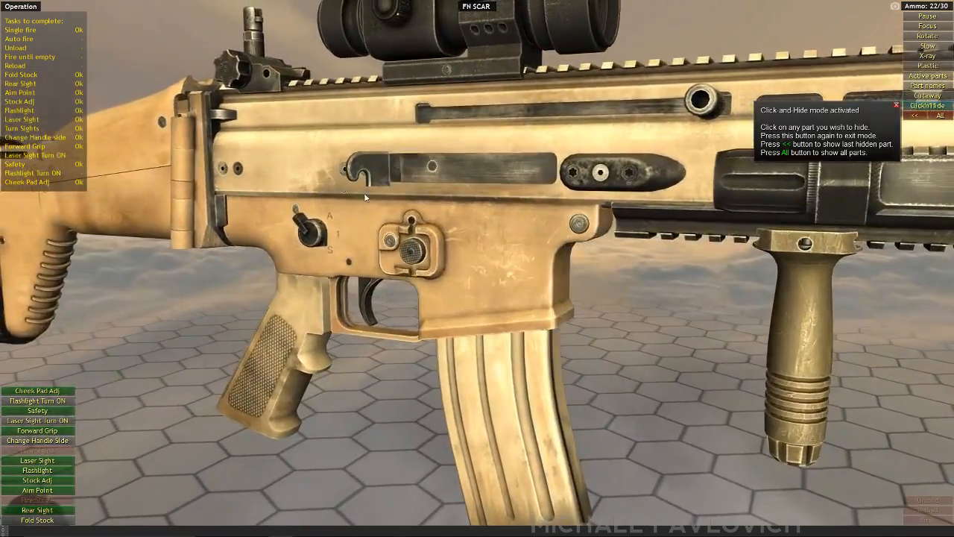
- Use Click'n'Hide to hide the lower receiver, magazine body, upper receiver and the part covering the bolt, exposing the internals
click(486, 217)
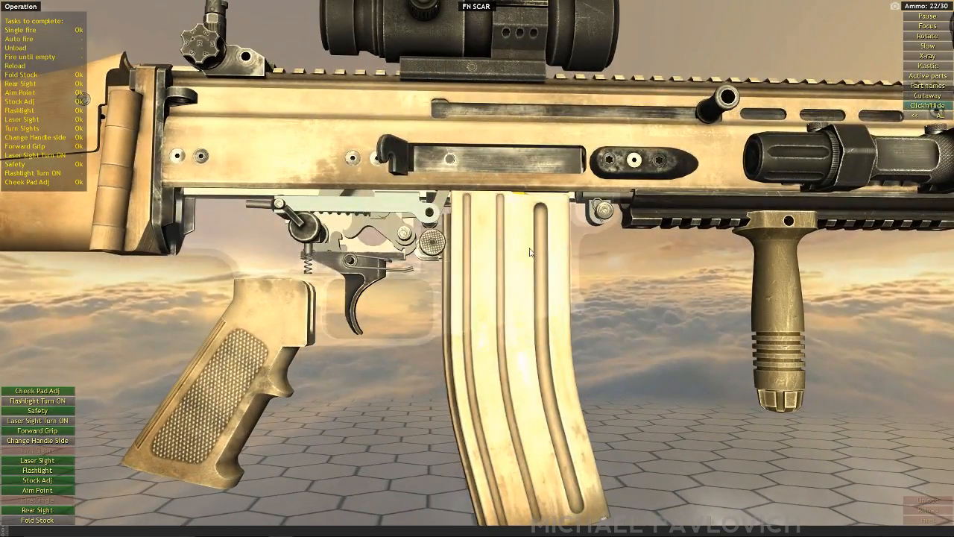
click(530, 252)
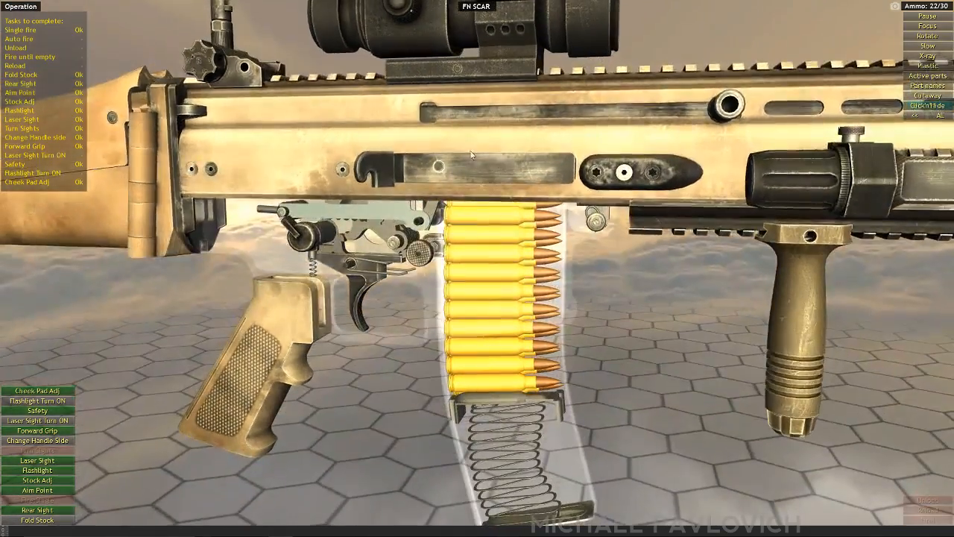
click(470, 146)
right_drag(428, 260, 457, 267)
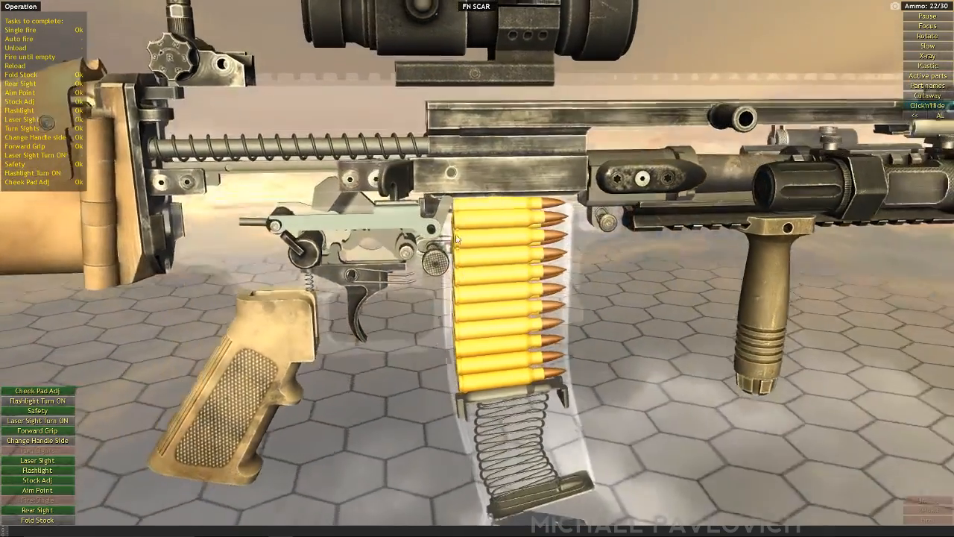
right_drag(469, 190, 517, 214)
click(516, 178)
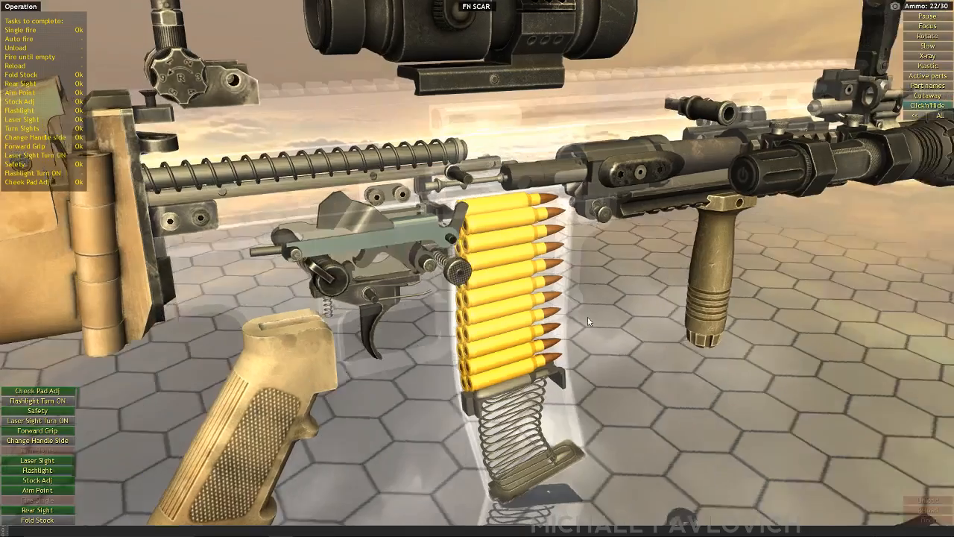
- Quit the Operation mode and return to the FN SCAR model page
key(Escape)
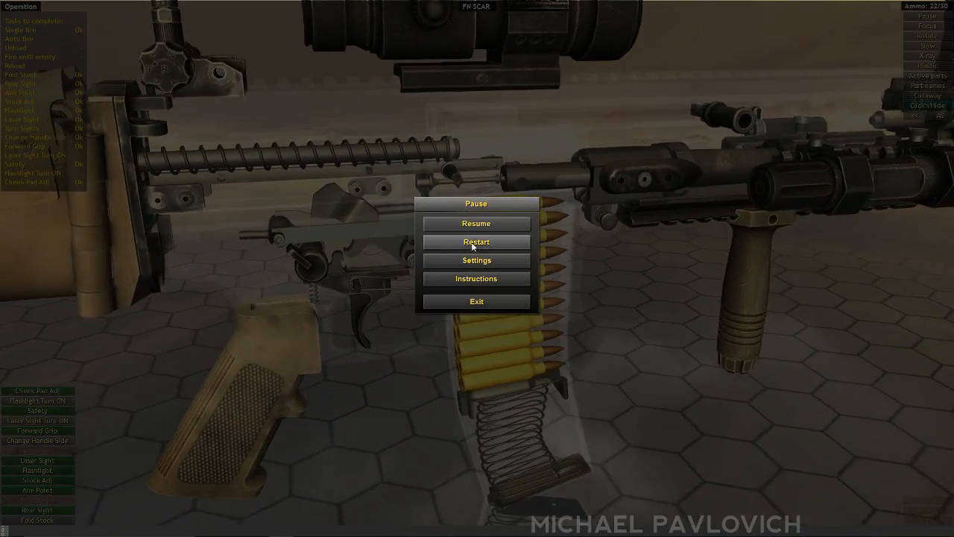
click(476, 301)
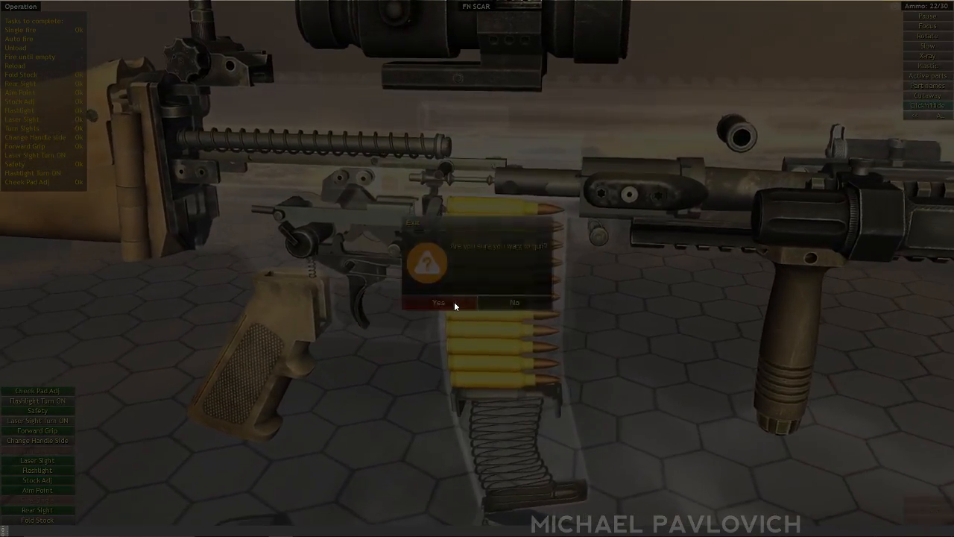
click(454, 301)
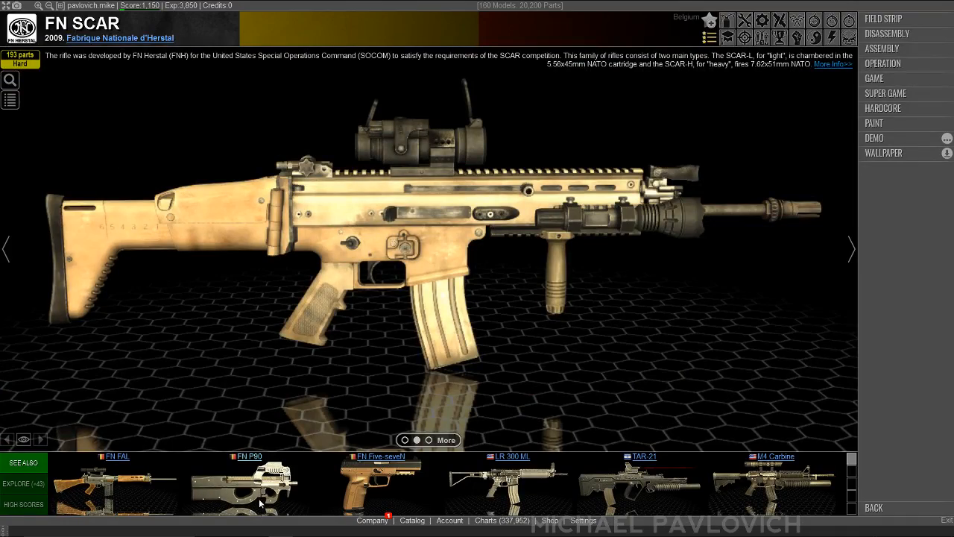
- Open the FN P90 model in Operation mode and use Click'n'Hide to hide the outer stock shell and magazine body
click(257, 492)
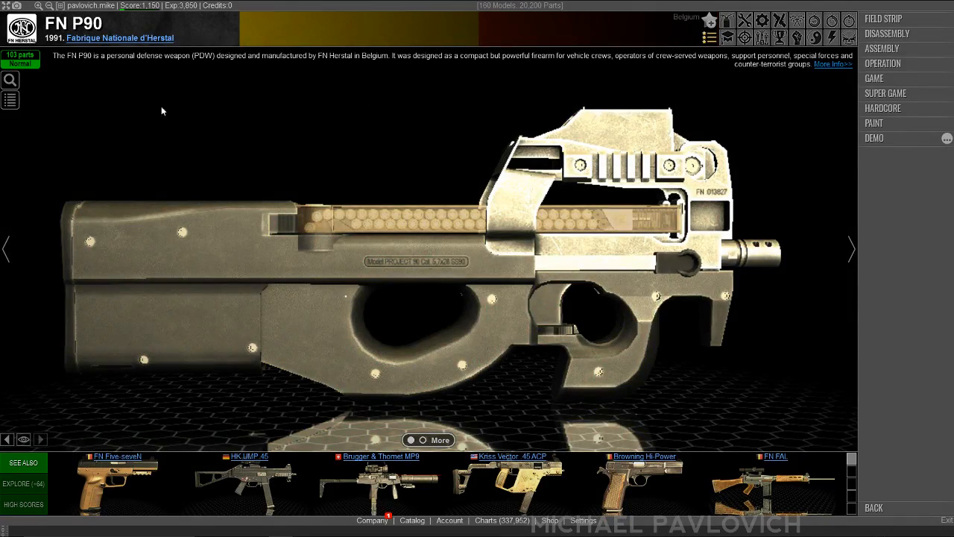
click(883, 63)
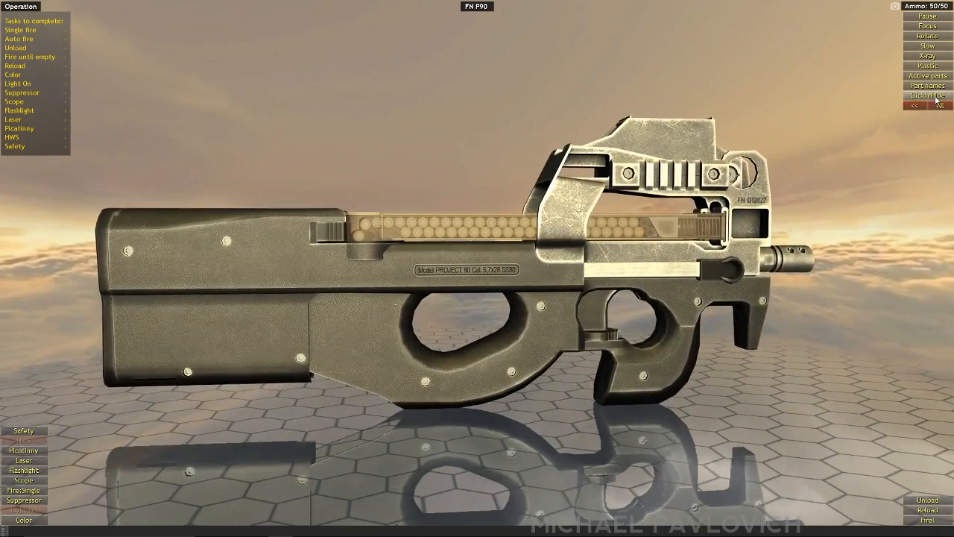
click(405, 293)
drag(459, 292, 484, 343)
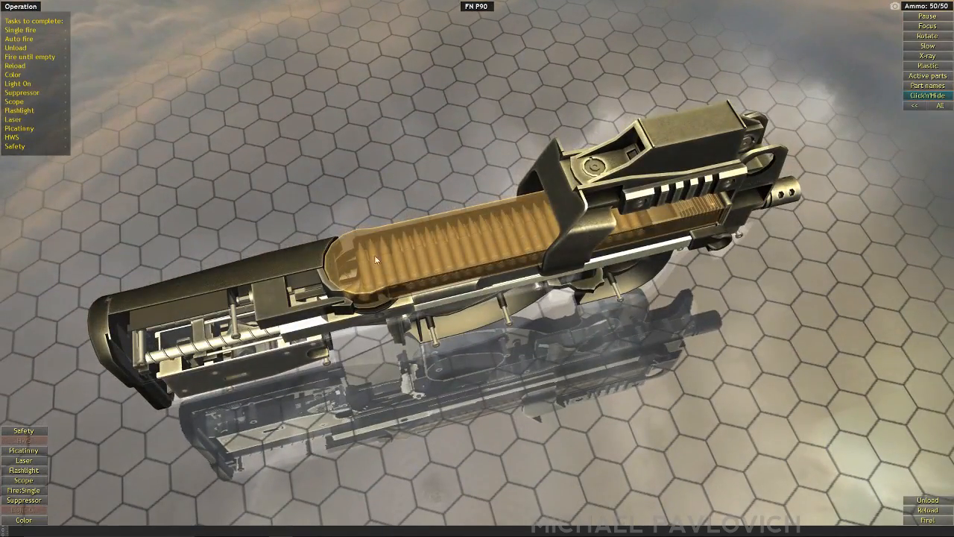
drag(409, 268, 419, 195)
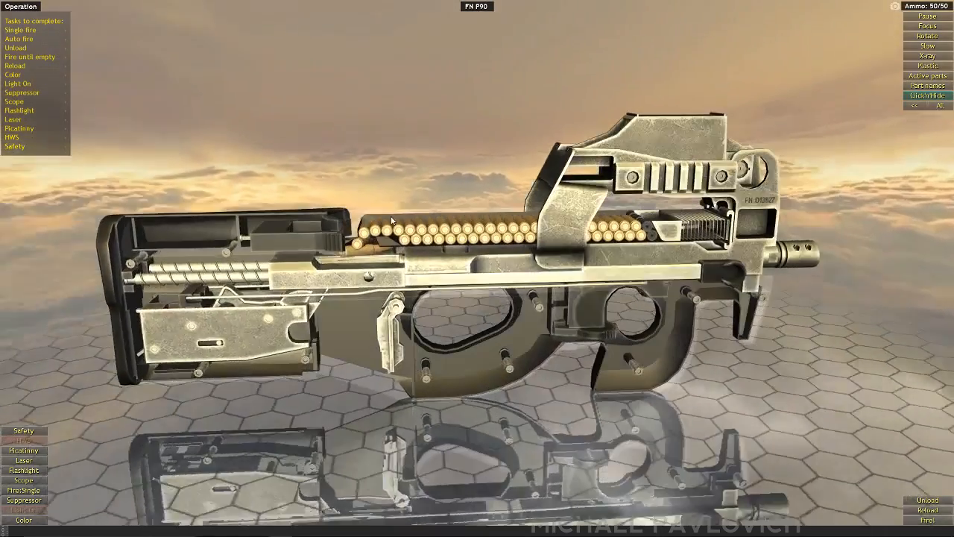
- Fire the P90 with its internals exposed, view it in X-ray, and slow the playback to x10
click(928, 521)
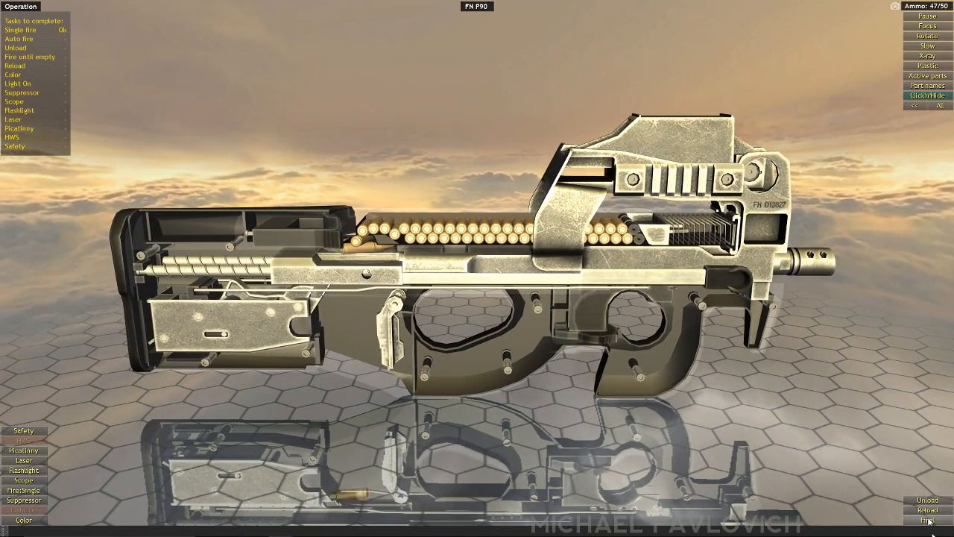
click(932, 56)
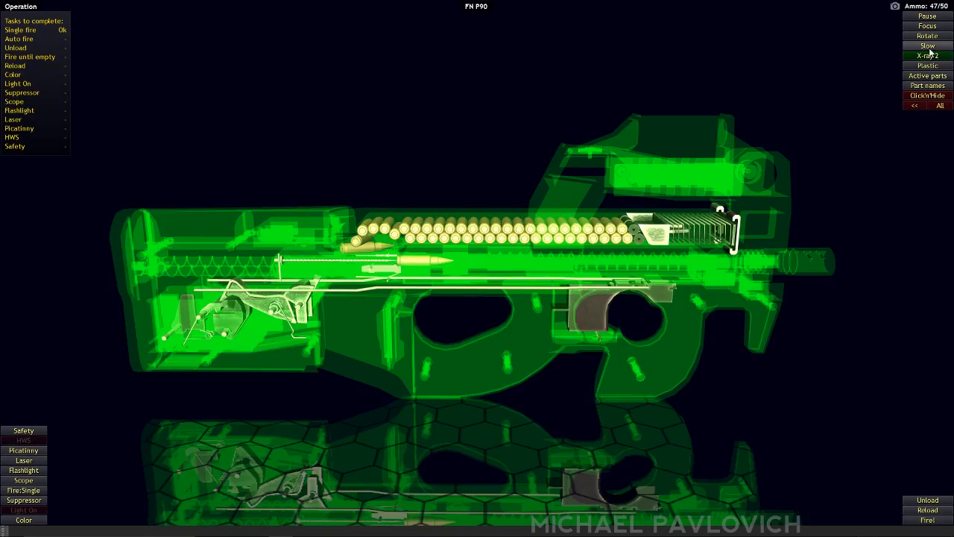
click(930, 55)
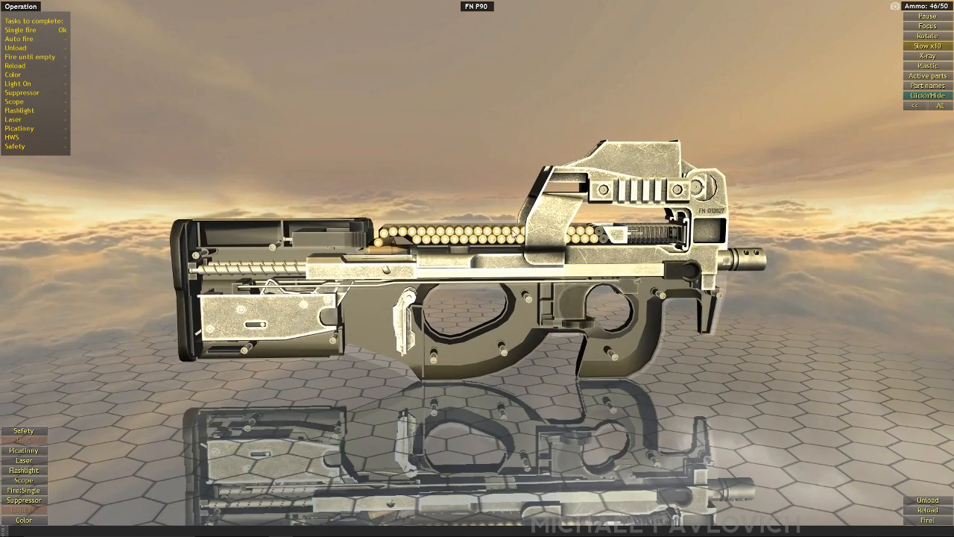
- Examine the P90's exposed bolt, springs and cartridge feed from several angles, and quit the Operation mode
right_drag(393, 237, 396, 264)
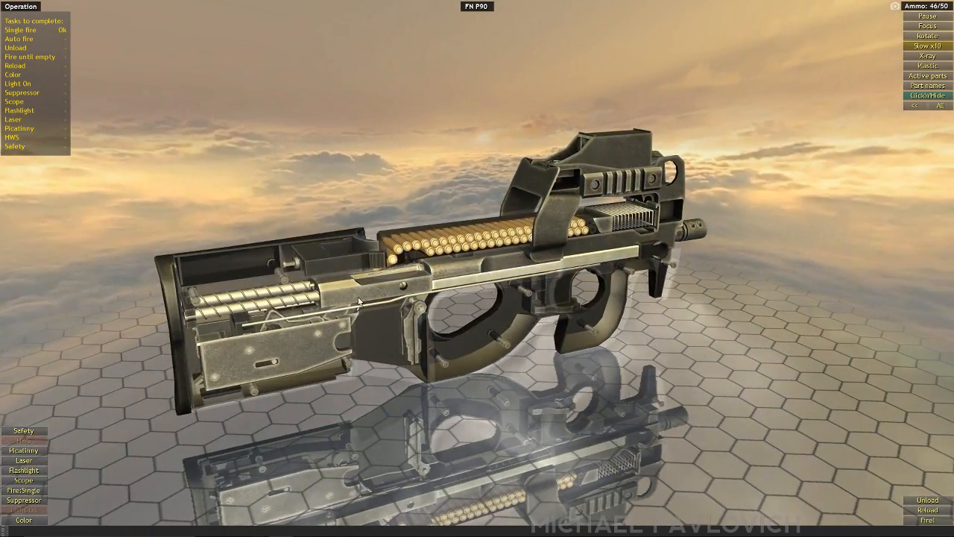
right_drag(358, 302, 314, 260)
right_drag(445, 263, 259, 270)
right_drag(734, 257, 595, 241)
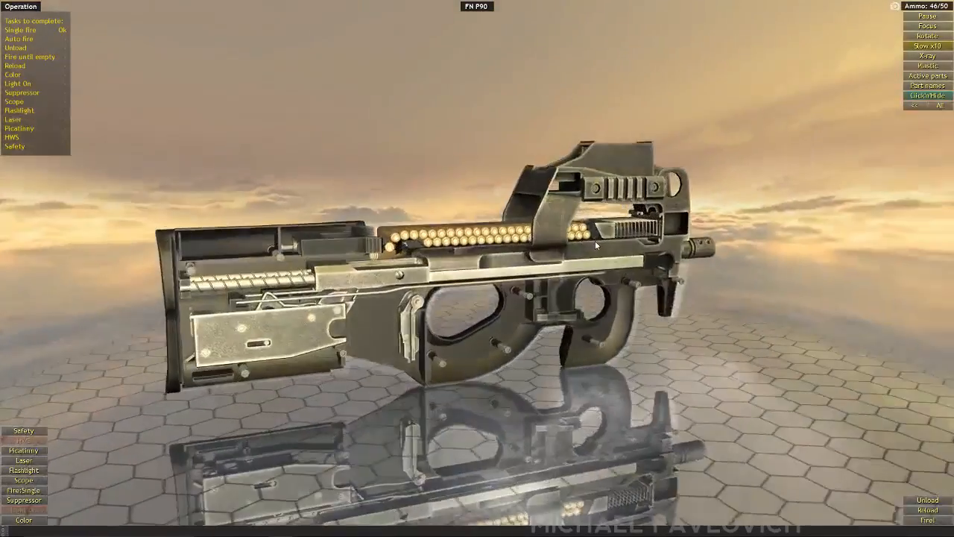
key(Escape)
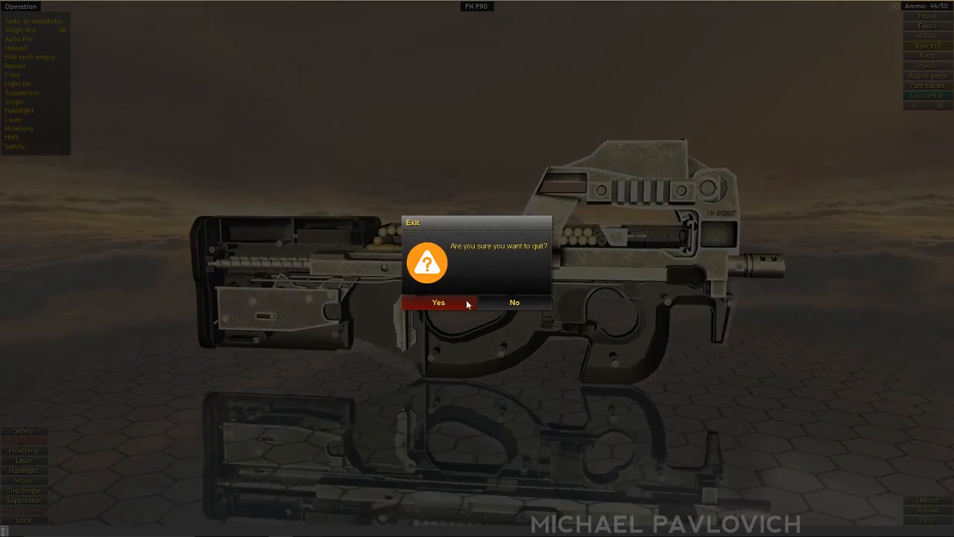
click(458, 301)
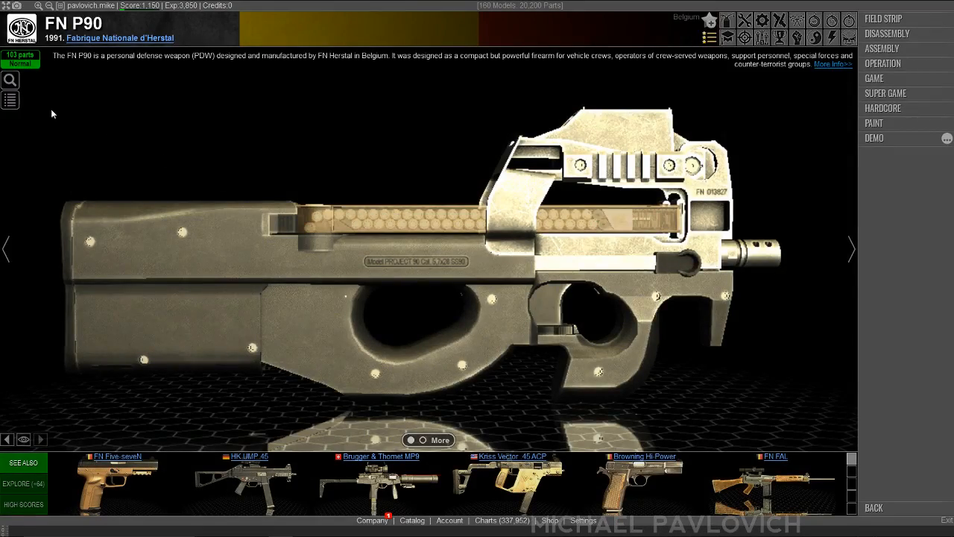
- Look through the models catalog by category, from assault rifles down to the WWII weapons
click(10, 100)
scroll(179, 167, down, 2)
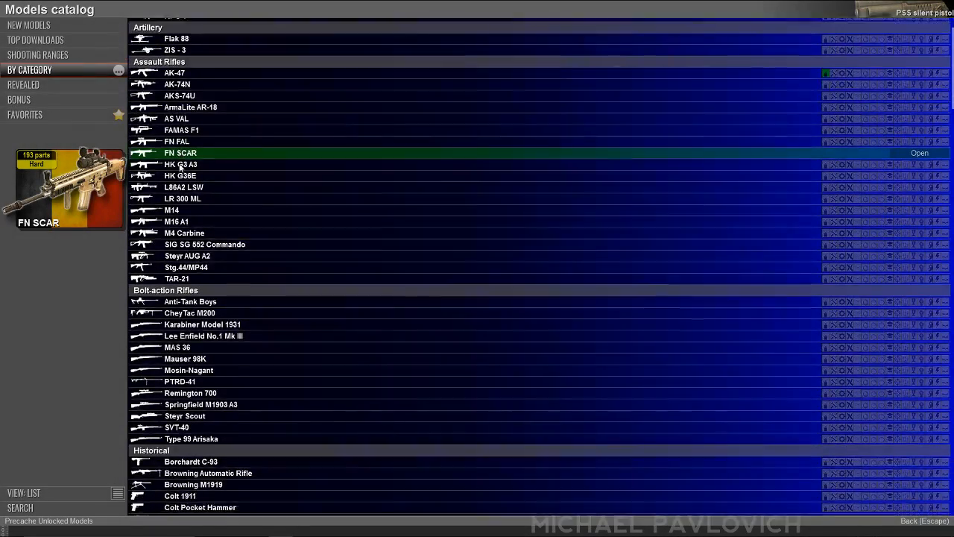
scroll(180, 167, up, 2)
scroll(208, 216, down, 10)
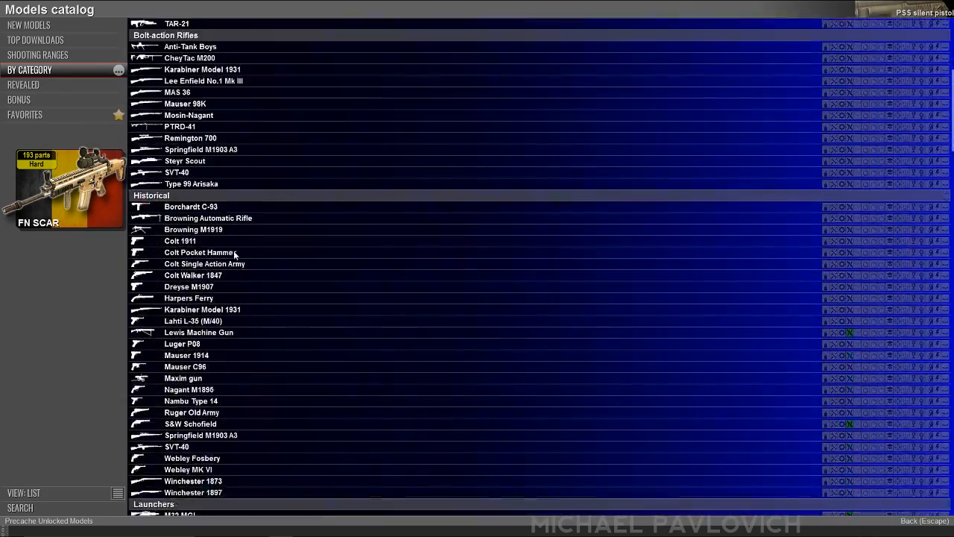
scroll(234, 254, down, 9)
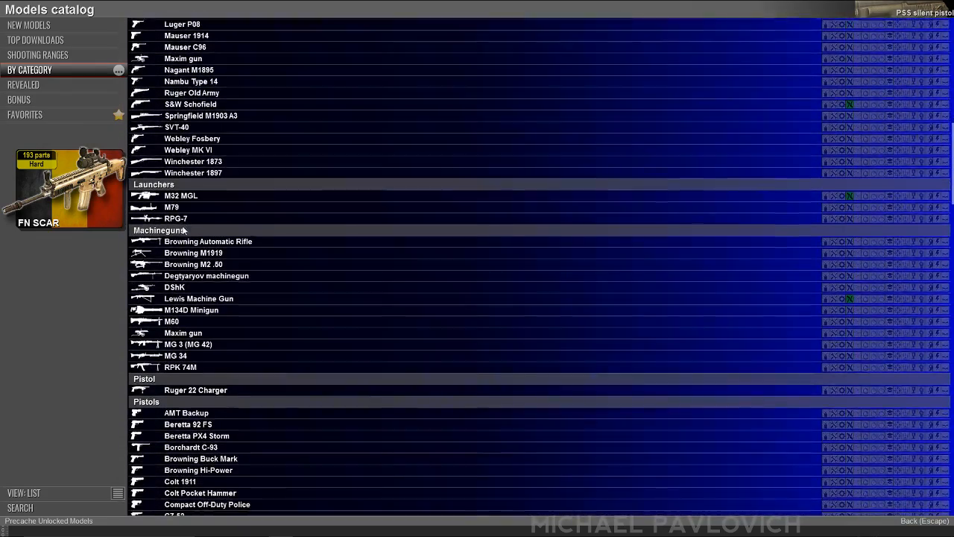
scroll(196, 217, down, 3)
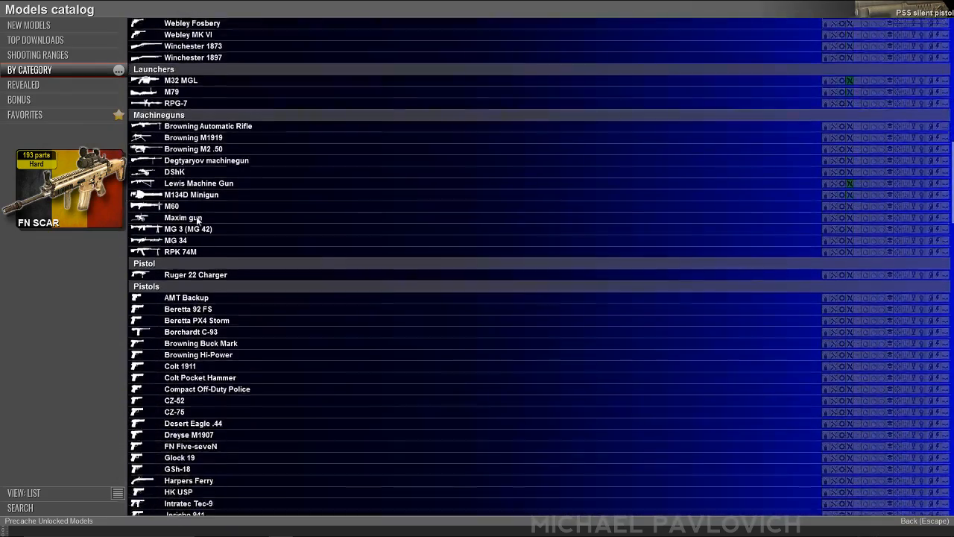
scroll(197, 219, down, 16)
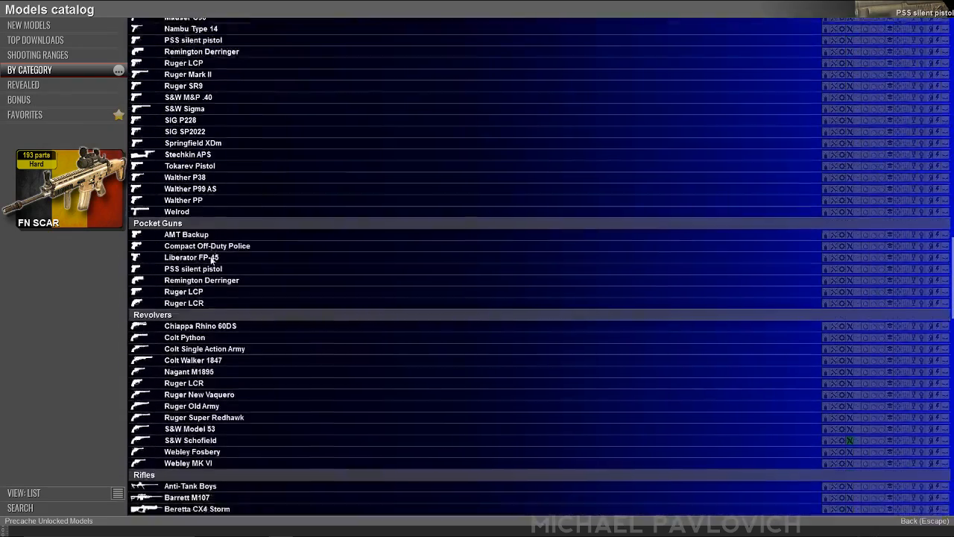
scroll(213, 258, down, 17)
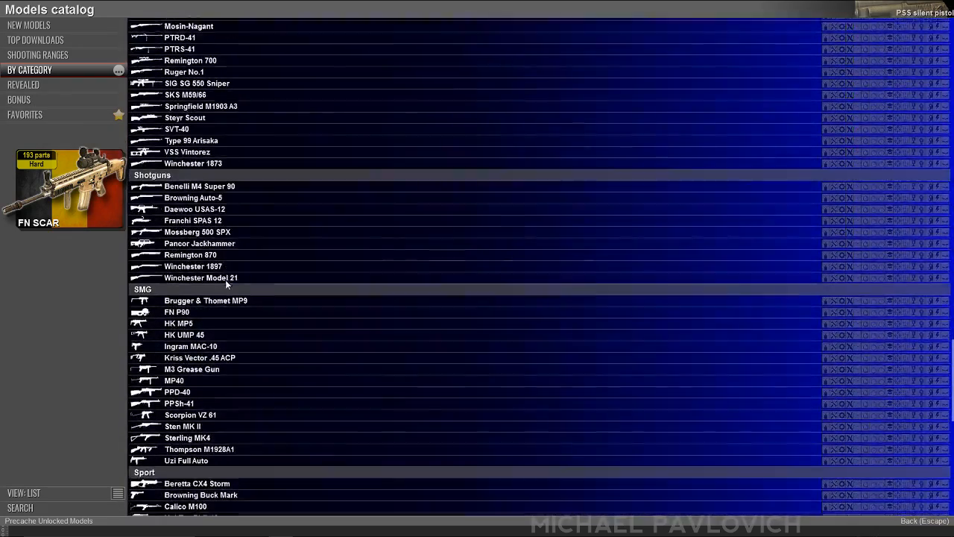
scroll(231, 287, down, 12)
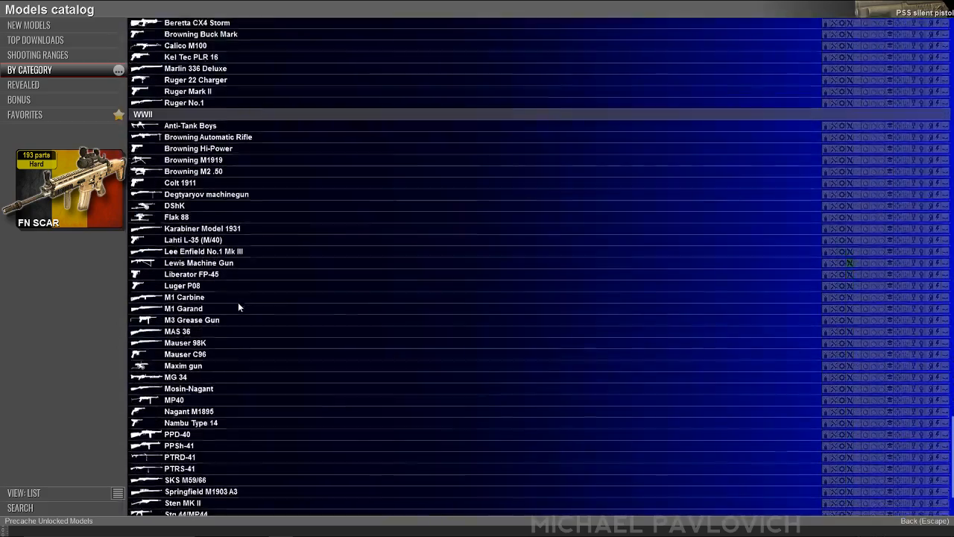
scroll(239, 307, down, 3)
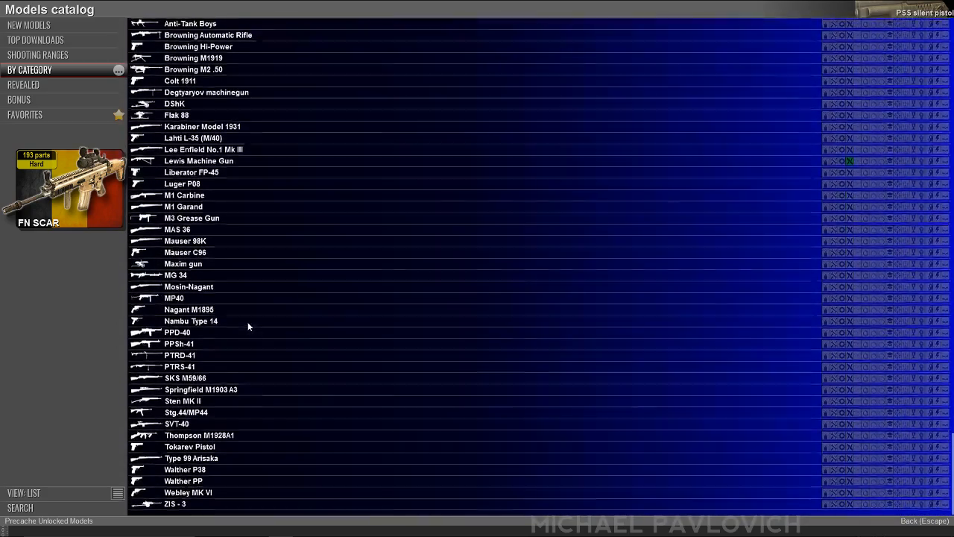
- Open the ZIS - 3 artillery model in Operation mode and fire it once to study its recoil
click(298, 510)
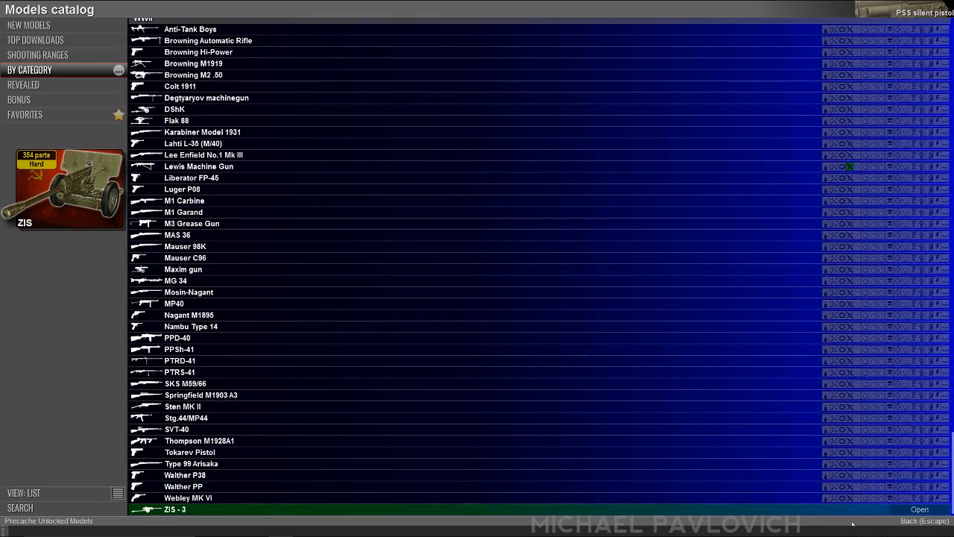
click(904, 512)
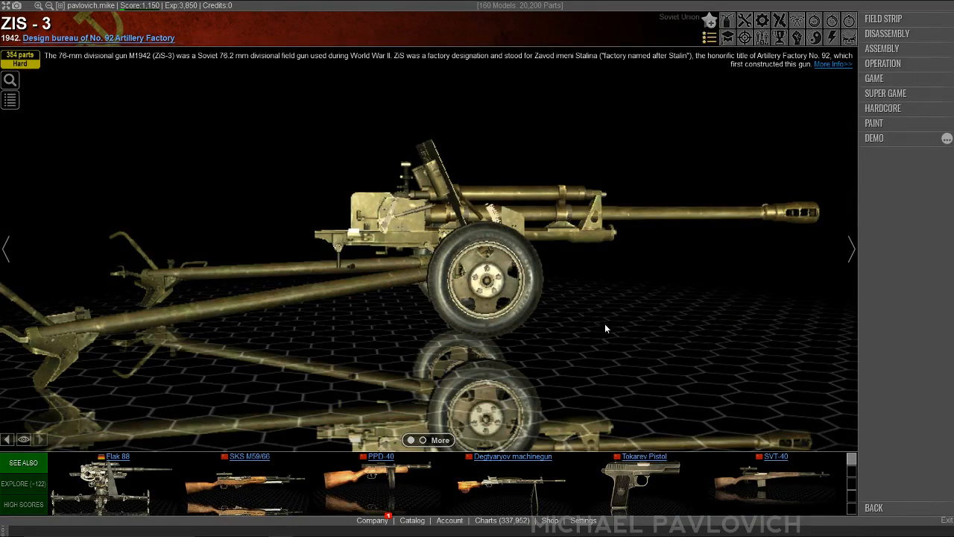
click(884, 63)
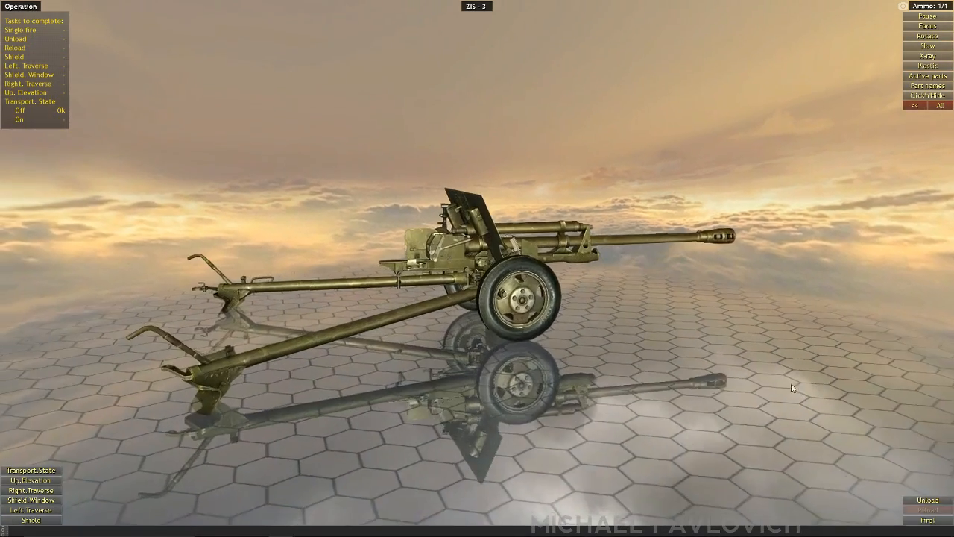
click(916, 520)
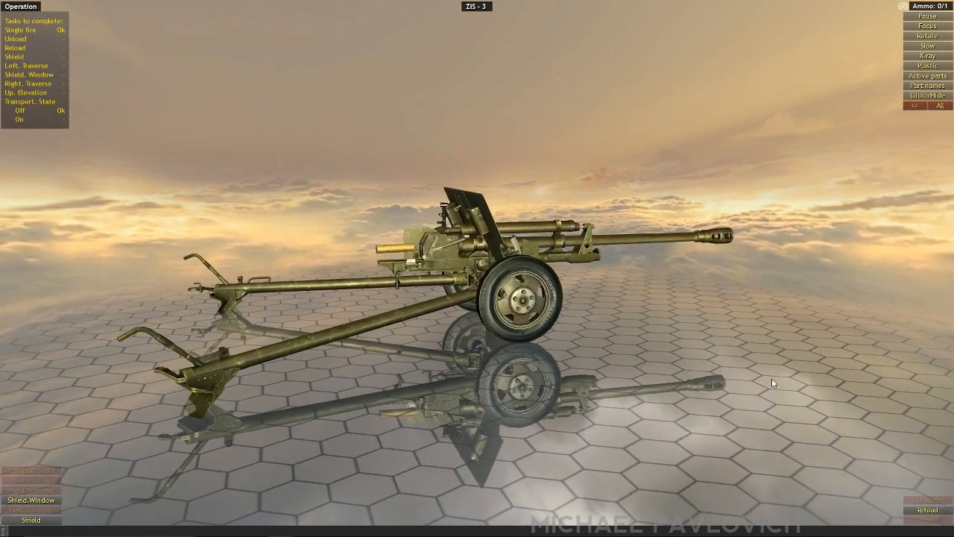
drag(771, 378, 716, 374)
scroll(715, 373, up, 3)
middle_drag(712, 364, 593, 373)
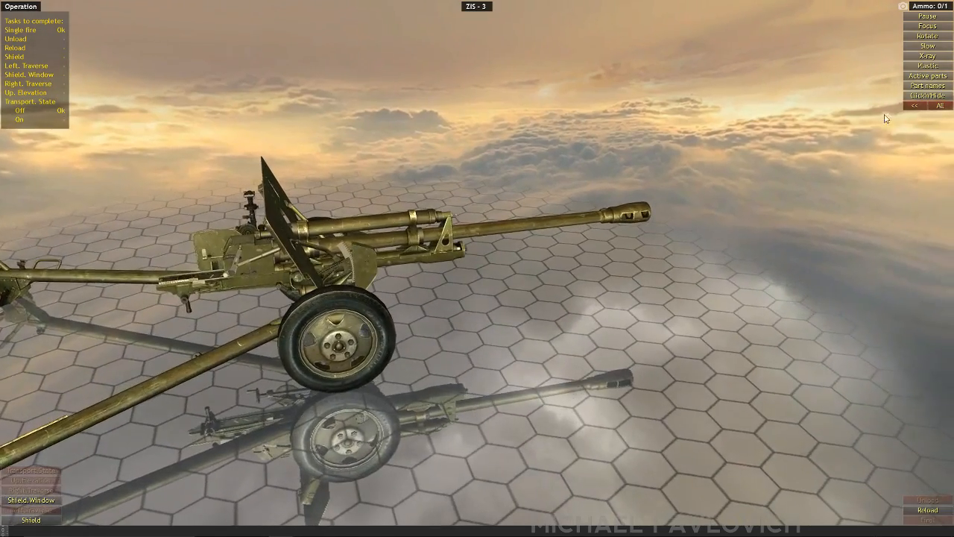
- Use Click'n'Hide to hide the ZIS - 3's gun shield and side plate, exposing the mechanism behind the wheel
click(927, 95)
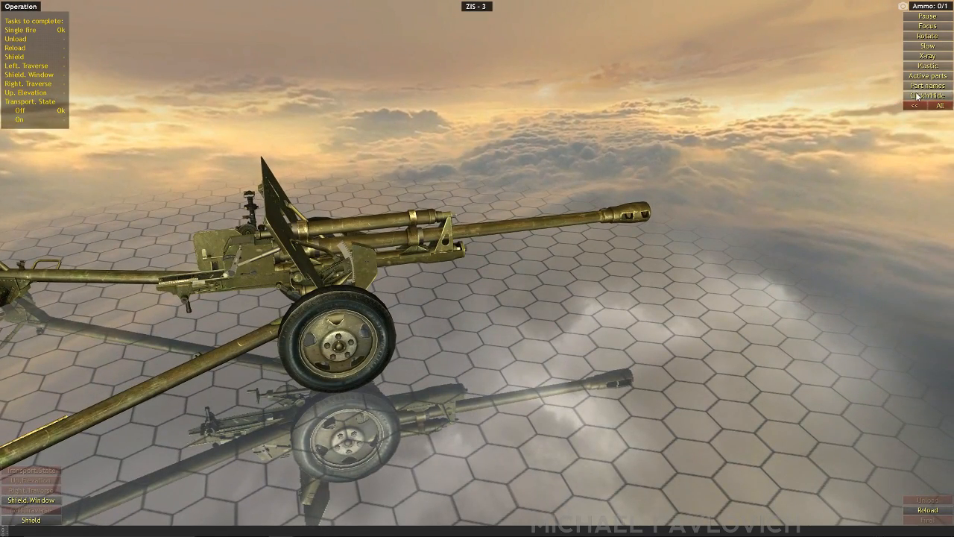
middle_drag(285, 243, 439, 290)
scroll(439, 291, up, 5)
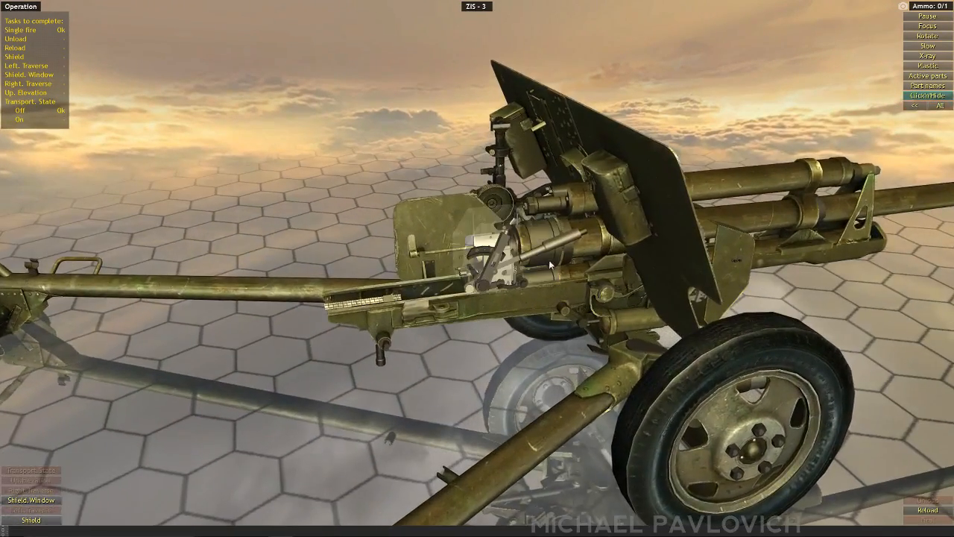
middle_drag(635, 290, 528, 298)
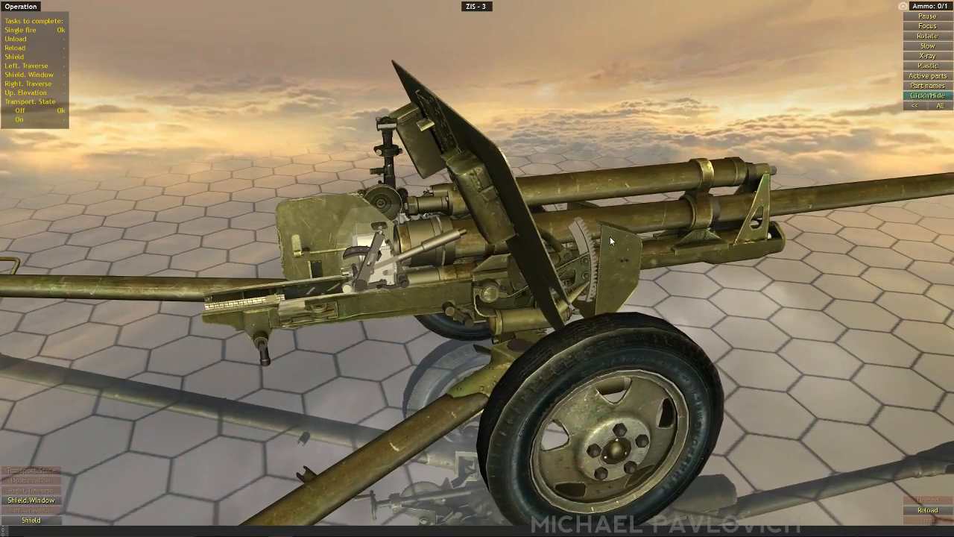
click(612, 241)
click(519, 229)
right_drag(504, 243, 787, 452)
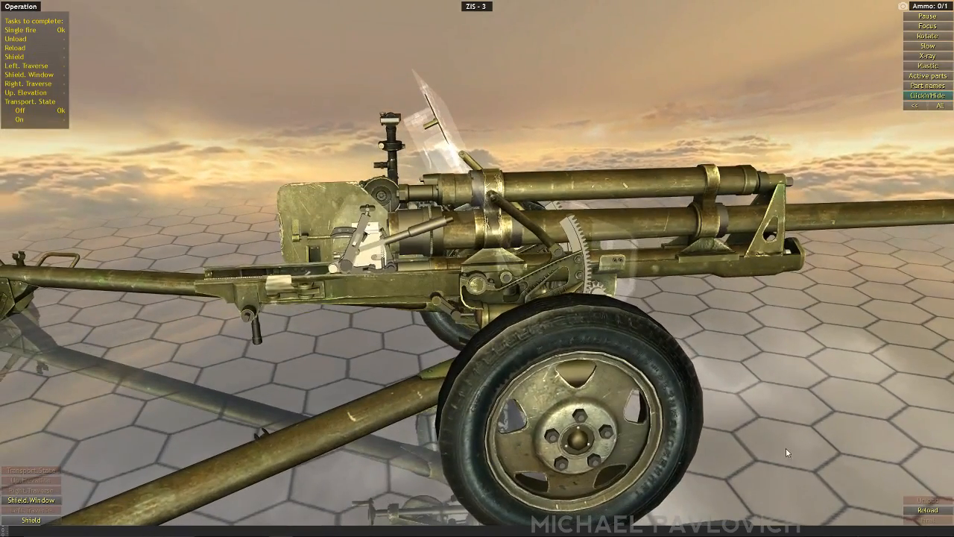
- Slow the playback to x10, reload the ZIS - 3 and fire it to study the breech and recoil mechanism
click(928, 46)
click(916, 512)
right_drag(775, 428, 518, 350)
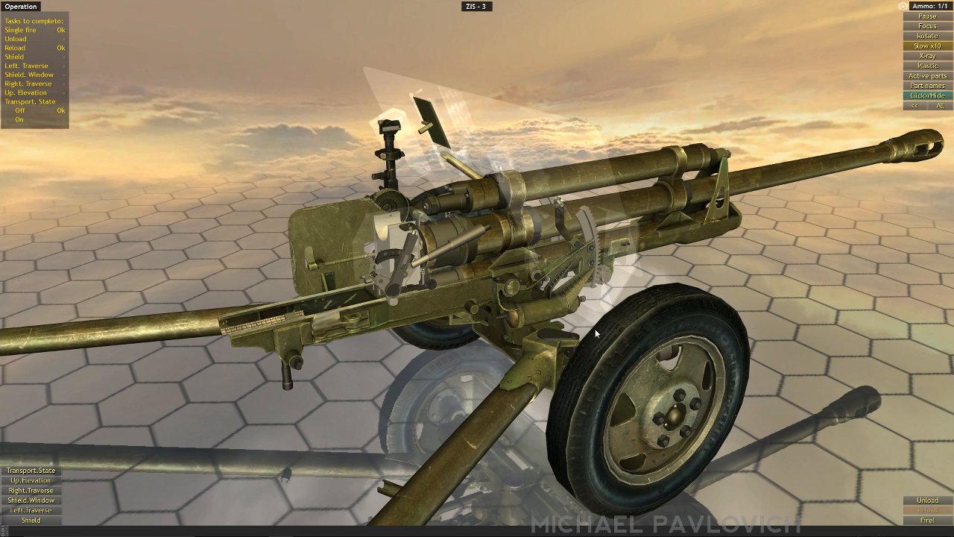
click(926, 521)
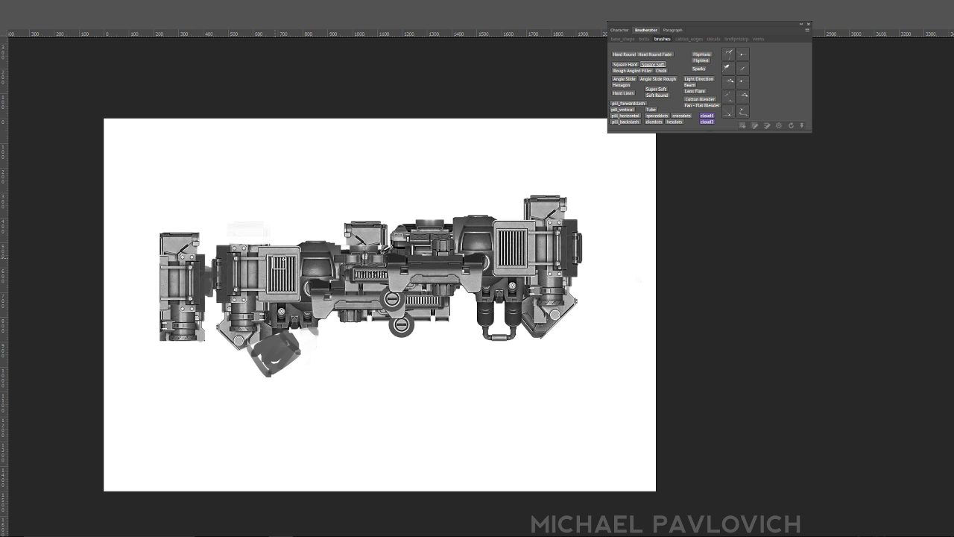
mouse_move(275, 337)
mouse_down()
mouse_move(259, 260)
mouse_move(273, 271)
mouse_move(600, 271)
mouse_move(578, 288)
mouse_up()
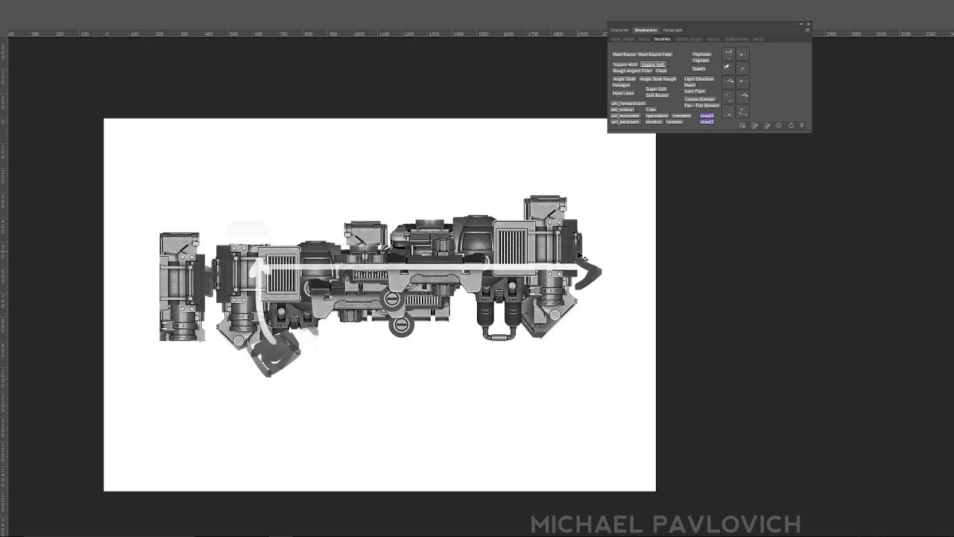
key(ctrl+alt+z)
key(ctrl+alt+z)
key(ctrl+alt+z)
key(ctrl+alt+z)
key(ctrl+alt+z)
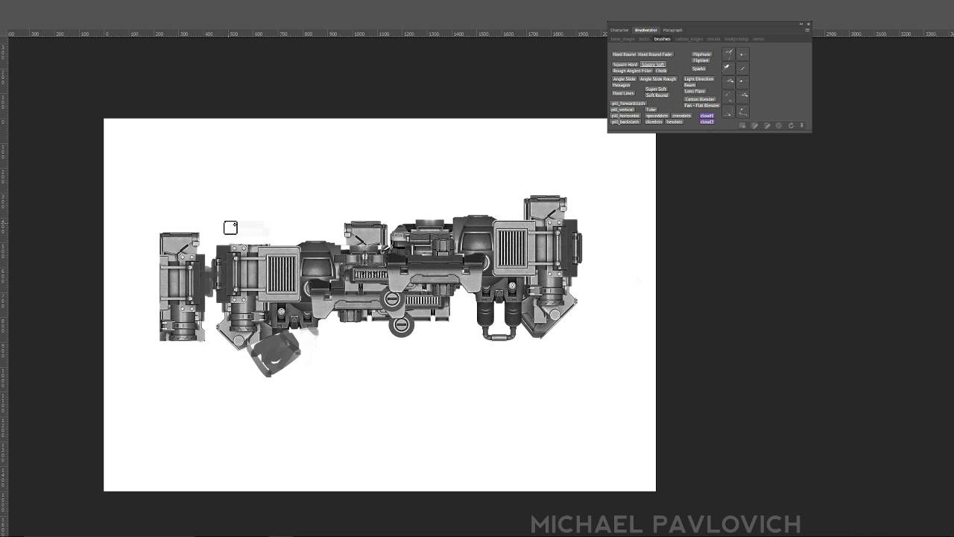
- Paint out the raised details along the top of the weapon's body, before the tall end section, with the sampled white background colour
drag(372, 316, 319, 327)
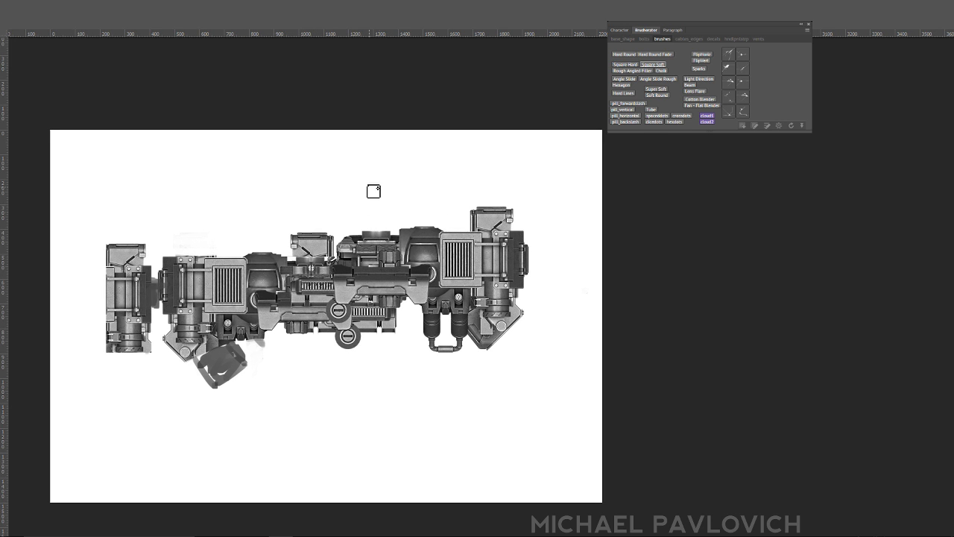
alt+click(357, 218)
mouse_move(345, 256)
mouse_down()
mouse_move(429, 255)
mouse_move(351, 246)
mouse_move(440, 232)
mouse_move(438, 253)
mouse_up()
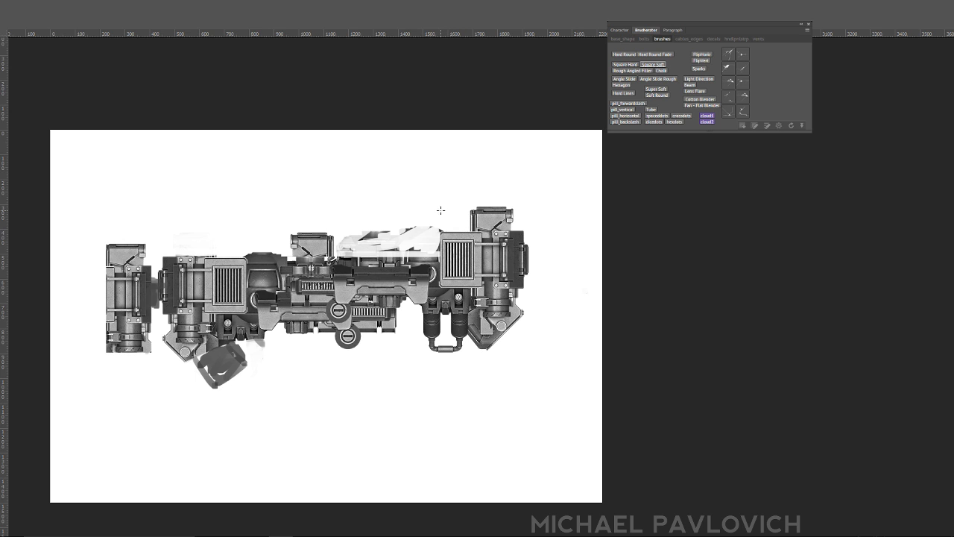
- Duplicate the tall front end section, rotate the copy to lie horizontally, and place it over the front of the weapon's body
drag(524, 325, 527, 356)
key(ctrl+j)
key(ctrl+t)
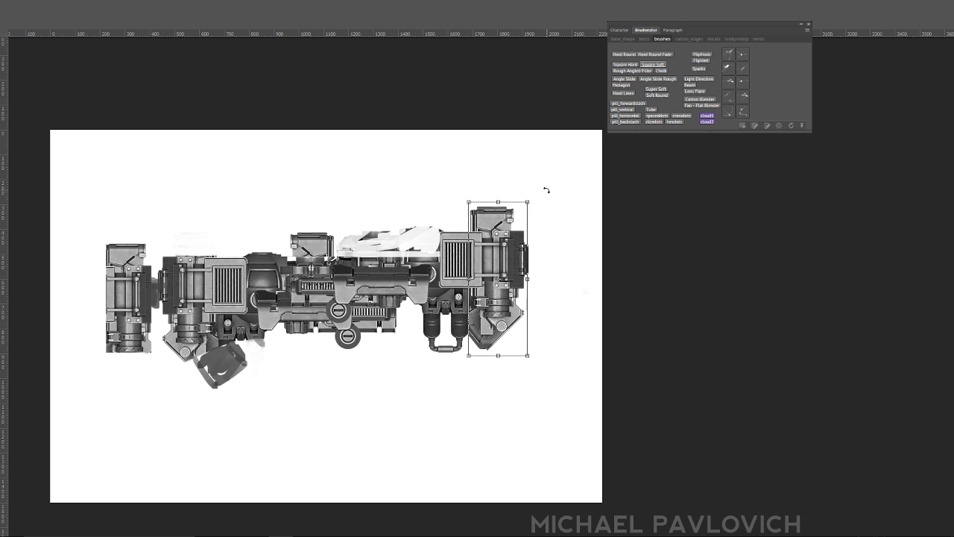
drag(547, 187, 569, 321)
drag(529, 294, 490, 286)
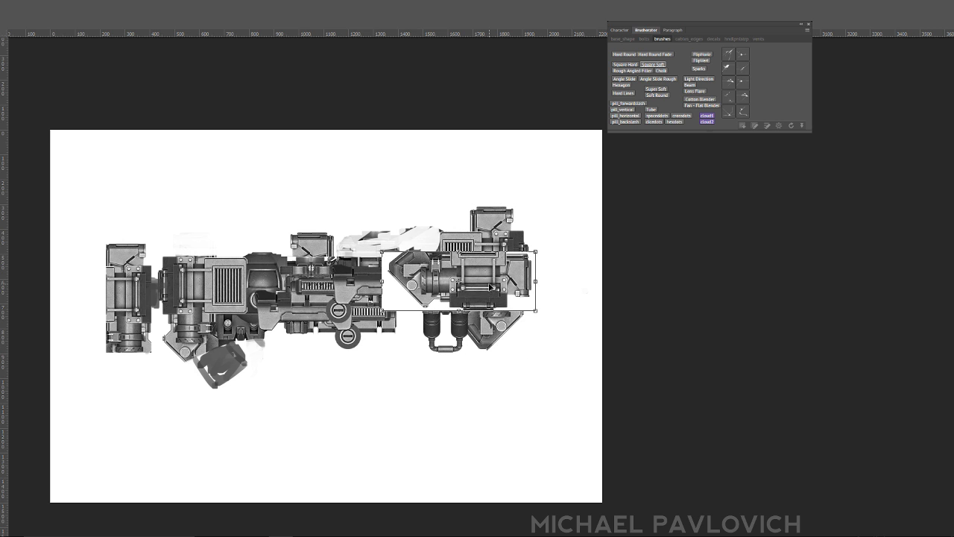
key(Return)
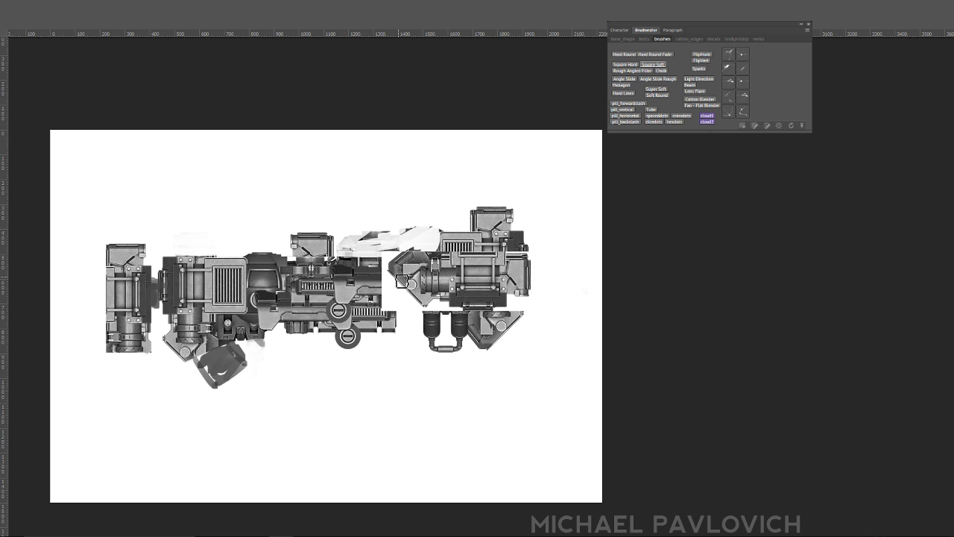
- Clear the white background around the rotated copy and nudge it down and forward to fit the front of the body
mouse_move(384, 275)
mouse_down()
mouse_move(405, 311)
mouse_move(409, 294)
mouse_move(405, 317)
mouse_up()
mouse_move(431, 304)
mouse_down()
mouse_move(532, 305)
mouse_move(524, 314)
mouse_up()
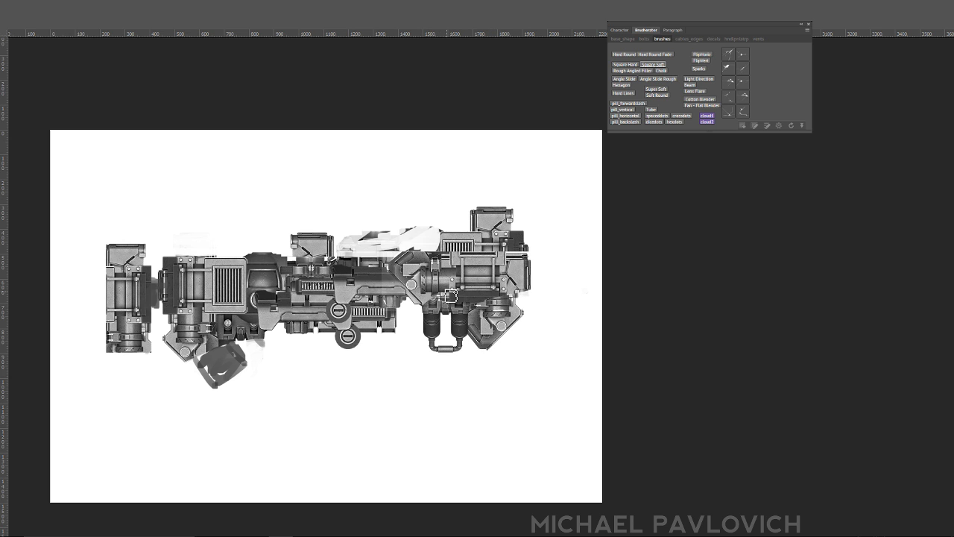
ctrl+drag(515, 264, 479, 280)
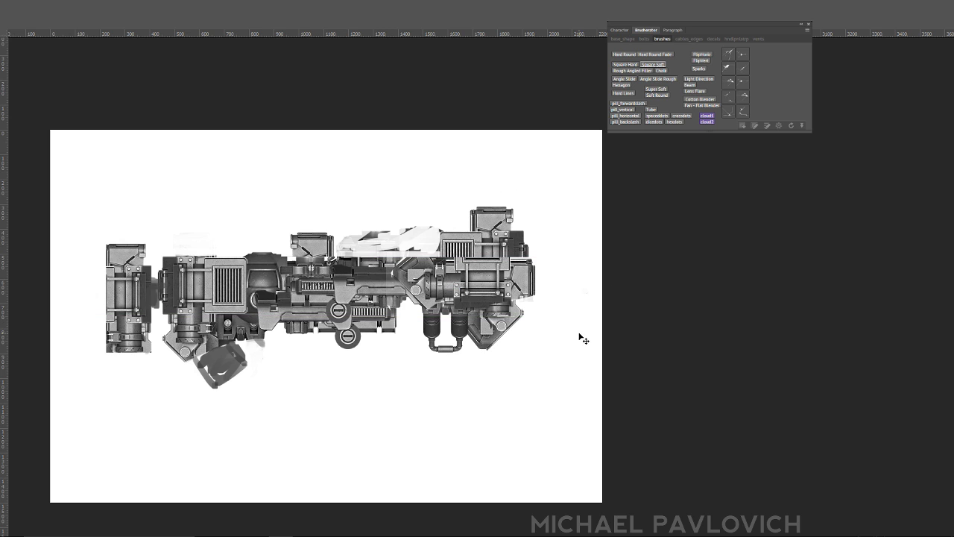
- Paint out the vented block and tall section projecting above the front of the body with white
mouse_move(356, 236)
mouse_down()
mouse_move(365, 246)
mouse_move(380, 236)
mouse_move(355, 256)
mouse_move(421, 236)
mouse_up()
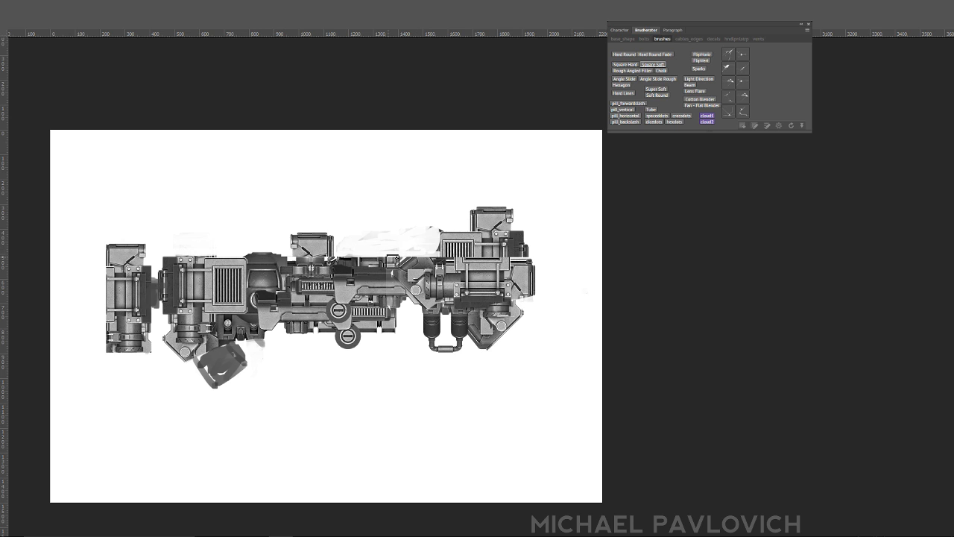
mouse_move(392, 256)
shift+mouse_down()
mouse_move(545, 260)
mouse_move(426, 257)
mouse_move(522, 254)
shift+mouse_up()
drag(430, 233, 498, 234)
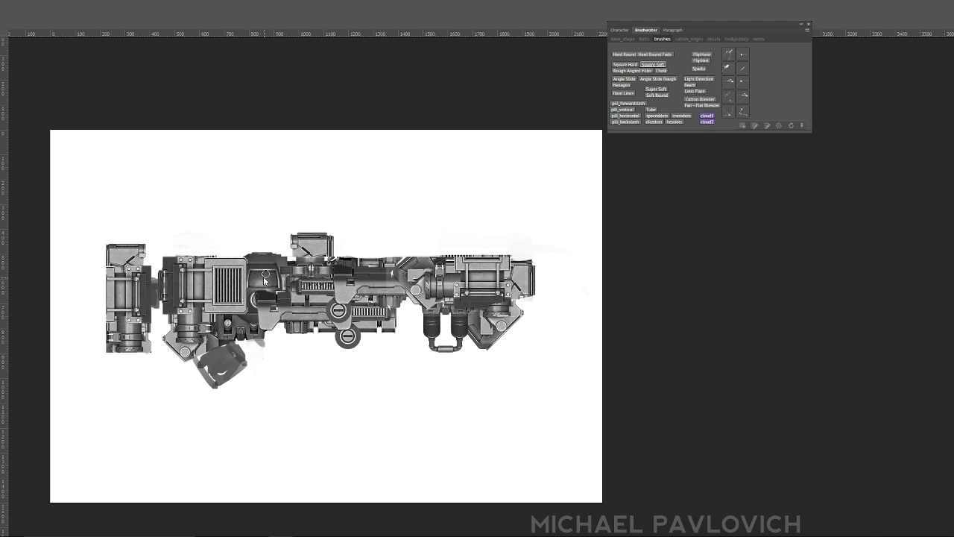
- Fill the white gap in the angled grip with sampled grey, and paint a trigger guard and trigger beneath the body
alt+click(201, 351)
drag(208, 364, 246, 359)
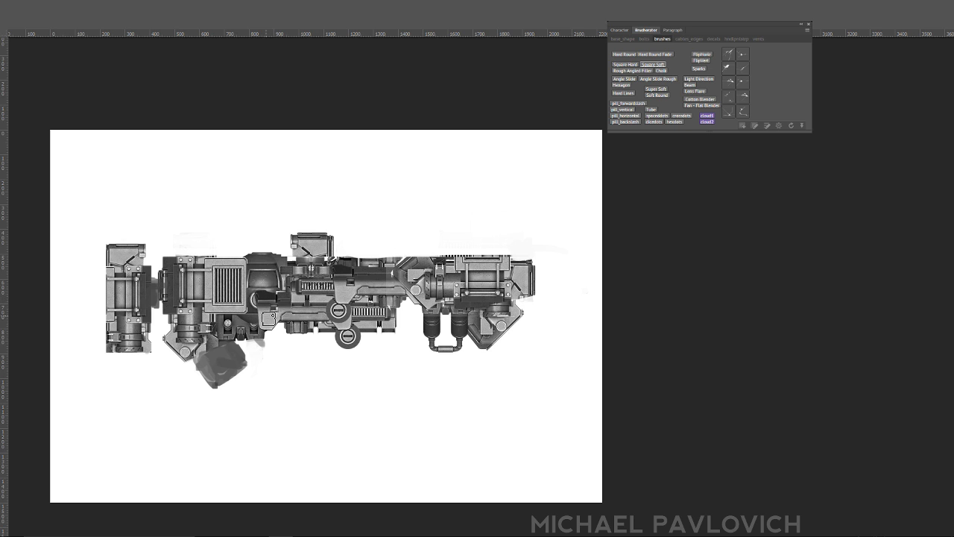
drag(285, 360, 334, 376)
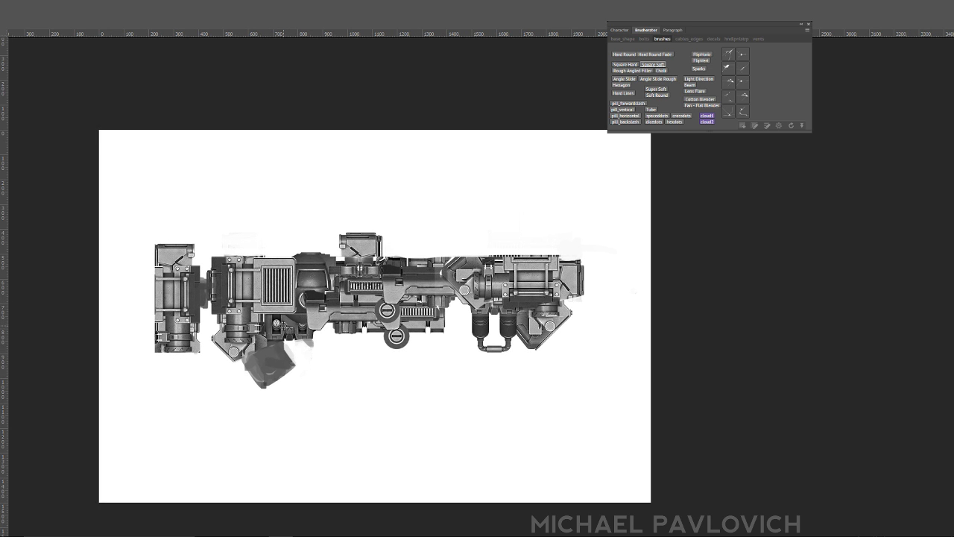
mouse_move(286, 322)
mouse_down()
mouse_move(356, 353)
mouse_move(331, 359)
mouse_move(373, 340)
mouse_up()
key(ctrl+z)
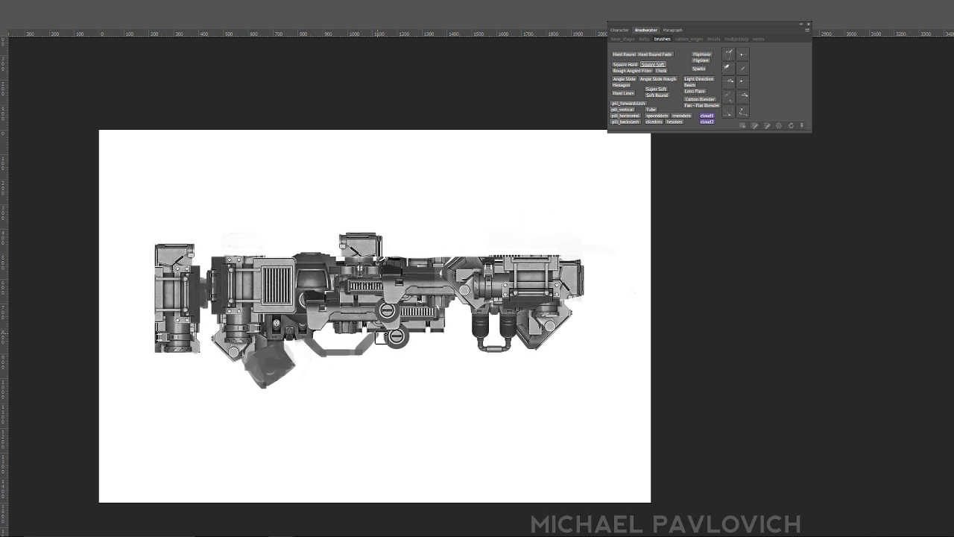
mouse_move(318, 340)
mouse_down()
mouse_move(351, 357)
mouse_move(331, 358)
mouse_up()
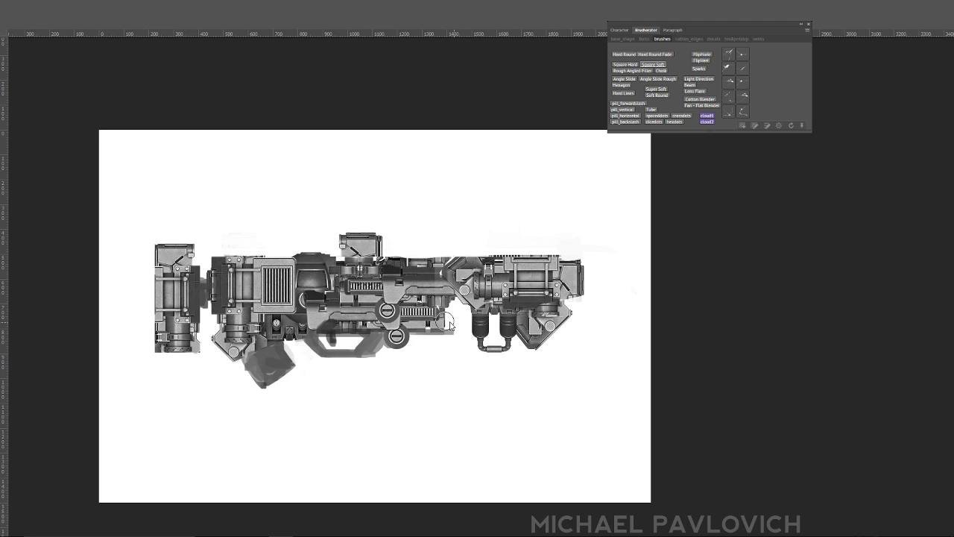
- Paint a dark grey mass filling the gap between the lower body and the two small front cylinders
drag(452, 312, 451, 327)
mouse_move(459, 323)
mouse_down()
mouse_move(460, 306)
mouse_move(457, 327)
mouse_move(466, 326)
mouse_move(455, 331)
mouse_move(495, 320)
mouse_up()
drag(477, 320, 498, 322)
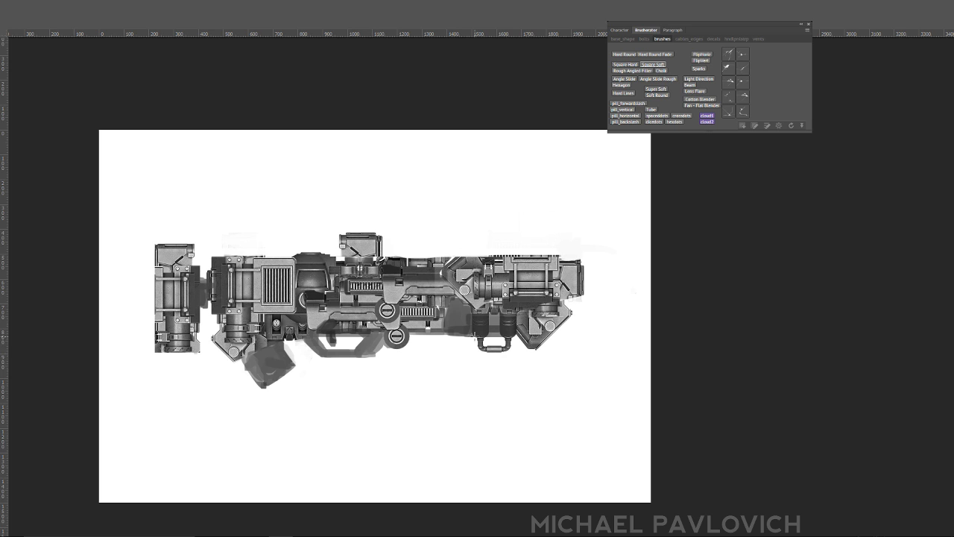
- Place a rotated copy of the small loop handle on the angled front bracket, and paint out the original under the cylinders
drag(509, 358, 514, 363)
key(ctrl+j)
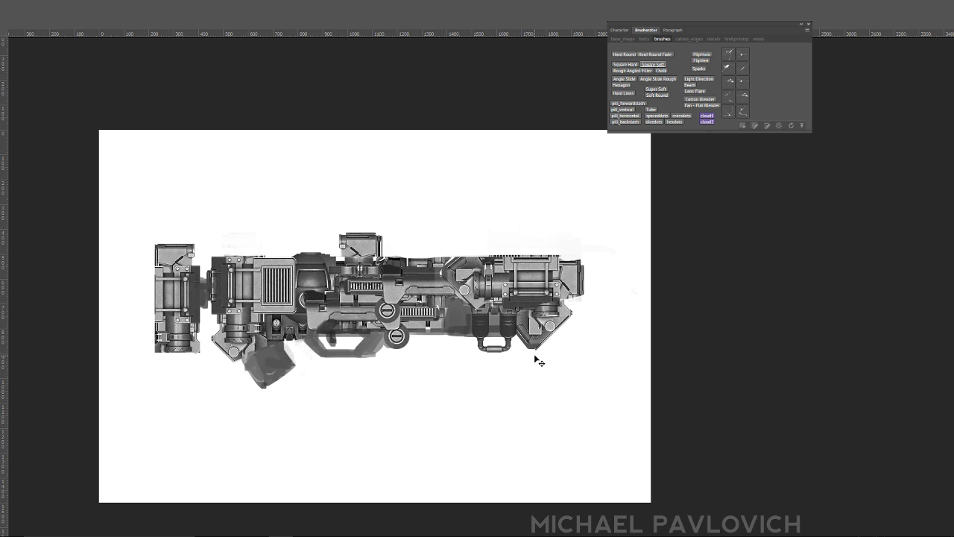
key(ctrl+t)
drag(454, 356, 559, 351)
key(Return)
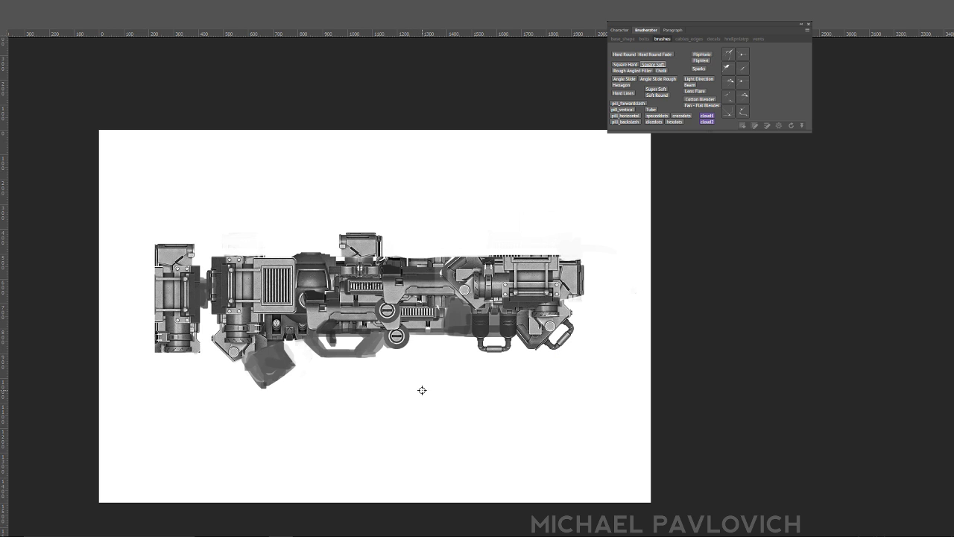
drag(483, 344, 511, 343)
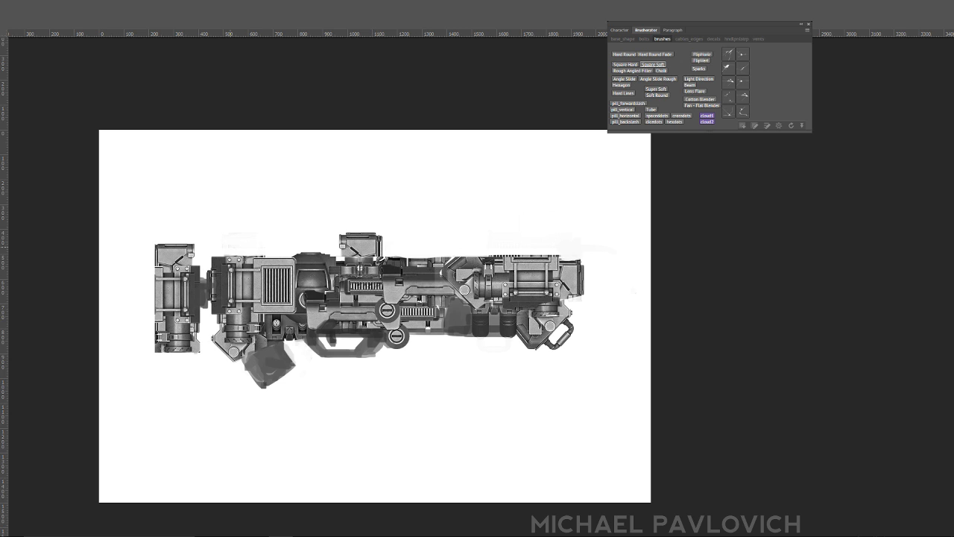
- Cut the rear edge of the stock to a slant with white and paint a dark grey butt plate along it
alt+click(201, 237)
drag(151, 287, 156, 349)
mouse_move(151, 285)
mouse_down()
mouse_move(168, 347)
mouse_move(161, 353)
mouse_move(175, 373)
mouse_up()
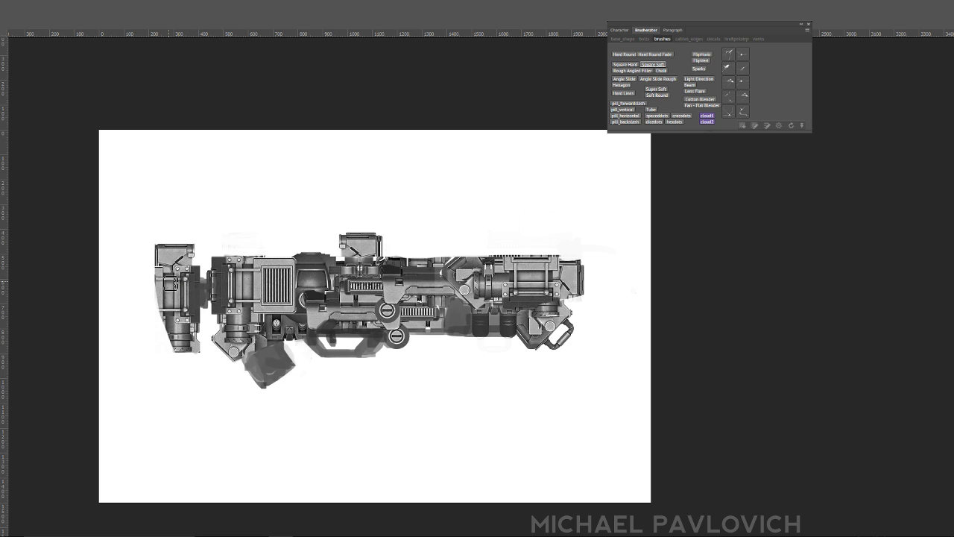
mouse_move(162, 280)
mouse_down()
mouse_move(162, 261)
mouse_move(179, 342)
mouse_up()
key(ctrl+z)
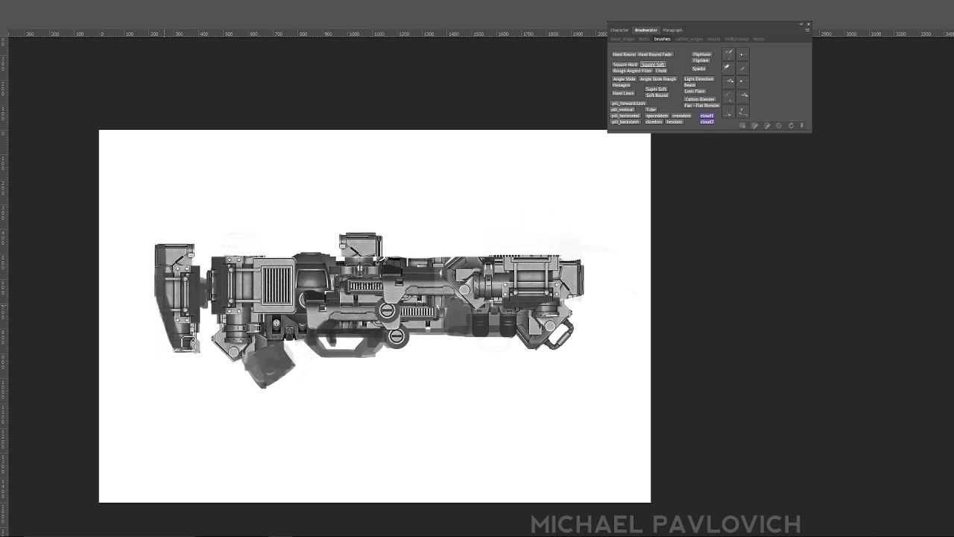
mouse_move(170, 263)
mouse_down()
mouse_move(183, 266)
mouse_move(190, 258)
mouse_move(179, 253)
mouse_move(199, 246)
mouse_move(170, 237)
mouse_move(195, 251)
mouse_up()
alt+click(180, 252)
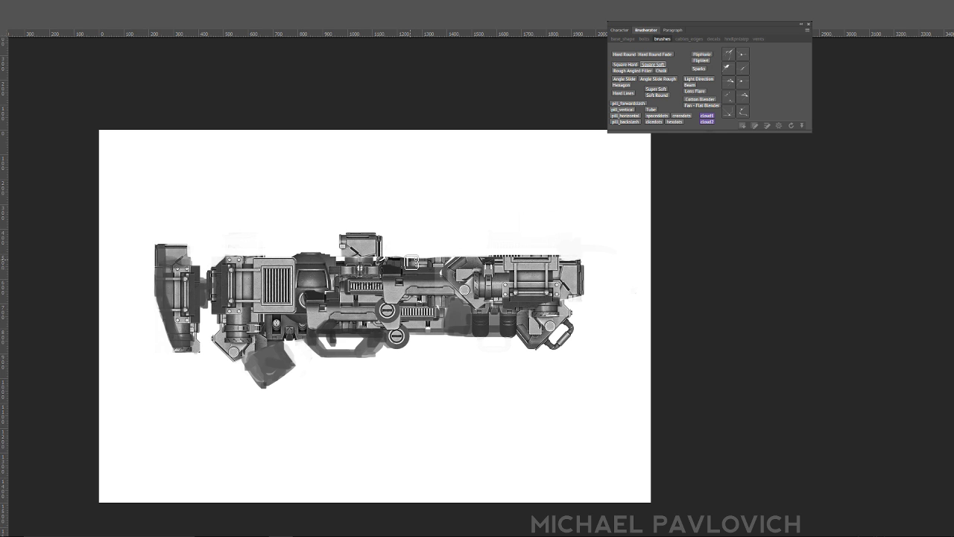
- Paint a dark strip along the upper edge of the front body and a long narrow white slot beneath it
drag(398, 263, 558, 257)
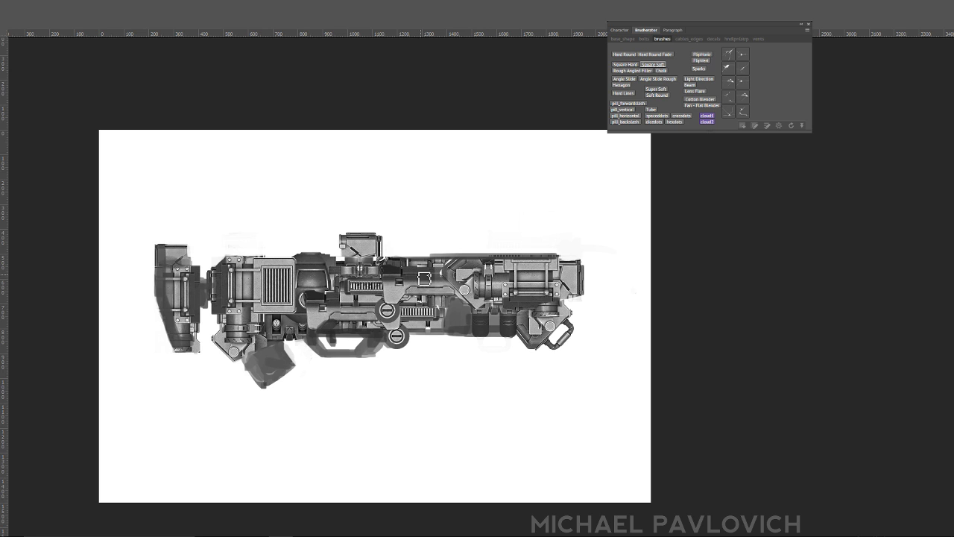
drag(422, 266, 521, 264)
mouse_move(457, 267)
mouse_down()
mouse_move(517, 270)
mouse_move(437, 272)
mouse_up()
alt+click(411, 270)
drag(502, 268, 529, 267)
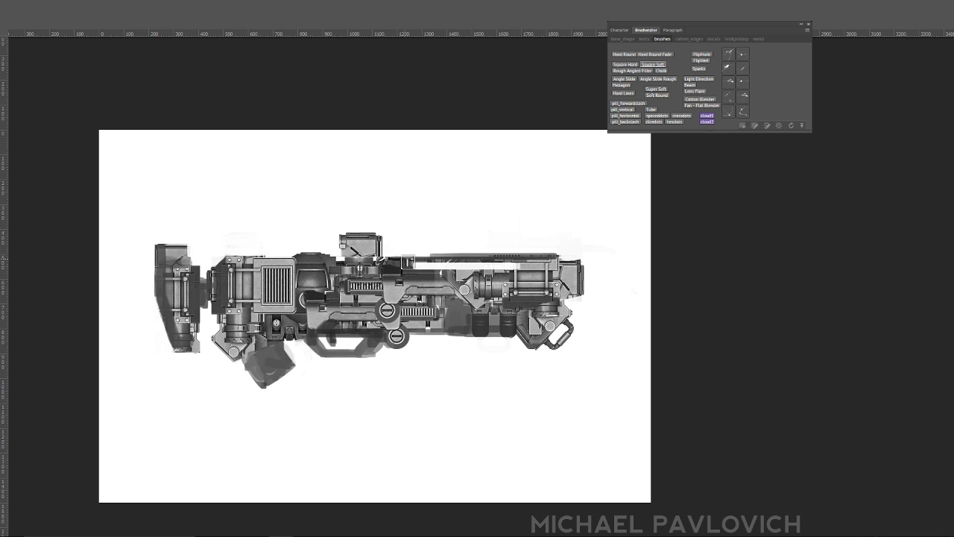
drag(408, 261, 526, 260)
key(ctrl+z)
drag(407, 265, 533, 264)
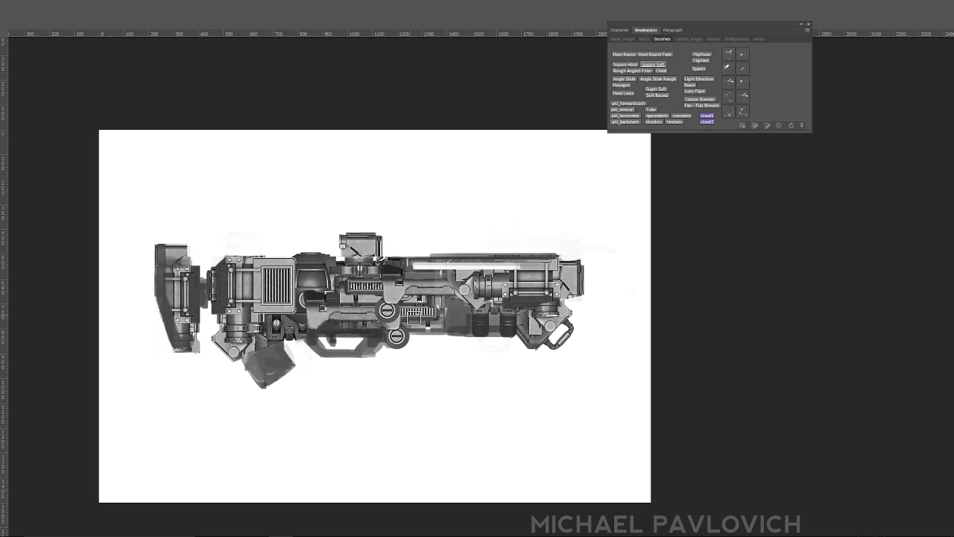
- Paint grey over the mid-body gaps, then add a small raised rear block and a continuous dark strip along the top
drag(408, 307, 429, 309)
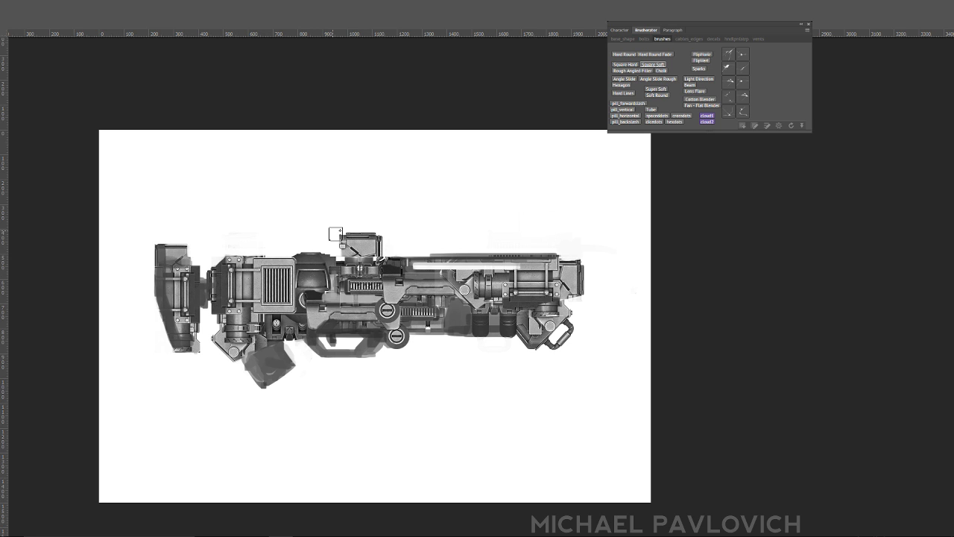
drag(268, 251, 288, 249)
drag(414, 259, 559, 259)
mouse_move(334, 259)
mouse_down()
mouse_move(396, 262)
mouse_move(311, 260)
mouse_up()
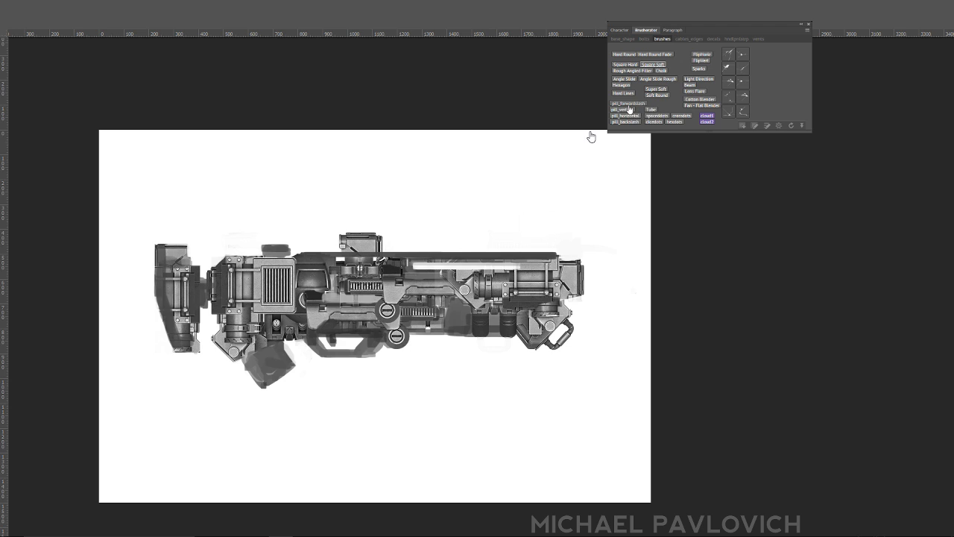
- Paint an evenly spaced row of rail teeth along the dark top strip with the spaceddots brush
click(656, 115)
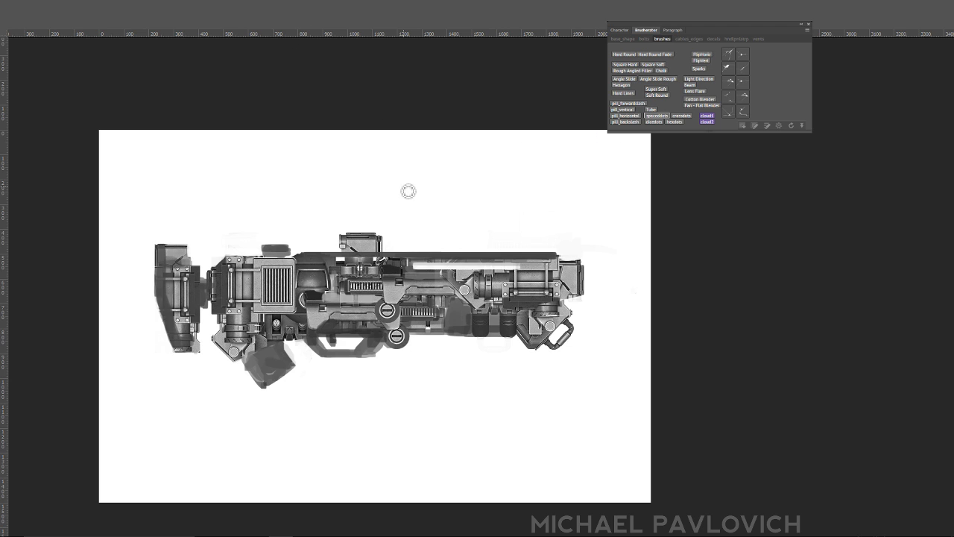
drag(312, 257, 558, 258)
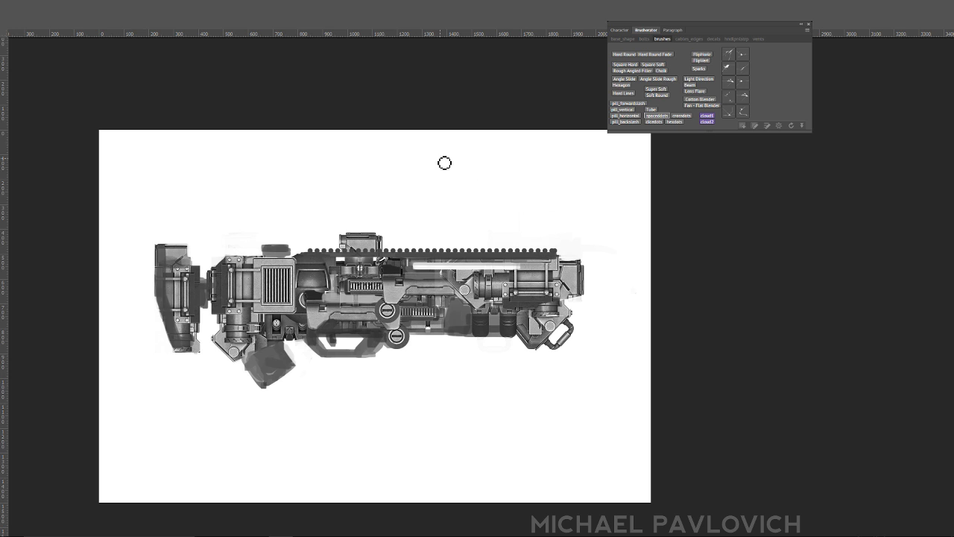
key(ctrl+z)
drag(311, 257, 558, 258)
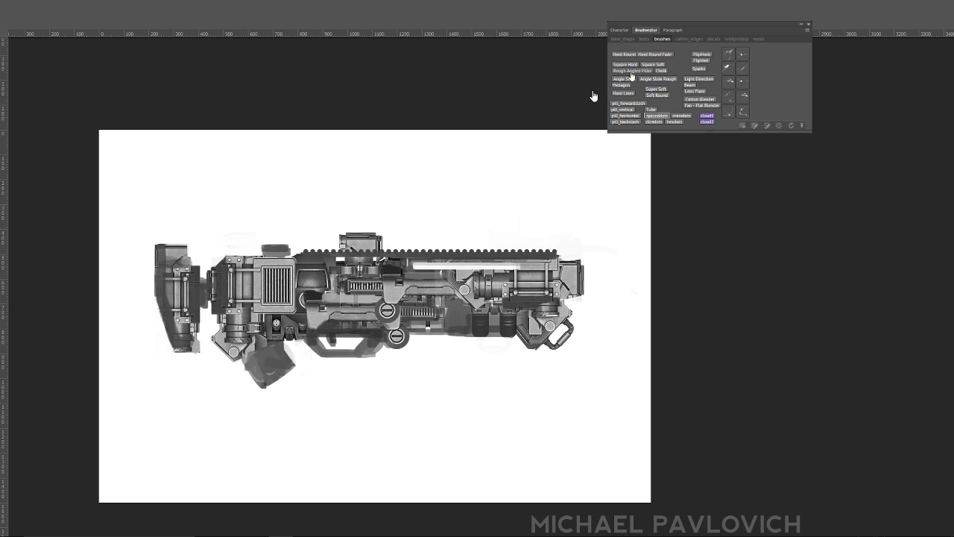
- Paint sampled light grey over the rear vent panel and middle of the body with the Square Soft brush
click(653, 64)
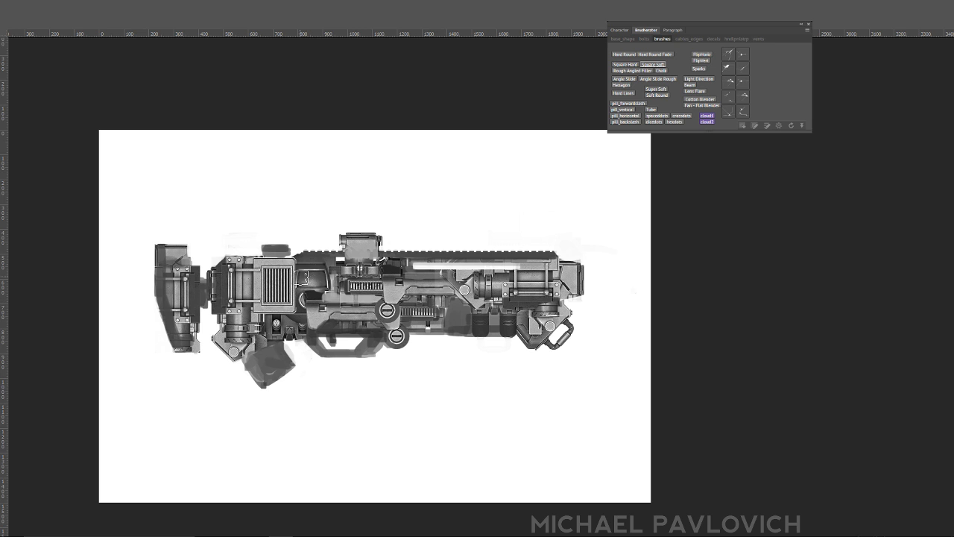
alt+click(300, 265)
mouse_move(265, 270)
mouse_down()
mouse_move(286, 297)
mouse_move(263, 299)
mouse_move(271, 272)
mouse_move(287, 273)
mouse_move(286, 303)
mouse_move(302, 315)
mouse_move(285, 290)
mouse_move(313, 287)
mouse_move(320, 298)
mouse_move(300, 288)
mouse_move(311, 285)
mouse_move(337, 303)
mouse_up()
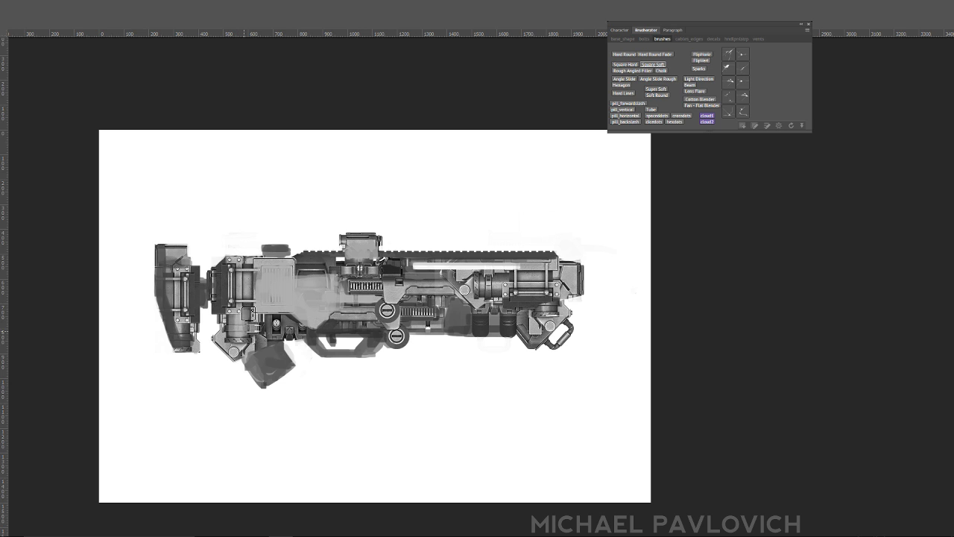
- Simplify the angled bracket and small parts above the grip into flat shapes using sampled greys
drag(252, 325, 267, 337)
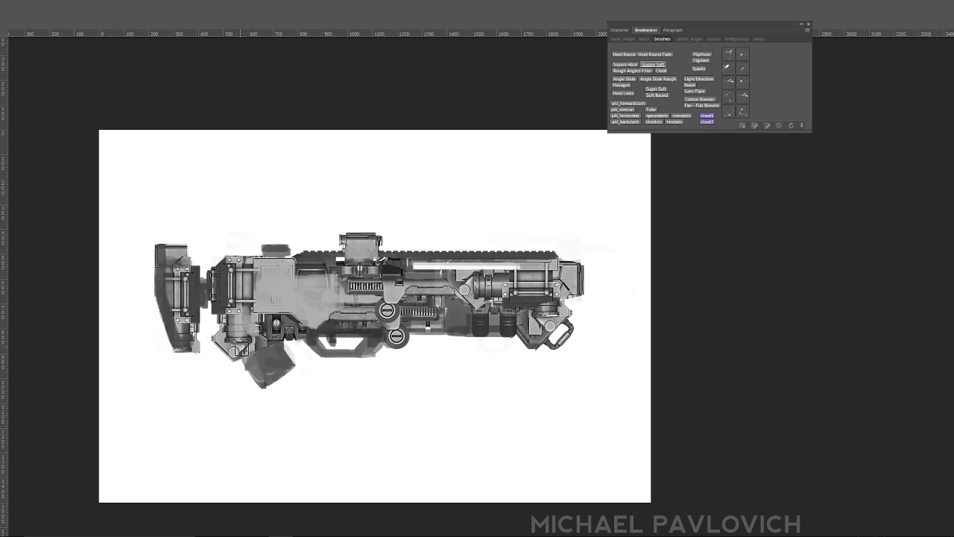
alt+click(276, 318)
mouse_move(256, 360)
mouse_down()
mouse_move(246, 365)
mouse_move(250, 351)
mouse_move(246, 363)
mouse_move(278, 344)
mouse_move(276, 323)
mouse_move(257, 332)
mouse_move(259, 349)
mouse_move(260, 335)
mouse_move(225, 340)
mouse_move(240, 358)
mouse_move(231, 340)
mouse_up()
alt+click(223, 341)
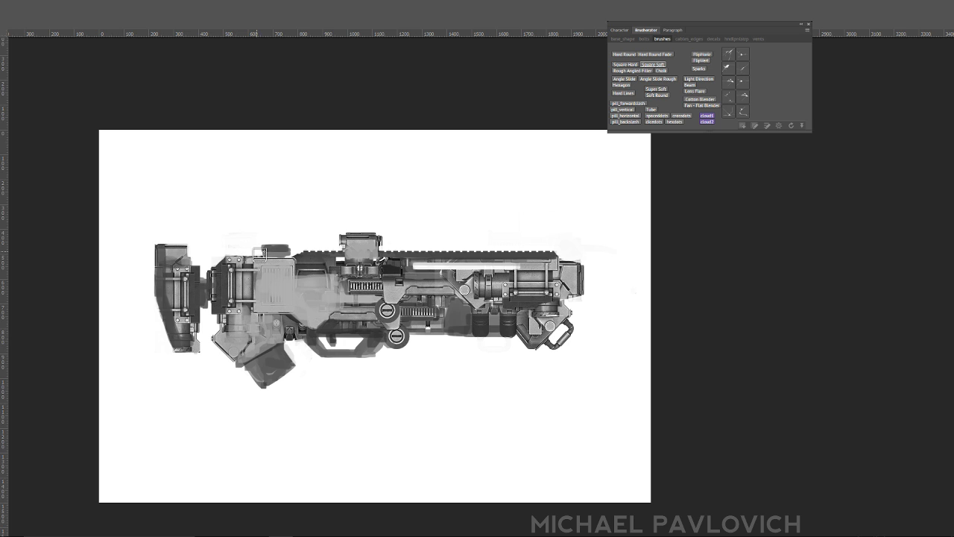
alt+click(248, 304)
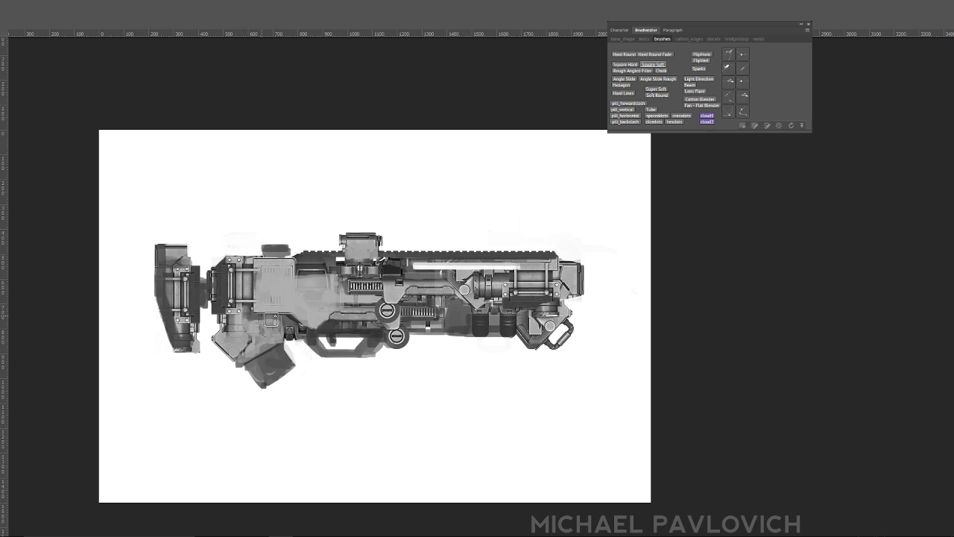
mouse_move(272, 319)
mouse_down()
mouse_move(294, 323)
mouse_move(277, 324)
mouse_move(283, 317)
mouse_up()
key(ctrl+z)
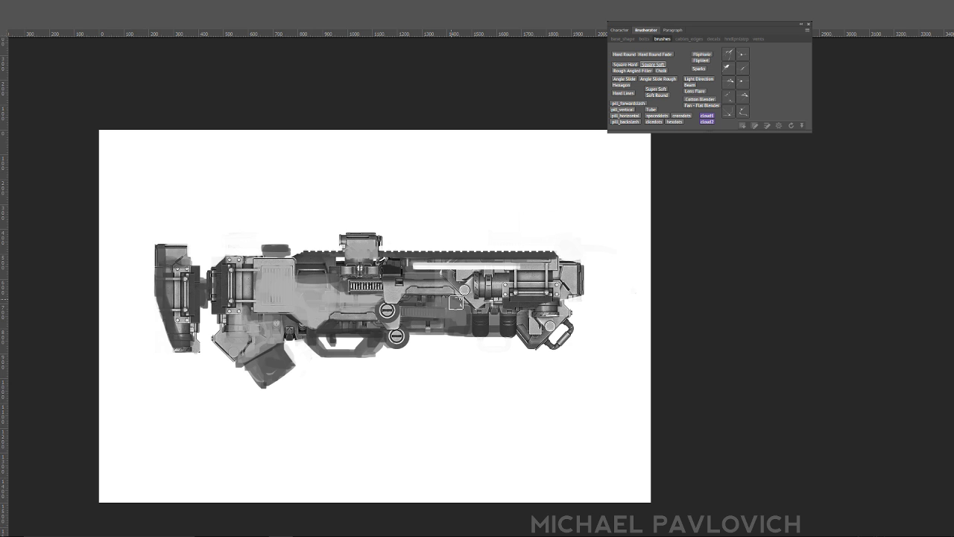
- Blend a sampled grey into the body just behind the front bracket's round pivot
alt+click(470, 274)
mouse_move(455, 278)
mouse_down()
mouse_move(419, 279)
mouse_move(447, 279)
mouse_up()
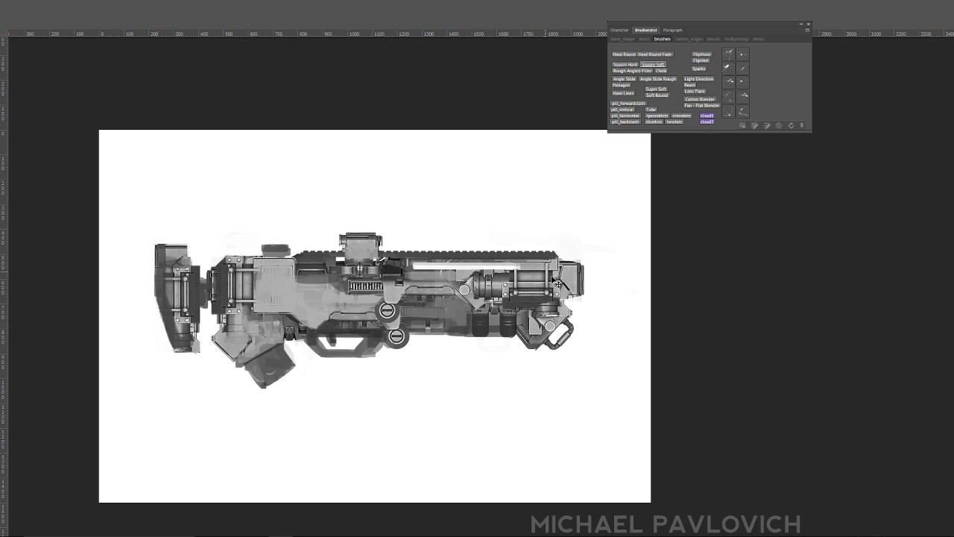
- Stretch the front cylinder forward across the framed section, and shift the end block down to line up with it
drag(504, 286, 556, 285)
key(Return)
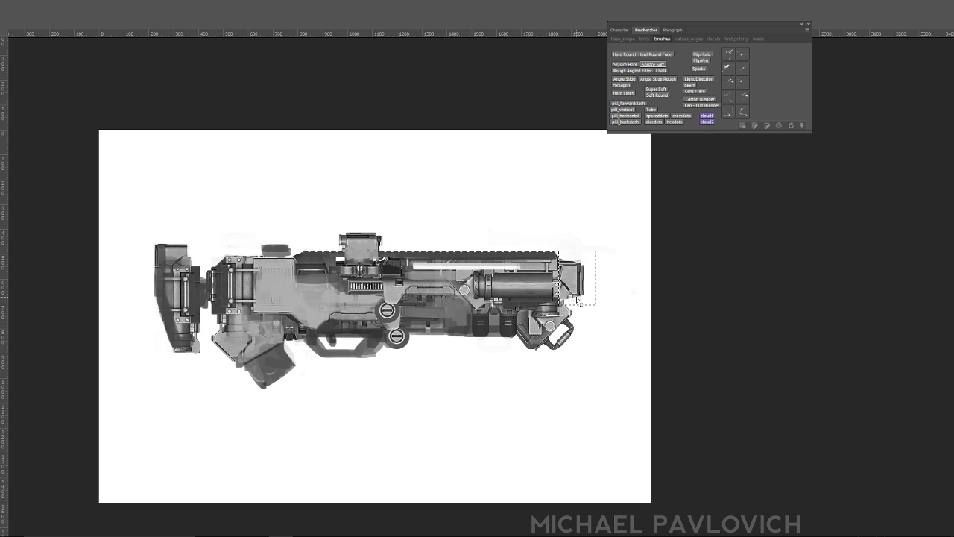
mouse_move(586, 293)
mouse_down()
mouse_move(568, 285)
mouse_move(607, 288)
mouse_move(571, 283)
mouse_up()
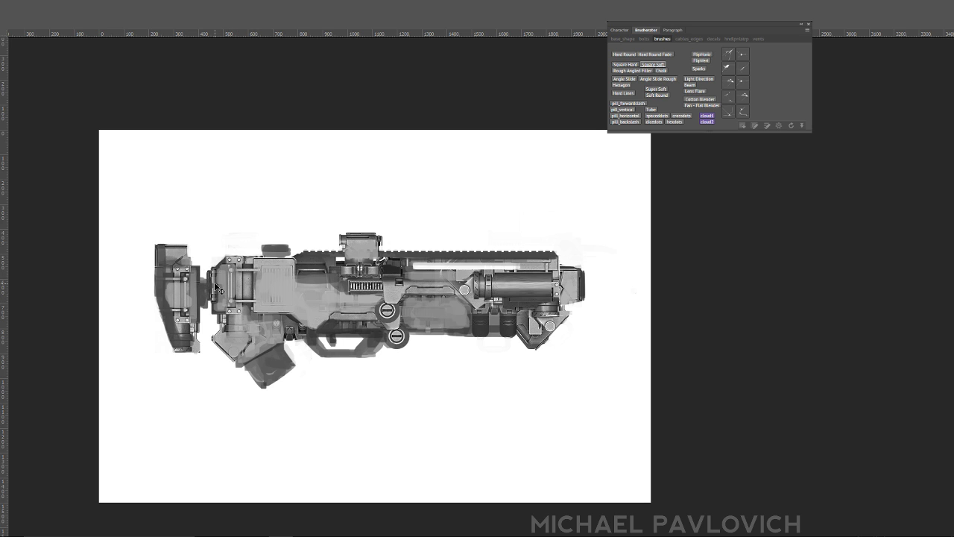
- Copy the mechanical detail at the rear joint onto the stock's inner section and fit it vertically there
mouse_move(213, 287)
ctrl+mouse_down()
mouse_move(198, 291)
mouse_move(203, 282)
ctrl+mouse_up()
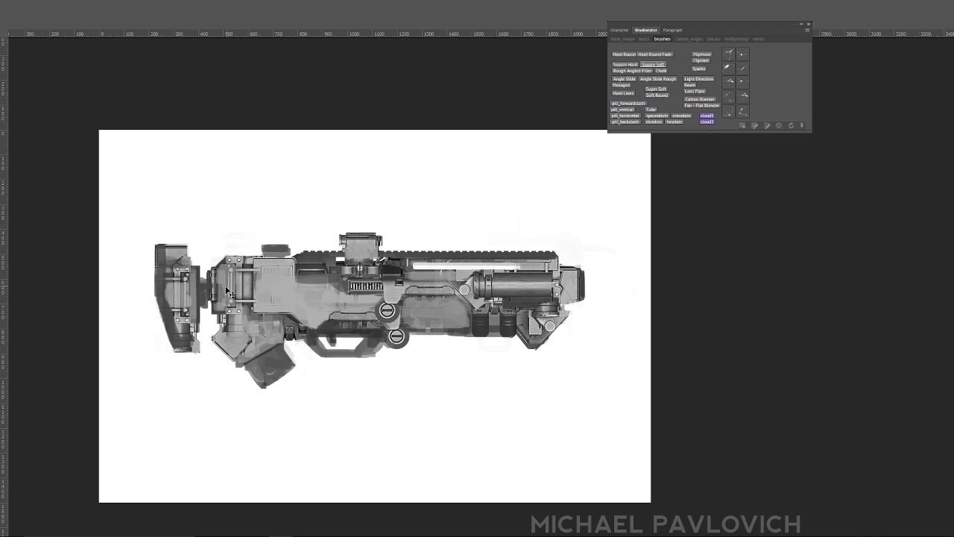
ctrl+alt+drag(212, 285, 185, 318)
key(ctrl+t)
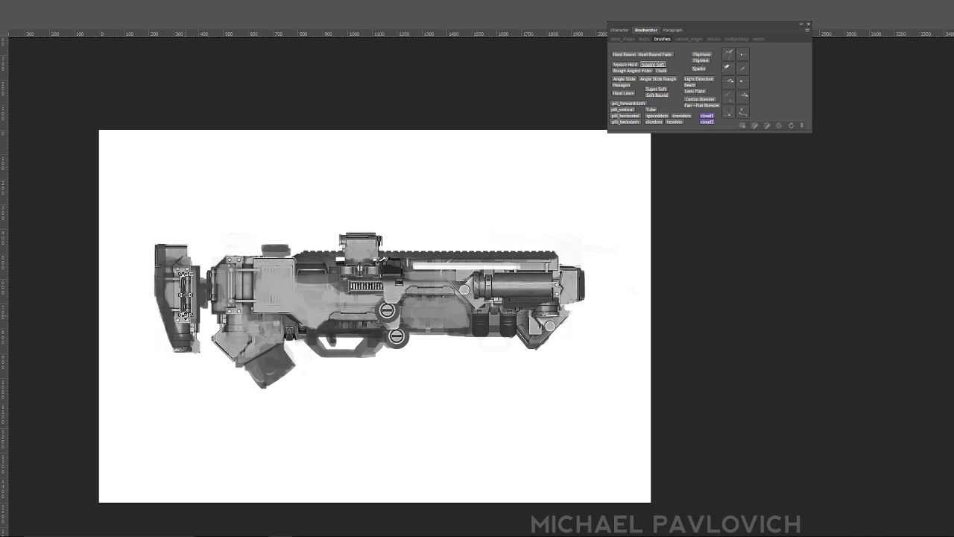
key(Return)
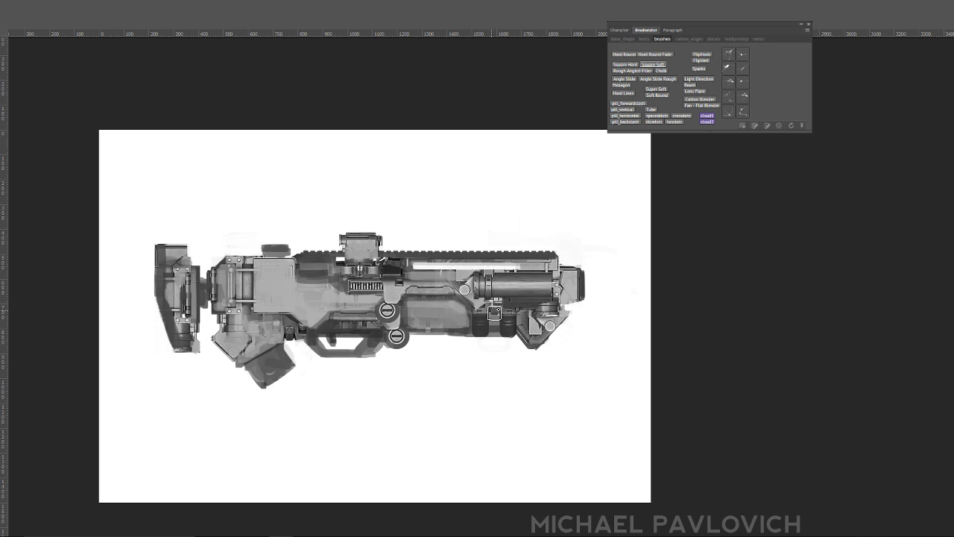
- Merge the two dark cylinders under the front barrel into one dark block and darken the angled front bracket
drag(492, 334, 500, 325)
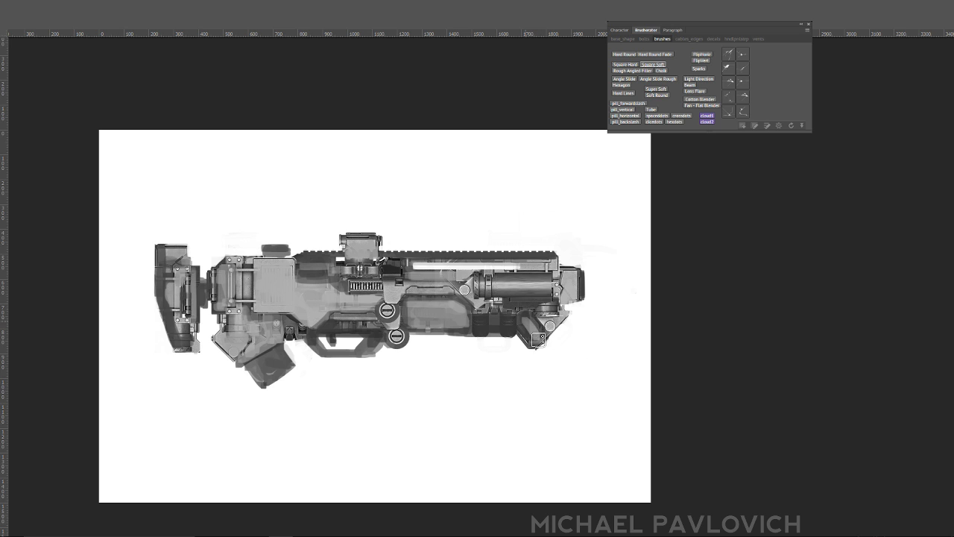
mouse_move(530, 336)
mouse_down()
mouse_move(540, 335)
mouse_move(531, 322)
mouse_up()
click(552, 328)
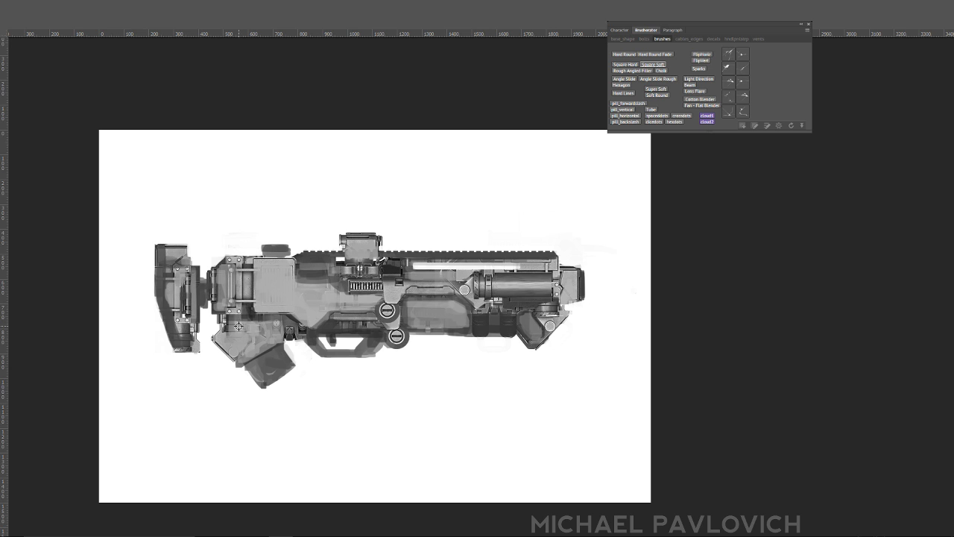
- Paint darker grey along the underside of the rear body, the rear frame and the length of the stock
mouse_move(247, 328)
mouse_down()
mouse_move(224, 317)
mouse_move(241, 316)
mouse_move(229, 337)
mouse_move(220, 331)
mouse_move(248, 309)
mouse_move(320, 325)
mouse_up()
mouse_move(231, 292)
mouse_down()
mouse_move(233, 308)
mouse_move(224, 305)
mouse_up()
mouse_move(231, 269)
mouse_down()
mouse_move(229, 296)
mouse_move(249, 293)
mouse_up()
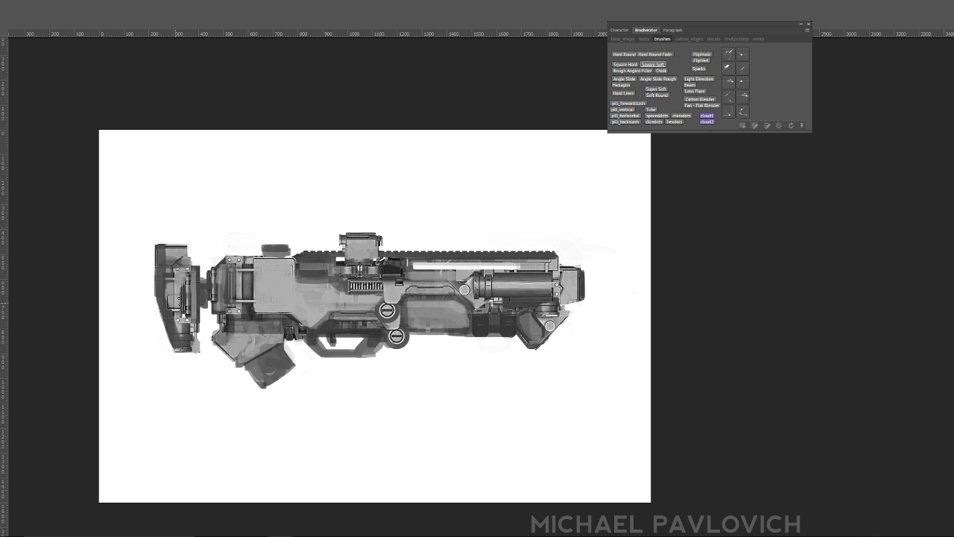
drag(167, 257, 180, 331)
mouse_move(173, 258)
mouse_down()
mouse_move(179, 310)
mouse_move(183, 287)
mouse_move(191, 297)
mouse_move(190, 342)
mouse_move(178, 349)
mouse_up()
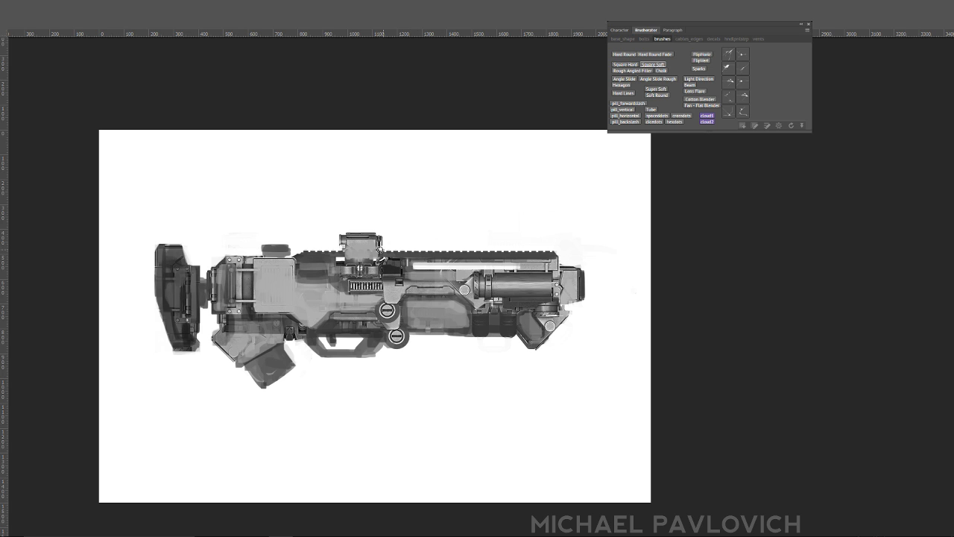
- Even out the rear body's lower edge, the handguard and the rear frame's bars with flat grey strokes
alt+click(267, 286)
key(ctrl+z)
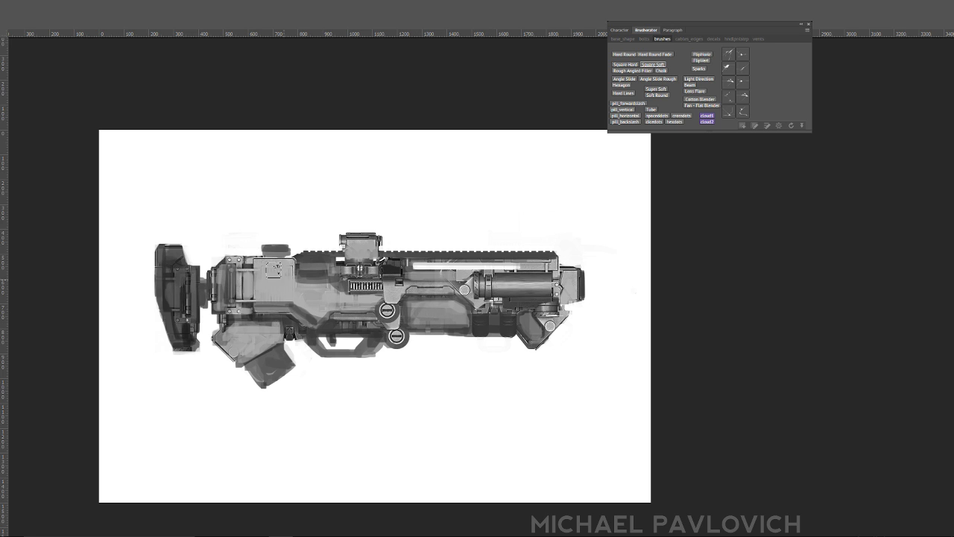
drag(214, 319, 268, 318)
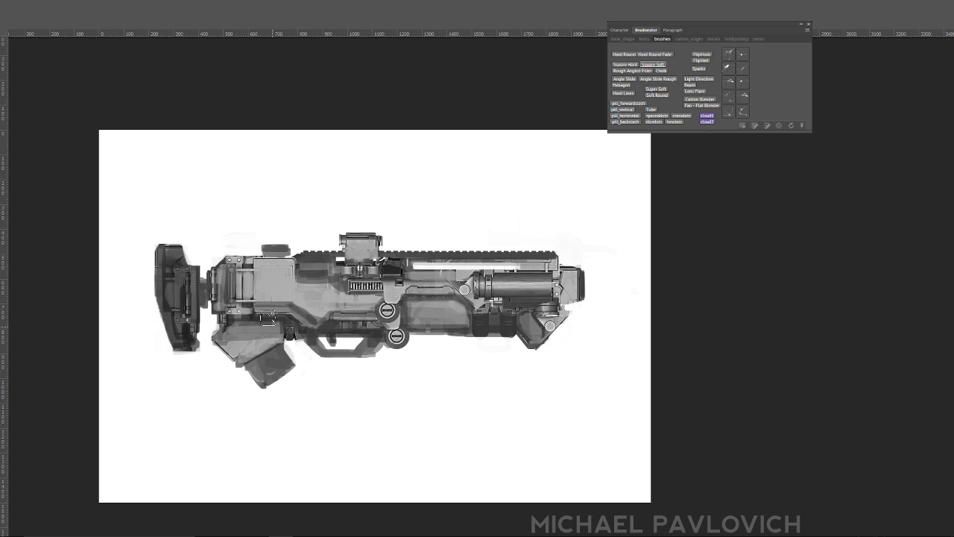
drag(399, 310, 460, 322)
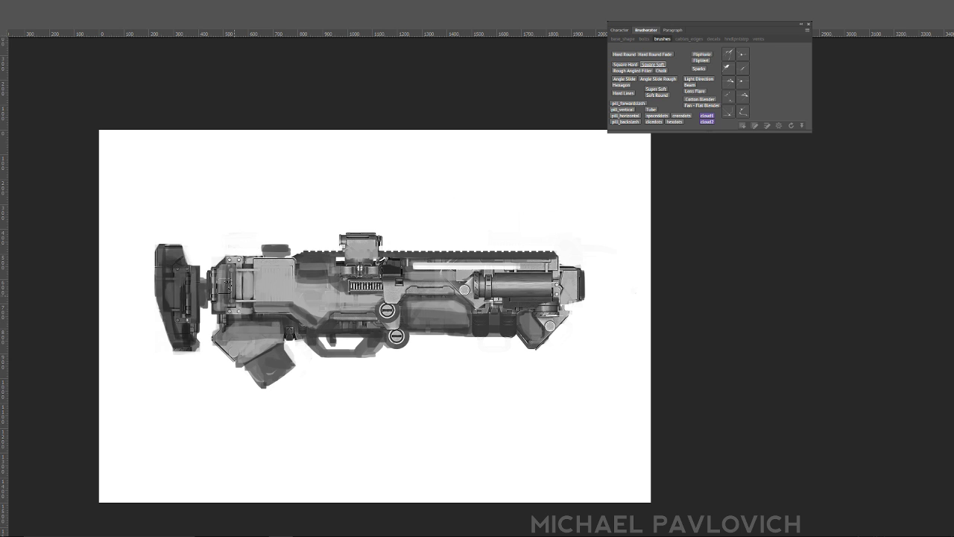
mouse_move(225, 284)
mouse_down()
mouse_move(239, 276)
mouse_move(246, 306)
mouse_up()
mouse_move(247, 267)
mouse_down()
mouse_move(252, 307)
mouse_move(245, 285)
mouse_up()
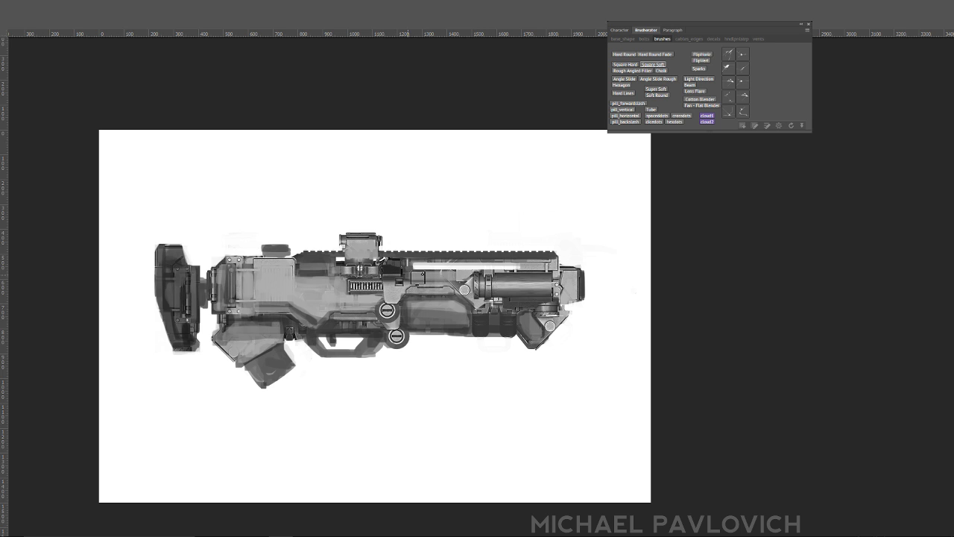
- Try a stroke along the white slot below the top rail
mouse_move(419, 265)
mouse_down()
mouse_move(420, 255)
mouse_move(525, 264)
mouse_up()
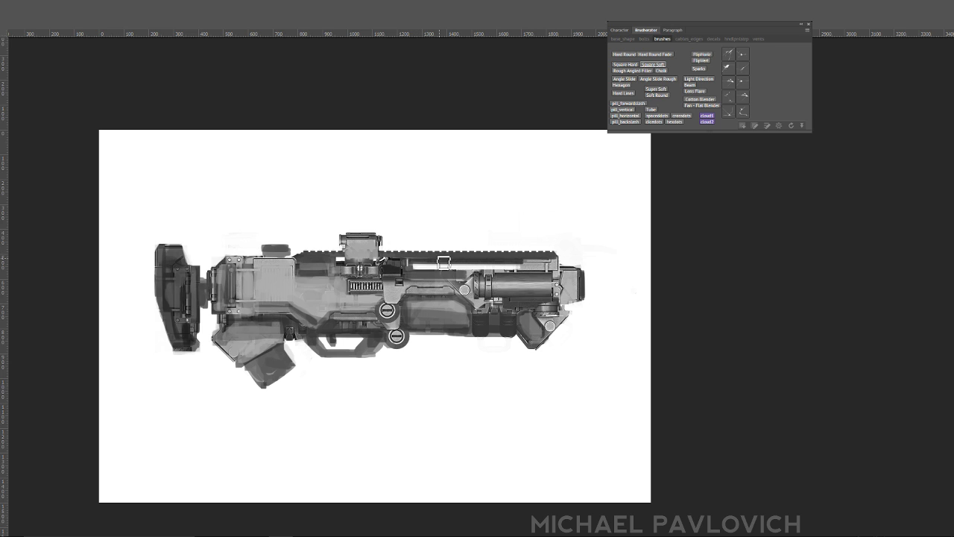
key(ctrl+z)
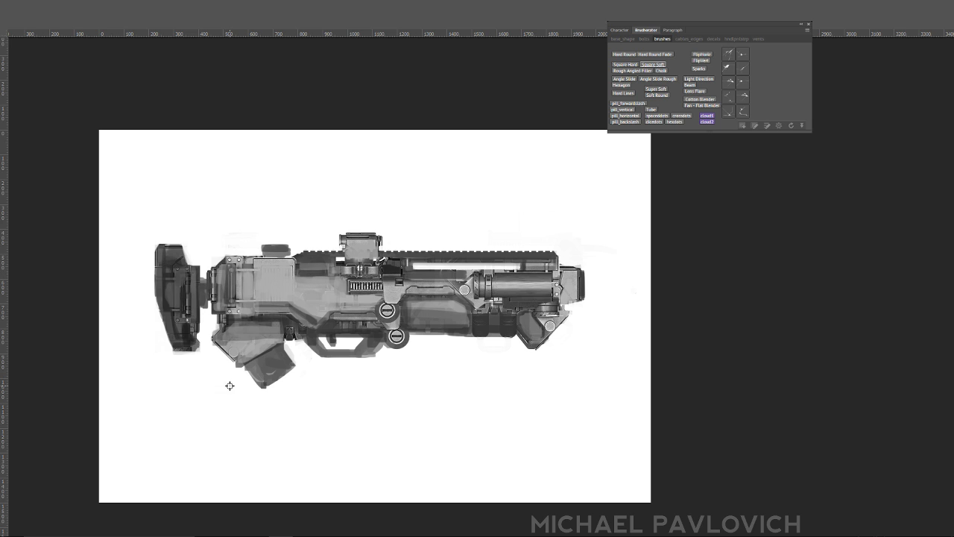
- Paint out the angled grip block below the rear body with white
alt+click(204, 322)
alt+click(233, 321)
mouse_move(229, 351)
mouse_down()
mouse_move(262, 342)
mouse_move(241, 323)
mouse_move(270, 341)
mouse_move(246, 335)
mouse_move(262, 334)
mouse_move(271, 389)
mouse_move(274, 351)
mouse_up()
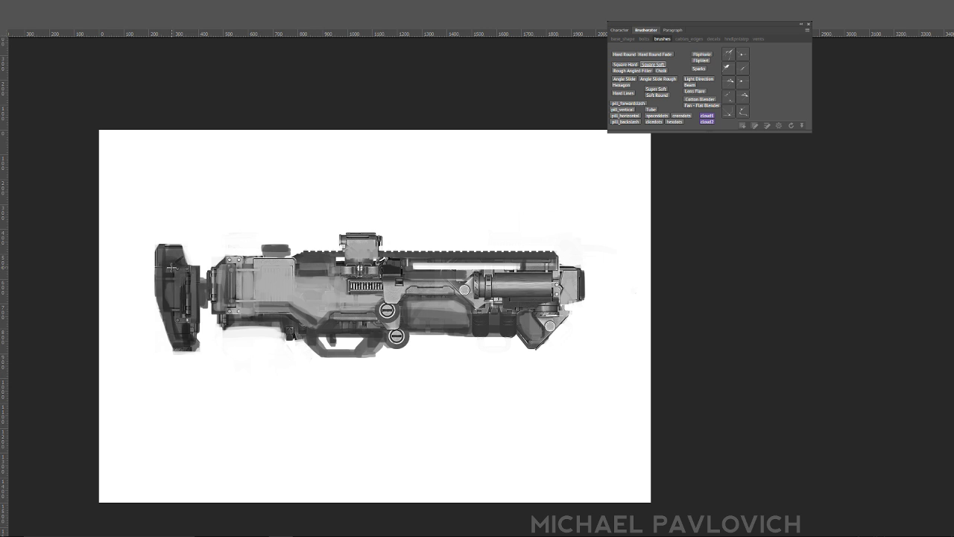
- Duplicate a section of the stock, rotate it at an angle and park it on the blank canvas below the handguard
key(ctrl+j)
ctrl+drag(185, 295, 463, 313)
key(ctrl+t)
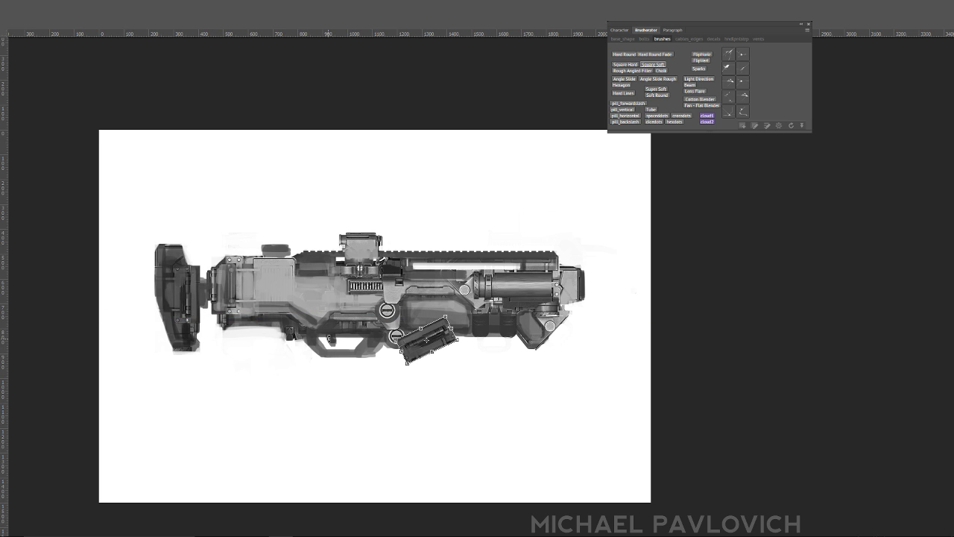
drag(434, 345, 448, 381)
key(Return)
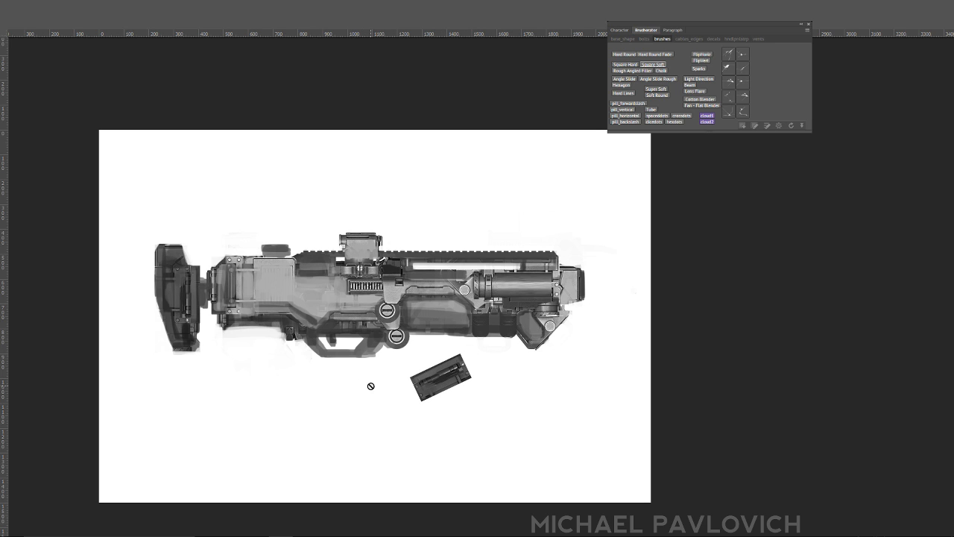
- Paint out the old trigger guard under the middle of the body with sampled white
alt+click(390, 400)
drag(323, 346, 378, 342)
- Paint a dark grey pistol grip with a flared base below the rear of the body, using a smaller brush
key([)
key([)
key([)
key([)
key([)
key([)
key([)
key([)
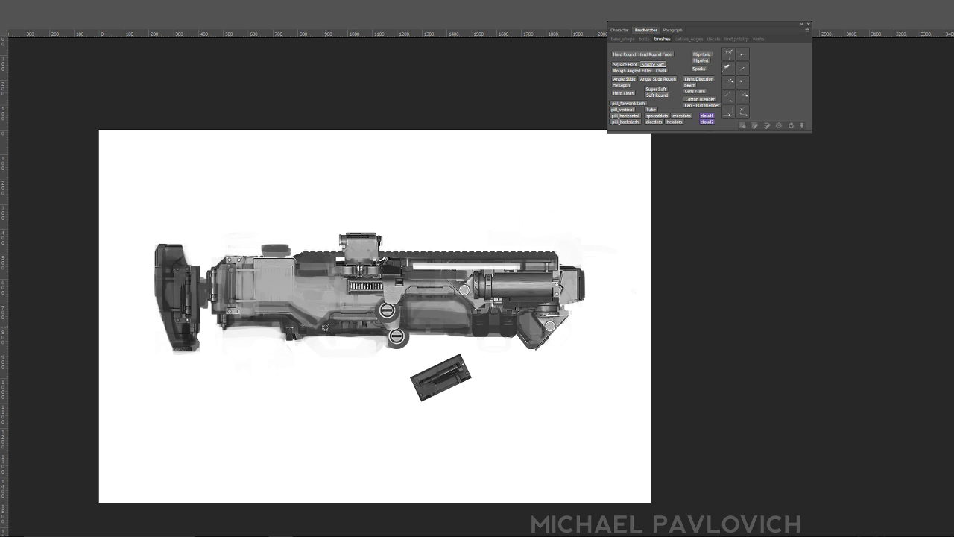
mouse_move(239, 313)
mouse_down()
mouse_move(254, 336)
mouse_move(277, 335)
mouse_move(259, 372)
mouse_up()
mouse_move(255, 338)
mouse_down()
mouse_move(237, 373)
mouse_move(259, 360)
mouse_move(237, 382)
mouse_move(270, 389)
mouse_up()
mouse_move(271, 356)
mouse_down()
mouse_move(250, 382)
mouse_move(270, 329)
mouse_move(254, 388)
mouse_move(271, 347)
mouse_up()
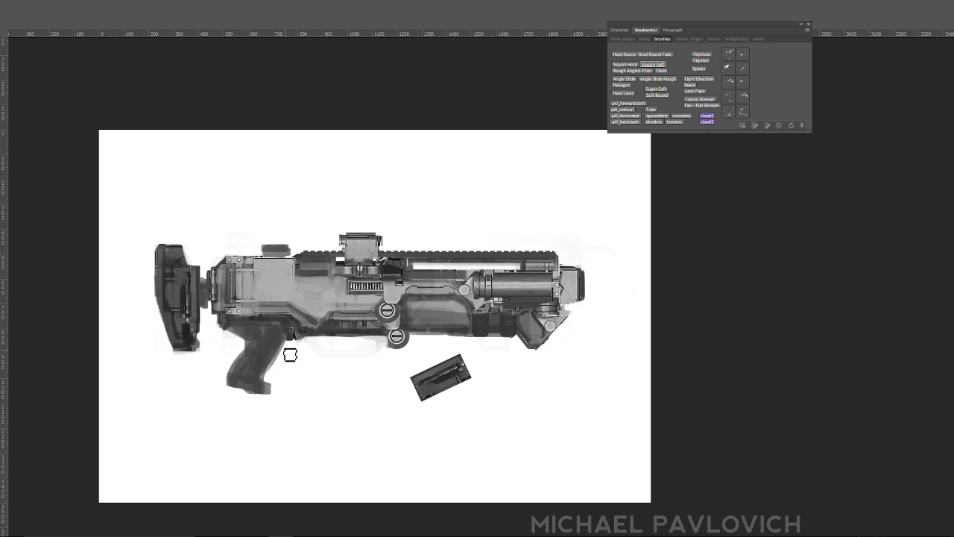
- Paint a trigger guard ahead of the pistol grip and move the rotated stock piece under the body as an angled magazine
mouse_move(287, 349)
mouse_down()
mouse_move(335, 351)
mouse_move(339, 340)
mouse_move(296, 342)
mouse_move(330, 339)
mouse_up()
alt+click(307, 339)
drag(448, 382, 388, 348)
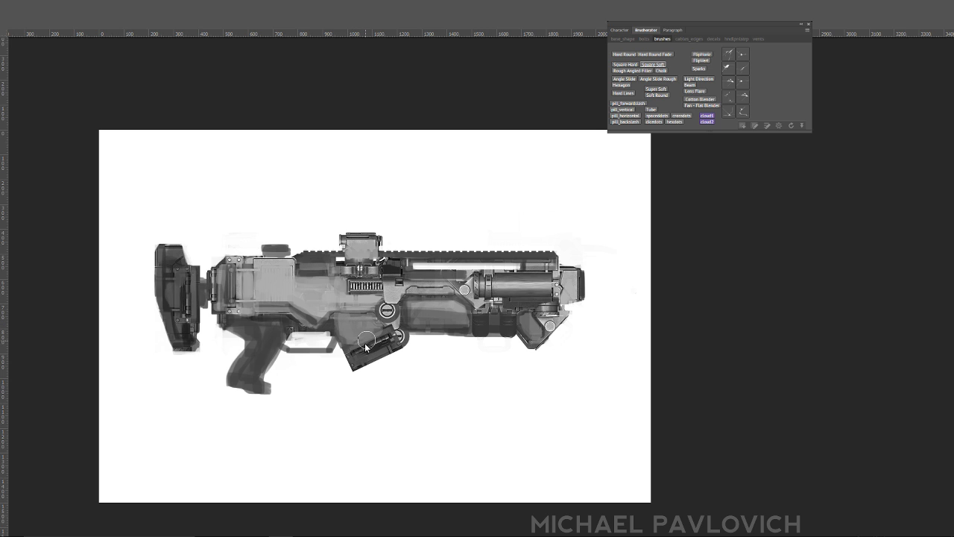
- Paint the magazine in flat grey and trim its lower edge, the lower round pivot and the handguard's underside with white
mouse_move(362, 345)
mouse_down()
mouse_move(357, 358)
mouse_move(384, 342)
mouse_move(369, 356)
mouse_move(380, 355)
mouse_move(389, 336)
mouse_up()
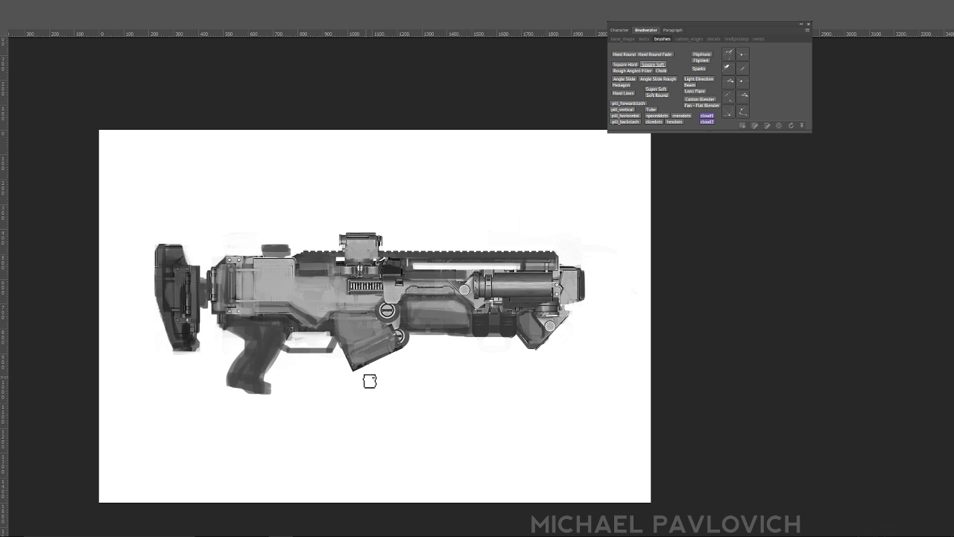
alt+click(412, 357)
drag(408, 346, 351, 370)
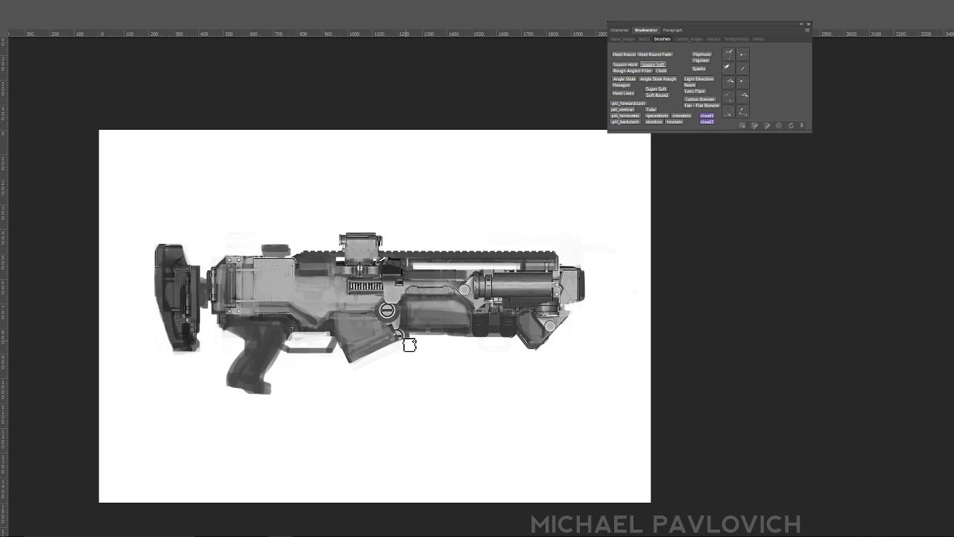
drag(404, 338, 511, 339)
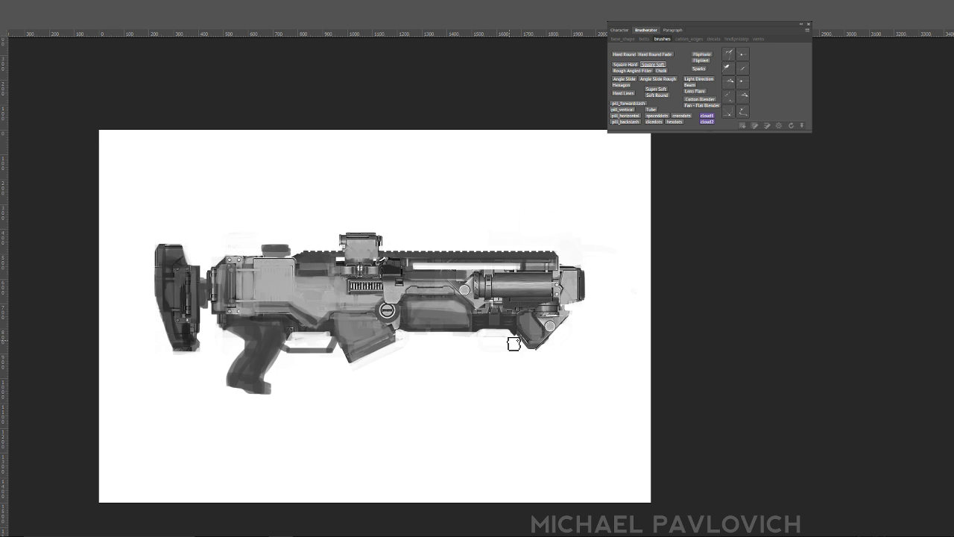
- Add a grey base plate along the magazine's lower end and define the magazine housing where it meets the body
alt+click(390, 327)
drag(363, 375, 358, 365)
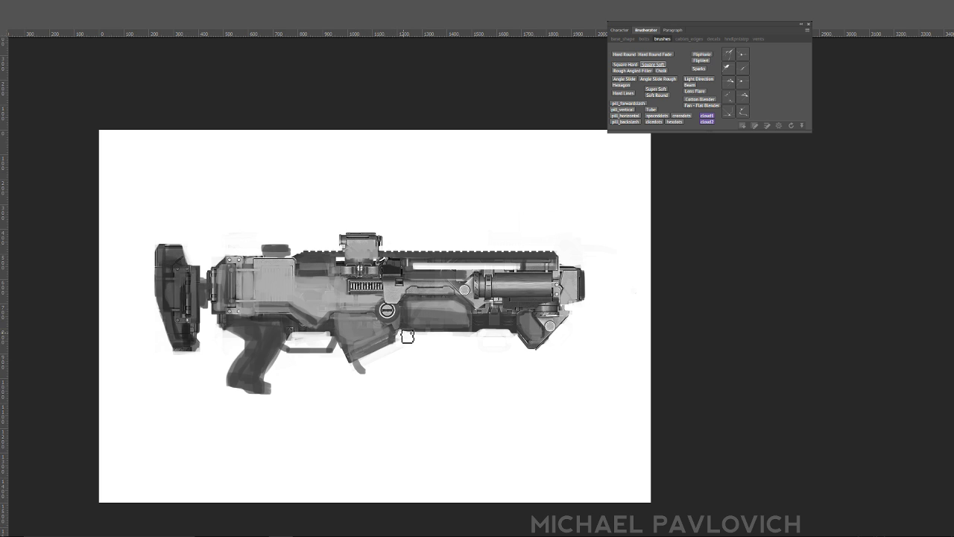
mouse_move(361, 373)
mouse_down()
mouse_move(408, 351)
mouse_move(364, 366)
mouse_move(398, 343)
mouse_move(355, 366)
mouse_move(406, 340)
mouse_move(364, 359)
mouse_move(403, 334)
mouse_up()
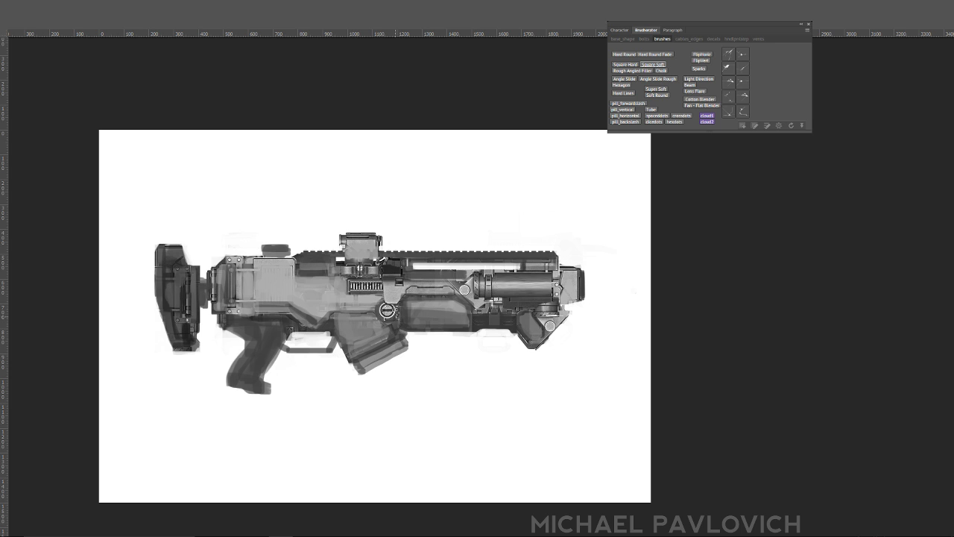
drag(341, 313, 387, 326)
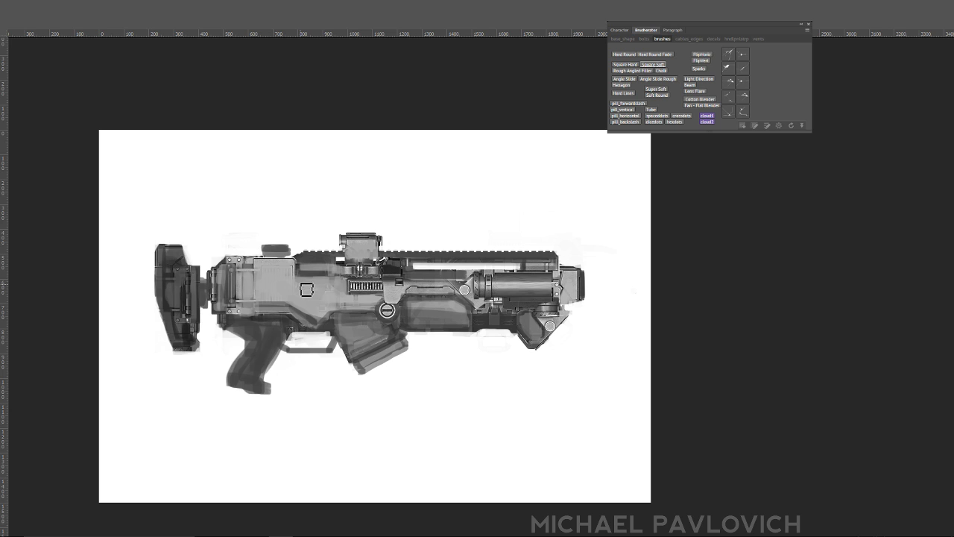
- Paint a thin dark groove across the body from the rear panel to the vent, and refine the body's lower contour
drag(302, 285, 344, 285)
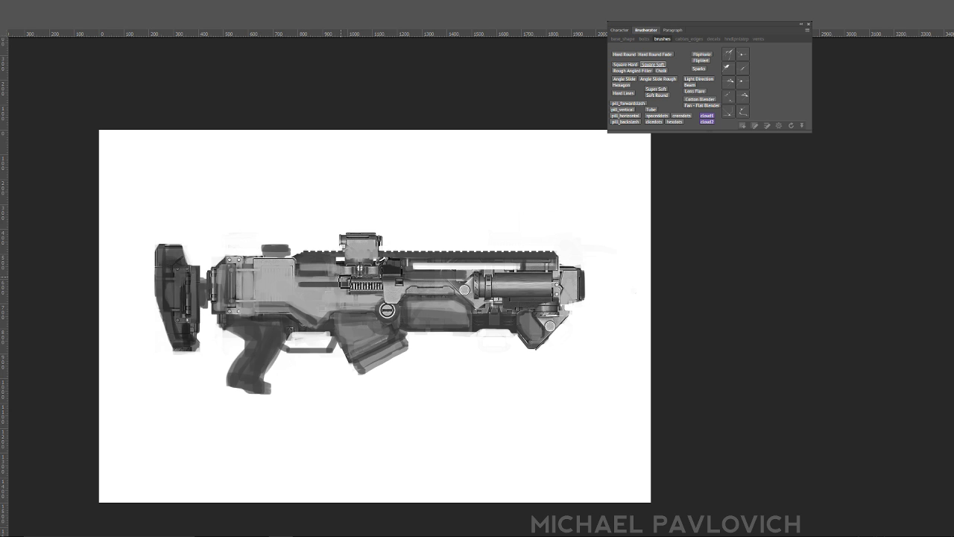
key(ctrl+z)
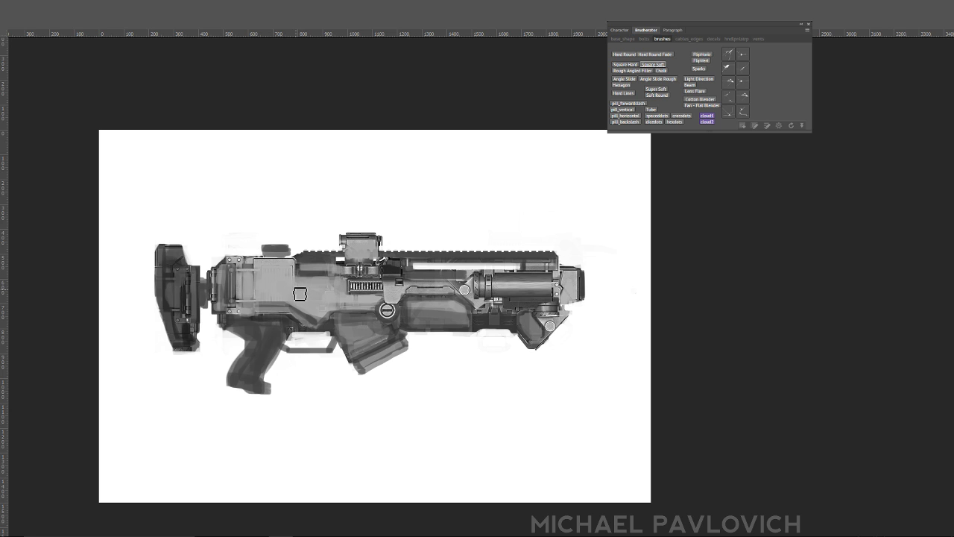
drag(296, 287, 347, 288)
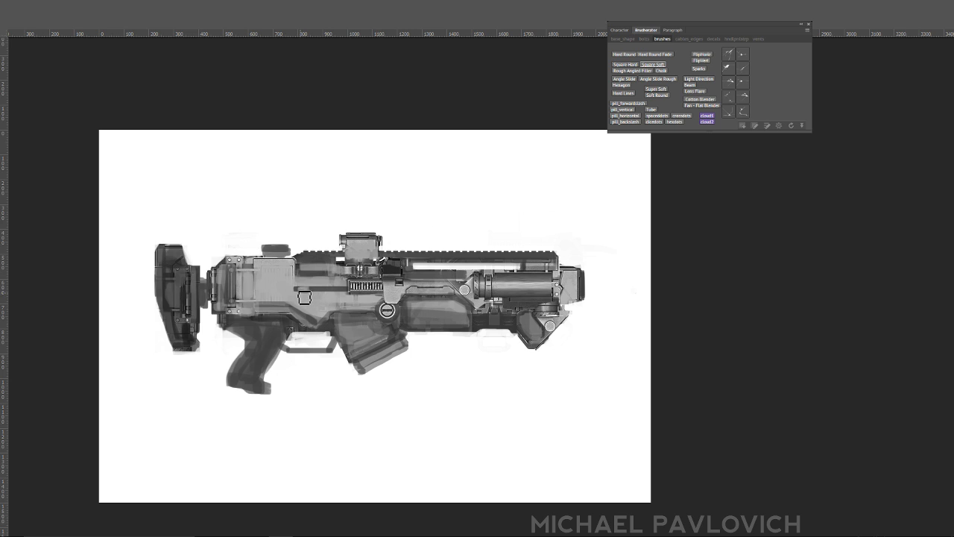
mouse_move(331, 305)
mouse_down()
mouse_move(354, 302)
mouse_move(344, 314)
mouse_up()
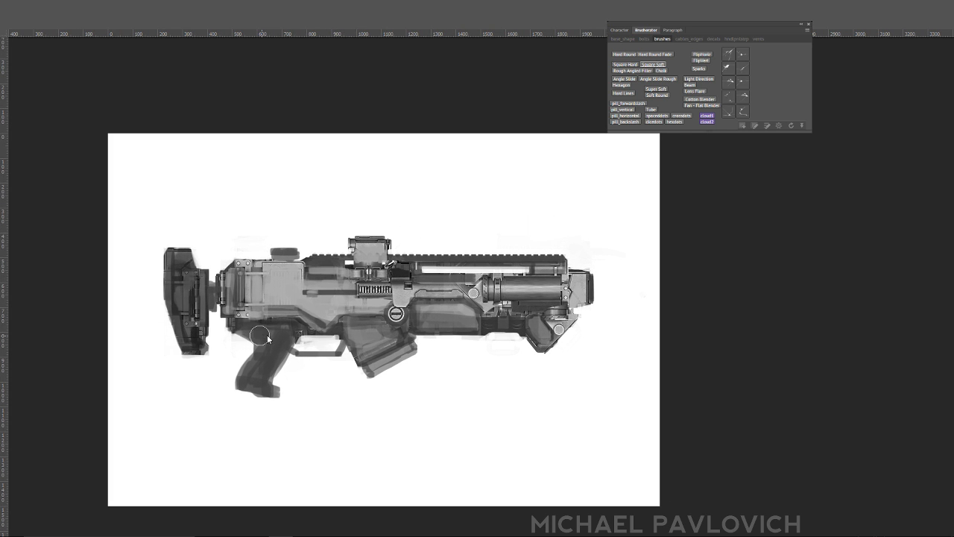
- Darken the pistol grip, define the trigger guard and magazine, and touch up the details below the sight
mouse_move(263, 339)
mouse_down()
mouse_move(249, 332)
mouse_move(270, 336)
mouse_move(257, 337)
mouse_move(244, 394)
mouse_move(272, 399)
mouse_move(291, 338)
mouse_move(252, 382)
mouse_move(270, 393)
mouse_move(277, 344)
mouse_move(287, 328)
mouse_move(296, 336)
mouse_up()
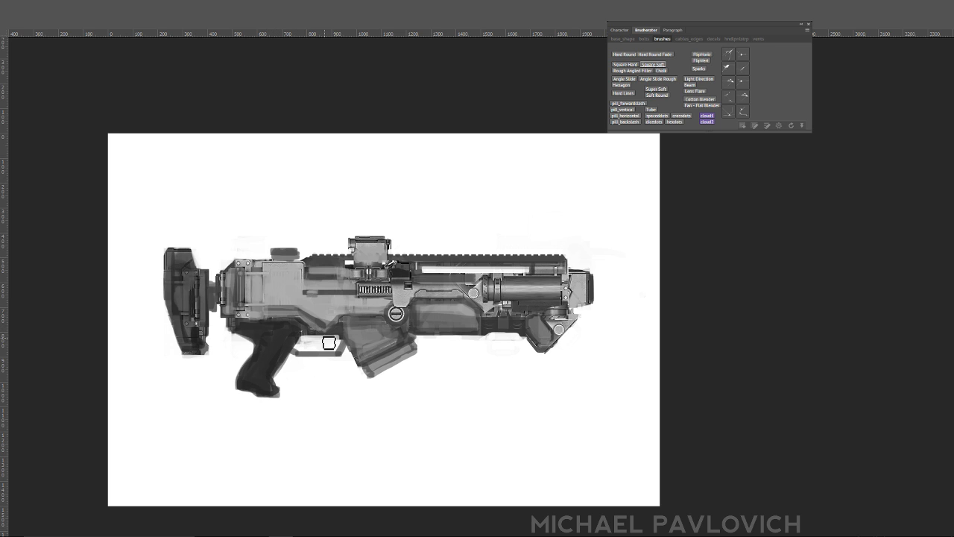
mouse_move(313, 334)
mouse_down()
mouse_move(300, 355)
mouse_move(348, 351)
mouse_up()
mouse_move(363, 328)
mouse_down()
mouse_move(363, 354)
mouse_move(384, 346)
mouse_up()
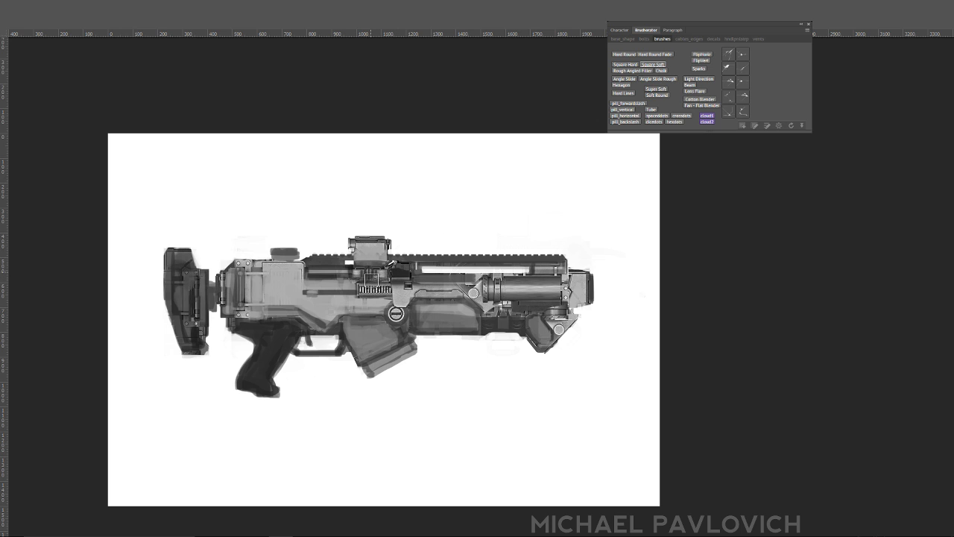
drag(379, 282, 386, 285)
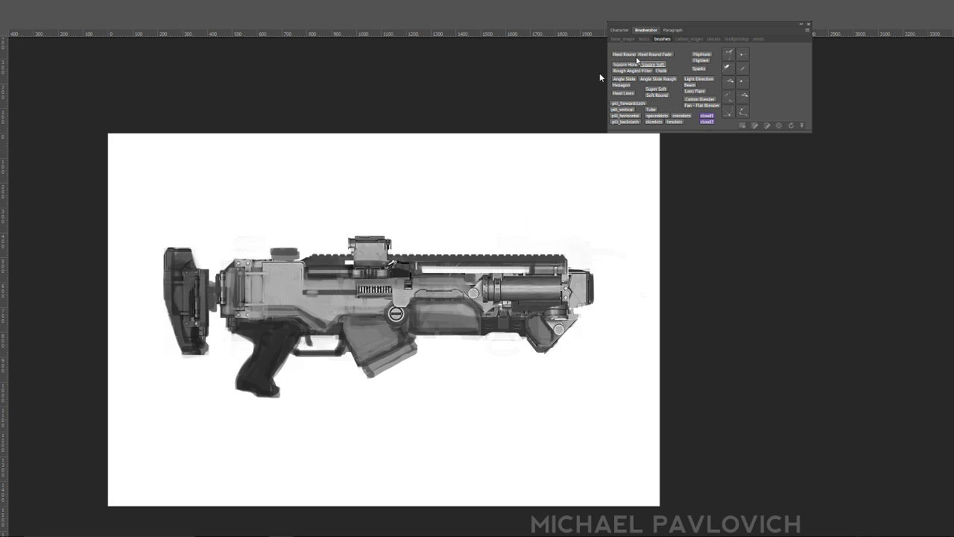
- Refine the pistol grip with the Square Hard brush
click(624, 54)
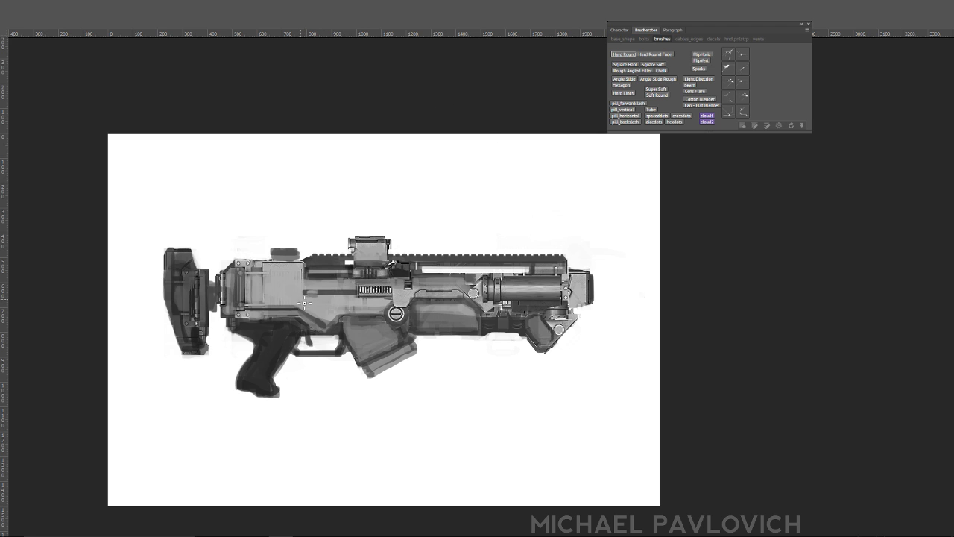
click(631, 65)
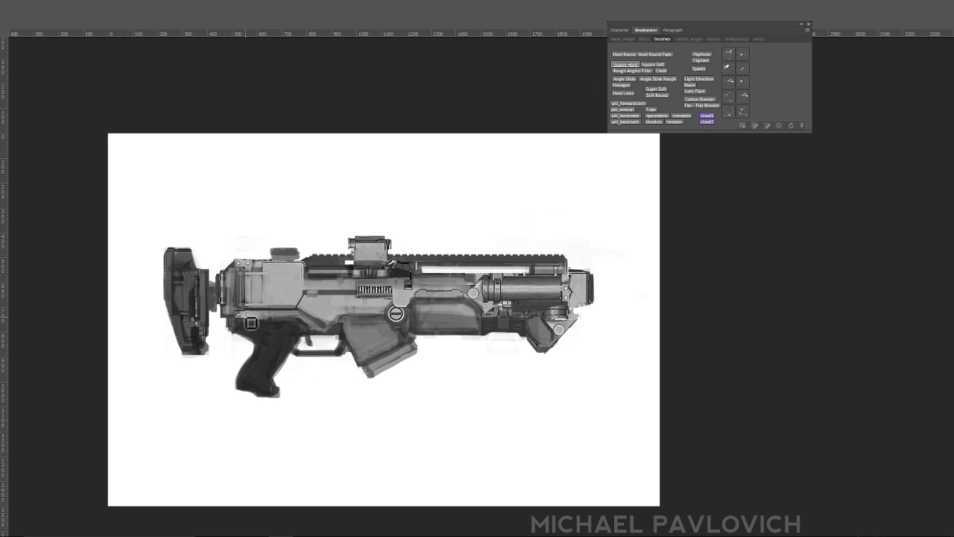
mouse_move(269, 328)
mouse_down()
mouse_move(277, 316)
mouse_move(287, 324)
mouse_move(271, 323)
mouse_move(301, 319)
mouse_move(322, 331)
mouse_move(276, 383)
mouse_move(288, 366)
mouse_move(273, 371)
mouse_up()
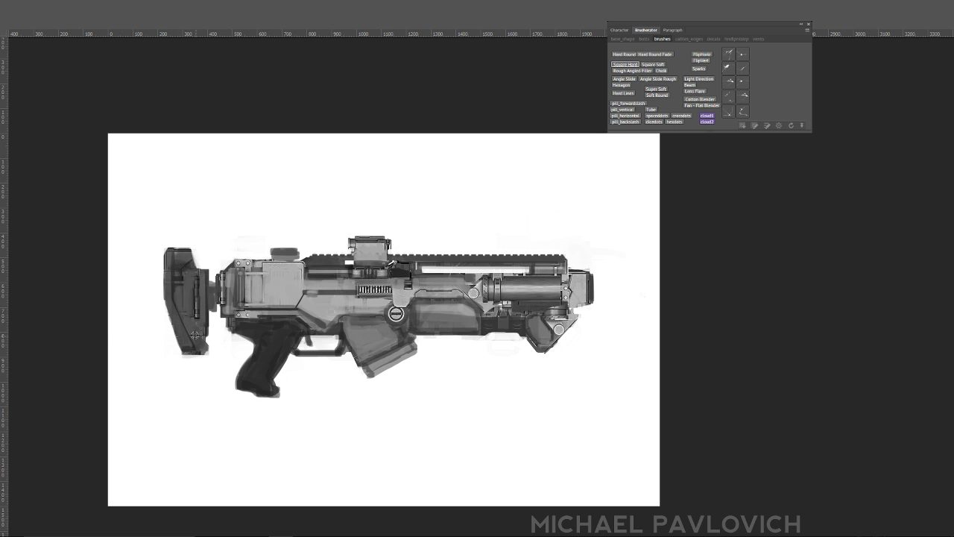
- Fill the pistol grip's inner face with a lighter grey and darken the magazine and its base plate
alt+click(198, 283)
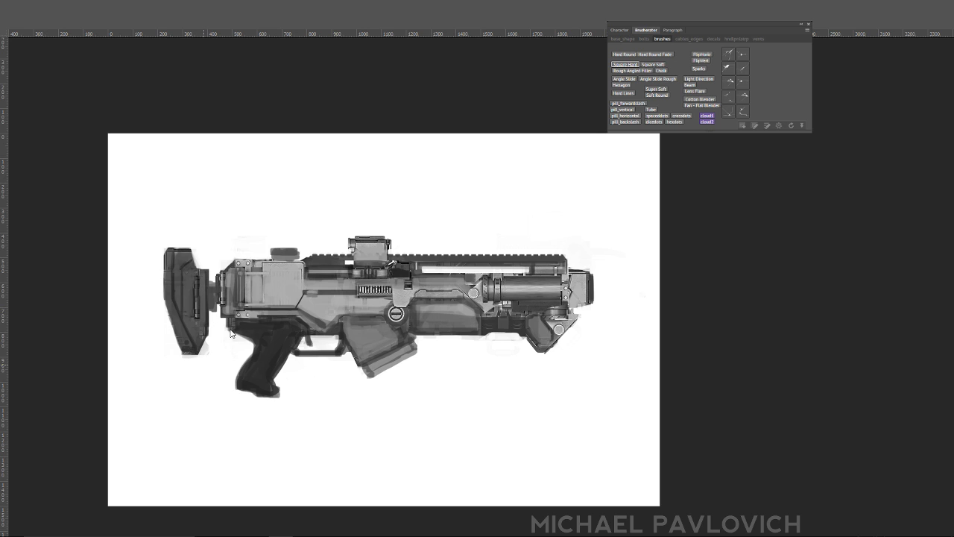
mouse_move(273, 336)
mouse_down()
mouse_move(262, 366)
mouse_move(275, 356)
mouse_move(271, 345)
mouse_move(253, 385)
mouse_move(266, 387)
mouse_move(269, 343)
mouse_move(258, 368)
mouse_move(273, 379)
mouse_move(280, 351)
mouse_up()
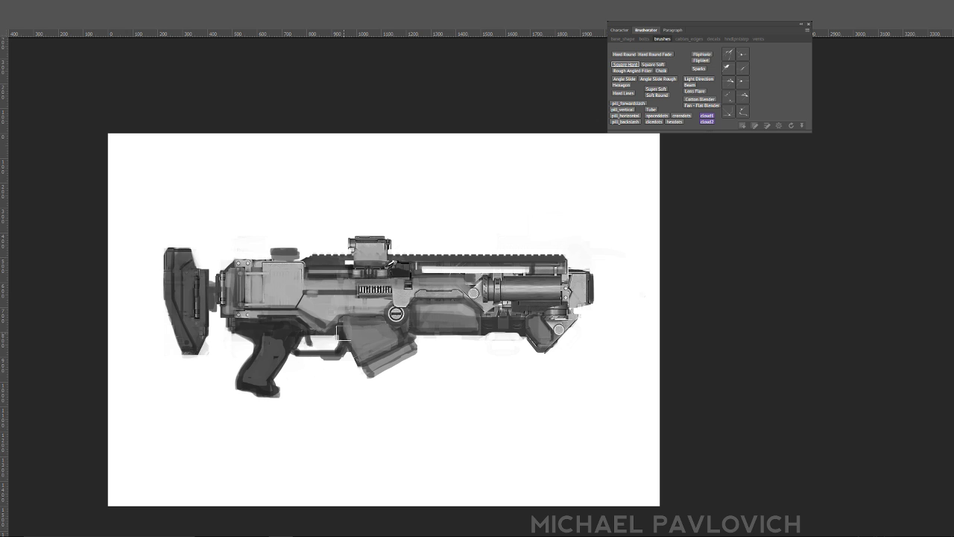
mouse_move(345, 334)
mouse_down()
mouse_move(369, 335)
mouse_move(373, 353)
mouse_move(395, 335)
mouse_move(382, 369)
mouse_move(410, 354)
mouse_move(374, 370)
mouse_move(415, 355)
mouse_up()
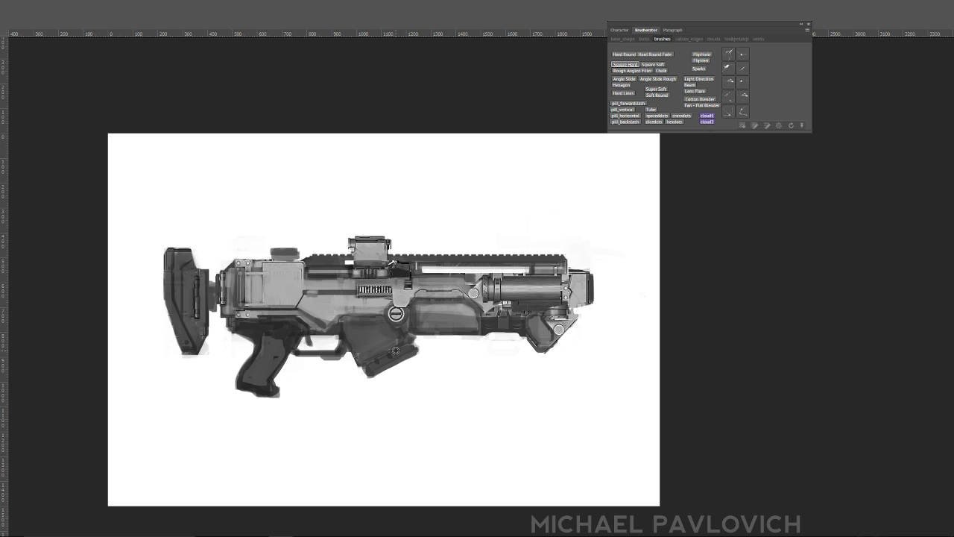
- Darken the handguard panel ahead of the magazine and refine the shading along the barrel and muzzle
drag(413, 313, 463, 312)
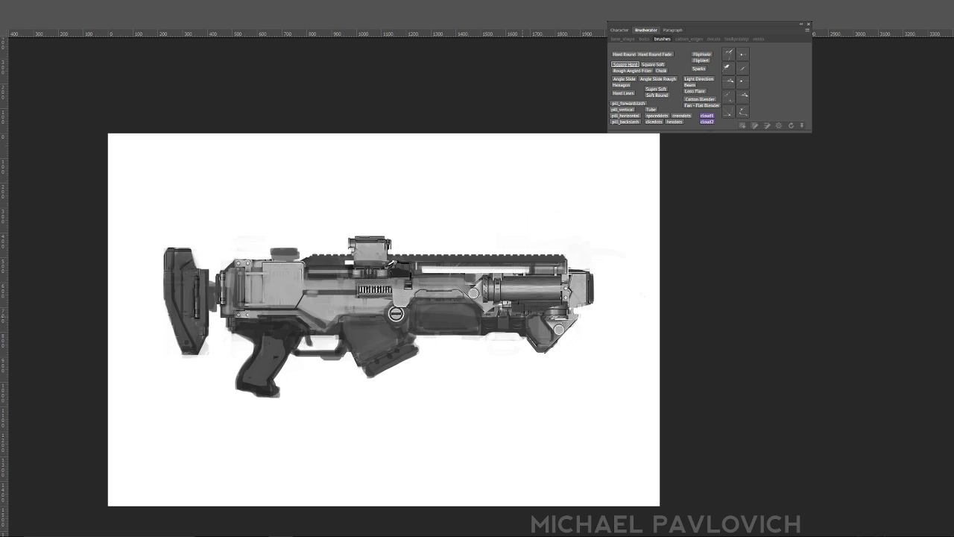
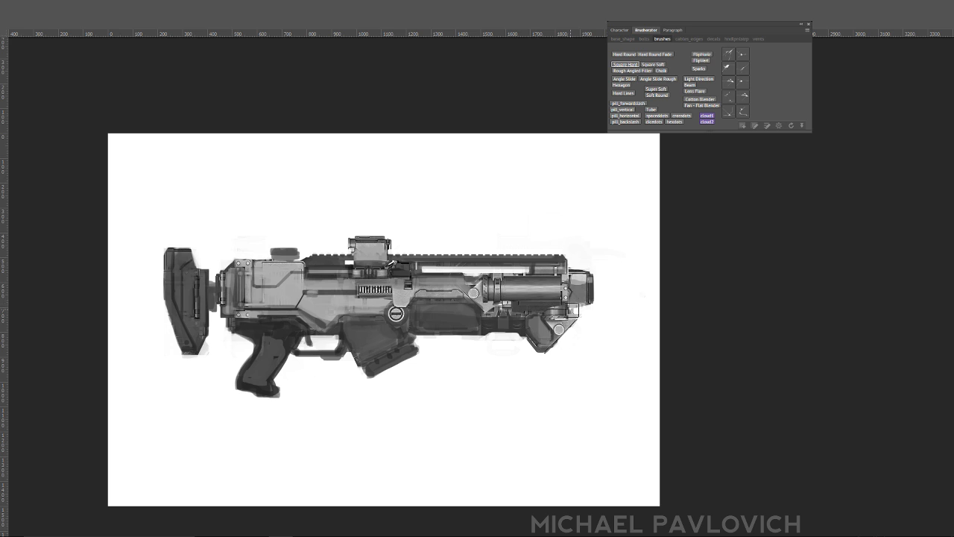
alt+click(571, 307)
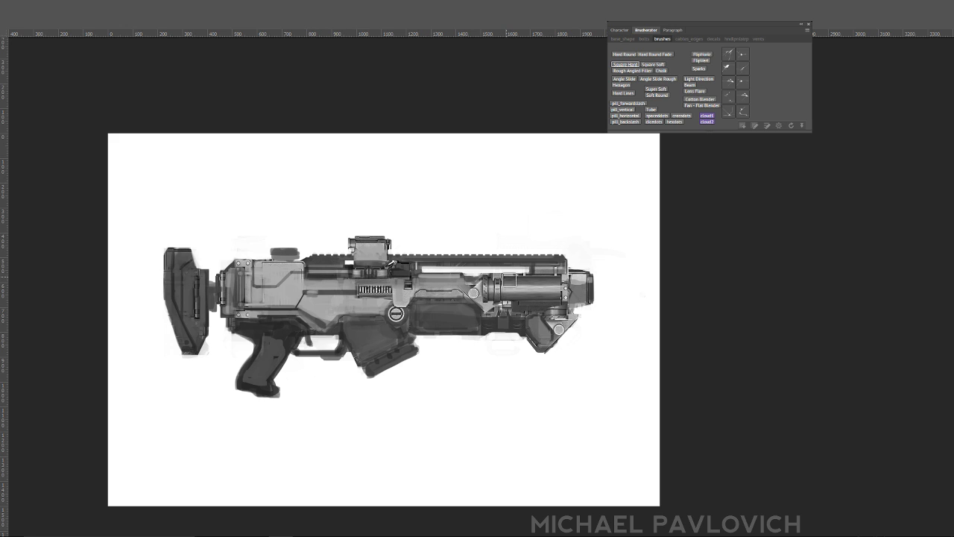
mouse_move(514, 285)
mouse_down()
mouse_move(583, 281)
mouse_move(586, 290)
mouse_up()
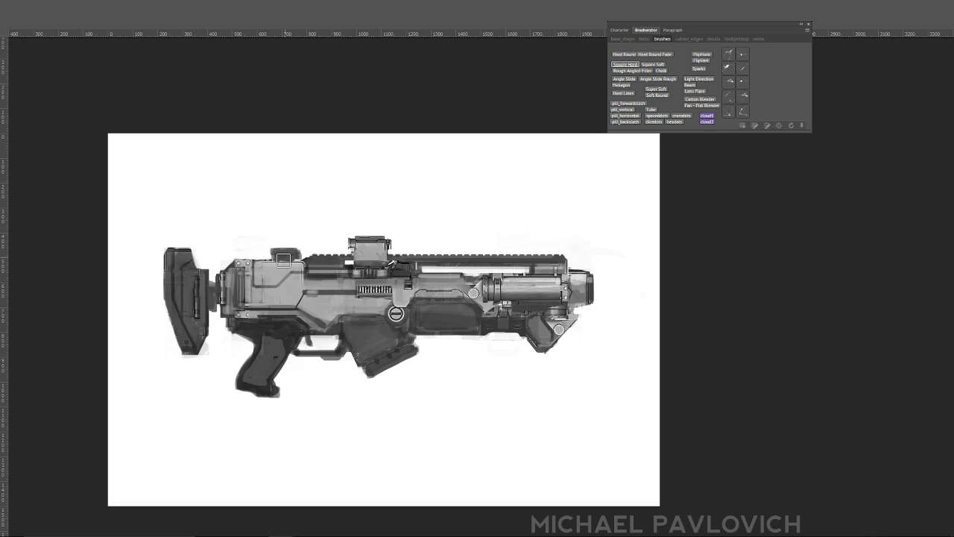
- Rework the block on top of the rear body into a stepped rear sight with a raised post
mouse_move(283, 259)
mouse_down()
mouse_move(303, 261)
mouse_move(273, 252)
mouse_up()
alt+click(284, 273)
alt+click(270, 239)
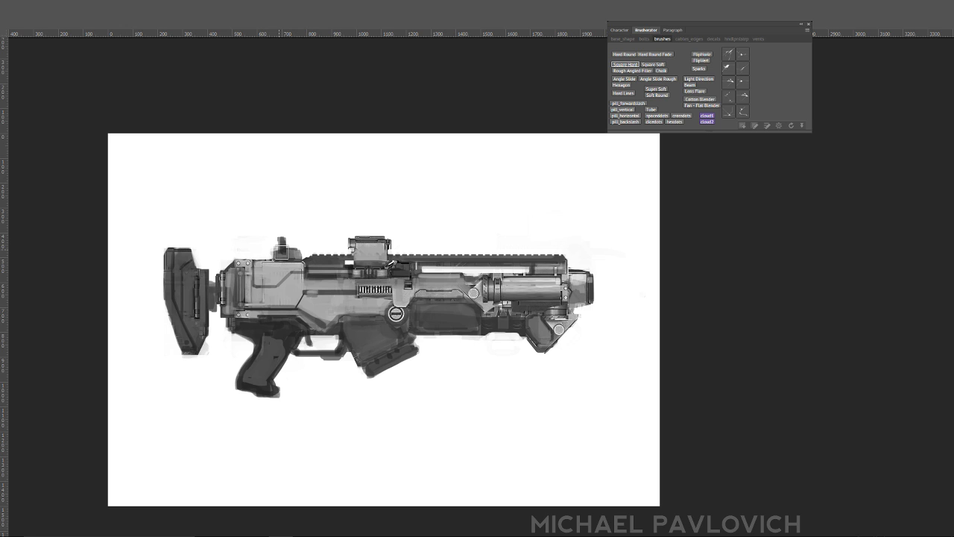
alt+click(274, 253)
drag(290, 255, 296, 255)
- Transform the upper part of the scope so it is wider and sits slightly higher
drag(384, 246, 394, 252)
key(ctrl+t)
mouse_move(348, 232)
mouse_down()
mouse_move(334, 223)
mouse_move(356, 237)
mouse_up()
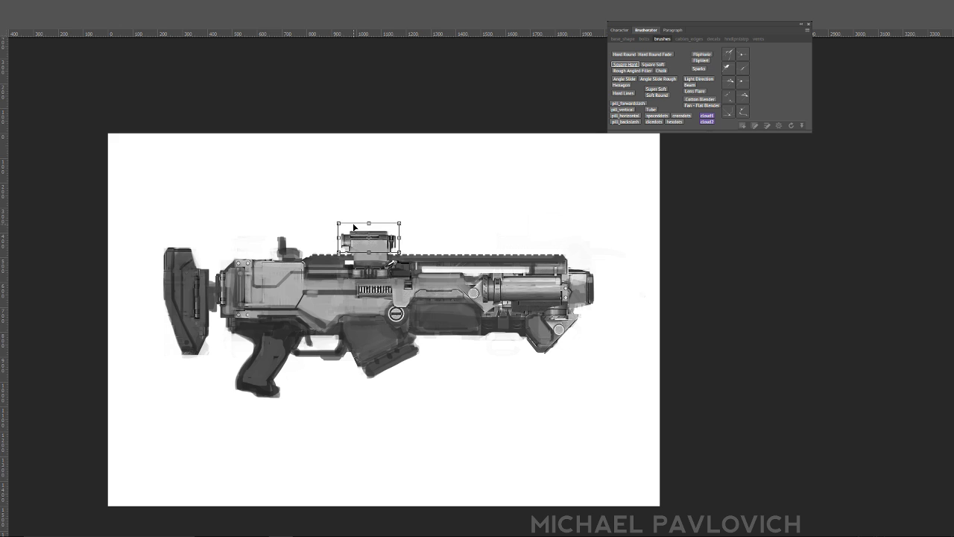
key(Return)
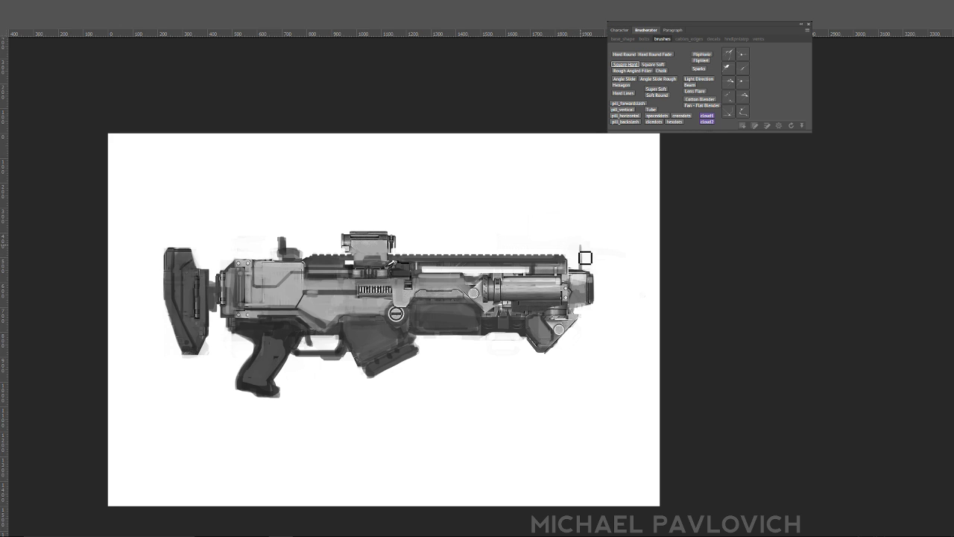
- Paint a triangular front sight post on top of the rifle just behind the muzzle
mouse_move(580, 241)
mouse_down()
mouse_move(569, 261)
mouse_move(583, 271)
mouse_up()
drag(579, 257, 575, 262)
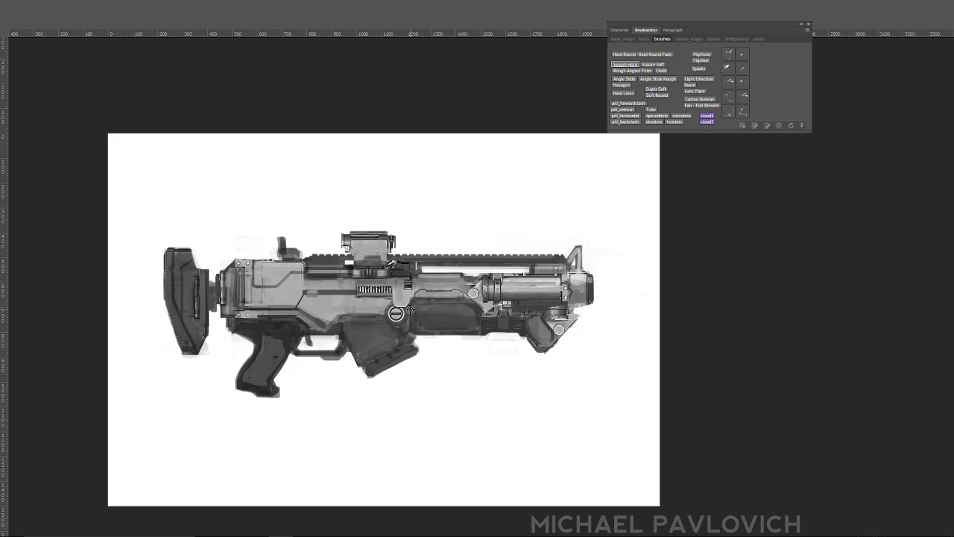
- Touch up the tones at the magazine's upper edge and on the scope housing
alt+click(404, 275)
drag(345, 321, 380, 322)
drag(301, 281, 428, 290)
key(ctrl+z)
drag(378, 249, 363, 237)
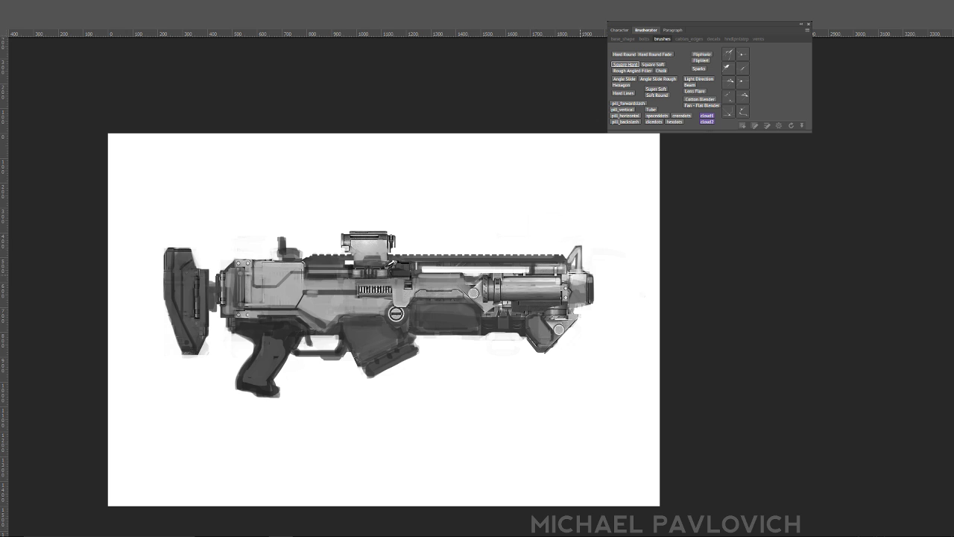
- Add light highlights to the muzzle, barrel, handguard, central body and rear panel
drag(576, 273, 575, 286)
drag(509, 289, 578, 285)
drag(421, 280, 441, 283)
drag(307, 287, 339, 290)
mouse_move(278, 271)
mouse_down()
mouse_move(264, 273)
mouse_move(278, 273)
mouse_move(252, 300)
mouse_up()
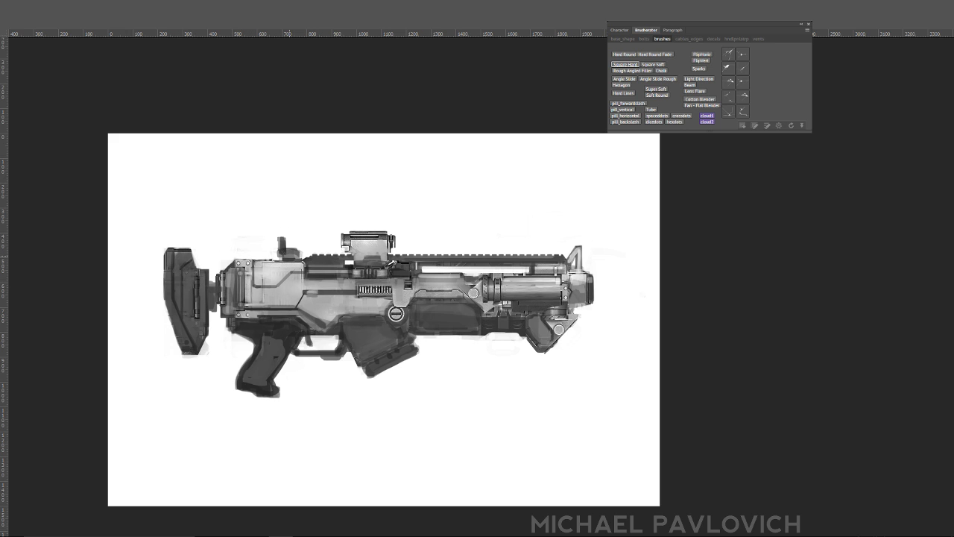
drag(278, 294, 318, 292)
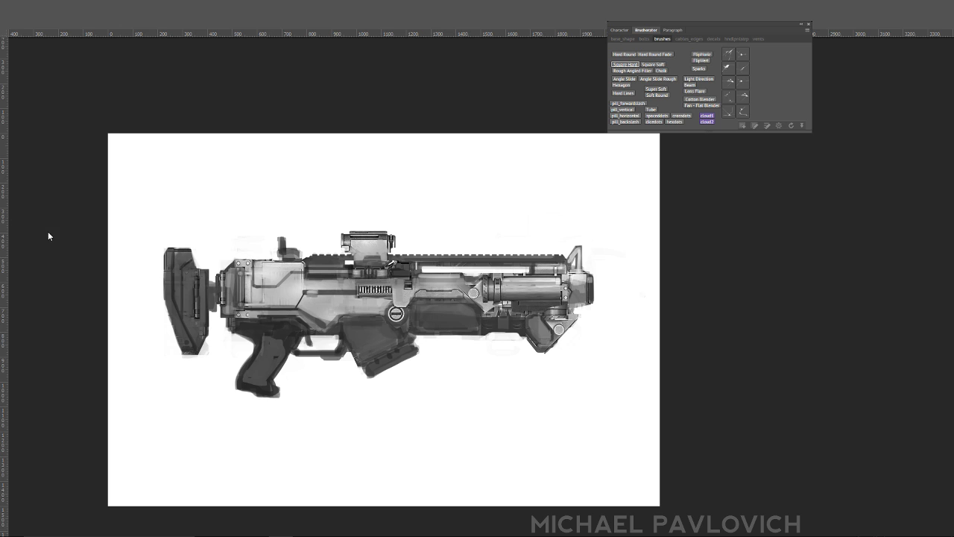
- Deepen the shadows on the stock and its connector, and on the magazine's base plate
drag(199, 344, 200, 313)
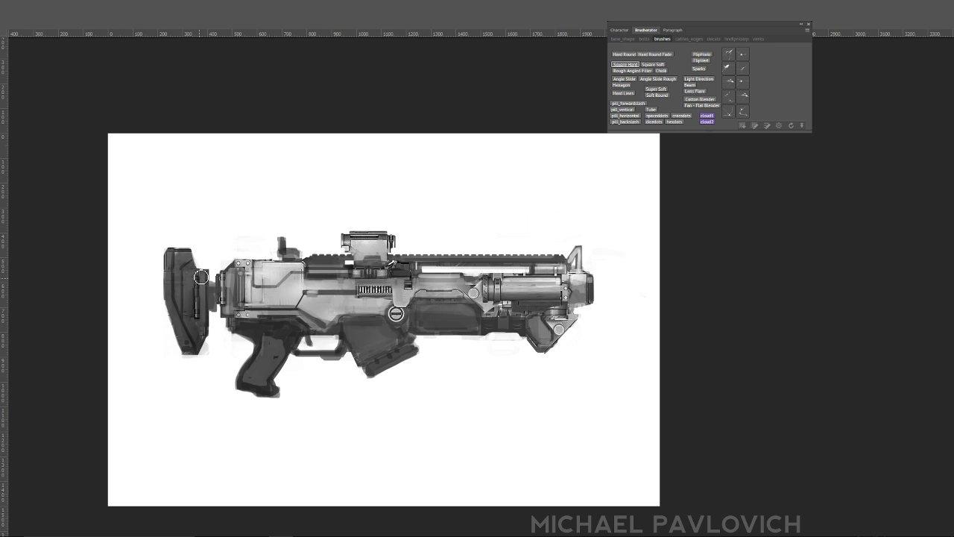
mouse_move(202, 277)
mouse_down()
mouse_move(199, 326)
mouse_move(217, 300)
mouse_move(216, 313)
mouse_up()
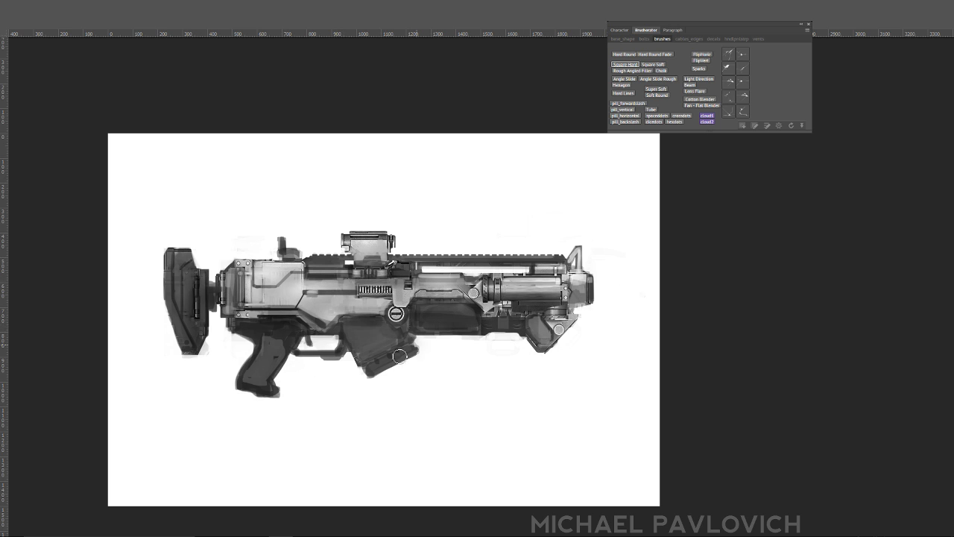
drag(400, 356, 417, 349)
drag(408, 351, 371, 368)
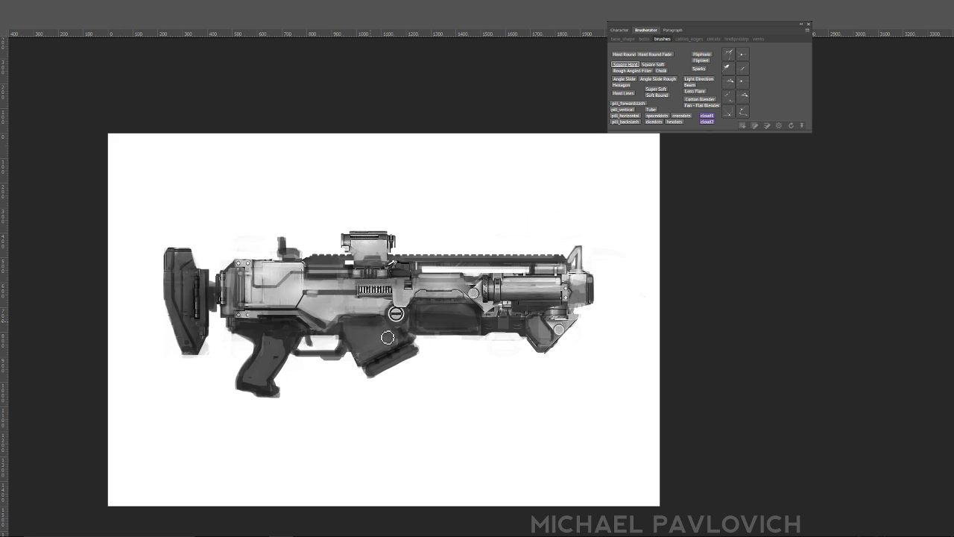
- Lighten the magazine to match the body with the Square Soft brush and redefine its dark edge against the body
click(623, 54)
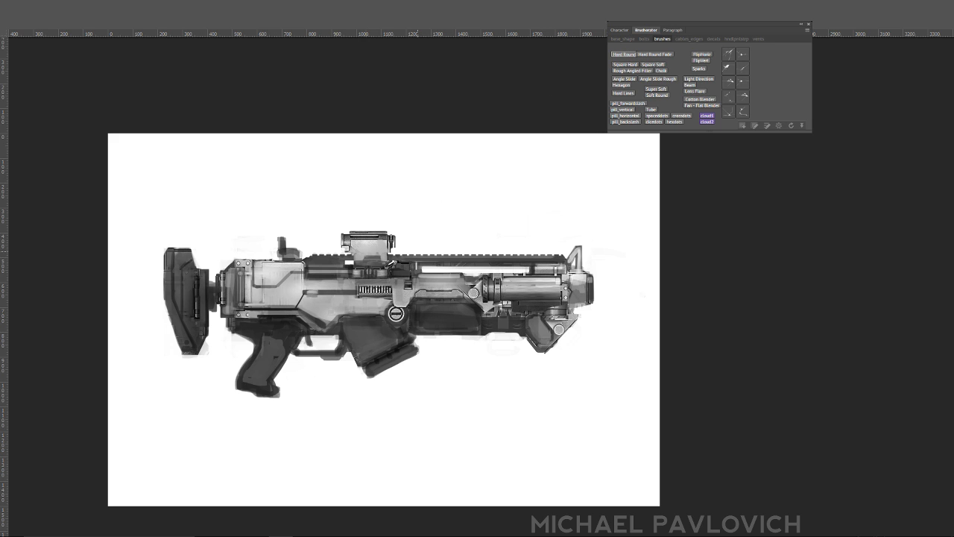
click(652, 65)
click(647, 66)
drag(354, 329, 366, 327)
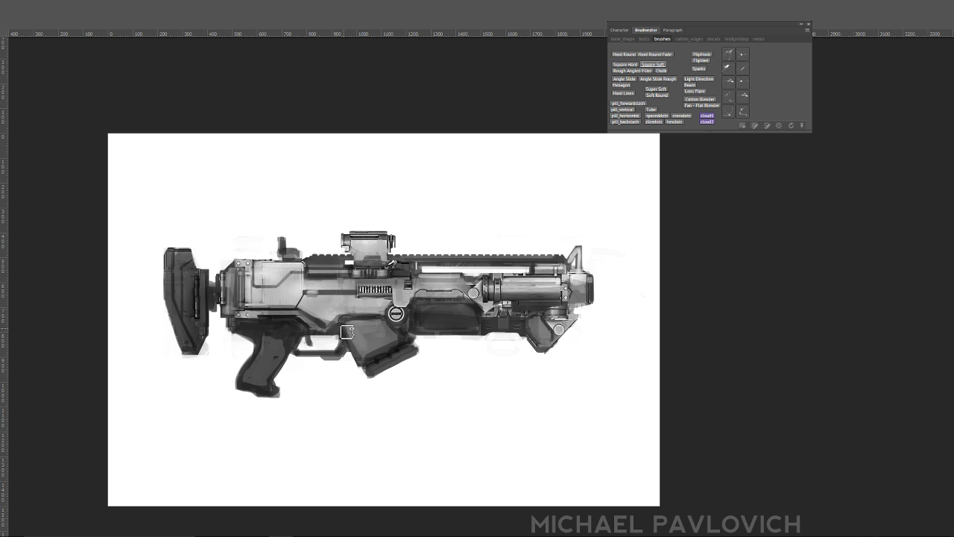
drag(348, 332, 363, 359)
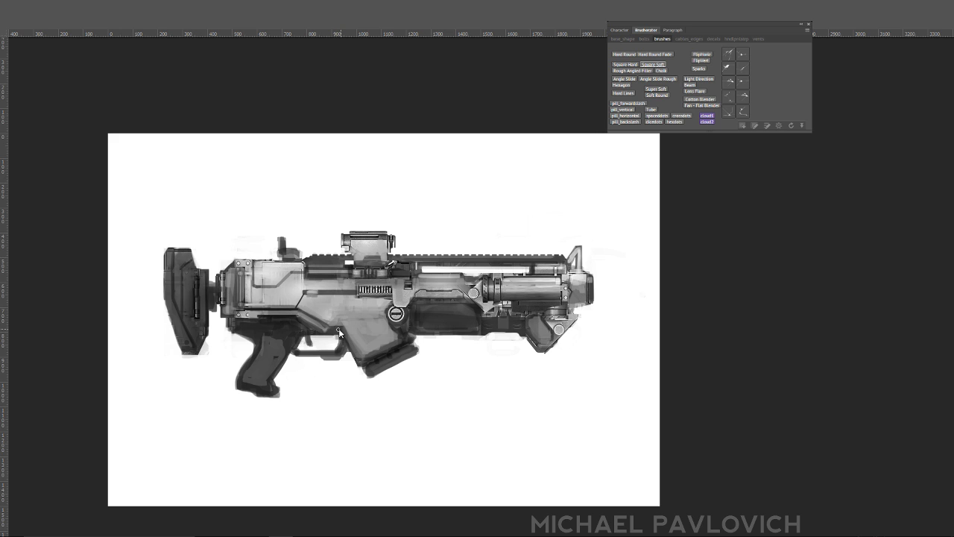
alt+click(282, 316)
click(655, 89)
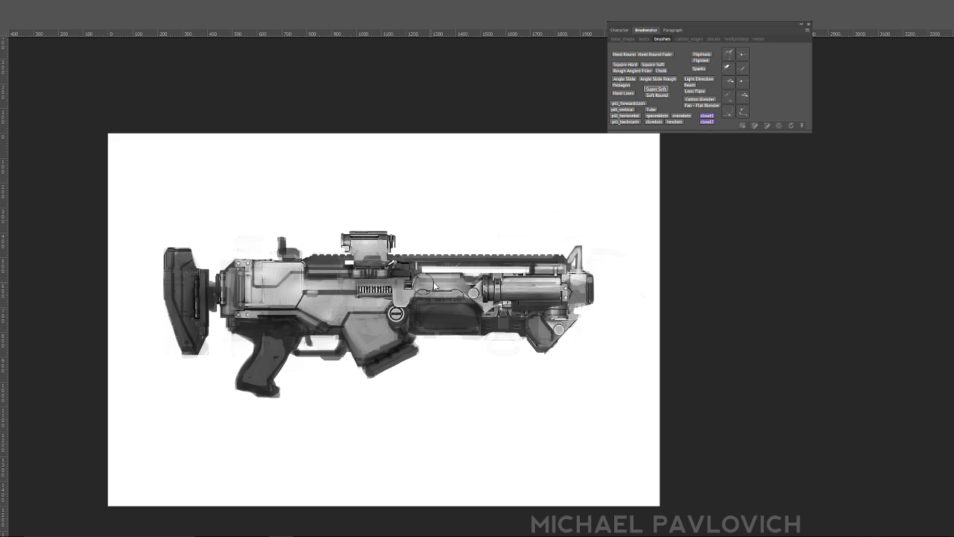
key(alt)
alt+click(365, 286)
mouse_move(291, 276)
mouse_down()
mouse_move(332, 277)
mouse_move(370, 253)
mouse_move(421, 287)
mouse_move(555, 294)
mouse_move(264, 243)
mouse_move(246, 265)
mouse_up()
key(ctrl+z)
key(ctrl+z)
- Stamp diagonal dark stripe details above the magazine and across the barrel with a mechanical detail brush
click(727, 67)
click(290, 297)
key(ctrl+z)
click(378, 316)
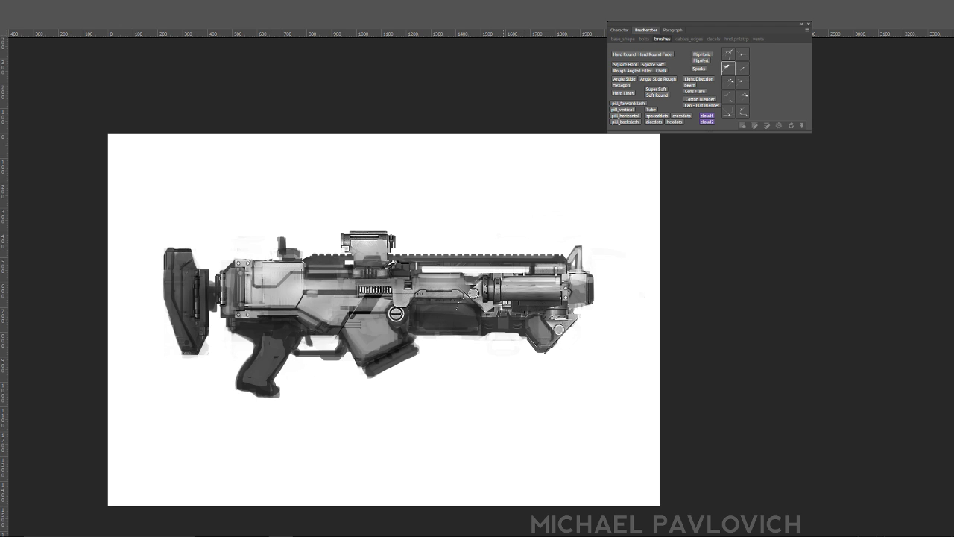
click(522, 301)
- Stamp small panel-line details onto the rear panel and the upper body with another detail brush
click(742, 82)
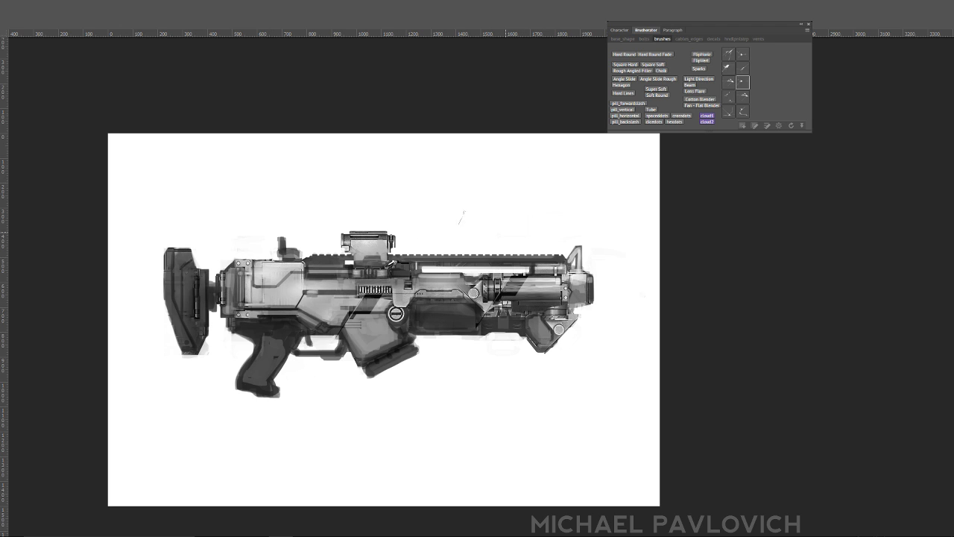
click(251, 270)
click(327, 280)
- Stamp angular line details onto the lower body, the magazine and the front end of the top rail
click(745, 97)
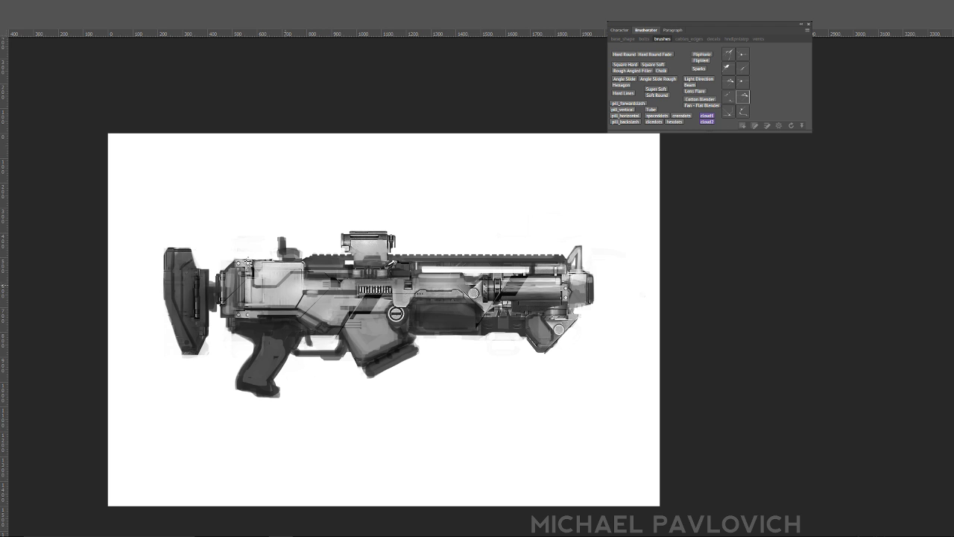
click(290, 292)
click(375, 328)
click(557, 266)
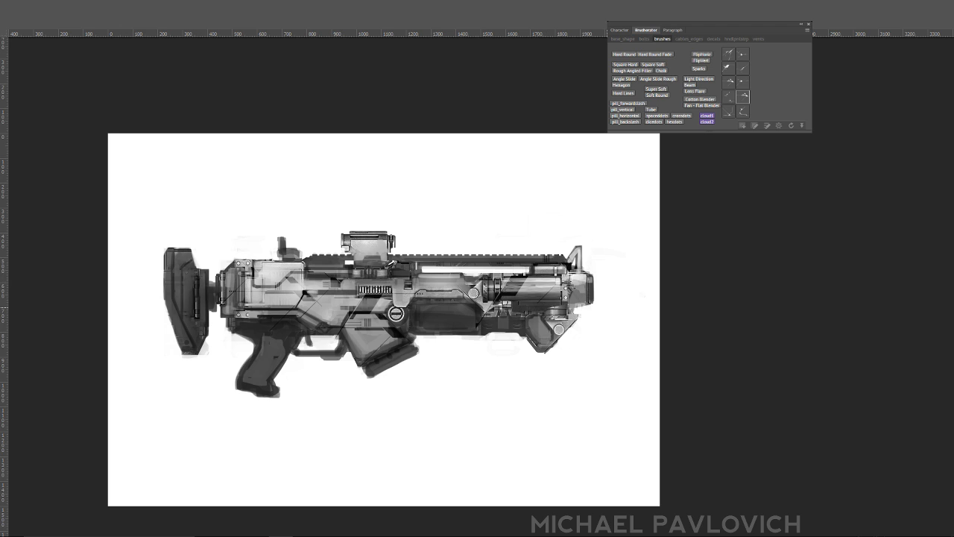
click(198, 281)
key(ctrl+z)
click(270, 322)
key(ctrl+z)
- Stamp a small mechanical detail onto the magazine with a different detail brush
click(743, 54)
click(393, 336)
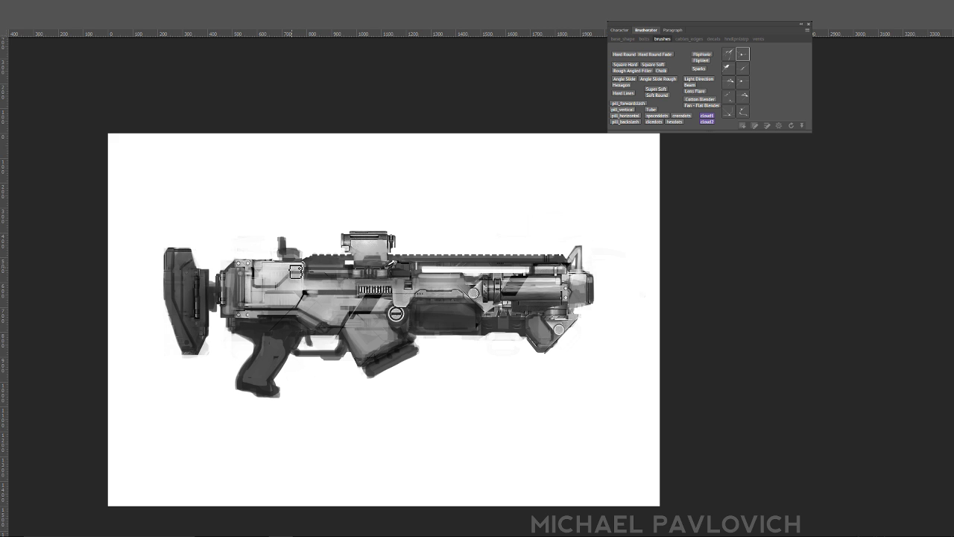
- Reshape the rear sight into an angled, pointed post using the Square Soft brush
key(ctrl+plus)
drag(225, 234, 368, 273)
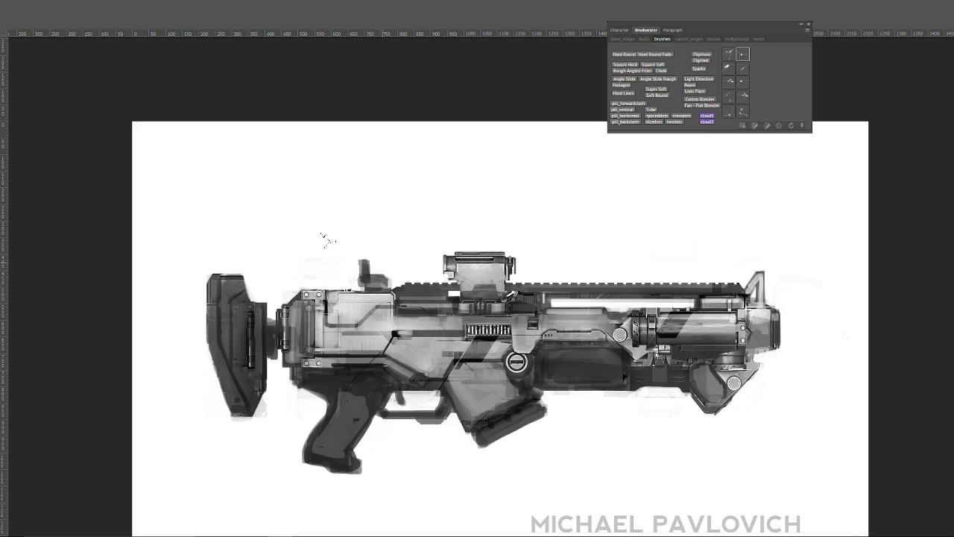
click(653, 64)
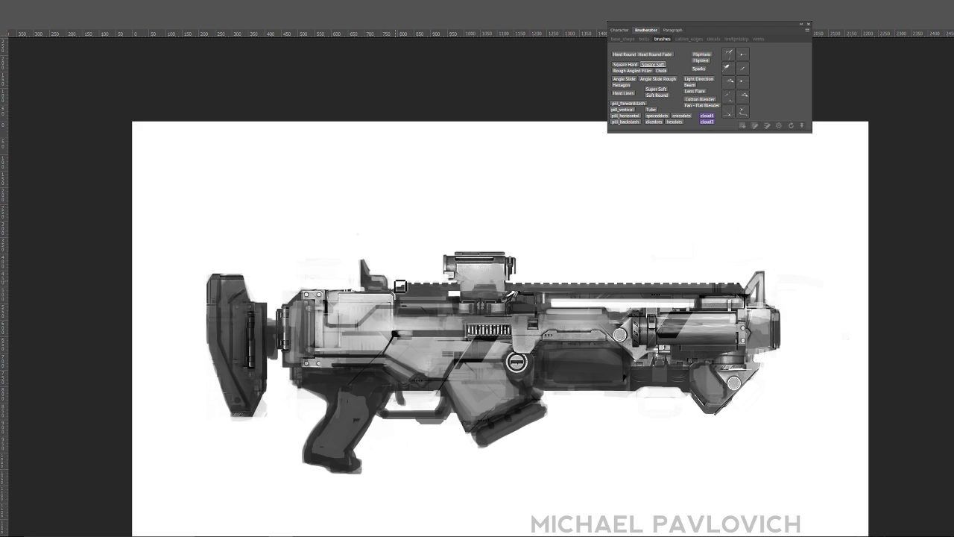
- Refine the scope's mount, smooth its housing and reshape its rear end into a chunkier form
drag(521, 230, 448, 236)
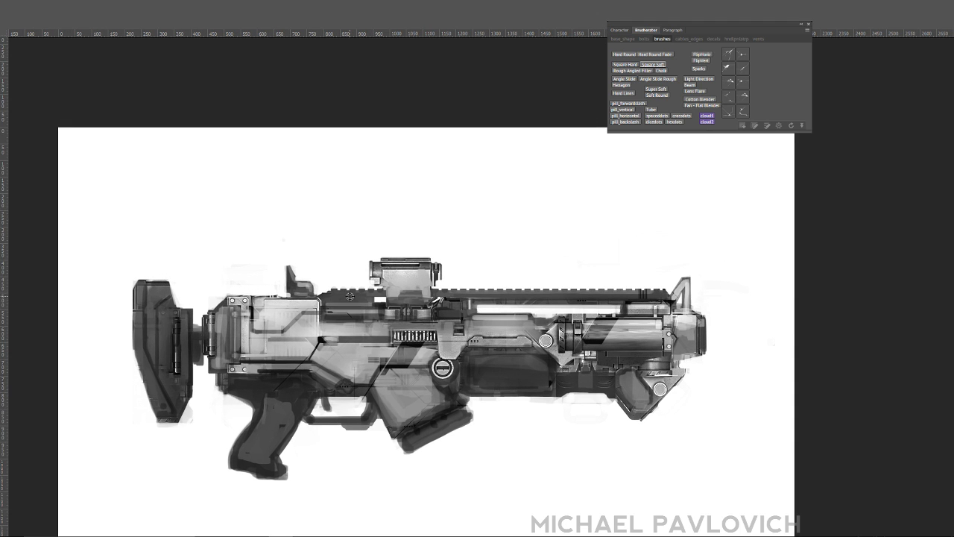
alt+click(380, 302)
drag(441, 292, 431, 303)
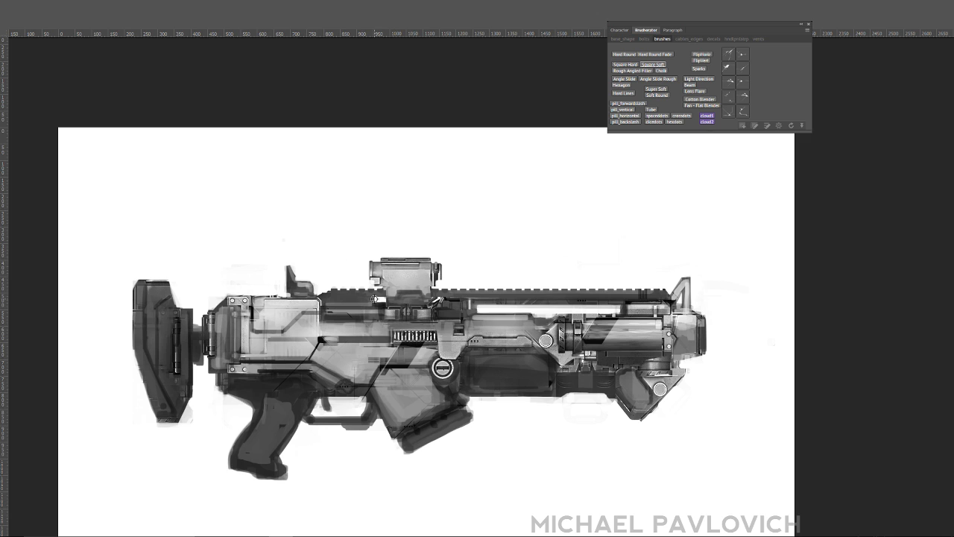
drag(391, 265, 436, 266)
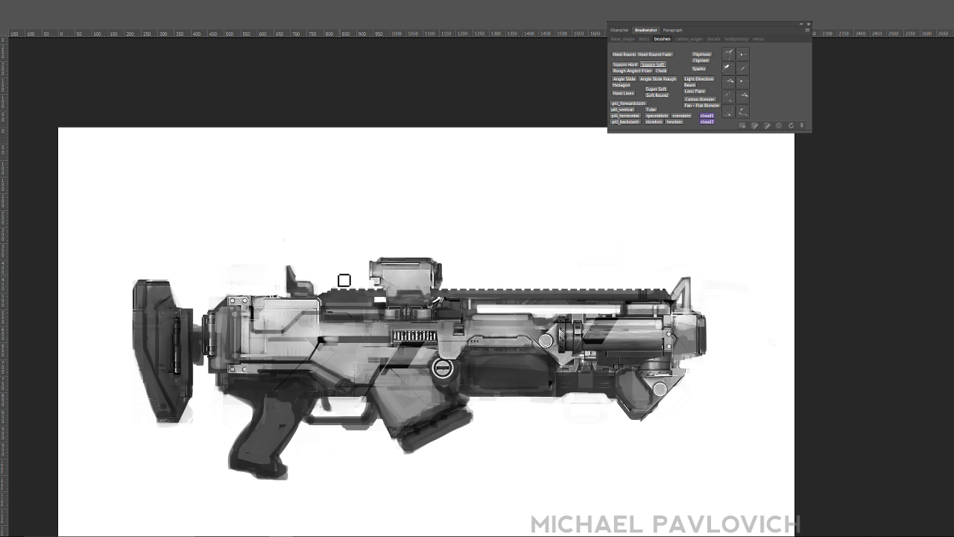
drag(374, 269, 376, 286)
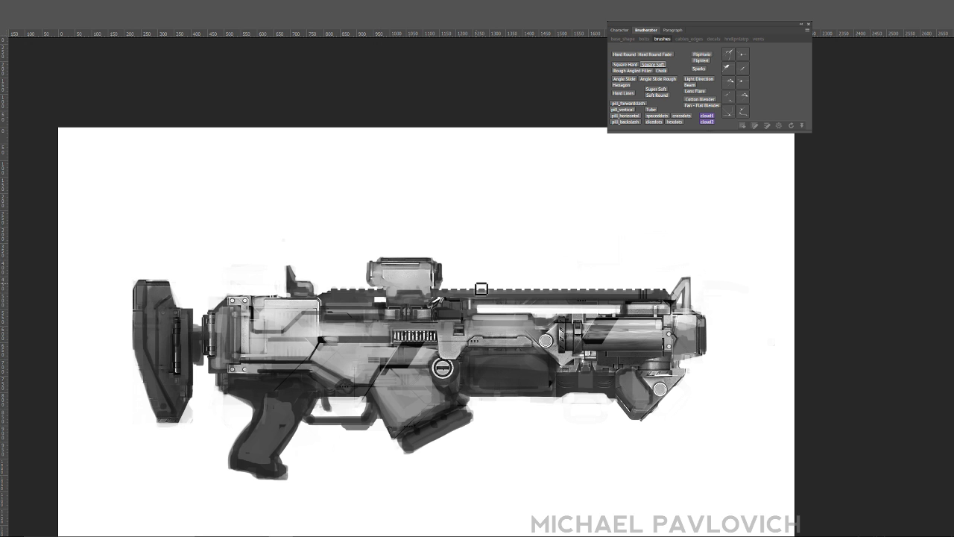
- Fill in the front sight post above the muzzle with a darker grey
drag(500, 302, 541, 300)
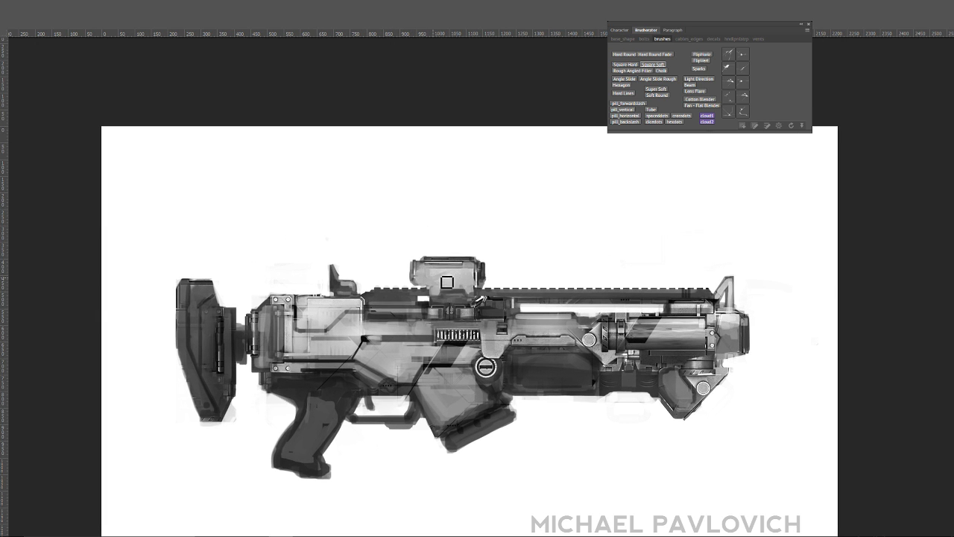
drag(504, 264, 451, 262)
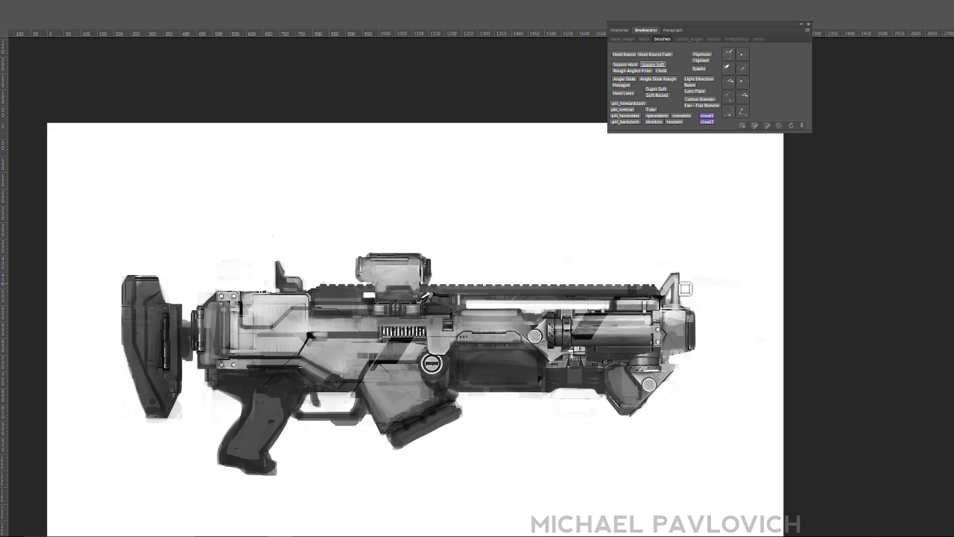
drag(677, 283, 674, 308)
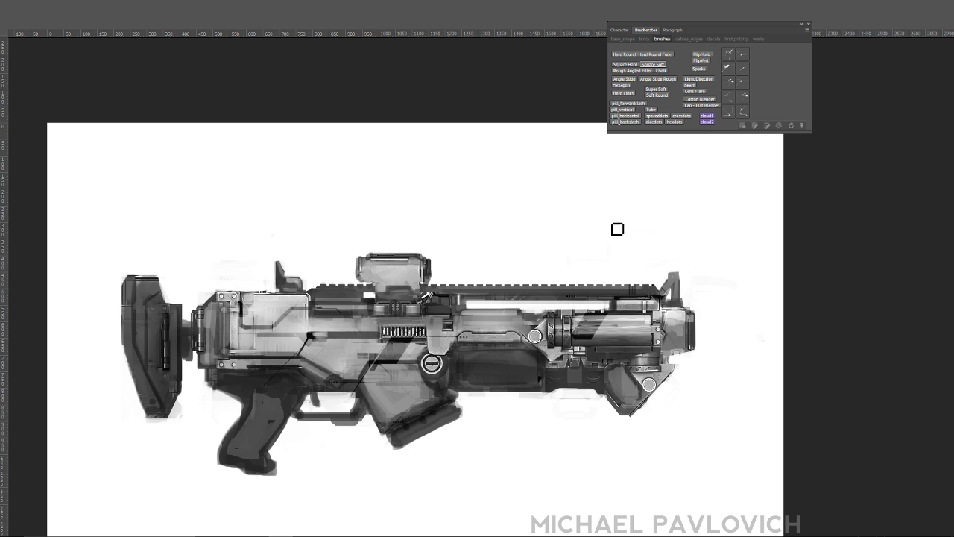
alt+click(658, 297)
drag(565, 282, 586, 280)
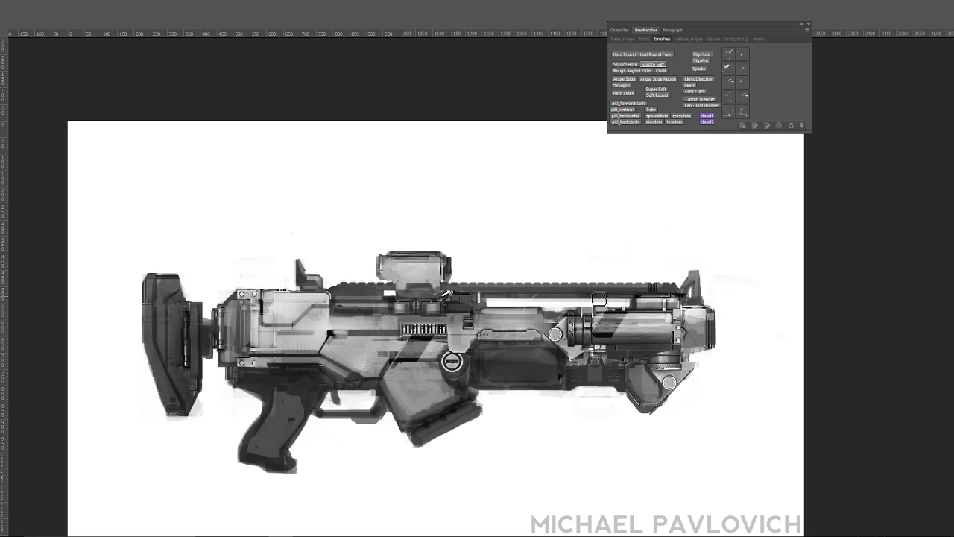
alt+click(419, 335)
drag(351, 226, 579, 259)
key(ctrl+z)
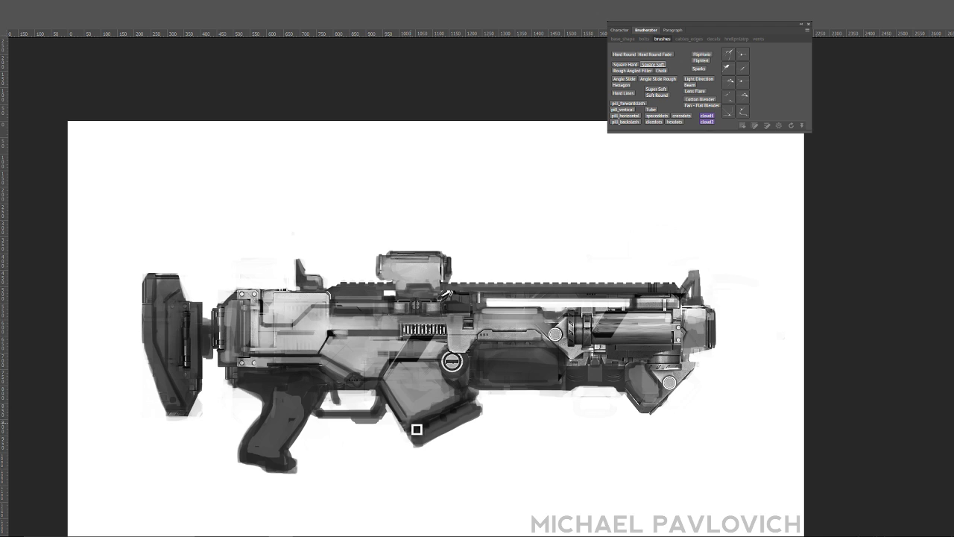
- Smooth the magazine's lower shading and paint away its old base plate, leaving a clean, straight slanted bottom edge
drag(402, 424, 419, 437)
key(bracketleft)
key(bracketleft)
drag(410, 405, 440, 408)
mouse_move(438, 401)
mouse_down()
mouse_move(425, 425)
mouse_move(414, 421)
mouse_move(439, 421)
mouse_move(449, 393)
mouse_move(460, 401)
mouse_move(421, 414)
mouse_up()
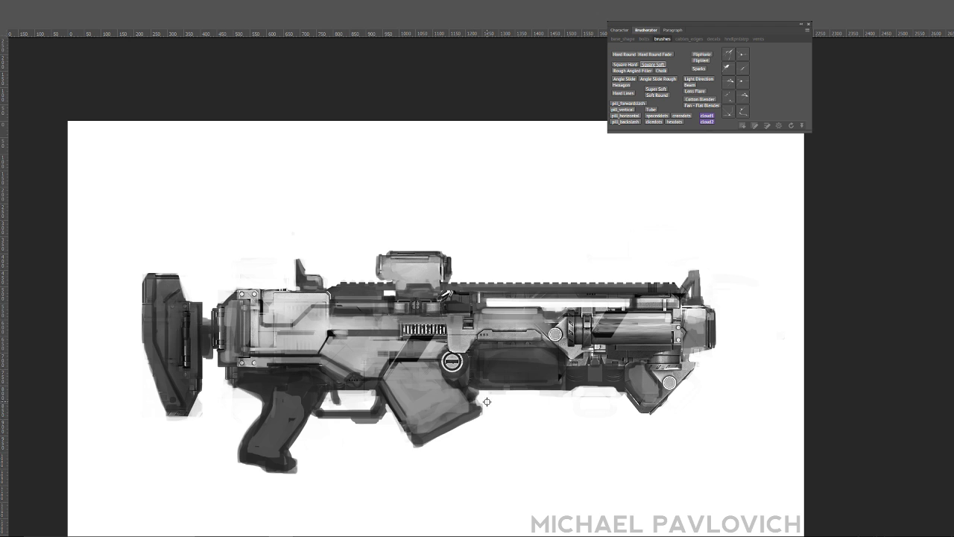
mouse_move(487, 401)
mouse_down()
mouse_move(409, 434)
mouse_move(464, 428)
mouse_up()
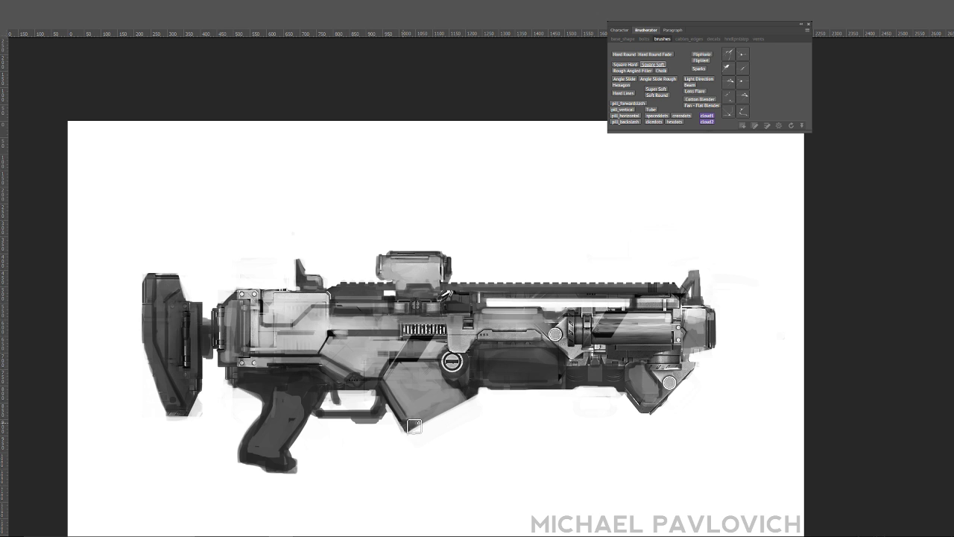
drag(415, 426, 472, 393)
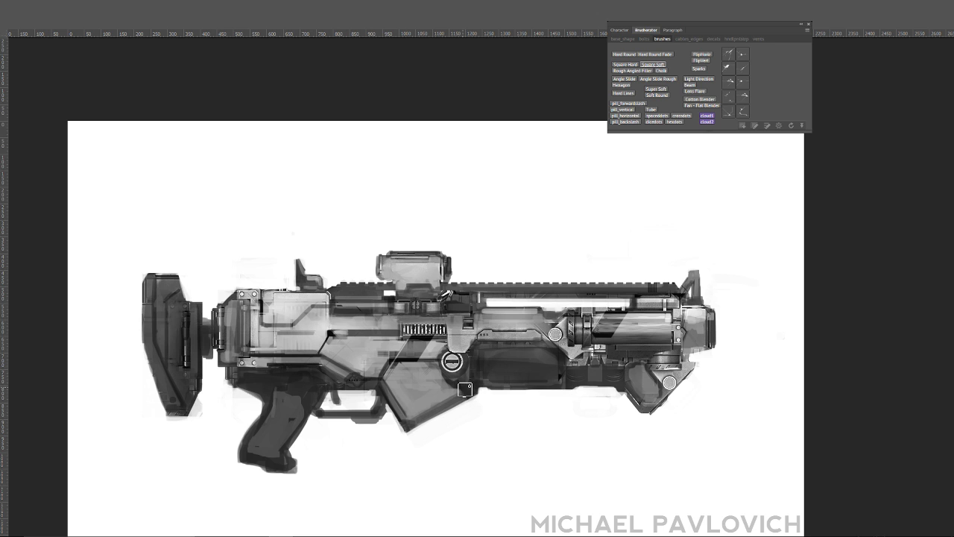
- Paint a lighter grey band along the magazine's lower end and a solid dark, squared-off base plate beneath it
alt+click(415, 406)
drag(424, 417, 460, 399)
mouse_move(415, 432)
mouse_down()
mouse_move(422, 442)
mouse_move(483, 407)
mouse_up()
mouse_move(435, 439)
mouse_down()
mouse_move(483, 414)
mouse_move(427, 441)
mouse_move(485, 415)
mouse_move(426, 437)
mouse_move(457, 418)
mouse_move(428, 436)
mouse_move(442, 422)
mouse_move(484, 414)
mouse_move(435, 439)
mouse_up()
mouse_move(438, 441)
mouse_down()
mouse_move(481, 404)
mouse_move(421, 436)
mouse_move(456, 430)
mouse_move(489, 402)
mouse_up()
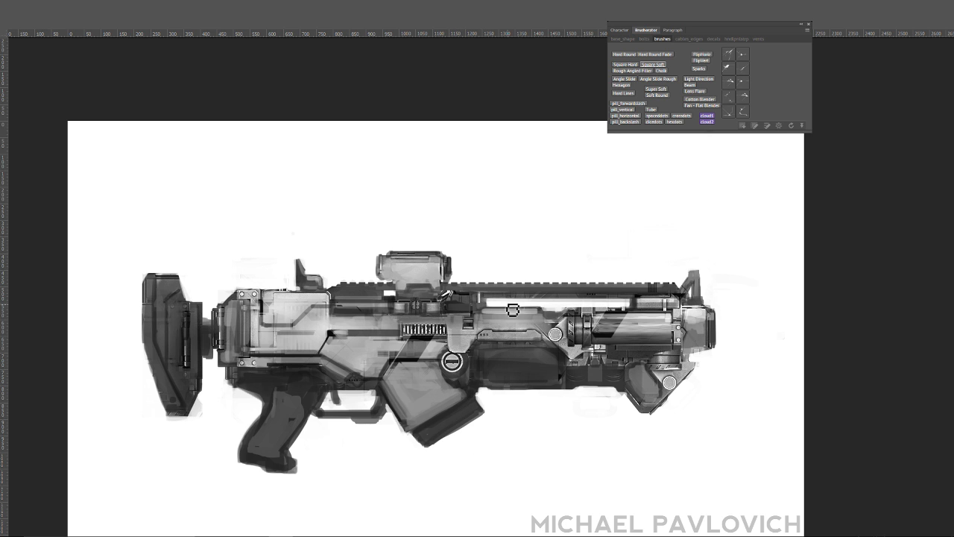
- Add a gradient map over the painting and give it the Dreary preset
drag(439, 218, 431, 231)
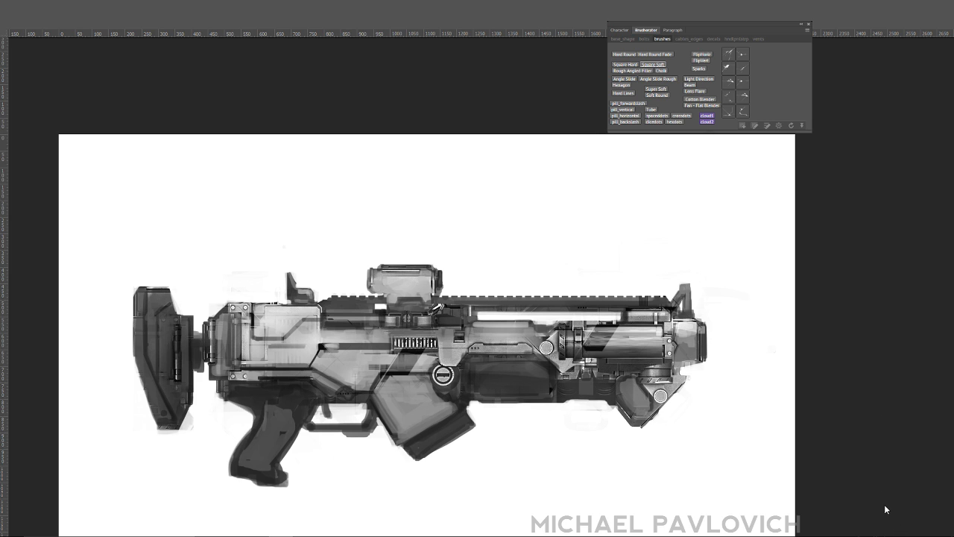
key(5)
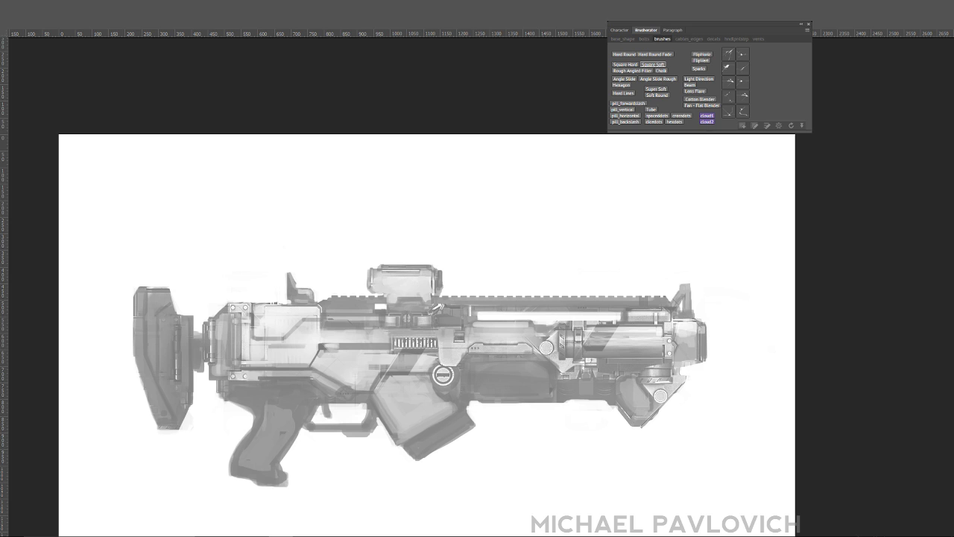
key(alt+Tab)
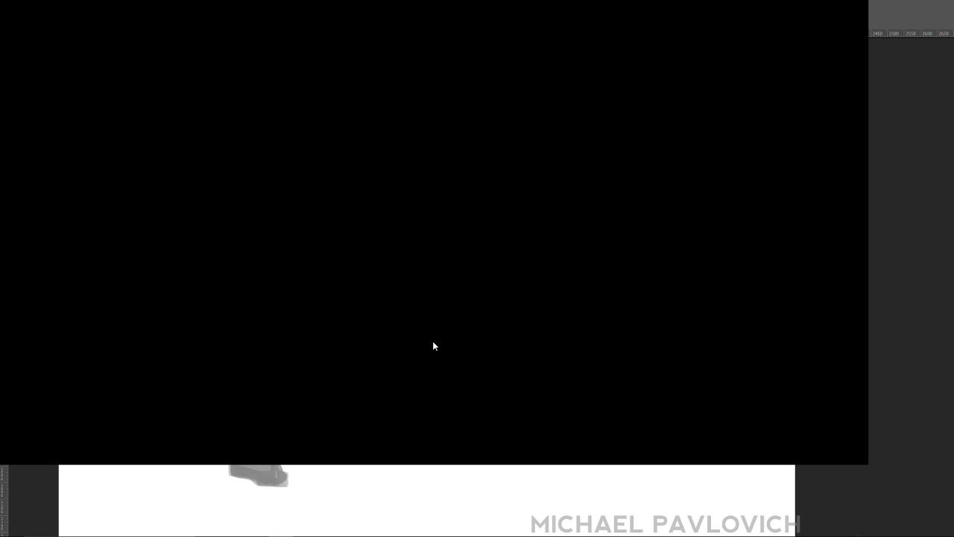
key(alt+Tab)
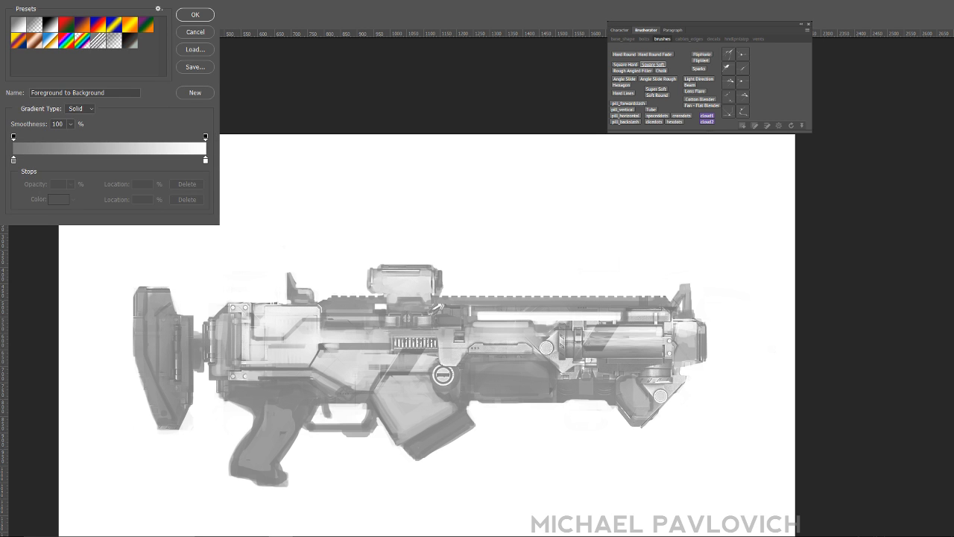
drag(104, 3, 446, 43)
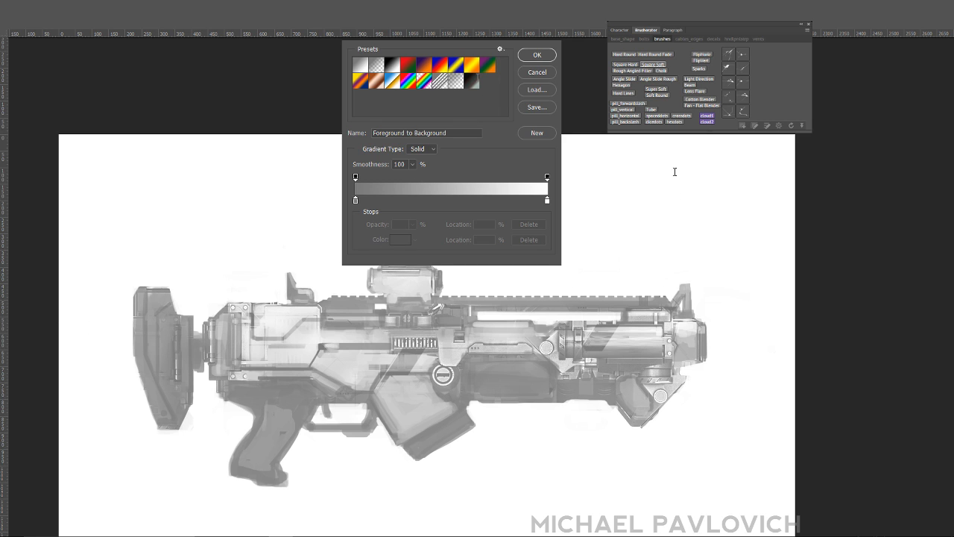
click(472, 85)
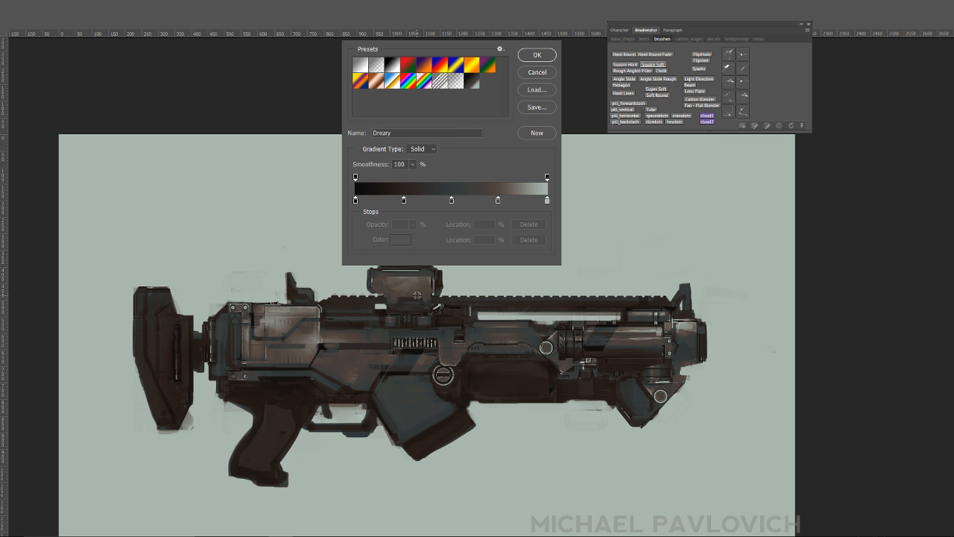
- Try other gradient presets on the rifle, including Yellow, Violet, Orange, Blue; Black, White; Red, Green; Violet, Orange; and Violet, Green, Orange
drag(409, 315, 308, 328)
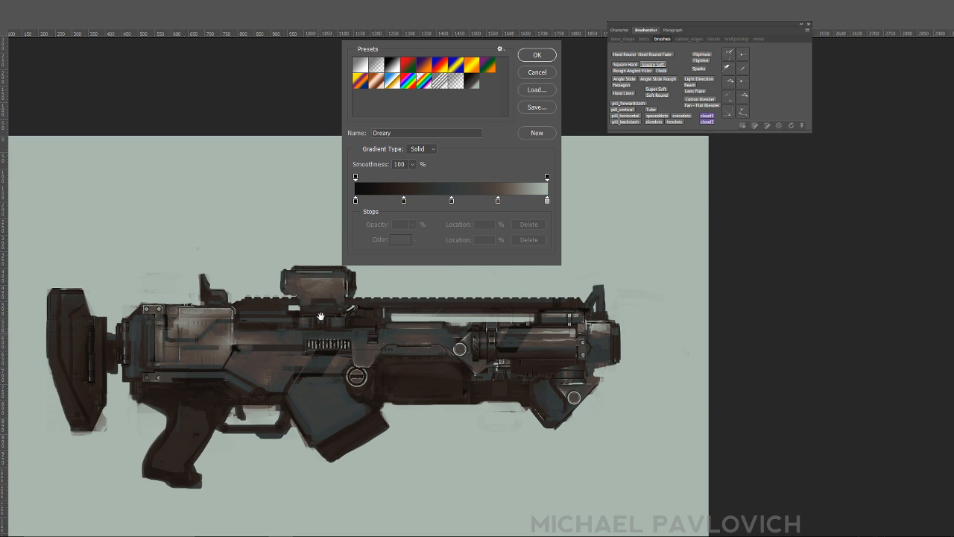
click(355, 200)
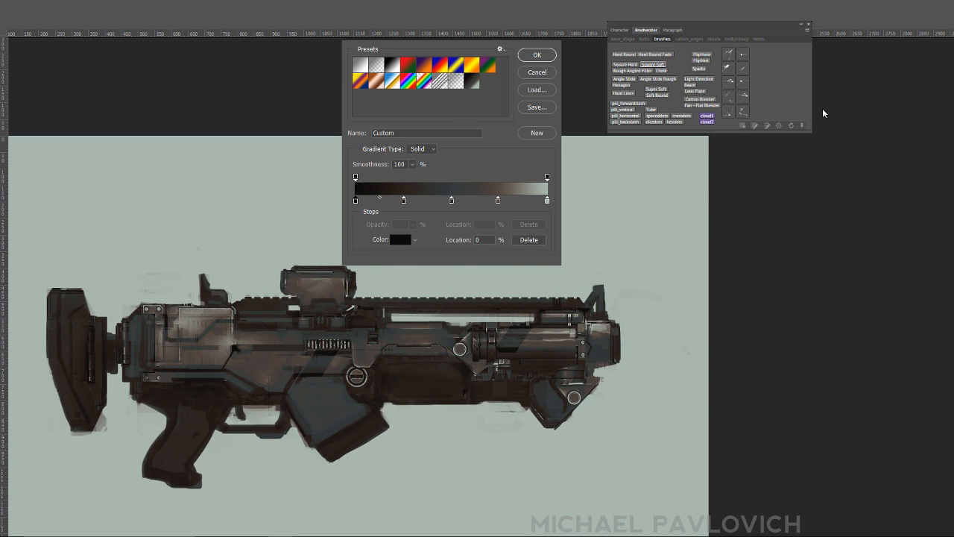
click(362, 83)
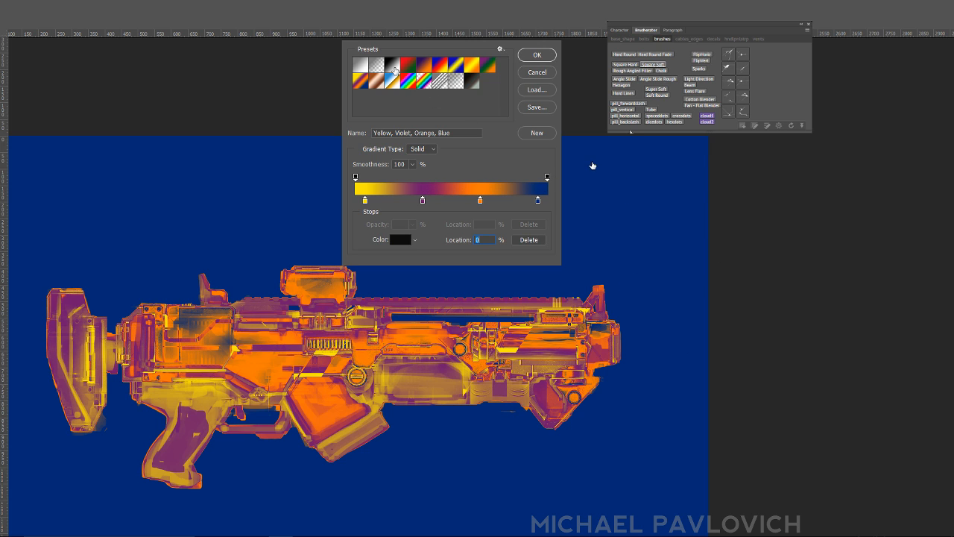
click(394, 67)
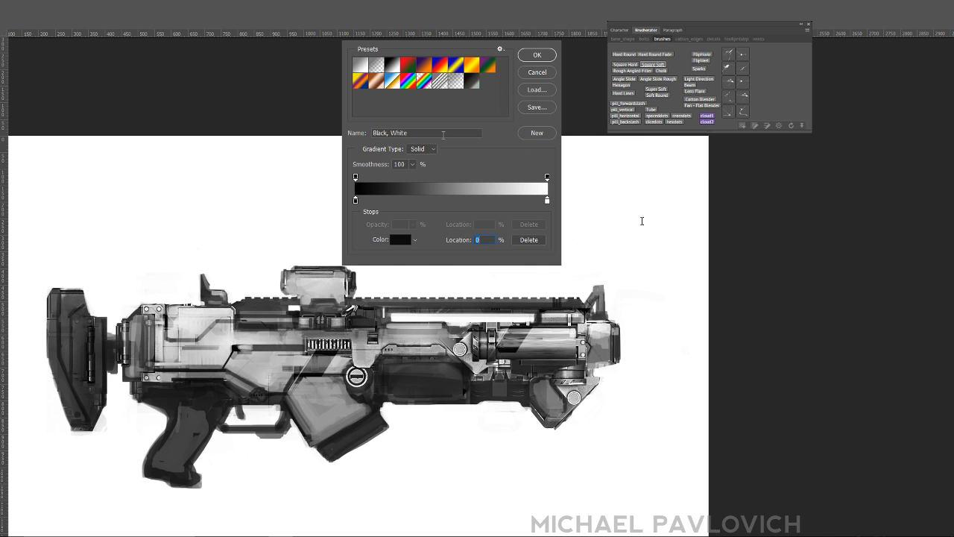
click(410, 65)
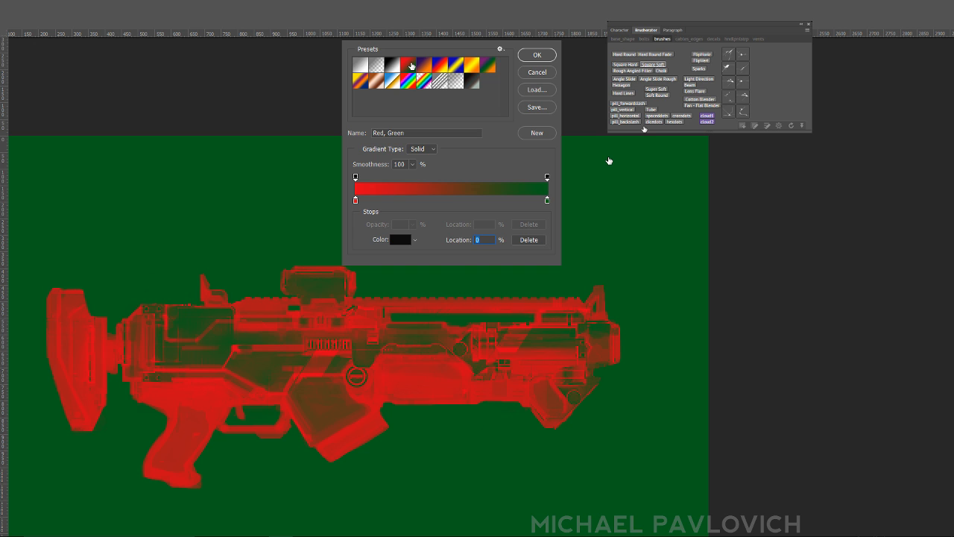
click(425, 66)
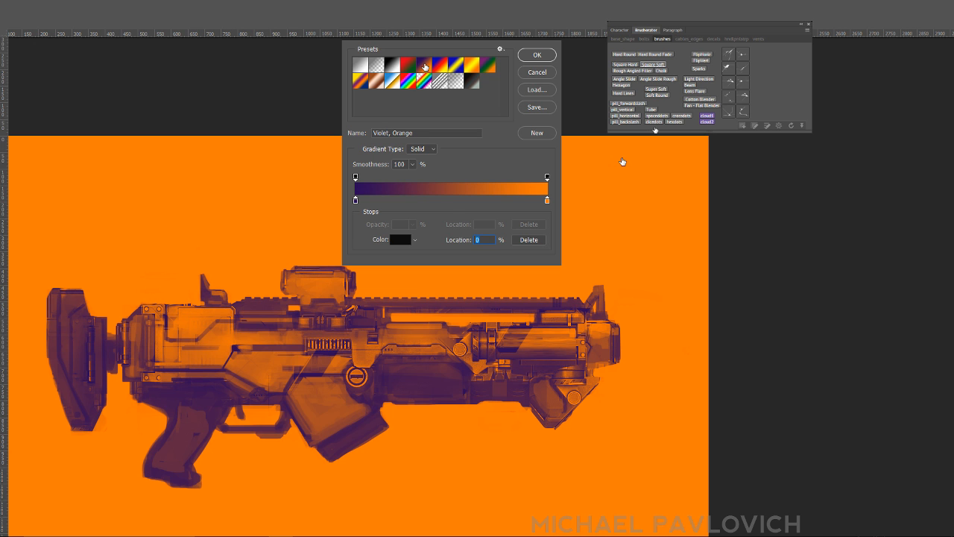
click(448, 67)
click(456, 67)
click(483, 68)
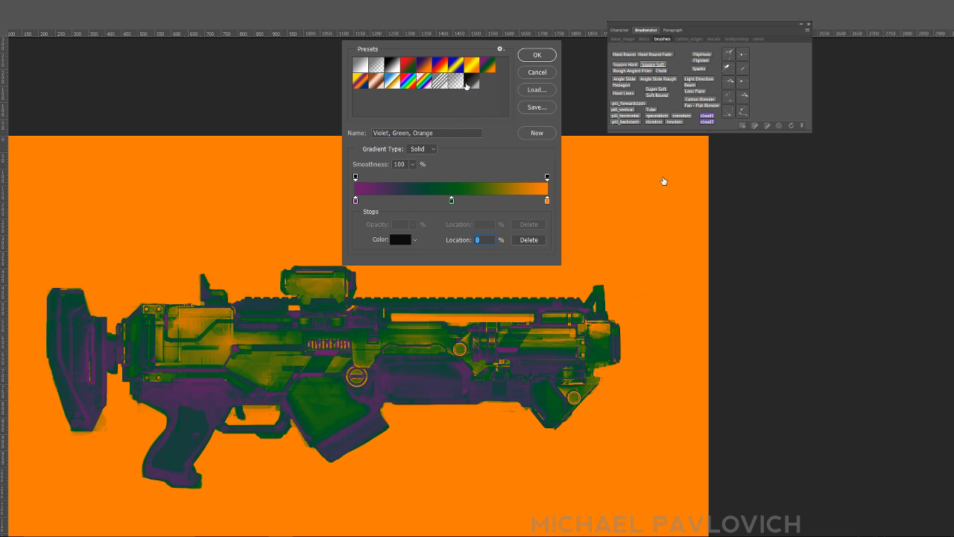
- Set the gradient map to the Dreary preset and accept it
click(471, 82)
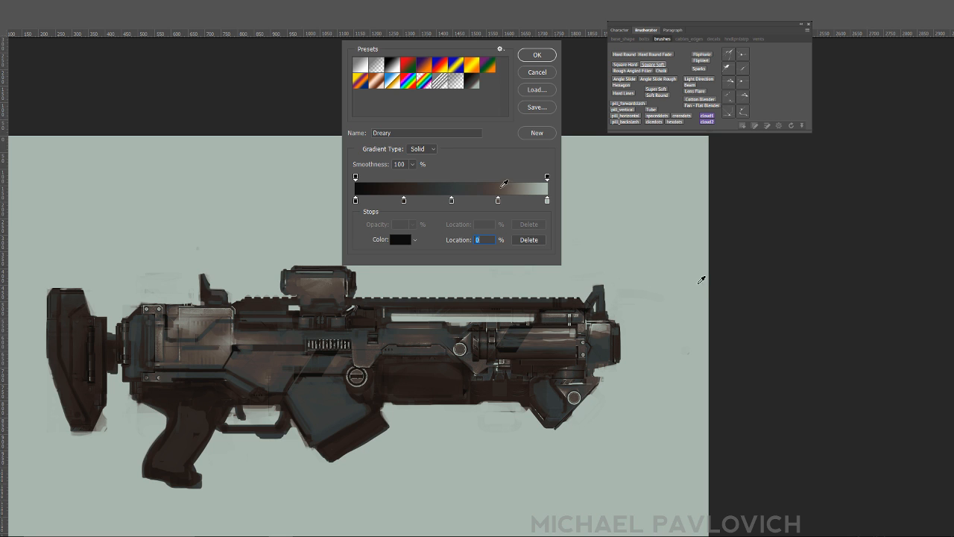
drag(325, 254, 331, 210)
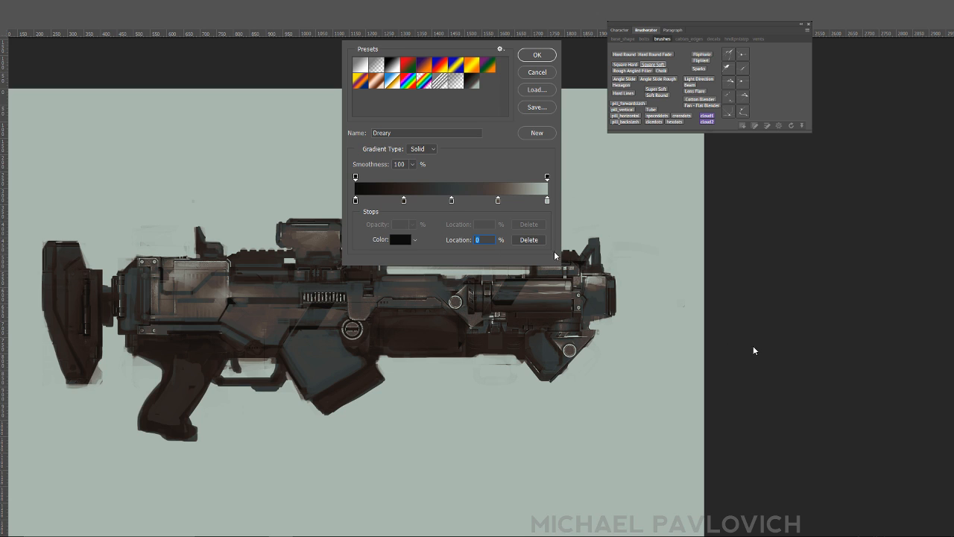
click(533, 57)
drag(335, 282, 418, 296)
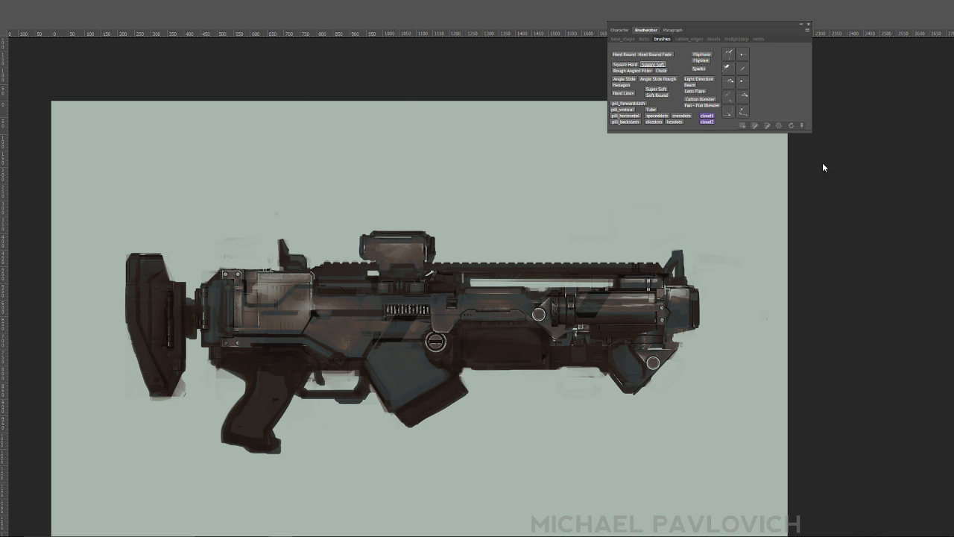
- Choose a mechanical detail brush and set the foreground colour to yellow e2ba00
click(727, 67)
click(6, 337)
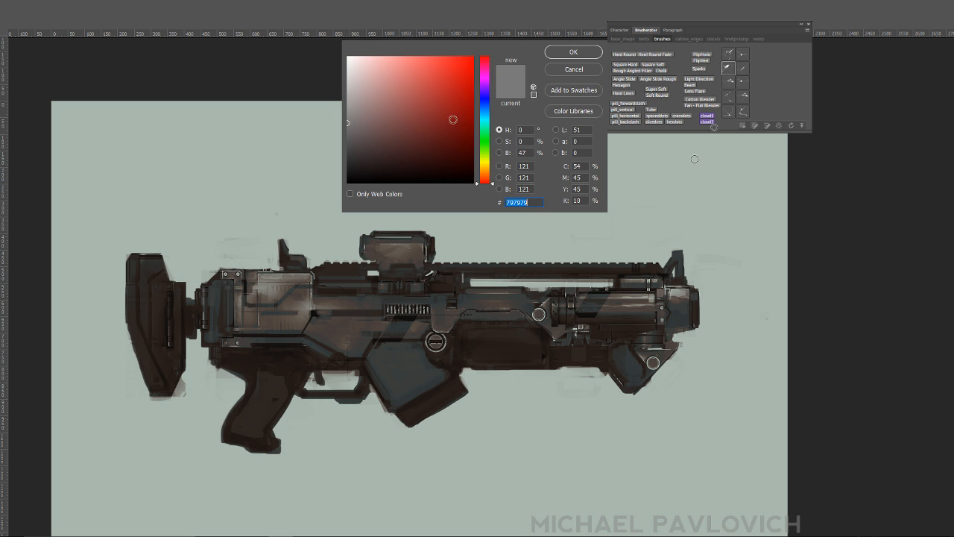
click(484, 166)
click(466, 108)
drag(466, 108, 481, 70)
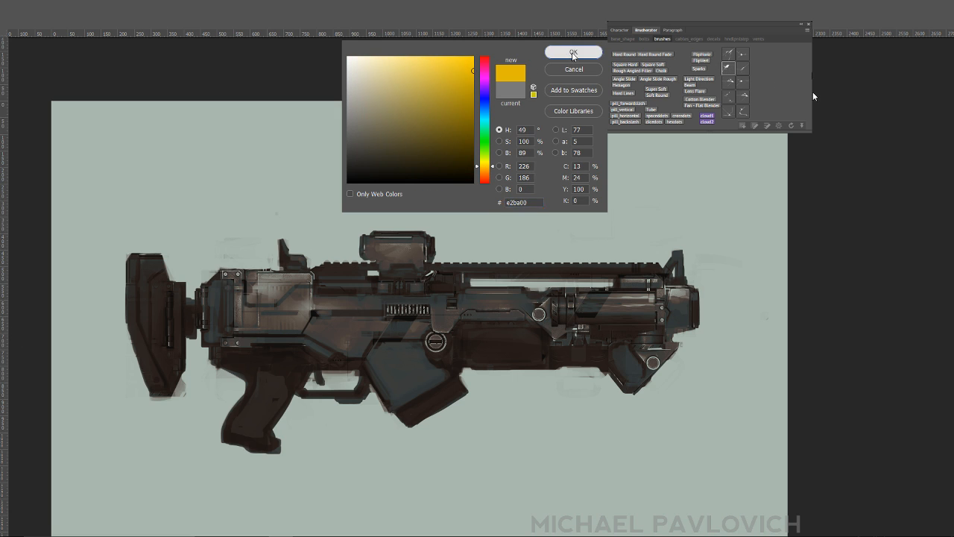
click(574, 53)
click(725, 72)
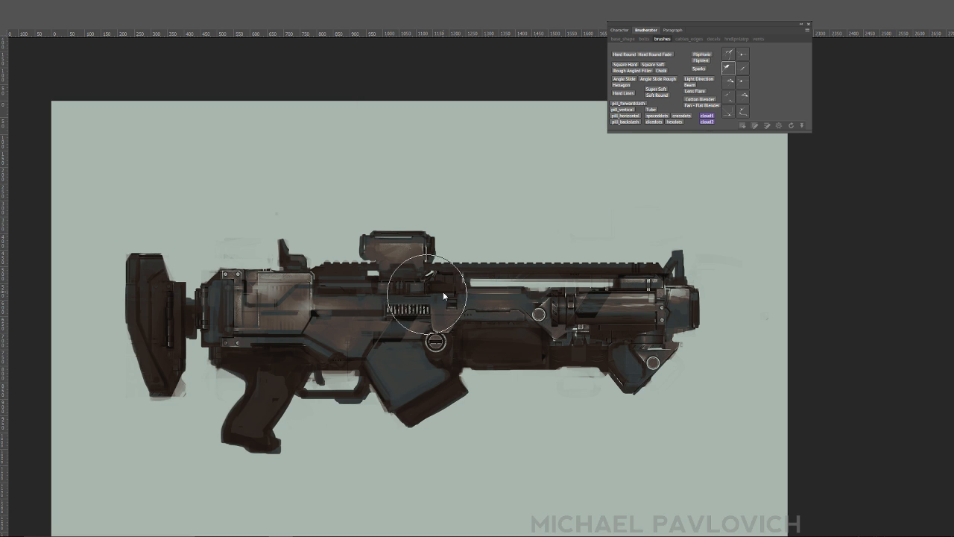
- Stamp yellow accent markings onto the rear body and the barrel, undoing misplaced stamps
drag(372, 313, 389, 311)
key(ctrl+z)
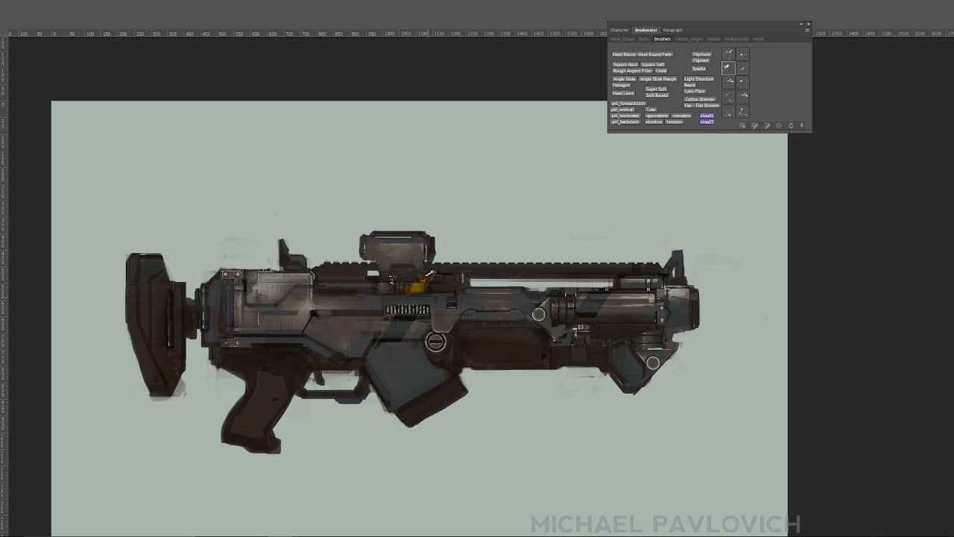
mouse_move(292, 302)
mouse_down()
mouse_move(254, 302)
mouse_move(316, 340)
mouse_move(291, 322)
mouse_up()
key(ctrl+z)
key(ctrl+z)
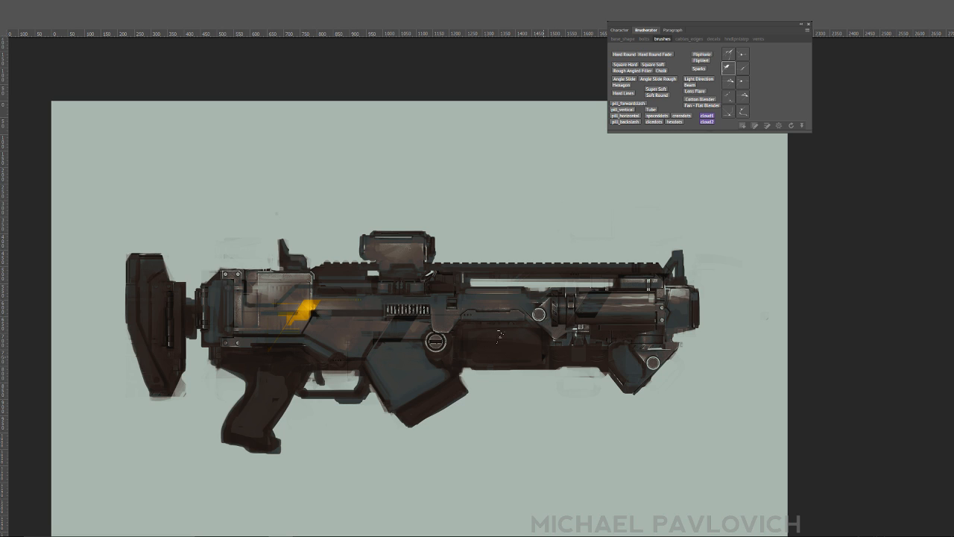
drag(597, 308, 629, 306)
- Stamp a small yellow accent on the middle of the upper body with a different detail brush
click(744, 82)
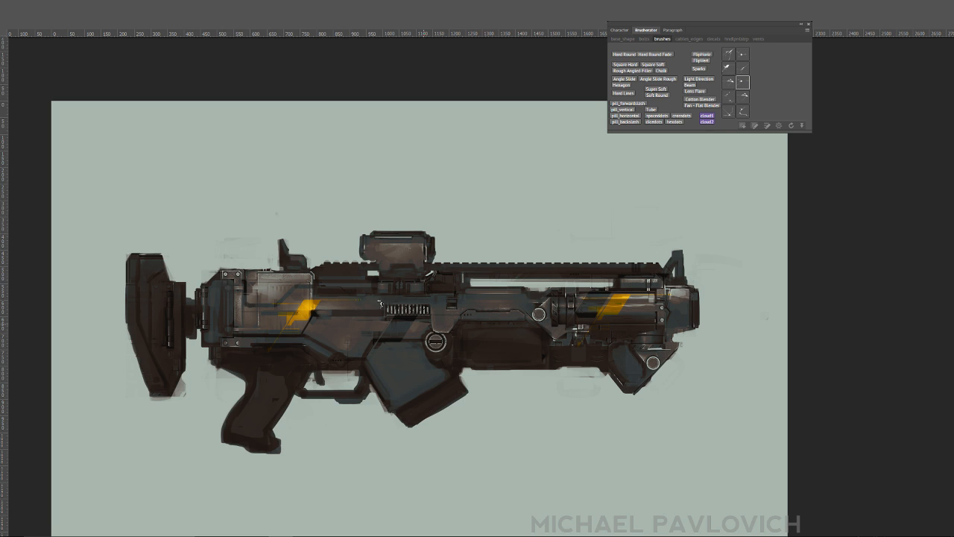
drag(363, 319, 379, 326)
key(ctrl+z)
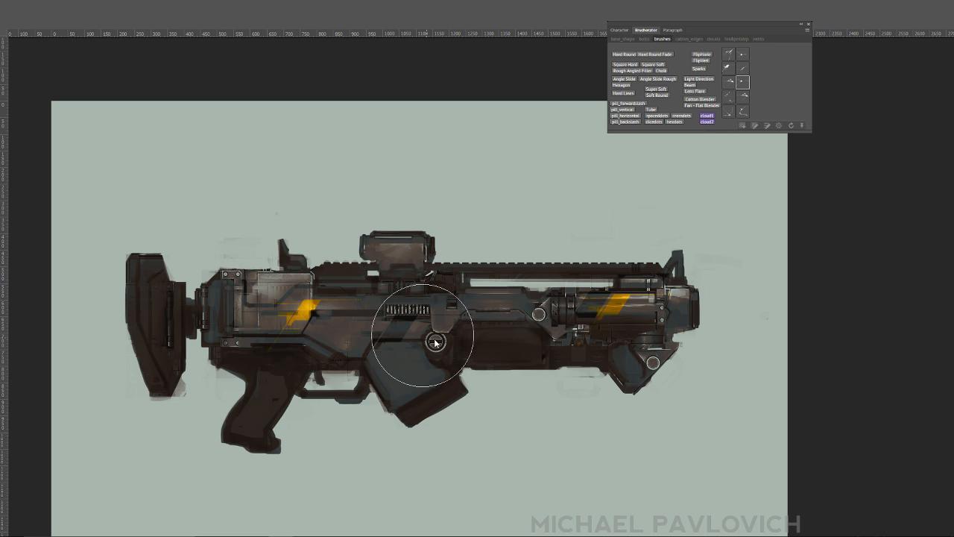
drag(431, 342, 441, 341)
drag(463, 304, 479, 305)
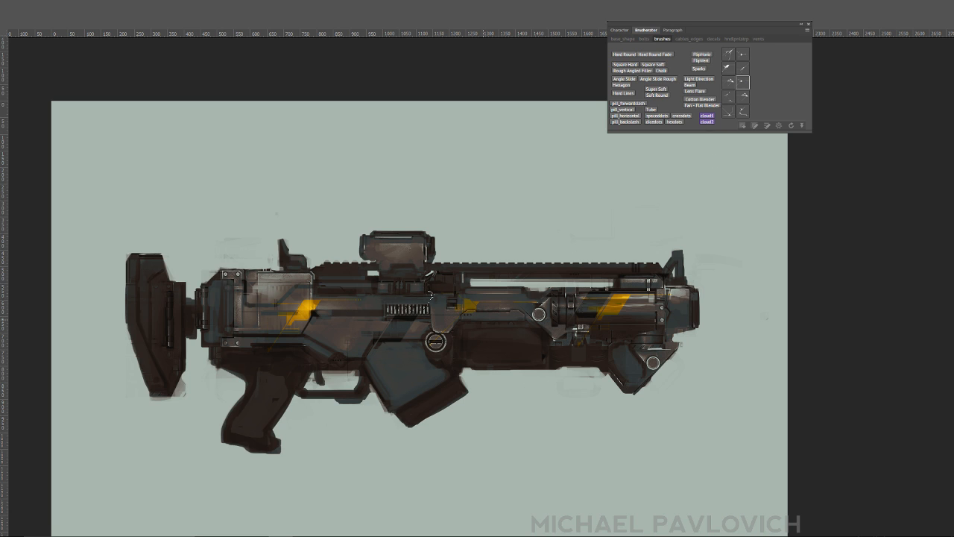
- Stamp yellow accents onto the rear body panel and the scope housing with another detail brush
click(743, 54)
drag(206, 277, 277, 310)
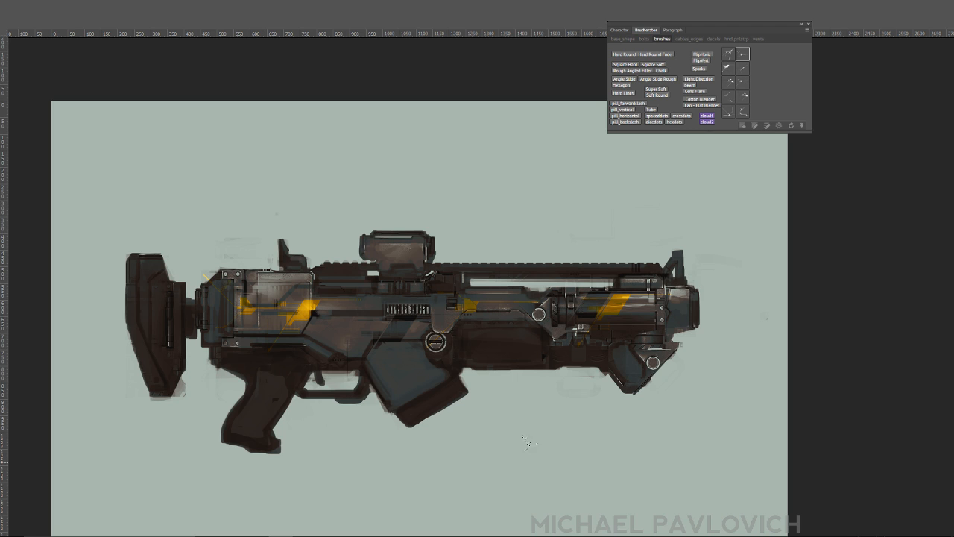
drag(359, 226, 425, 257)
- Try yellow markings across the lower body and magazine with another detail brush, undoing unsuitable placements
click(742, 96)
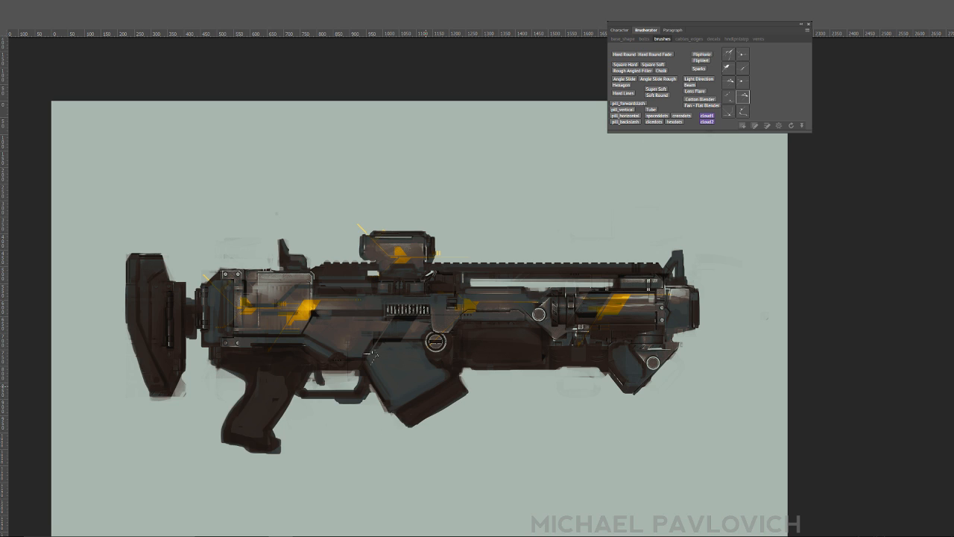
drag(417, 341, 451, 377)
key(ctrl+z)
click(336, 369)
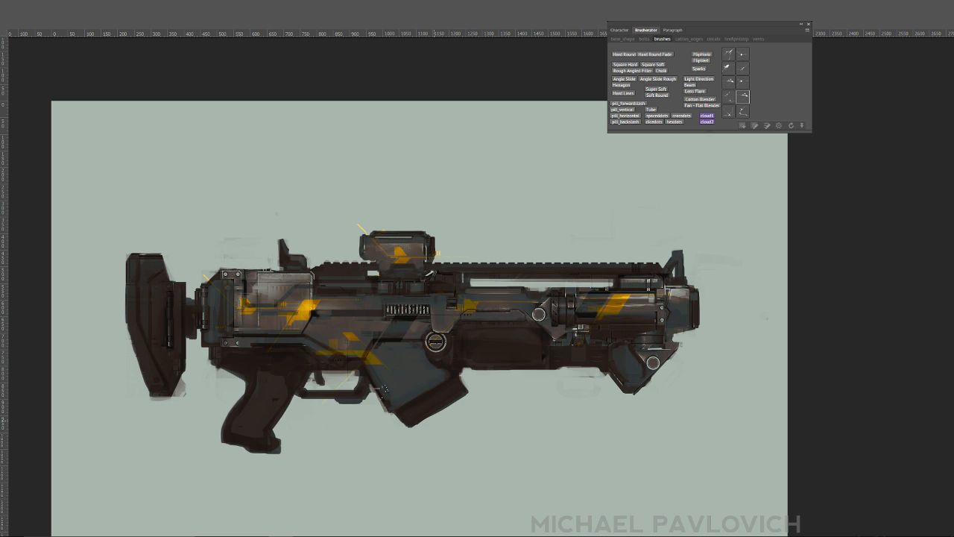
key(ctrl+z)
click(382, 371)
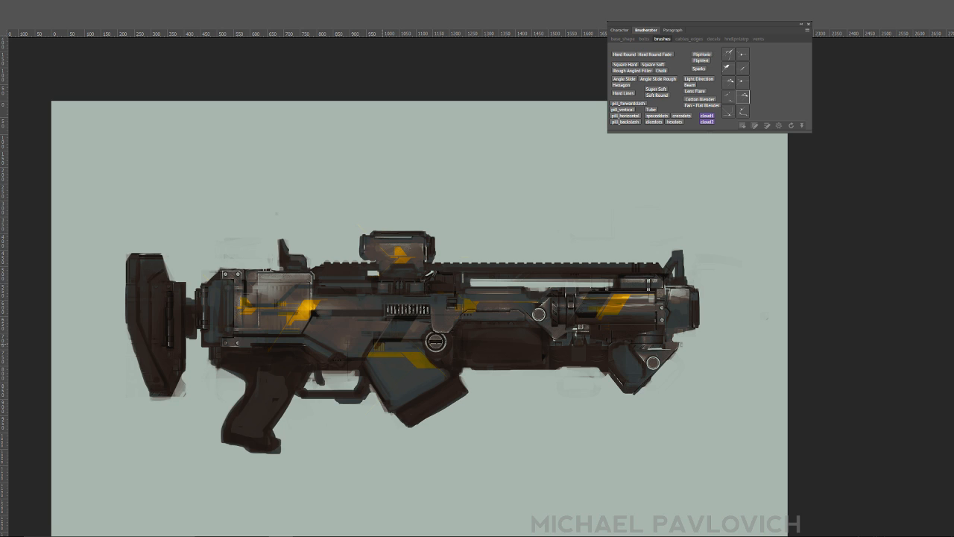
- Erase the yellow marking from the magazine and trim the lower part of the rear body's accent
mouse_move(392, 330)
mouse_down()
mouse_move(359, 369)
mouse_move(411, 356)
mouse_move(450, 385)
mouse_up()
drag(285, 316, 302, 316)
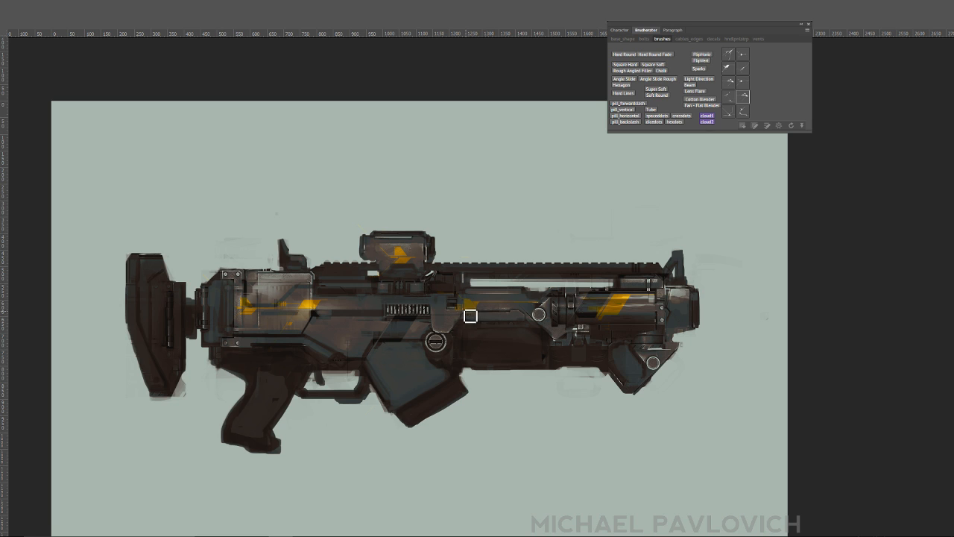
- Try yellow marks on the barrel, upper body and lower handguard, including stamps from the pill_horizontal brush
drag(611, 313, 621, 304)
key(ctrl+z)
click(628, 116)
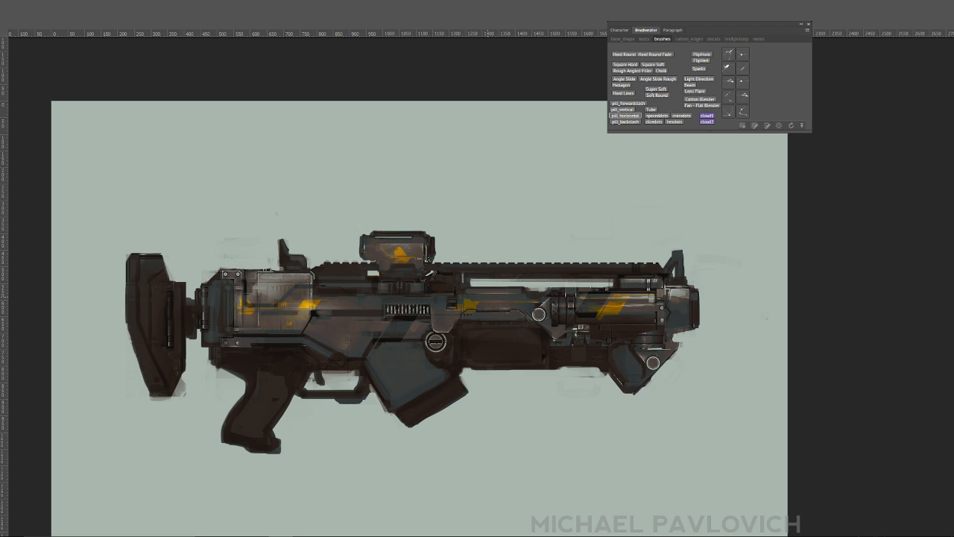
click(373, 304)
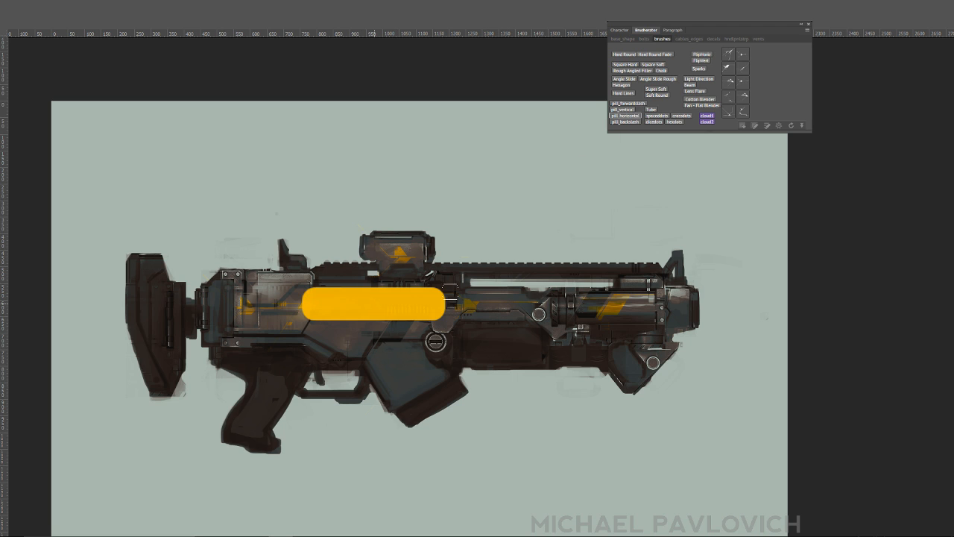
key(ctrl+z)
alt+right_drag(422, 335, 354, 326)
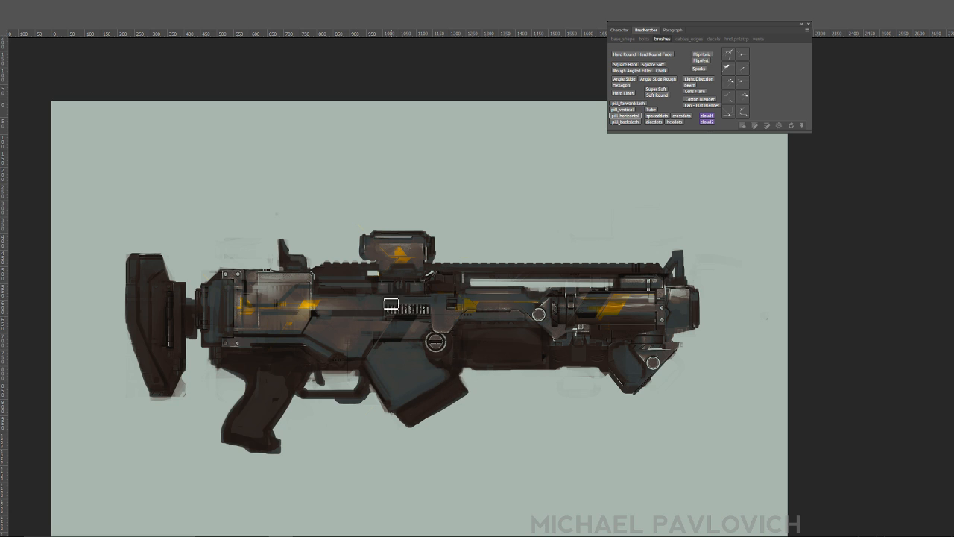
click(476, 336)
shift+drag(474, 342, 543, 340)
key(ctrl+z)
- Try rows of yellow forward-slash and vertical pill marks across the lower handguard
click(627, 106)
shift+drag(469, 336, 581, 335)
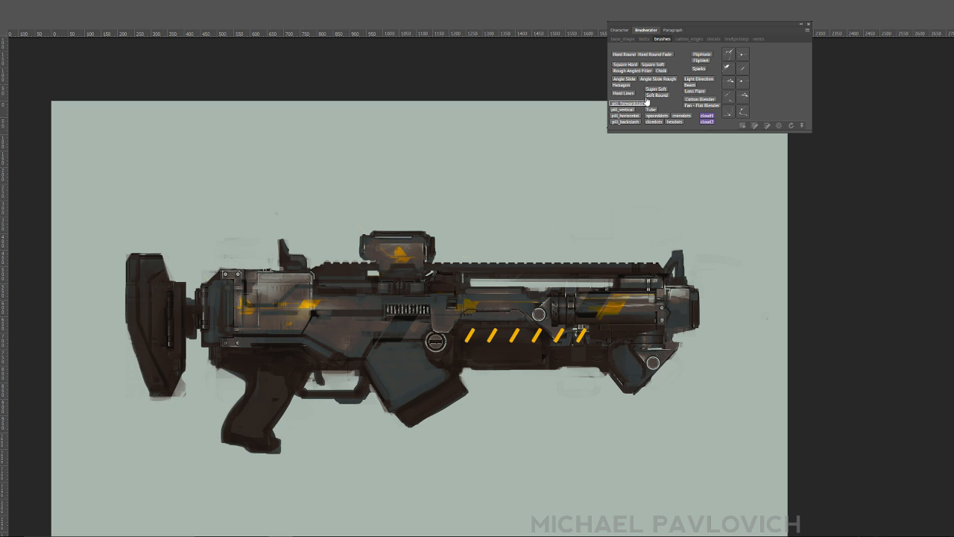
key(ctrl+z)
click(624, 111)
shift+drag(472, 325, 567, 325)
key(ctrl+z)
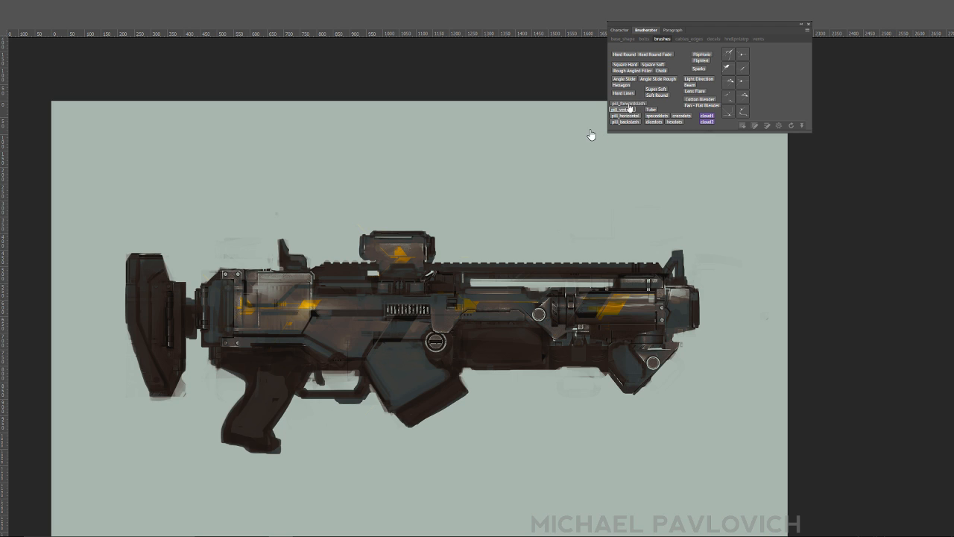
- Try horizontal, backslash and vertical pill rows over the handguard, undoing each row
click(626, 116)
shift+drag(466, 352, 556, 353)
key(ctrl+z)
click(625, 123)
shift+drag(432, 348, 612, 348)
key(ctrl+z)
click(625, 110)
shift+drag(497, 269, 497, 360)
key(ctrl+z)
- Paint two orange horizontal pill dashes on the upper body behind the scope with the pill_horizontal brush
click(624, 117)
mouse_move(480, 312)
shift+mouse_down()
mouse_move(481, 364)
mouse_move(594, 350)
shift+mouse_up()
key(ctrl+z)
key(ctrl+z)
shift+drag(371, 334, 422, 346)
key(ctrl+z)
shift+drag(327, 295, 358, 302)
shift+drag(326, 293, 356, 296)
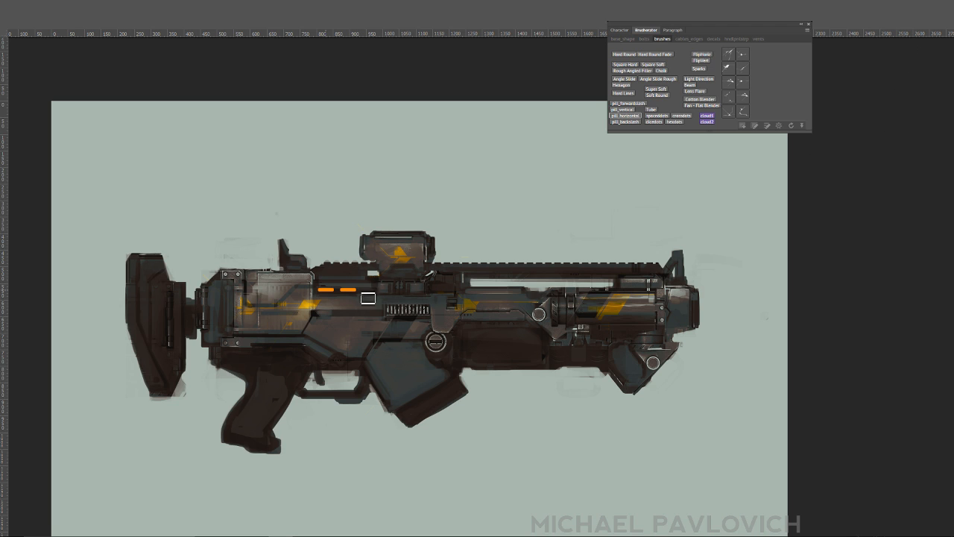
- Try rows of forward-slash pill marks in different sizes below the barrel and on the lower handguard
click(627, 104)
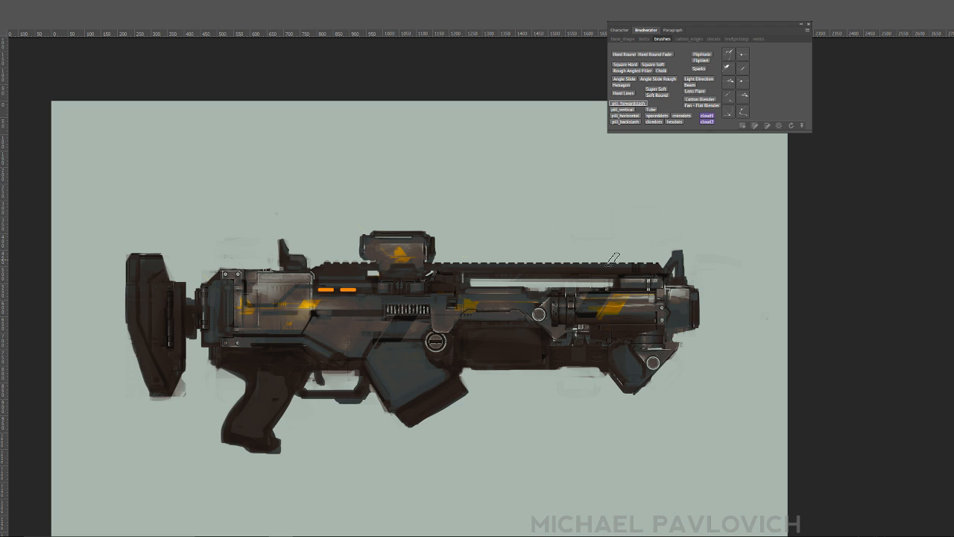
shift+drag(599, 321, 641, 324)
key(ctrl+z)
shift+drag(486, 341, 560, 348)
key(ctrl+z)
mouse_move(593, 311)
mouse_down()
mouse_move(460, 324)
mouse_move(514, 346)
mouse_up()
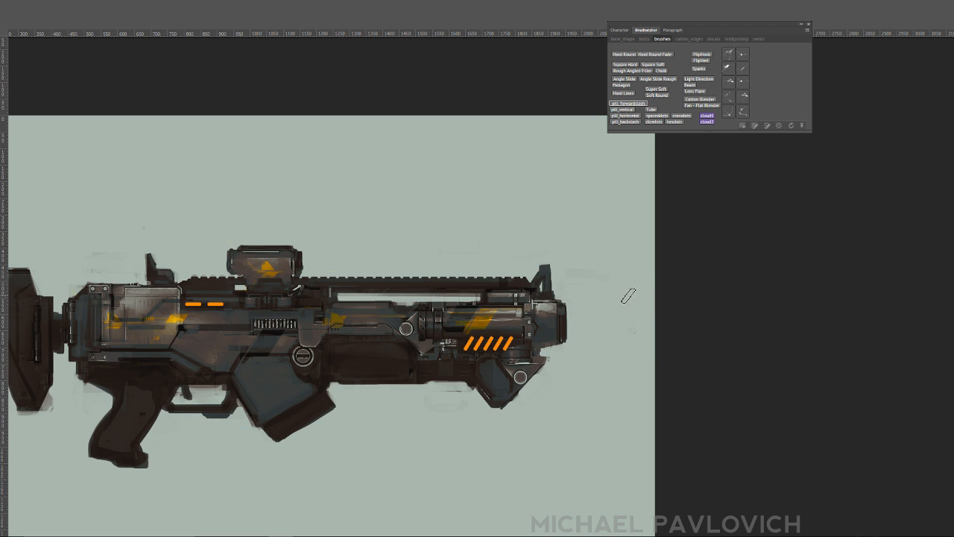
key(ctrl+z)
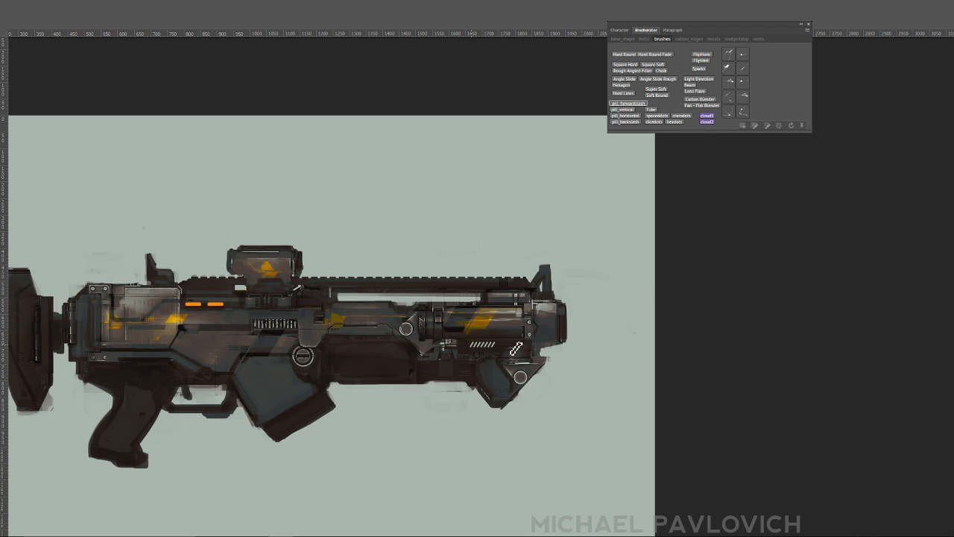
shift+drag(478, 352, 504, 349)
drag(469, 280, 565, 275)
key(ctrl+z)
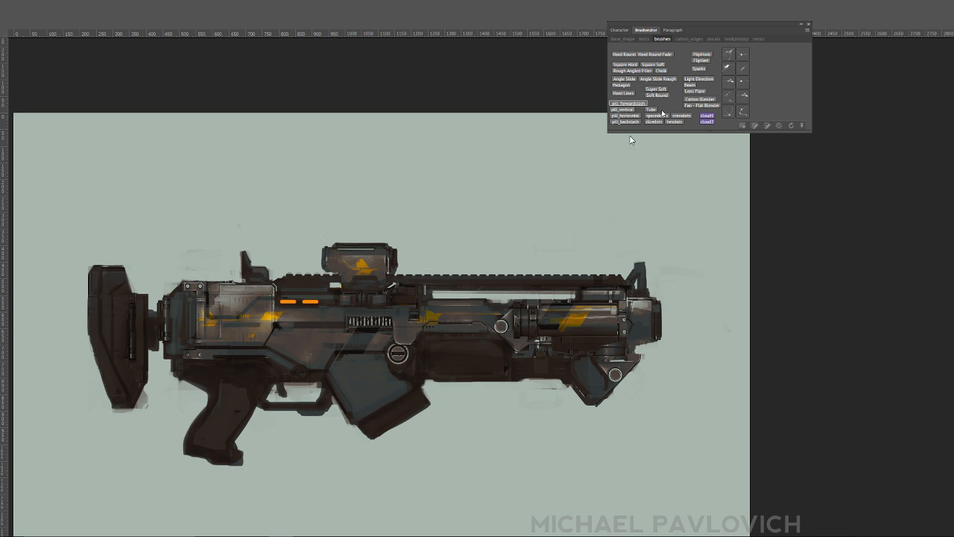
- Thicken the underside of the top rail with the Square Soft brush and cut a row of horizontal pill-shaped openings into it
click(652, 65)
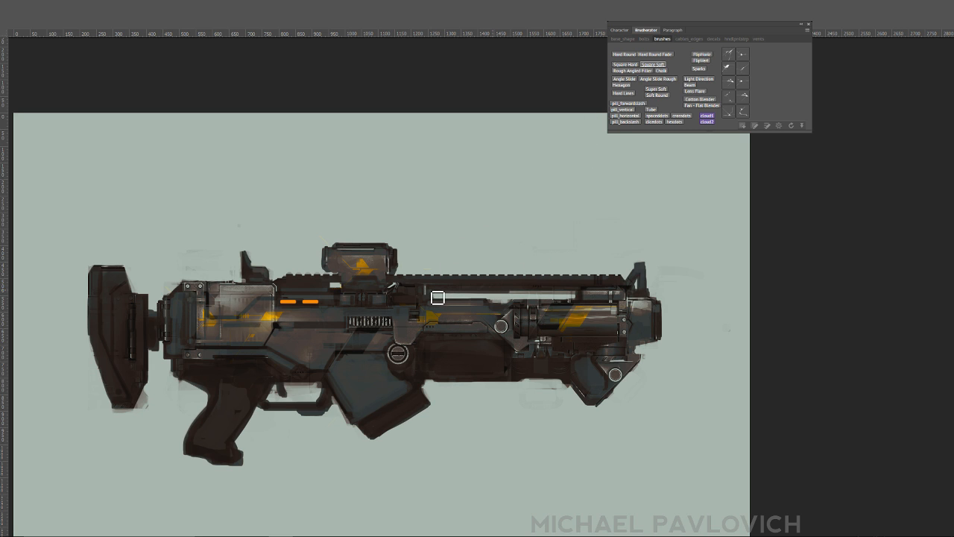
drag(453, 296, 545, 298)
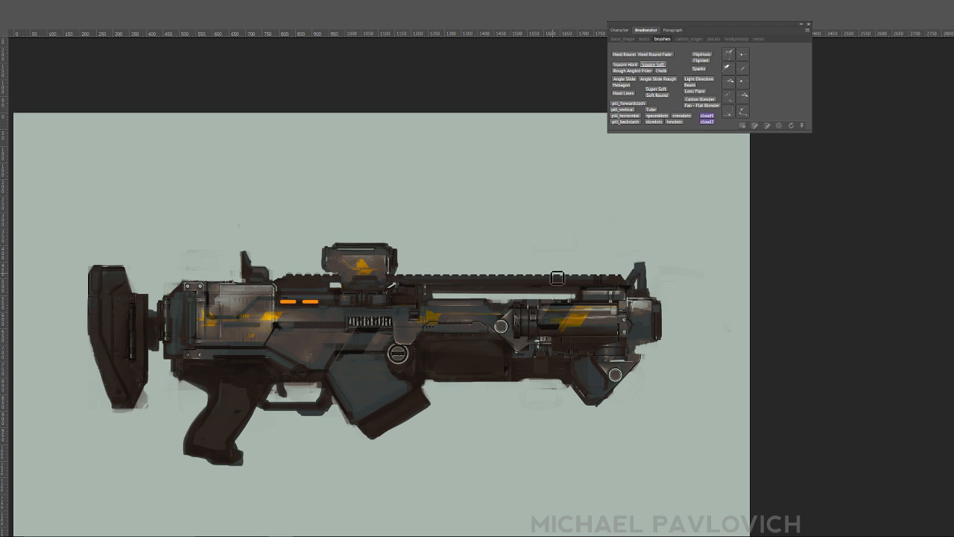
click(623, 109)
click(625, 116)
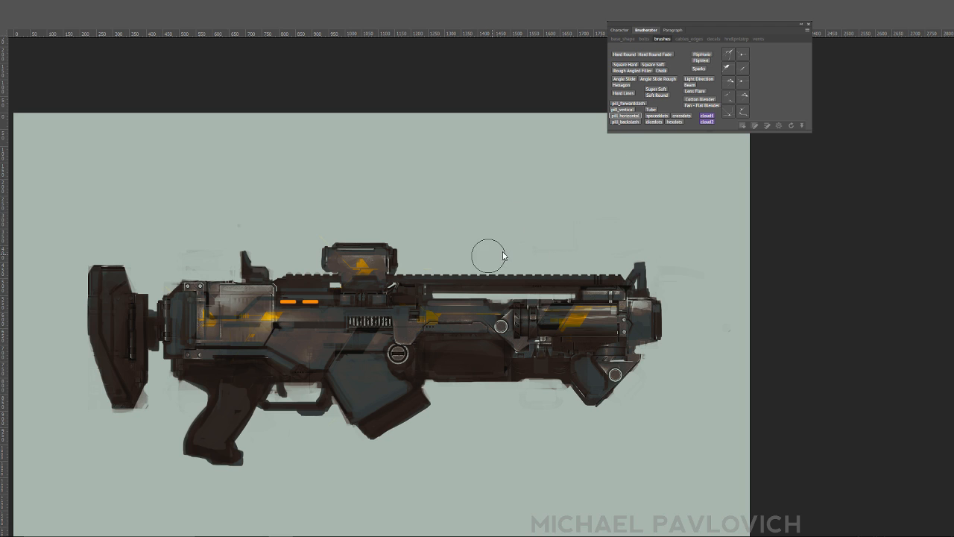
drag(438, 289, 577, 286)
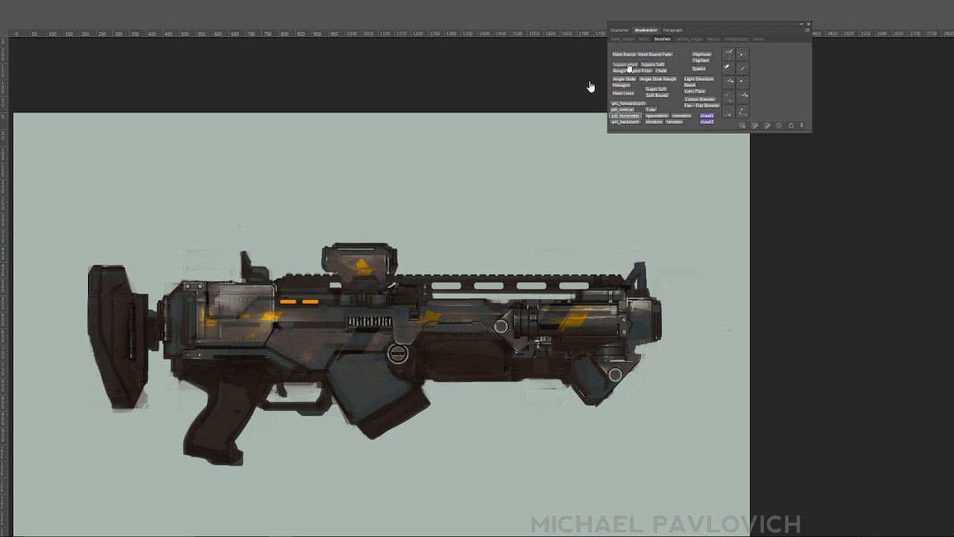
- Clean up the trigger guard opening and the rifle's rough edges with the Square Soft brush and sampled colours
click(652, 64)
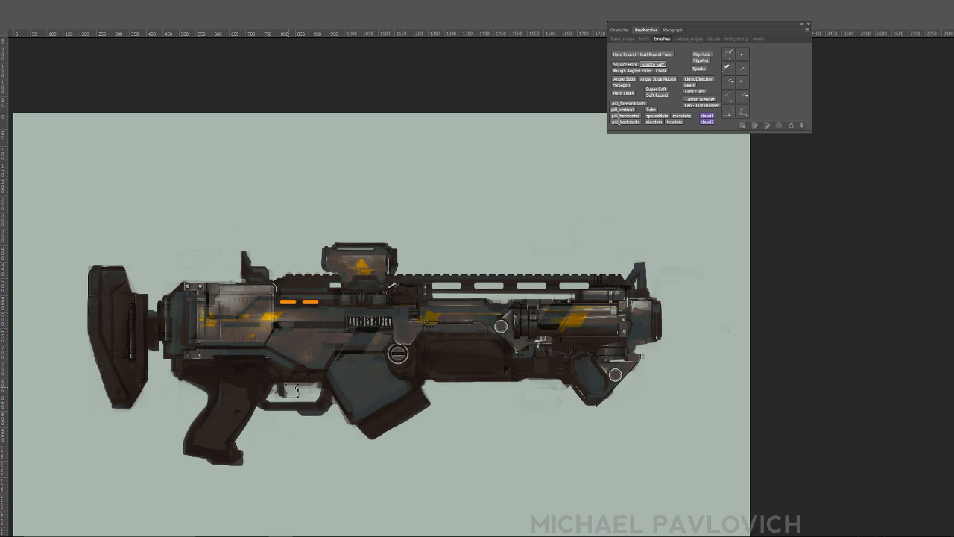
drag(293, 390, 314, 394)
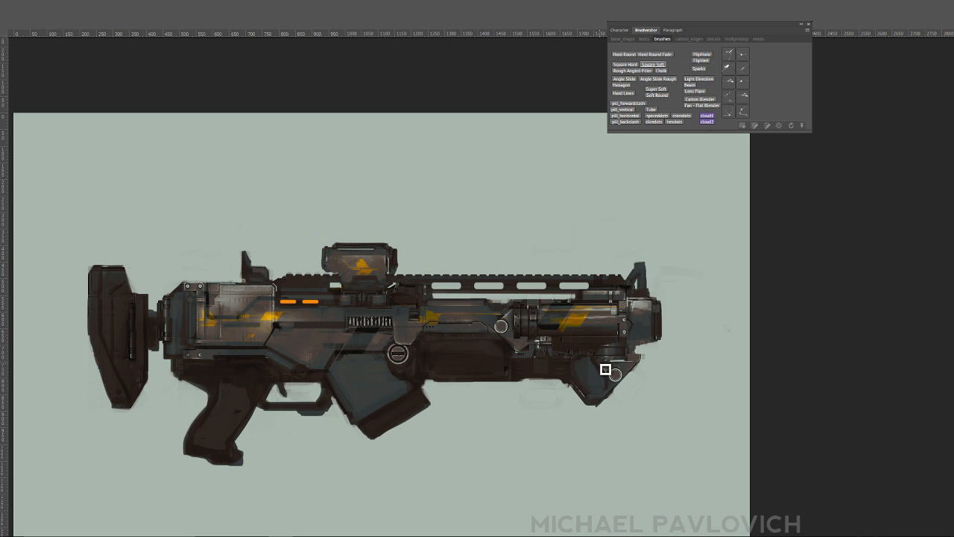
alt+click(585, 380)
alt+click(358, 351)
- Brighten the two orange dashes on the upper body into soft glowing lights with the Super Soft brush
click(656, 90)
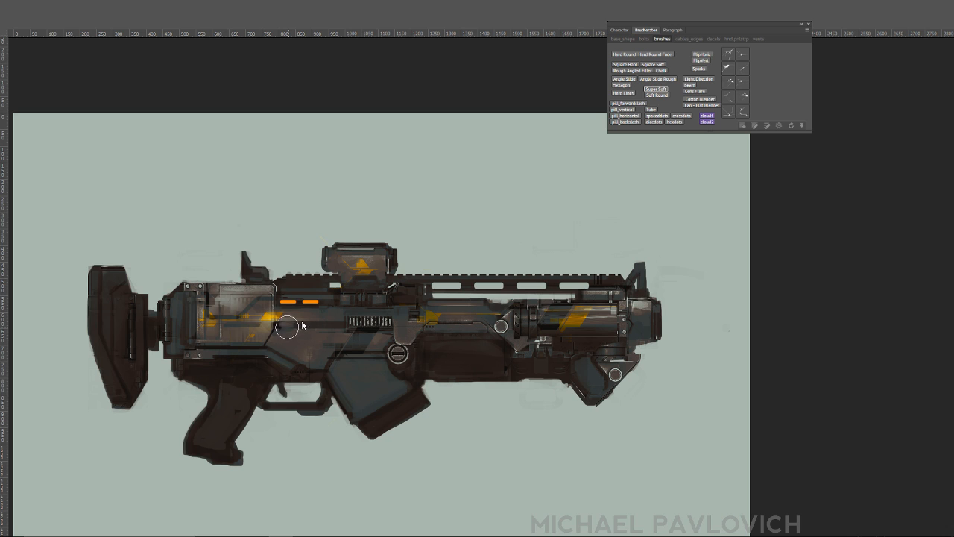
mouse_move(319, 302)
mouse_down()
mouse_move(300, 304)
mouse_move(334, 302)
mouse_up()
key(ctrl+z)
key(bracketright)
key(bracketright)
key(bracketright)
key(bracketright)
key(bracketleft)
key(bracketleft)
key(bracketleft)
key(bracketleft)
key(bracketleft)
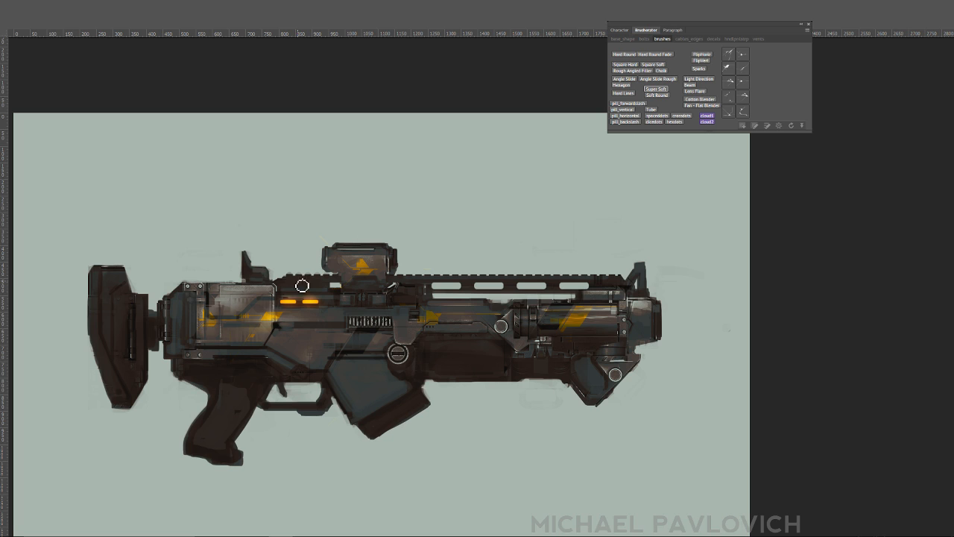
- Stamp an orange Lens Flare glow around the dashes on the upper body, undoing placements that sit too low
click(695, 91)
click(290, 319)
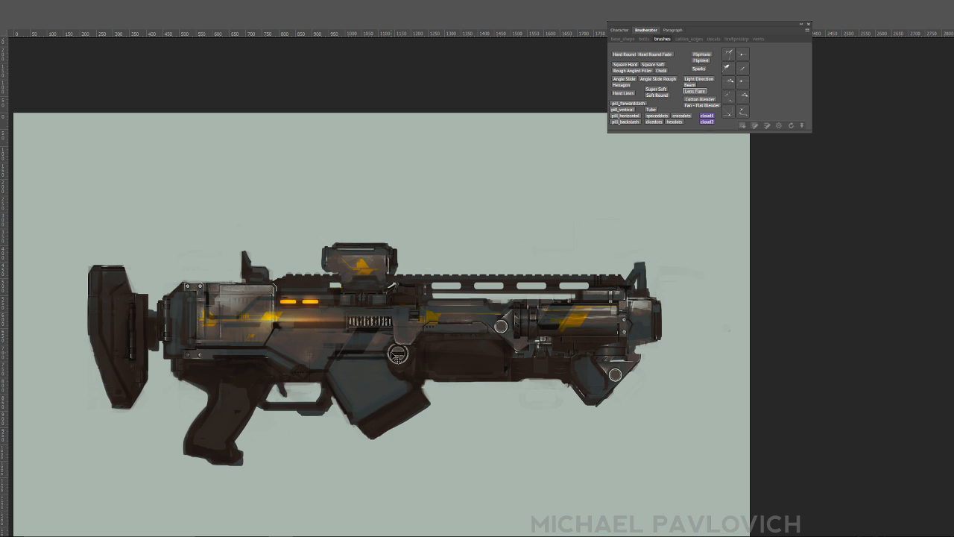
key(ctrl+z)
click(307, 333)
key(ctrl+z)
click(289, 306)
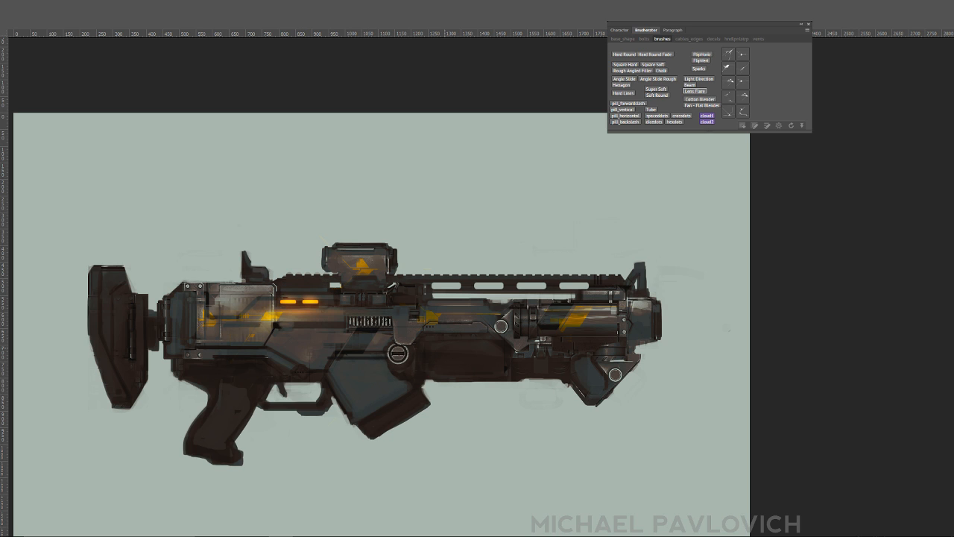
- Try lens flare stamps on the receiver and along the slots of the top rail, undoing each one
key(ctrl+z)
click(449, 307)
key(ctrl+z)
click(478, 286)
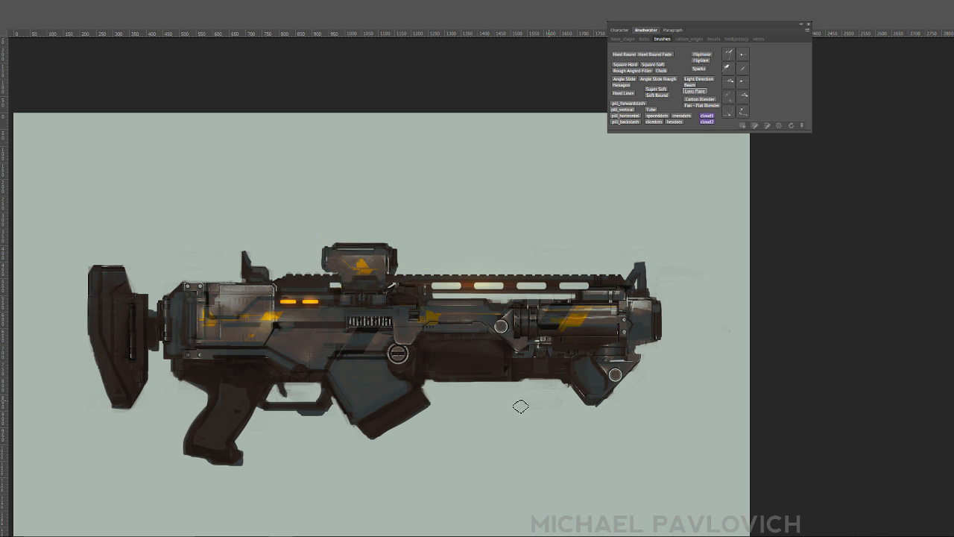
key(ctrl+z)
click(535, 285)
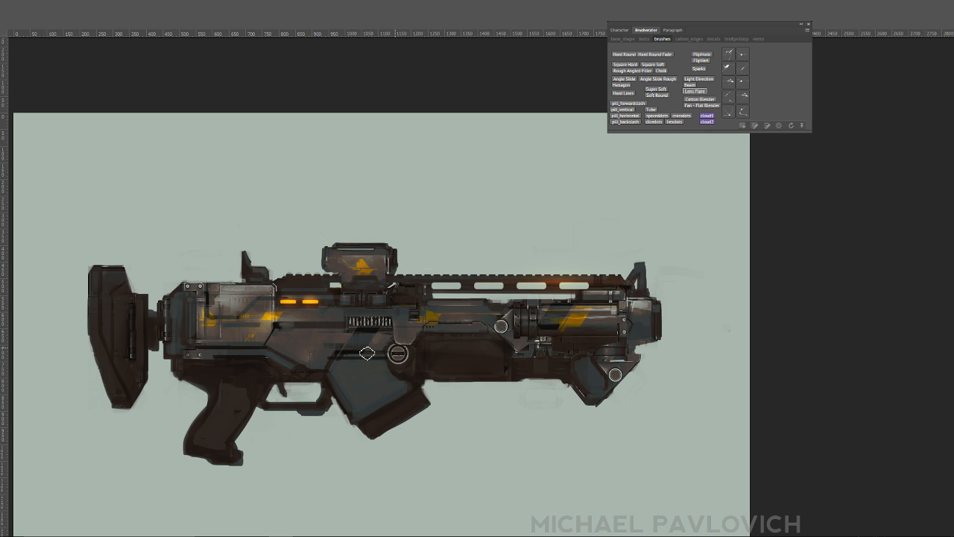
key(ctrl+z)
- Undo the trial flares at the muzzle and stamp a lens flare beside the orange lights on the receiver
click(619, 305)
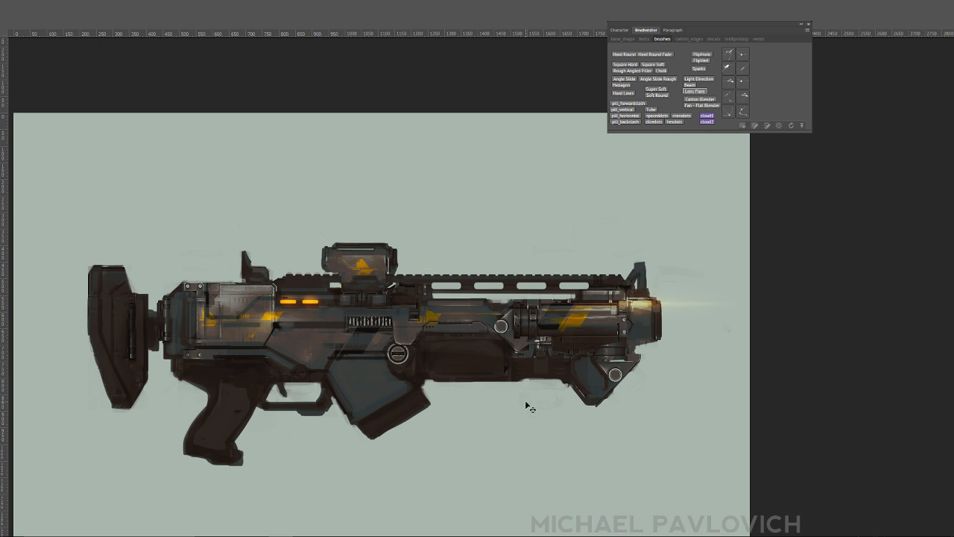
key(ctrl+z)
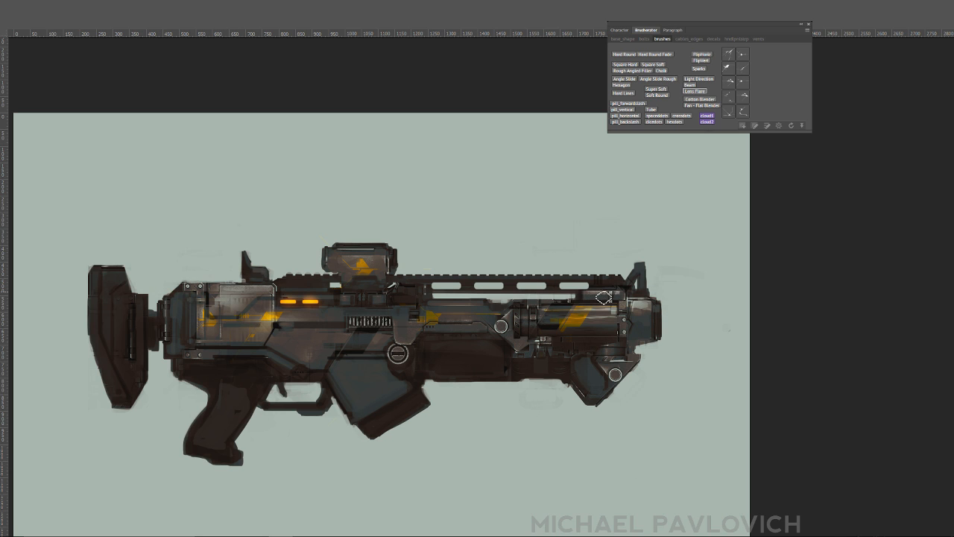
click(636, 302)
key(ctrl+z)
click(273, 305)
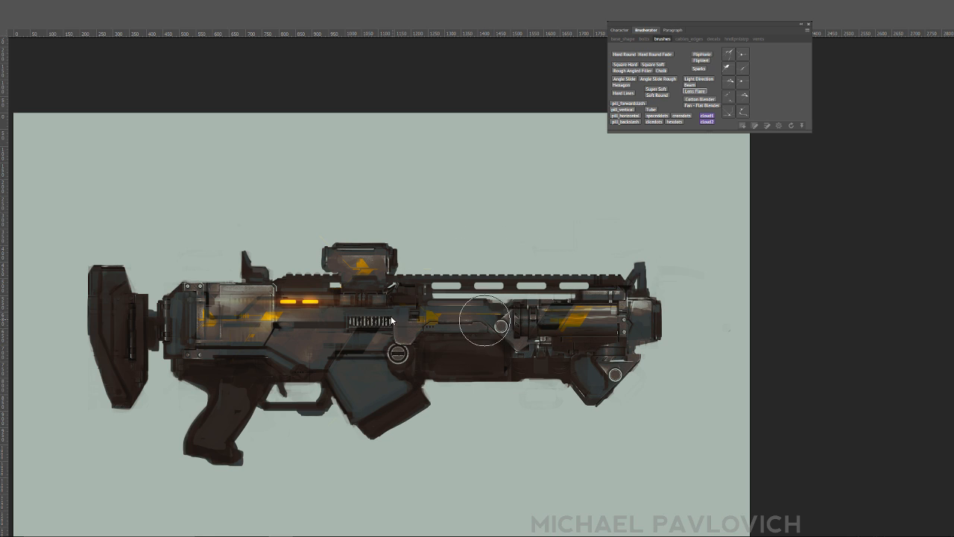
- With the Super Soft brush, sample the background colour near the scope and try soft strokes across the receiver
click(693, 91)
click(656, 89)
alt+click(407, 246)
mouse_move(366, 260)
mouse_down()
mouse_move(522, 316)
mouse_move(576, 322)
mouse_up()
key(ctrl+z)
drag(428, 316, 507, 311)
key(ctrl+z)
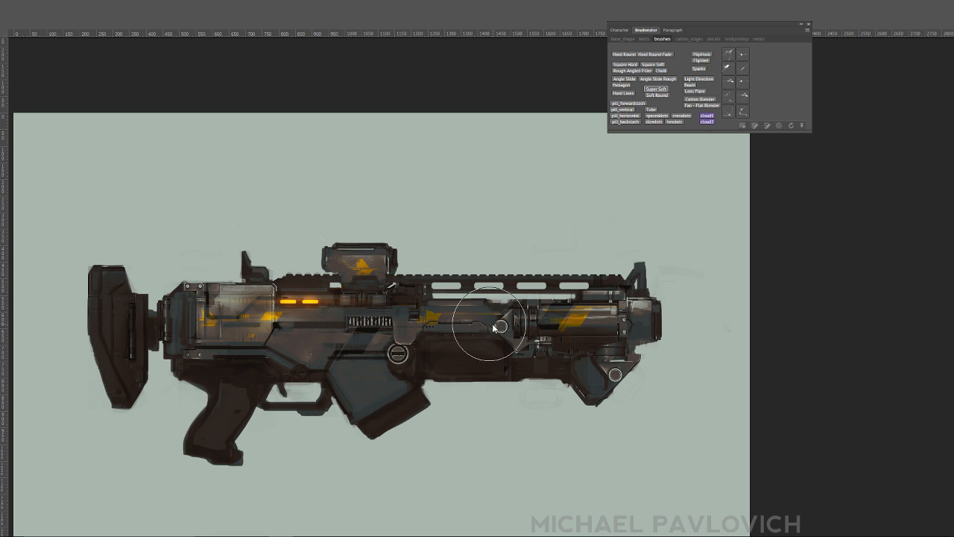
- Try soft strokes over the barrel and muzzle at two different brush sizes, undoing each one
alt+right_drag(483, 326, 463, 327)
drag(594, 320, 642, 319)
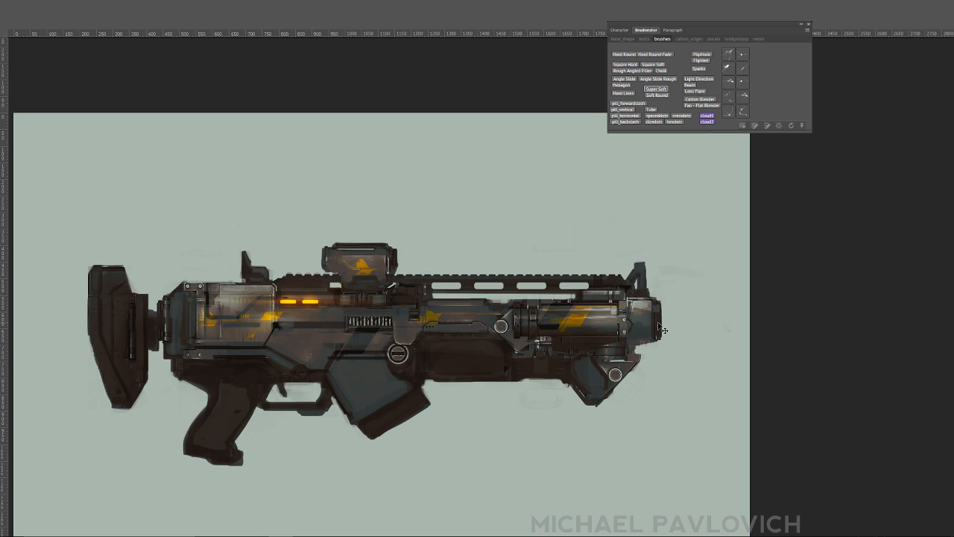
key(ctrl+z)
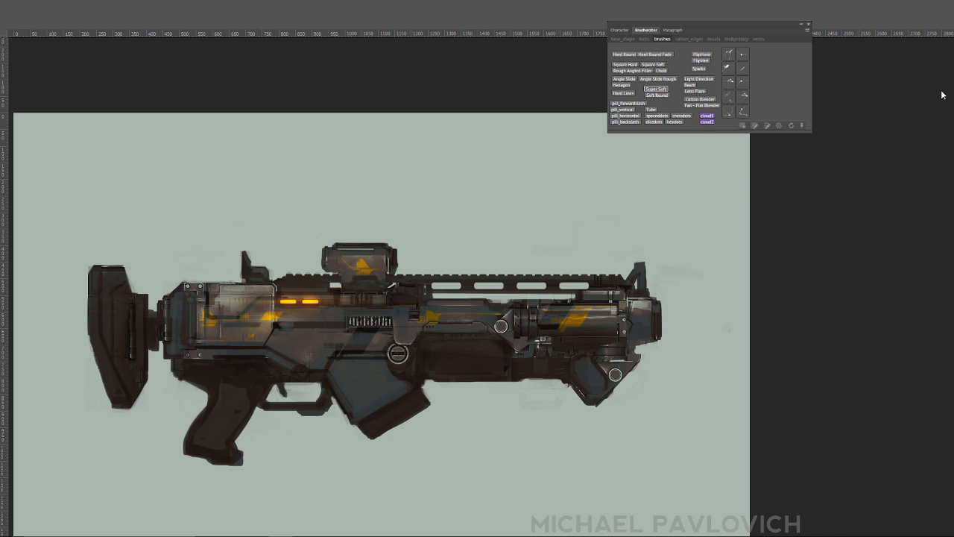
alt+right_drag(565, 323, 591, 323)
drag(565, 318, 607, 321)
key(ctrl+z)
- Lighten the muzzle with a smaller Super Soft brush, undoing the extra stroke on the front receiver
alt+right_drag(545, 300, 518, 299)
mouse_move(621, 292)
mouse_down()
mouse_move(638, 297)
mouse_move(643, 329)
mouse_up()
mouse_move(481, 316)
mouse_down()
mouse_move(447, 316)
mouse_move(498, 315)
mouse_up()
key(ctrl+z)
key(ctrl+z)
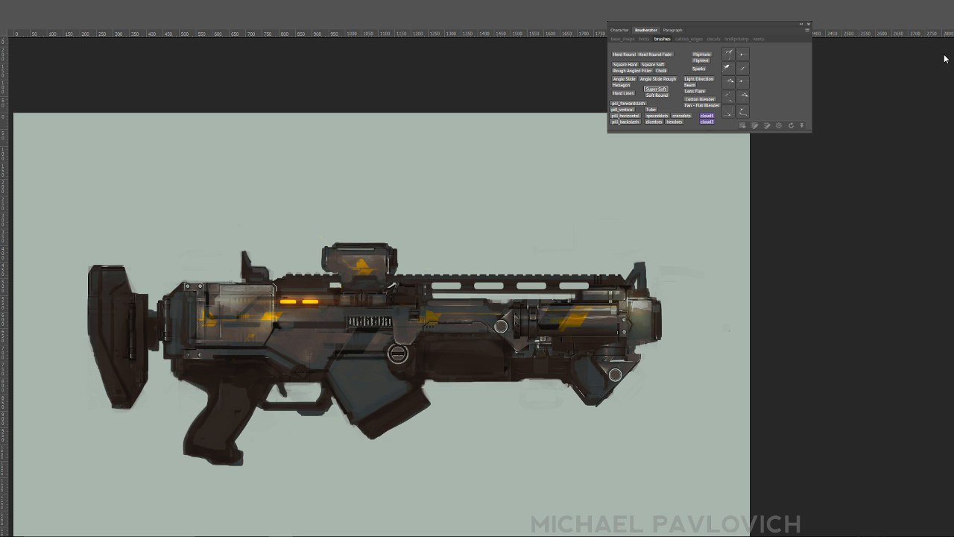
- Try a warm soft glow across the front receiver and barrel, undoing the strokes
drag(435, 309, 504, 315)
key(ctrl+z)
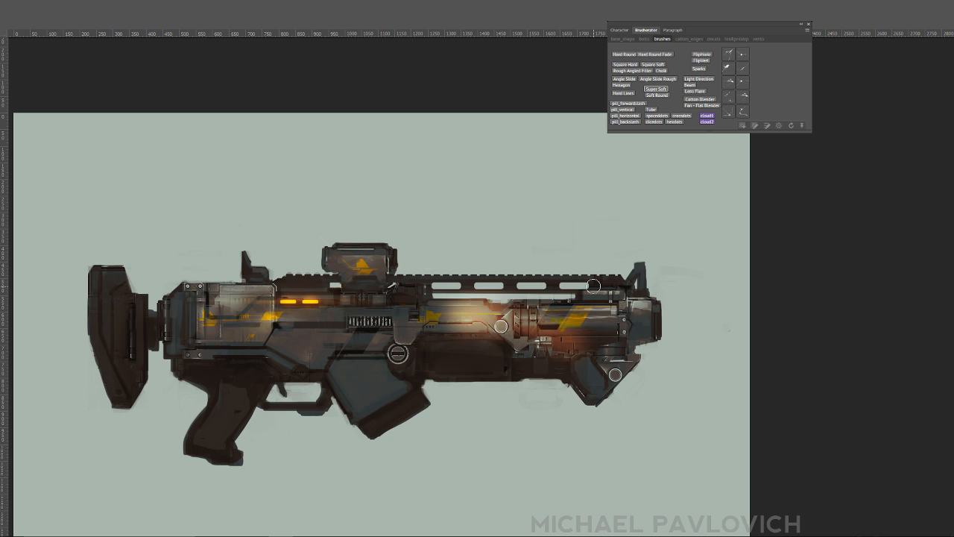
key(ctrl+z)
mouse_move(534, 329)
mouse_down()
mouse_move(596, 332)
mouse_move(652, 313)
mouse_up()
key(ctrl+z)
key(ctrl+z)
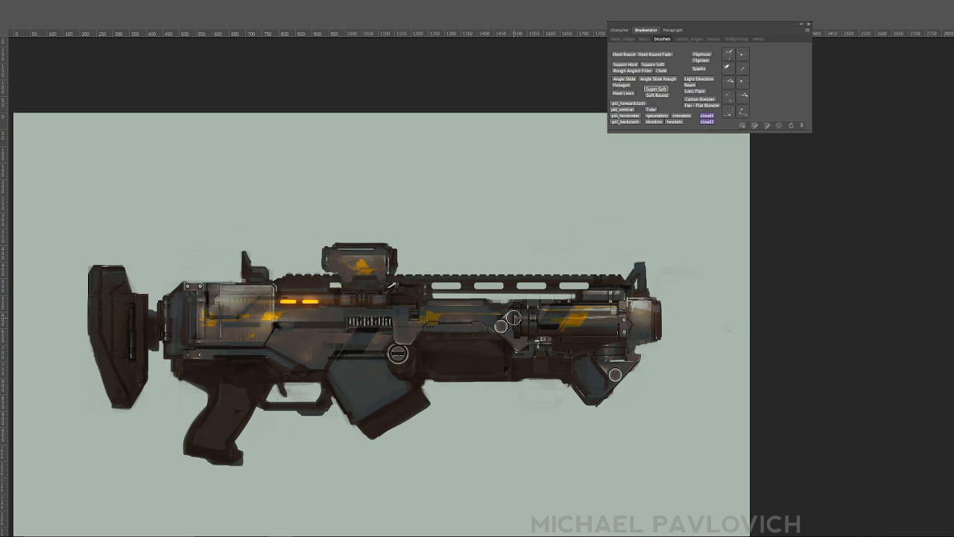
- Lighten the scope and the central receiver with soft strokes, undoing unwanted attempts
drag(233, 296, 343, 309)
key(ctrl+z)
key(ctrl+z)
drag(364, 259, 384, 271)
key(ctrl+z)
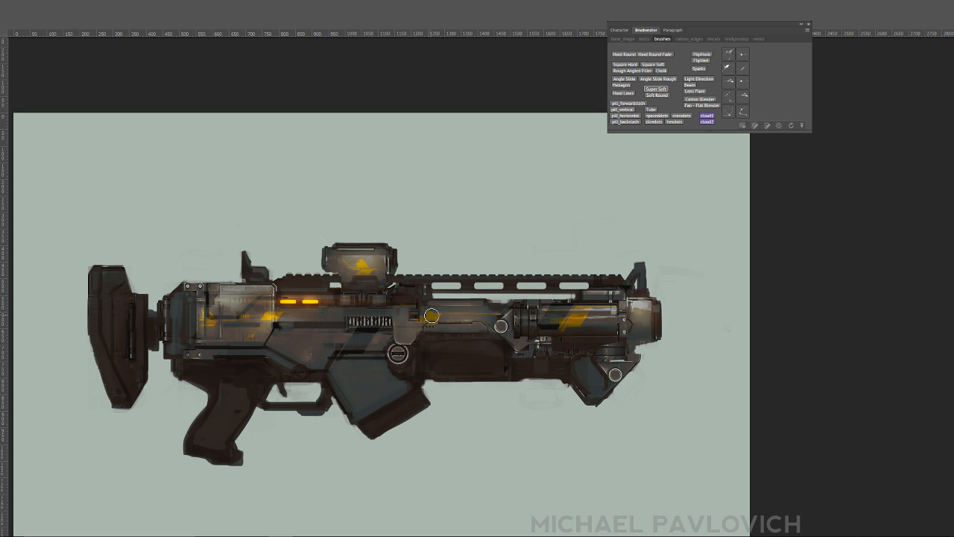
drag(316, 357, 362, 305)
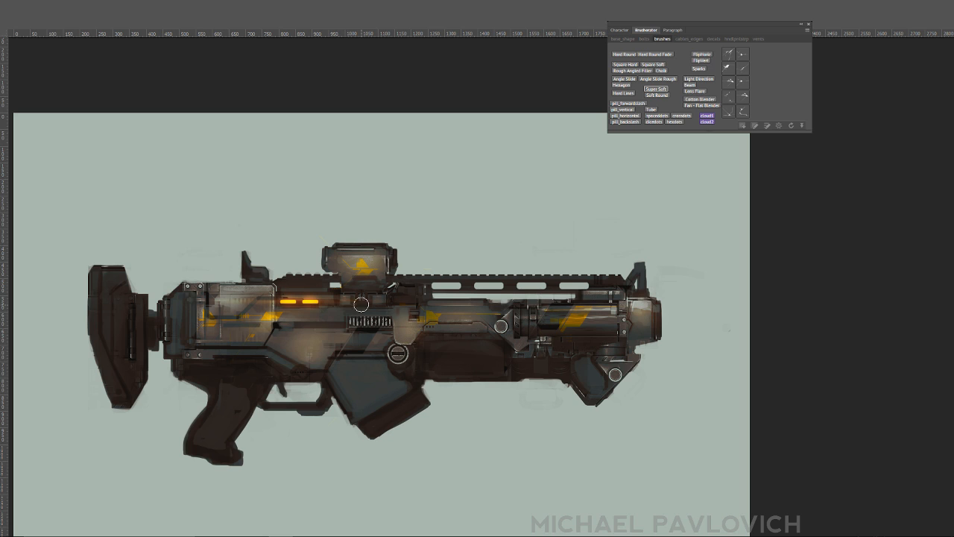
mouse_move(307, 319)
mouse_down()
mouse_move(385, 304)
mouse_move(381, 314)
mouse_move(435, 312)
mouse_up()
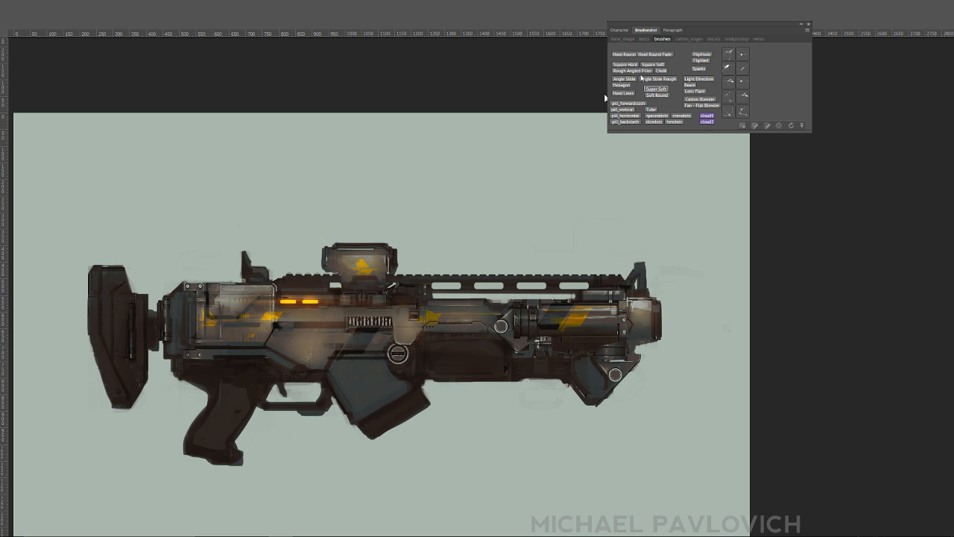
- Shade the rear receiver with the Square Soft brush, using a colour sampled from the gun body
click(653, 64)
alt+click(311, 332)
mouse_move(199, 300)
mouse_down()
mouse_move(237, 316)
mouse_move(287, 391)
mouse_up()
alt+click(310, 301)
mouse_move(355, 322)
mouse_down()
mouse_move(447, 320)
mouse_move(540, 340)
mouse_up()
key(ctrl+z)
- Try Square Soft strokes in sampled colours over the fore-end and barrel, undoing each one
alt+click(364, 271)
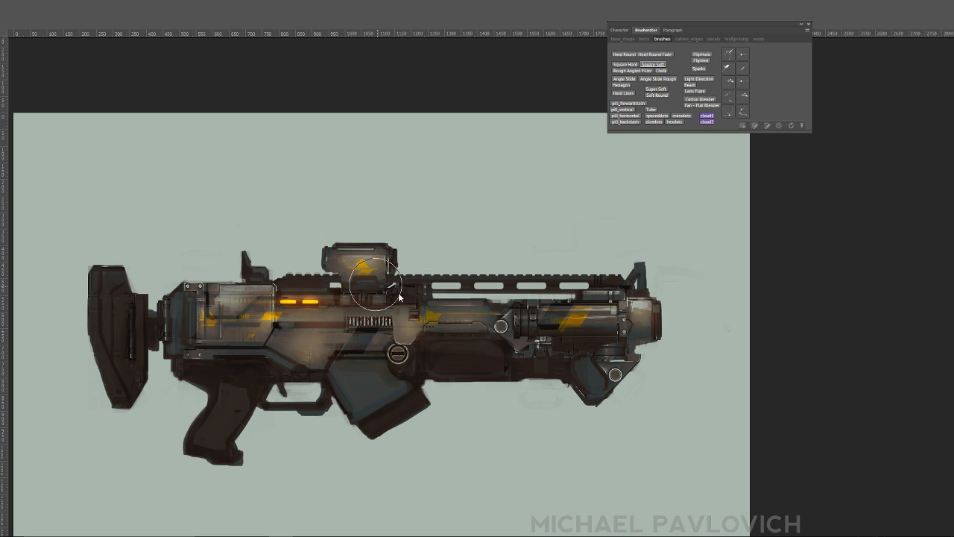
mouse_move(445, 327)
mouse_down()
mouse_move(476, 311)
mouse_move(497, 337)
mouse_up()
key(ctrl+z)
alt+click(509, 326)
drag(553, 314, 569, 335)
key(ctrl+z)
drag(470, 321, 544, 360)
key(ctrl+z)
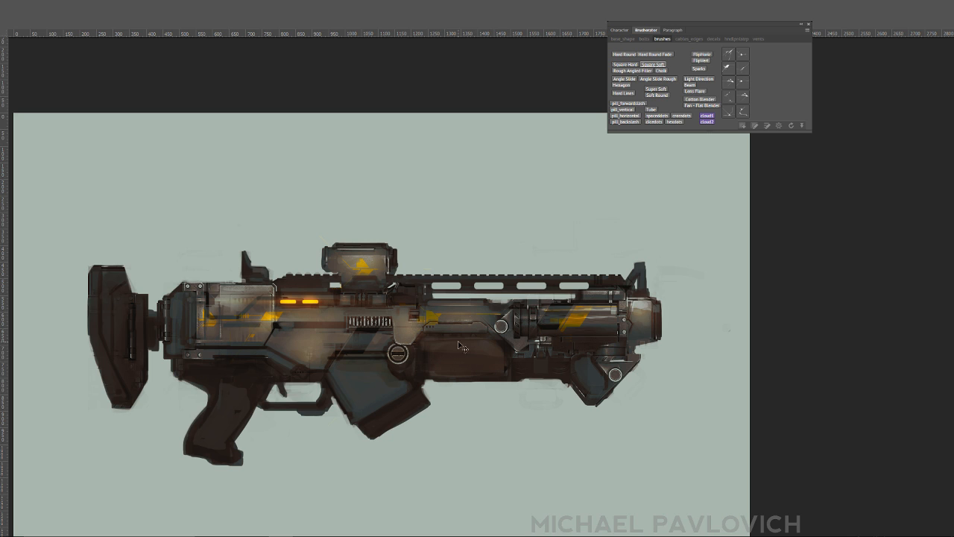
- Shade the magazine with Super Soft brush strokes, undoing the last stroke in a resampled colour
click(656, 89)
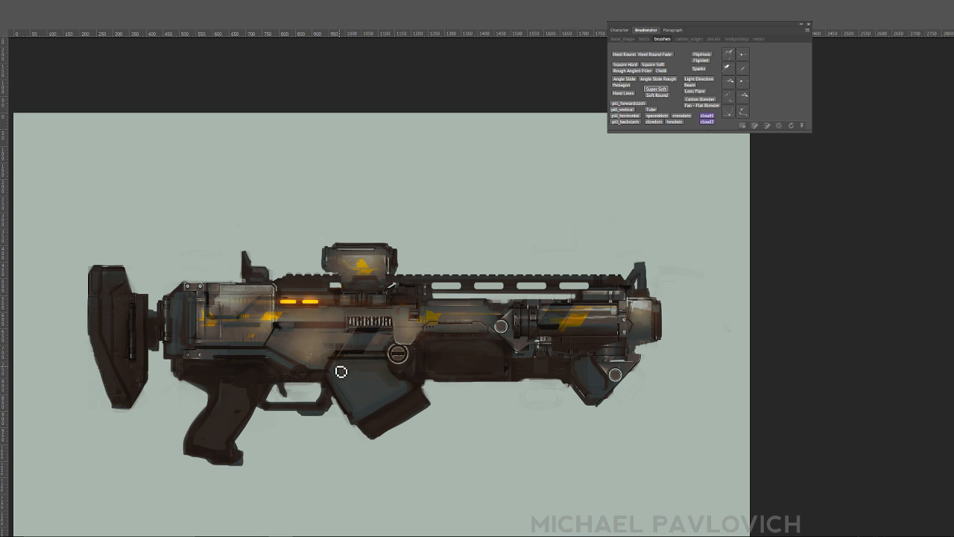
mouse_move(342, 371)
mouse_down()
mouse_move(363, 394)
mouse_move(374, 378)
mouse_up()
alt+right_drag(345, 375, 351, 373)
drag(352, 376, 392, 399)
alt+click(313, 365)
mouse_move(355, 383)
mouse_down()
mouse_move(386, 389)
mouse_move(379, 399)
mouse_up()
key(ctrl+z)
- Tint the barrel collar and the muzzle with soft strokes from a smaller brush
alt+right_drag(442, 349, 422, 349)
drag(540, 322, 556, 326)
drag(625, 316, 635, 336)
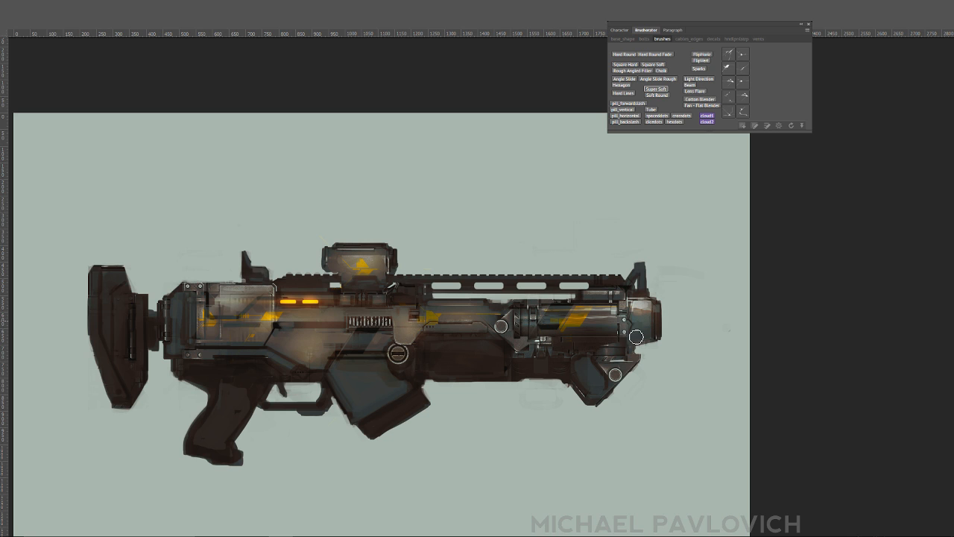
alt+click(624, 322)
key(ctrl+z)
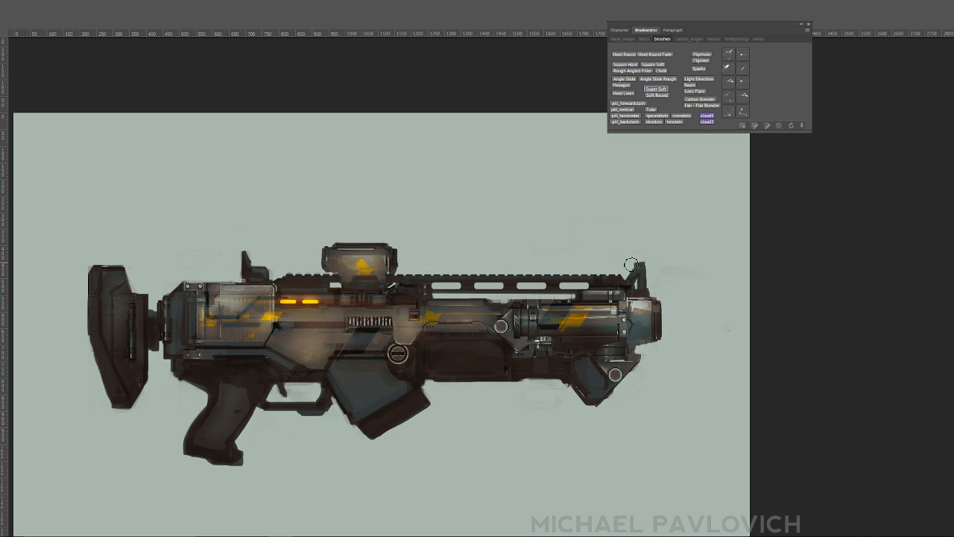
click(845, 299)
click(845, 299)
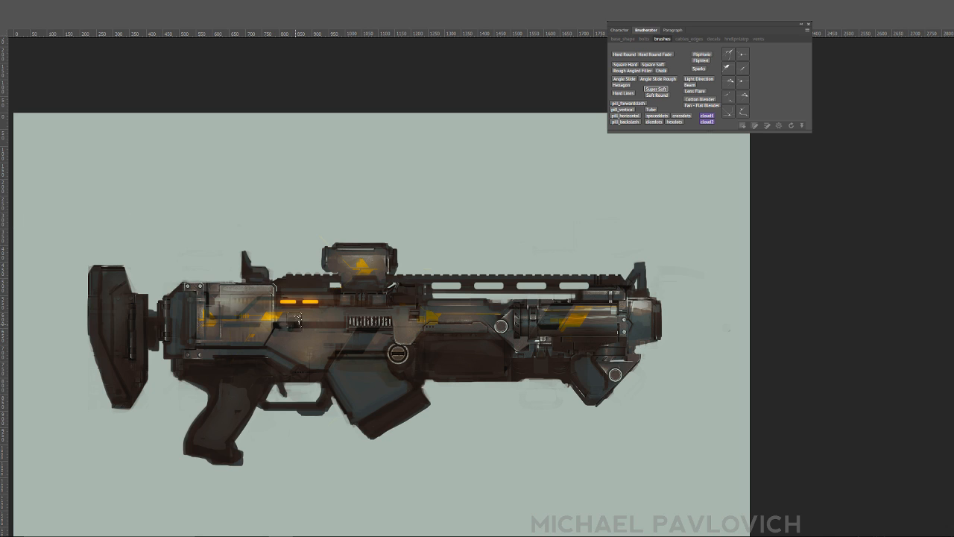
- Switch from Super Soft to a slightly larger Soft Round brush while trying strokes across the central receiver, undoing them
drag(295, 320, 368, 325)
key(ctrl+z)
click(657, 96)
click(349, 322)
alt+right_drag(329, 322, 338, 324)
drag(292, 306, 376, 305)
key(ctrl+z)
drag(347, 321, 428, 322)
key(ctrl+z)
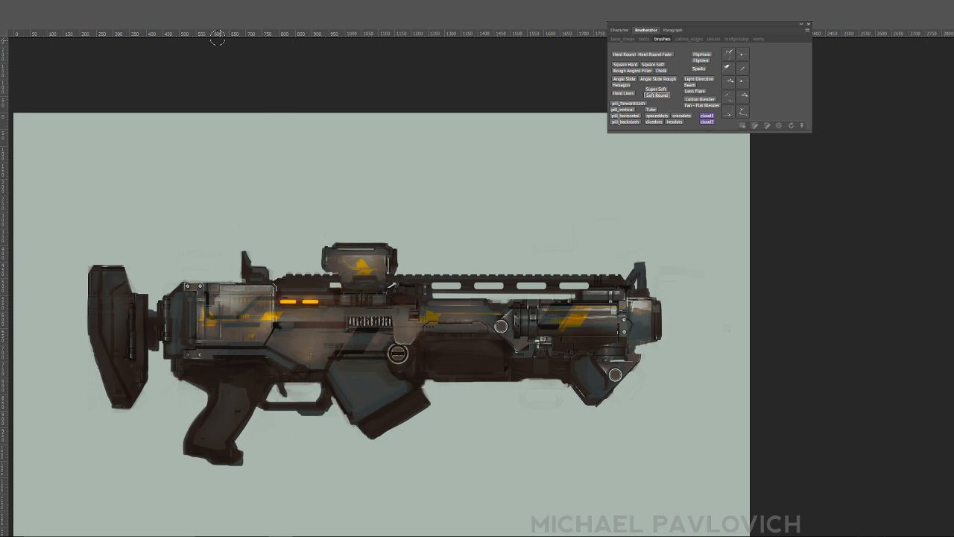
mouse_move(271, 331)
mouse_down()
mouse_move(382, 326)
mouse_move(361, 324)
mouse_up()
key(ctrl+z)
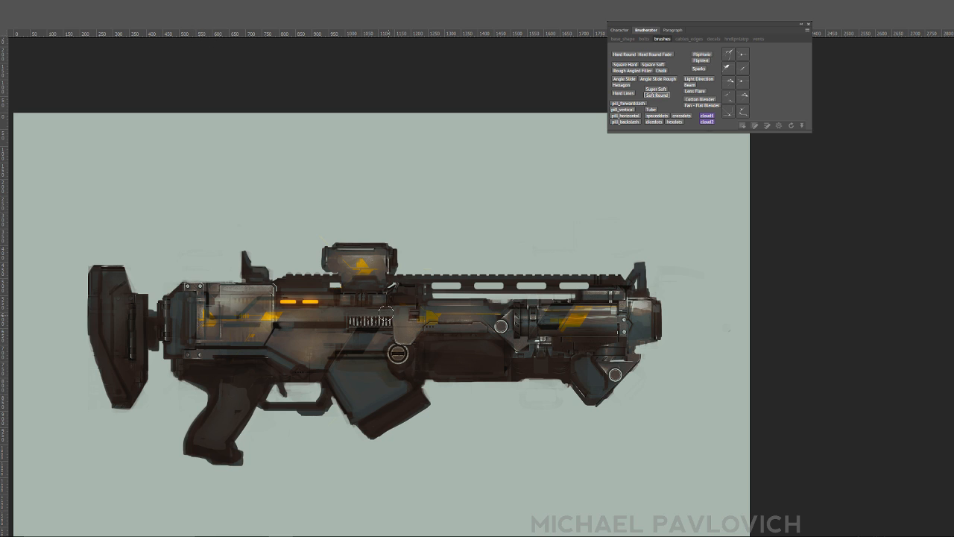
- Paint soft strokes on the fore-end and the stock, and switch to a resized Square Hard brush
drag(429, 340, 465, 337)
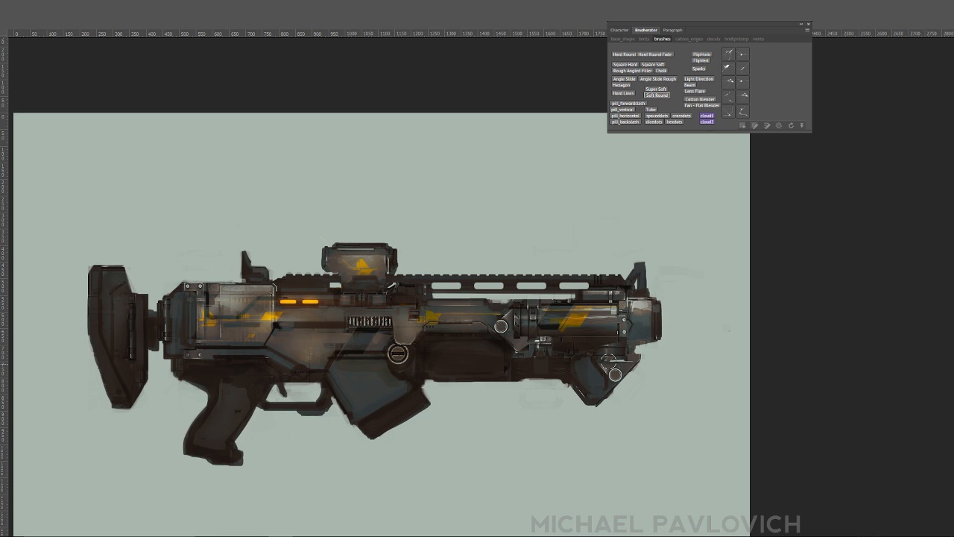
drag(139, 306, 138, 356)
click(625, 64)
alt+right_drag(376, 275, 89, 247)
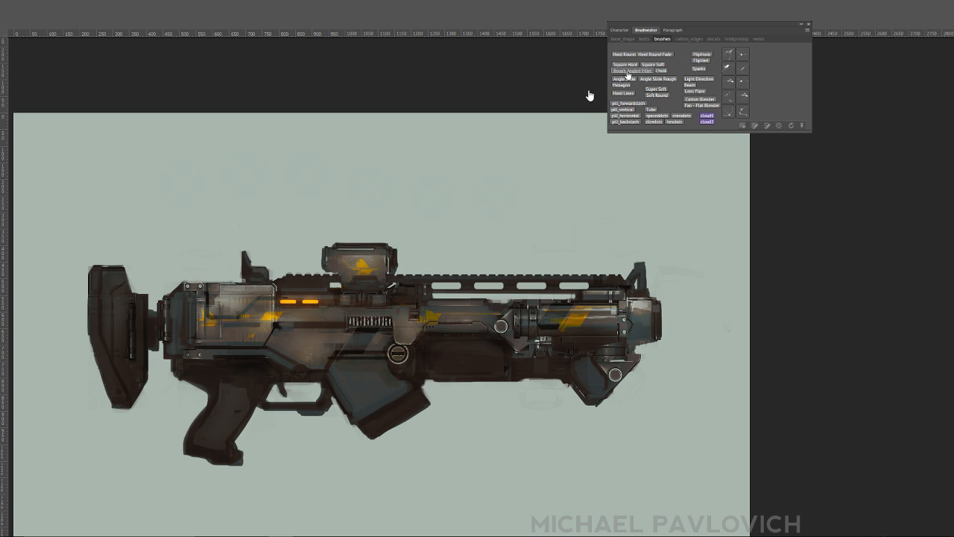
- Select the Hexagon brush and test rows of bolt stamps on the blank background above the gun, undoing them
click(660, 90)
click(621, 85)
drag(349, 145, 596, 219)
key(ctrl+z)
drag(226, 161, 517, 182)
key(ctrl+z)
drag(196, 187, 500, 187)
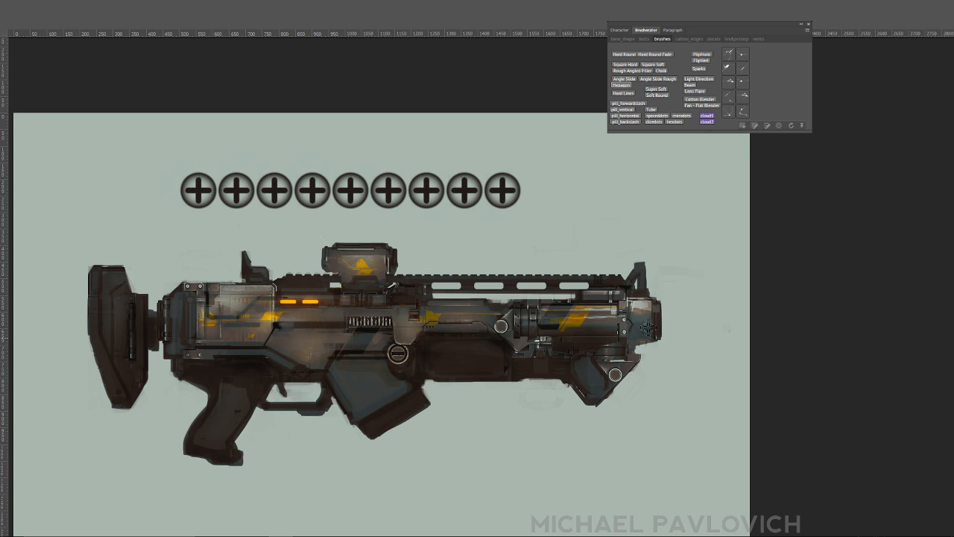
key(ctrl+z)
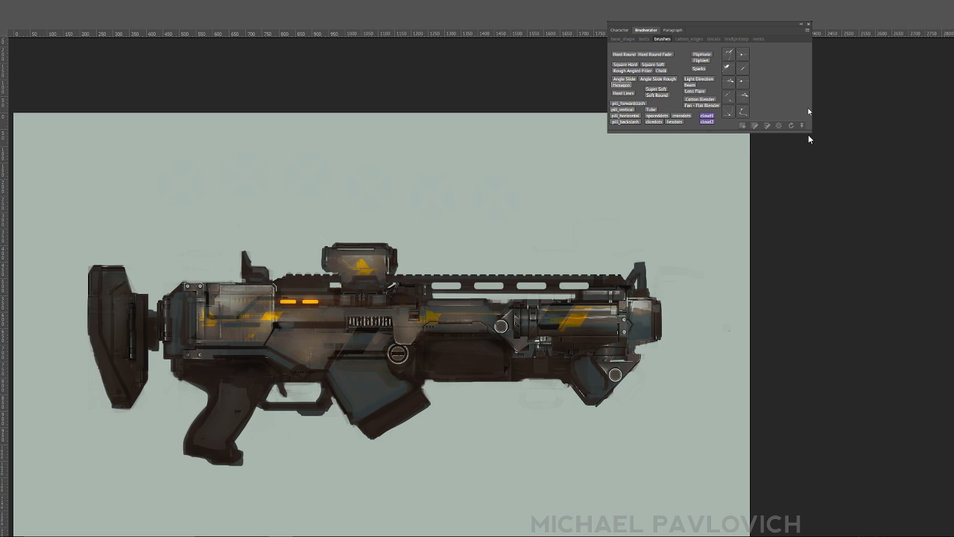
- Save the plus-shaped bolt brush as a new brush preset named bolt_test, with its brush size captured
click(834, 141)
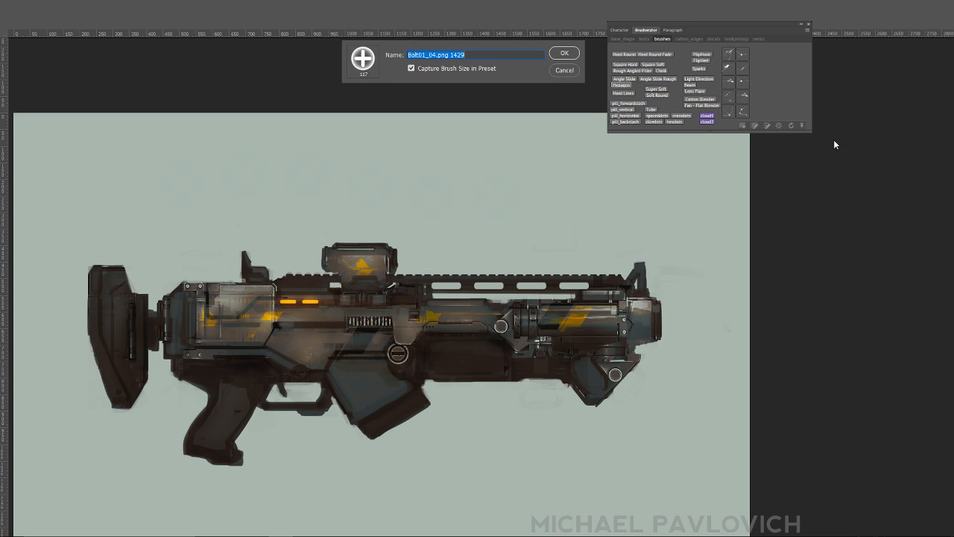
text(bot)
key(BackSpace)
key(BackSpace)
key(BackSpace)
text(lt_plus)
key(Return)
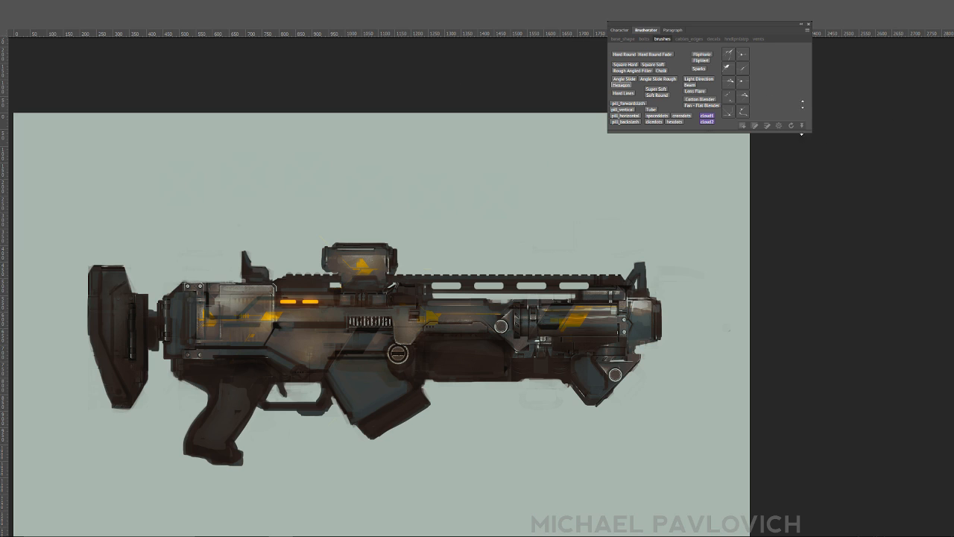
- Start a new Brusherator panel button that uses the bolt_test brush preset
right_click(766, 82)
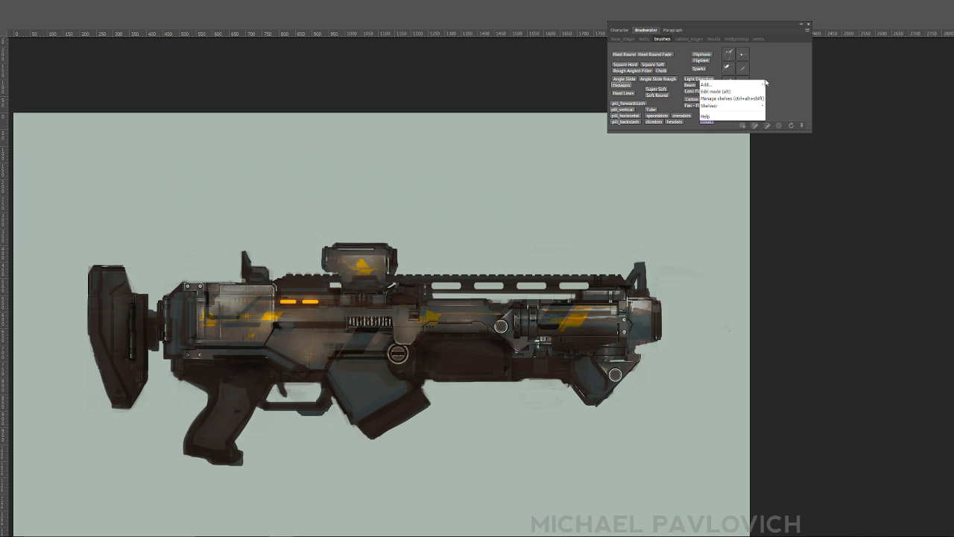
mouse_move(754, 84)
click(661, 84)
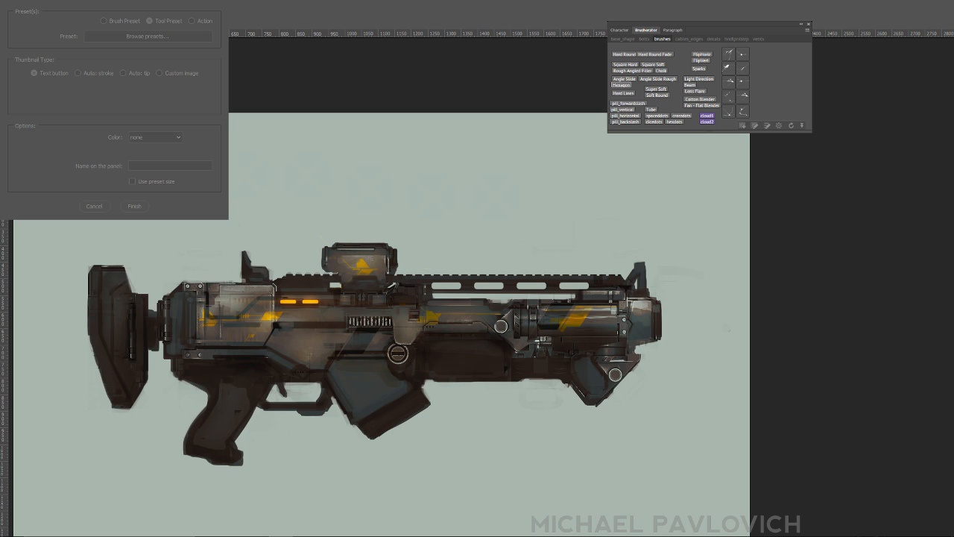
drag(114, 3, 504, 121)
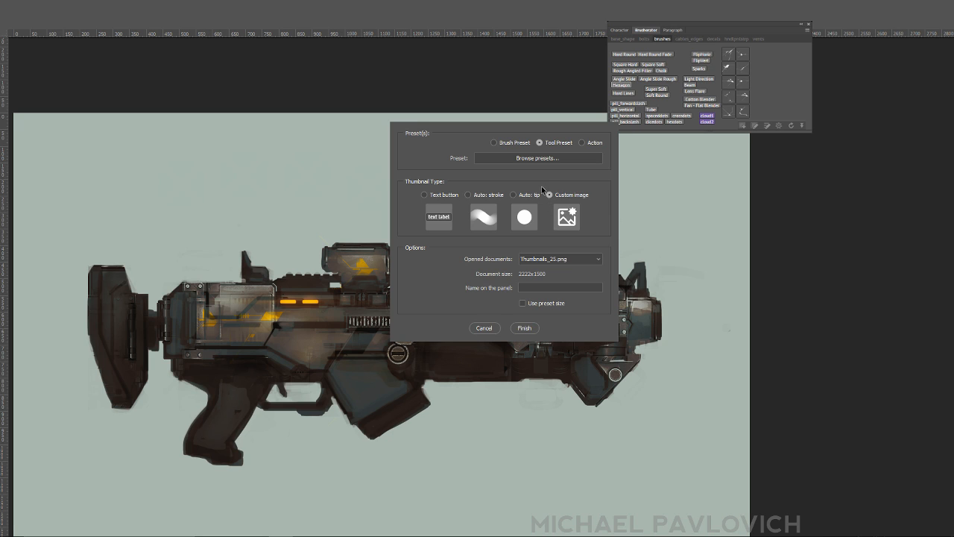
click(519, 143)
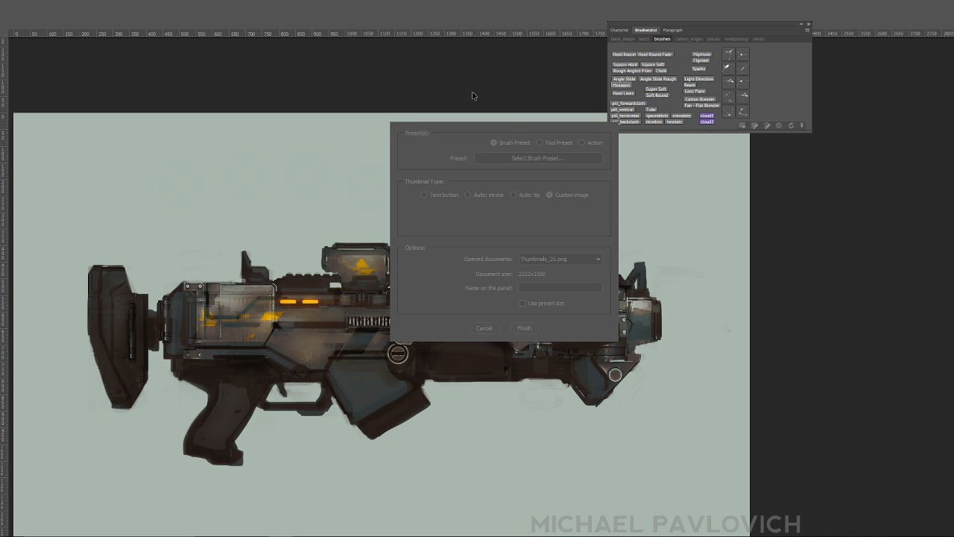
click(481, 366)
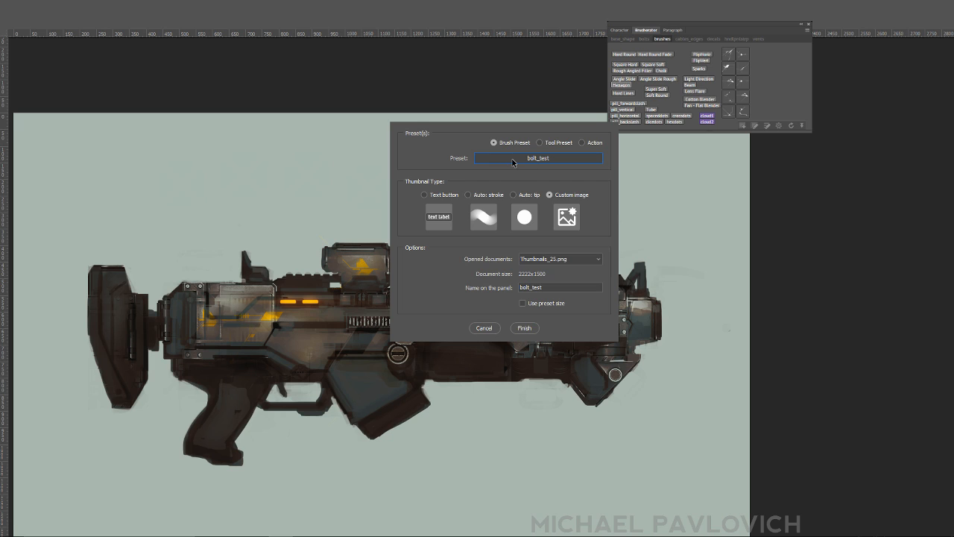
- Give the bolt_test button an automatic brush-tip thumbnail at the small 35px size and add it to the brushes shelf
click(446, 196)
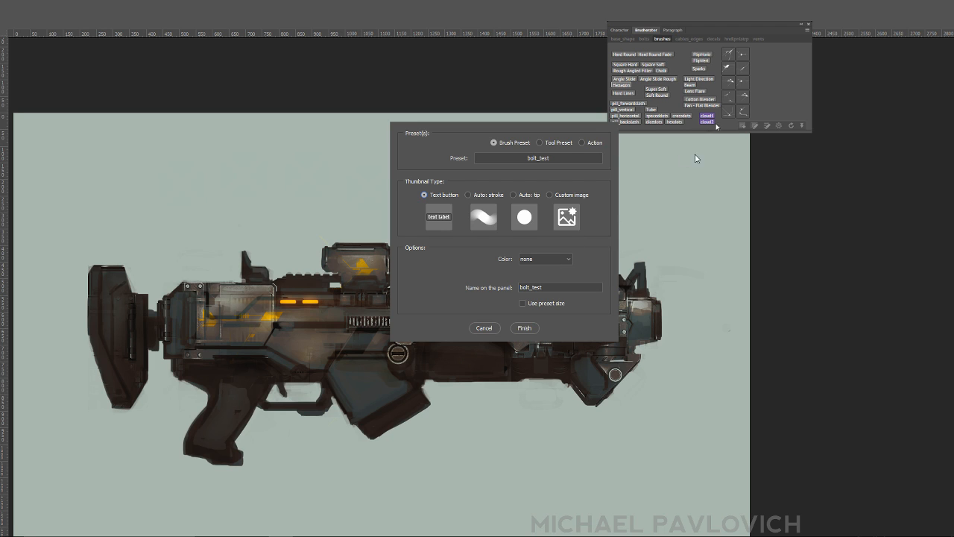
click(488, 196)
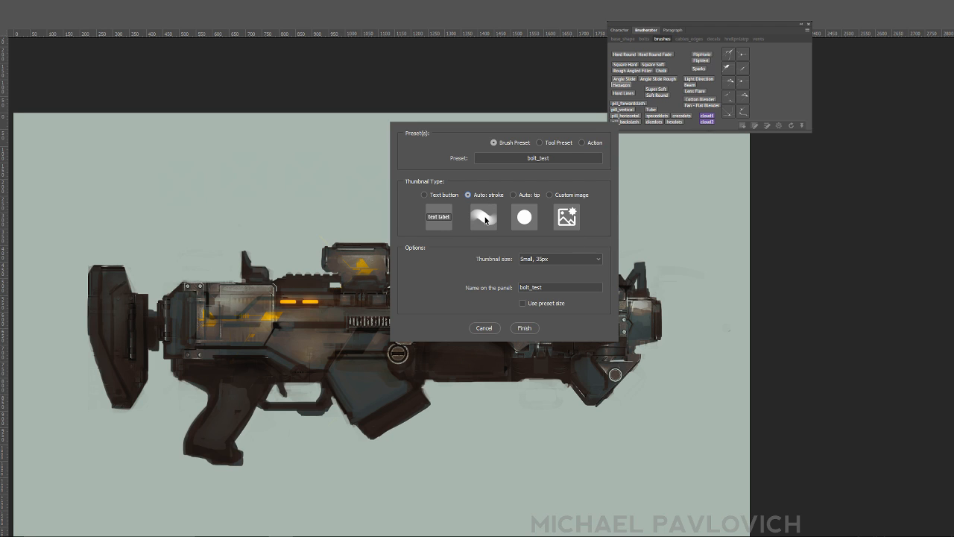
click(525, 195)
click(569, 197)
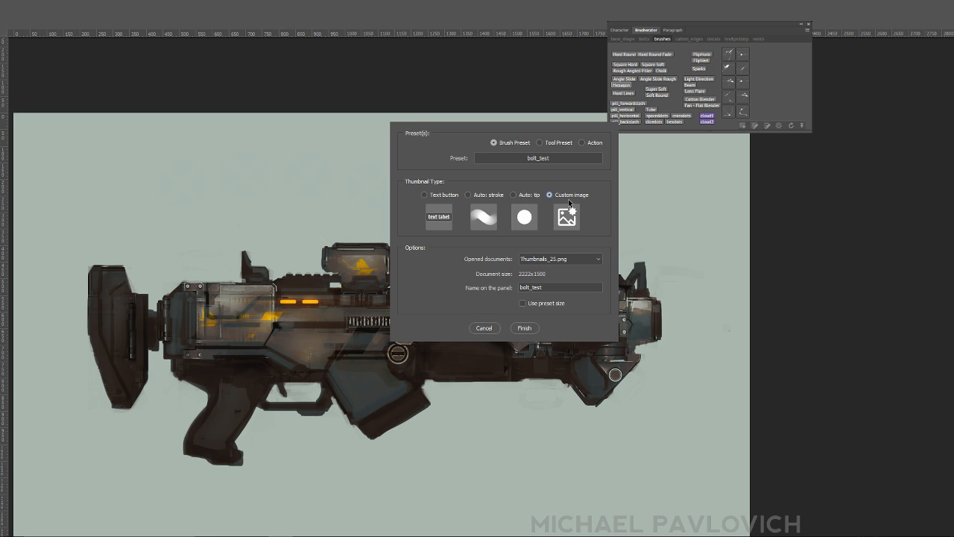
click(525, 195)
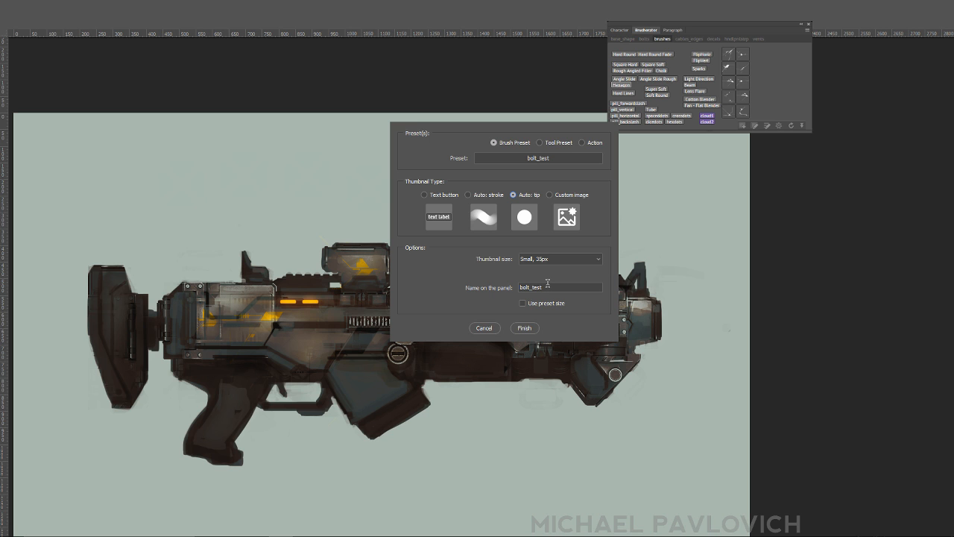
click(524, 328)
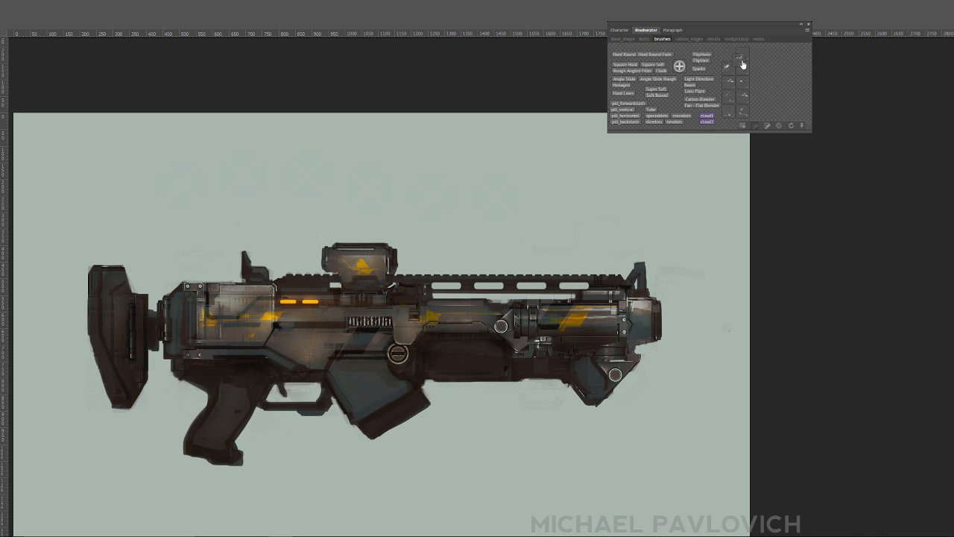
- Put the brushes shelf in edit mode and move the bolt_test button to the empty area beside the stroke thumbnails
click(681, 41)
click(662, 38)
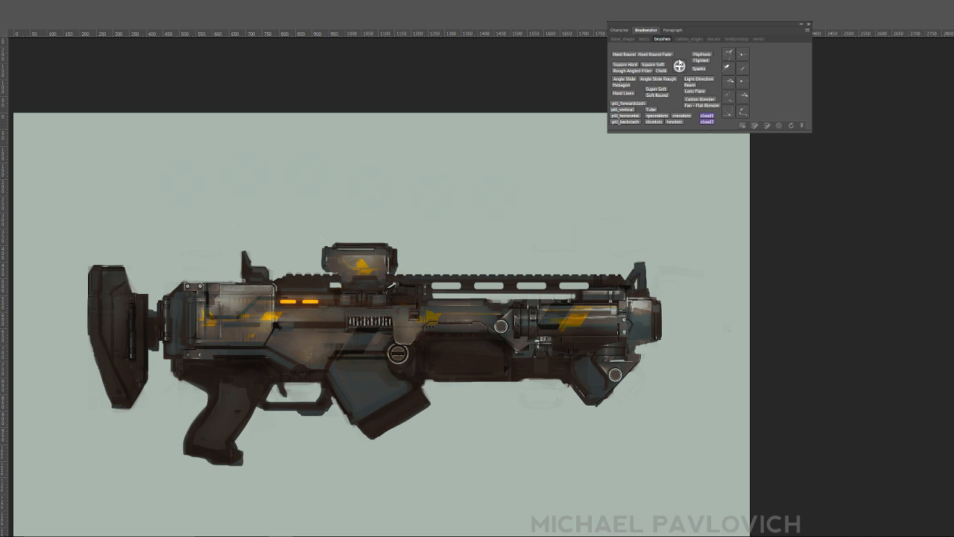
right_click(771, 73)
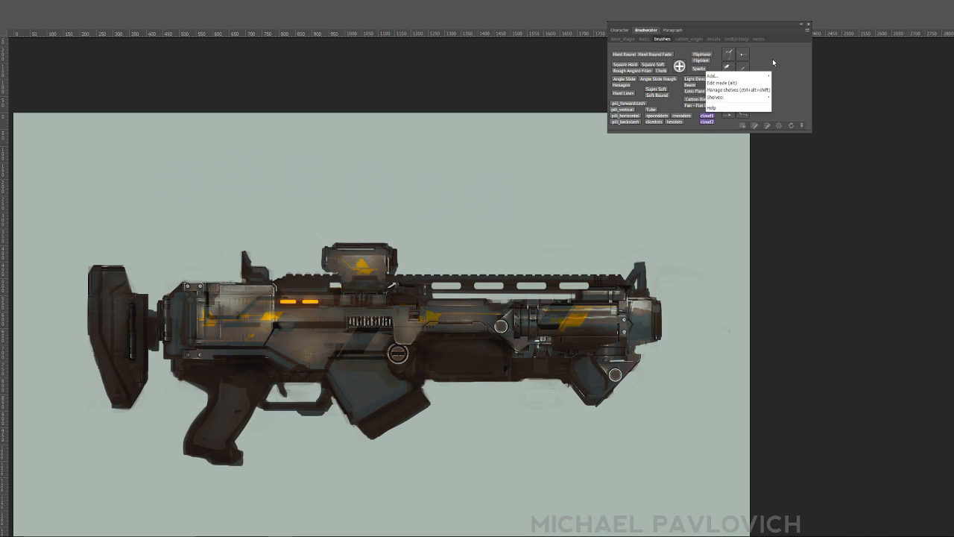
click(772, 60)
right_click(782, 72)
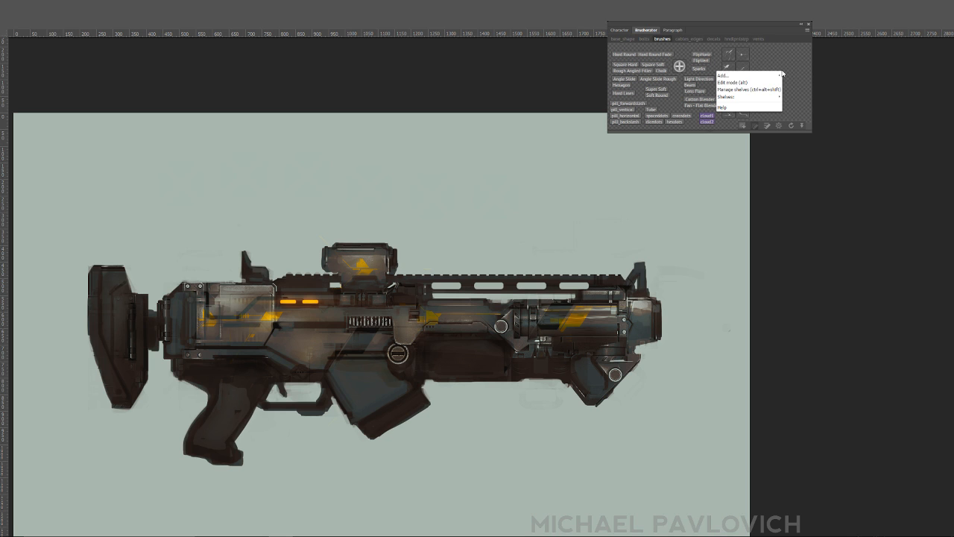
click(778, 55)
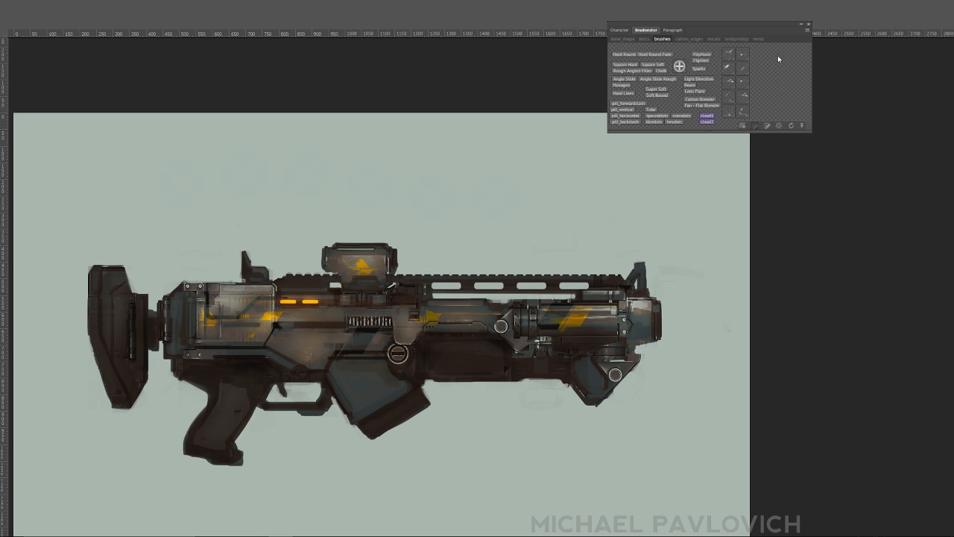
mouse_move(679, 67)
mouse_down()
mouse_move(673, 92)
mouse_move(759, 57)
mouse_up()
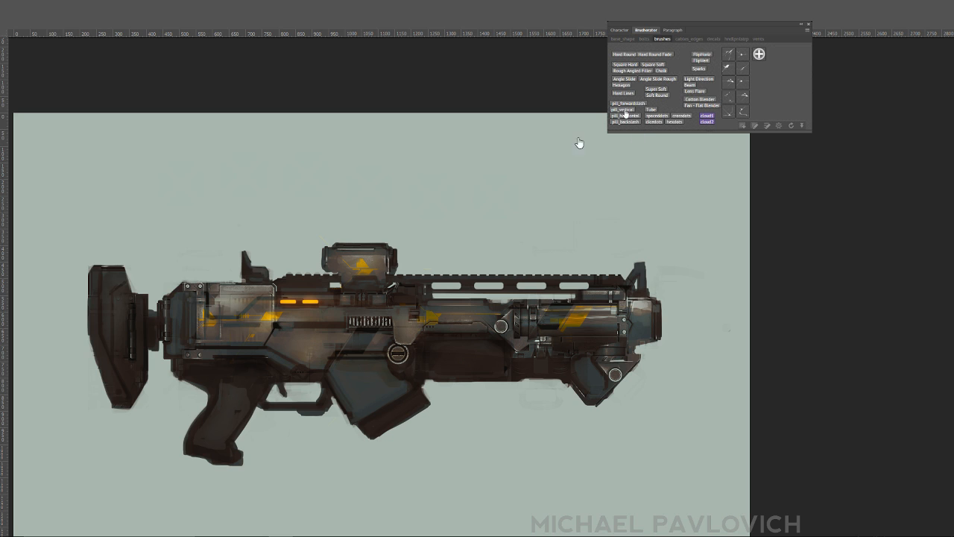
- Try a Square Soft stroke and a row of bolt_test stamps on the background above the gun, undoing both
click(652, 64)
mouse_move(311, 217)
mouse_down()
mouse_move(387, 194)
mouse_move(518, 204)
mouse_up()
key(ctrl+z)
click(759, 57)
drag(284, 184, 553, 183)
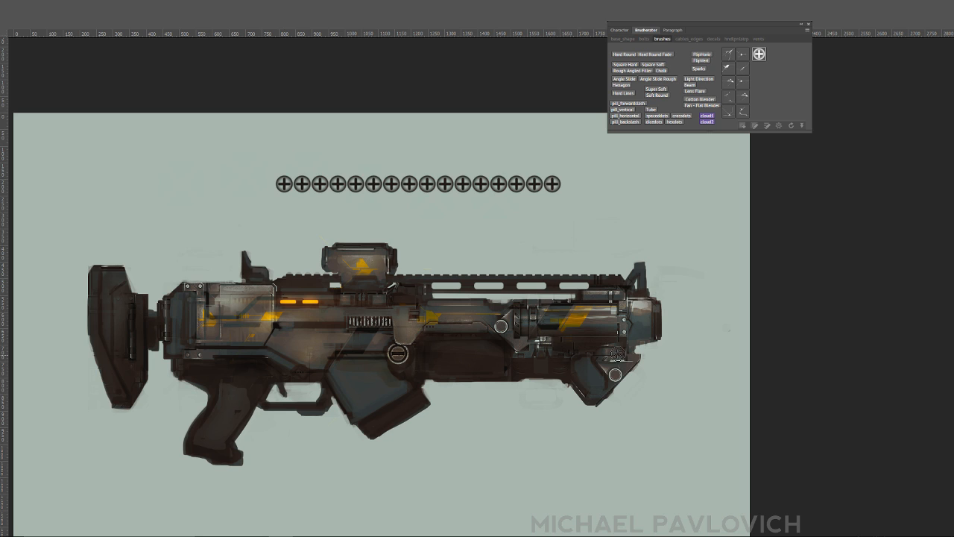
key(ctrl+z)
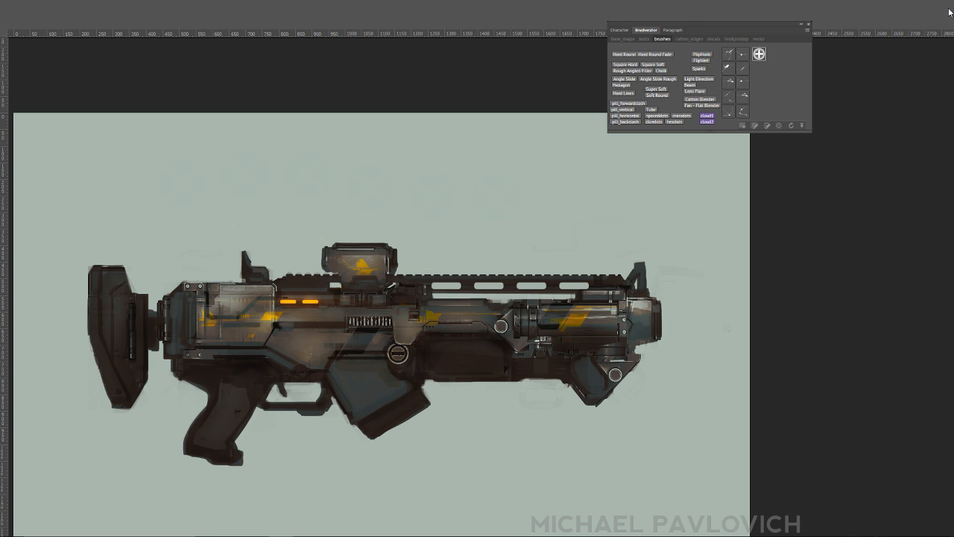
- Return the gun document to standard screen mode with the menus, tools and layers shown
key(f)
key(f)
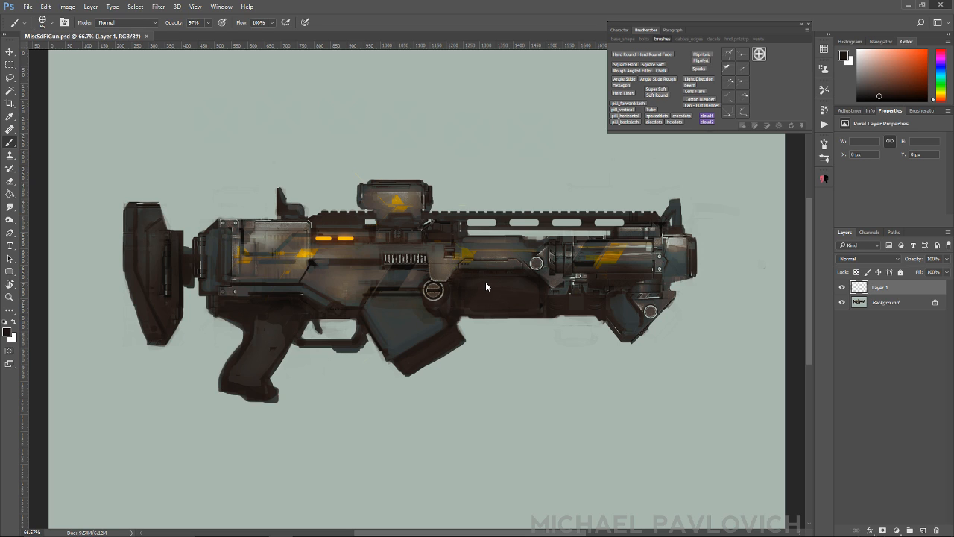
key(f)
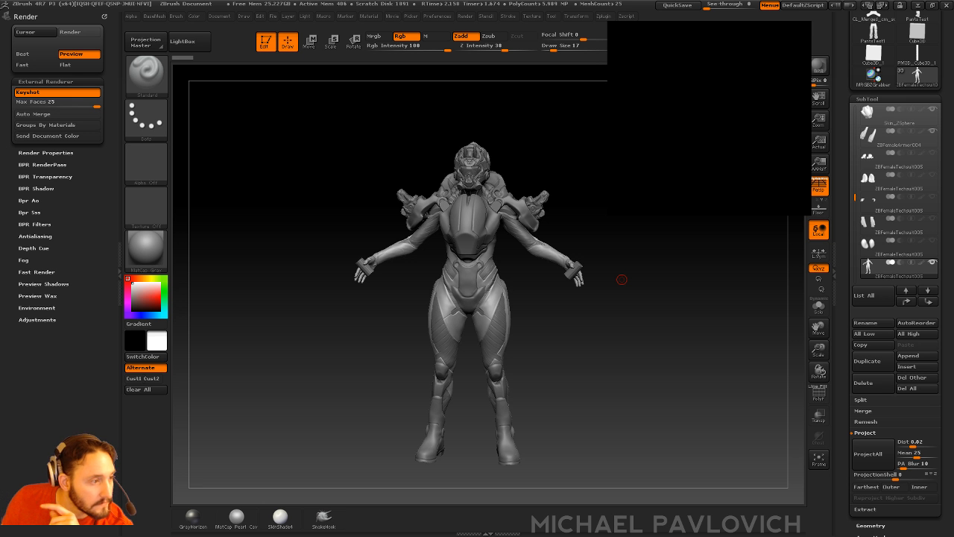
- Switch to ZBrush, clear the armoured female character from the canvas and make SimpleBrush the active tool
drag(622, 279, 545, 199)
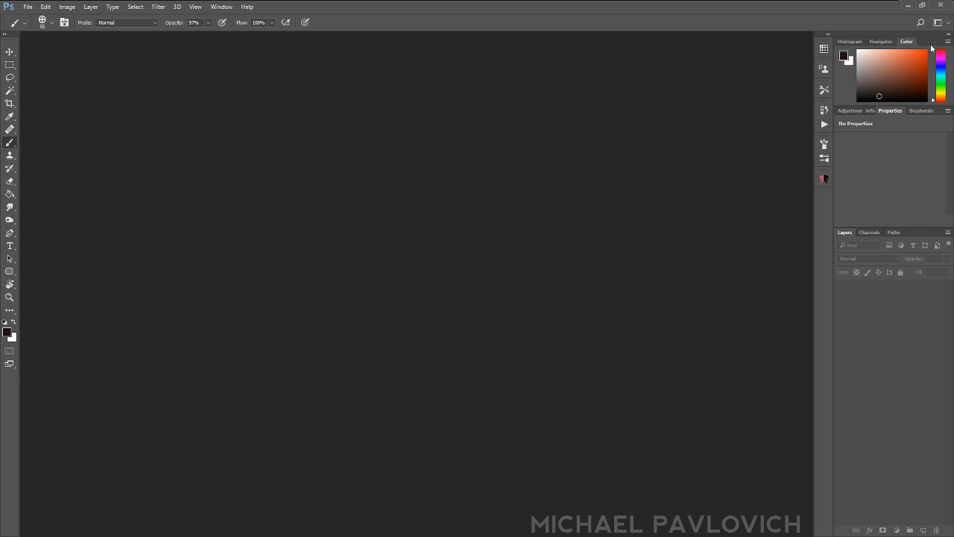
key(f)
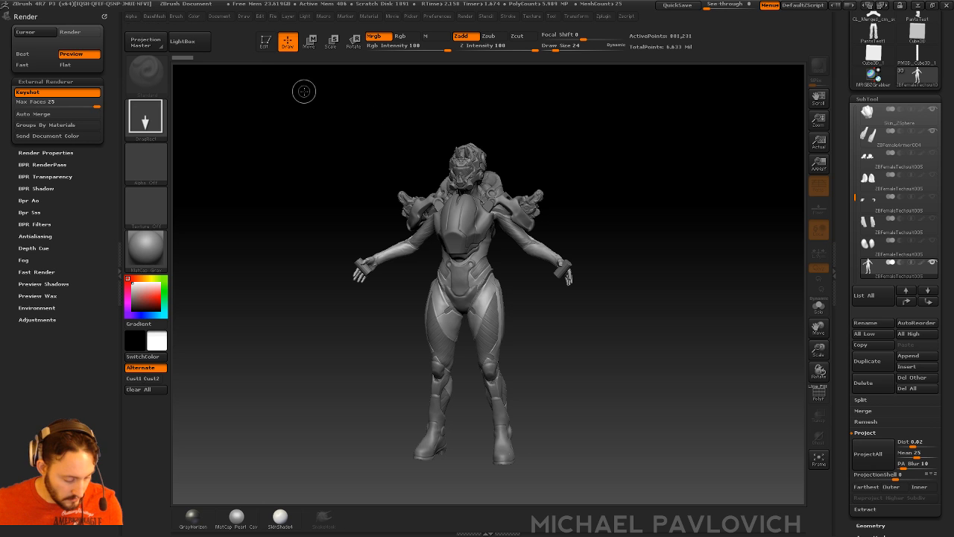
key(ctrl+n)
drag(848, 110, 846, 187)
click(873, 158)
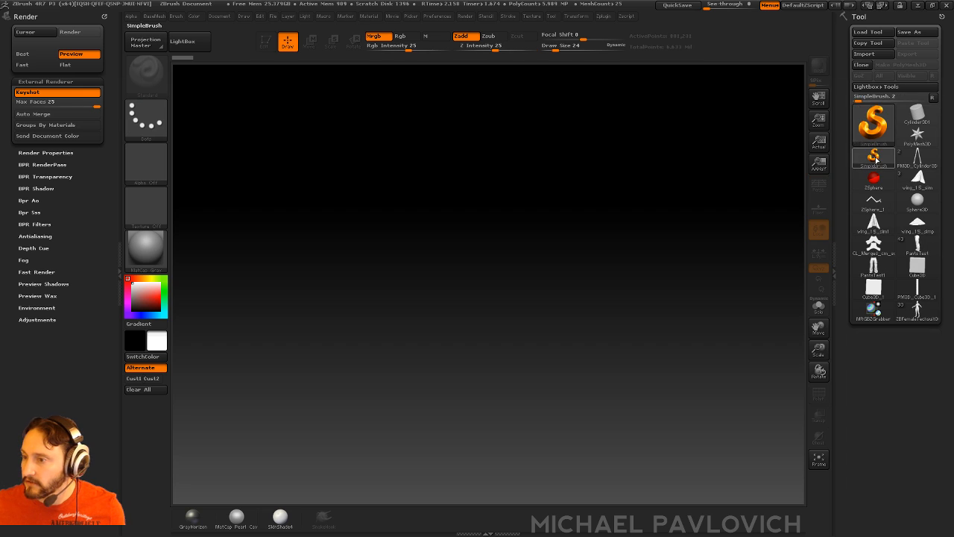
- Load the Mech_Helmet tool, draw it on the canvas and frame it in Edit mode
click(876, 33)
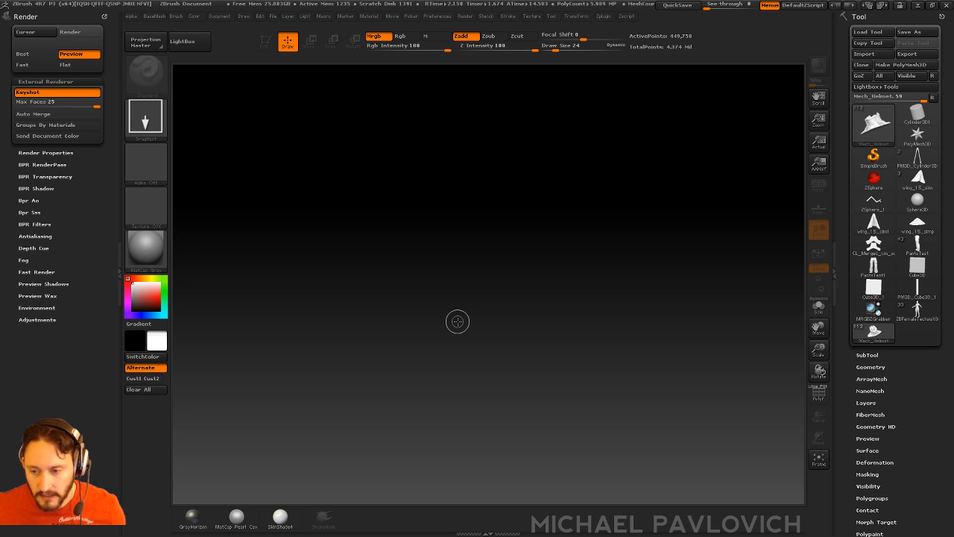
drag(458, 327, 460, 381)
click(266, 41)
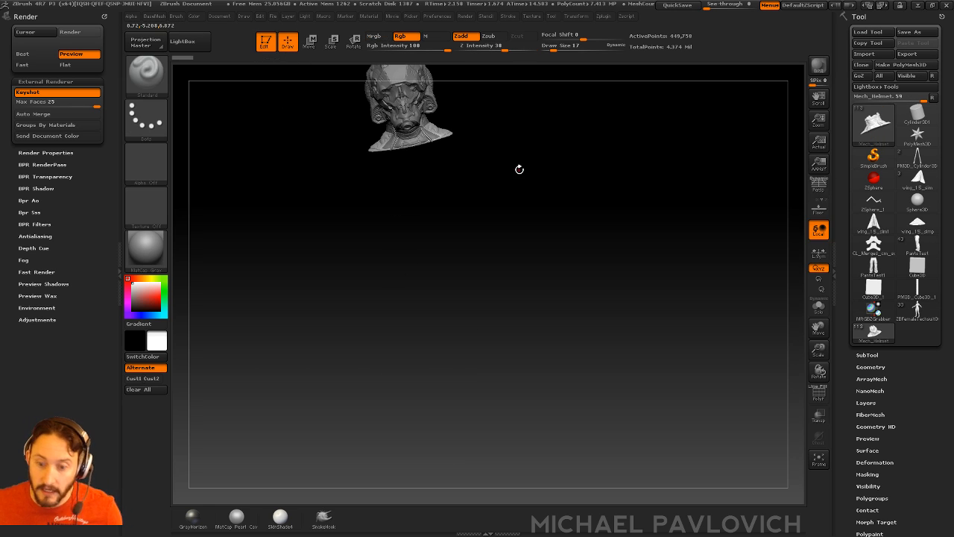
key(f)
drag(669, 196, 600, 175)
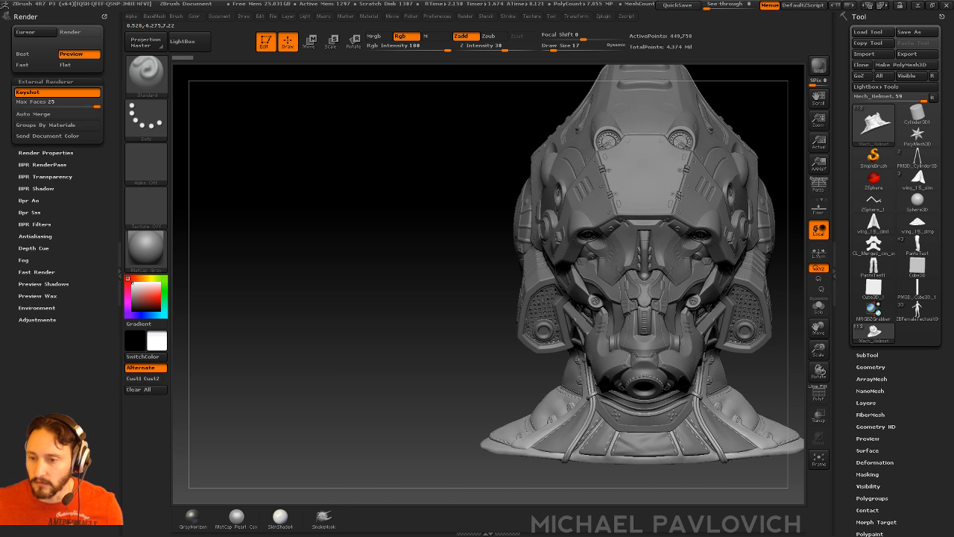
- Set the draw size to 37 and make the helmet's brow plate the active subtool
alt+drag(289, 176, 170, 185)
key(s)
click(425, 180)
alt+click(623, 155)
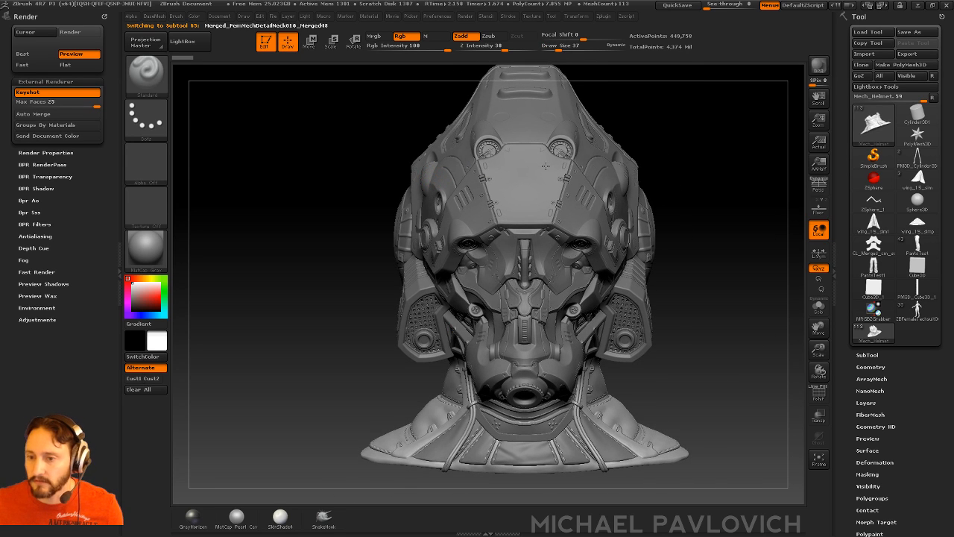
drag(684, 147, 633, 158)
alt+click(485, 206)
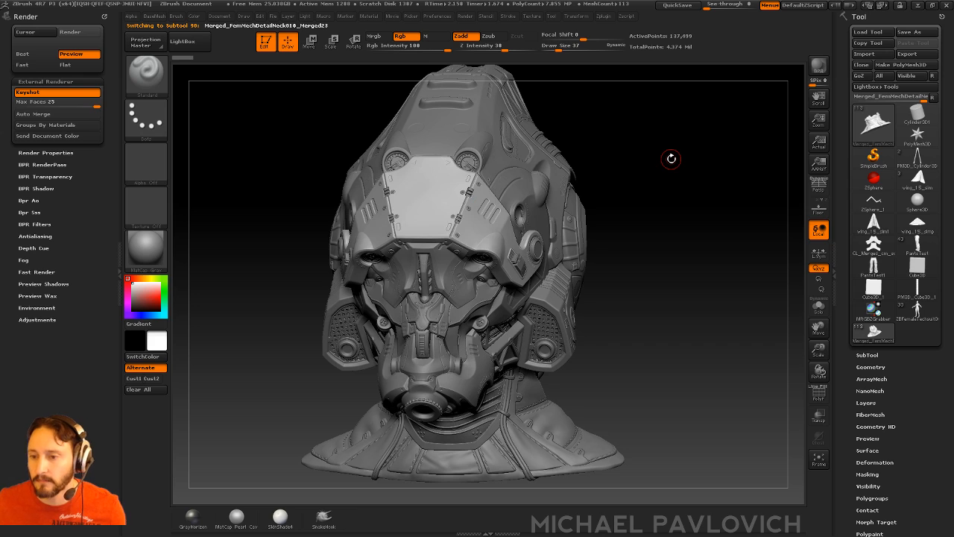
- Inspect the helmet from the side and front, and open its SubTool list
mouse_move(702, 167)
mouse_down()
mouse_move(473, 151)
mouse_move(615, 167)
mouse_move(528, 222)
mouse_up()
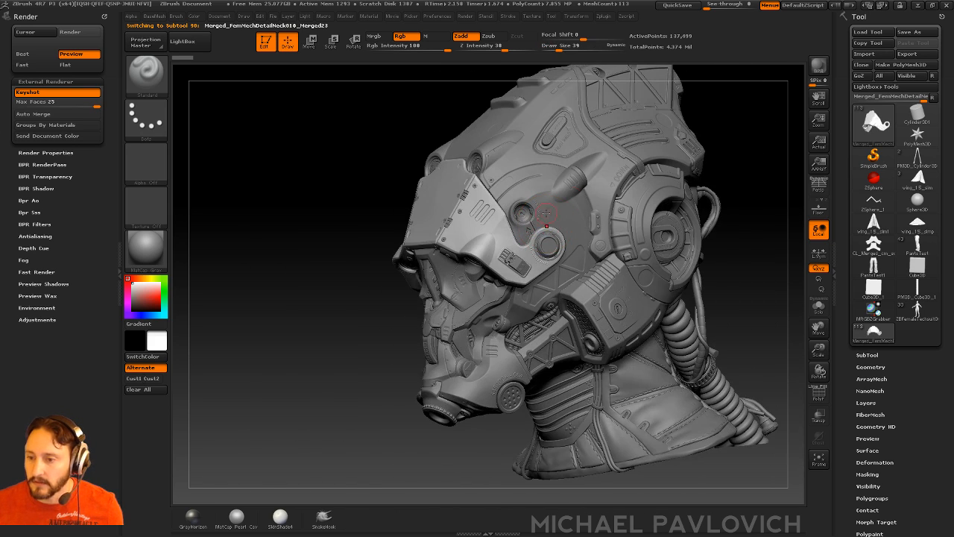
drag(745, 175, 783, 171)
click(868, 356)
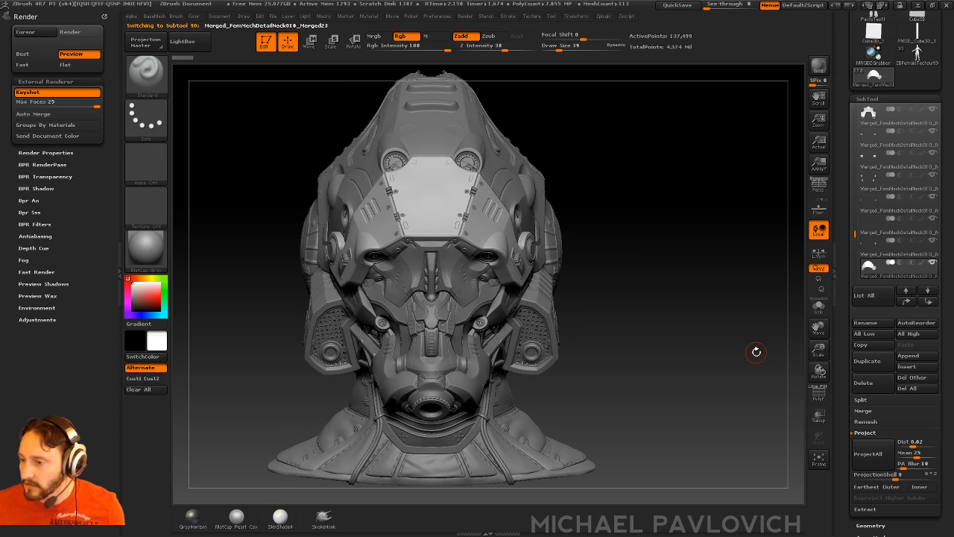
- Send the mech helmet in three-quarter view to KeyShot with a BPR render
drag(756, 351, 737, 343)
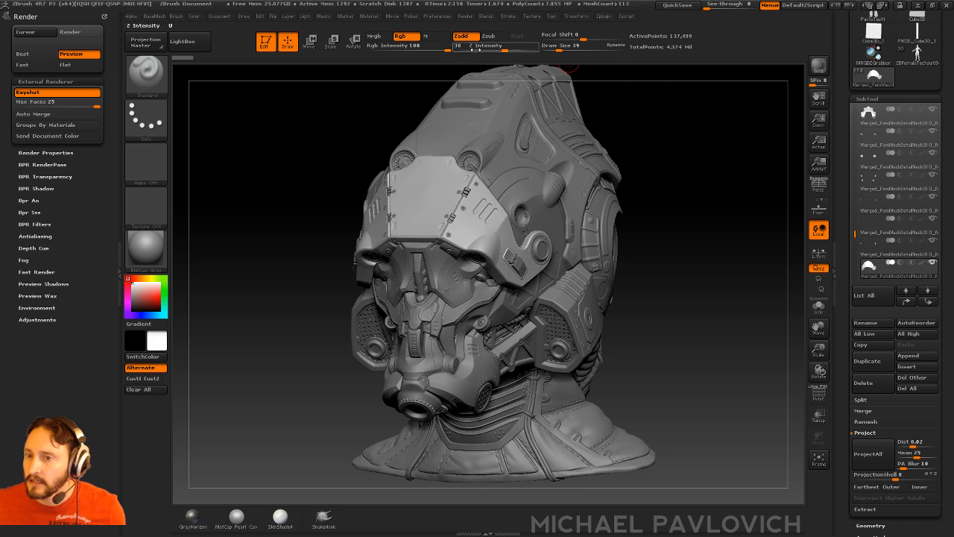
click(465, 15)
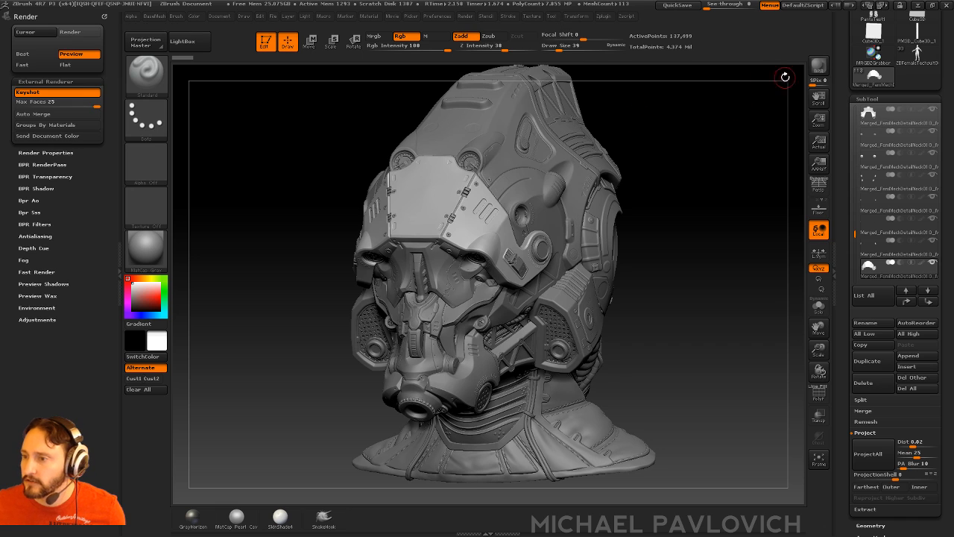
click(820, 68)
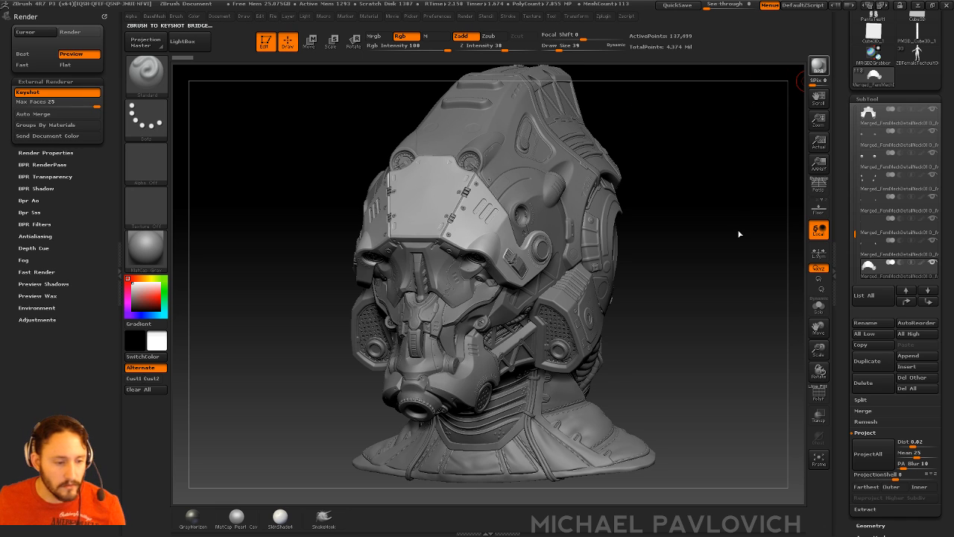
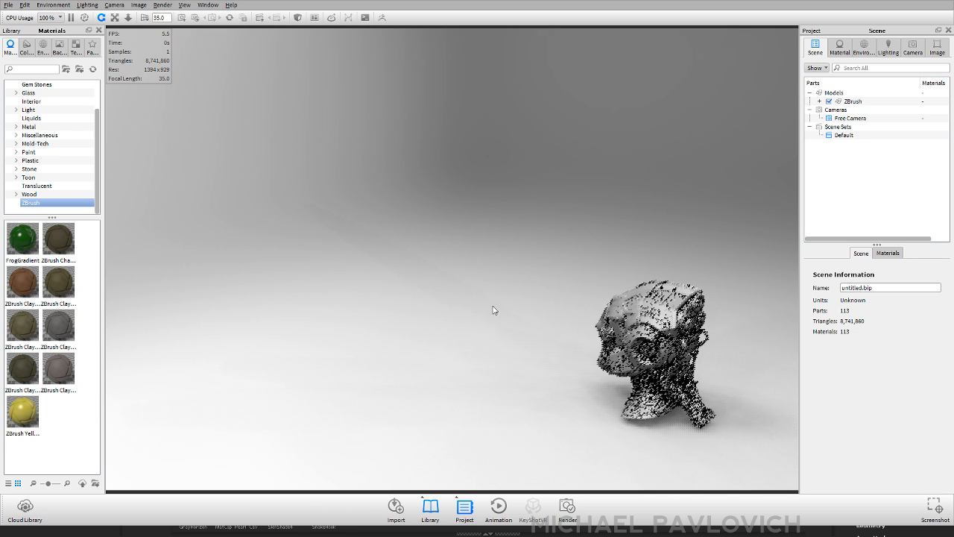
- Frame the helmet large in the real-time view and examine it from the front and in three-quarter view
drag(623, 311, 594, 326)
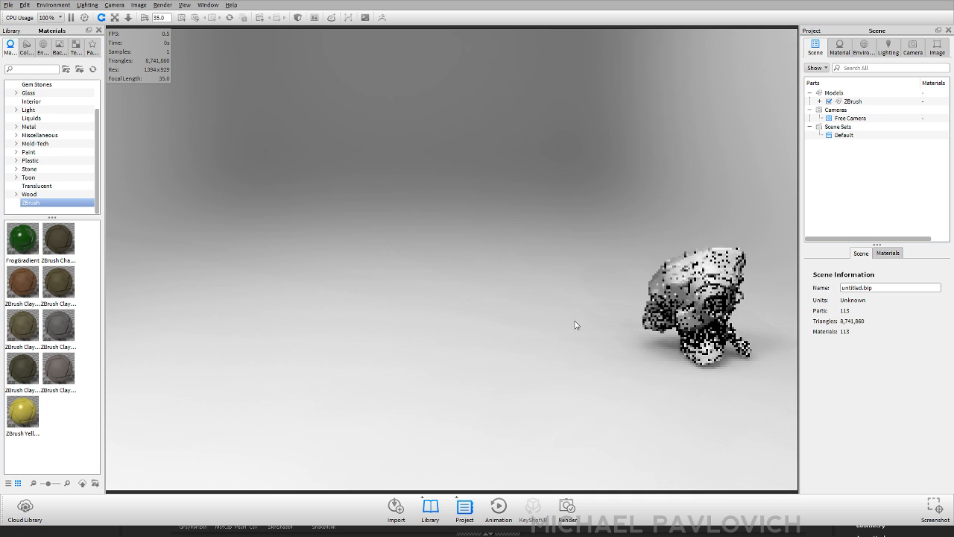
drag(638, 291, 400, 271)
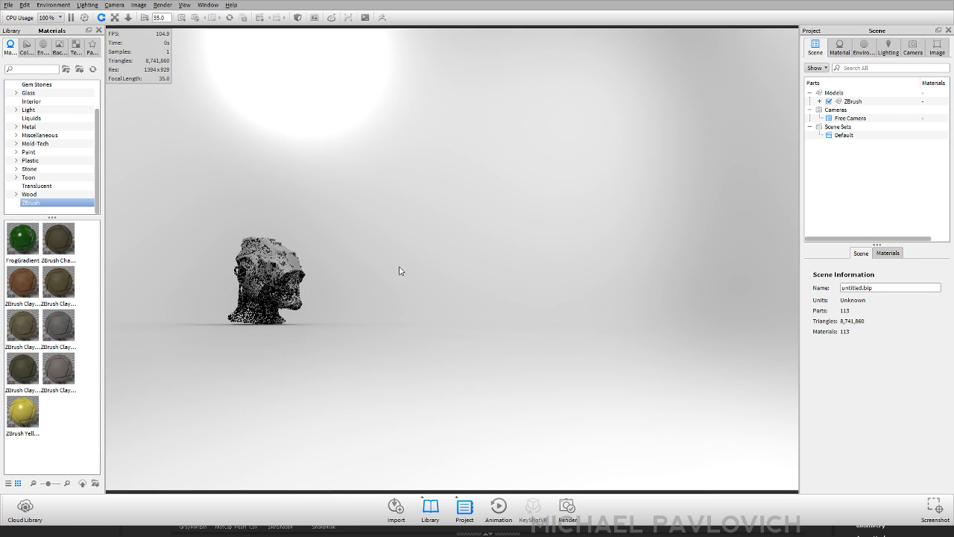
drag(679, 304, 332, 296)
scroll(331, 297, up, 5)
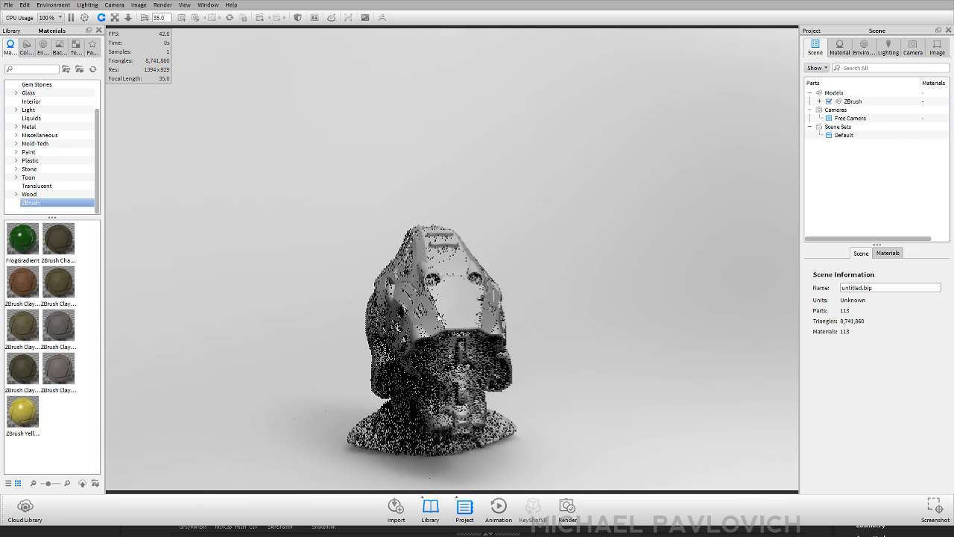
click(445, 292)
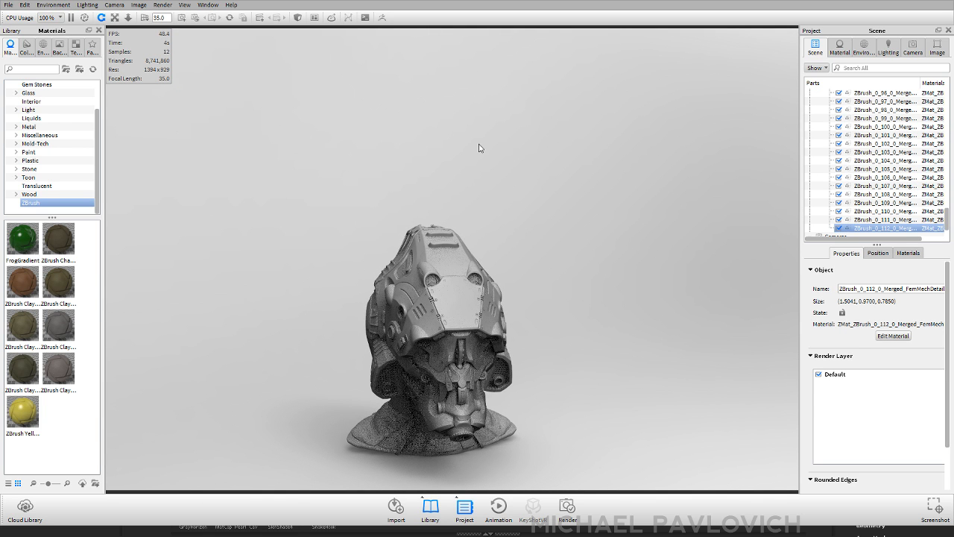
key(z)
scroll(489, 245, down, 3)
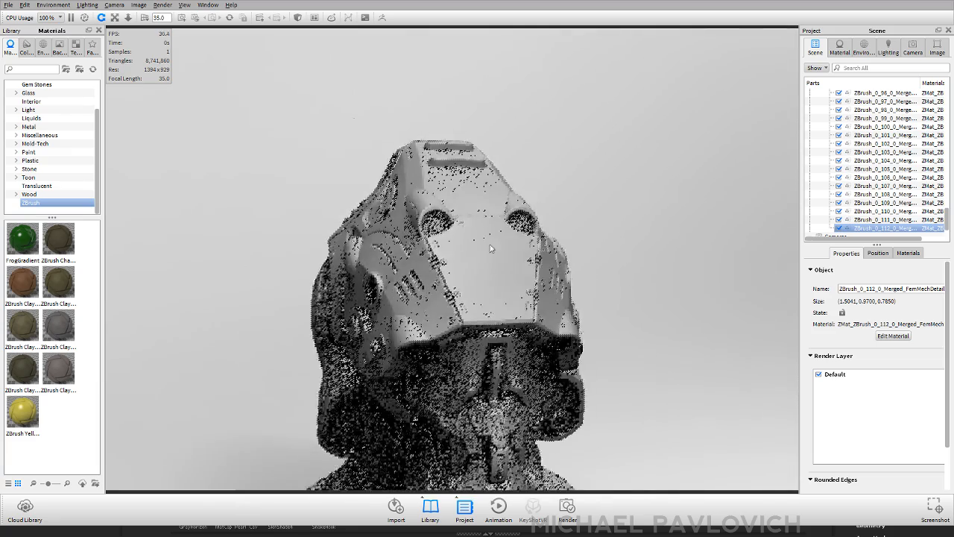
drag(490, 245, 302, 254)
click(303, 253)
middle_drag(413, 252, 340, 154)
scroll(340, 153, up, 1)
drag(551, 292, 591, 277)
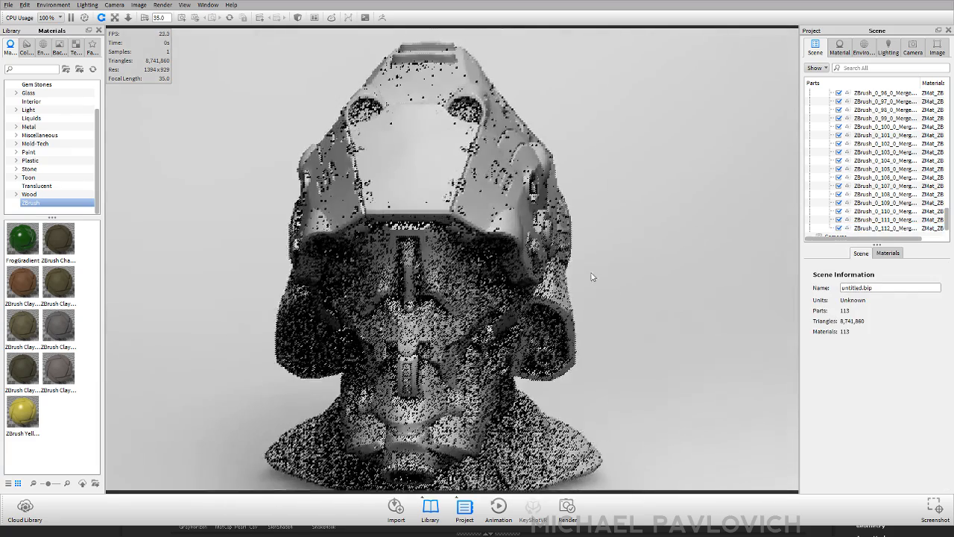
drag(630, 328, 515, 295)
- Search the material library for chrome and apply Chrome Black to the helmet's brow plates
click(30, 68)
text(chrome)
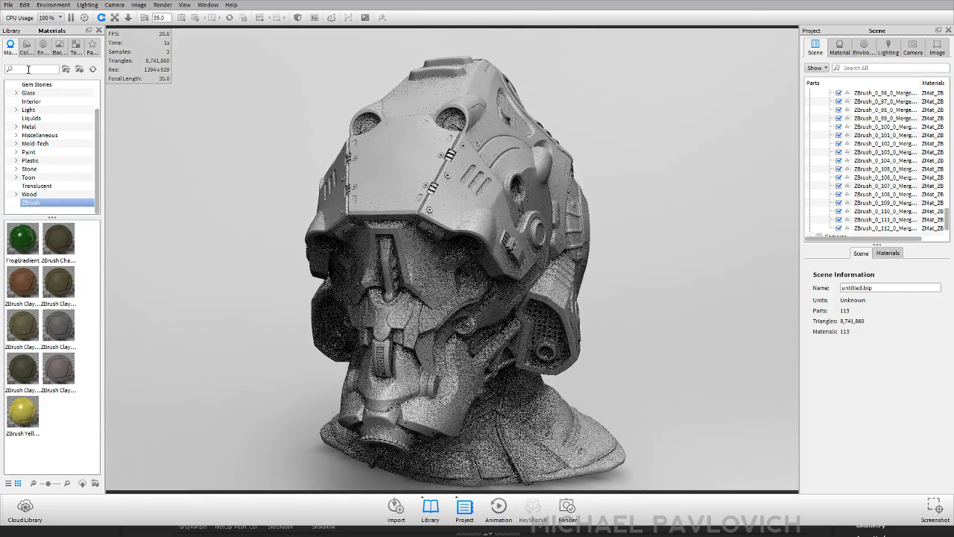
drag(23, 239, 342, 205)
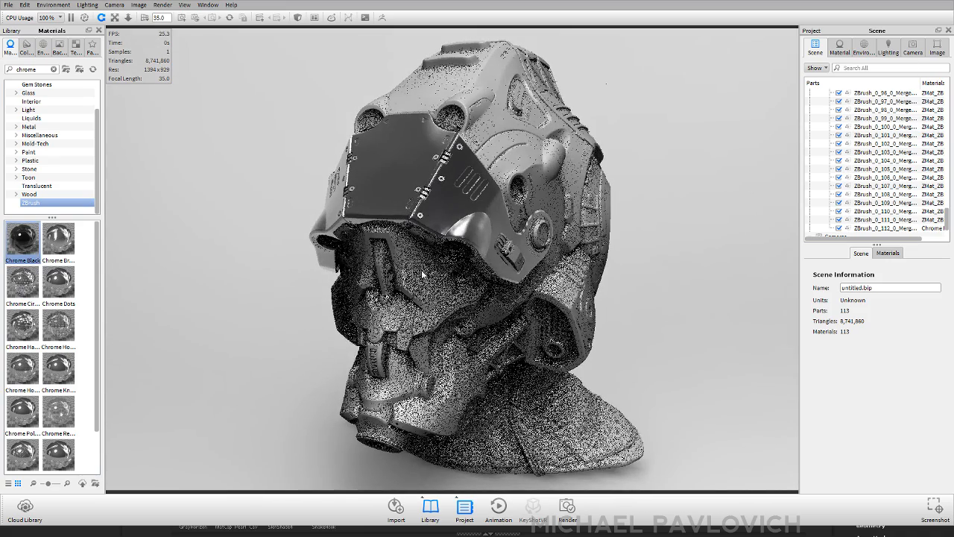
drag(457, 223, 438, 224)
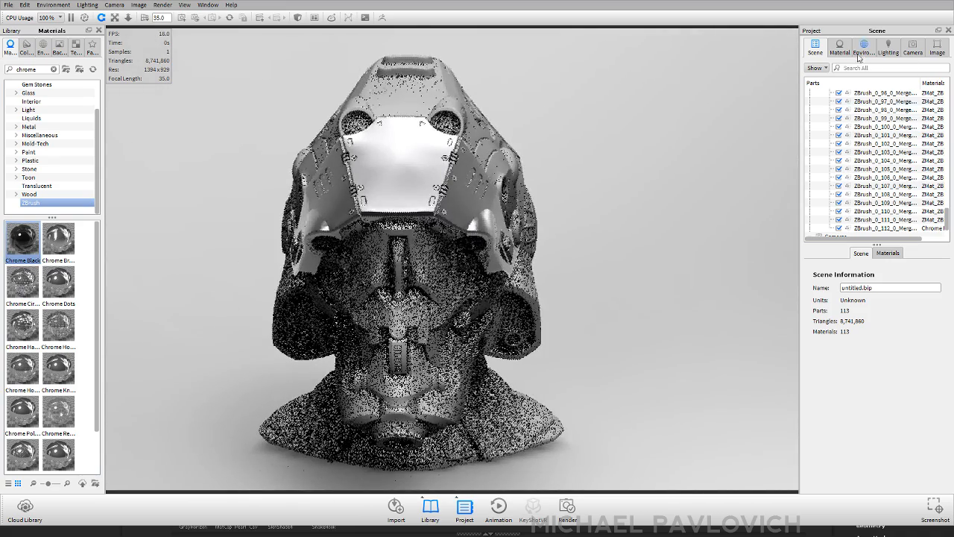
- Reuse the scene's Chrome Black material on the helmet's face mask, mouth and jaw plates
click(840, 49)
drag(596, 251, 500, 217)
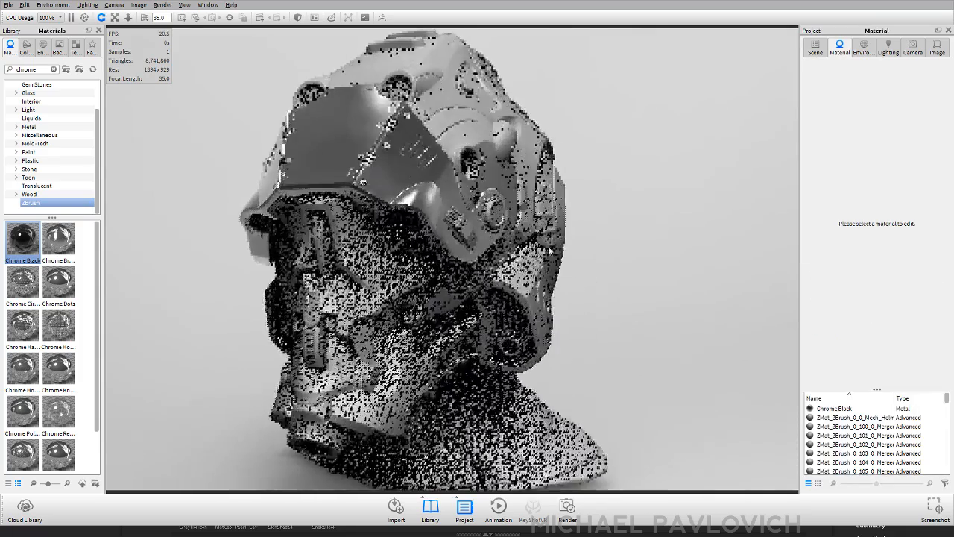
drag(851, 415, 368, 309)
drag(818, 409, 381, 365)
drag(829, 410, 350, 376)
drag(419, 434, 450, 417)
drag(833, 409, 338, 293)
- Switch the lighting preset to Performance Mode and apply Chrome Black to the helmet's side shell
click(887, 46)
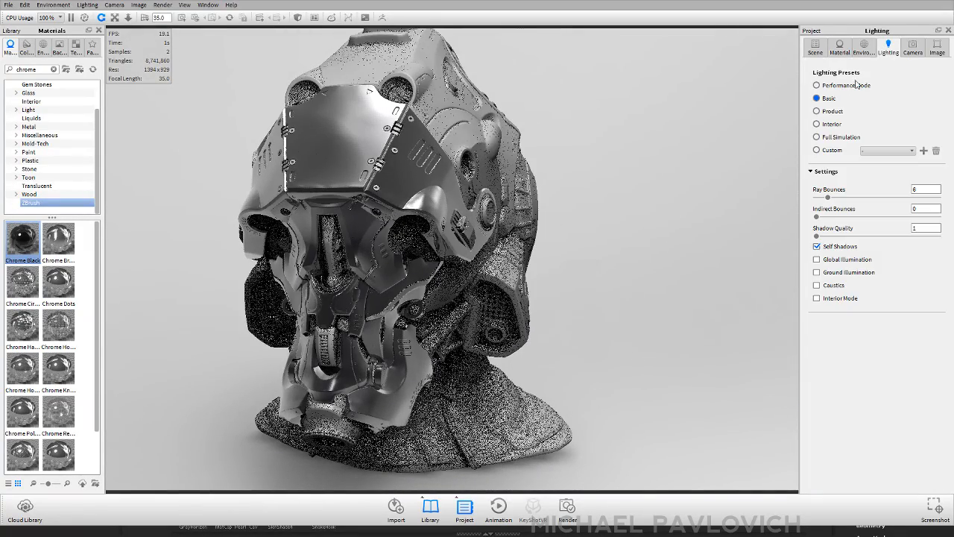
drag(603, 207, 567, 202)
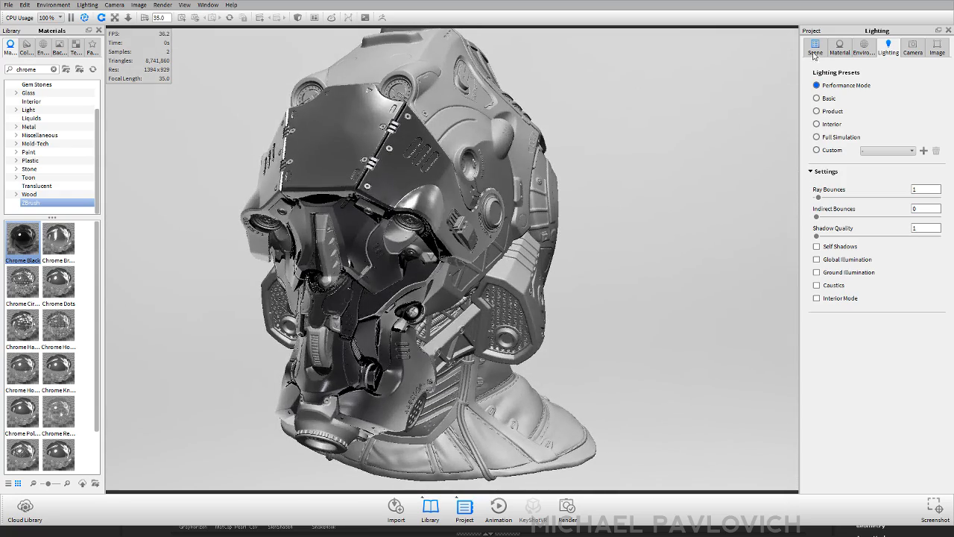
click(838, 47)
drag(642, 371, 377, 181)
drag(823, 410, 420, 276)
drag(158, 289, 161, 251)
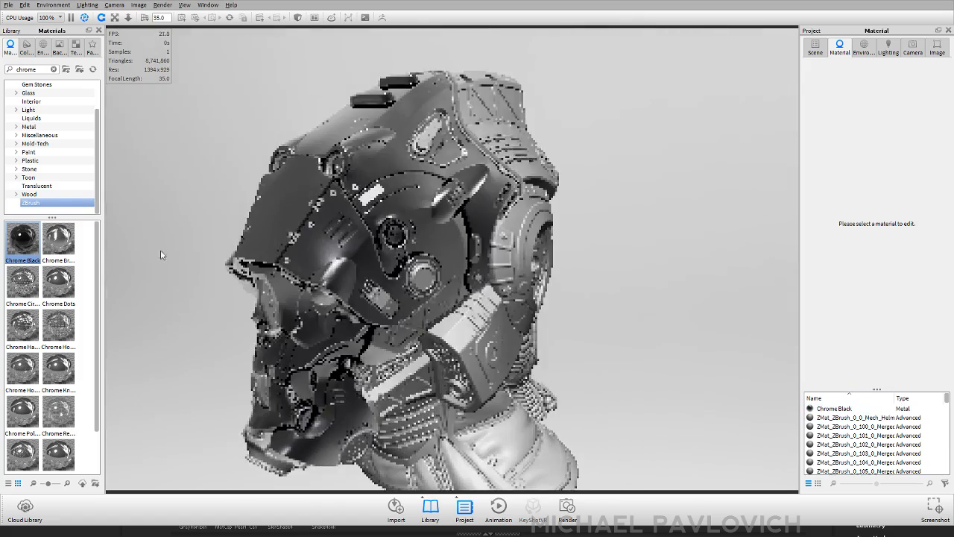
- Search the material library for nickel and apply Nickel Polished to the vertical inserts at the nose and mouth
double_click(26, 69)
text(nickel)
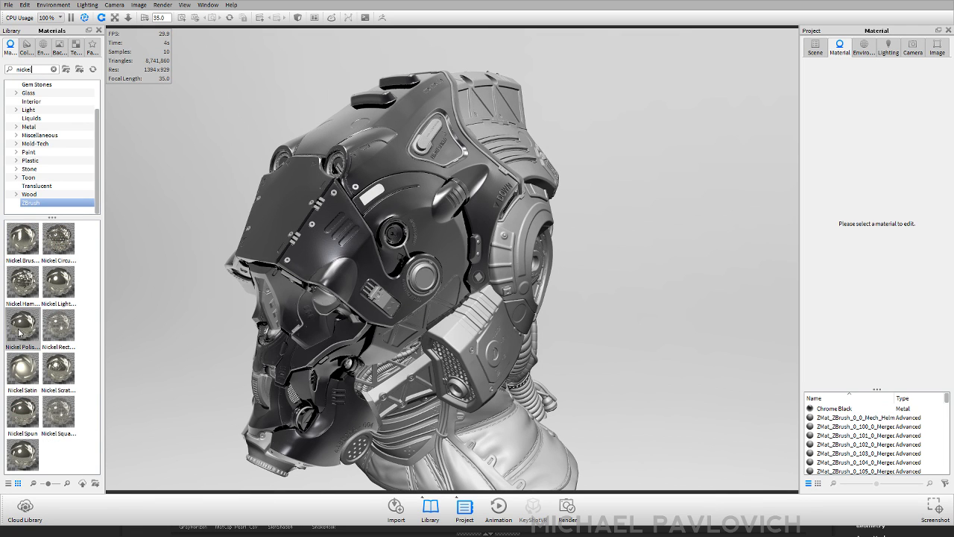
drag(23, 324, 505, 272)
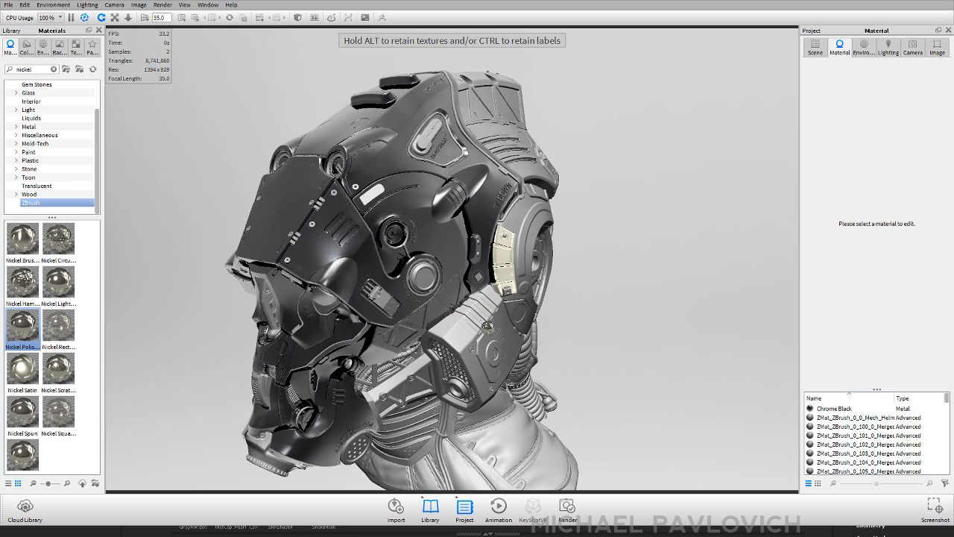
drag(401, 372, 264, 300)
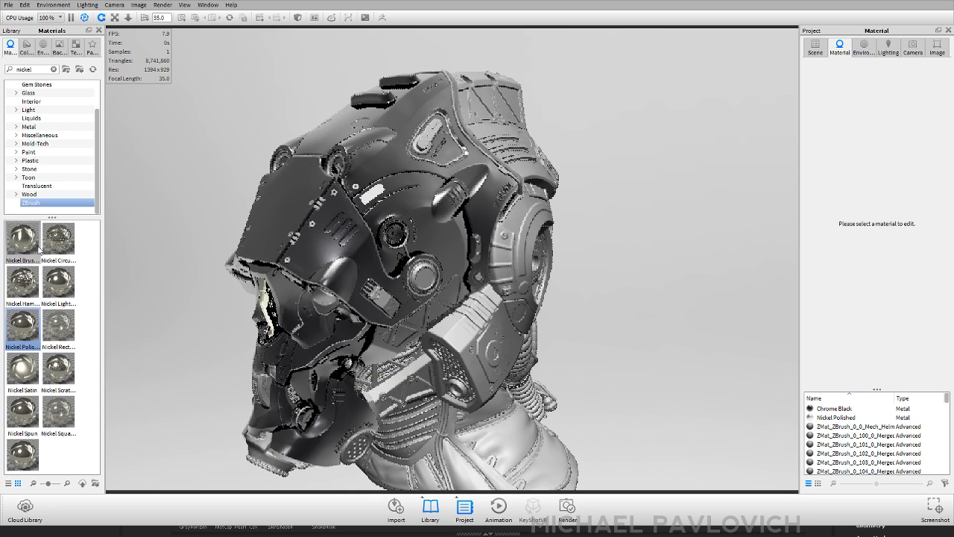
drag(386, 398, 263, 394)
middle_drag(332, 359, 331, 257)
drag(331, 257, 354, 257)
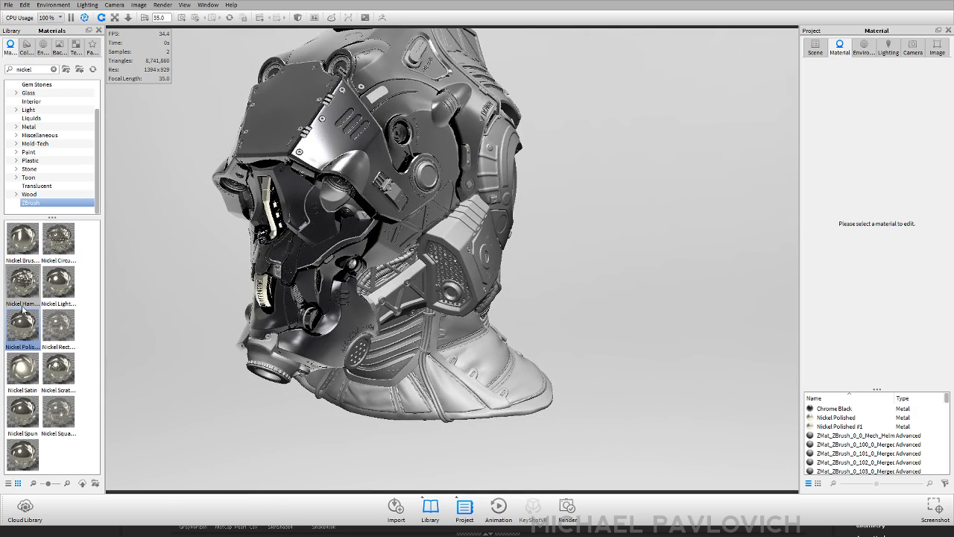
- Apply Nickel Polished to two more face parts, including the eye pieces
drag(23, 324, 356, 273)
middle_drag(314, 232, 298, 293)
scroll(298, 293, up, 4)
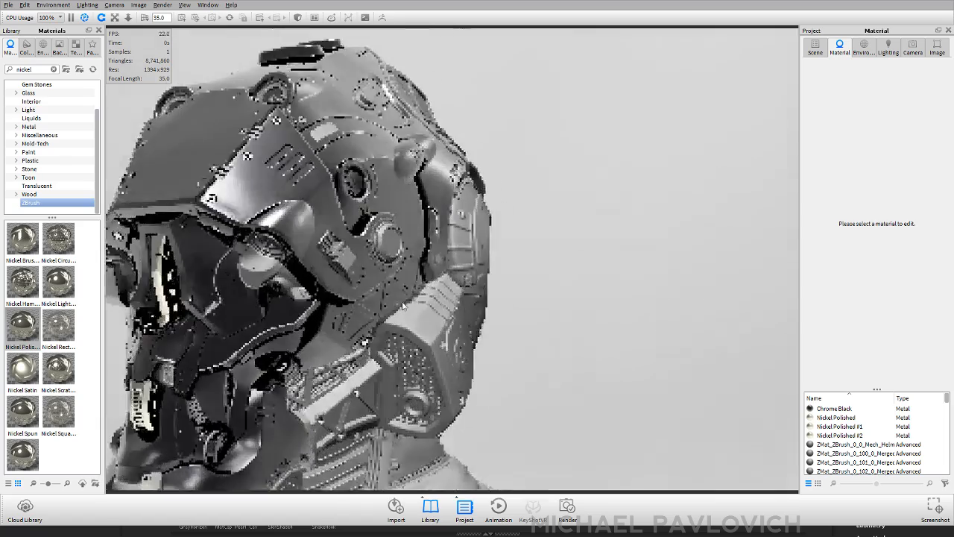
drag(261, 297, 304, 304)
drag(21, 370, 375, 397)
scroll(473, 353, down, 3)
scroll(375, 398, up, 3)
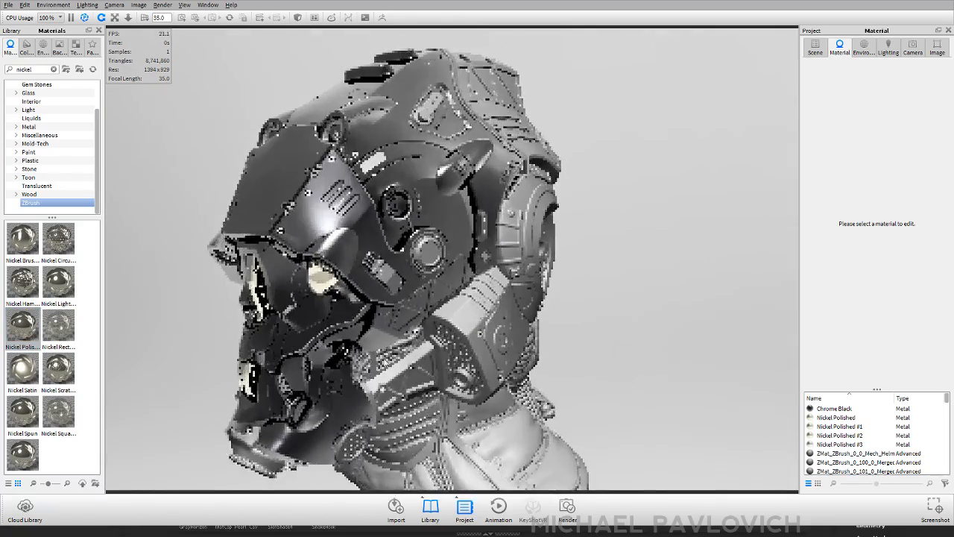
- Show the shiny hard plastic materials in the library
click(16, 160)
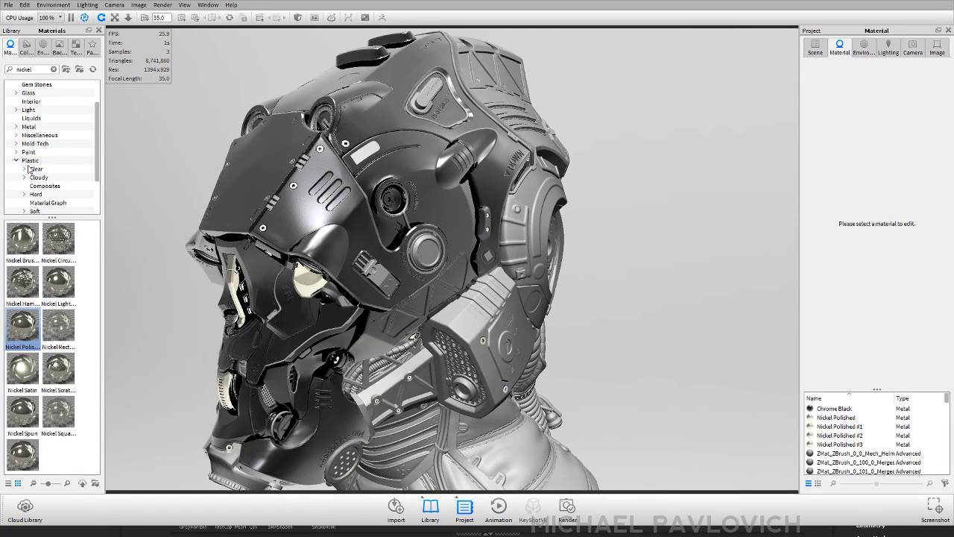
scroll(44, 170, down, 1)
click(43, 171)
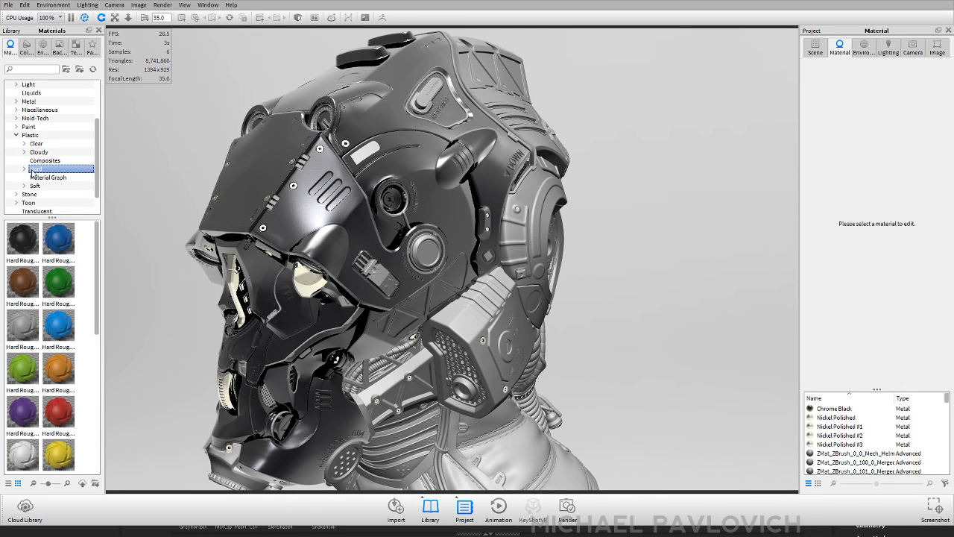
click(24, 168)
click(43, 179)
click(44, 185)
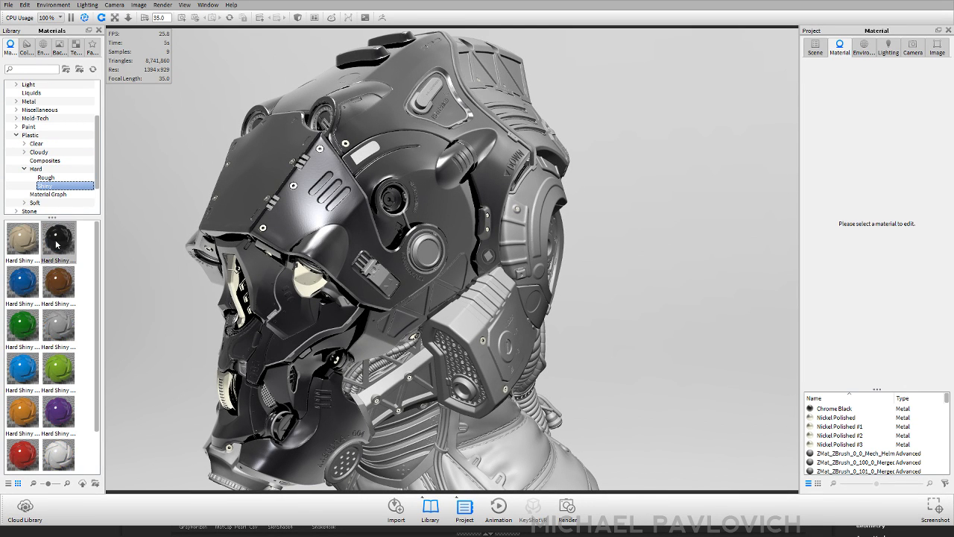
- Try Hard Shiny Plastic Black on the round ear disc at the side of the helmet
drag(56, 244, 317, 299)
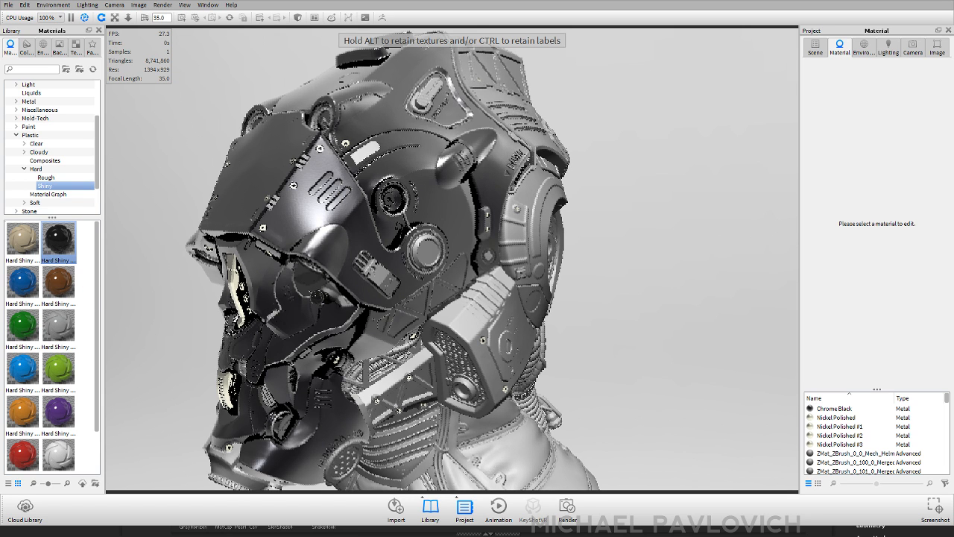
drag(285, 385, 537, 244)
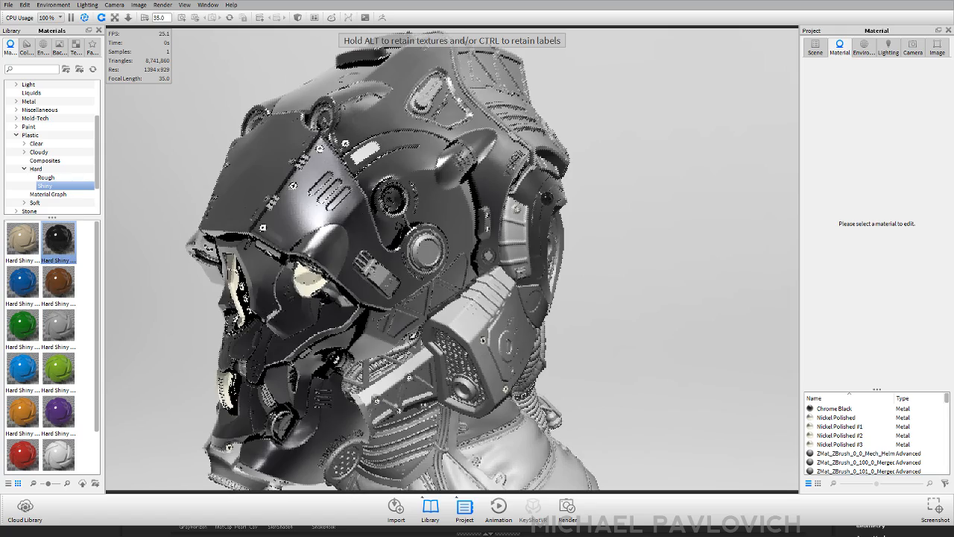
scroll(419, 216, down, 2)
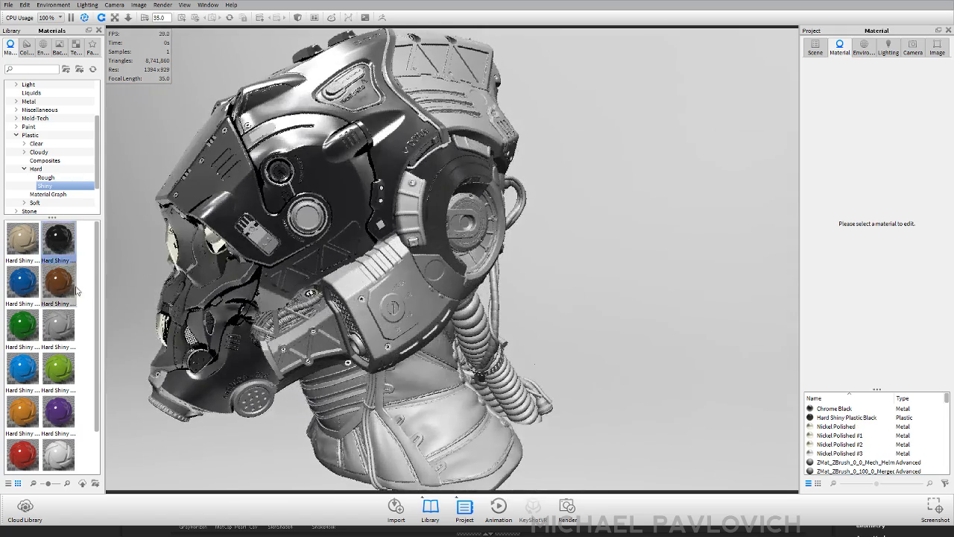
- Apply Hard Shiny Plastic Red to the perforated guards at the jaw's sides
drag(21, 444, 381, 297)
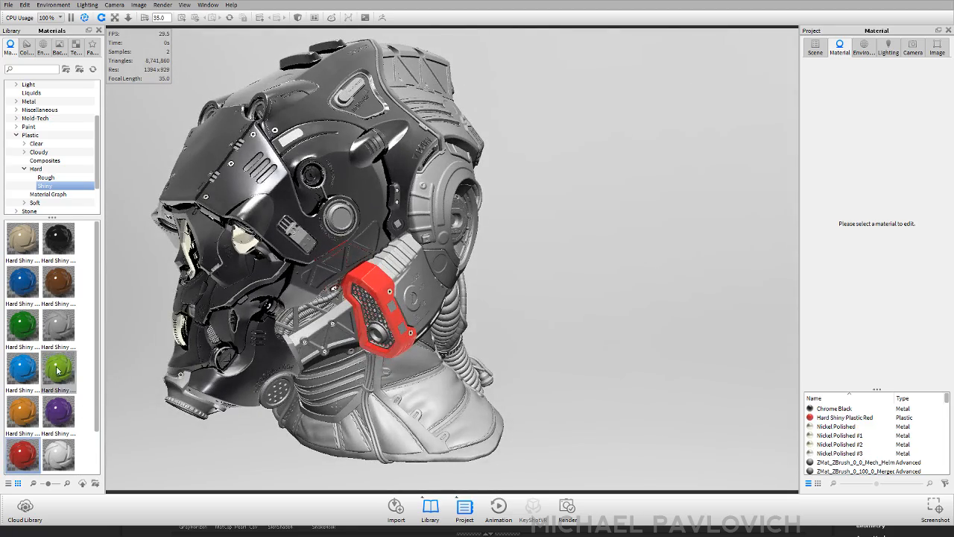
middle_drag(679, 382, 635, 423)
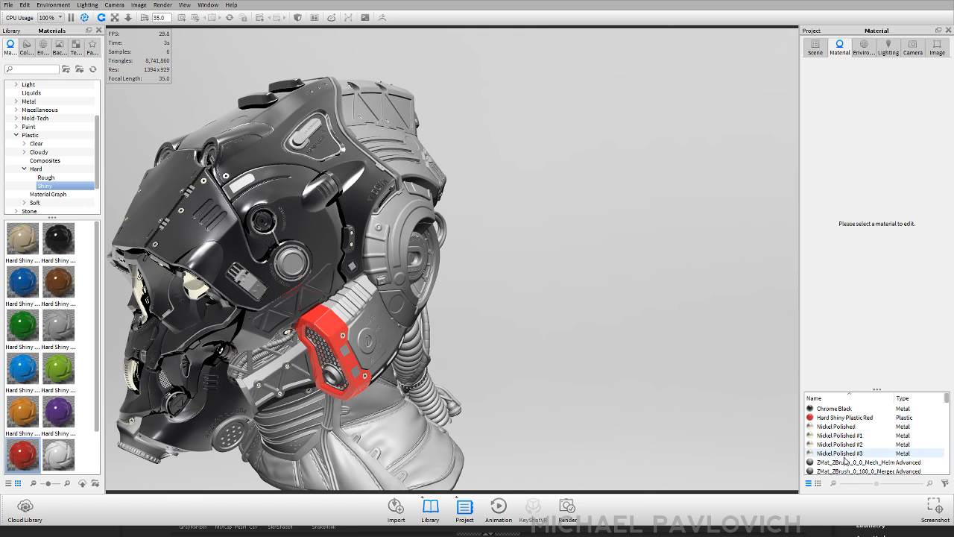
- Select the part that uses Nickel Polished and assign it the scene material Nickel Polished #1 instead
click(841, 426)
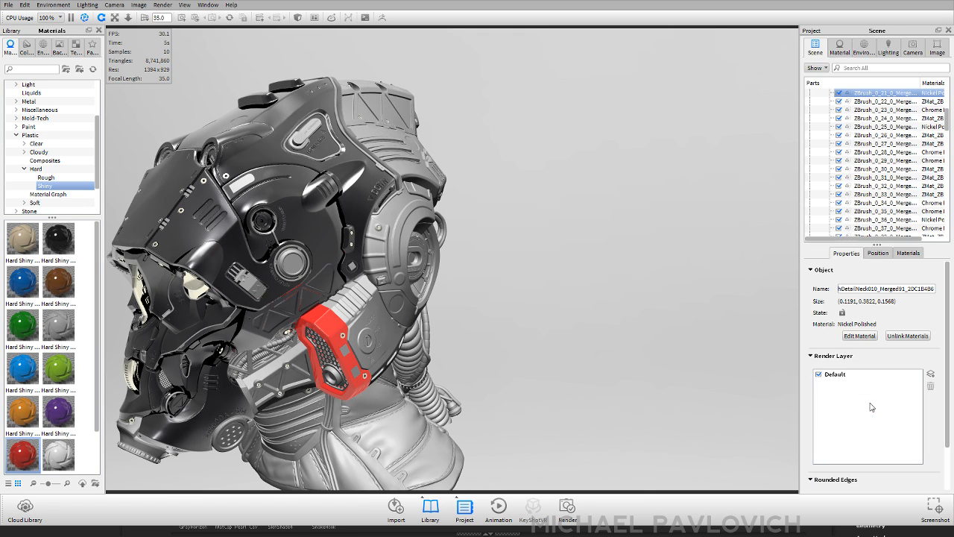
click(910, 254)
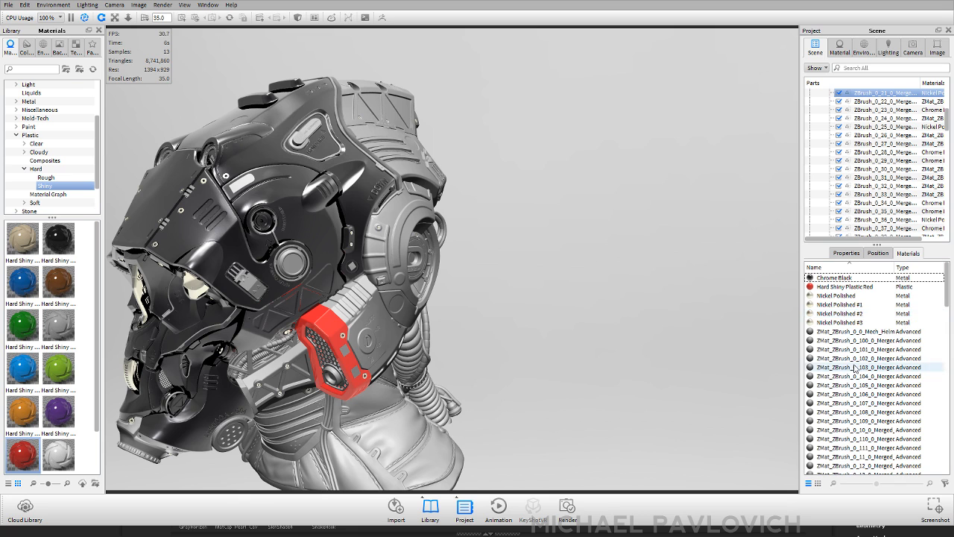
drag(833, 304, 885, 93)
- Select the parts that use Nickel Polished #1 and assign them Nickel Polished #2
click(850, 297)
right_click(851, 297)
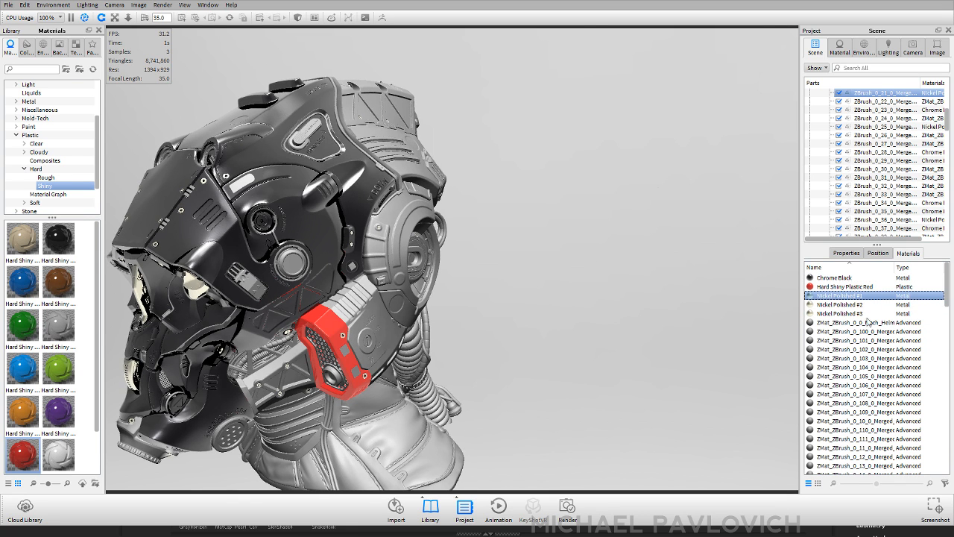
click(870, 378)
click(911, 253)
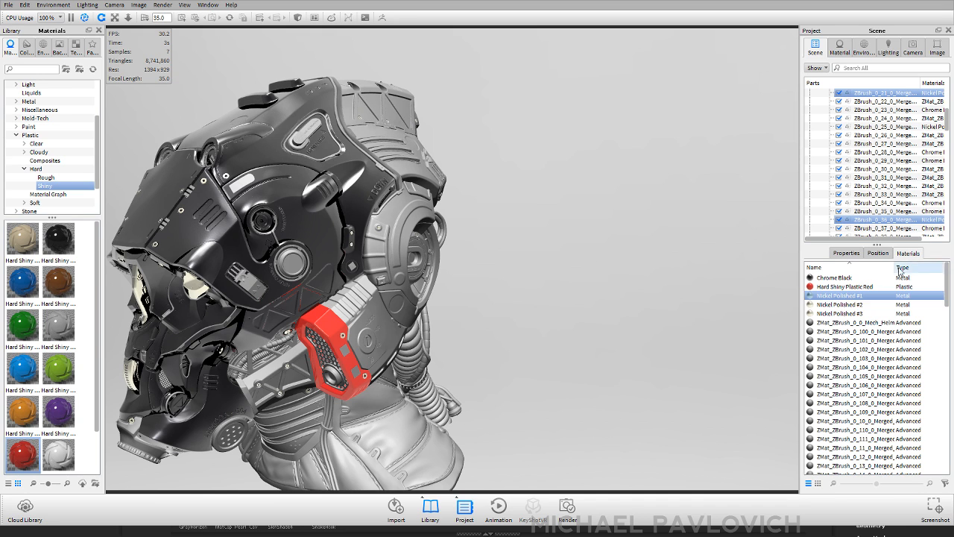
click(850, 304)
drag(881, 98, 880, 98)
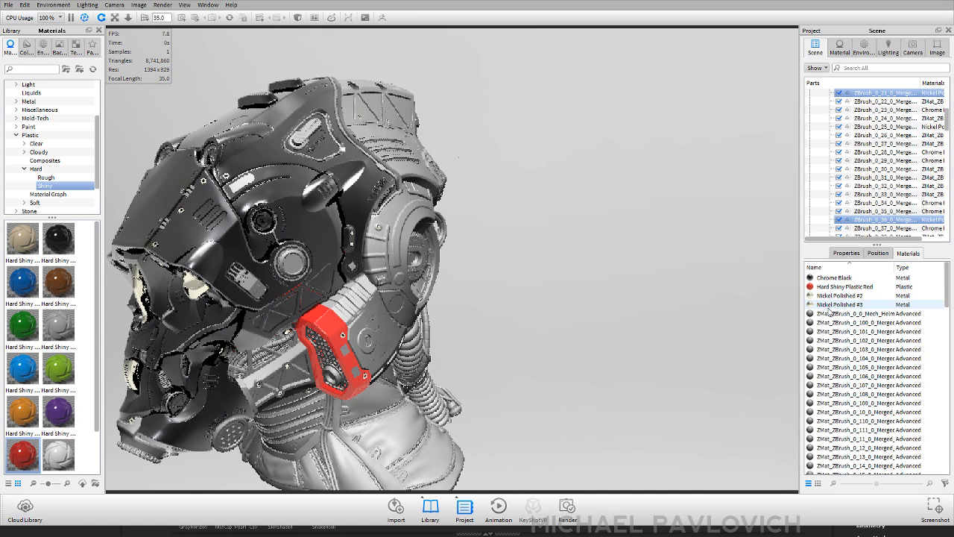
- Select the parts that use Nickel Polished #2 and assign them Nickel Polished #3
click(858, 380)
click(915, 255)
drag(847, 306, 886, 207)
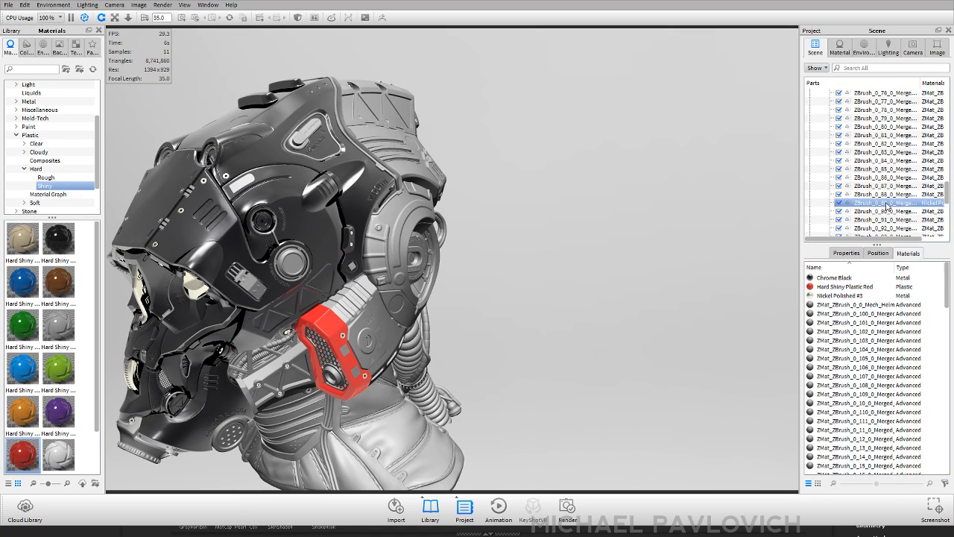
- Search the material library for emissive and apply Emissive Warm to the helmet's eye lenses
drag(396, 247, 396, 235)
drag(537, 240, 578, 183)
alt+right_drag(577, 183, 646, 332)
click(36, 69)
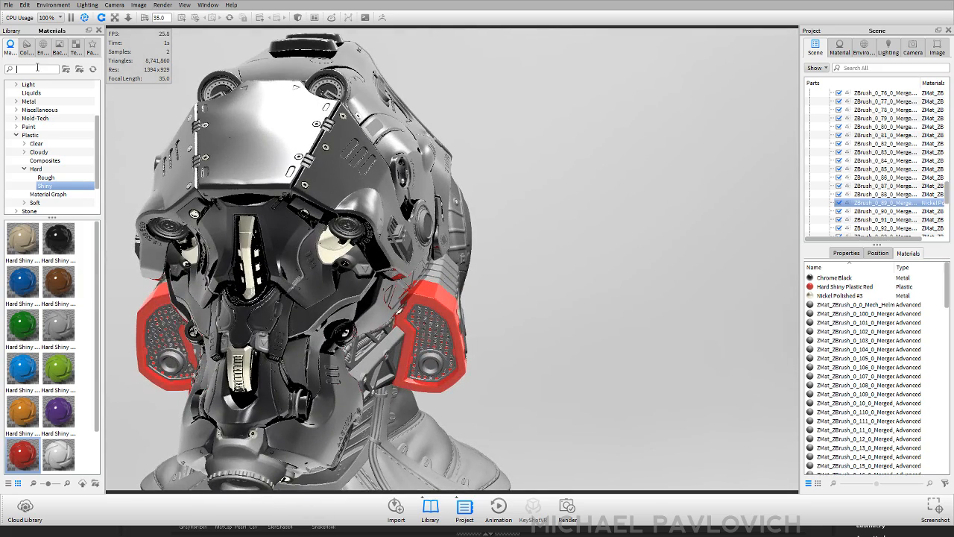
text(emissive)
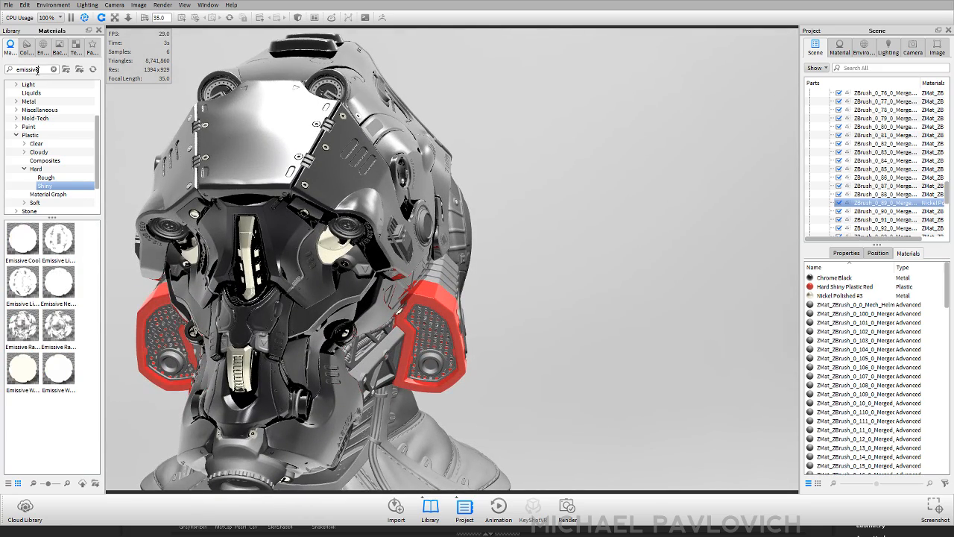
mouse_move(23, 240)
mouse_down()
mouse_move(21, 251)
mouse_move(351, 242)
mouse_move(30, 245)
mouse_up()
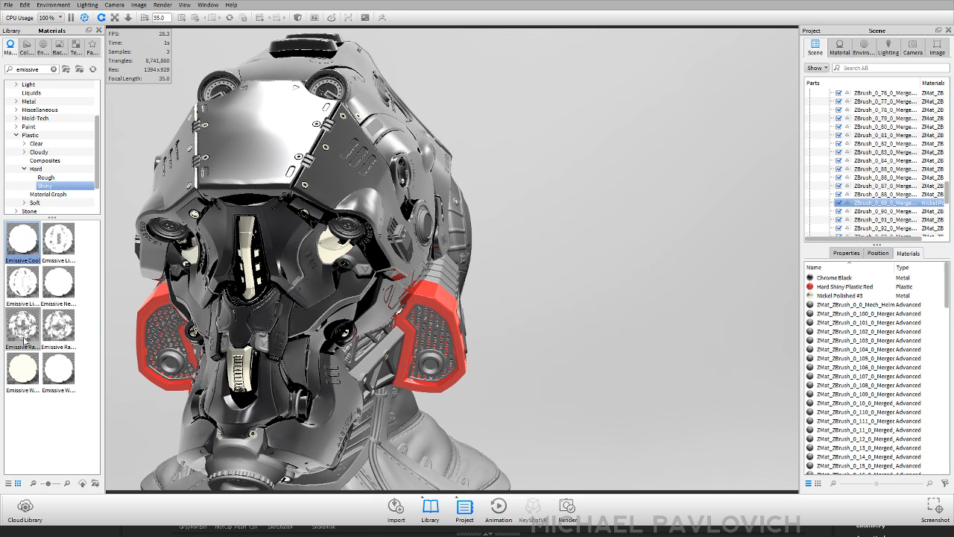
drag(23, 367, 347, 227)
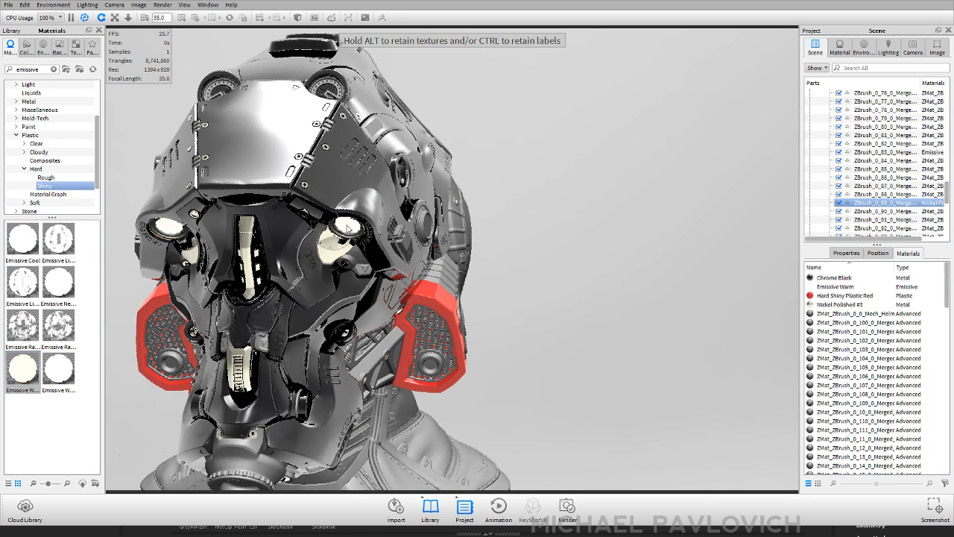
- Open the eye lenses' Emissive Warm material for editing and set its color to a light pinkish red
drag(533, 262, 299, 178)
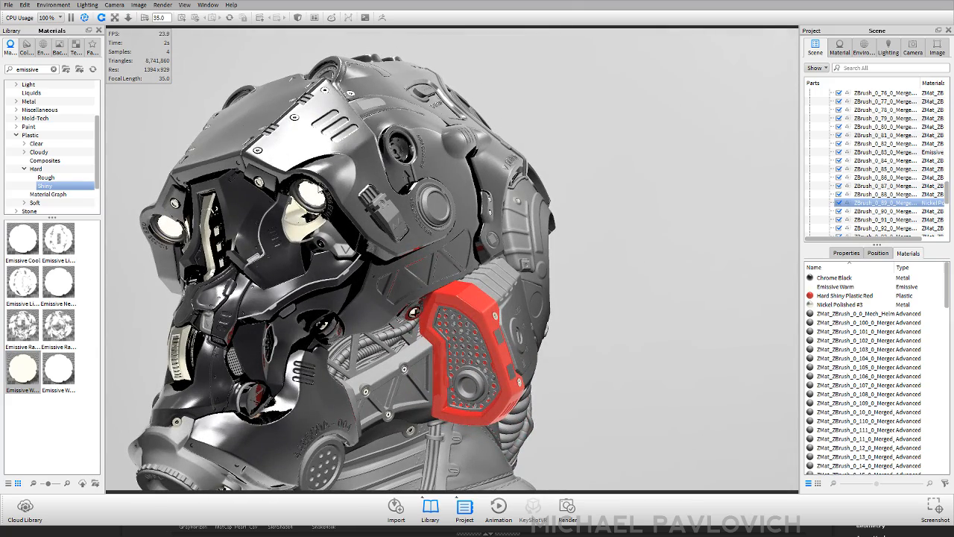
double_click(305, 192)
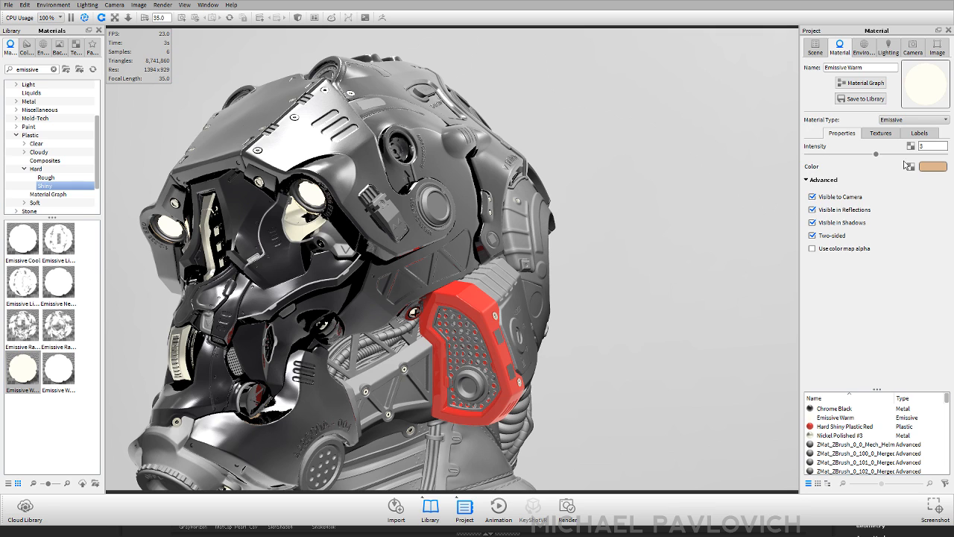
click(934, 61)
click(904, 66)
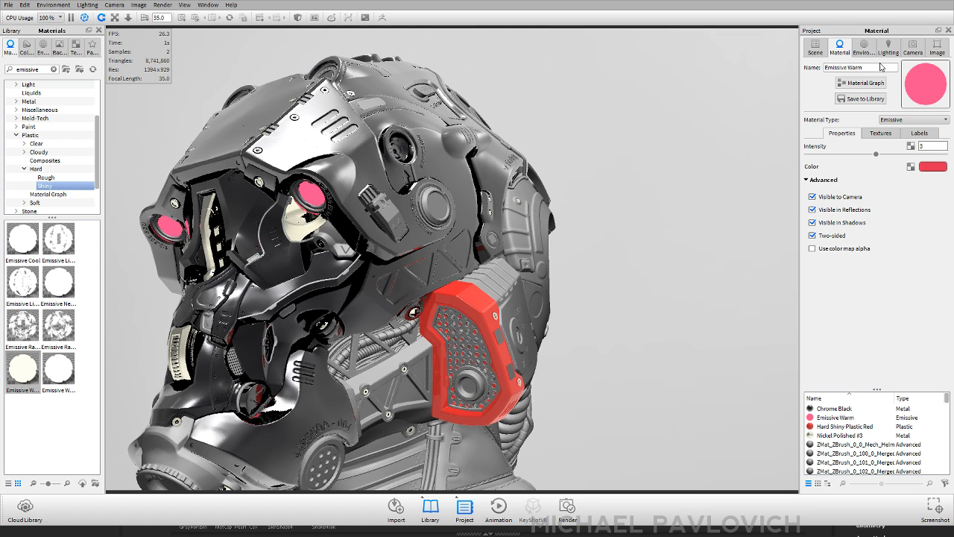
click(875, 66)
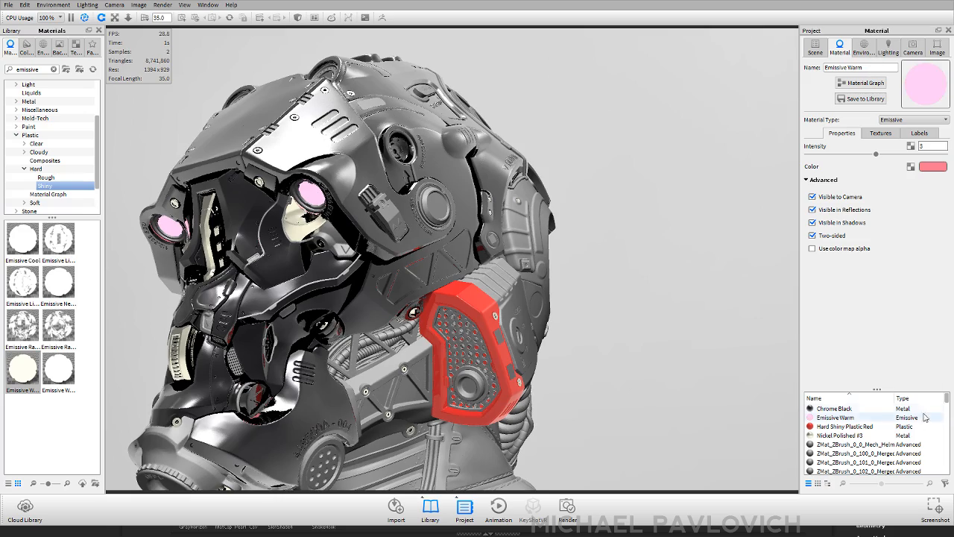
- Apply the scene's Emissive Warm material to the round discs in the red perforated side guards
drag(378, 250, 547, 134)
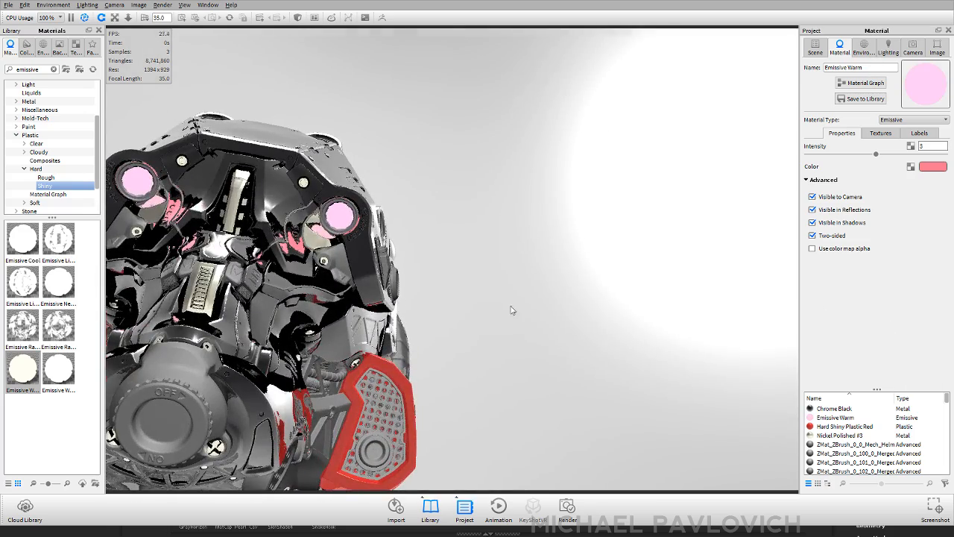
scroll(511, 311, down, 5)
drag(511, 311, 492, 270)
scroll(439, 326, up, 5)
drag(422, 269, 374, 270)
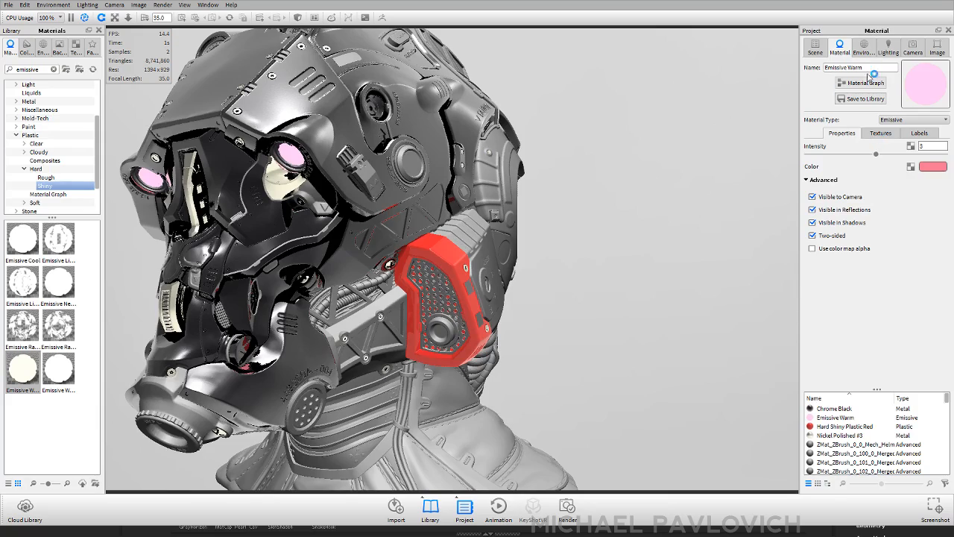
click(865, 48)
click(840, 47)
drag(843, 417, 466, 266)
drag(442, 336, 443, 332)
- Apply Hard Shiny Plastic Red to the pill-shaped insert on the helmet's side, the chin respirator and the nickel face parts
drag(611, 317, 560, 336)
scroll(556, 325, up, 3)
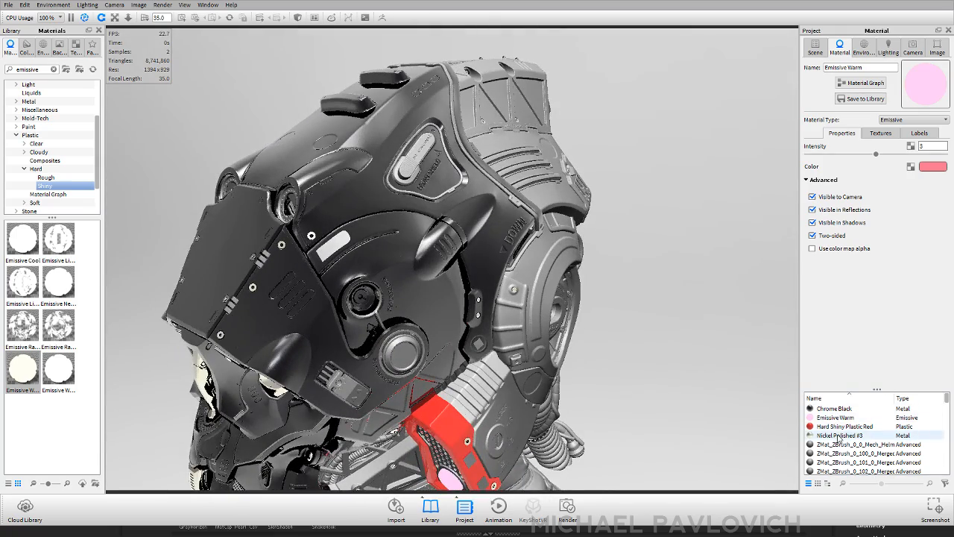
drag(838, 427, 407, 158)
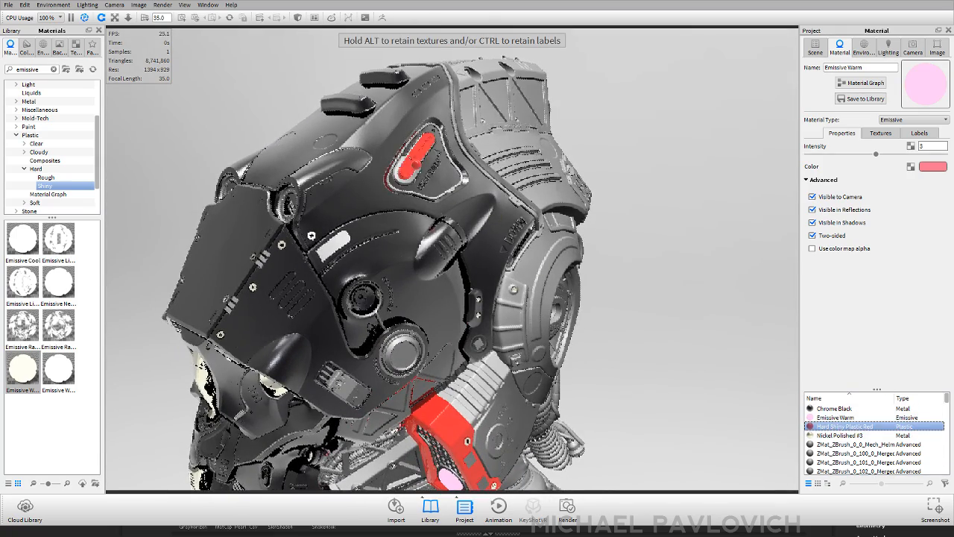
drag(684, 356, 564, 296)
drag(845, 426, 296, 404)
drag(574, 388, 468, 267)
drag(819, 427, 283, 357)
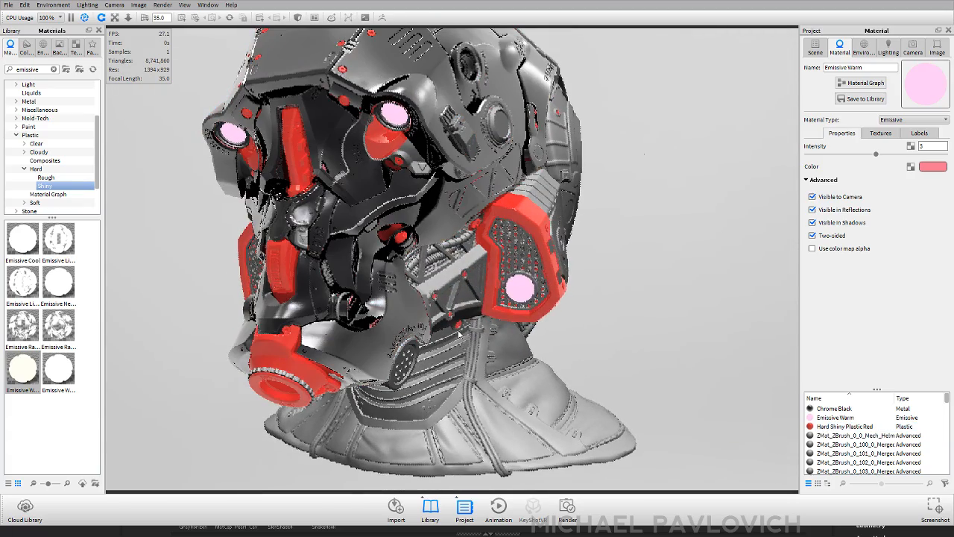
- Search the material library for rubber and tire, and apply Tire to the ribbed ring around the chin respirator
middle_drag(595, 371, 601, 398)
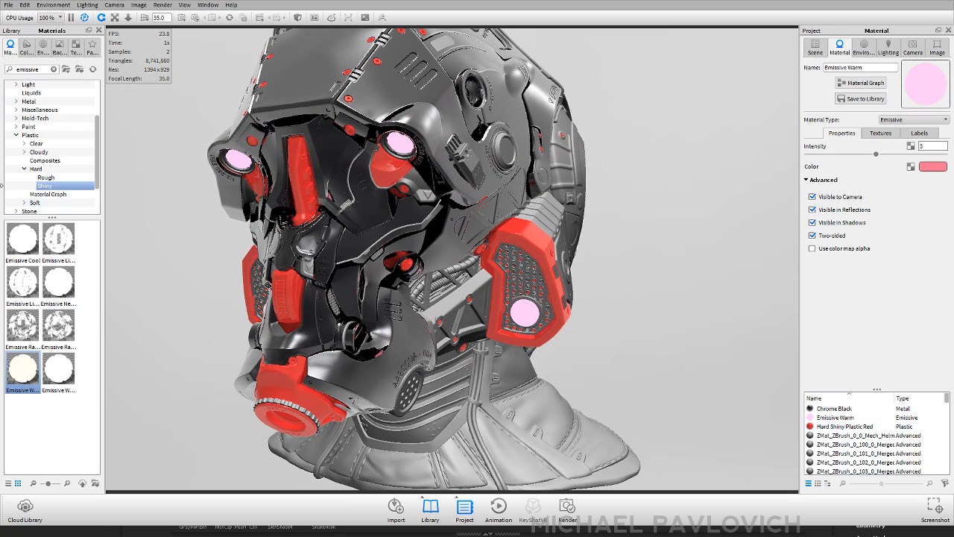
double_click(35, 70)
text(rubber)
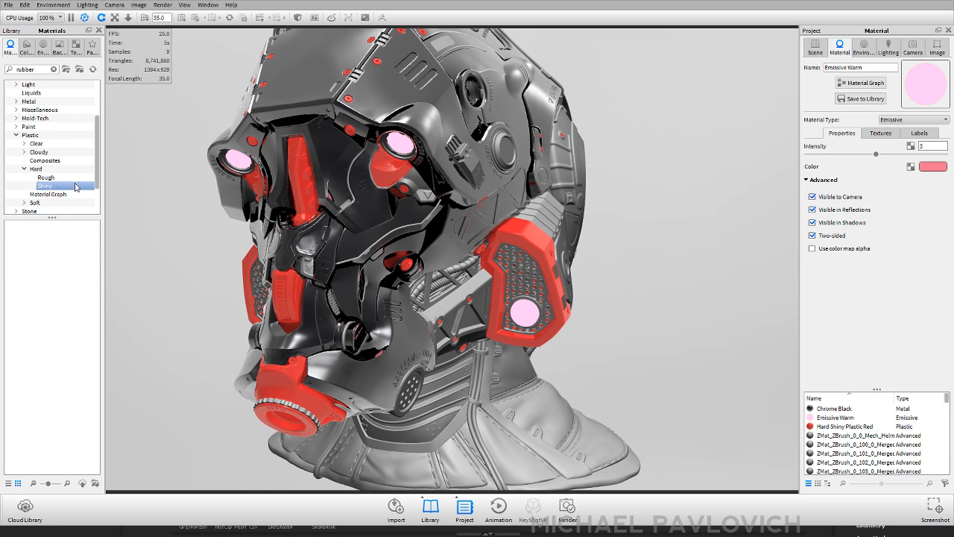
double_click(30, 70)
text(tire)
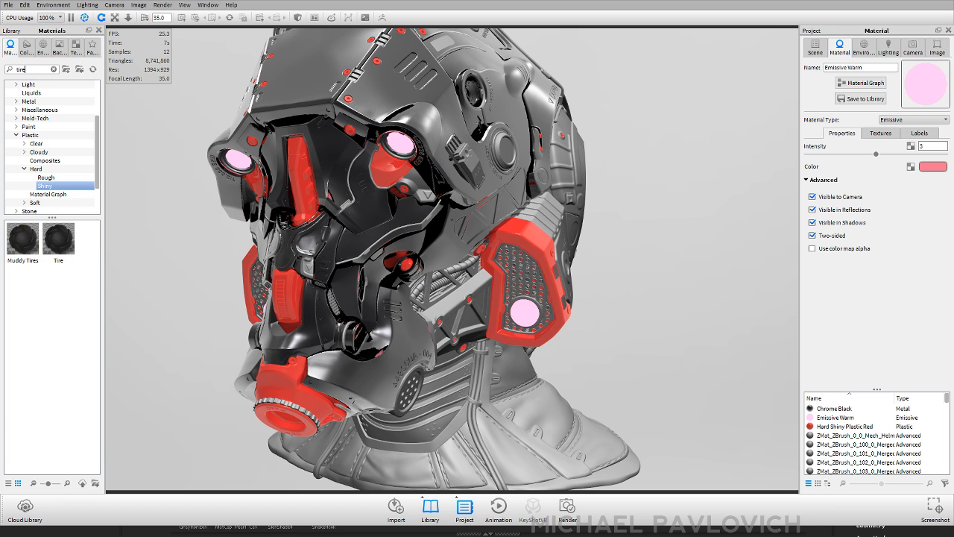
drag(60, 240, 442, 408)
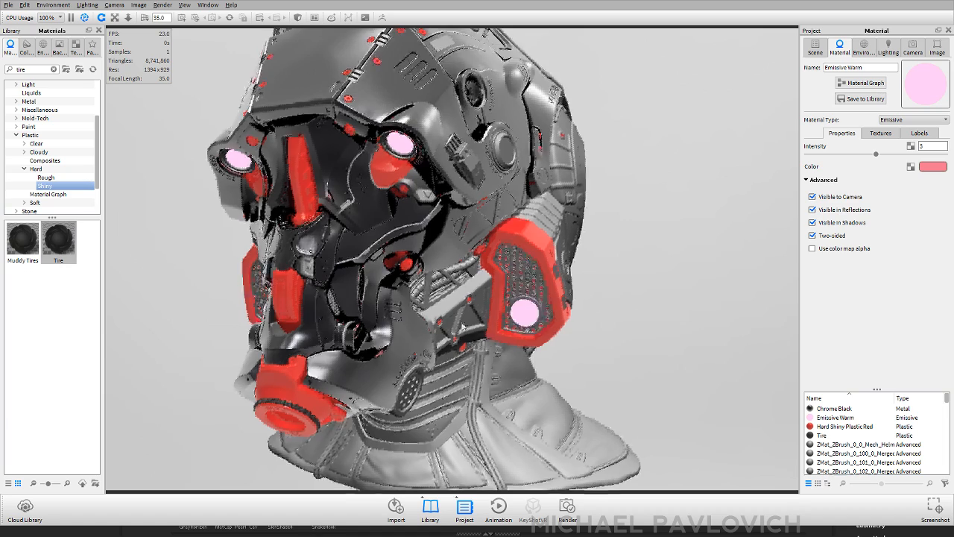
- Search the material library for leather and apply Leather Black to the stitched panels at the collar's front
middle_drag(478, 346, 407, 288)
double_click(41, 67)
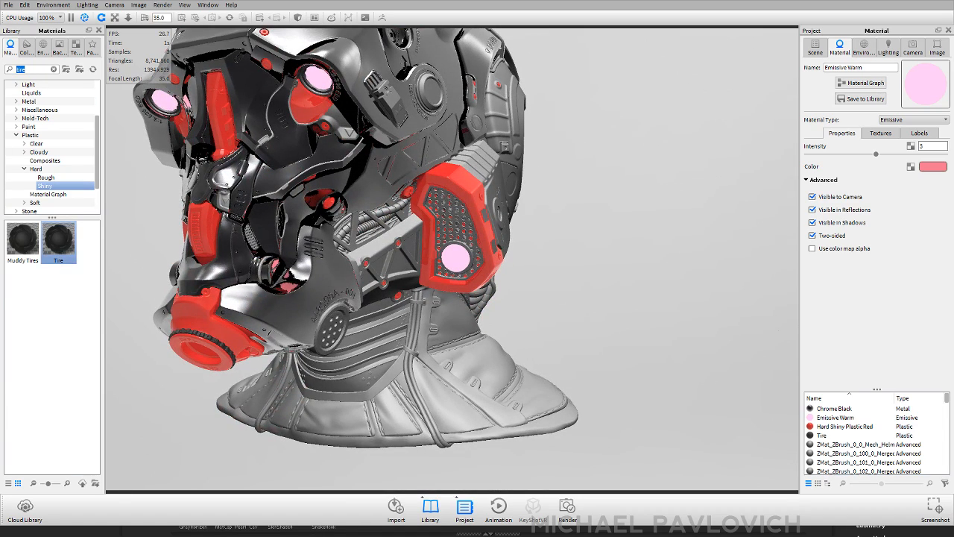
text(leathe)
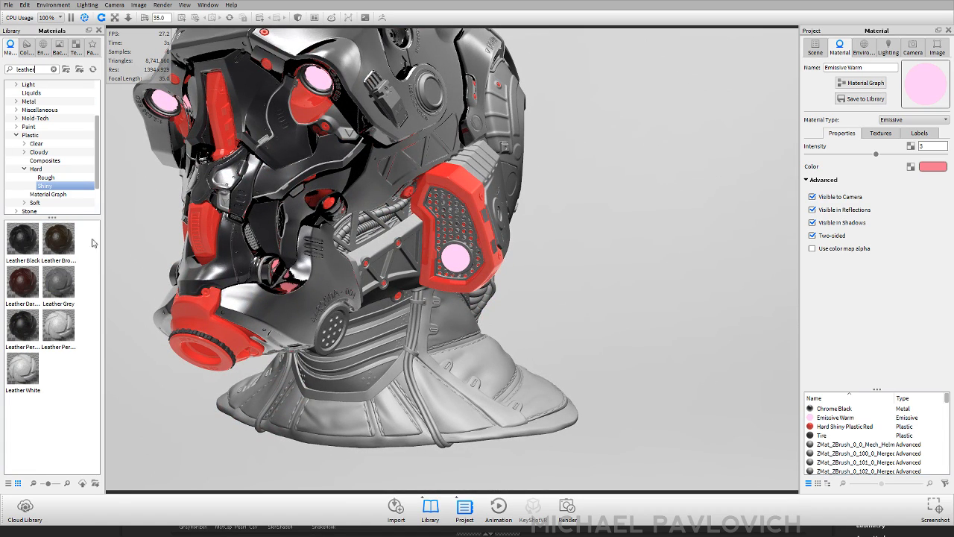
drag(31, 243, 418, 428)
middle_drag(417, 429, 391, 328)
scroll(390, 328, up, 3)
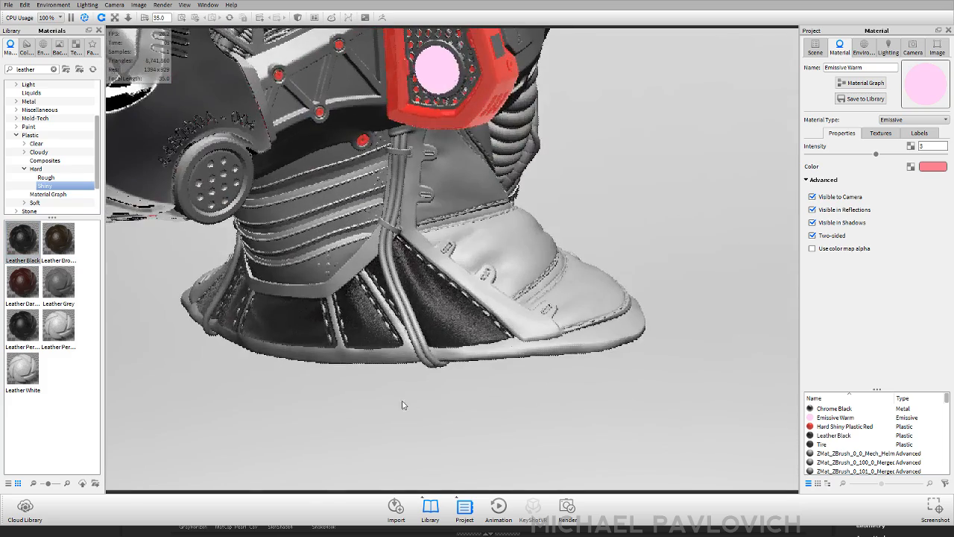
- Try the black perforated and dark red leathers on the collar's stitched panels and return to Leather Black
drag(25, 331, 451, 329)
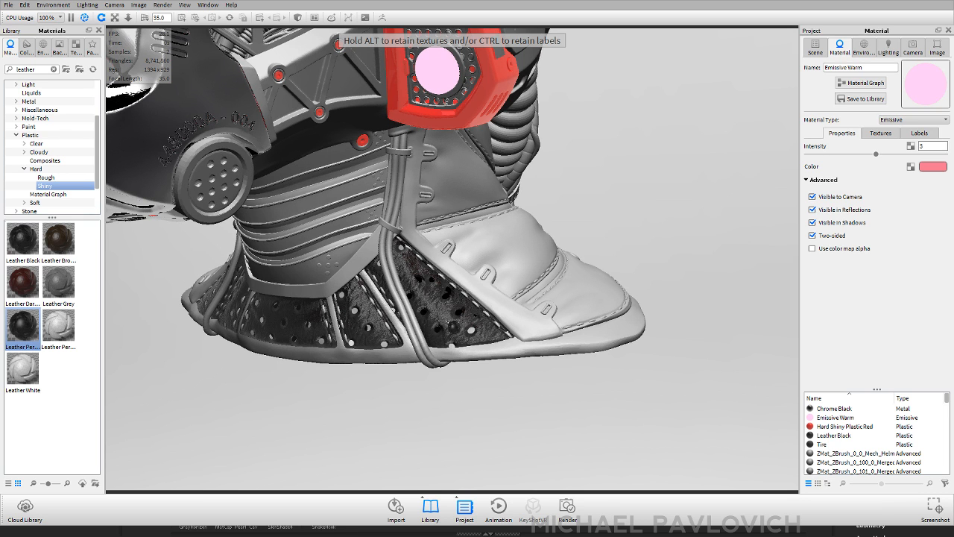
drag(26, 285, 450, 326)
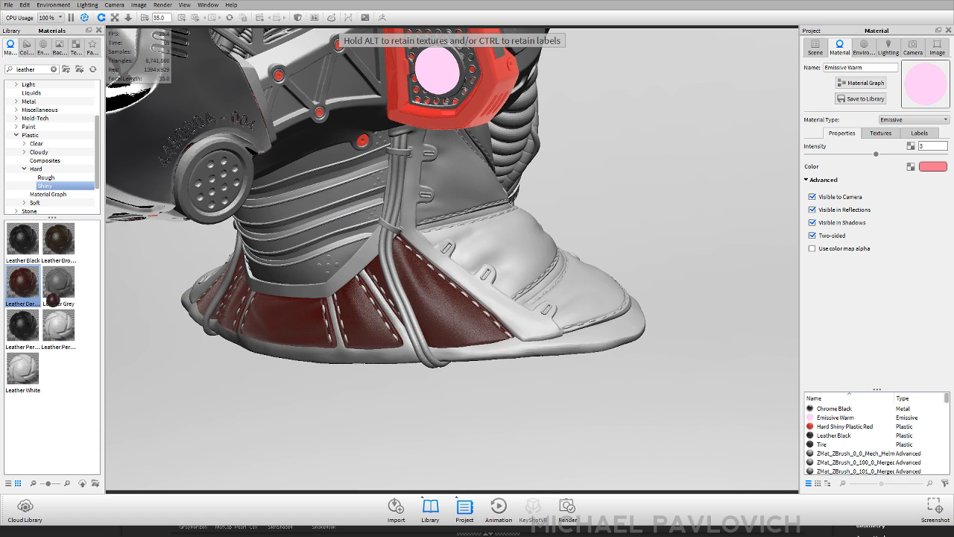
drag(58, 240, 13, 289)
drag(18, 240, 34, 249)
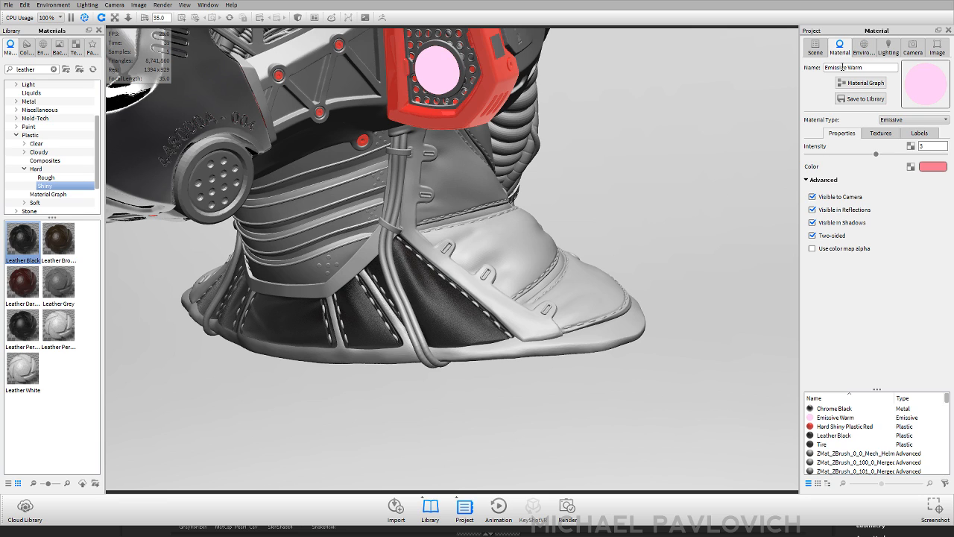
- Try the scene's Leather Black on the rest of the collar and undo the assignment
drag(843, 436, 542, 282)
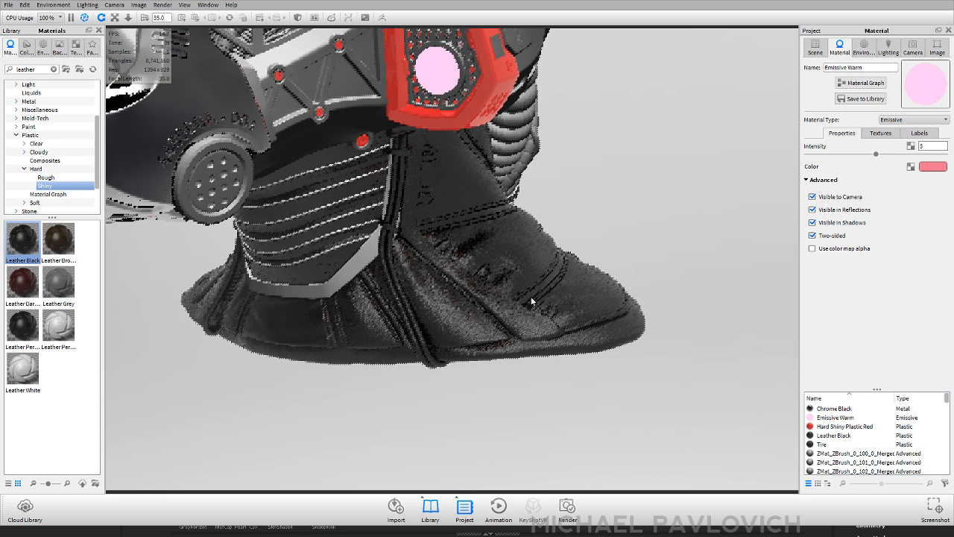
scroll(647, 281, down, 2)
middle_drag(574, 200, 545, 358)
key(ctrl+z)
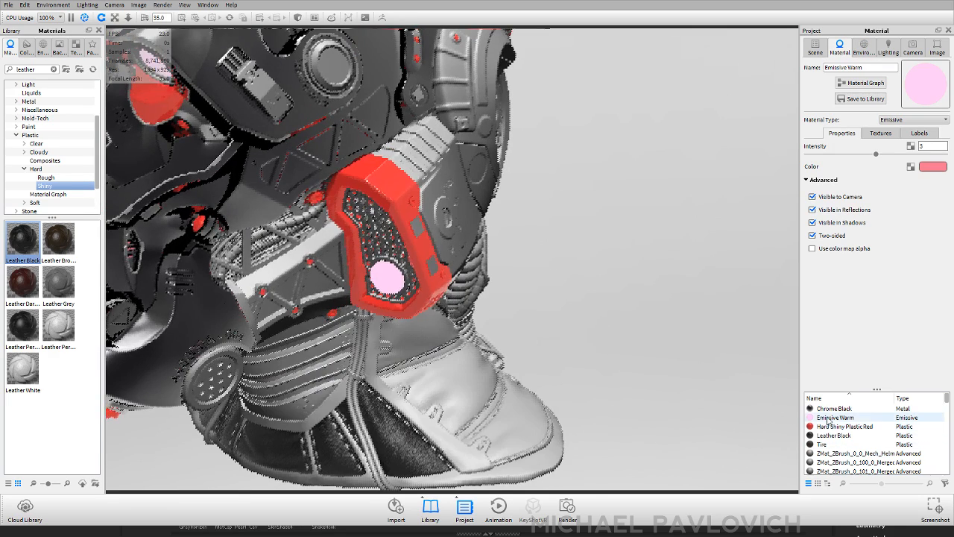
- Apply the scene's Leather Black material to the remaining grey collar parts, including the shoulder pads, trim and straps
drag(833, 435, 458, 372)
drag(469, 339, 472, 301)
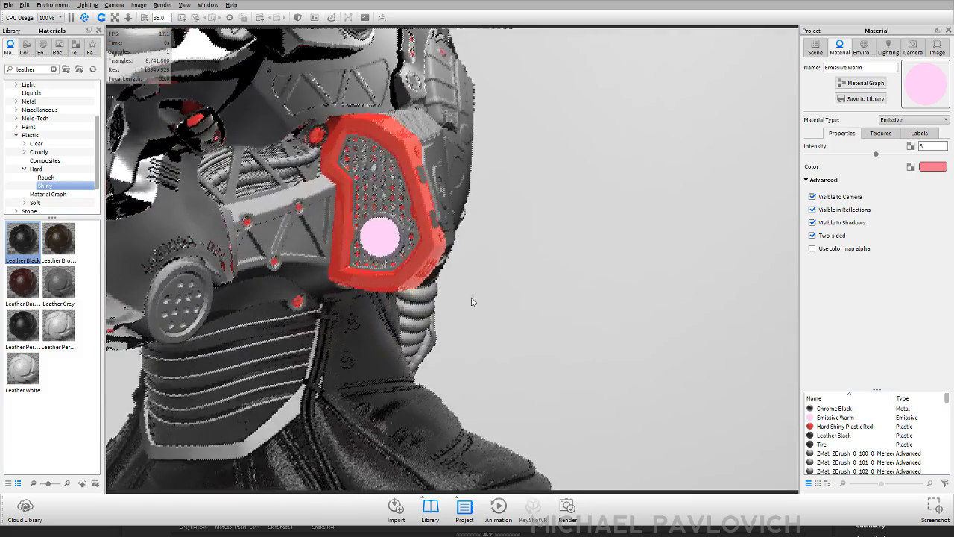
middle_drag(472, 301, 581, 225)
- Apply Tire to the frame of the front neck guard and Hard Shiny Plastic Red to its horizontal ribs
drag(823, 444, 366, 371)
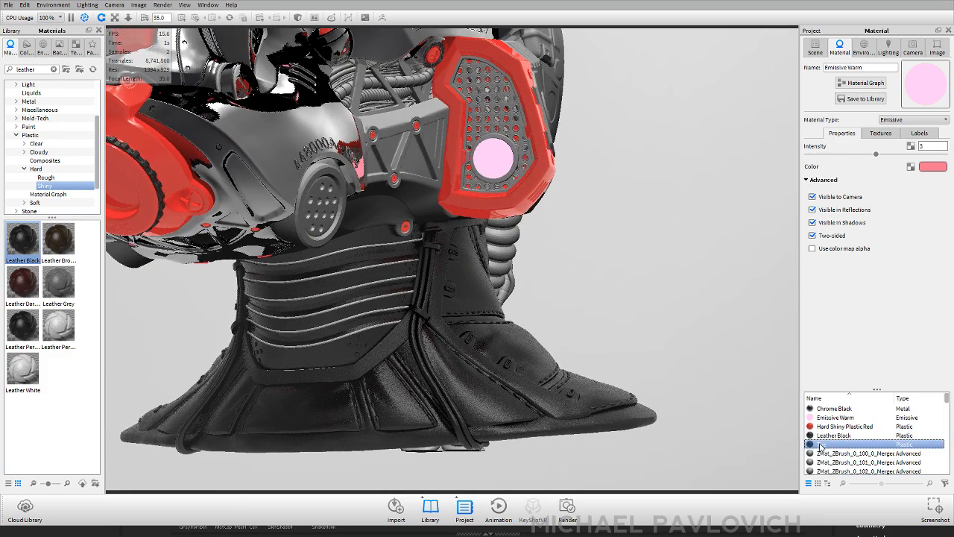
drag(820, 427, 383, 328)
scroll(442, 270, down, 4)
- Apply Hard Shiny Plastic Red to the thick corrugated hoses at the back of the neck
drag(567, 267, 479, 264)
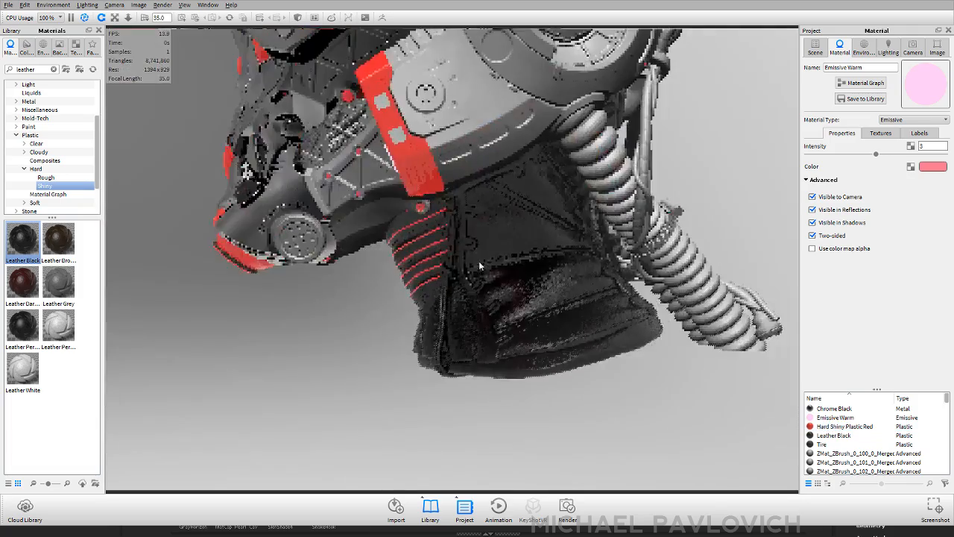
middle_drag(479, 265, 333, 385)
drag(577, 381, 475, 380)
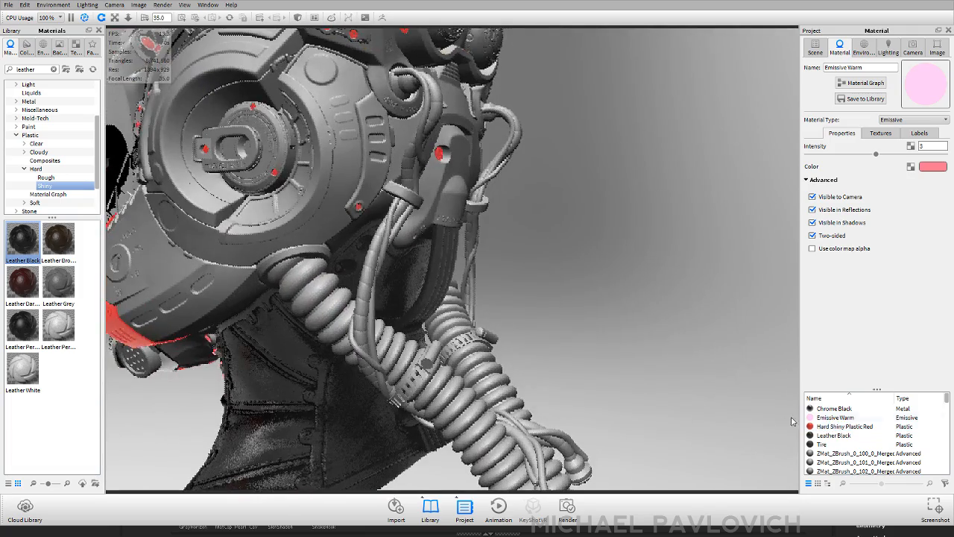
drag(826, 426, 324, 318)
scroll(411, 318, down, 3)
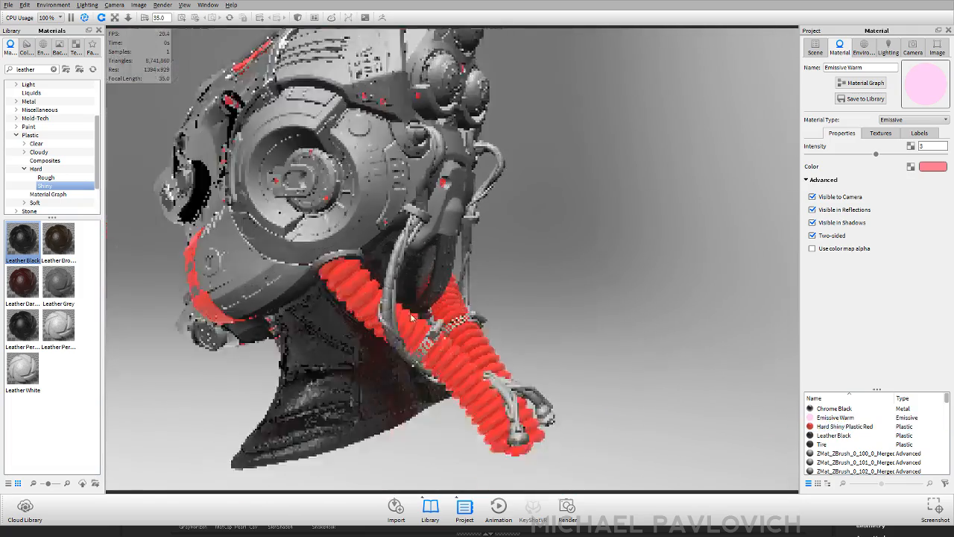
- Apply Hard Shiny Plastic Red to accent segments of the large round ear disc on the helmet's side
drag(413, 317, 774, 410)
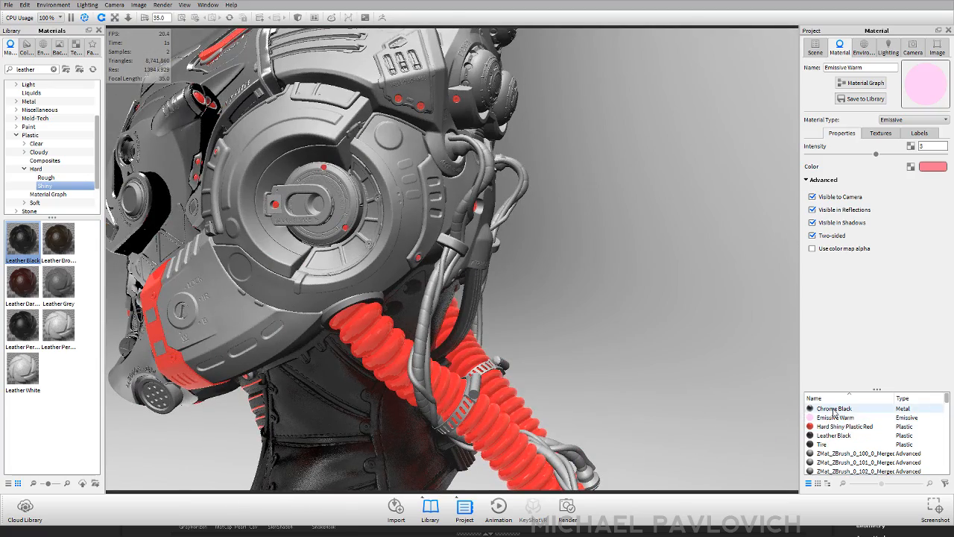
drag(834, 415, 317, 125)
drag(824, 427, 333, 94)
drag(823, 426, 224, 184)
- Examine the assigned materials on the whole helmet from the side and from a three-quarter view
scroll(365, 258, down, 6)
drag(417, 268, 646, 306)
scroll(645, 306, up, 3)
middle_drag(559, 341, 607, 409)
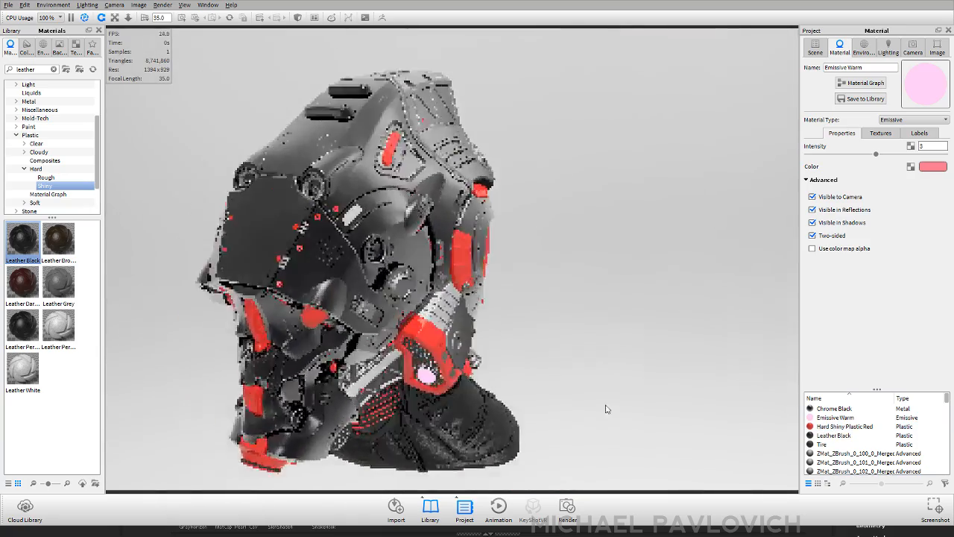
drag(608, 409, 573, 290)
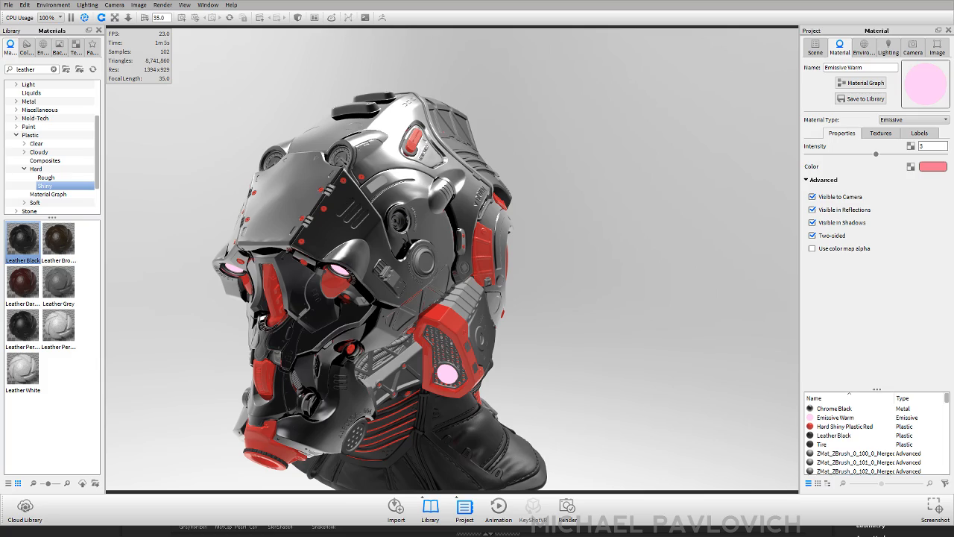
- Review the helmet from the front with the lighting presets, and open the eyes' Emissive Warm material
drag(531, 212, 468, 223)
drag(428, 250, 335, 250)
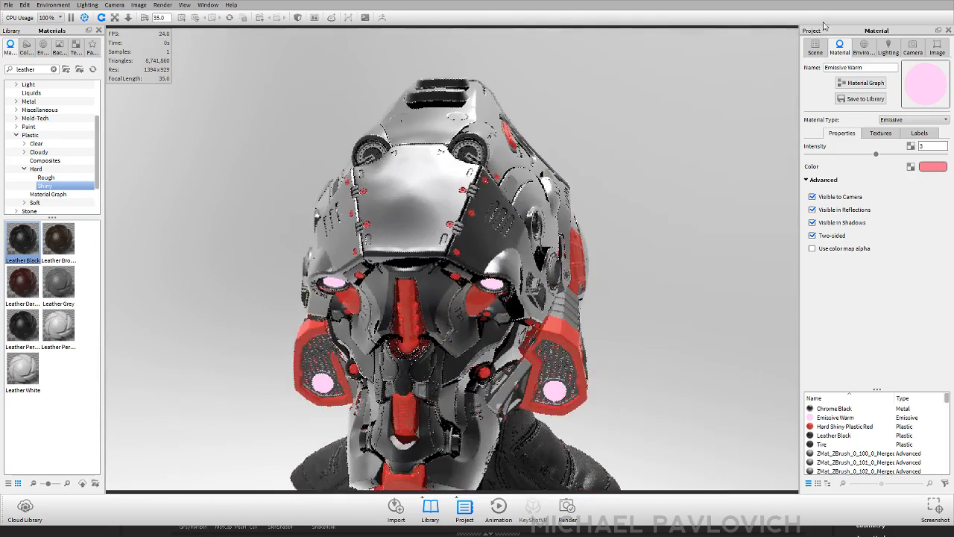
click(888, 51)
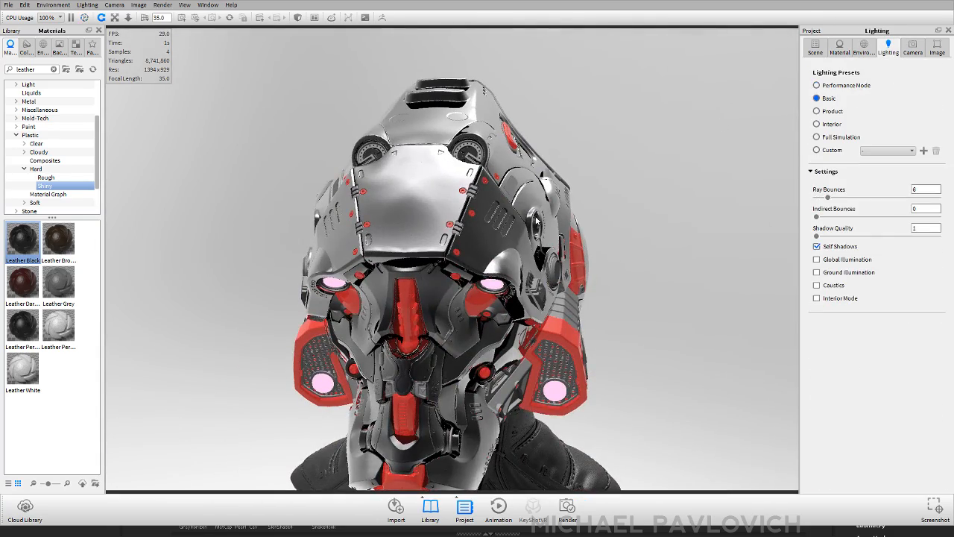
drag(648, 232, 395, 228)
double_click(393, 225)
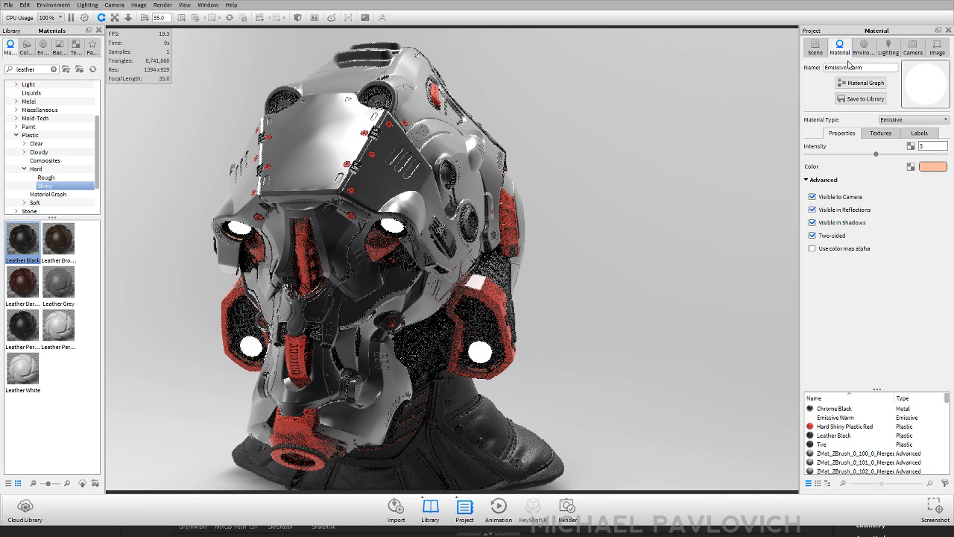
- Darken the environment lighting around the helmet by setting its brightness to 0.08
mouse_move(526, 160)
mouse_down()
mouse_move(443, 179)
mouse_move(543, 218)
mouse_move(521, 165)
mouse_up()
scroll(522, 164, down, 5)
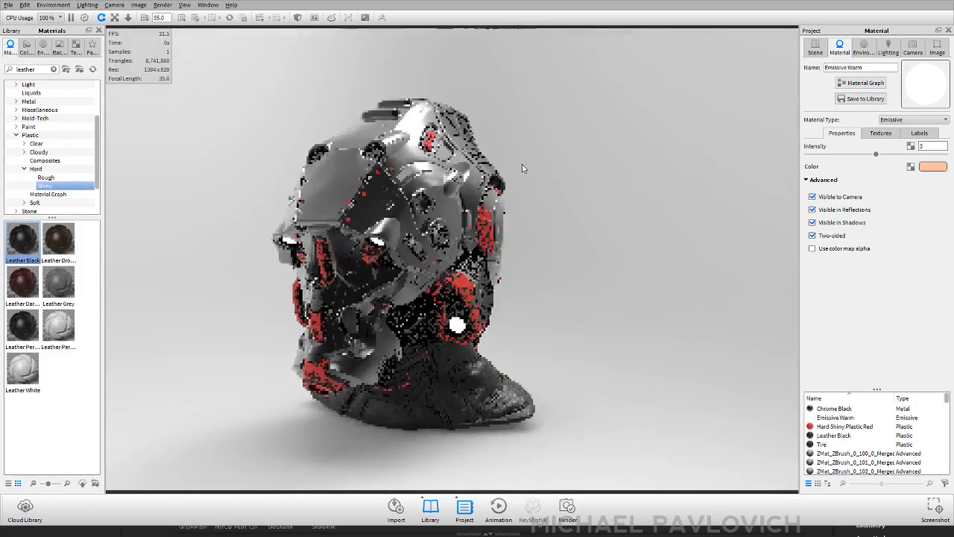
click(864, 48)
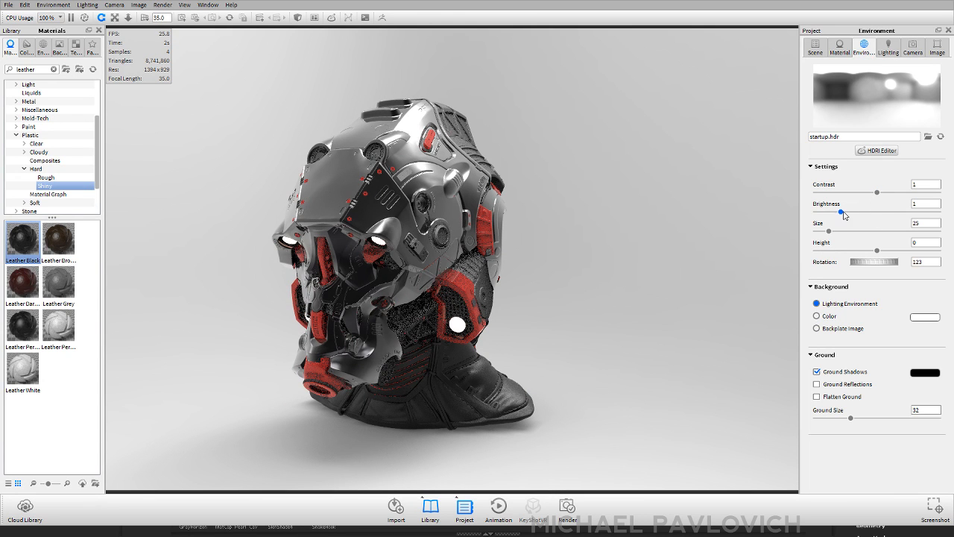
drag(842, 213, 817, 215)
drag(350, 183, 390, 204)
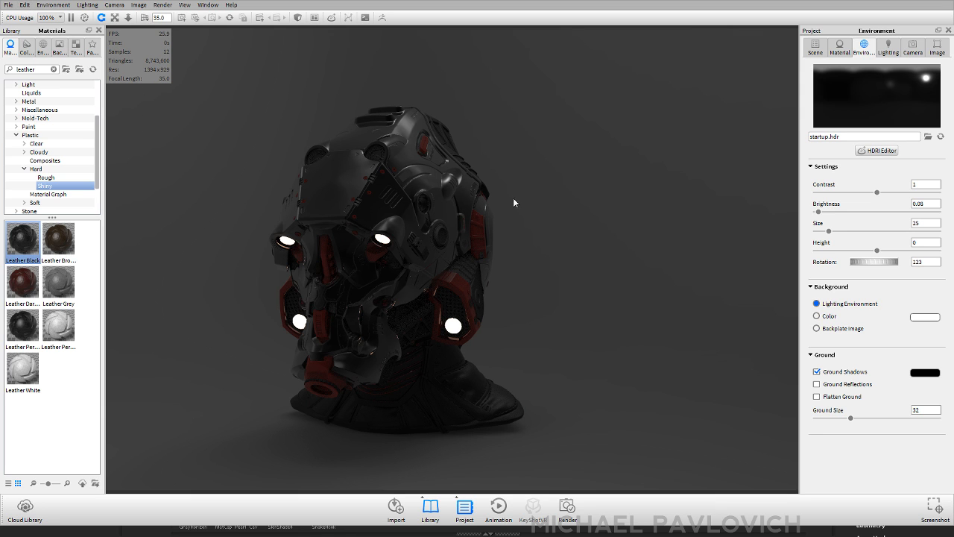
- Open the material of the sphere beside the helmet and search the material library for "area"
scroll(522, 190, down, 4)
drag(417, 164, 603, 267)
scroll(506, 185, down, 3)
double_click(693, 300)
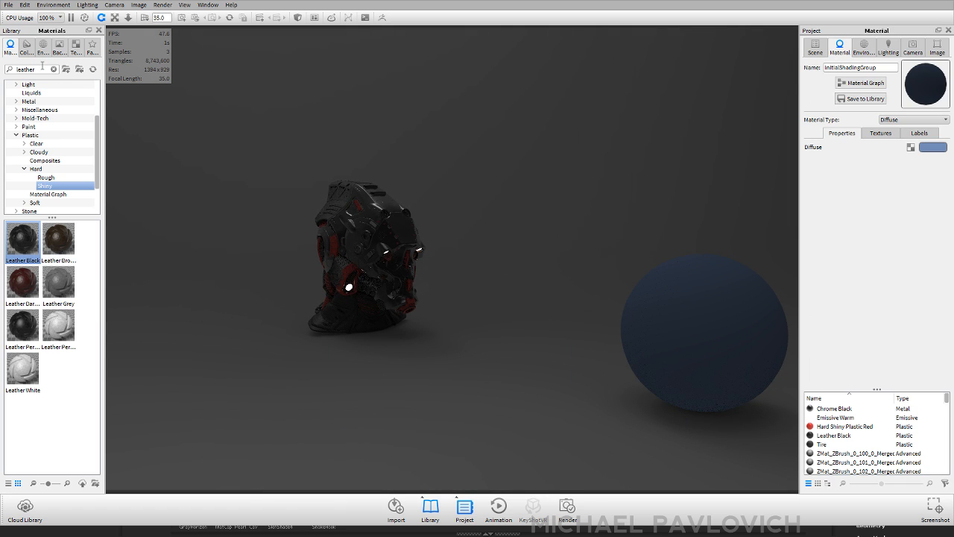
text(area)
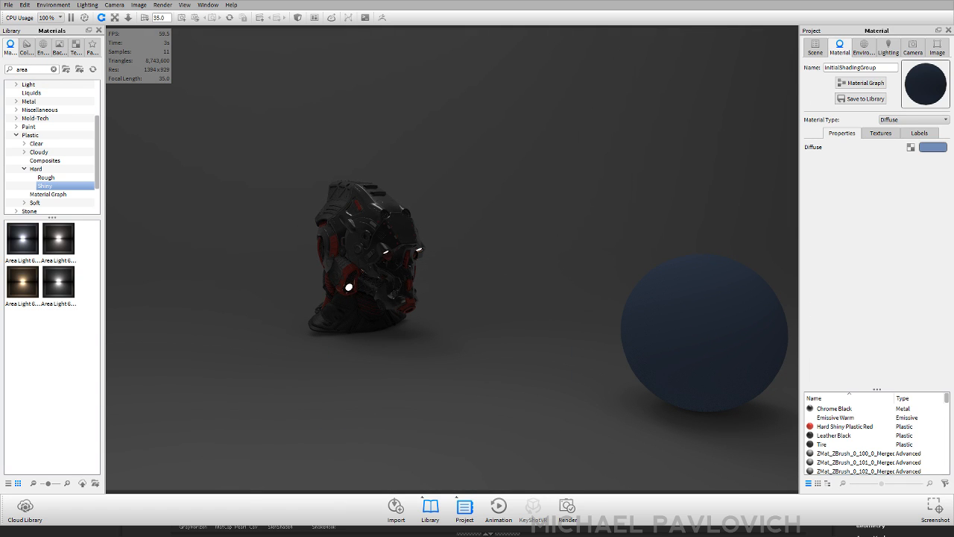
- Apply Area Light 6000 Lumen Cool to the sphere, raise it above the ground and move it closer to the helmet
drag(39, 258, 725, 313)
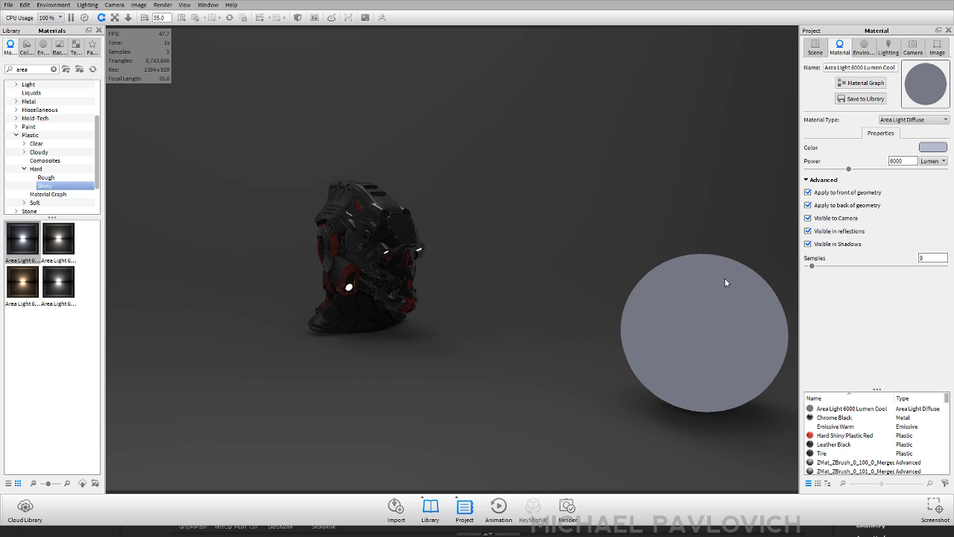
key(ctrl+d)
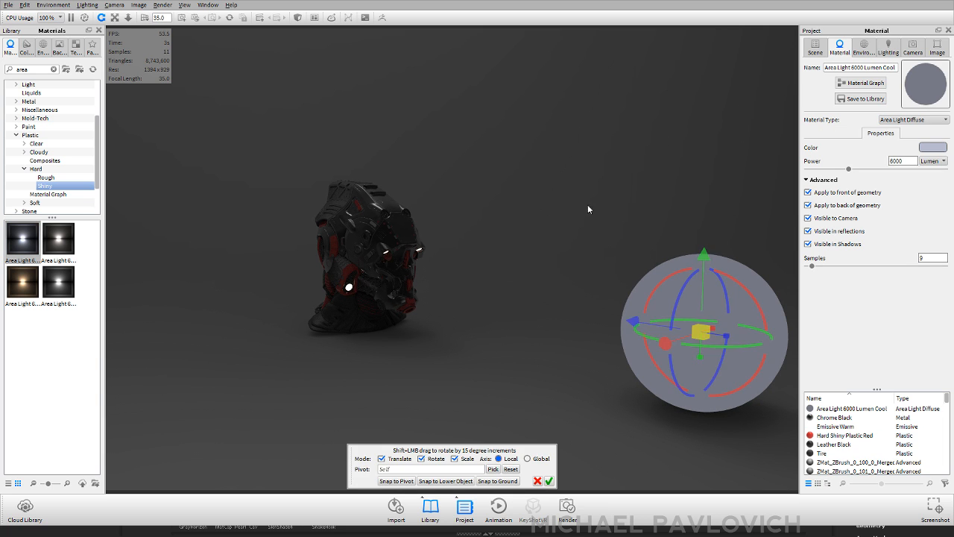
drag(588, 205, 645, 207)
drag(734, 225, 645, 46)
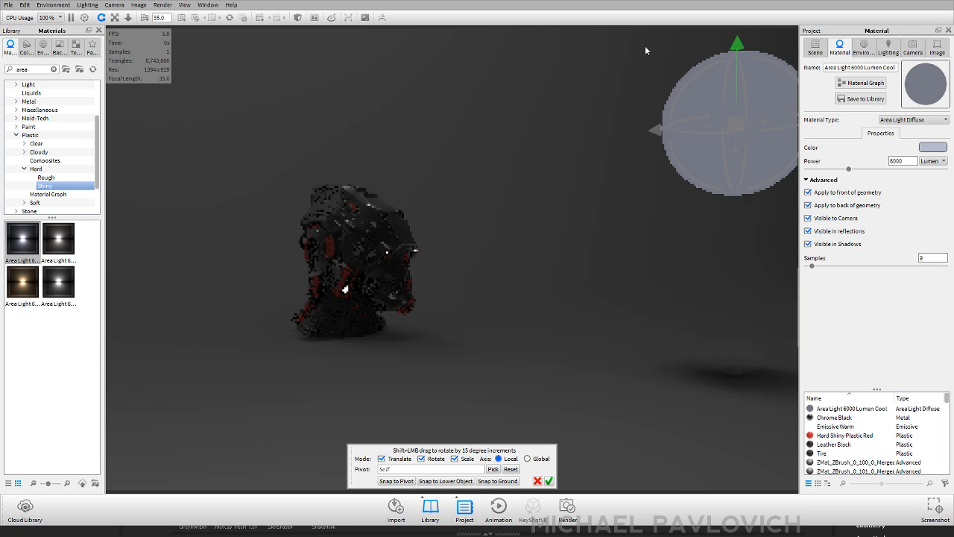
drag(654, 127, 145, 142)
drag(368, 138, 419, 214)
drag(498, 194, 642, 161)
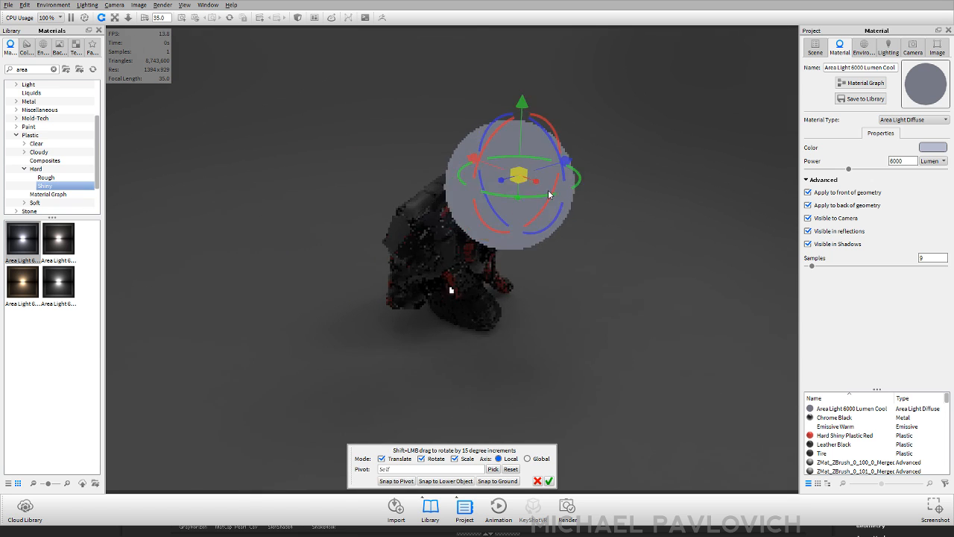
- Switch the sphere light's power unit to Watt and shift the sphere slightly closer to the helmet
drag(450, 287, 539, 247)
scroll(482, 286, up, 3)
drag(481, 282, 538, 285)
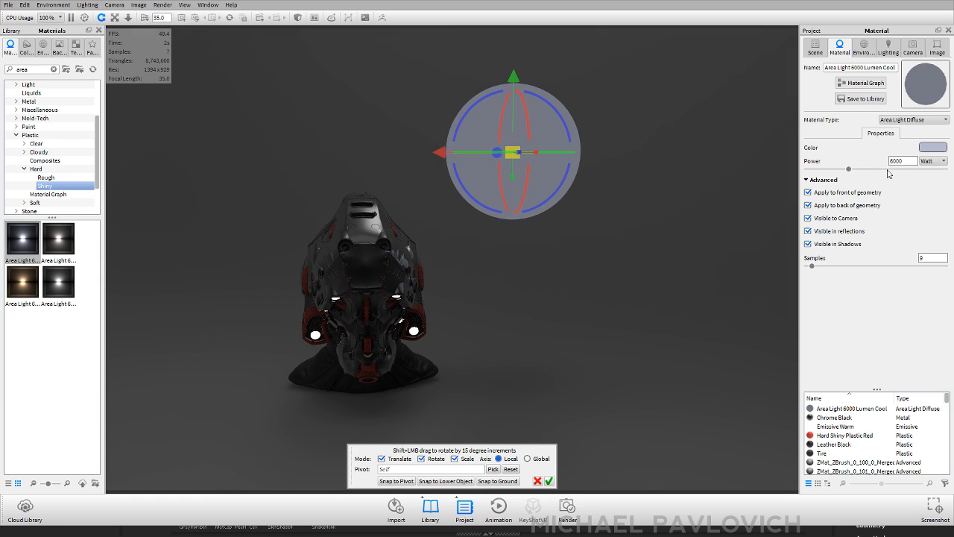
drag(613, 181, 572, 173)
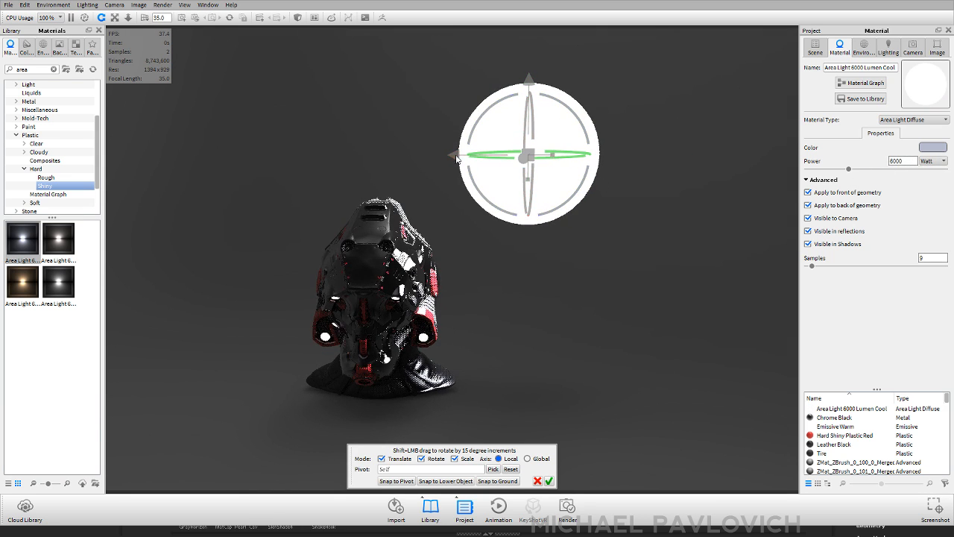
drag(456, 158, 433, 164)
drag(534, 222, 573, 230)
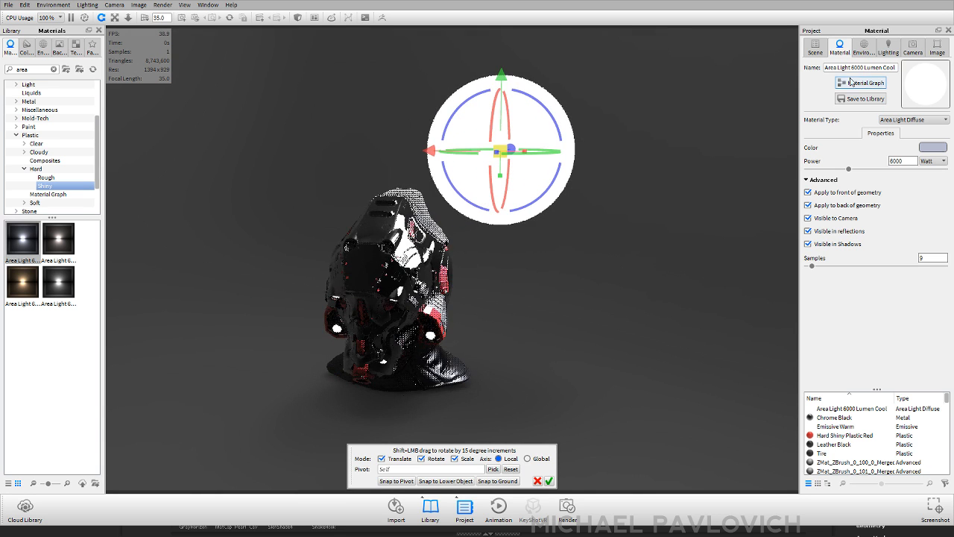
- Delete the Sphere group from the scene and close the Move tool
click(815, 46)
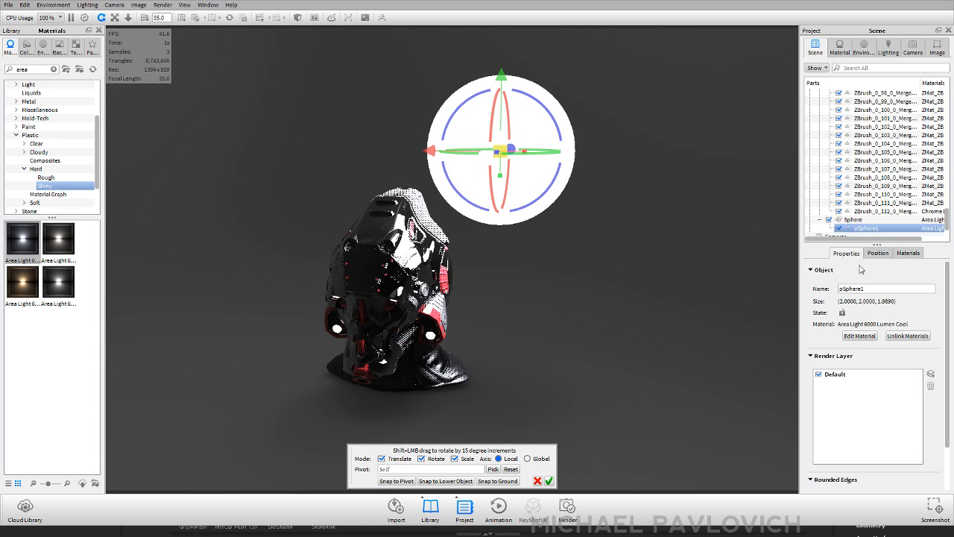
click(860, 221)
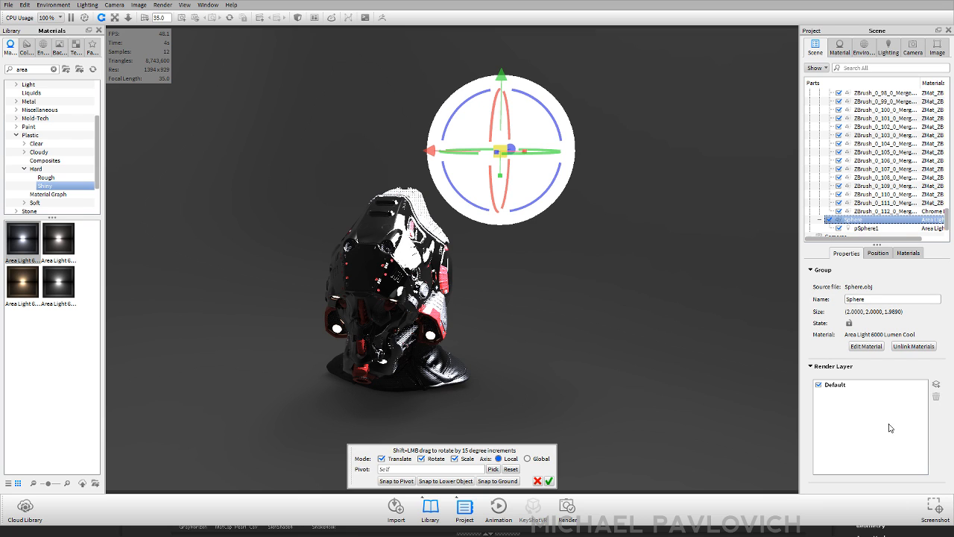
key(Delete)
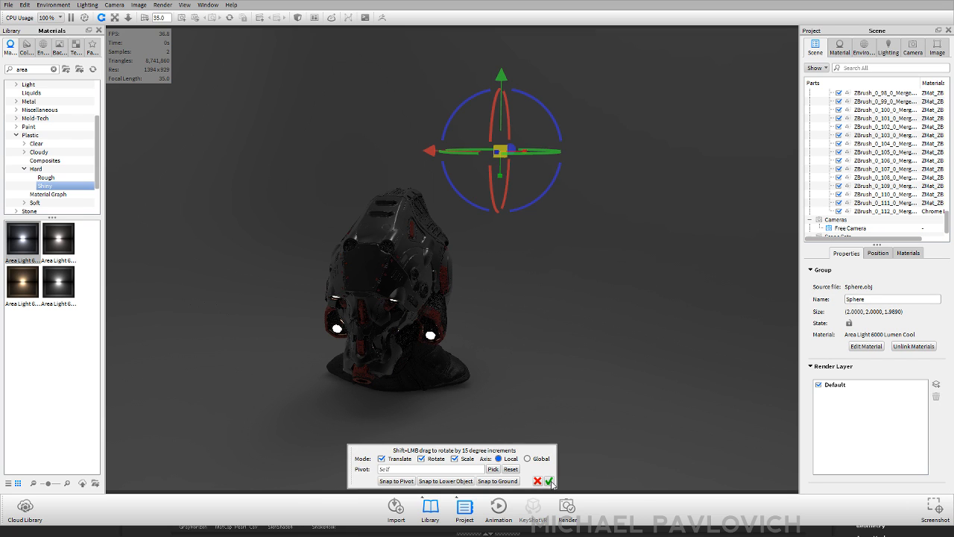
click(550, 481)
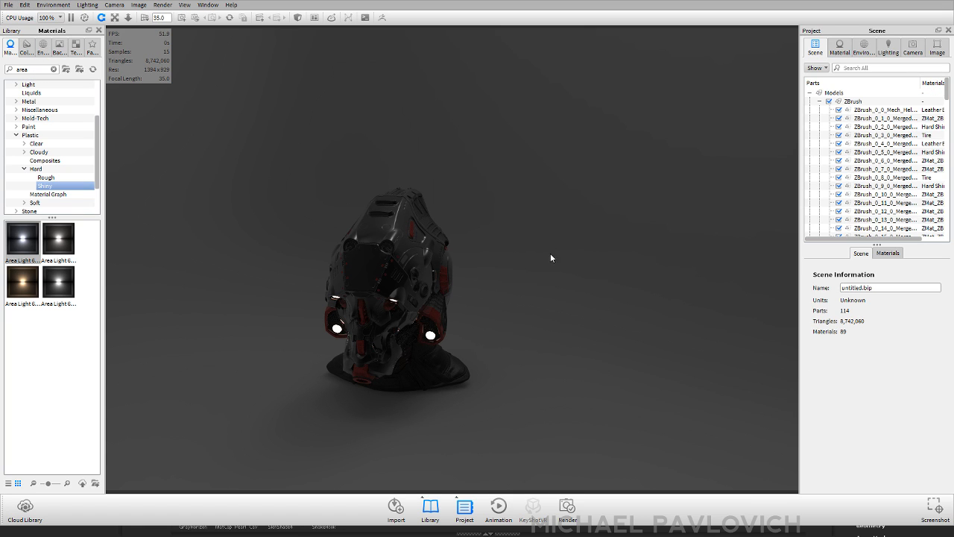
- Select the new plane in front of the helmet and raise it to about 5.5 in Y with the Move tool
alt+right_drag(636, 248, 402, 314)
click(366, 401)
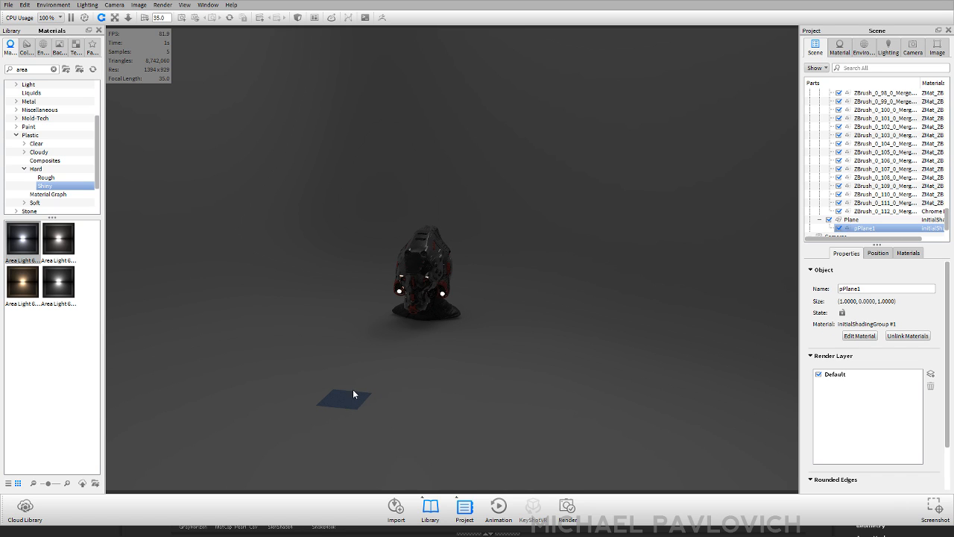
key(ctrl+d)
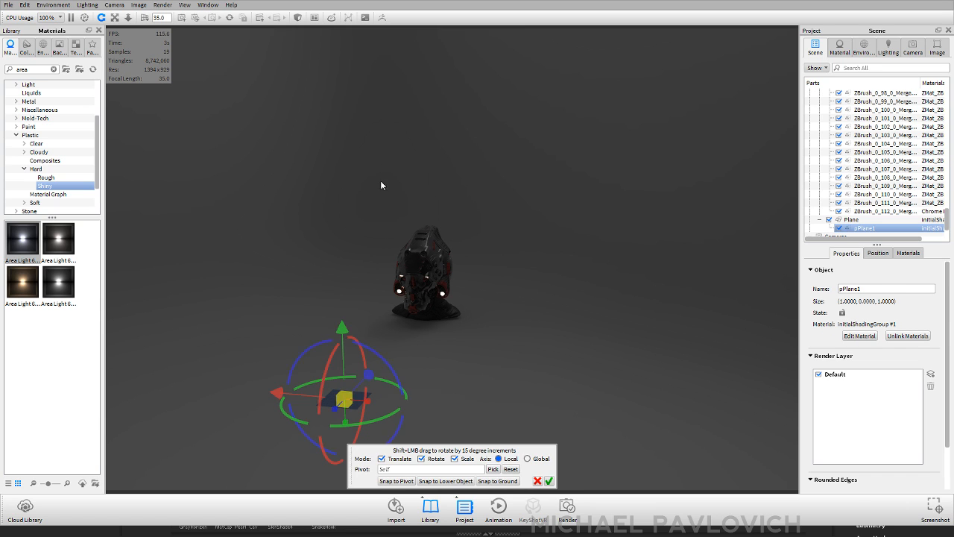
drag(340, 334, 404, 91)
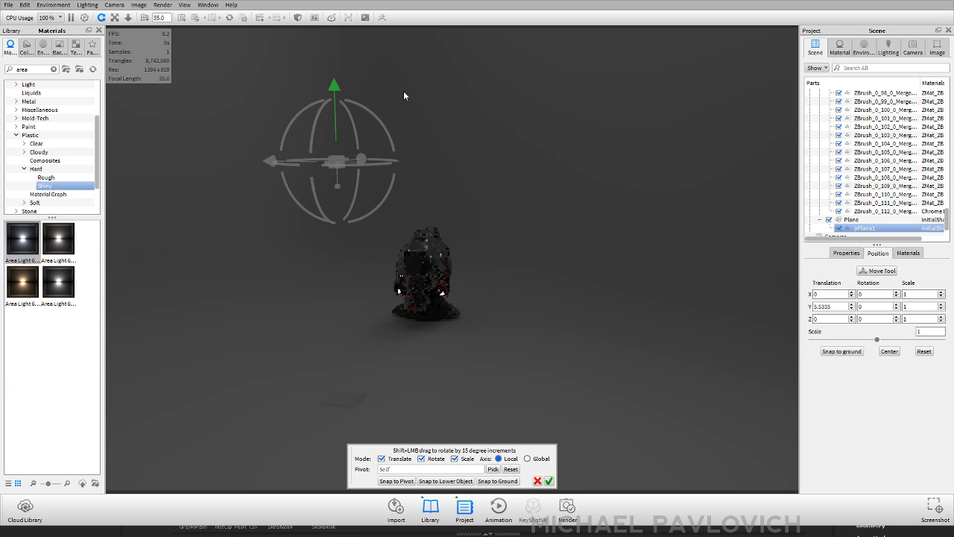
- Tilt the plane upright to about 104 degrees in X and move it to about 3.0 in Z
drag(430, 137, 361, 187)
drag(237, 213, 555, 94)
drag(419, 125, 589, 164)
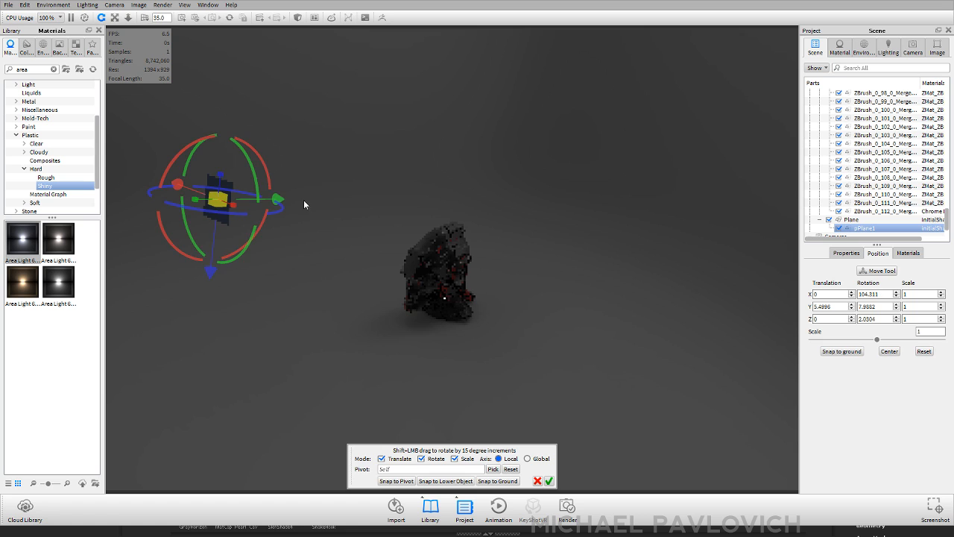
drag(278, 200, 449, 193)
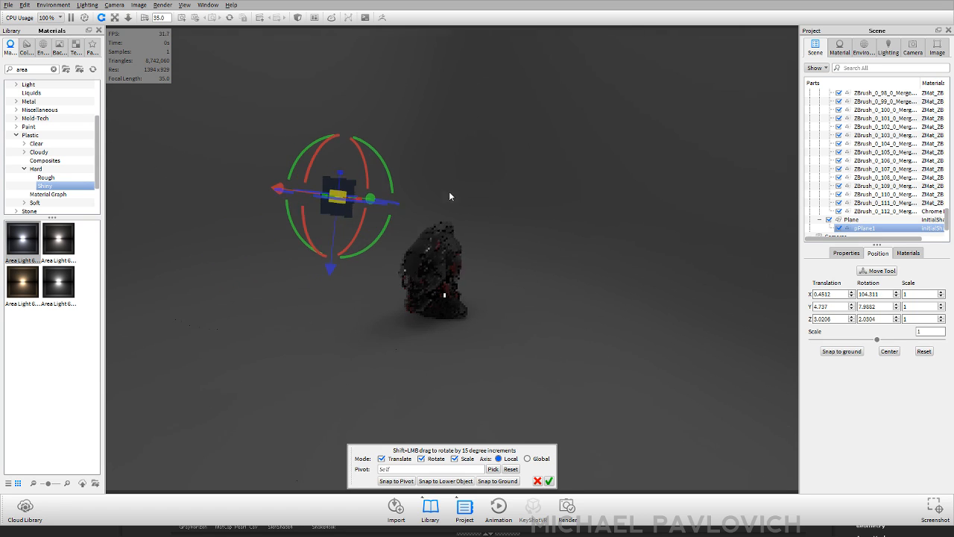
- Turn the plane to about -43 degrees in Y and place it near X 3.4, Y 3.4, Z 5.7, diagonally in front of the helmet
drag(378, 203, 442, 231)
mouse_move(313, 231)
mouse_down()
mouse_move(392, 238)
mouse_move(300, 222)
mouse_up()
drag(359, 179, 543, 176)
drag(392, 217, 547, 281)
scroll(547, 281, up, 3)
middle_drag(494, 242, 509, 224)
scroll(500, 302, up, 3)
drag(542, 254, 446, 92)
drag(404, 154, 483, 119)
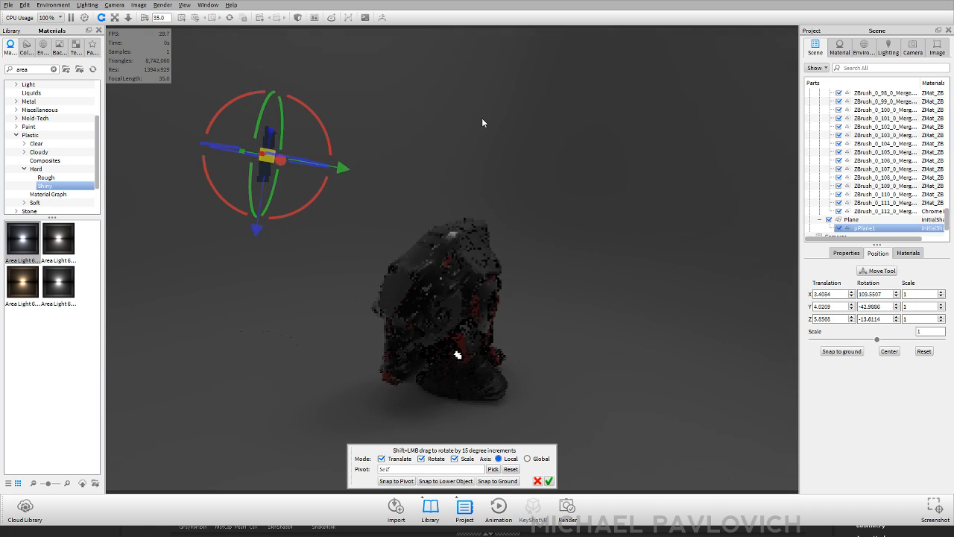
drag(256, 230, 247, 269)
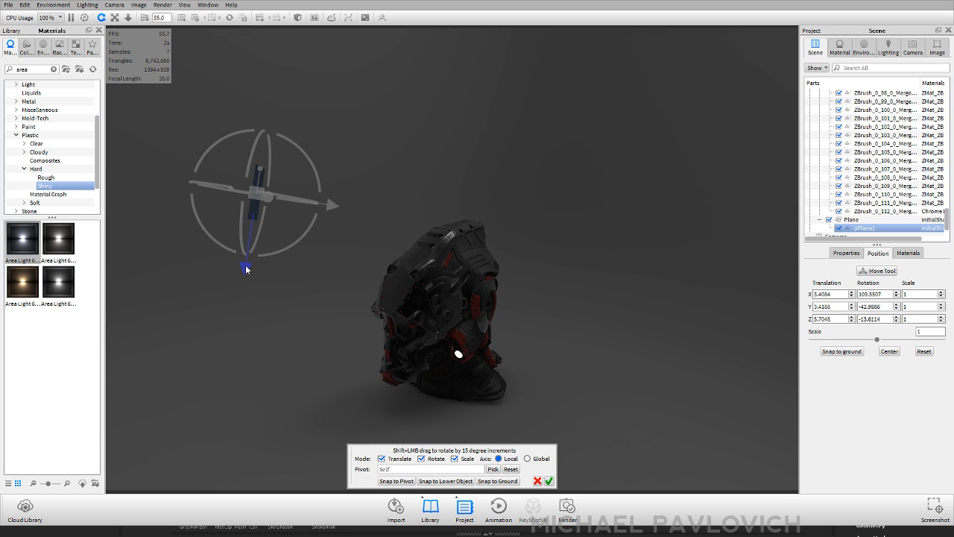
- Scale the plane up to about 4.83 and turn it to about -53 degrees in Y to face the helmet
drag(247, 269, 302, 215)
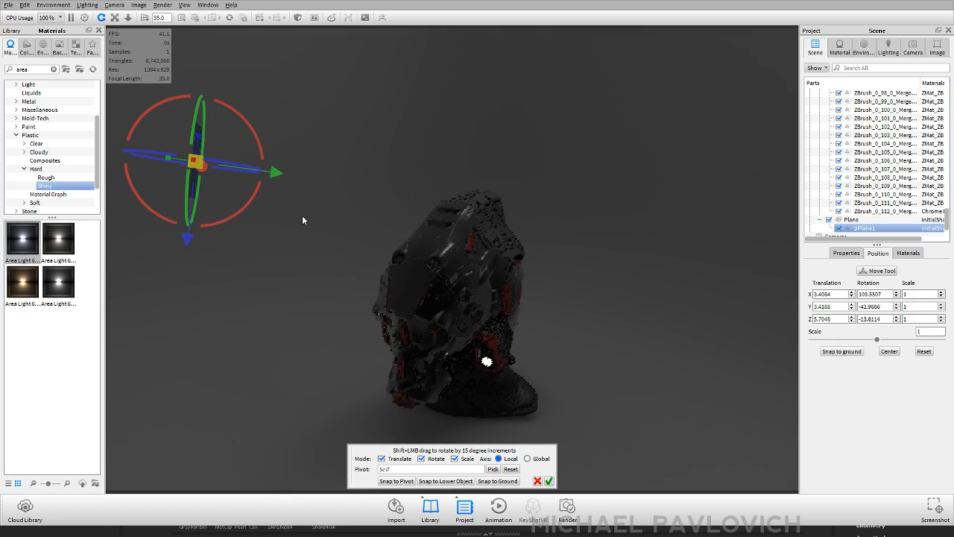
drag(221, 216, 250, 143)
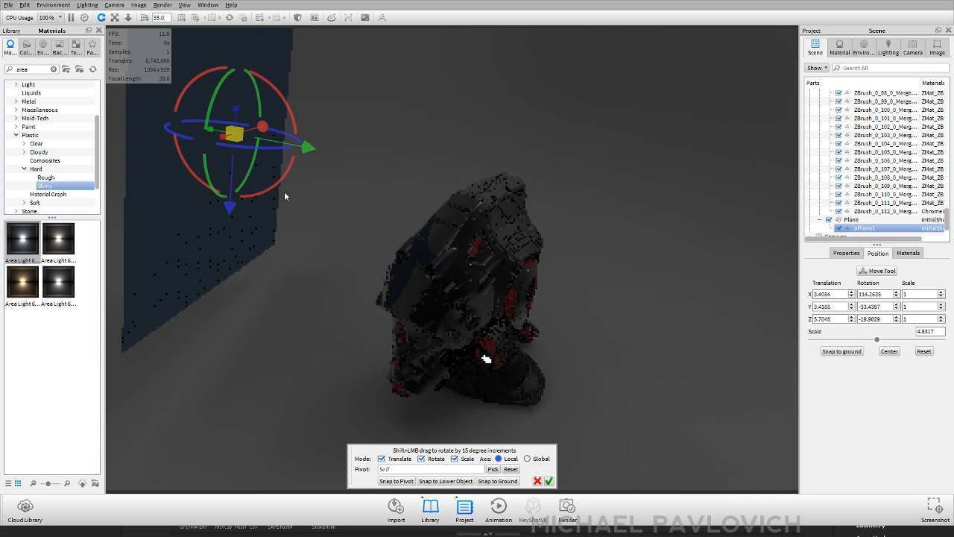
drag(285, 195, 344, 191)
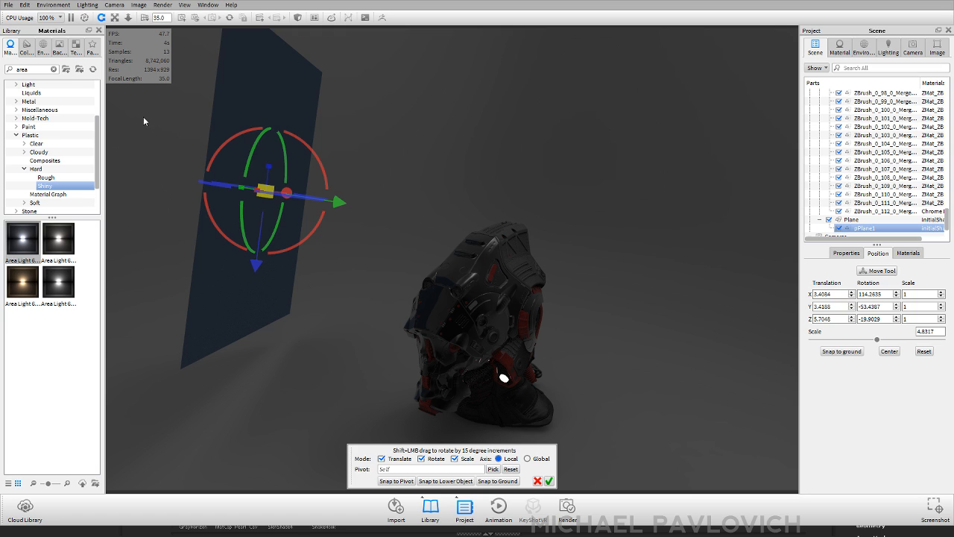
- Apply Area Light 6000 Lumen Cool to the large plane and switch its power unit to Watt
drag(23, 243, 267, 101)
double_click(267, 101)
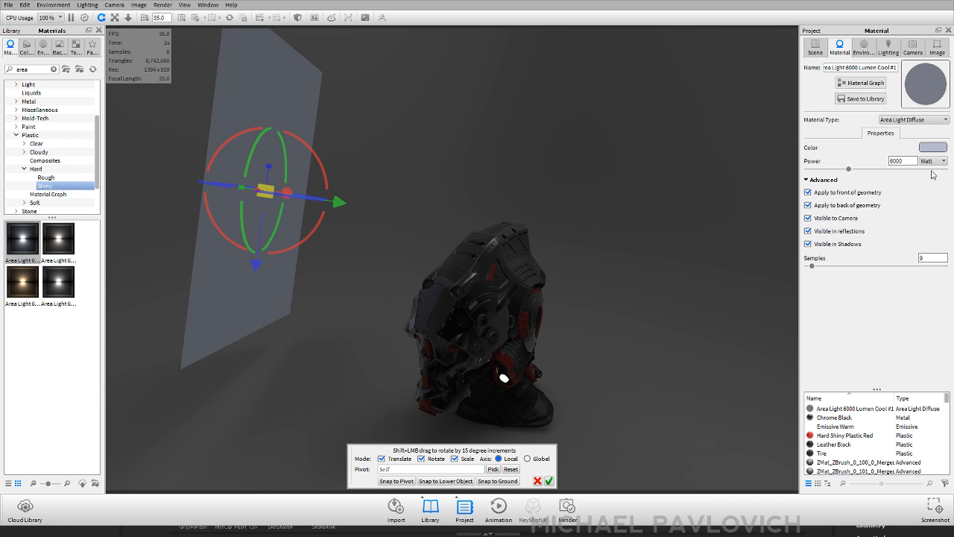
middle_drag(488, 273, 494, 233)
drag(493, 232, 541, 236)
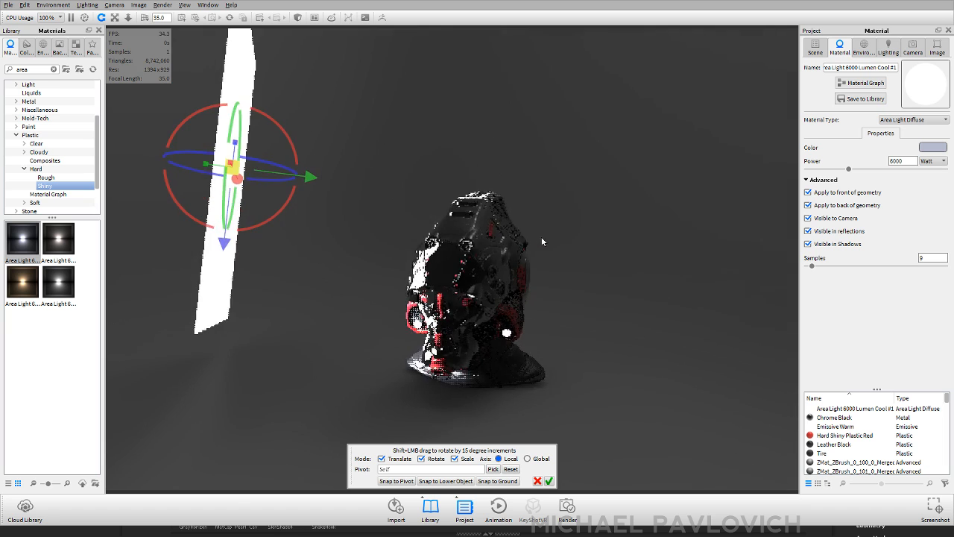
- Reduce the plane light's power to 220 Watt and accept the plane's placement
scroll(486, 329, up, 4)
middle_drag(486, 328, 560, 247)
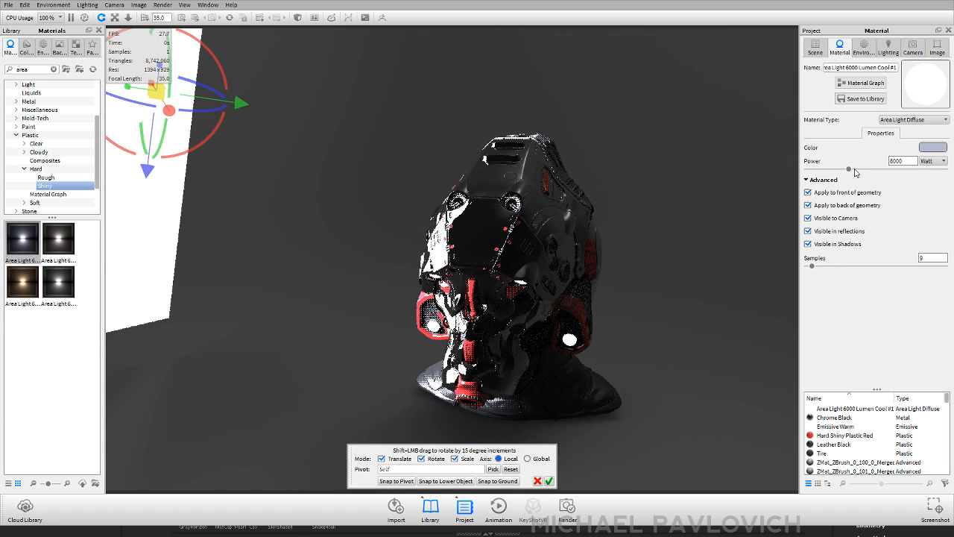
drag(849, 170, 811, 176)
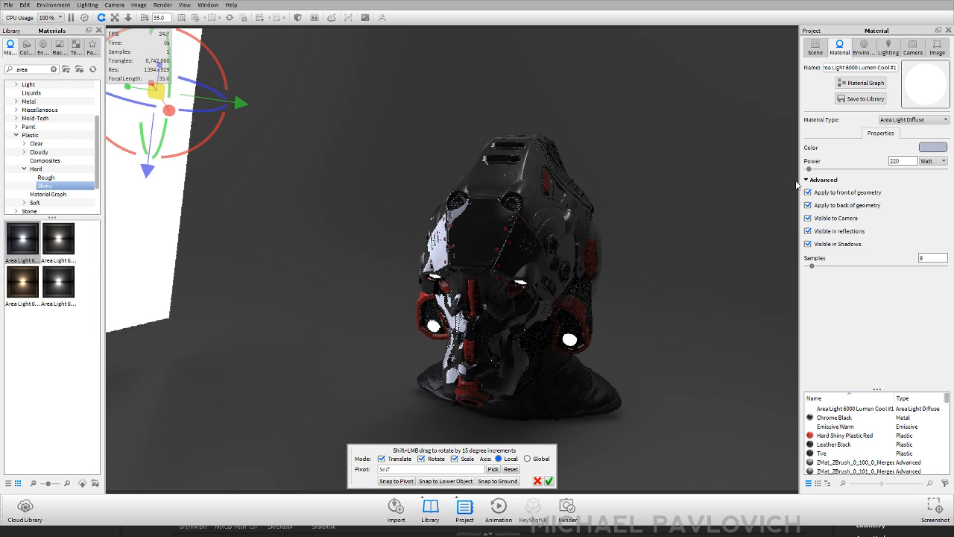
click(550, 482)
drag(477, 336, 555, 329)
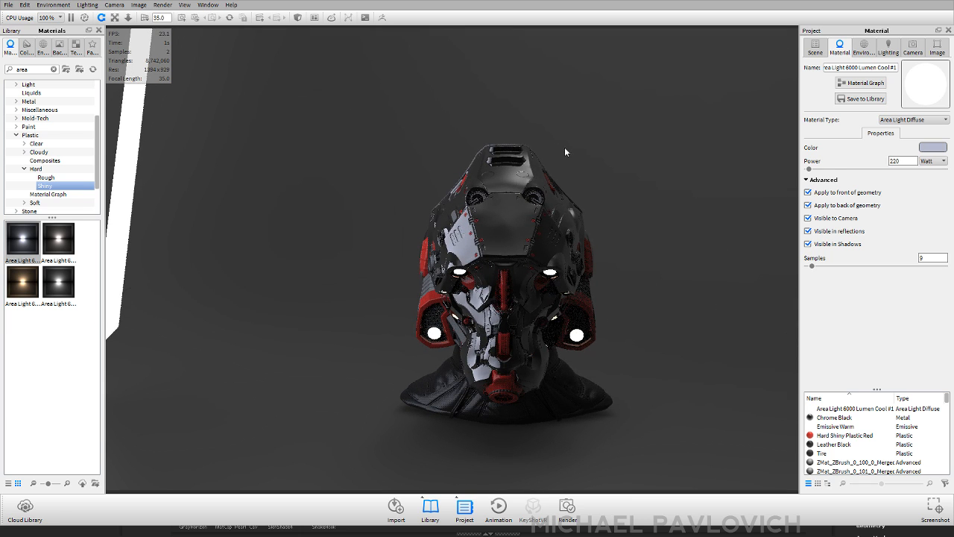
drag(564, 147, 384, 188)
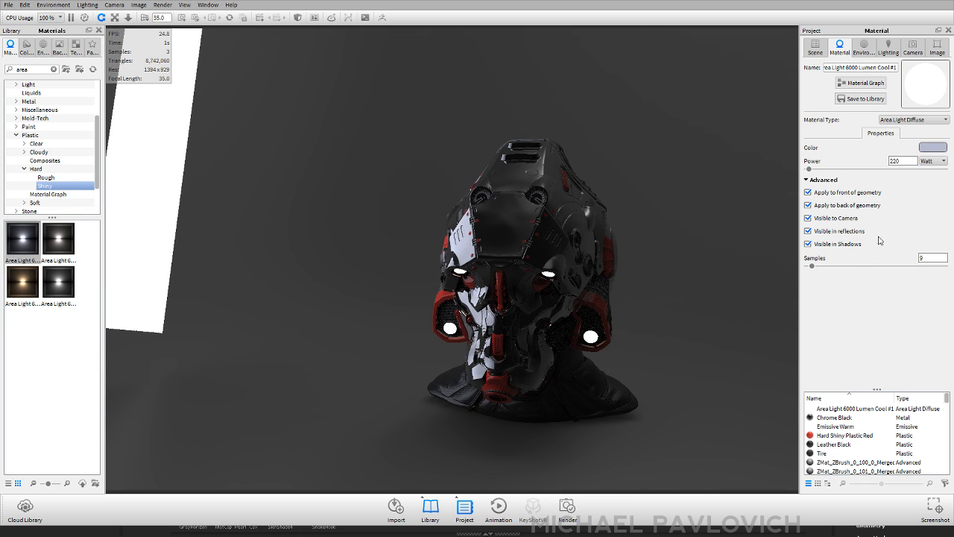
- Make the large plane light invisible to the camera while keeping it visible in reflections and shadows
click(840, 218)
drag(626, 261, 535, 243)
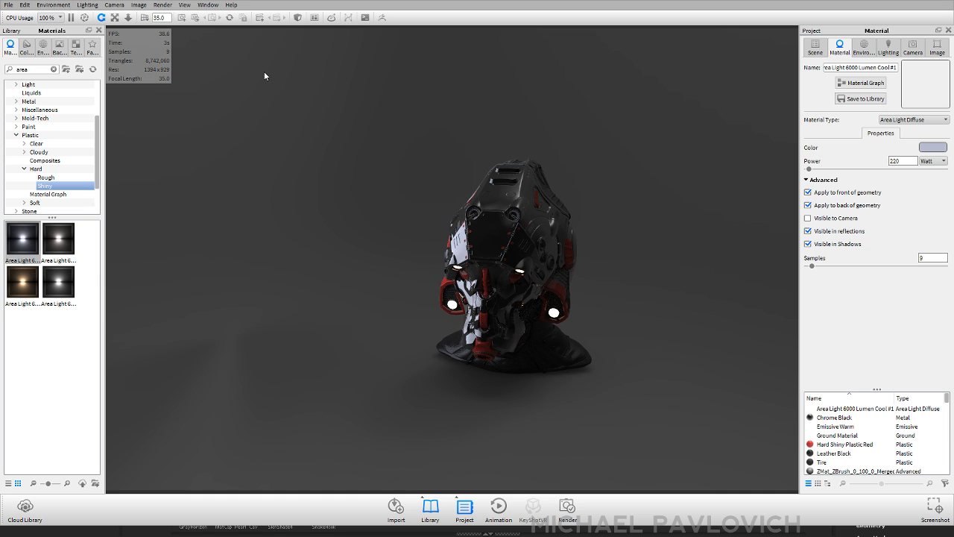
- Open the ground plane's material and change its material type to Plastic
double_click(666, 346)
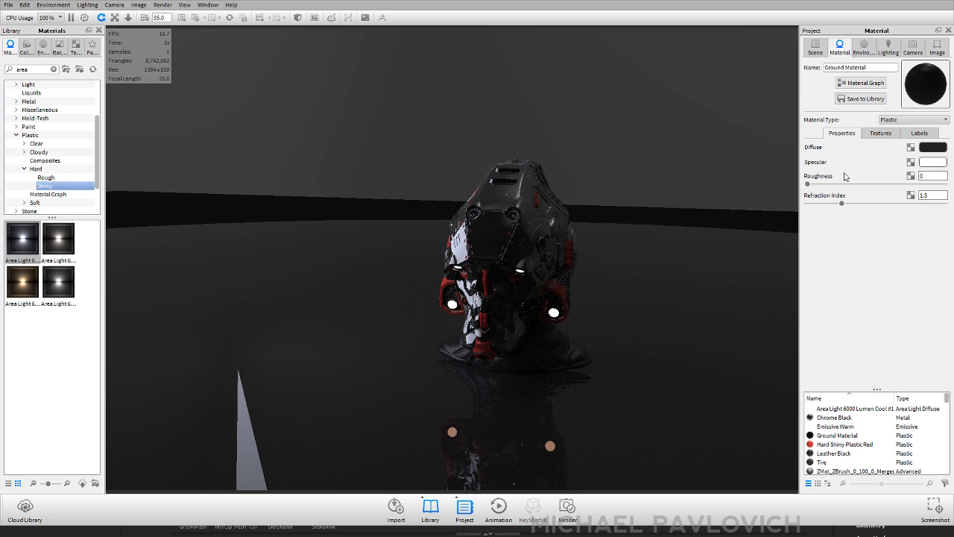
drag(539, 258, 443, 214)
drag(572, 257, 251, 421)
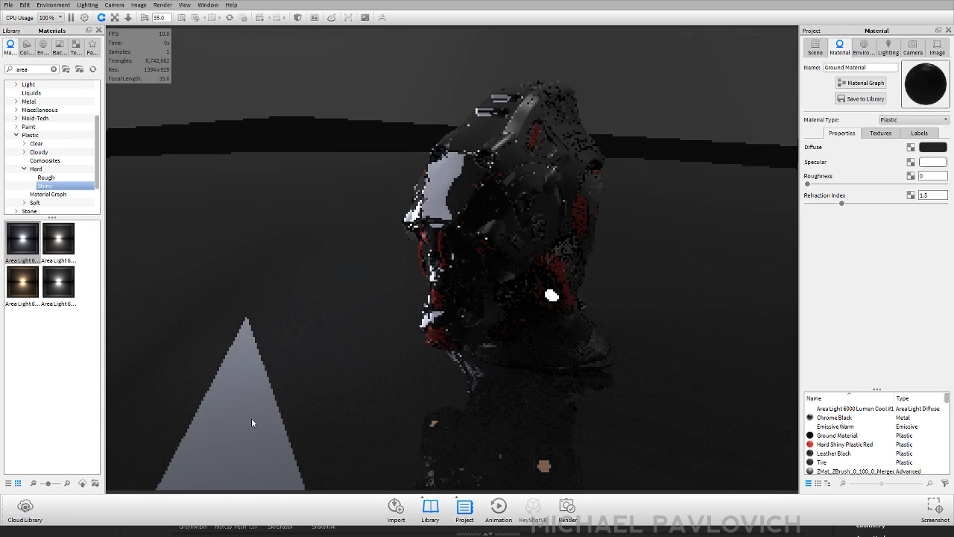
- Examine the area light and ground material settings against the plane's shape in the floor, toggling the light's camera visibility on and off
click(816, 47)
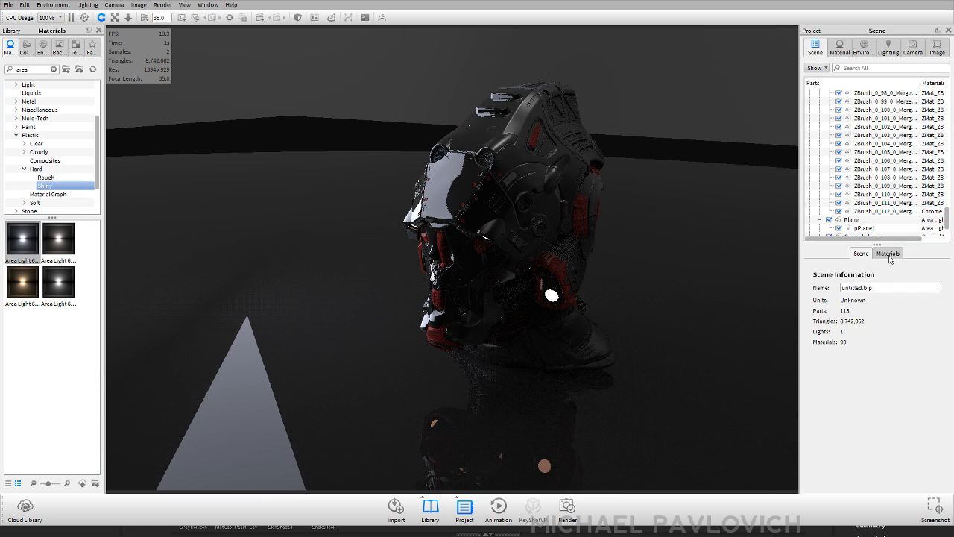
click(888, 253)
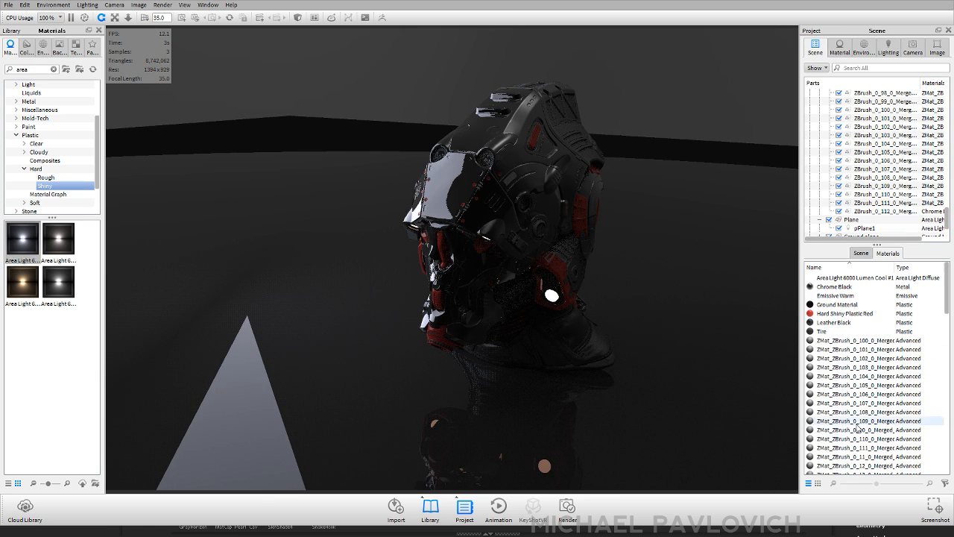
double_click(844, 281)
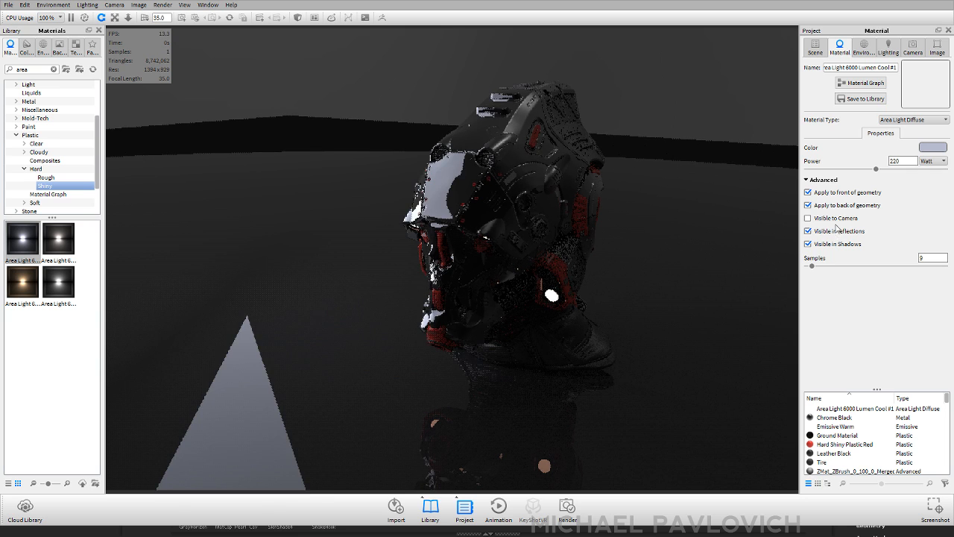
drag(414, 242, 408, 300)
double_click(297, 239)
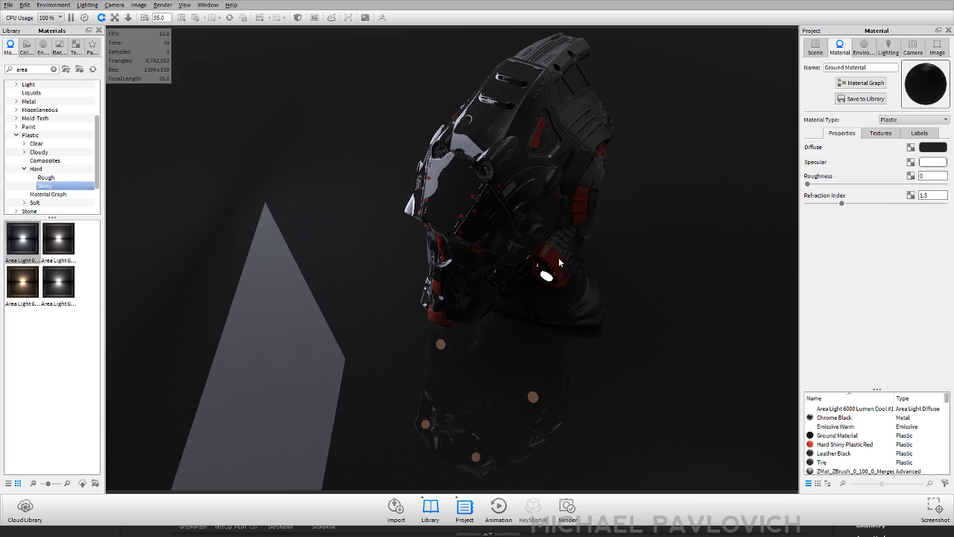
drag(557, 258, 298, 235)
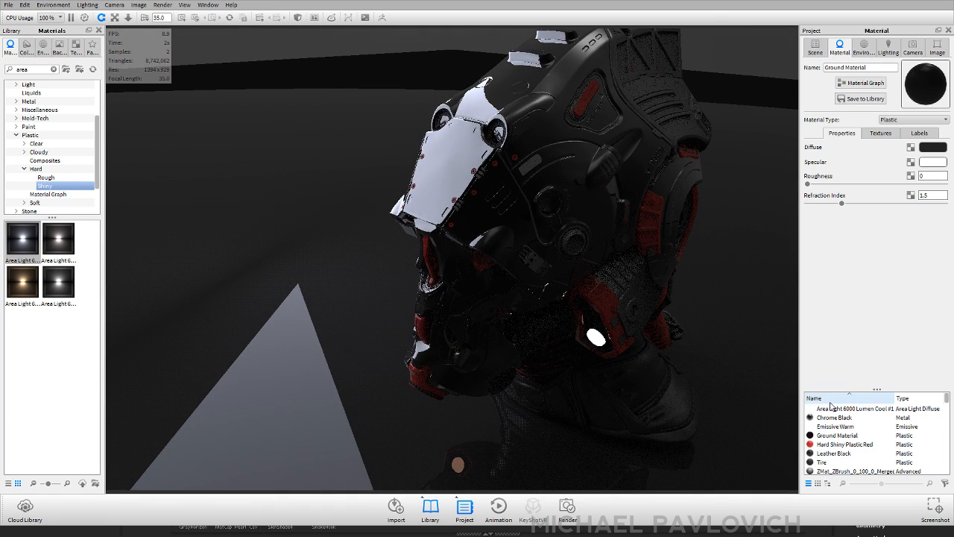
click(857, 408)
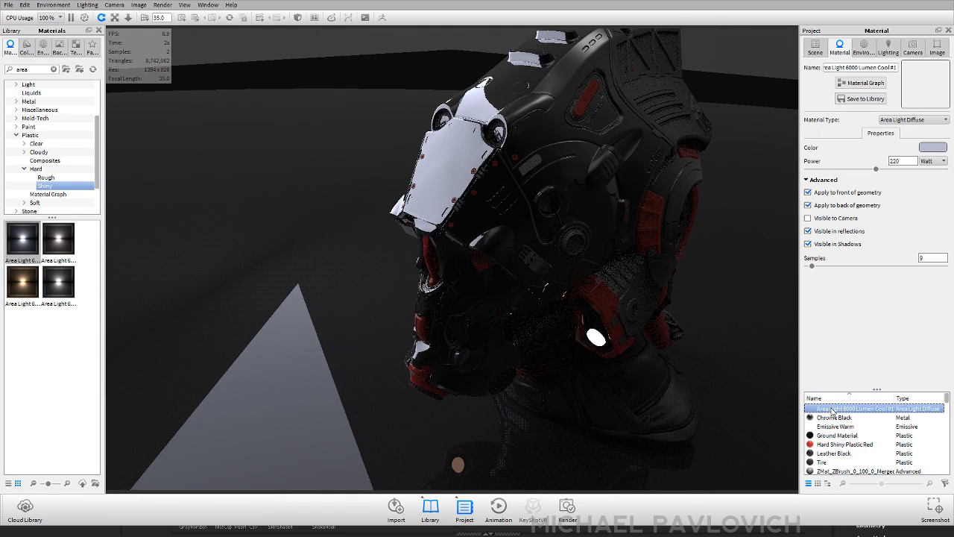
click(844, 219)
click(844, 219)
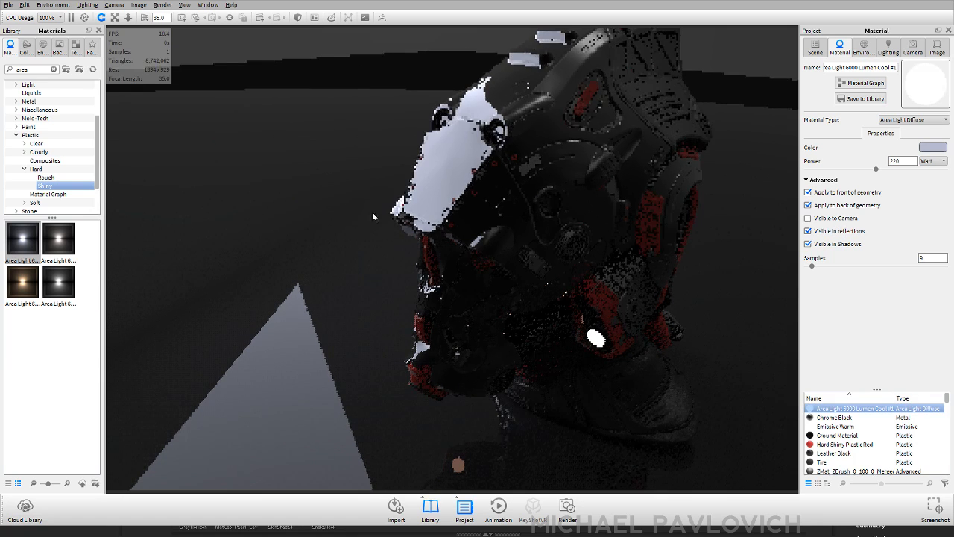
- Raise the plane light's power to about 381 Watt while viewing the helmet from the front
drag(372, 212, 577, 264)
drag(877, 170, 926, 169)
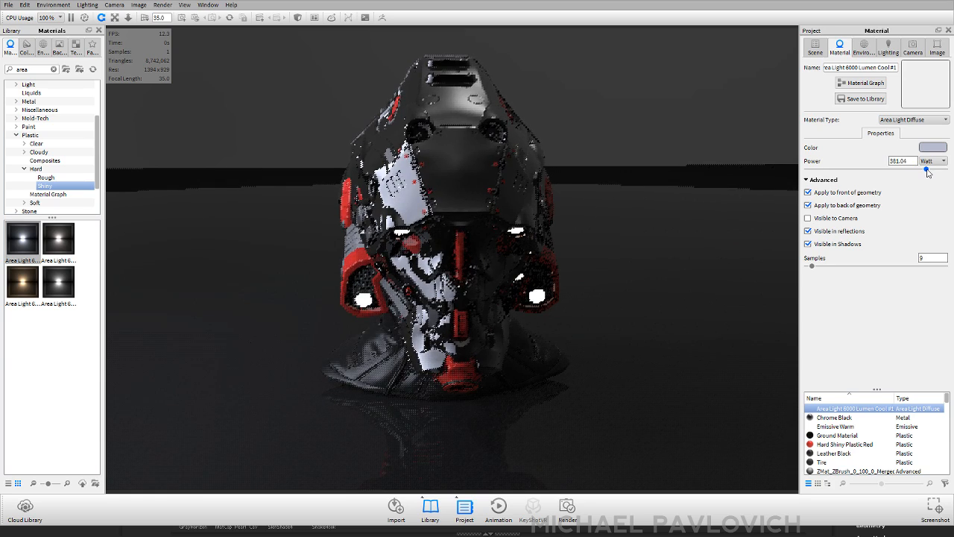
drag(642, 201, 708, 204)
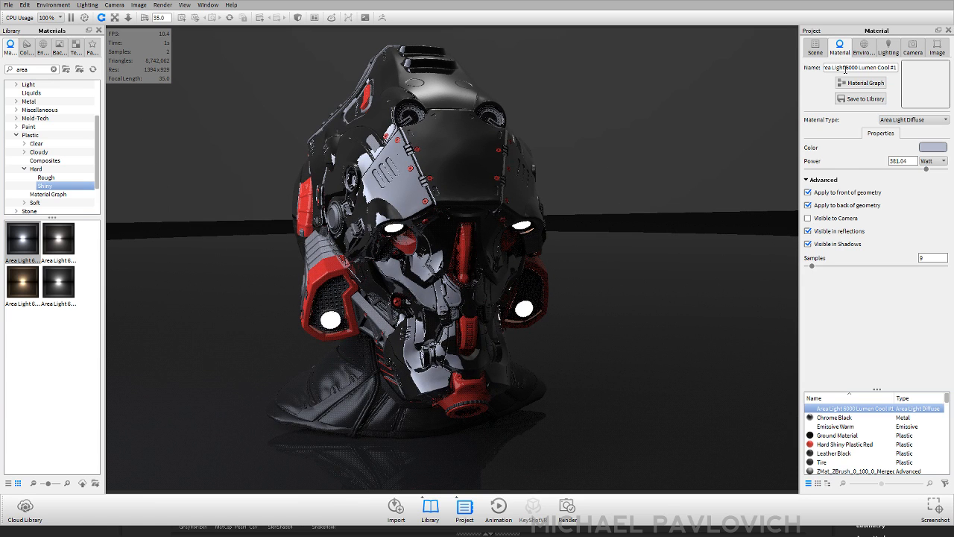
- Raise the environment brightness to 0.74 and replace the lighting with the outdoor Dosch-Design_Harbor-Road_2k environment
click(863, 47)
drag(819, 212, 837, 217)
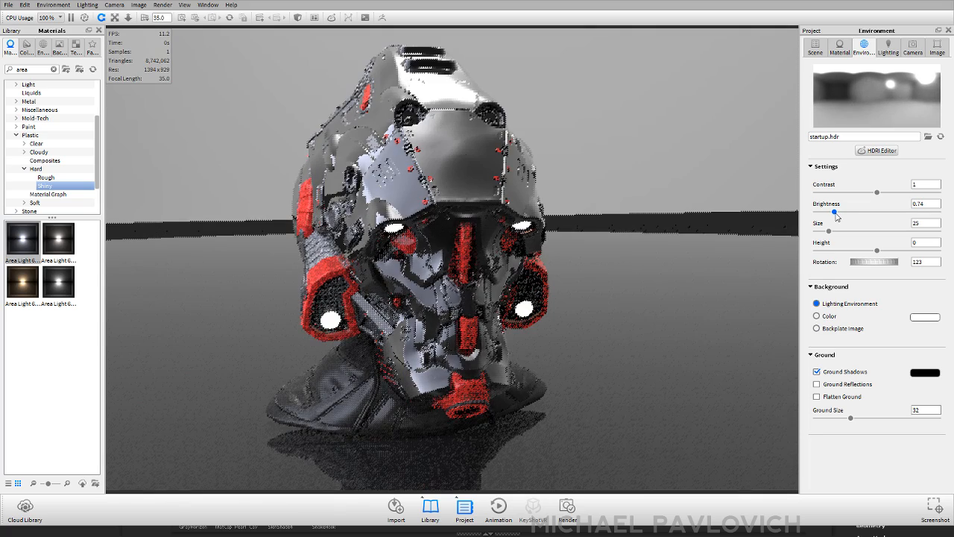
click(42, 48)
click(32, 109)
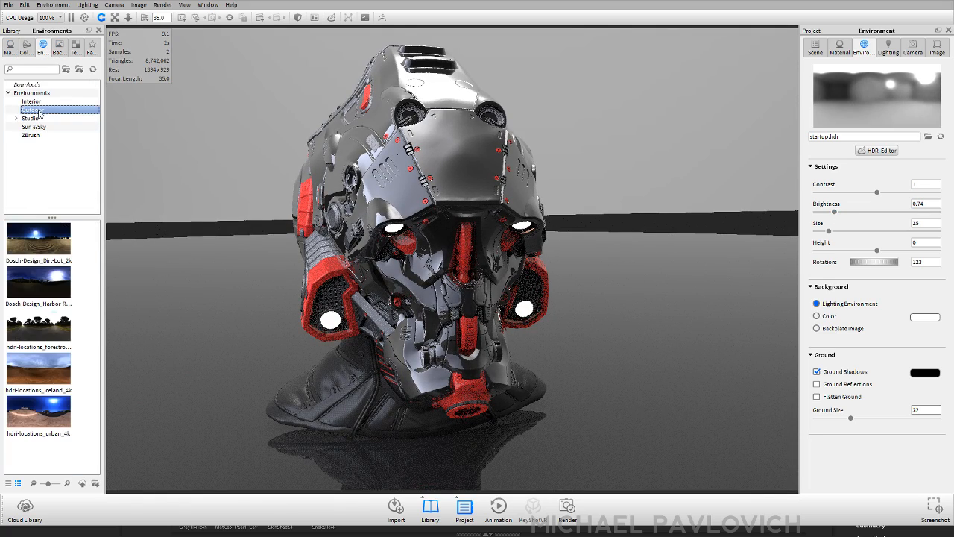
double_click(29, 253)
double_click(38, 283)
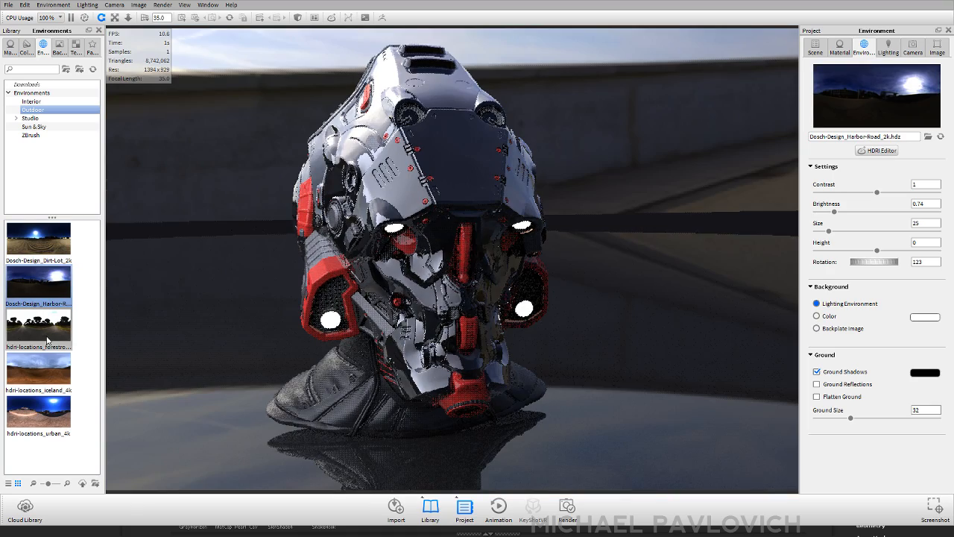
drag(341, 203, 783, 229)
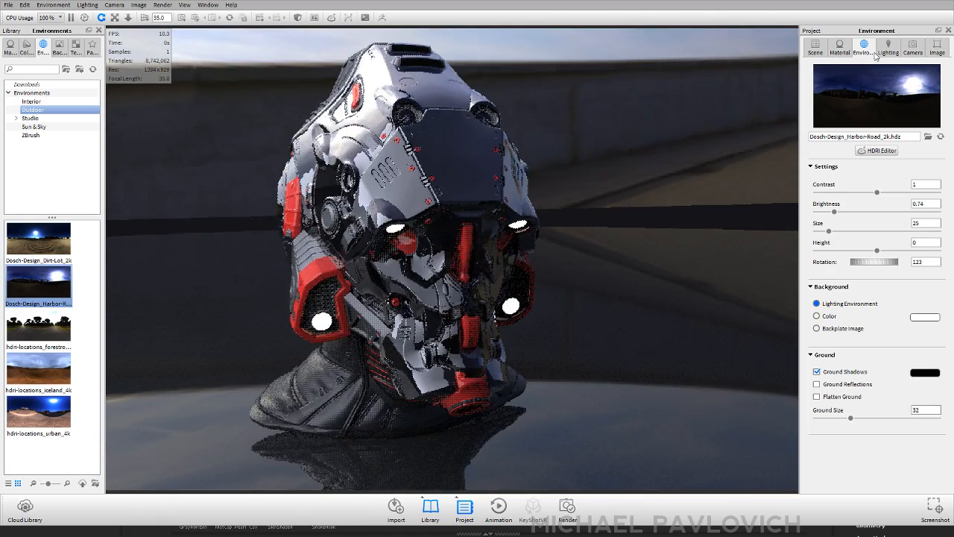
- Switch the environment background to a solid black color
click(835, 316)
click(925, 315)
drag(790, 261, 766, 299)
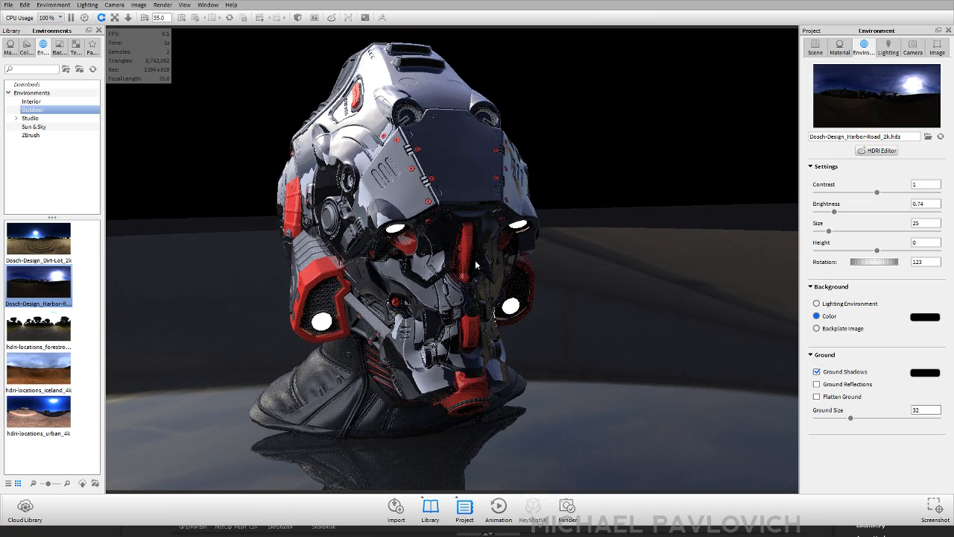
- Rotate the environment to 38.25 and set its brightness to 1
drag(418, 197, 570, 257)
drag(701, 243, 790, 242)
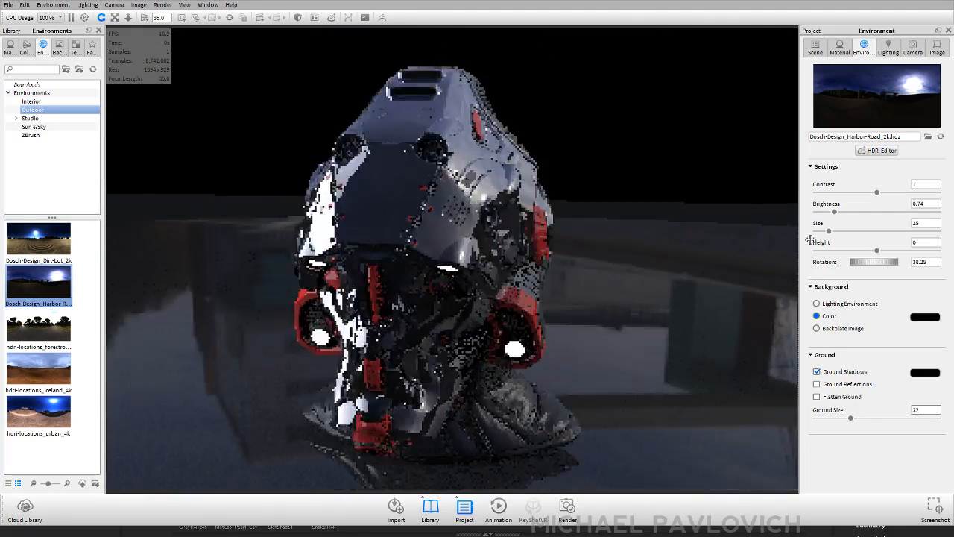
drag(939, 205, 868, 213)
text(1)
key(Return)
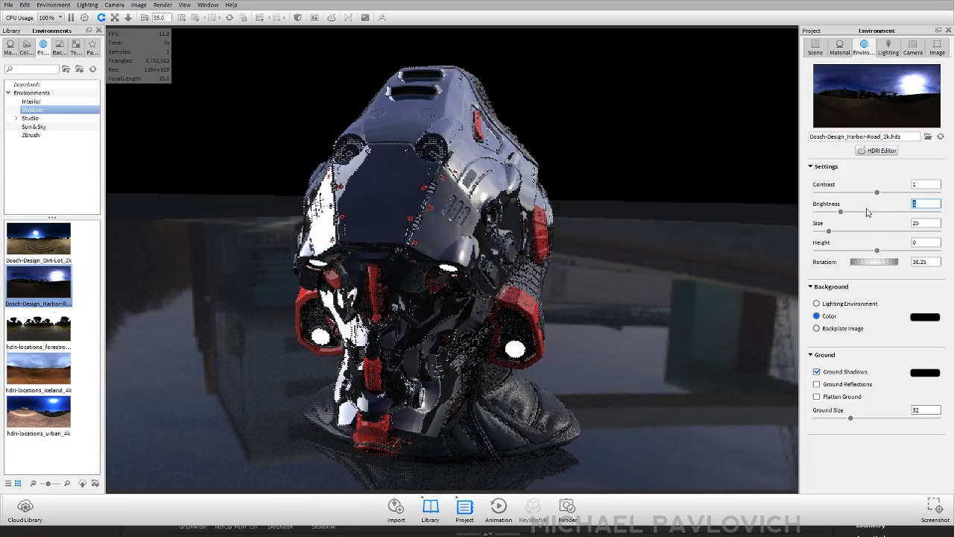
- Open the helmet's Hard Shiny Plastic Red material in the Material Graph and move the graph window lower to uncover the scene
drag(489, 267, 520, 242)
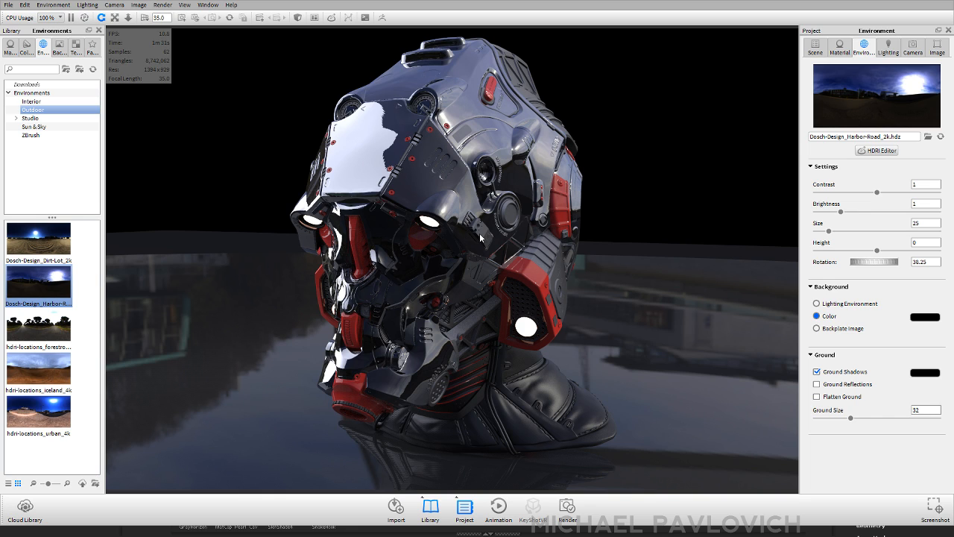
mouse_move(524, 219)
mouse_down()
mouse_move(567, 228)
mouse_move(504, 243)
mouse_move(514, 222)
mouse_up()
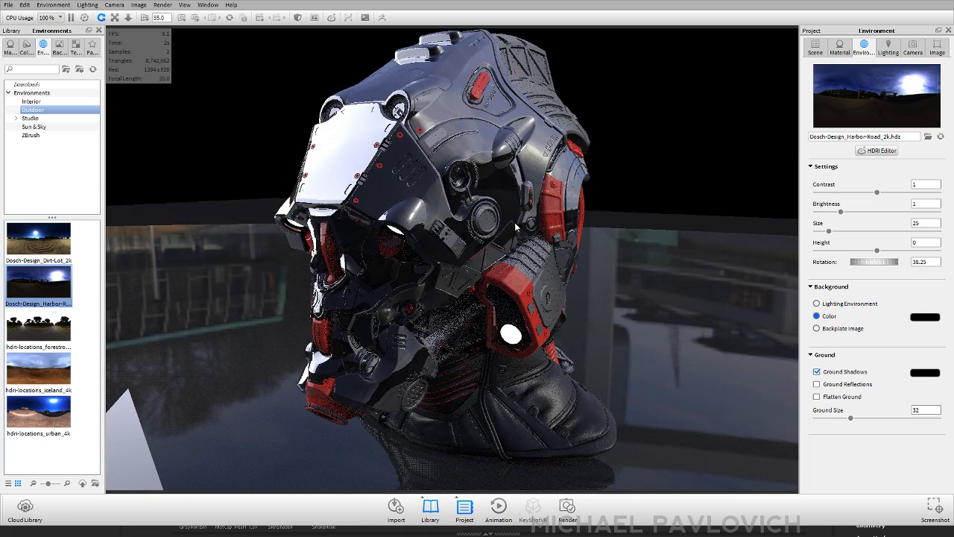
drag(597, 250, 589, 282)
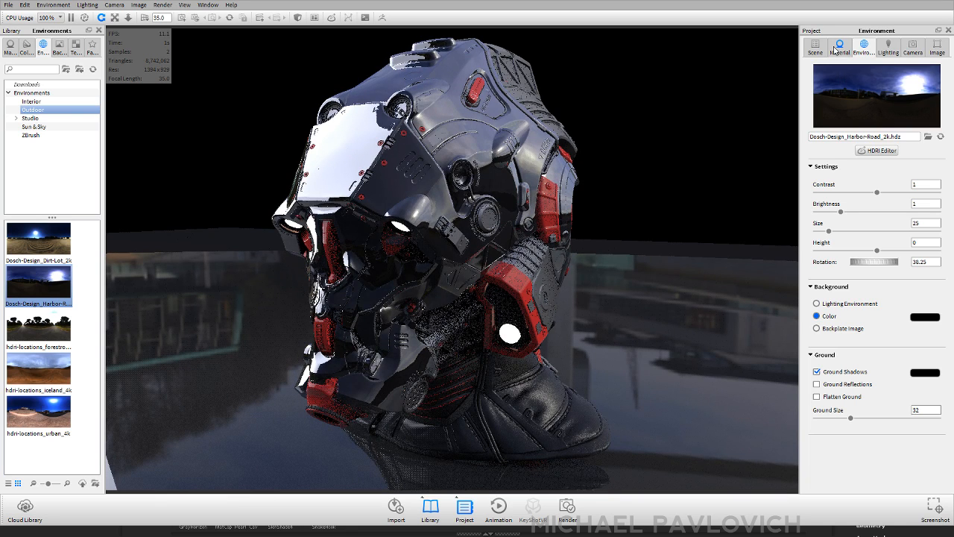
double_click(514, 285)
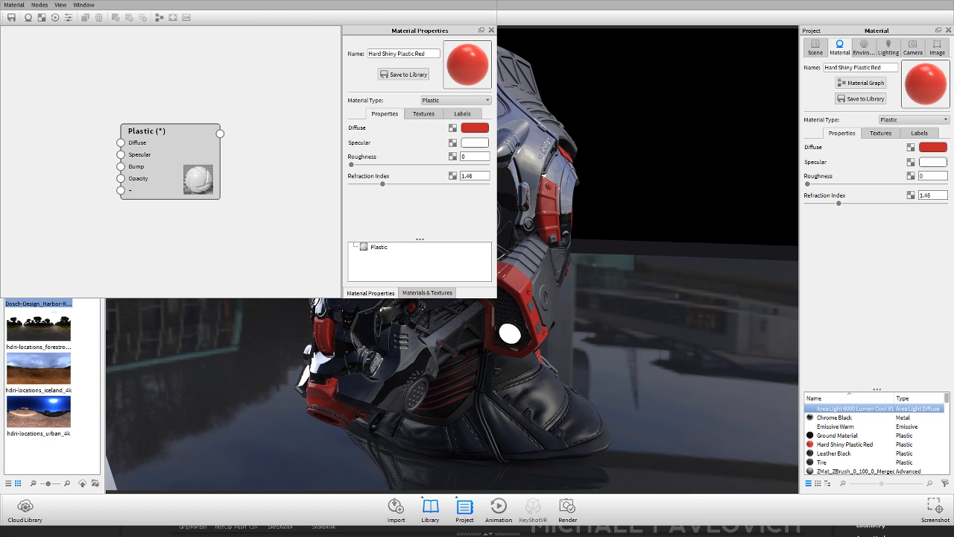
drag(224, 2, 238, 212)
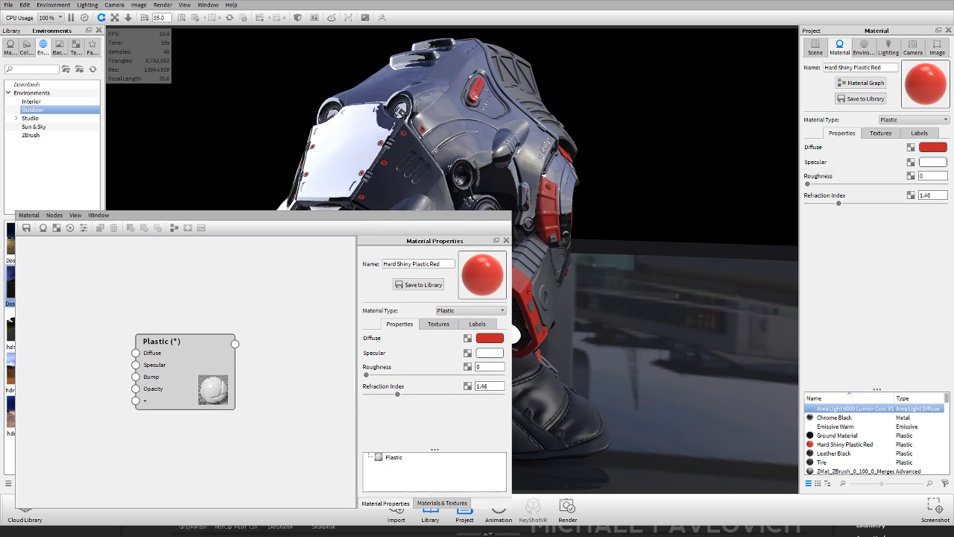
- Reframe the helmet beside the graph window and raise the environment brightness to 3.3
middle_drag(462, 60, 814, 69)
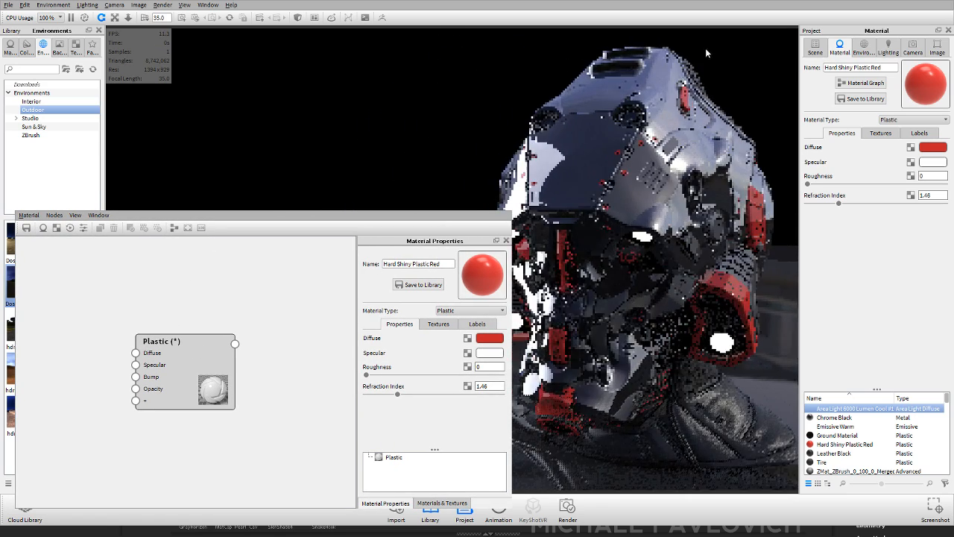
drag(707, 53, 699, 53)
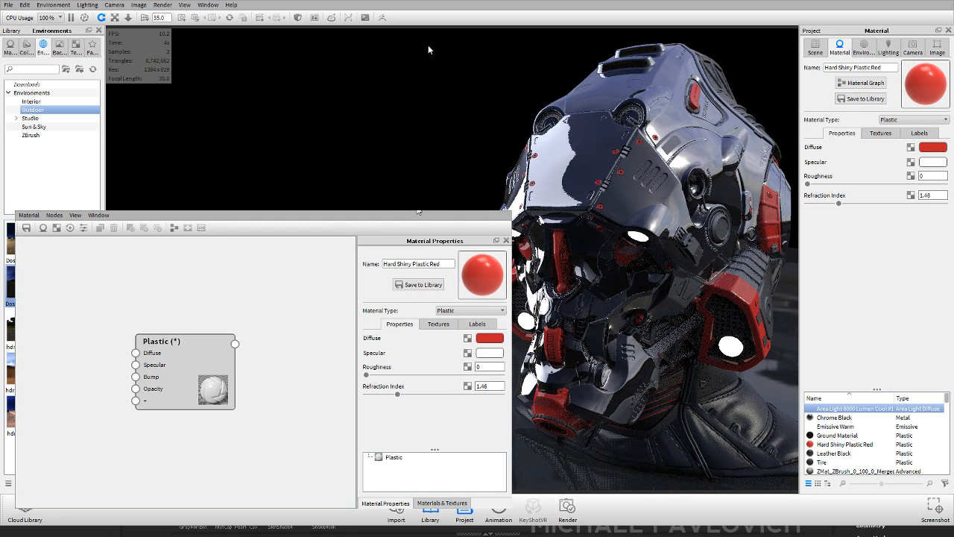
click(865, 47)
drag(844, 215, 898, 214)
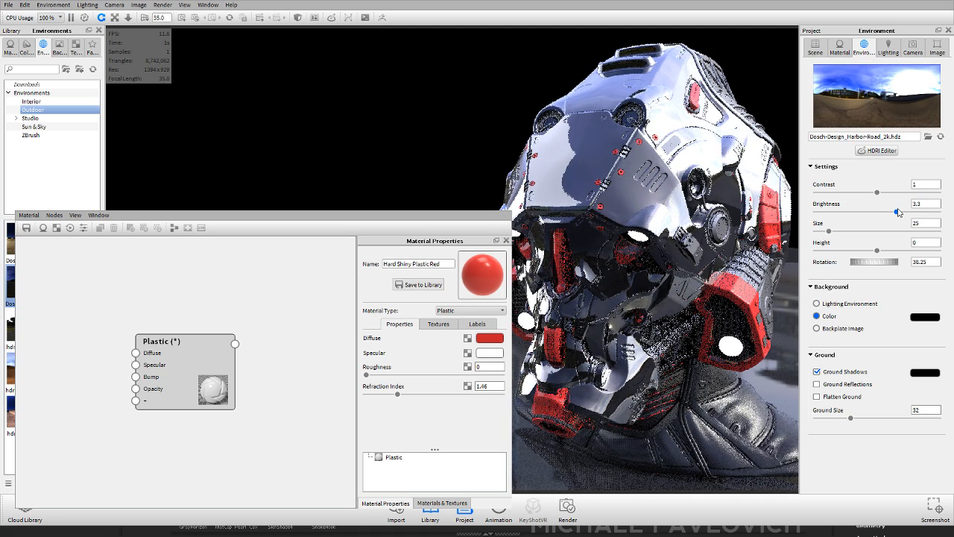
- Add a Color Gradient node to the red plastic's graph, place it before the Plastic node and open its properties
drag(201, 379, 234, 336)
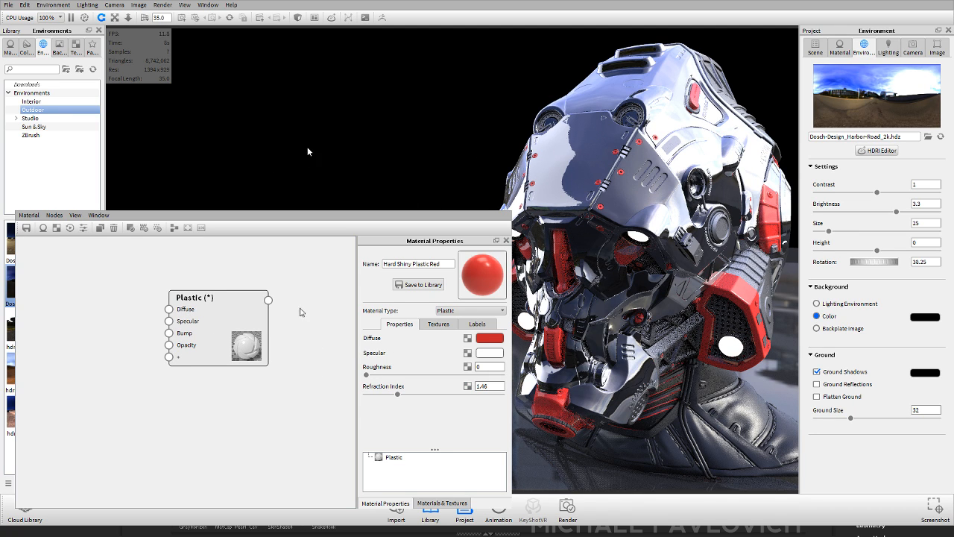
click(303, 322)
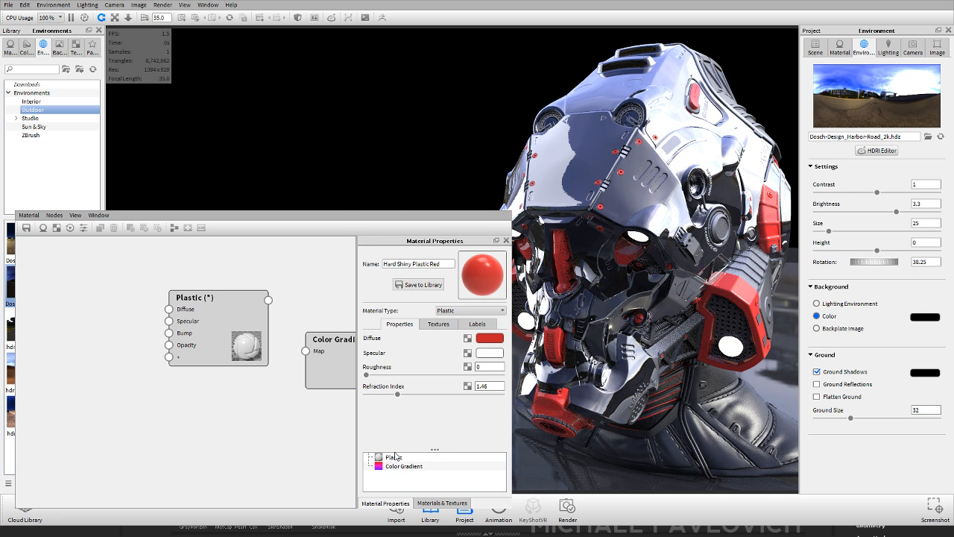
drag(336, 373, 77, 332)
double_click(77, 331)
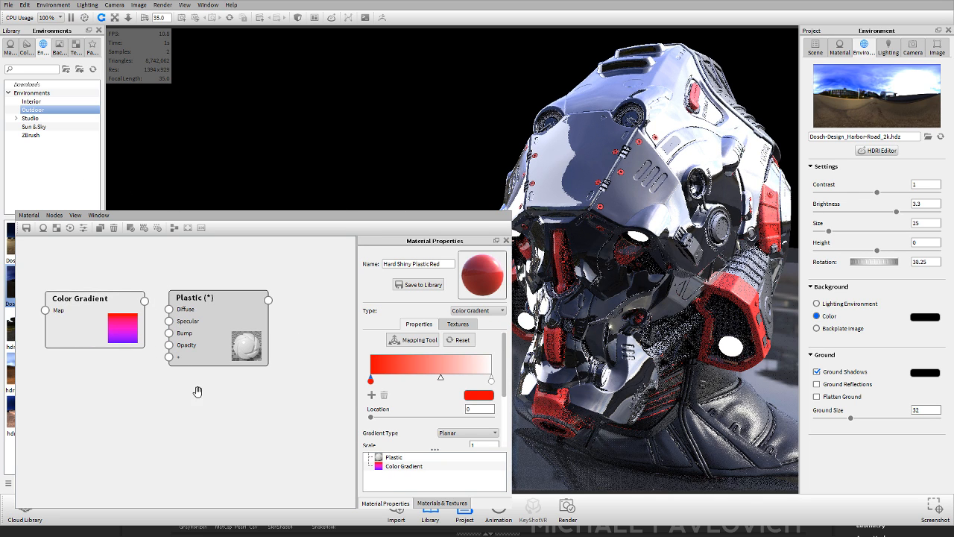
- Set the gradient's end color to yellow after trying orange, and connect the Color Gradient to the Plastic node's Diffuse input
click(491, 379)
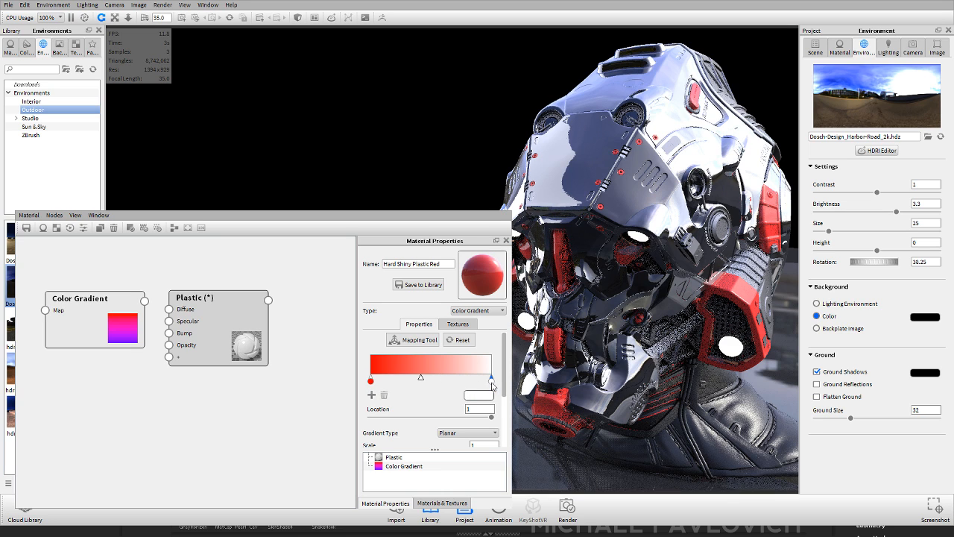
click(463, 307)
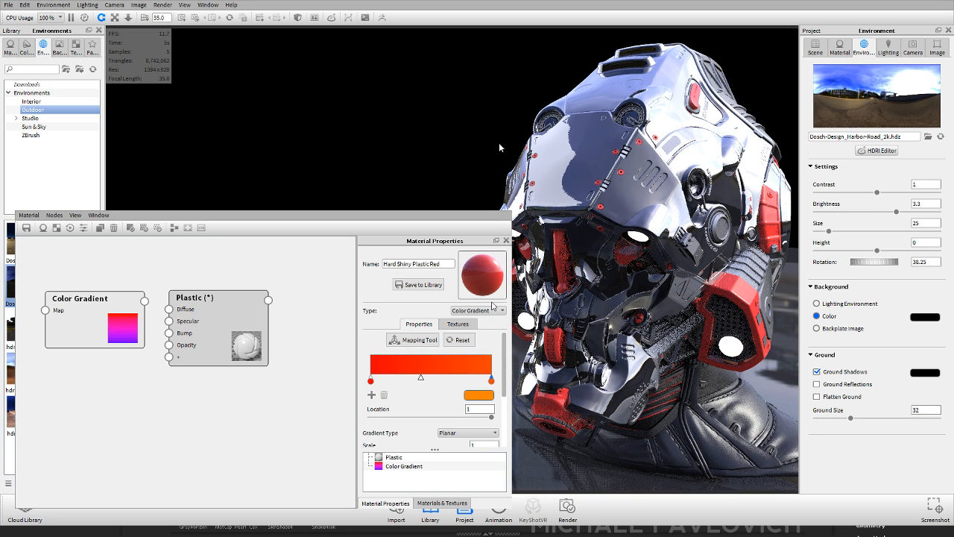
drag(145, 303, 169, 308)
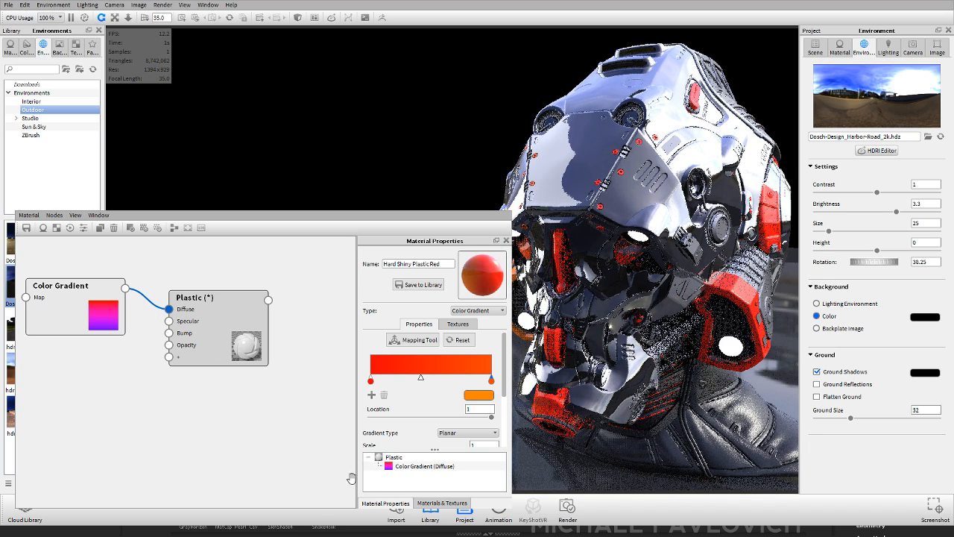
scroll(682, 359, down, 3)
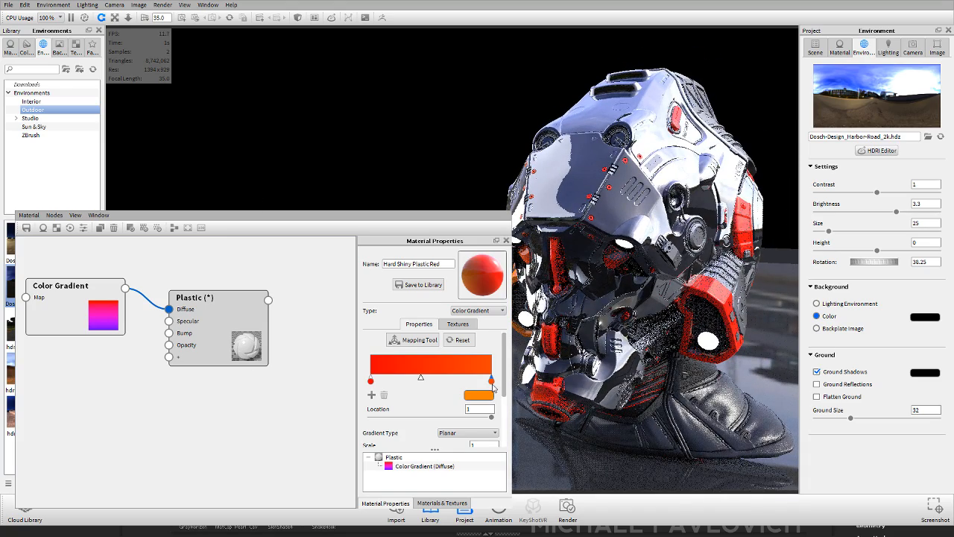
click(496, 178)
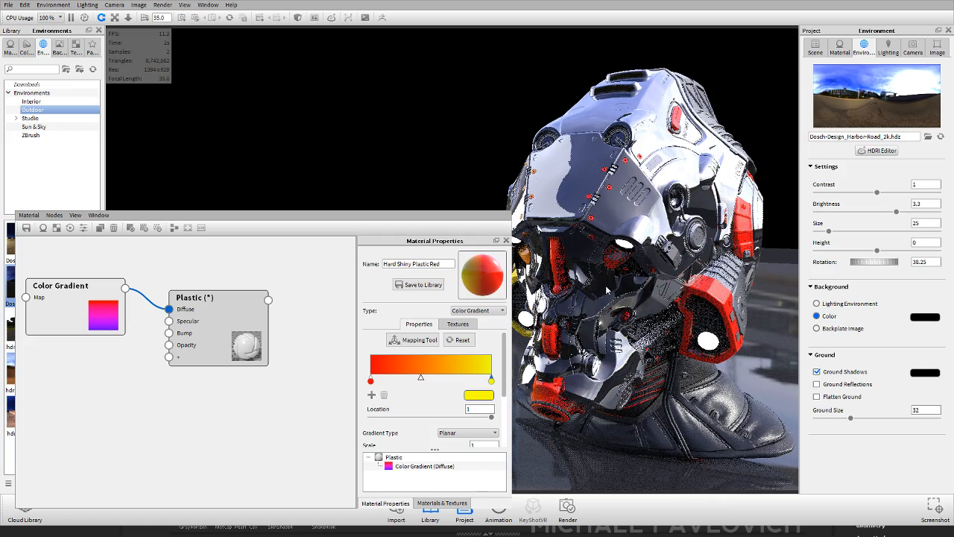
- Try the Spherical and View Direction gradient types on the helmet and return the Color Gradient to Planar
drag(607, 291, 669, 298)
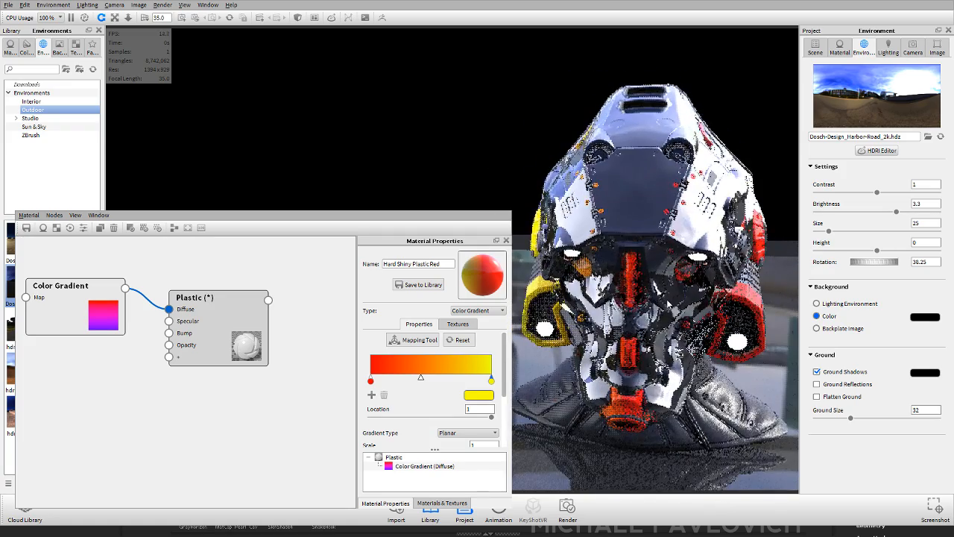
middle_drag(669, 298, 696, 292)
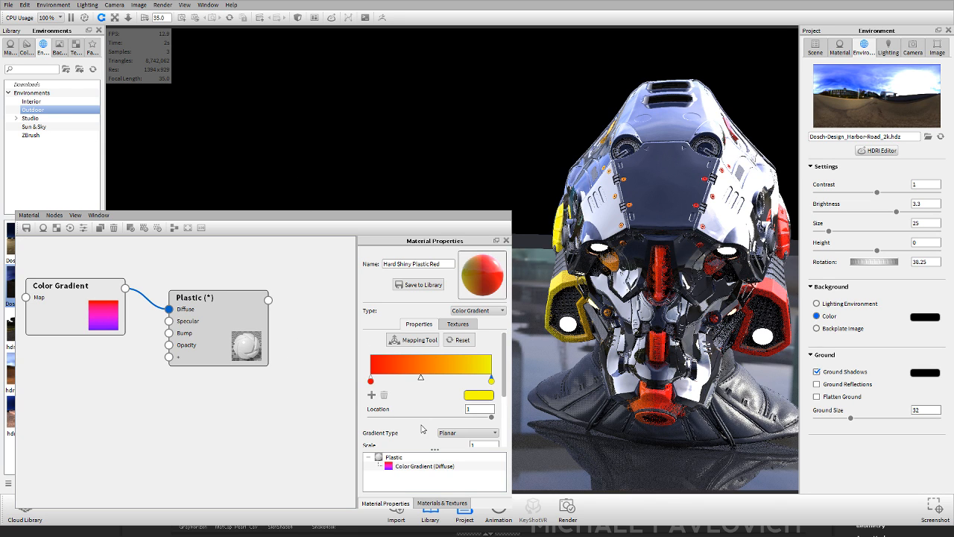
scroll(427, 421, down, 1)
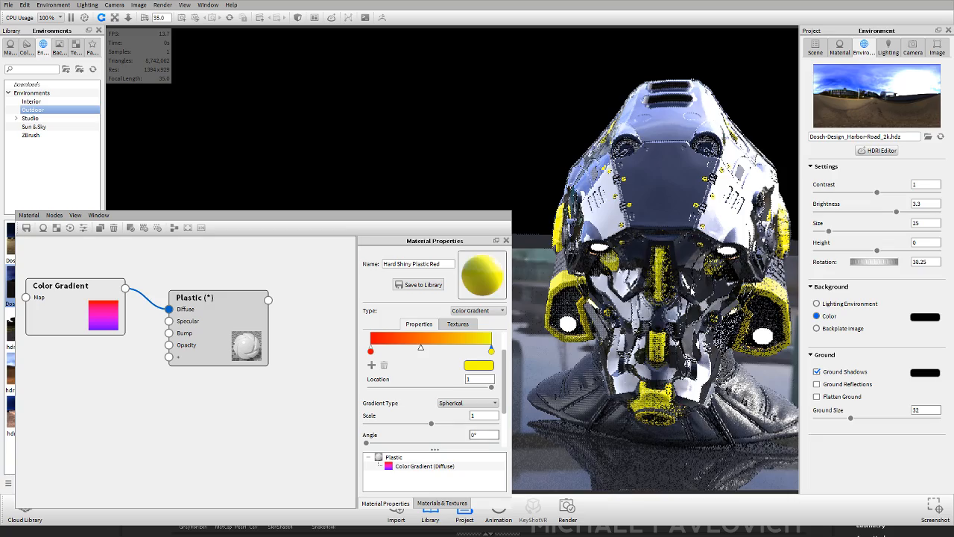
mouse_move(641, 295)
mouse_down()
mouse_move(537, 291)
mouse_move(682, 307)
mouse_move(477, 392)
mouse_move(321, 419)
mouse_move(758, 261)
mouse_move(656, 290)
mouse_up()
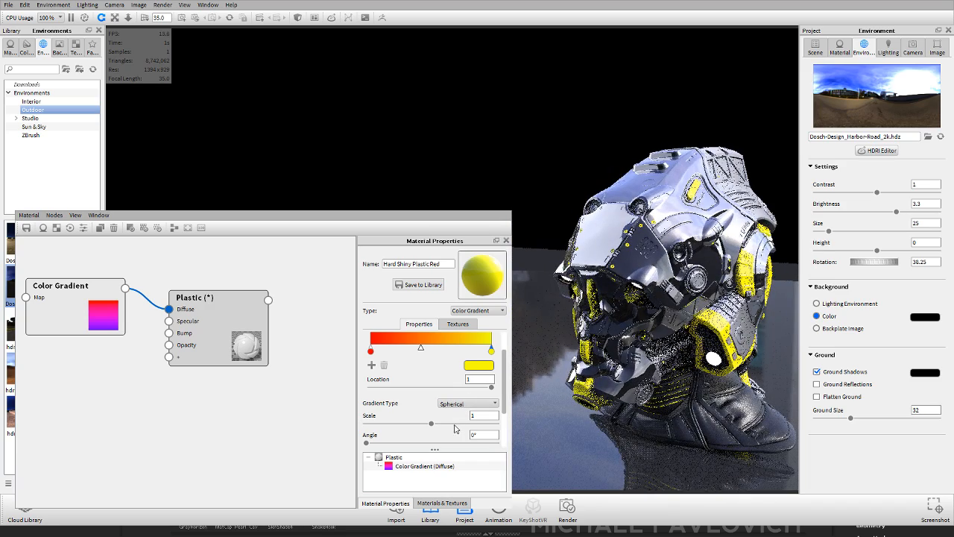
click(457, 447)
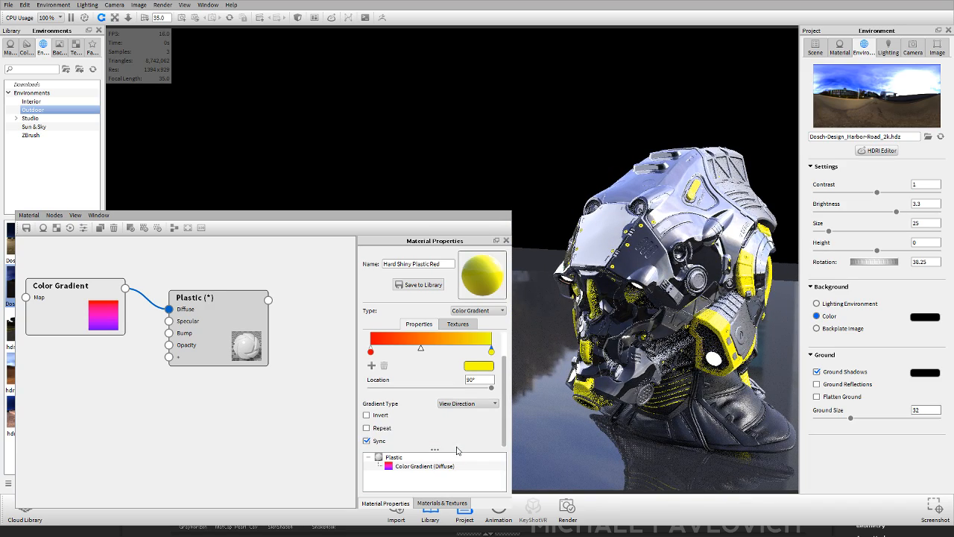
drag(655, 290, 751, 322)
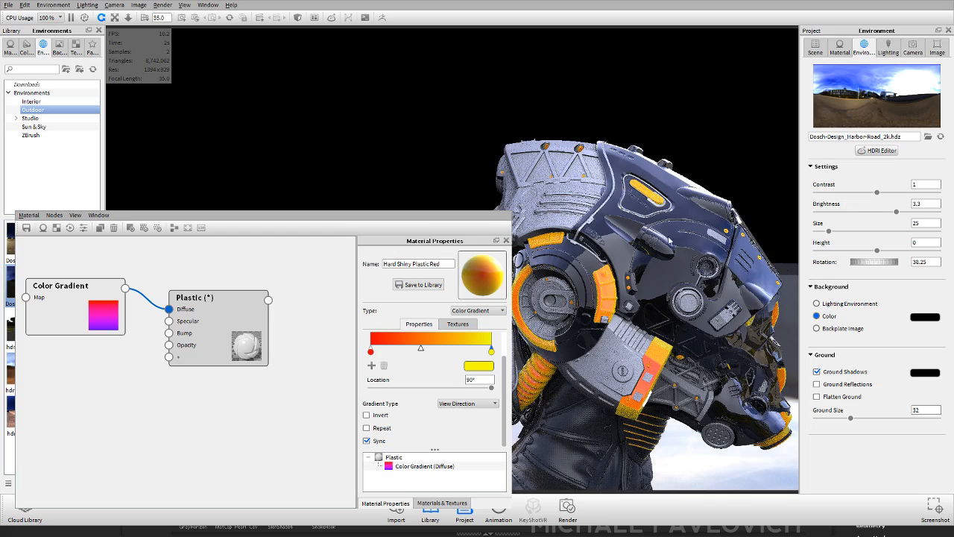
drag(668, 240, 496, 299)
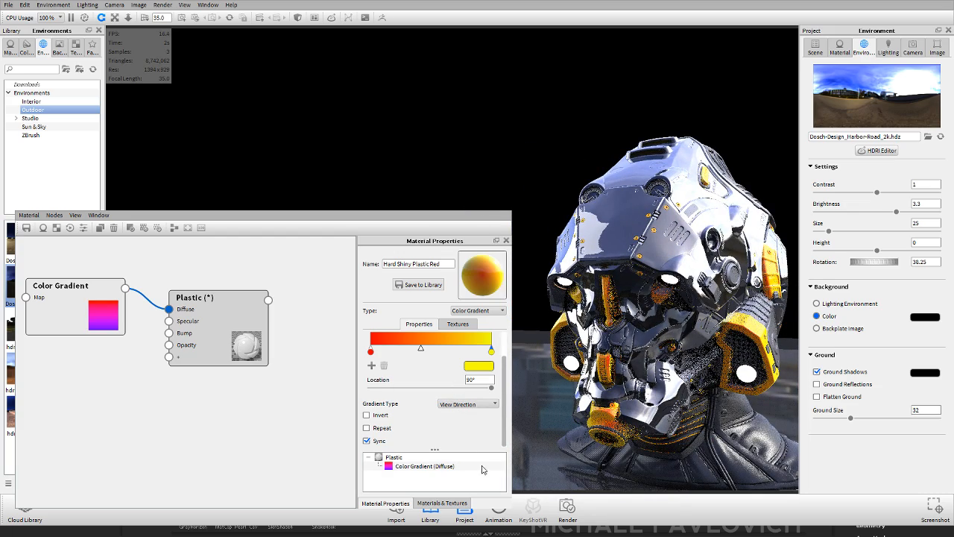
click(468, 414)
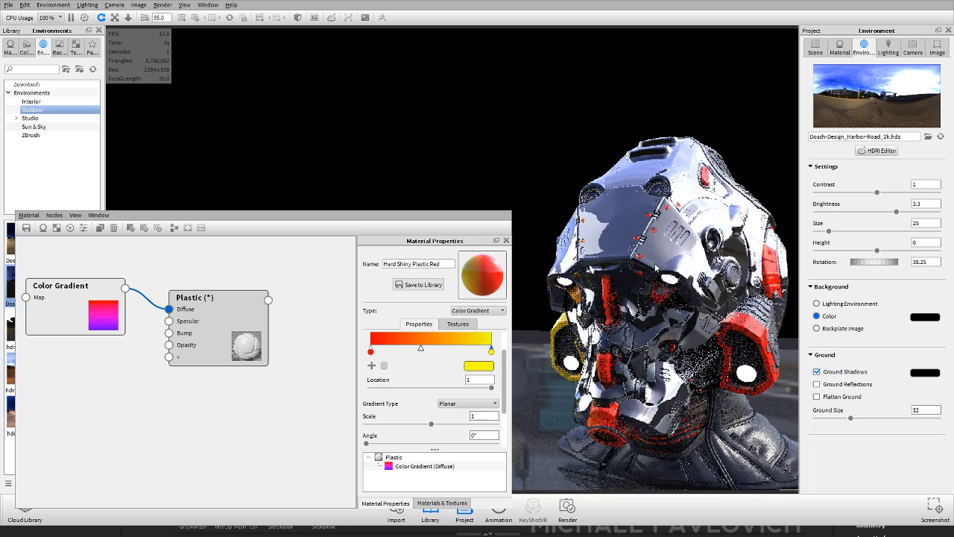
- Try other angles for the planar gradient and return its angle to 0°
drag(660, 274, 734, 262)
scroll(365, 427, down, 1)
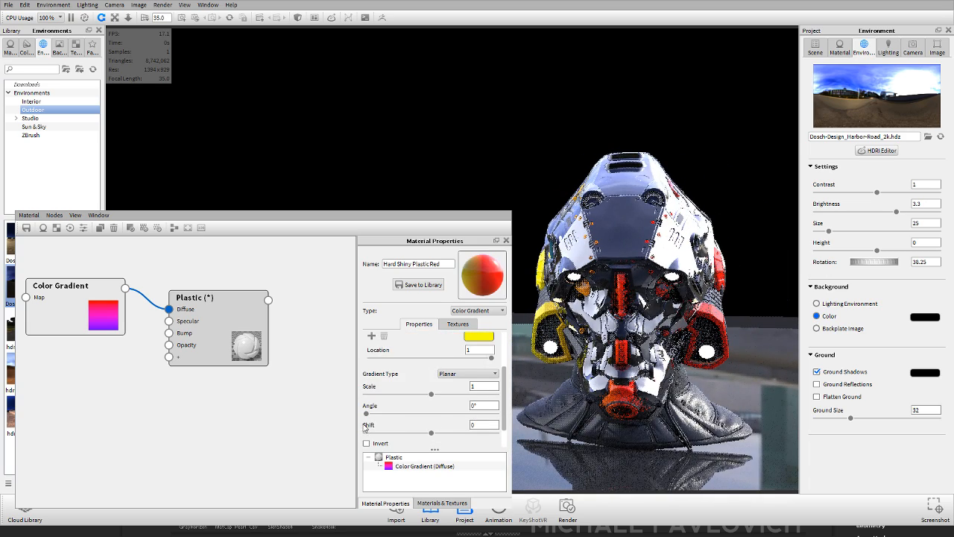
mouse_move(369, 416)
mouse_down()
mouse_move(481, 417)
mouse_move(357, 408)
mouse_up()
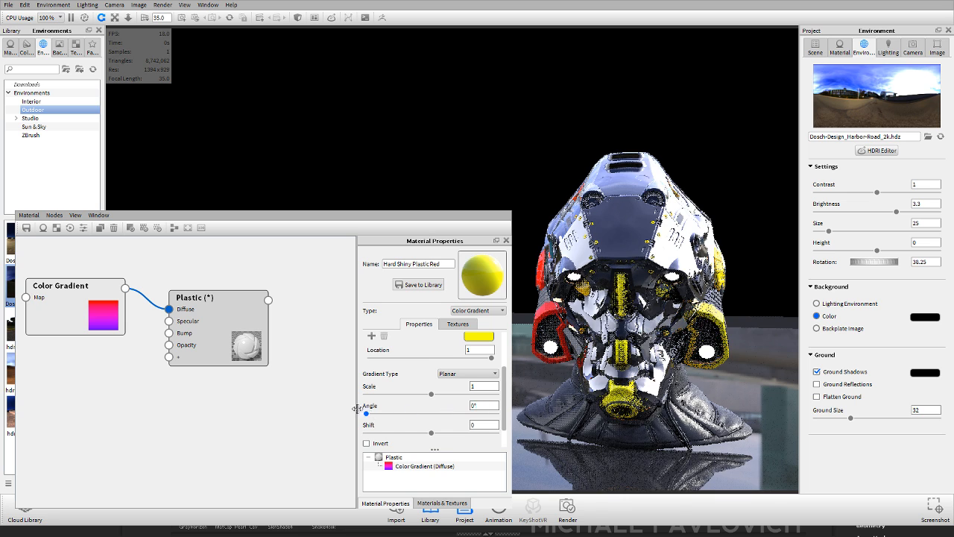
scroll(430, 429, down, 2)
scroll(430, 427, up, 4)
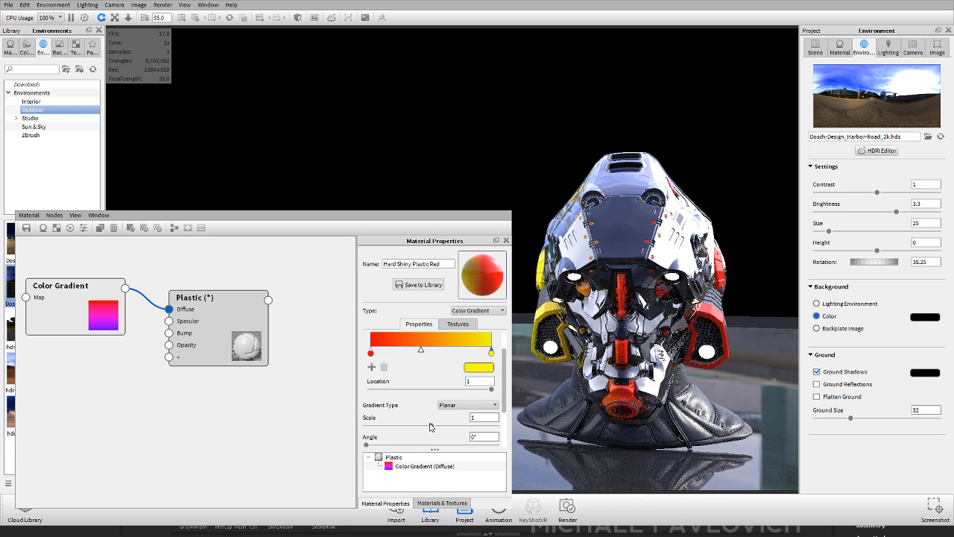
- Reorient the planar gradient with the Mapping Tool so yellow covers the helmet's face and red its back, and leave the tool
scroll(430, 426, up, 2)
click(414, 340)
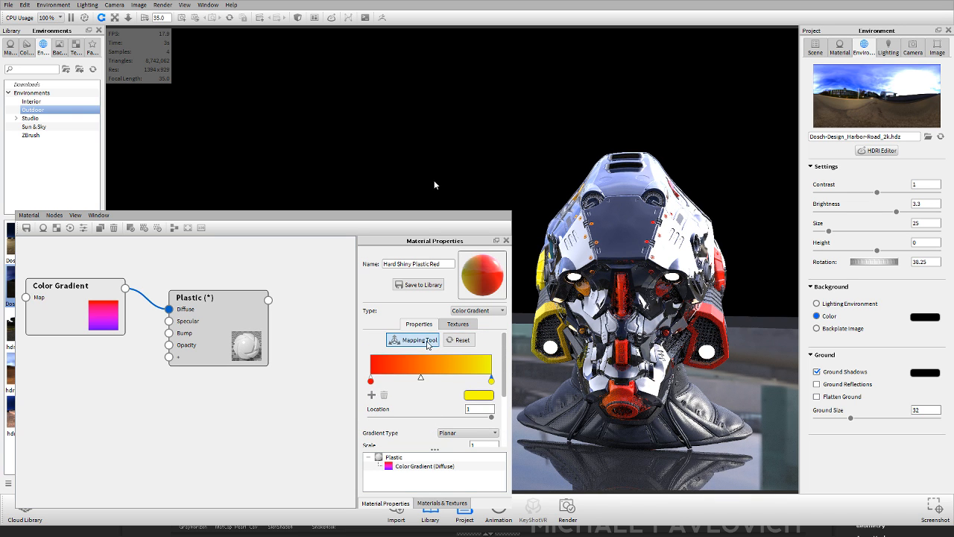
drag(686, 220, 669, 239)
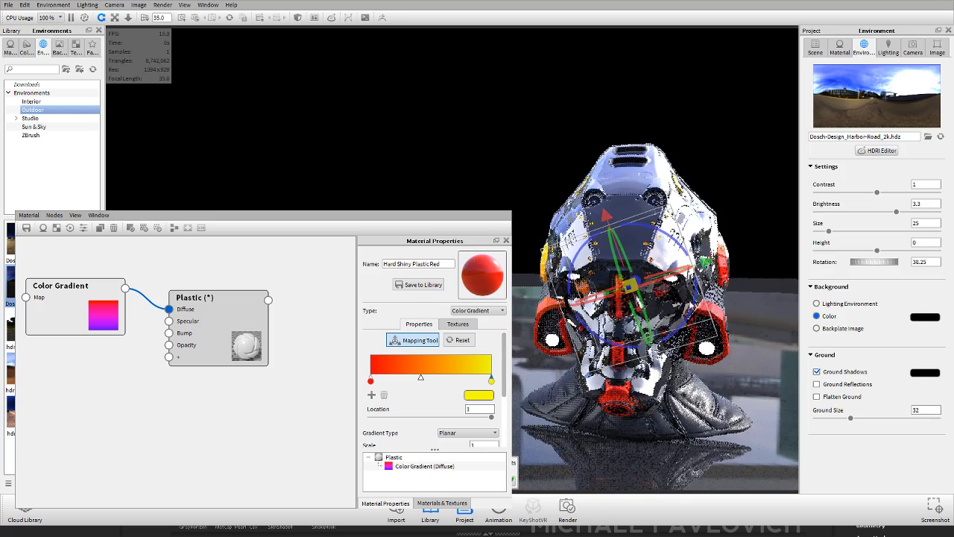
drag(690, 315, 656, 192)
drag(634, 298, 596, 274)
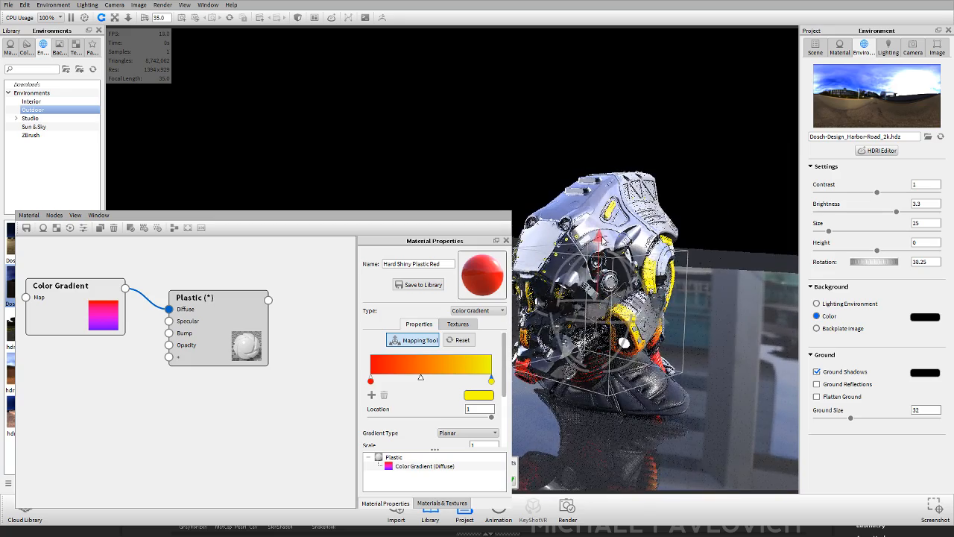
drag(656, 350, 623, 317)
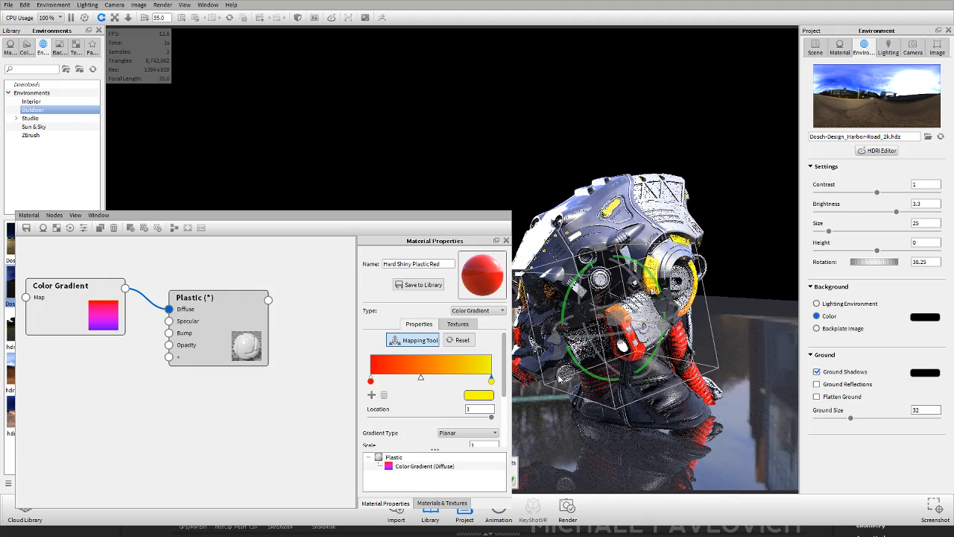
drag(560, 379, 577, 283)
drag(715, 321, 774, 326)
click(415, 340)
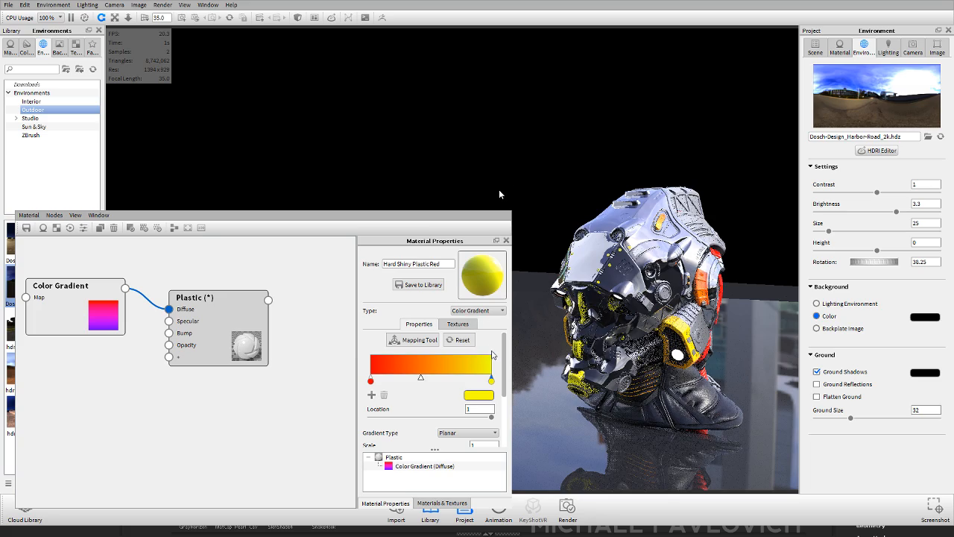
- Set the Color Gradient's end color to a yellowish orange
drag(499, 190, 499, 183)
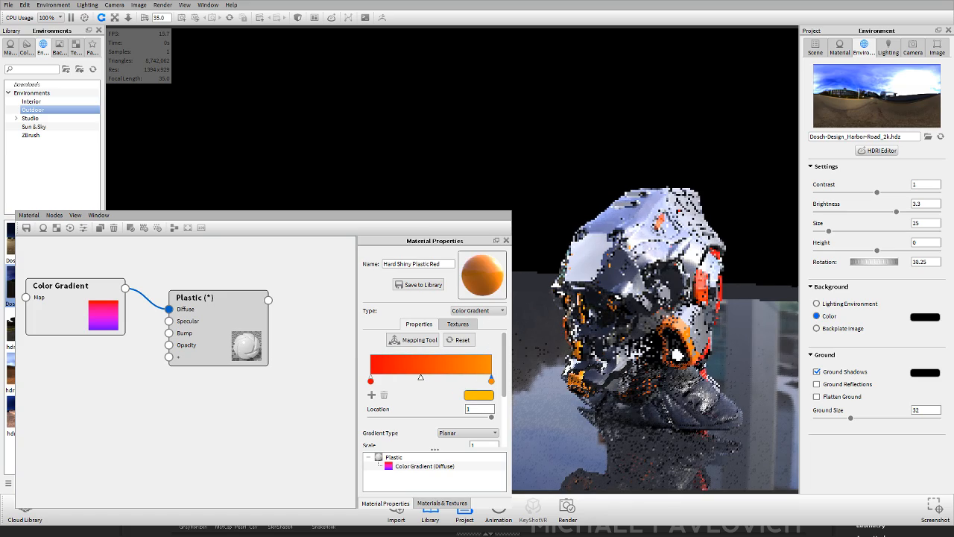
scroll(720, 321, up, 4)
middle_drag(720, 320, 684, 282)
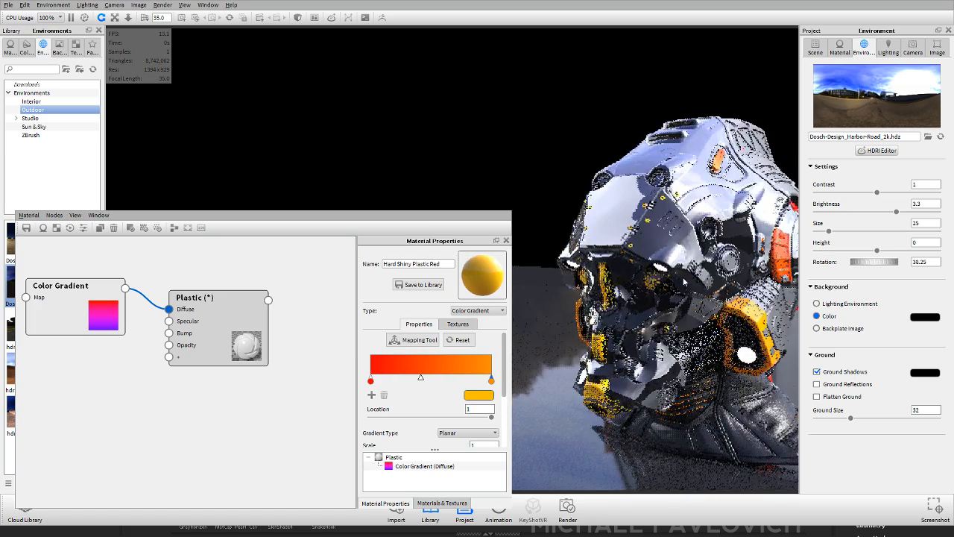
mouse_move(683, 281)
mouse_down()
mouse_move(726, 277)
mouse_move(695, 269)
mouse_up()
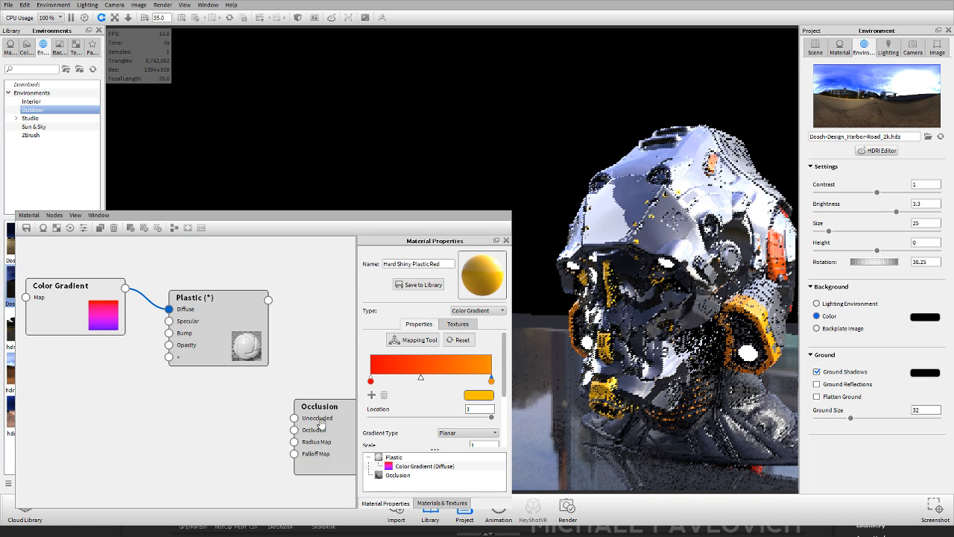
- Add an Occlusion node below the Color Gradient node, open its properties and preview its color on the helmet
drag(326, 426, 108, 417)
double_click(109, 417)
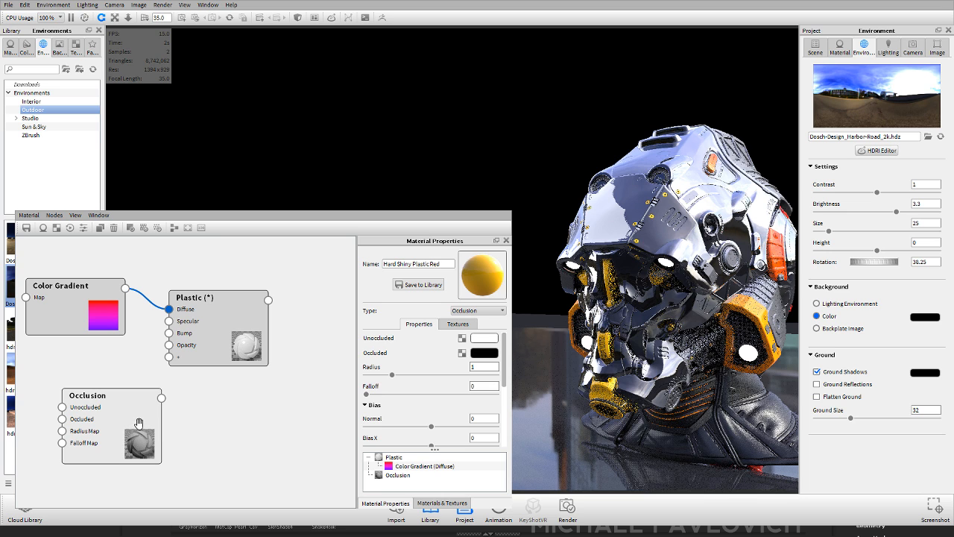
key(c)
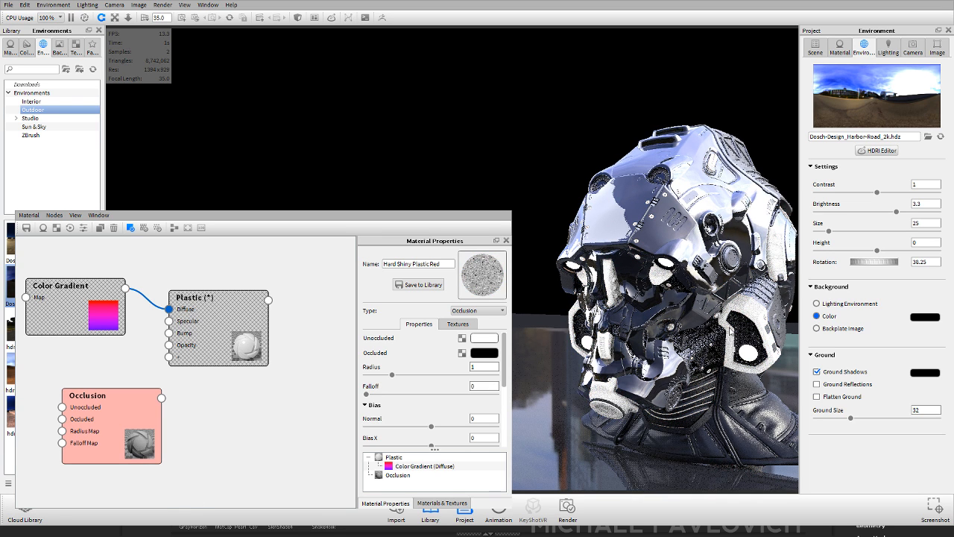
- Set the Occlusion node's radius to 2.76 and falloff to 3.64, and enable Inside, checking the cheek piece up close
middle_drag(728, 297, 665, 280)
scroll(671, 298, up, 5)
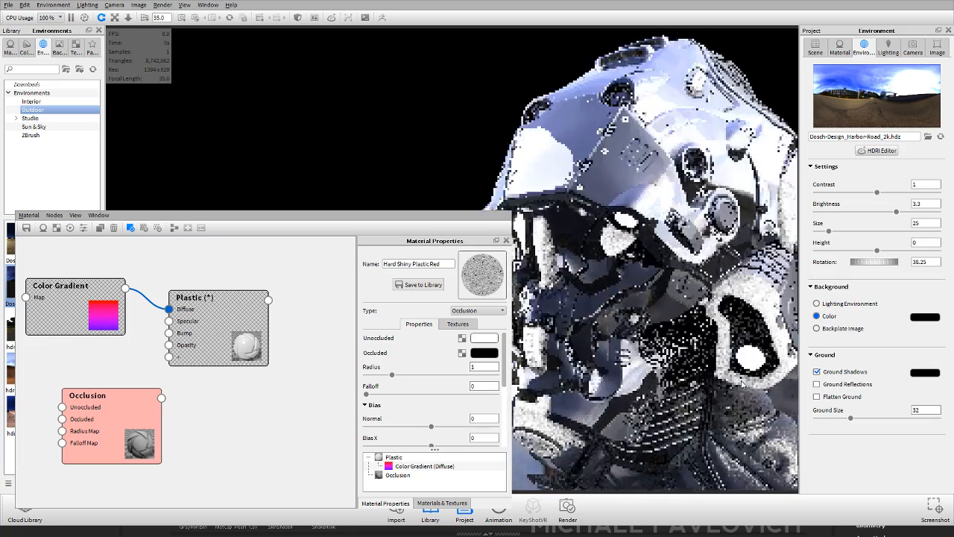
middle_drag(779, 388, 697, 397)
scroll(698, 395, up, 4)
middle_drag(746, 358, 692, 339)
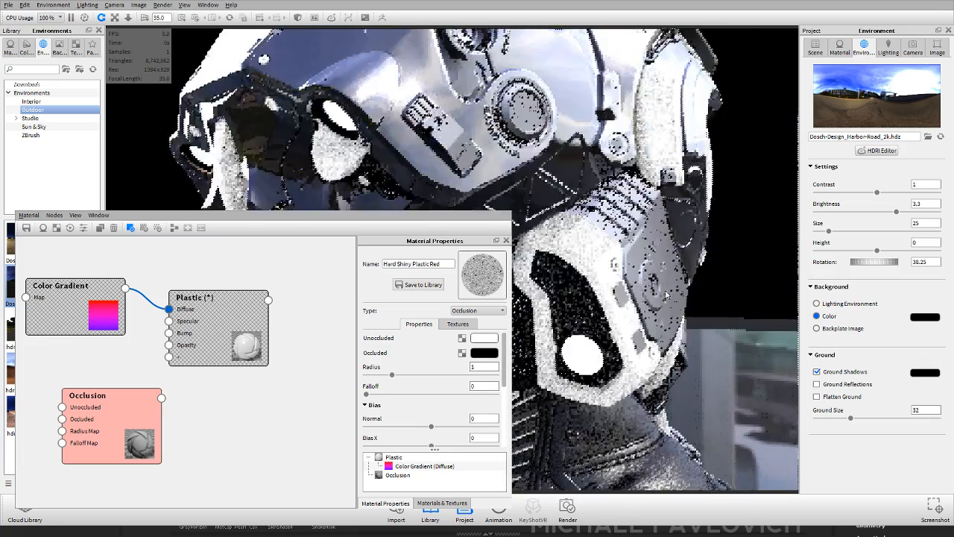
drag(707, 332, 690, 319)
middle_drag(689, 319, 727, 335)
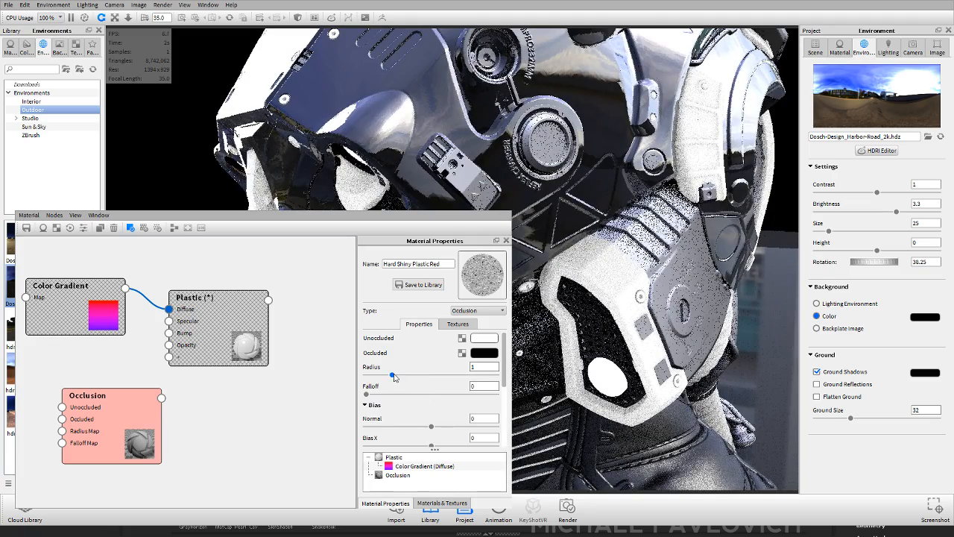
drag(392, 374, 460, 393)
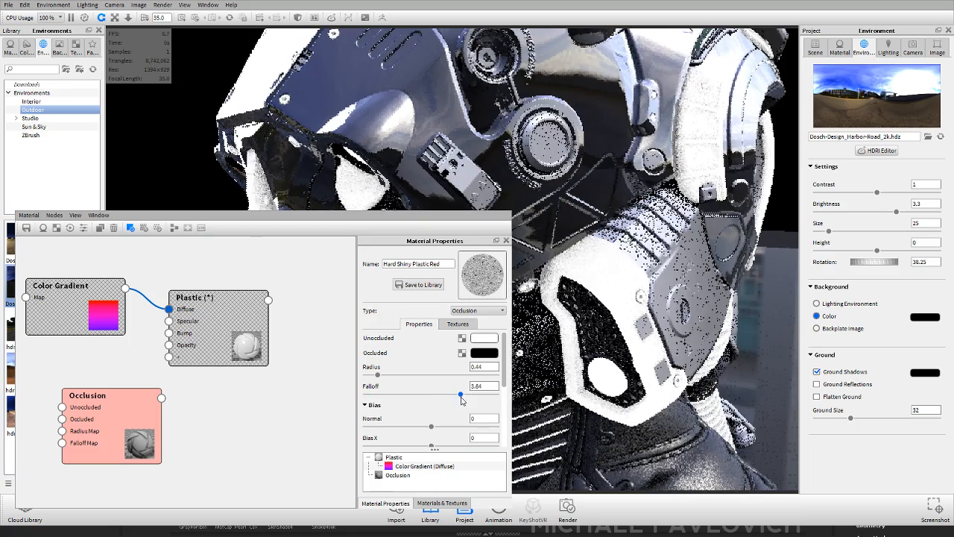
drag(380, 376, 439, 378)
scroll(433, 401, down, 4)
click(381, 425)
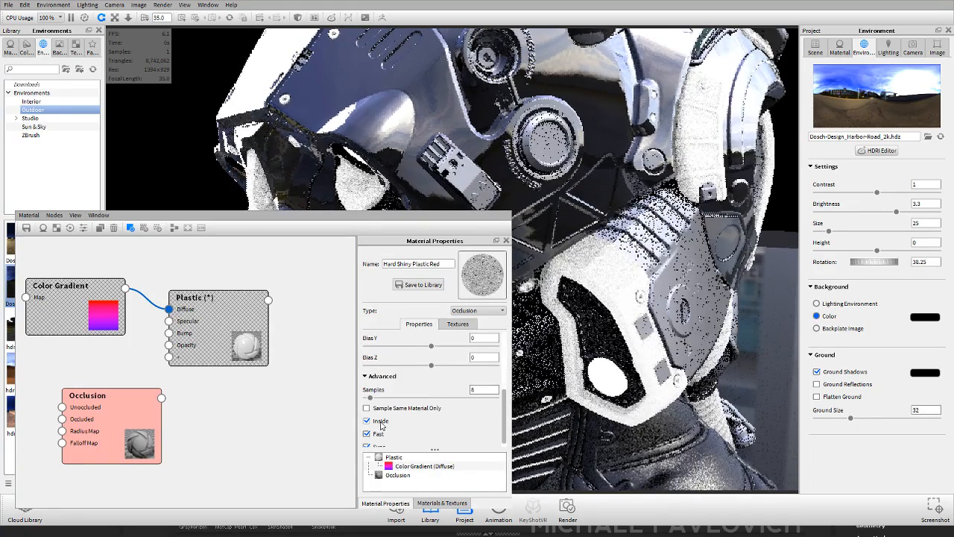
- Reduce the Occlusion node's radius to 0.17 and its falloff to 0.65
scroll(428, 372, up, 4)
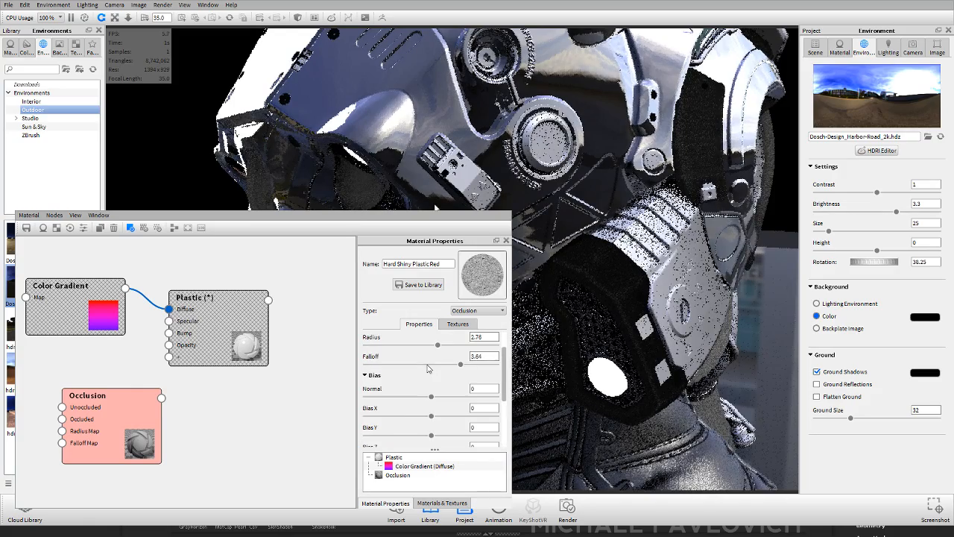
drag(438, 376, 378, 377)
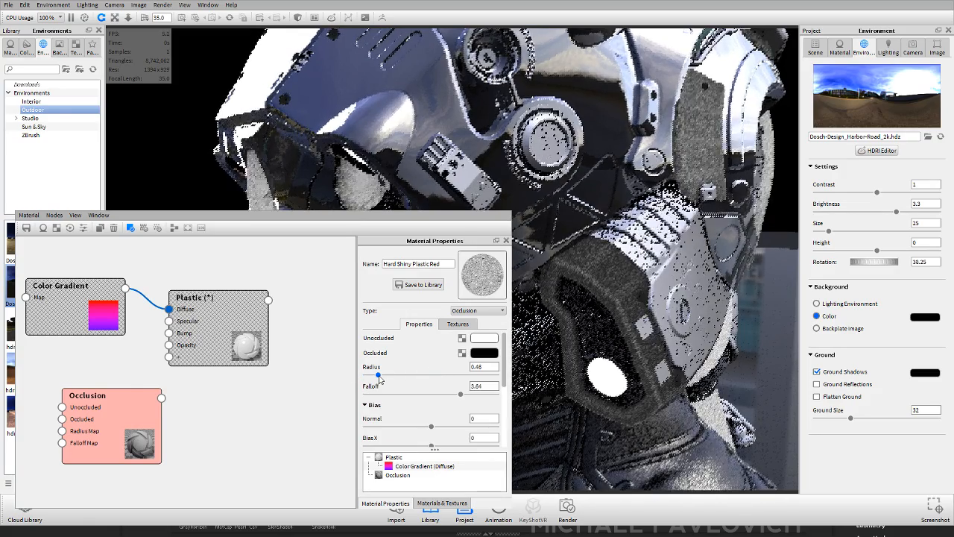
drag(460, 395, 383, 393)
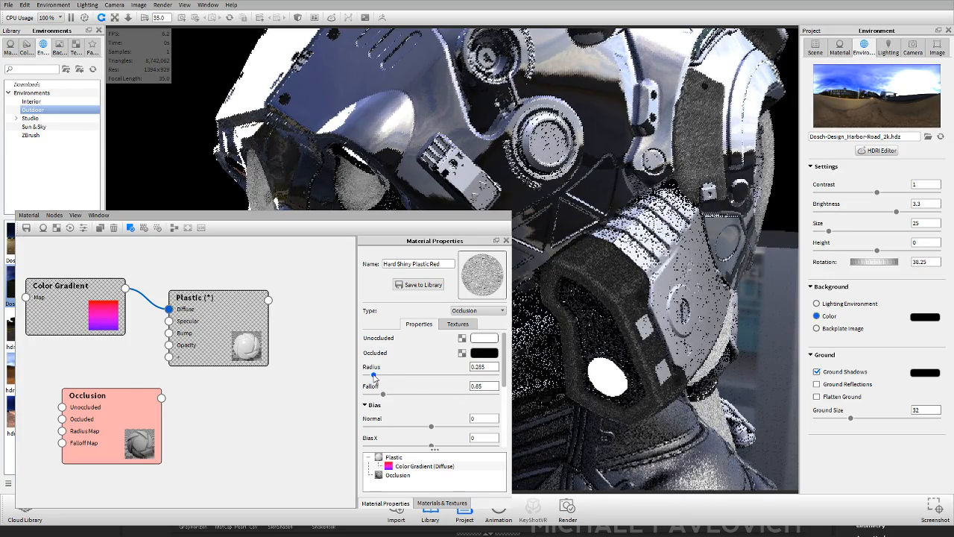
drag(374, 376, 370, 377)
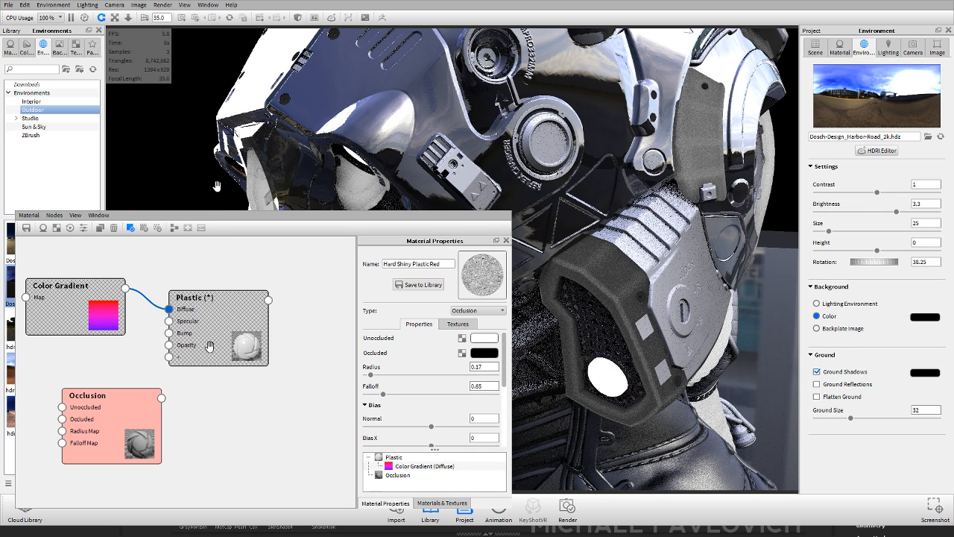
- Spread the existing nodes apart and add a Color Composite node below the Plastic node, opening its properties
drag(210, 347, 272, 350)
drag(84, 319, 130, 328)
drag(119, 411, 100, 393)
drag(112, 313, 82, 305)
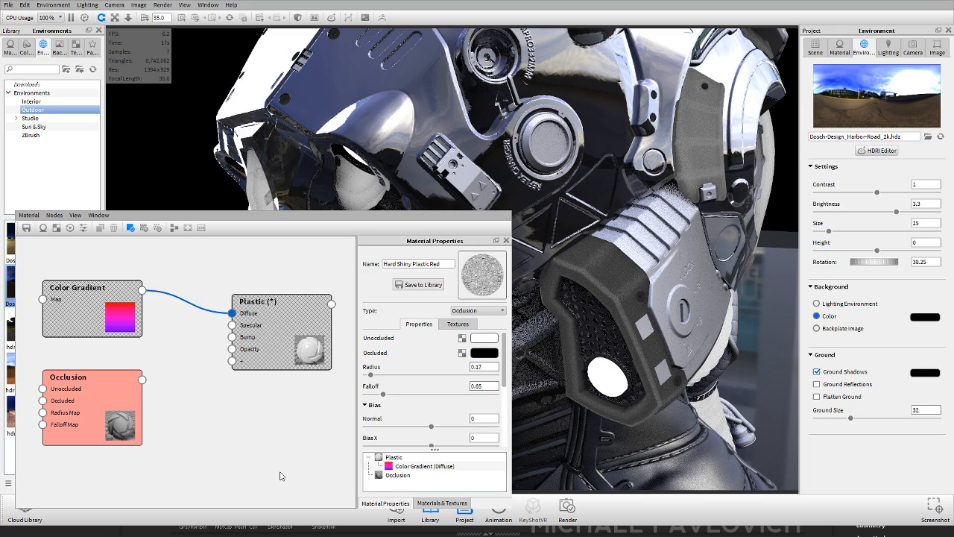
drag(265, 452, 243, 436)
double_click(244, 436)
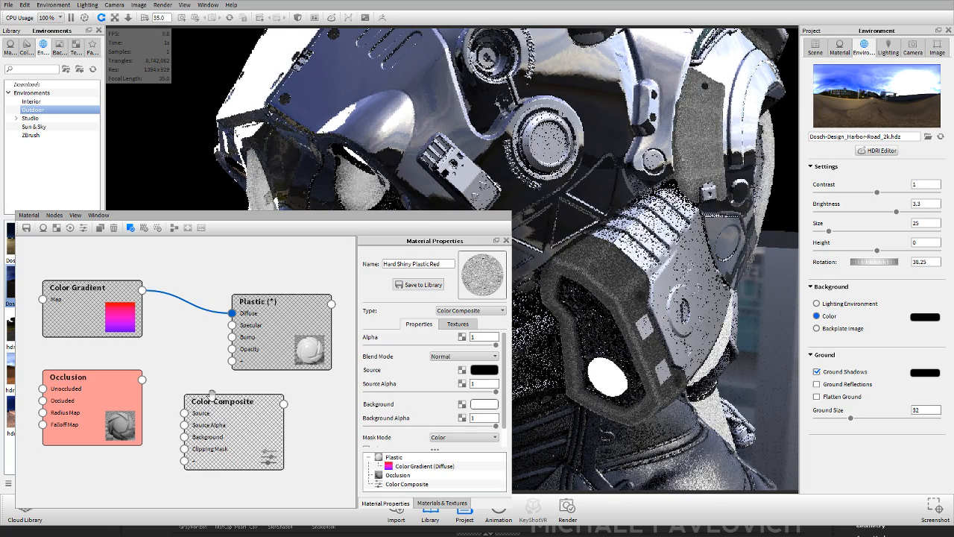
- End the Occlusion color preview and connect the Color Gradient to the Color Composite's Source input
drag(139, 301, 130, 301)
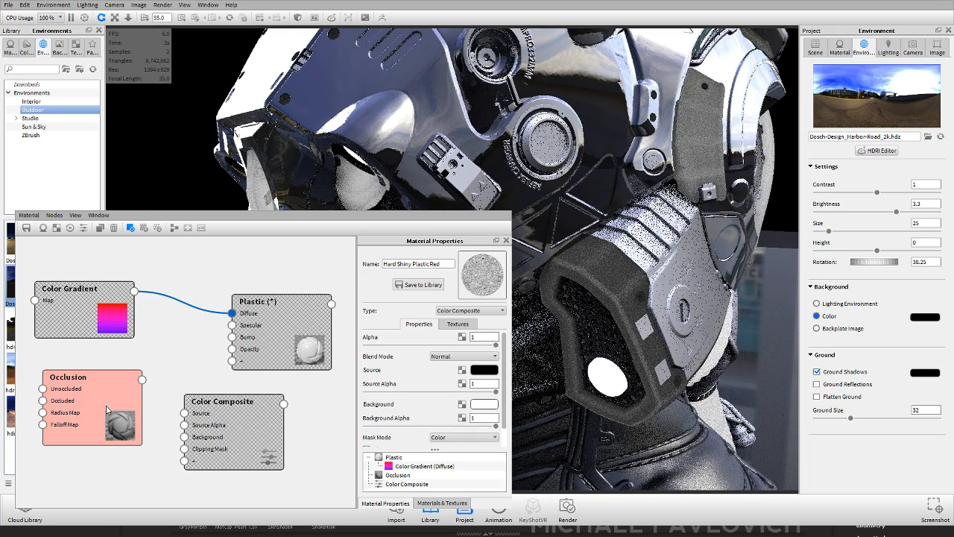
click(129, 485)
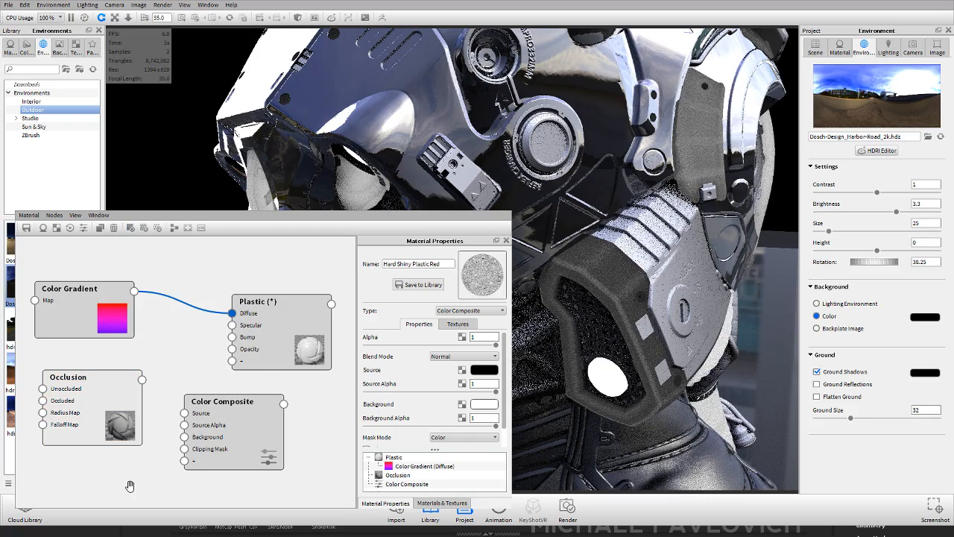
drag(134, 292, 185, 413)
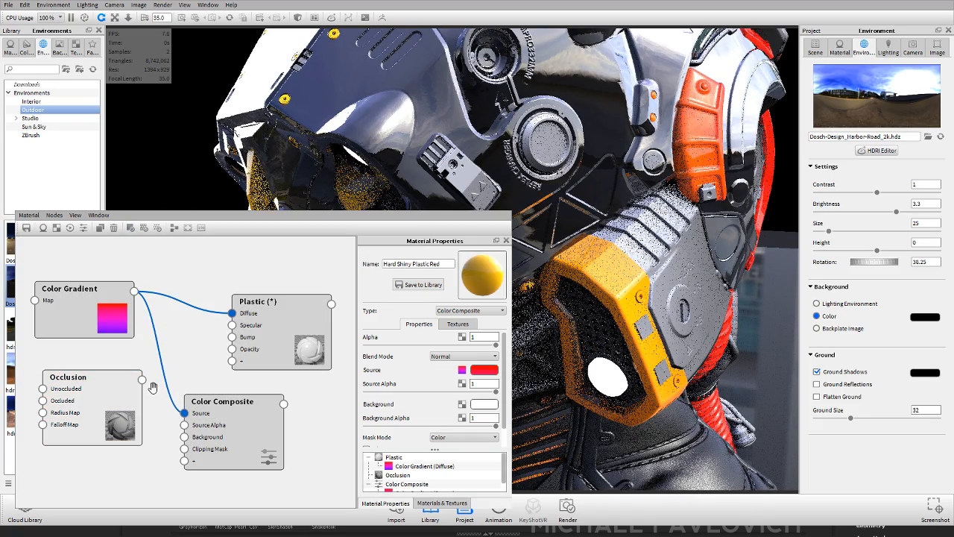
- Connect the Occlusion node to the Color Composite's Source Alpha and preview the composite's color on the helmet
drag(142, 380, 184, 424)
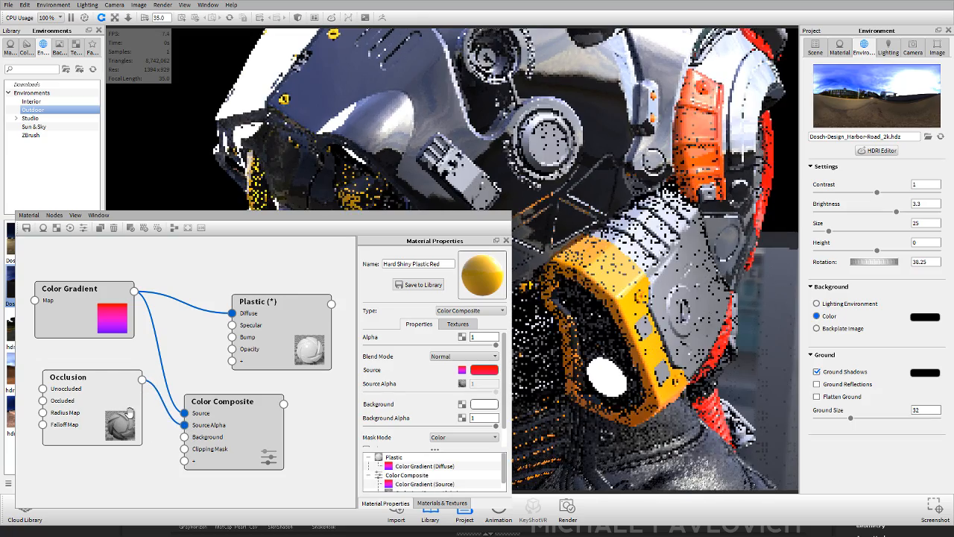
drag(130, 413, 119, 436)
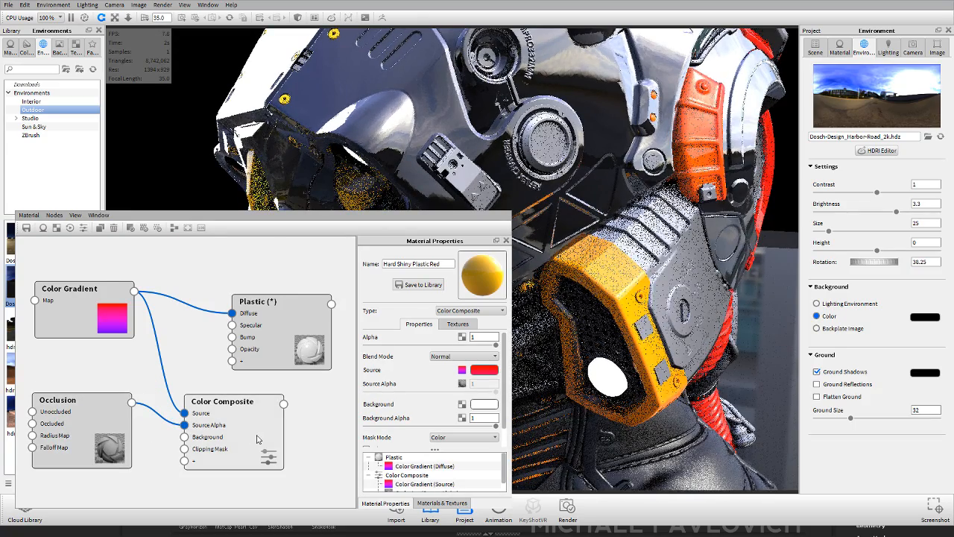
key(c)
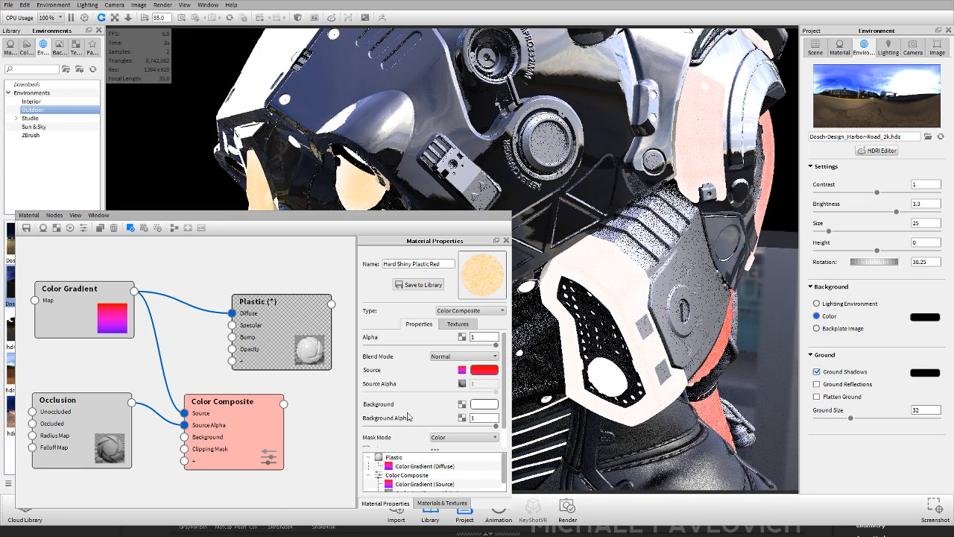
click(118, 424)
click(228, 435)
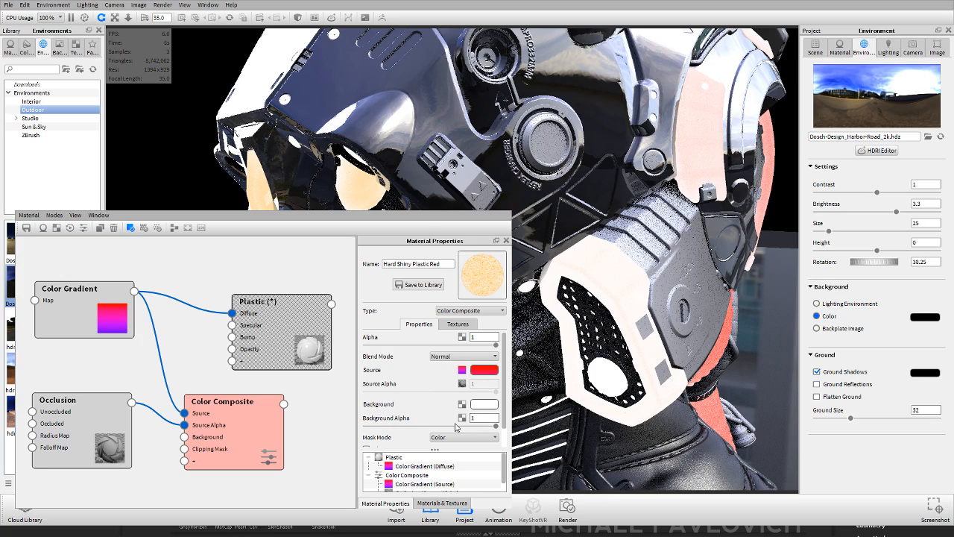
mouse_move(495, 427)
mouse_down()
mouse_move(362, 427)
mouse_move(510, 436)
mouse_up()
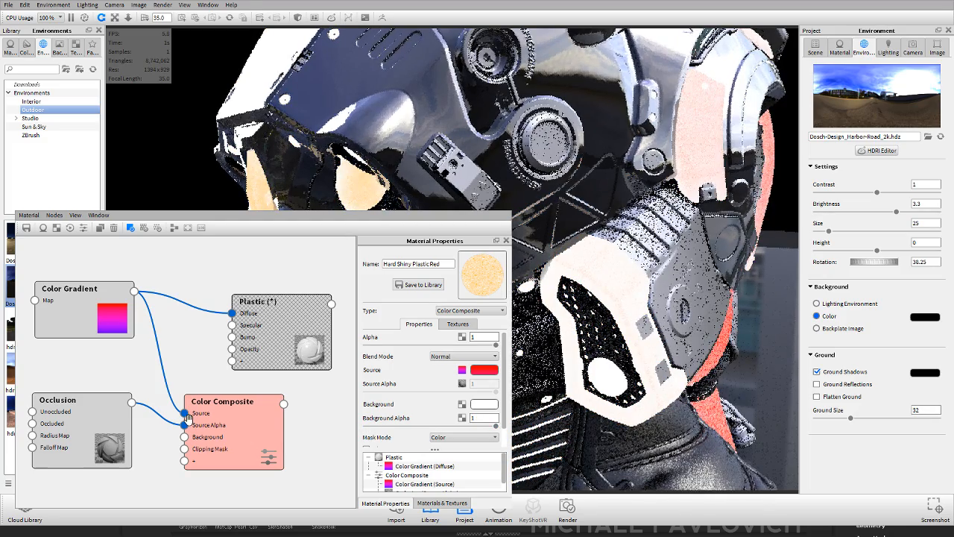
- Delete the Color Composite and Occlusion nodes from the red plastic's material graph
key(Delete)
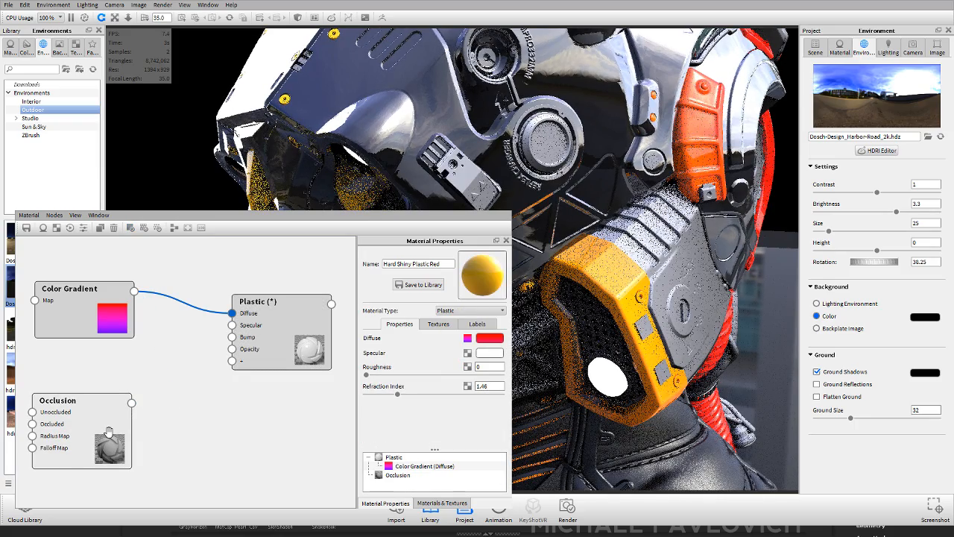
key(Delete)
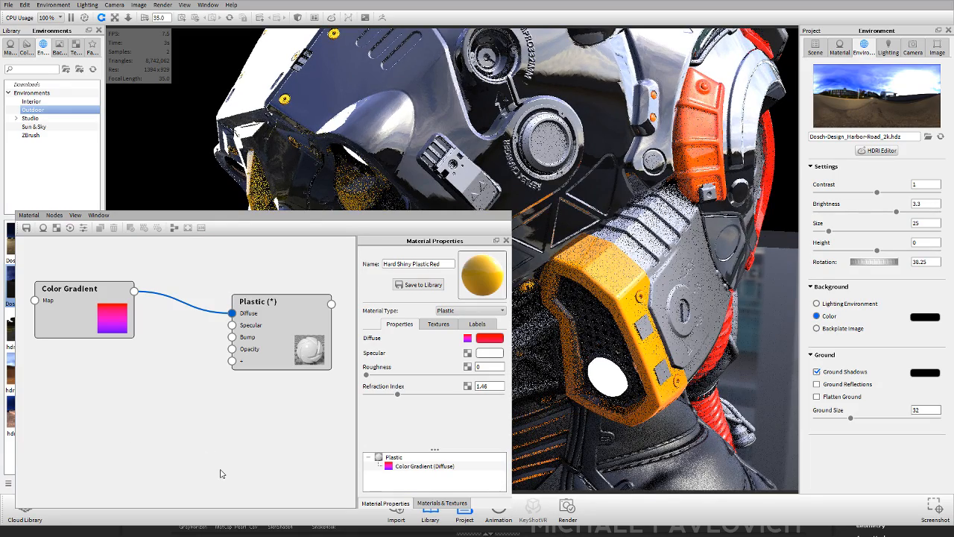
- Add a Noise (Texture) node below the Color Gradient, connect it to the Plastic's Bump input and open its properties
click(244, 489)
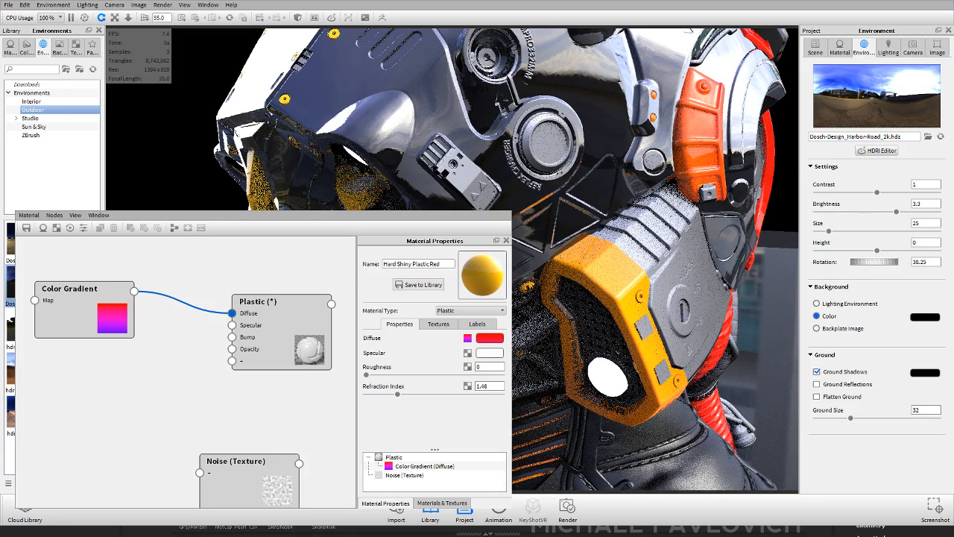
drag(244, 489, 68, 418)
drag(116, 394, 233, 337)
click(91, 422)
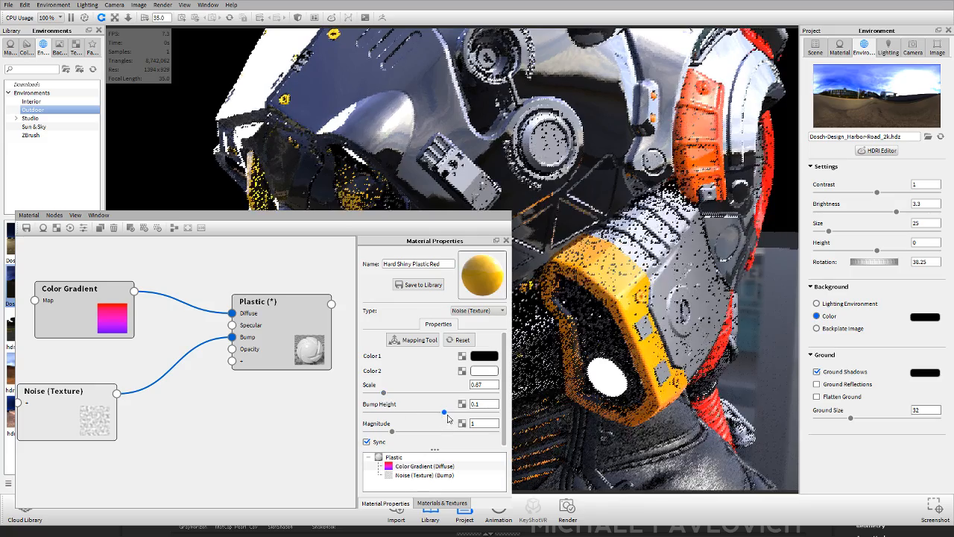
- Set the Noise texture's Bump Height to 0.5 and reduce its Scale to 0.02, checking the cheek piece
drag(445, 411, 505, 411)
drag(382, 392, 367, 392)
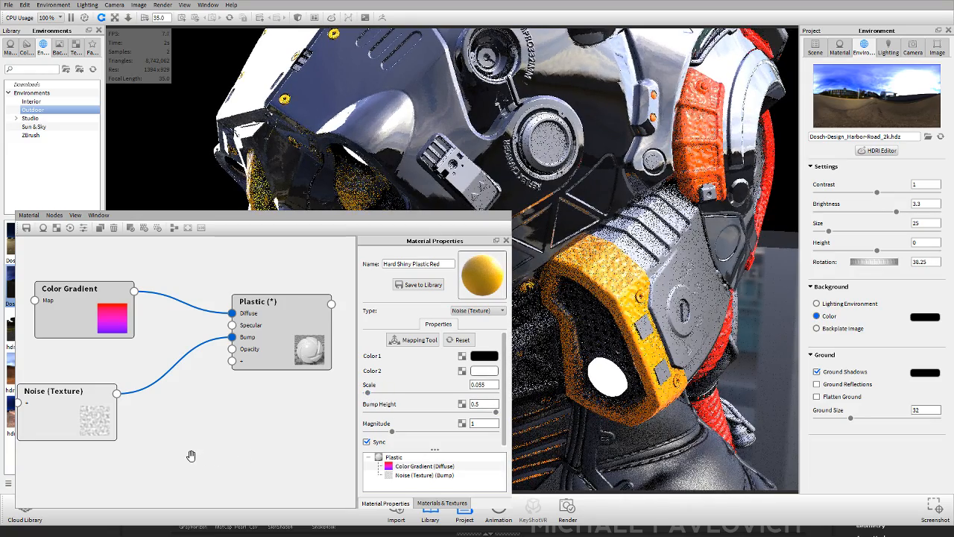
drag(77, 417, 90, 404)
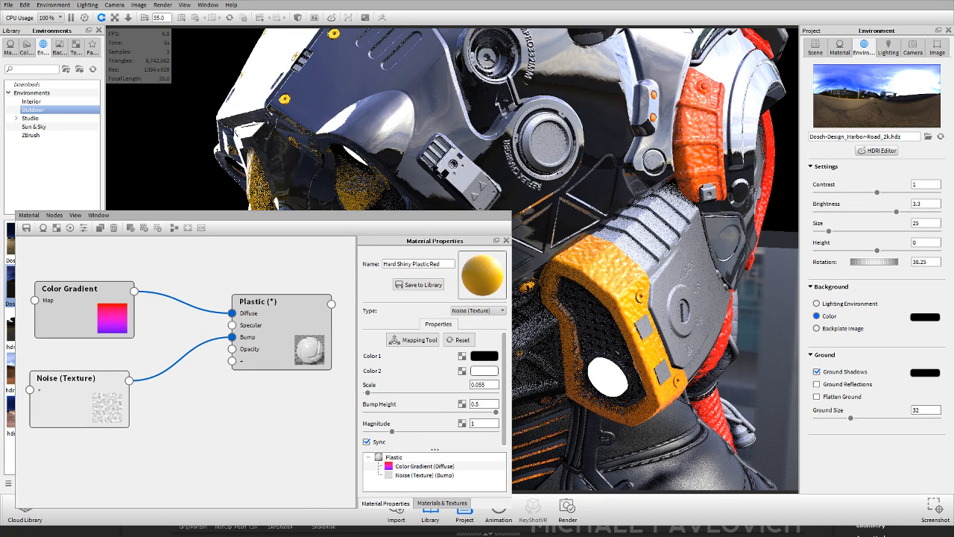
click(289, 412)
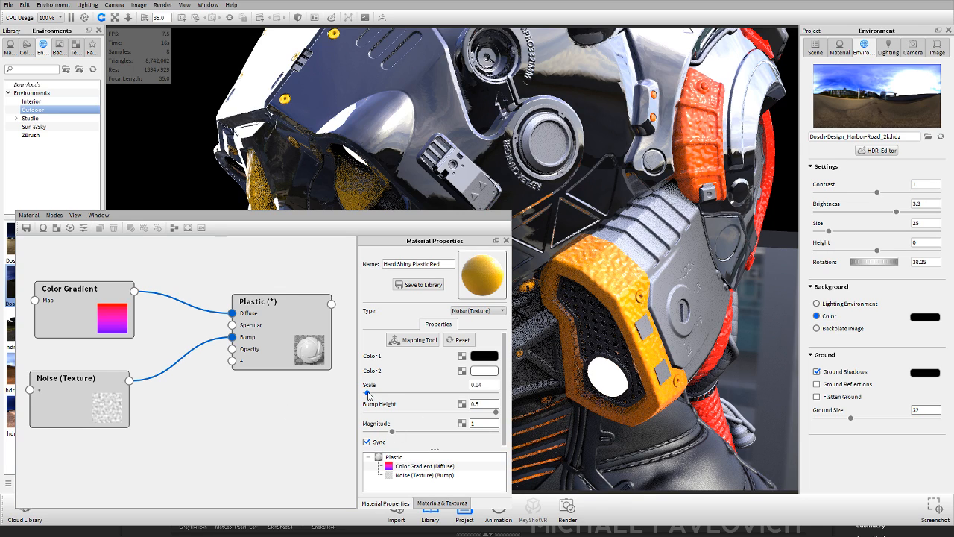
drag(367, 394, 366, 394)
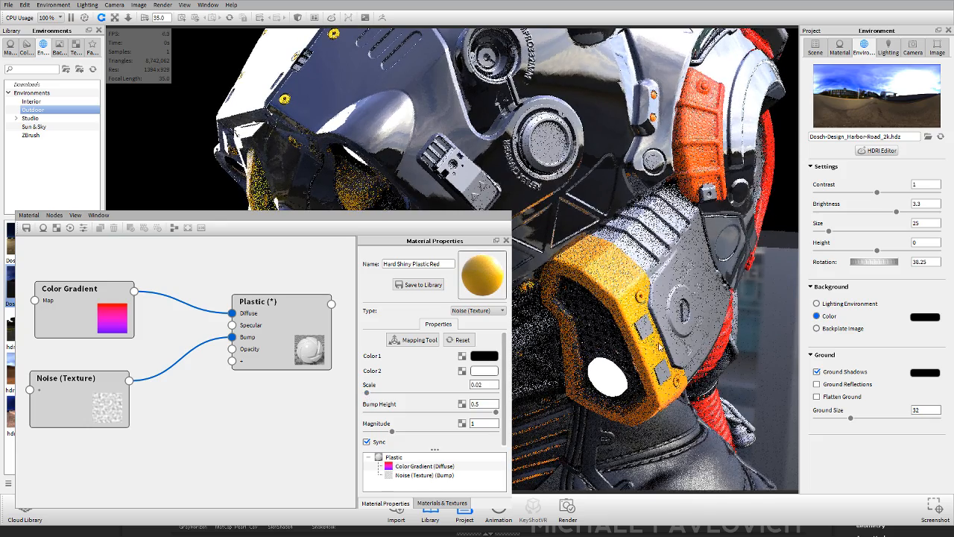
drag(660, 346, 682, 358)
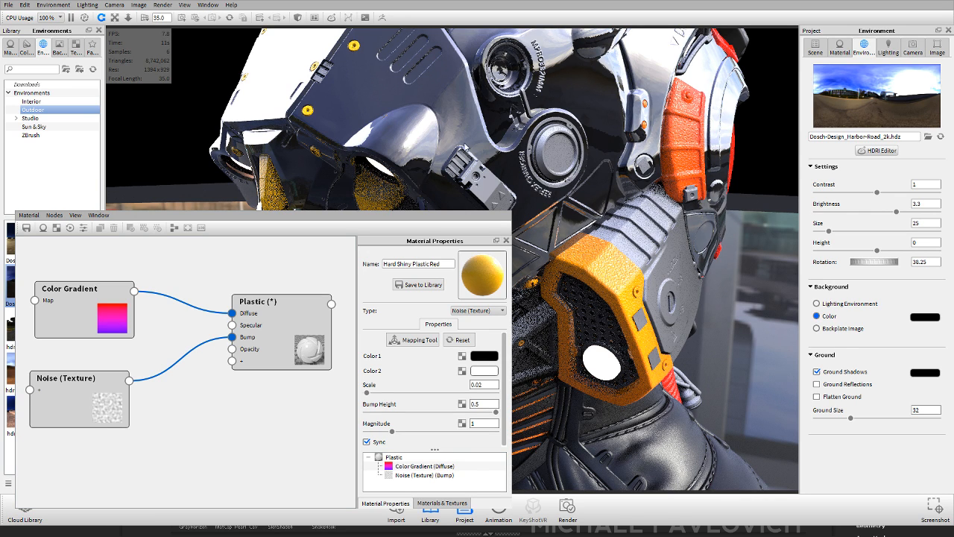
- Delete the Noise (Texture) node feeding the Plastic's bump
click(106, 403)
key(Delete)
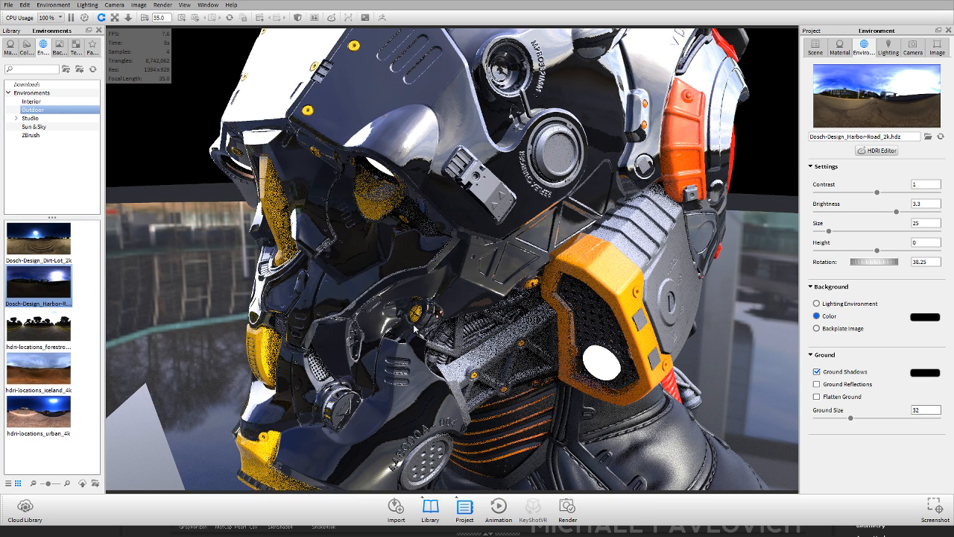
- Show the whole helmet from the front and search the materials library for "beer"
scroll(297, 164, down, 5)
drag(298, 165, 668, 238)
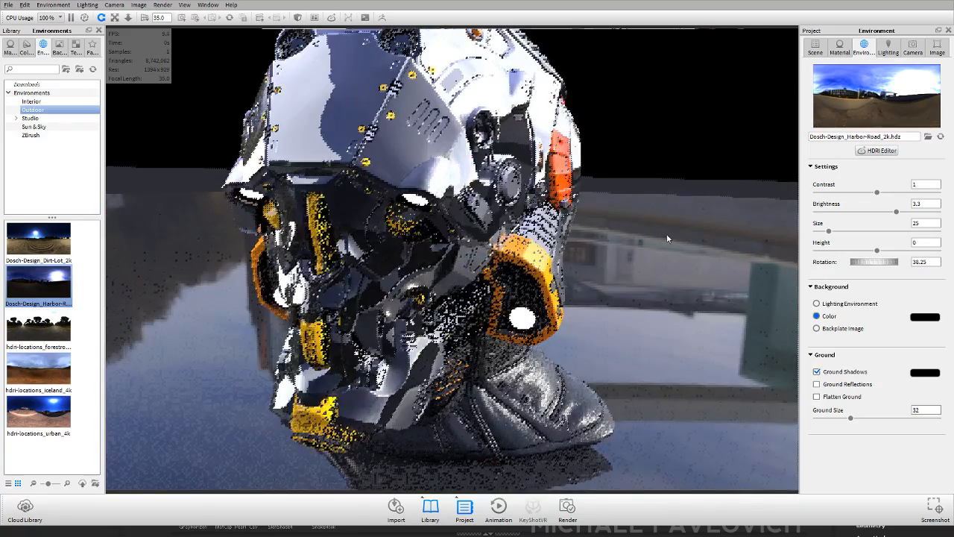
click(825, 51)
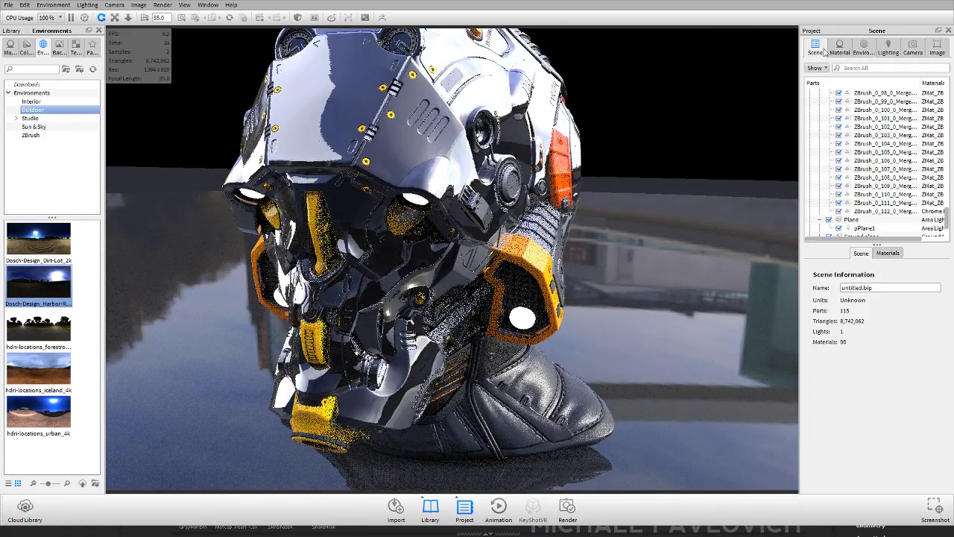
click(840, 47)
click(815, 47)
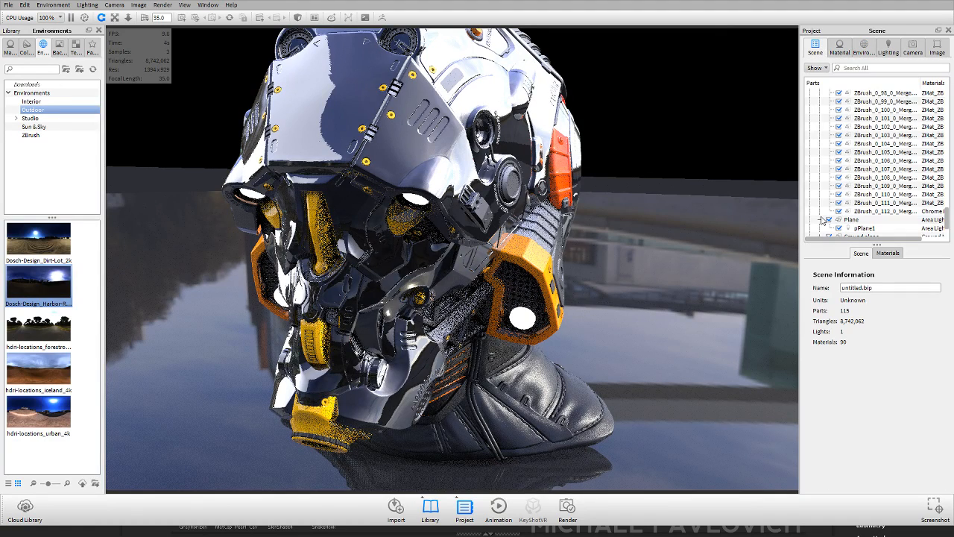
click(37, 68)
text(beer)
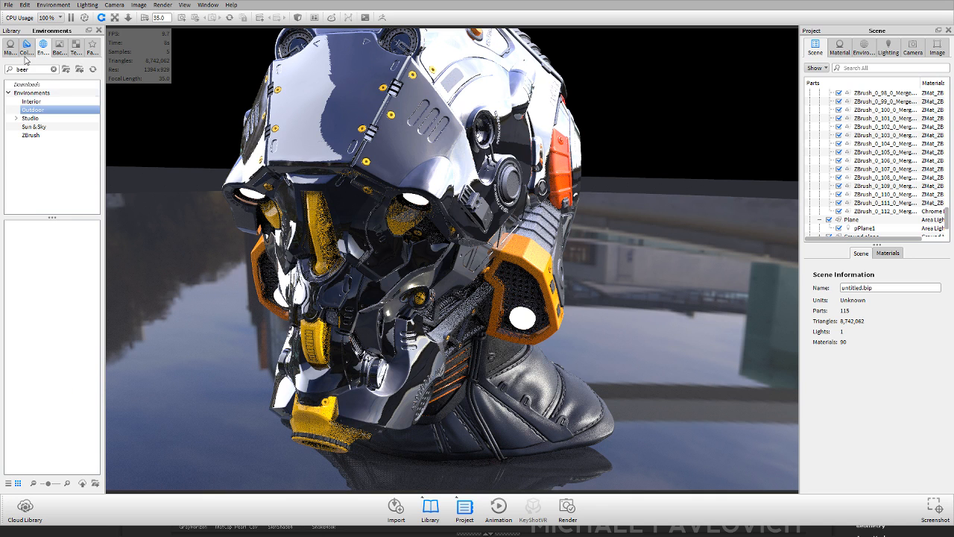
click(10, 48)
text(beer)
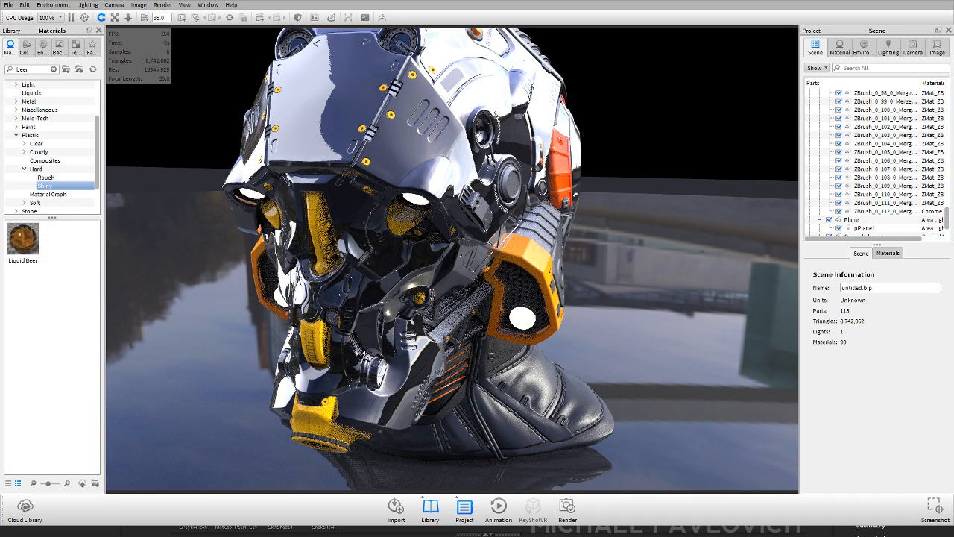
- Apply the Liquid Beer material to the entire ZBrush model group in the scene tree
drag(28, 241, 22, 262)
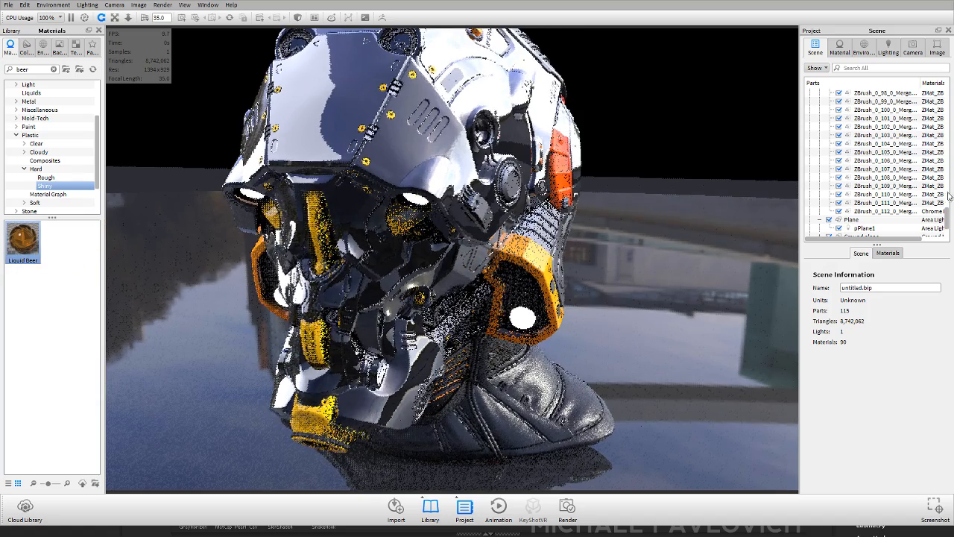
drag(948, 219, 952, 76)
drag(22, 240, 857, 105)
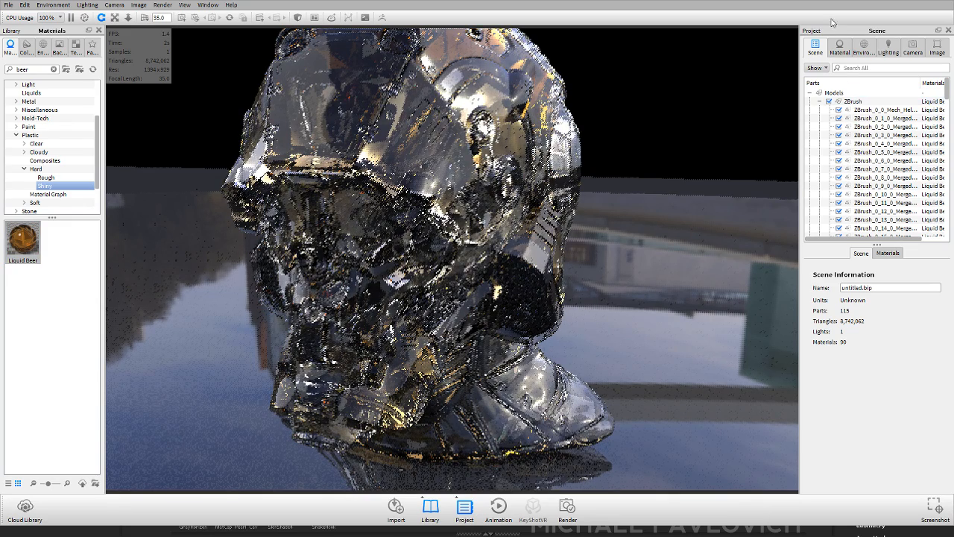
- Compare the Full Simulation and Interior lighting presets on the liquid helmet and return to Product
click(887, 47)
click(839, 137)
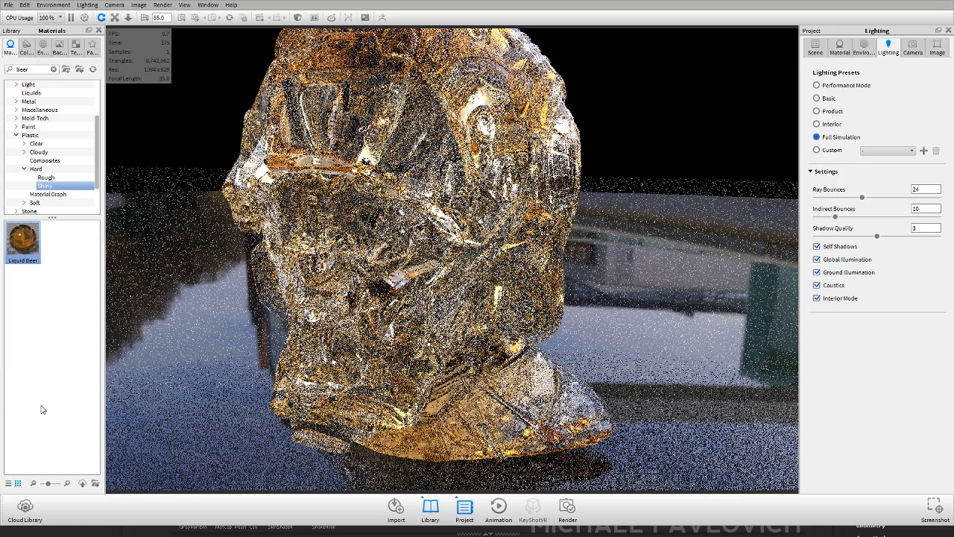
click(832, 124)
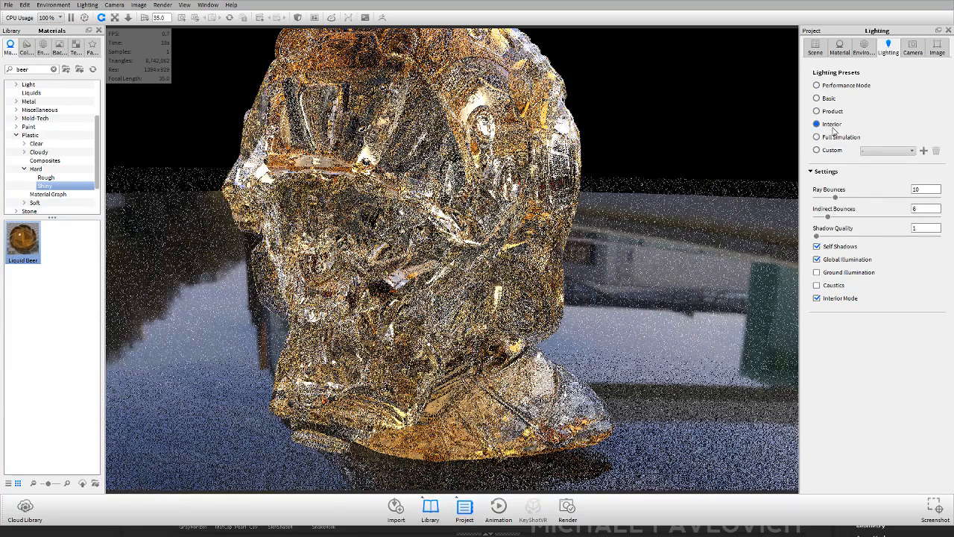
click(837, 115)
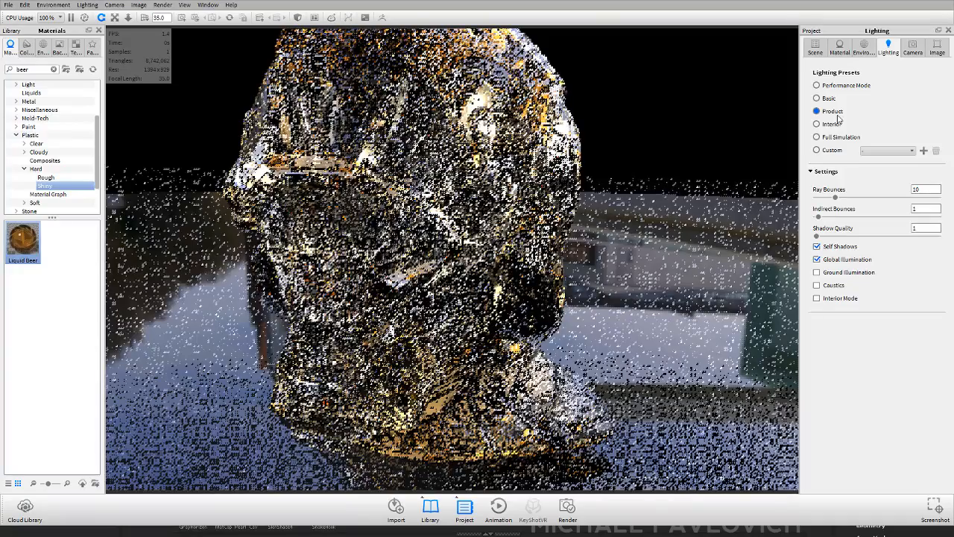
- Search the materials library for "glass" and try to apply a Glass Basic material to the ZBrush model group
double_click(30, 69)
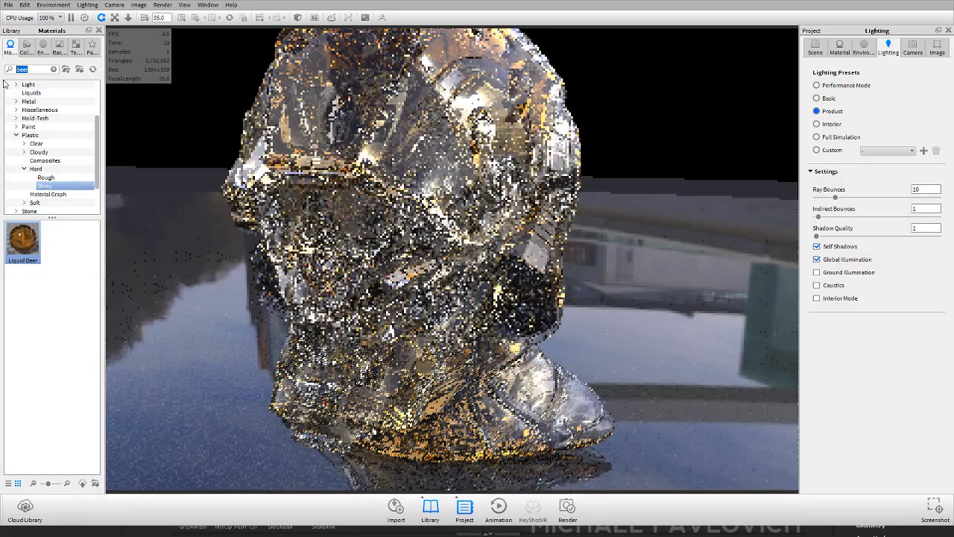
text(glass)
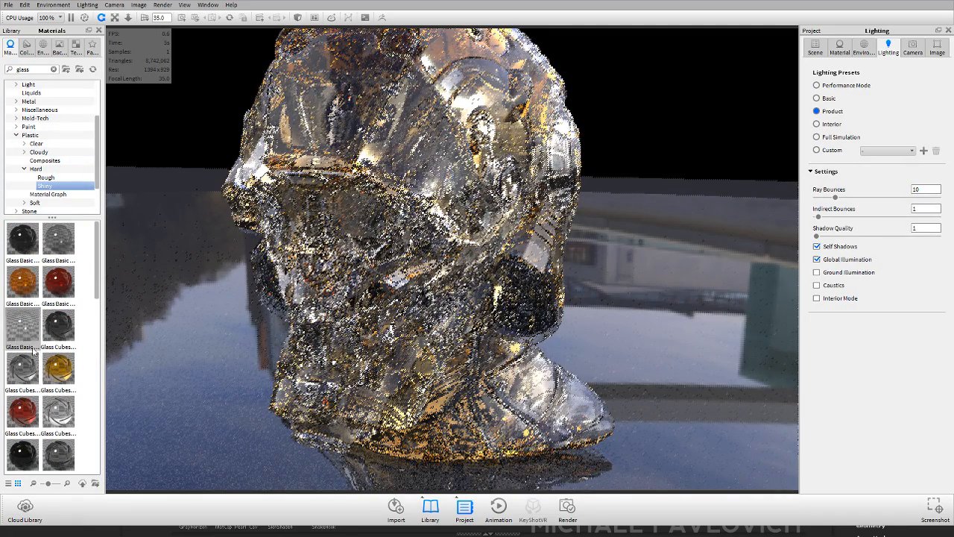
drag(17, 329, 856, 105)
click(814, 52)
drag(486, 274, 548, 240)
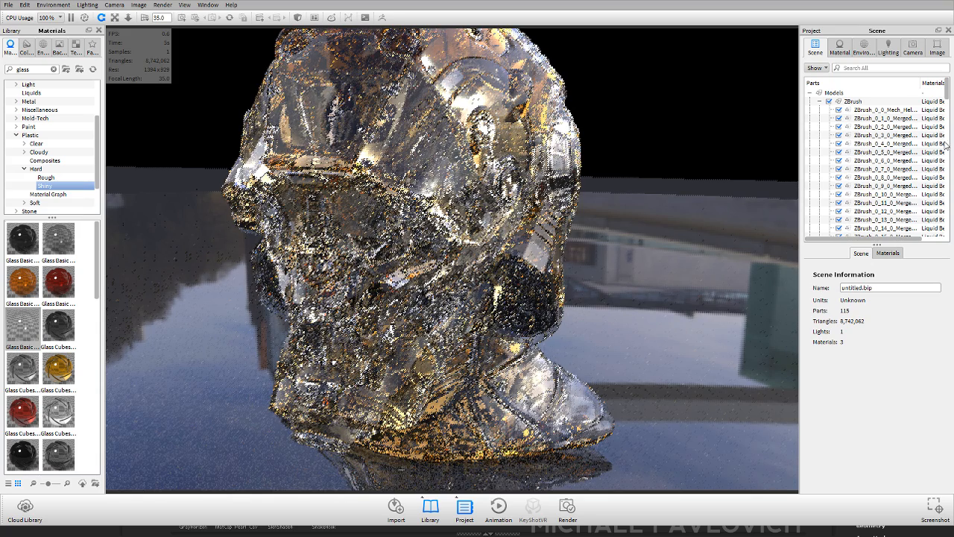
mouse_move(947, 88)
mouse_down()
mouse_move(941, 232)
mouse_move(947, 87)
mouse_up()
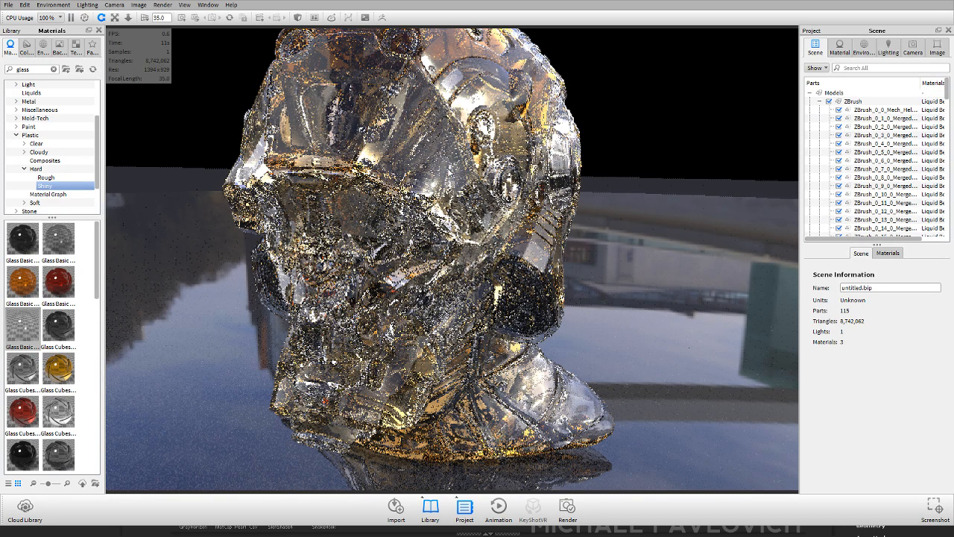
- Undo the lighting preset changes and the Liquid Beer assignment on the ZBrush model
click(30, 15)
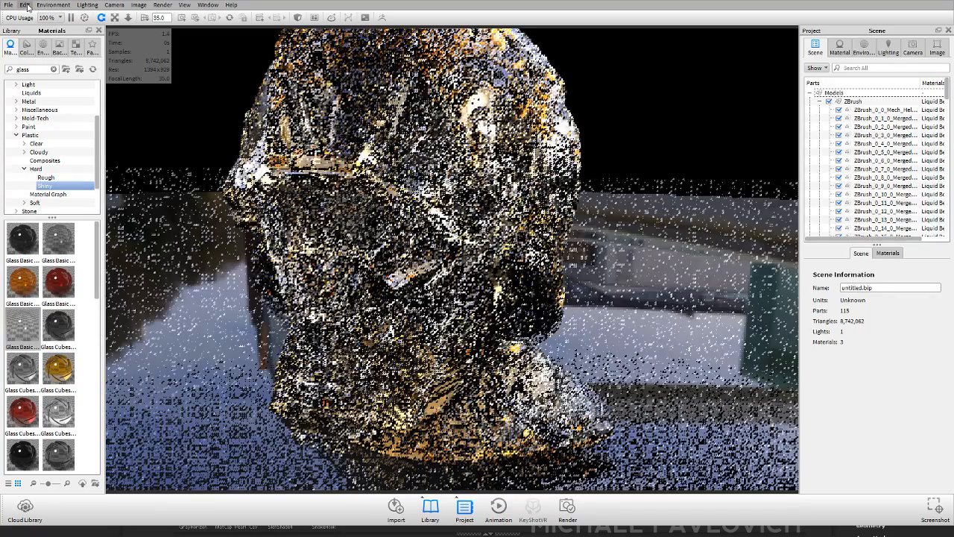
click(31, 14)
click(28, 6)
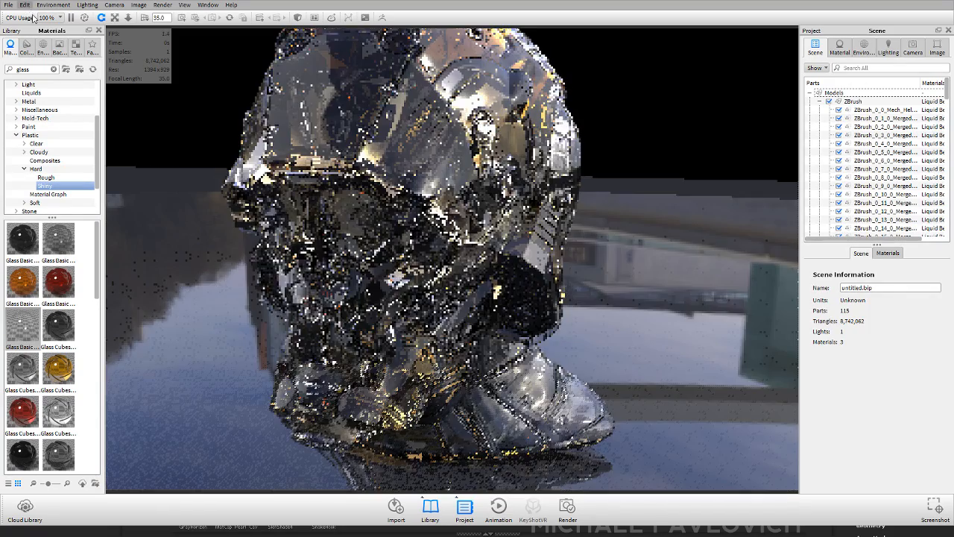
click(31, 15)
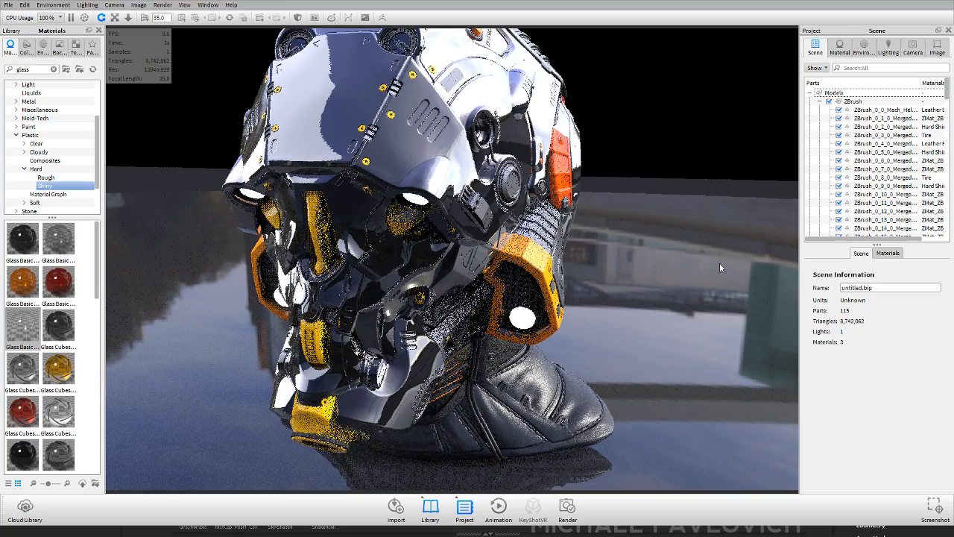
- Collapse the ZBrush group in the scene tree and add a scene set named clayRender
drag(462, 141, 488, 179)
scroll(389, 138, down, 3)
middle_drag(489, 179, 490, 198)
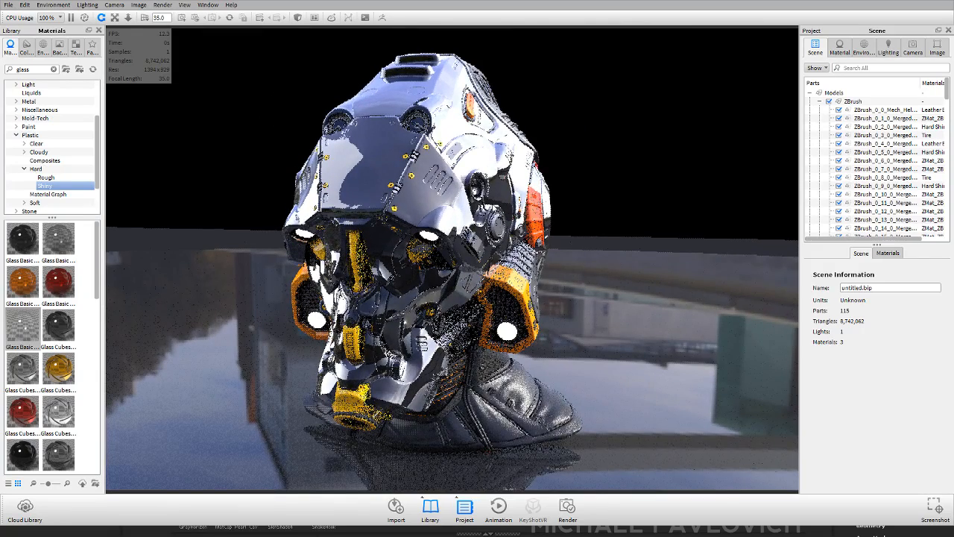
click(819, 101)
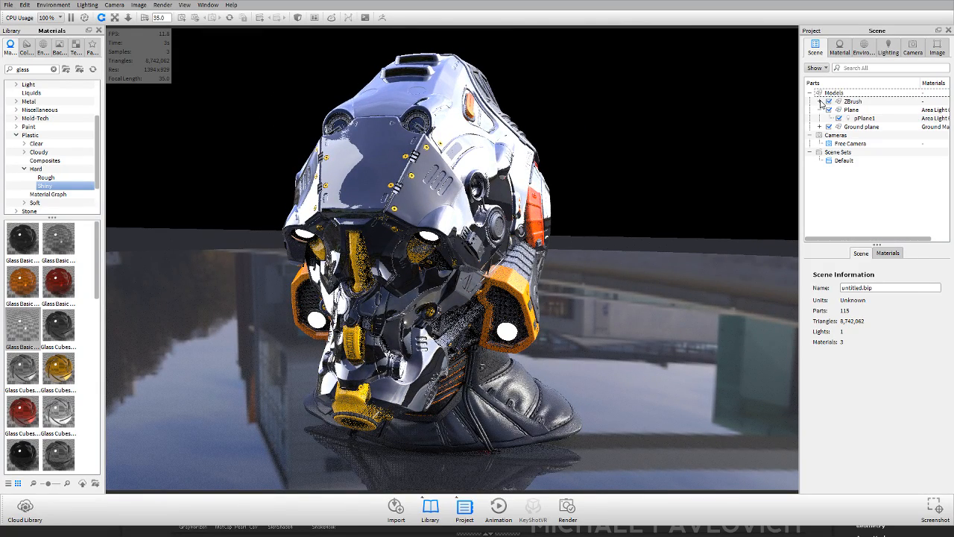
click(844, 152)
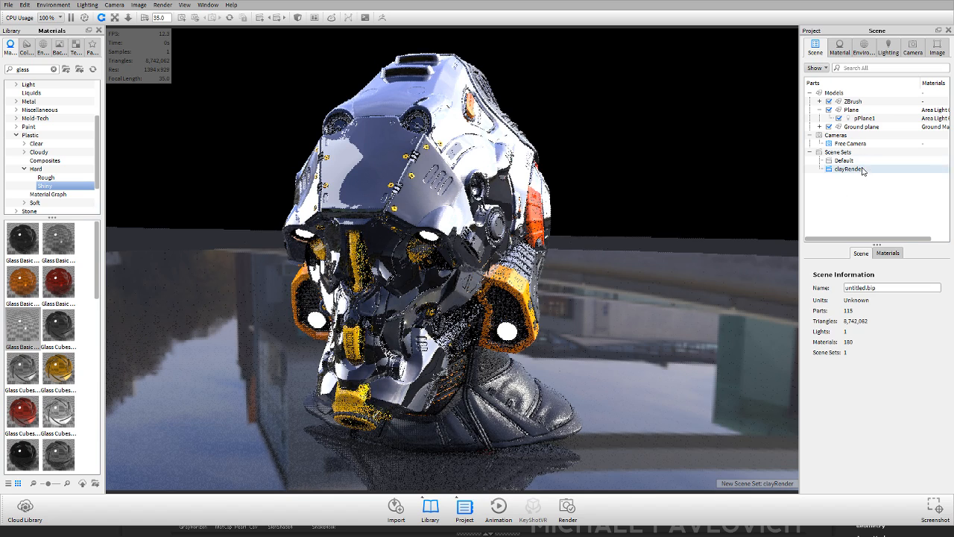
- In the clayRender scene set, apply a ZBrush Clay material from the ZBrush material library to the whole ZBrush model
click(859, 170)
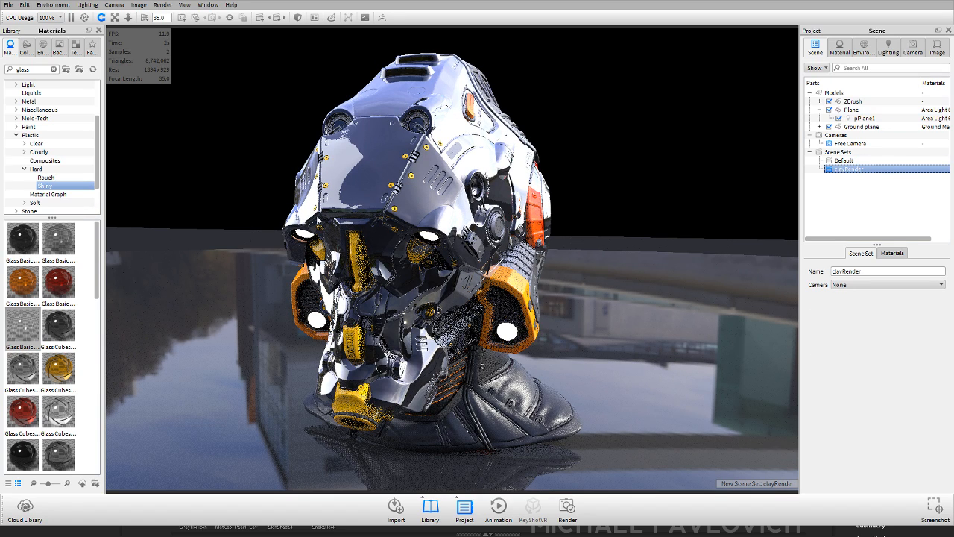
click(53, 69)
scroll(39, 111, down, 2)
click(30, 202)
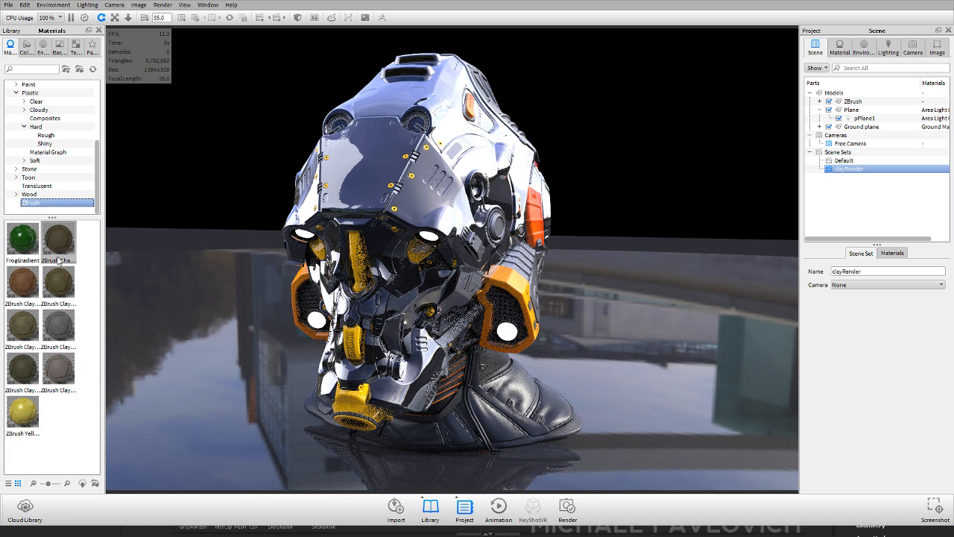
drag(61, 284, 848, 106)
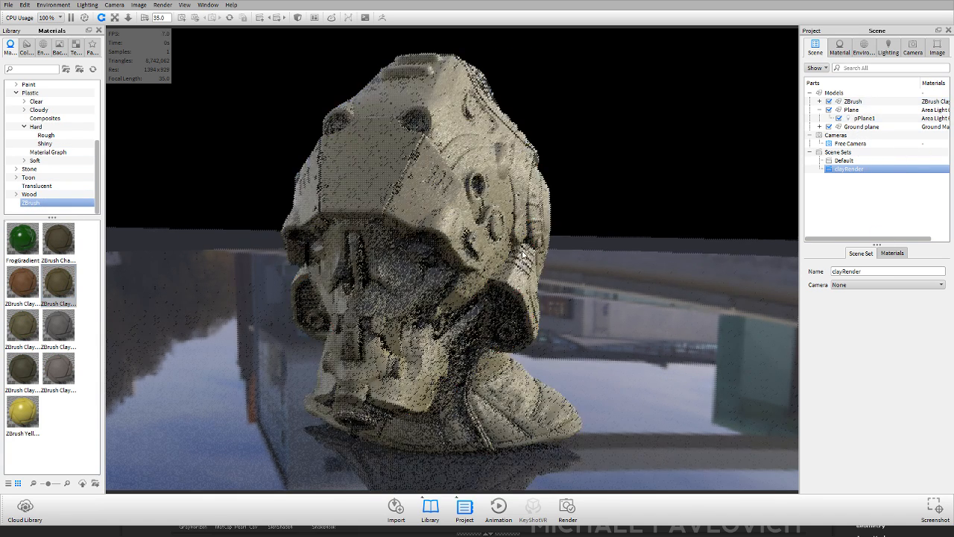
- Hide the Plane area light and the Ground plane in the clayRender scene set
click(829, 110)
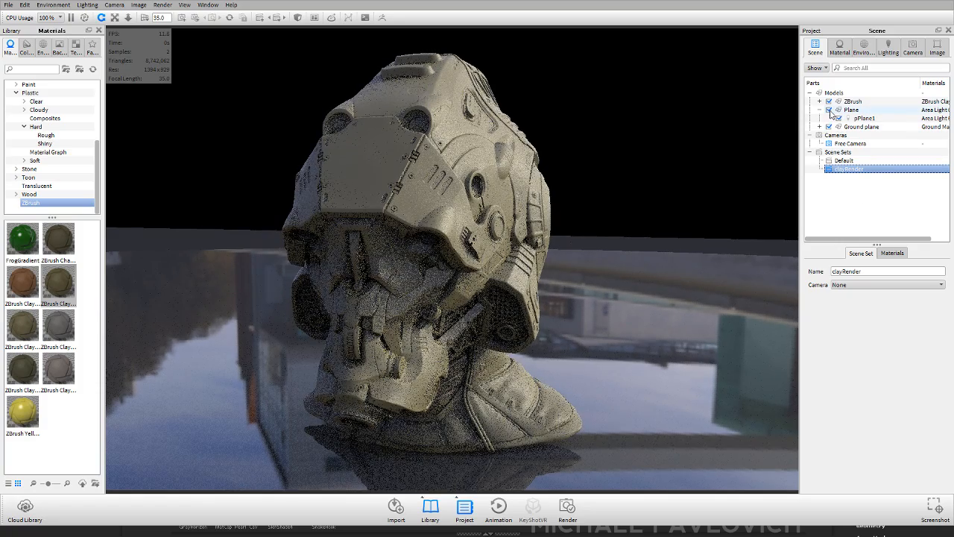
click(829, 110)
click(828, 110)
click(828, 126)
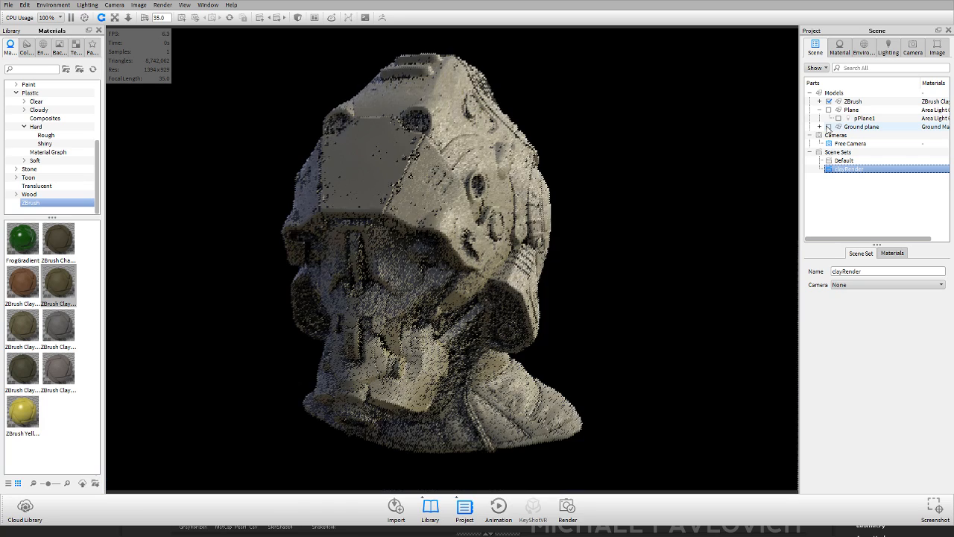
- Replace the lighting environment with the Studio environment named startup
click(42, 46)
click(39, 135)
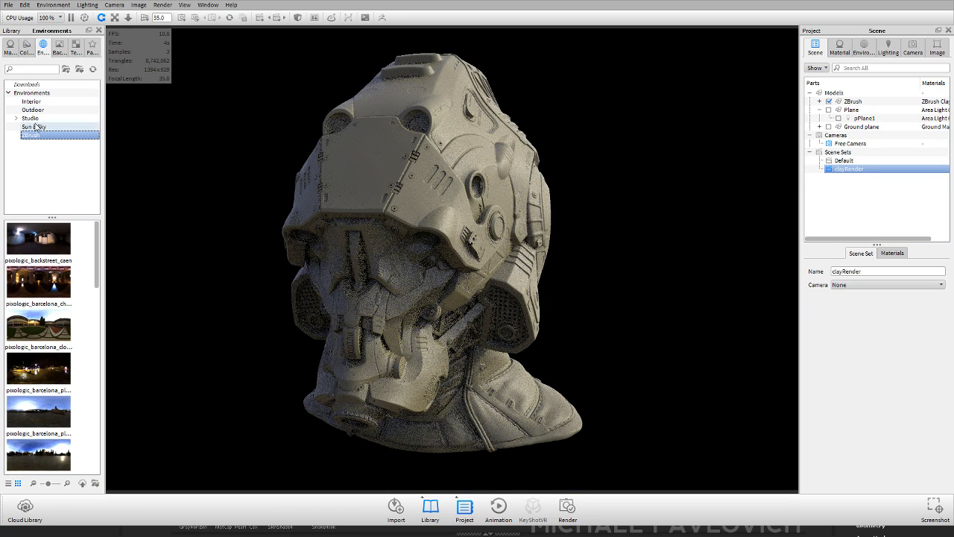
click(37, 119)
scroll(45, 350, down, 10)
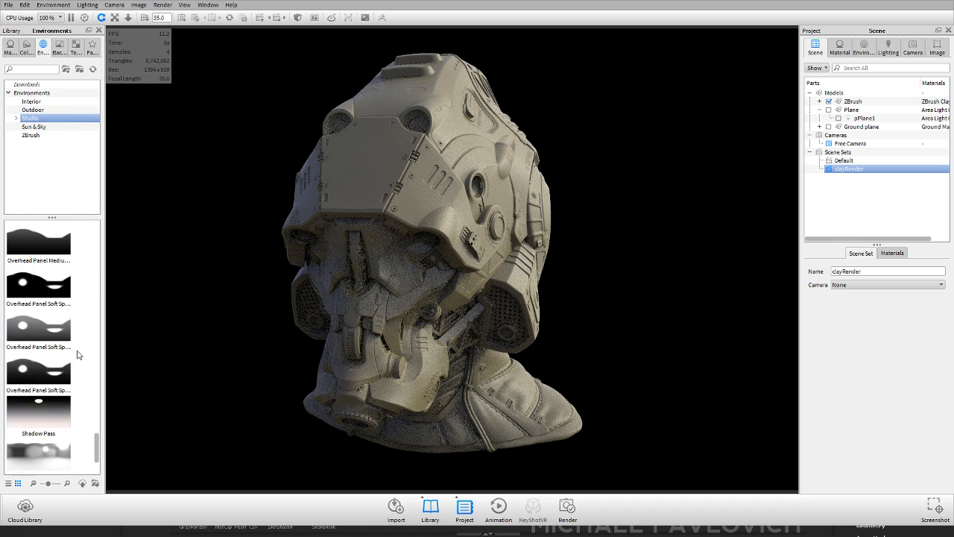
double_click(38, 363)
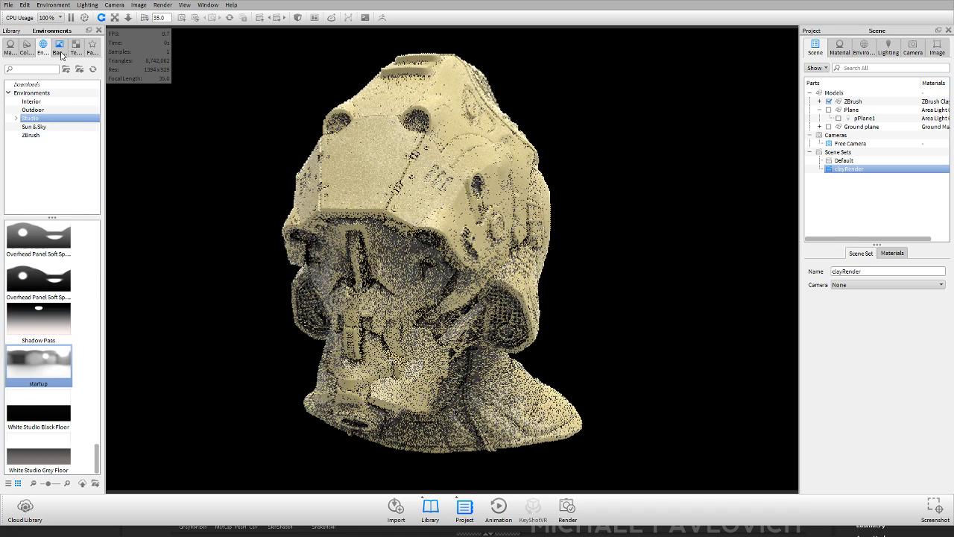
- Look through the ZBrush backplates and apply ZBrushShop_08 as the backplate behind the helmet
click(59, 48)
scroll(52, 350, down, 5)
scroll(52, 350, down, 5)
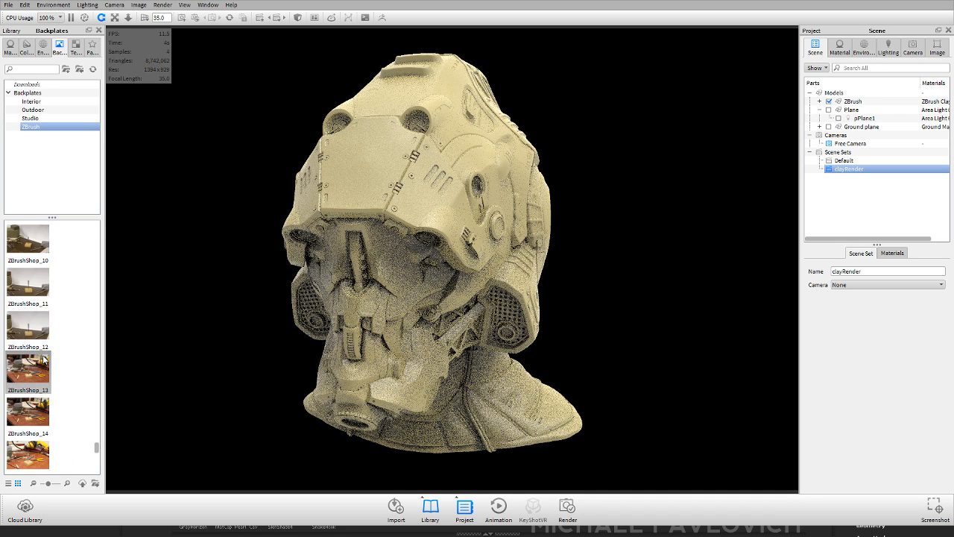
scroll(43, 358, up, 3)
scroll(43, 358, down, 14)
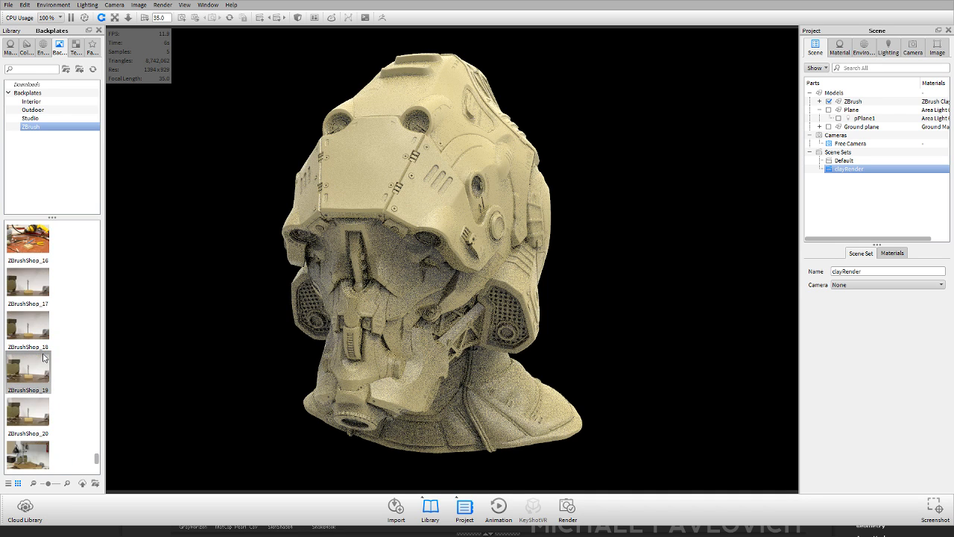
scroll(43, 357, up, 9)
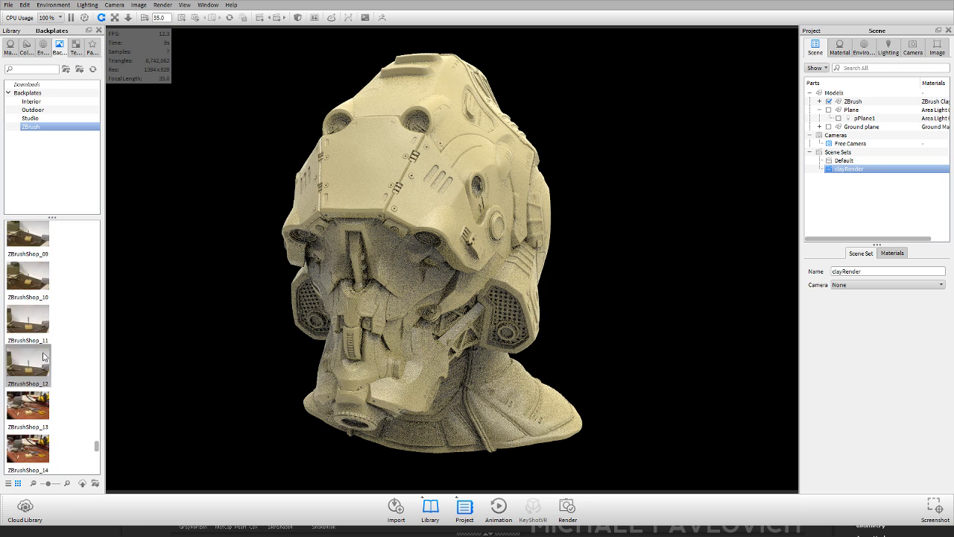
scroll(43, 357, up, 6)
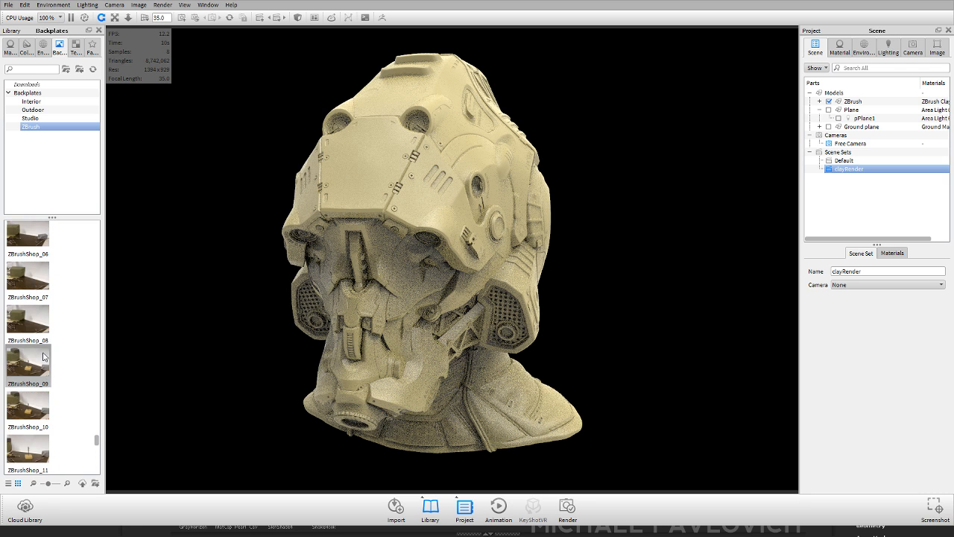
drag(34, 320, 511, 331)
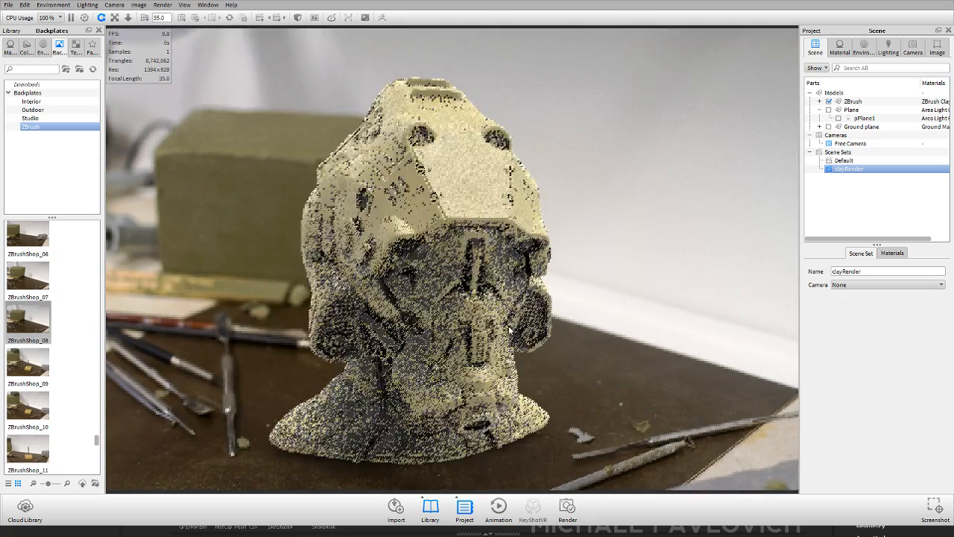
- Set the startup environment's brightness to 1
click(863, 47)
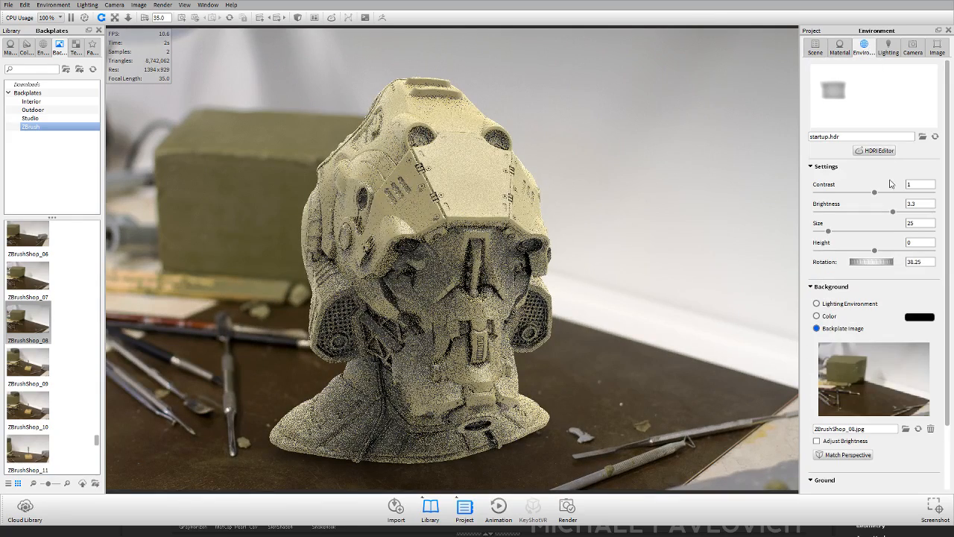
text(1)
key(Return)
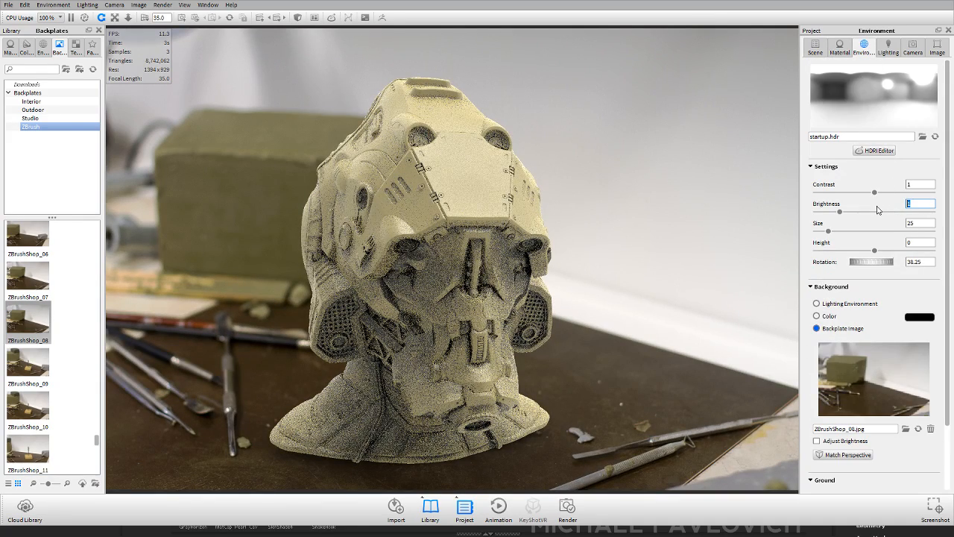
- Rotate the lighting environment to about 307.75 degrees and raise its brightness to about 1.1
mouse_move(614, 212)
ctrl+mouse_down()
mouse_move(777, 220)
mouse_move(630, 213)
mouse_move(674, 214)
ctrl+mouse_up()
drag(921, 263, 871, 266)
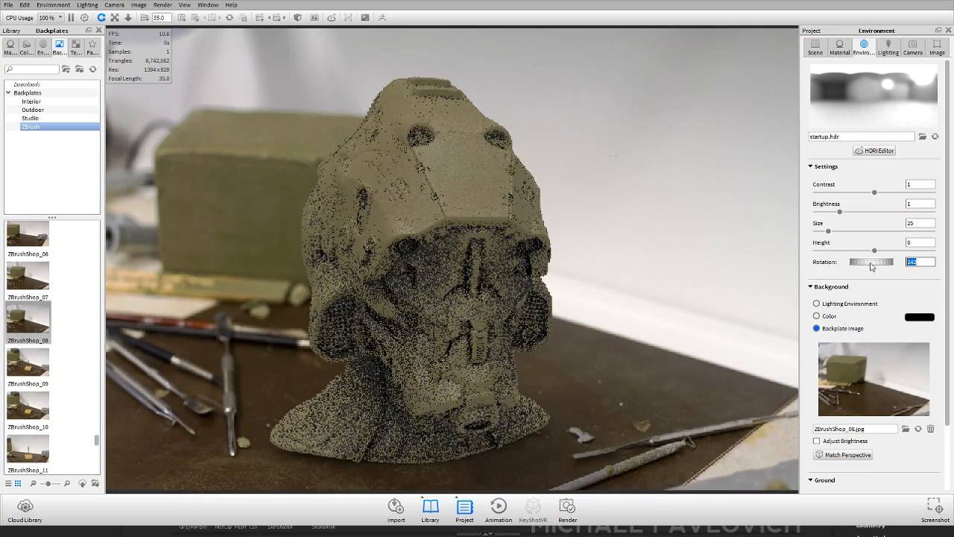
text(0)
key(Return)
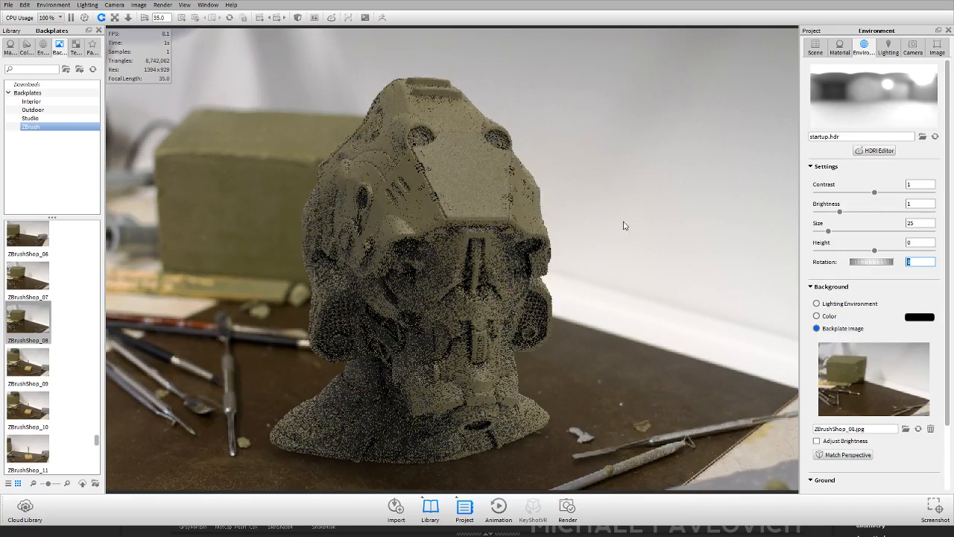
ctrl+drag(624, 221, 660, 225)
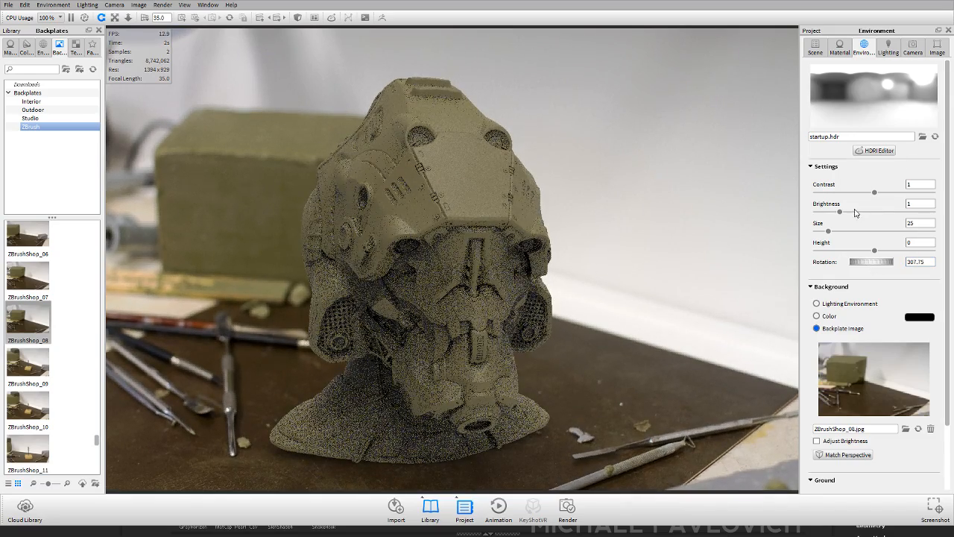
drag(839, 212, 843, 215)
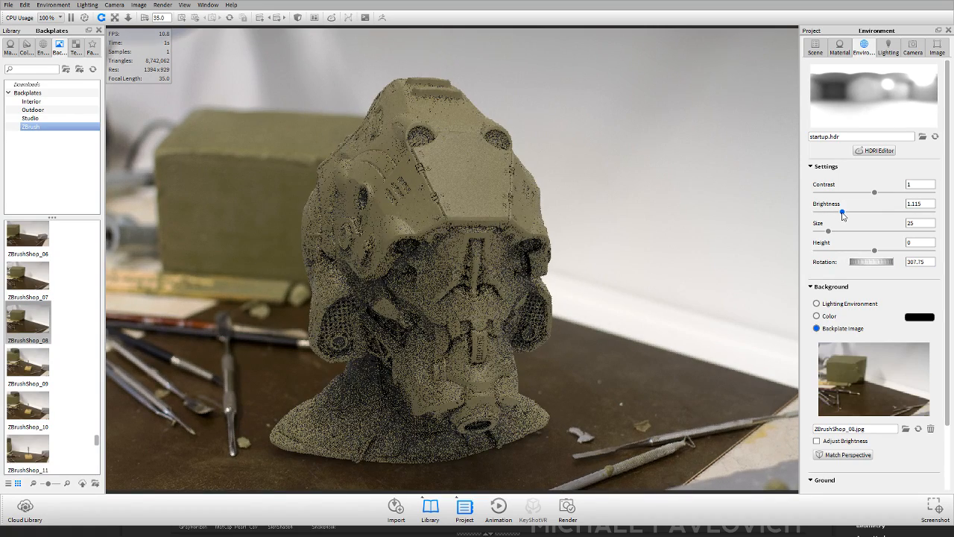
- Switch the clay scene's lighting preset to Product
click(887, 48)
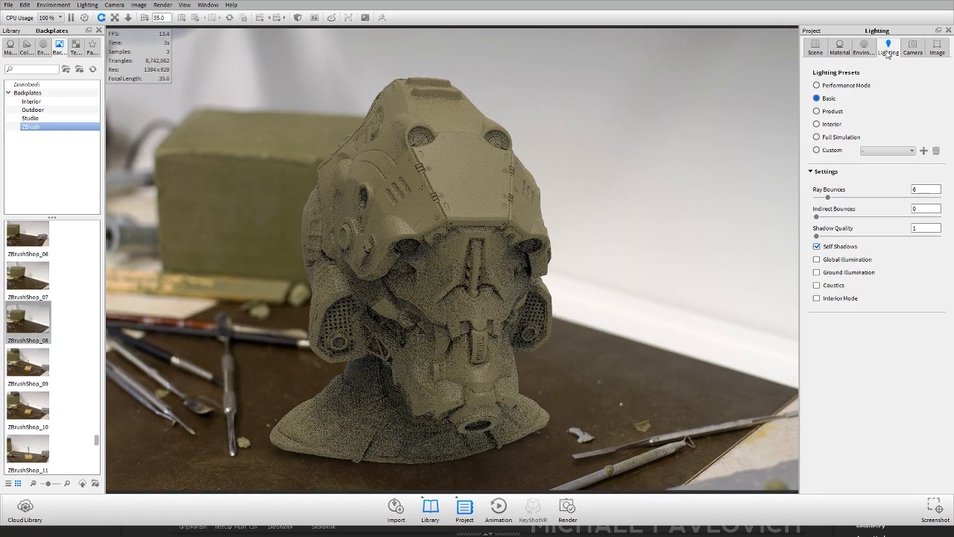
click(834, 111)
click(815, 47)
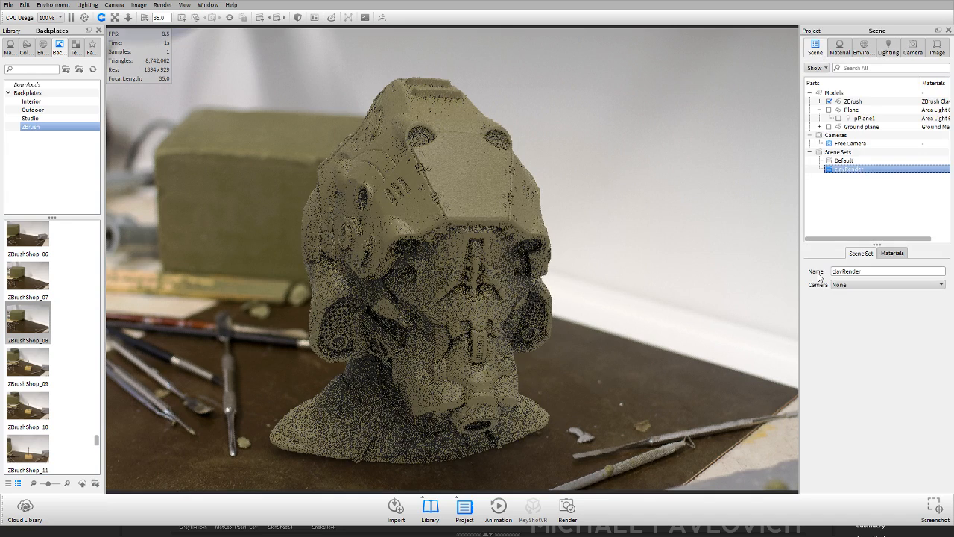
click(889, 47)
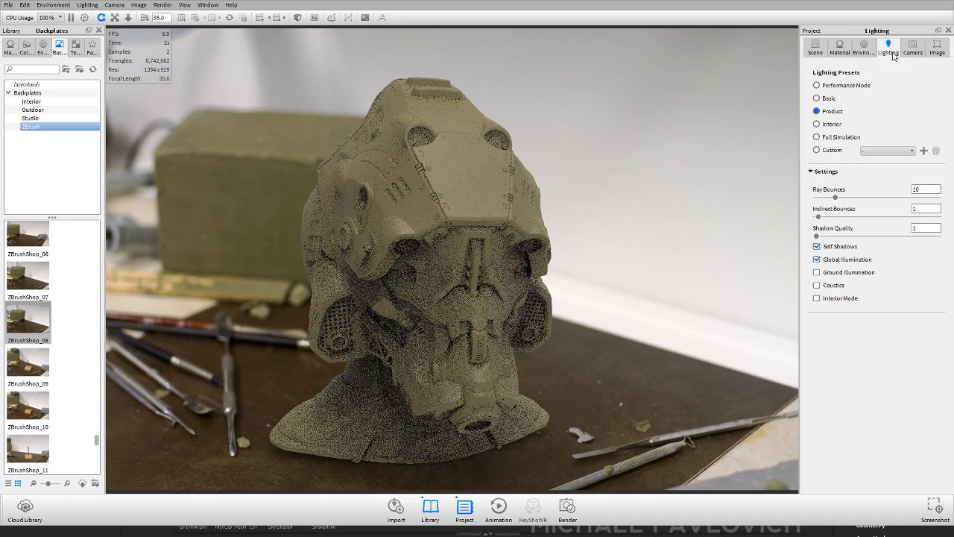
- Try a render region of 345 by 256 pixels over the helmet's lower face, and turn the region off
click(943, 48)
click(843, 135)
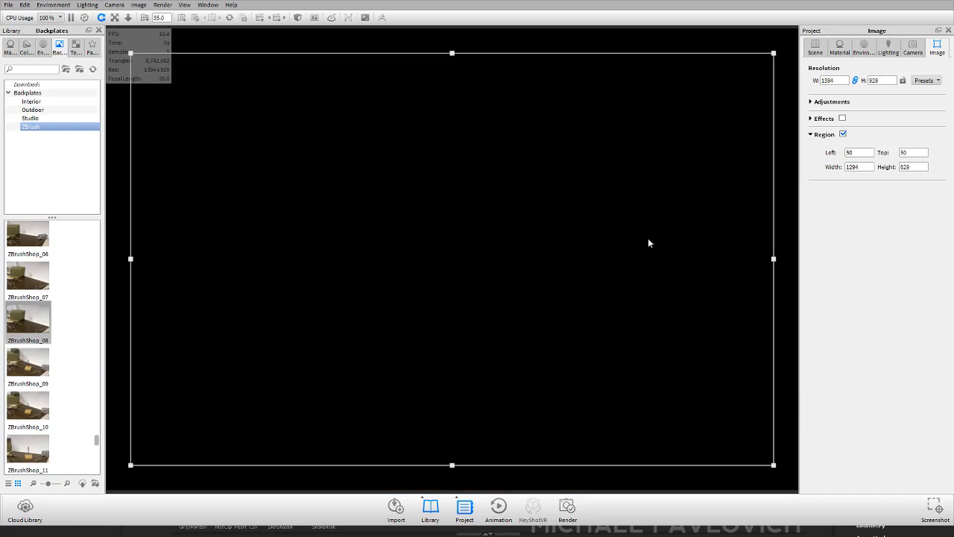
drag(335, 196, 196, 109)
drag(257, 159, 301, 169)
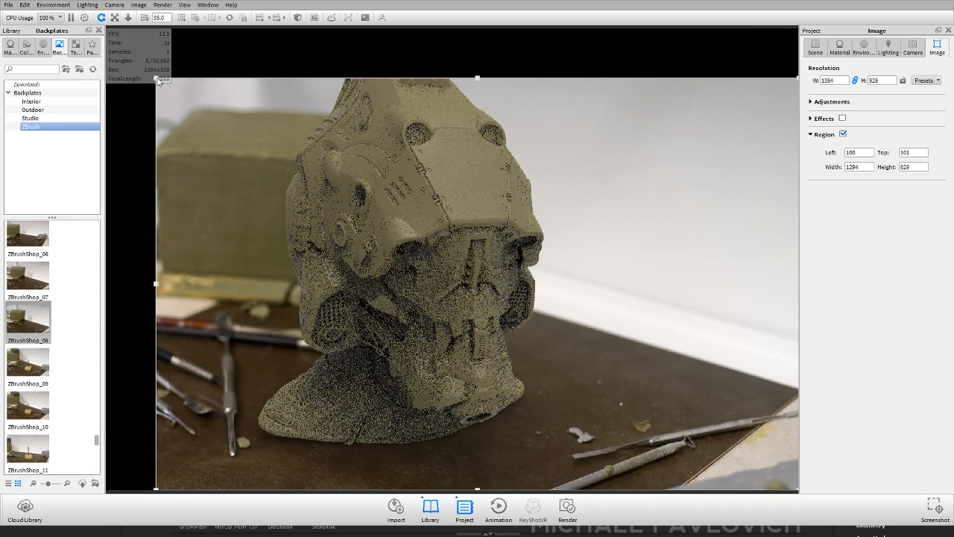
drag(158, 80, 627, 363)
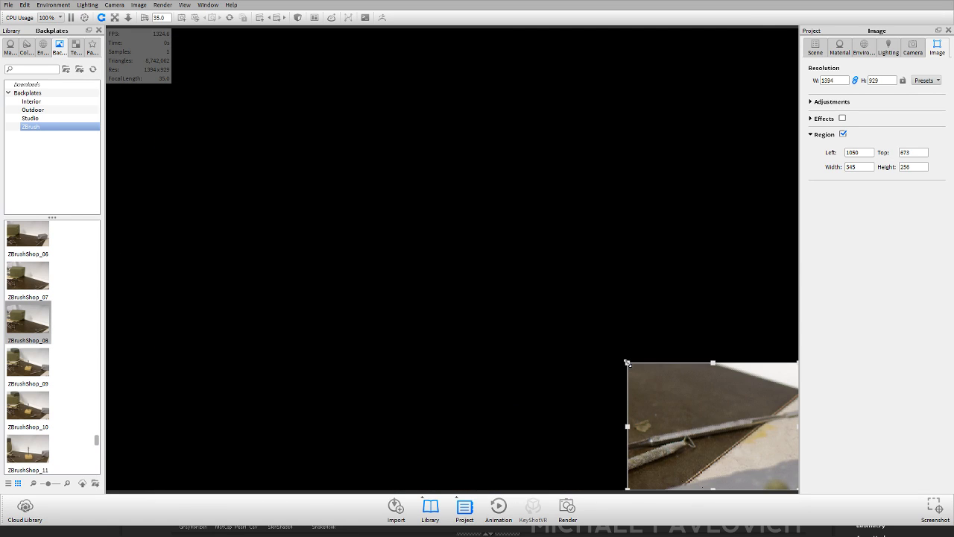
drag(702, 427, 474, 338)
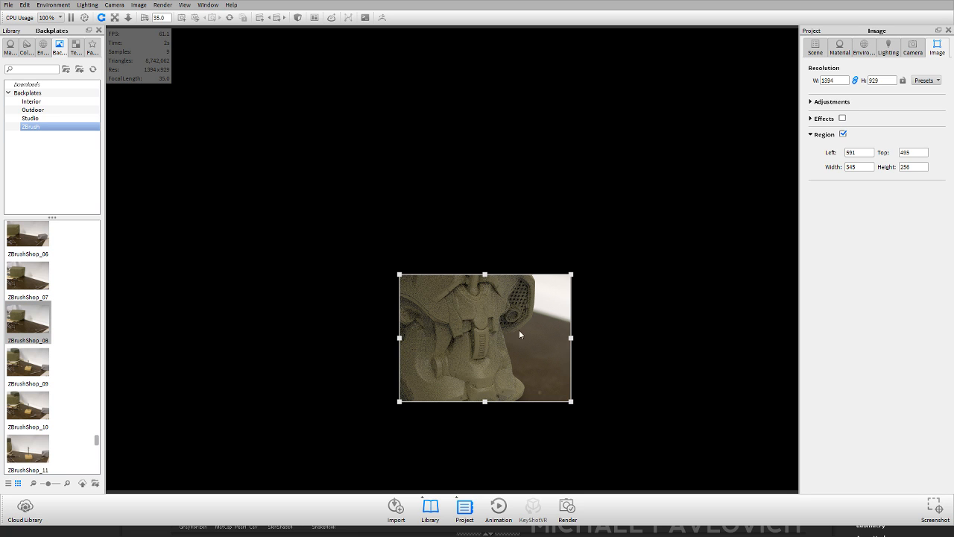
click(843, 134)
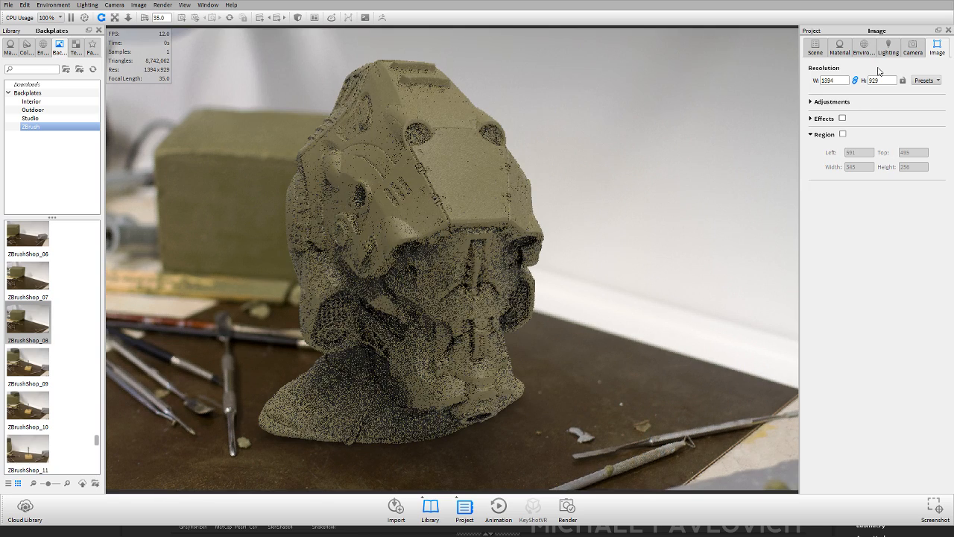
- Enable depth of field on the camera, shorten the focus distance and pick a point of focus on the helmet's lower face
click(913, 47)
scroll(878, 342, down, 2)
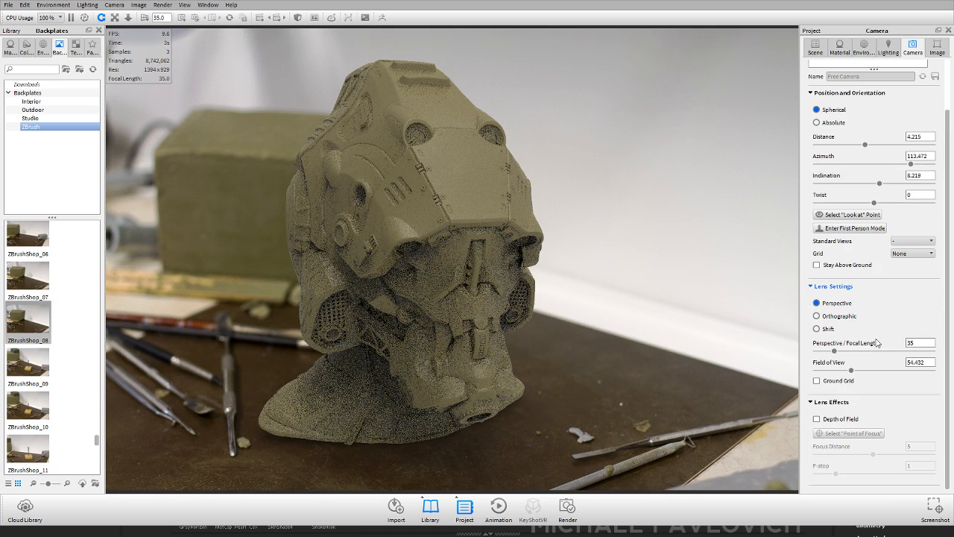
click(829, 419)
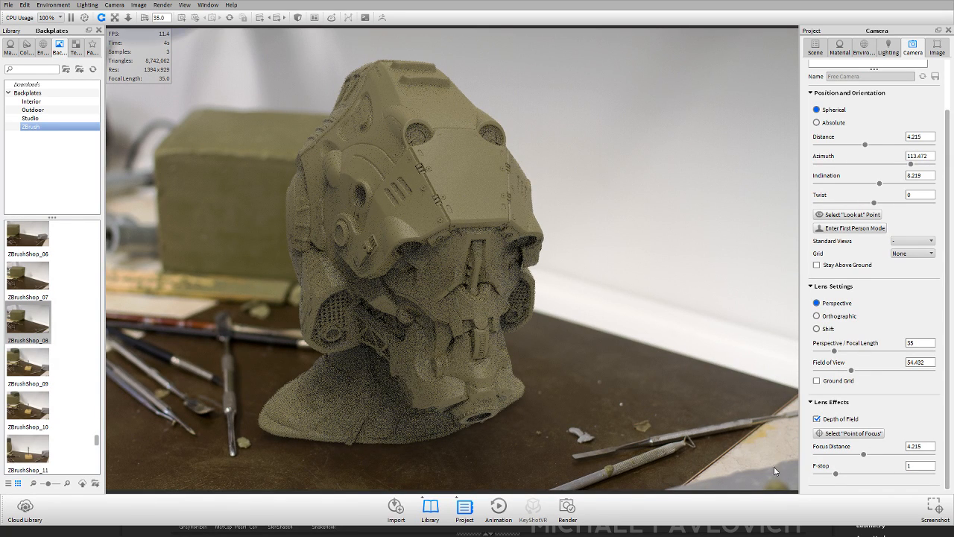
mouse_move(863, 454)
mouse_down()
mouse_move(835, 456)
mouse_move(845, 454)
mouse_up()
click(855, 433)
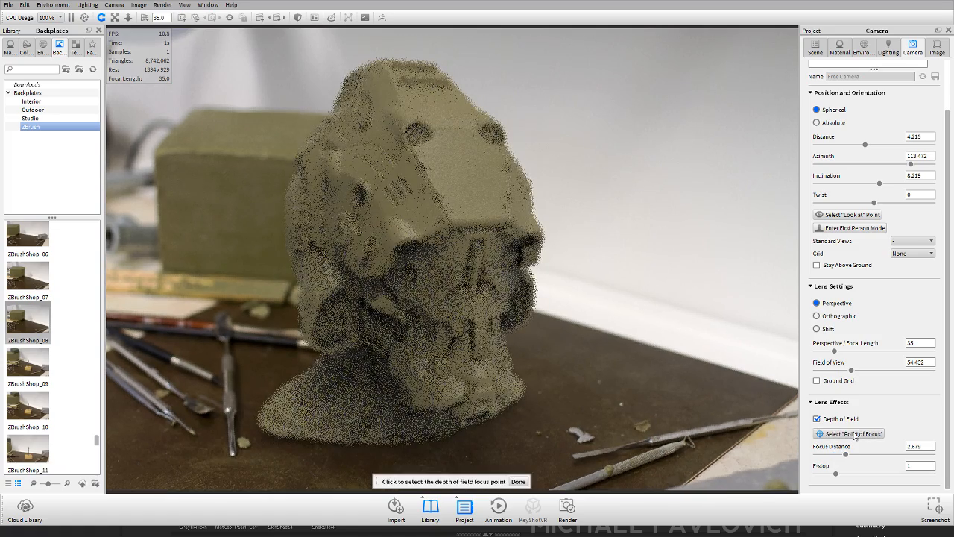
click(484, 392)
click(517, 481)
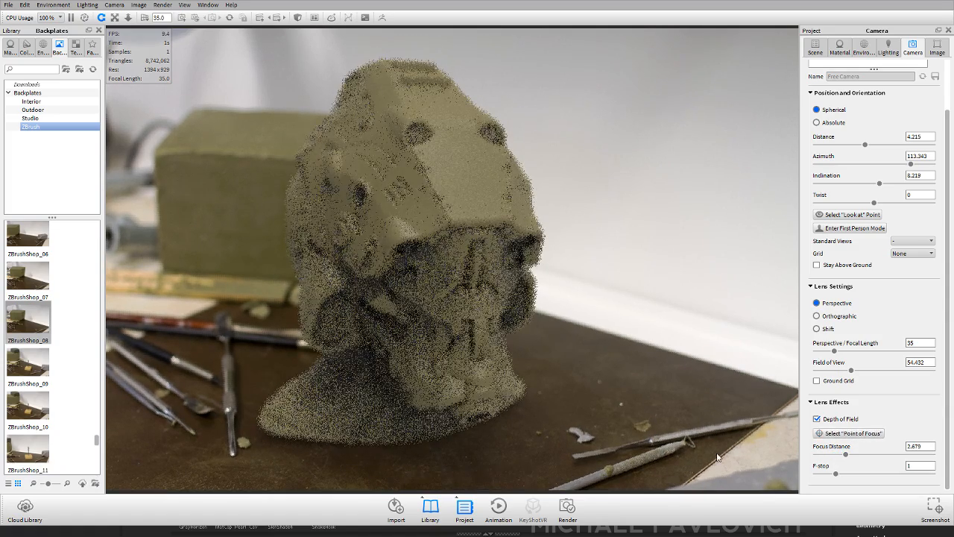
- Try a longer focal length of about 49, and set it back to 35
mouse_move(834, 350)
mouse_down()
mouse_move(852, 353)
mouse_move(843, 353)
mouse_up()
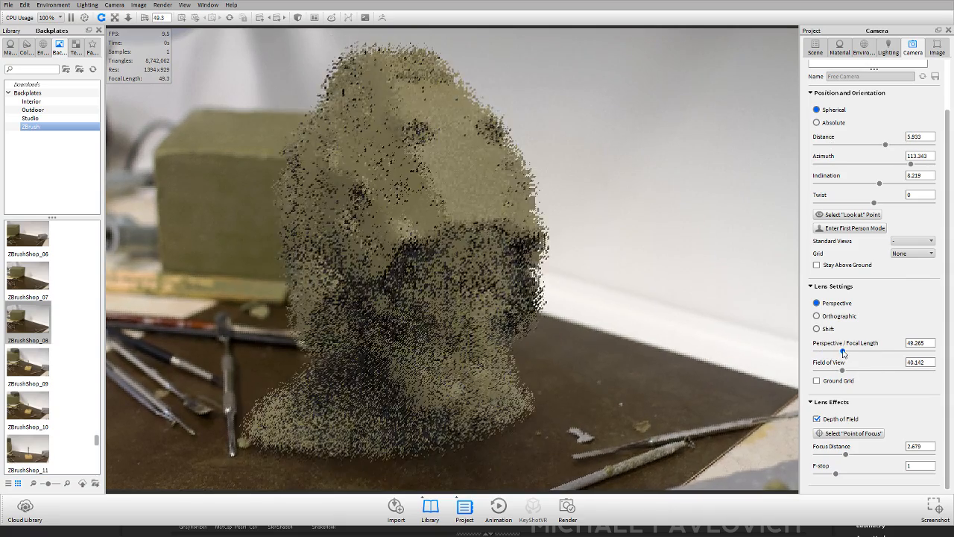
drag(925, 343, 861, 343)
text(35)
key(Return)
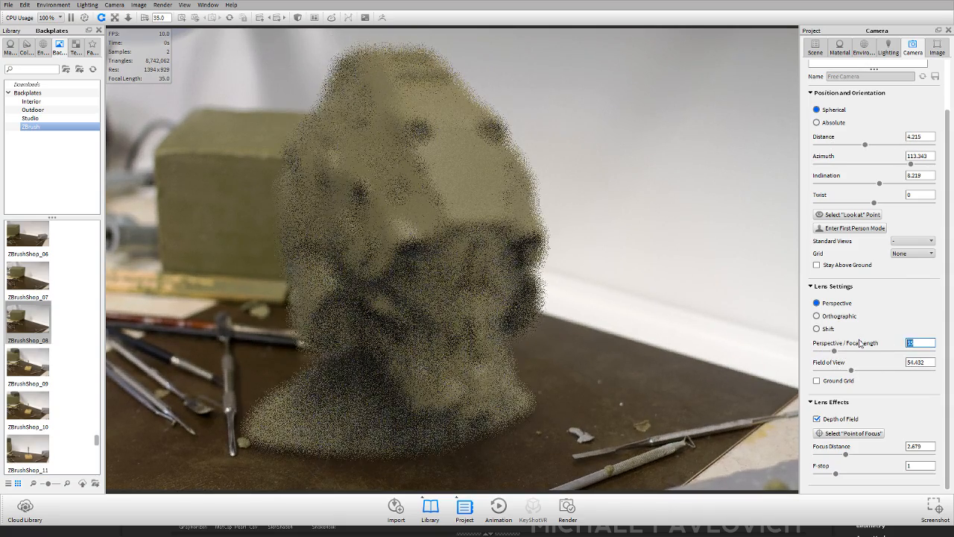
- Try a wider field of view of about 59.4, and return the focal length to 35
mouse_move(851, 370)
mouse_down()
mouse_move(830, 371)
mouse_move(856, 374)
mouse_up()
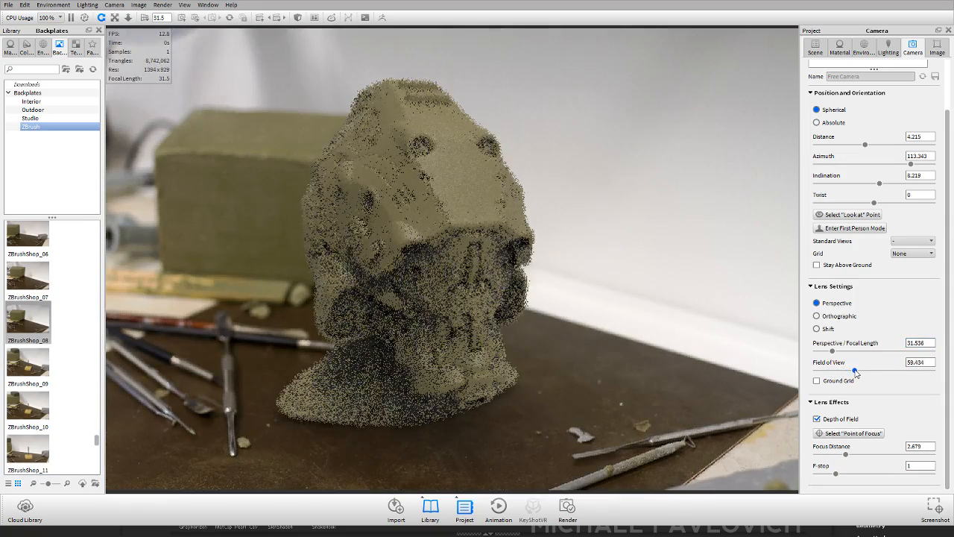
drag(928, 342, 857, 345)
text(35)
key(Return)
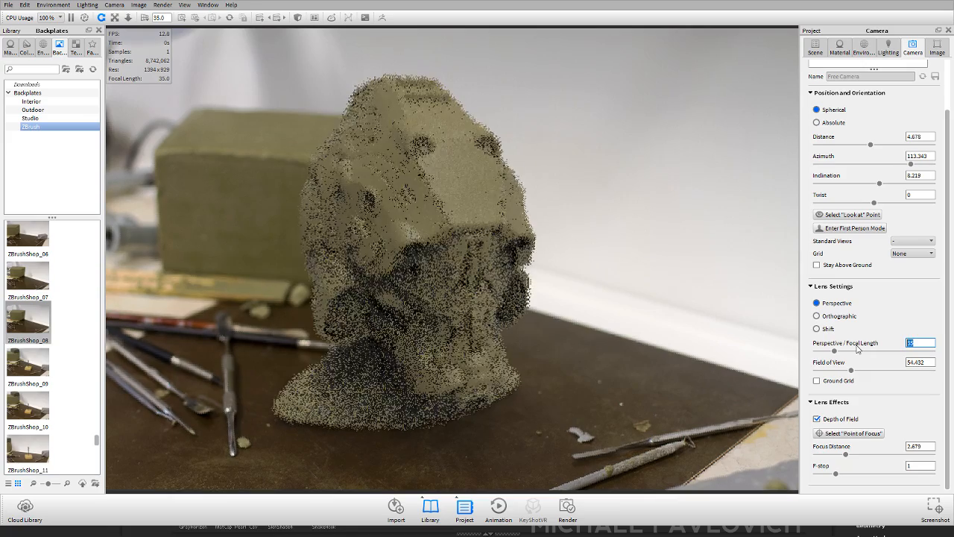
- Lengthen the depth-of-field focus distance, and pick a new point of focus on the helmet's lower face
drag(845, 454, 868, 458)
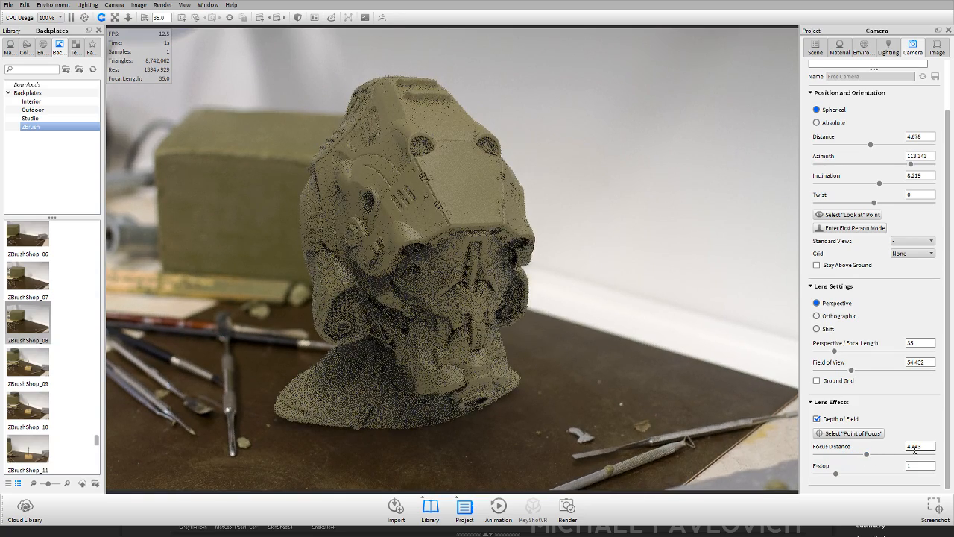
click(842, 433)
click(471, 389)
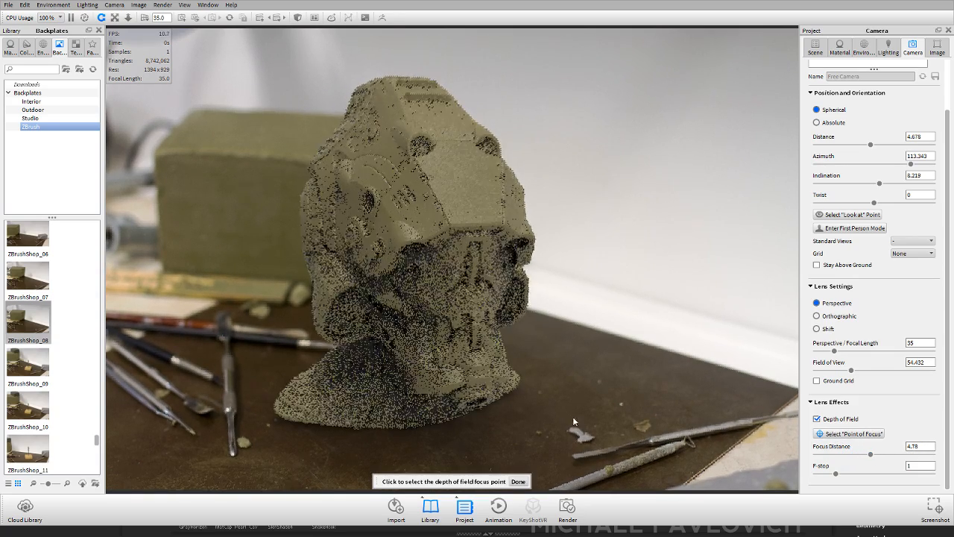
click(518, 482)
- Strengthen the depth-of-field blur by trying low f-stops from 0.025, settling on about 0.439
drag(837, 478, 816, 476)
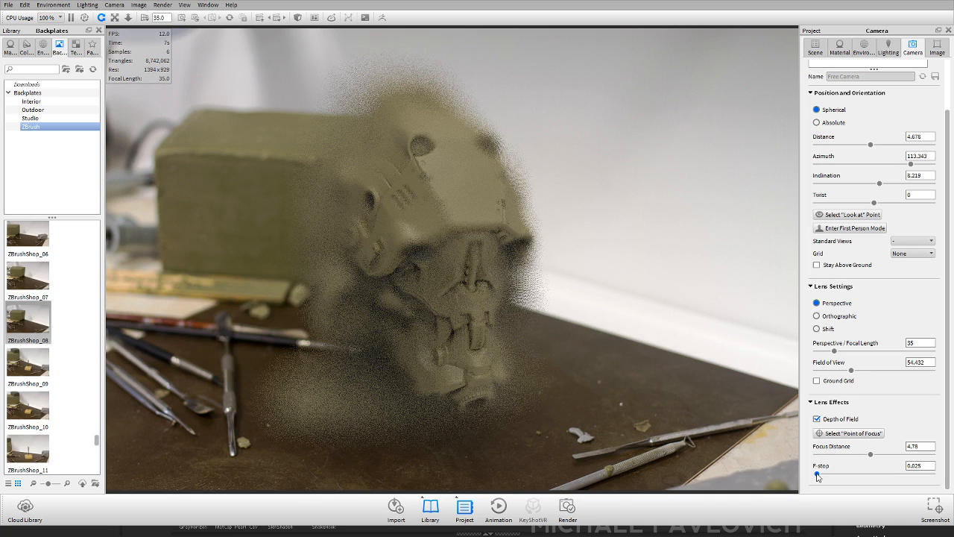
drag(817, 476, 820, 475)
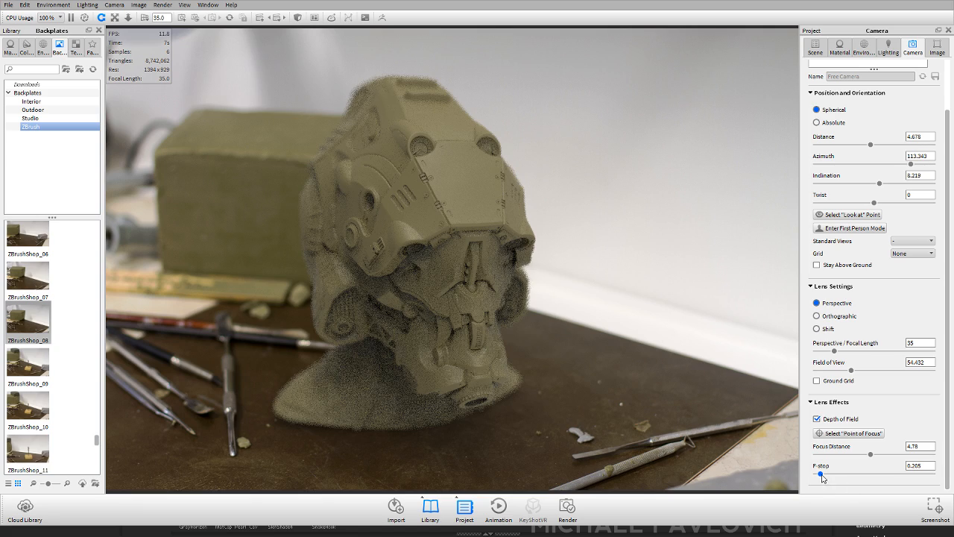
drag(820, 475, 824, 476)
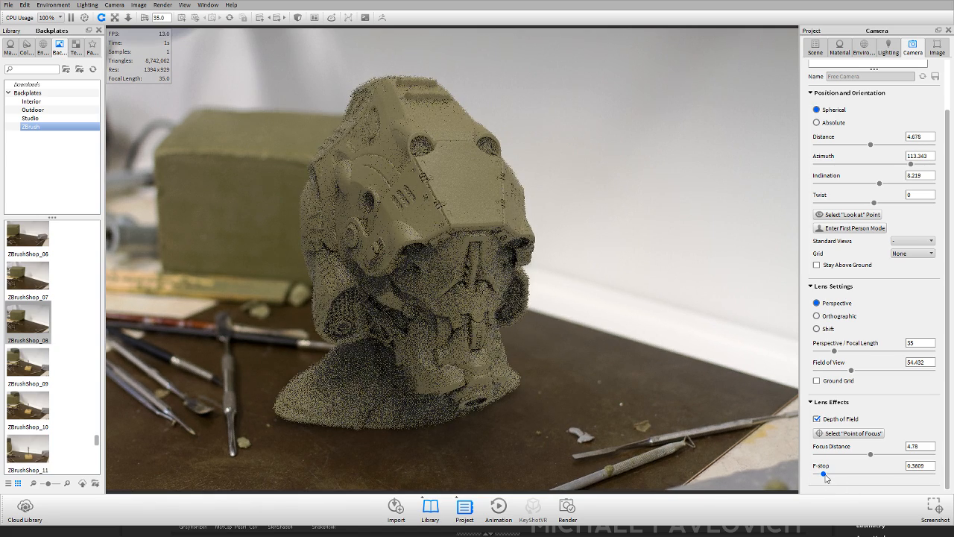
drag(825, 476, 827, 476)
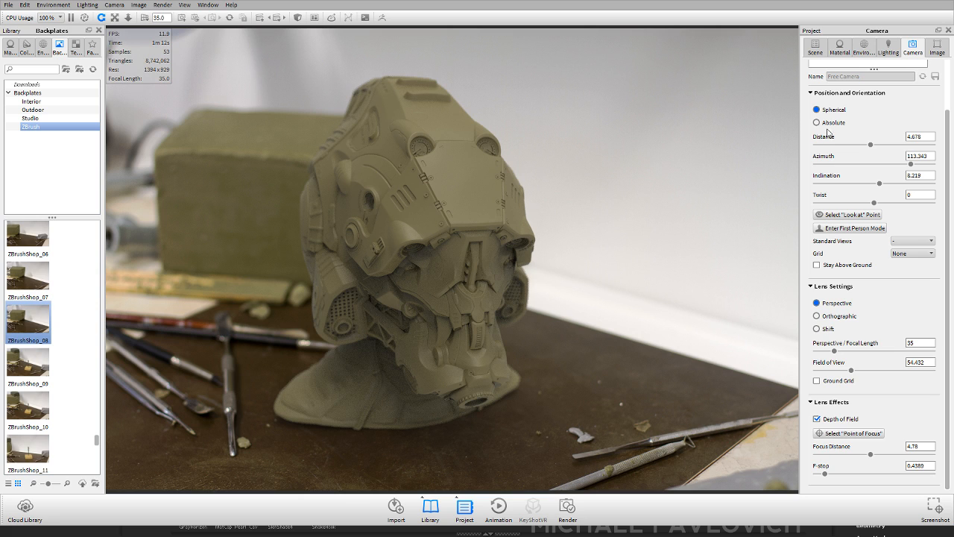
- Activate the Default scene set and hide its ground plane, toggling the Plane light off and back on
click(817, 49)
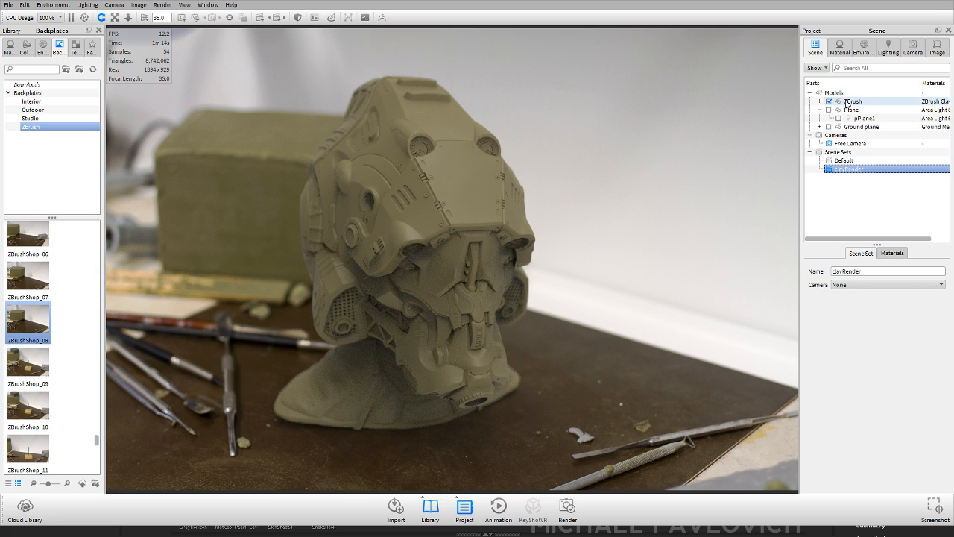
click(847, 161)
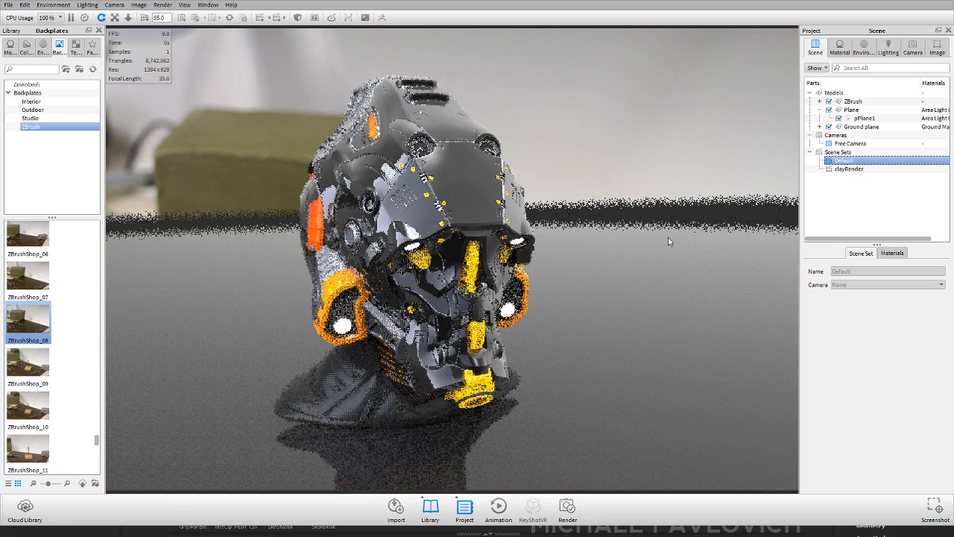
click(829, 109)
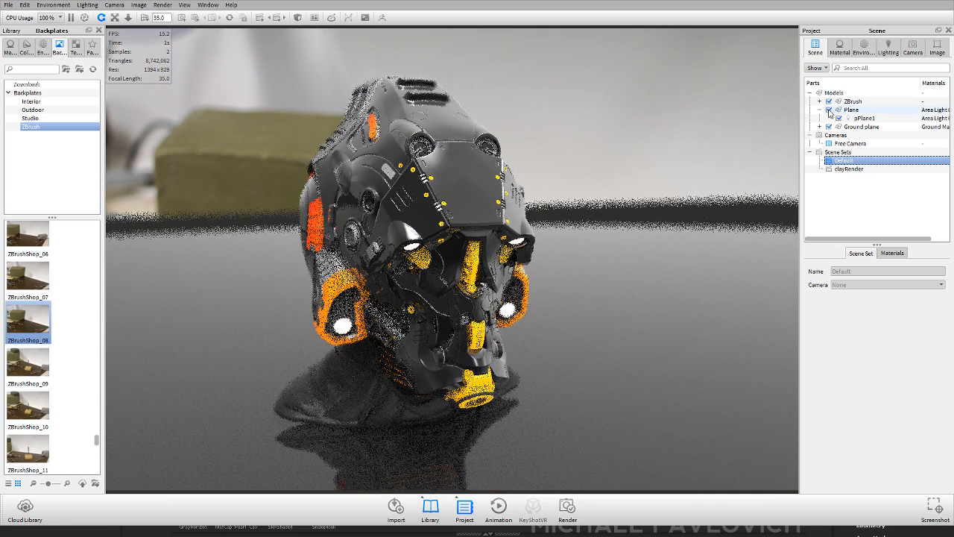
click(829, 110)
click(828, 127)
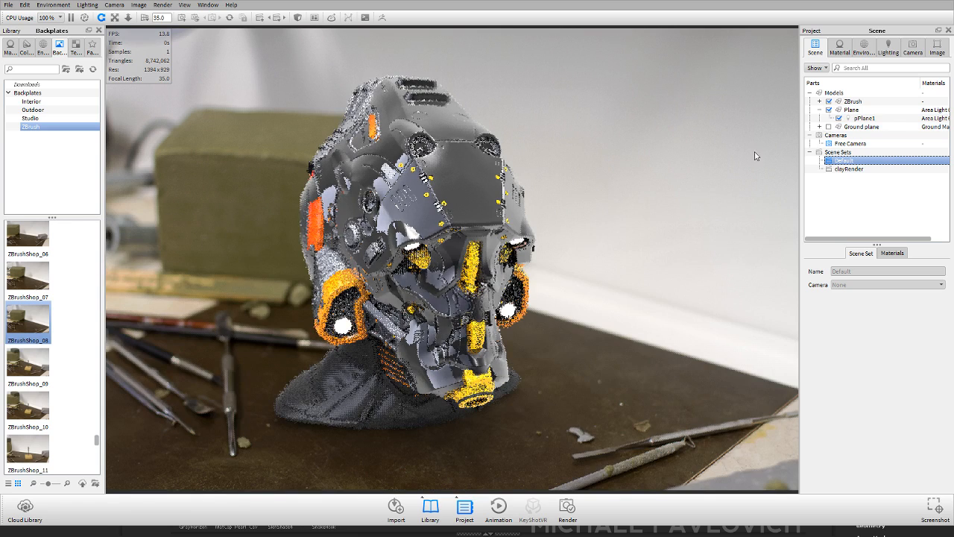
- Set the environment brightness to 1
click(887, 48)
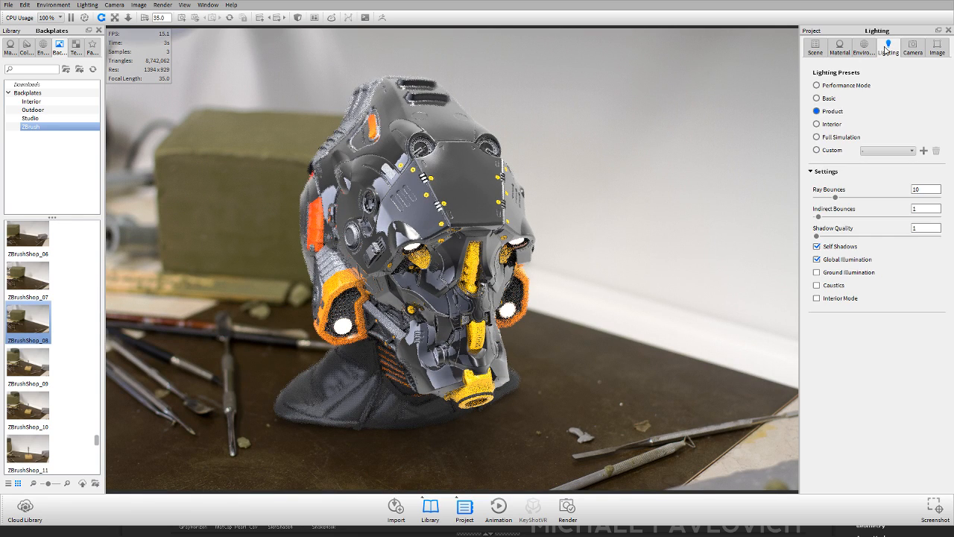
click(840, 47)
click(864, 46)
click(919, 203)
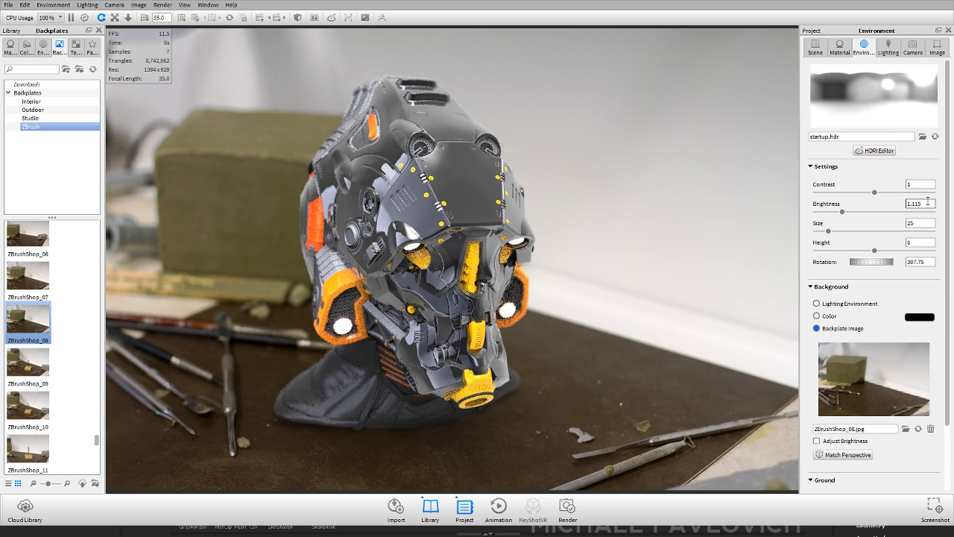
double_click(919, 202)
text(1)
key(Return)
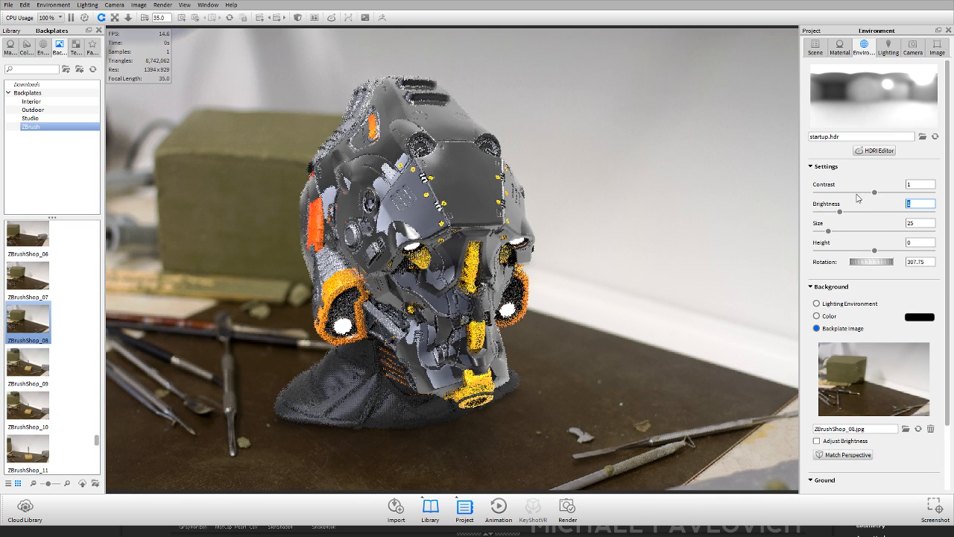
- Try a roughness of about 0.3 on the helmet's Chrome Black material, and return it to 0
double_click(456, 174)
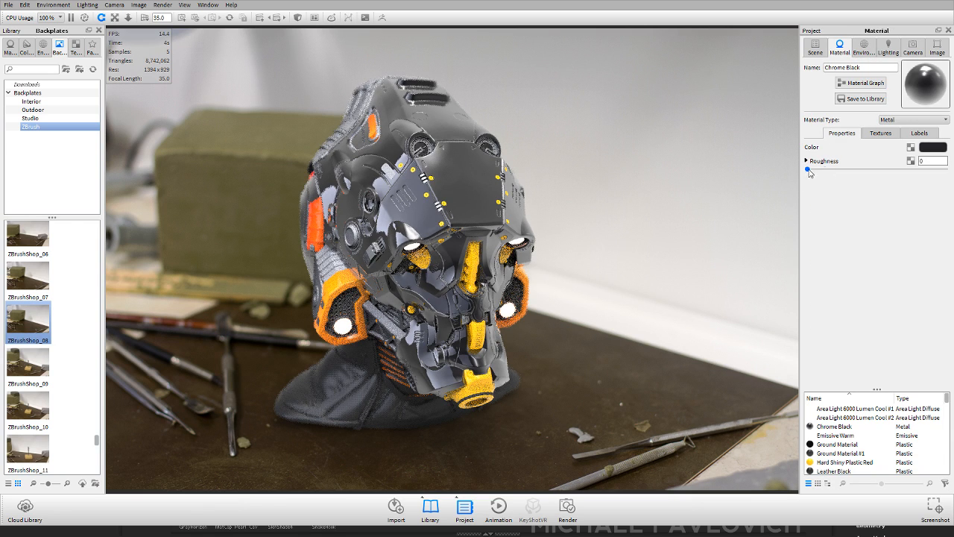
drag(808, 169, 849, 170)
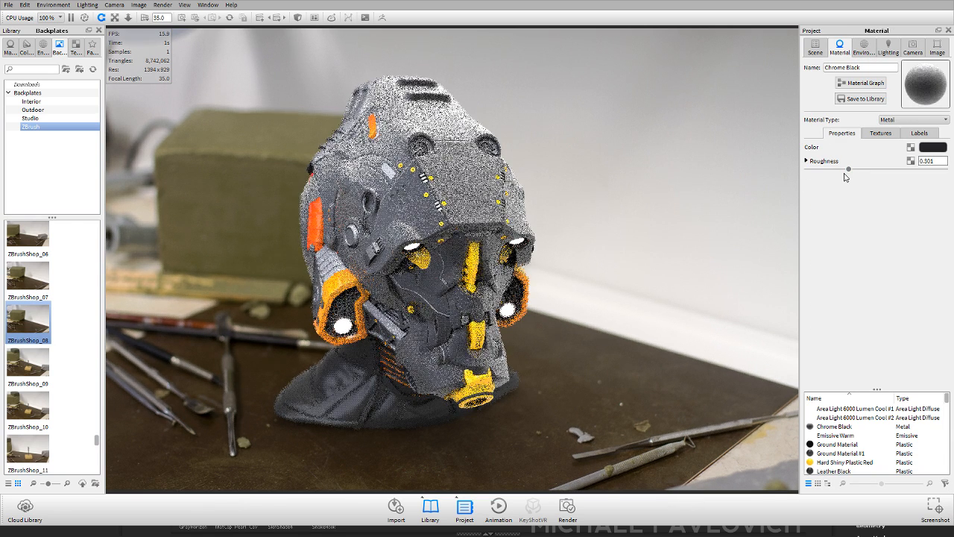
drag(849, 170, 802, 172)
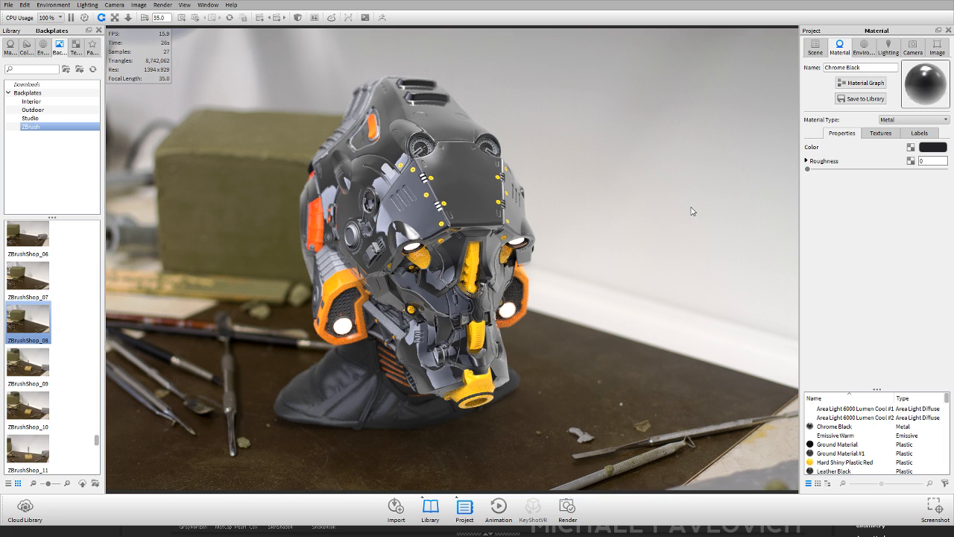
- Look over the ZBrush materials in the material library, including FrogGradient and the clays
click(10, 47)
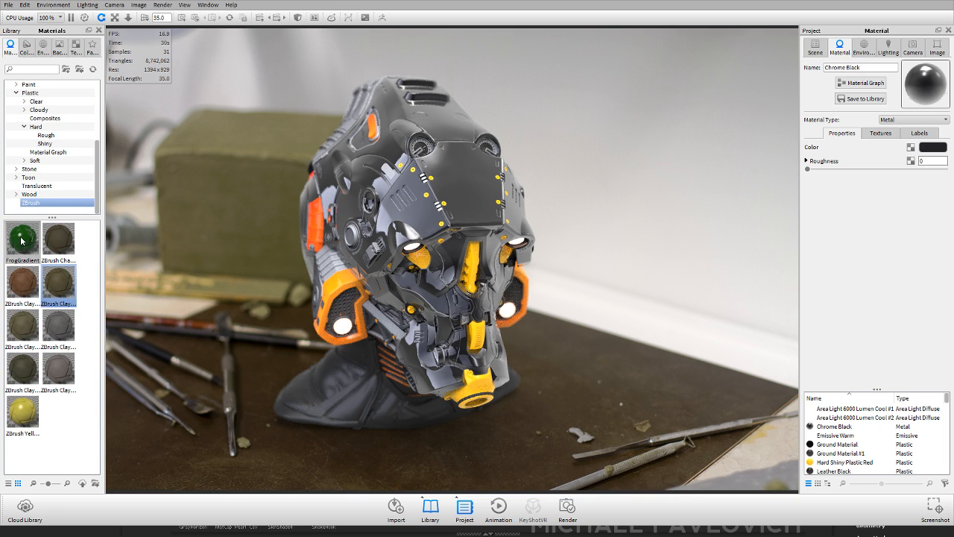
mouse_move(28, 248)
mouse_down()
mouse_move(384, 221)
mouse_move(6, 288)
mouse_move(30, 246)
mouse_up()
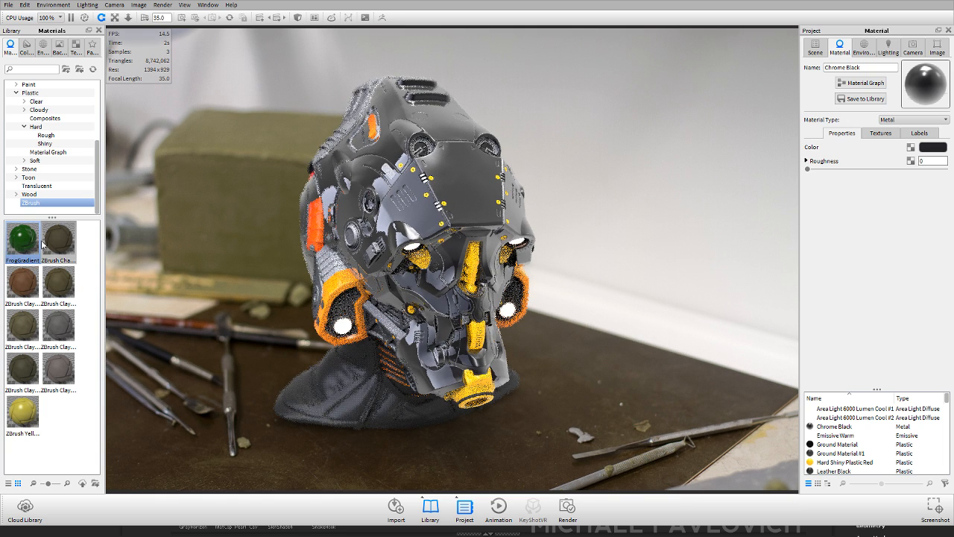
drag(59, 282, 27, 289)
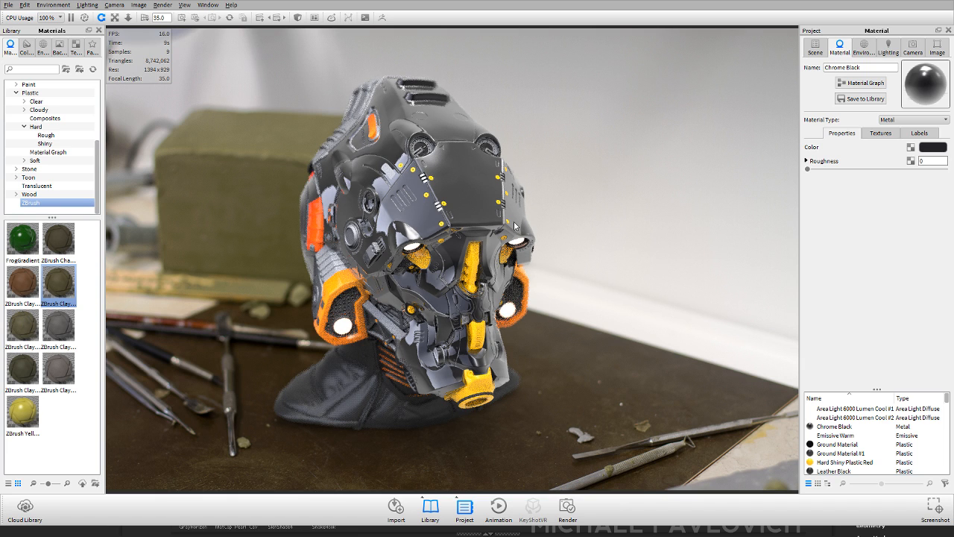
drag(473, 199, 492, 192)
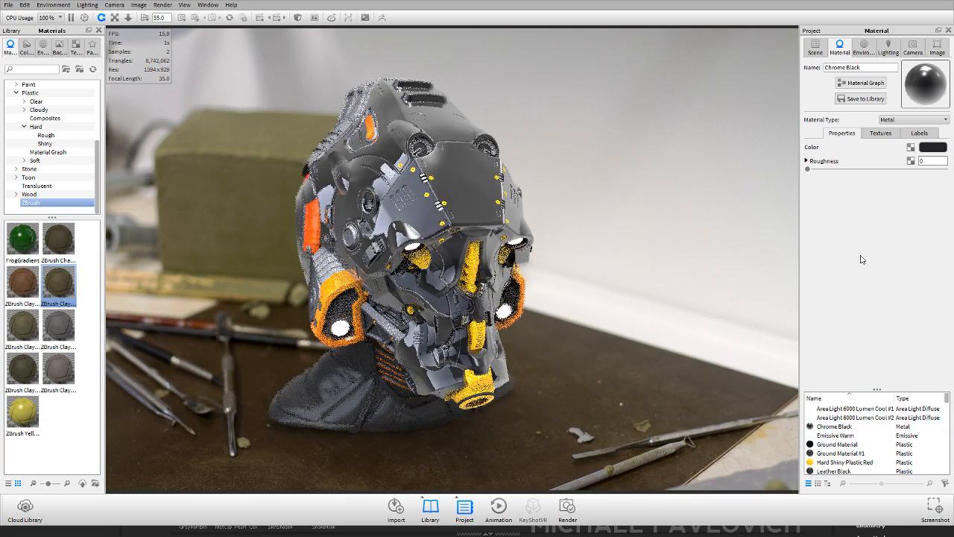
- Apply the scene's Hard Shiny Plastic Red material to the helmet's main shell, undo it and apply it again
click(818, 47)
click(891, 253)
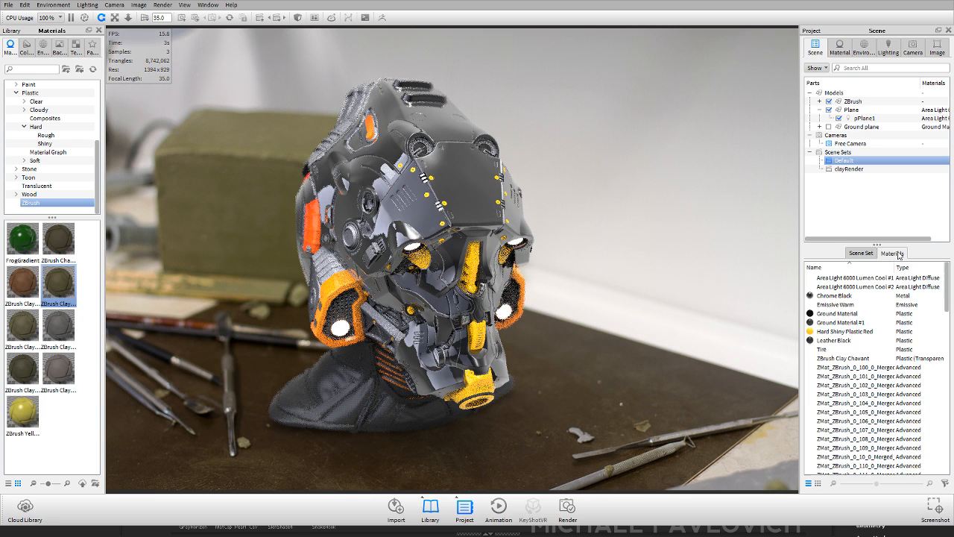
drag(835, 333, 485, 221)
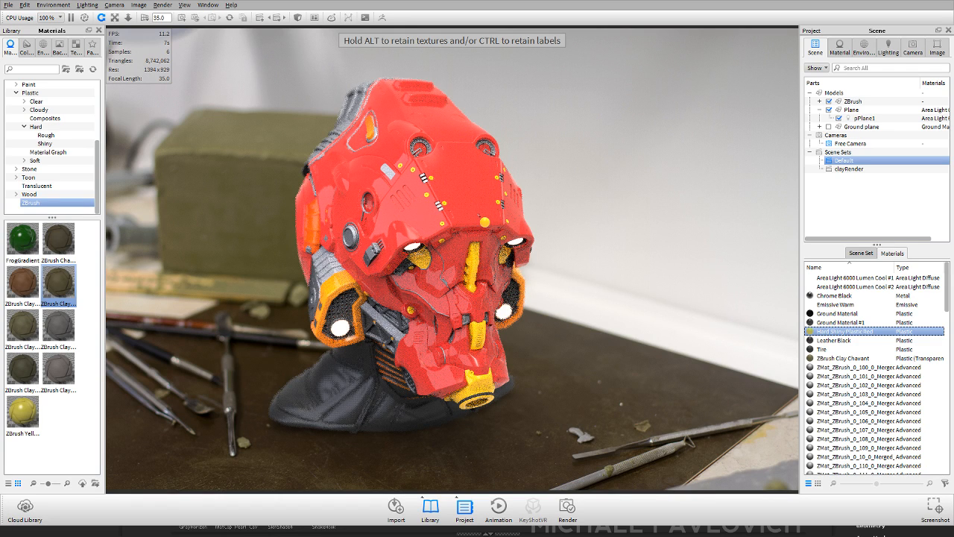
drag(605, 267, 376, 269)
middle_drag(376, 269, 281, 267)
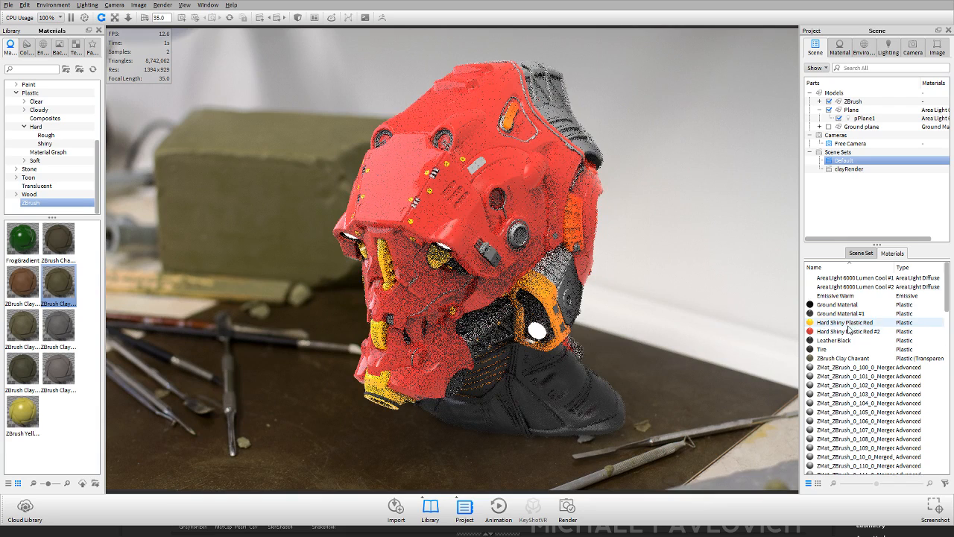
key(ctrl+z)
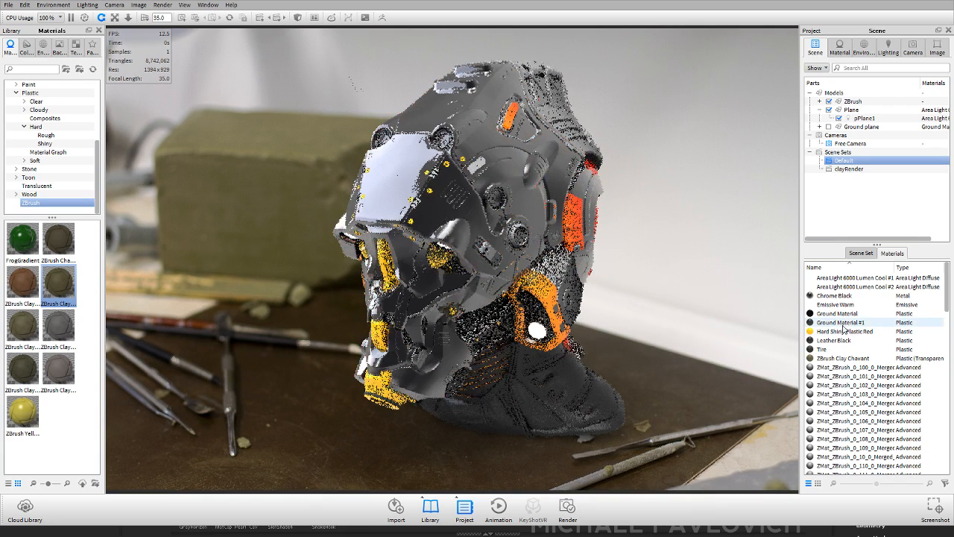
click(849, 334)
drag(849, 334, 453, 205)
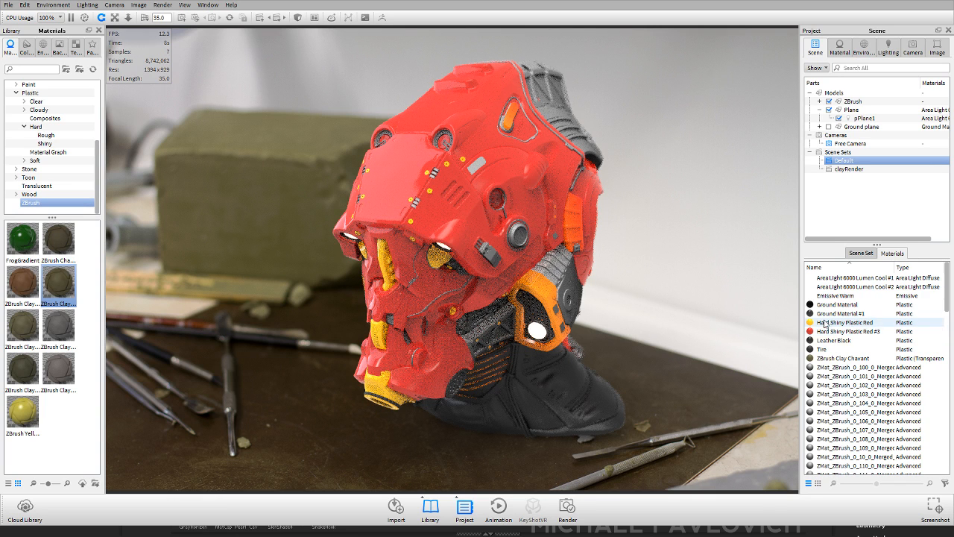
- Try the ZBrush Yellow EnviStyle material on the helmet's neck base, and replace it with FrogGradient
click(24, 413)
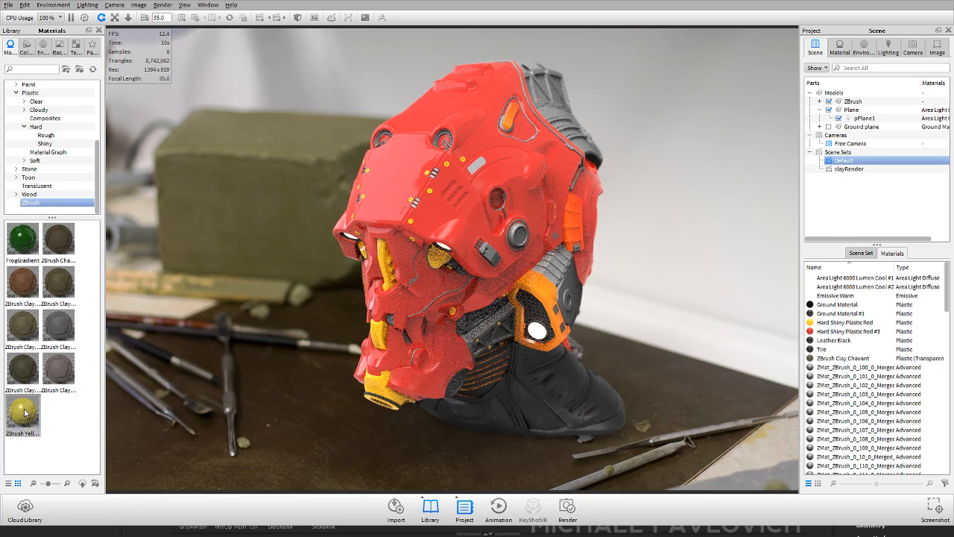
drag(25, 413, 573, 385)
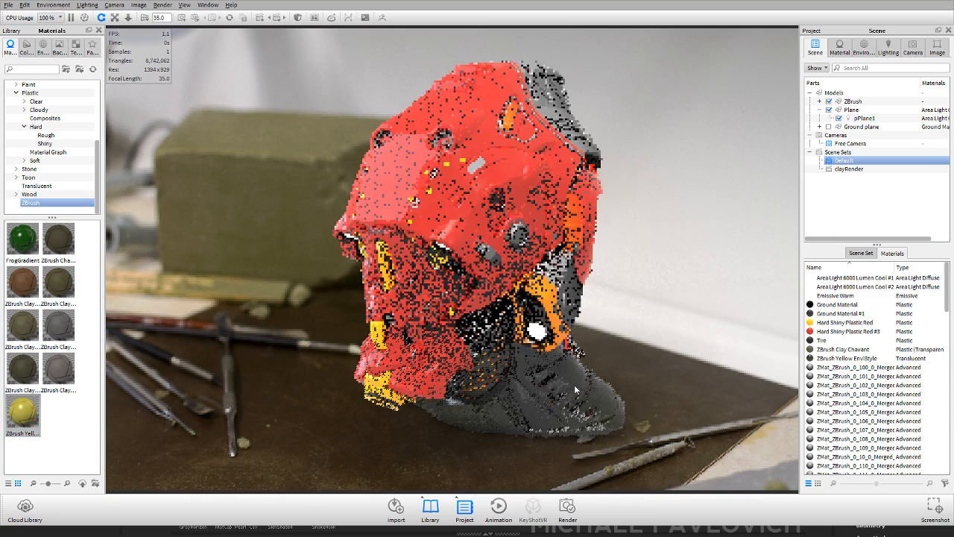
double_click(826, 351)
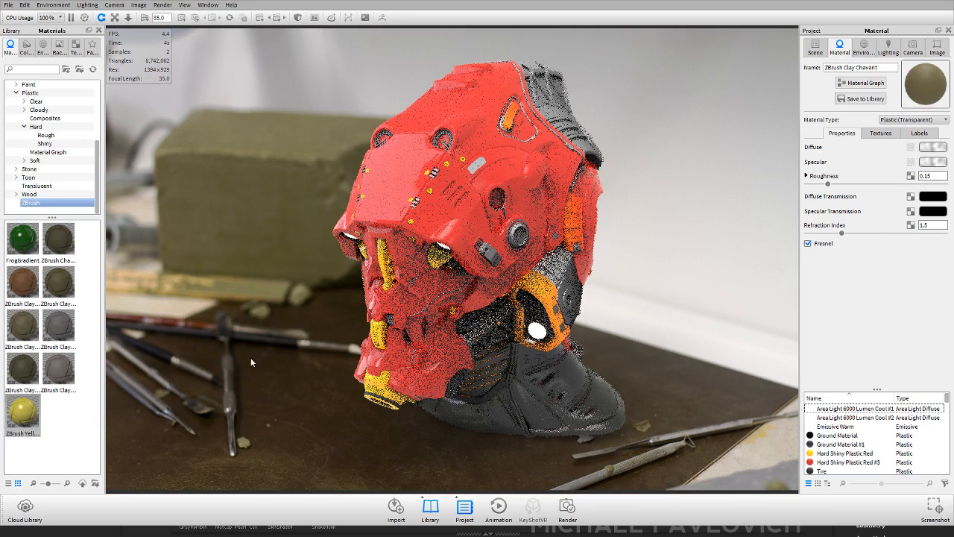
drag(27, 237, 594, 404)
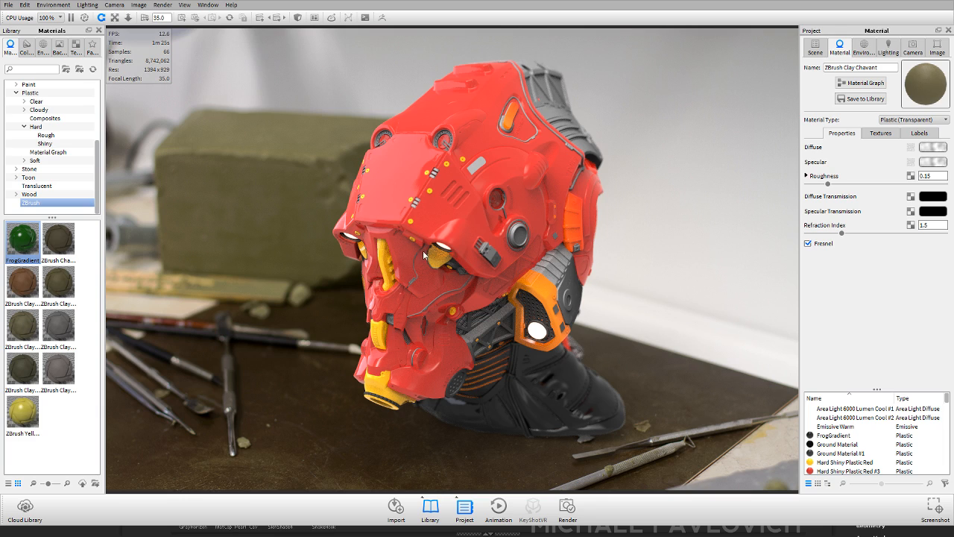
drag(424, 253, 857, 249)
drag(524, 237, 384, 272)
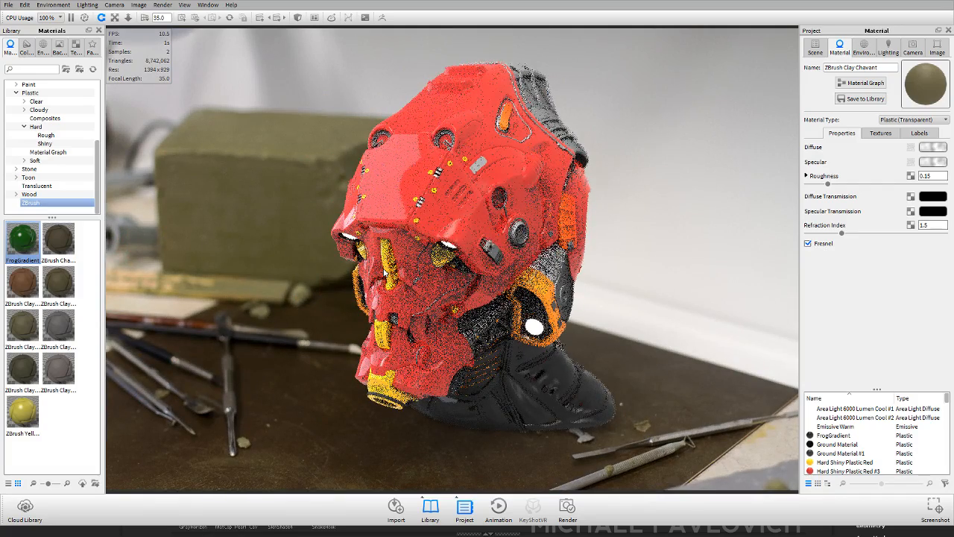
drag(500, 221, 507, 240)
middle_drag(518, 154, 510, 193)
scroll(520, 202, up, 3)
scroll(510, 193, down, 3)
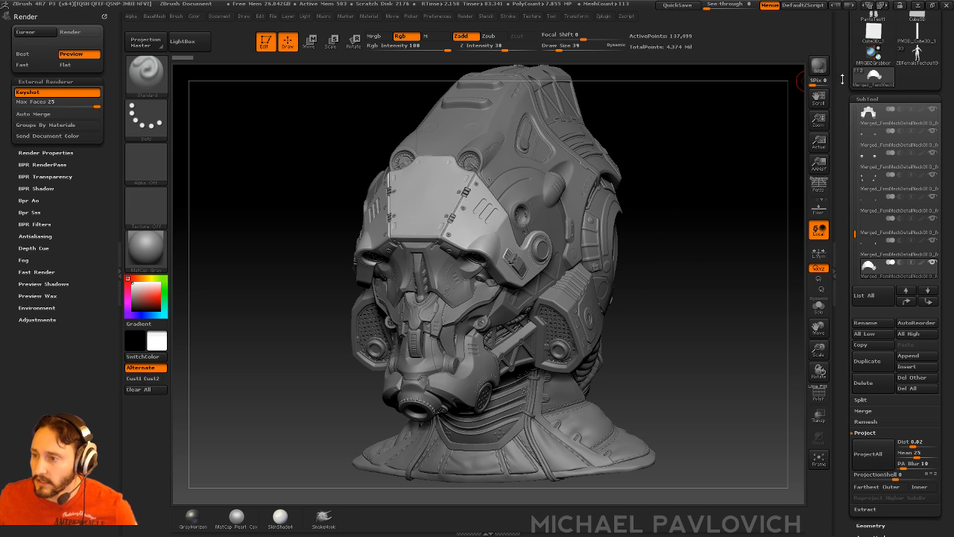
- Switch to ZBrush, show the beginning of the Tool palette and turn the helmet to face the front
drag(842, 97, 836, 392)
drag(683, 252, 683, 252)
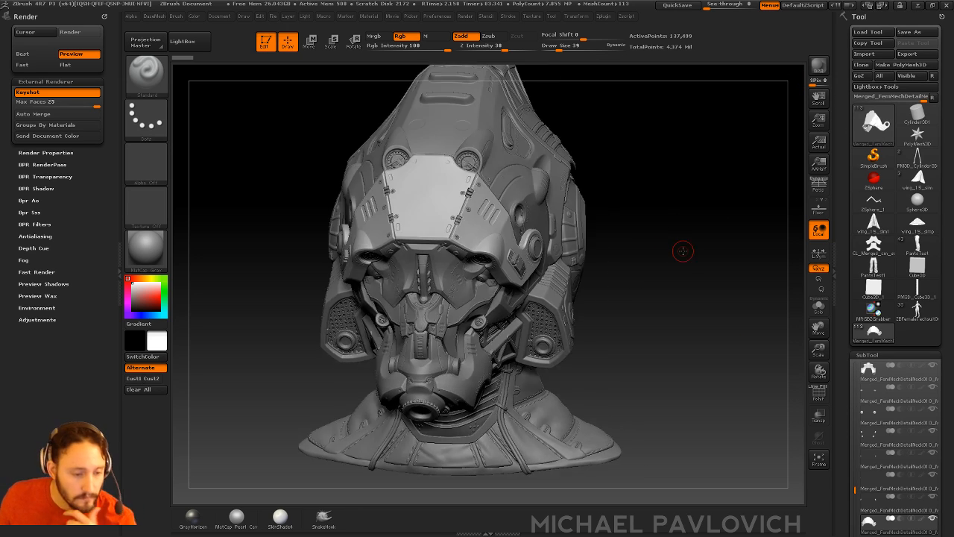